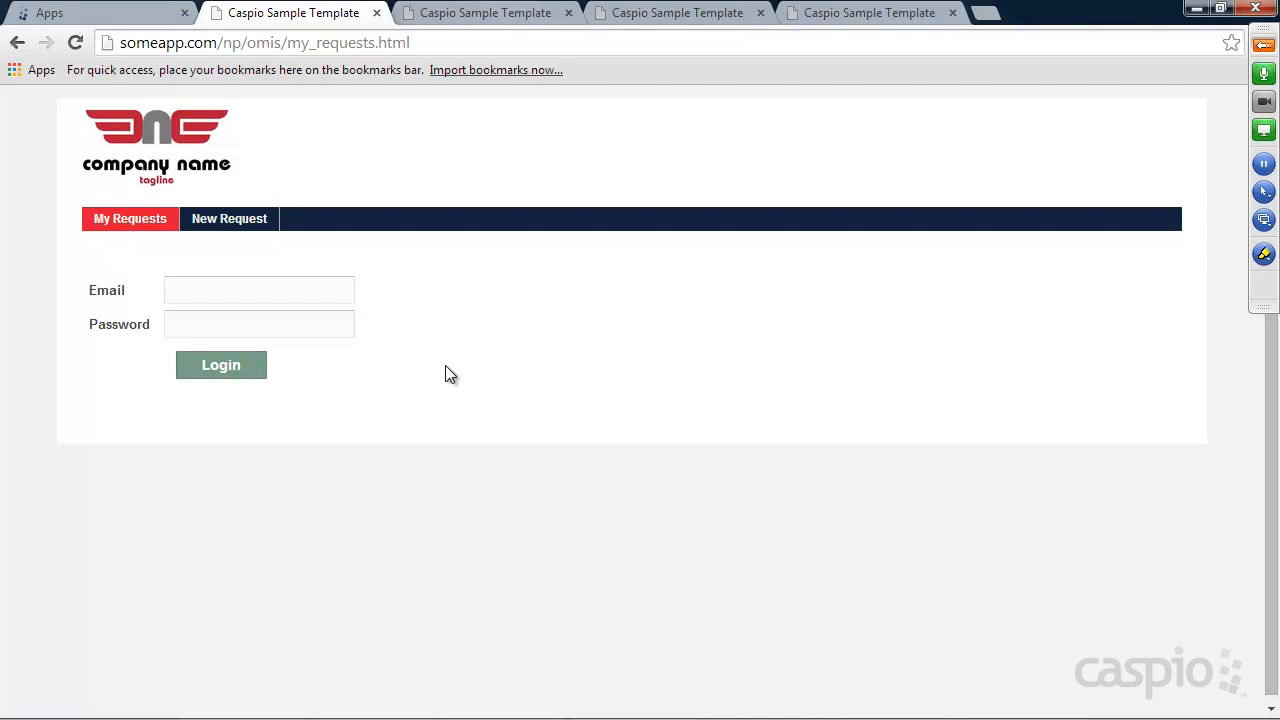
# Log in to the sample request app with the saved e-mail address and password
pyautogui.click(230, 288)
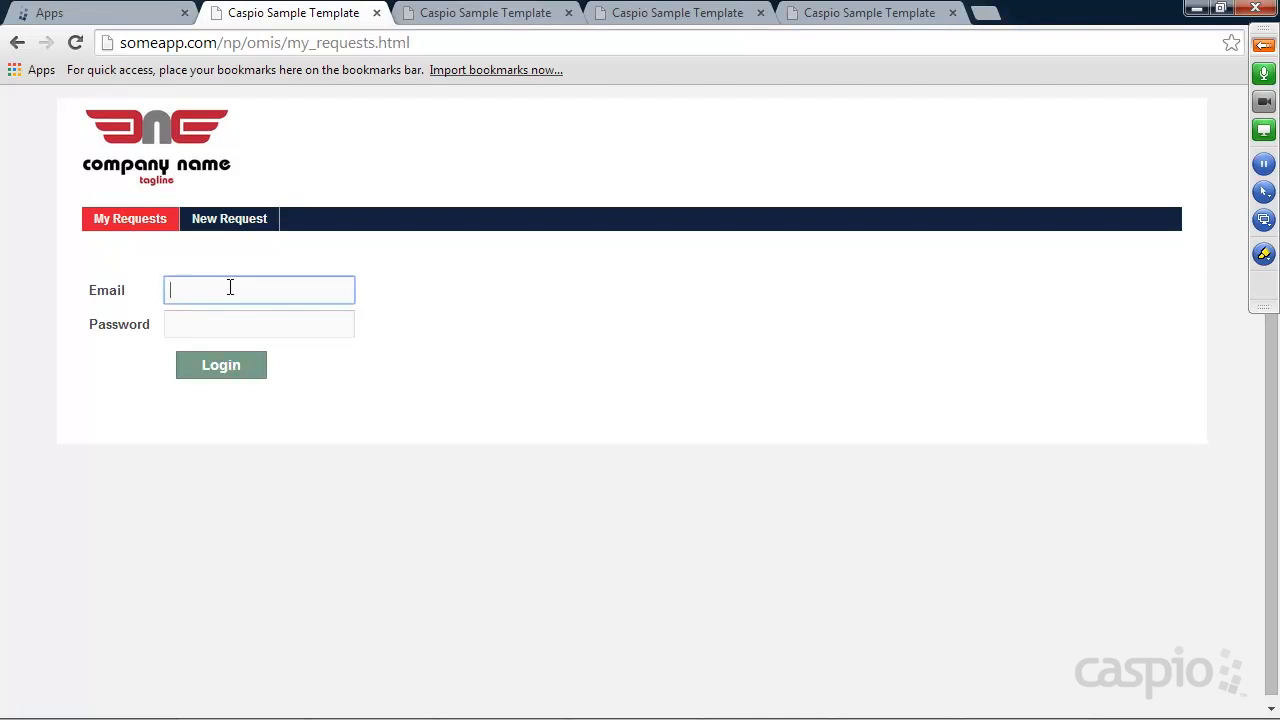
pyautogui.click(200, 290)
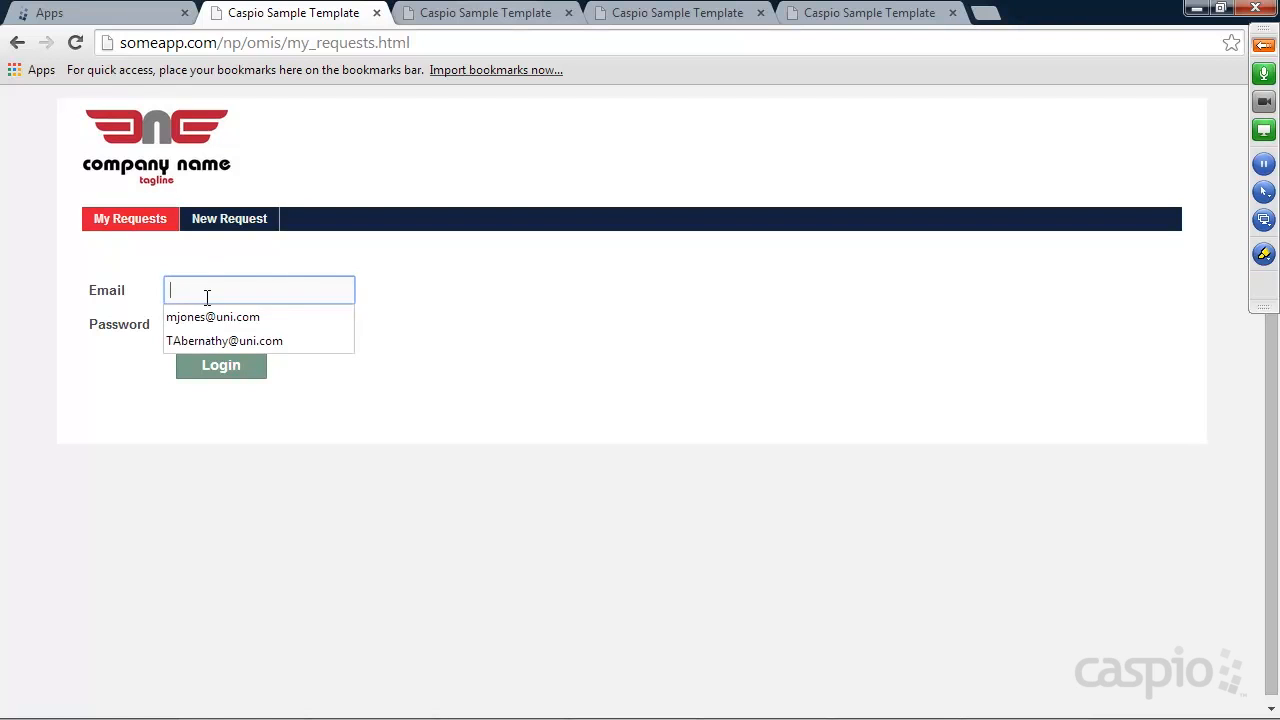
pyautogui.click(221, 324)
pyautogui.click(221, 327)
pyautogui.write('1234')
pyautogui.press('Return')
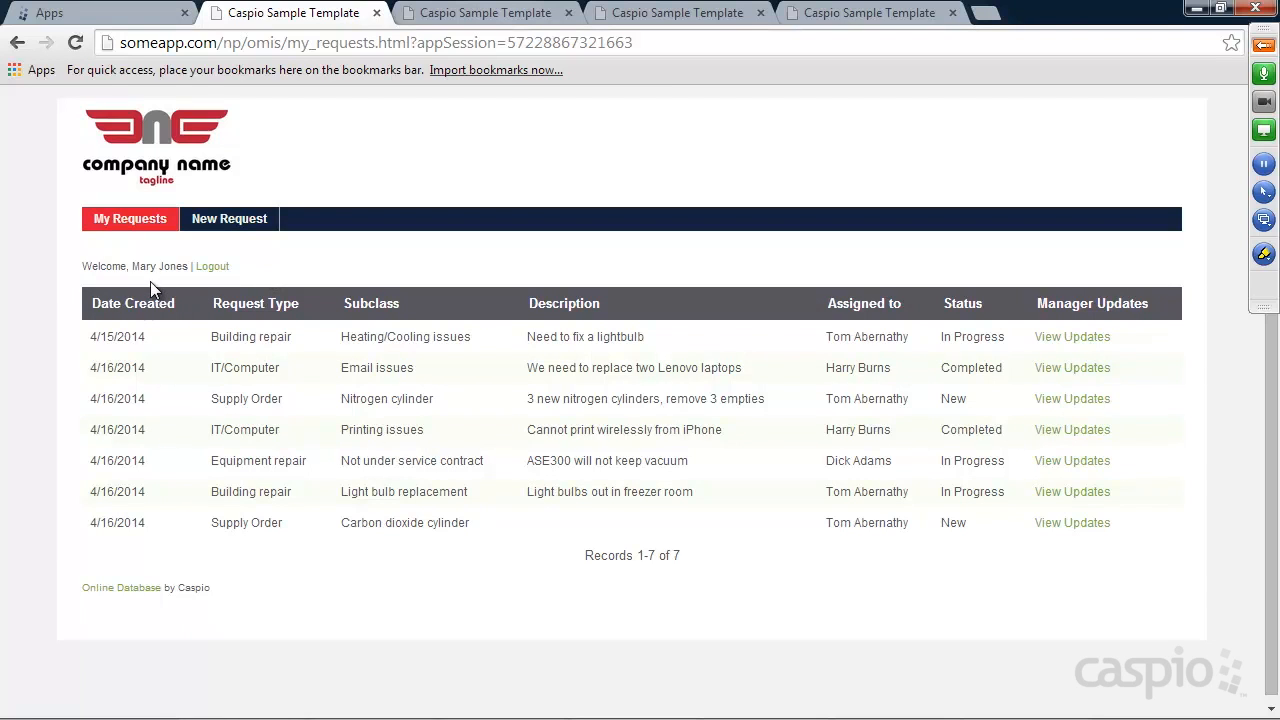
# View the Equipment repair request's updates, then bring up the blank New Request form
pyautogui.scroll(-1, 440, 235)
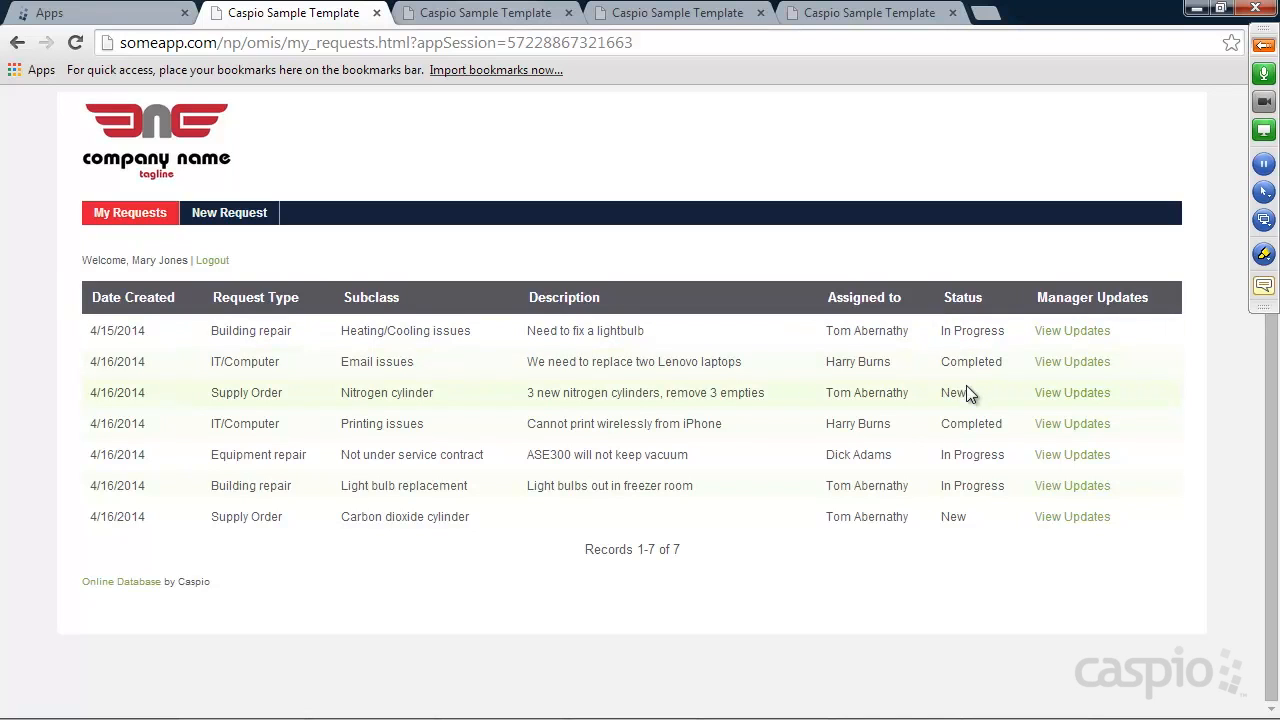
pyautogui.click(1067, 456)
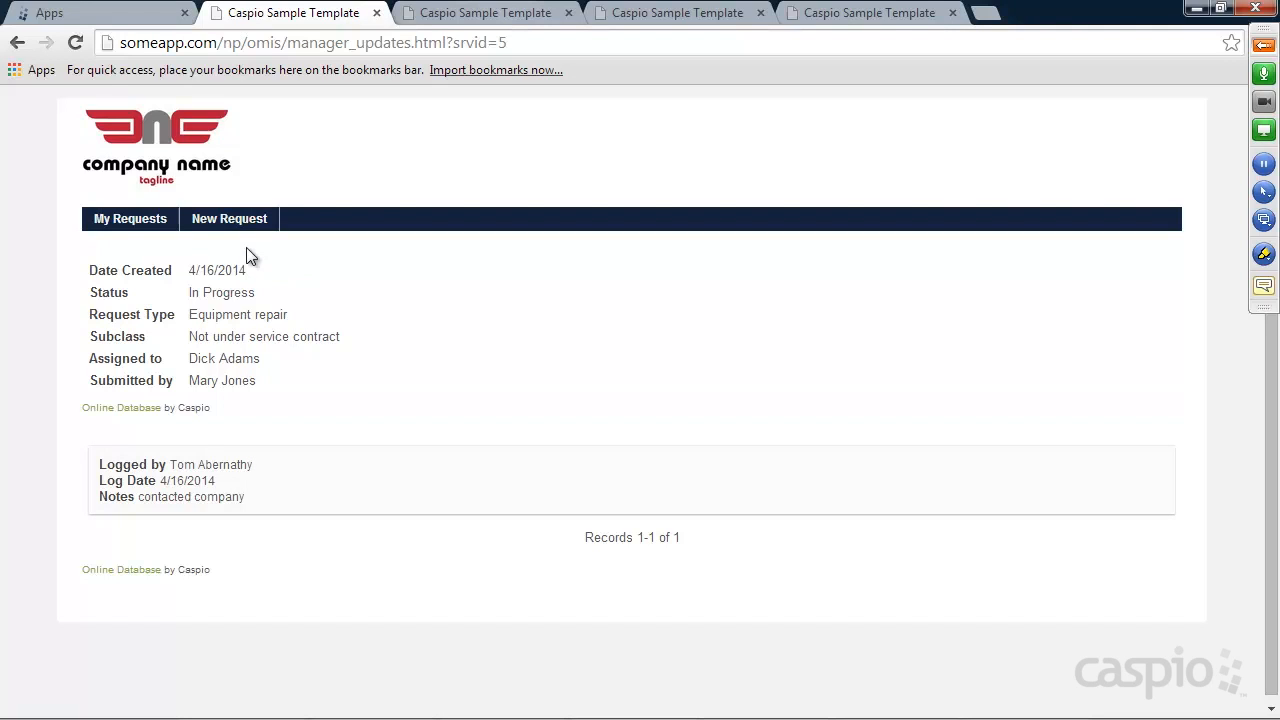
pyautogui.click(240, 221)
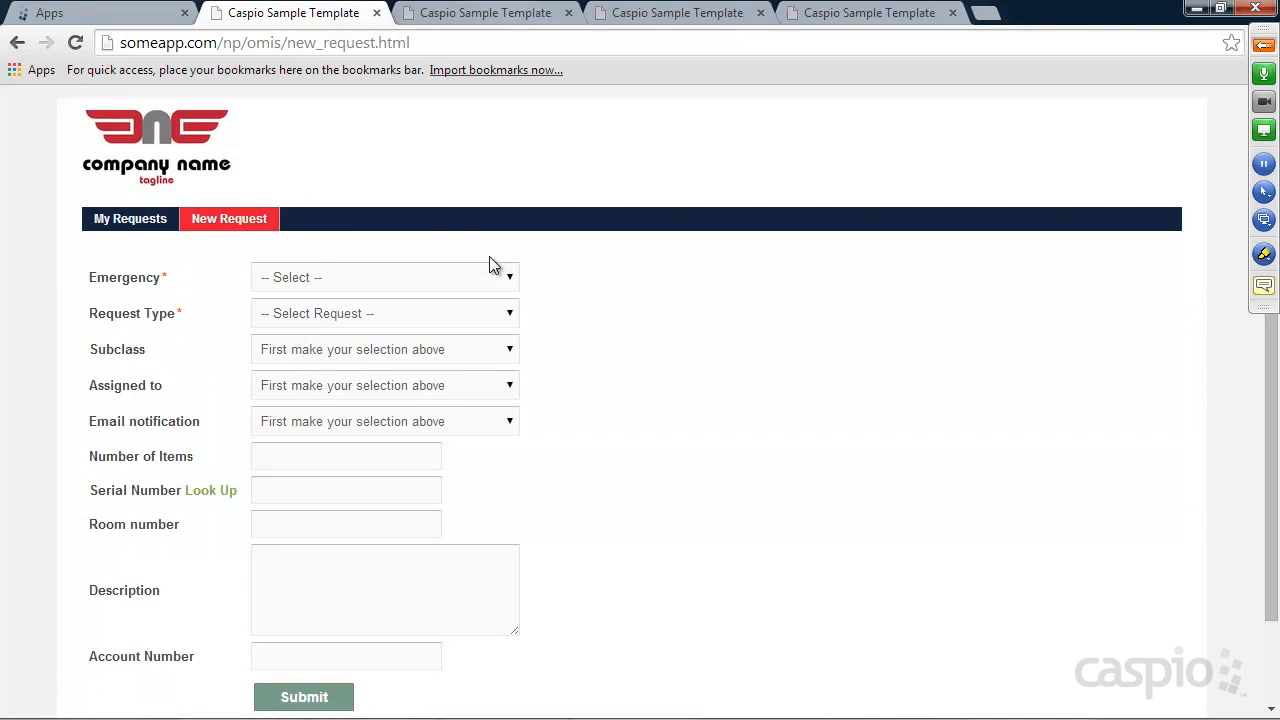
# Mark the request as Emergency Yes and try Building repair as the Request Type
pyautogui.scroll(-2, 450, 245)
pyautogui.click(360, 183)
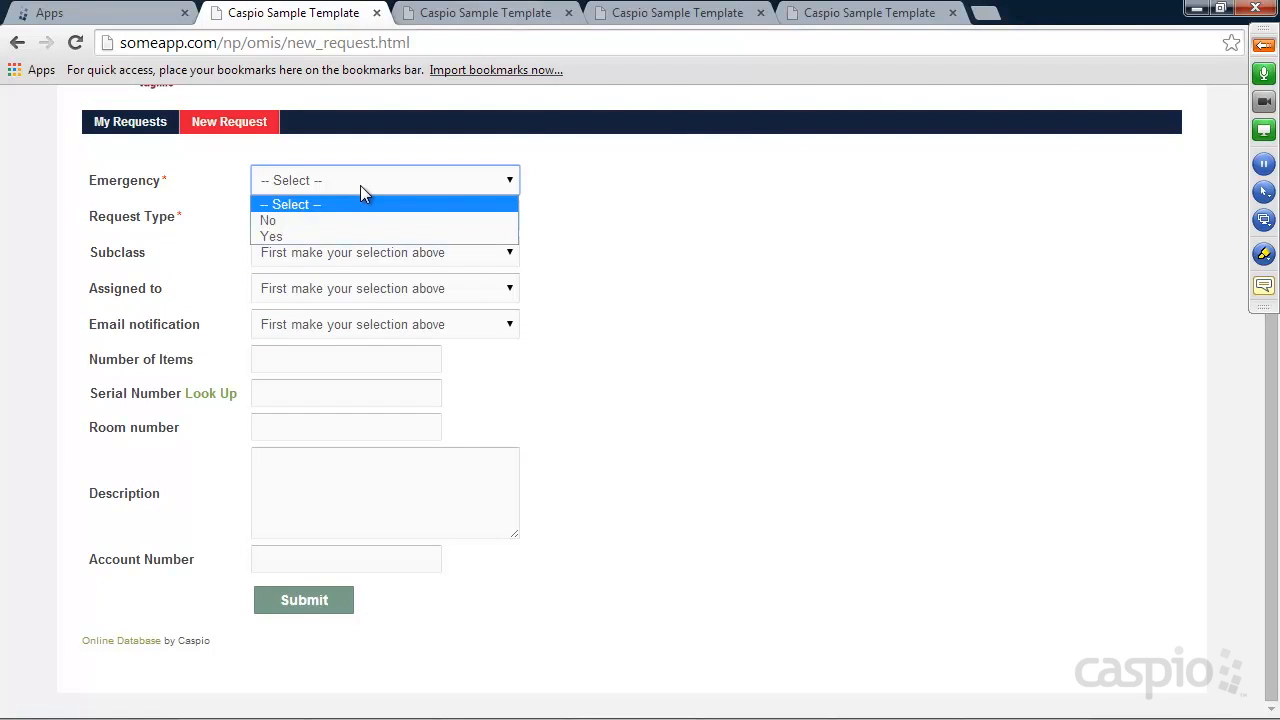
pyautogui.click(305, 235)
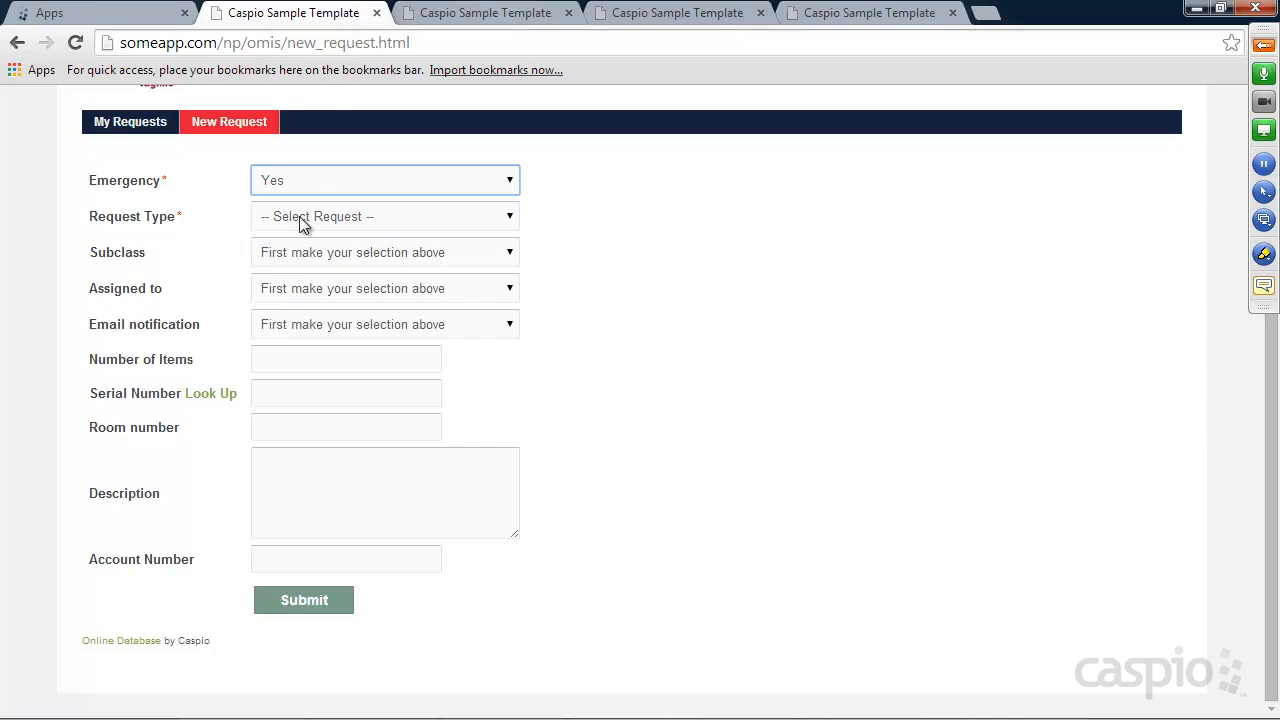
pyautogui.click(299, 216)
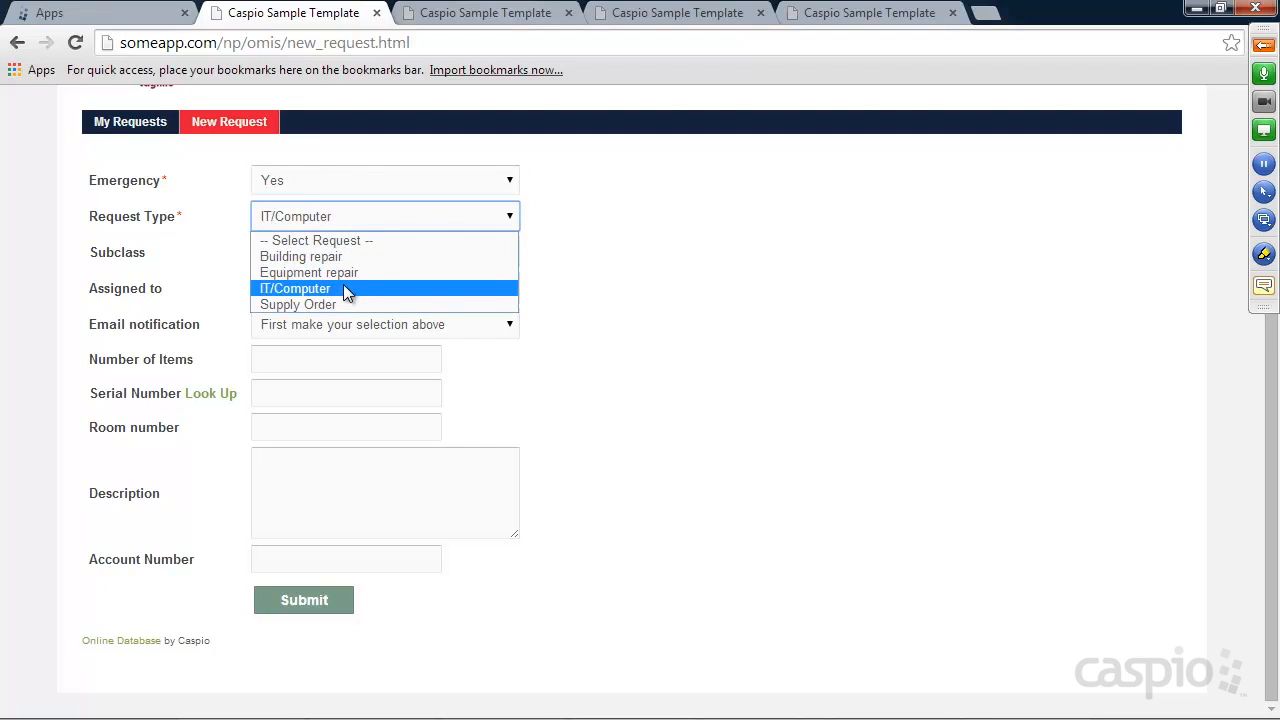
pyautogui.click(653, 264)
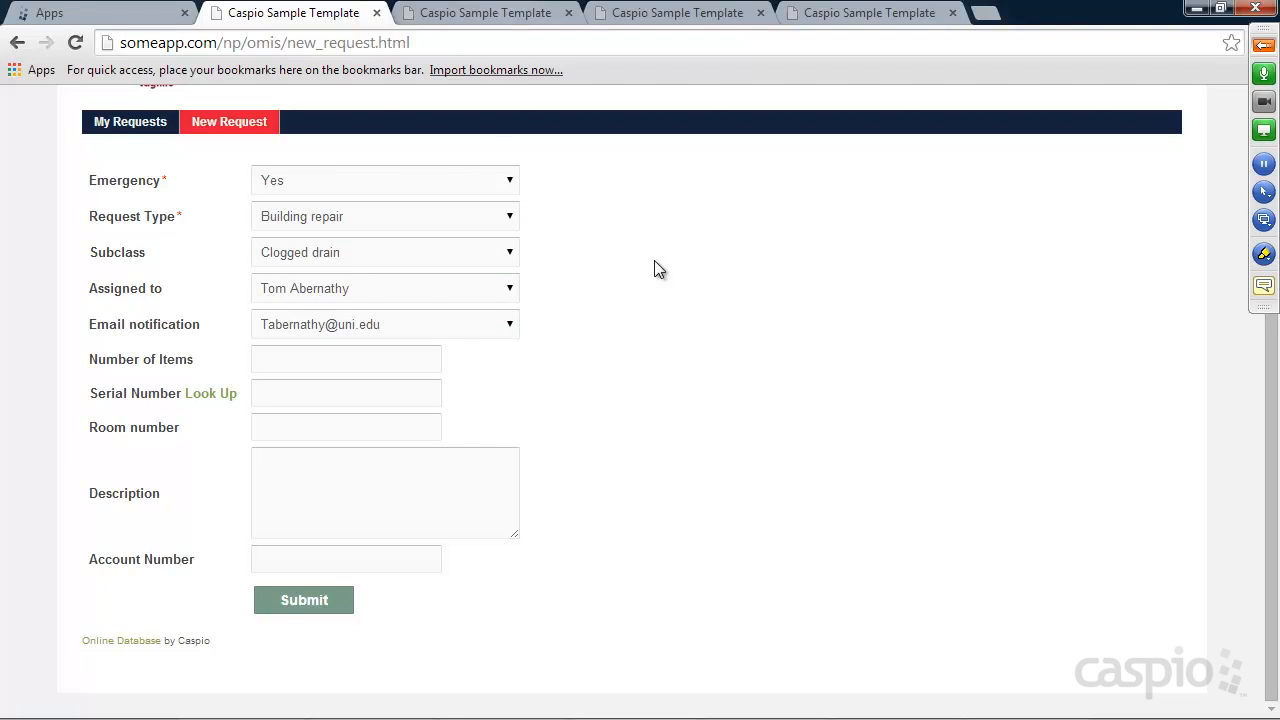
pyautogui.click(378, 213)
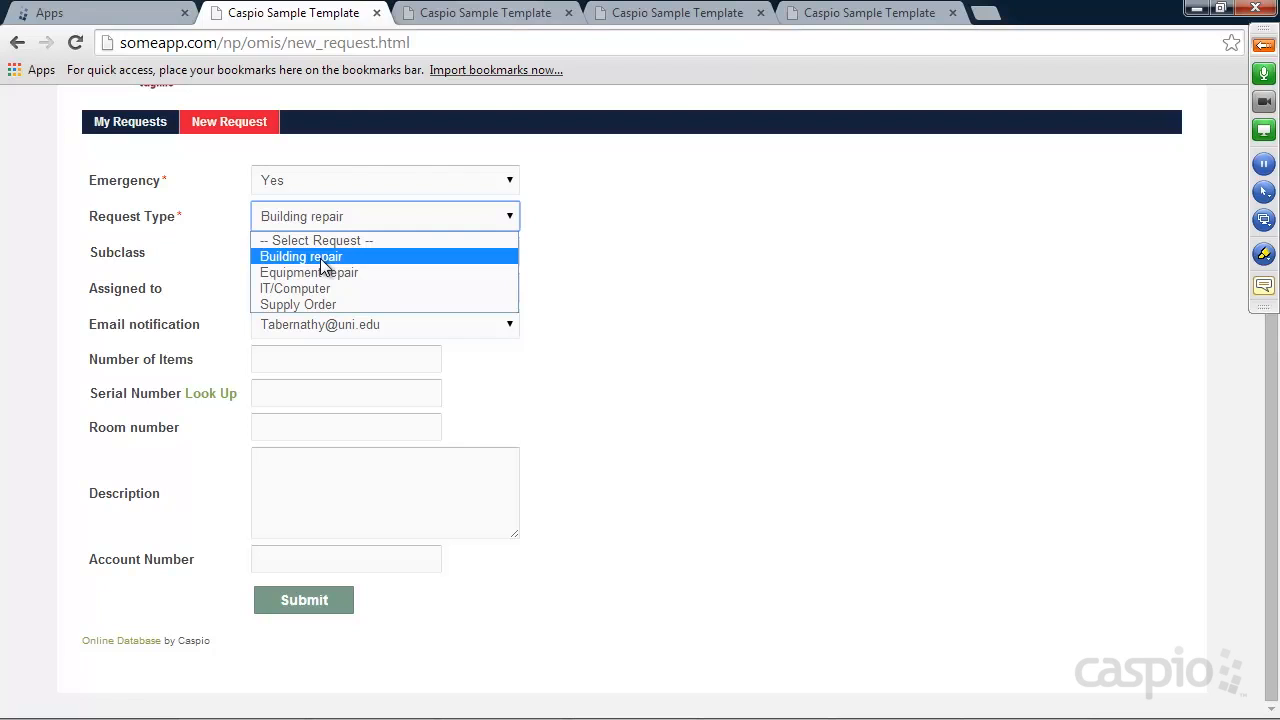
pyautogui.click(311, 256)
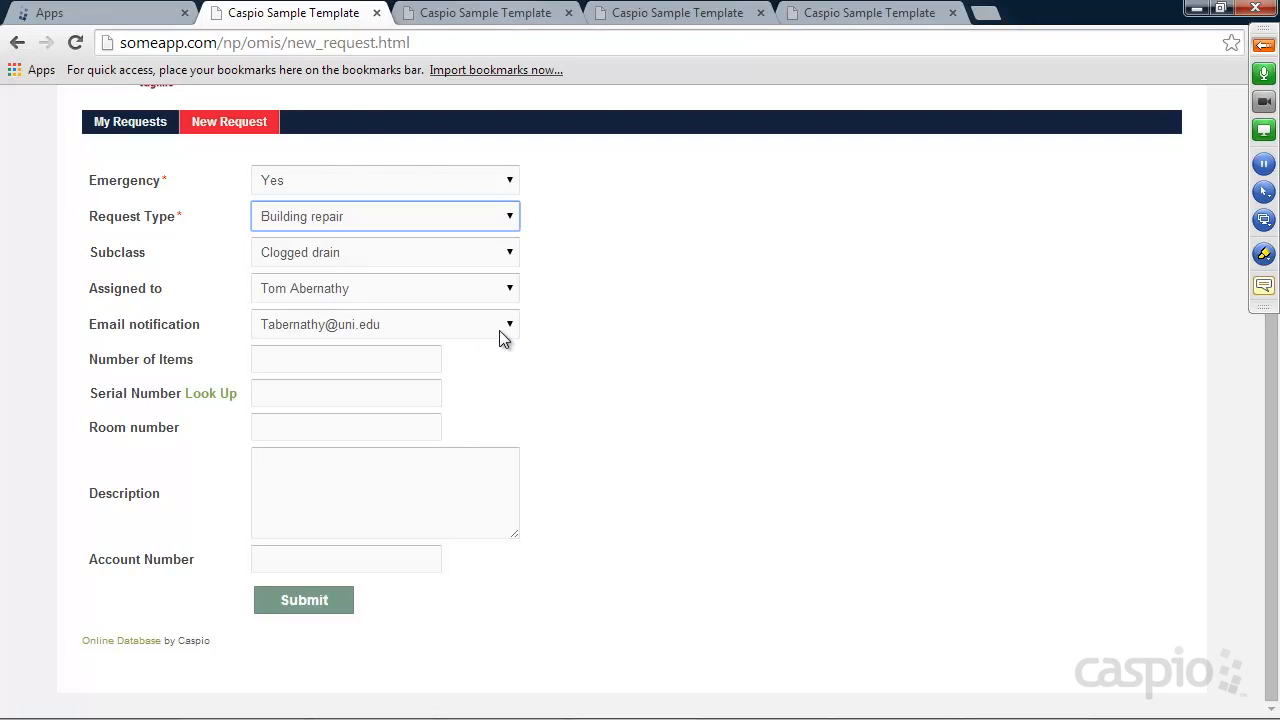
# Try the Heating/Cooling and Light bulb subclasses, then switch the type through Equipment repair to IT/Computer
pyautogui.click(314, 253)
pyautogui.click(328, 286)
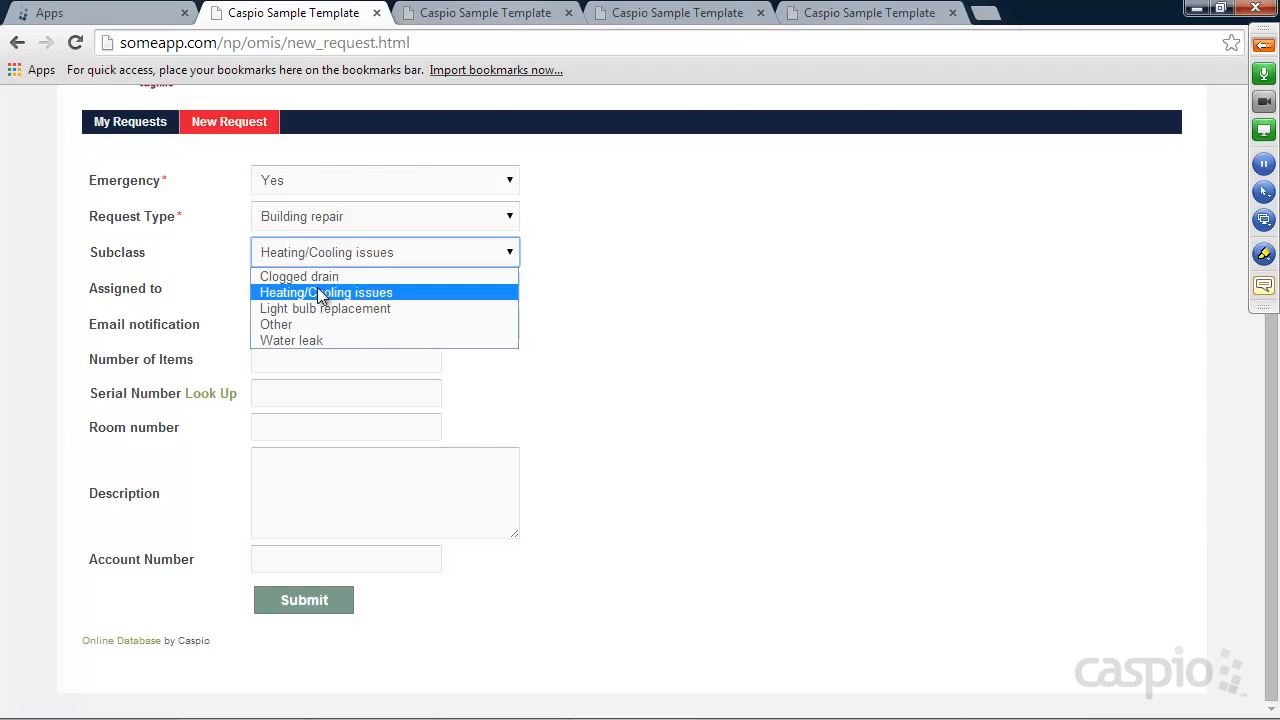
pyautogui.click(332, 256)
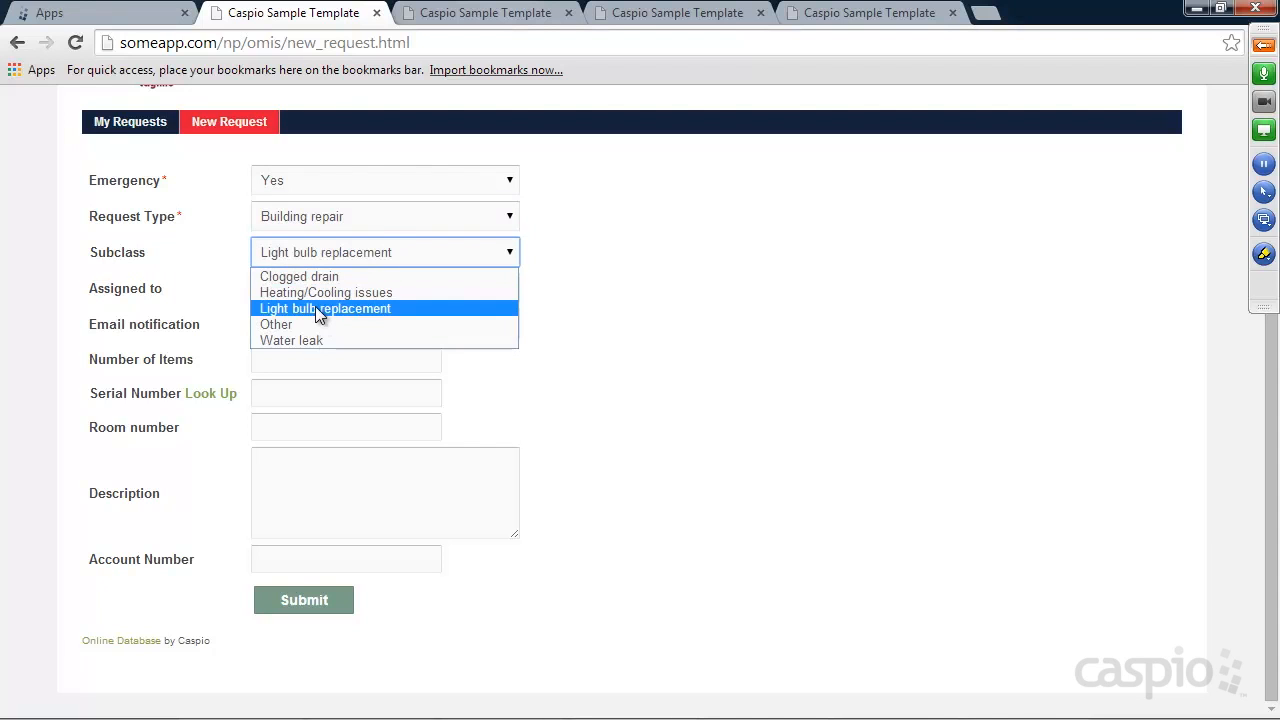
pyautogui.click(315, 306)
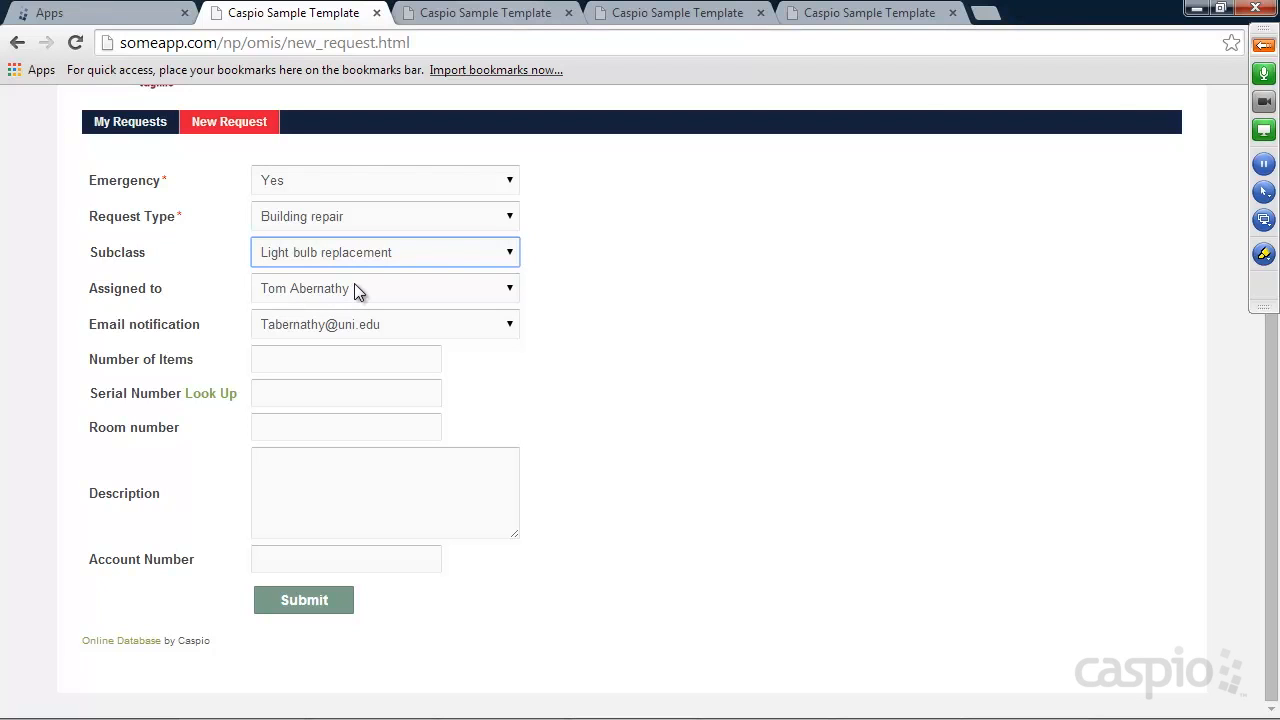
pyautogui.click(398, 218)
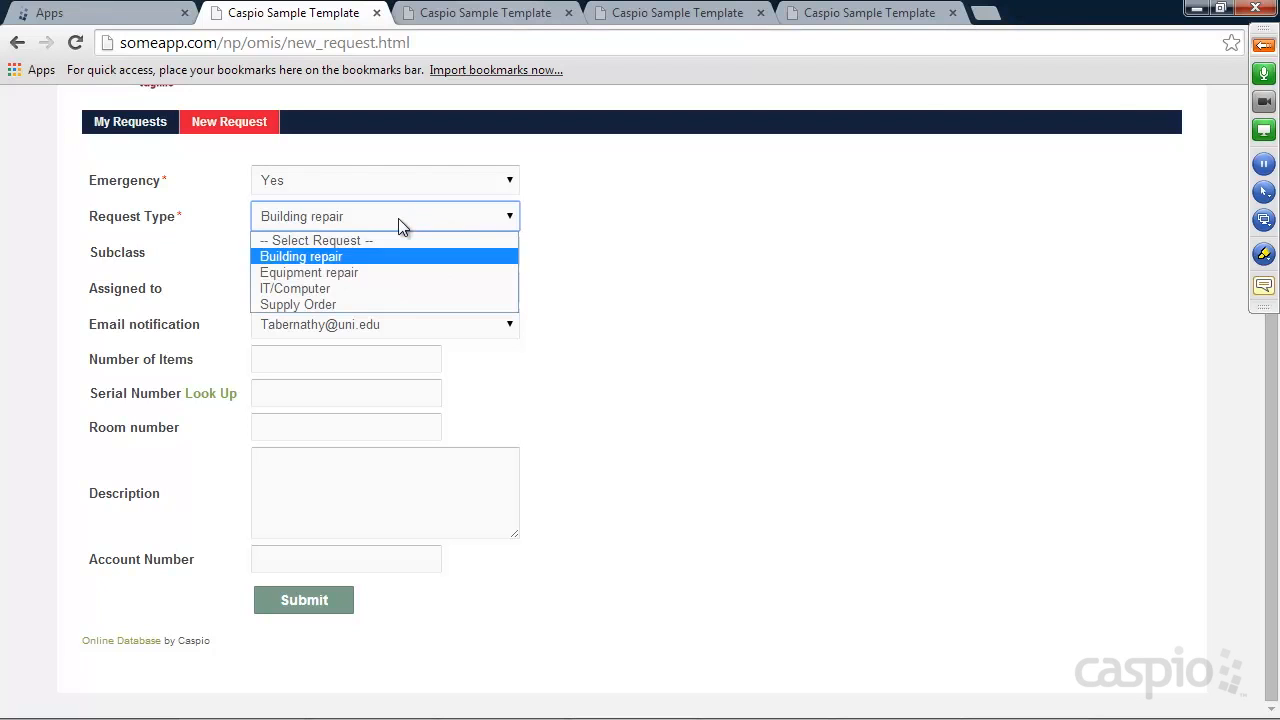
pyautogui.click(349, 272)
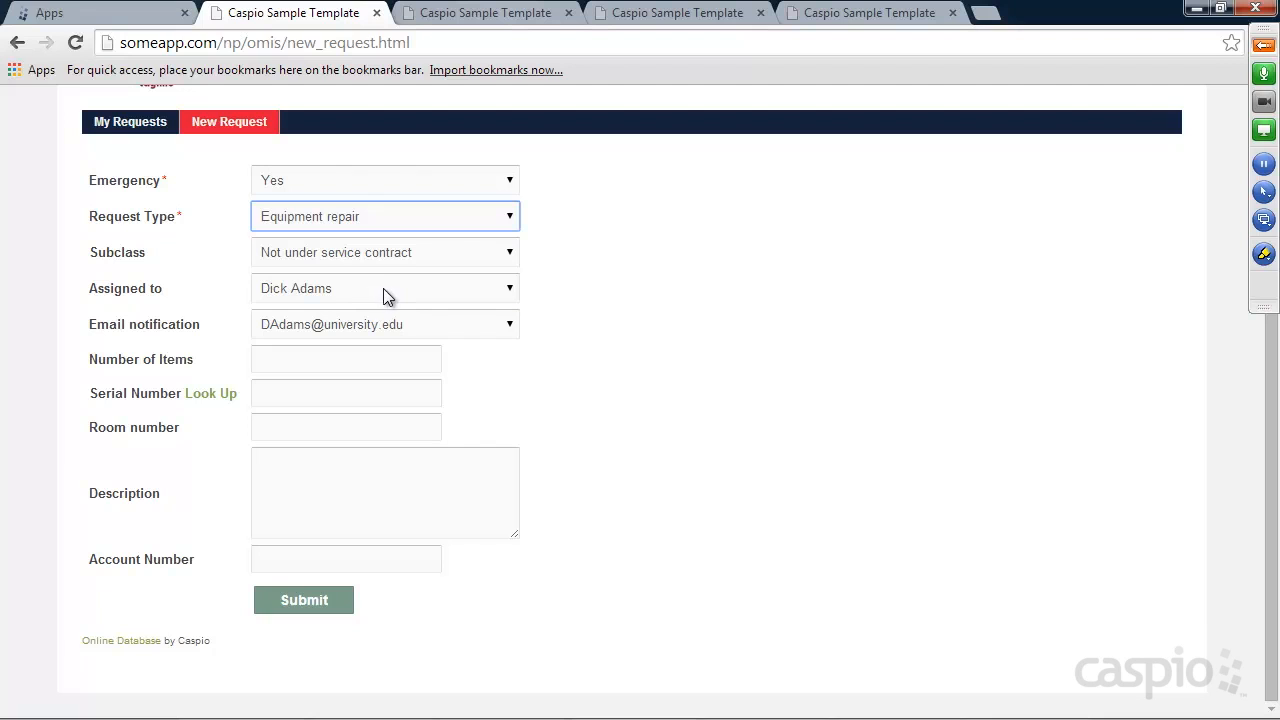
pyautogui.click(395, 215)
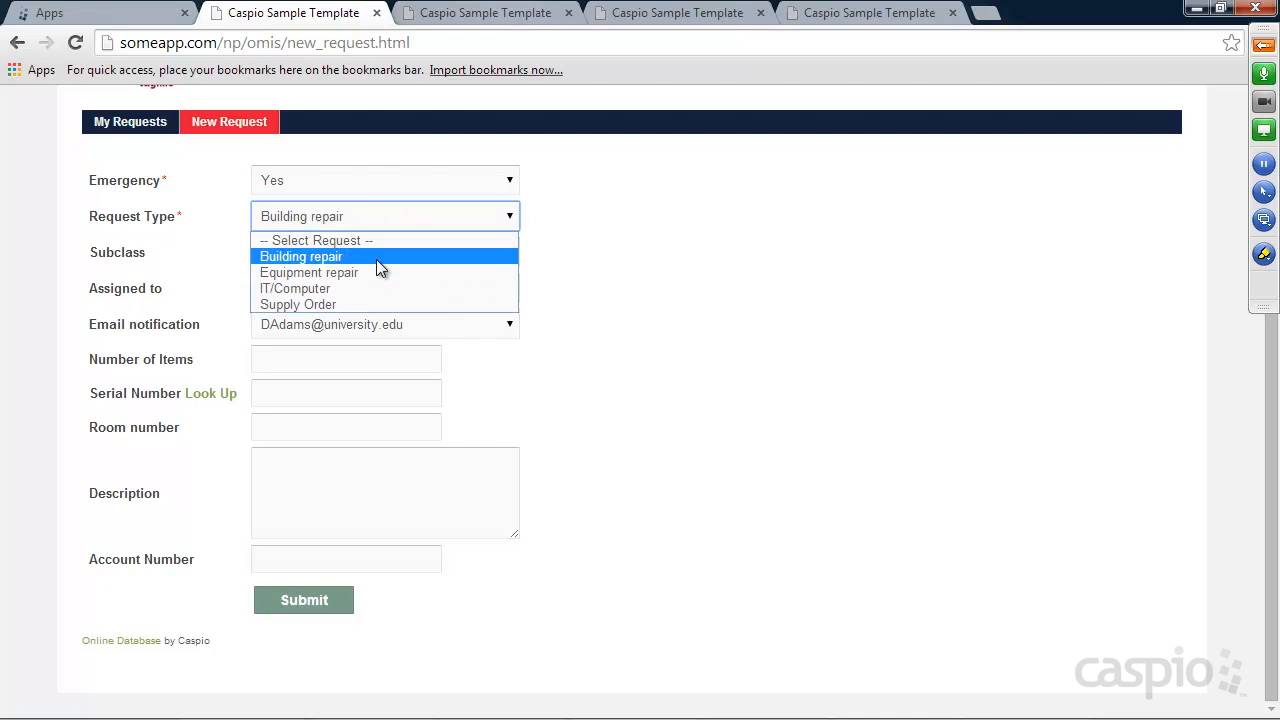
pyautogui.click(377, 287)
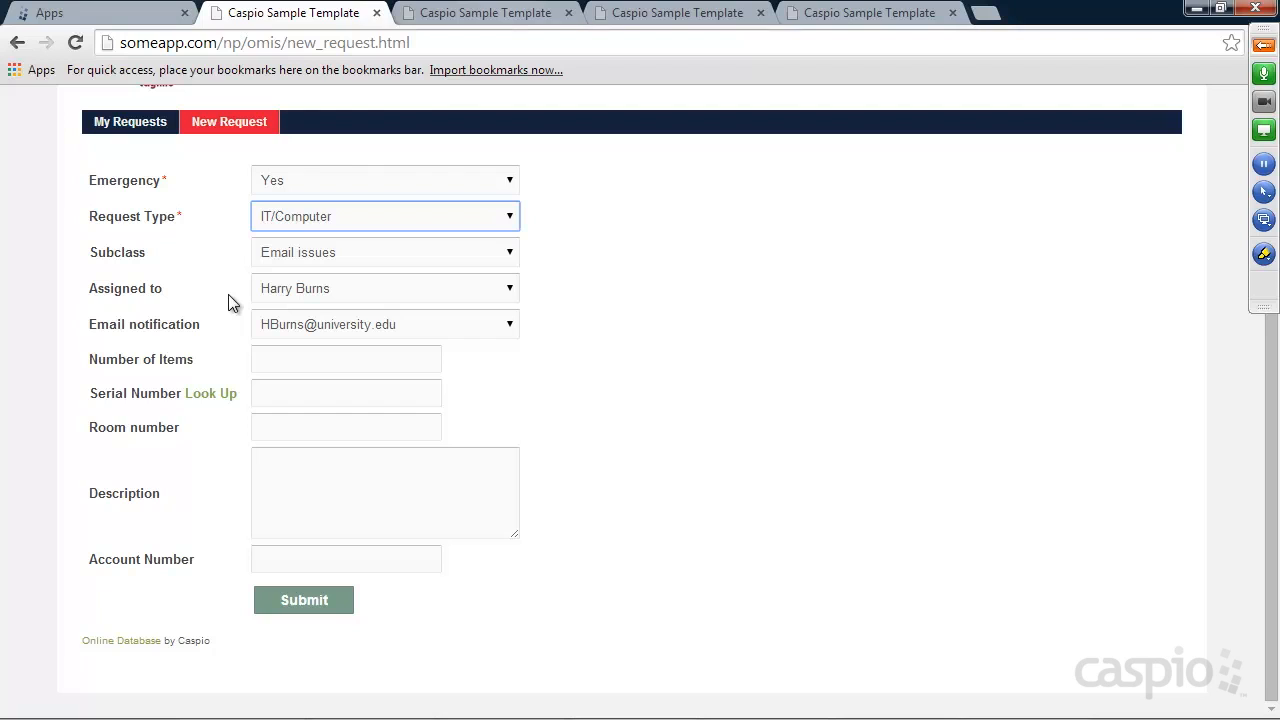
# Choose Printing issues as the subclass, with 5 items and serial number 5698
pyautogui.click(273, 359)
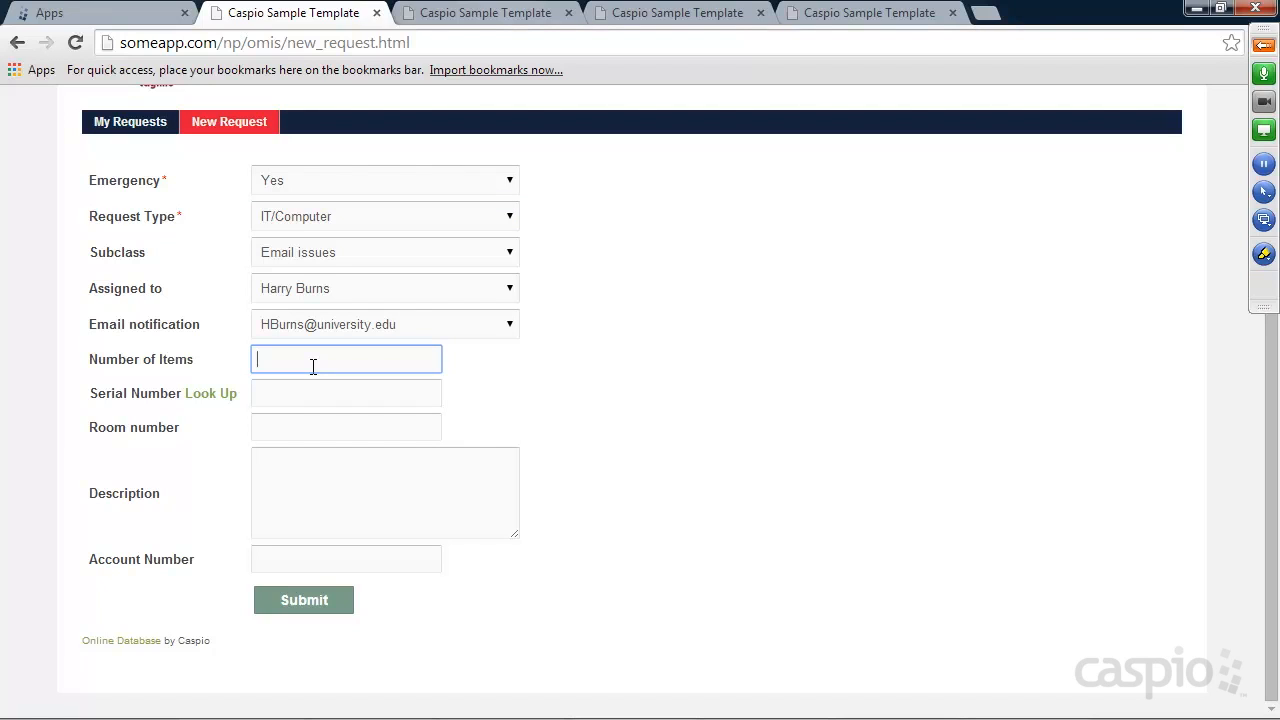
pyautogui.click(311, 253)
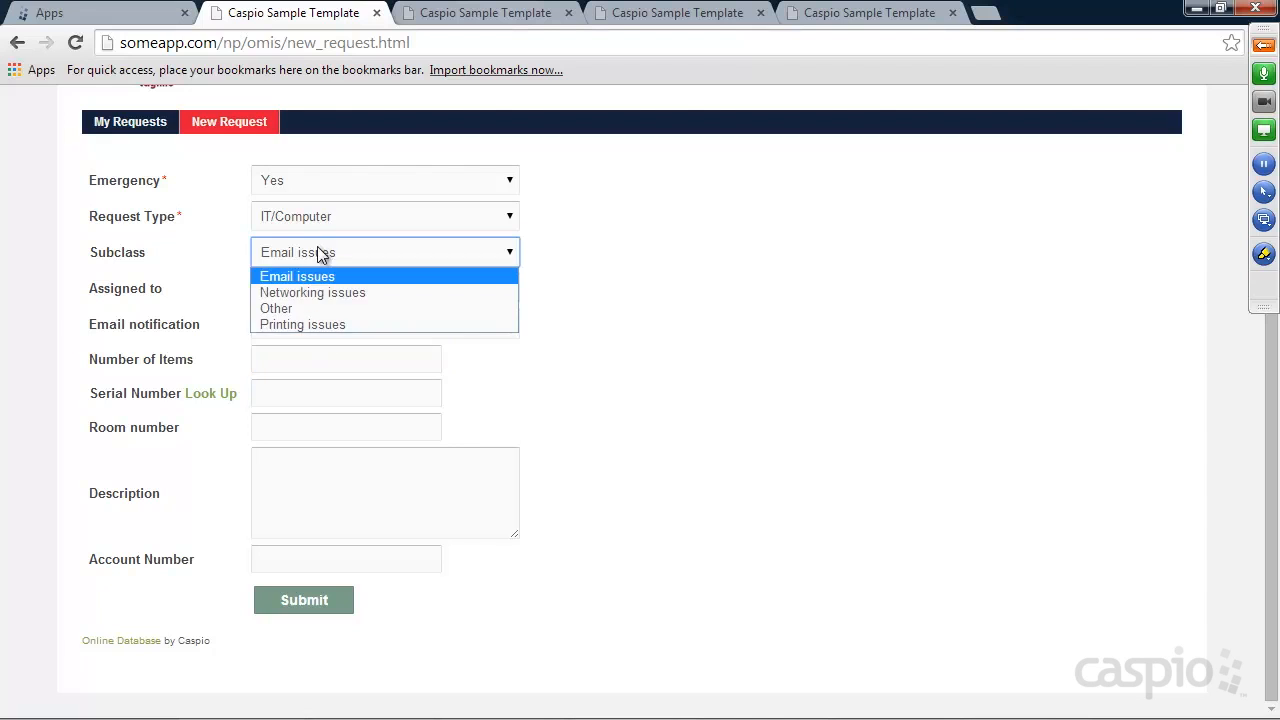
pyautogui.click(302, 324)
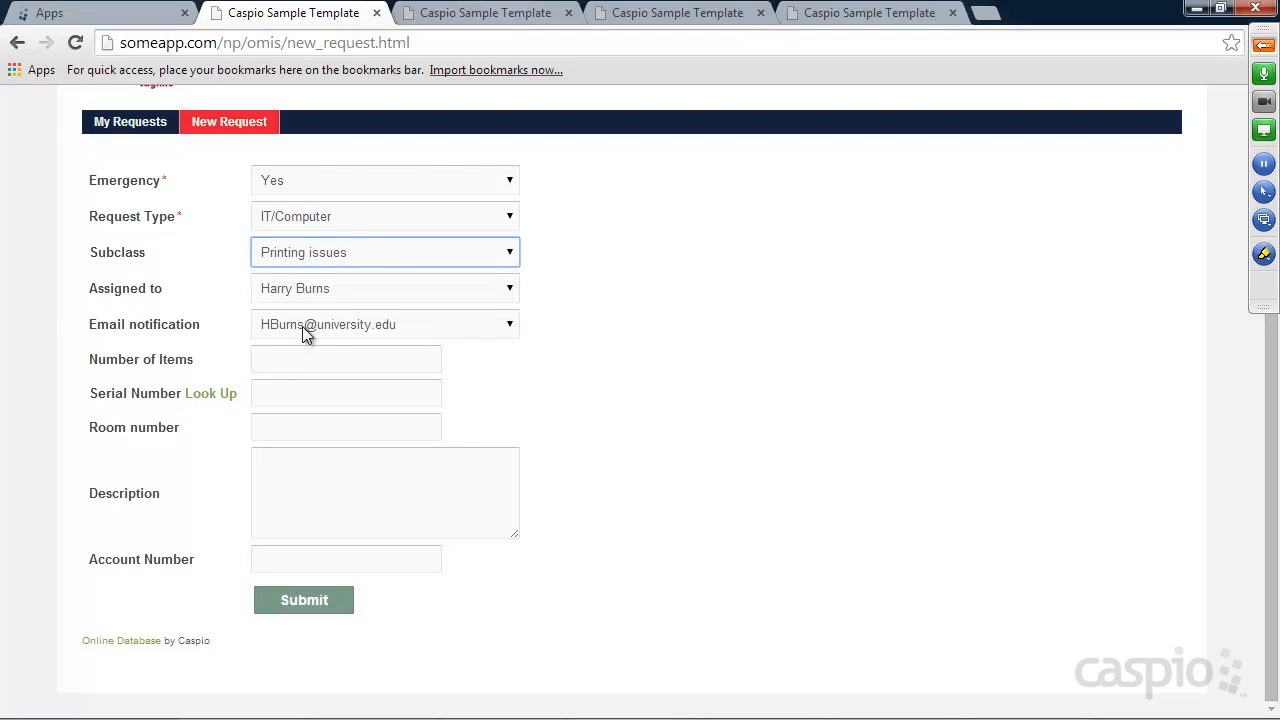
pyautogui.click(309, 351)
pyautogui.write('5')
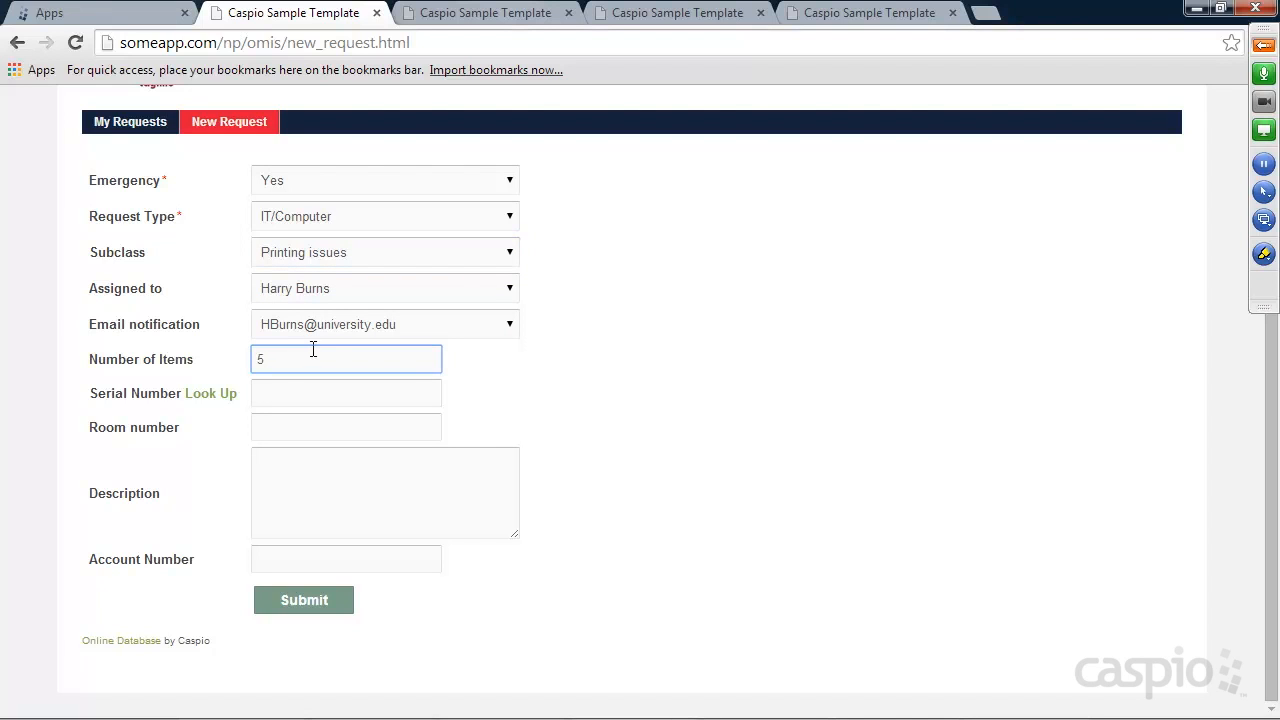
pyautogui.click(297, 394)
pyautogui.write('5698')
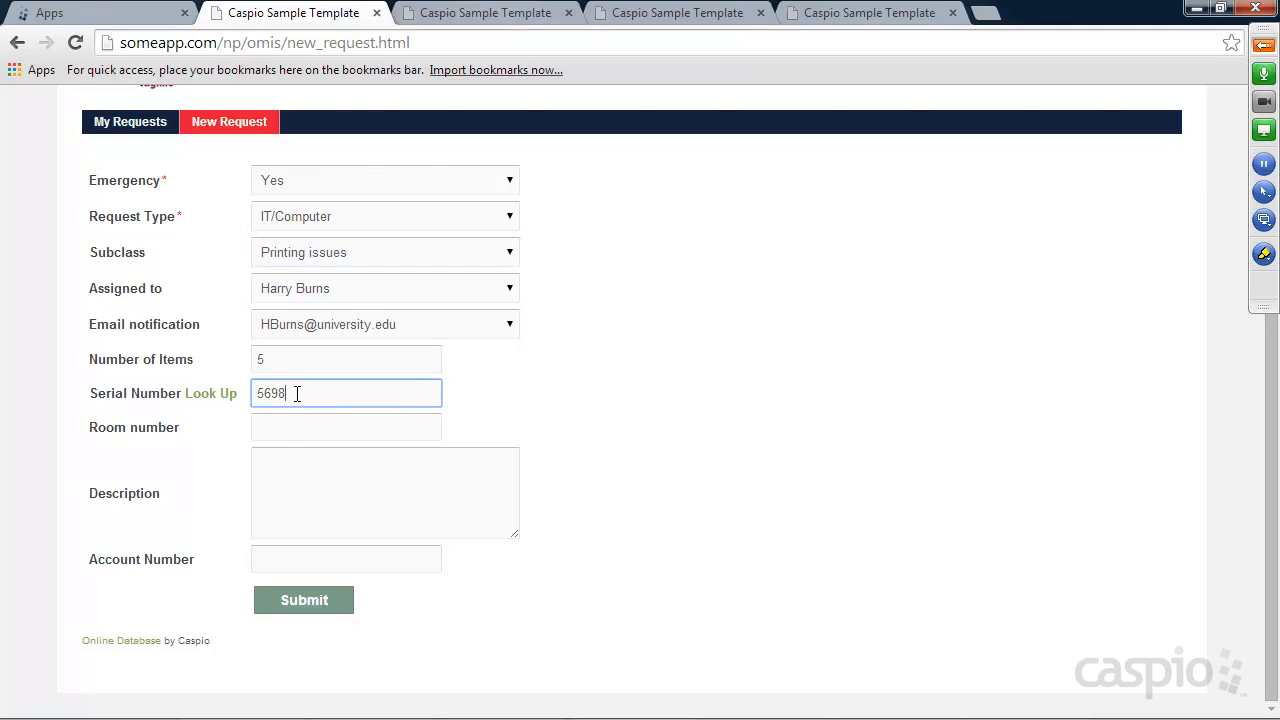
# Enter room 251, a description about fixing the printers and the account number, then submit
pyautogui.click(291, 428)
pyautogui.write('251')
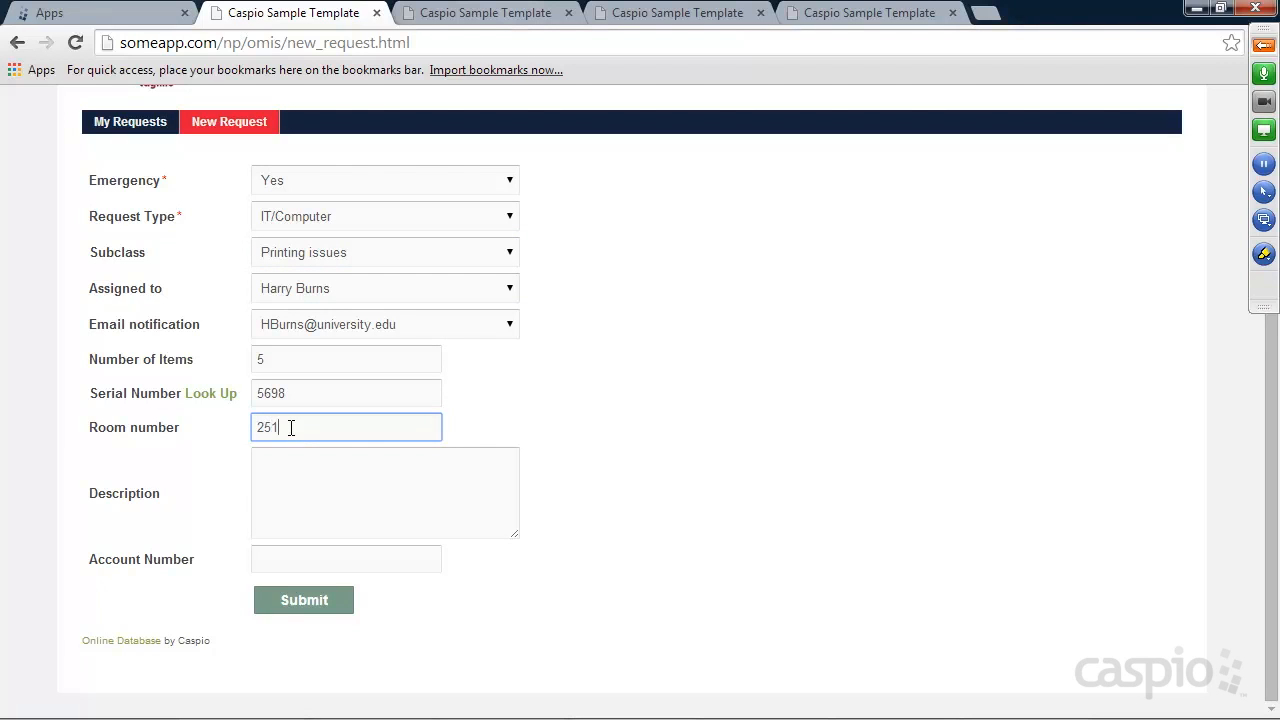
pyautogui.click(305, 488)
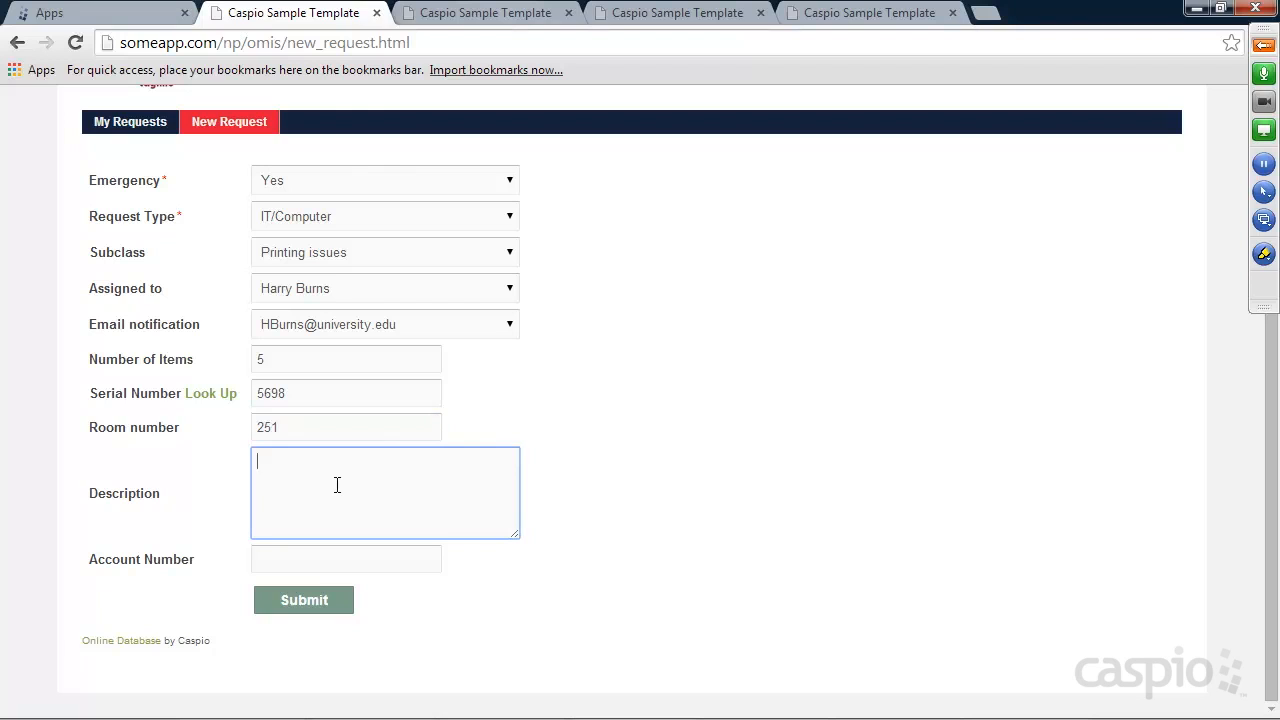
pyautogui.write('We needt of')
pyautogui.press('BackSpace')
pyautogui.press('BackSpace')
pyautogui.press('BackSpace')
pyautogui.press('BackSpace')
pyautogui.write('to fix our printers')
pyautogui.click(357, 562)
pyautogui.write('5987')
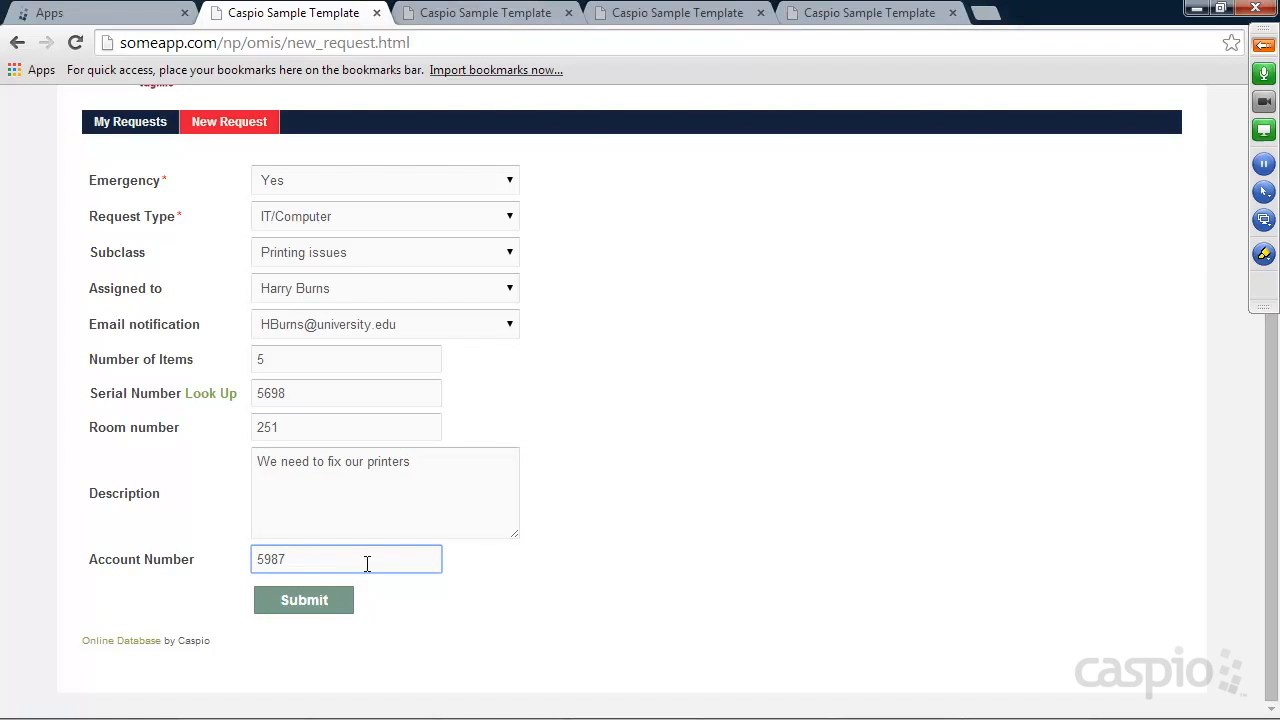
pyautogui.click(343, 606)
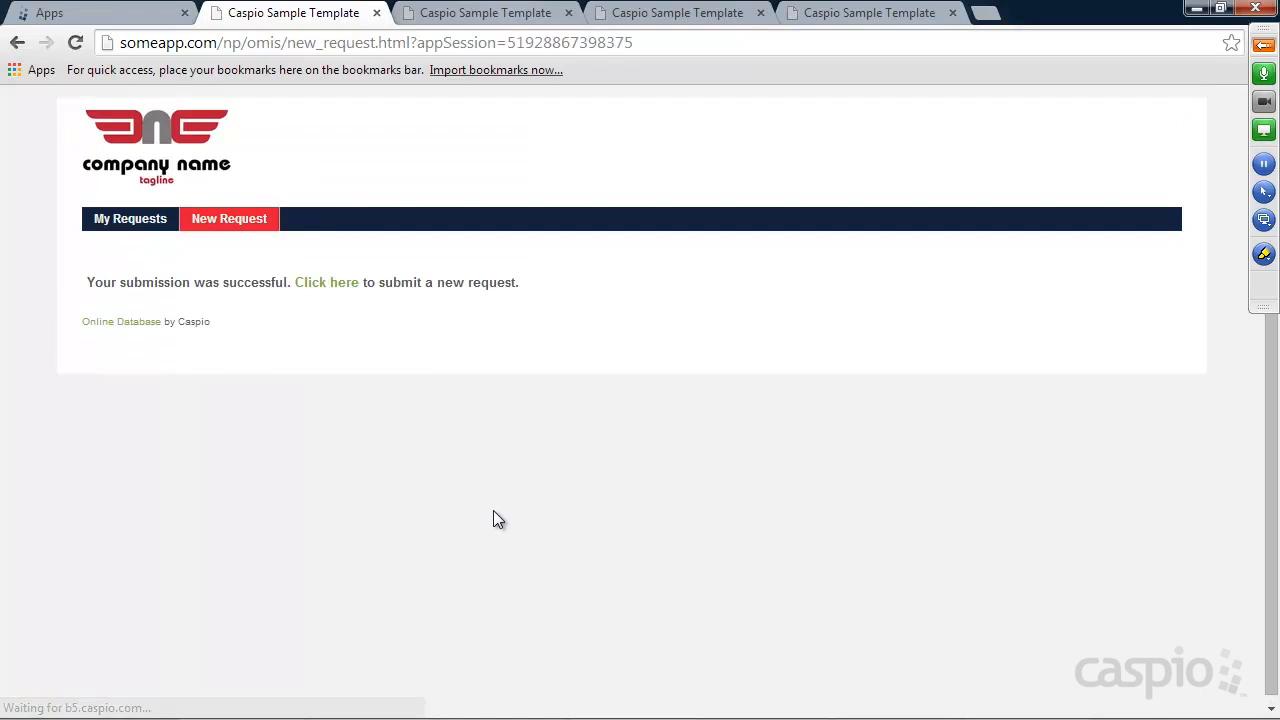
# Check in My Requests that the 4/18/2014 printing request has no updates yet, then go to the pending requests page
pyautogui.click(325, 286)
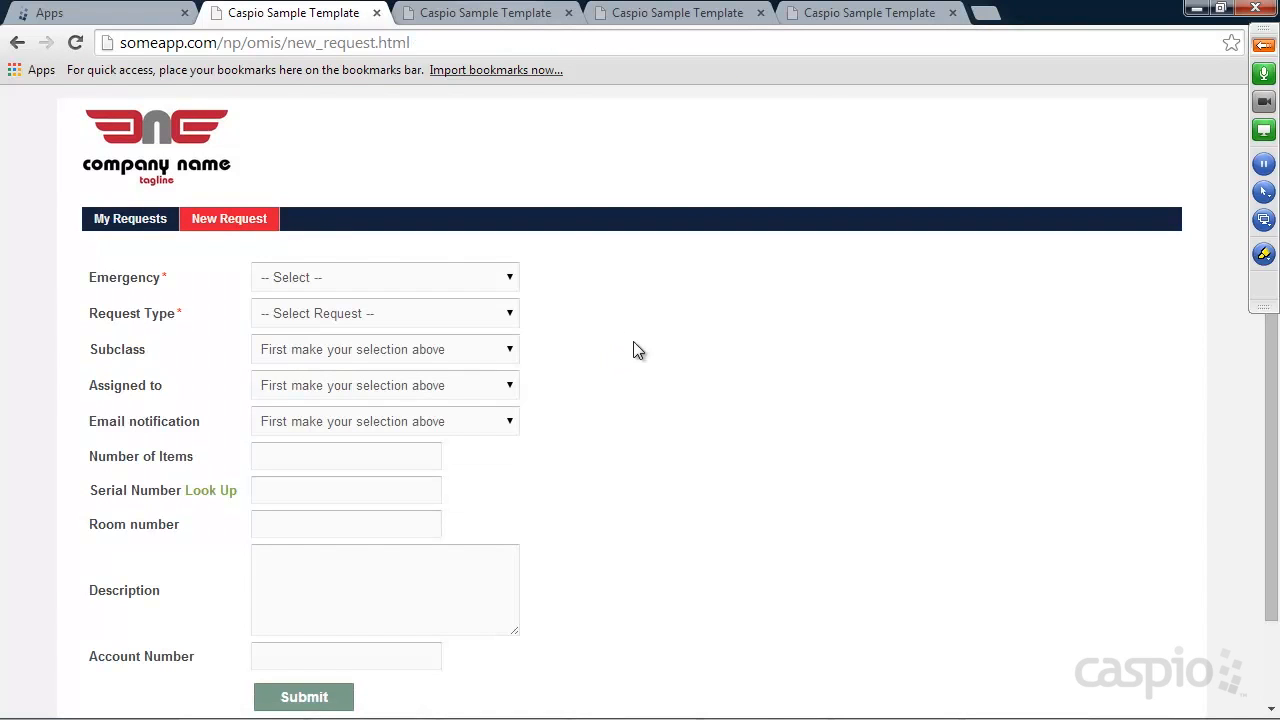
pyautogui.click(126, 222)
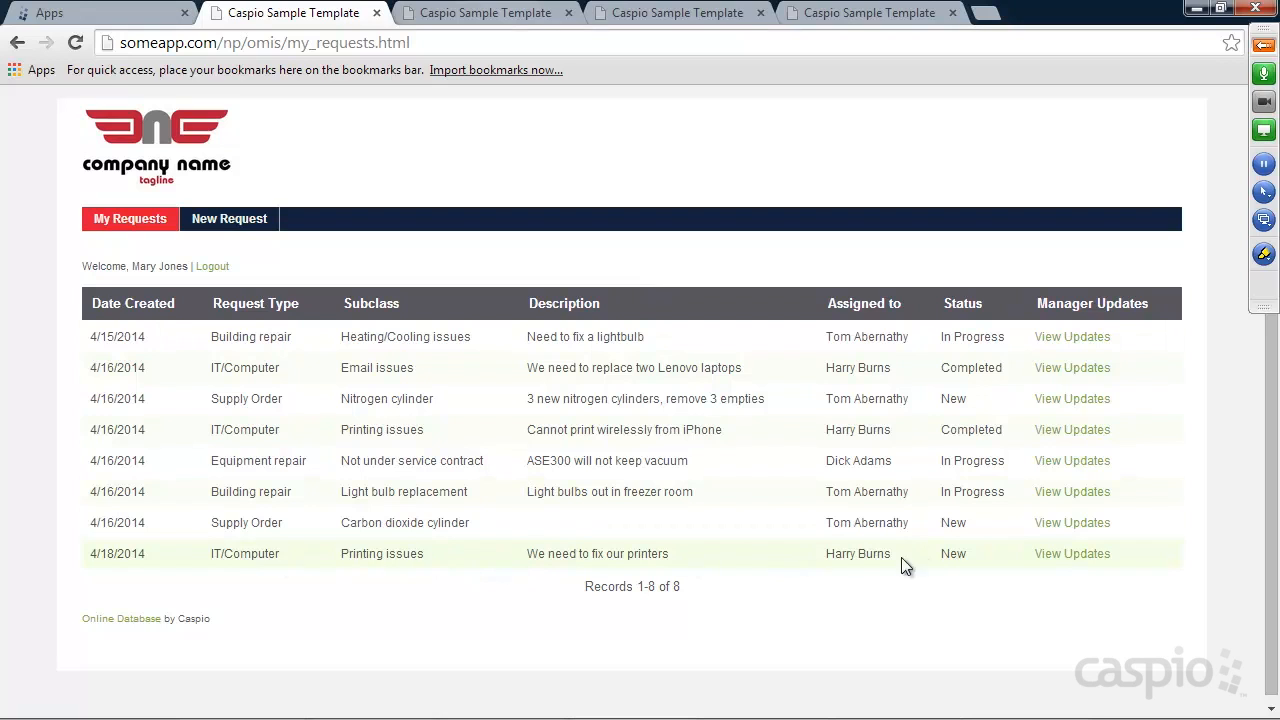
pyautogui.click(1072, 554)
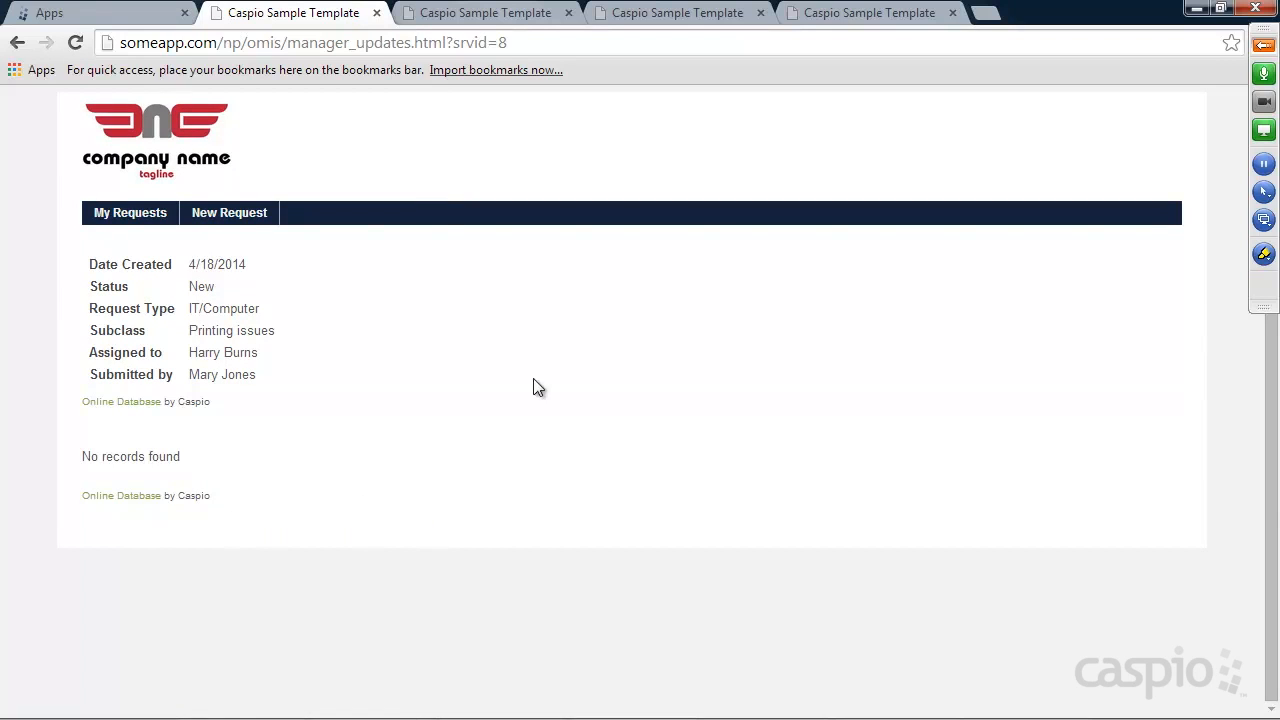
pyautogui.click(480, 18)
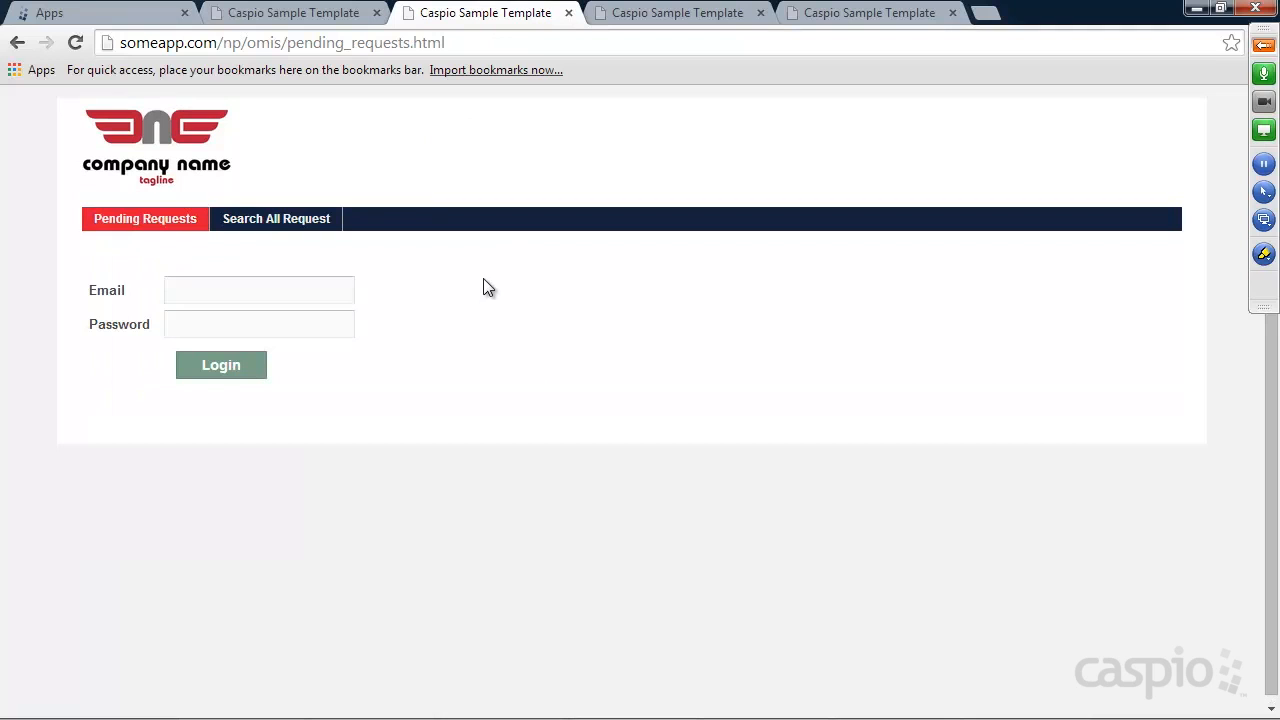
# Log in with the saved e-mail and password to see the six pending requests grouped by assignee
pyautogui.click(243, 289)
pyautogui.click(234, 341)
pyautogui.click(229, 329)
pyautogui.write('1234')
pyautogui.press('Return')
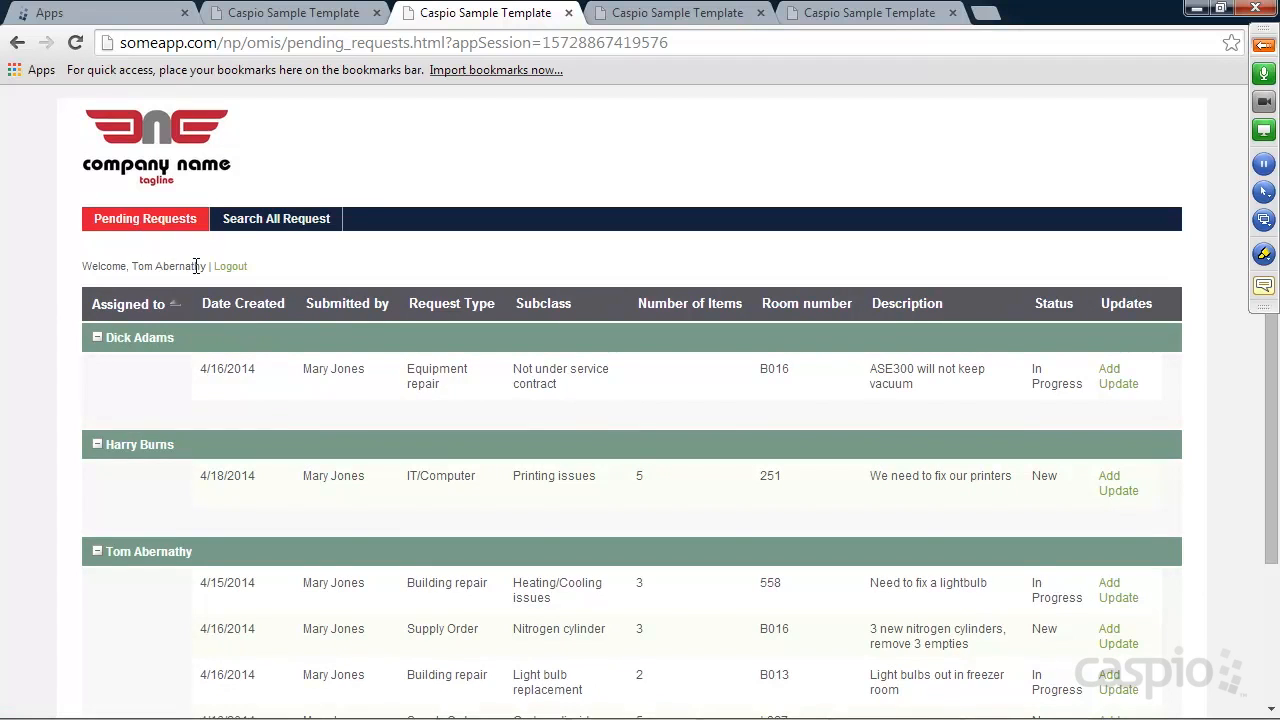
pyautogui.scroll(-1, 435, 260)
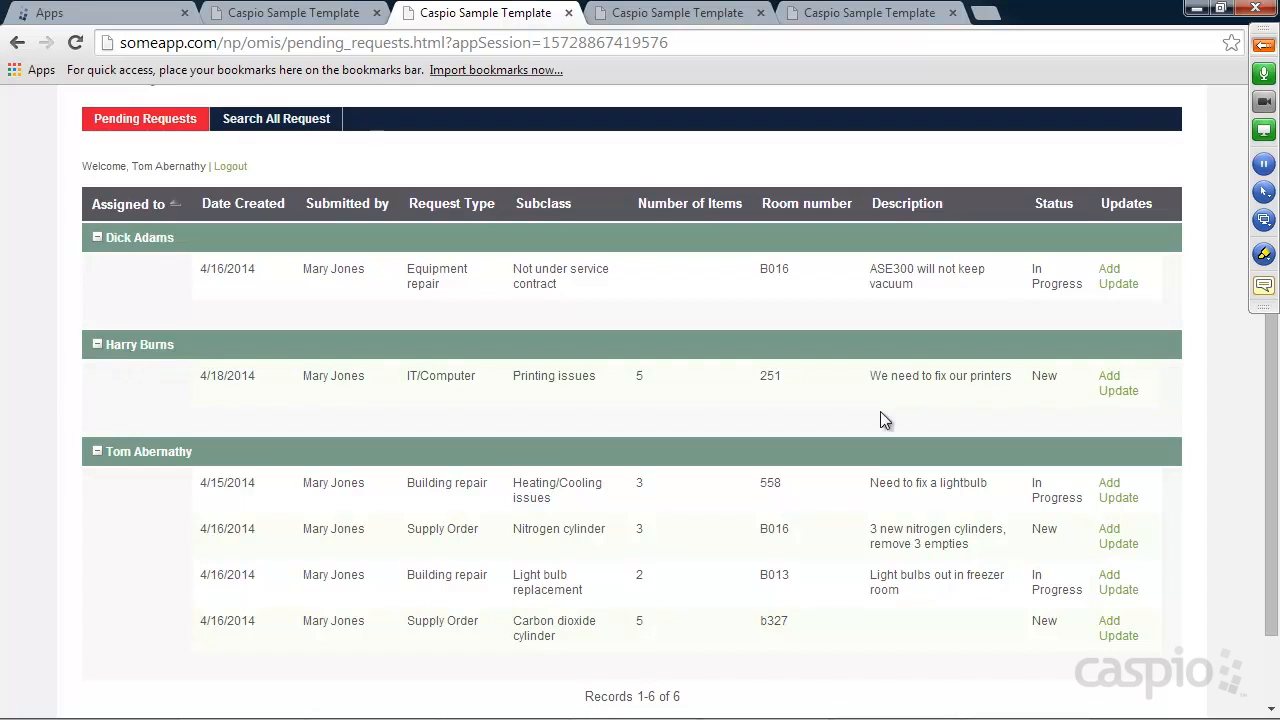
# Add a note to the 4/18/2014 printer request saying you'll take it over for the requester
pyautogui.click(1115, 394)
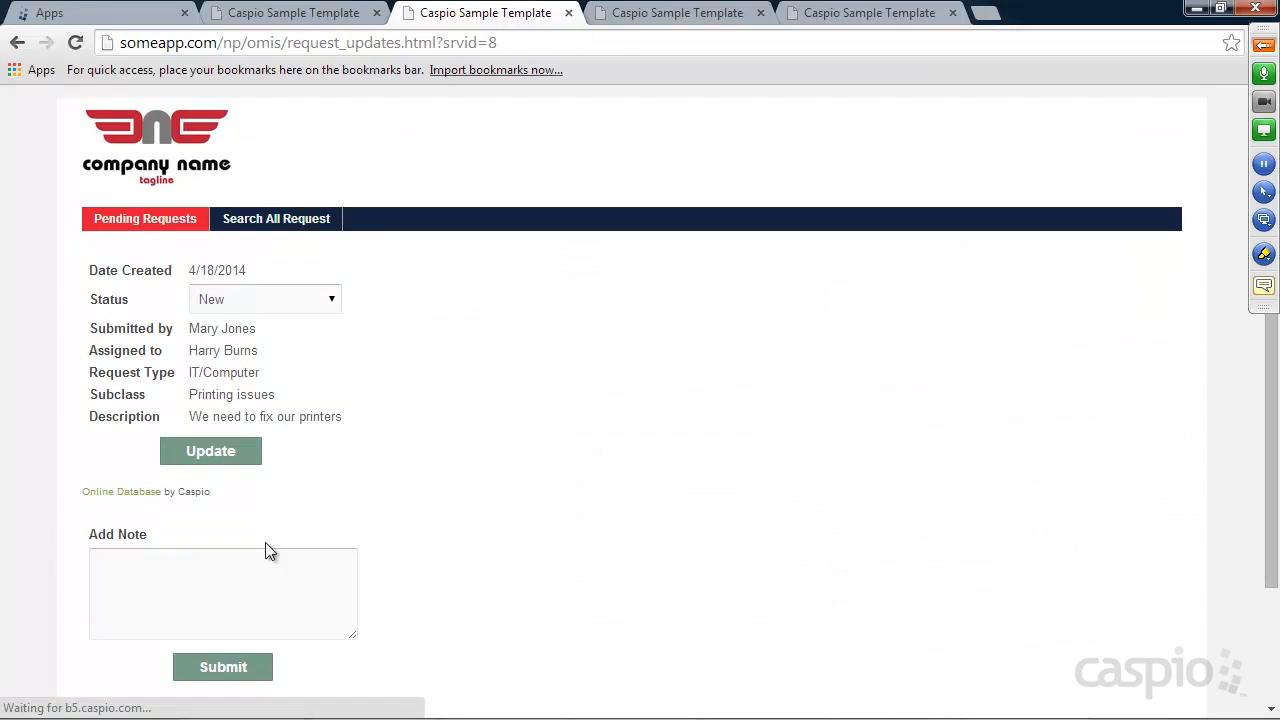
pyautogui.scroll(-2, 590, 380)
pyautogui.click(280, 409)
pyautogui.write("I'll take over this re")
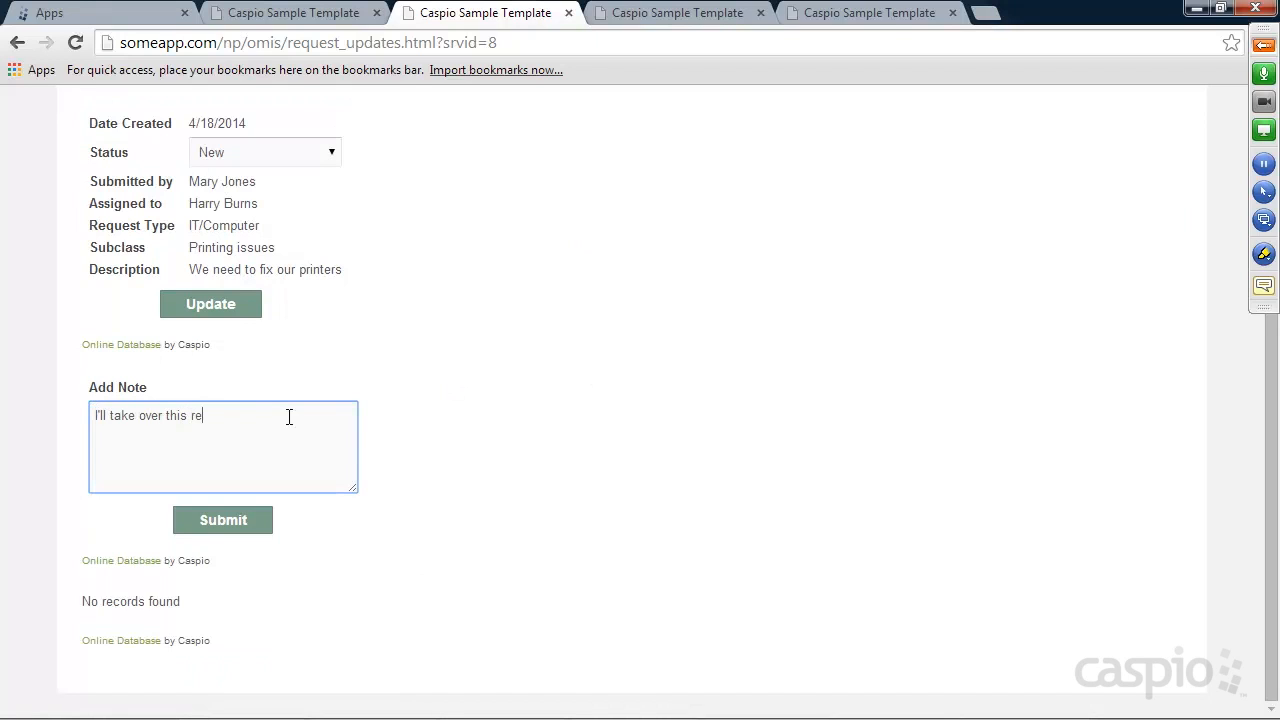
pyautogui.write('quest for Harry')
pyautogui.click(237, 522)
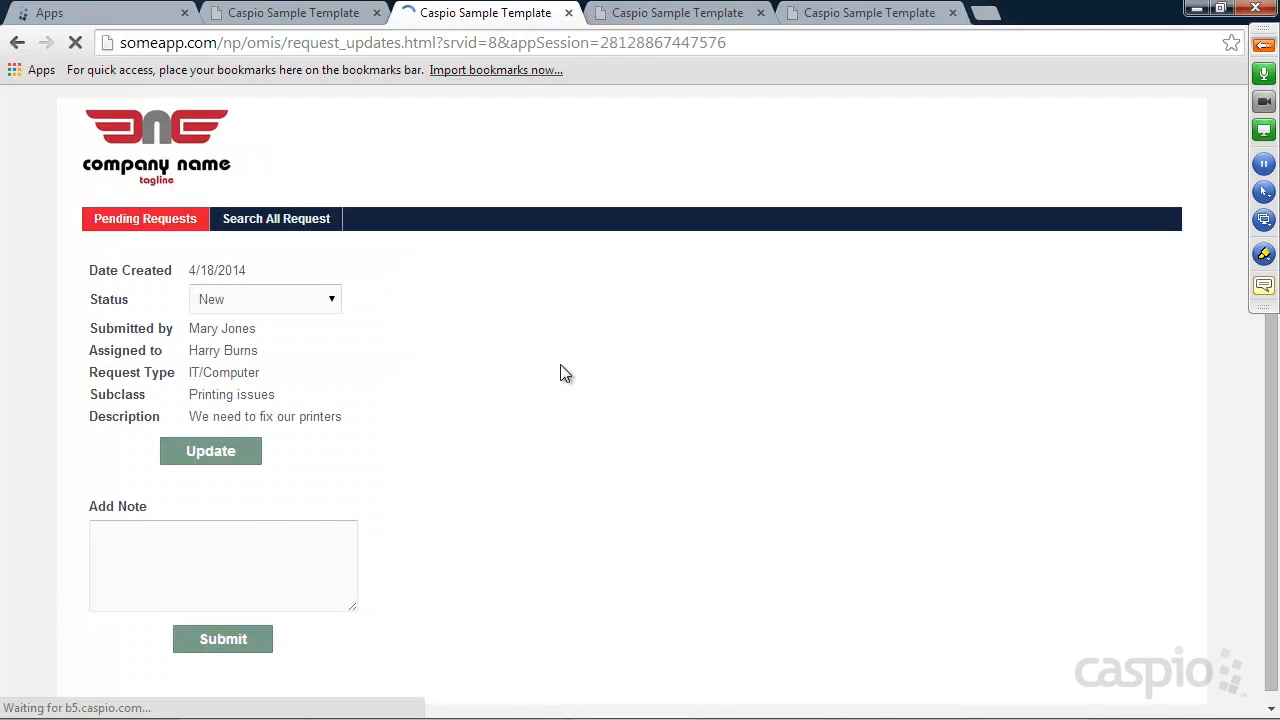
# Set the request's status to In Progress and save it
pyautogui.scroll(-3, 562, 370)
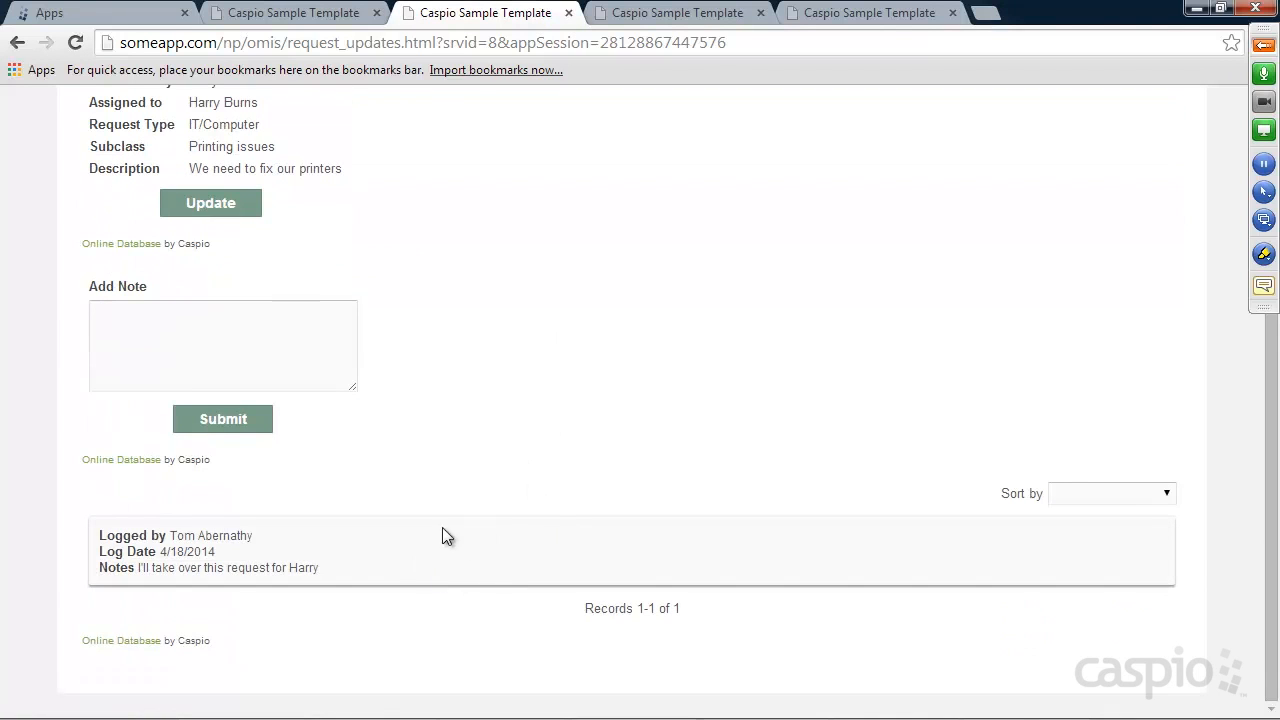
pyautogui.scroll(2, 452, 375)
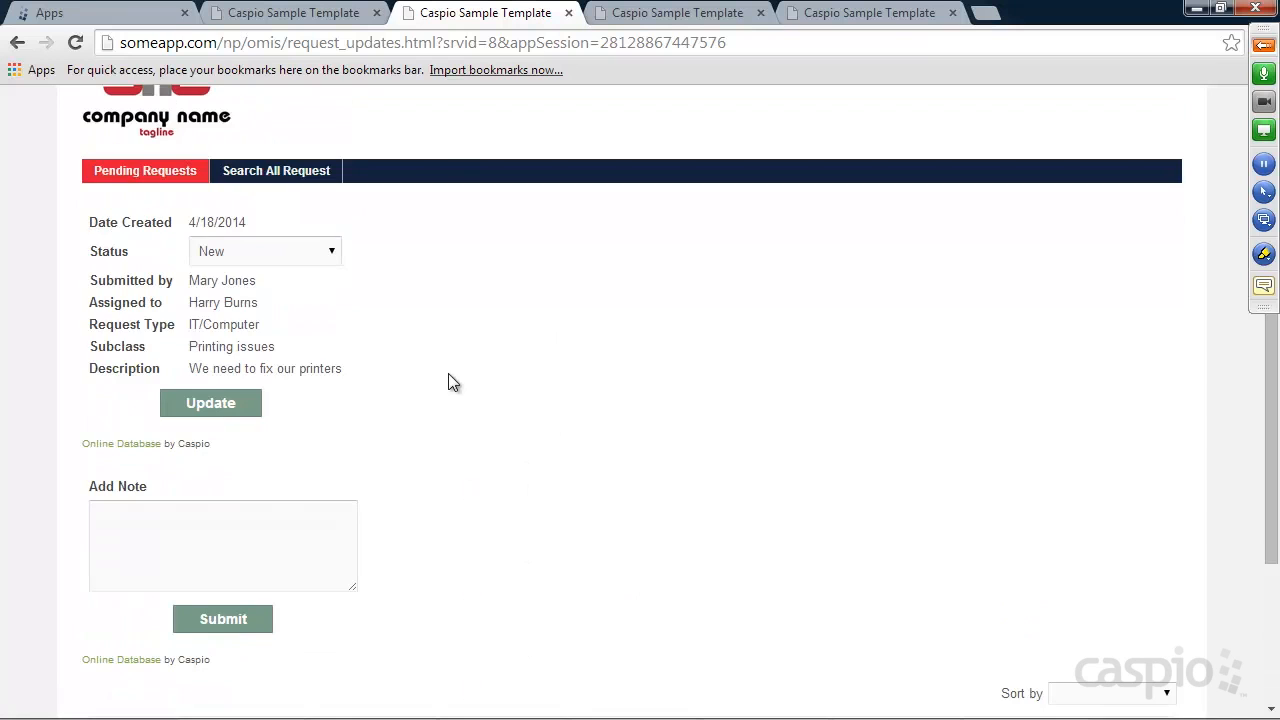
pyautogui.click(240, 255)
pyautogui.click(230, 291)
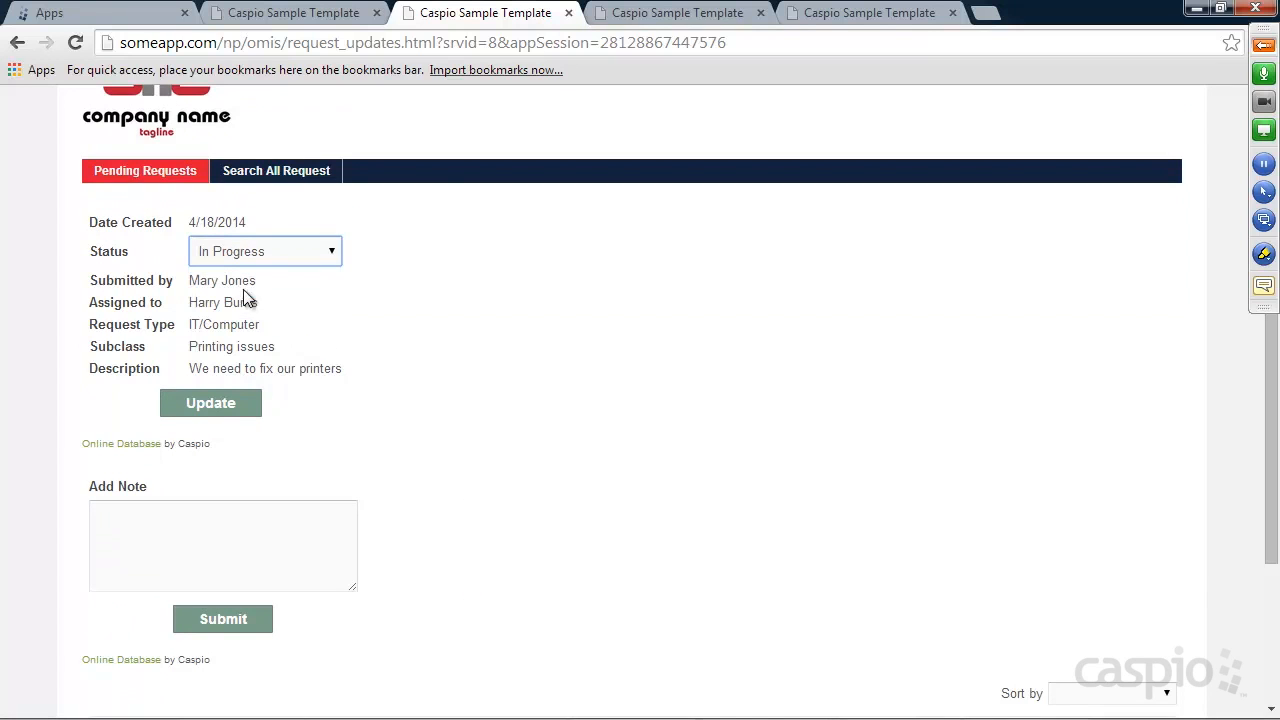
pyautogui.click(210, 405)
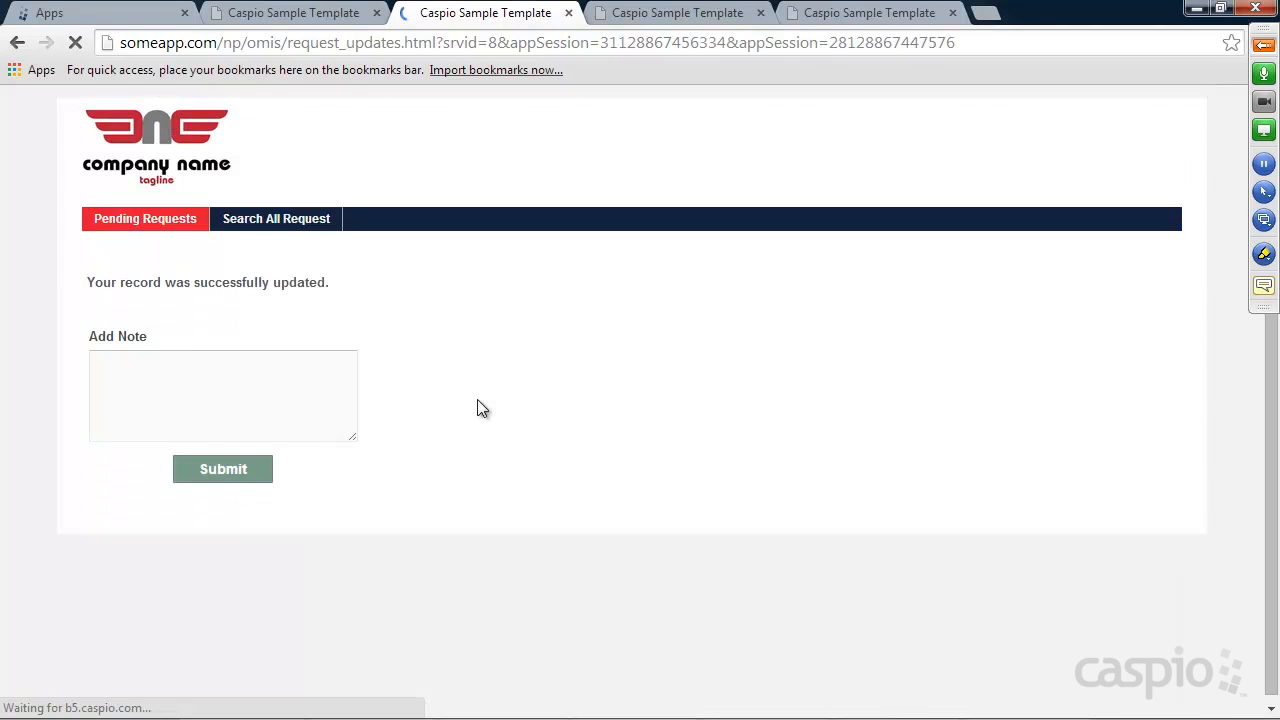
# Reload the manager's view to confirm the In Progress status and takeover note appear
pyautogui.click(152, 222)
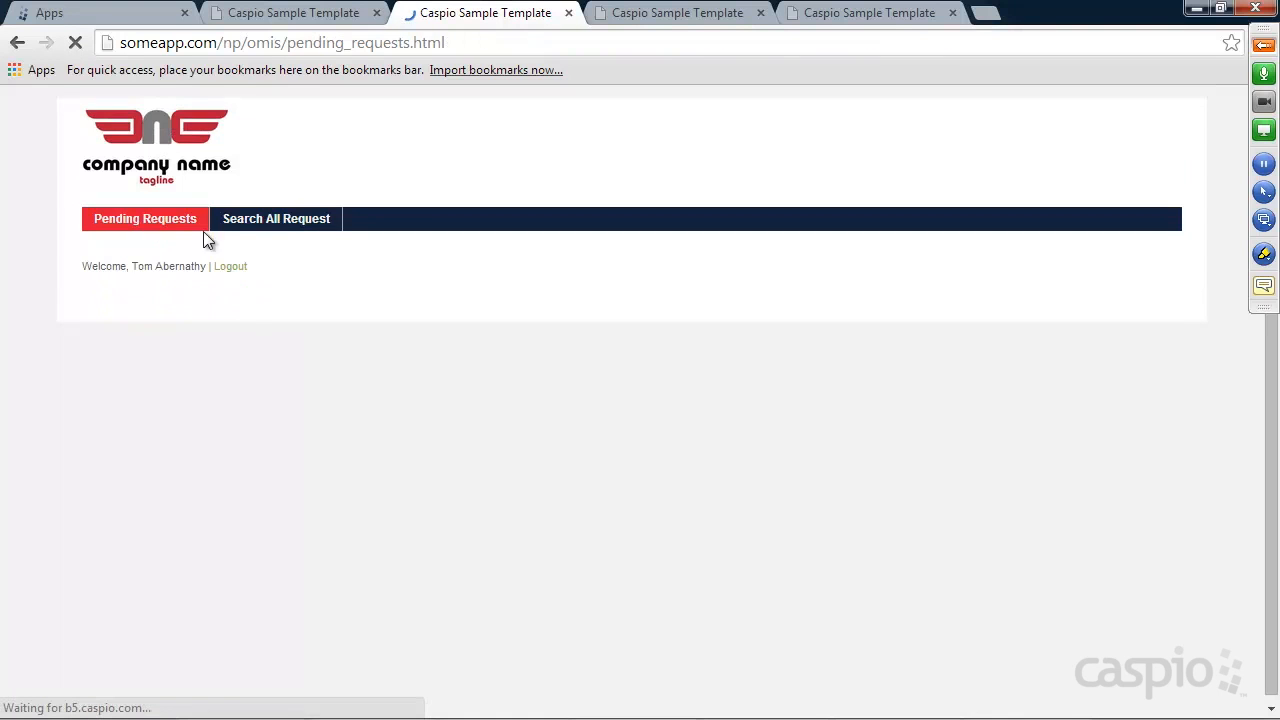
pyautogui.scroll(-1, 640, 338)
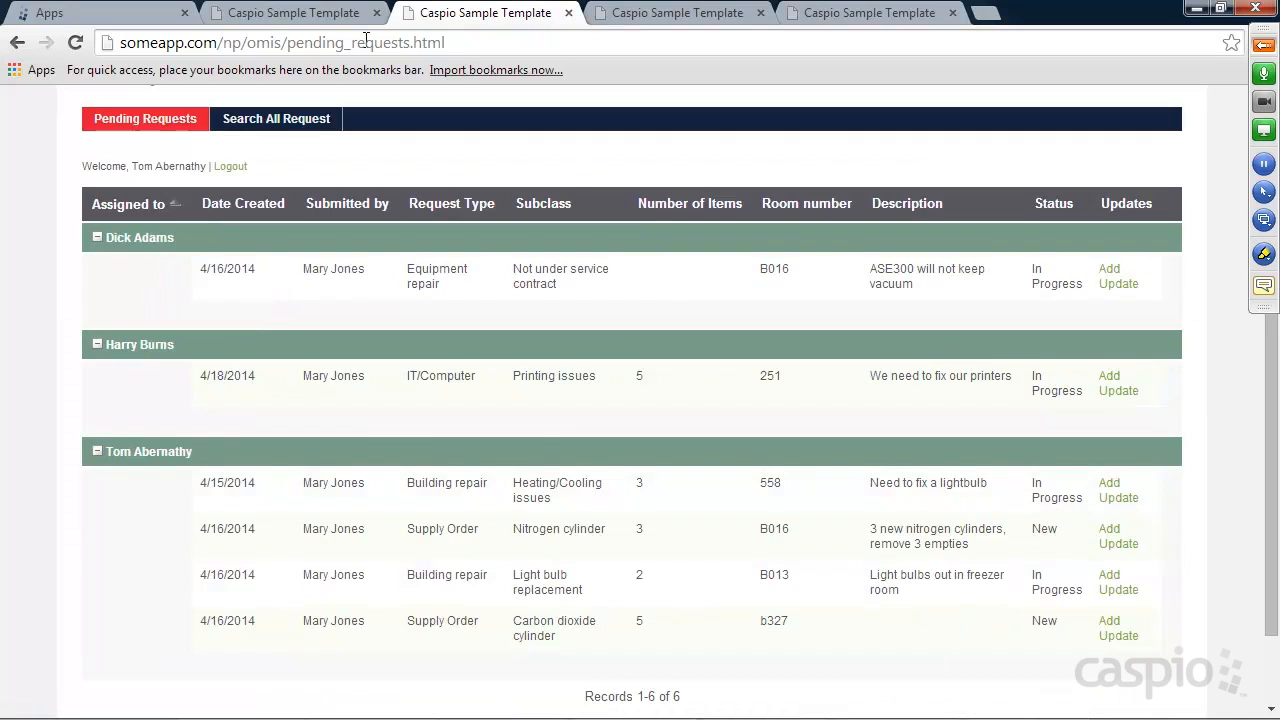
pyautogui.click(297, 14)
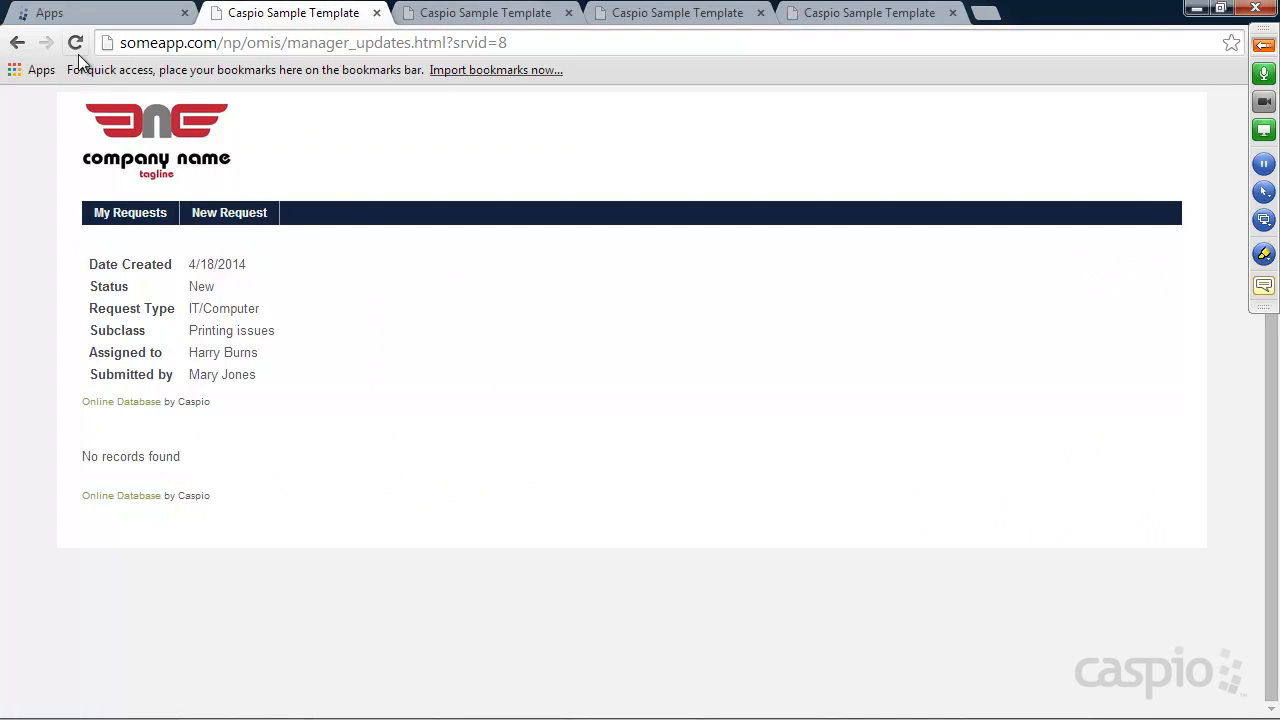
pyautogui.click(75, 43)
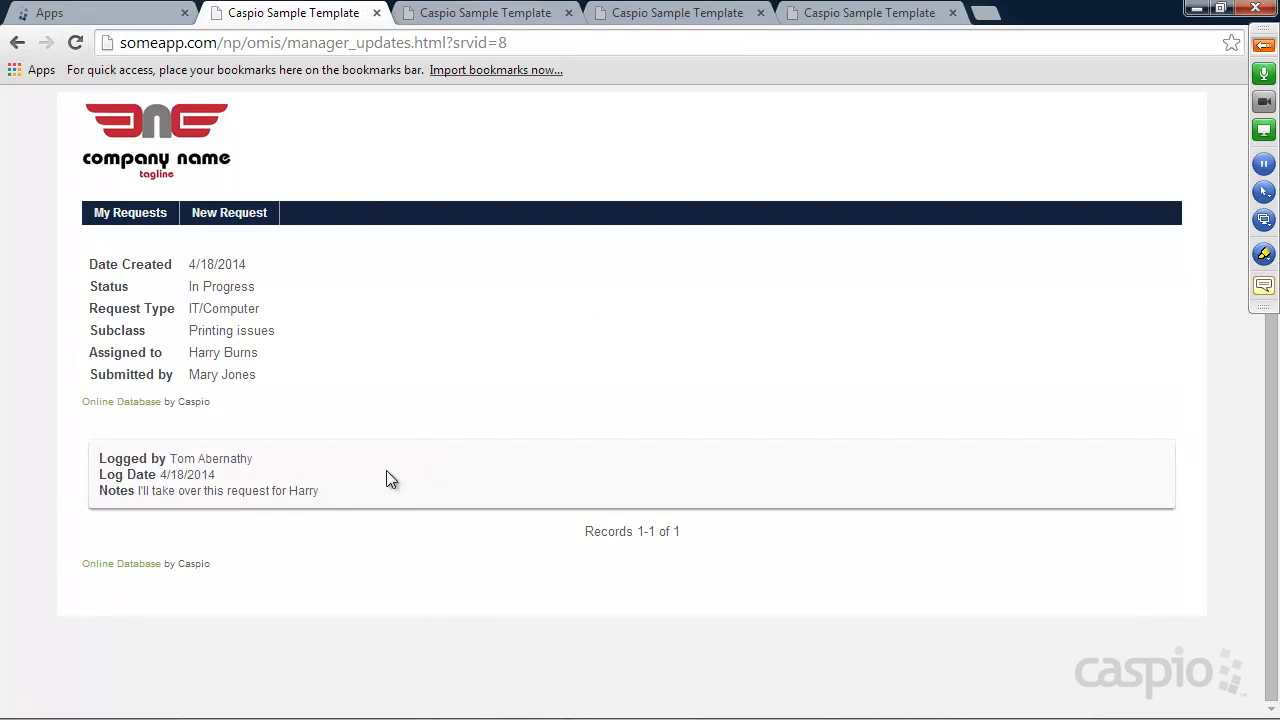
pyautogui.doubleClick(177, 459)
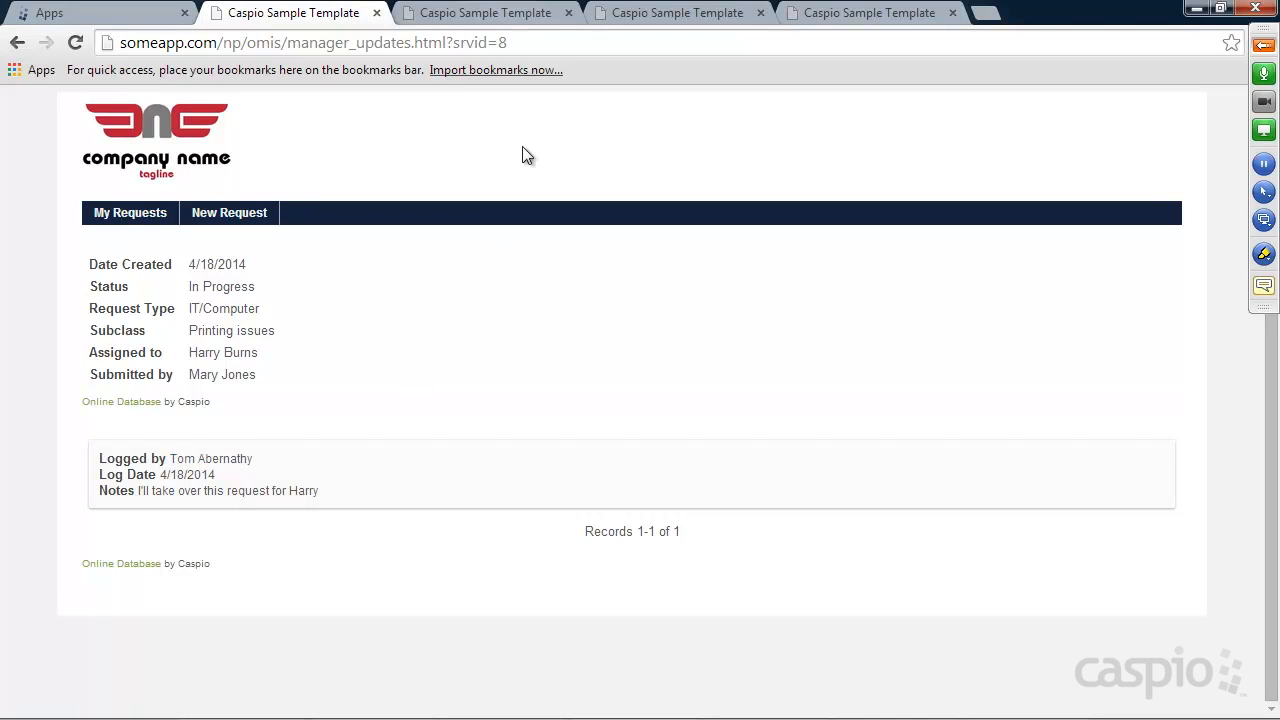
pyautogui.click(505, 13)
# Search all requests with assignee Search All, emergency Any and status Any, and review the results
pyautogui.scroll(1, 394, 218)
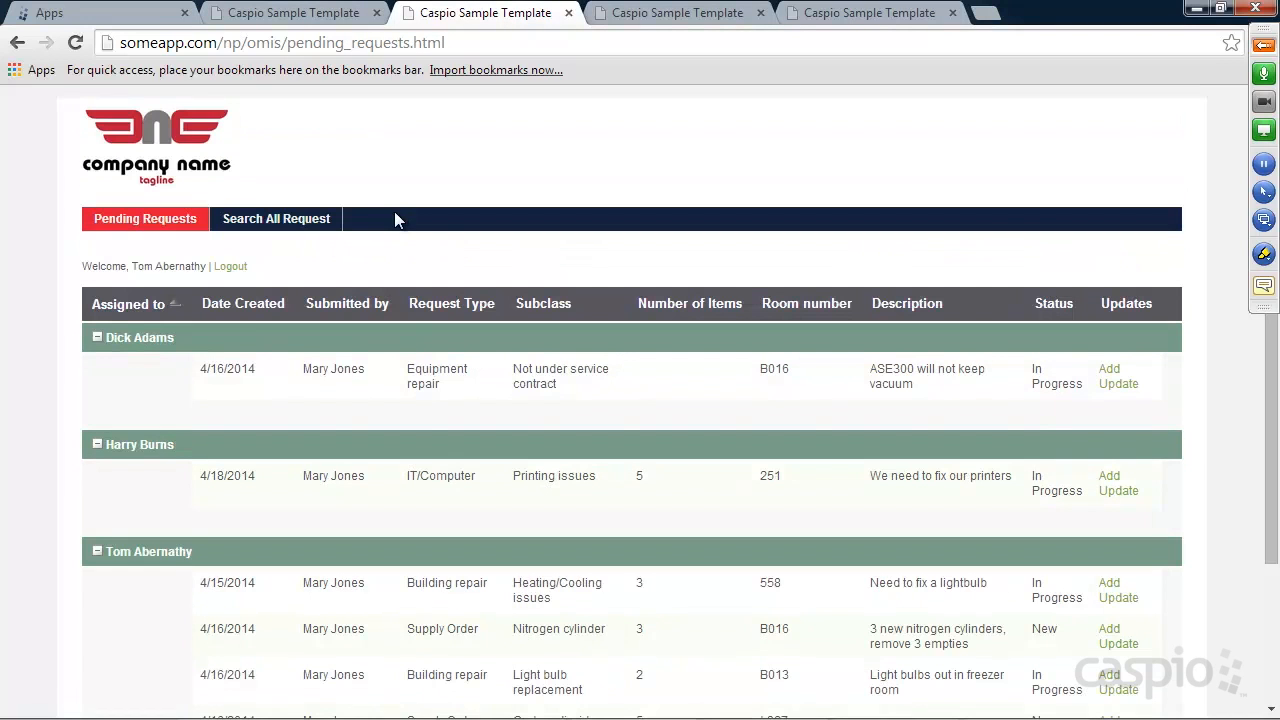
pyautogui.click(277, 224)
pyautogui.click(247, 277)
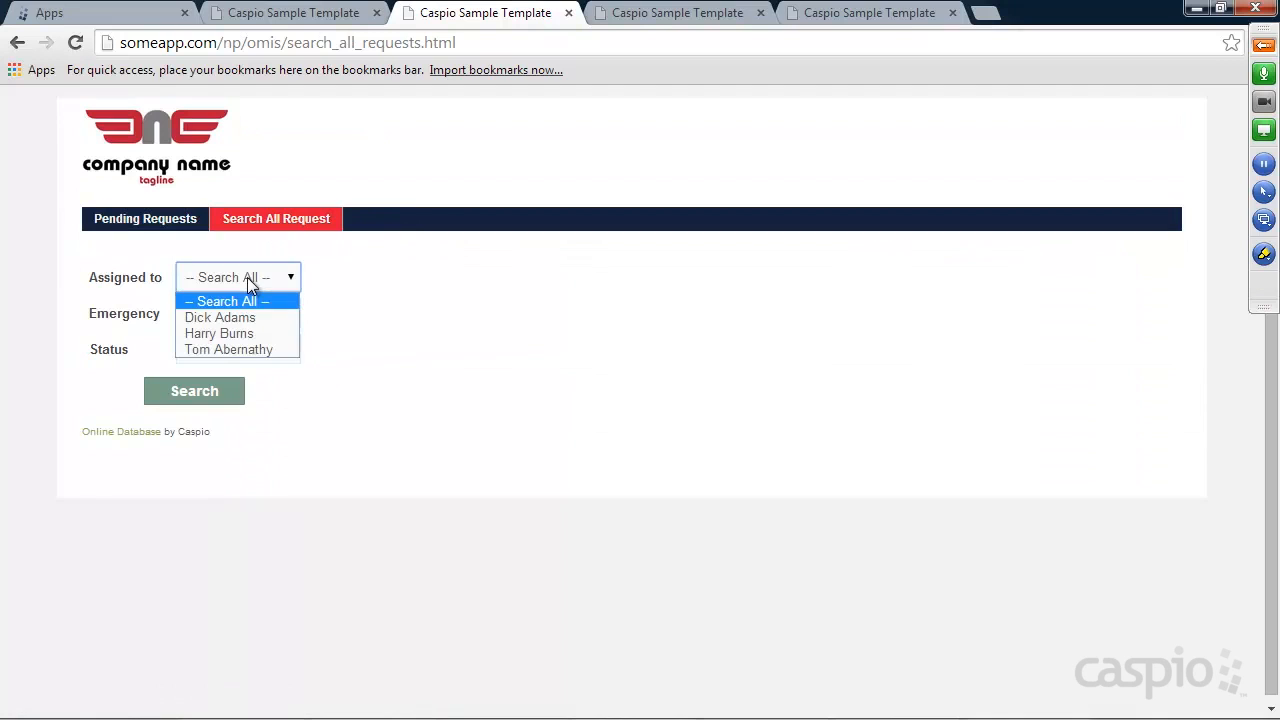
pyautogui.click(351, 290)
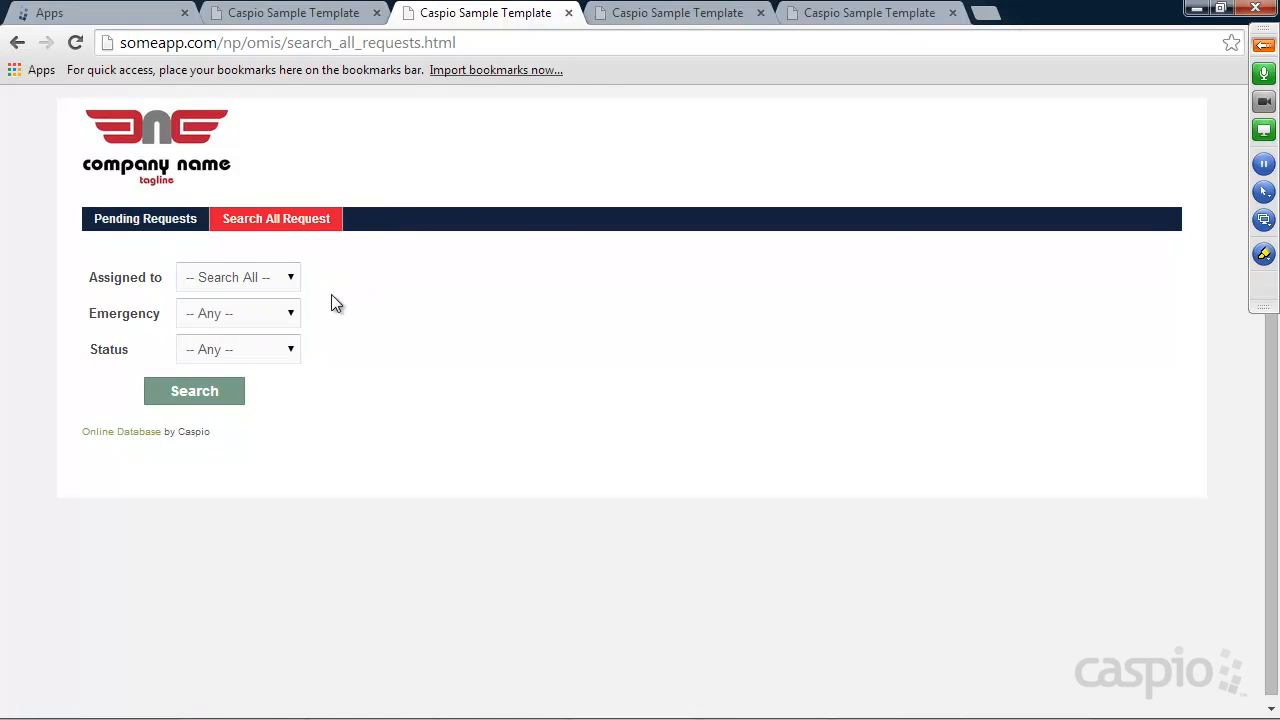
pyautogui.click(249, 314)
pyautogui.click(382, 320)
pyautogui.click(258, 350)
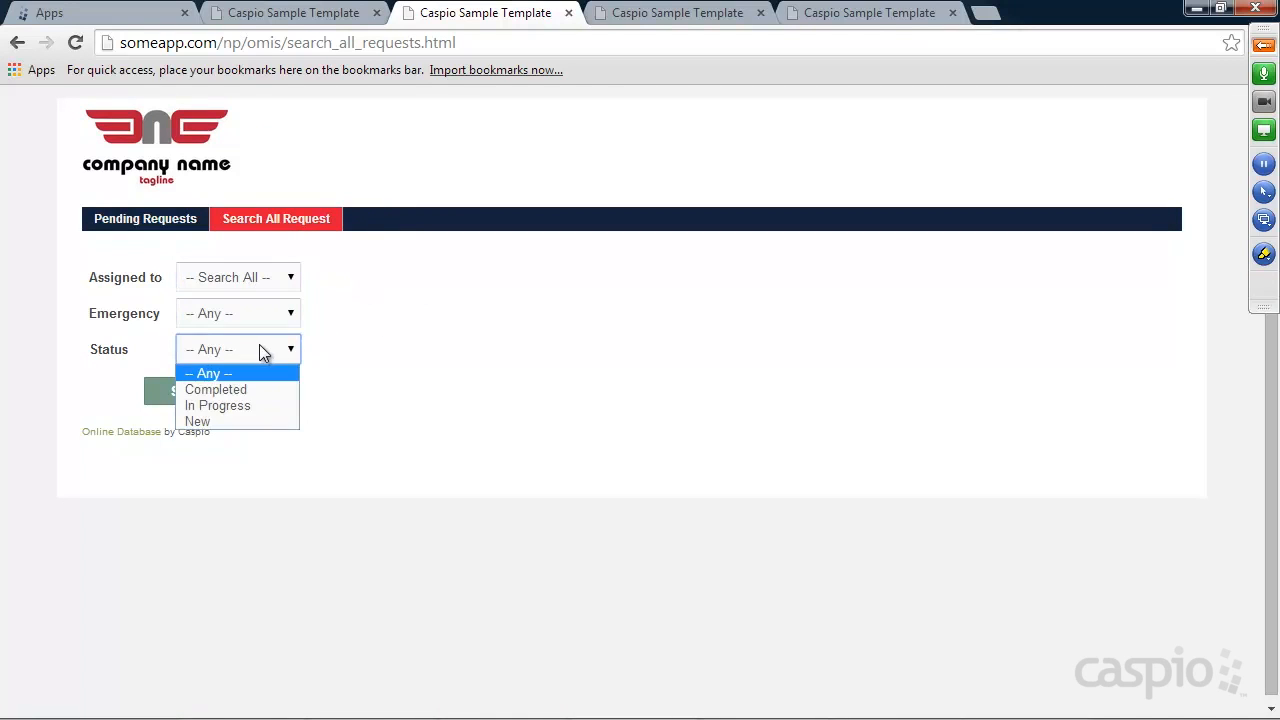
pyautogui.click(382, 341)
pyautogui.click(220, 394)
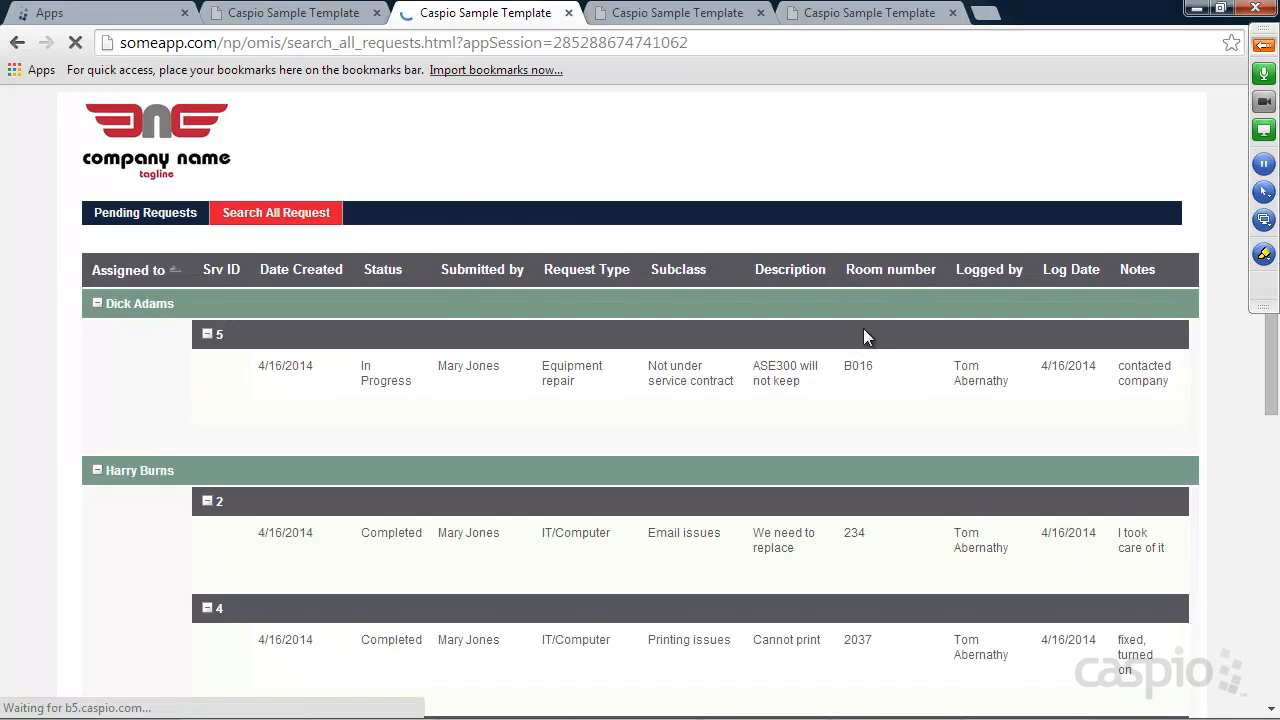
pyautogui.scroll(-2, 872, 328)
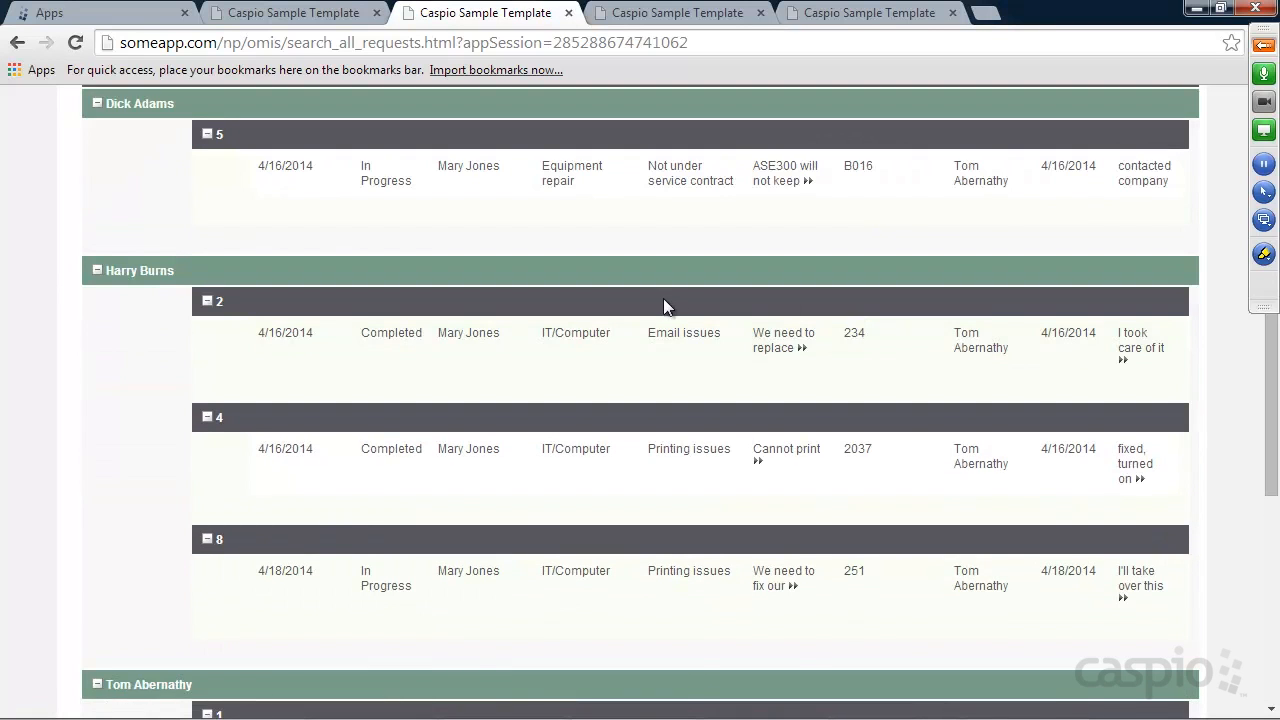
pyautogui.scroll(1, 663, 298)
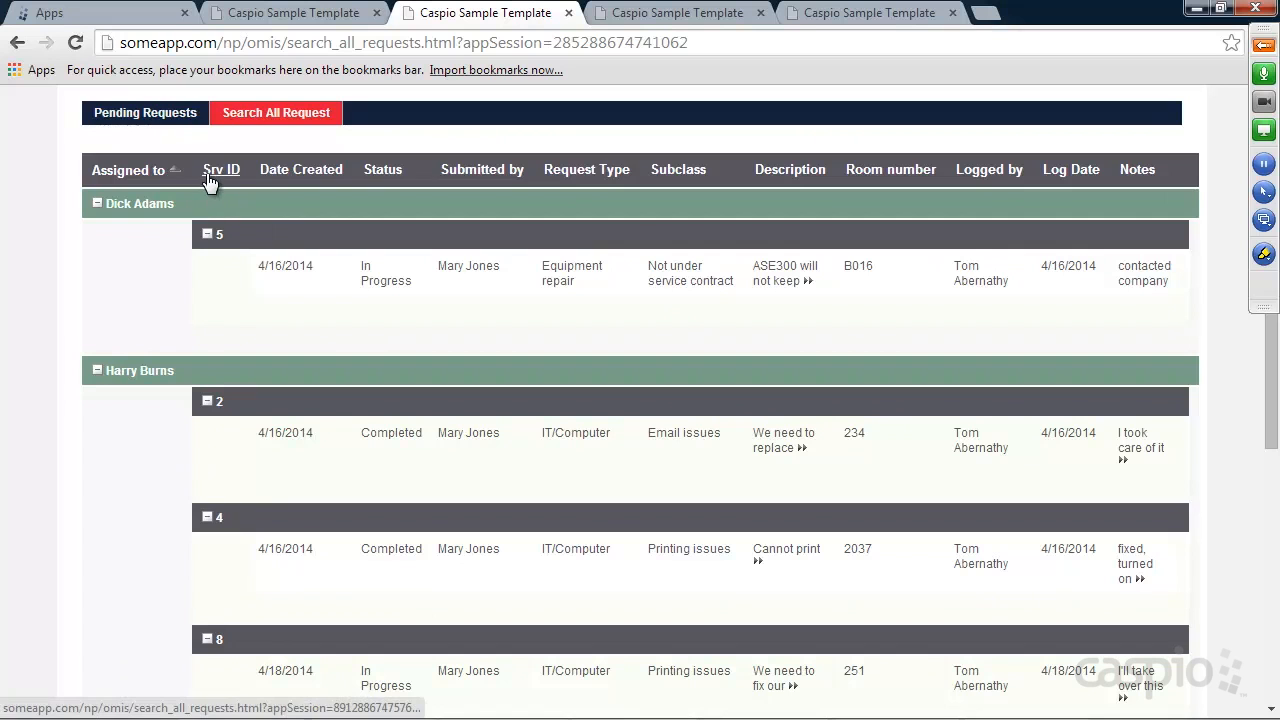
pyautogui.scroll(-4, 303, 217)
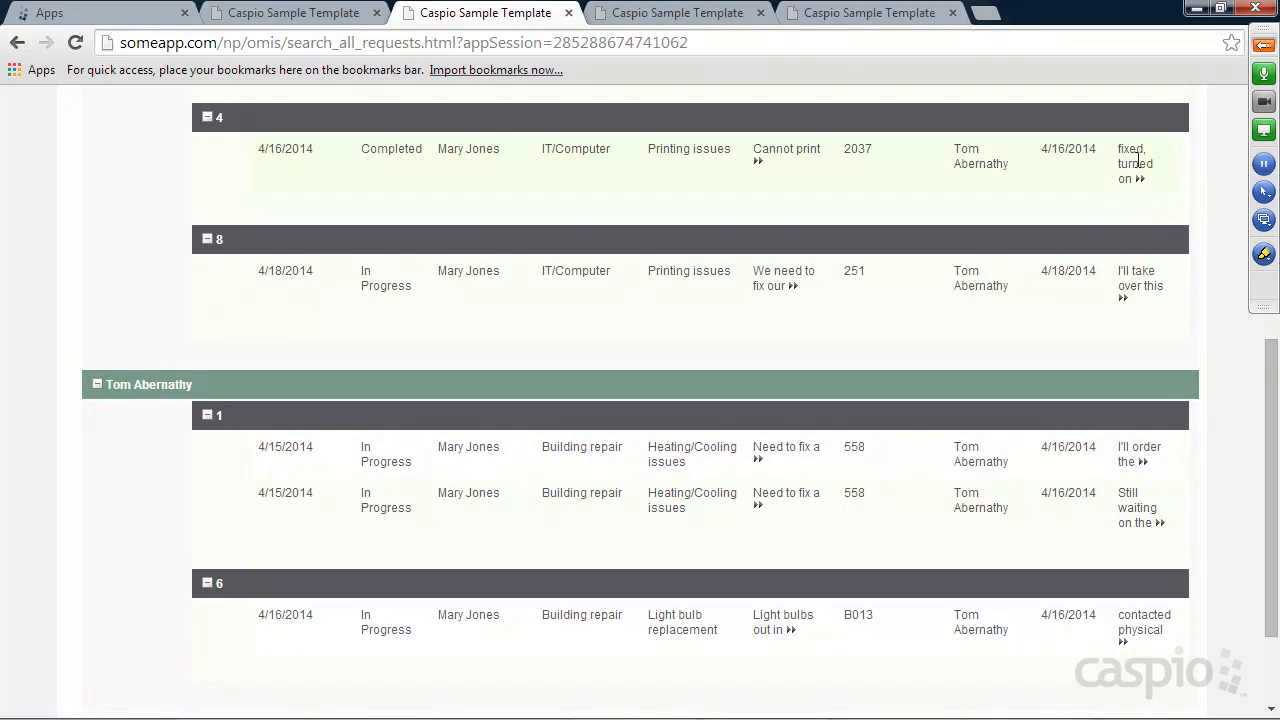
# Unmute then mute all GoToMeeting attendees, hide the control panel, and show the My Requests page
pyautogui.click(1262, 48)
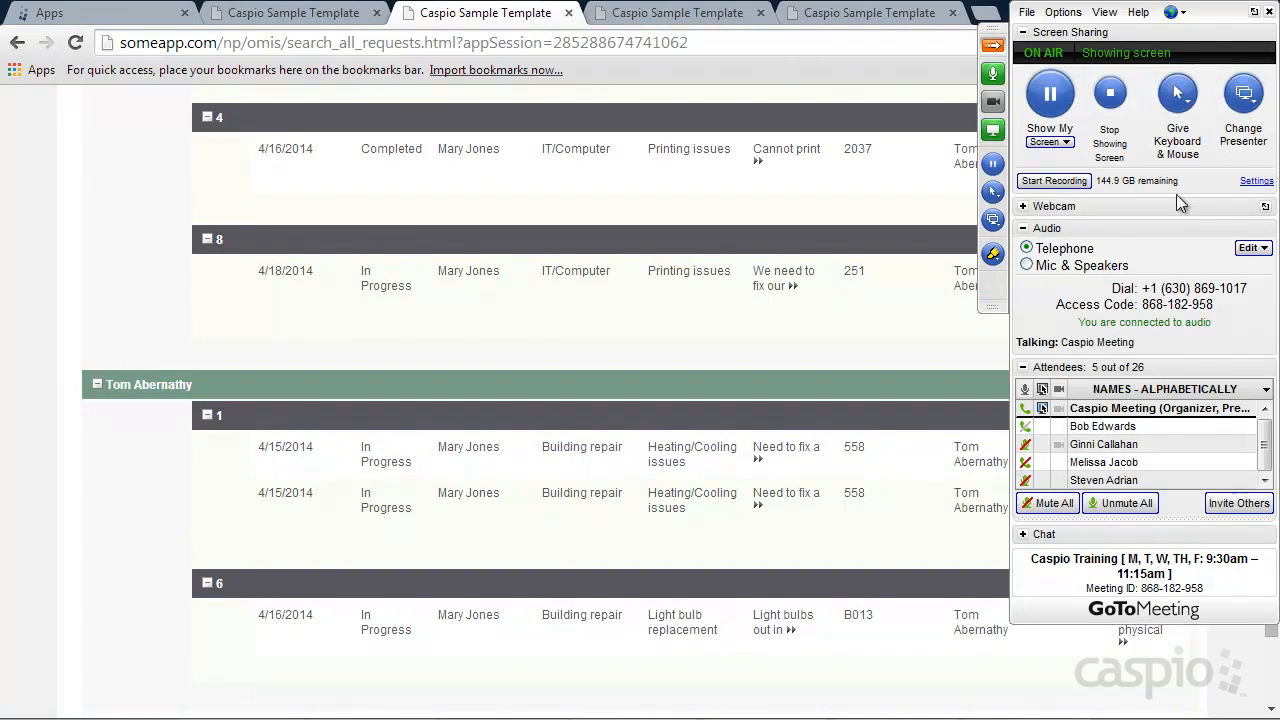
pyautogui.click(1125, 504)
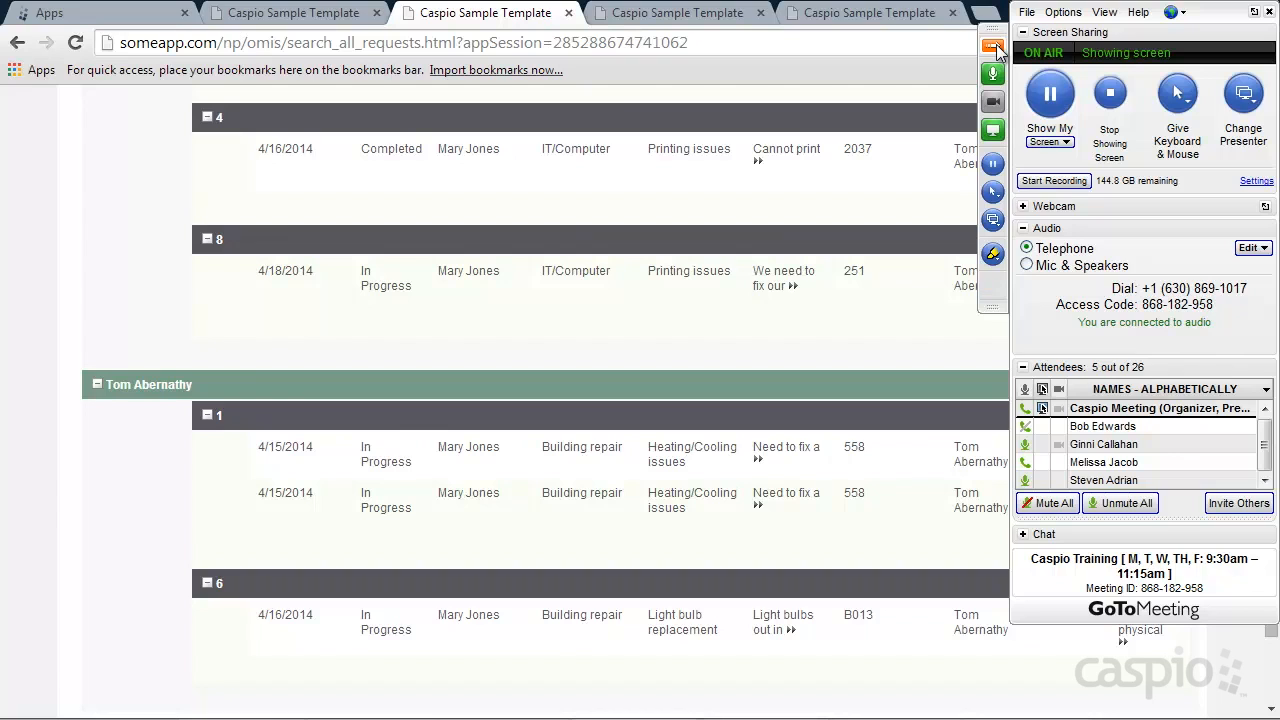
pyautogui.click(1055, 504)
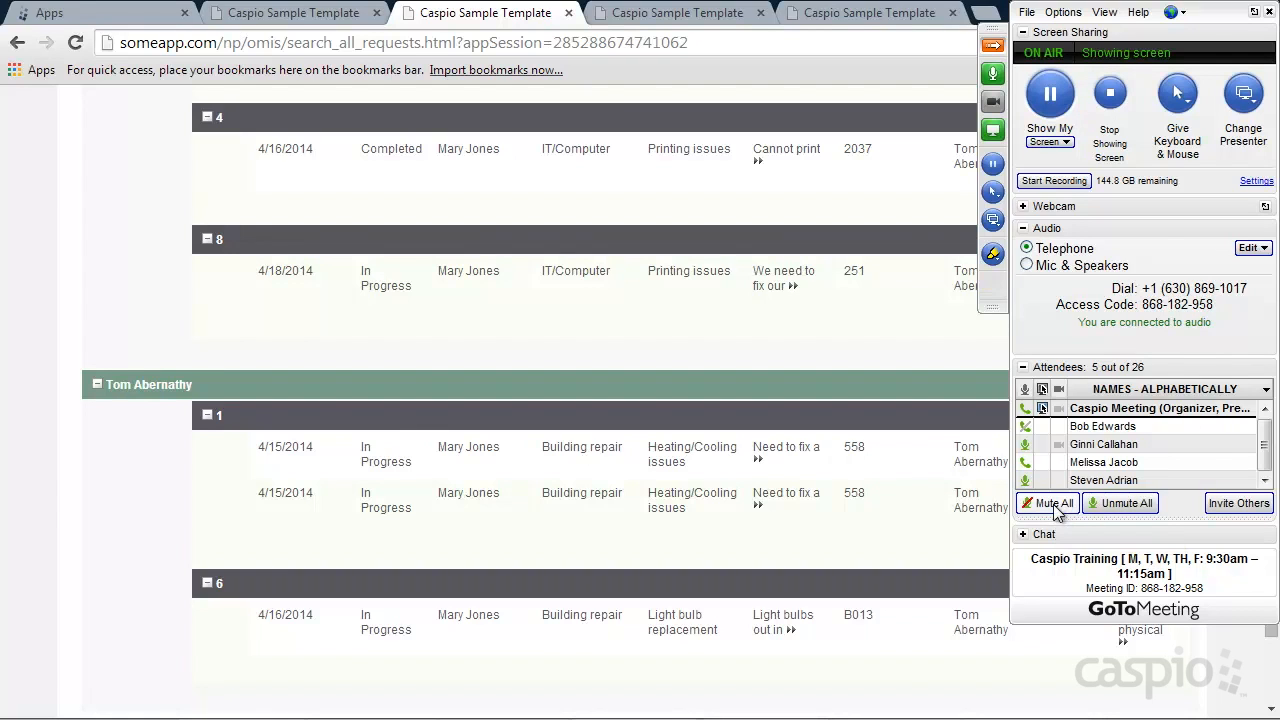
pyautogui.click(995, 48)
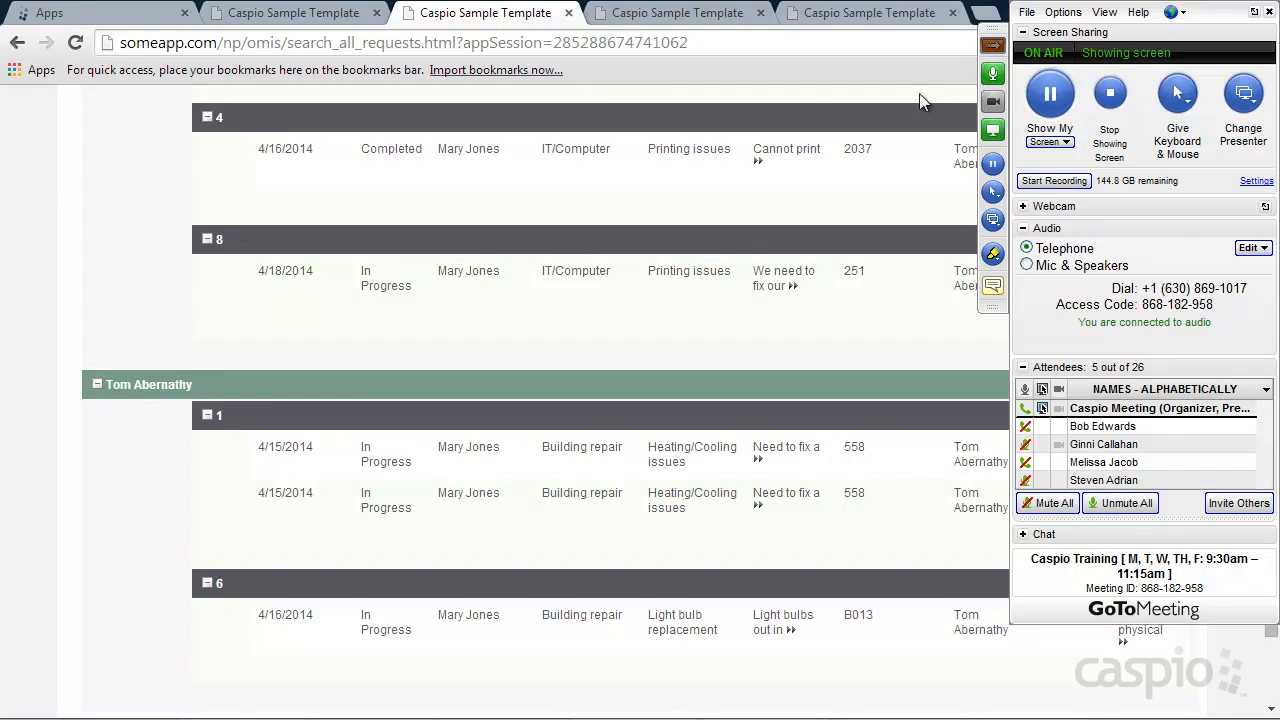
pyautogui.click(677, 15)
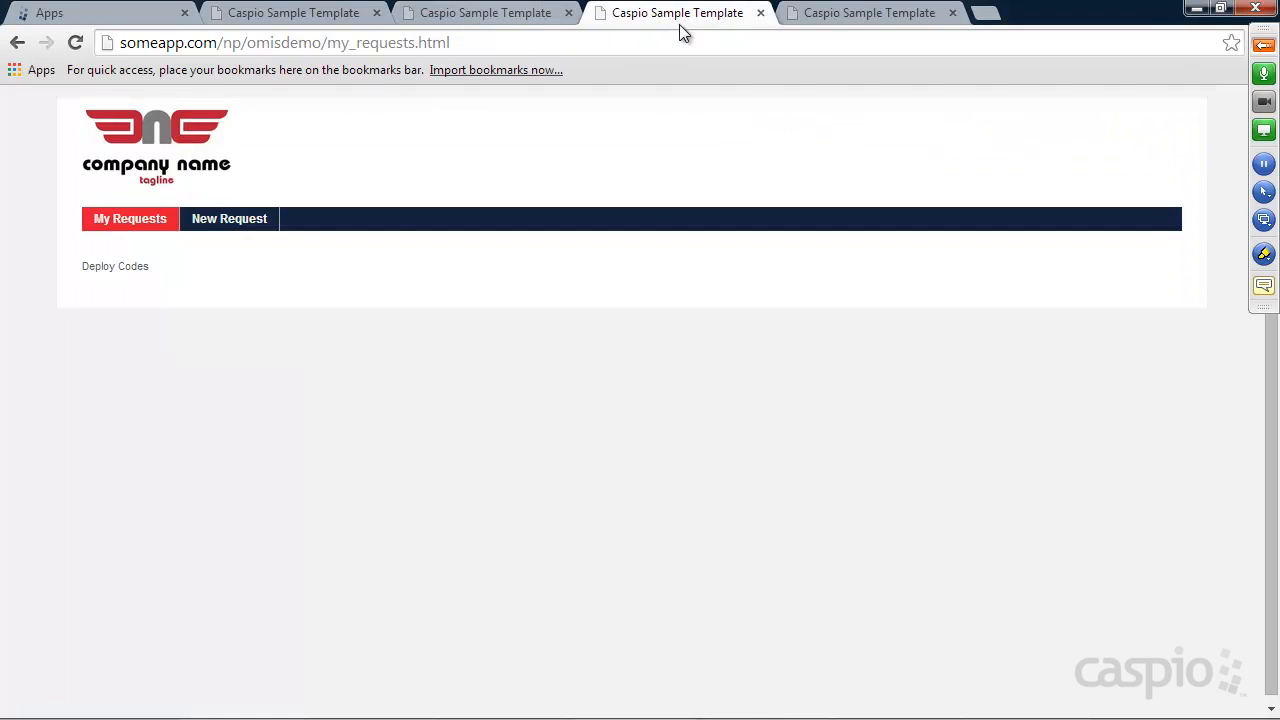
# Cycle through the open request-app pages, ending on the Caspio Bridge My Apps list
pyautogui.click(889, 20)
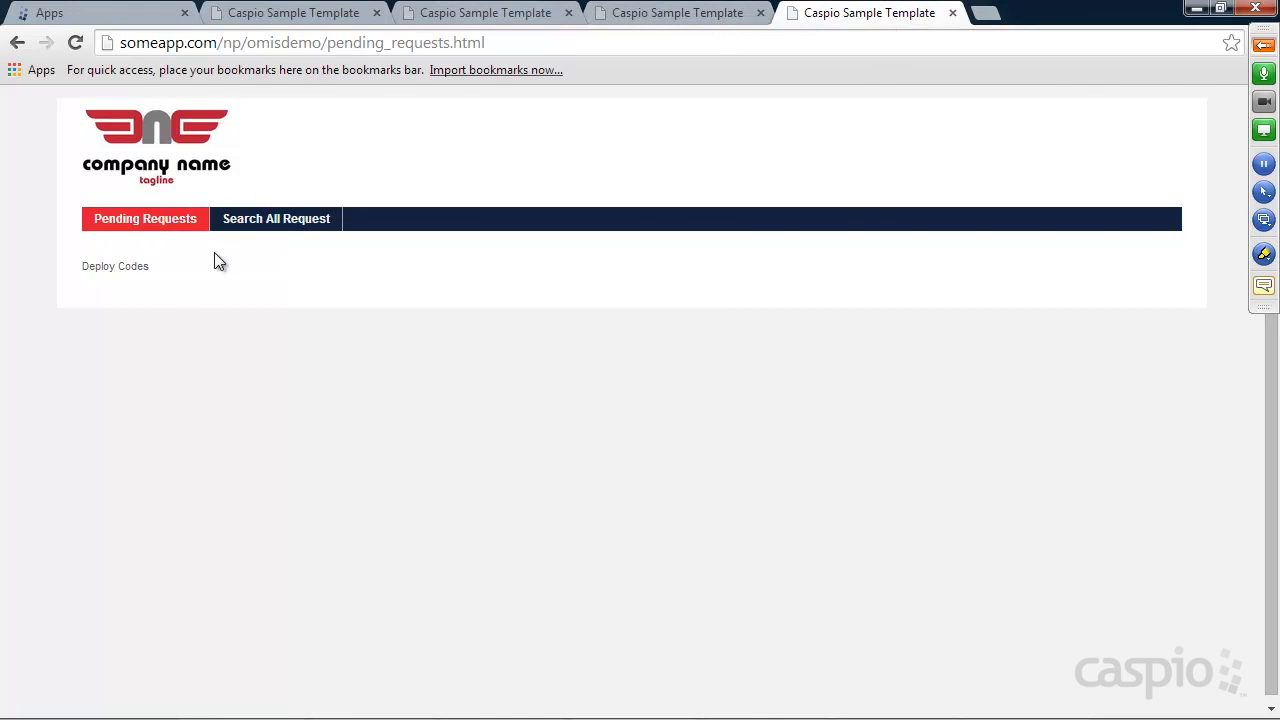
pyautogui.click(669, 18)
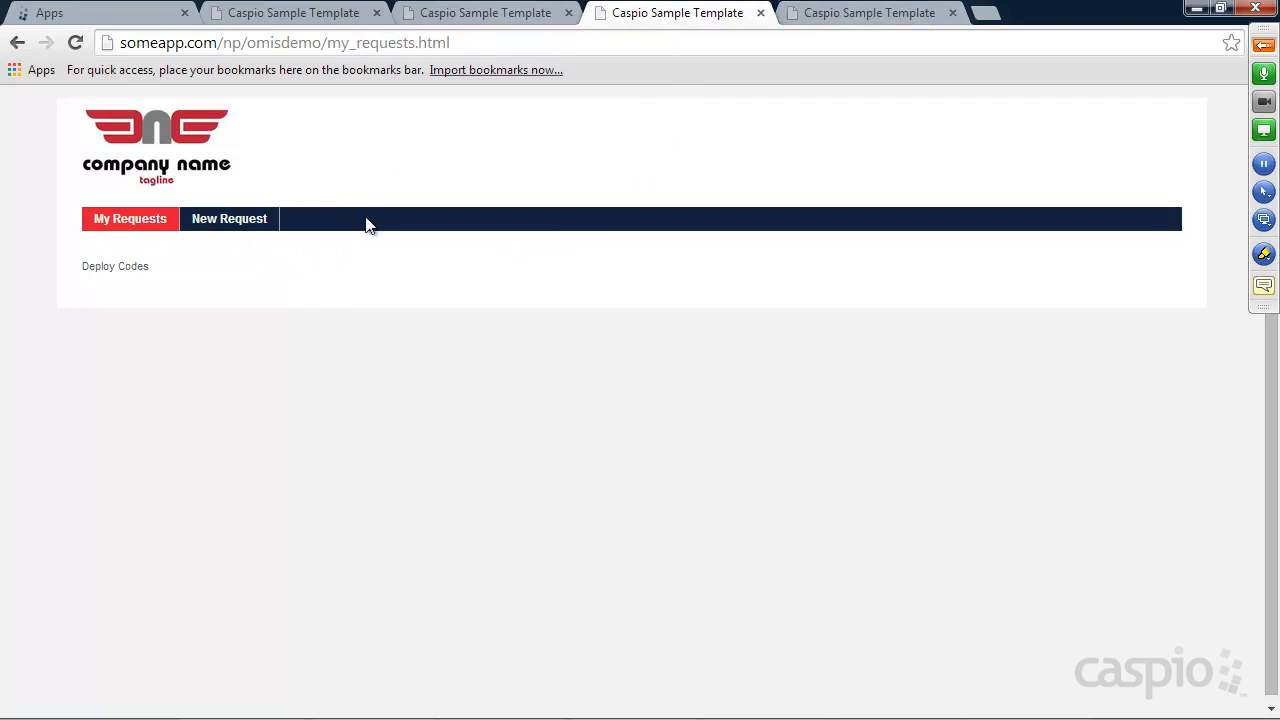
pyautogui.click(461, 17)
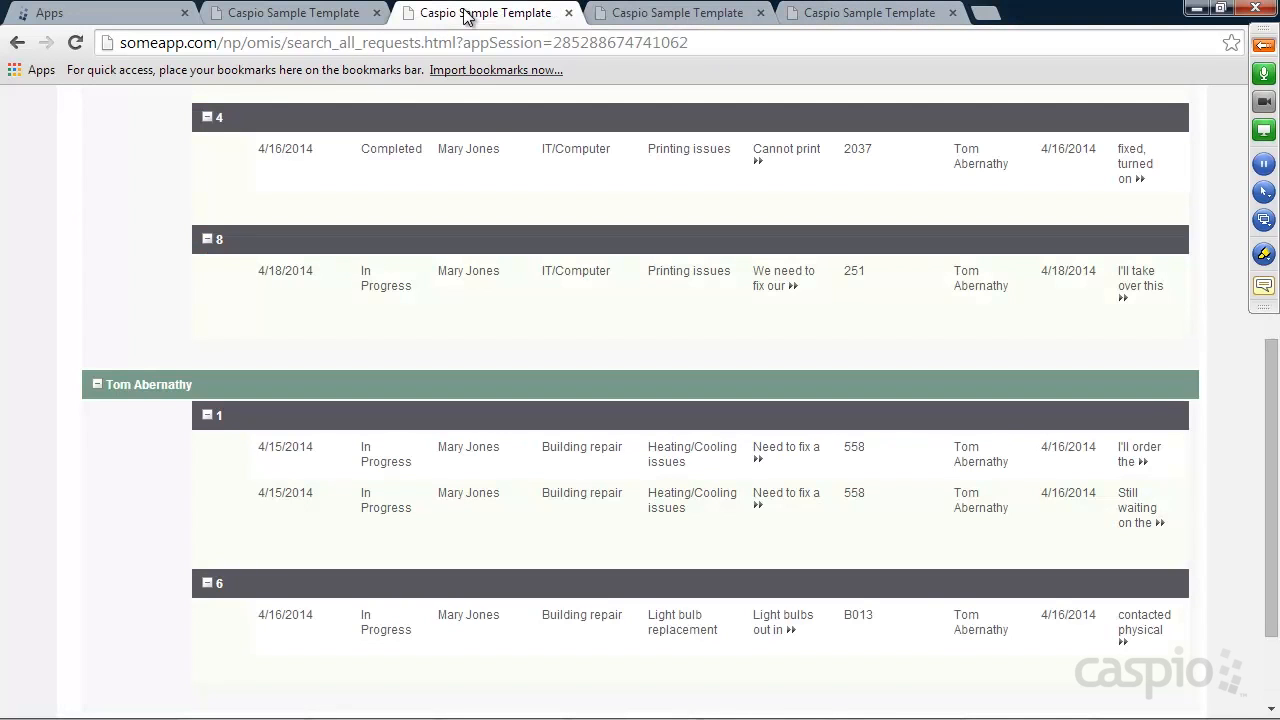
pyautogui.click(305, 20)
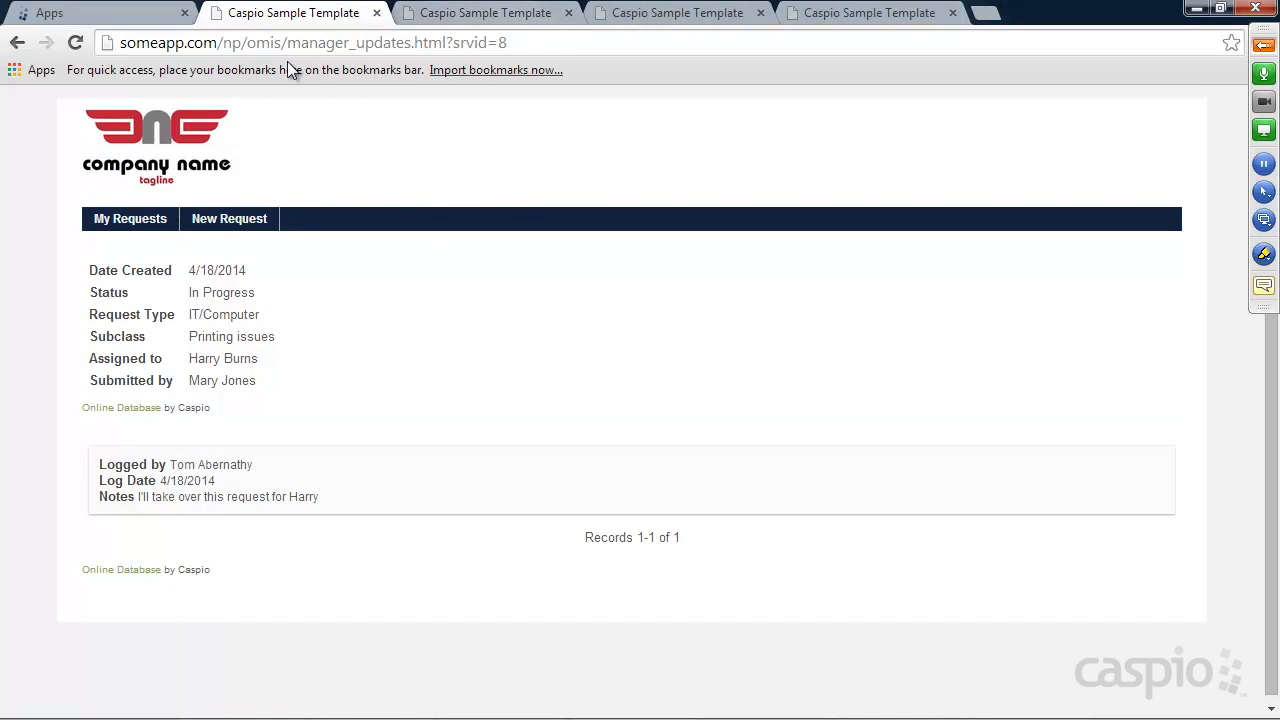
pyautogui.click(120, 228)
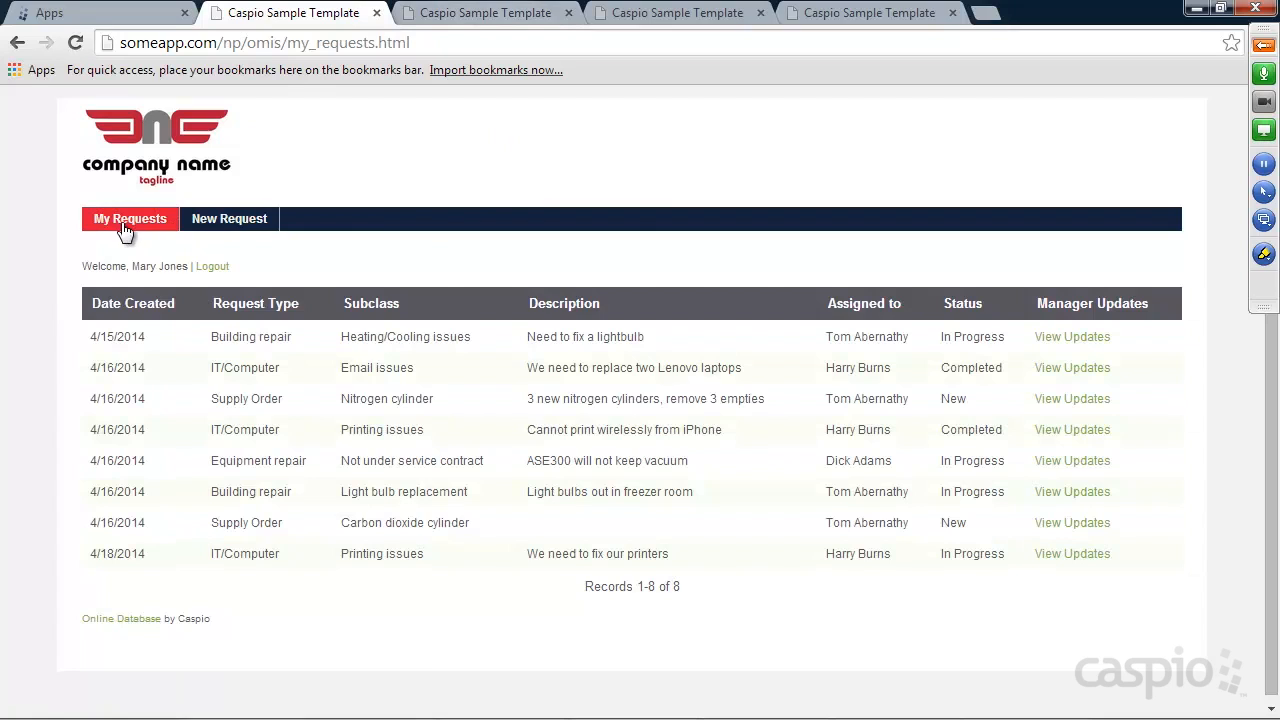
pyautogui.click(97, 15)
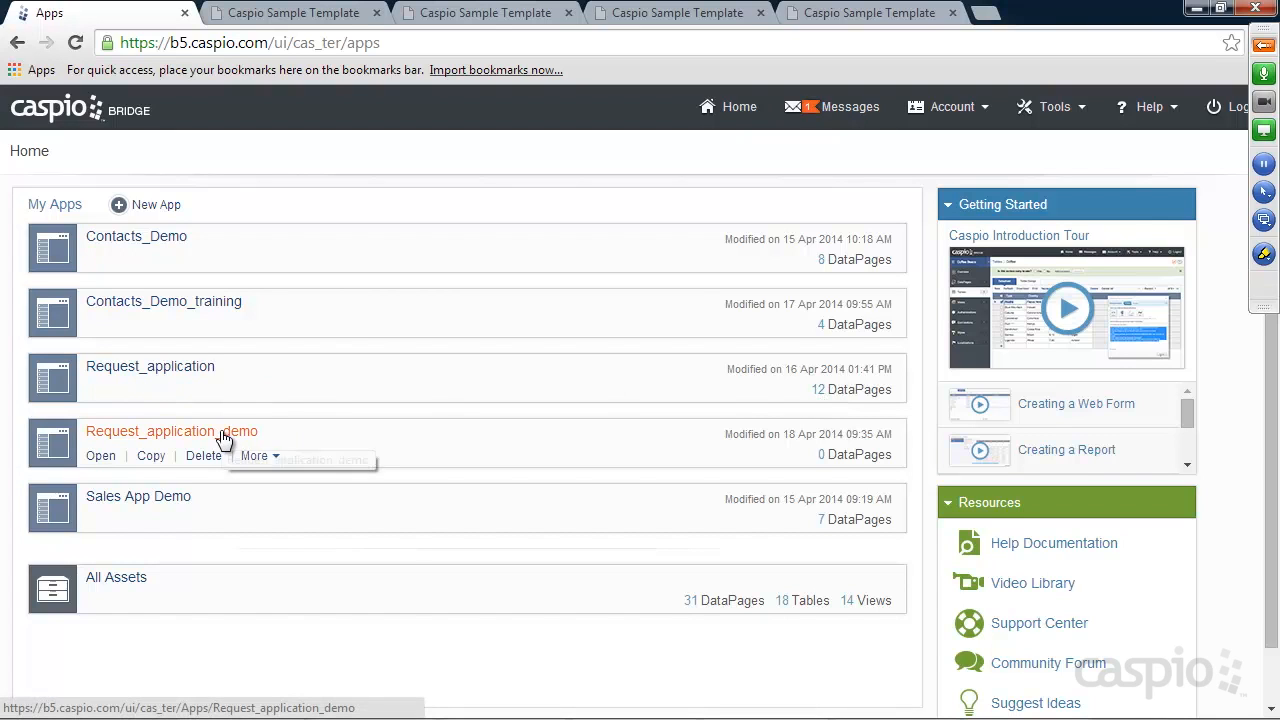
# Open Request_application_demo and view its Tables page listing Staff_Table_1 with 8 records
pyautogui.click(95, 458)
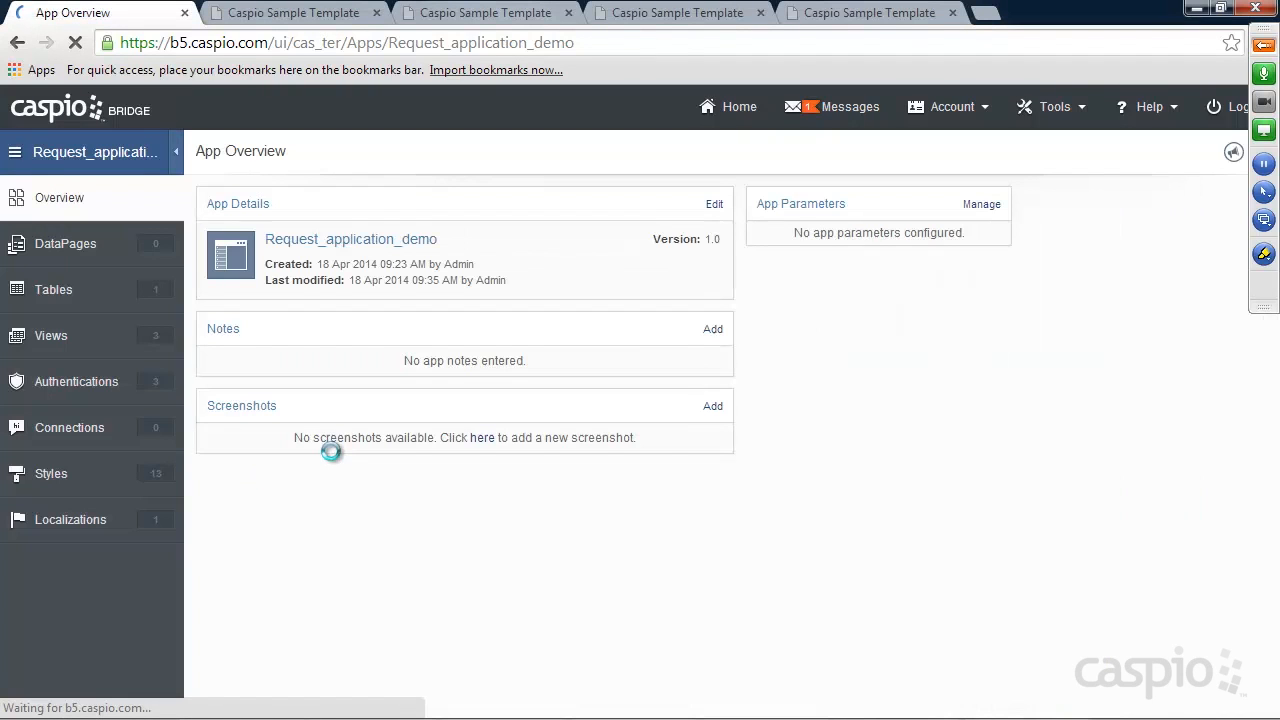
pyautogui.click(89, 256)
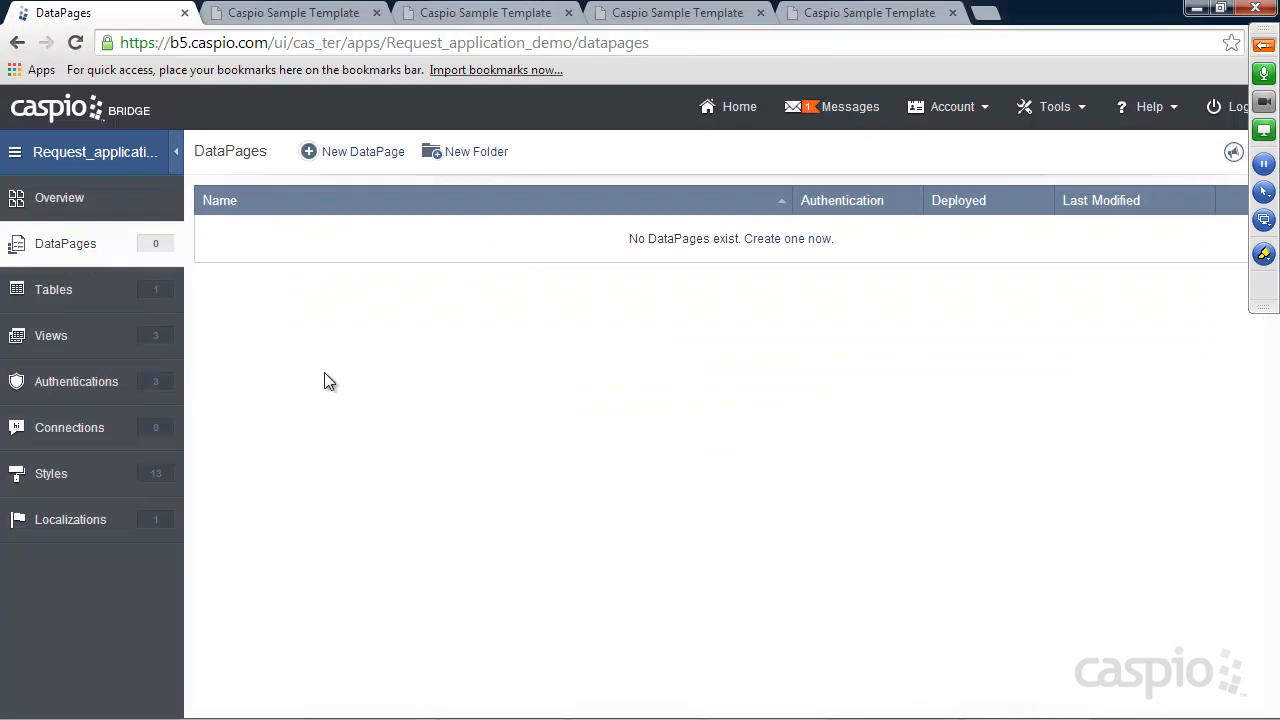
pyautogui.click(78, 296)
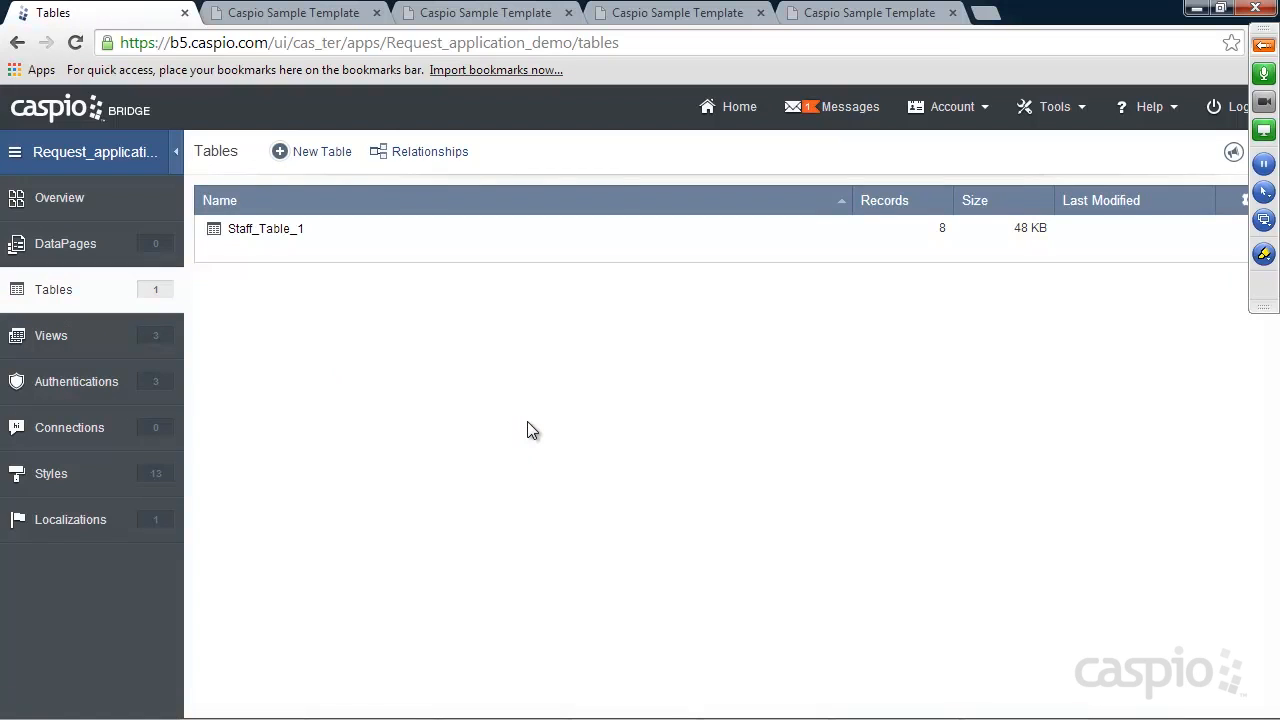
pyautogui.moveTo(263, 262)
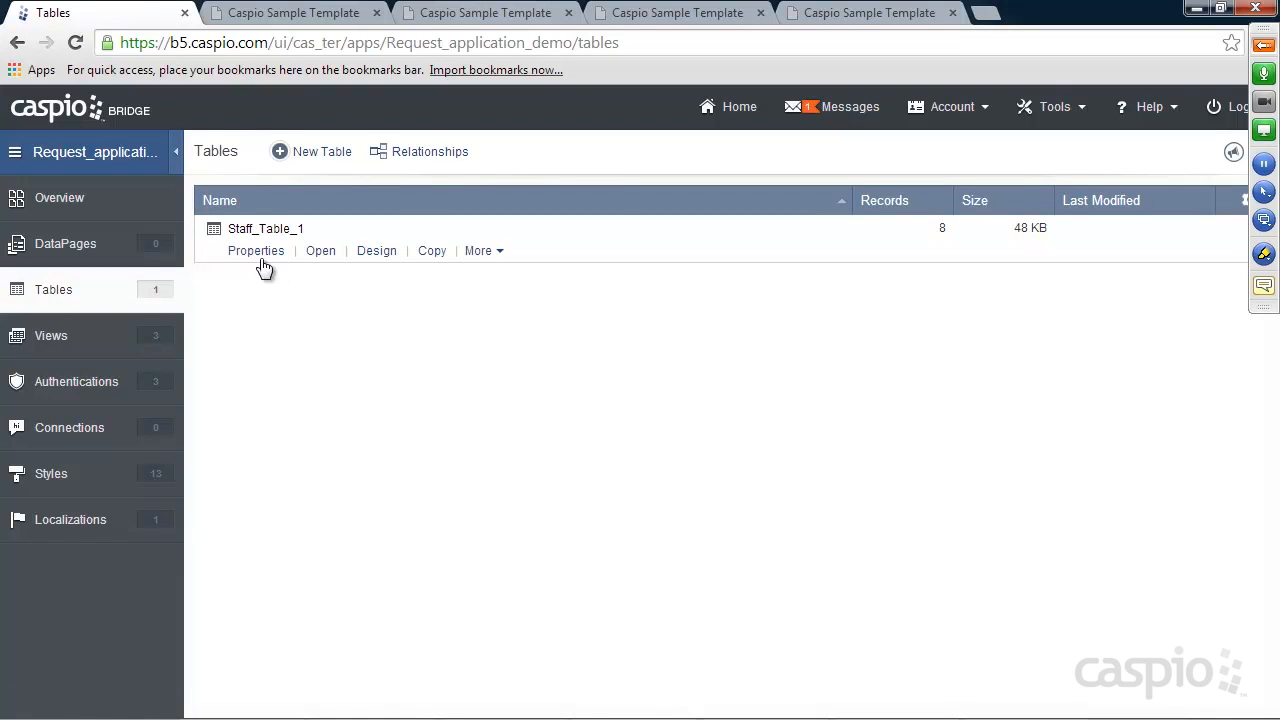
# Open Staff_Table_1's datasheet, briefly resize the Email column, view its Table Design, then go to Views
pyautogui.click(321, 251)
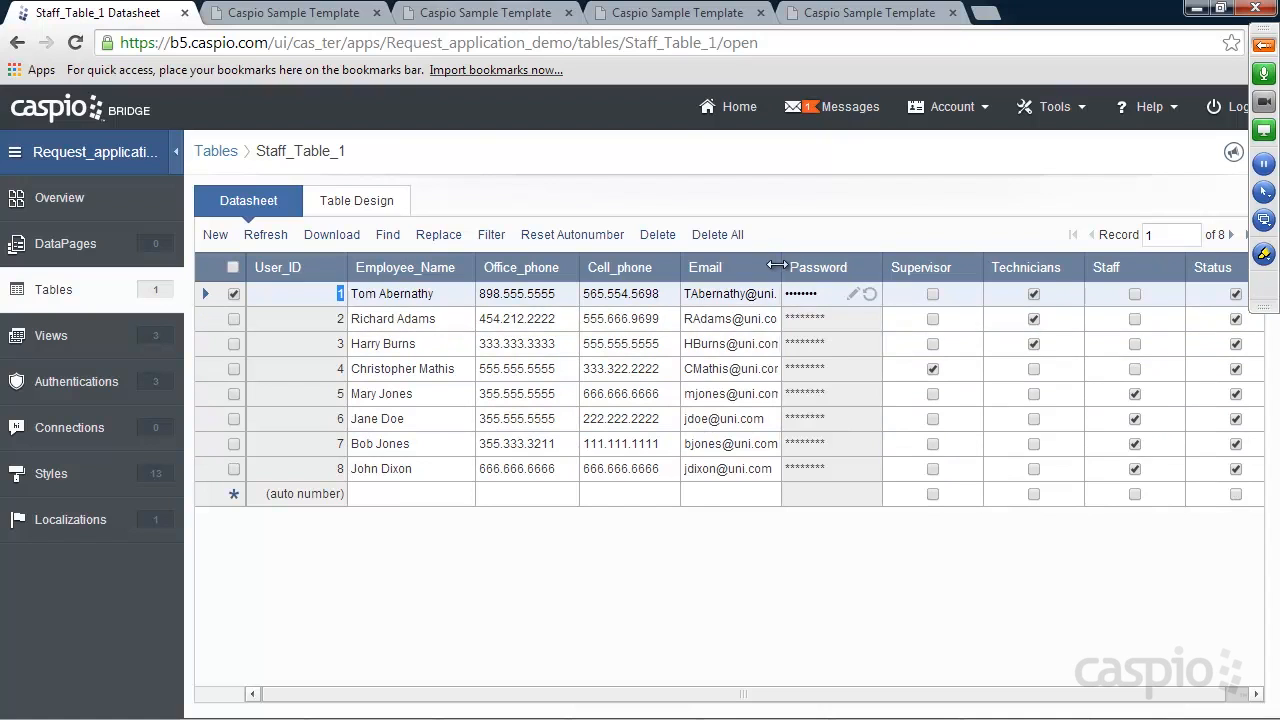
pyautogui.moveTo(780, 267); pyautogui.dragTo(818, 267)
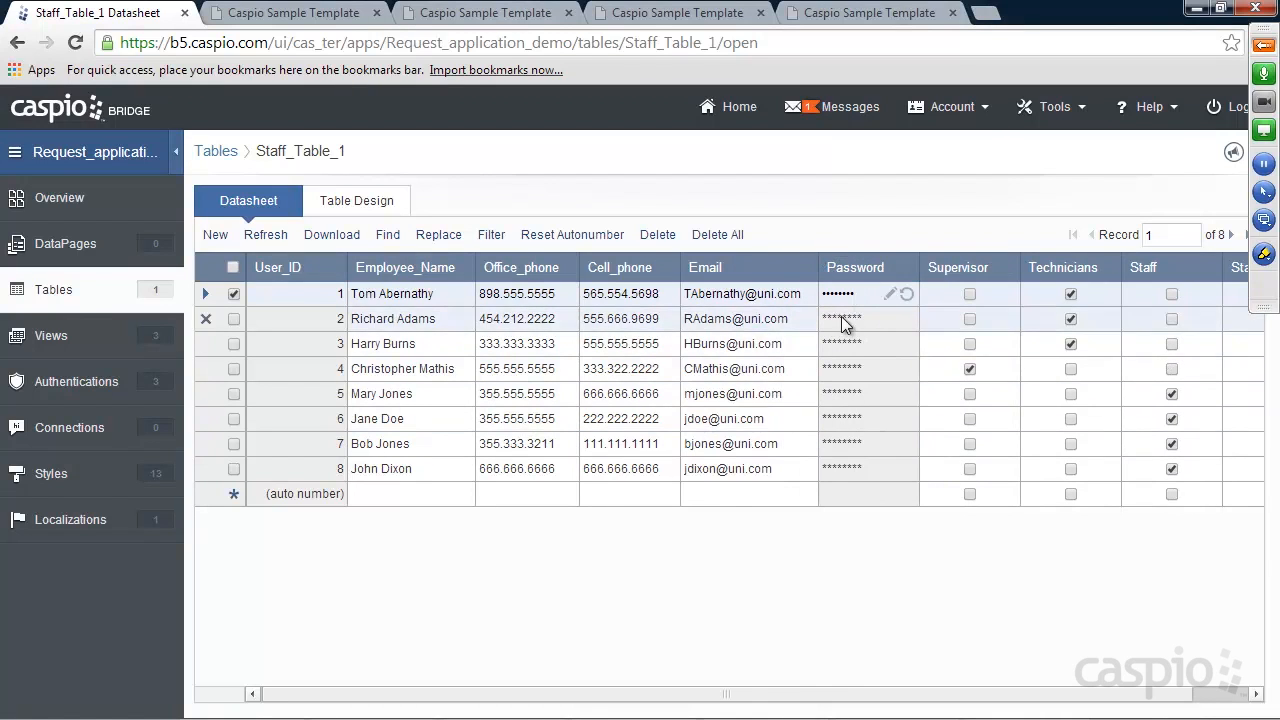
pyautogui.moveTo(819, 267); pyautogui.dragTo(780, 267)
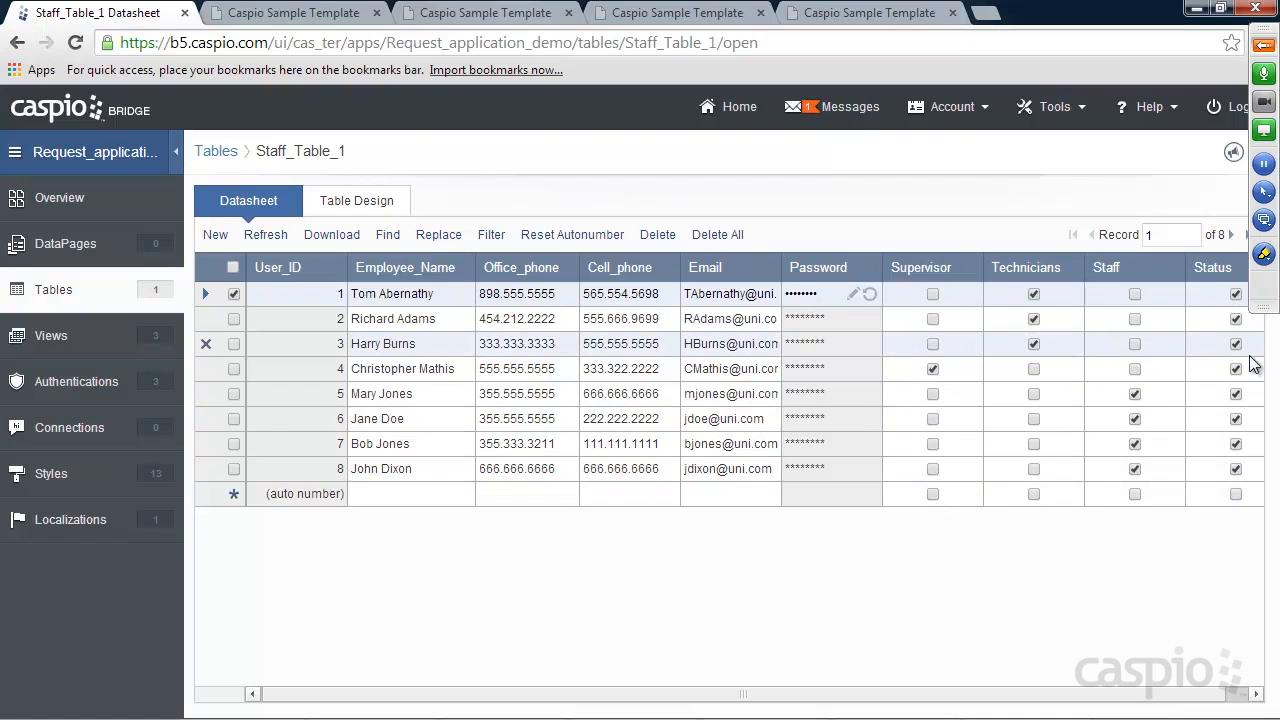
pyautogui.click(361, 203)
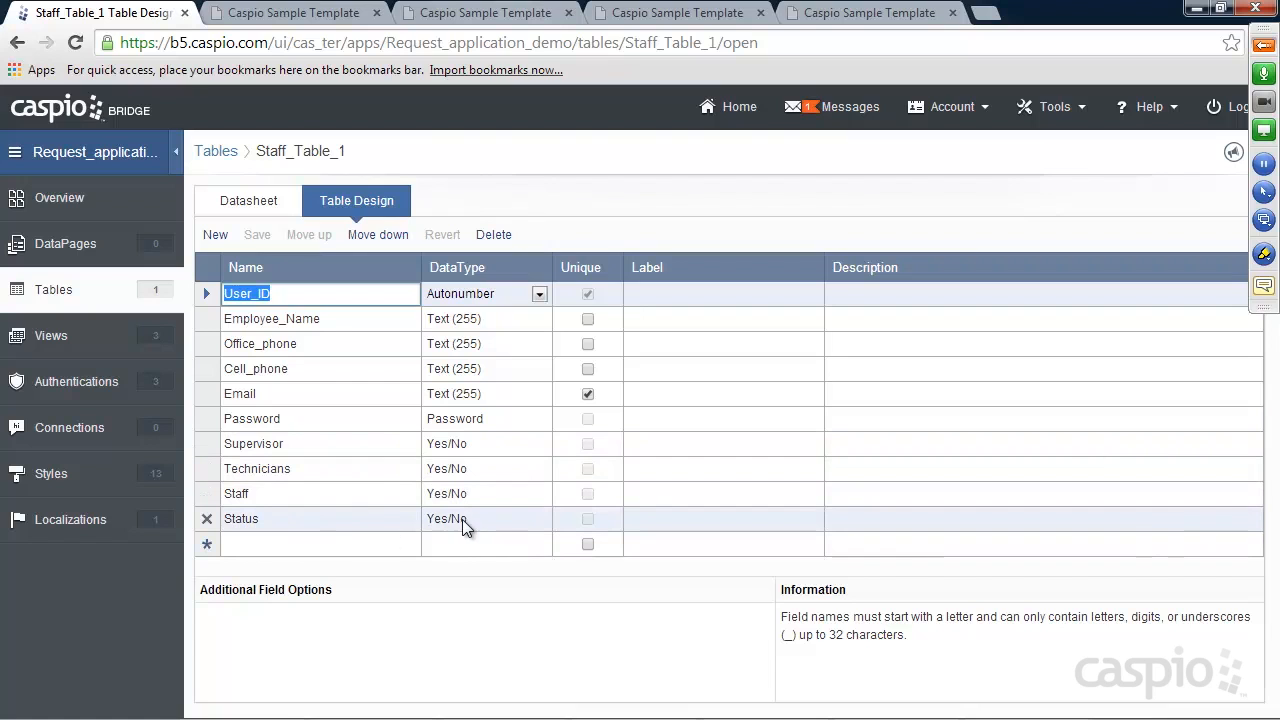
pyautogui.click(71, 335)
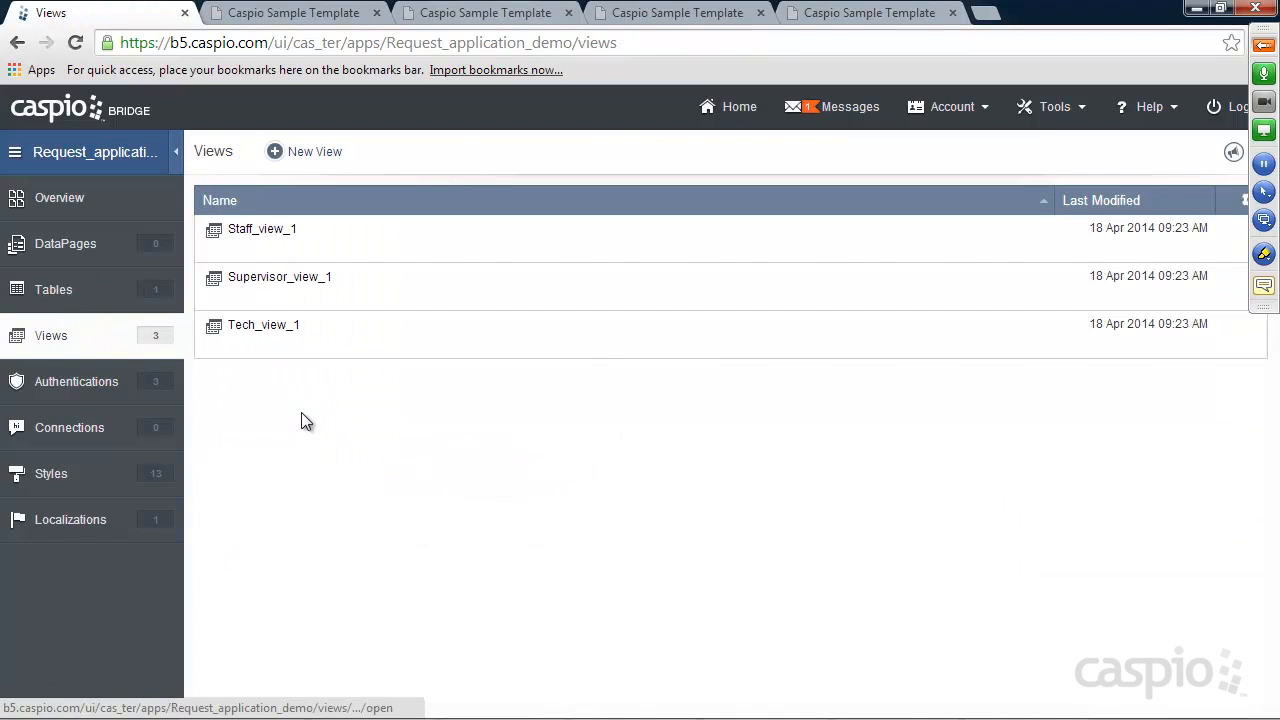
# Look over Staff_view_1, Supervisor_view_1 and Tech_view_1, then list the Staff_A_1, Supervisor_A_1 and Tech_A_1 authentications
pyautogui.moveTo(268, 292)
pyautogui.moveTo(266, 337)
pyautogui.click(57, 389)
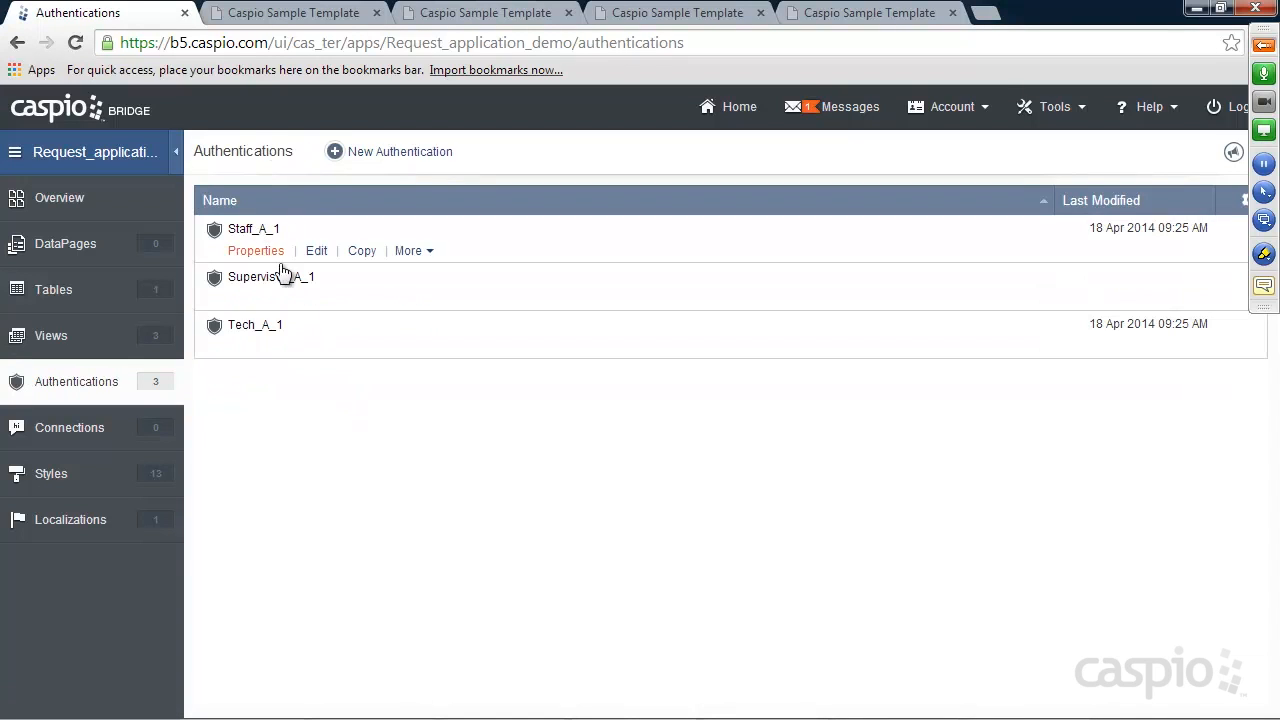
pyautogui.moveTo(315, 285)
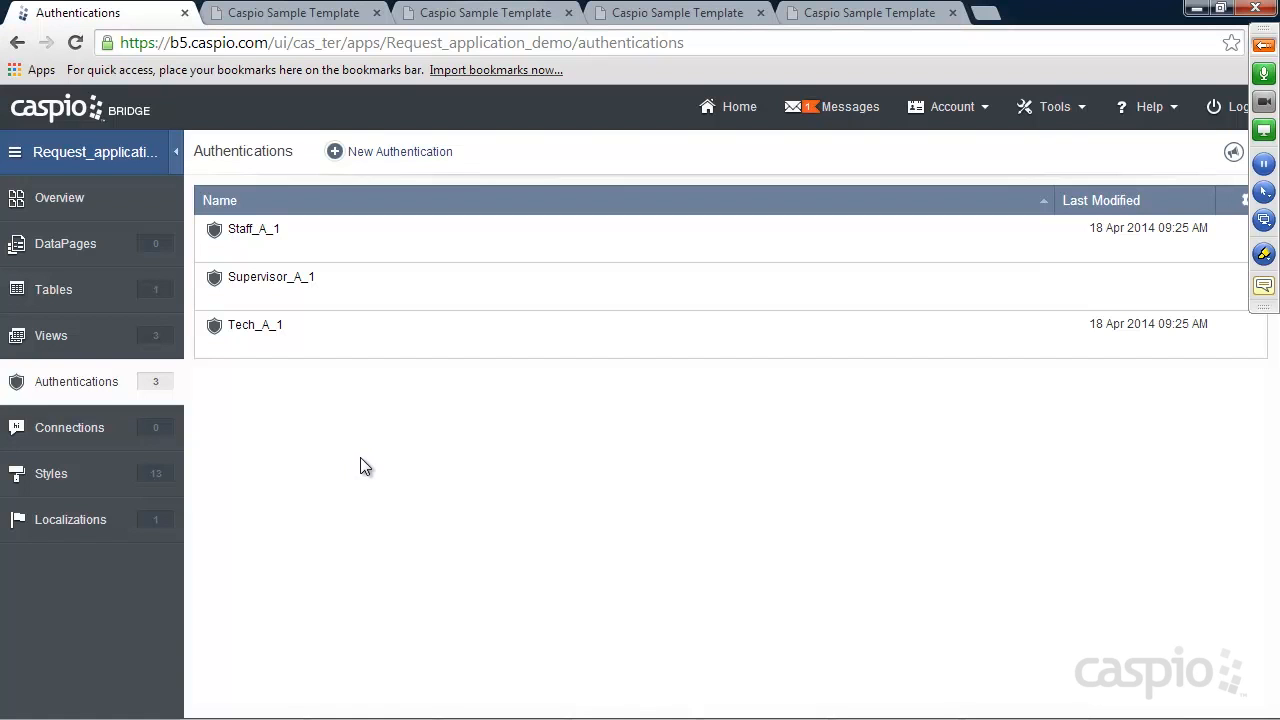
# On the sample app's New Request form, set Request Type to Building repair and Subclass to Heating/Cooling issues
pyautogui.click(300, 13)
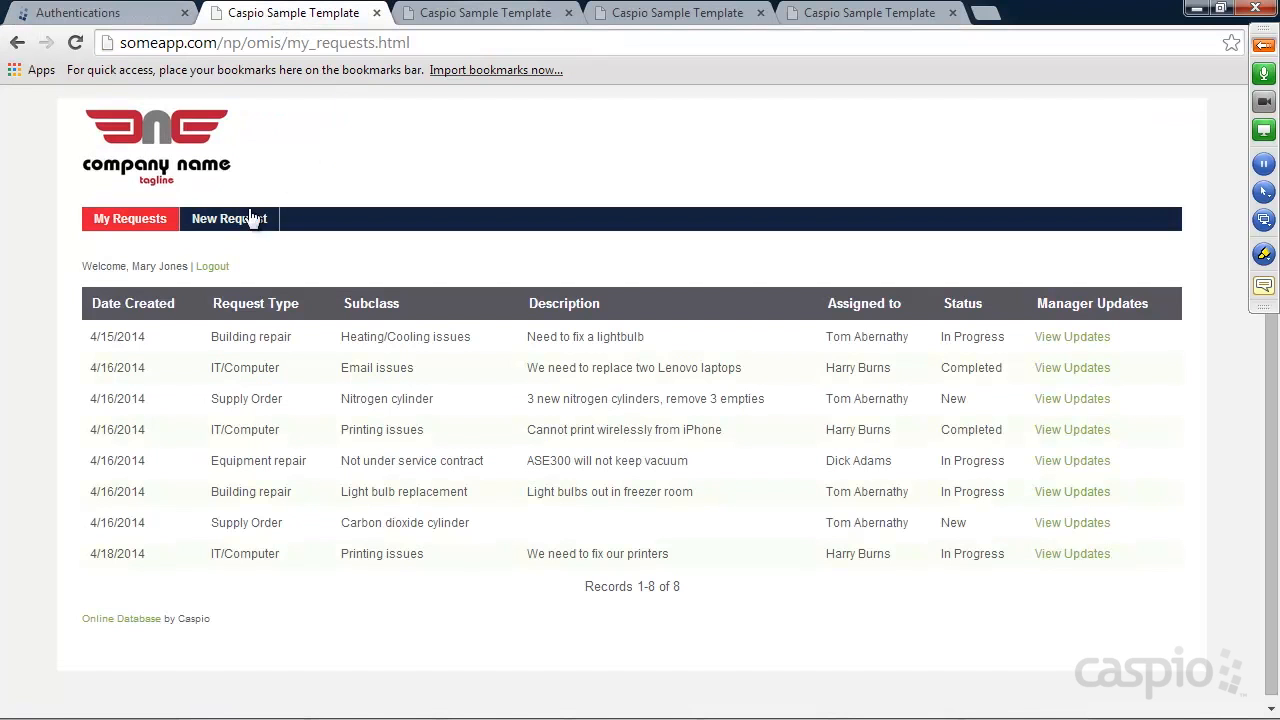
pyautogui.click(243, 219)
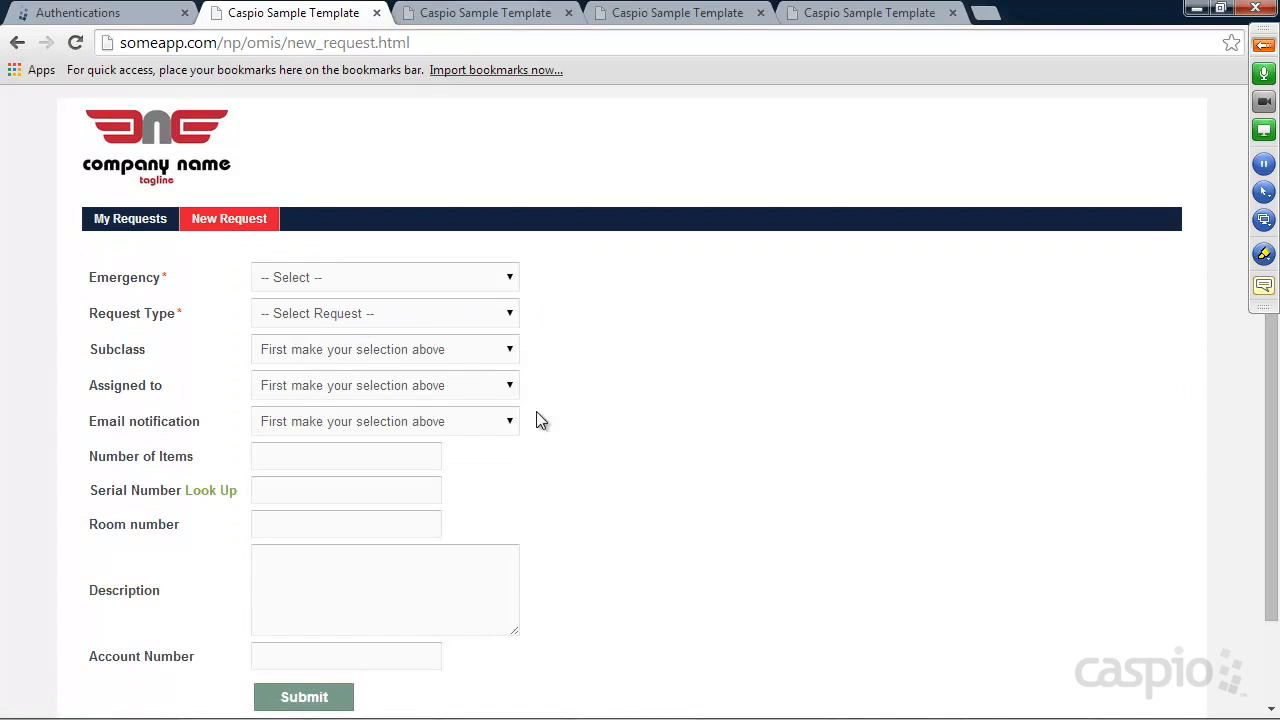
pyautogui.click(440, 316)
pyautogui.click(401, 356)
pyautogui.click(388, 352)
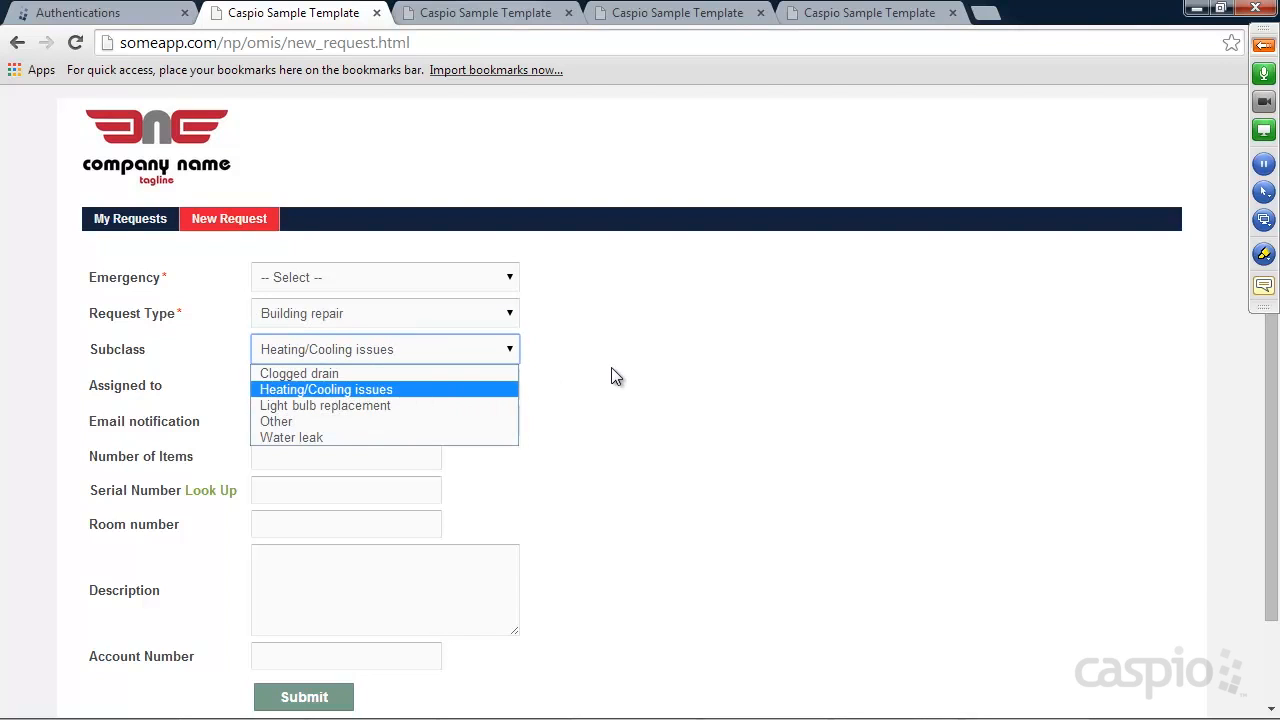
pyautogui.click(448, 389)
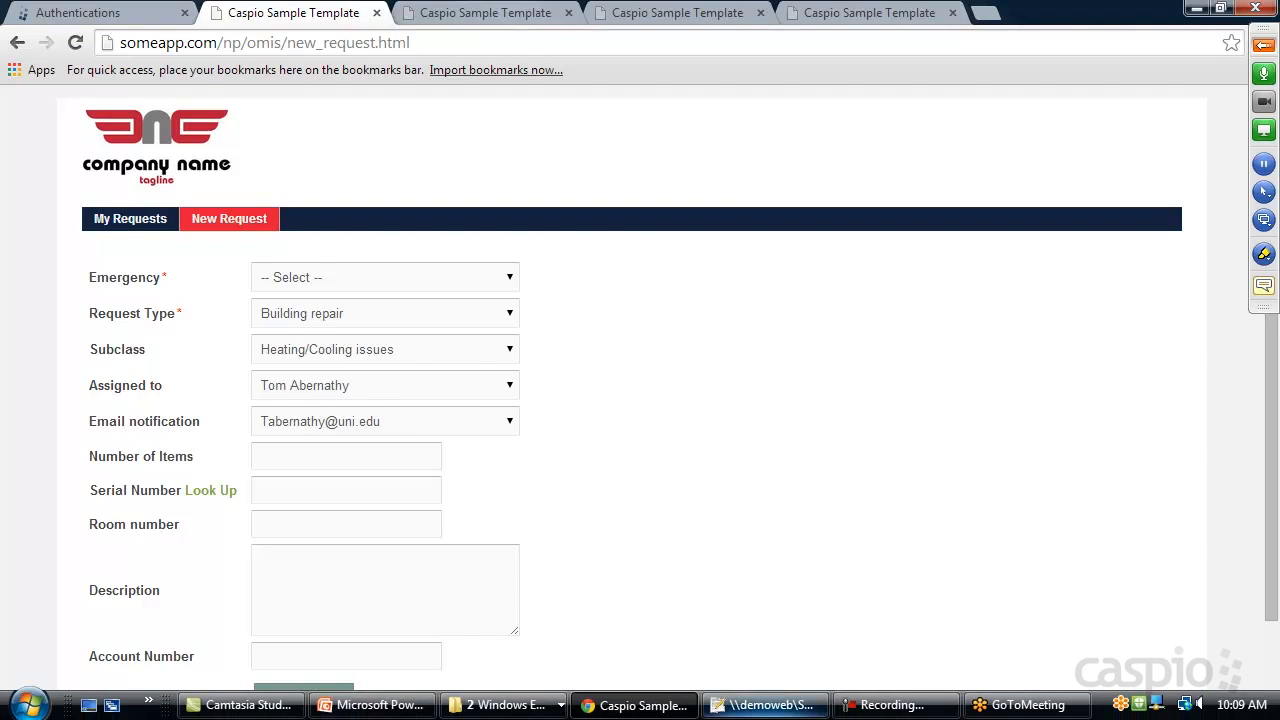
# Minimize the browser and PowerPoint windows to reveal the desktop
pyautogui.moveTo(614, 714)
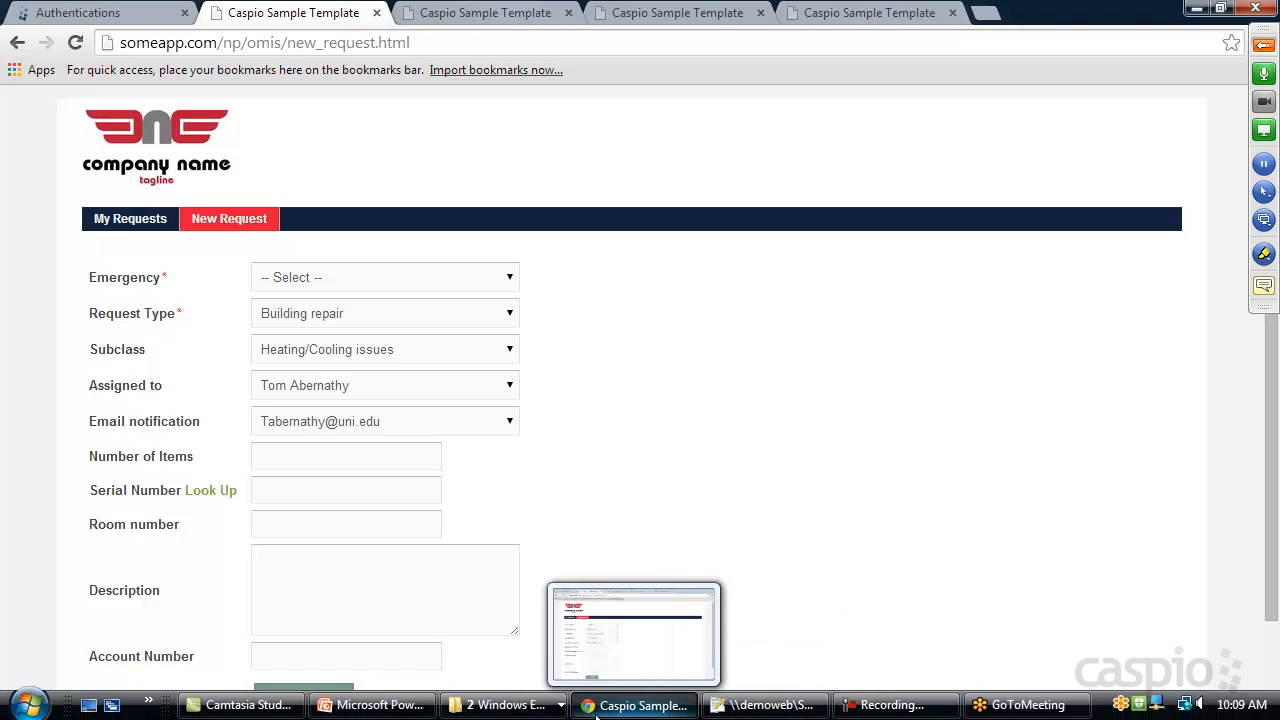
pyautogui.moveTo(720, 712)
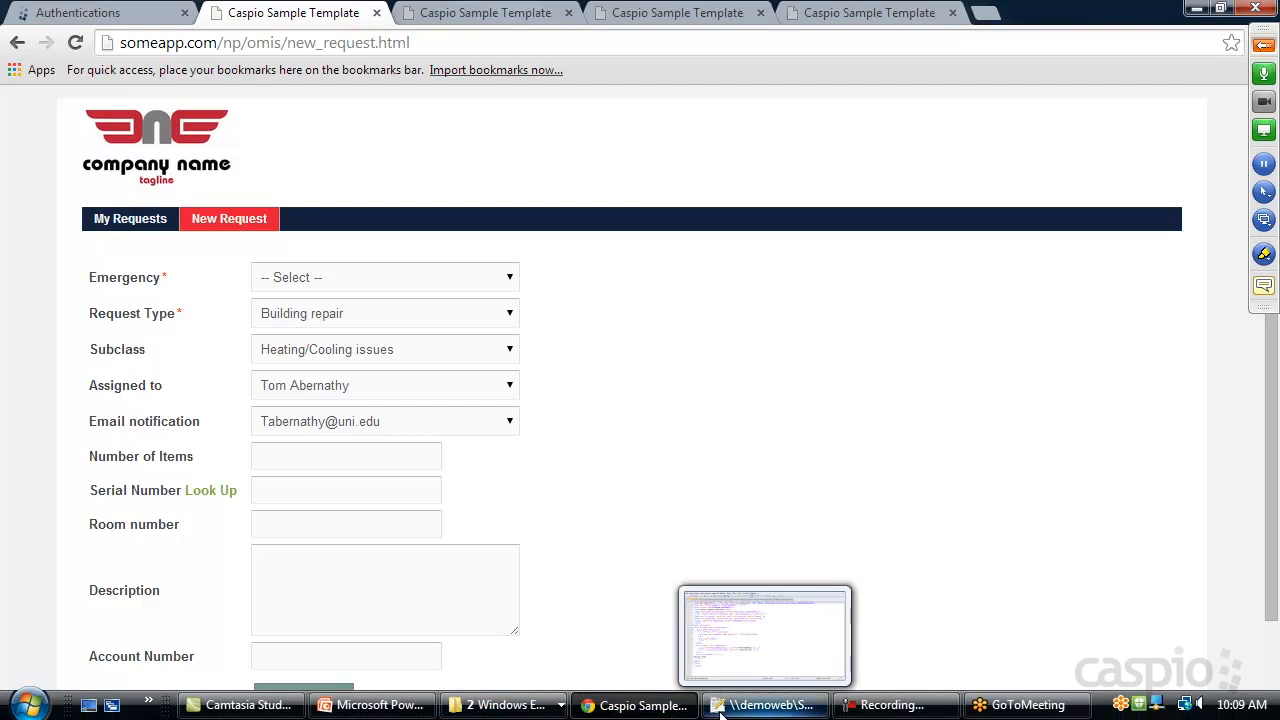
pyautogui.click(510, 706)
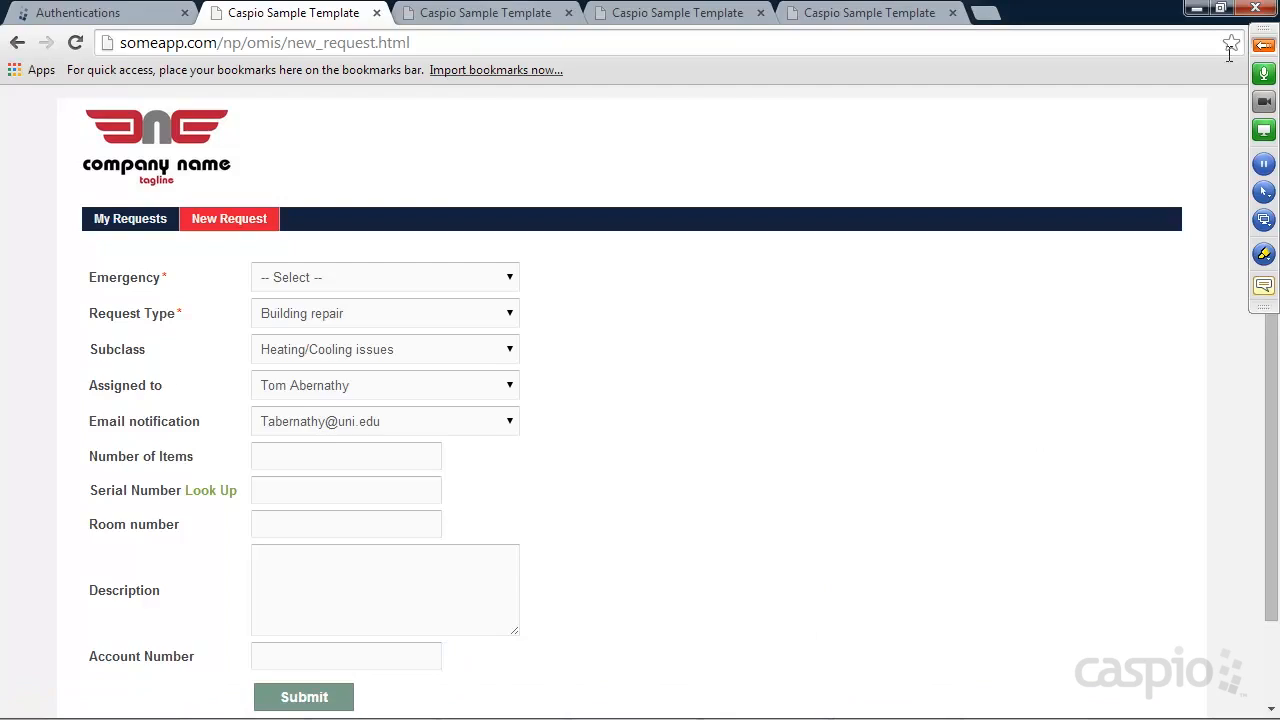
pyautogui.click(1196, 9)
pyautogui.click(1196, 11)
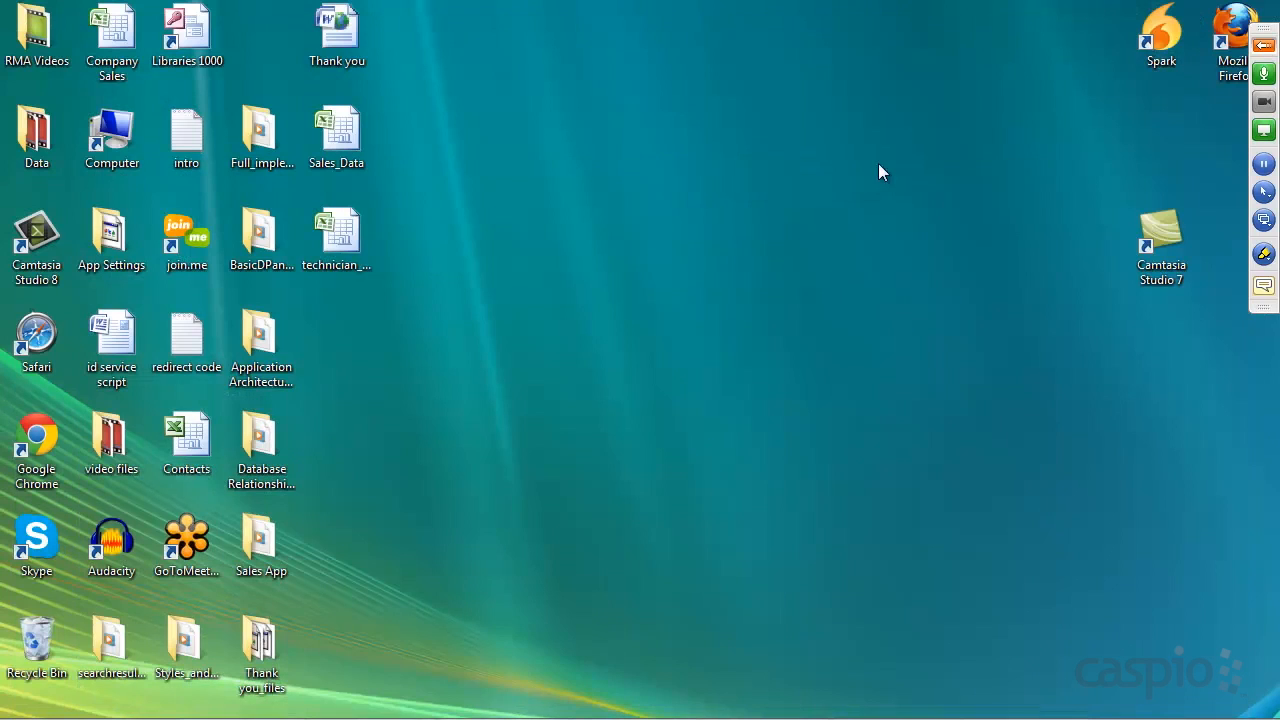
# Open technician_lookup in Excel to review its class-to-technician list, then minimize it and restore the browser
pyautogui.doubleClick(330, 235)
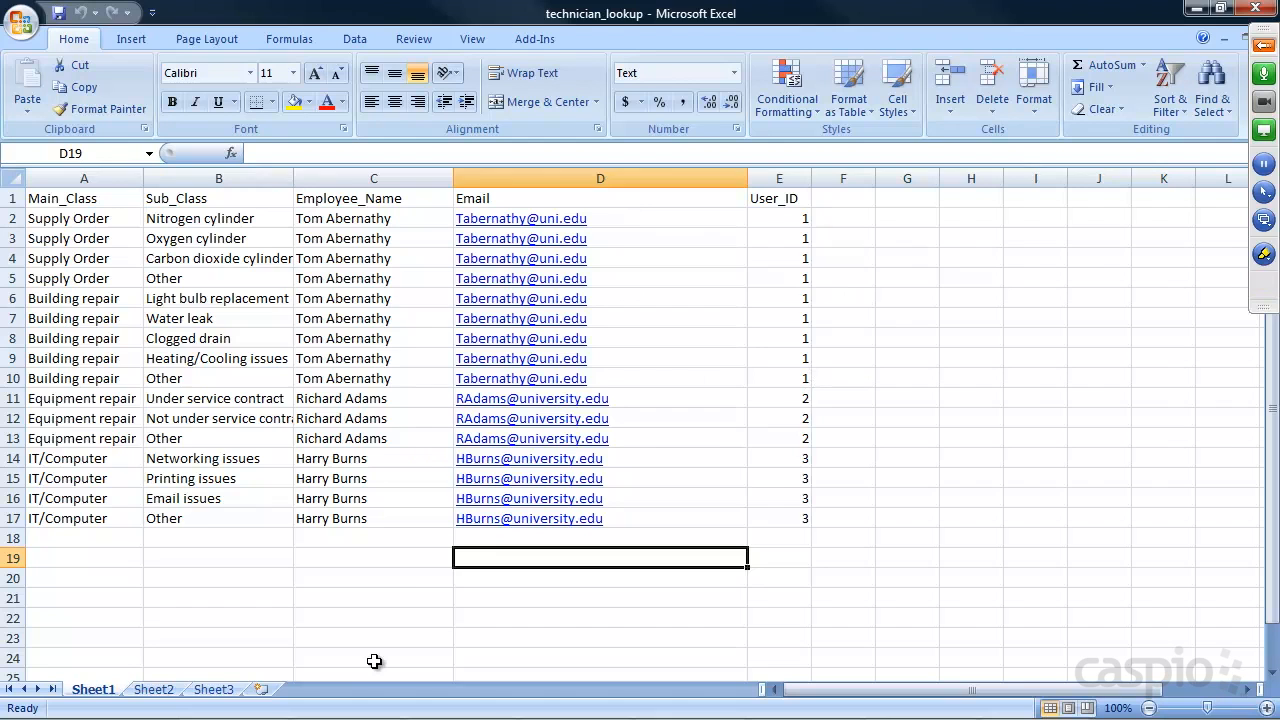
pyautogui.hotkey('alt', 'Tab')
pyautogui.hotkey('alt', 'Tab')
pyautogui.hotkey('alt', 'Tab')
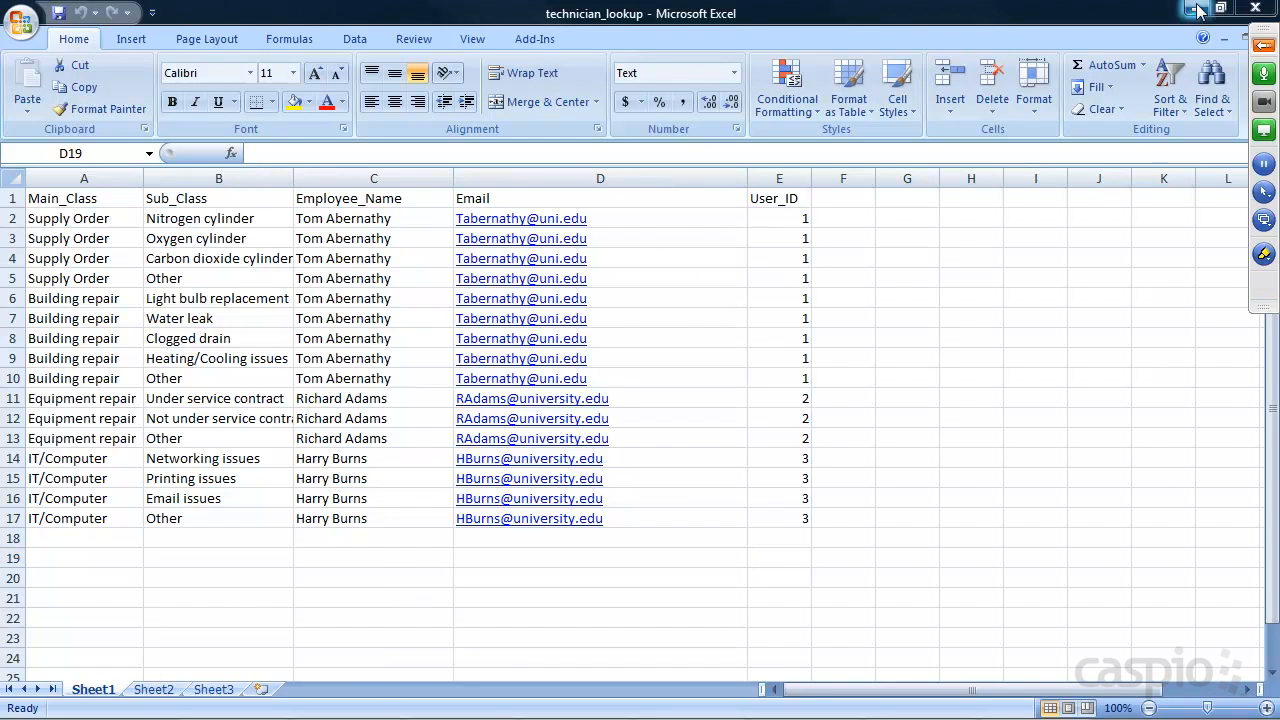
pyautogui.click(1197, 8)
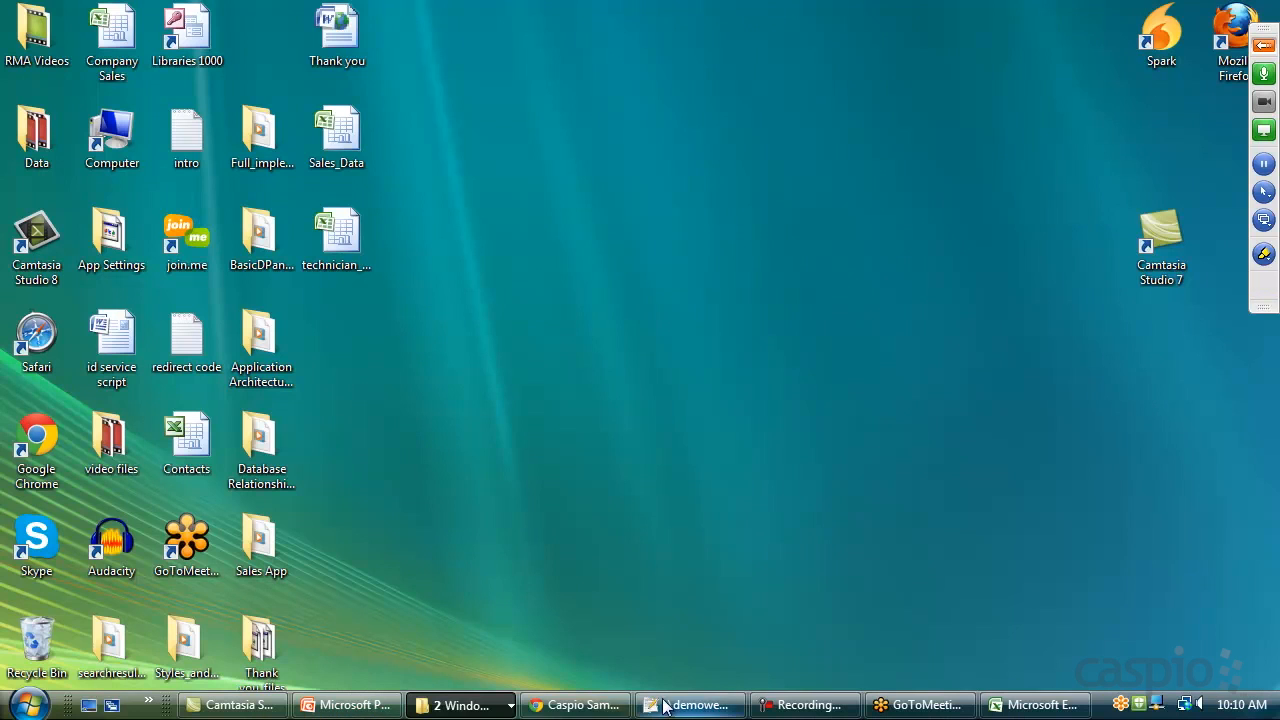
pyautogui.click(612, 706)
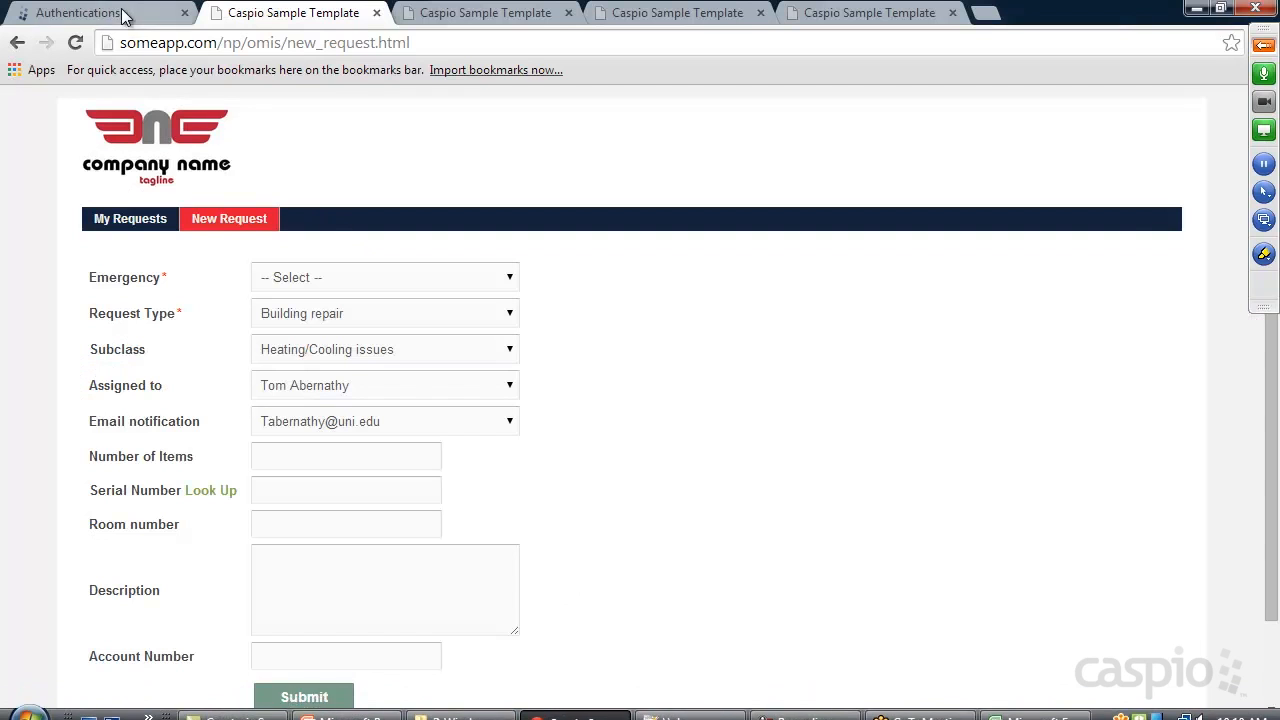
# Reopen Staff_Table_1's datasheet from the Tables list, then bring the technician_lookup workbook forward
pyautogui.click(126, 13)
pyautogui.click(74, 290)
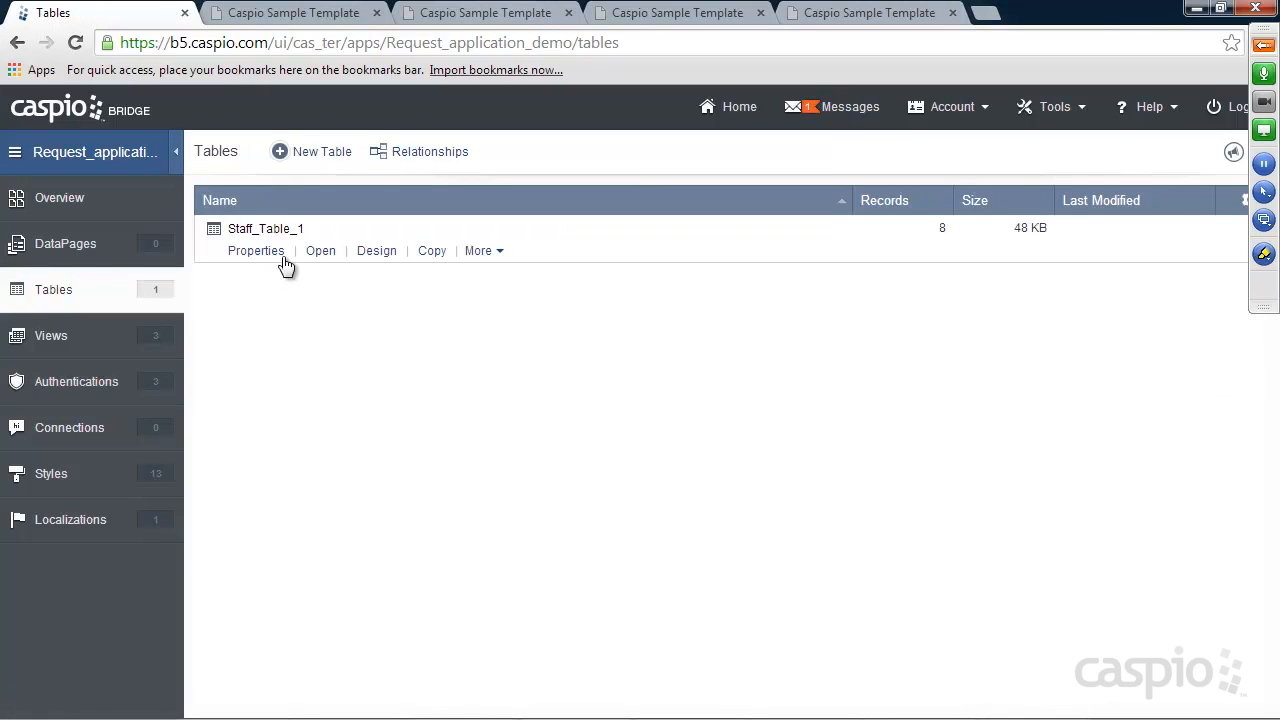
pyautogui.click(312, 254)
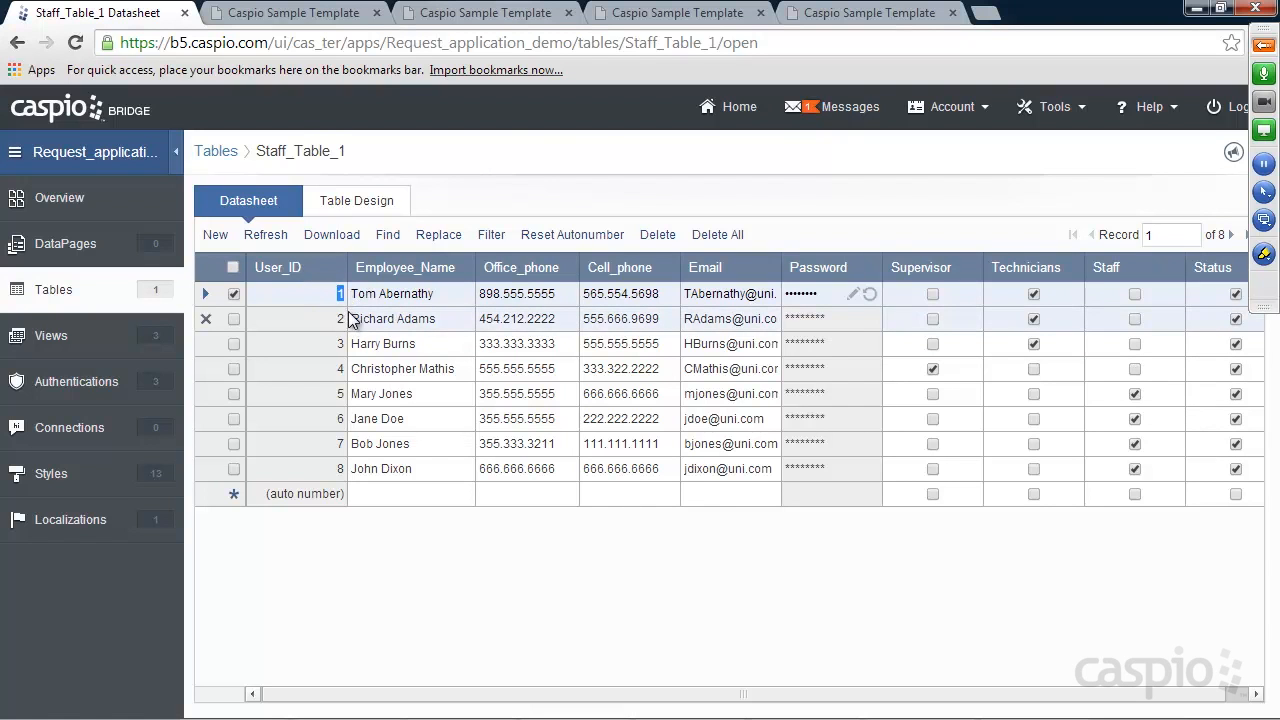
pyautogui.click(1035, 705)
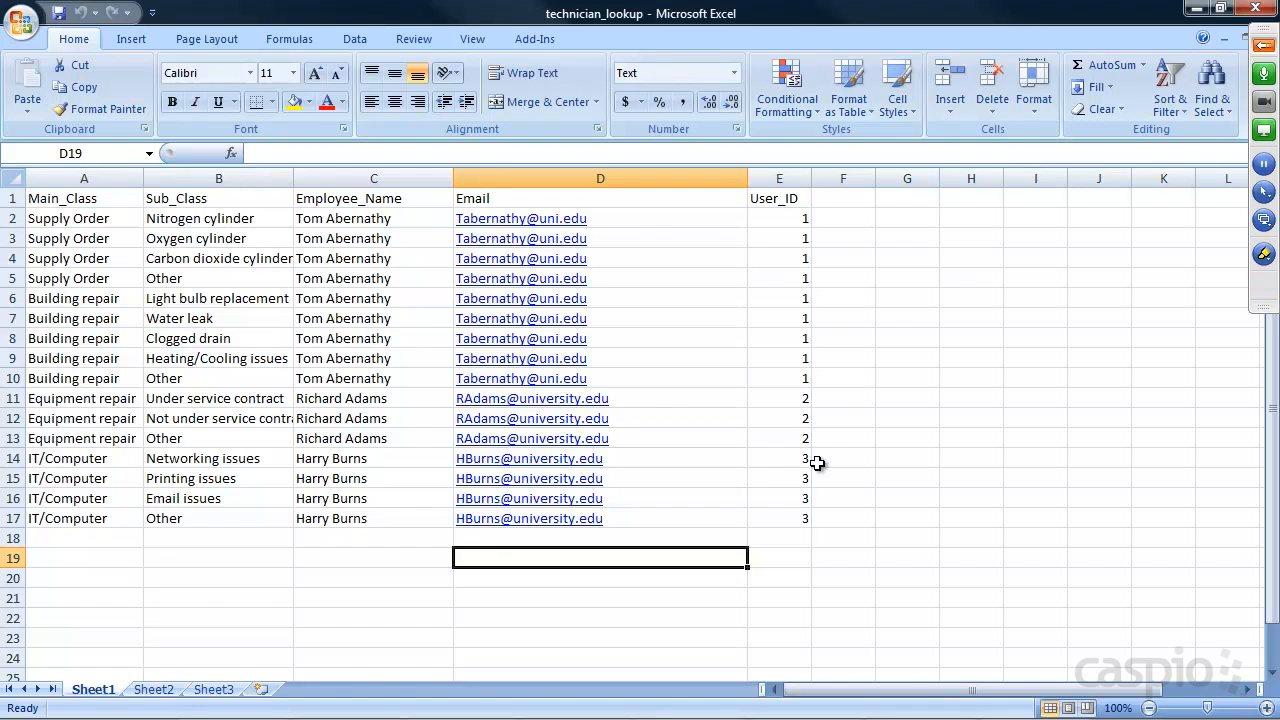
# Fill the C17 employee name down through C22 in Excel, then remove the copied names
pyautogui.scroll(-1, 849, 297)
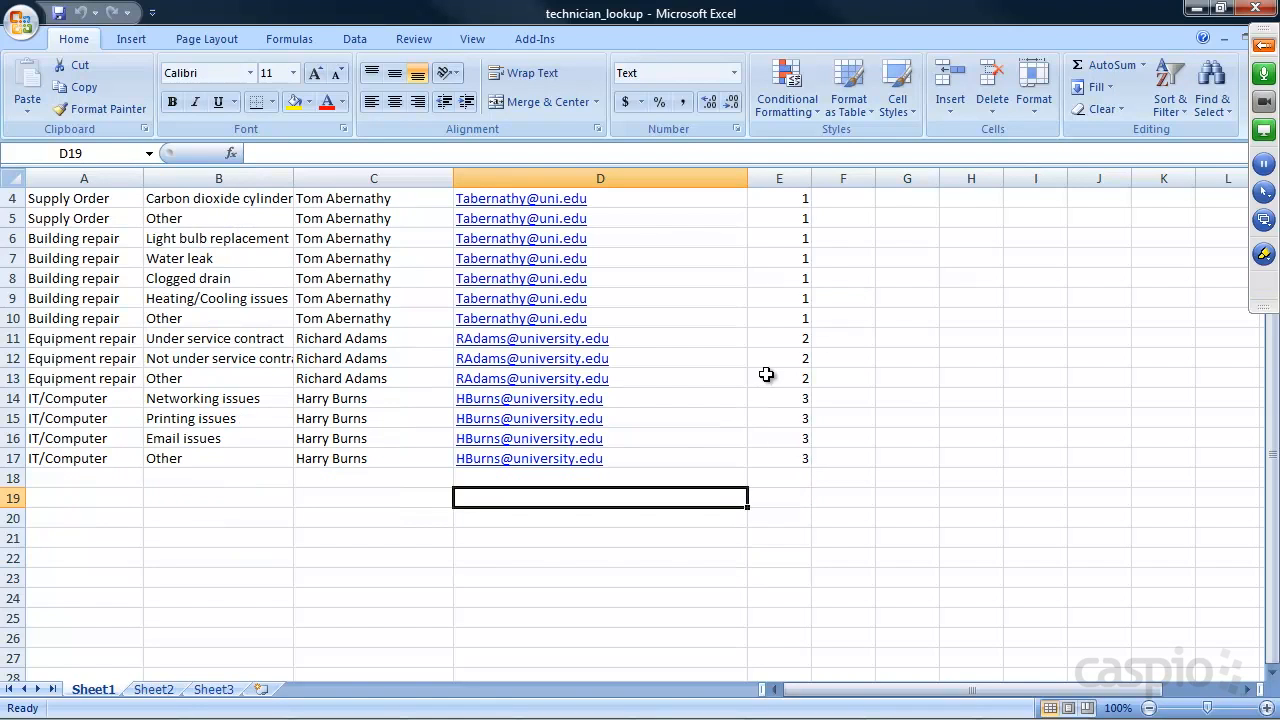
pyautogui.scroll(1, 766, 374)
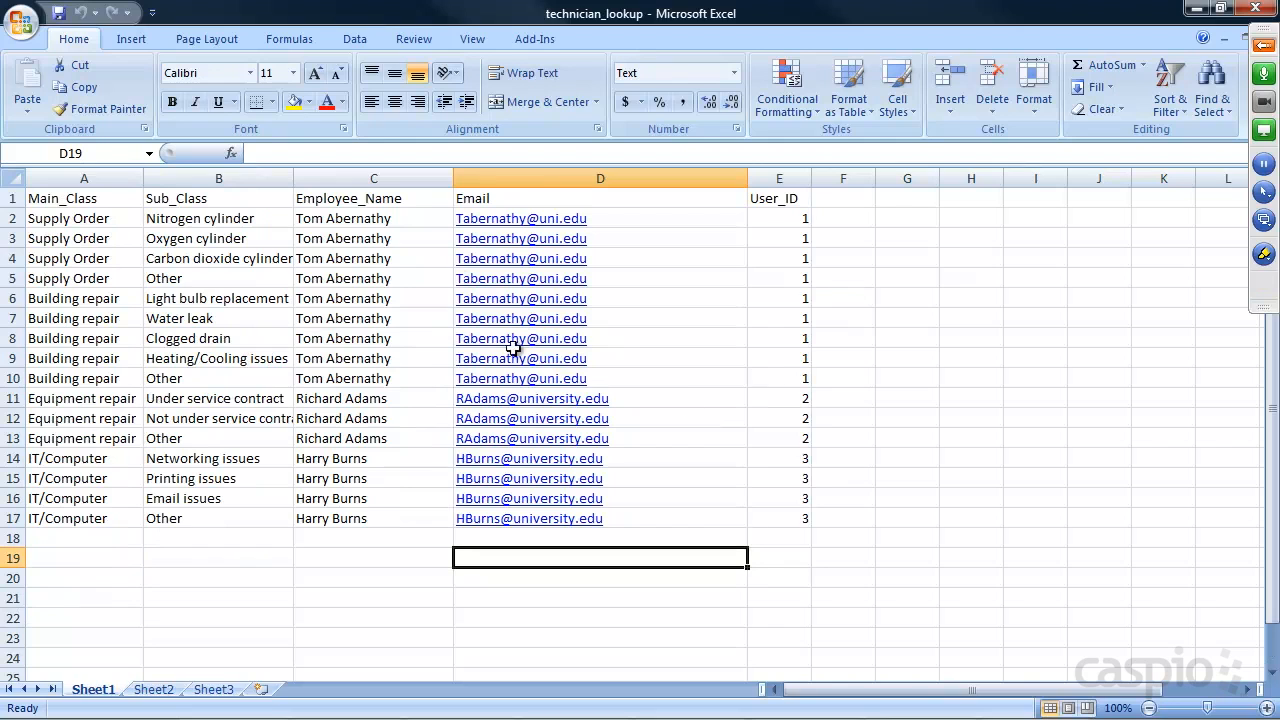
pyautogui.click(390, 517)
pyautogui.moveTo(454, 534)
pyautogui.mouseDown()
pyautogui.moveTo(452, 626)
pyautogui.moveTo(452, 528)
pyautogui.mouseUp()
pyautogui.click(508, 582)
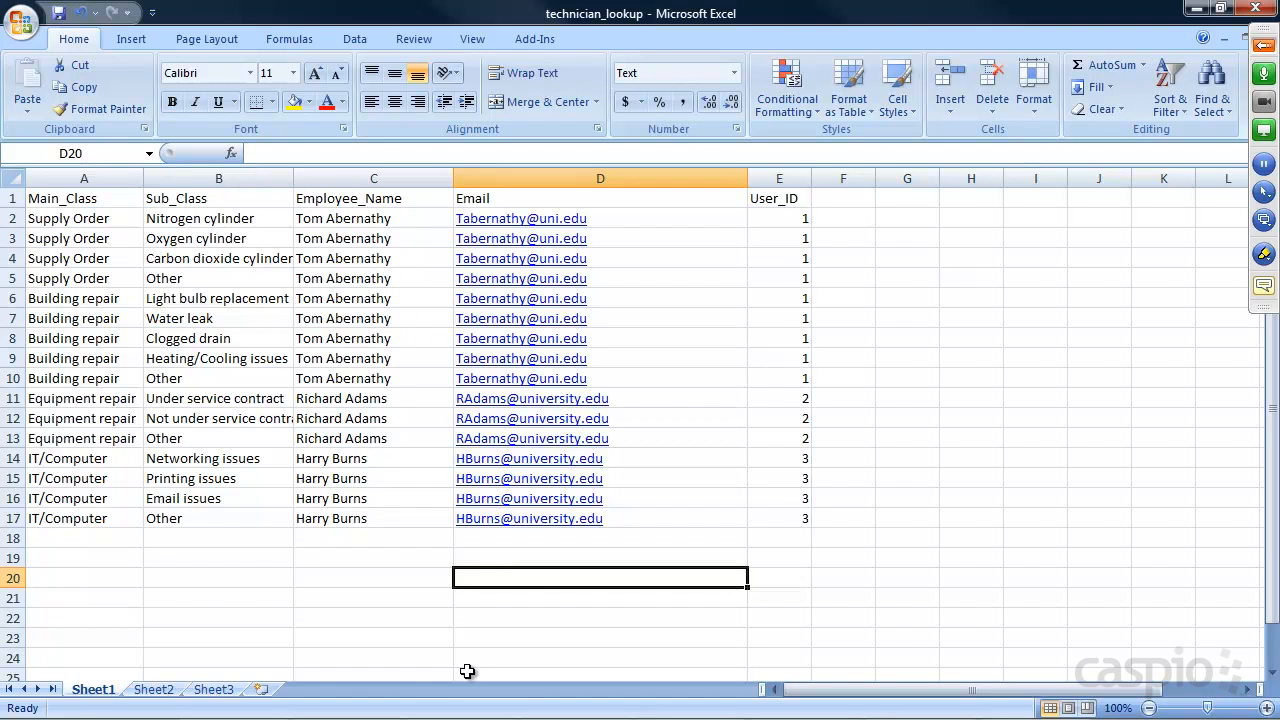
# Return to Caspio Bridge's Tables list for the demo app
pyautogui.moveTo(493, 715)
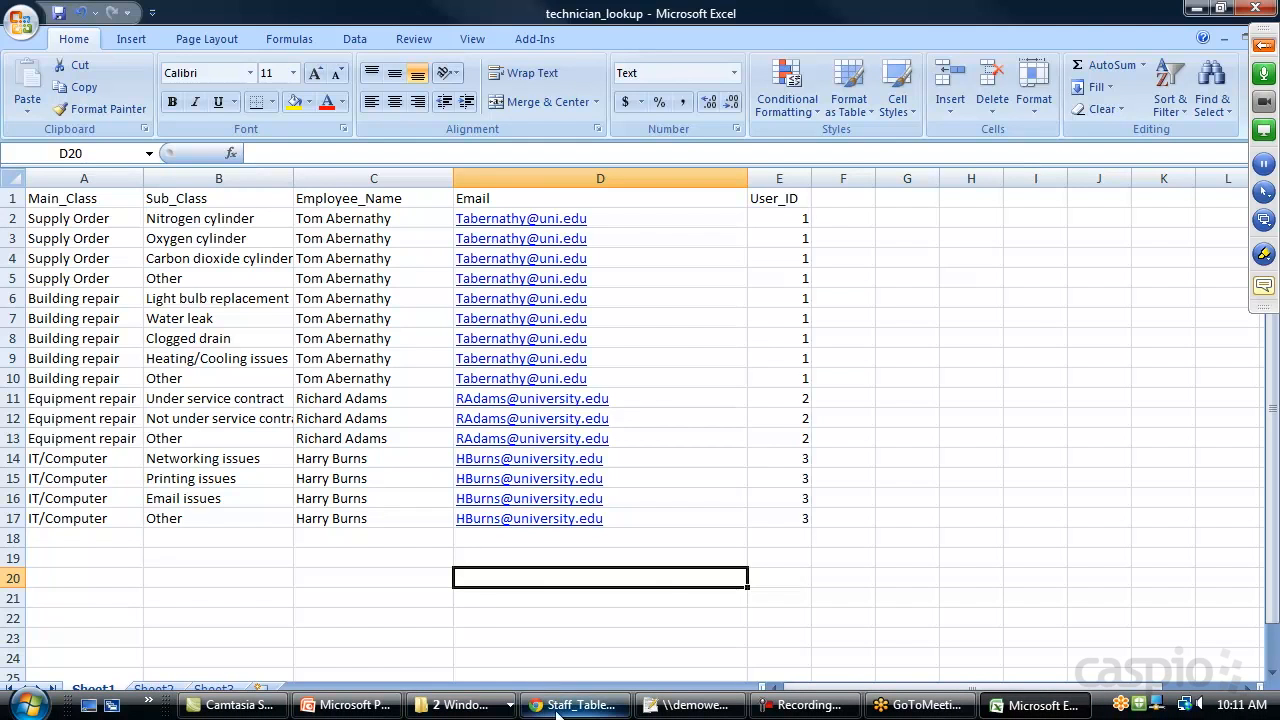
pyautogui.click(575, 705)
pyautogui.click(68, 290)
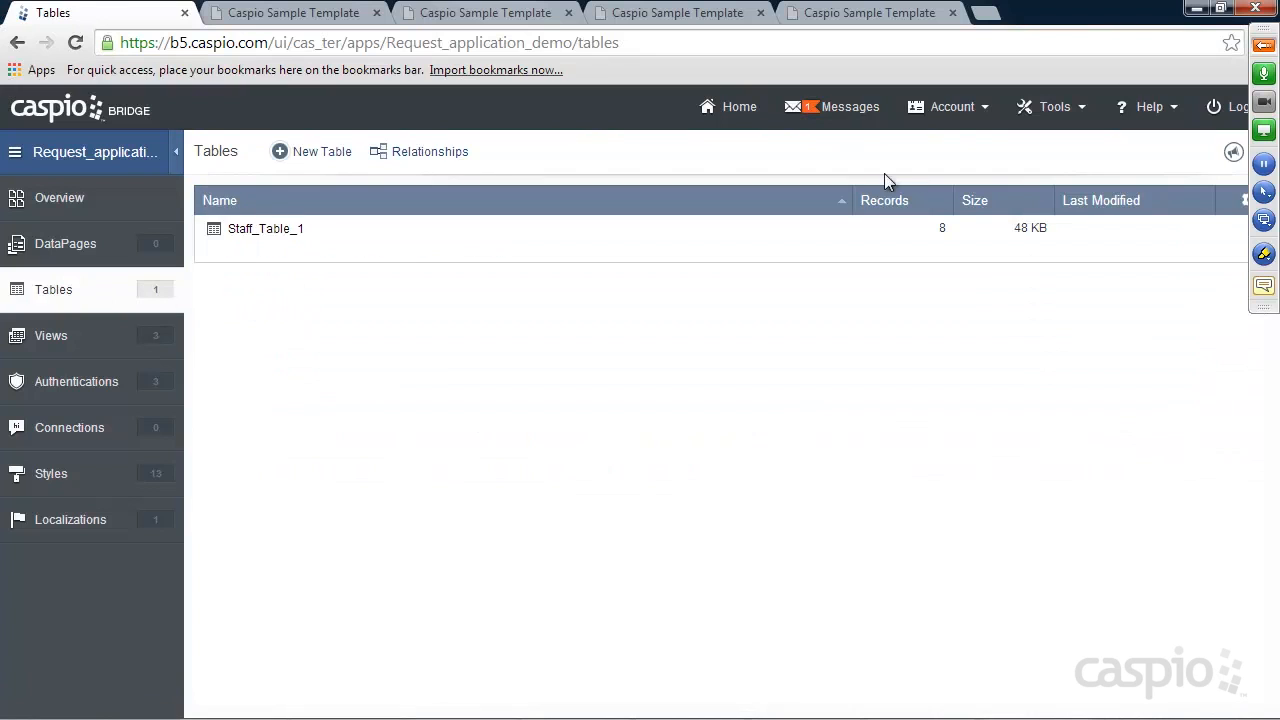
# Start a Caspio import and upload the technician_lookup.xlsx file
pyautogui.click(1050, 118)
pyautogui.click(1044, 144)
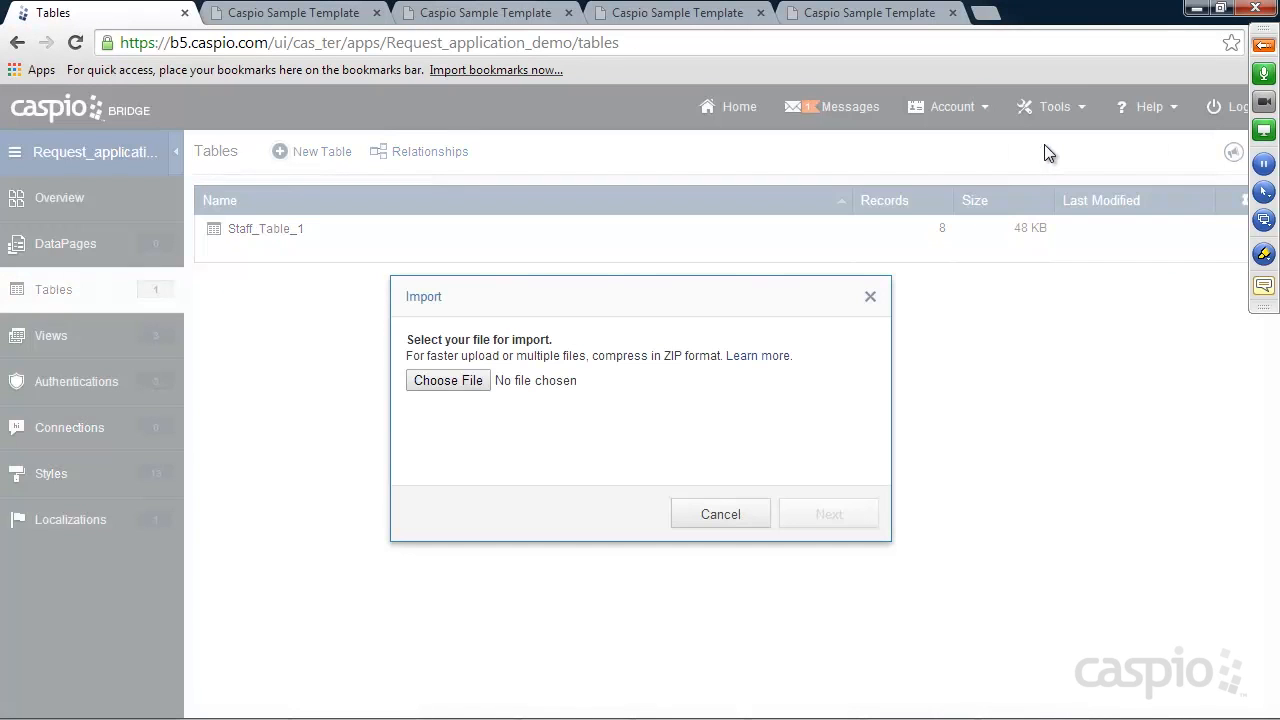
pyautogui.click(459, 380)
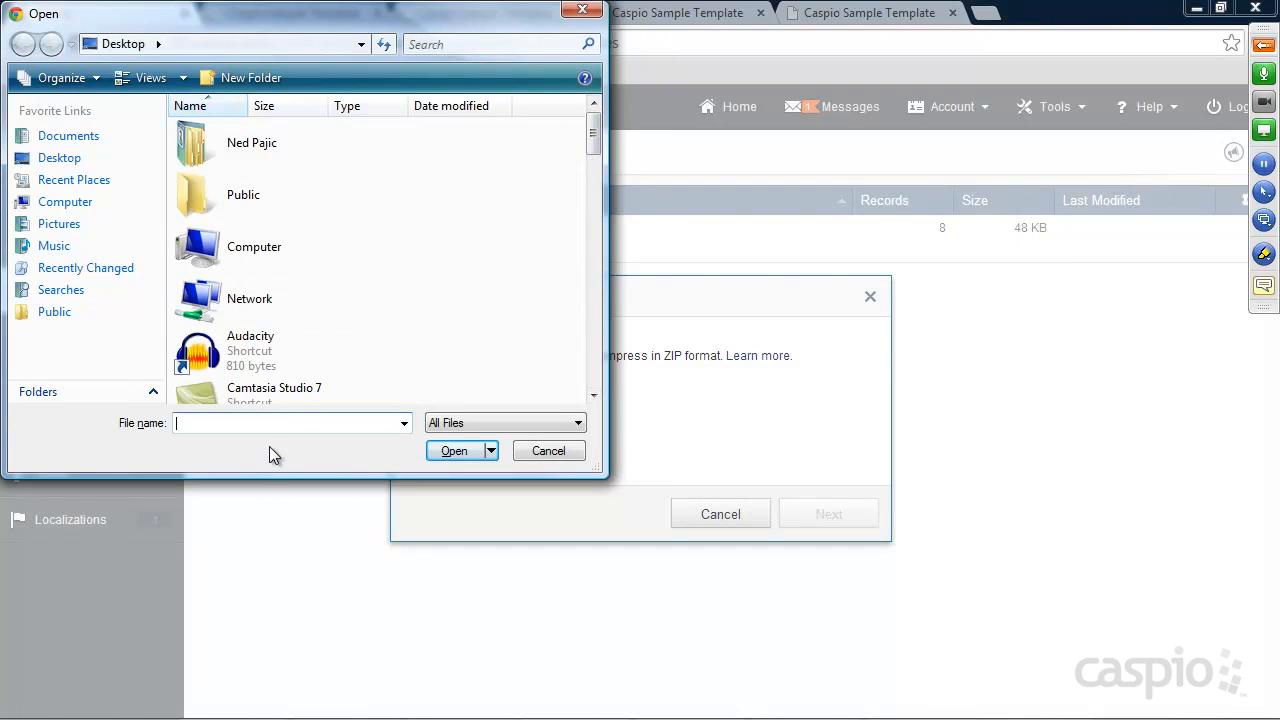
pyautogui.write('te')
pyautogui.click(251, 443)
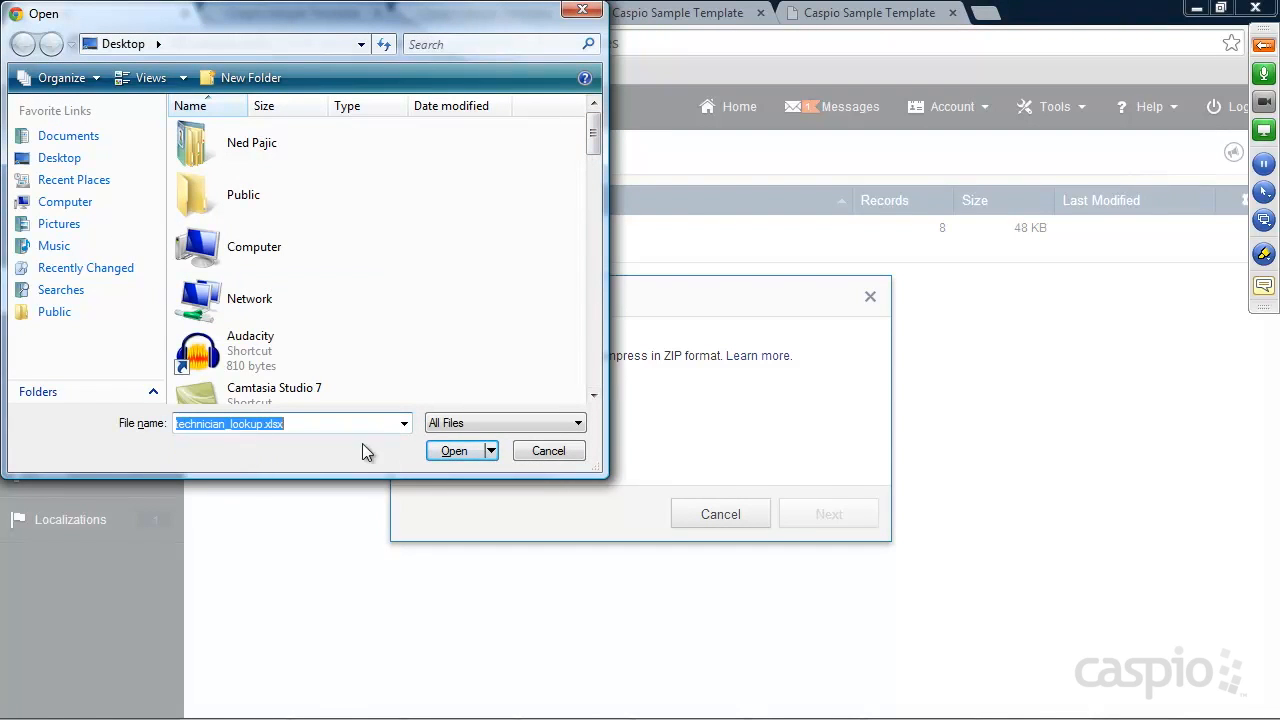
pyautogui.click(448, 449)
pyautogui.click(826, 514)
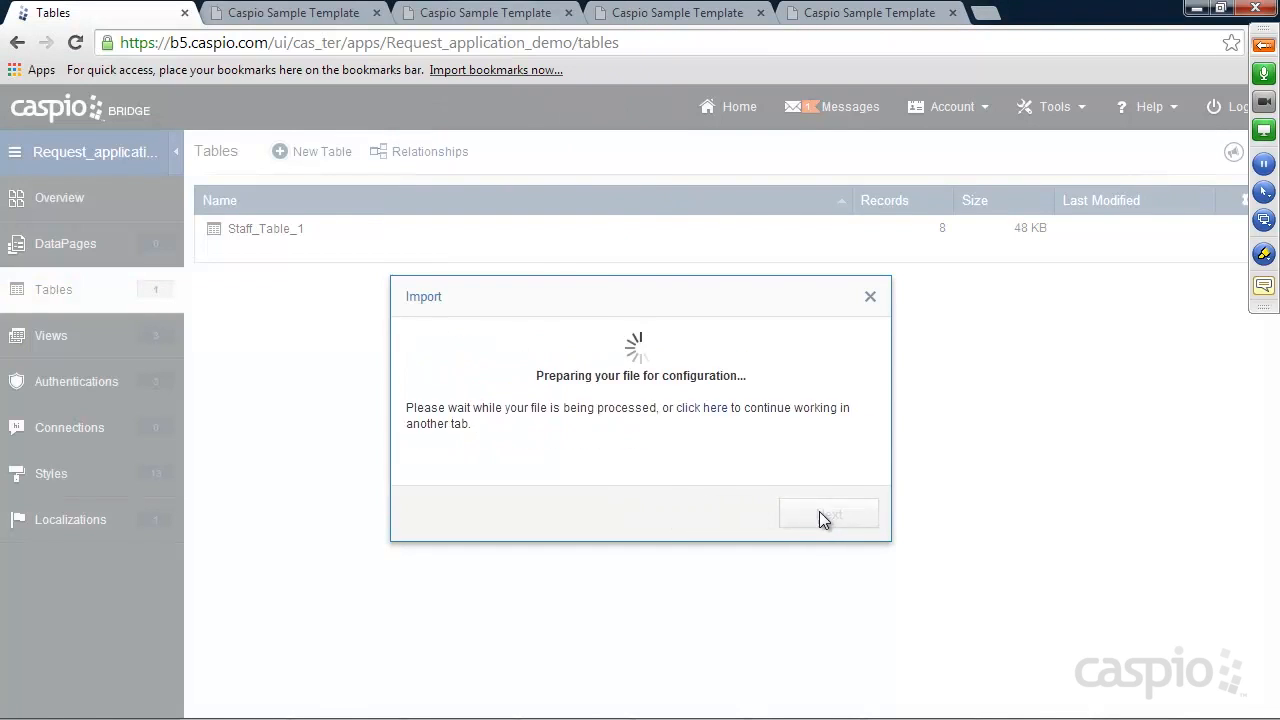
pyautogui.click(828, 514)
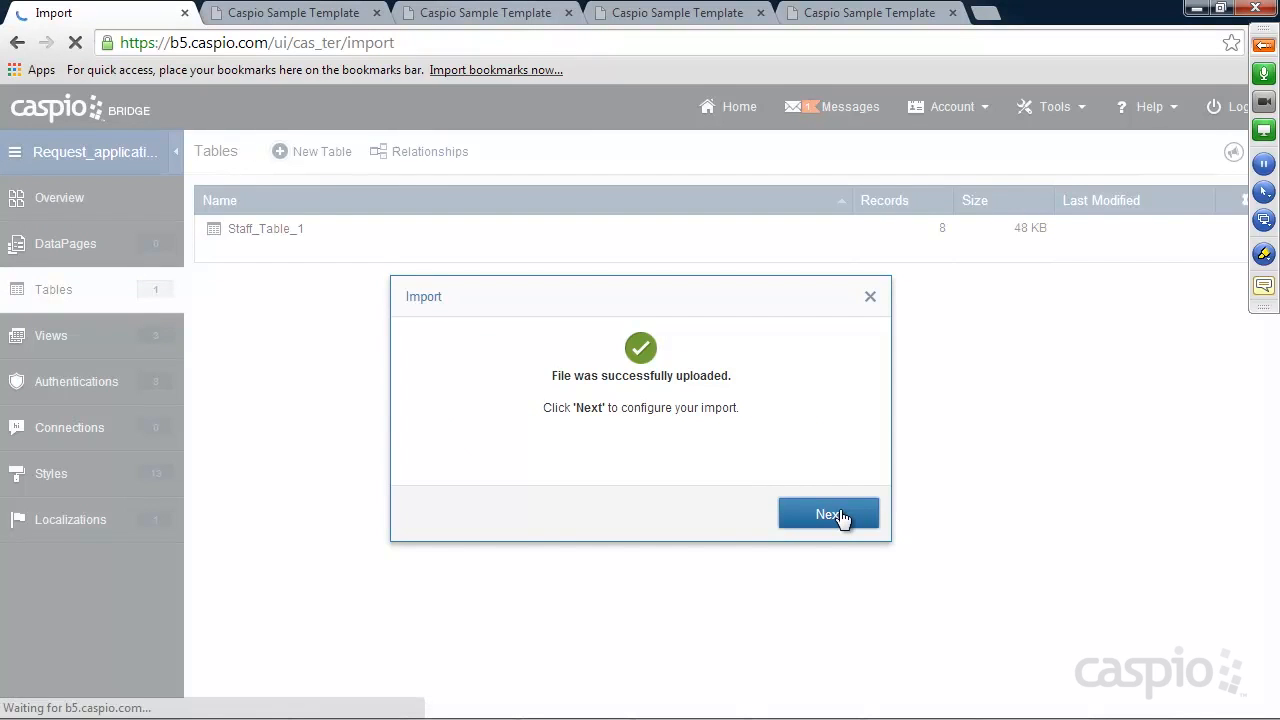
# Import it into Contacts_Demo_training as the Technician_lookup table, then open Request_application_demo
pyautogui.moveTo(879, 444); pyautogui.dragTo(812, 445)
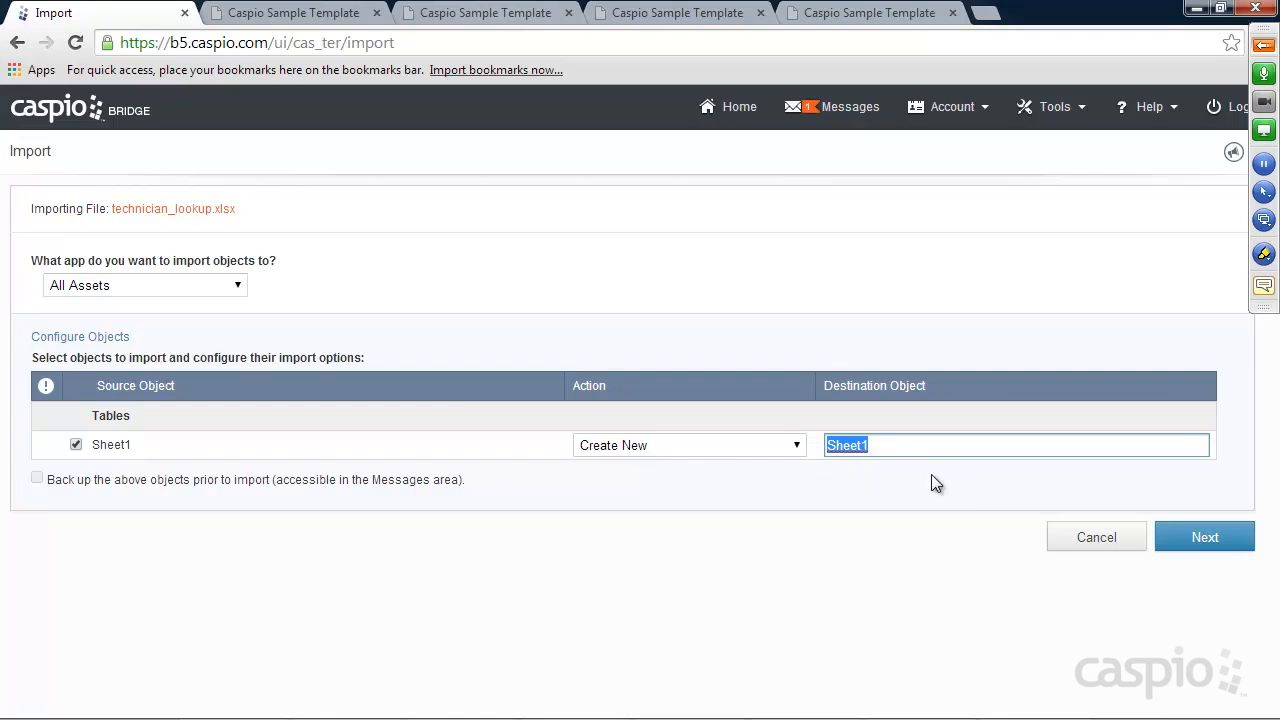
pyautogui.click(238, 286)
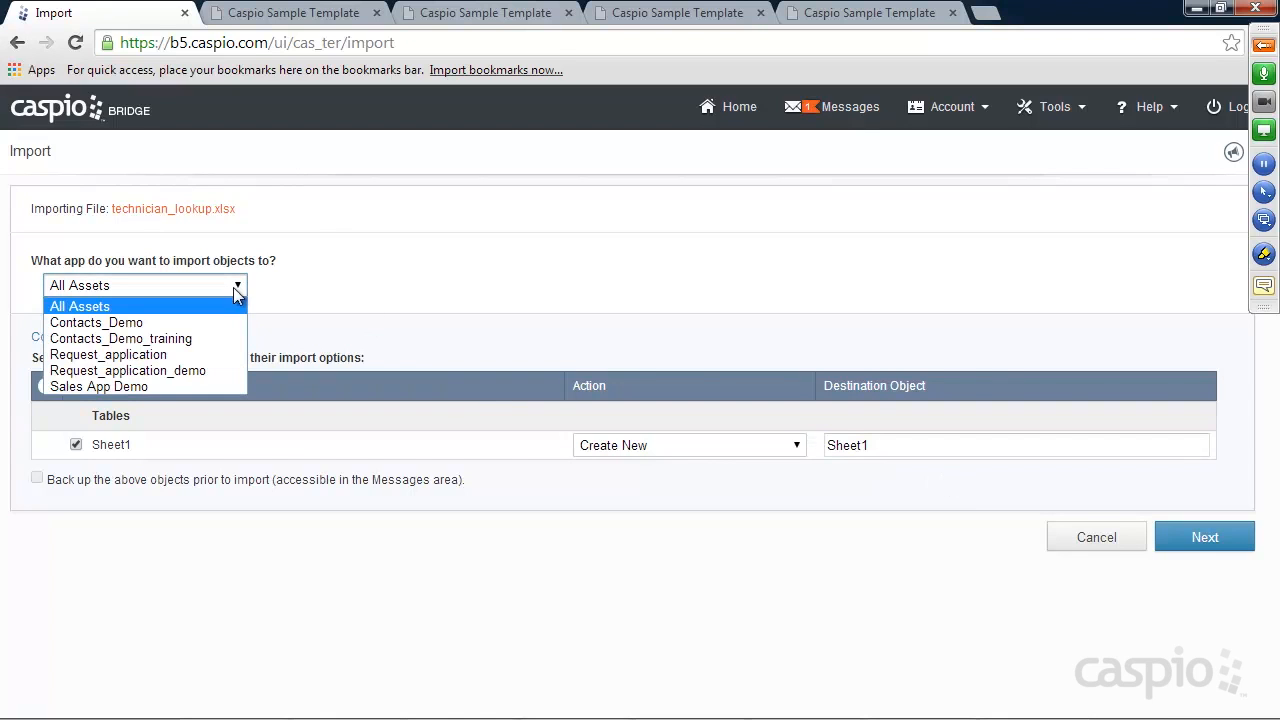
pyautogui.click(124, 340)
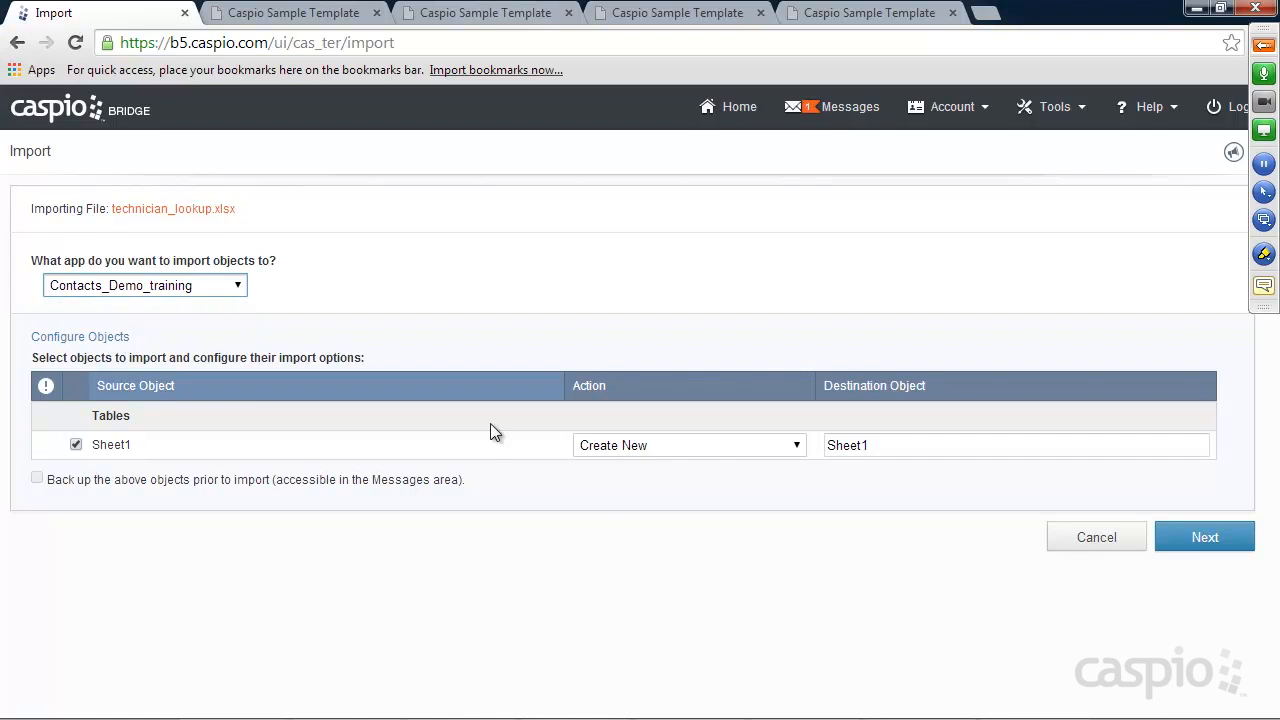
pyautogui.moveTo(881, 445); pyautogui.dragTo(797, 452)
pyautogui.write('Technician_lookup')
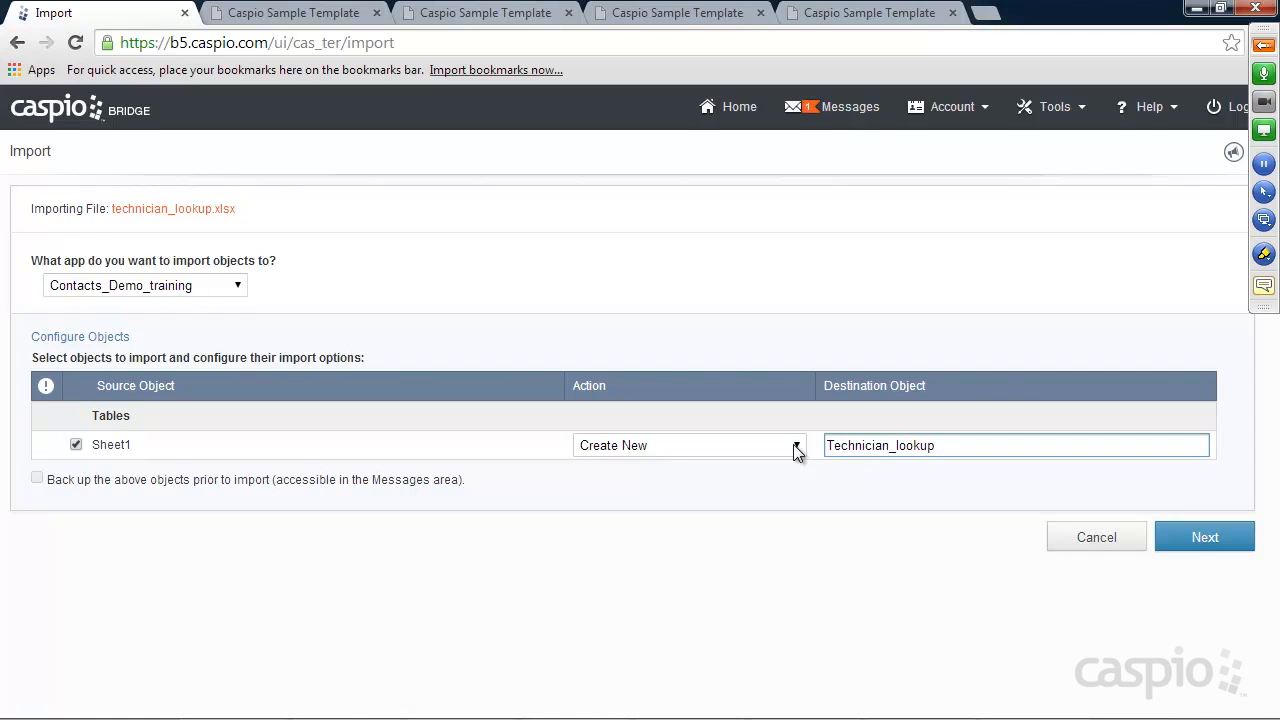
pyautogui.click(1208, 537)
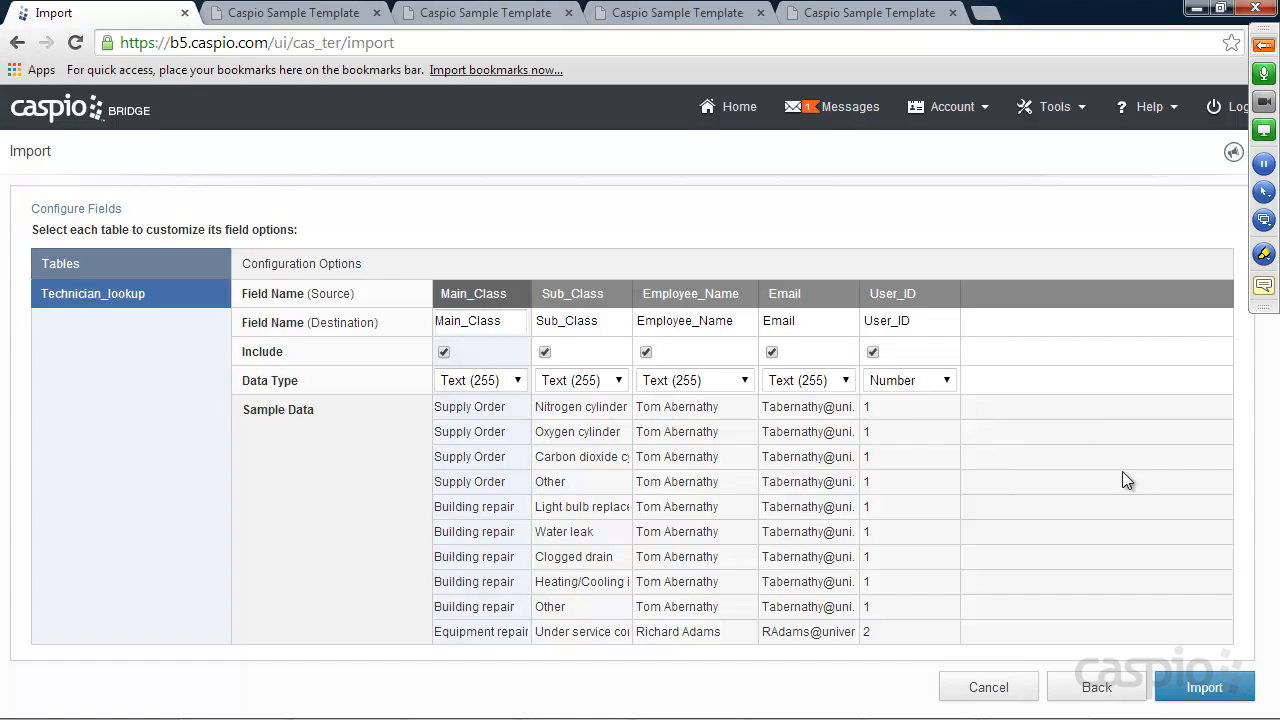
pyautogui.click(1215, 692)
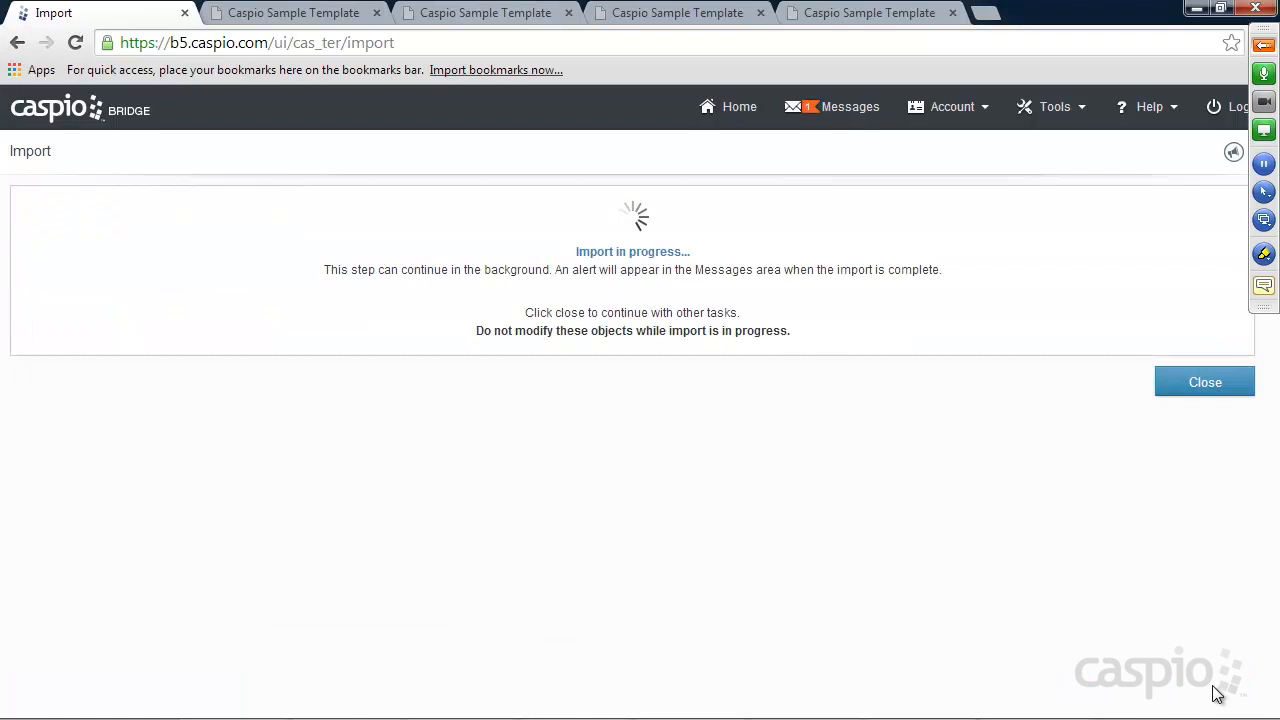
pyautogui.click(1205, 437)
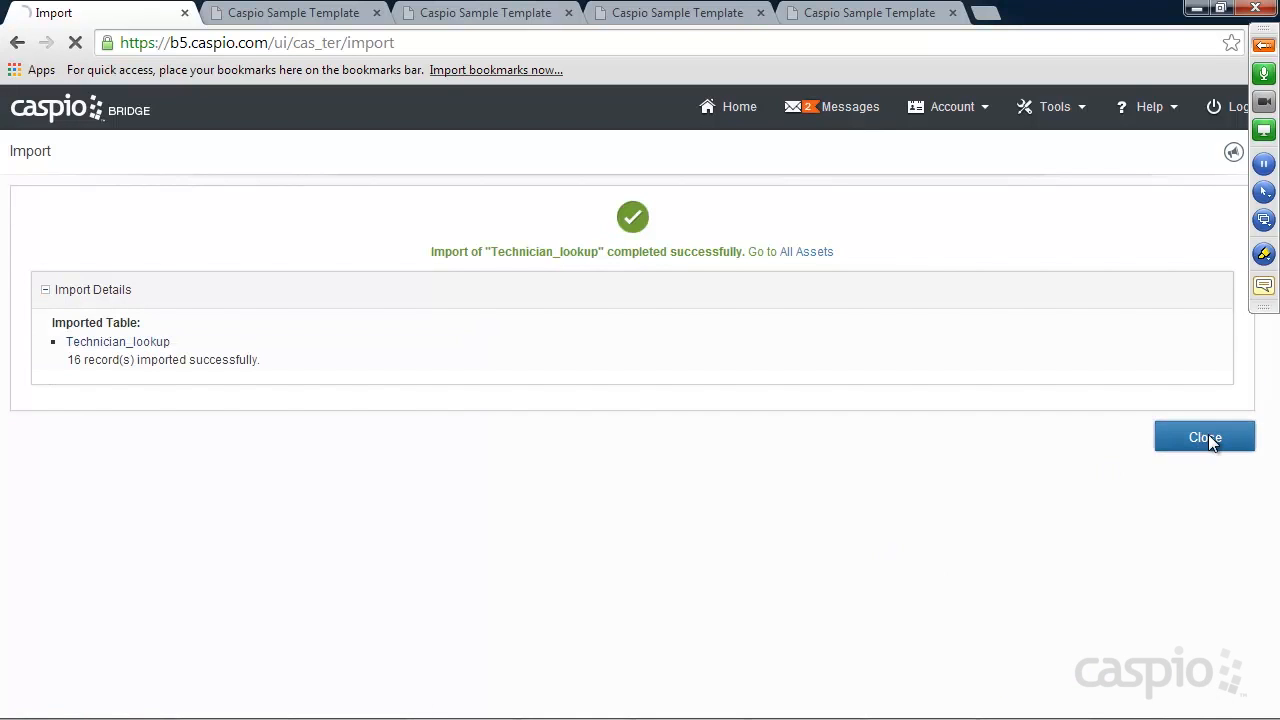
pyautogui.moveTo(249, 447)
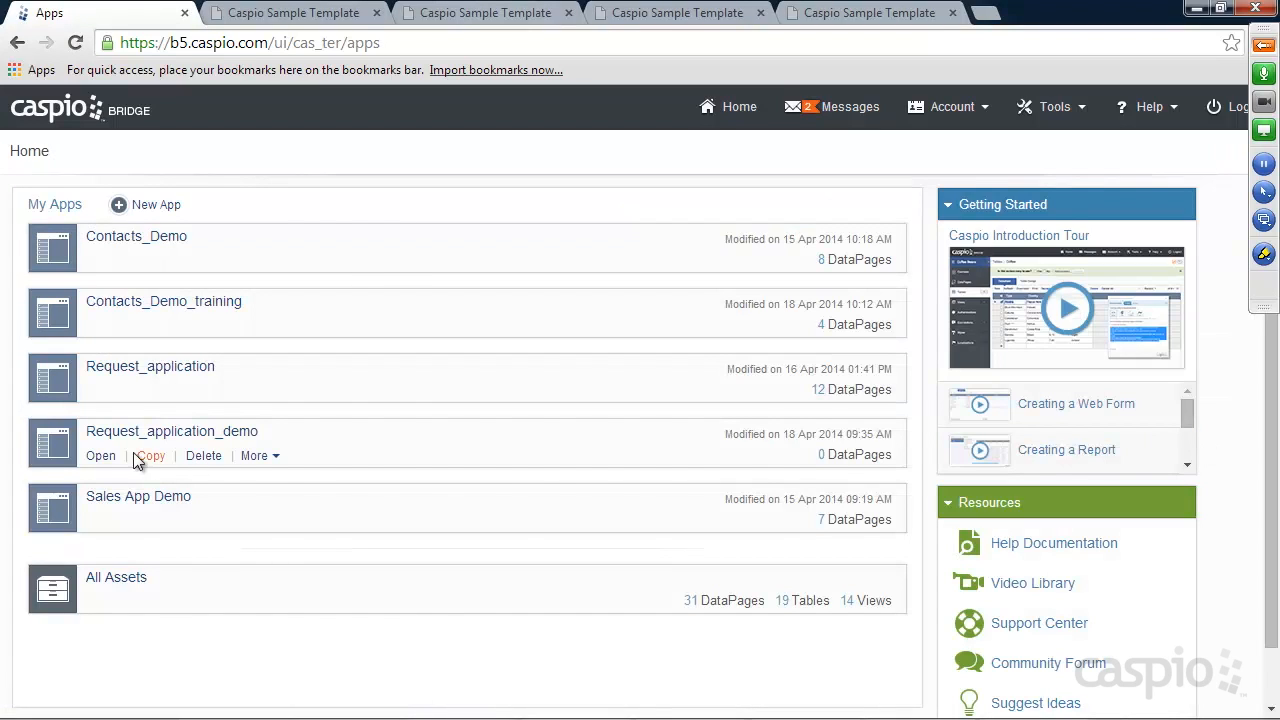
pyautogui.click(103, 455)
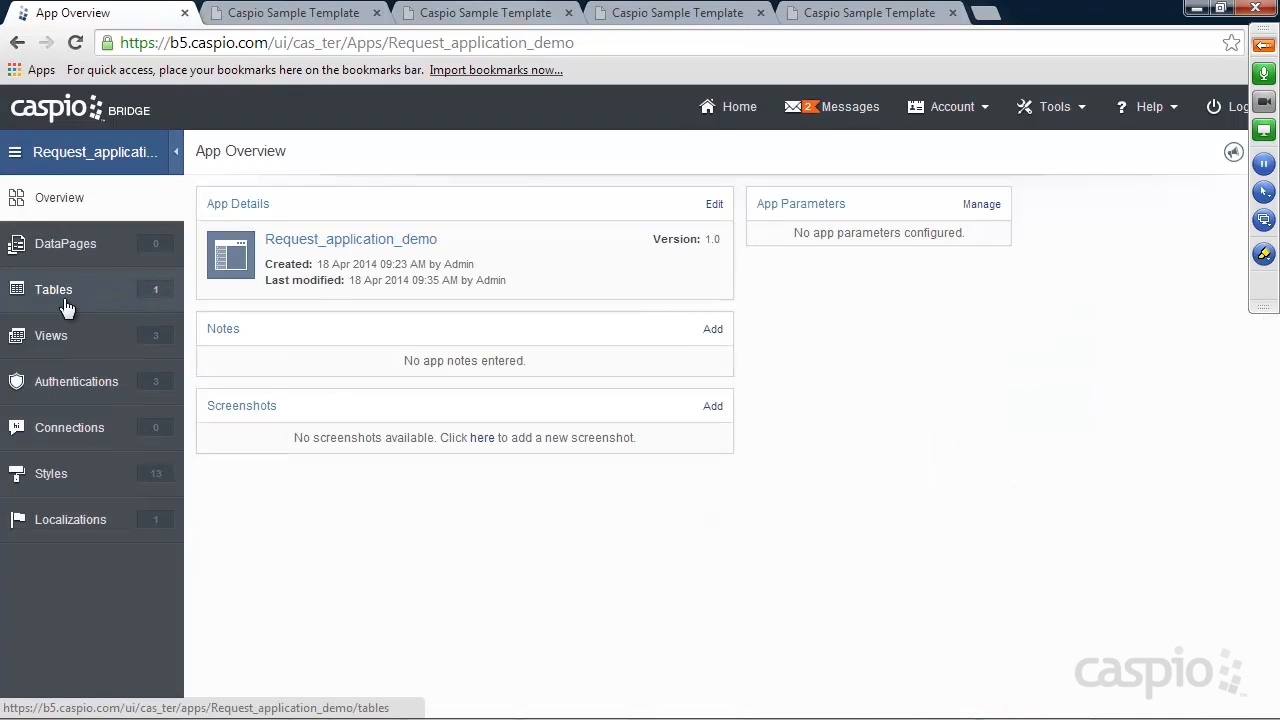
# From the Tables page, start a new import and upload technician_lookup.xlsx
pyautogui.click(62, 291)
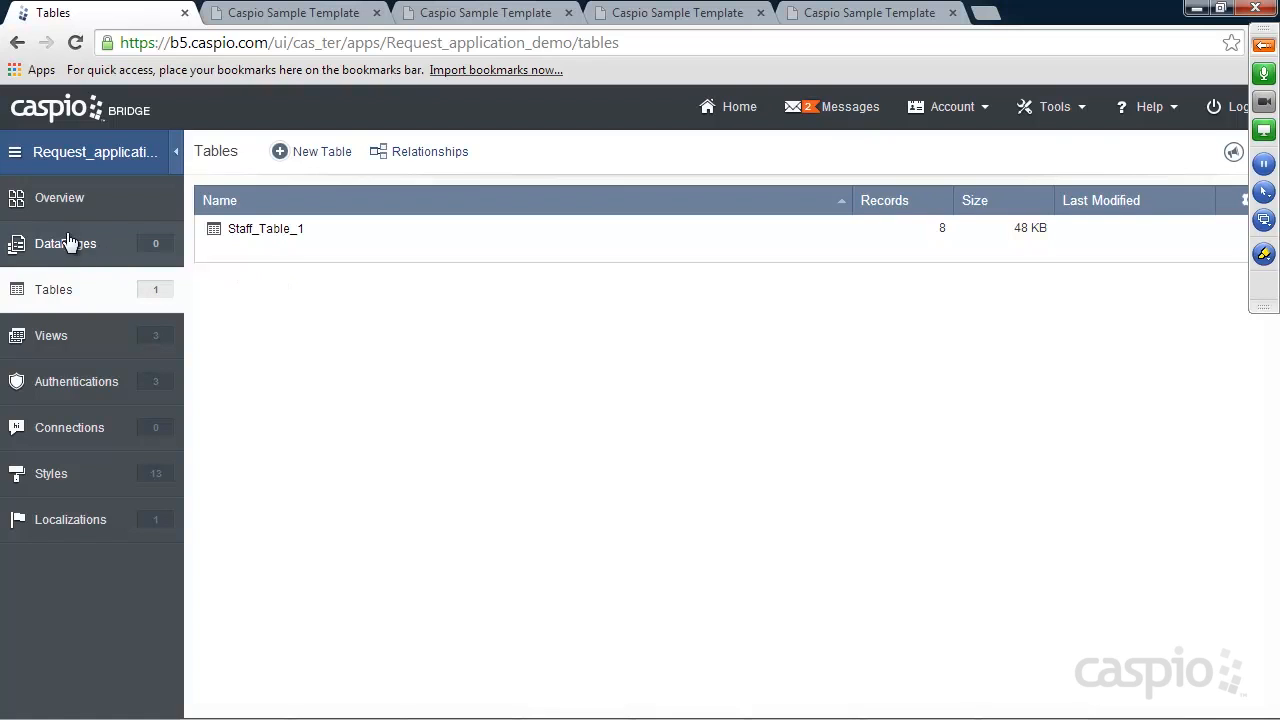
pyautogui.click(1056, 122)
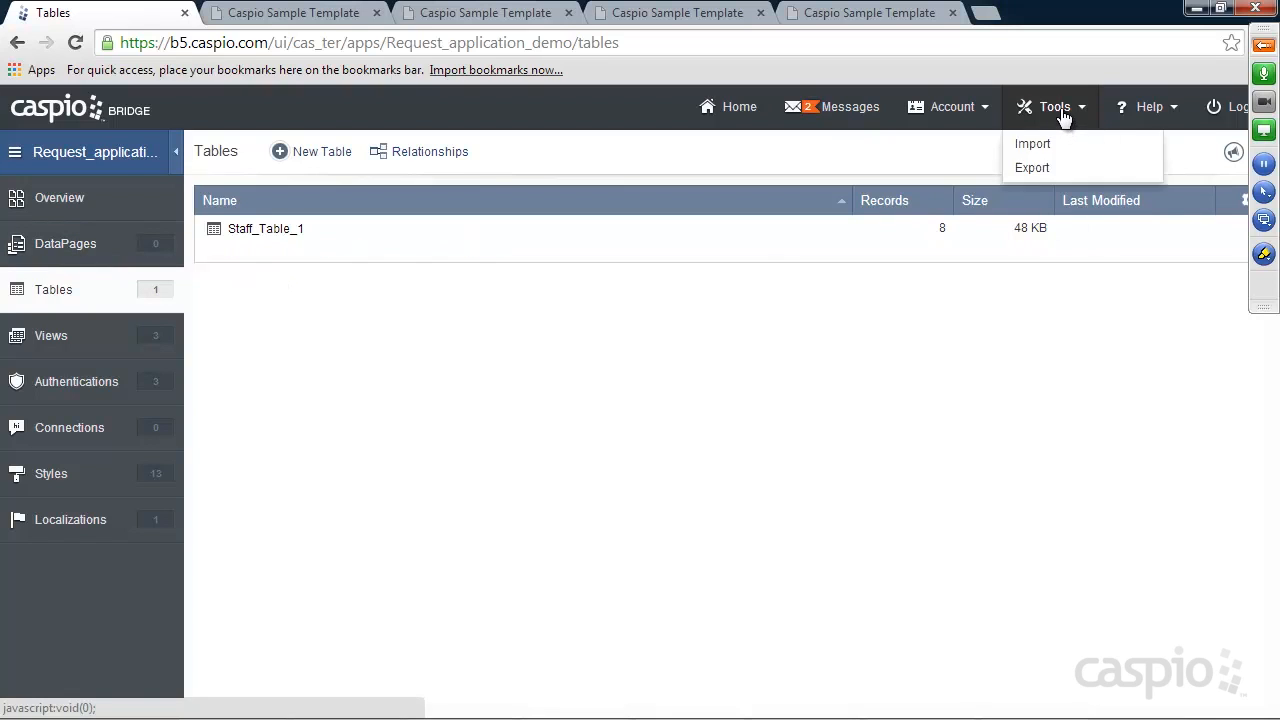
pyautogui.click(1046, 146)
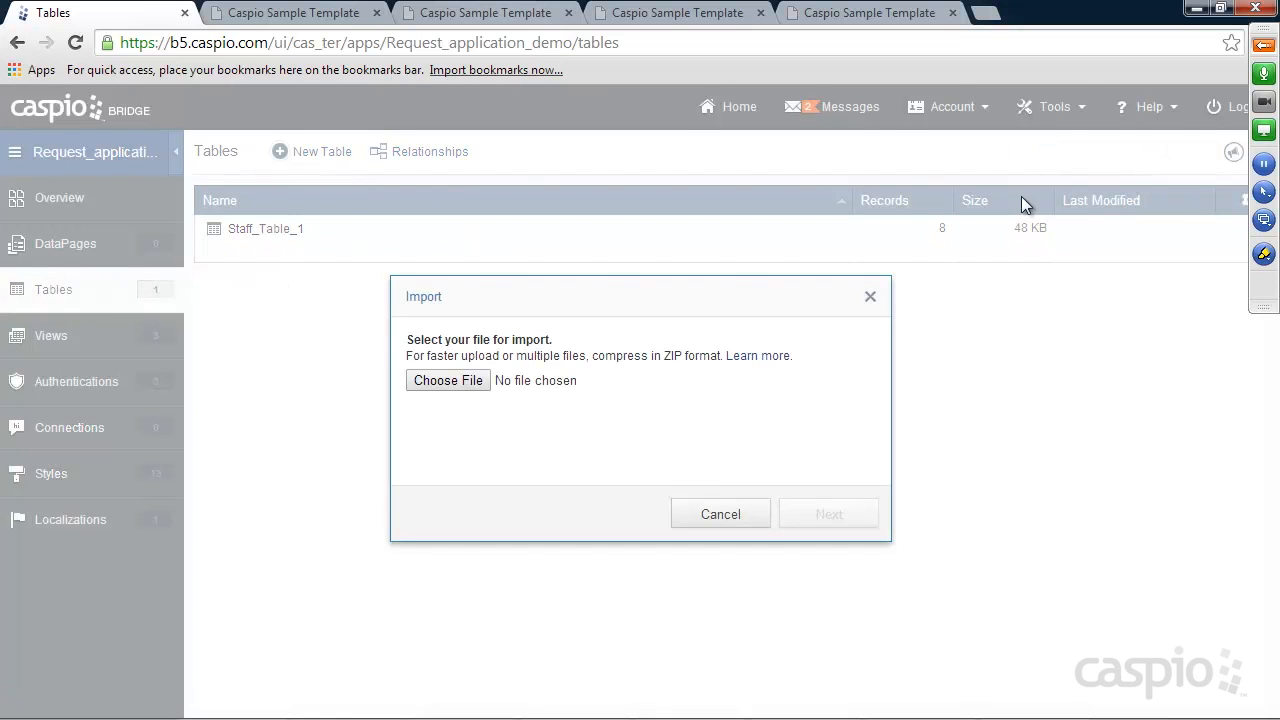
pyautogui.click(443, 382)
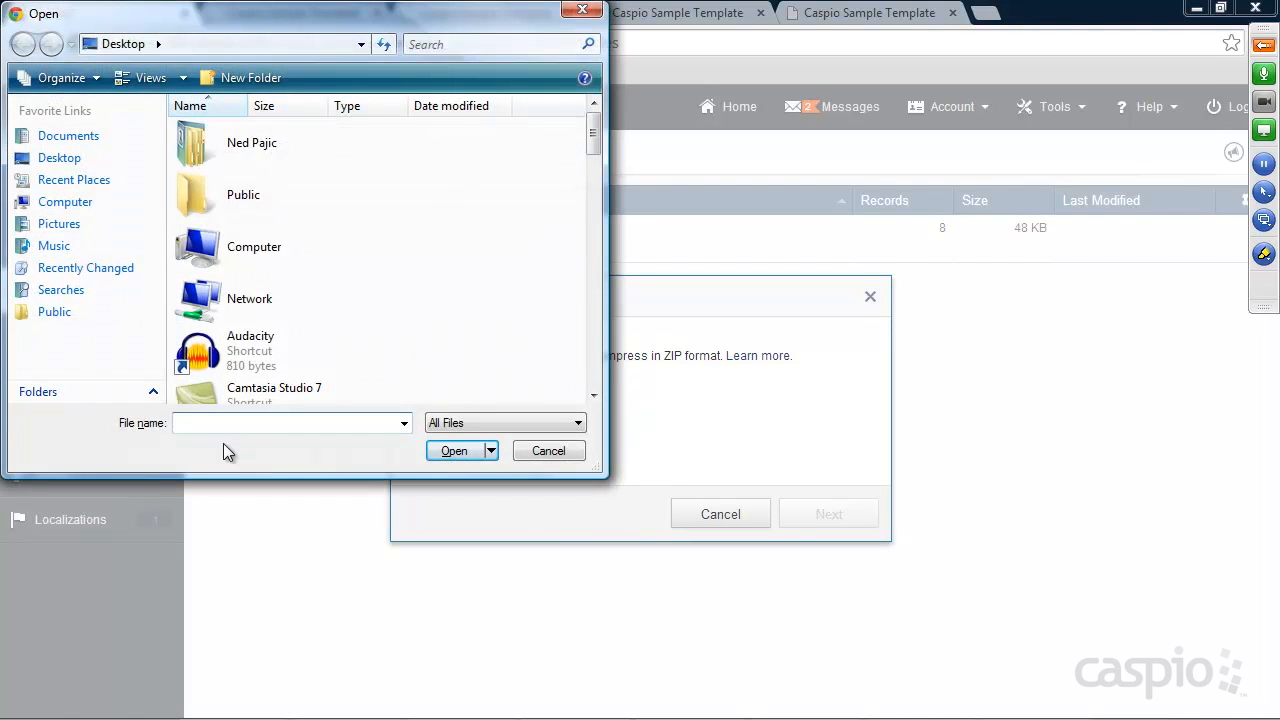
pyautogui.write('tec')
pyautogui.click(335, 441)
pyautogui.click(462, 450)
pyautogui.click(820, 515)
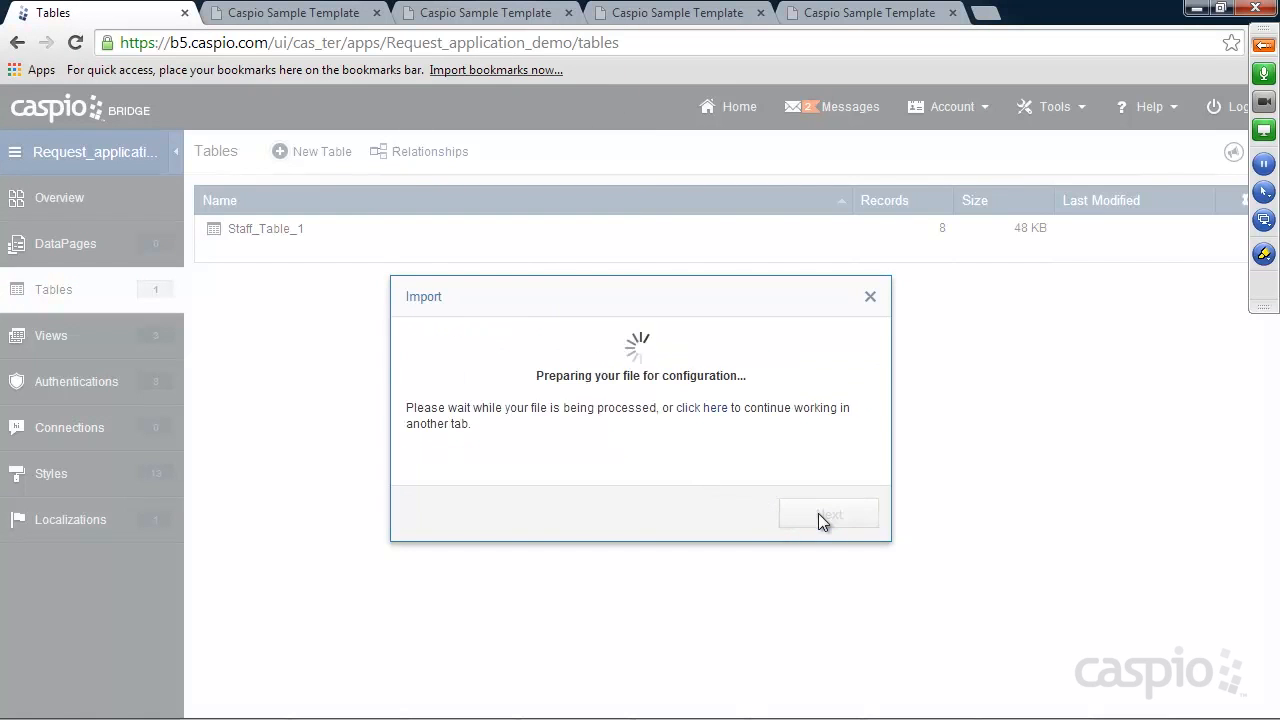
pyautogui.click(822, 515)
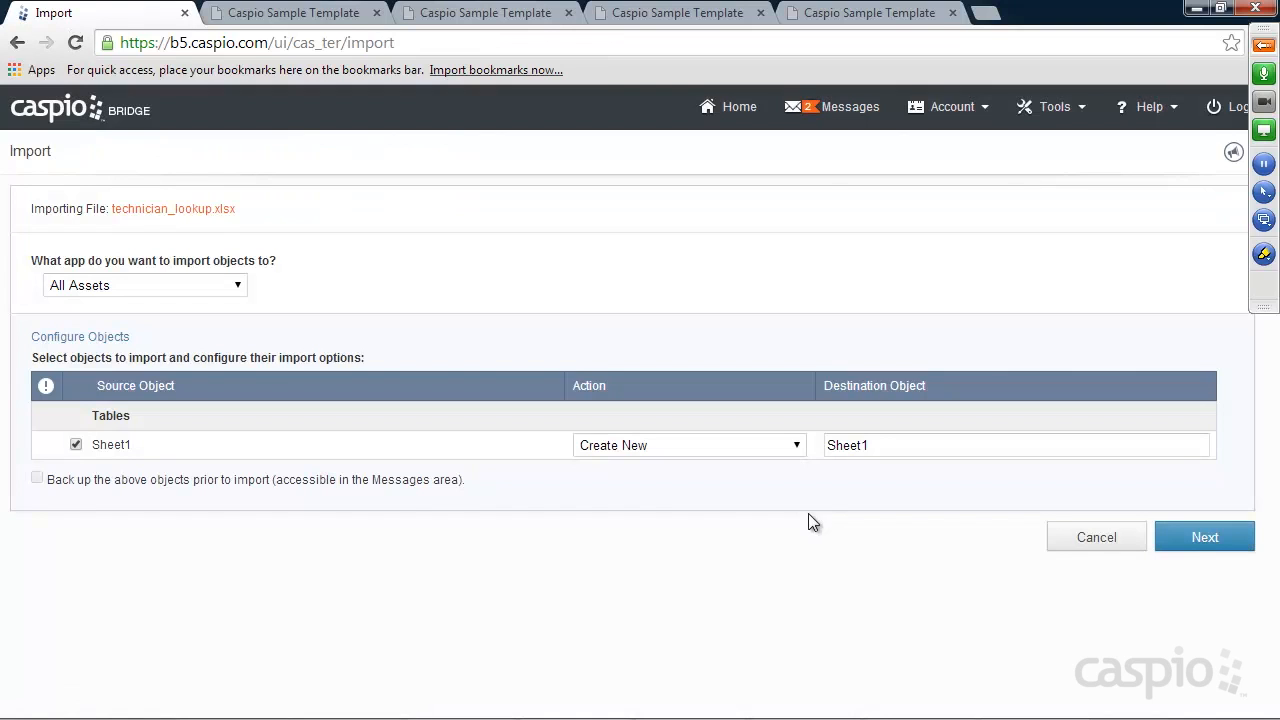
# Import it into Request_application_demo as the tech_lookup table and close the result
pyautogui.click(110, 284)
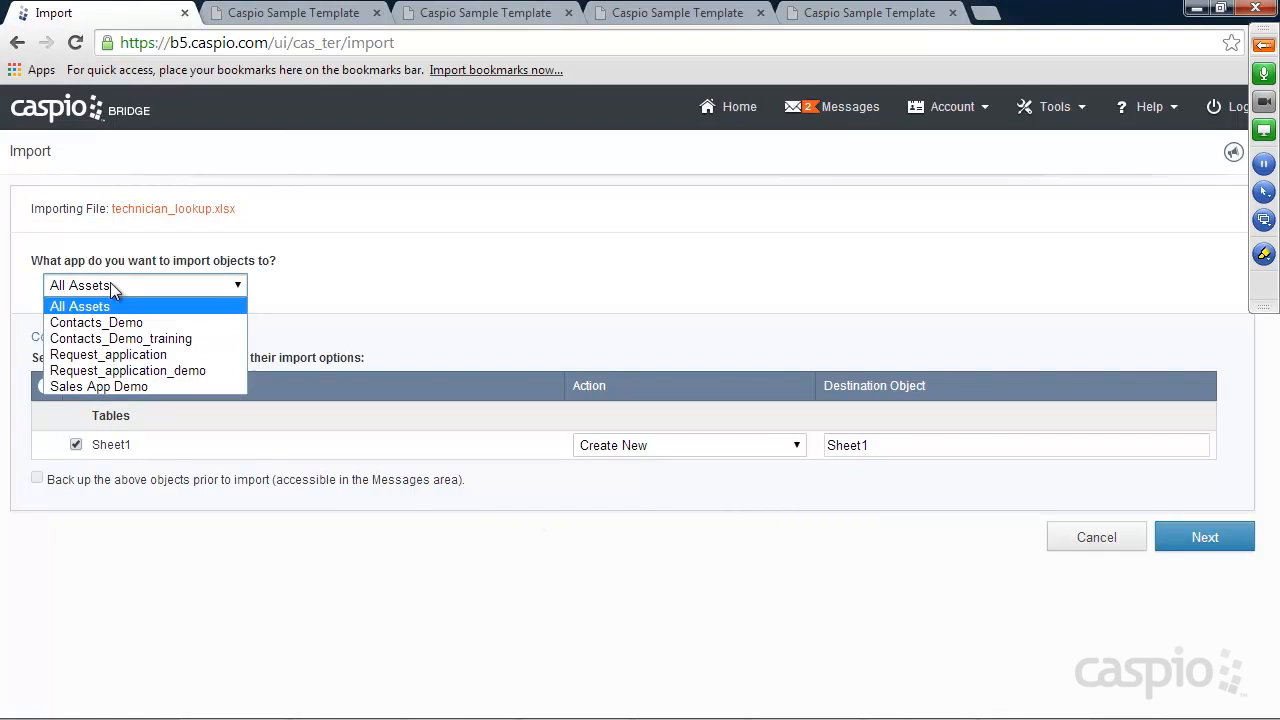
pyautogui.click(135, 372)
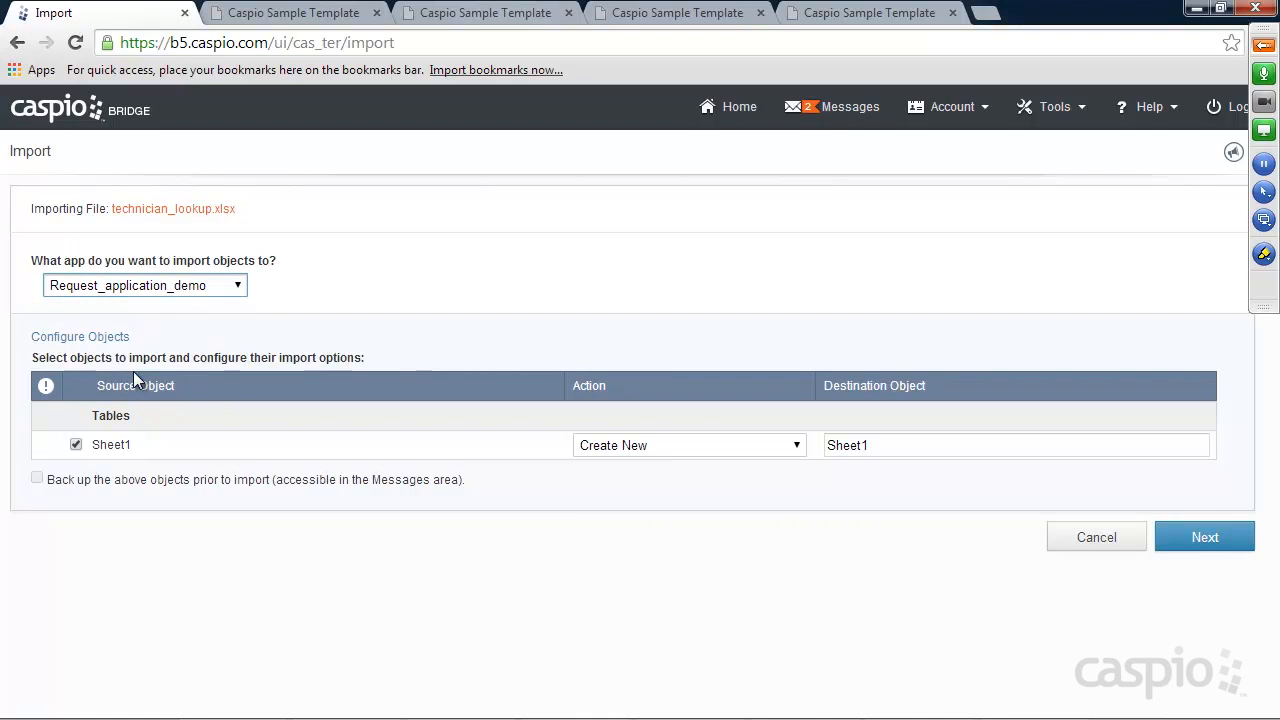
pyautogui.doubleClick(850, 446)
pyautogui.write('tech_lookuu')
pyautogui.press('BackSpace')
pyautogui.write('[p')
pyautogui.press('BackSpace')
pyautogui.press('BackSpace')
pyautogui.write('p')
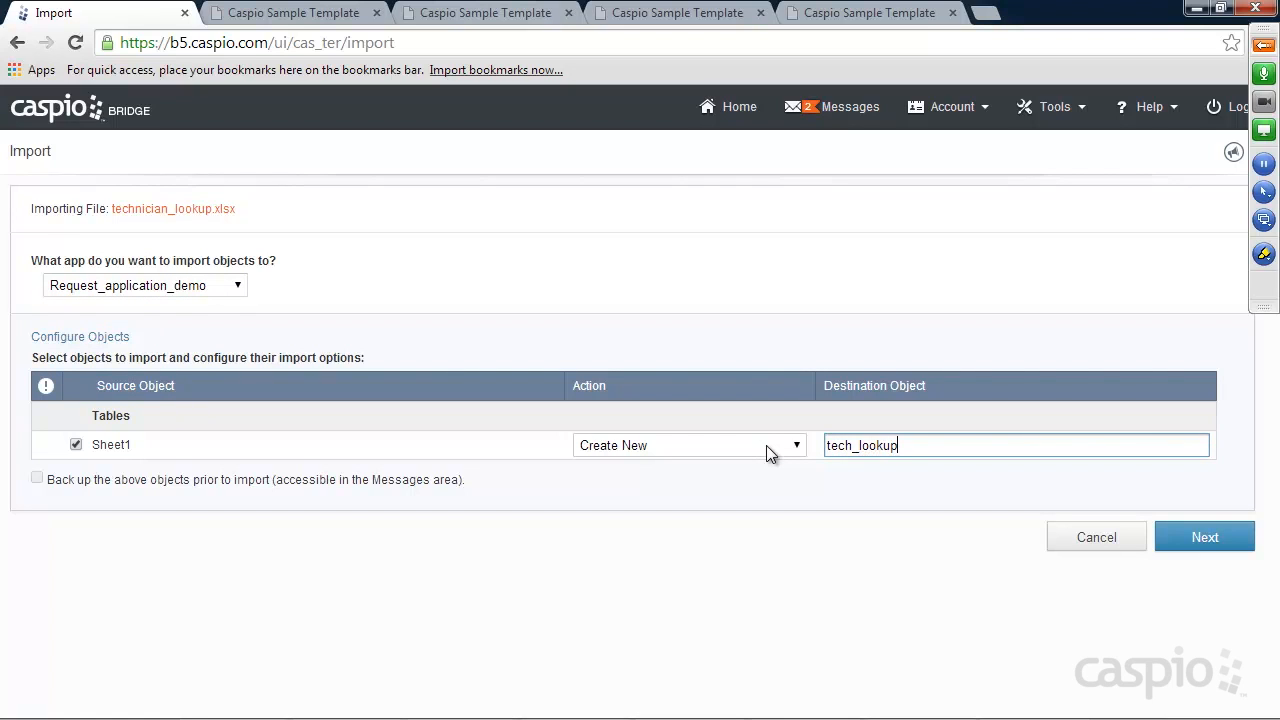
pyautogui.click(1210, 540)
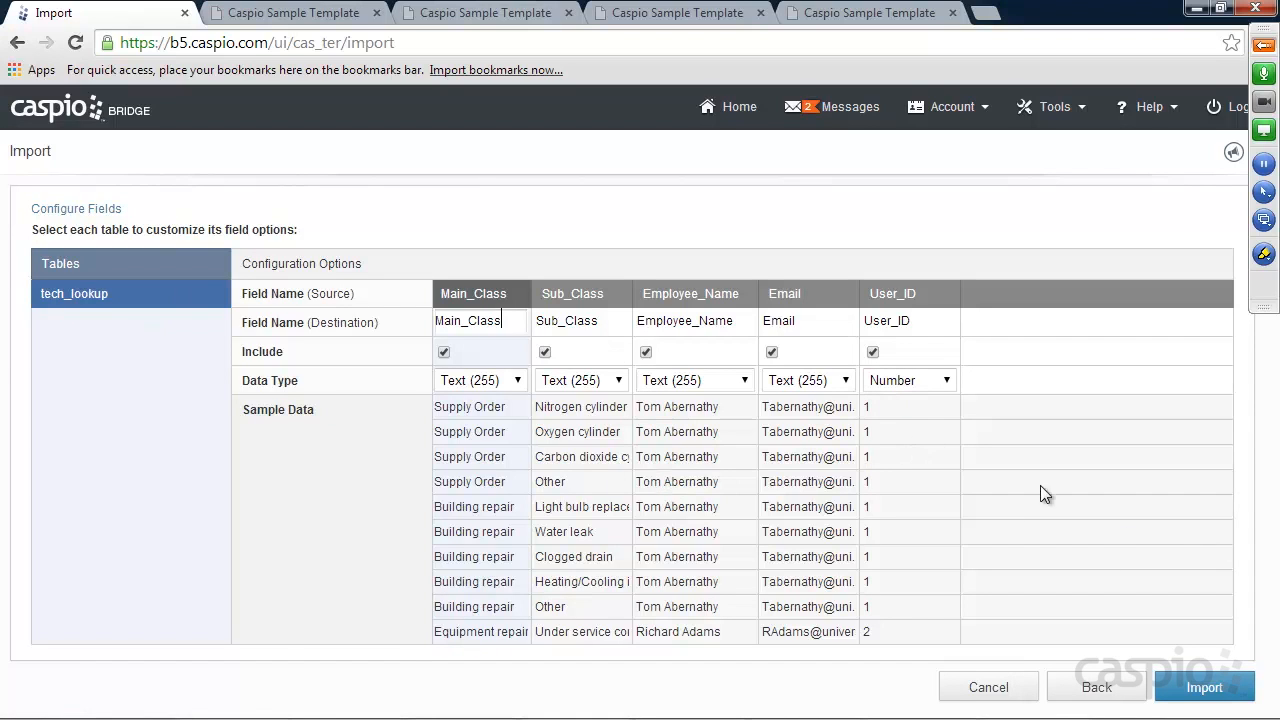
pyautogui.click(1200, 688)
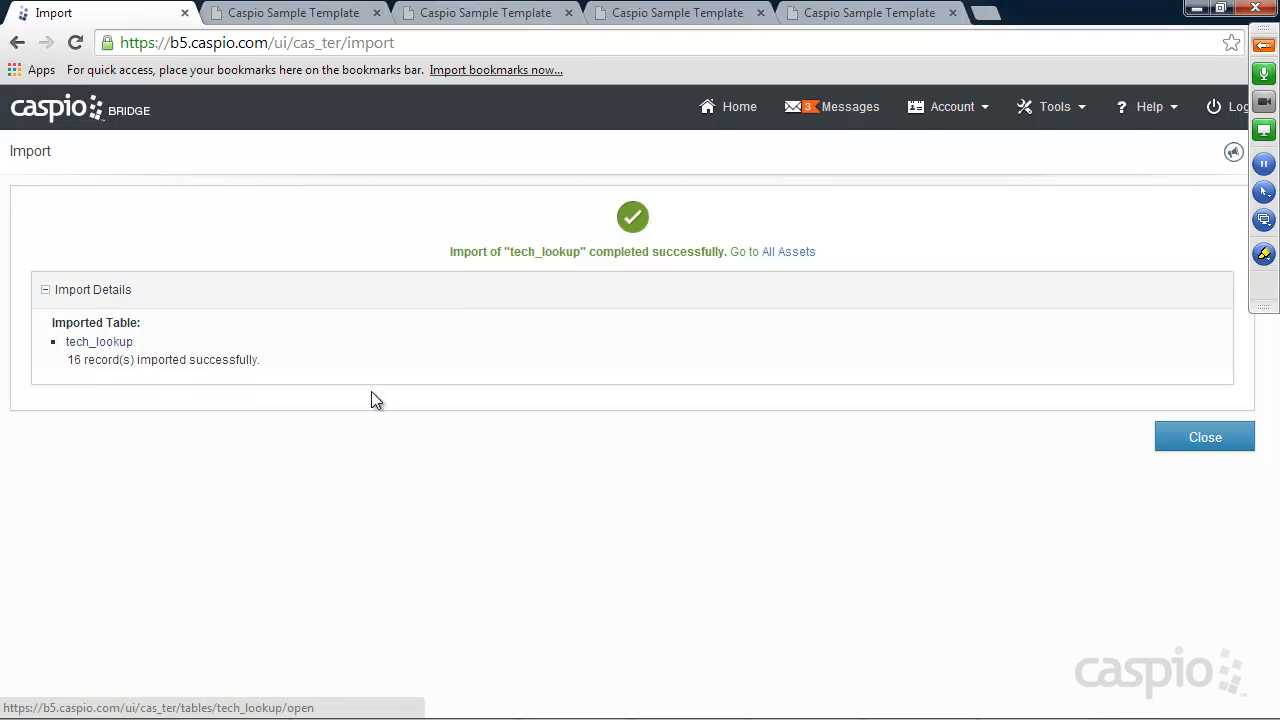
pyautogui.click(1205, 438)
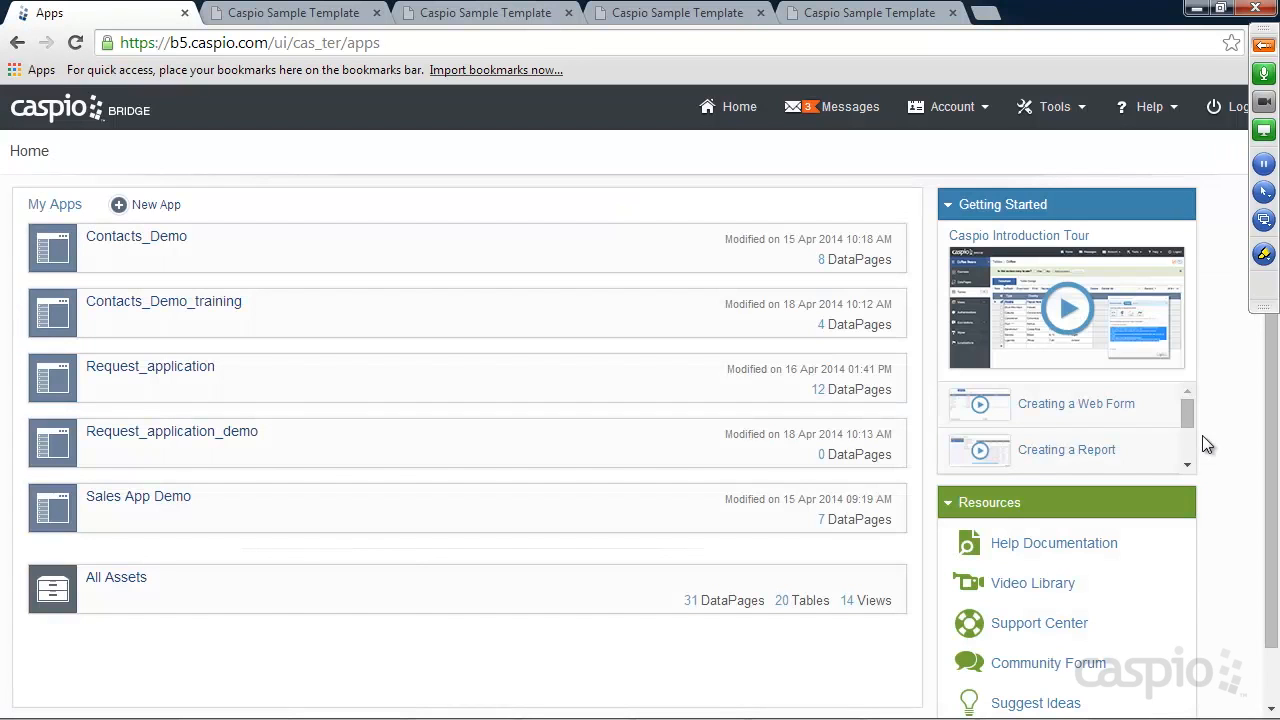
# In Request_application_demo, open the tech_lookup datasheet to check its 16 records, then return to Tables
pyautogui.click(100, 455)
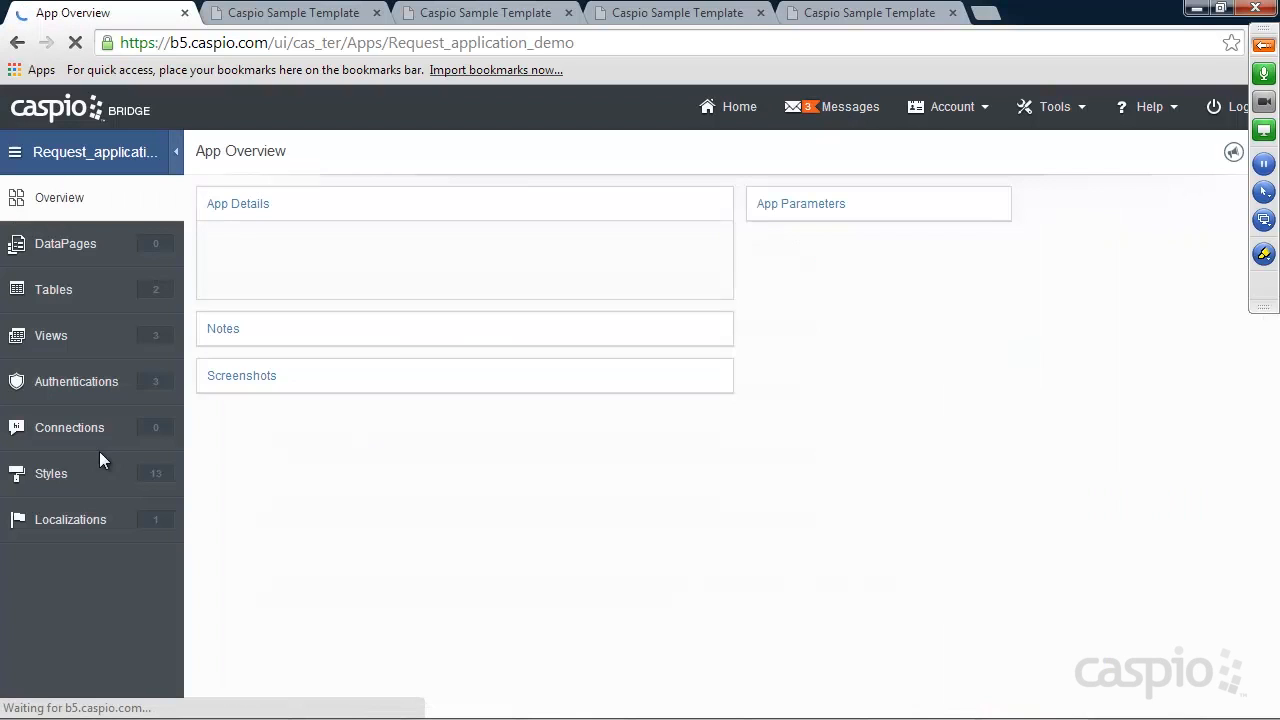
pyautogui.click(62, 289)
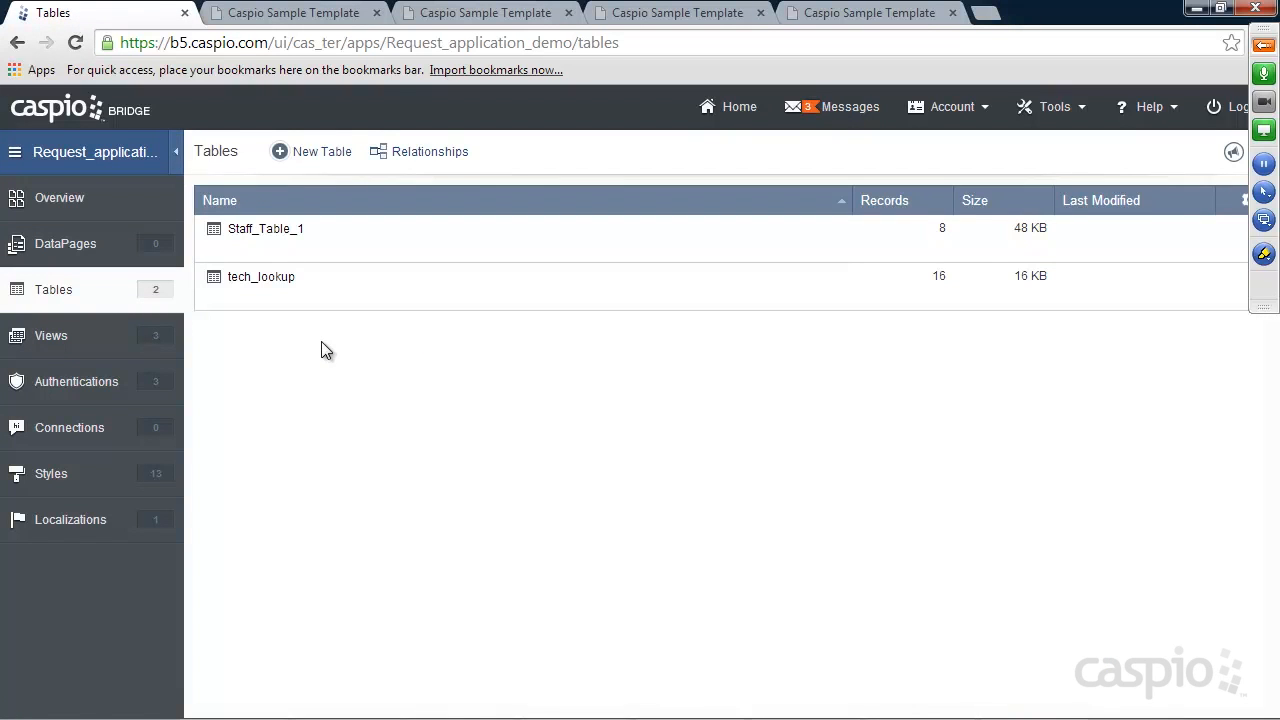
pyautogui.moveTo(251, 288)
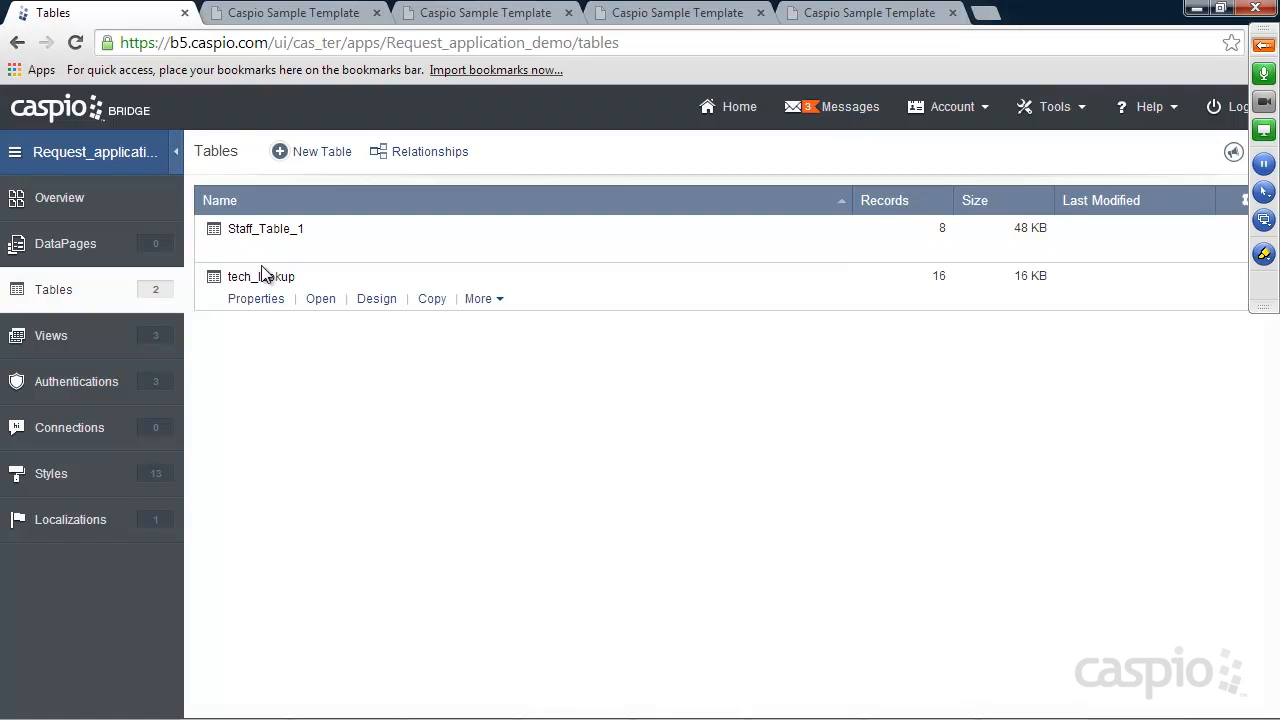
pyautogui.click(322, 298)
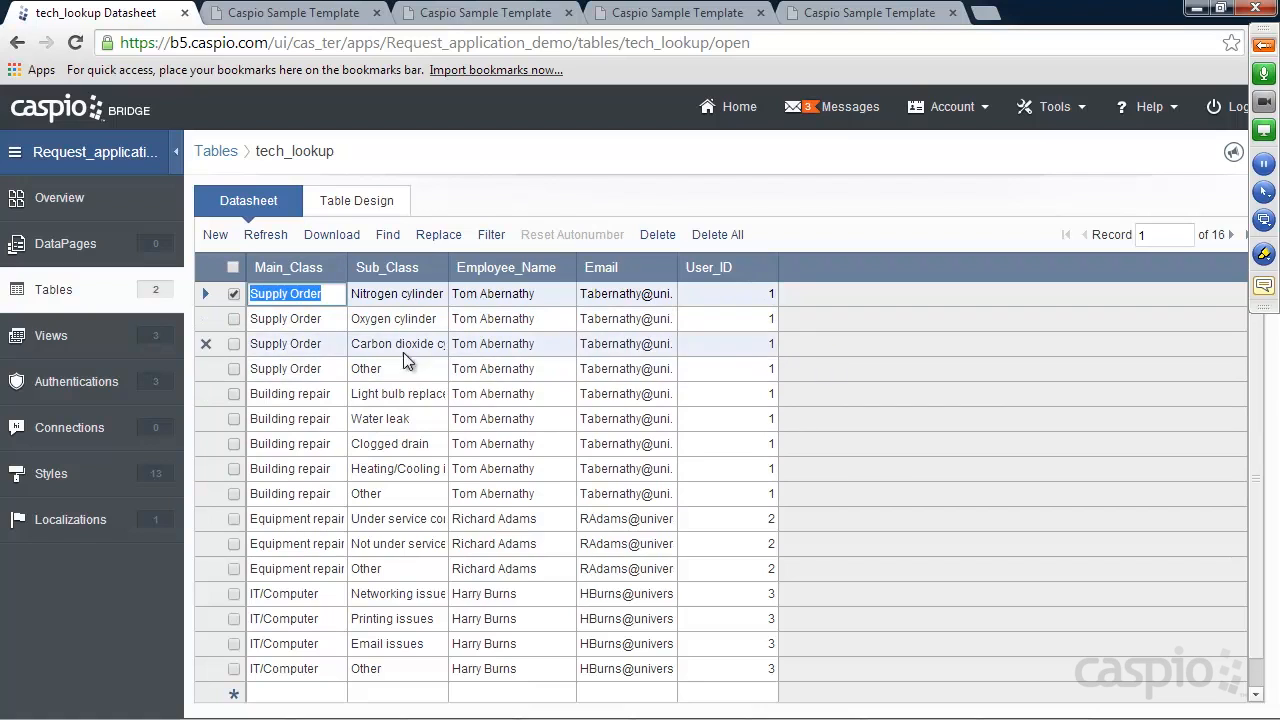
pyautogui.click(48, 290)
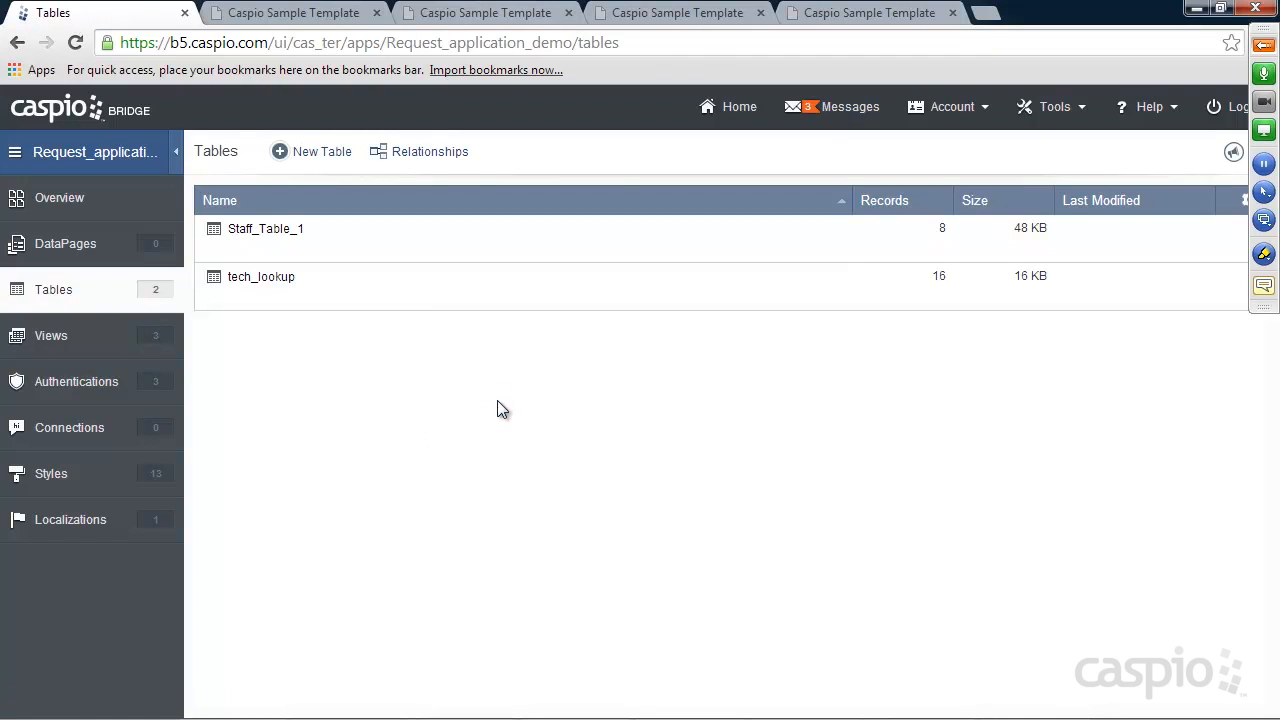
# Create a new table named Status_ with a single Status field
pyautogui.click(321, 152)
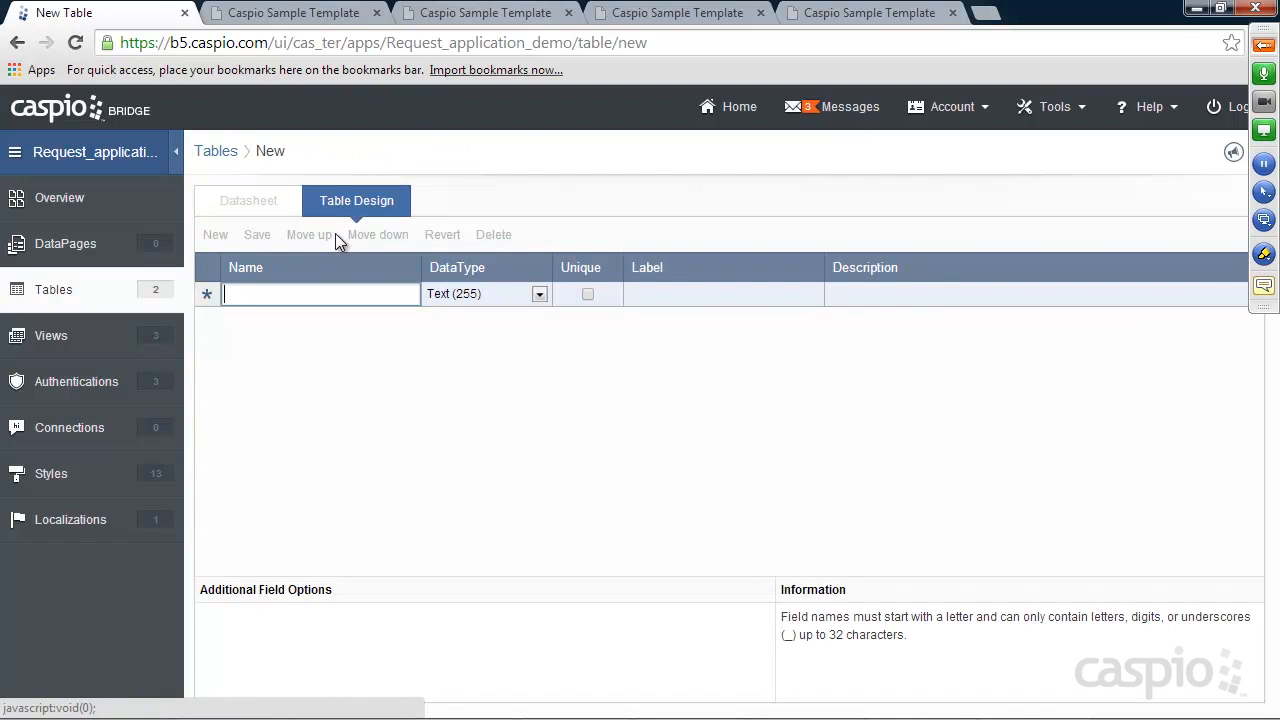
pyautogui.write('Status')
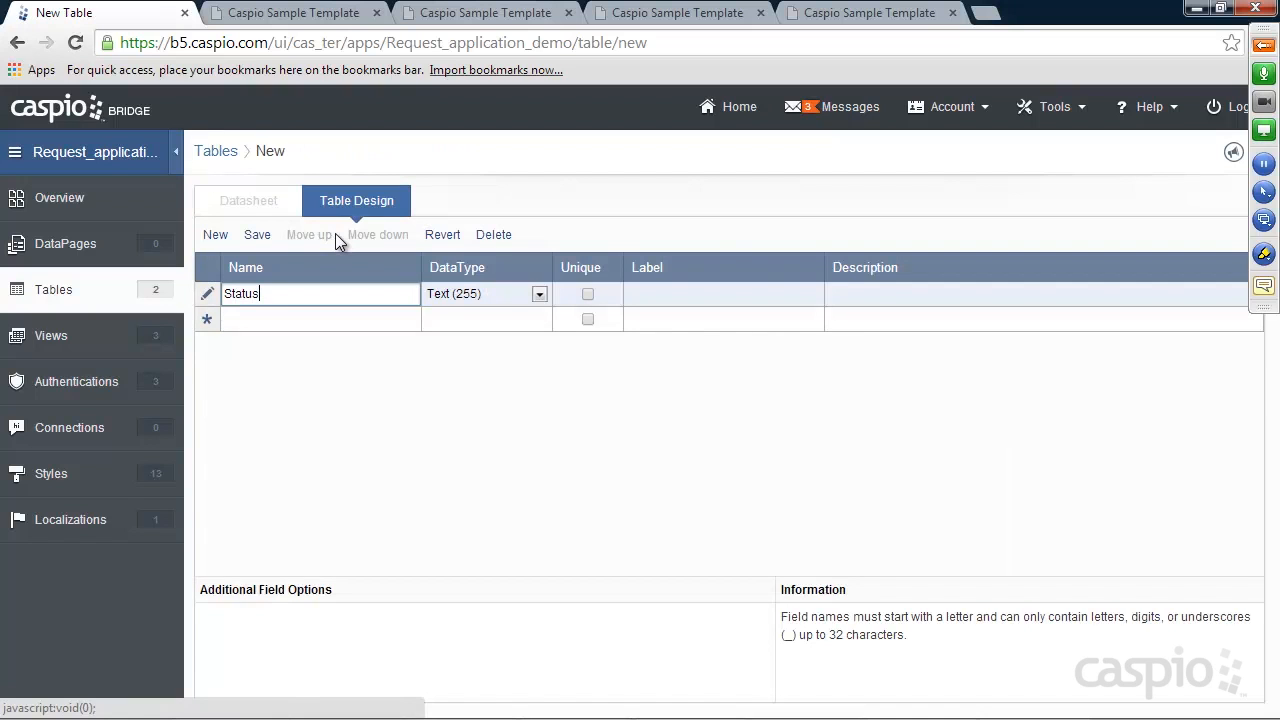
pyautogui.click(257, 235)
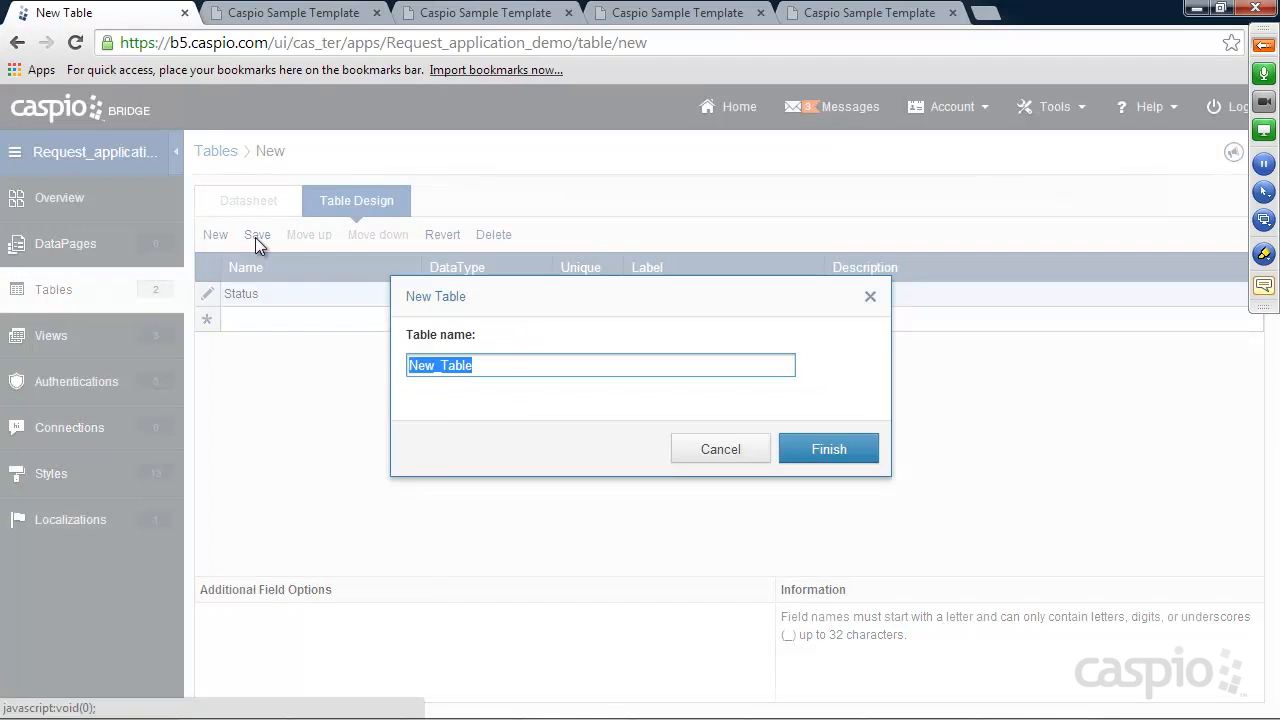
pyautogui.write('Status_')
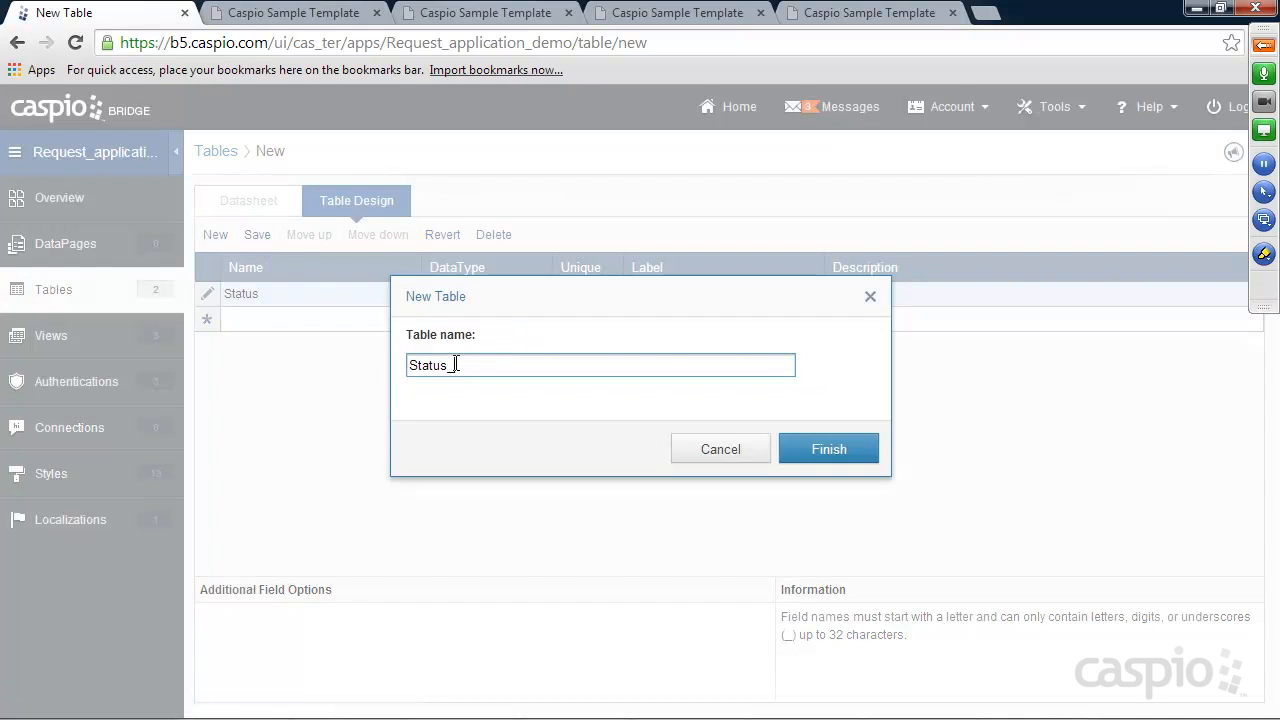
pyautogui.click(822, 449)
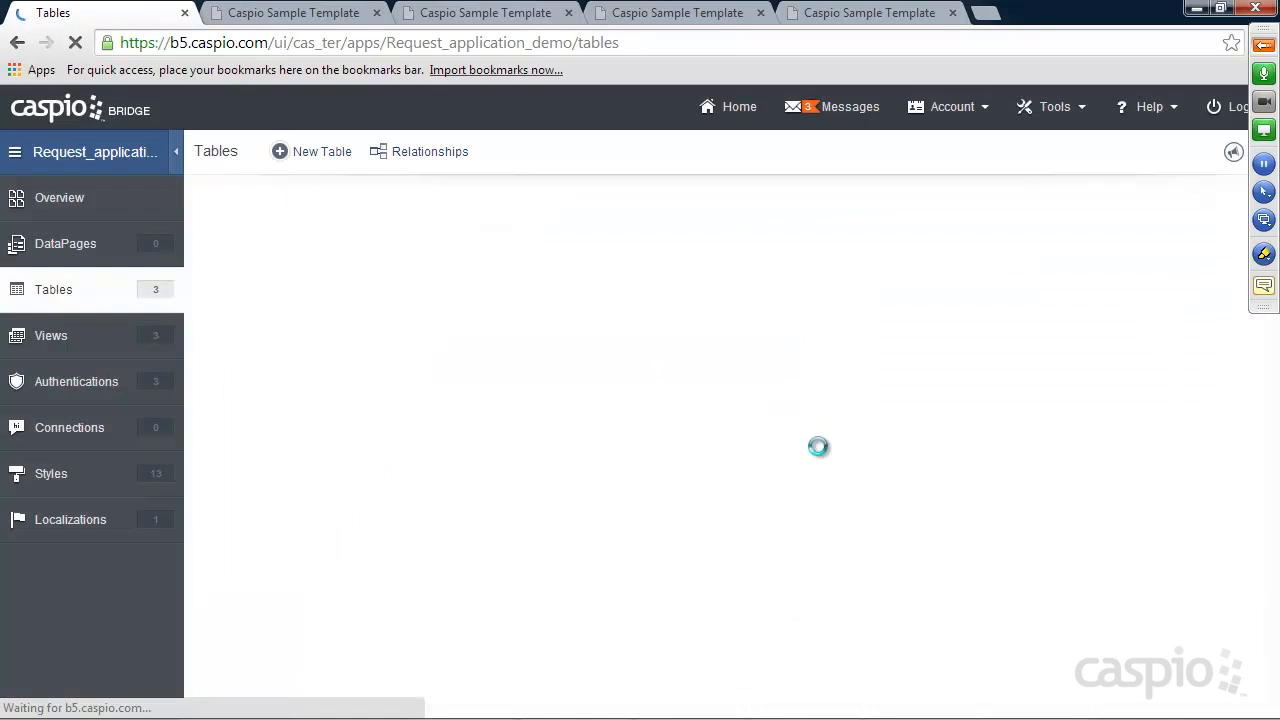
# Enter the records New, In Progress and Complete in Status_, then return to the tables list
pyautogui.click(321, 299)
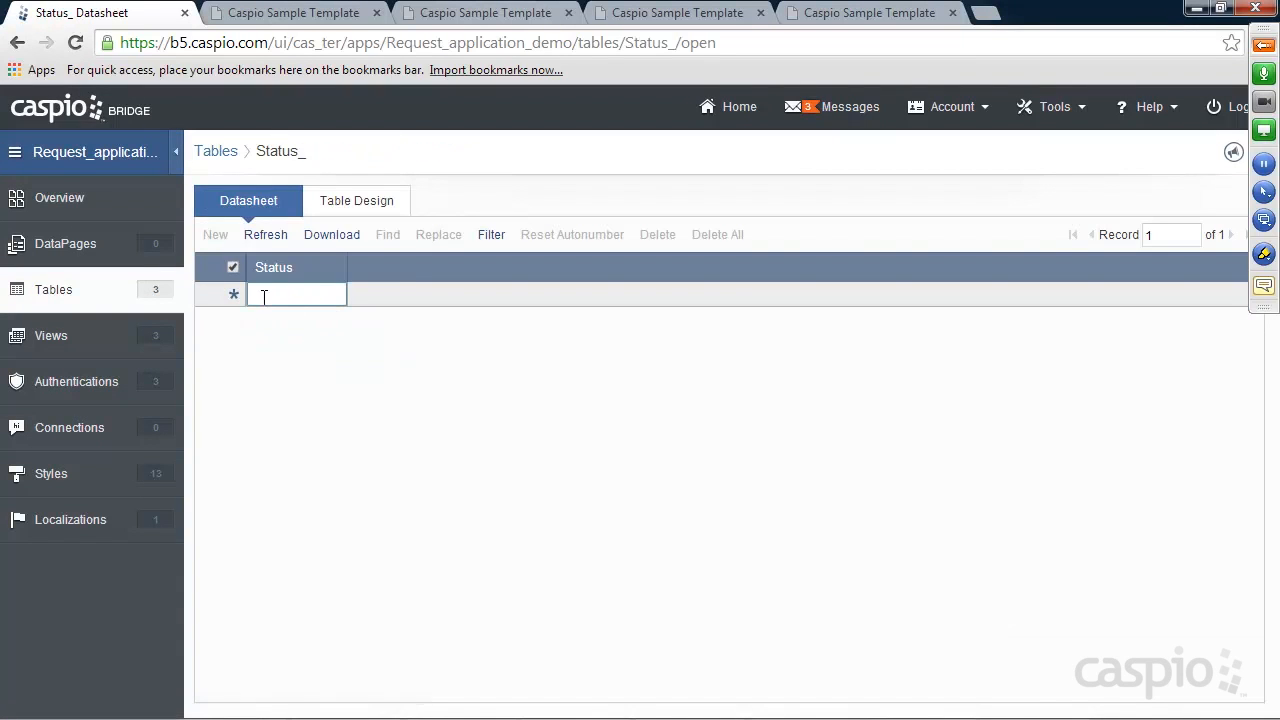
pyautogui.write('New')
pyautogui.press('Return')
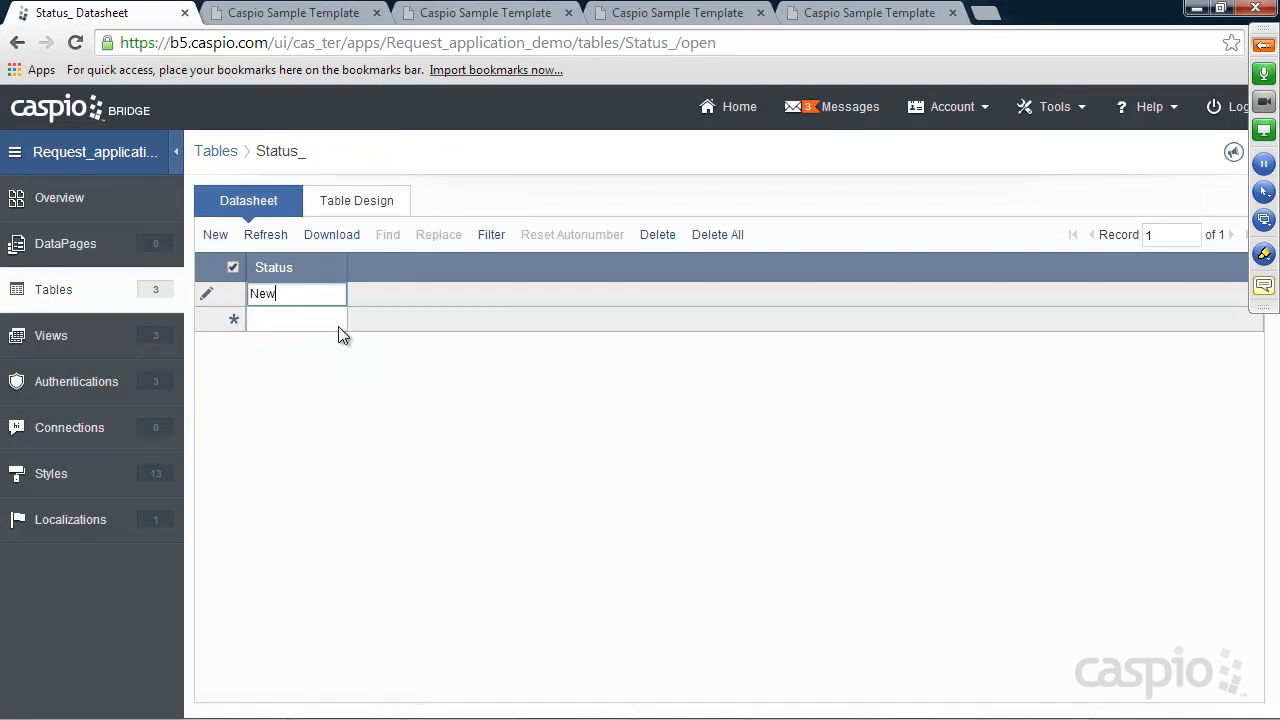
pyautogui.write('In Progress')
pyautogui.press('Return')
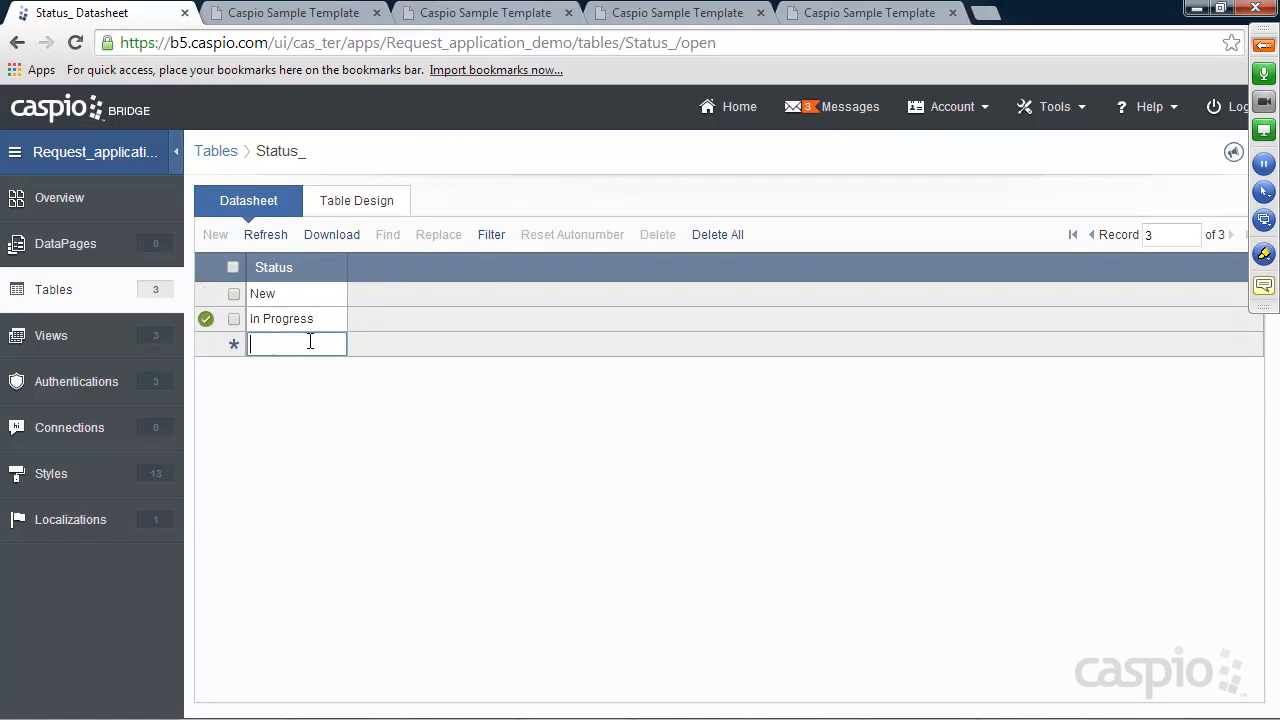
pyautogui.write('Complete')
pyautogui.click(53, 292)
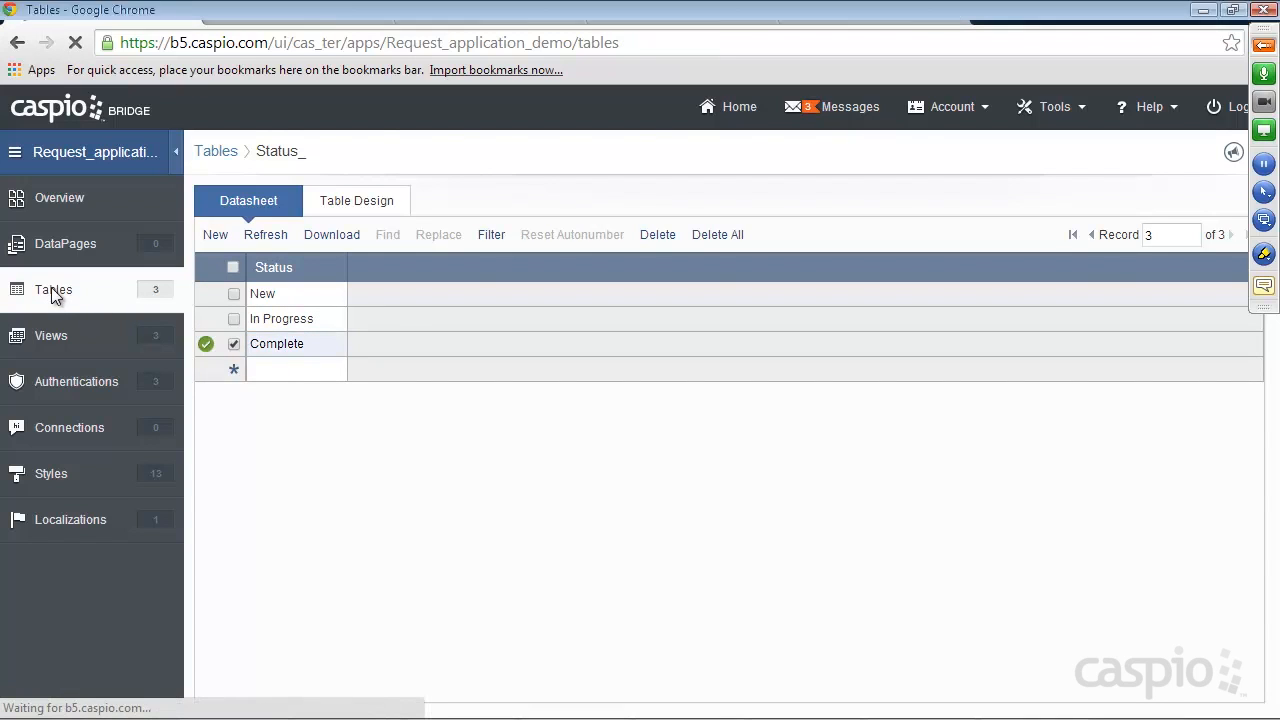
pyautogui.moveTo(219, 291)
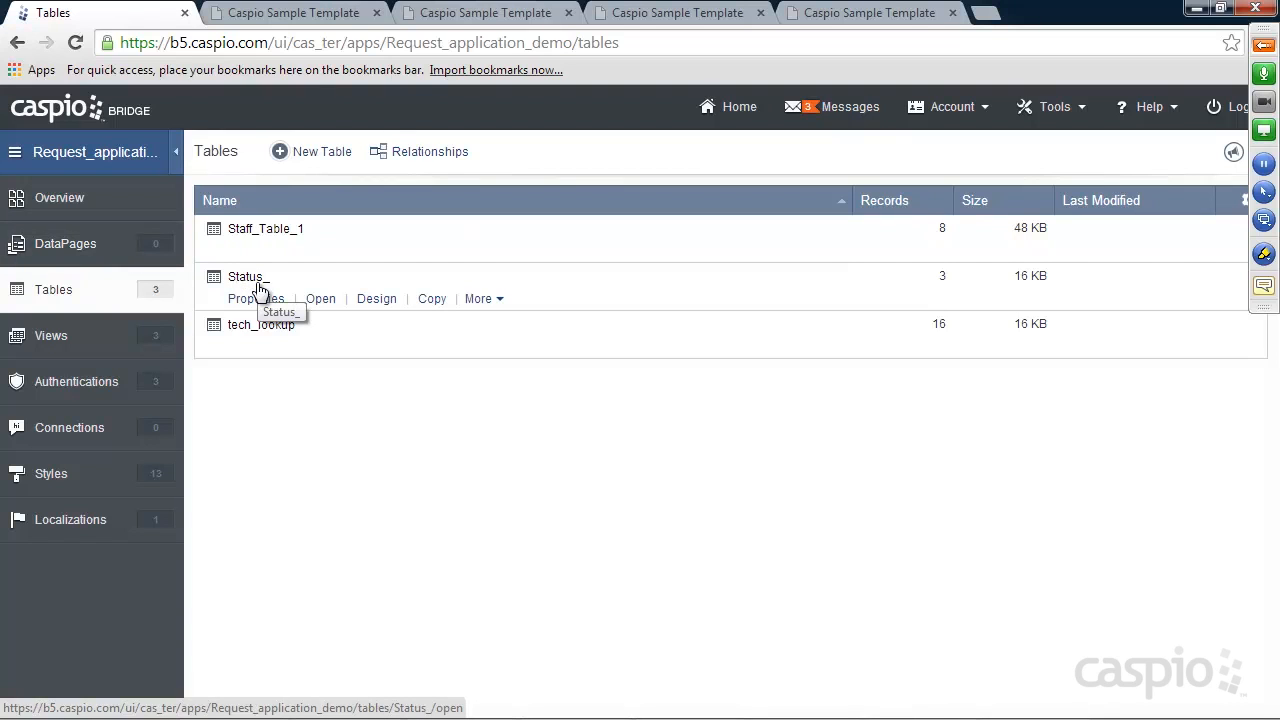
# Create a new table named Emergency_lookup with a single Emergency_lookup field
pyautogui.click(322, 155)
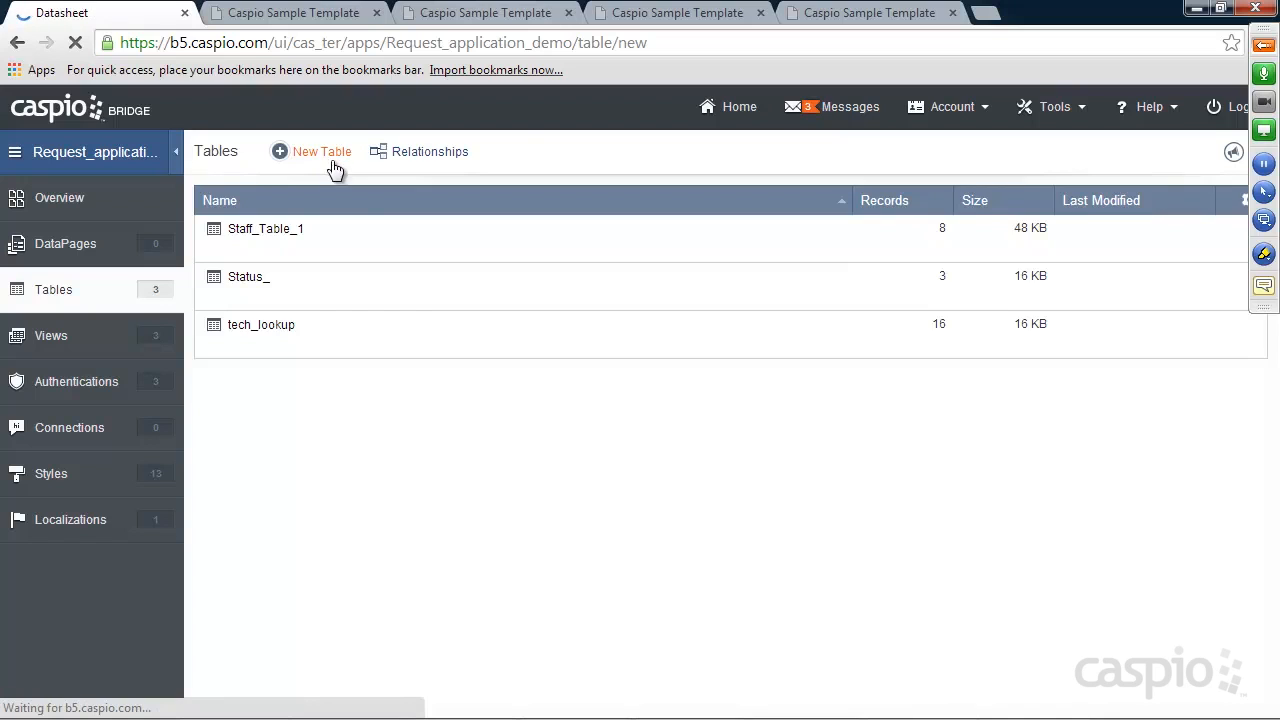
pyautogui.write('Em')
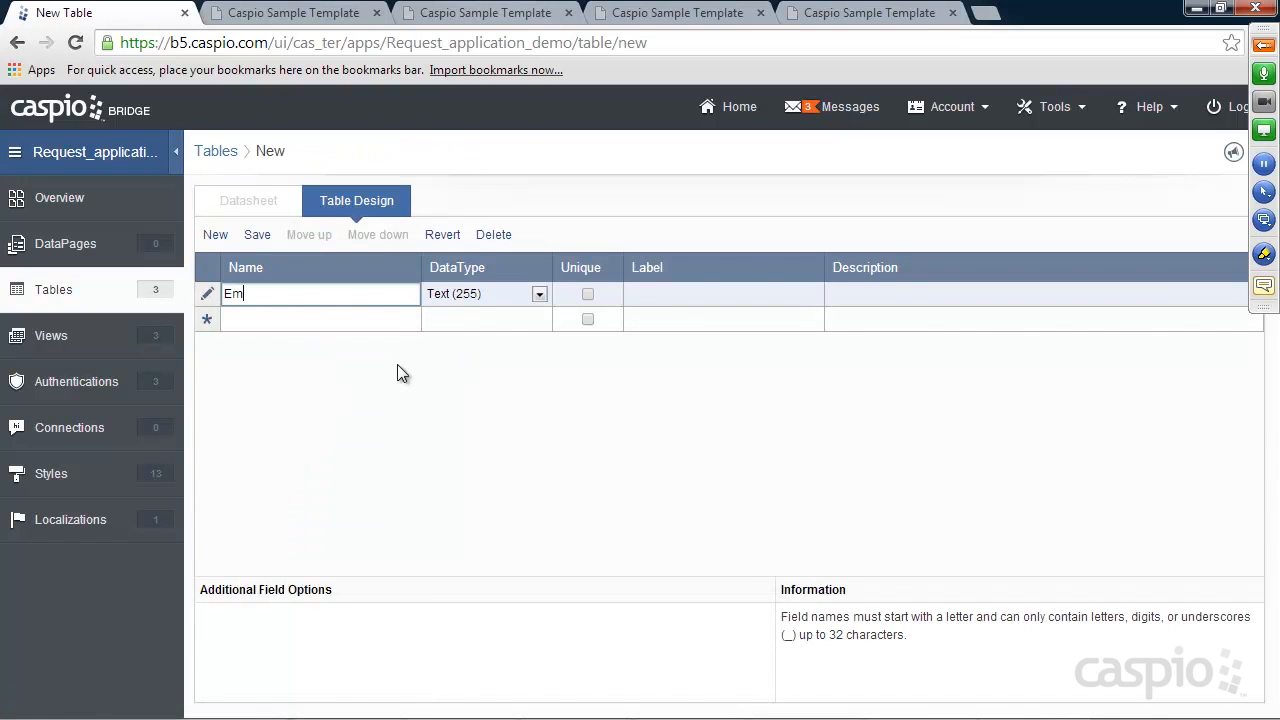
pyautogui.write('ergency_lookup')
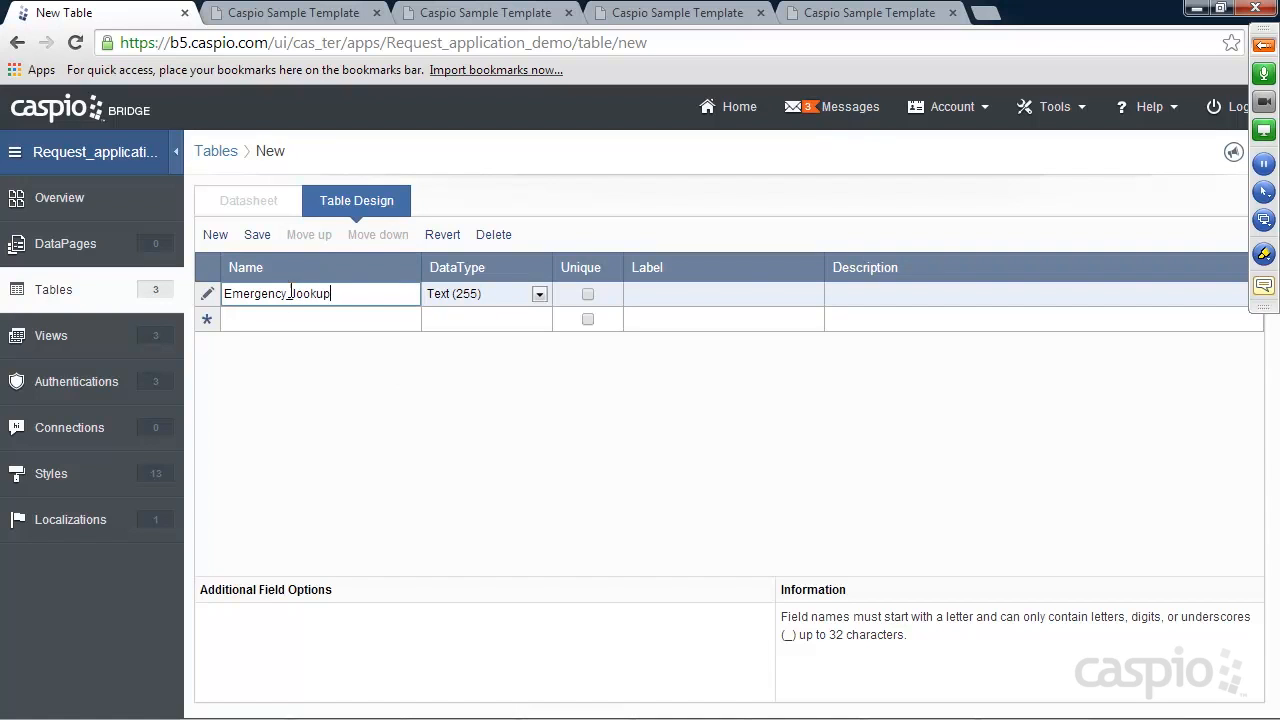
pyautogui.click(258, 237)
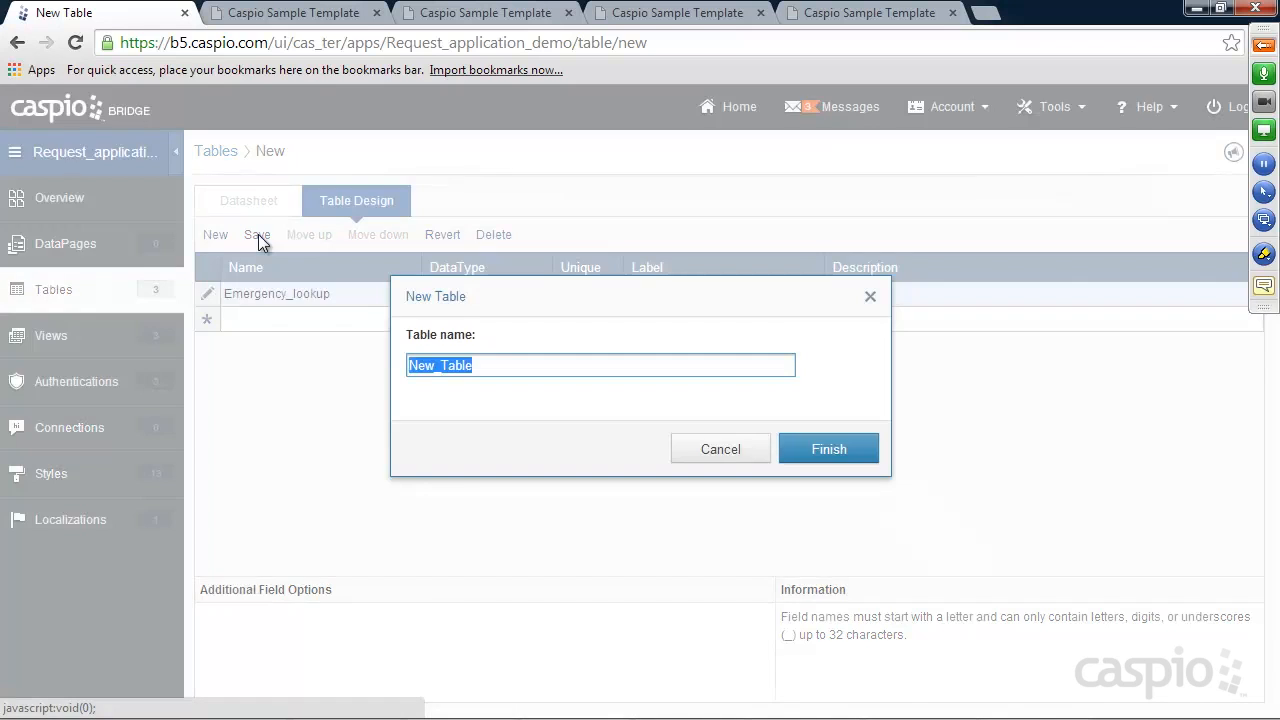
pyautogui.write('Emergency_lookup')
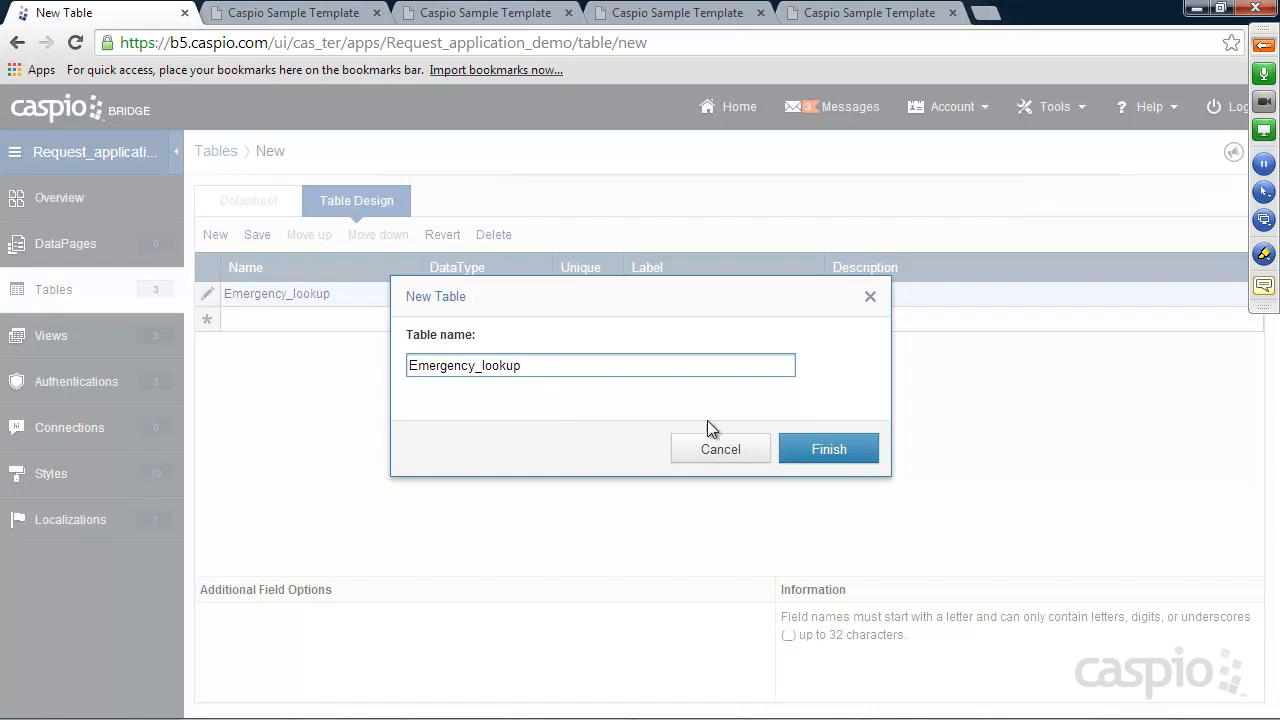
pyautogui.click(834, 449)
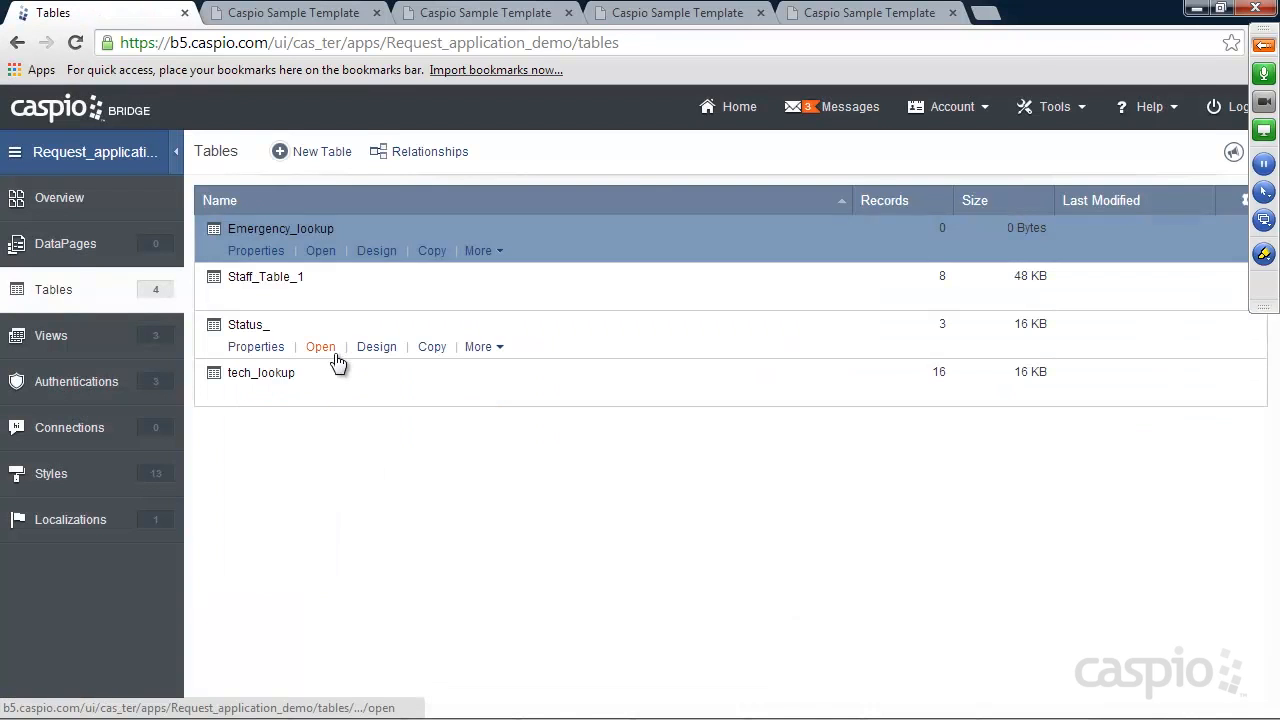
# Enter the records Yes and No into the Emergency_lookup table
pyautogui.click(320, 252)
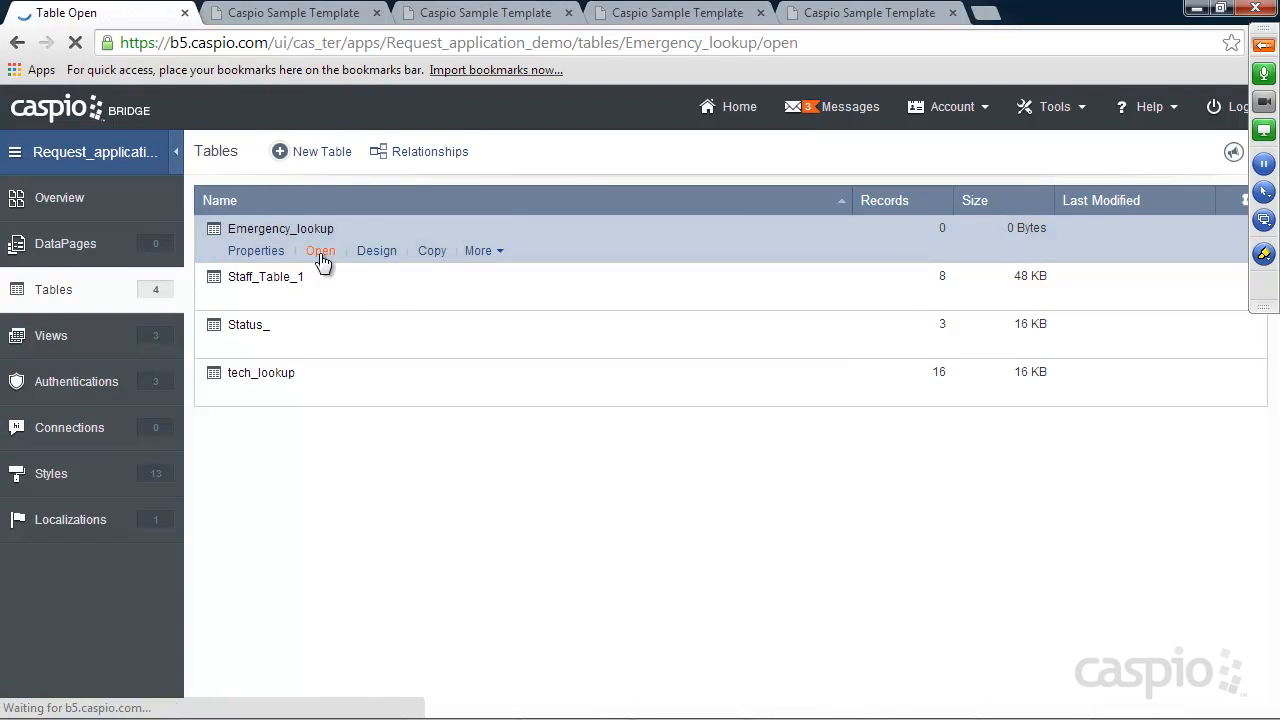
pyautogui.write('Yes')
pyautogui.click(316, 315)
pyautogui.write('No')
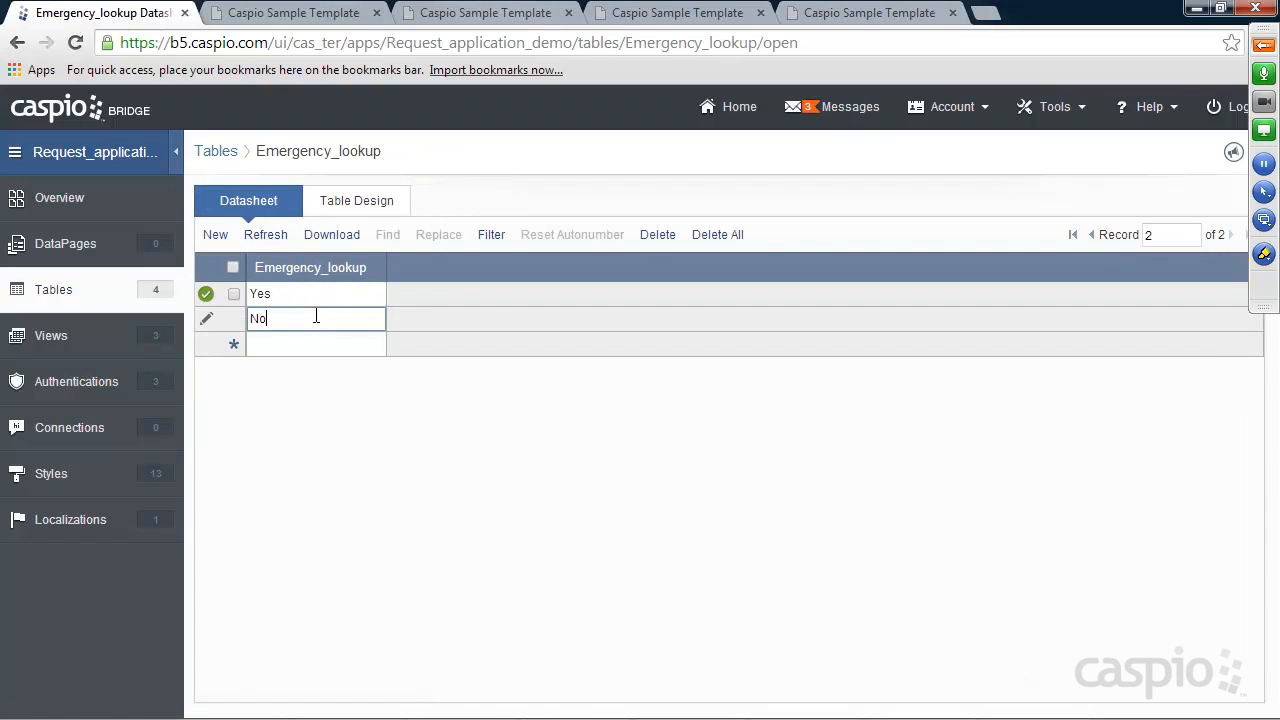
pyautogui.click(58, 289)
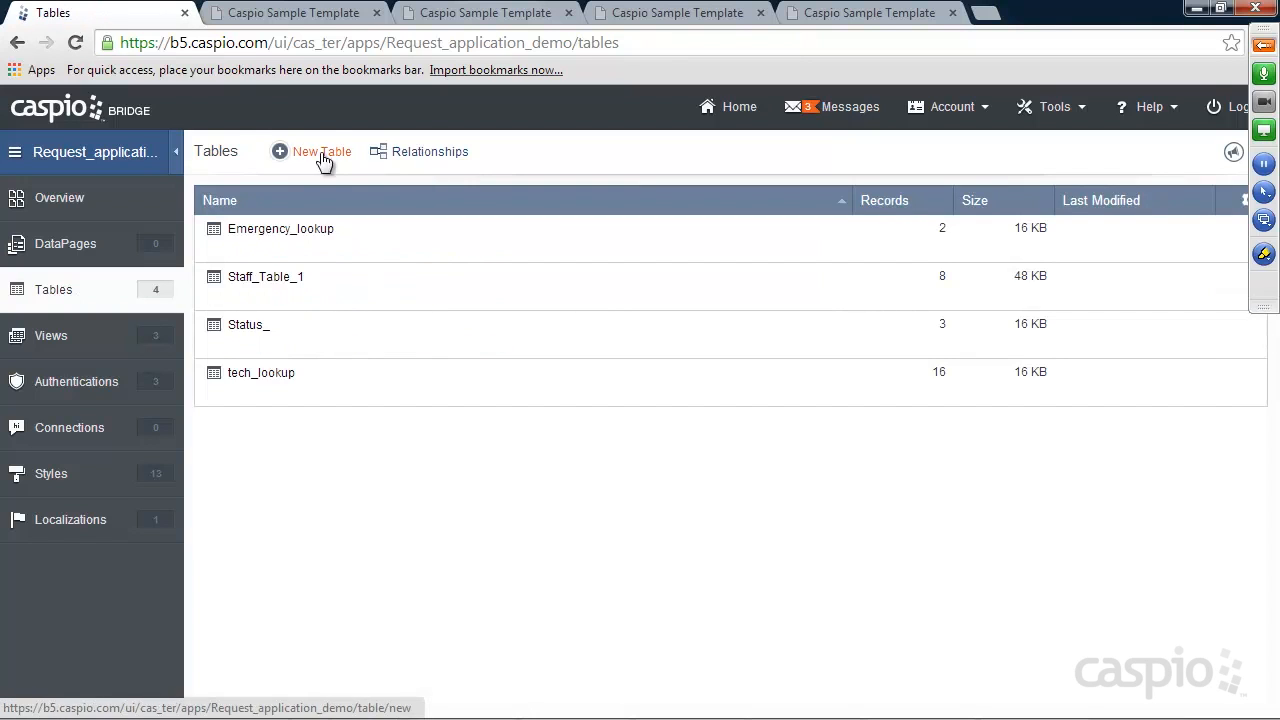
pyautogui.click(294, 16)
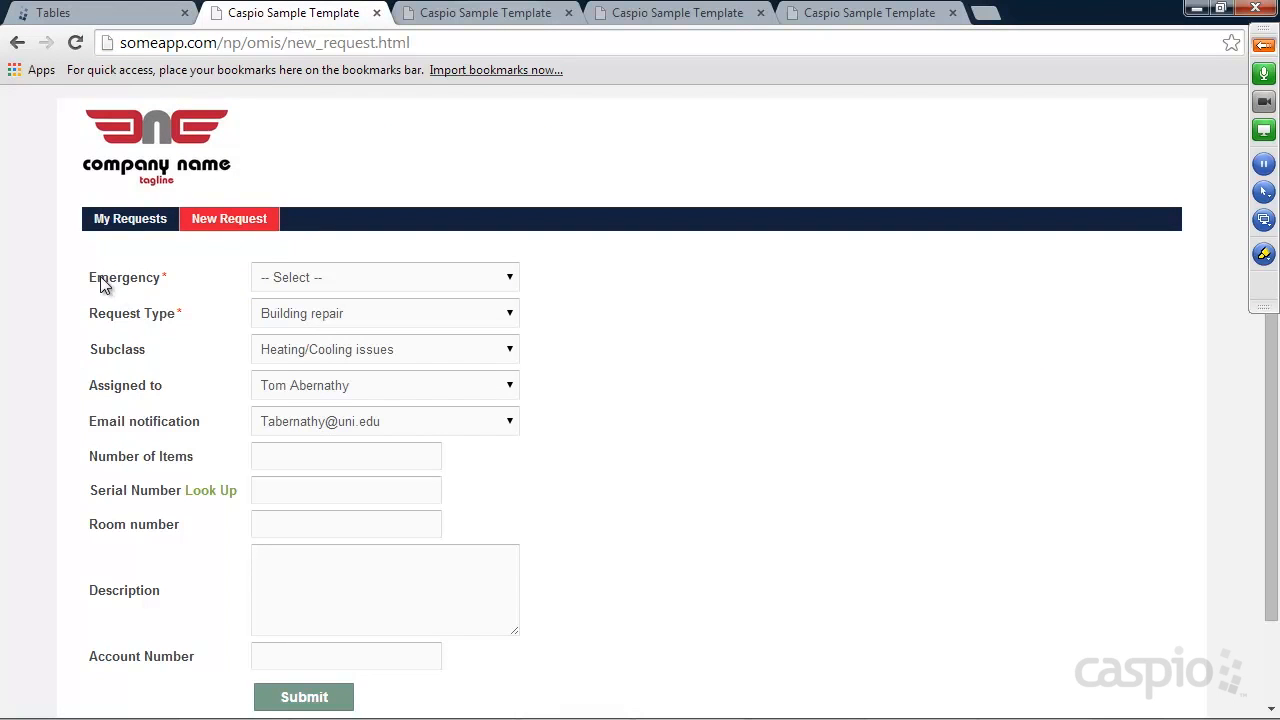
pyautogui.click(327, 277)
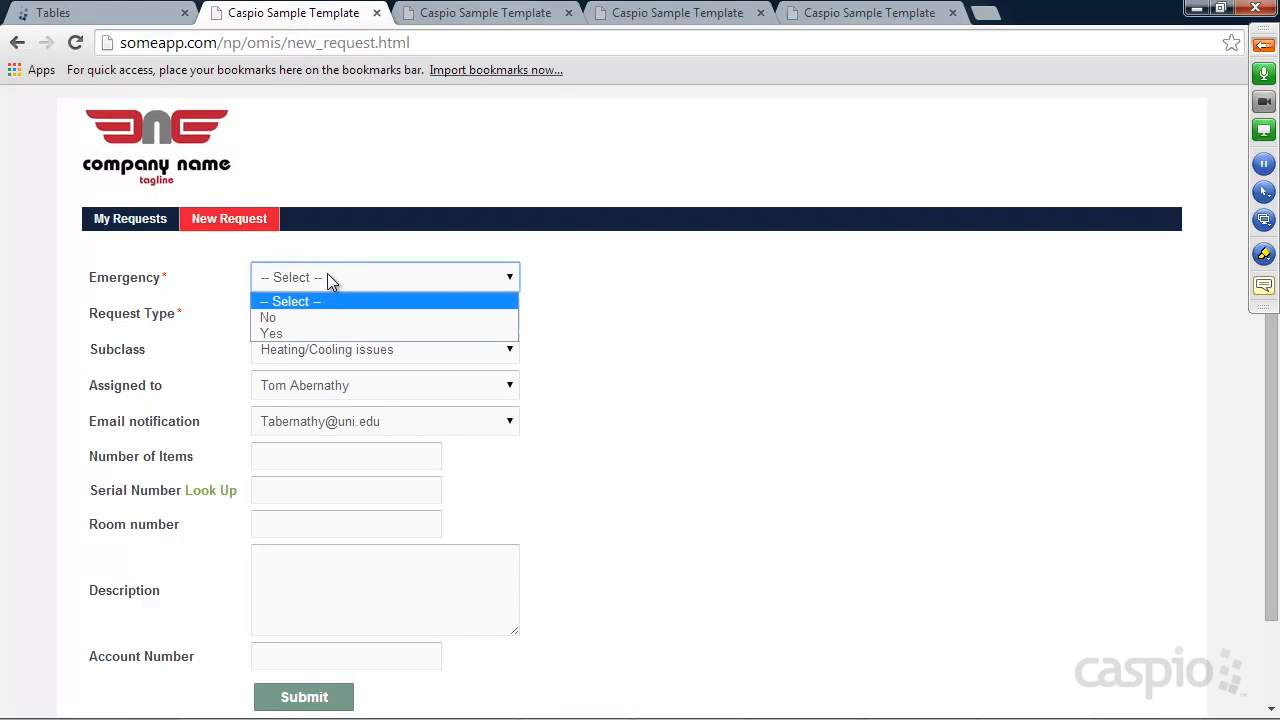
pyautogui.click(292, 334)
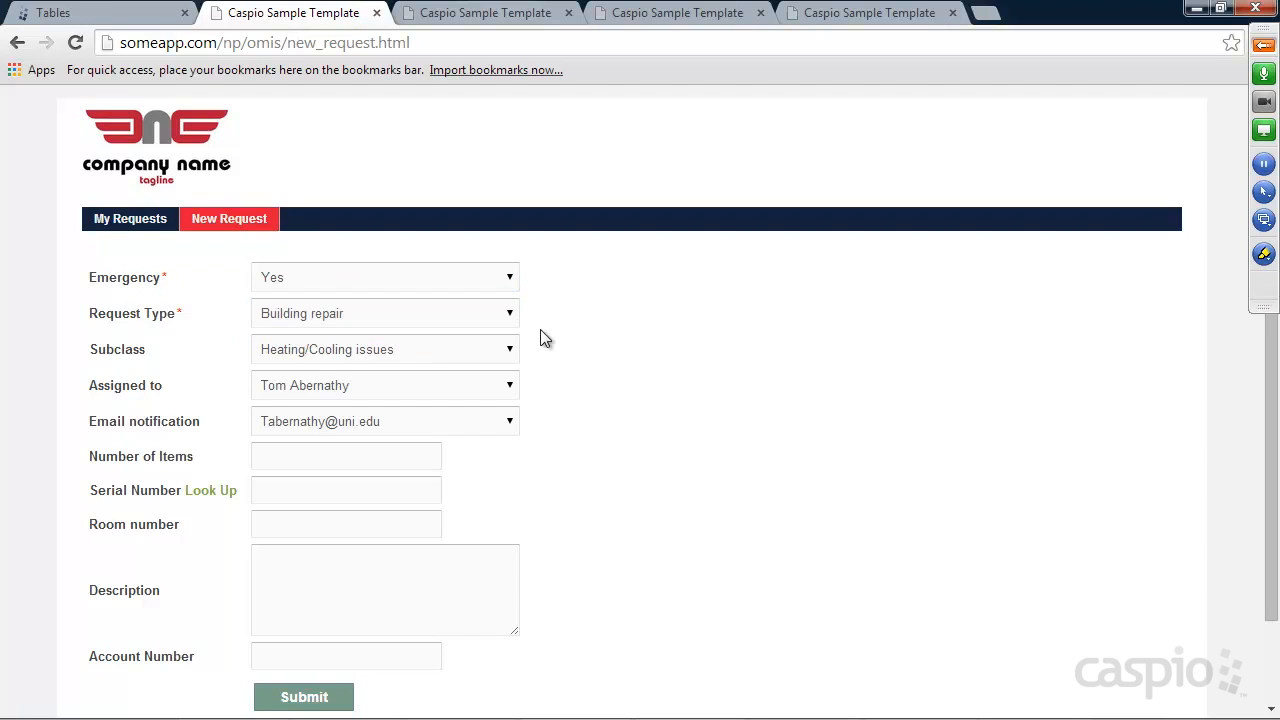
pyautogui.scroll(-1, 558, 321)
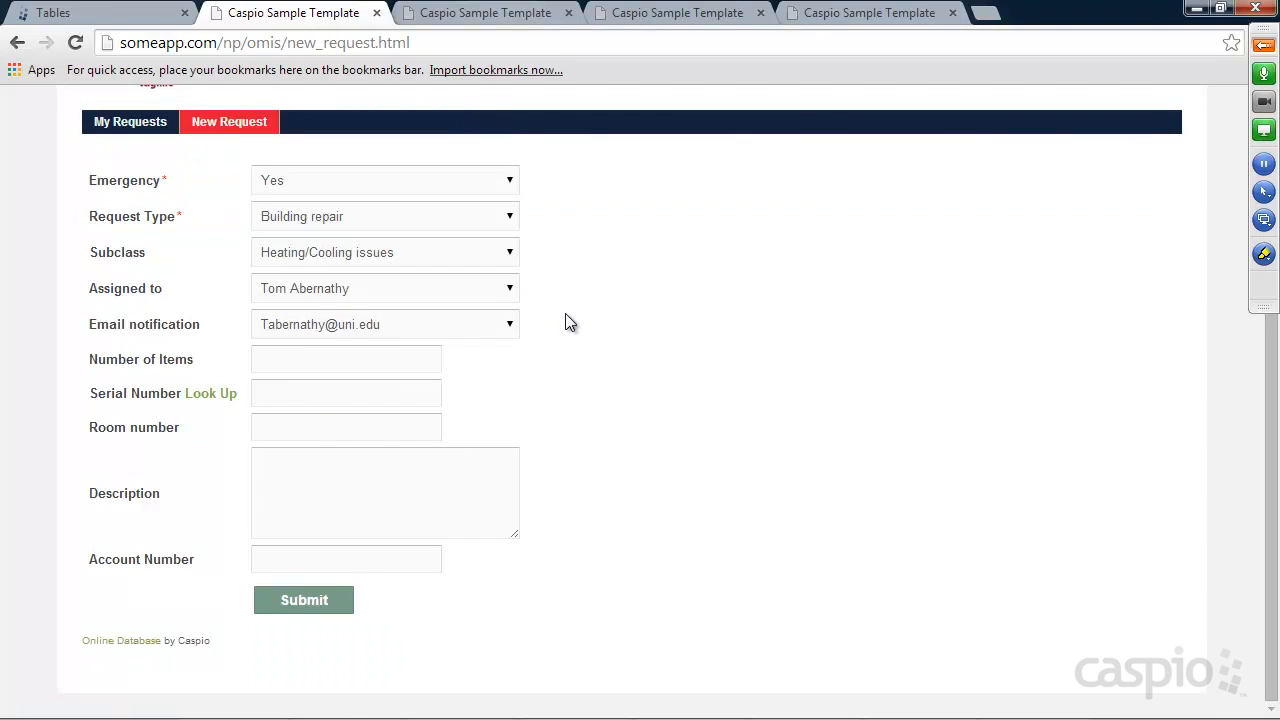
pyautogui.scroll(1, 565, 320)
pyautogui.click(128, 222)
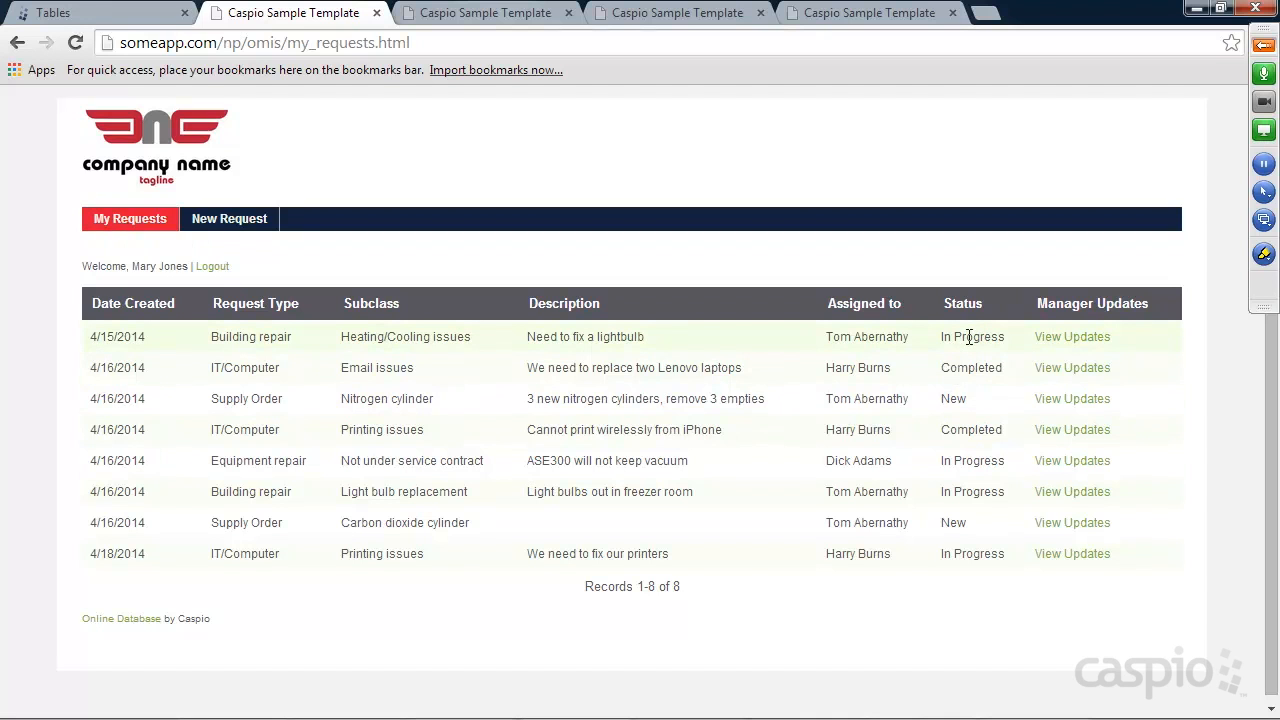
pyautogui.click(470, 12)
pyautogui.scroll(3, 351, 323)
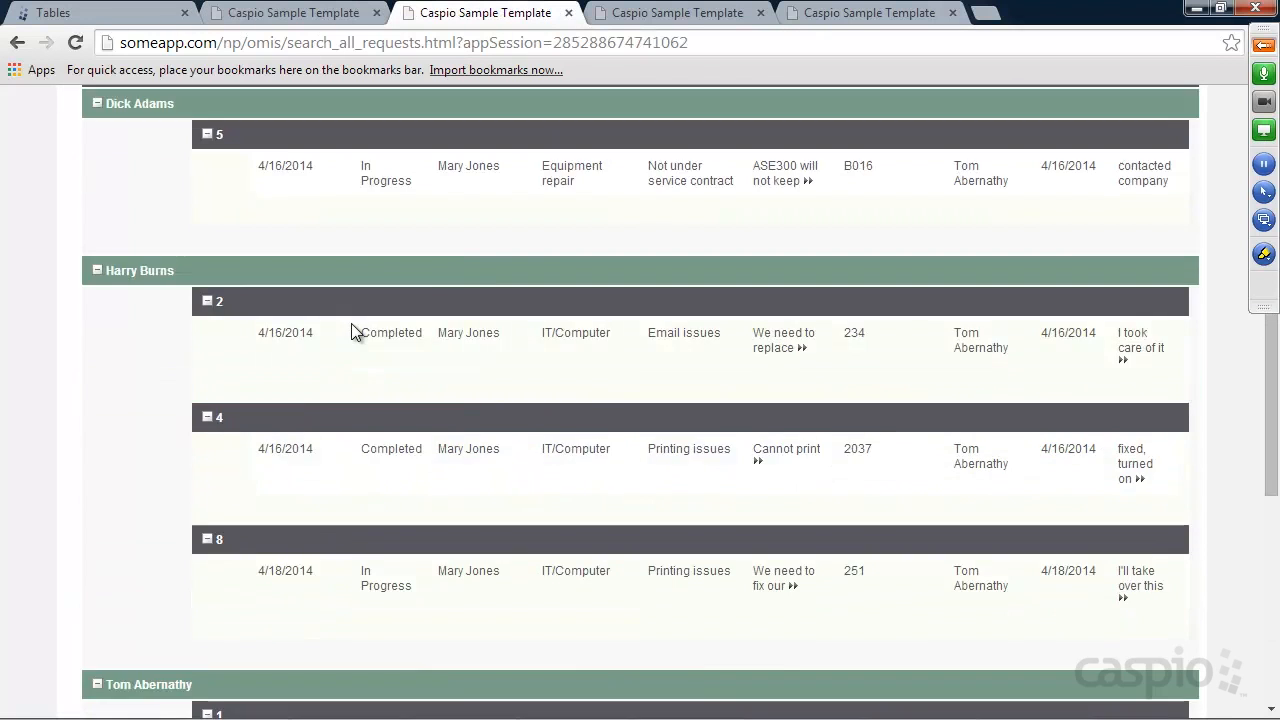
pyautogui.scroll(3, 351, 323)
pyautogui.click(190, 222)
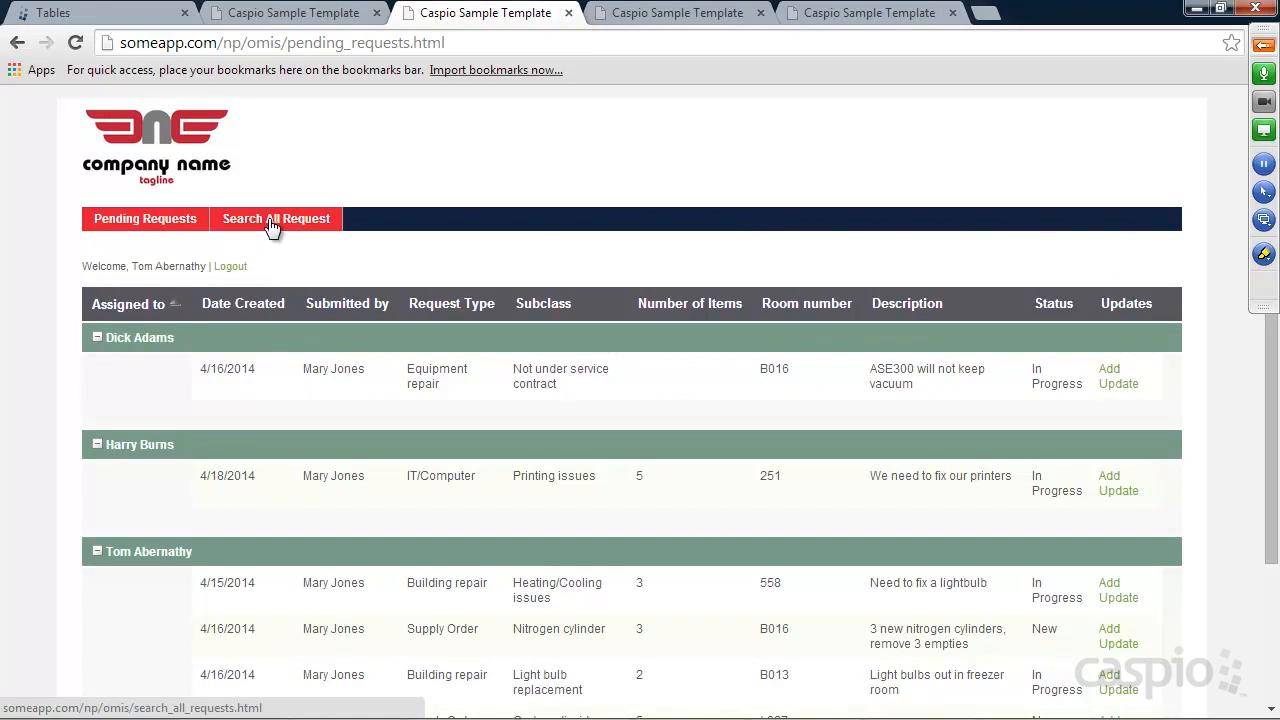
pyautogui.click(273, 222)
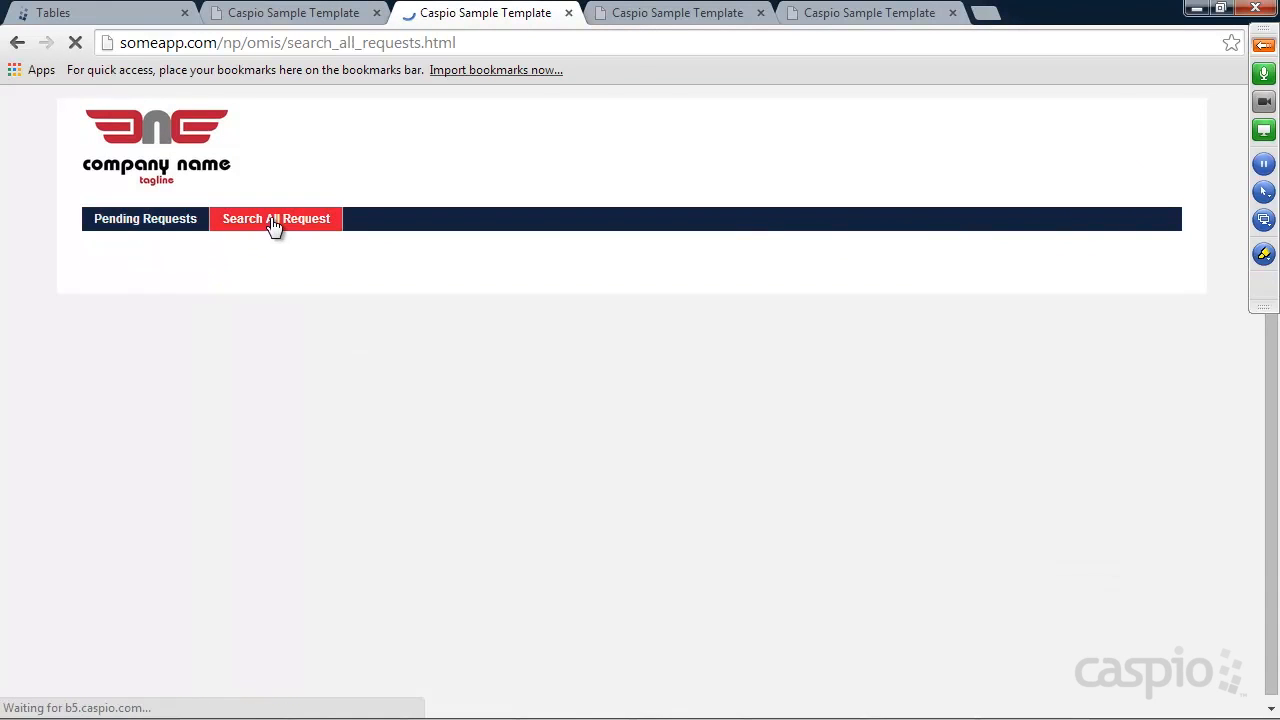
pyautogui.click(266, 350)
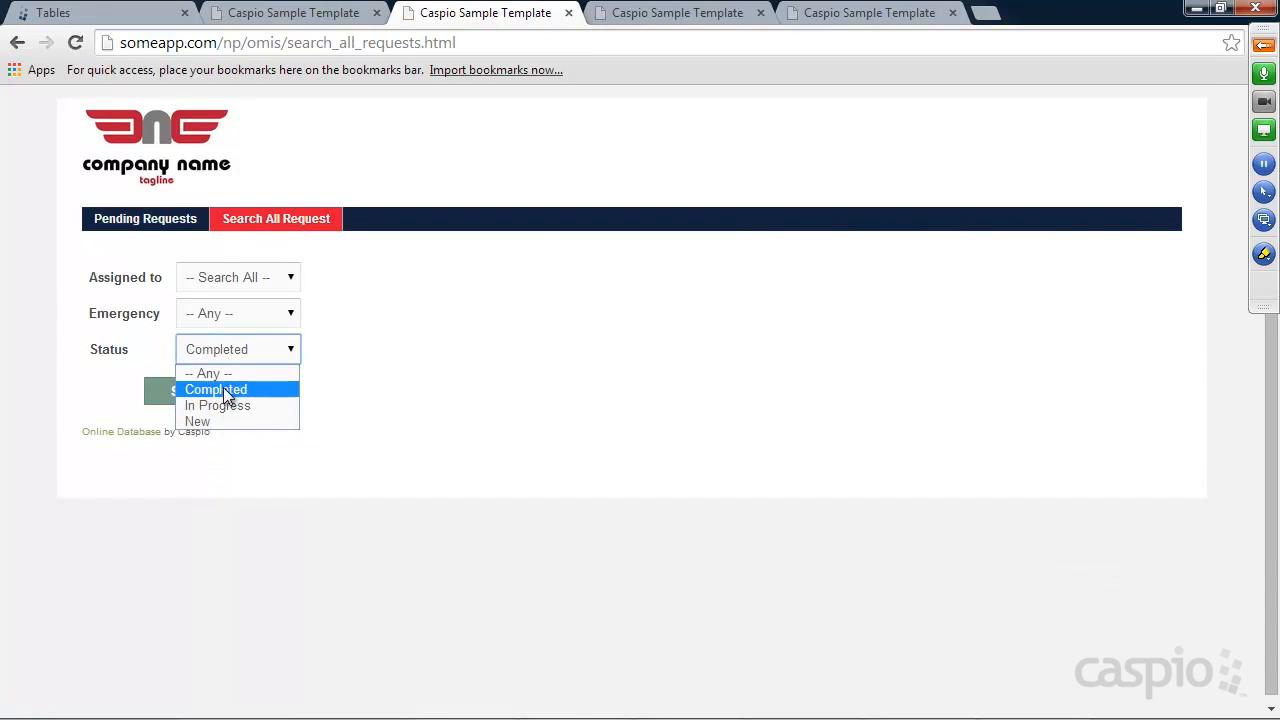
pyautogui.click(228, 391)
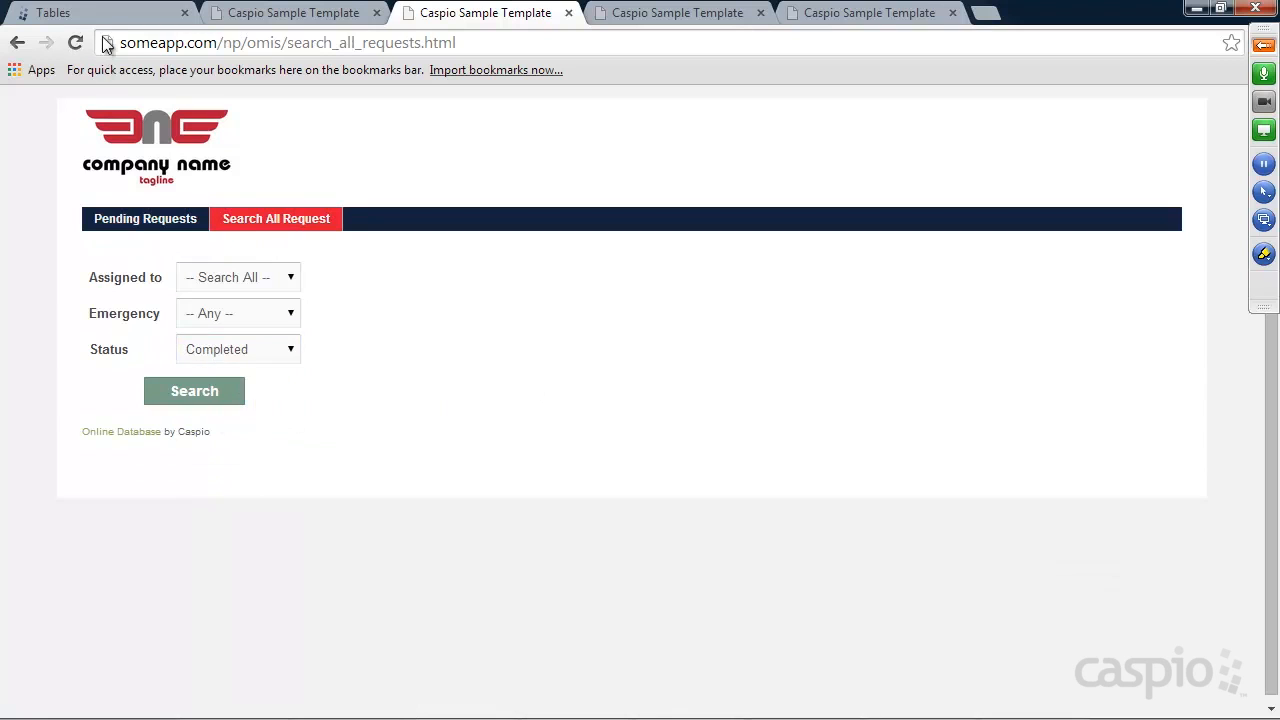
pyautogui.click(103, 16)
pyautogui.moveTo(318, 358)
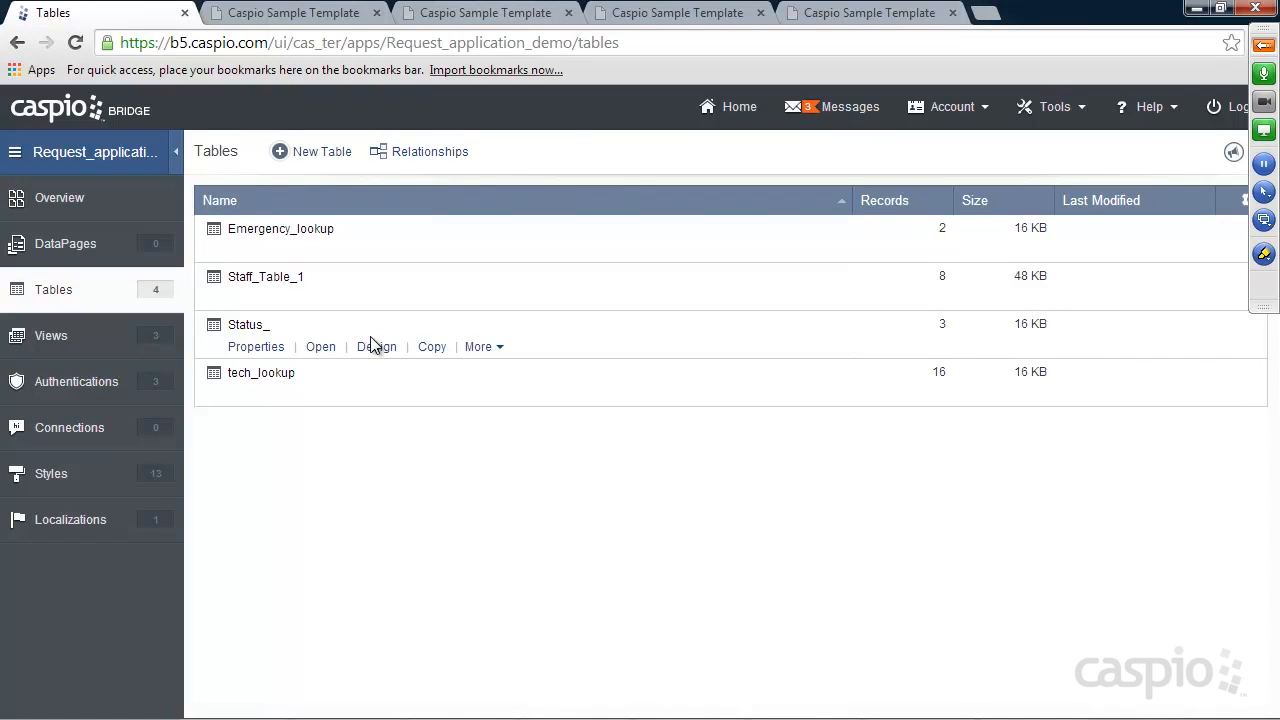
# Create a Supervisor folder in the DataPages section
pyautogui.click(72, 245)
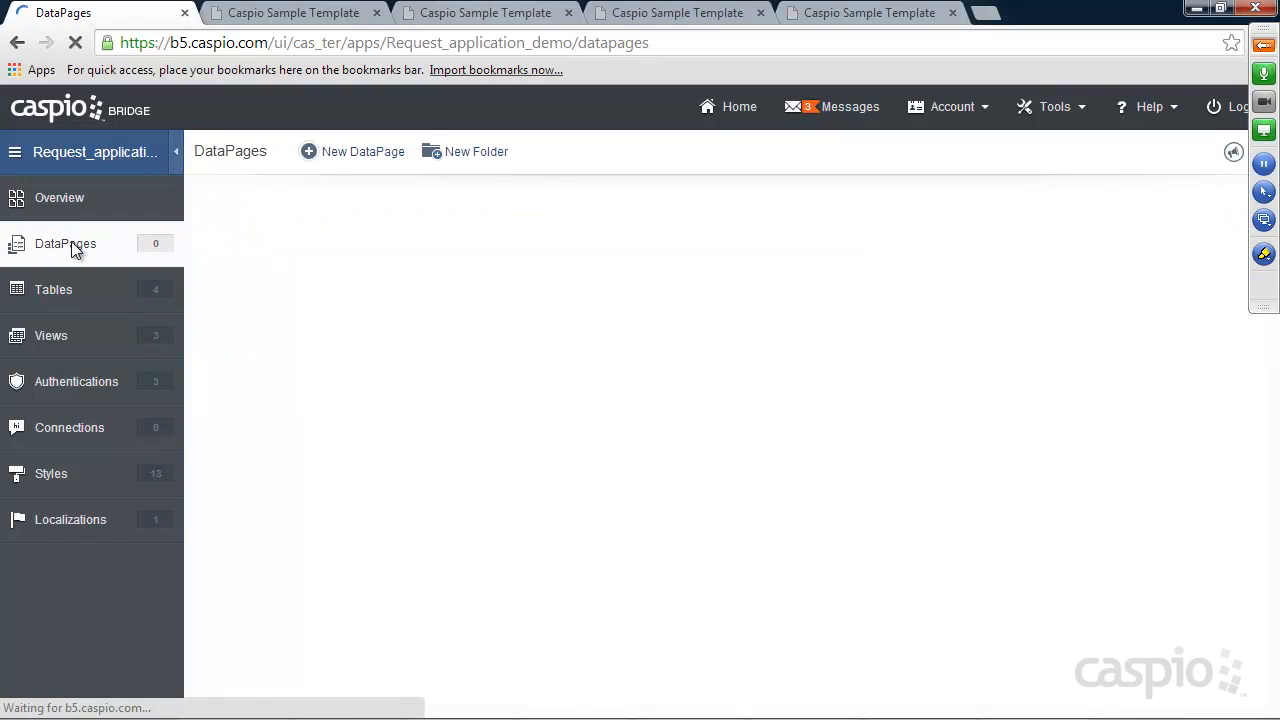
pyautogui.click(477, 158)
pyautogui.write('Sup')
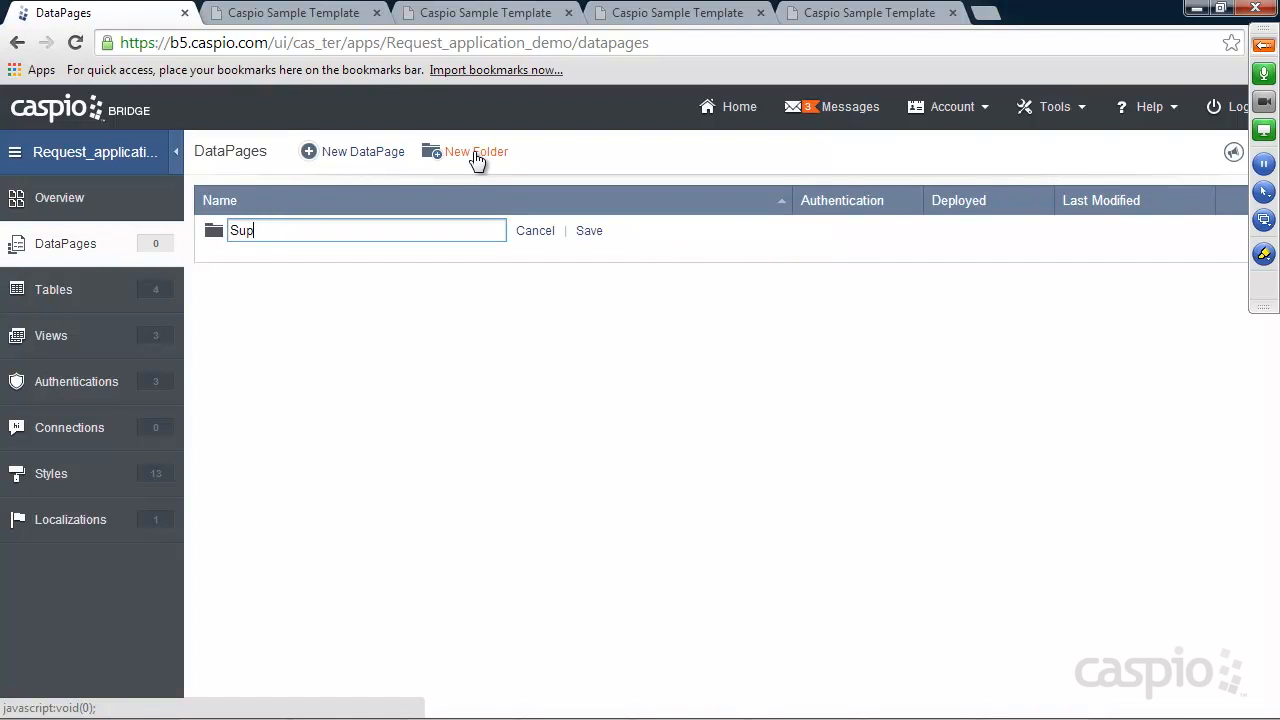
pyautogui.write('eriv')
pyautogui.press('BackSpace')
pyautogui.press('BackSpace')
pyautogui.write('visor')
pyautogui.click(589, 231)
# Add Tech and Staff DataPages folders, then show the app's tables
pyautogui.click(472, 158)
pyautogui.write('Tech')
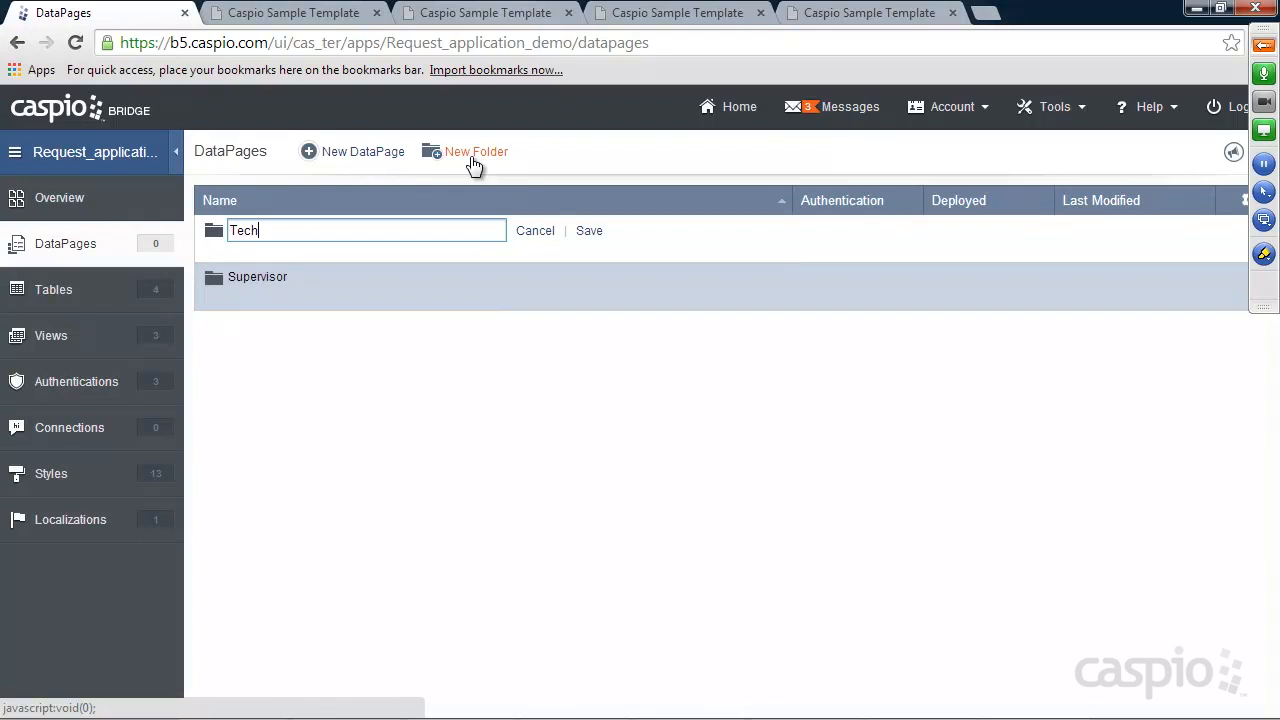
pyautogui.click(589, 231)
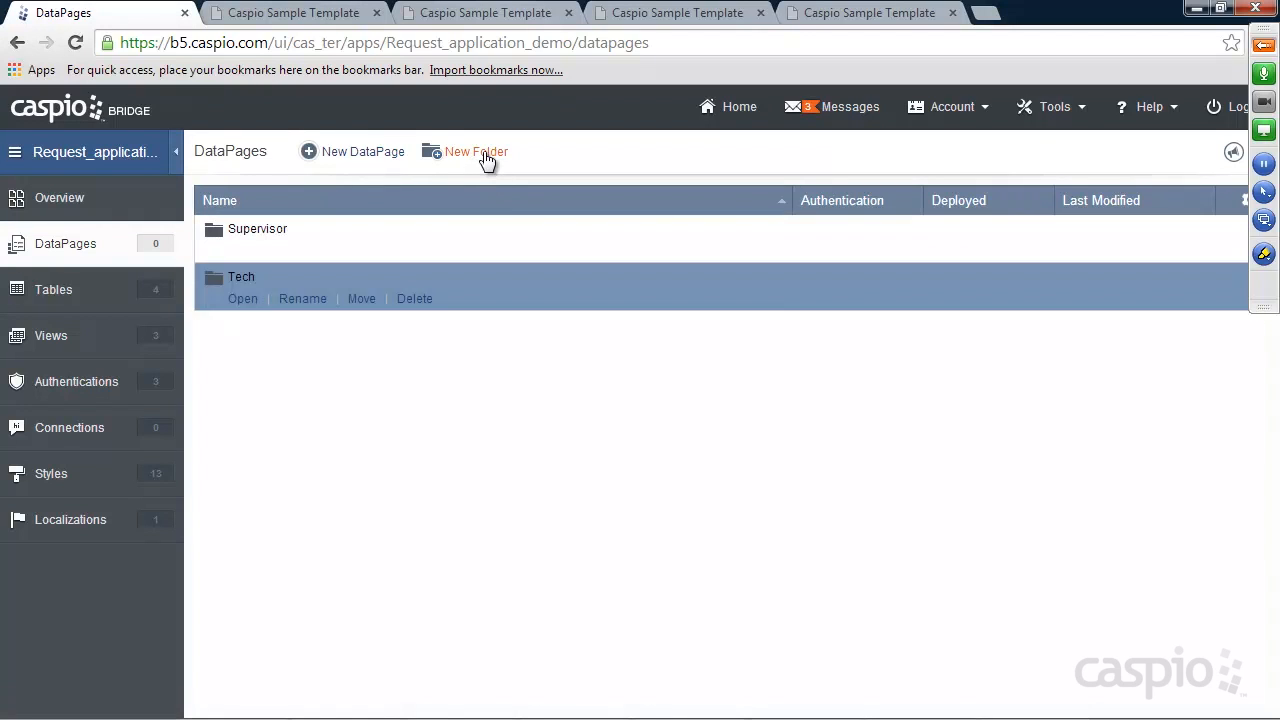
pyautogui.click(486, 158)
pyautogui.write('Staff')
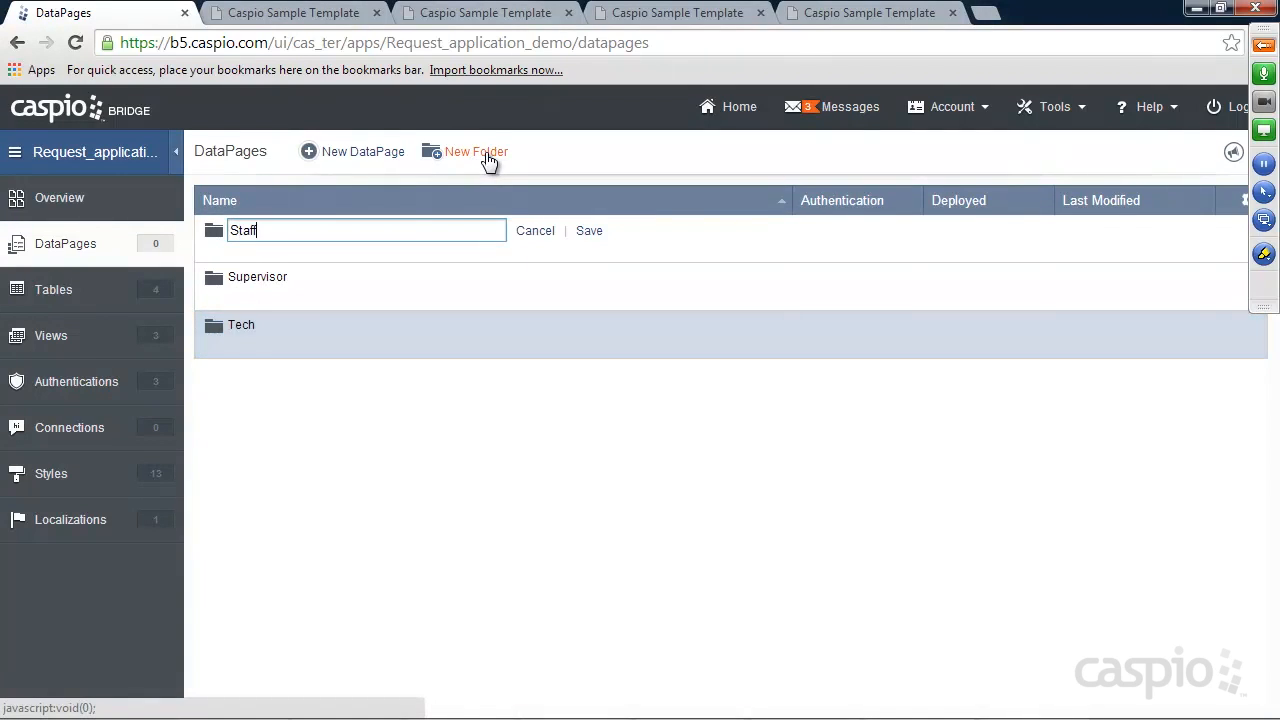
pyautogui.click(589, 230)
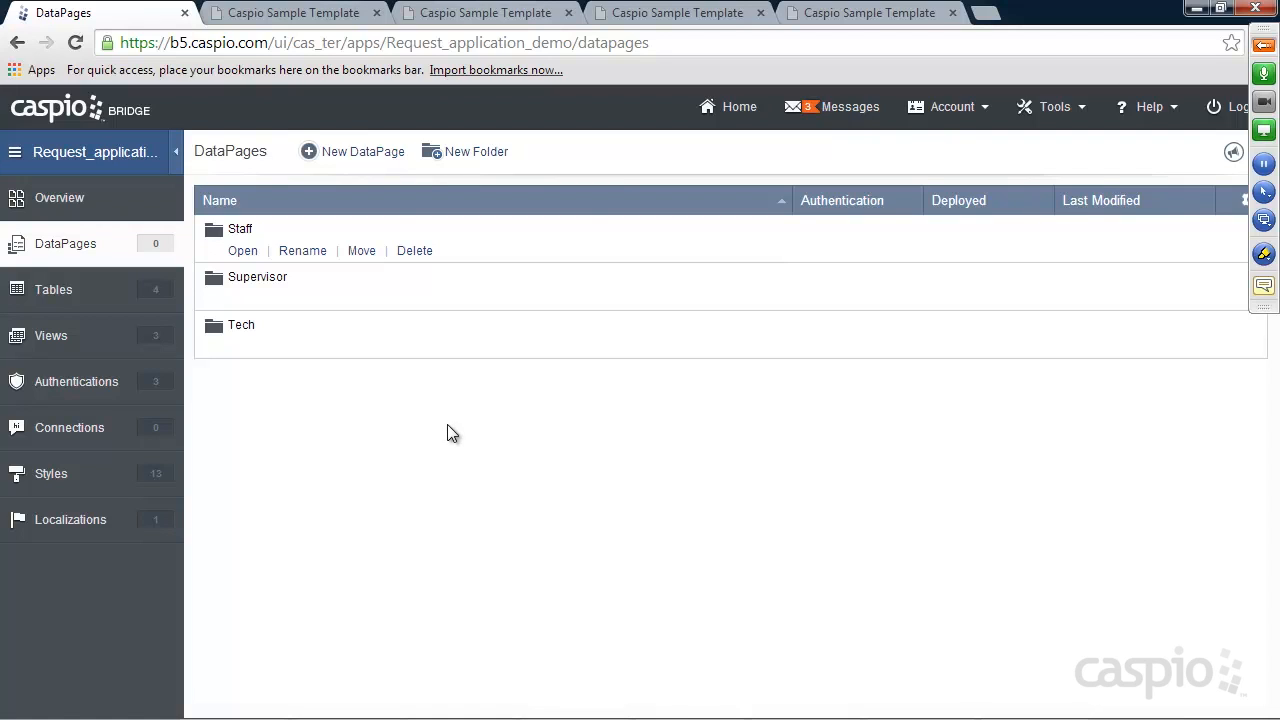
pyautogui.click(44, 289)
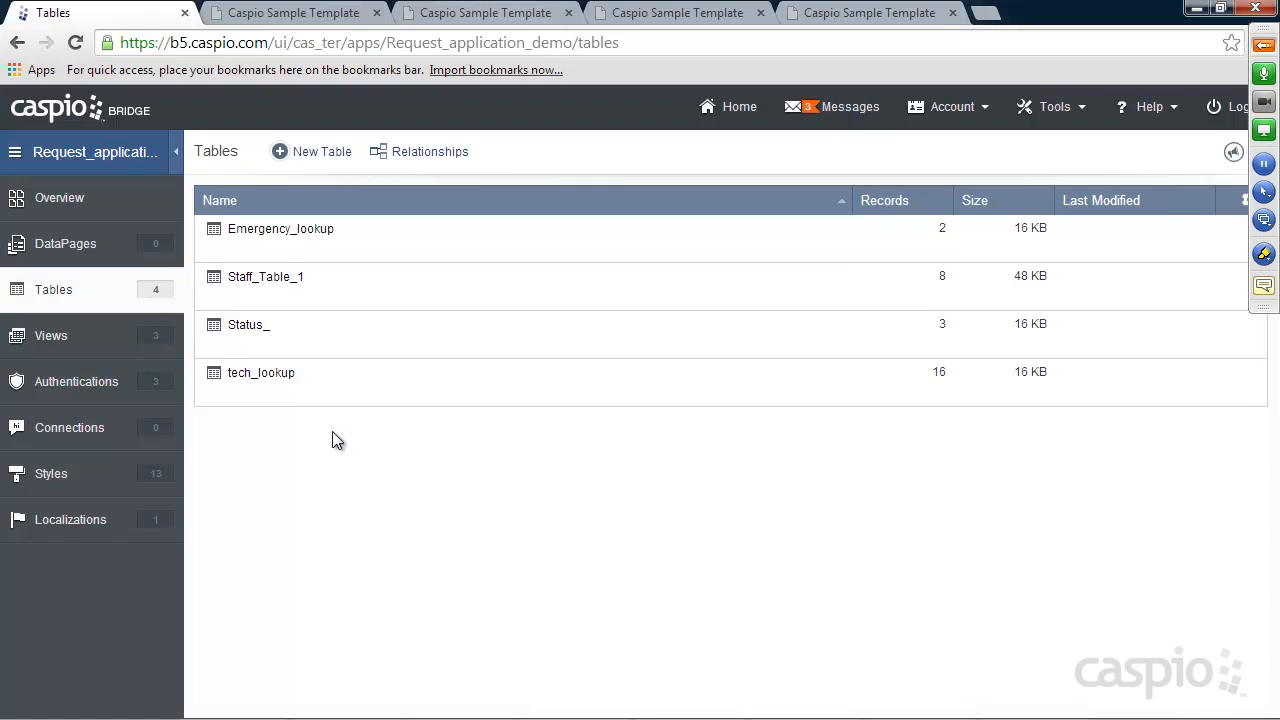
# Start a new table with User_ID as Number and Request_ID as Autonumber
pyautogui.click(328, 156)
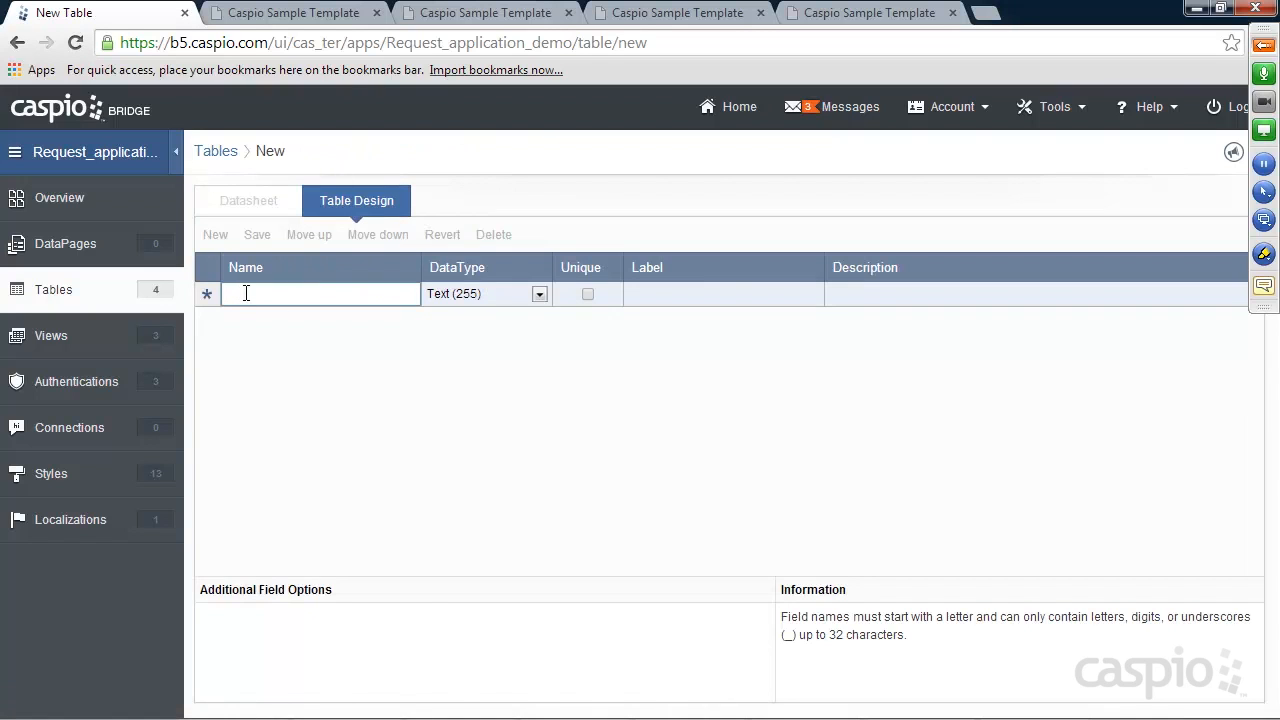
pyautogui.write('User_ID')
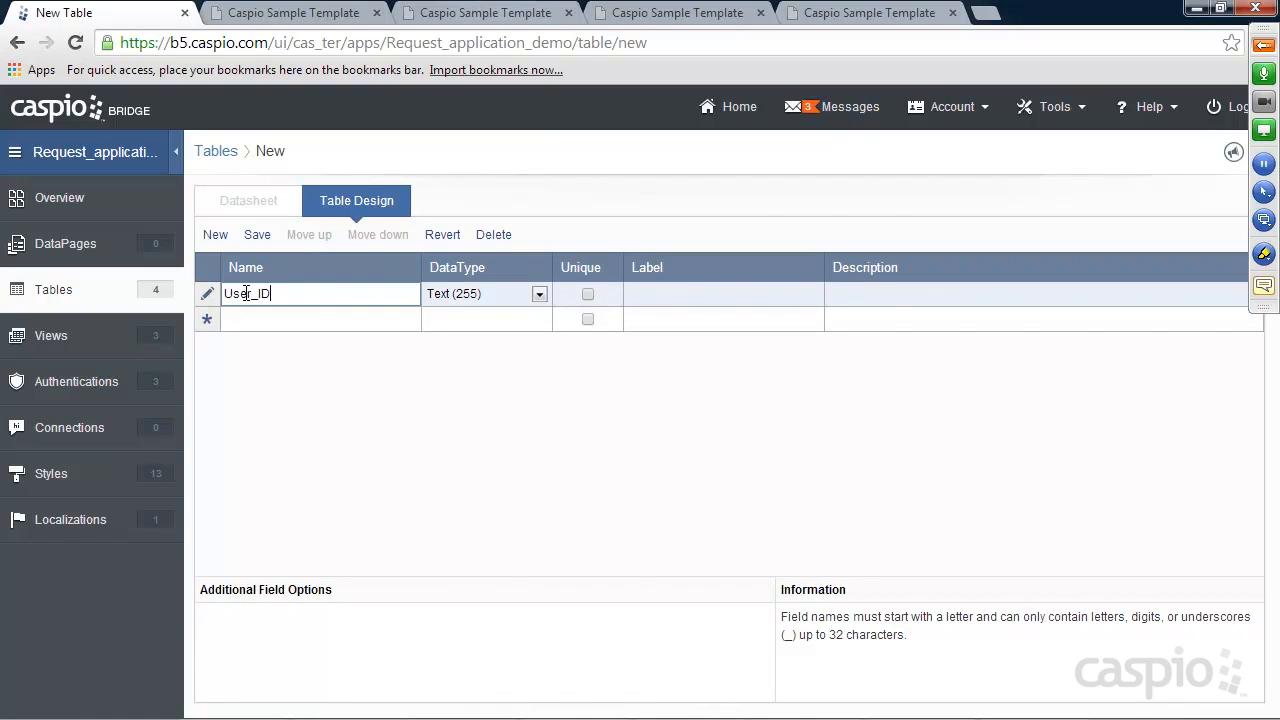
pyautogui.click(458, 294)
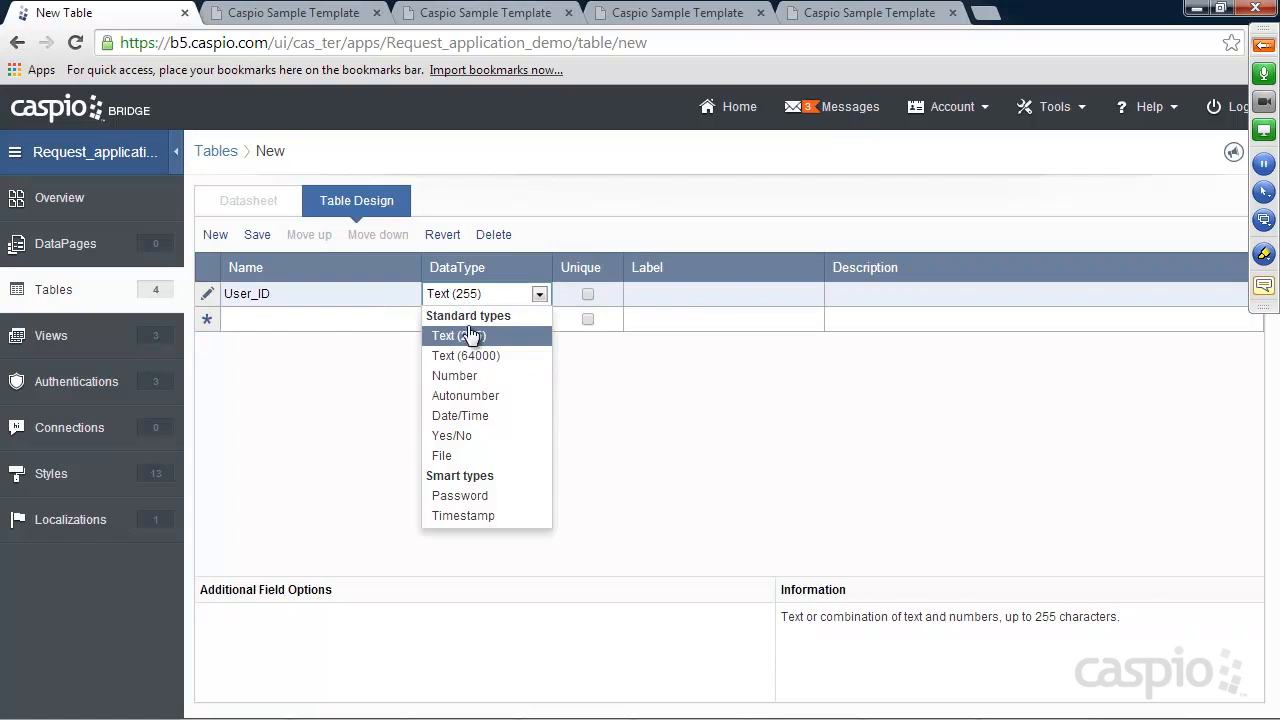
pyautogui.click(469, 377)
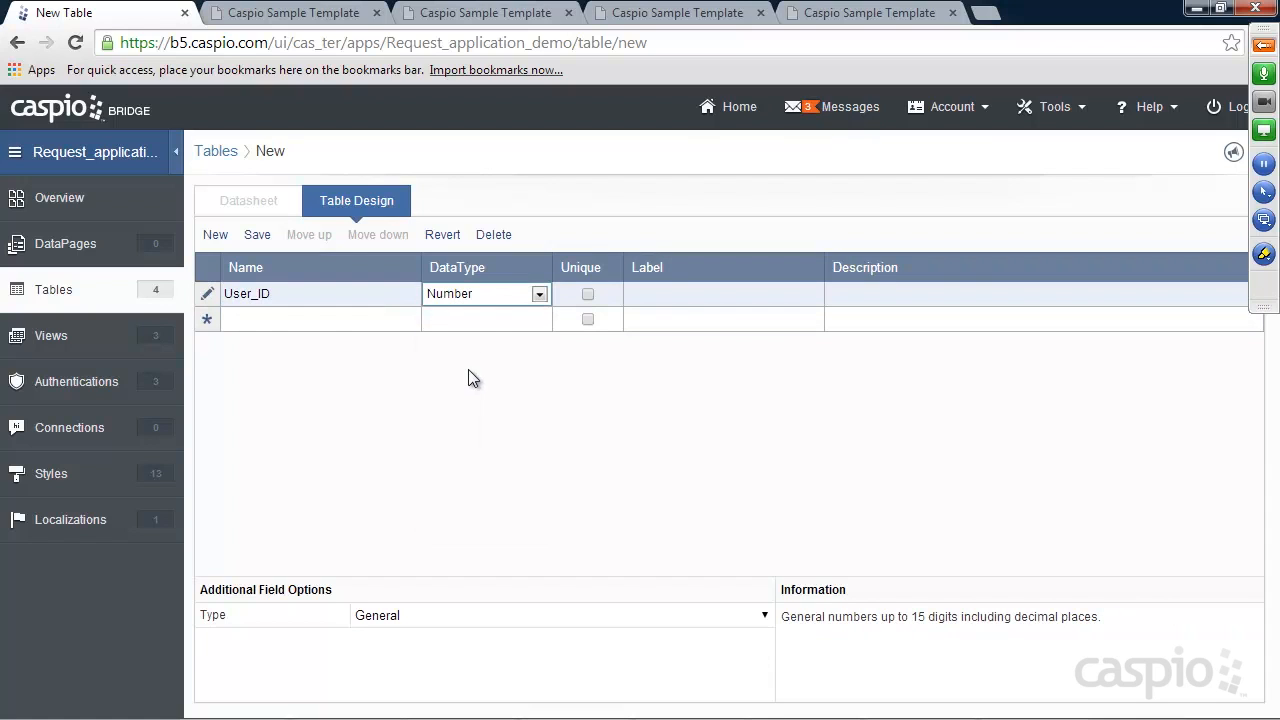
pyautogui.click(352, 319)
pyautogui.write('Request_ID')
pyautogui.click(470, 319)
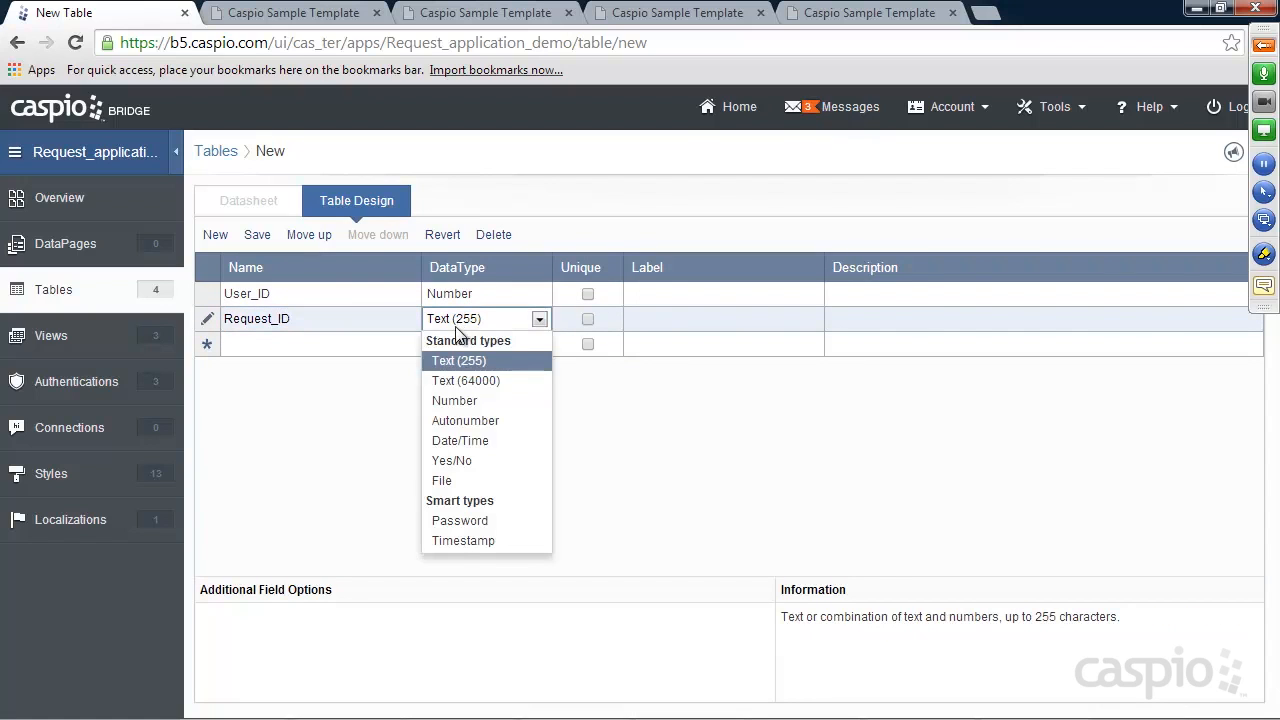
pyautogui.click(462, 420)
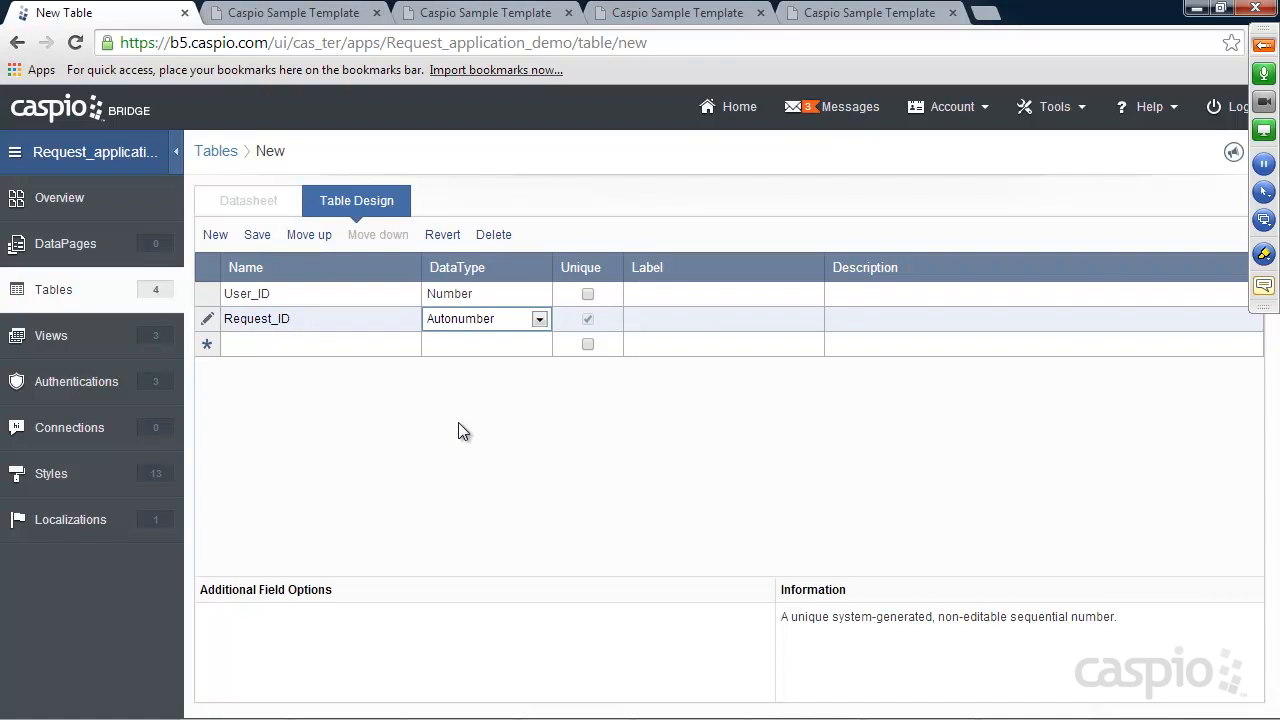
pyautogui.click(302, 345)
# Add the fields Submitted_By, Emergency, Request_Type, Sub_Request and Number_of_items
pyautogui.click(301, 343)
pyautogui.write('Submitted_By')
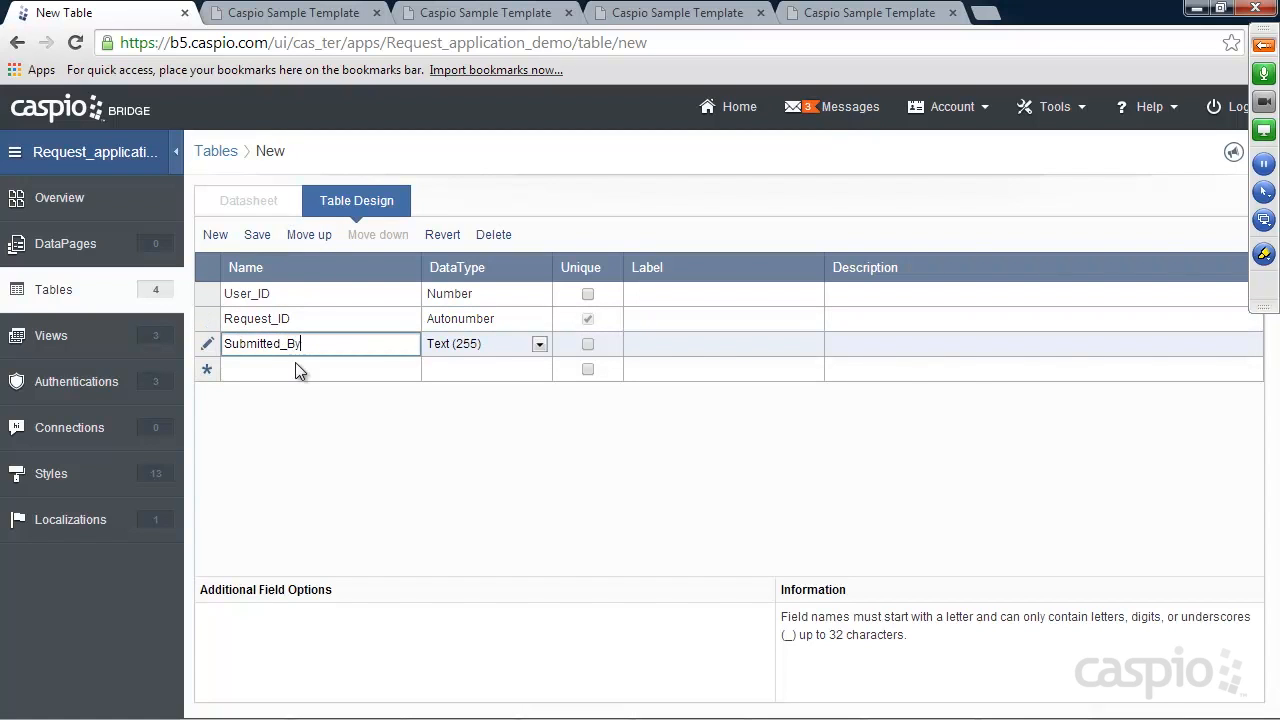
pyautogui.click(293, 367)
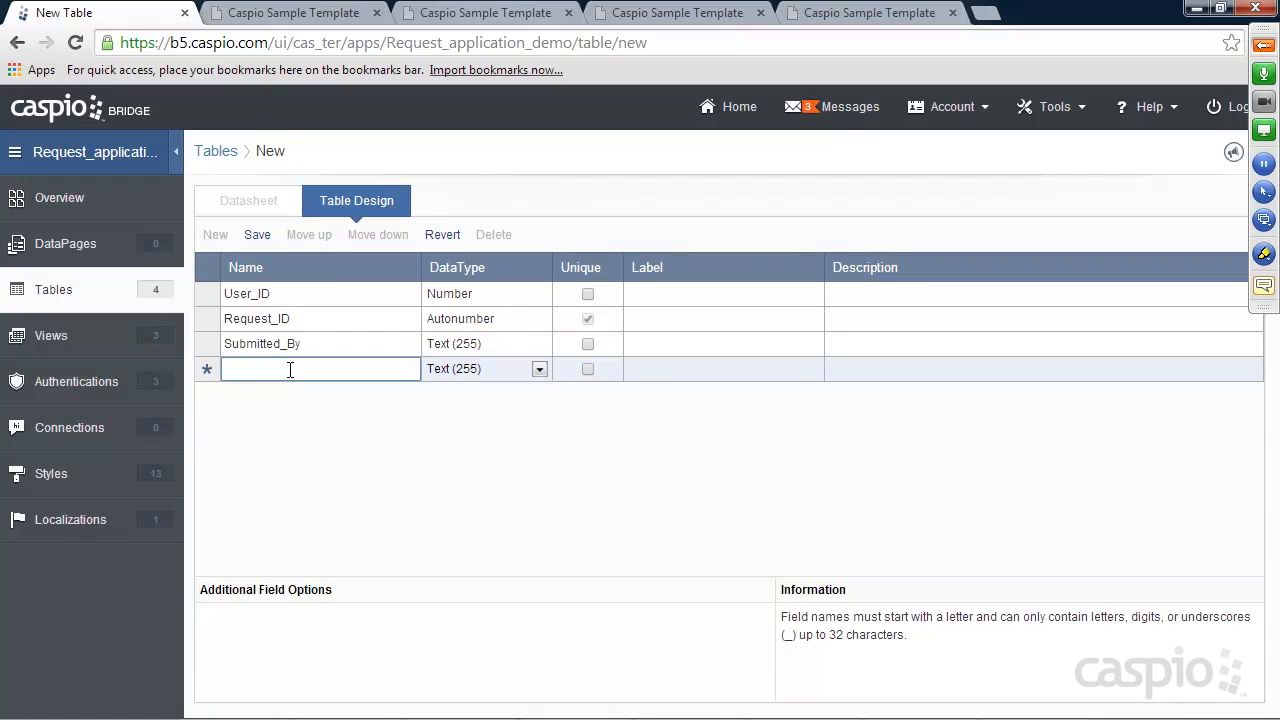
pyautogui.write('Emergency')
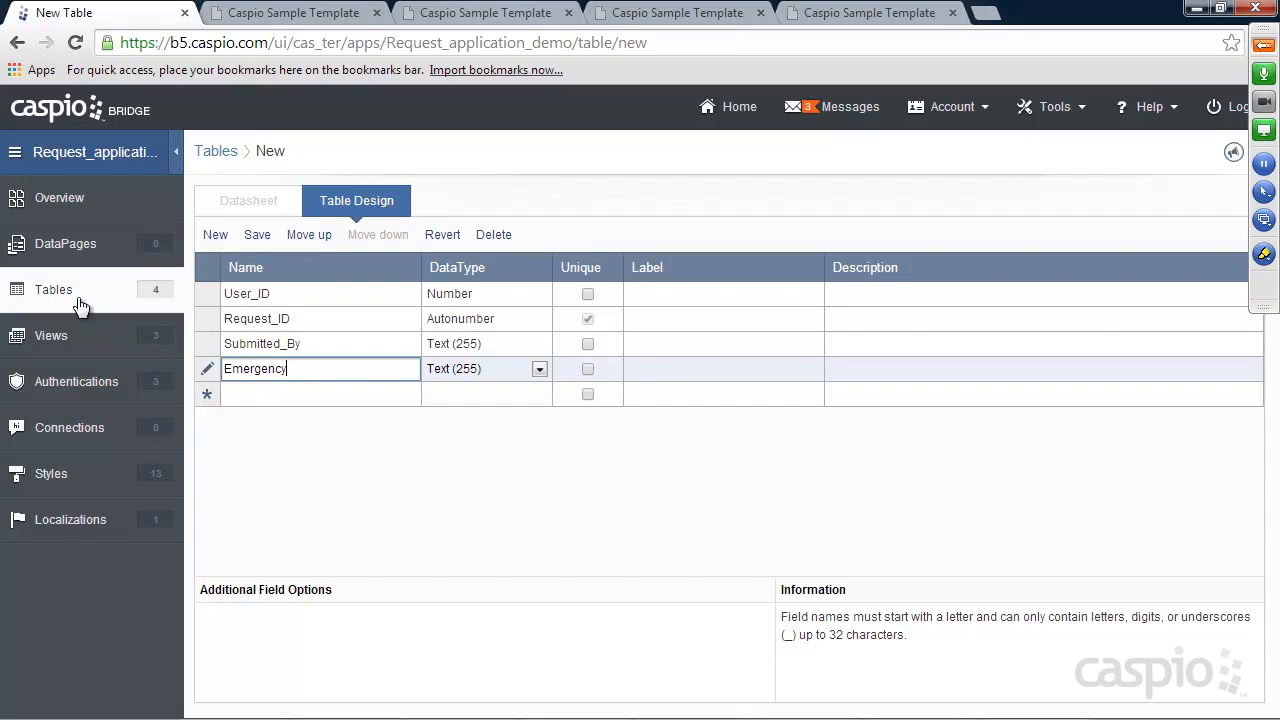
pyautogui.click(254, 393)
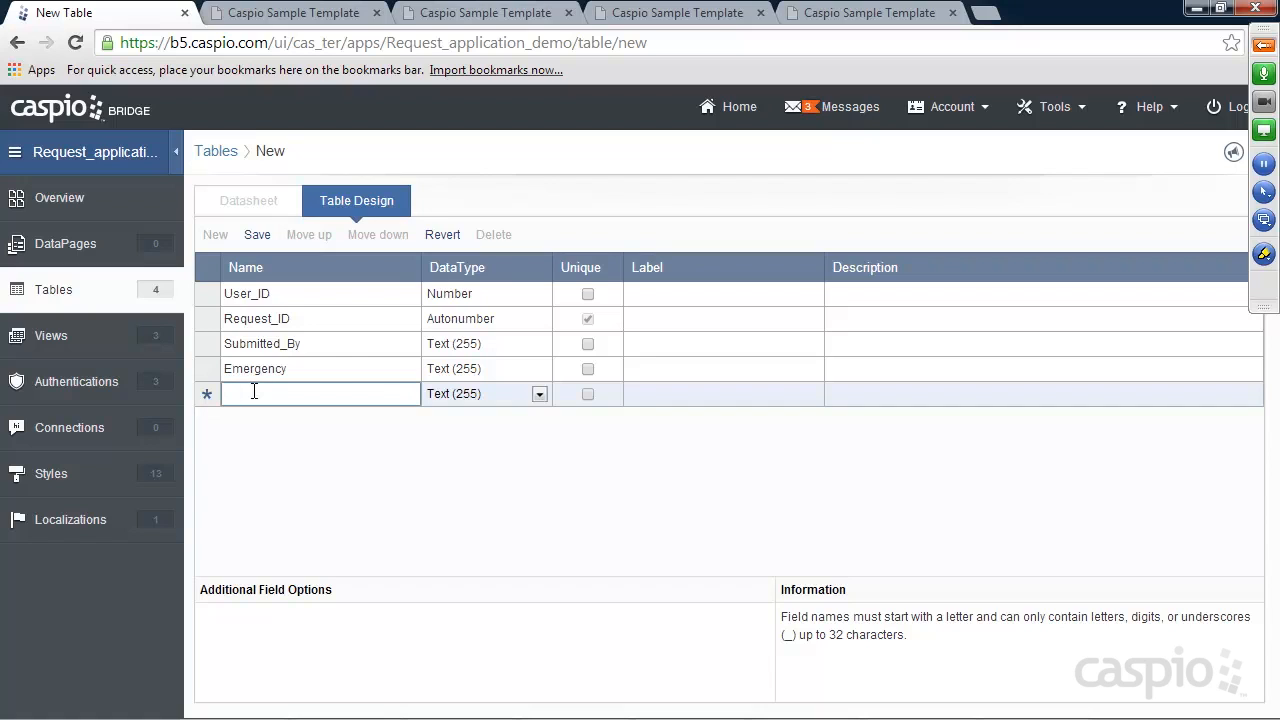
pyautogui.write('Request')
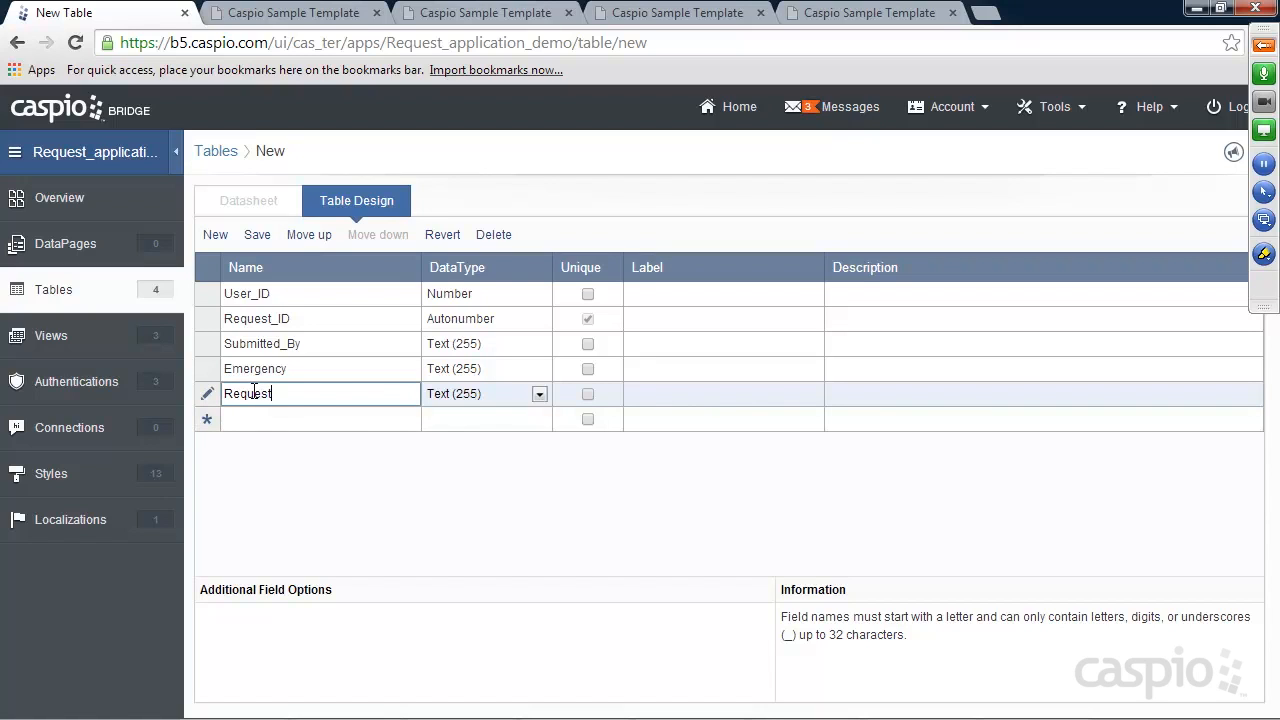
pyautogui.write('_Type')
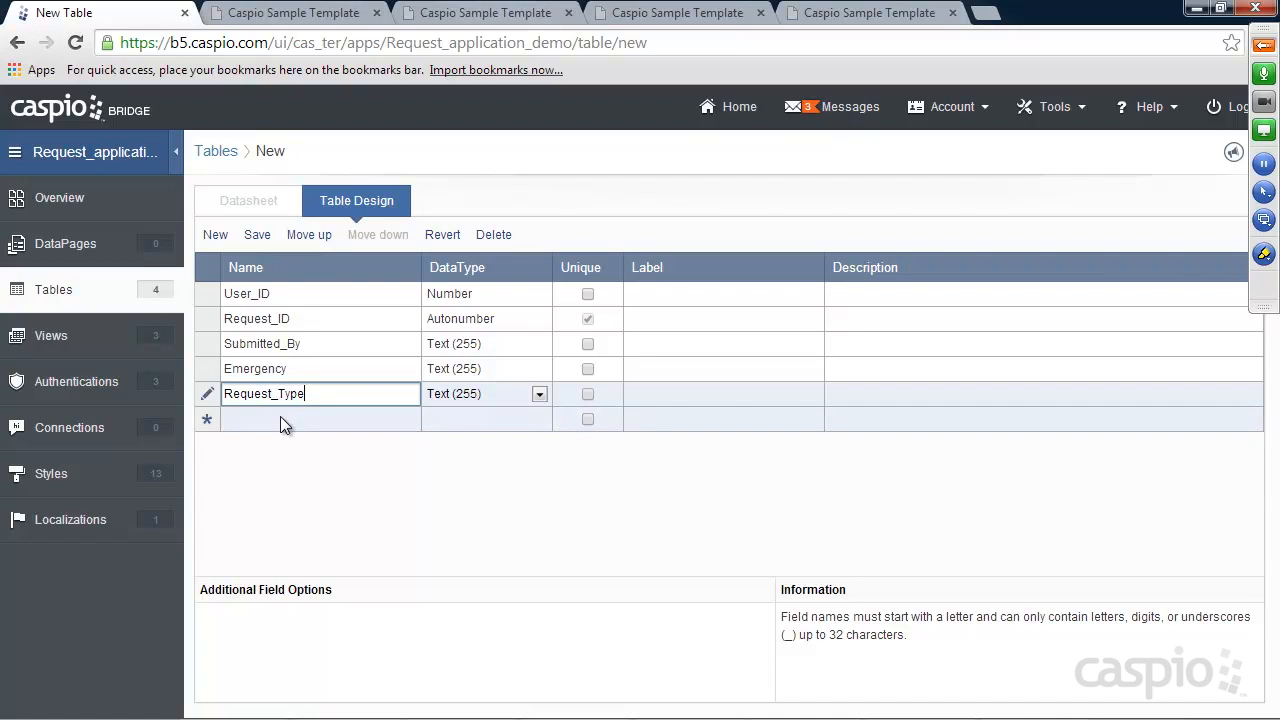
pyautogui.click(280, 418)
pyautogui.write('Sub')
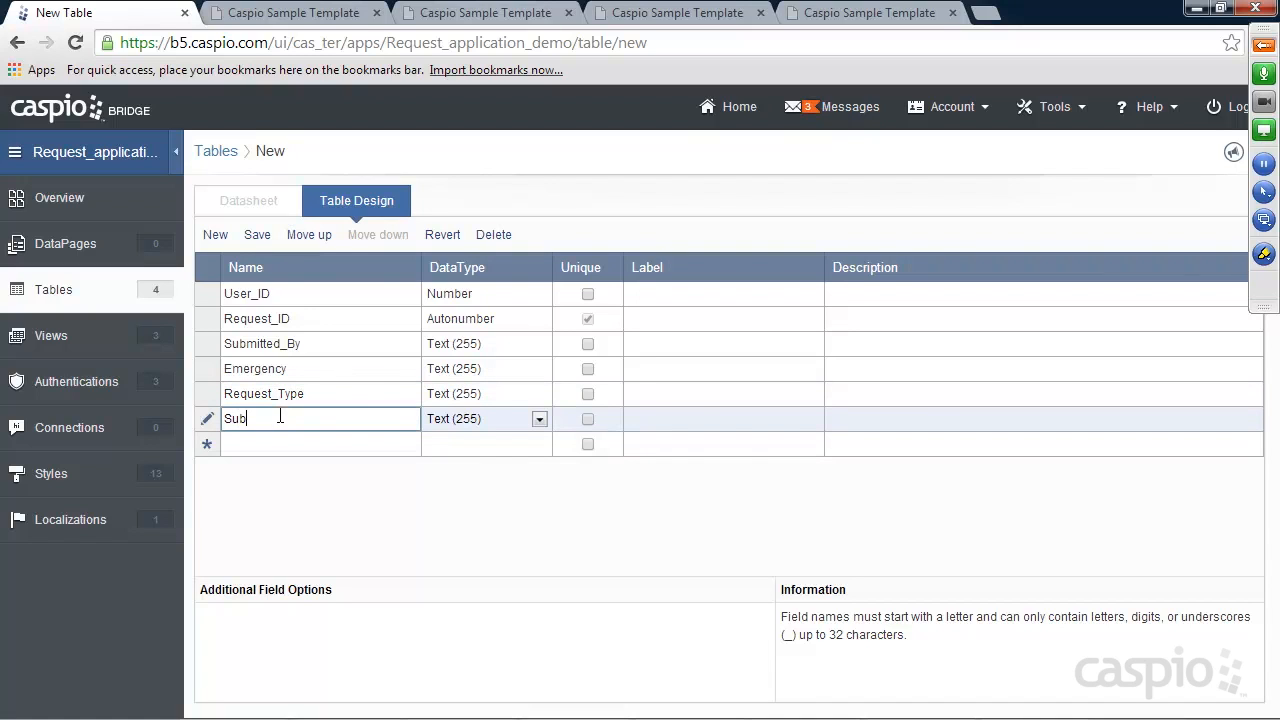
pyautogui.write('_Request')
pyautogui.click(279, 446)
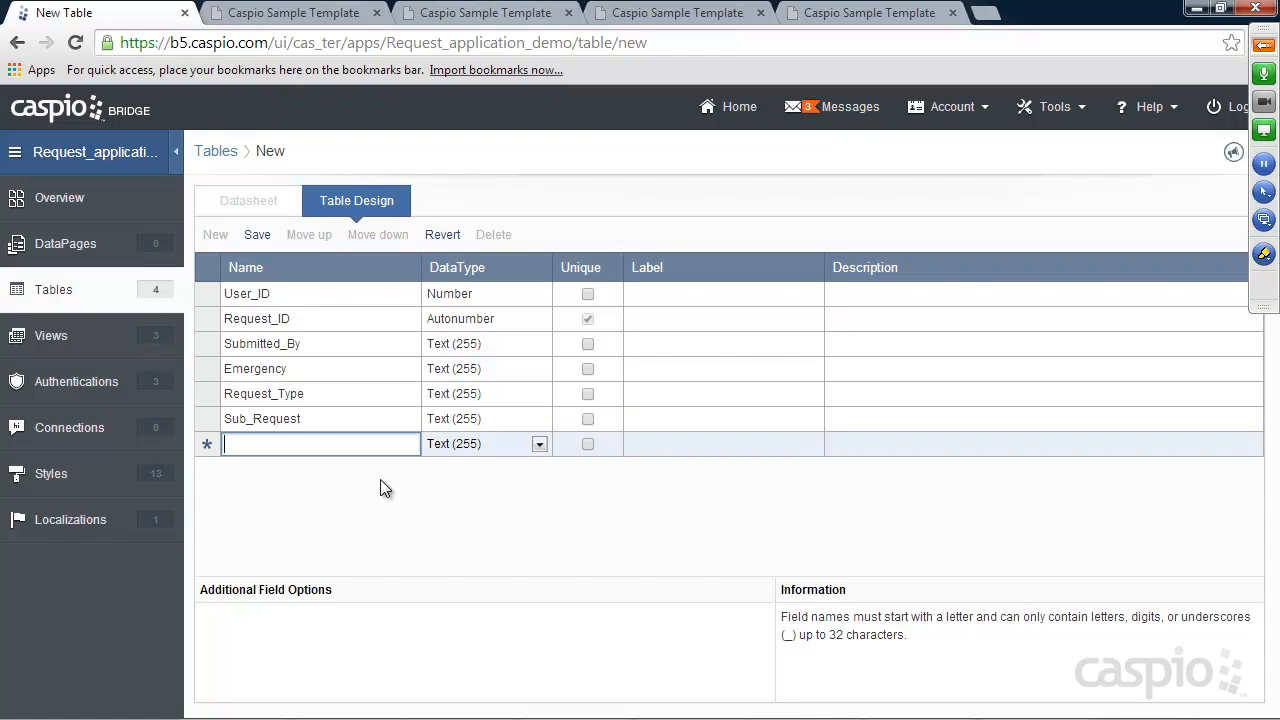
pyautogui.write('Number_of_items')
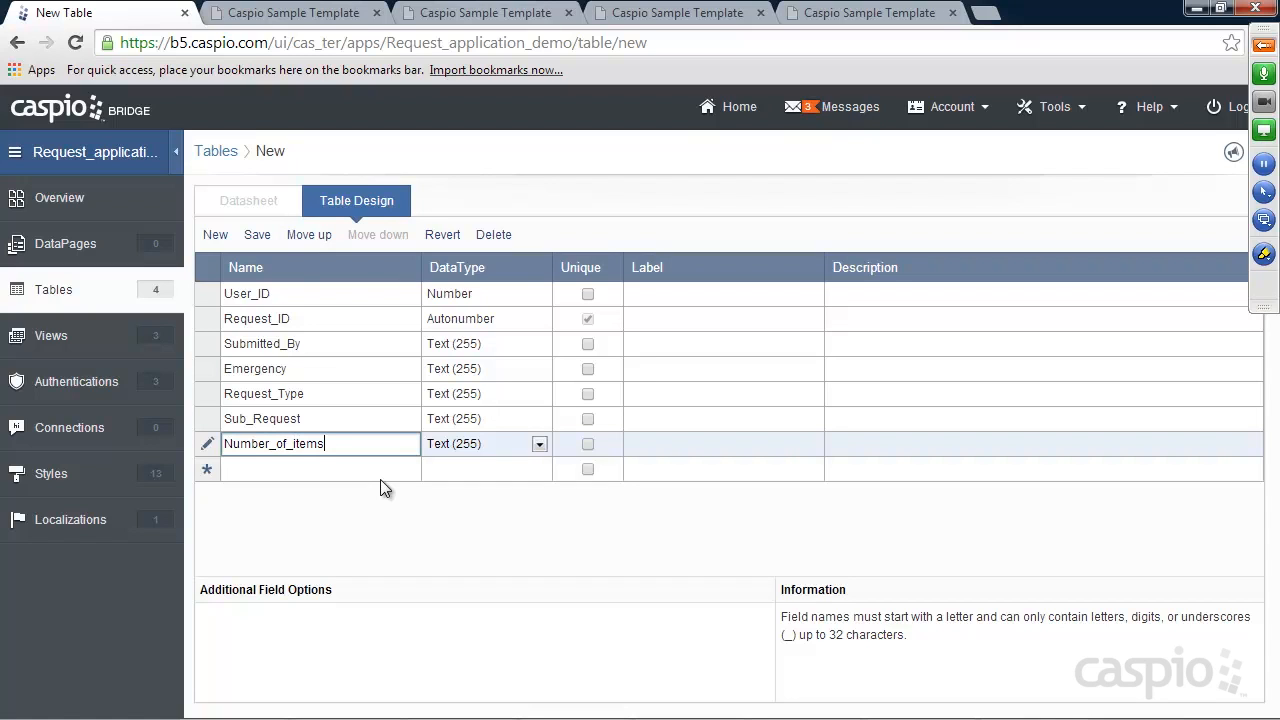
pyautogui.click(337, 469)
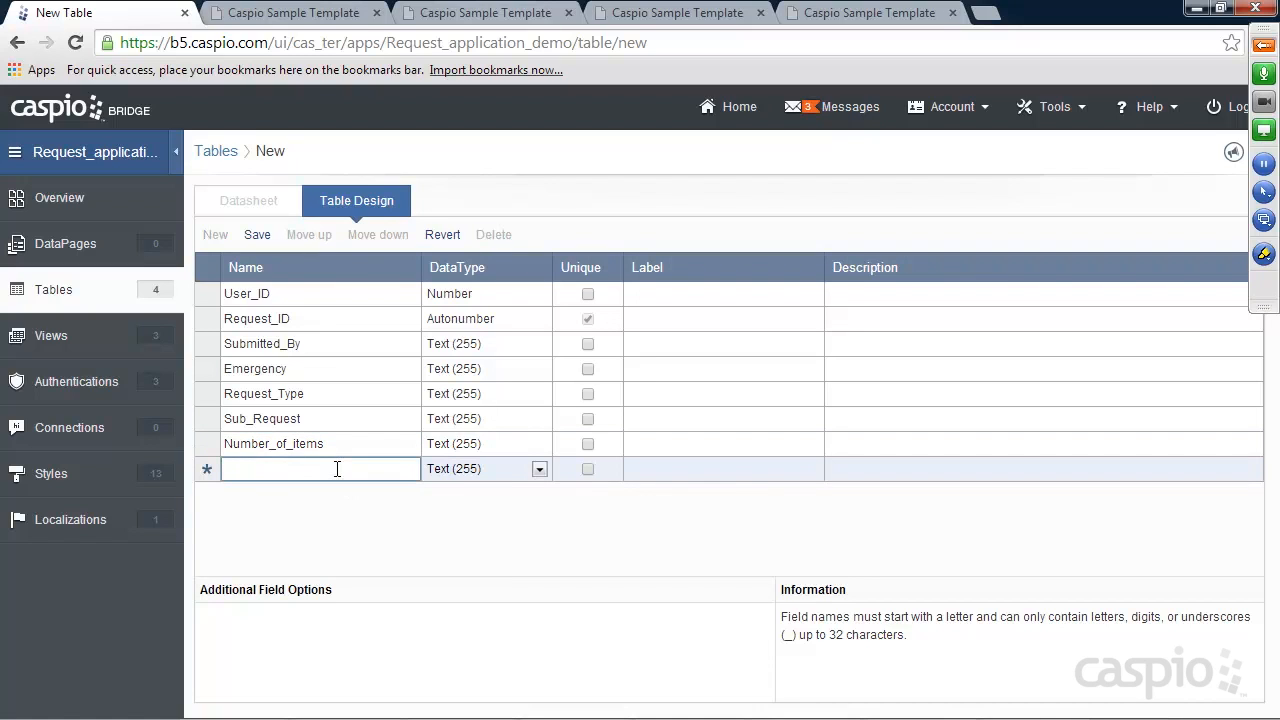
# Add Assigned_to and Email_notification fields, moving each above Number_of_items
pyautogui.write('Assigned_to')
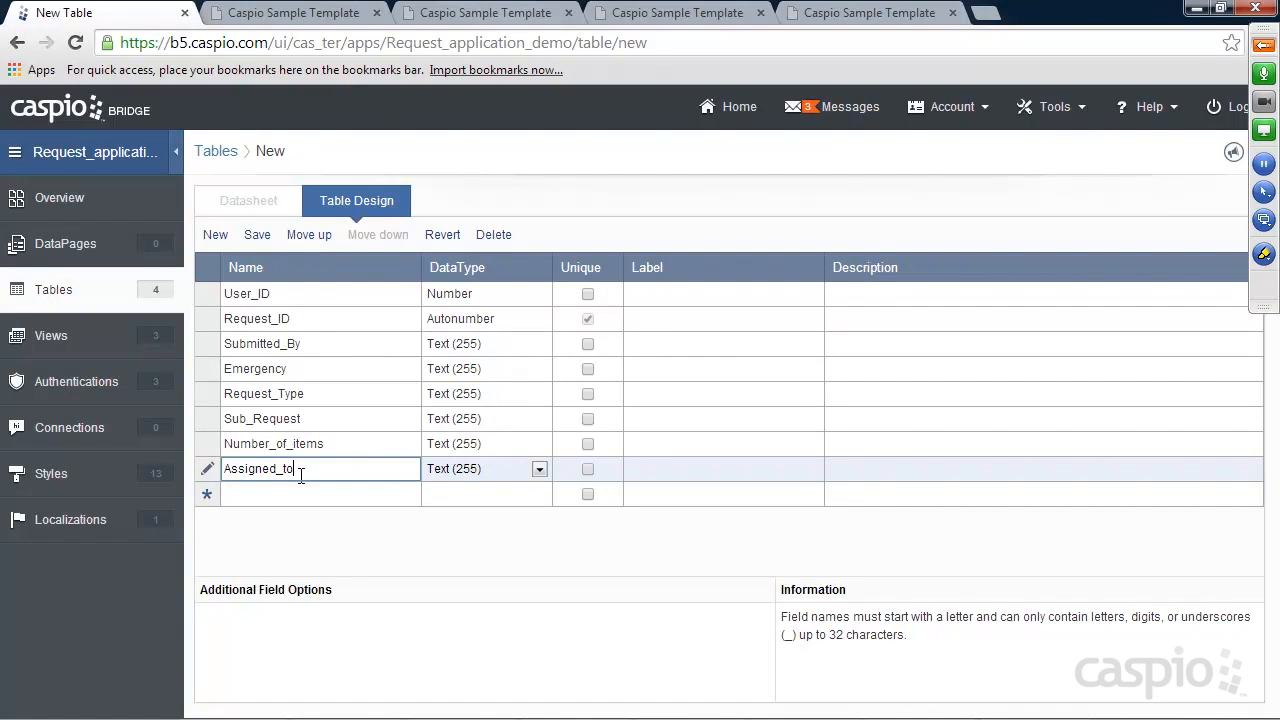
pyautogui.click(298, 240)
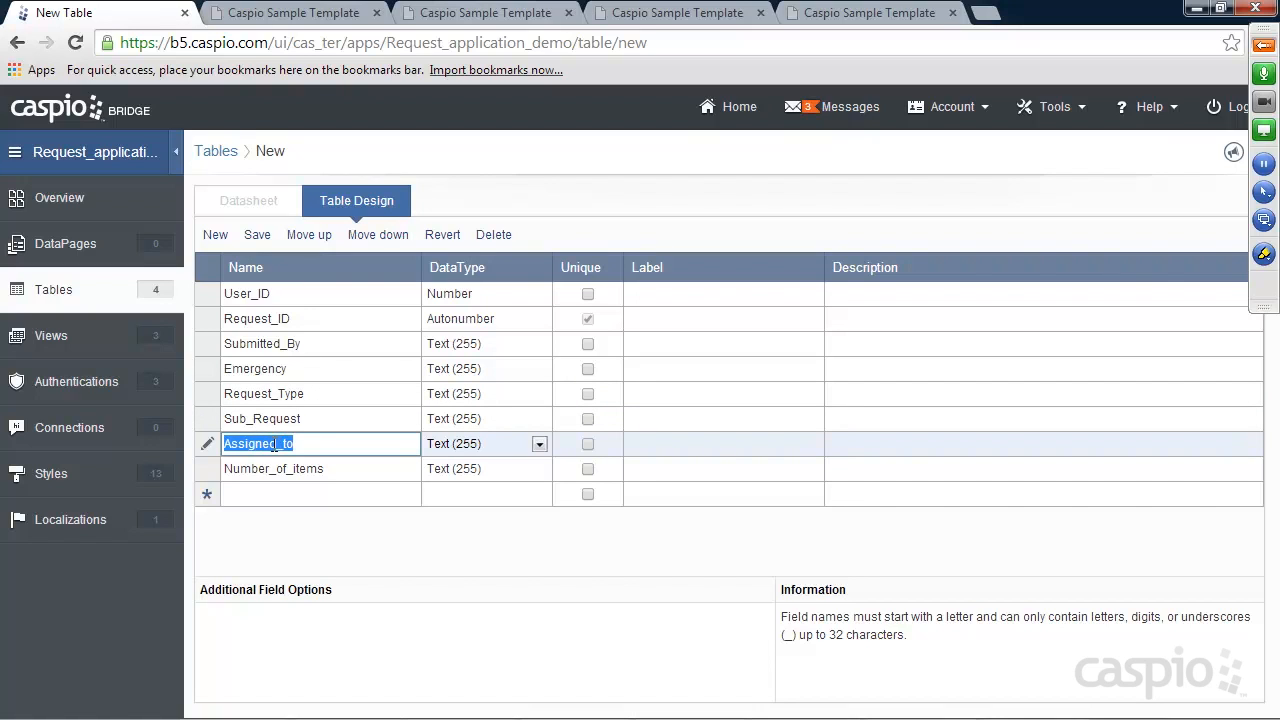
pyautogui.click(280, 494)
pyautogui.write('Em')
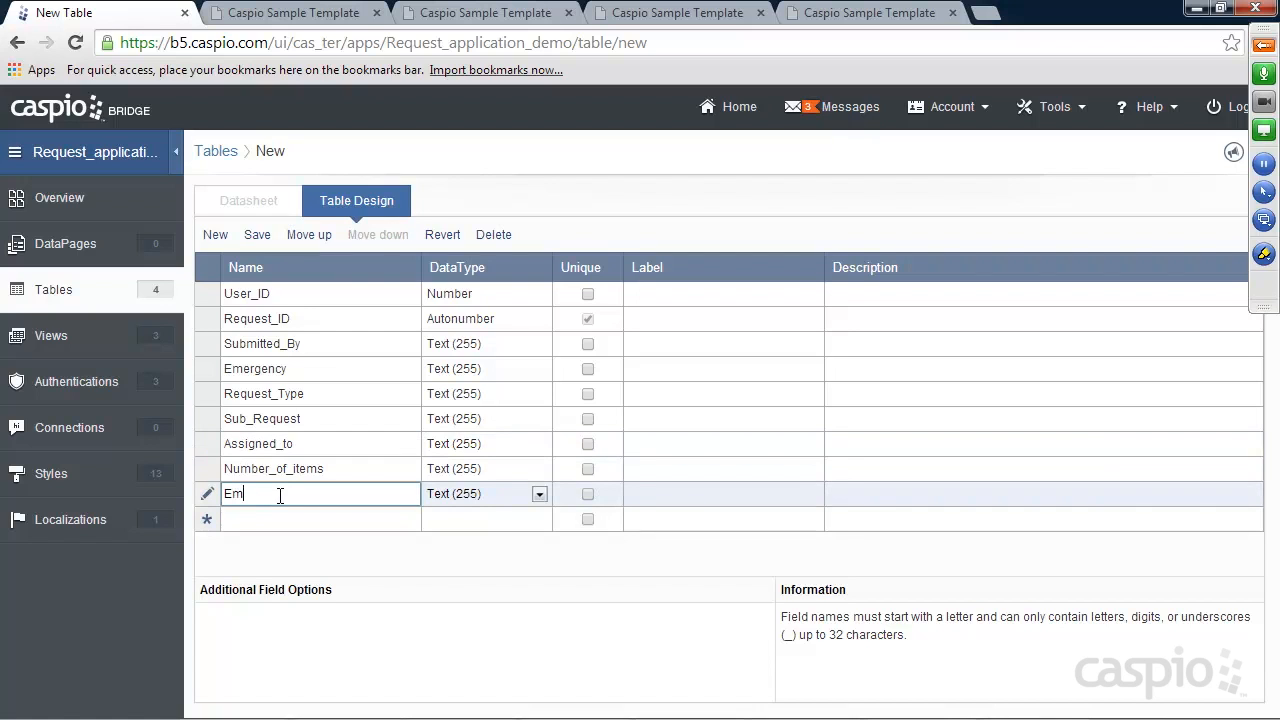
pyautogui.write('ail_notification')
pyautogui.click(309, 234)
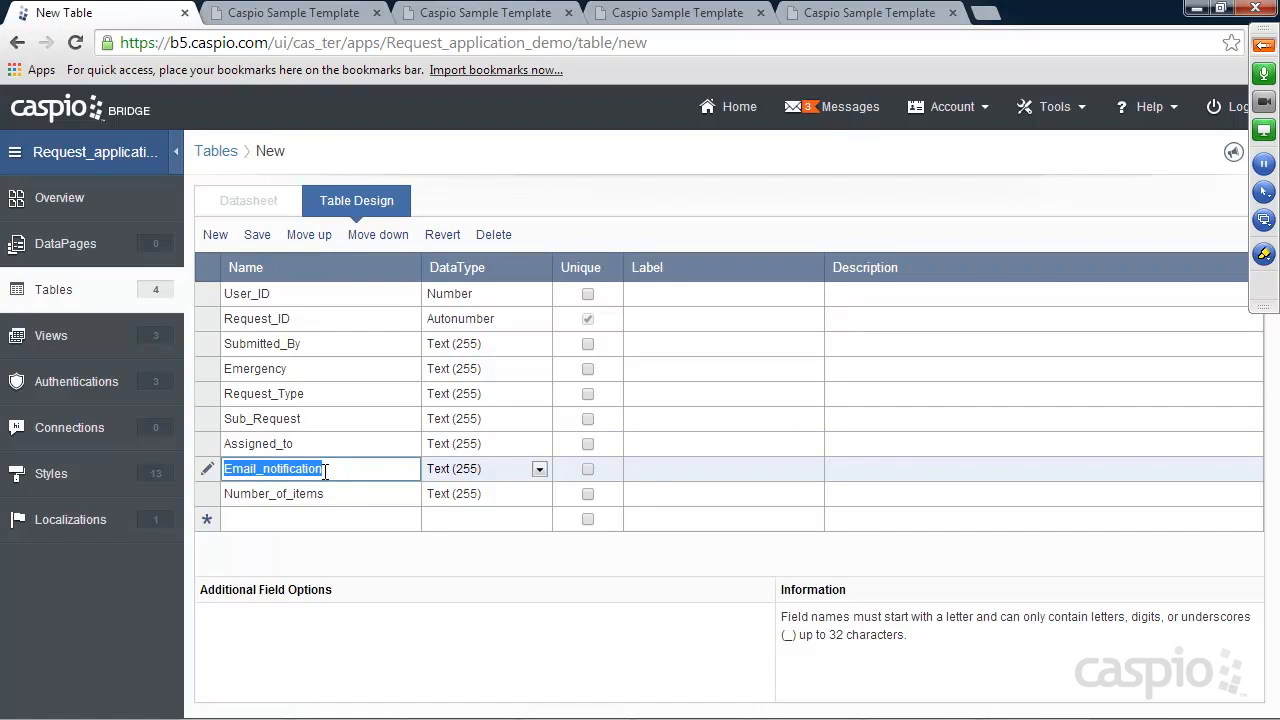
pyautogui.click(326, 18)
# In the sample New Request form, choose Building repair with the Heating/Cooling issues subclass
pyautogui.click(243, 222)
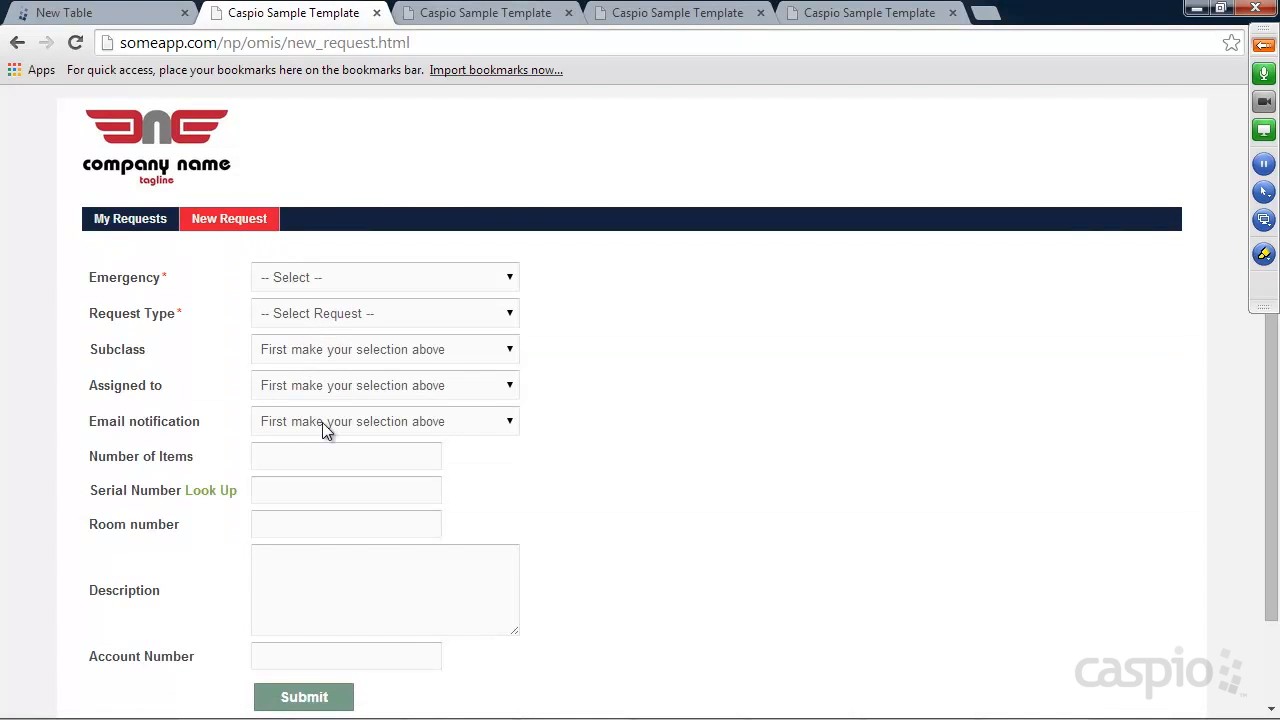
pyautogui.click(362, 314)
pyautogui.click(350, 350)
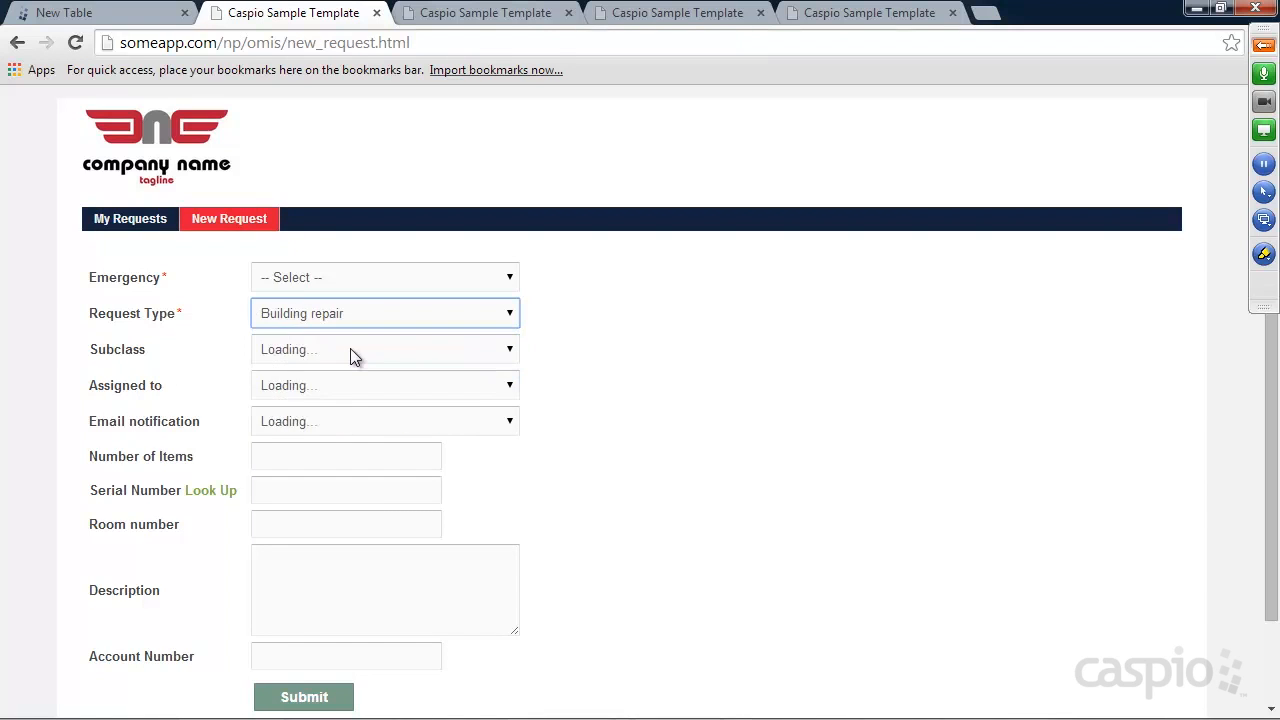
pyautogui.click(316, 352)
pyautogui.click(309, 386)
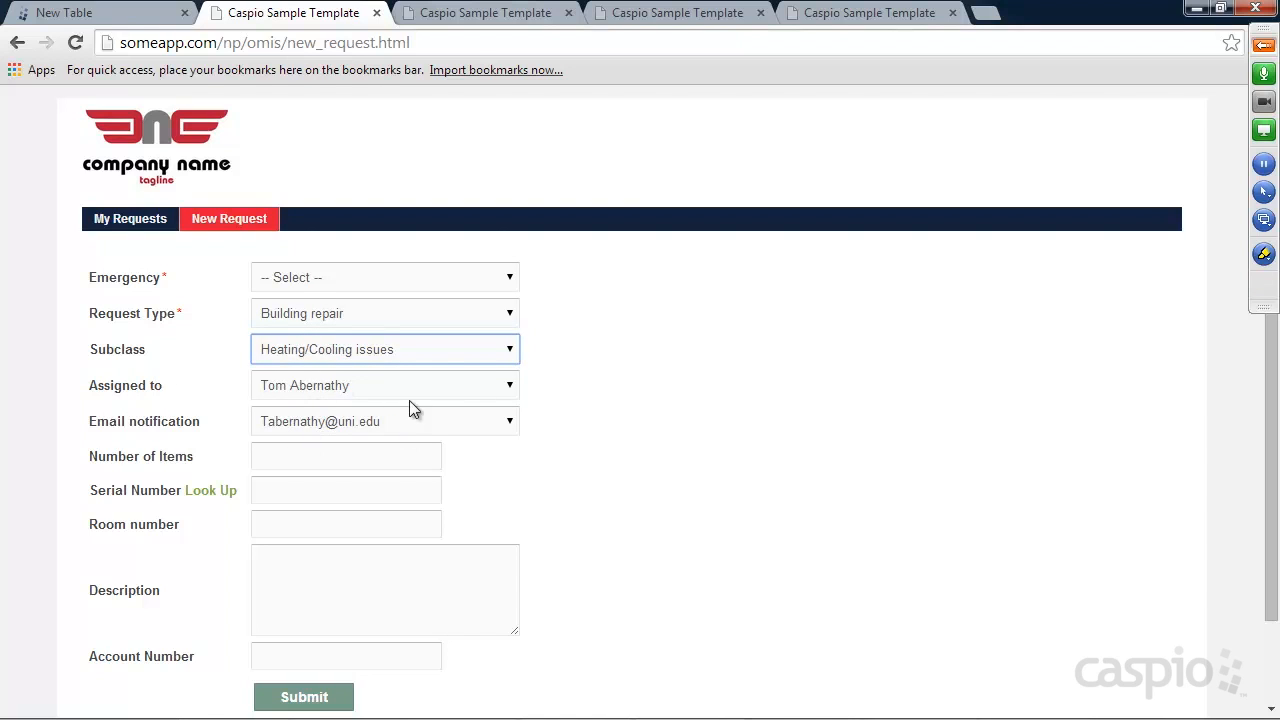
pyautogui.moveTo(805, 718)
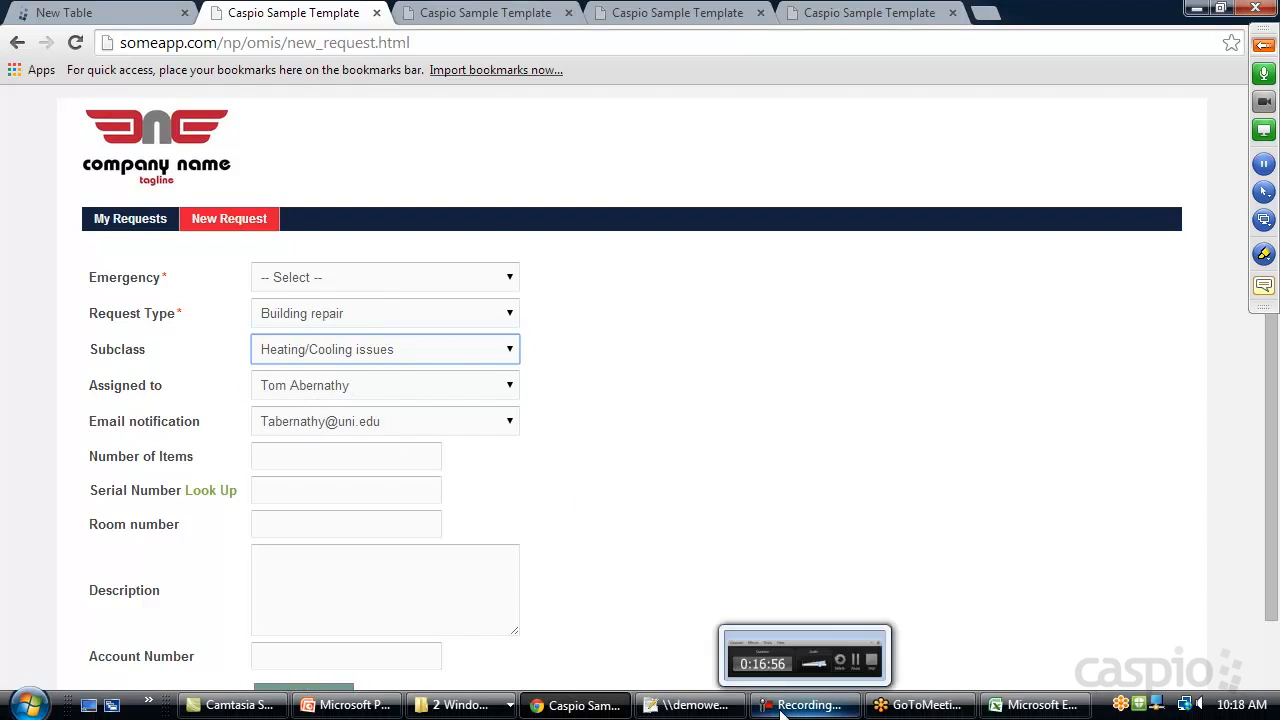
pyautogui.click(1024, 712)
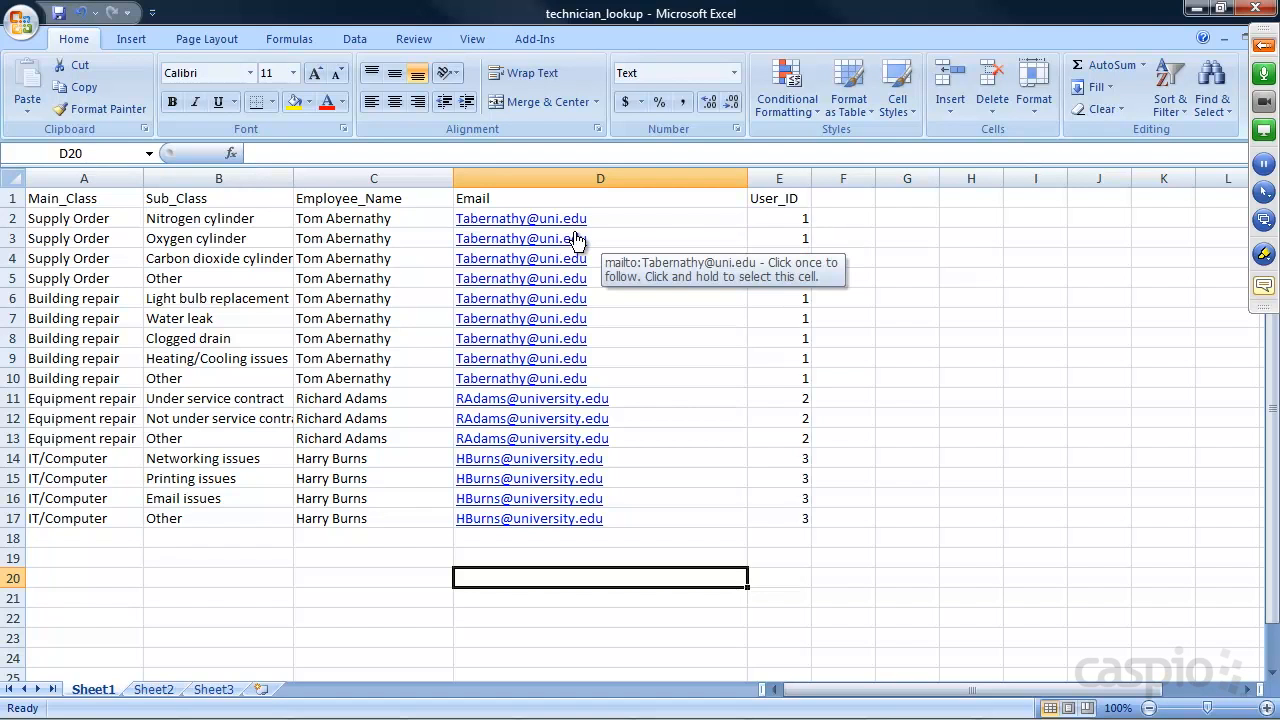
pyautogui.click(1196, 9)
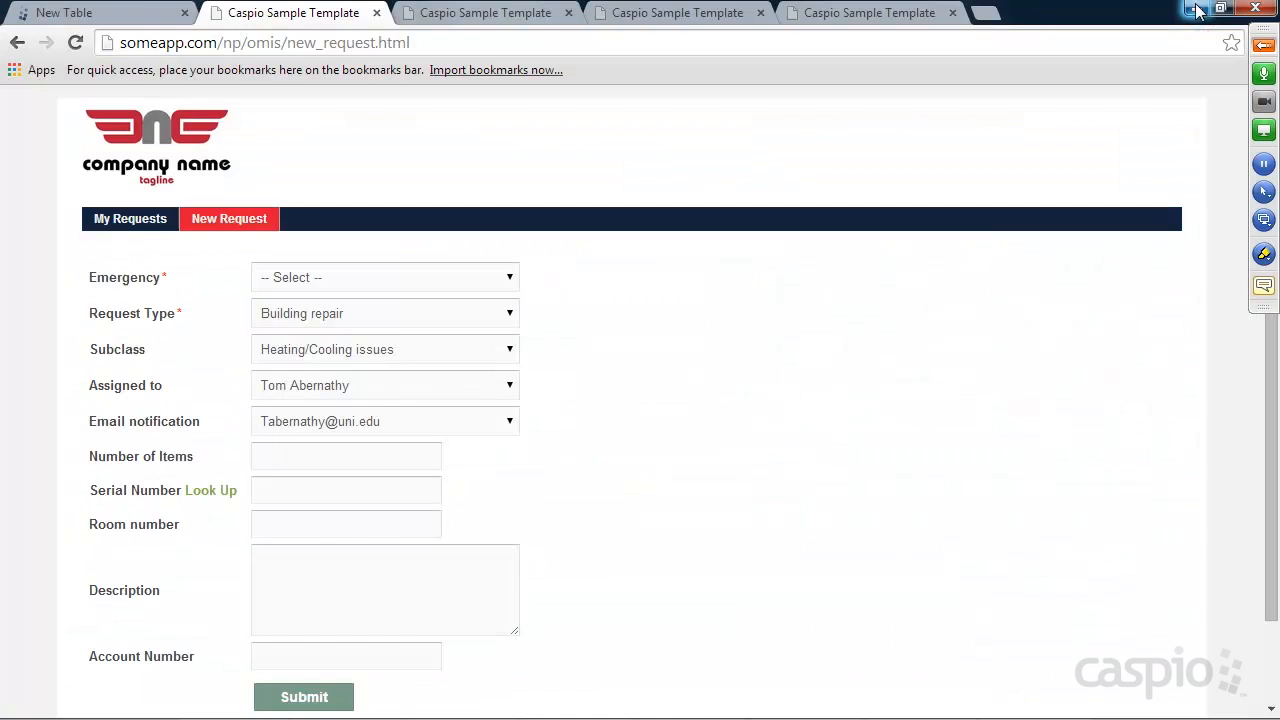
# Add Serial_Number and Room_number fields to the new table design
pyautogui.click(104, 12)
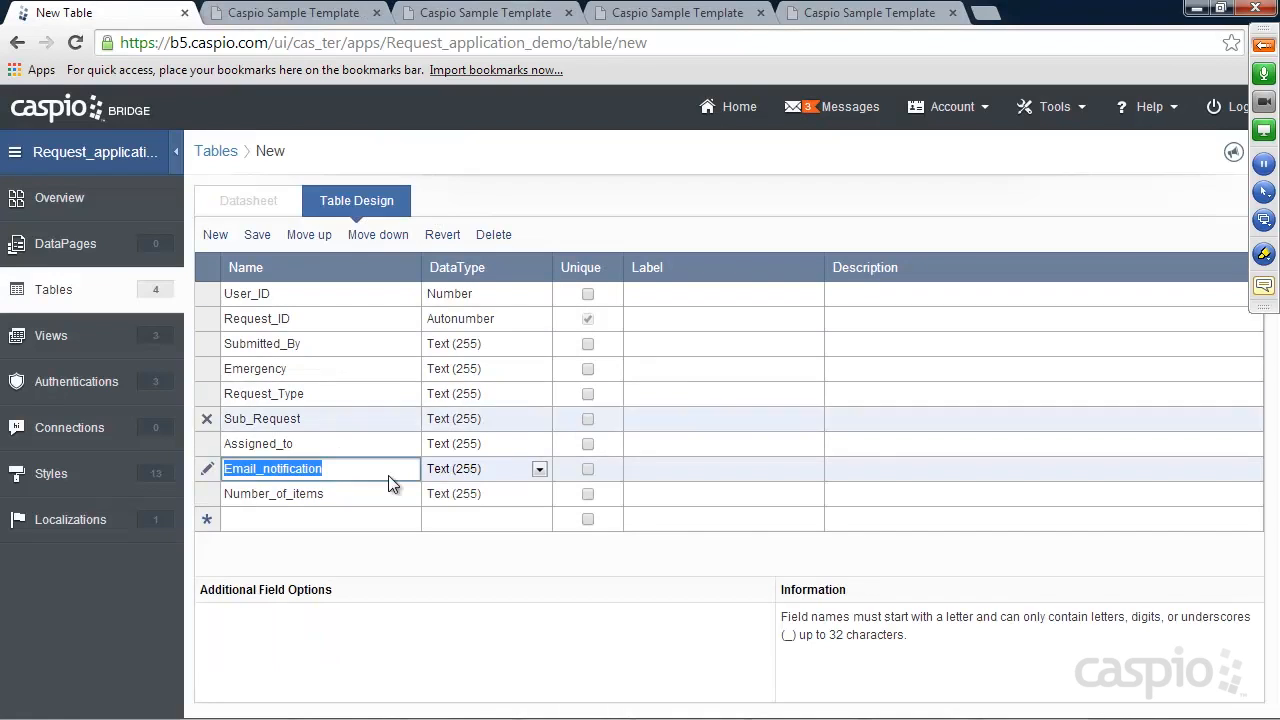
pyautogui.click(272, 518)
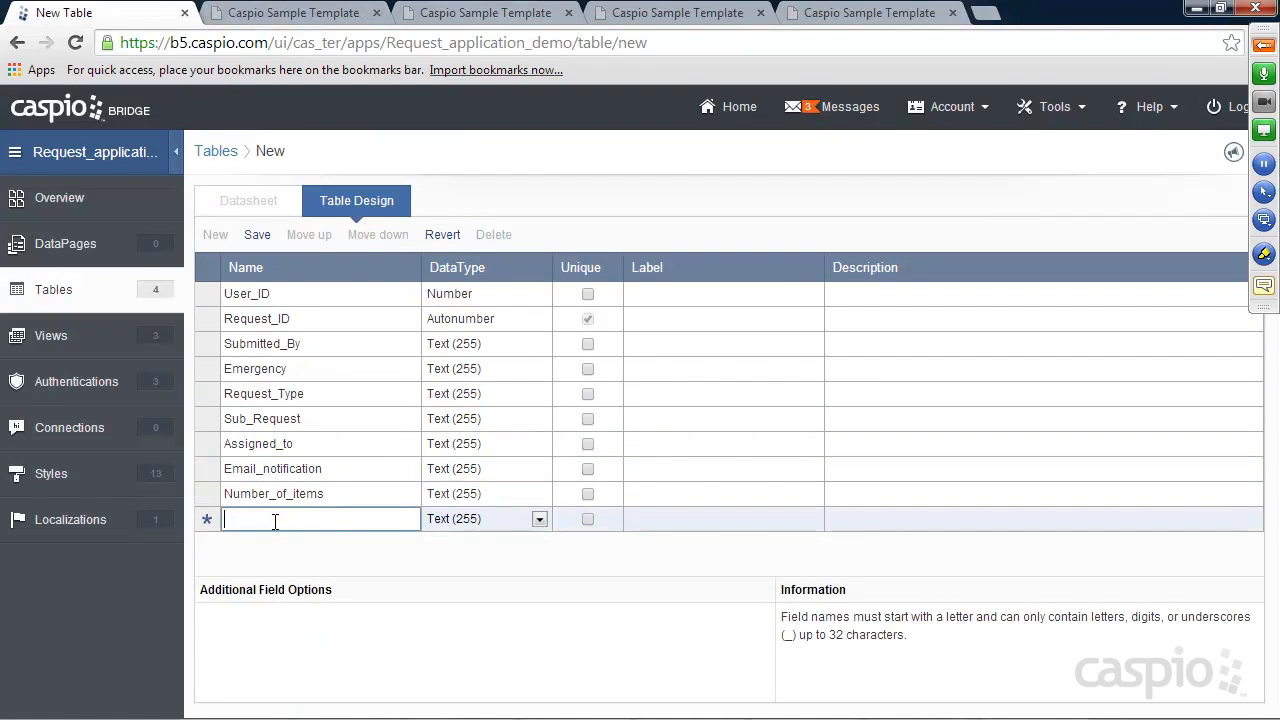
pyautogui.write('Ser')
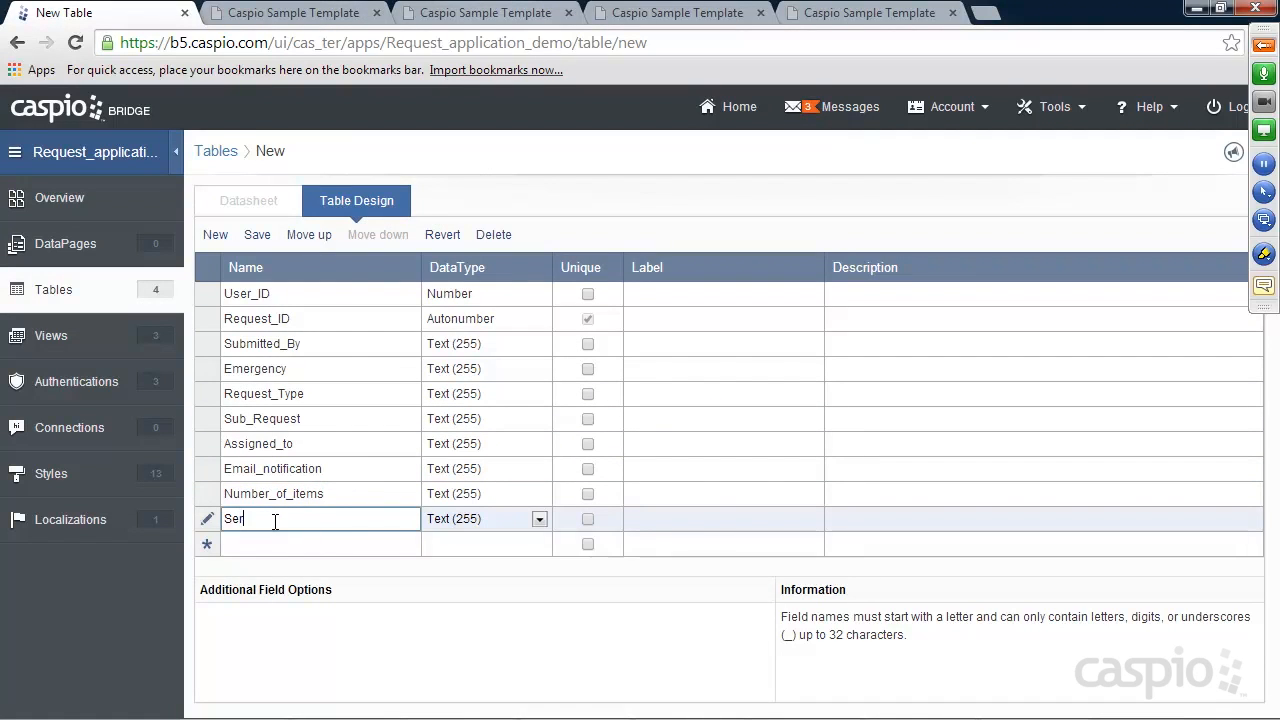
pyautogui.write('ial_Number')
pyautogui.click(239, 545)
pyautogui.write('Room_number')
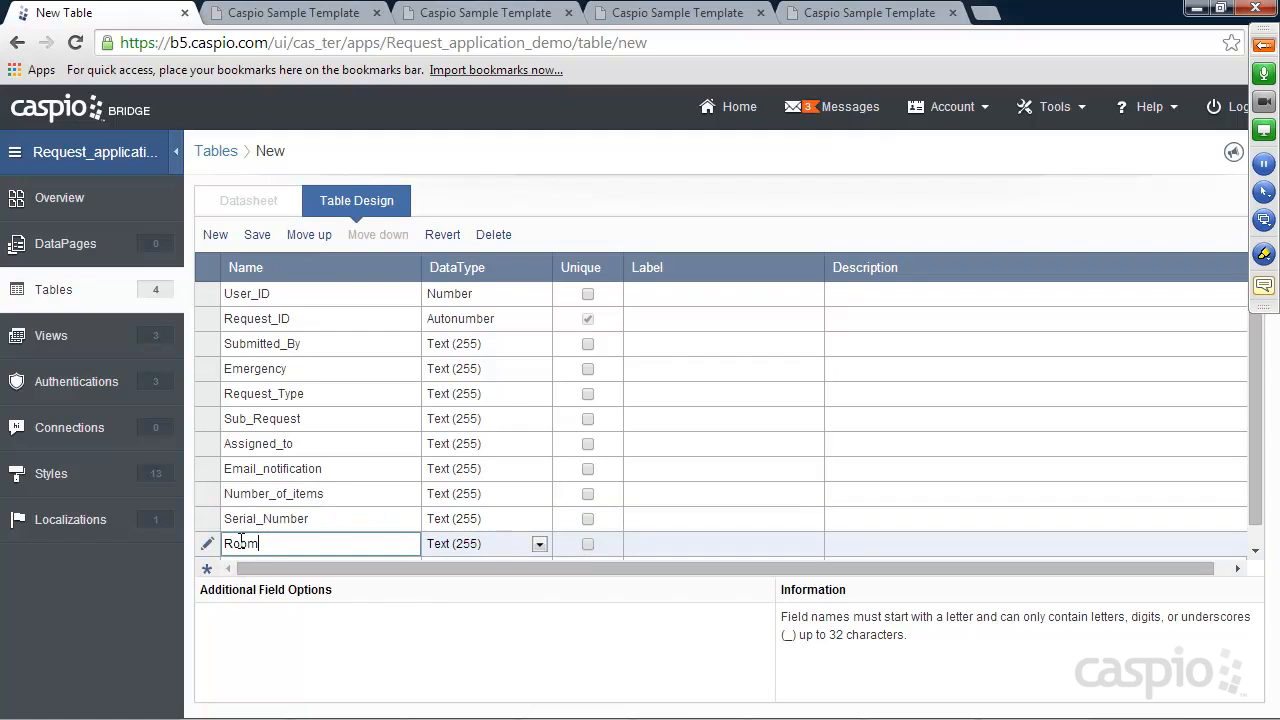
pyautogui.click(284, 555)
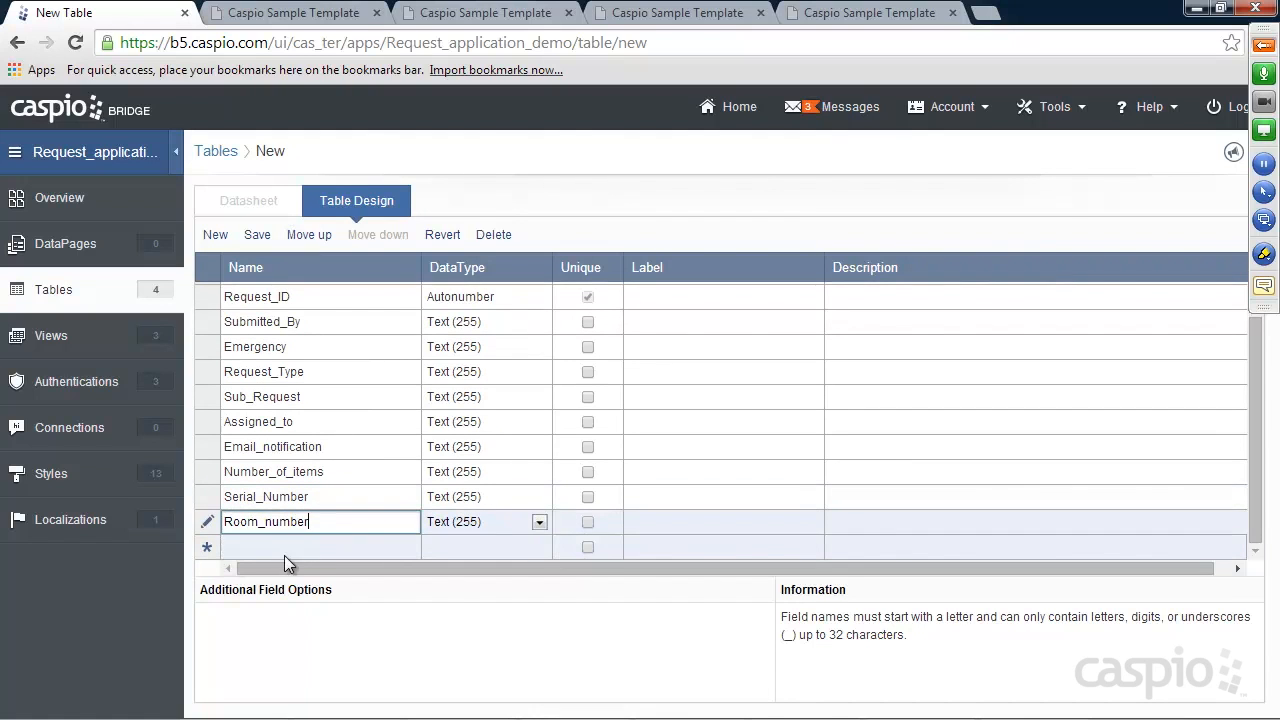
# Add a Text (64000) field, renaming Desc to Description after the reserved-word warning
pyautogui.write('Desc')
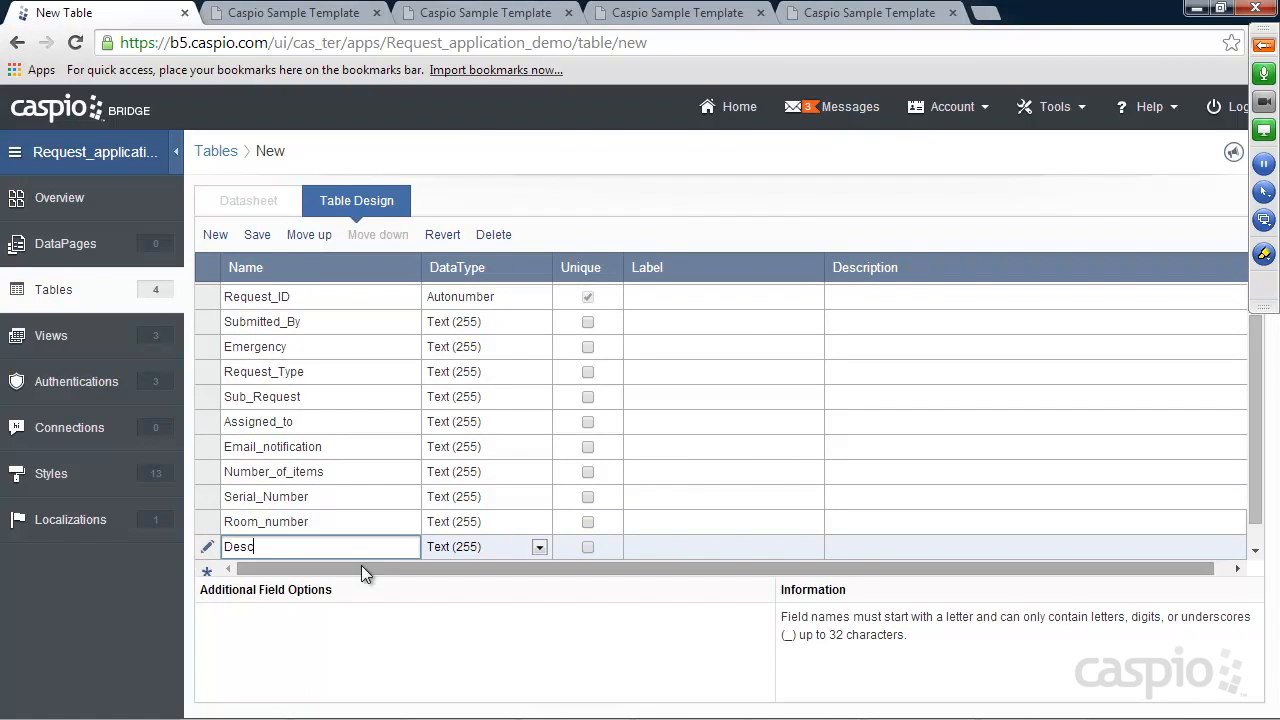
pyautogui.click(446, 548)
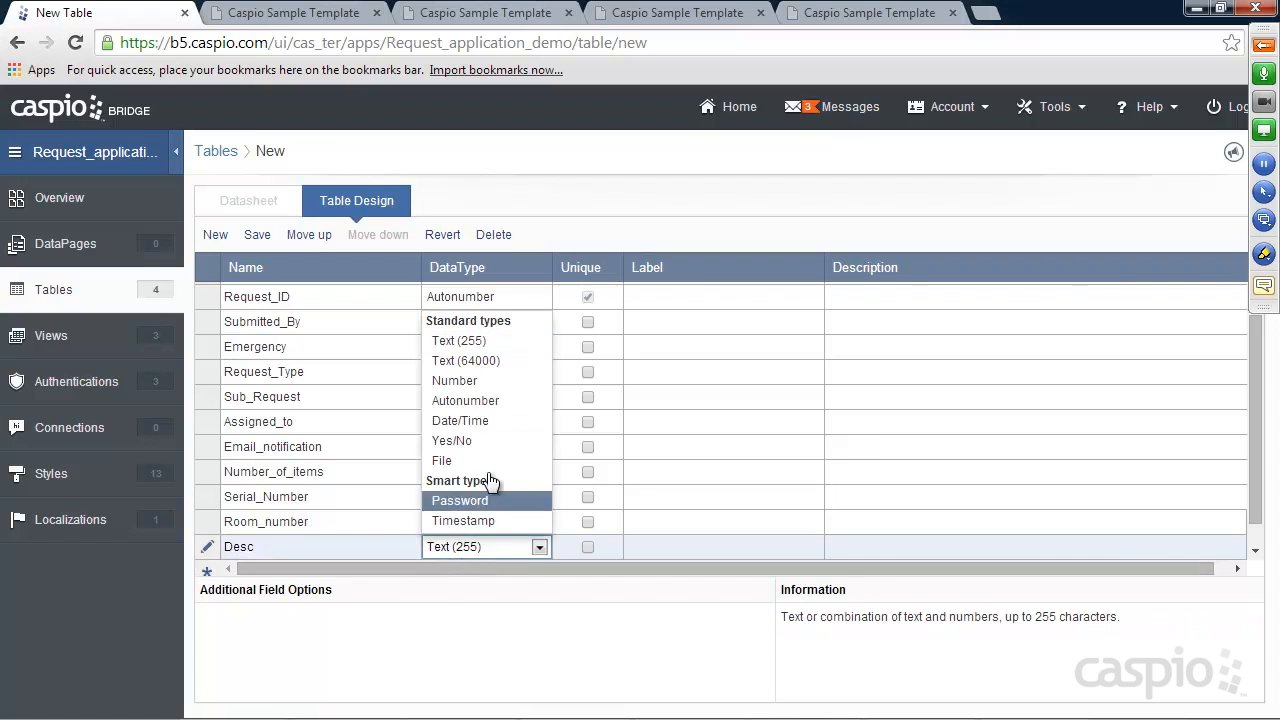
pyautogui.click(466, 361)
pyautogui.click(282, 554)
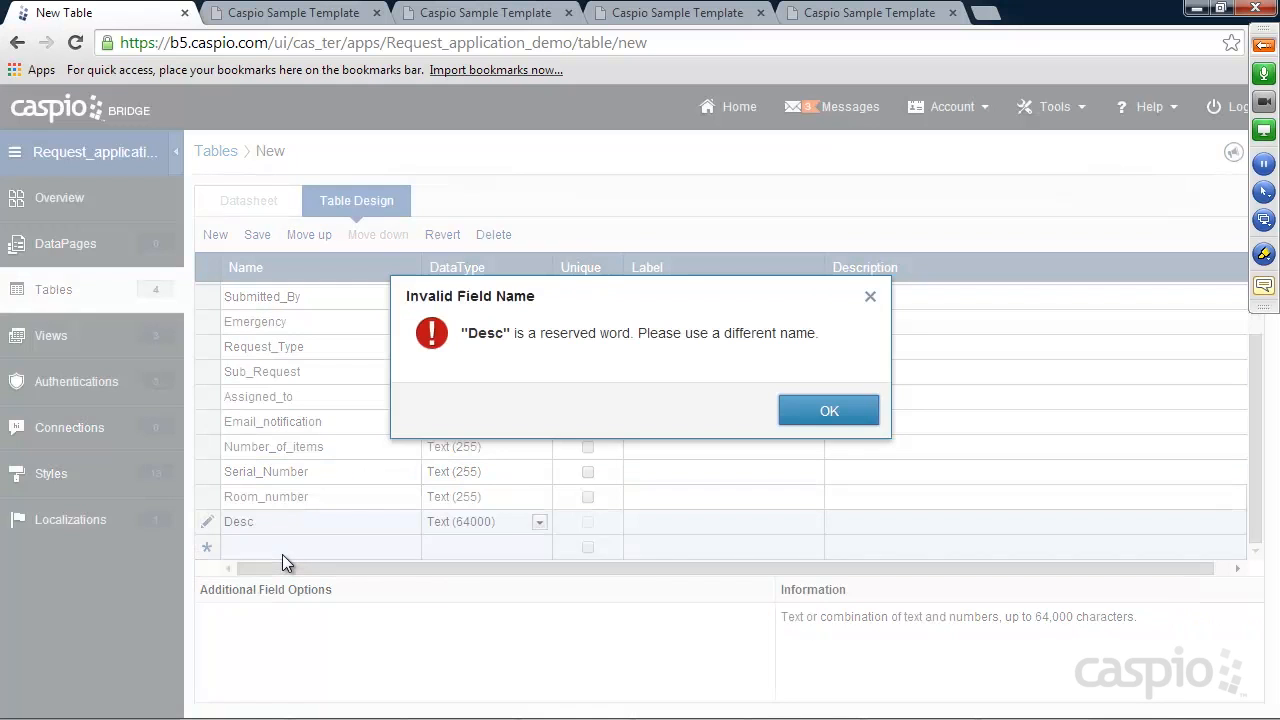
pyautogui.click(812, 410)
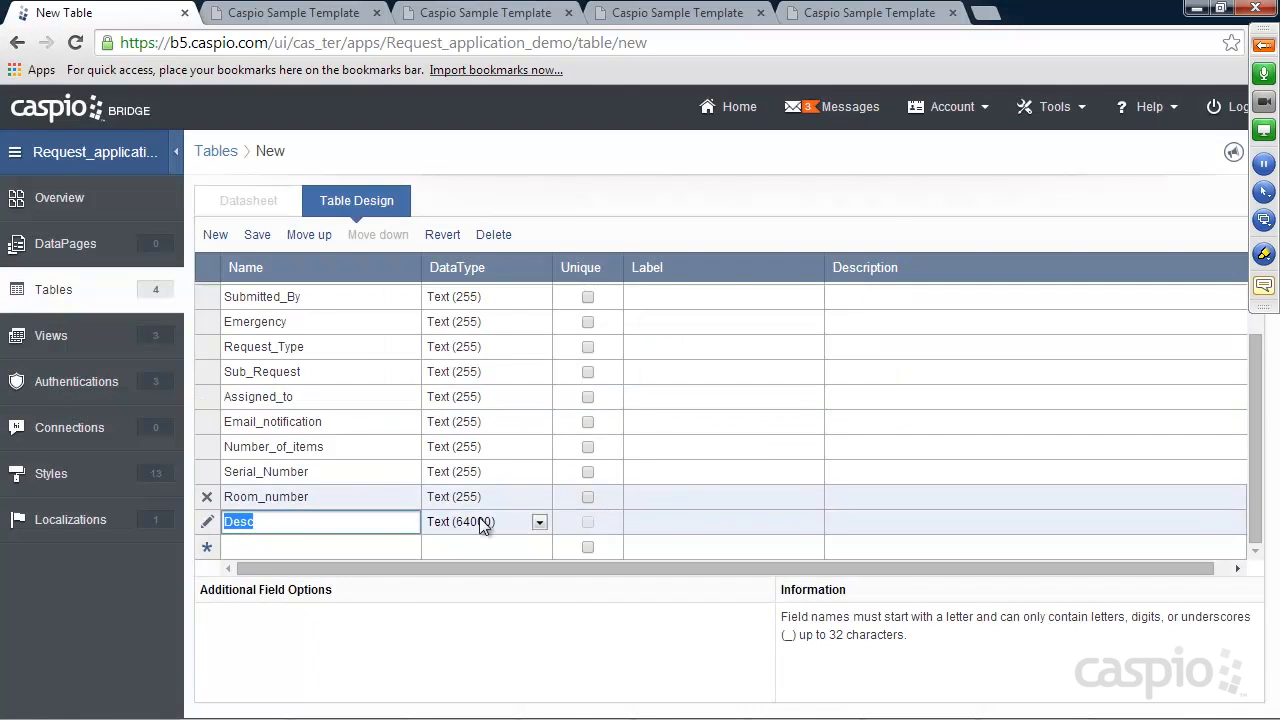
pyautogui.click(300, 522)
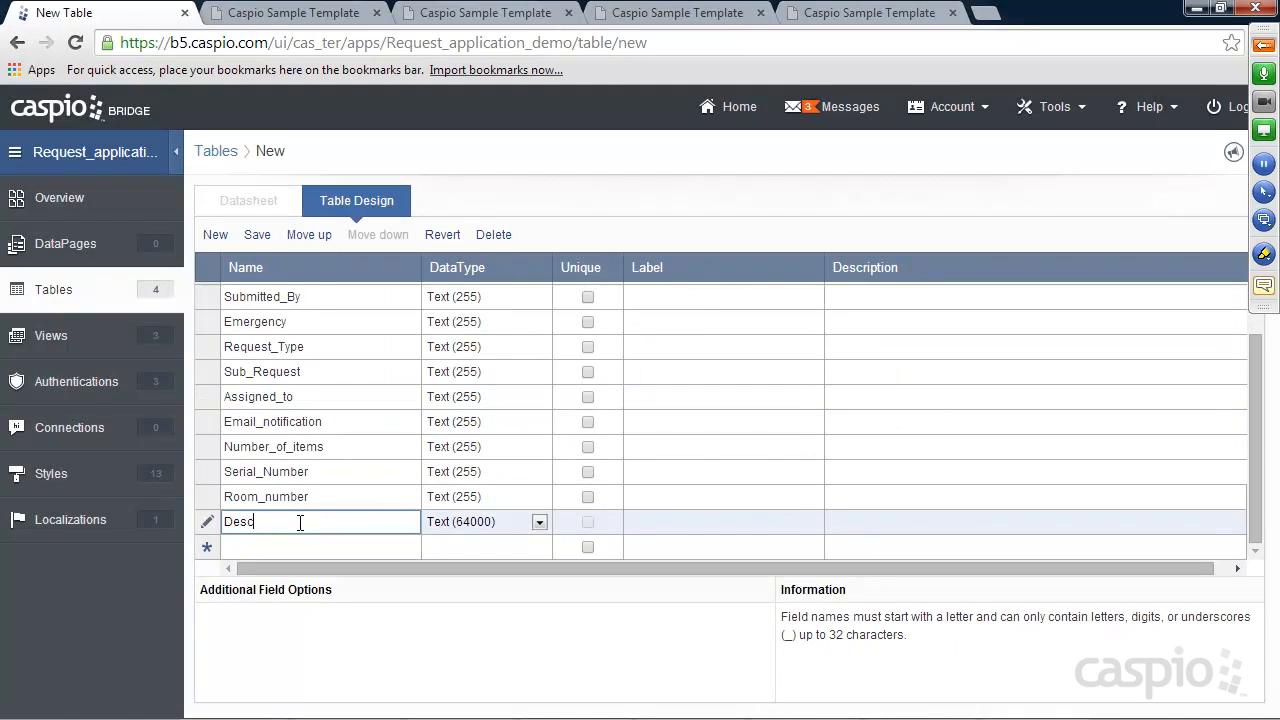
pyautogui.write('ription')
pyautogui.click(302, 543)
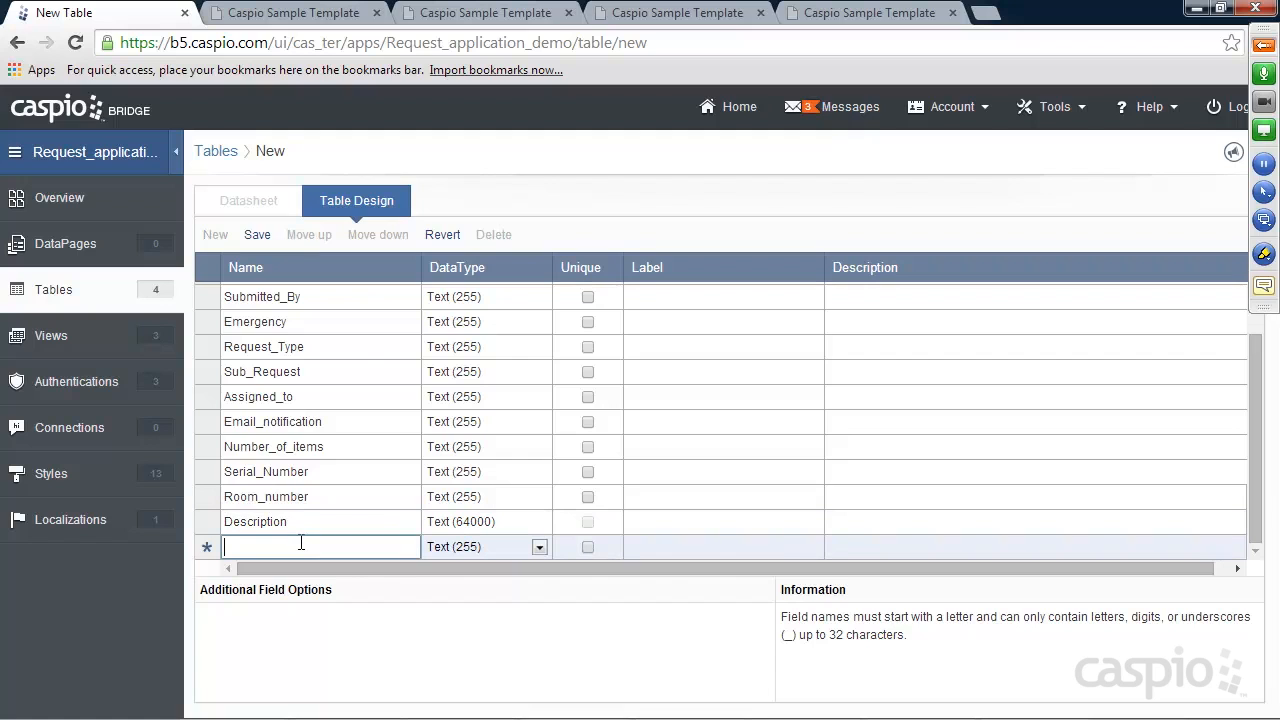
# Add Account_Number and Date_Created fields
pyautogui.write('Account_Number')
pyautogui.scroll(-1, 300, 541)
pyautogui.click(297, 541)
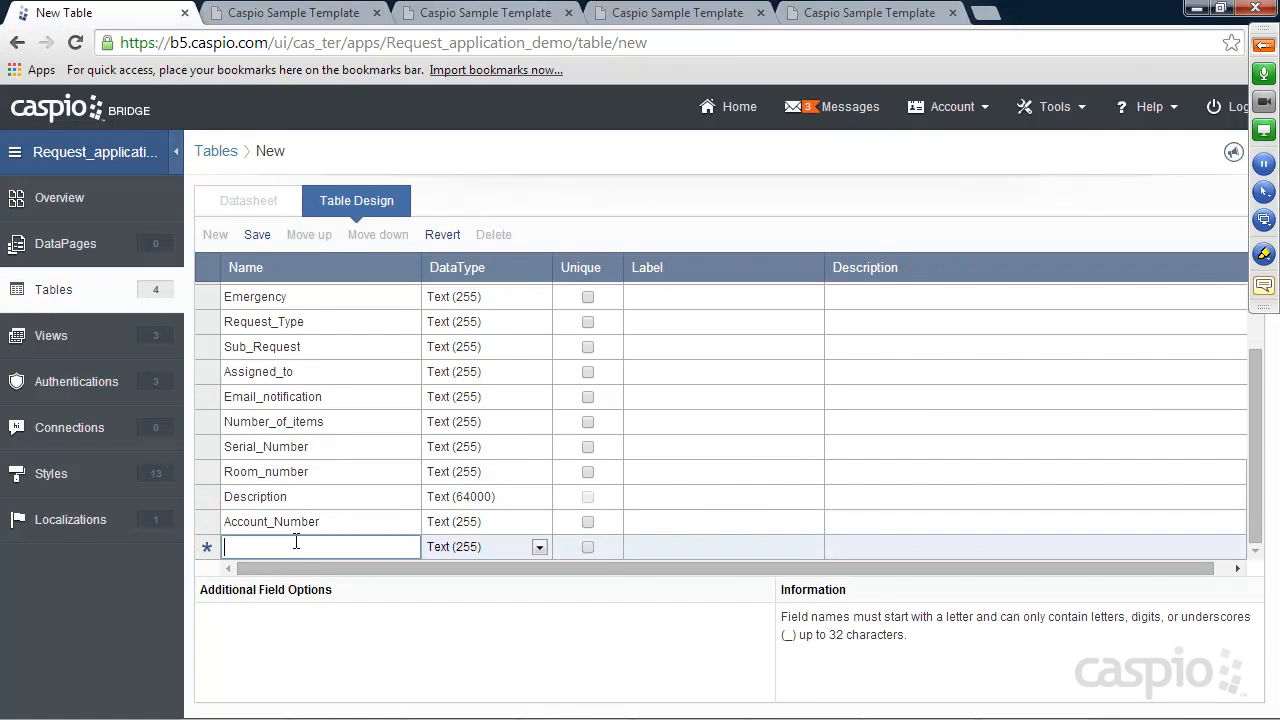
pyautogui.write('Date_Created')
# Make Date_Created a Timestamp field, add a Status field, and leave the design to save
pyautogui.click(459, 546)
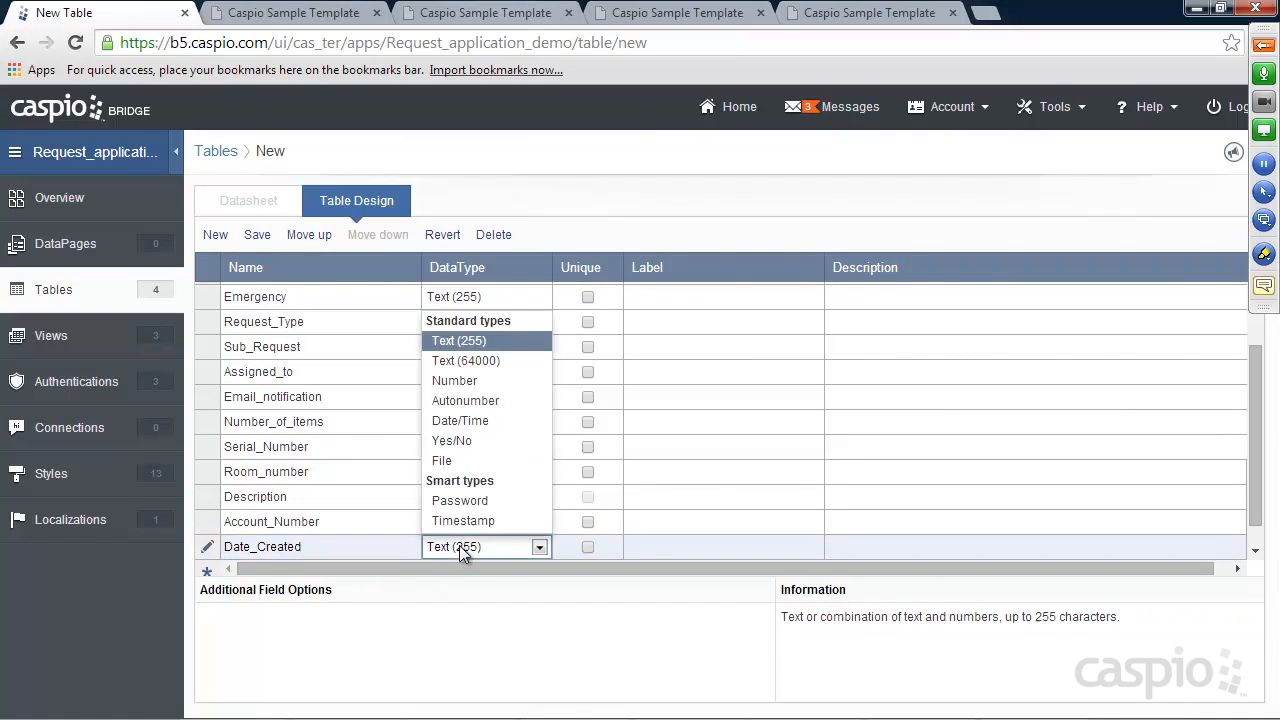
pyautogui.click(457, 520)
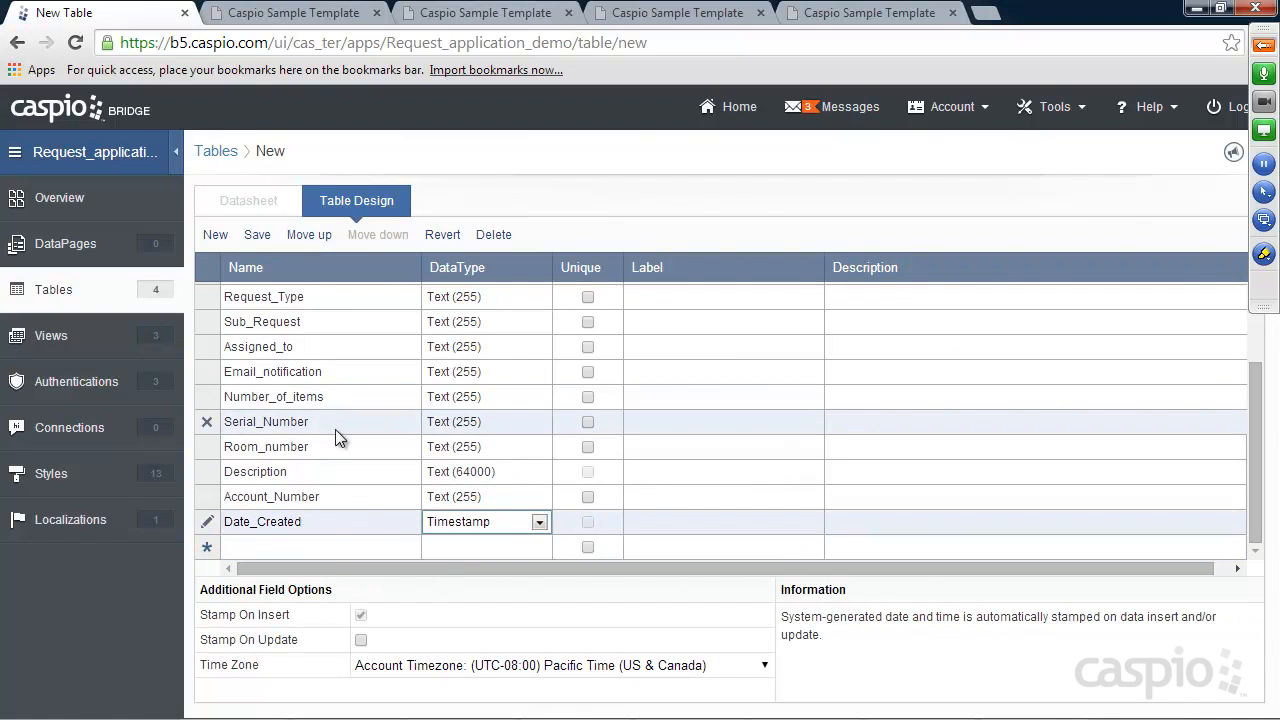
pyautogui.click(323, 546)
pyautogui.write('Status')
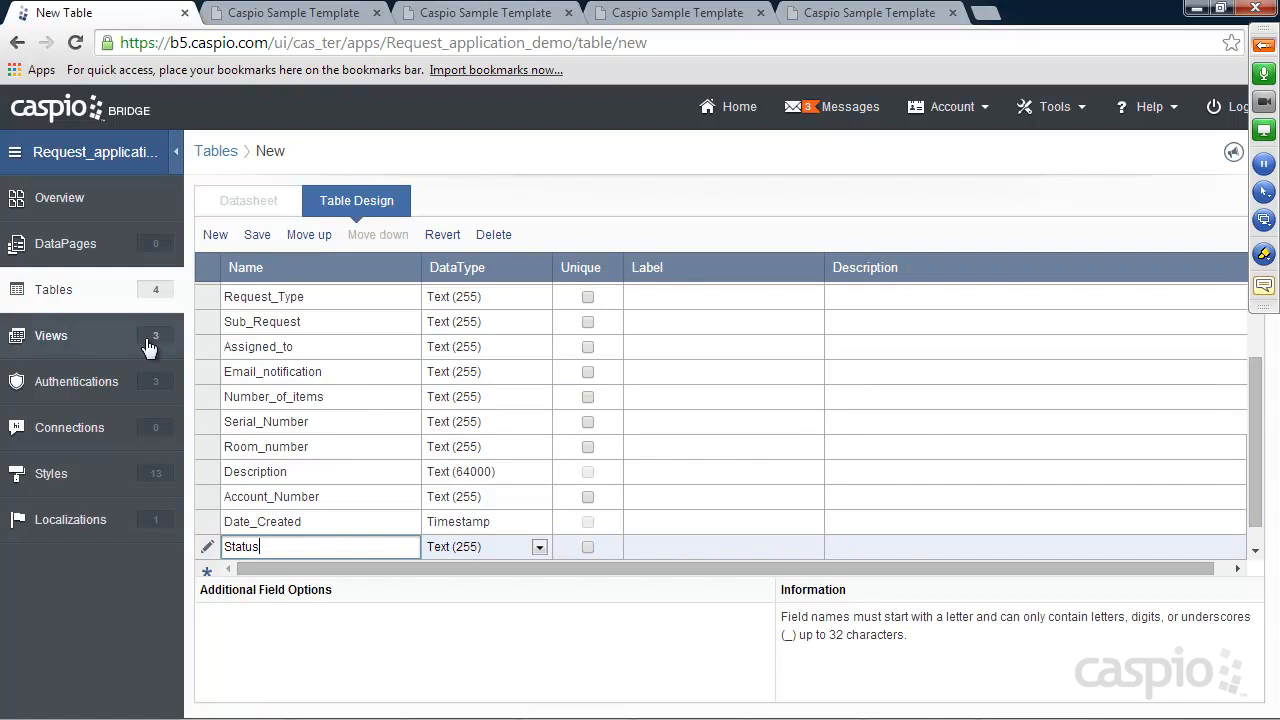
pyautogui.scroll(2, 281, 378)
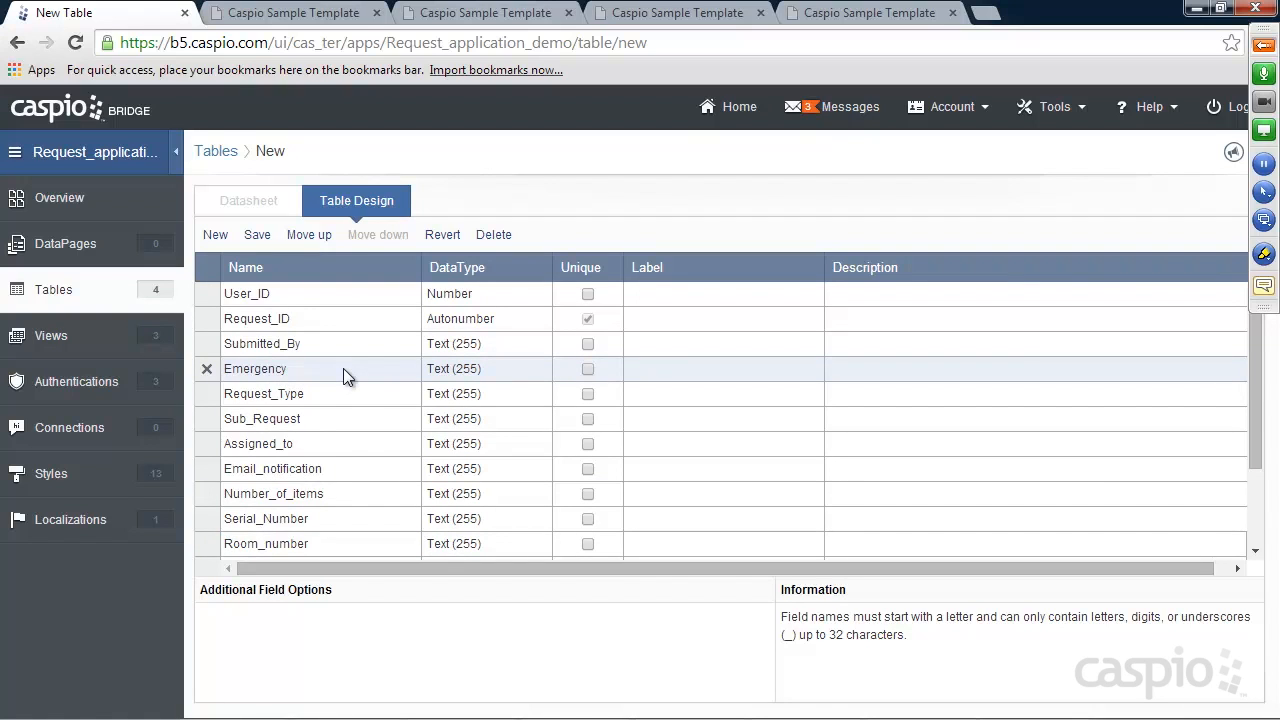
pyautogui.scroll(-2, 343, 370)
pyautogui.scroll(3, 344, 372)
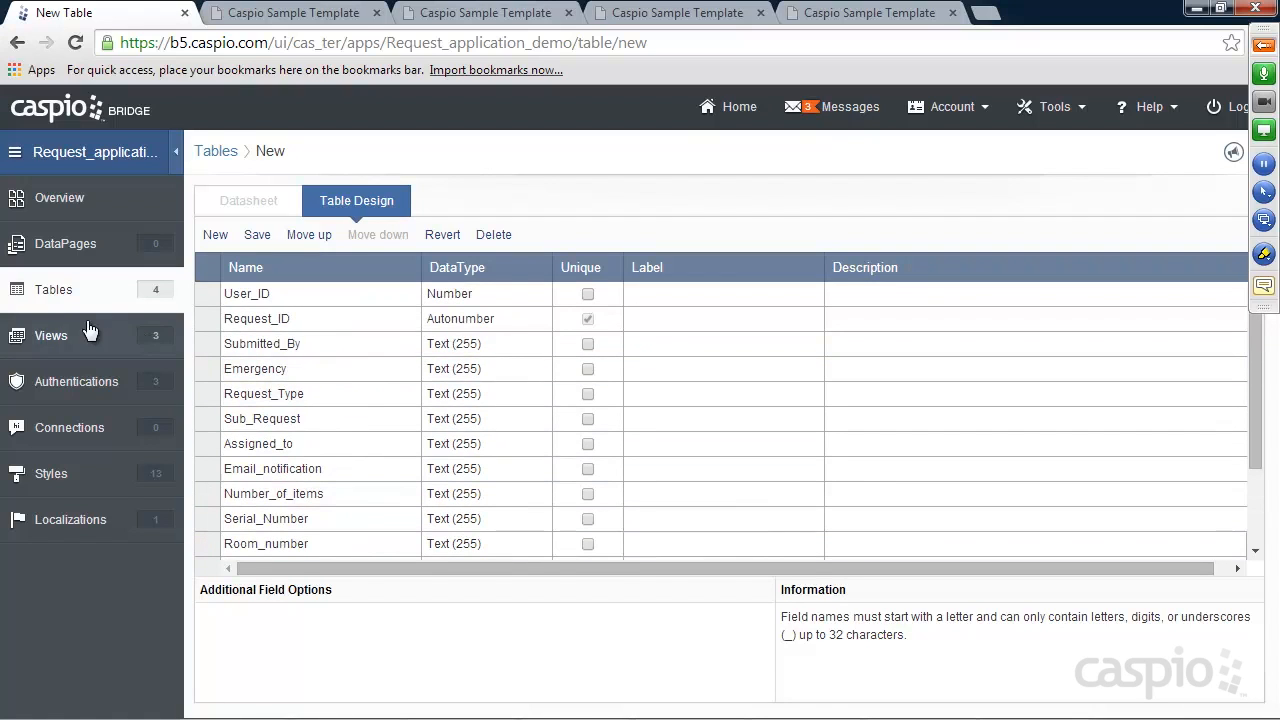
pyautogui.click(54, 292)
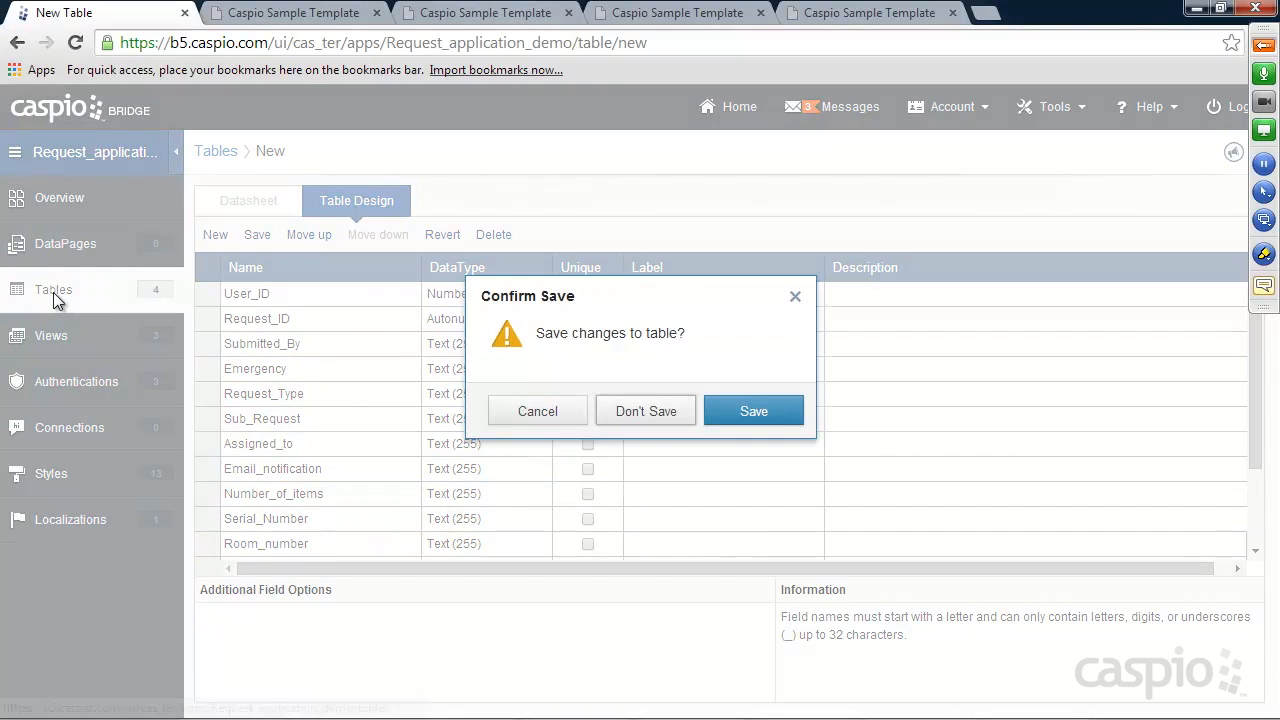
# Save the new table as Requests_Tbl, renaming it after a duplicate-name warning
pyautogui.click(737, 409)
pyautogui.write('Requets')
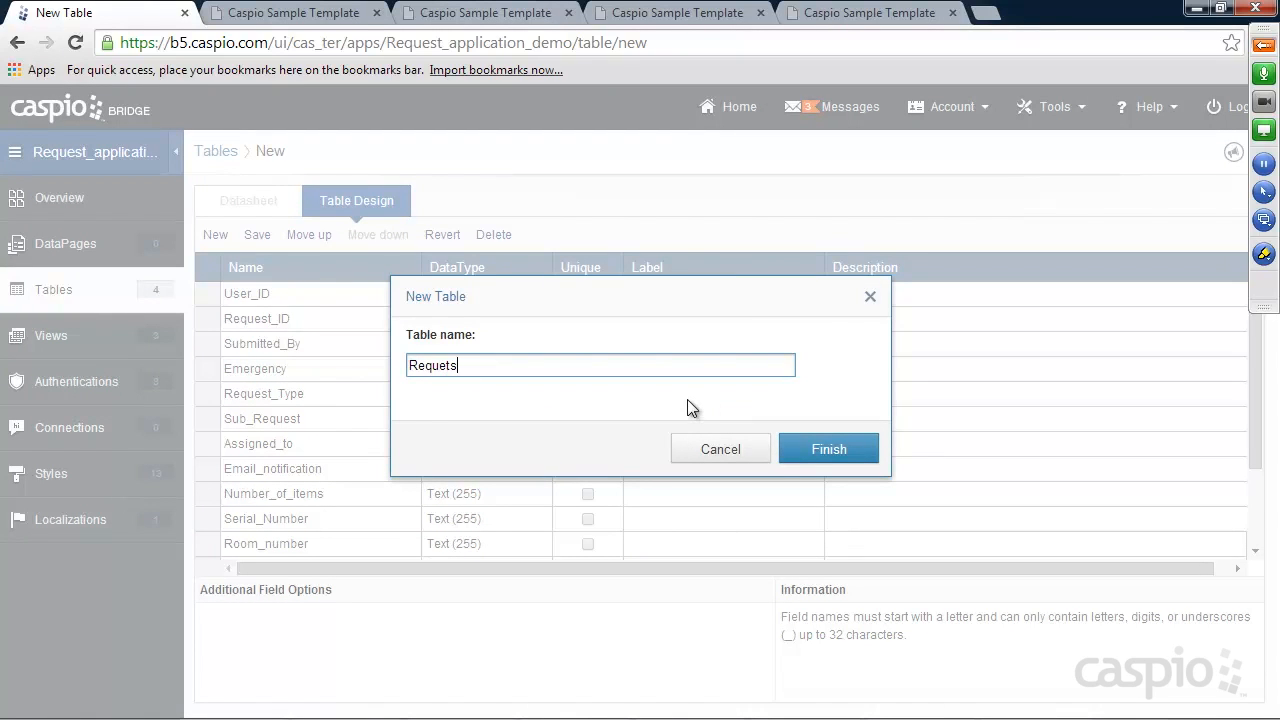
pyautogui.press('BackSpace')
pyautogui.write('_Table')
pyautogui.click(805, 447)
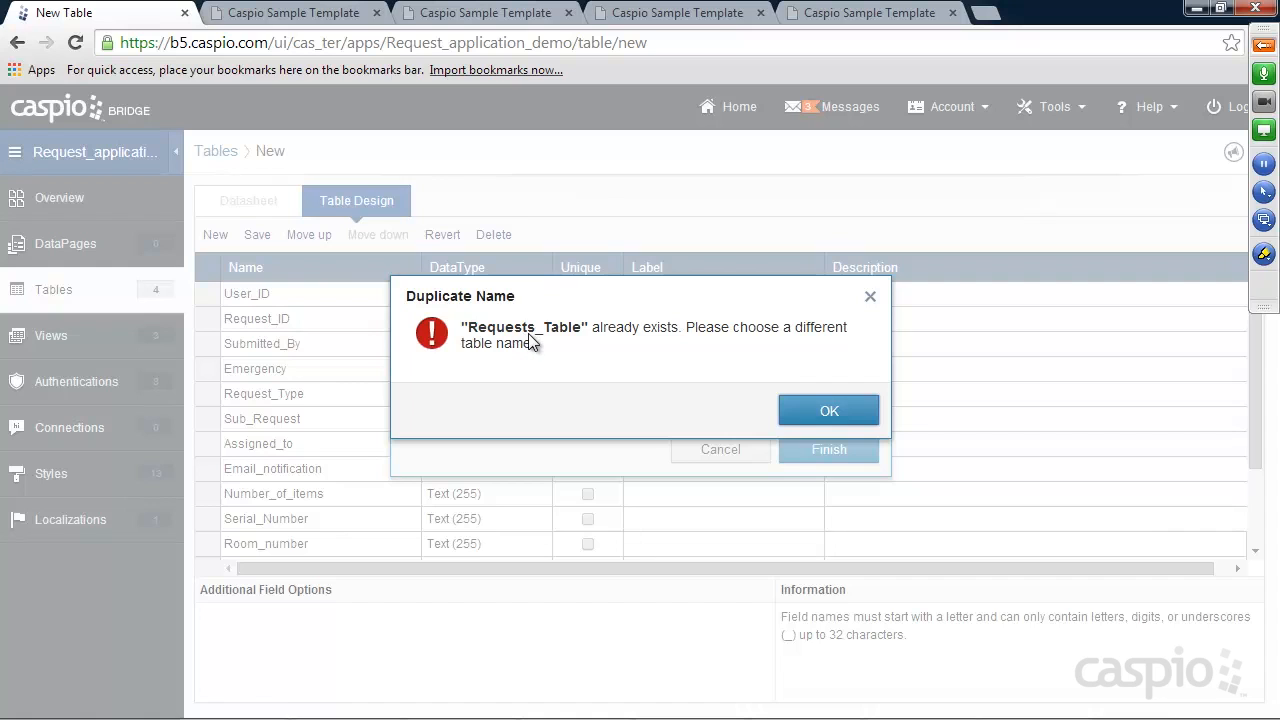
pyautogui.click(817, 401)
pyautogui.click(526, 365)
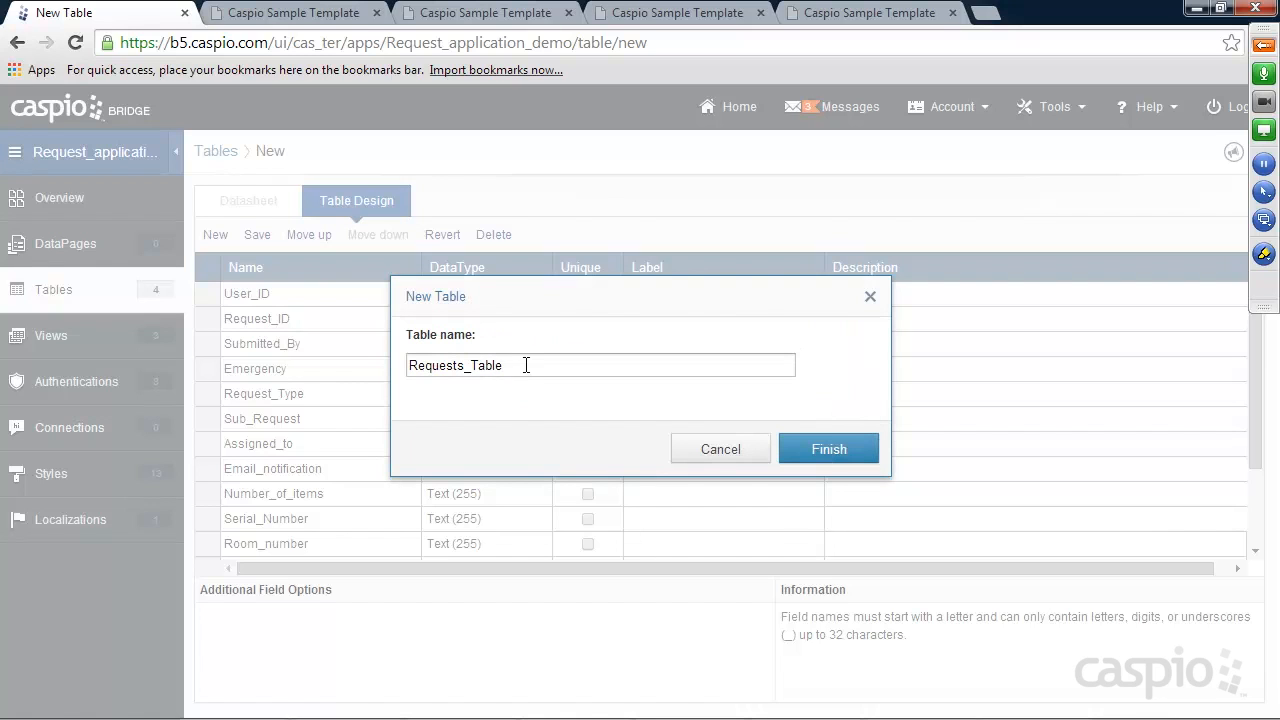
pyautogui.press('BackSpace')
pyautogui.press('BackSpace')
pyautogui.press('BackSpace')
pyautogui.write('bl')
pyautogui.click(829, 449)
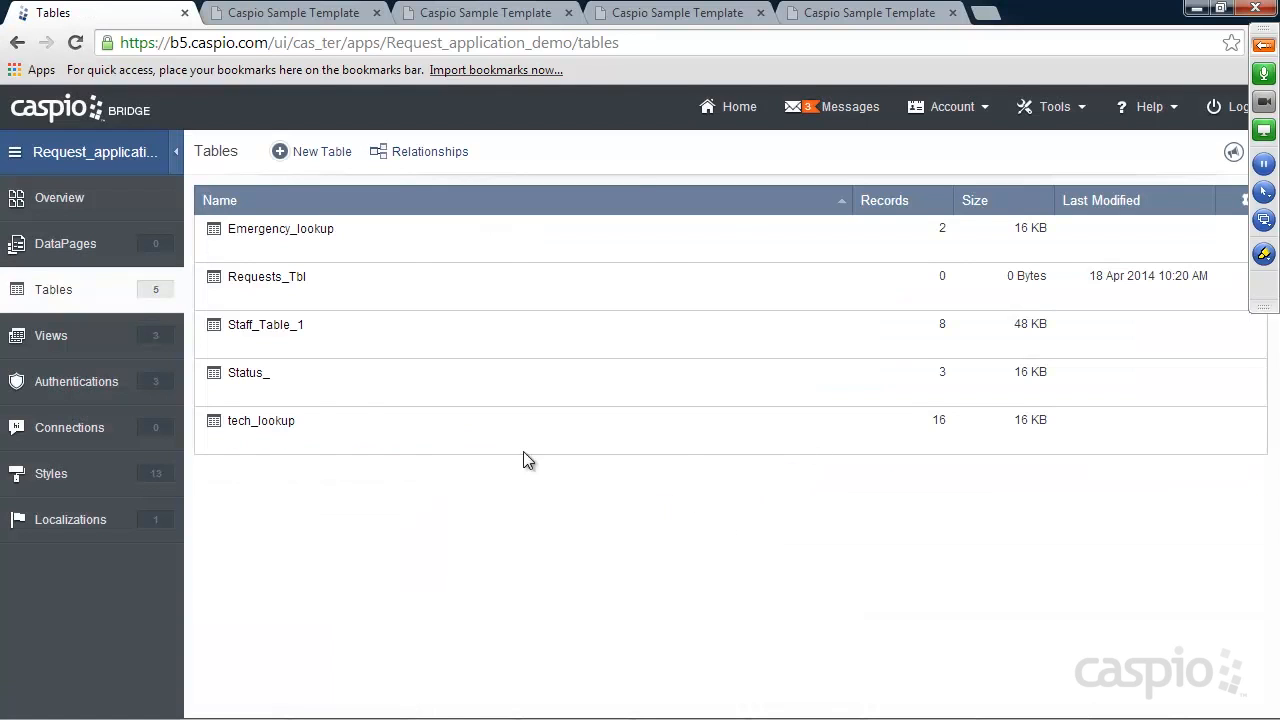
# Open Requests_Tbl, then start a new DataPage inside the Staff folder
pyautogui.click(325, 299)
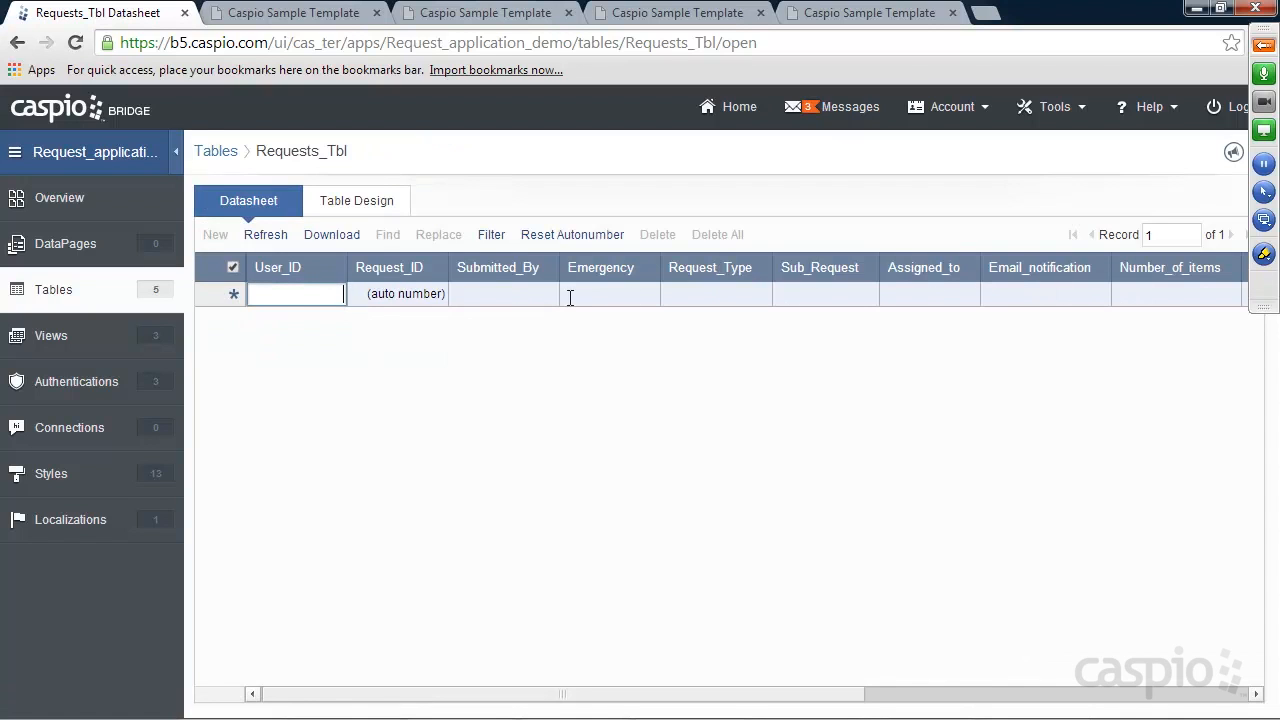
pyautogui.click(78, 252)
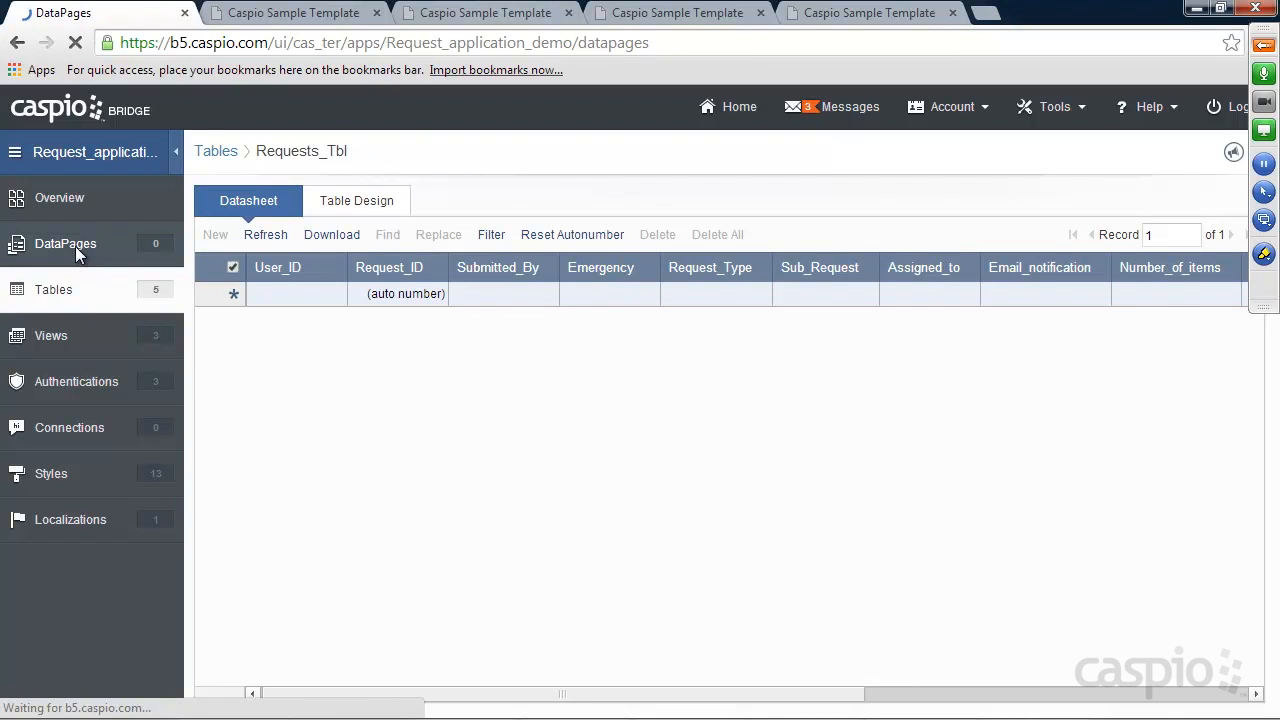
pyautogui.click(240, 255)
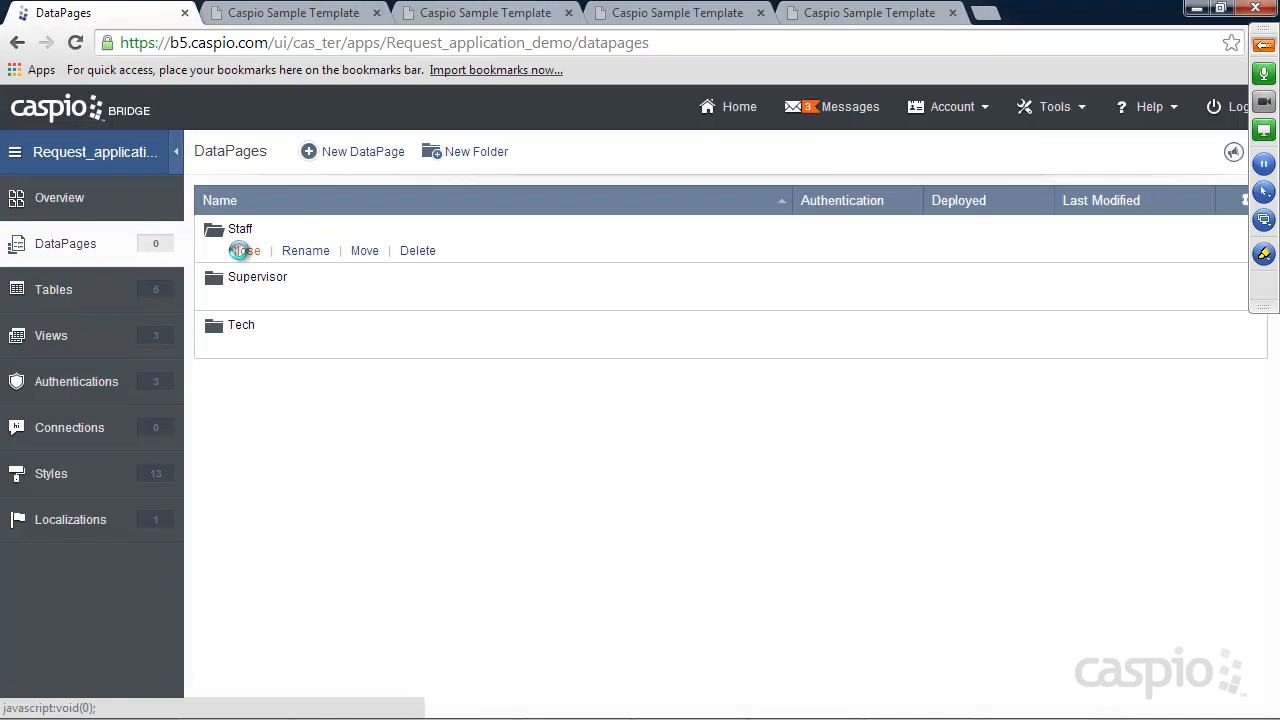
pyautogui.click(367, 154)
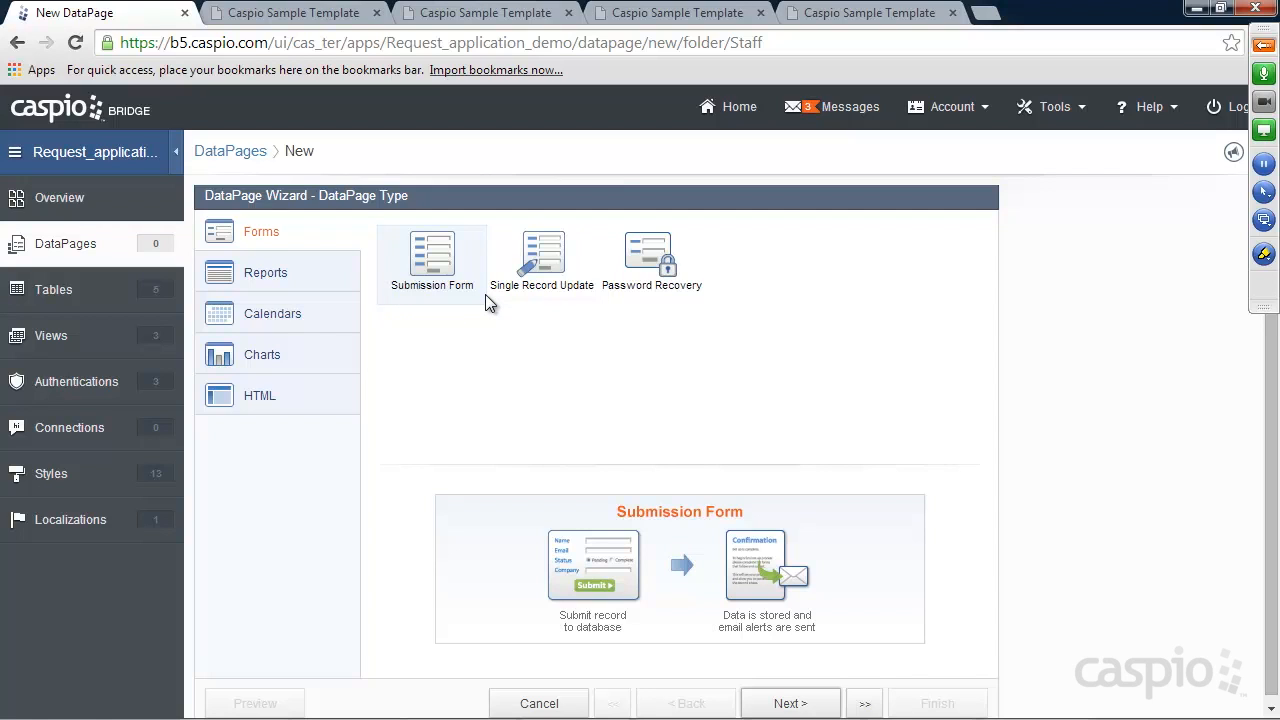
# Make a Submission Form on Requests_Tbl with the default style, named New Request Form
pyautogui.click(785, 702)
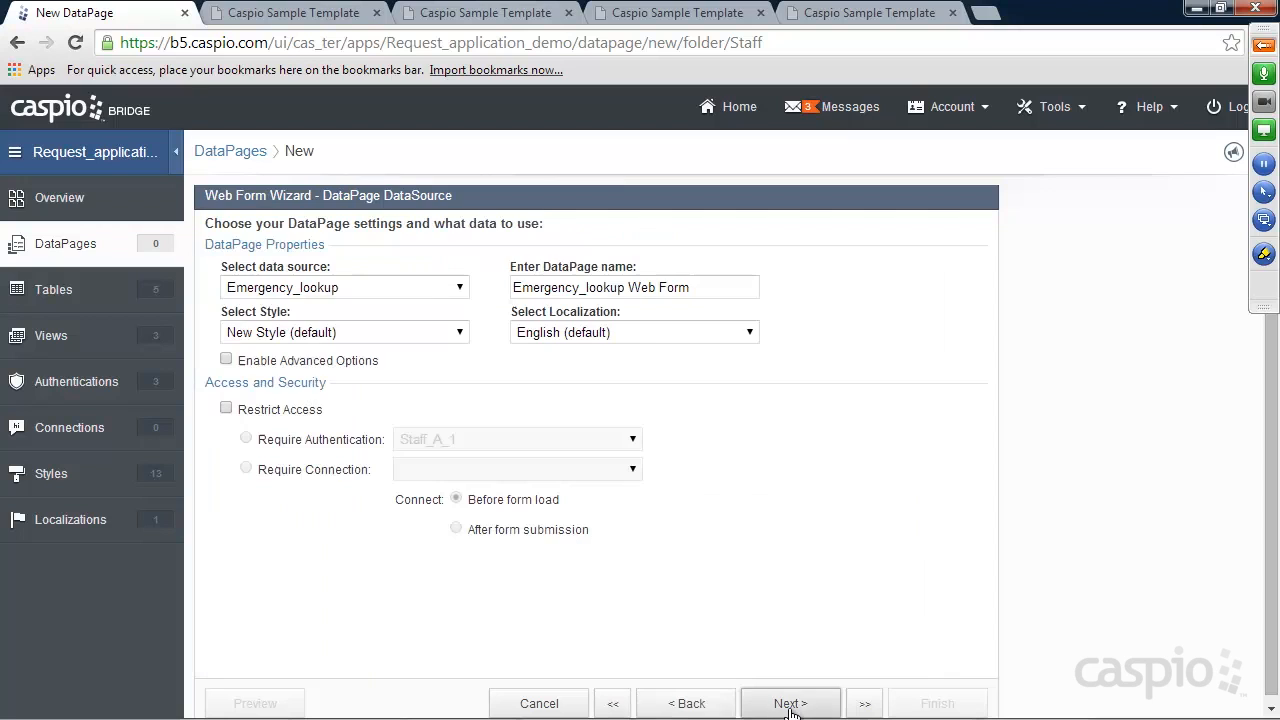
pyautogui.click(313, 290)
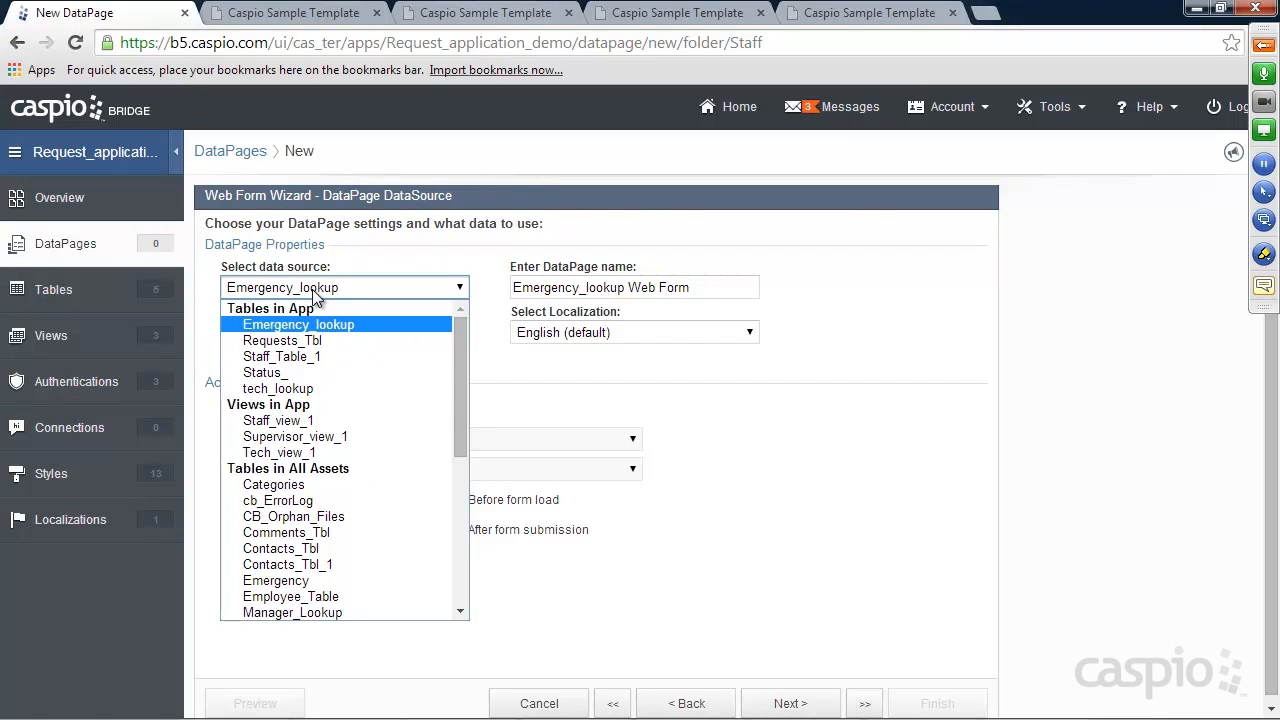
pyautogui.click(329, 347)
pyautogui.click(324, 340)
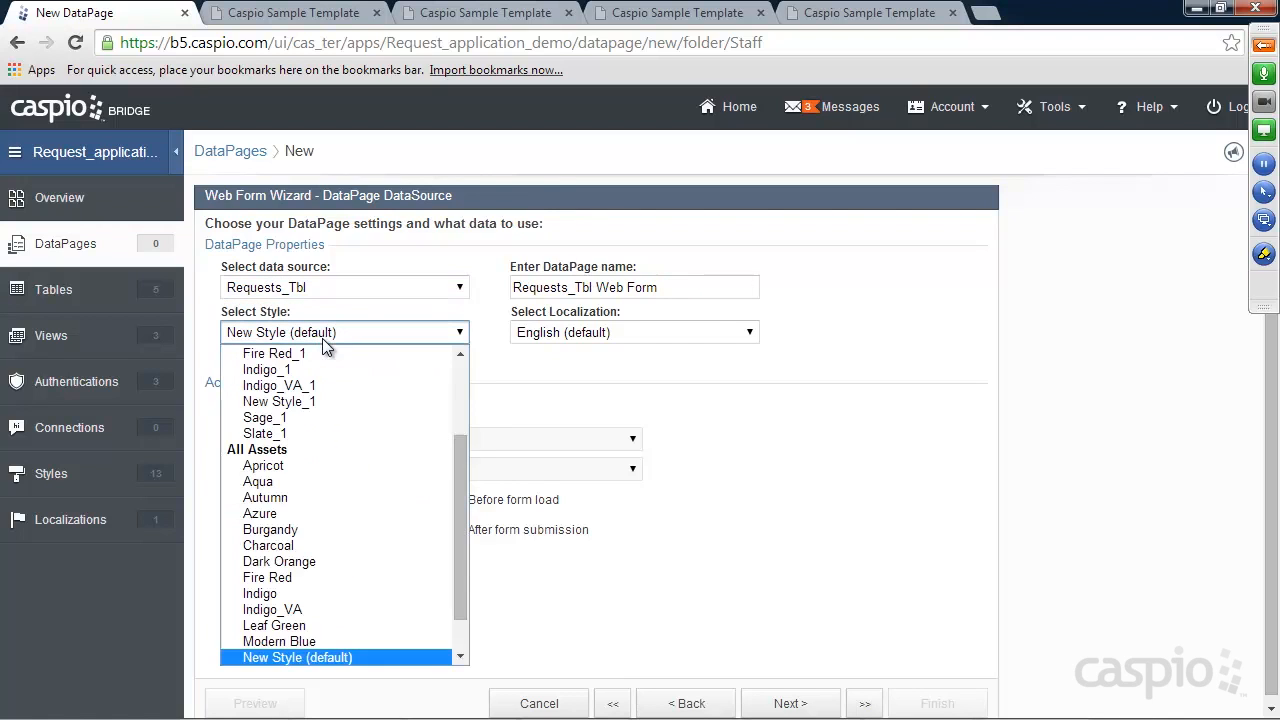
pyautogui.click(324, 342)
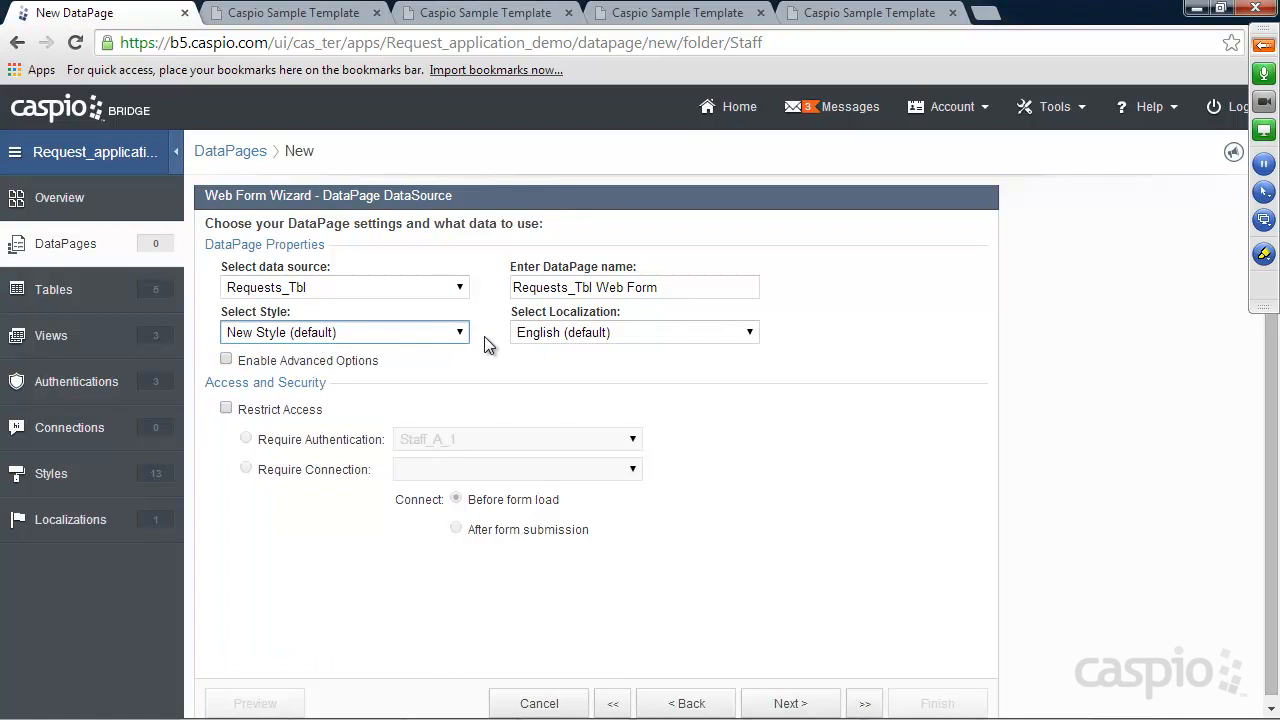
pyautogui.moveTo(666, 287); pyautogui.dragTo(505, 295)
pyautogui.write('New Request')
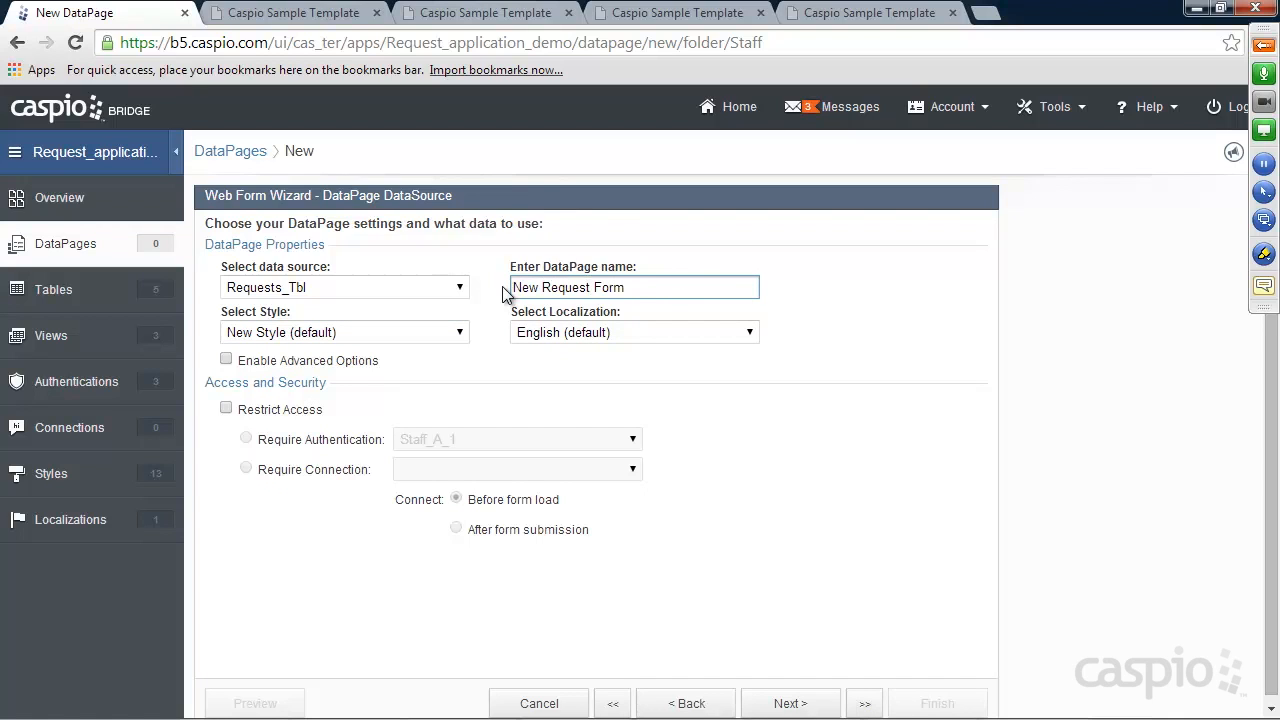
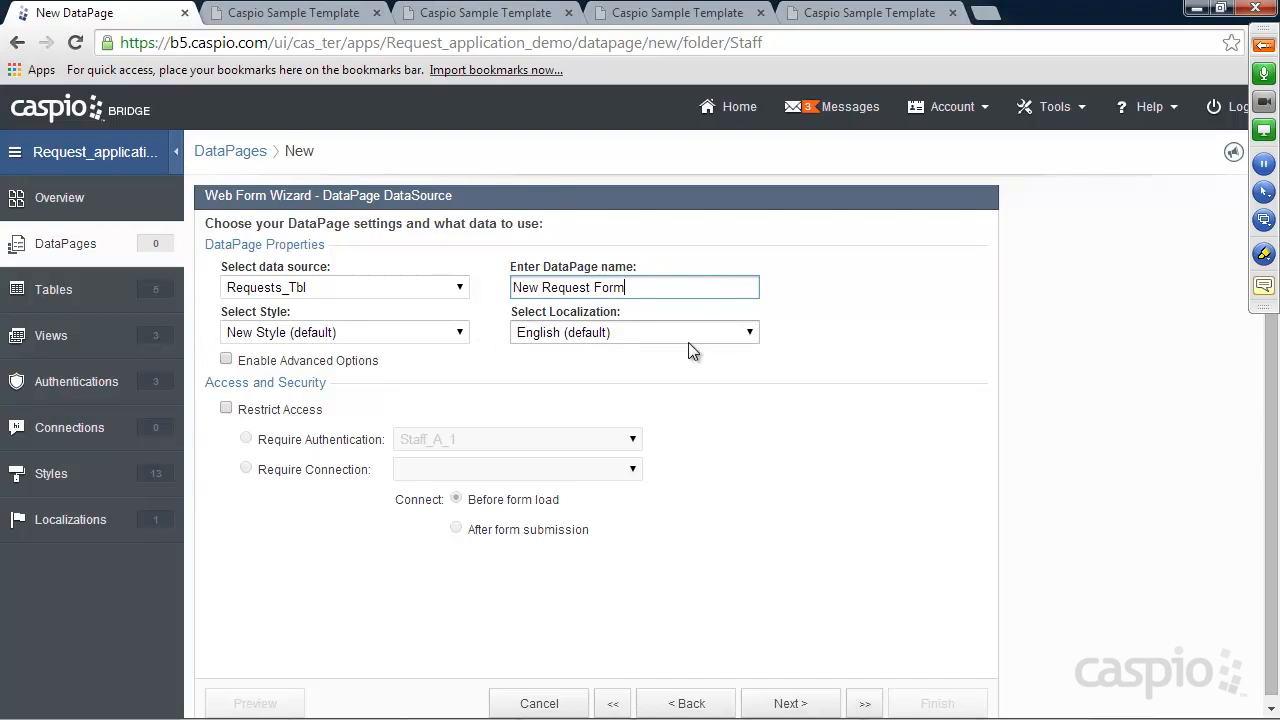
# Enable advanced options and parameters, and require Staff_A_1 authentication for the New Request Form
pyautogui.click(226, 360)
pyautogui.click(516, 360)
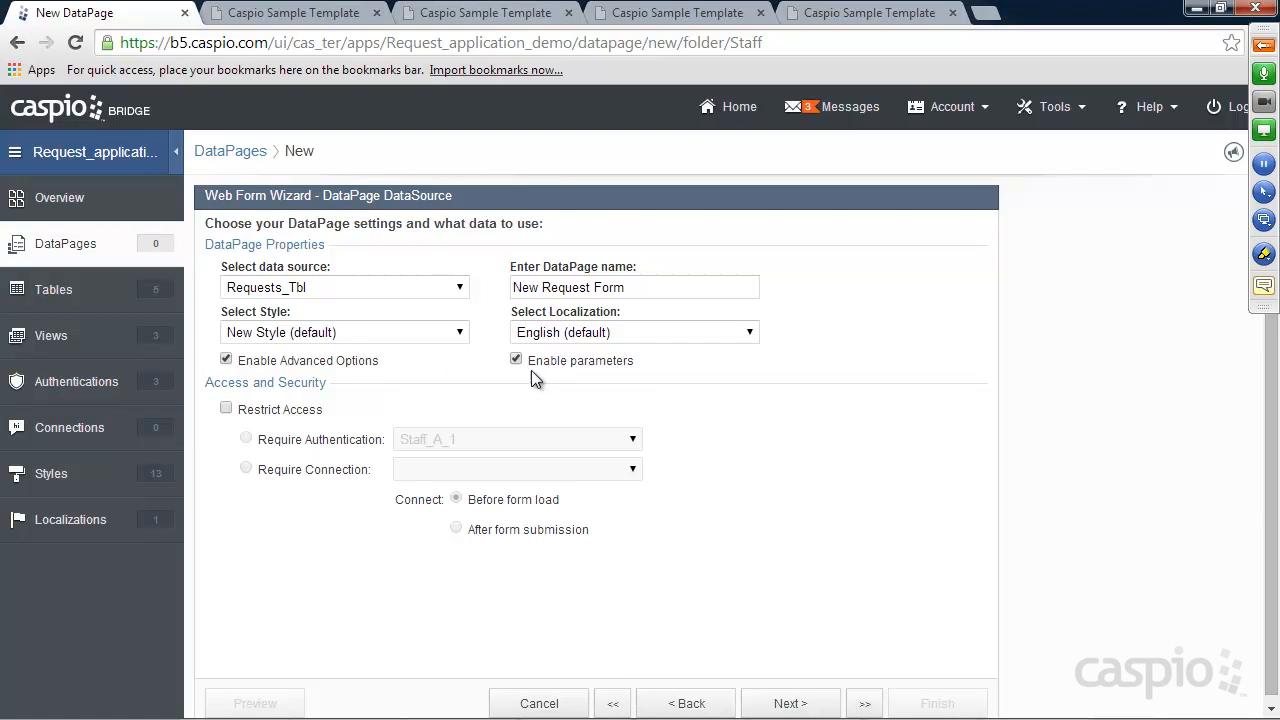
pyautogui.click(226, 410)
# Move all available Requests_Tbl fields into Selected Fields for the form
pyautogui.click(783, 703)
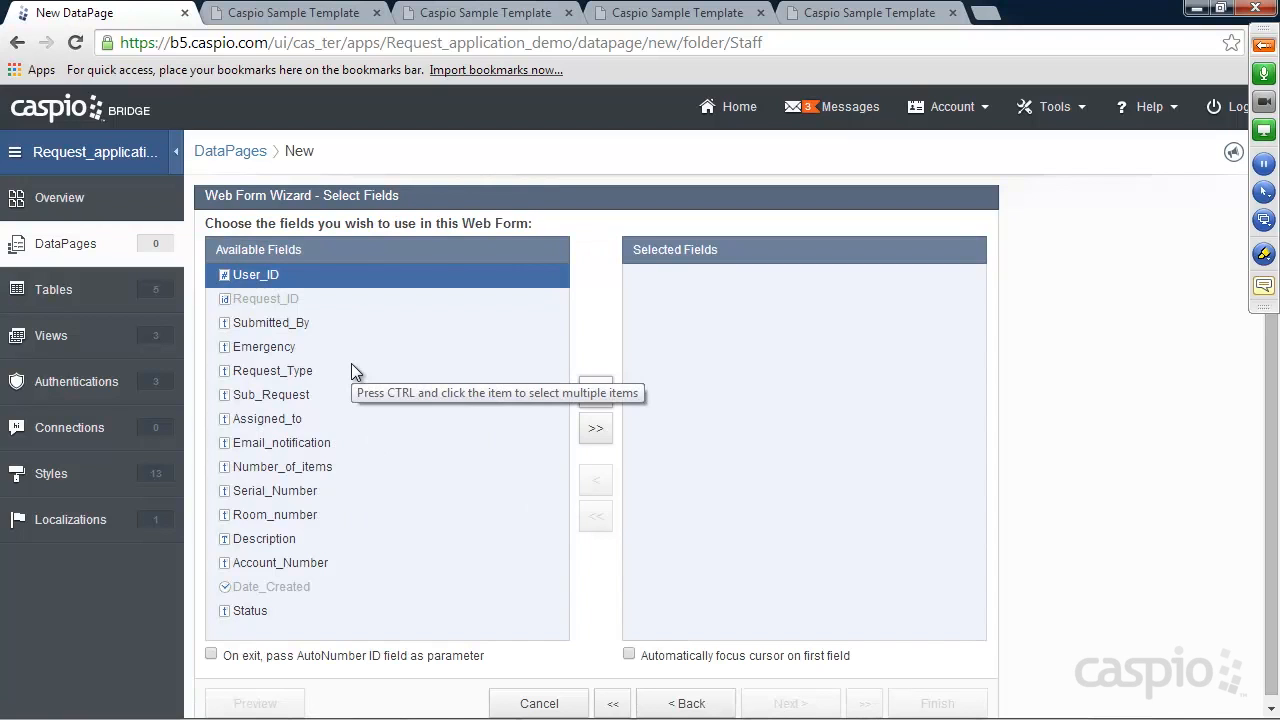
pyautogui.click(598, 432)
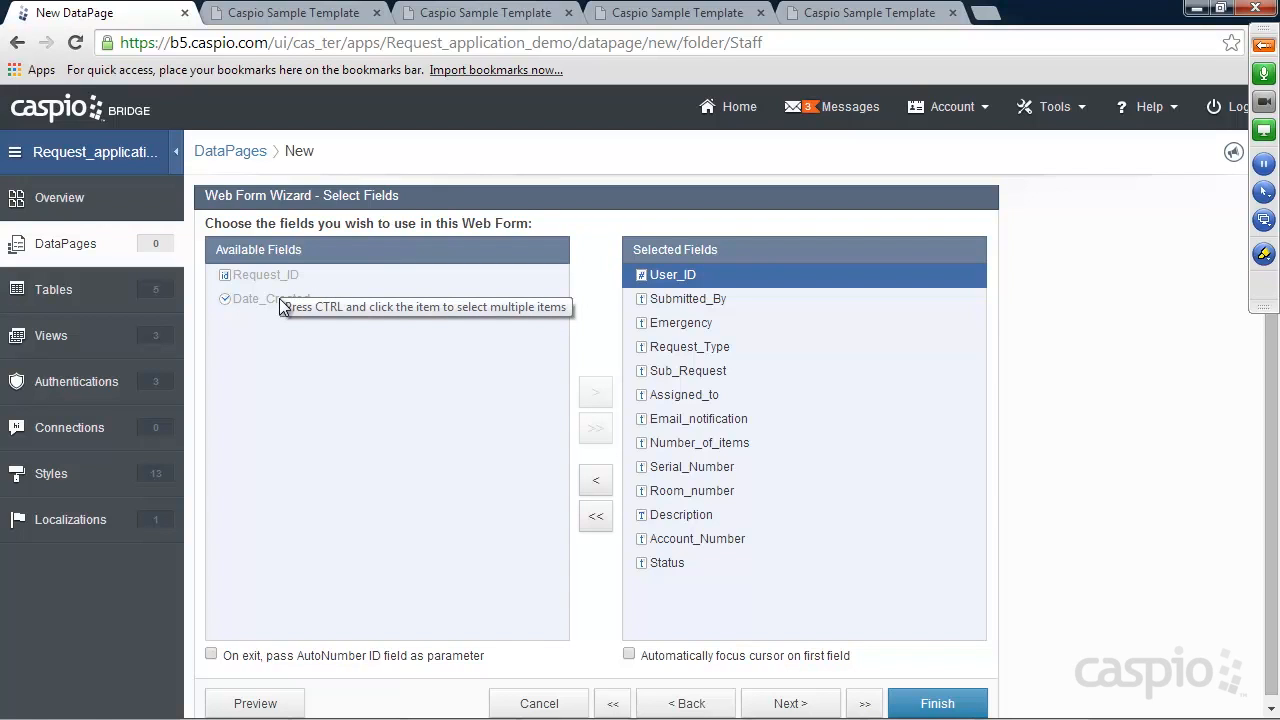
pyautogui.click(790, 705)
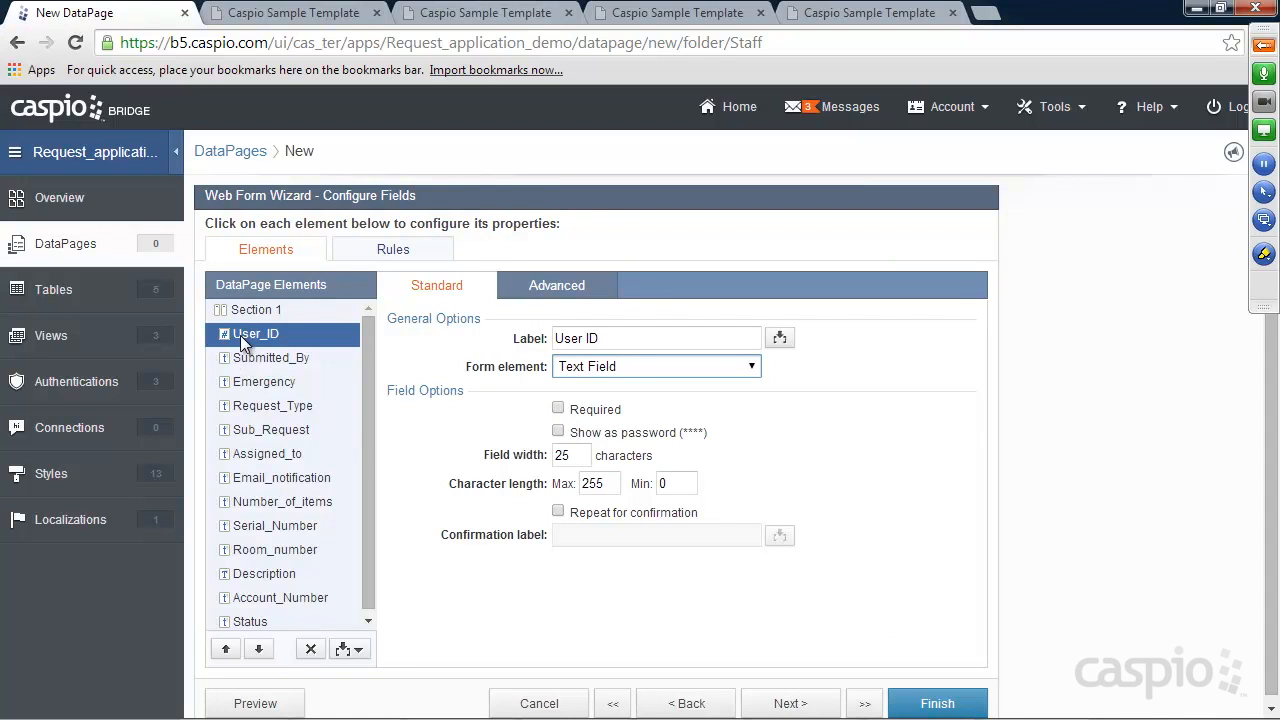
# Make User_ID a hidden field filled on load from Staff_Table_User_ID
pyautogui.click(614, 367)
pyautogui.click(603, 483)
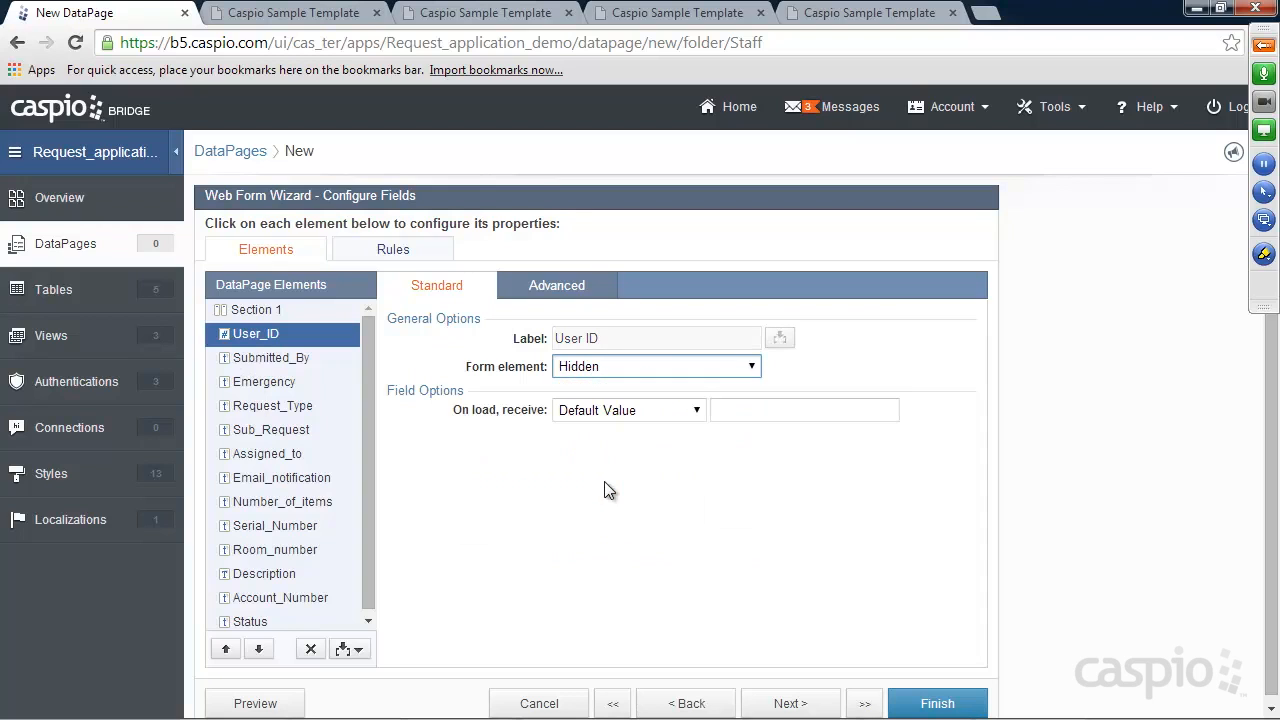
pyautogui.click(549, 290)
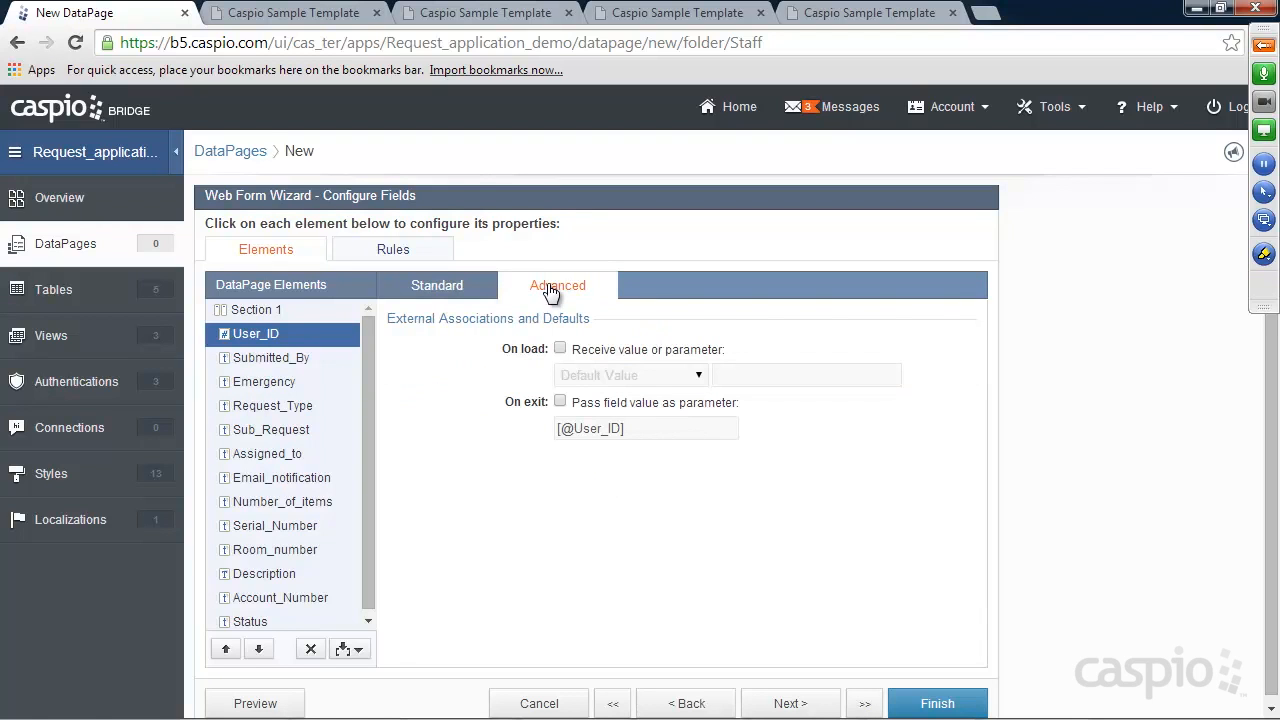
pyautogui.click(455, 289)
pyautogui.click(643, 414)
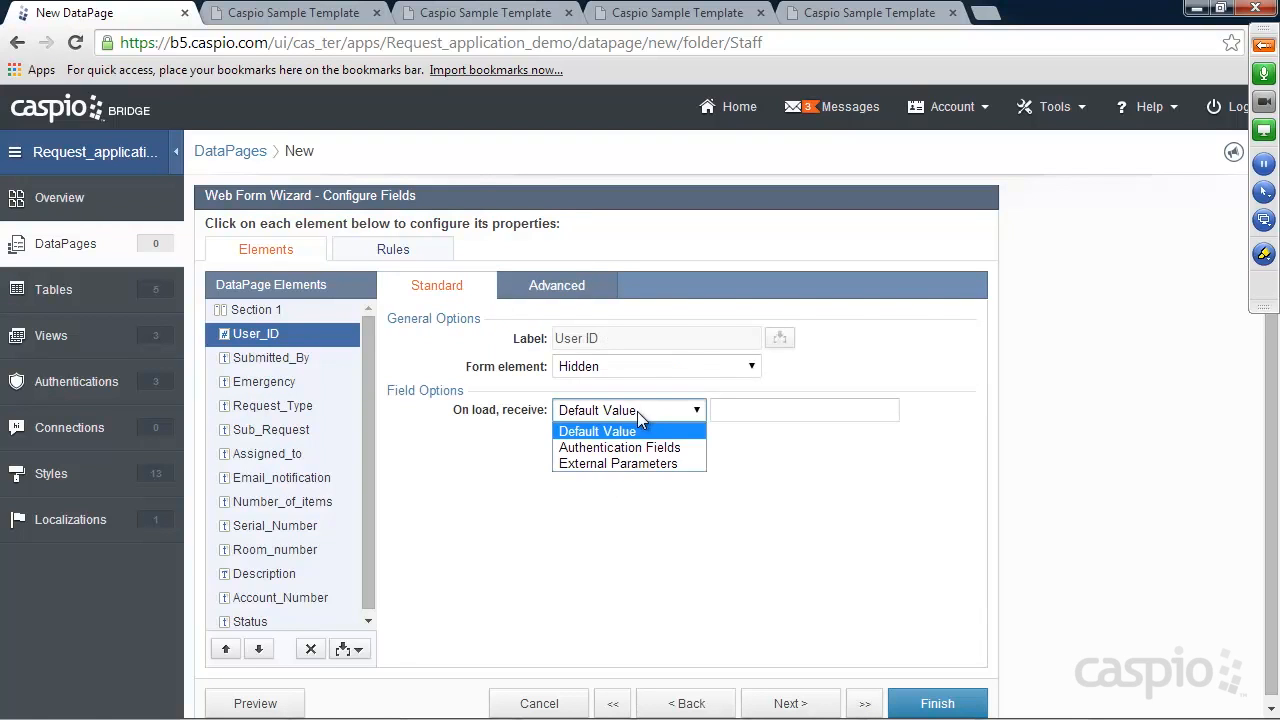
pyautogui.click(636, 447)
pyautogui.click(752, 412)
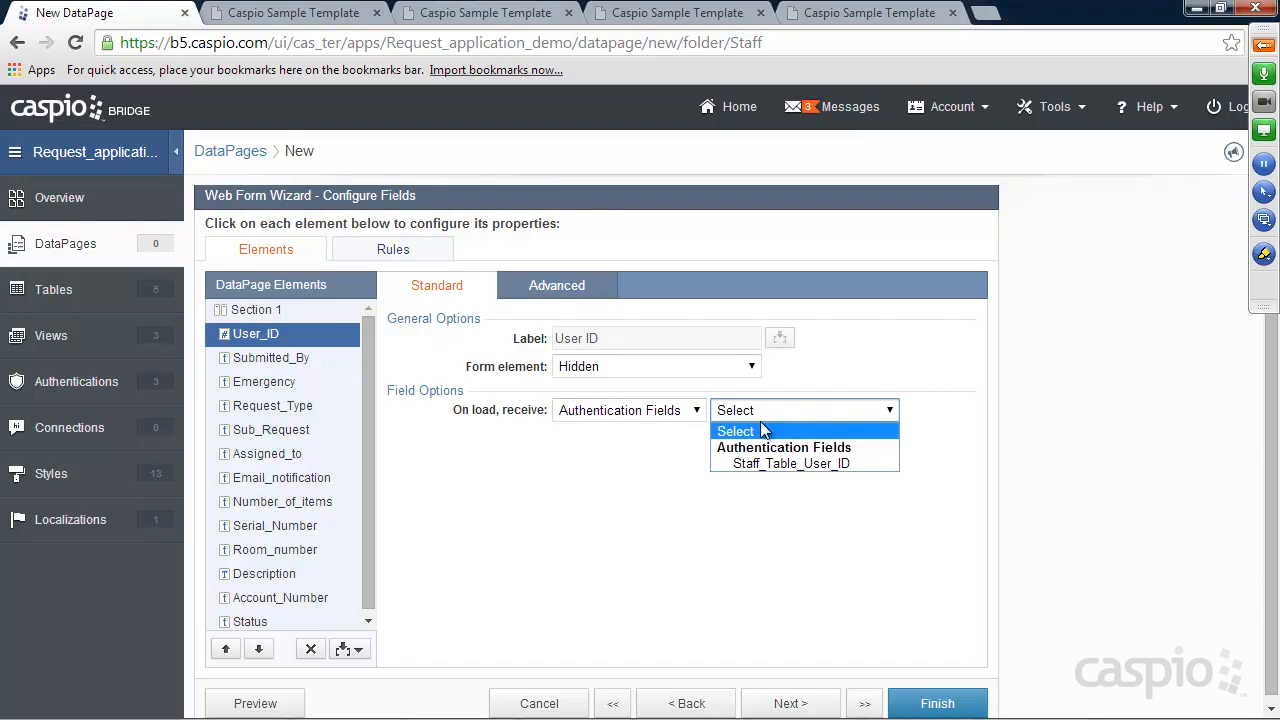
pyautogui.click(771, 463)
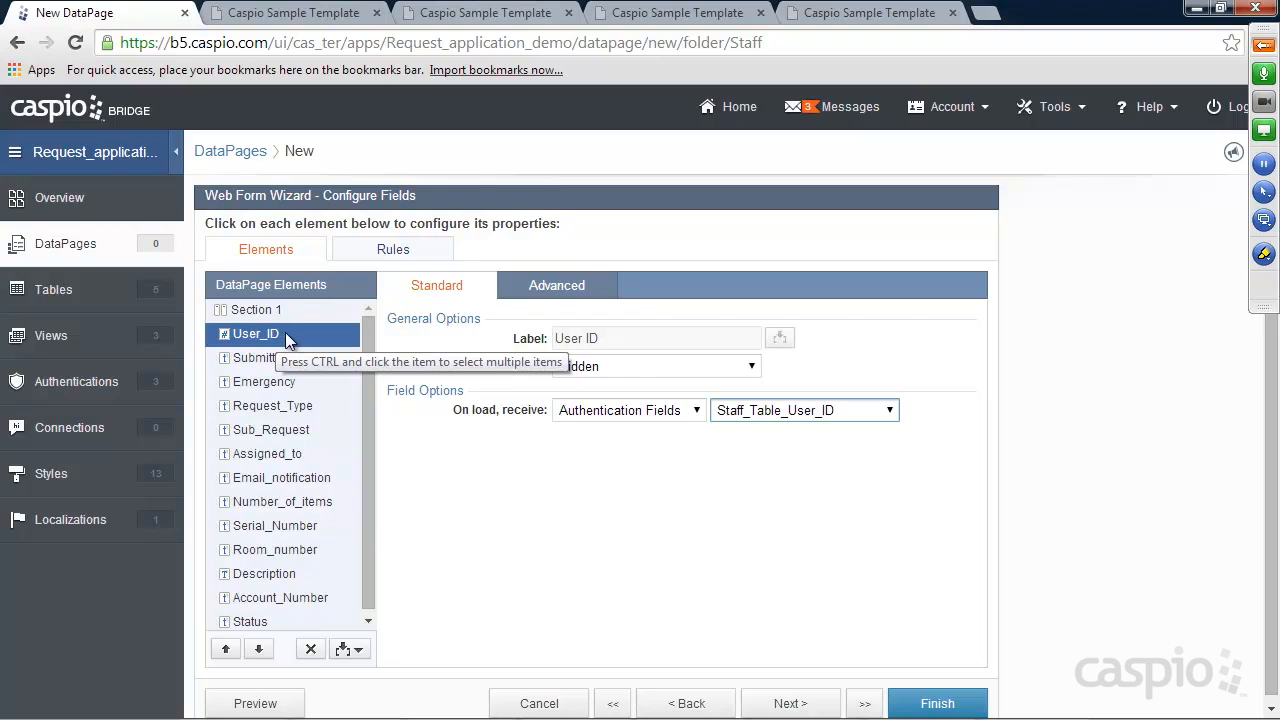
# Make Submitted_By a hidden field filled on load from Staff_Table_Employee_Name
pyautogui.click(268, 359)
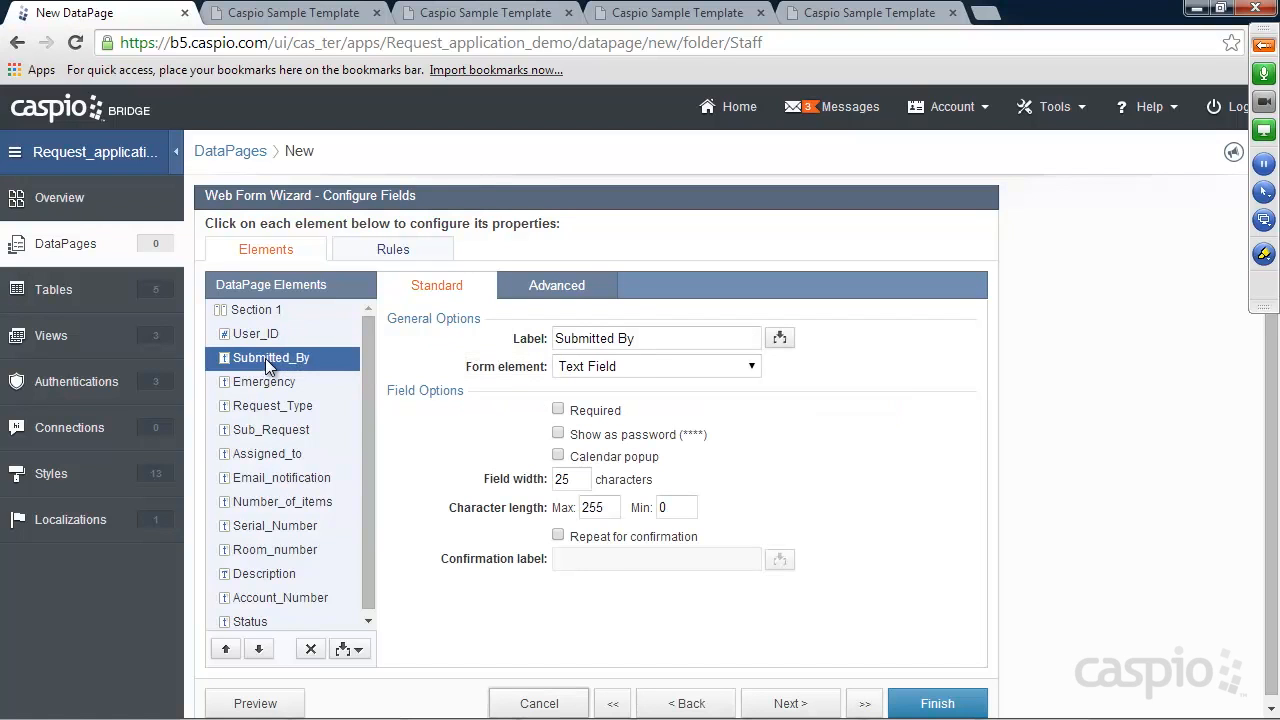
pyautogui.click(624, 365)
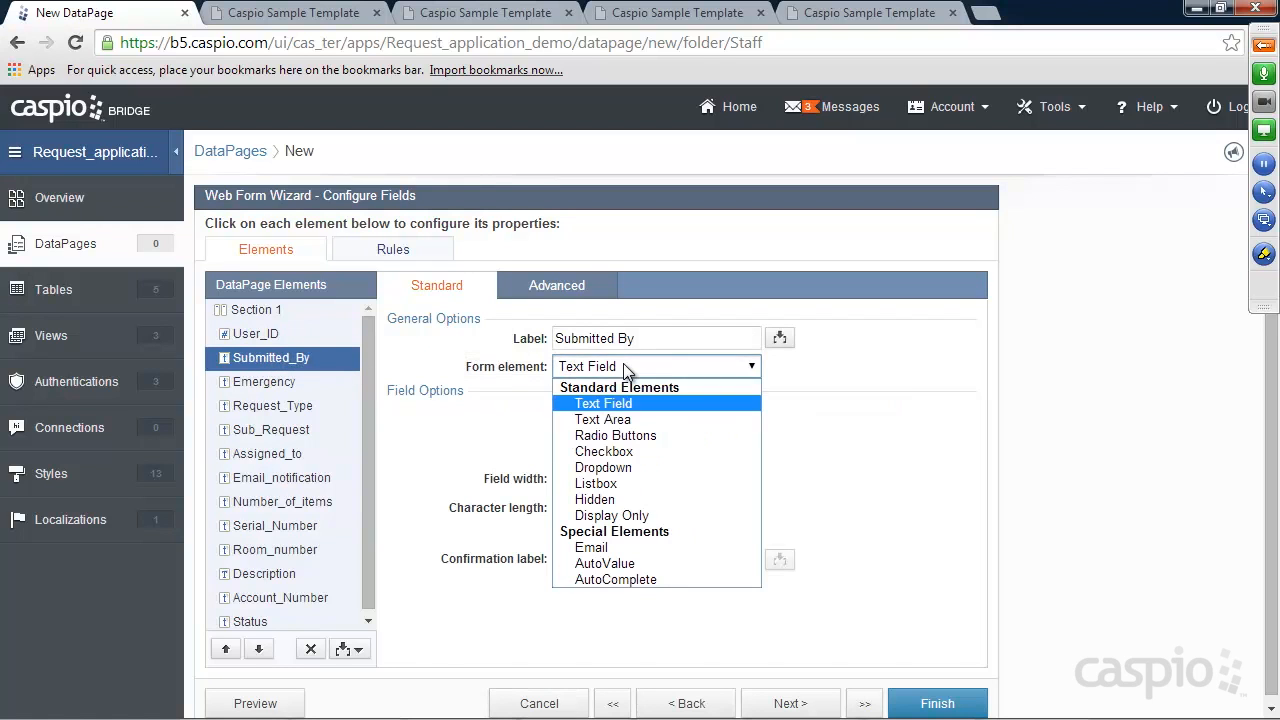
pyautogui.click(609, 500)
pyautogui.click(612, 410)
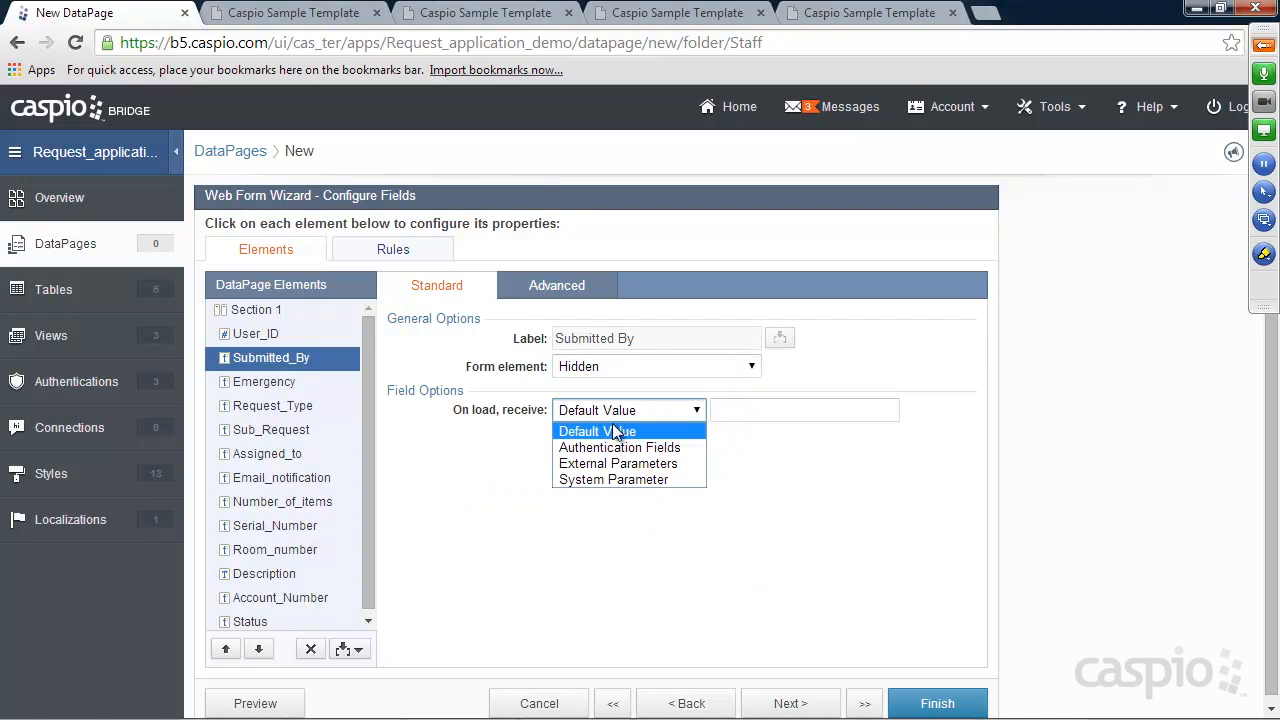
pyautogui.click(616, 448)
pyautogui.click(777, 411)
pyautogui.click(776, 463)
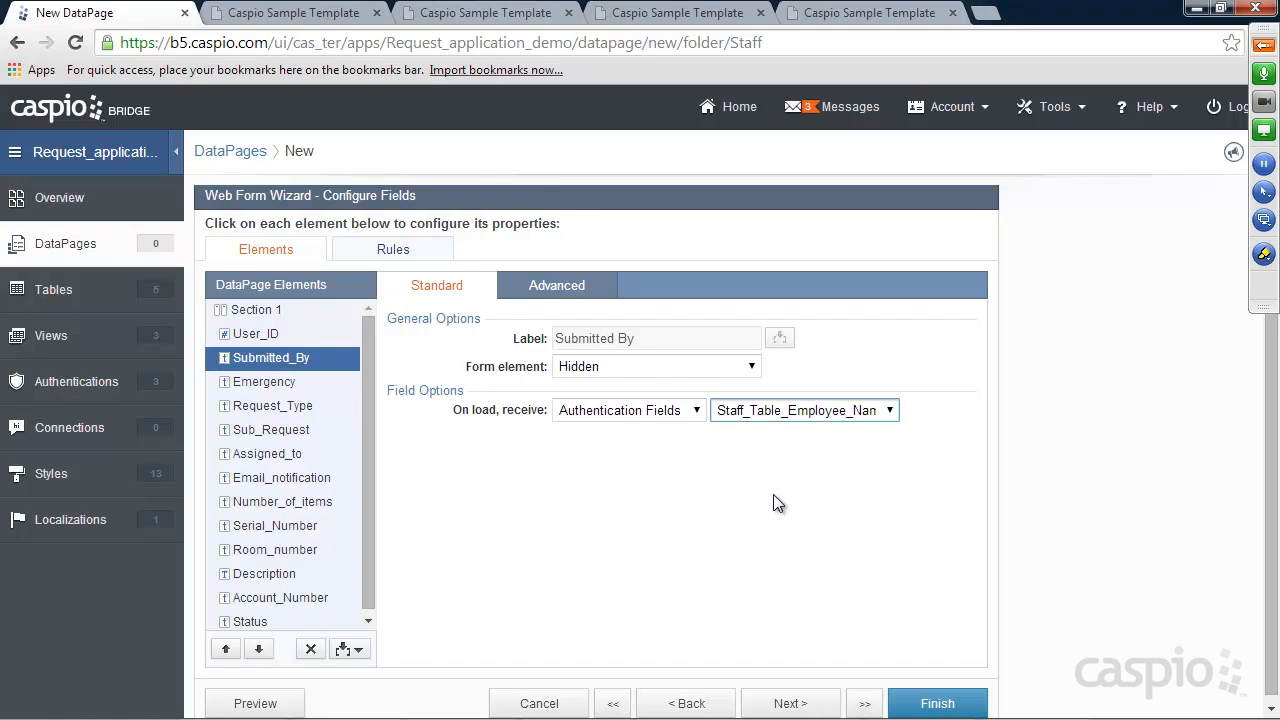
pyautogui.click(285, 383)
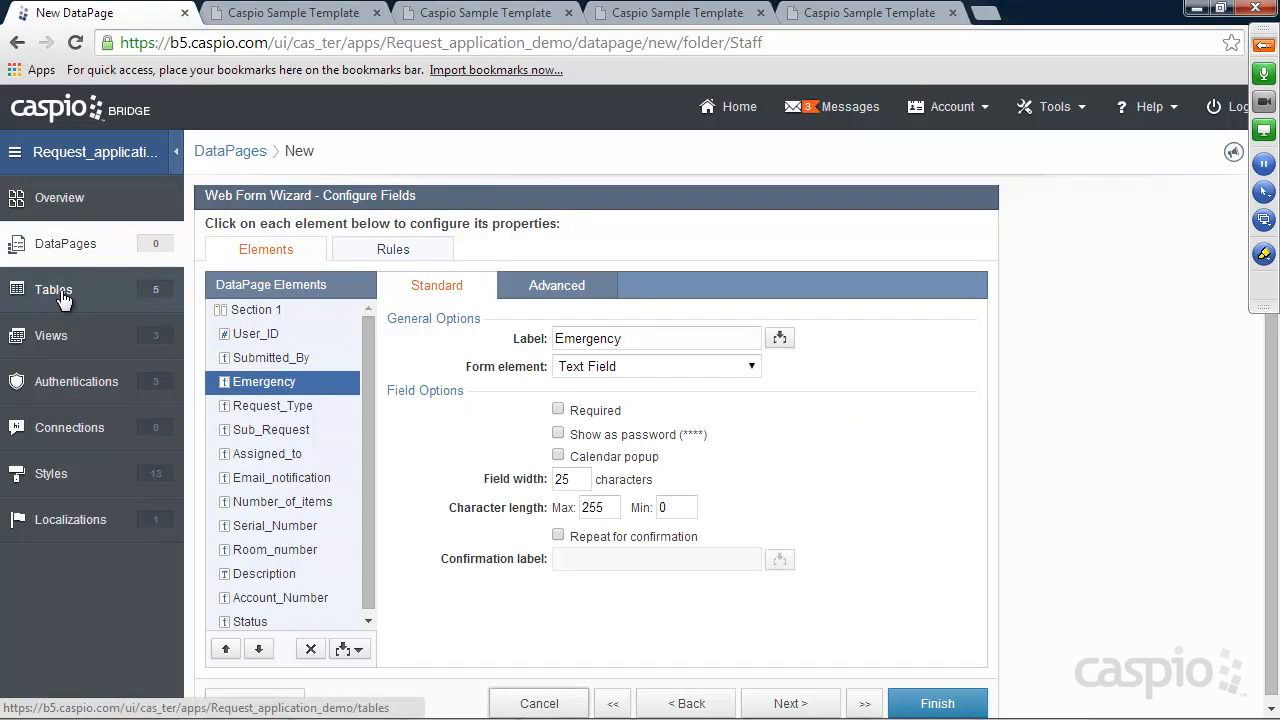
# Turn Emergency into a dropdown sourced from Both, with a '-- Select --' option holding an empty value
pyautogui.click(602, 367)
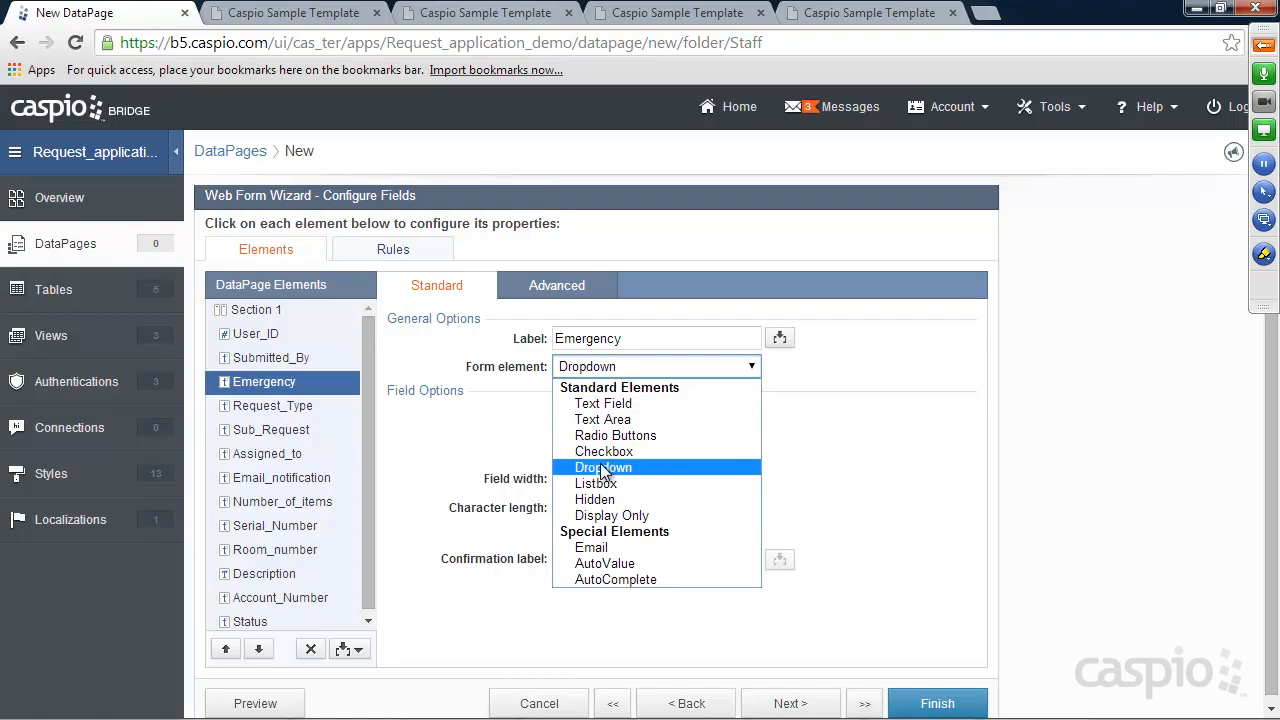
pyautogui.click(602, 457)
pyautogui.click(604, 432)
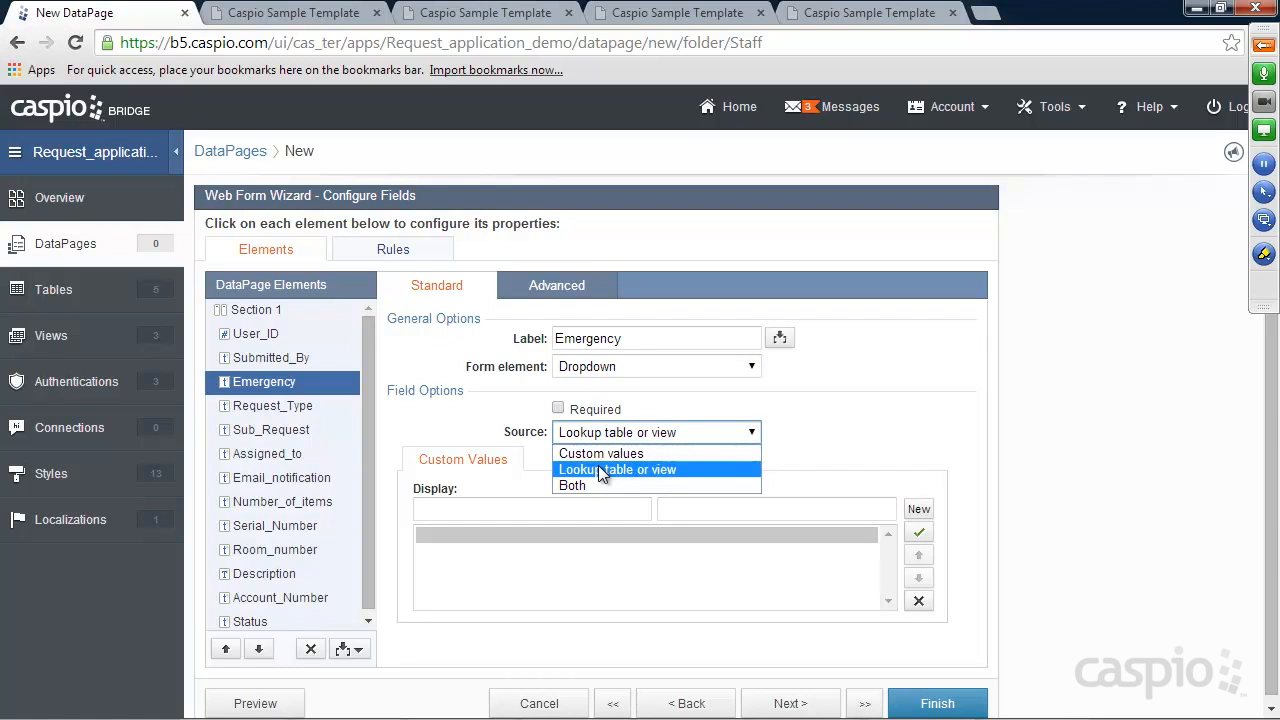
pyautogui.click(594, 482)
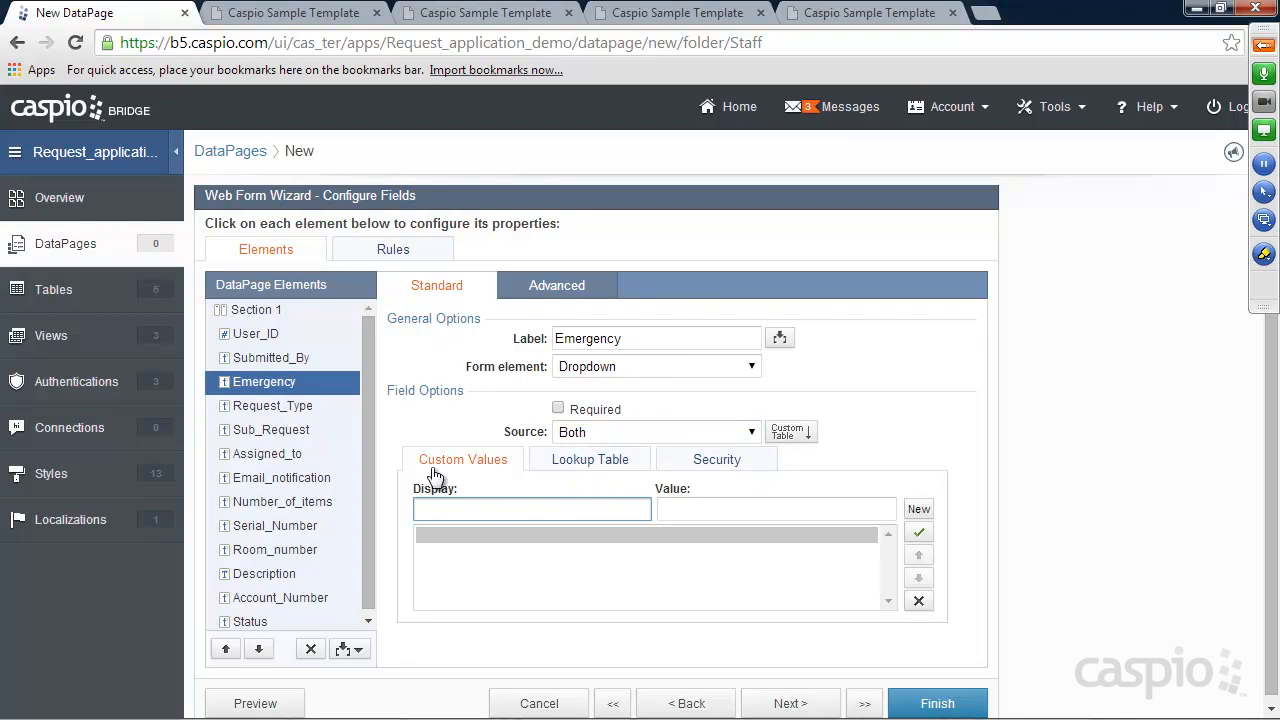
pyautogui.write('-- Select --')
pyautogui.moveTo(760, 510); pyautogui.dragTo(647, 511)
pyautogui.press('BackSpace')
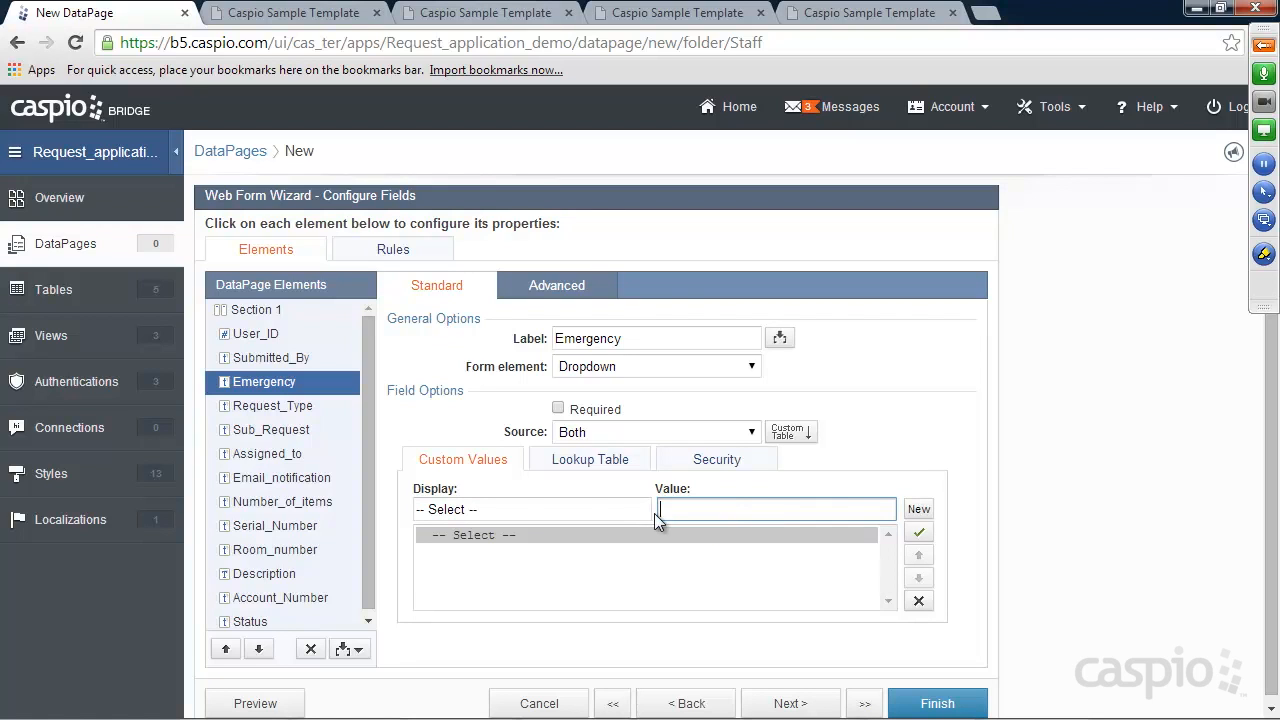
# Mark Emergency as required and pull its options from the Emergency_lookup table
pyautogui.click(558, 410)
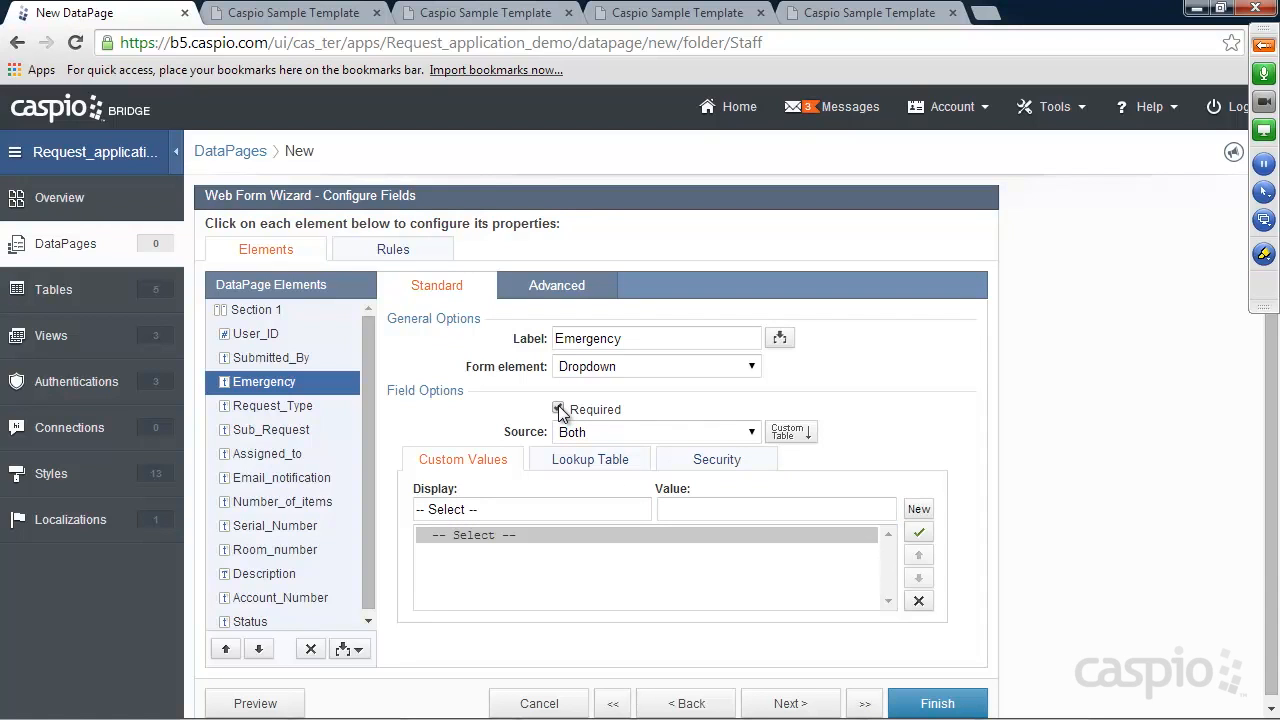
pyautogui.click(595, 462)
pyautogui.click(630, 494)
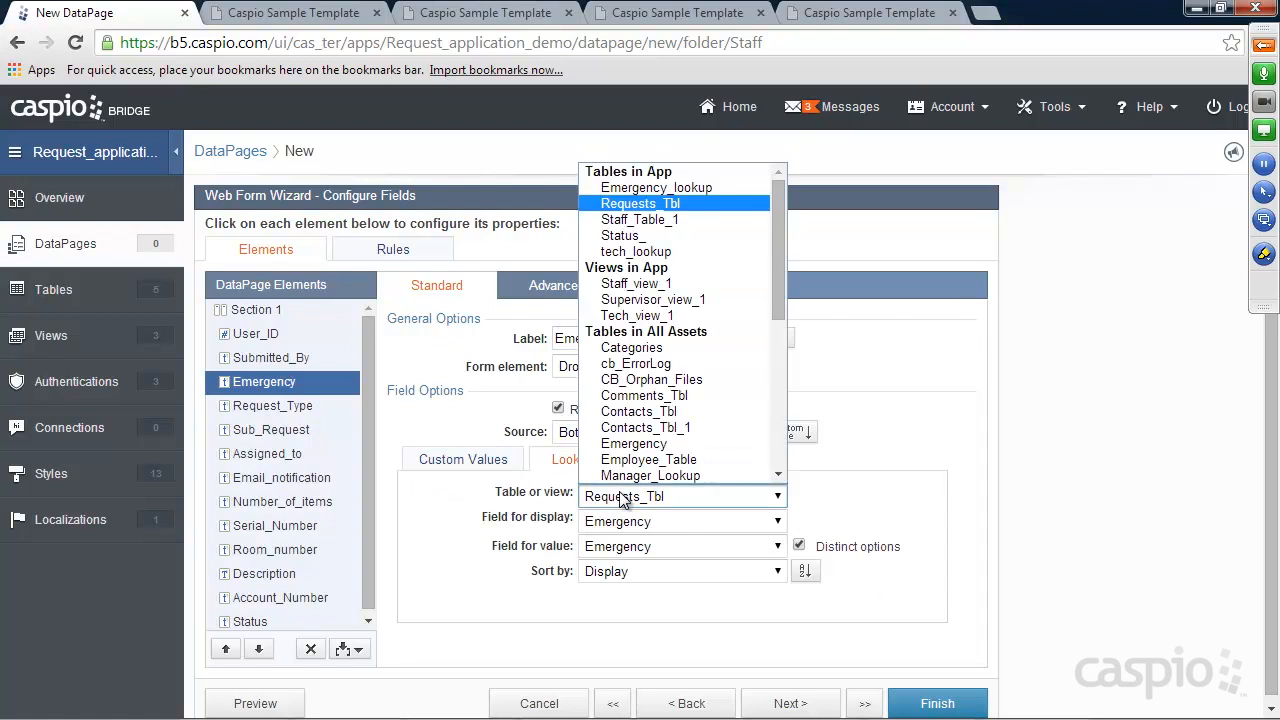
pyautogui.click(646, 189)
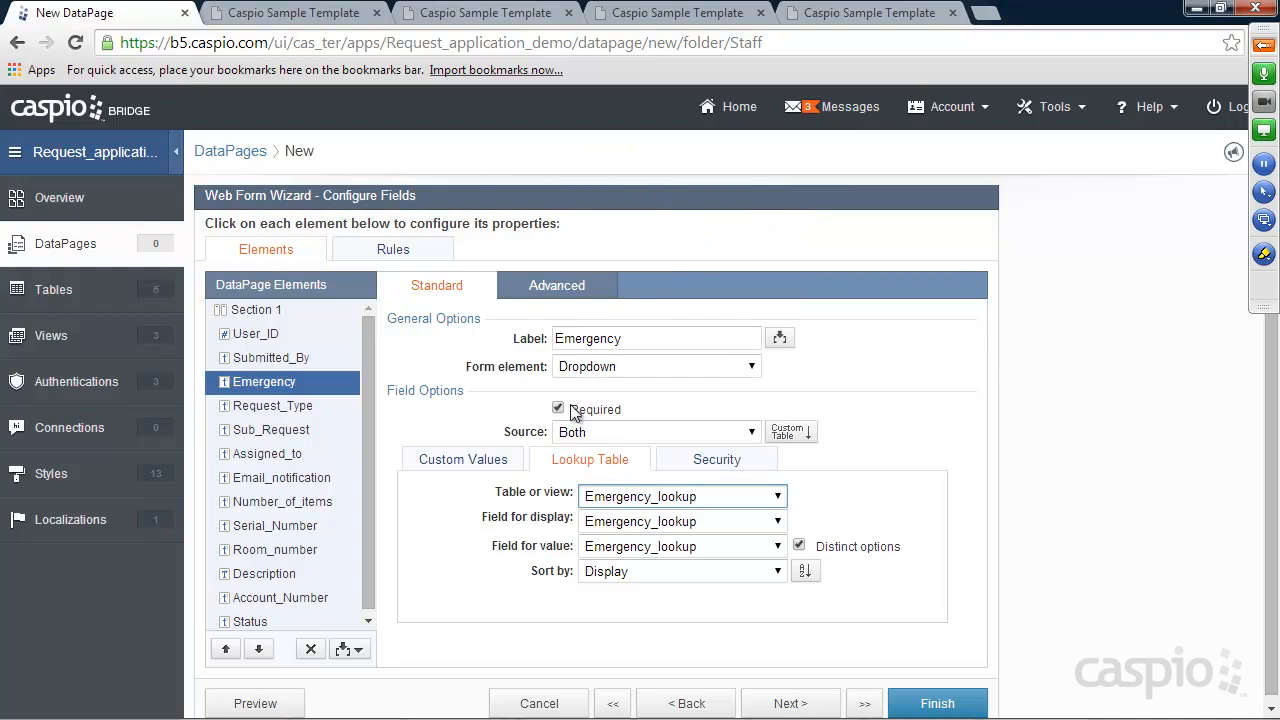
pyautogui.click(281, 412)
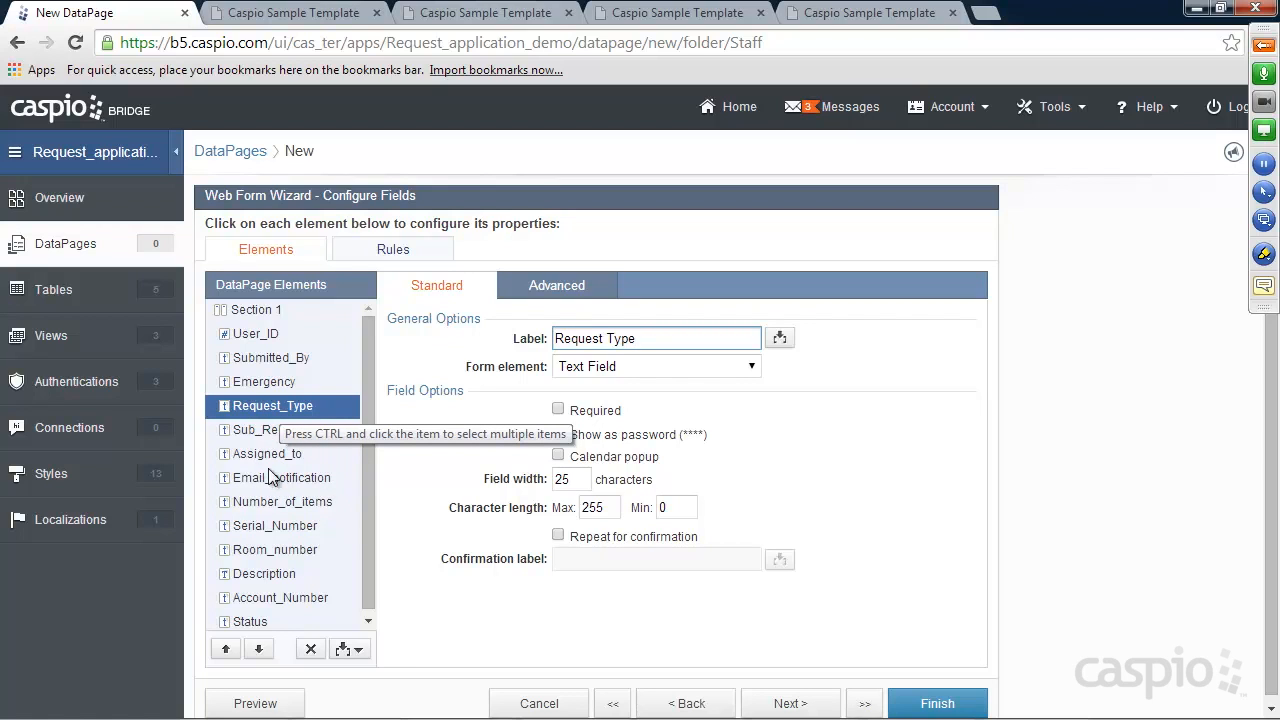
# Turn Request_Type into a dropdown sourced from Both, with a '-- Select' placeholder holding an empty value
pyautogui.click(605, 367)
pyautogui.click(615, 466)
pyautogui.click(613, 438)
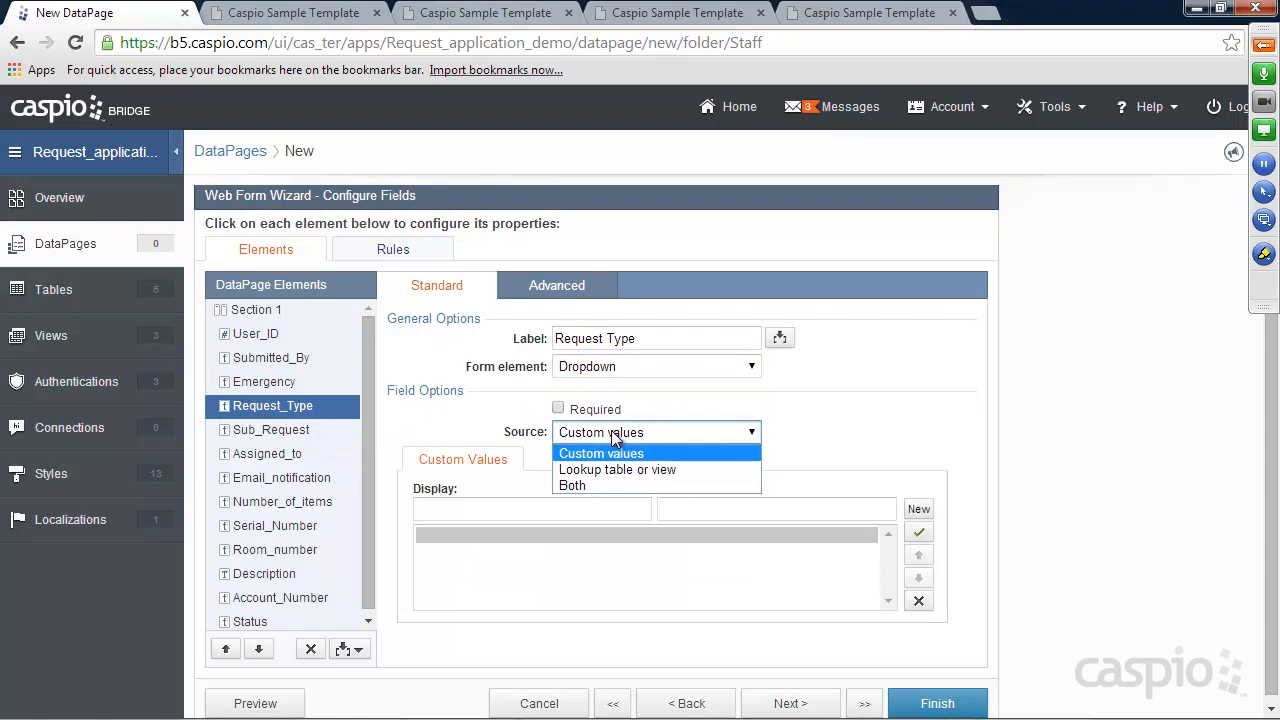
pyautogui.click(579, 485)
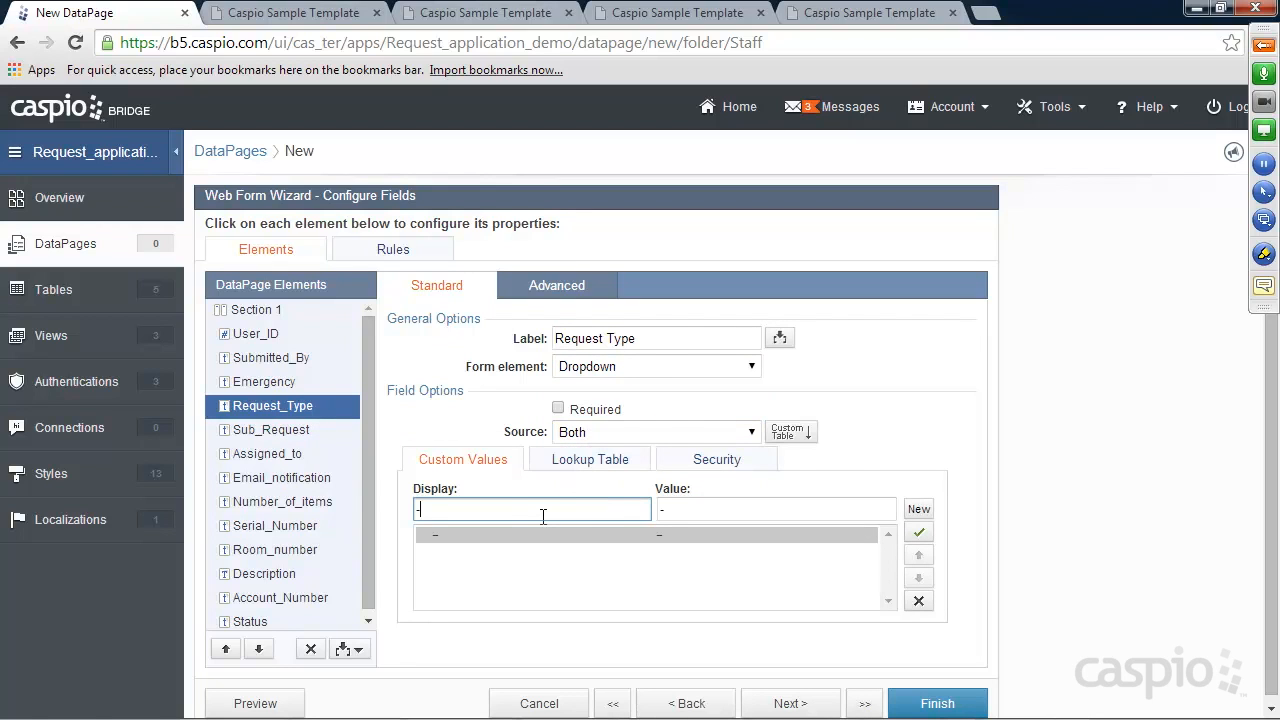
pyautogui.click(543, 516)
pyautogui.write('-- Select Request')
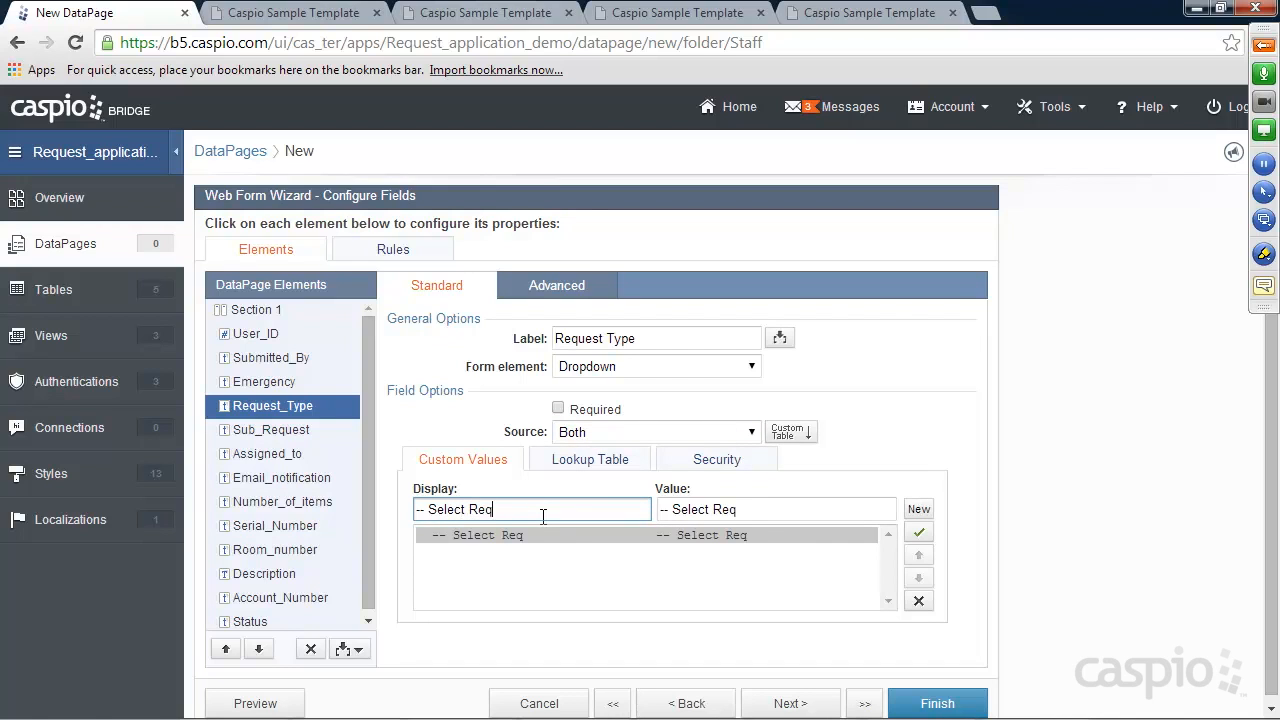
pyautogui.press('BackSpace')
pyautogui.press('BackSpace')
pyautogui.press('BackSpace')
pyautogui.press('BackSpace')
pyautogui.press('Tab')
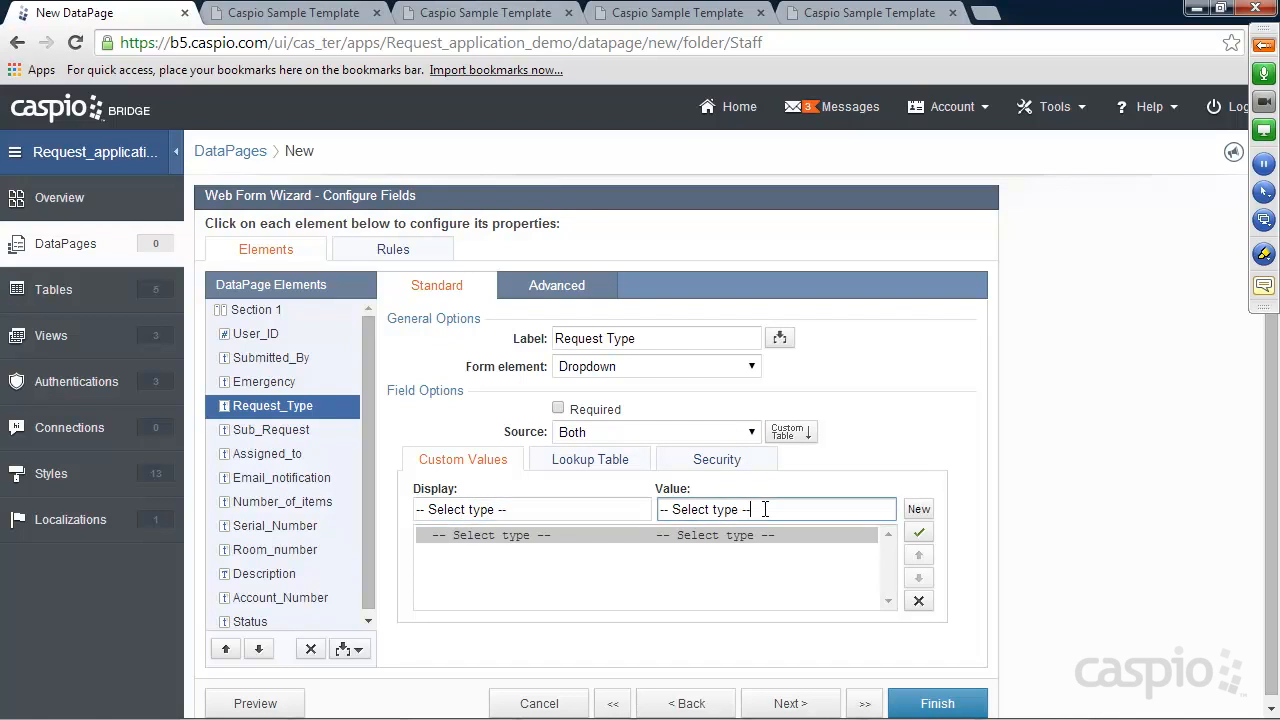
pyautogui.hotkey('ctrl', 'a')
pyautogui.press('BackSpace')
# Pull Request_Type options from distinct Main_Class values in tech_lookup, checking the technician_lookup spreadsheet
pyautogui.click(575, 462)
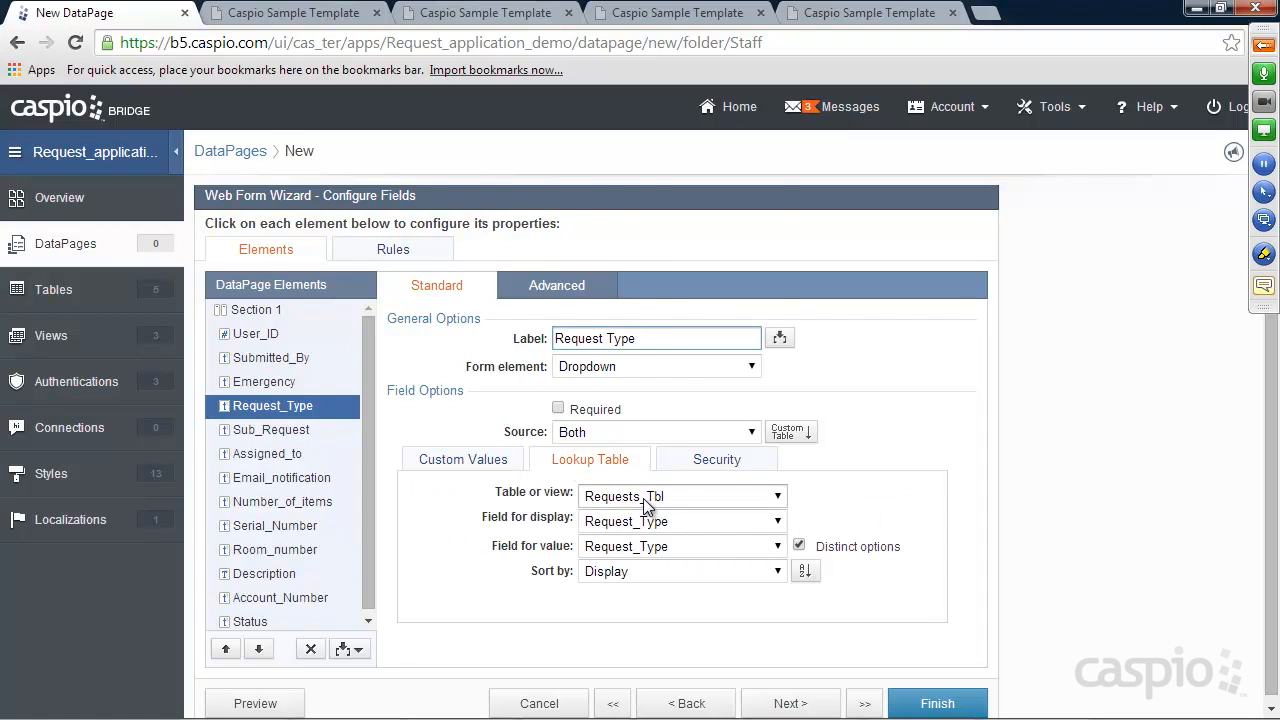
pyautogui.click(645, 507)
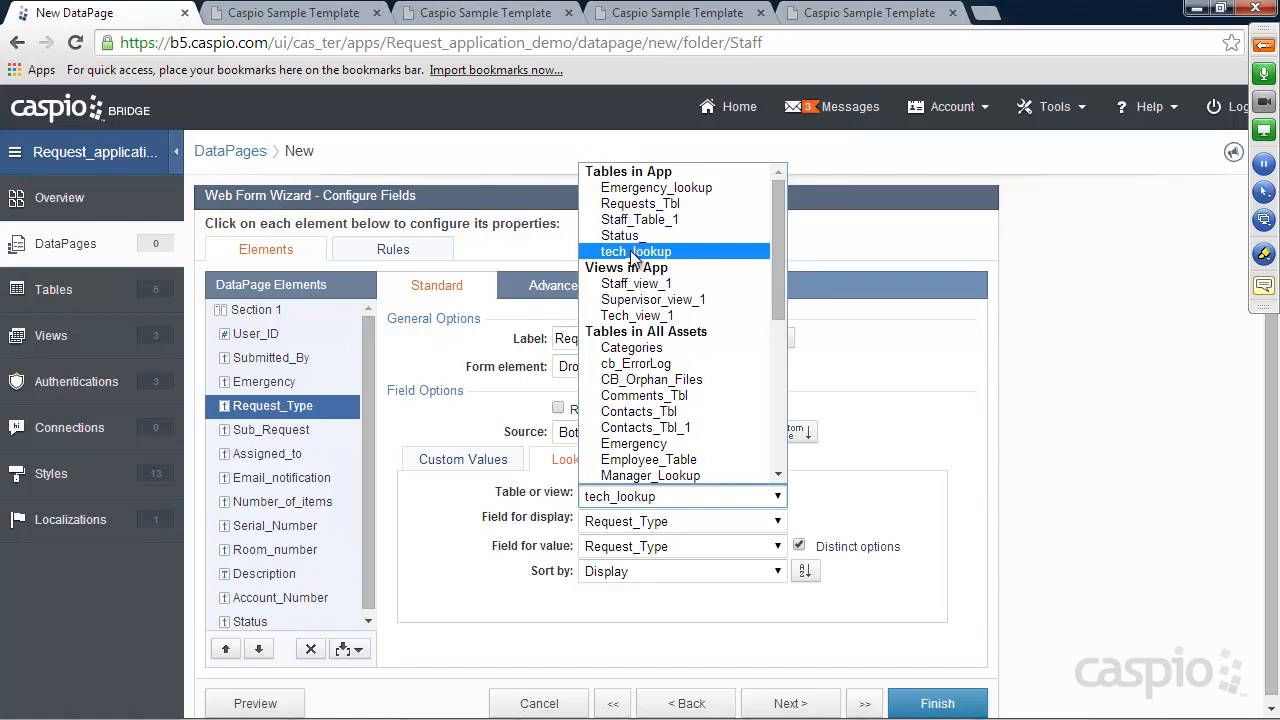
pyautogui.click(632, 253)
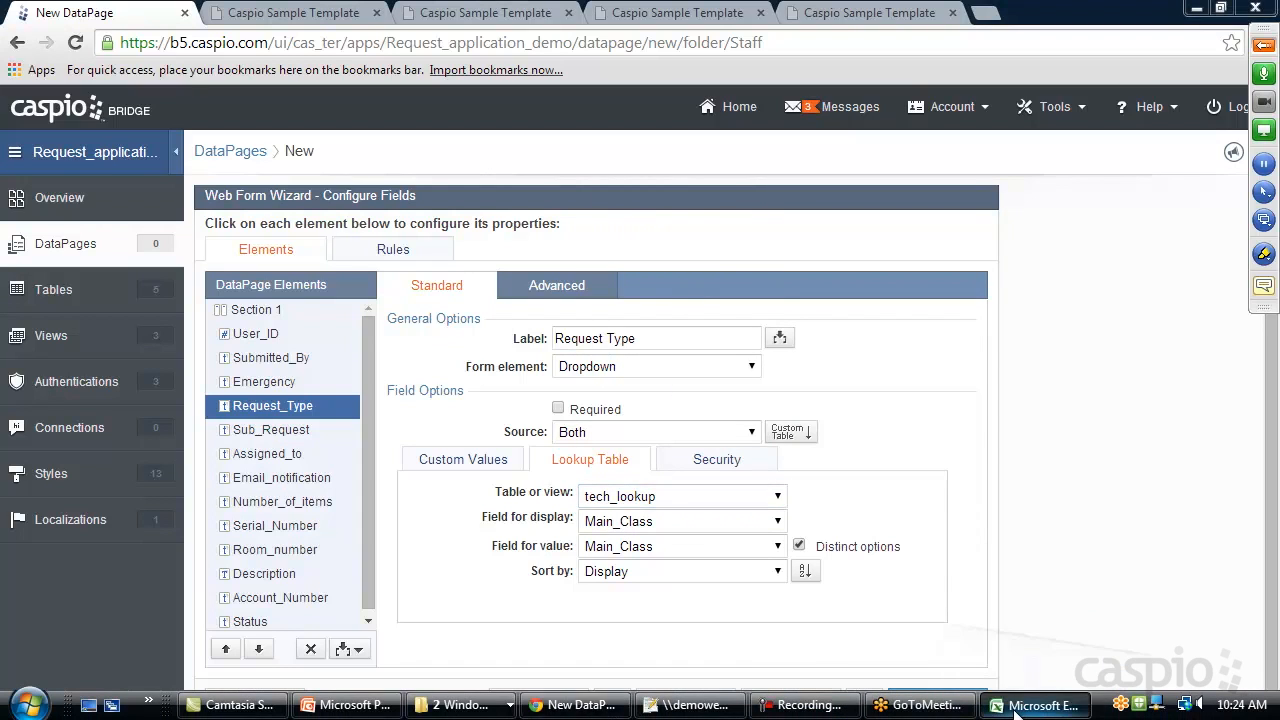
pyautogui.click(1035, 705)
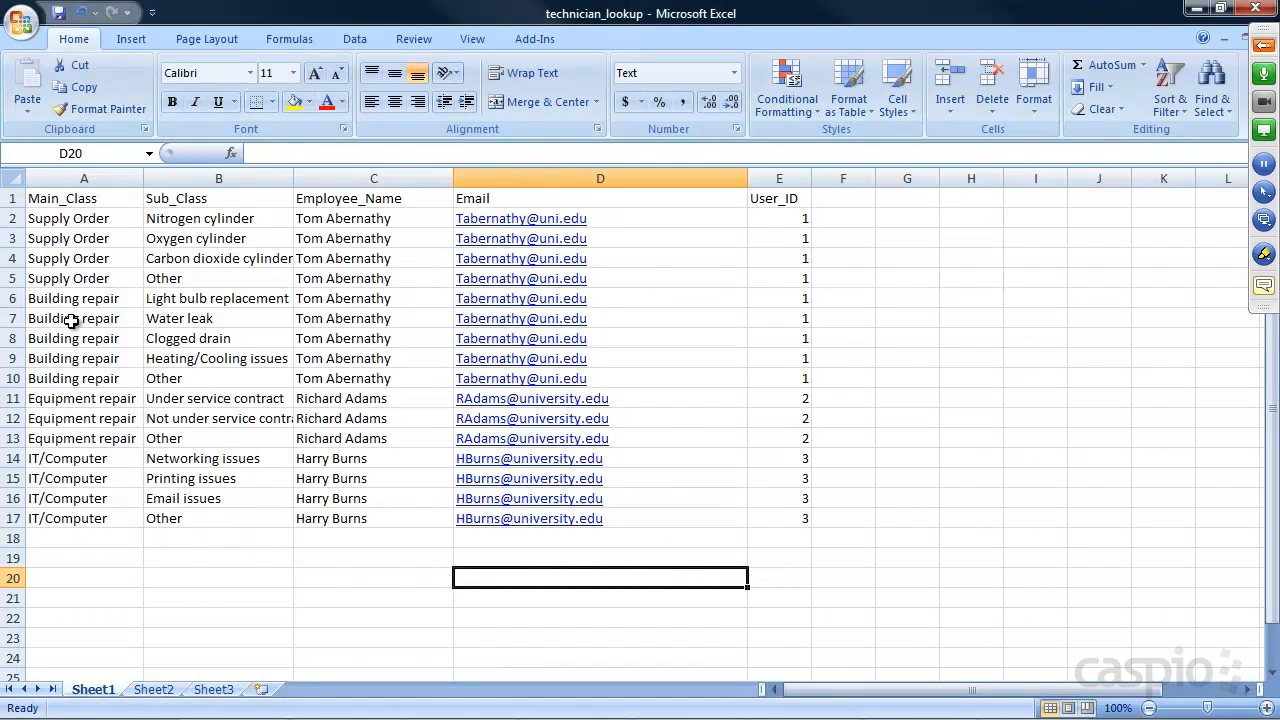
pyautogui.click(1197, 10)
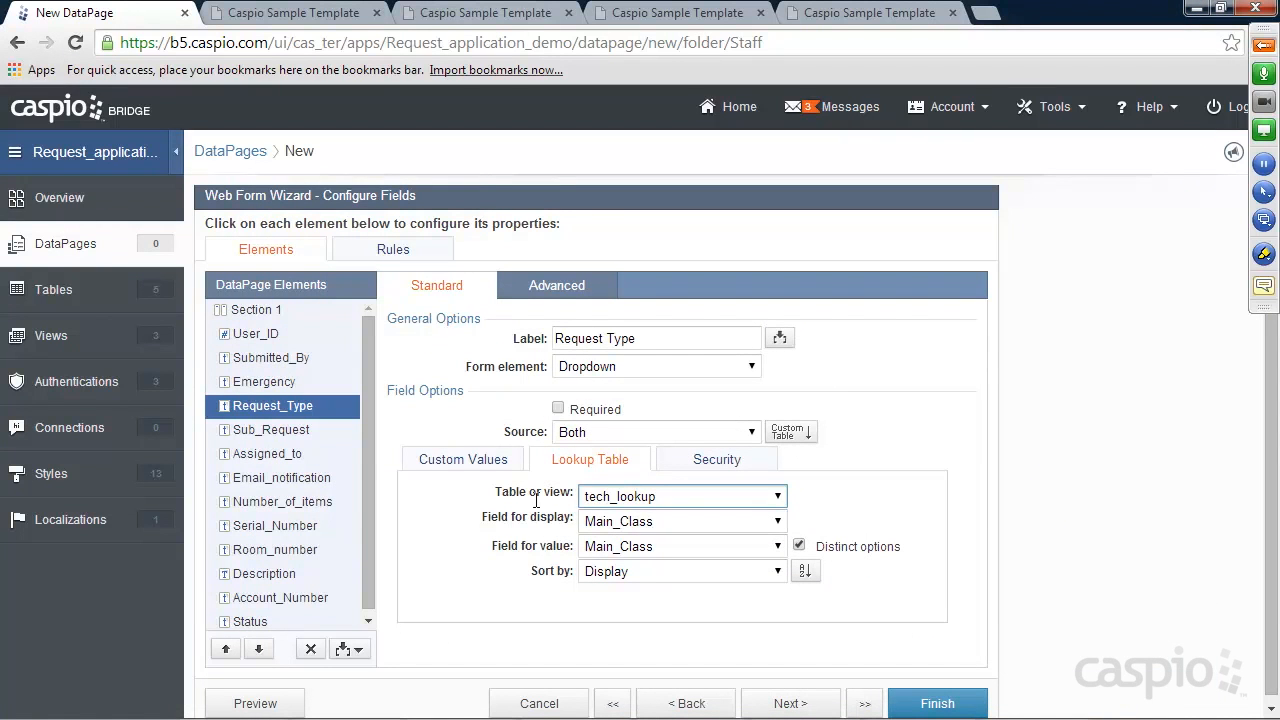
# Make Sub_Request a cascading dropdown with Request_Type as its parent field
pyautogui.click(264, 430)
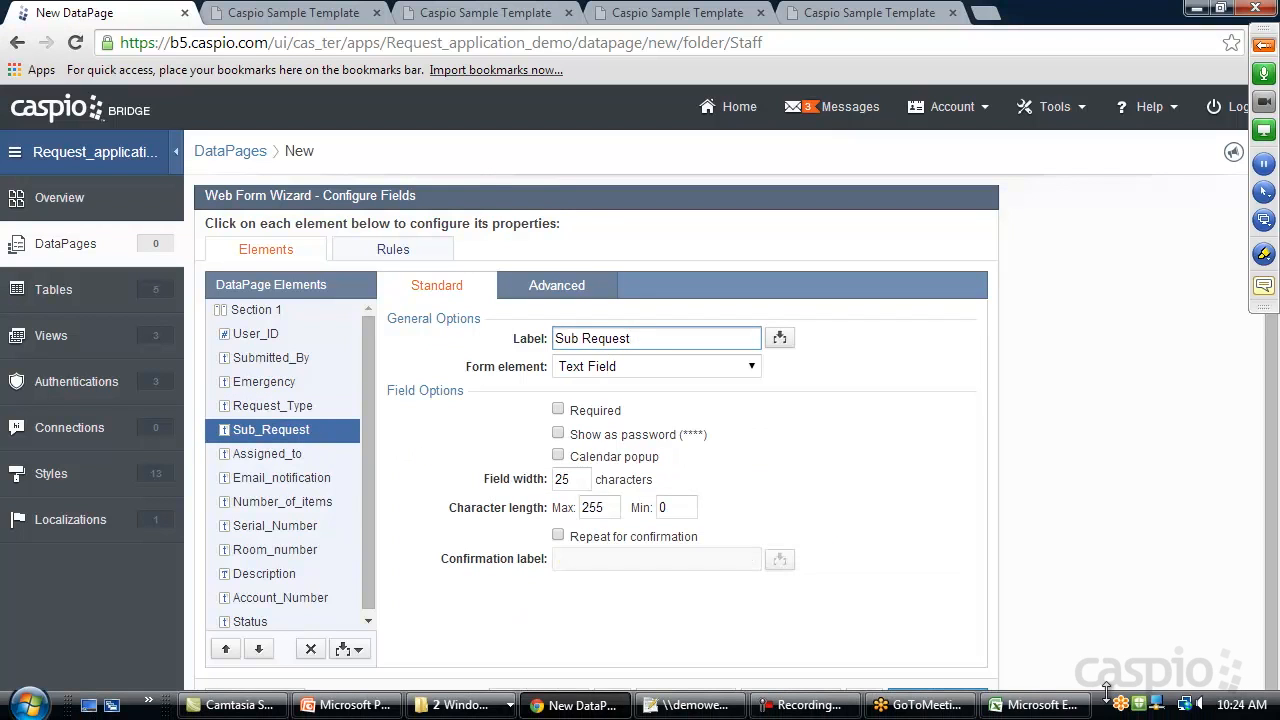
pyautogui.click(1078, 702)
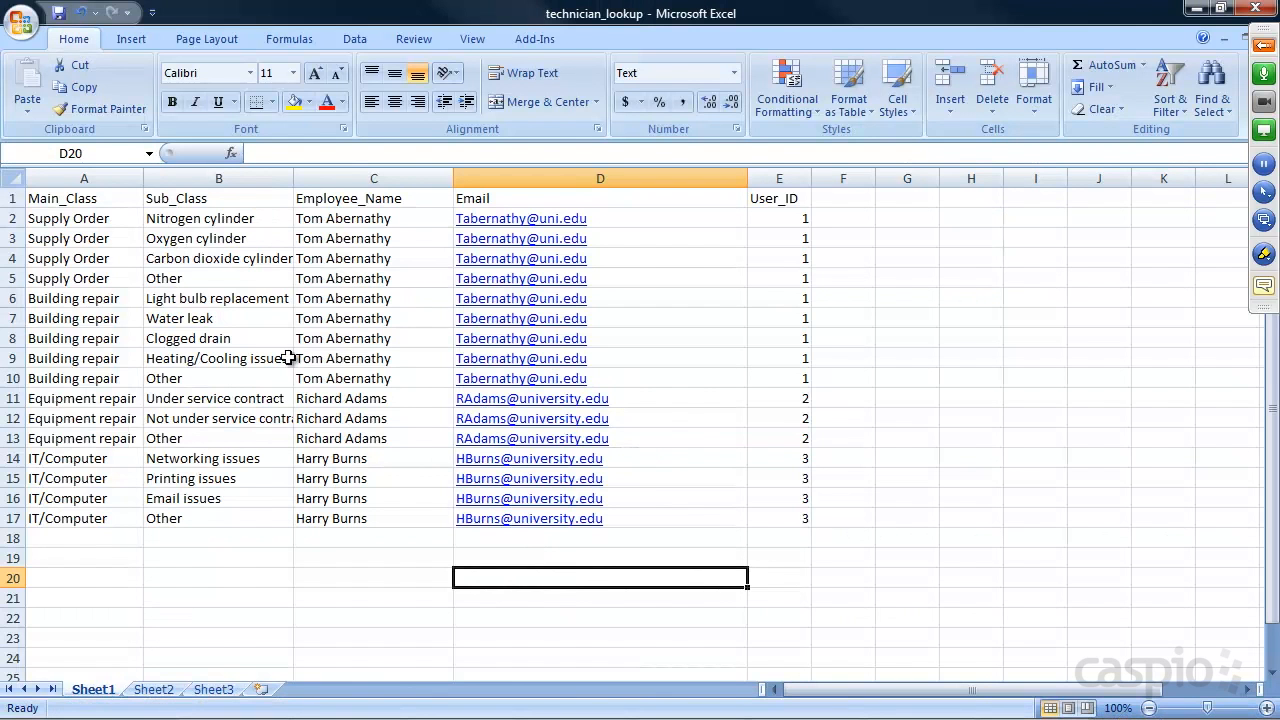
pyautogui.click(1196, 8)
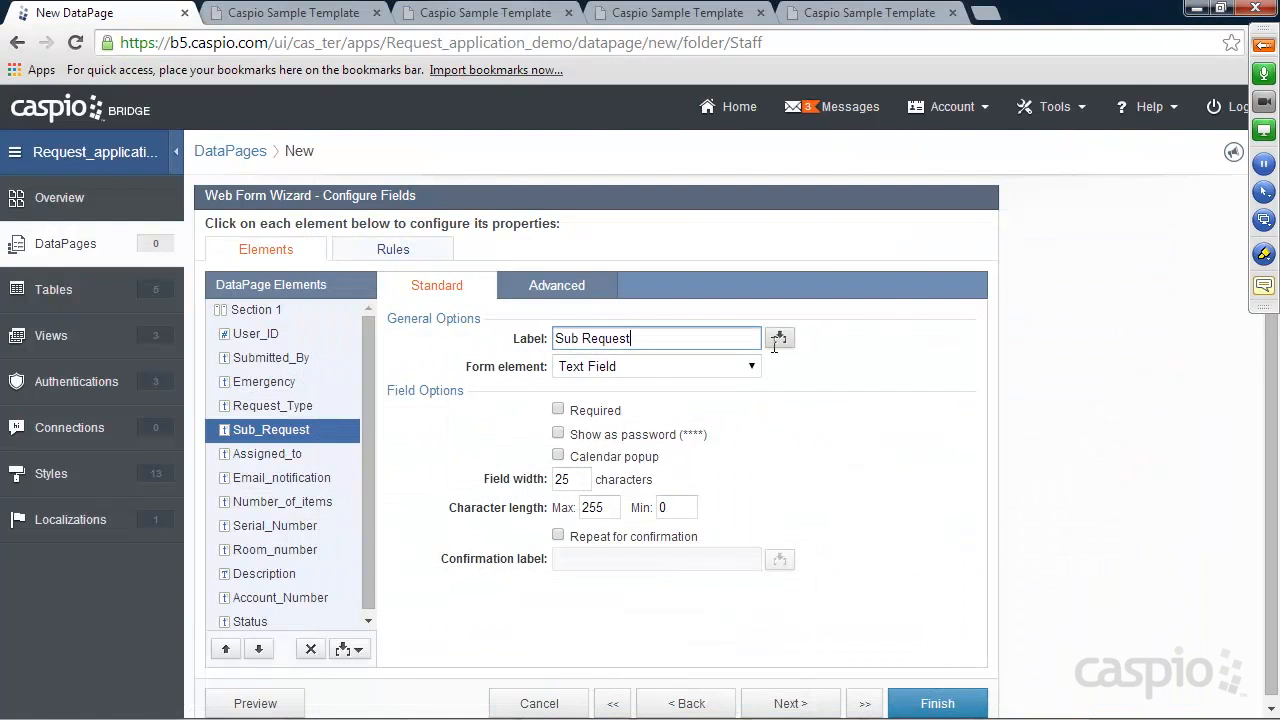
pyautogui.click(618, 366)
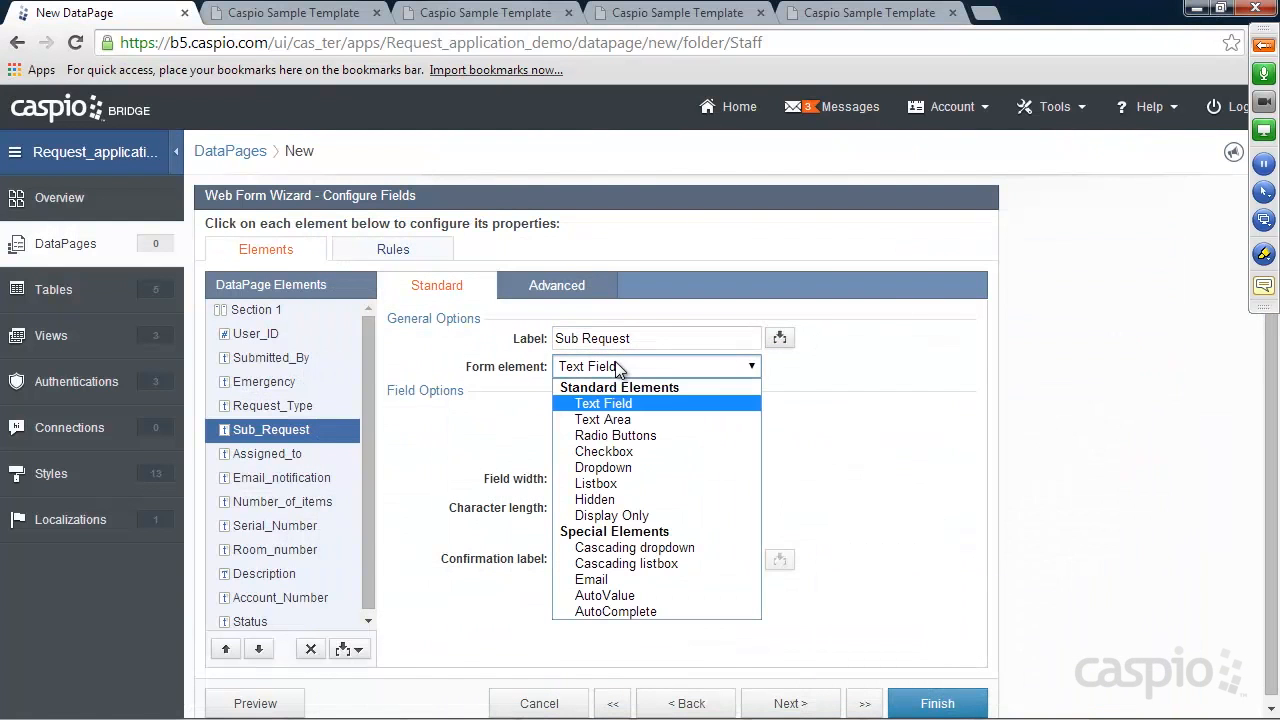
pyautogui.click(639, 548)
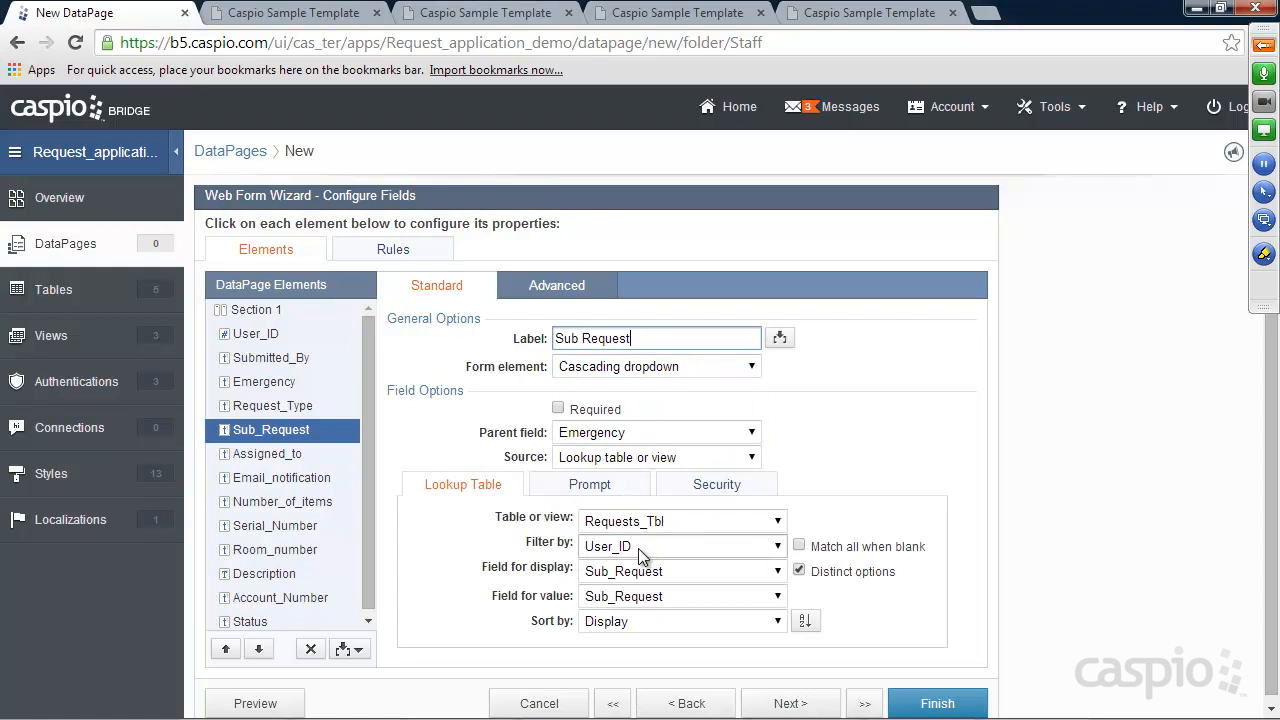
pyautogui.click(591, 438)
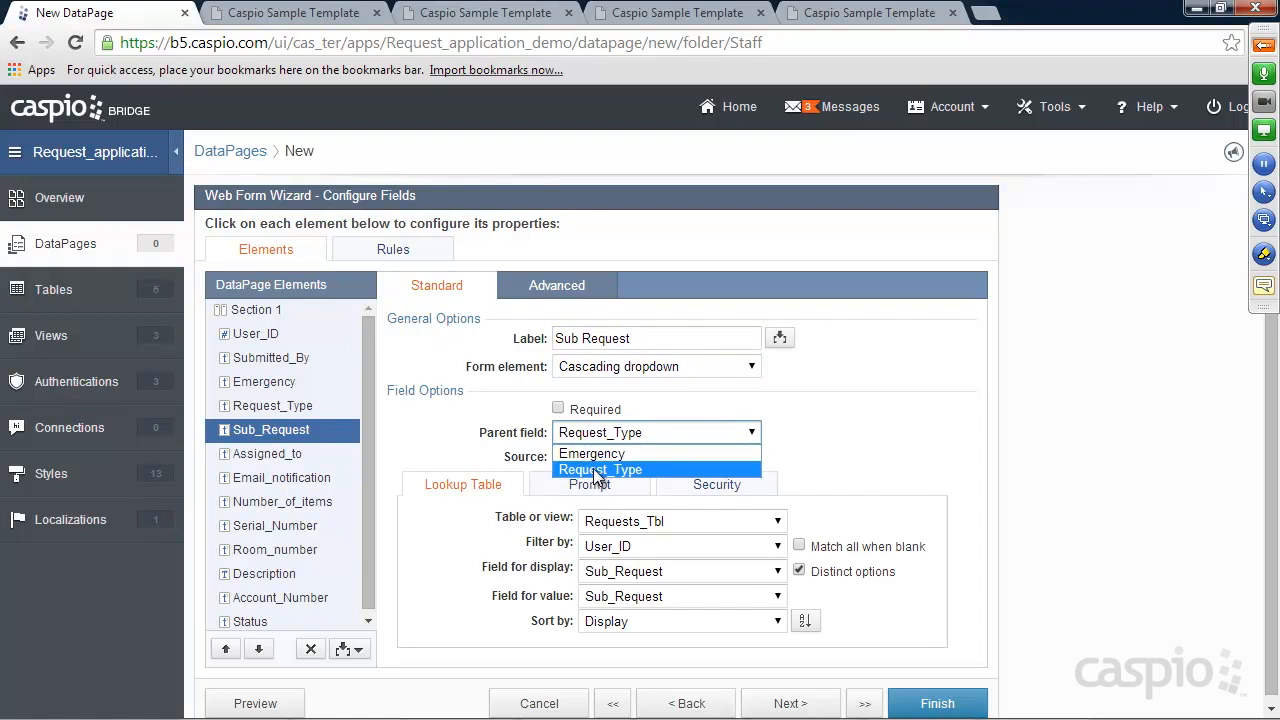
pyautogui.click(597, 470)
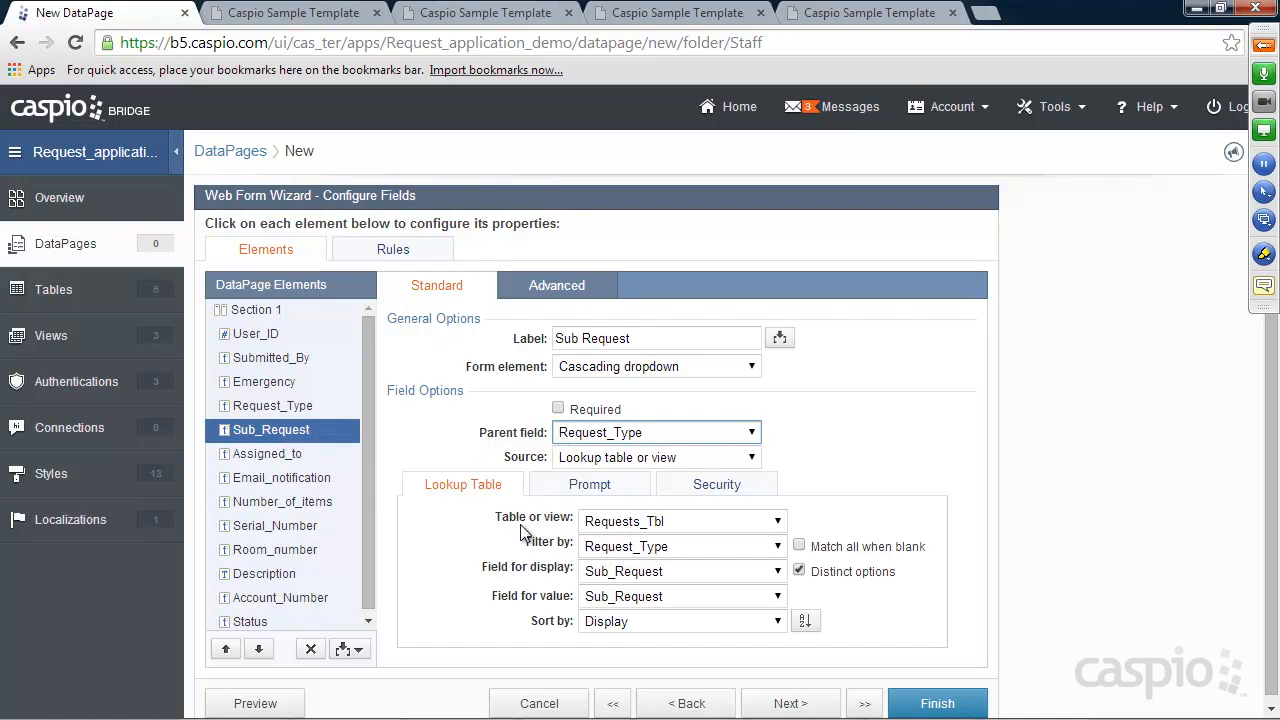
# Source Sub_Request from tech_lookup, using Sub_Class for both display and value
pyautogui.click(620, 521)
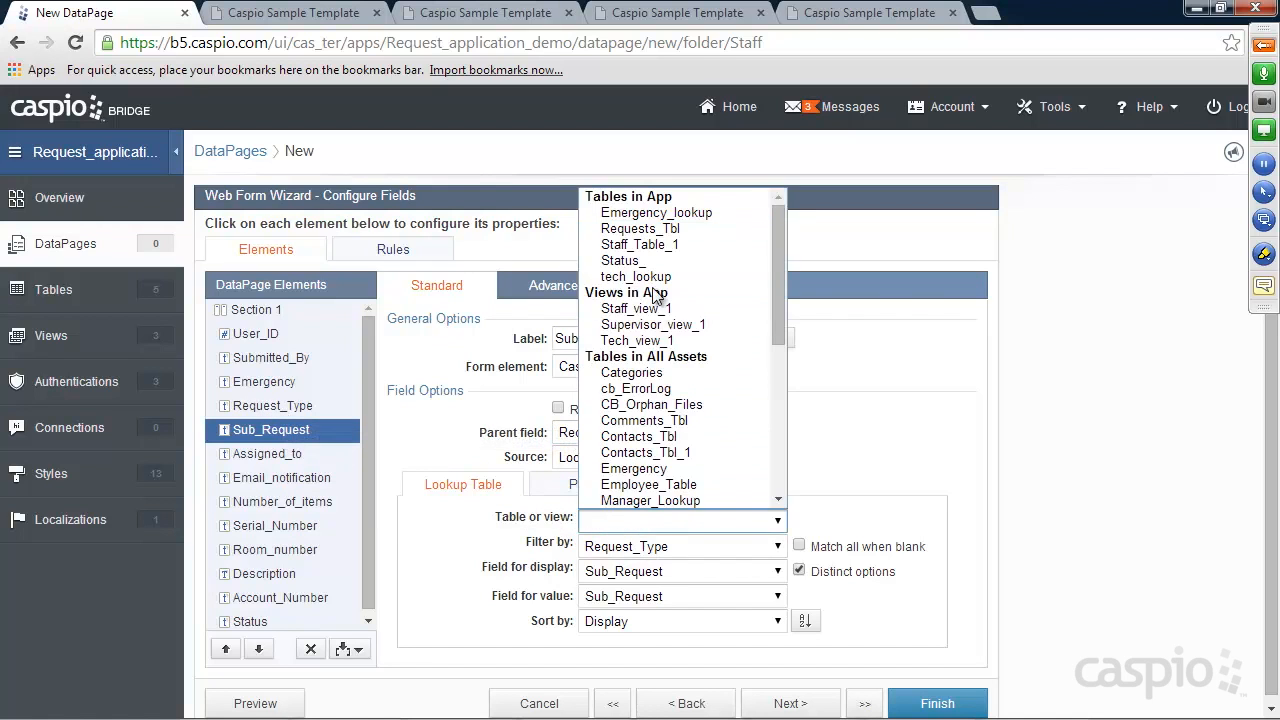
pyautogui.click(657, 278)
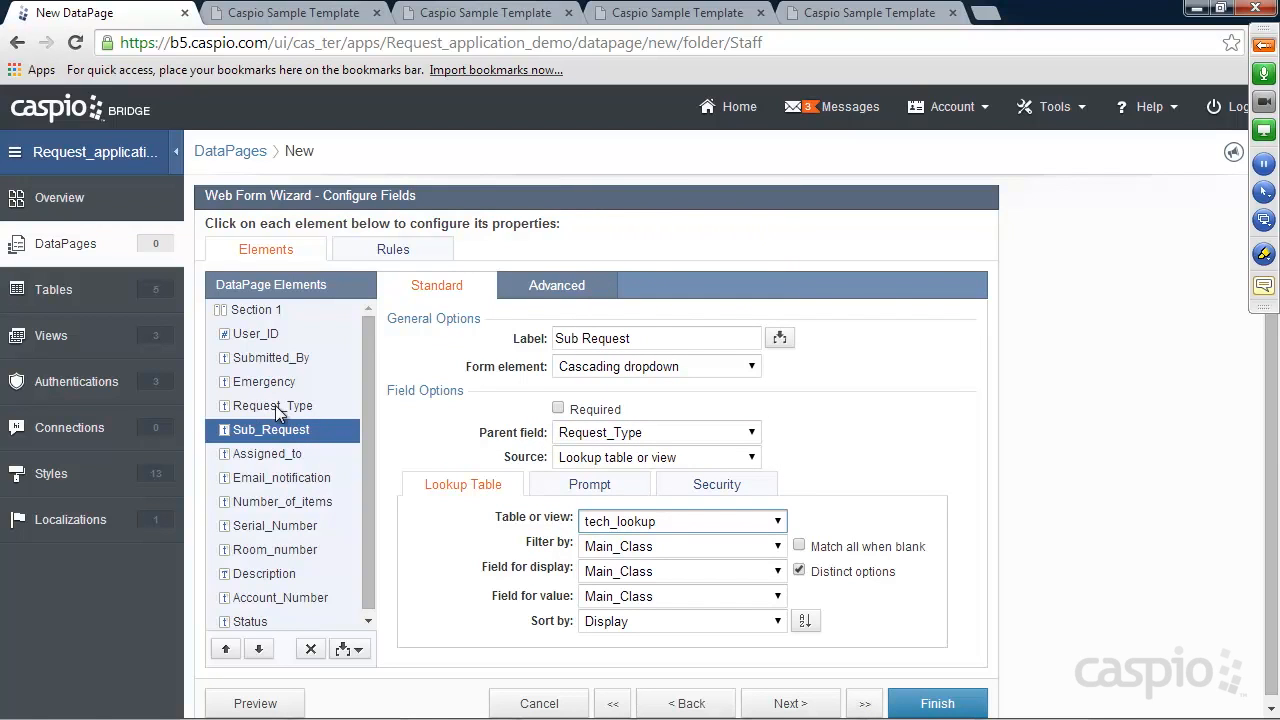
pyautogui.click(612, 571)
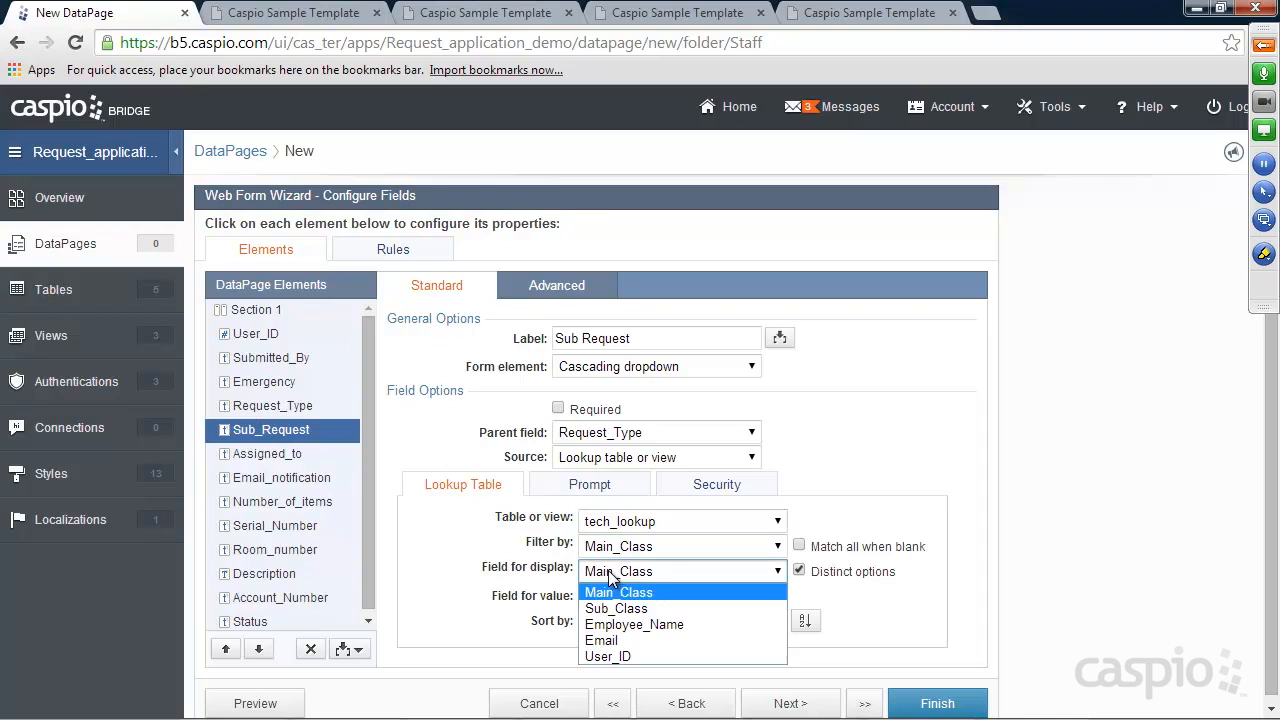
pyautogui.click(614, 608)
pyautogui.click(615, 596)
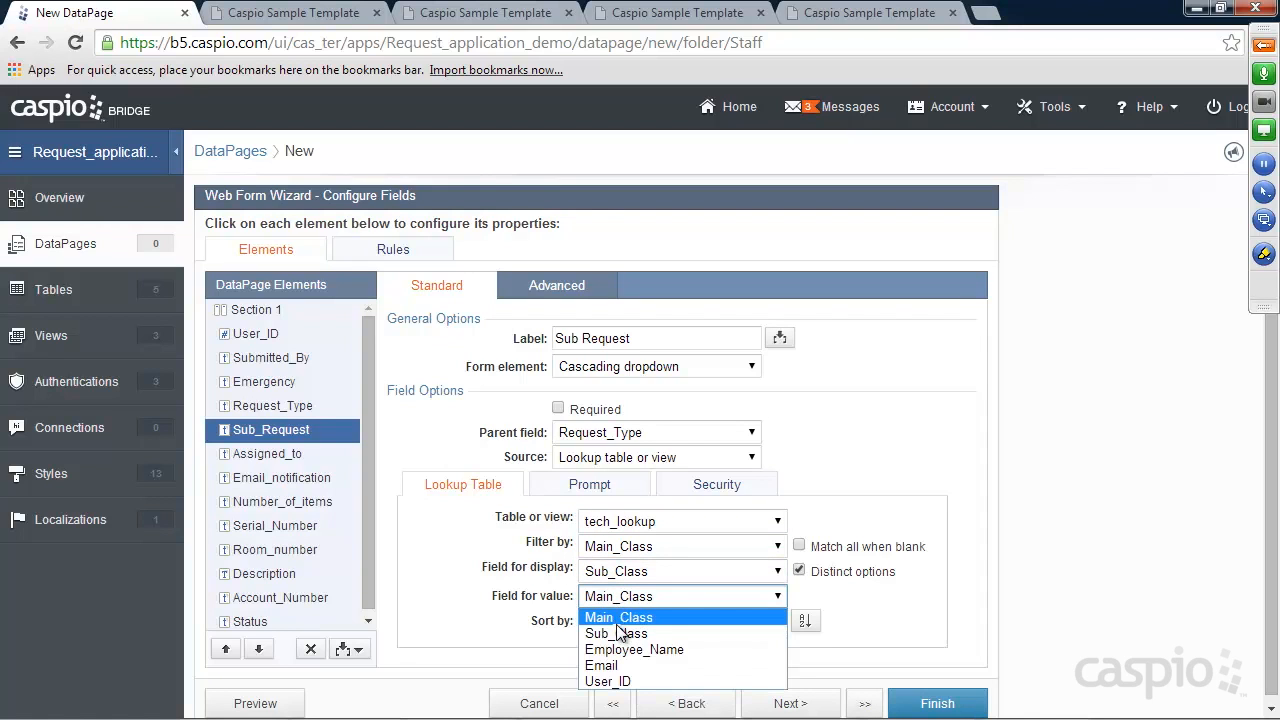
pyautogui.click(617, 630)
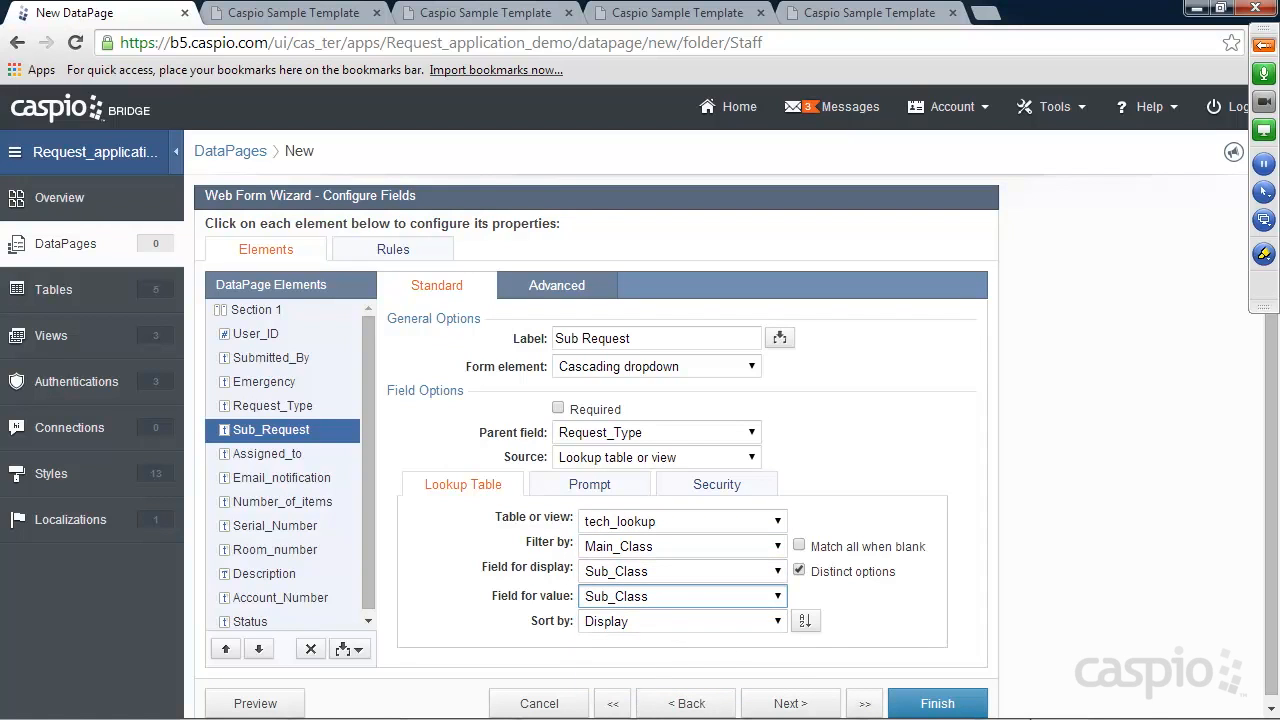
pyautogui.click(1037, 712)
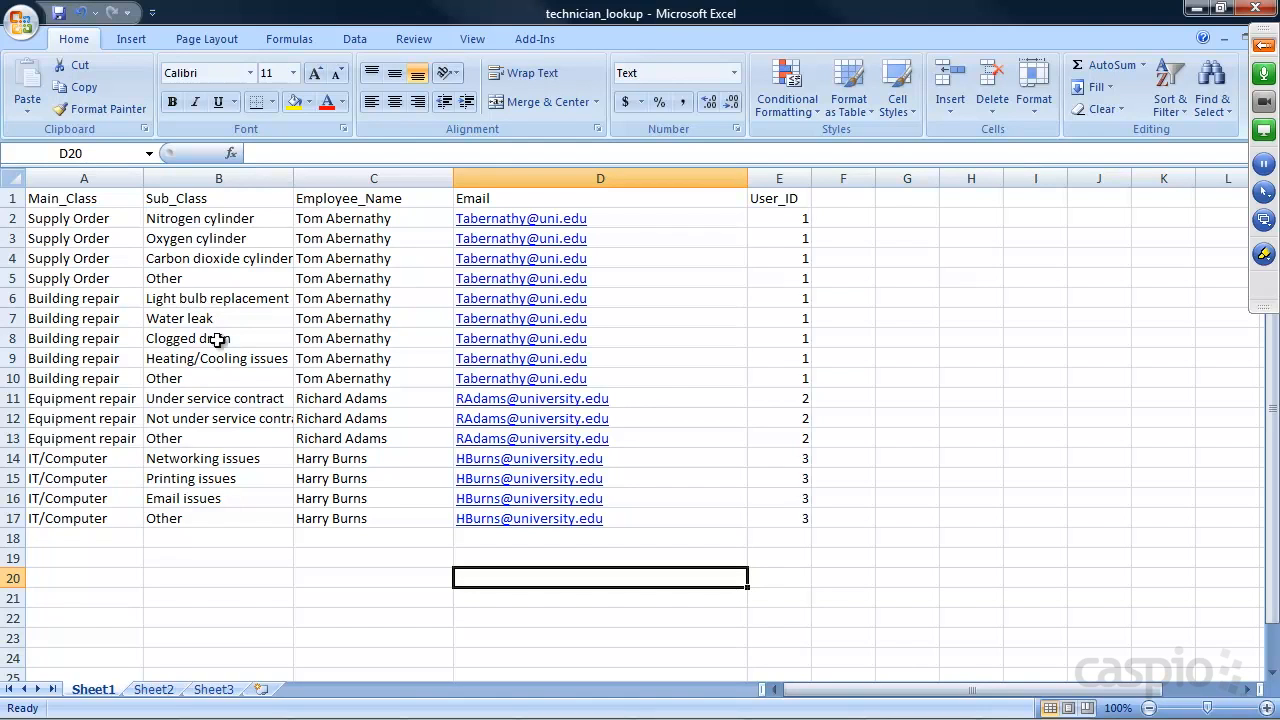
pyautogui.click(1196, 10)
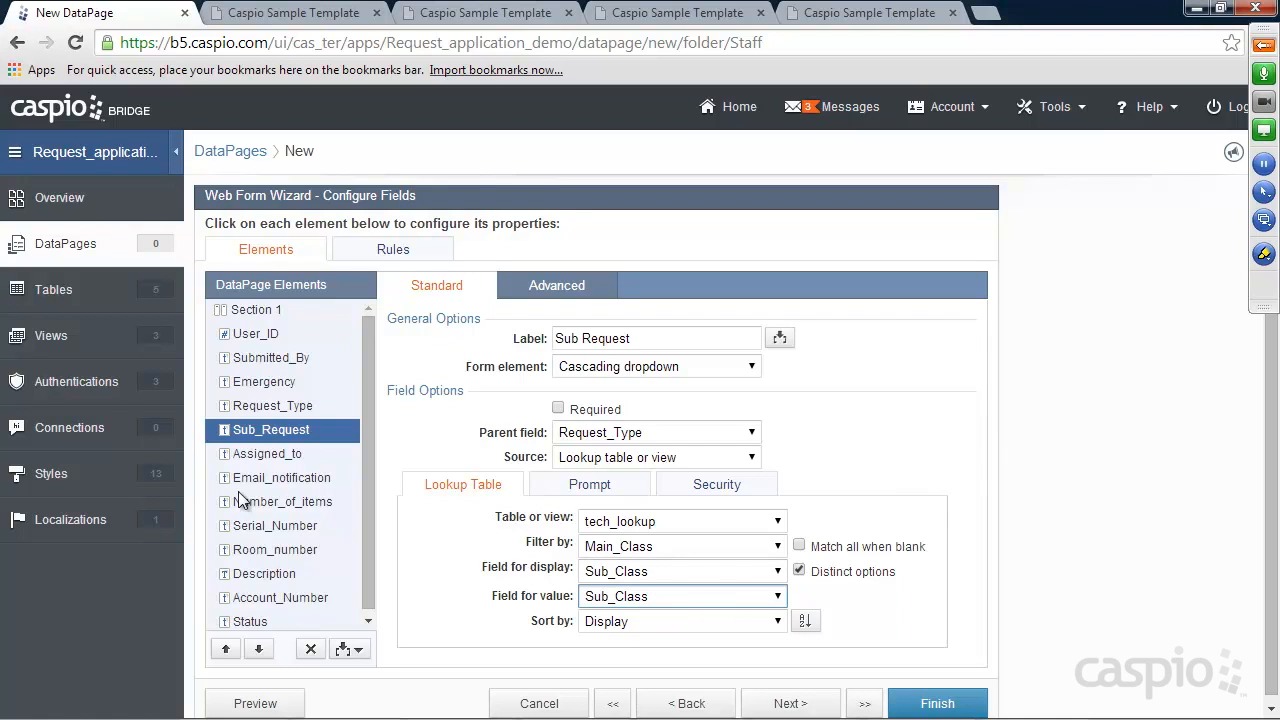
pyautogui.click(263, 456)
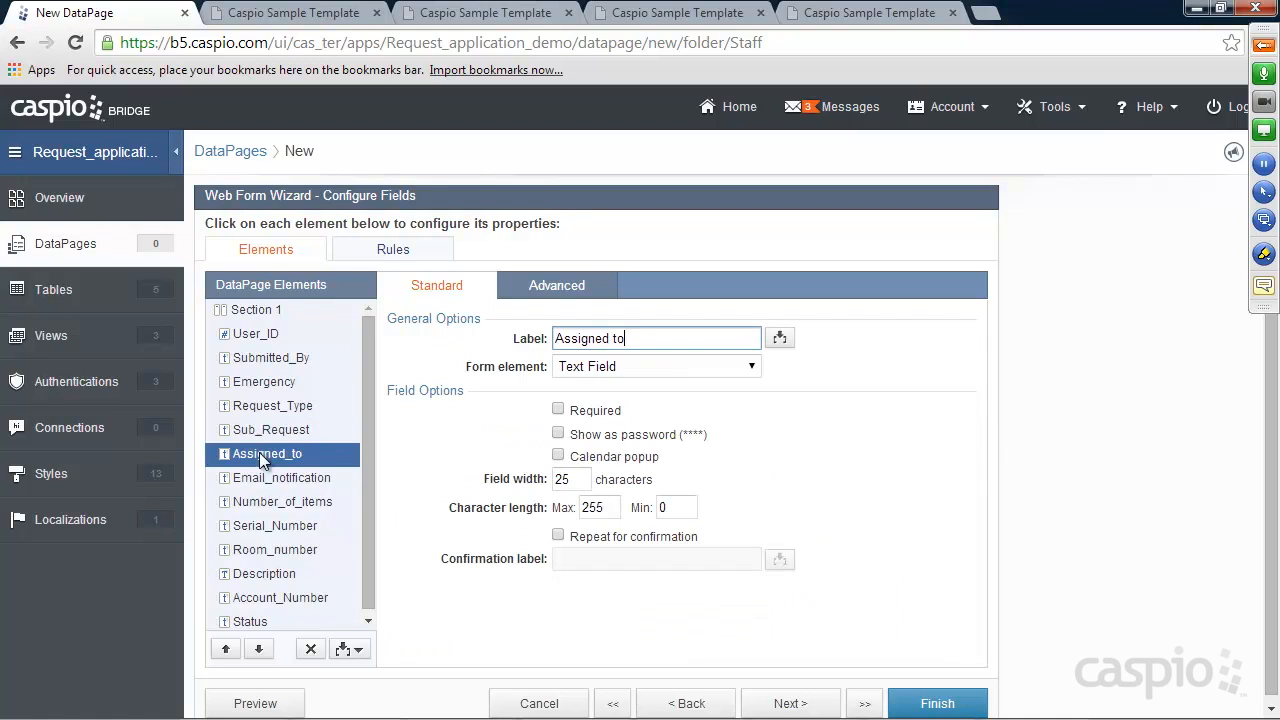
pyautogui.click(579, 367)
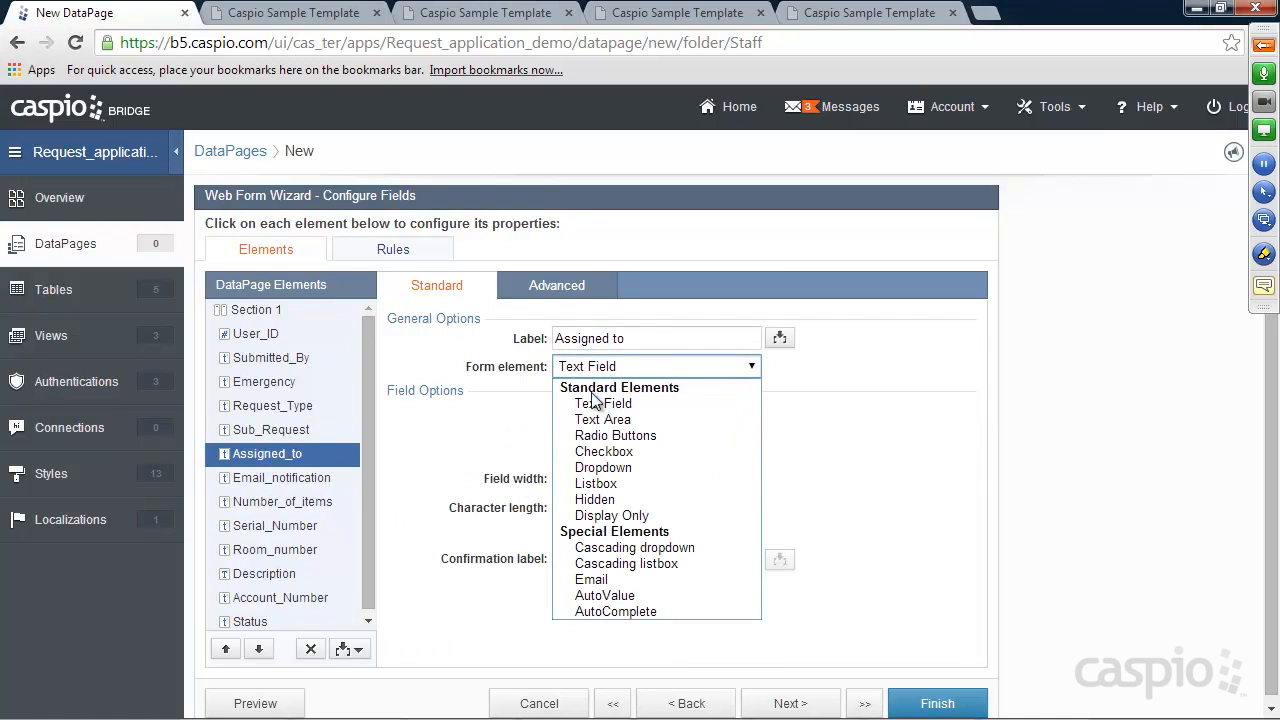
# Set Assigned_to as a cascading dropdown: parent Request_Type, tech_lookup, filter Main_Class, display/value Employee_Name
pyautogui.click(604, 548)
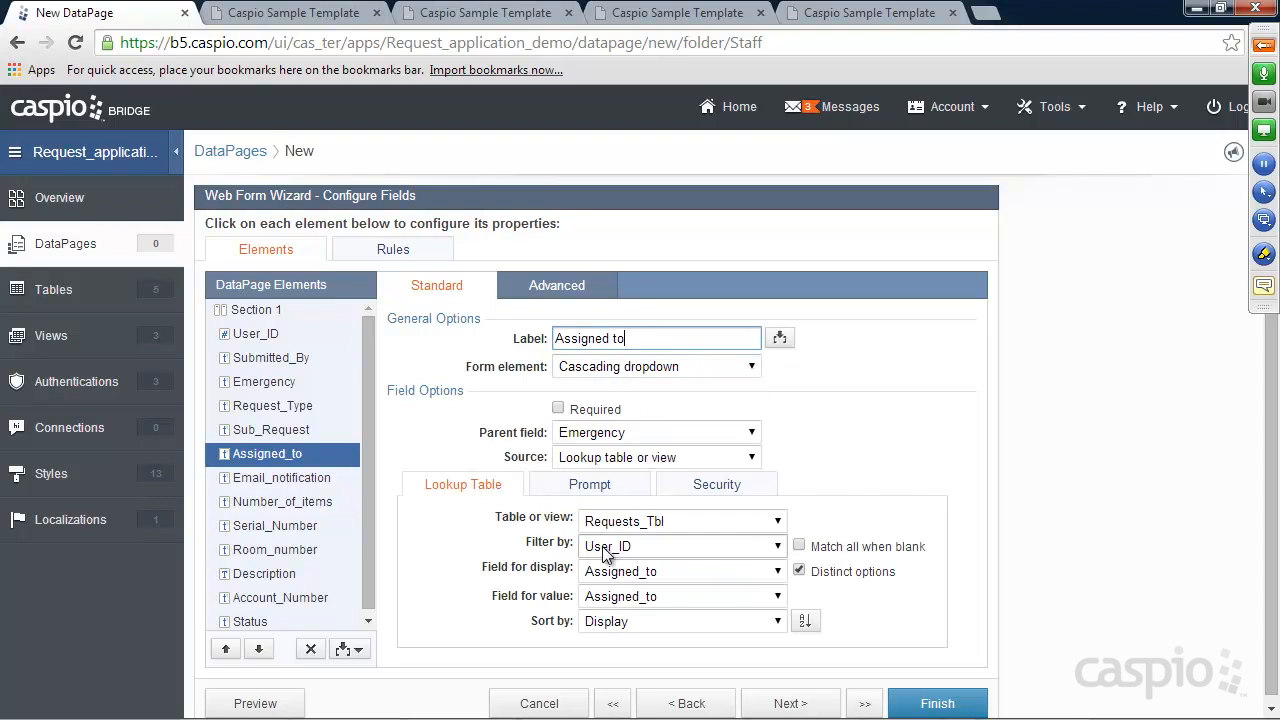
pyautogui.click(628, 432)
pyautogui.click(625, 469)
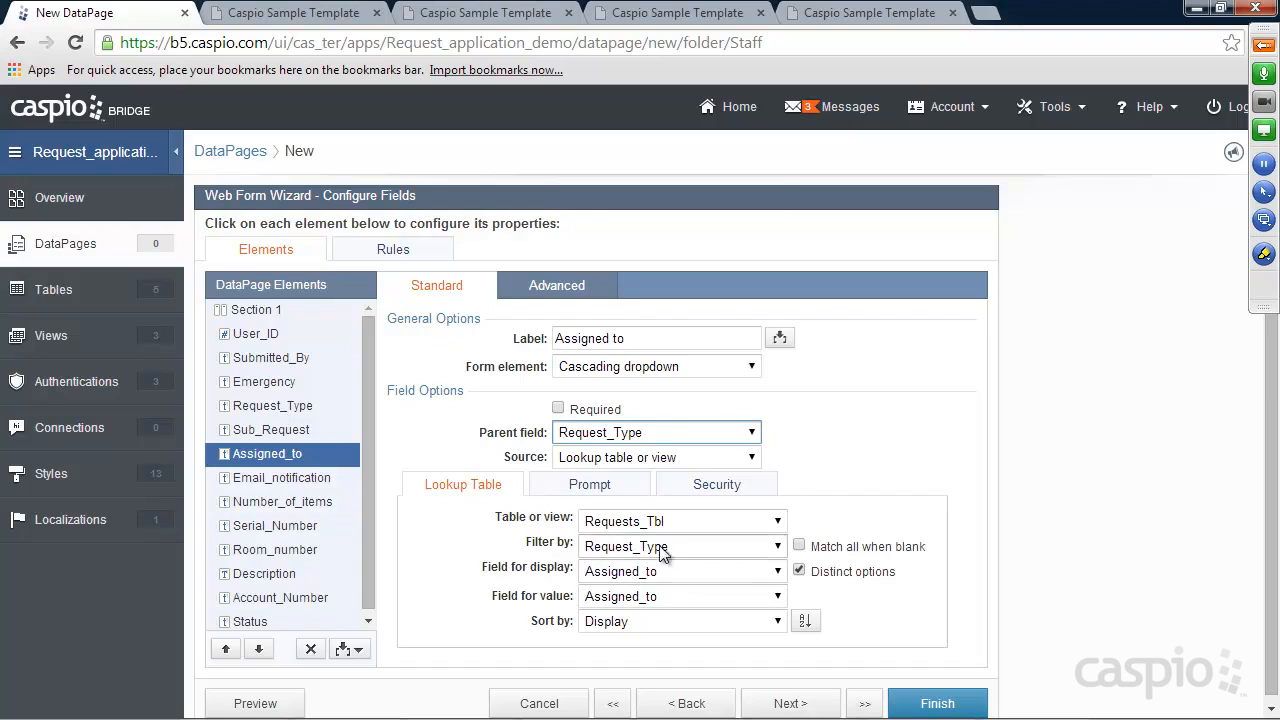
pyautogui.click(654, 521)
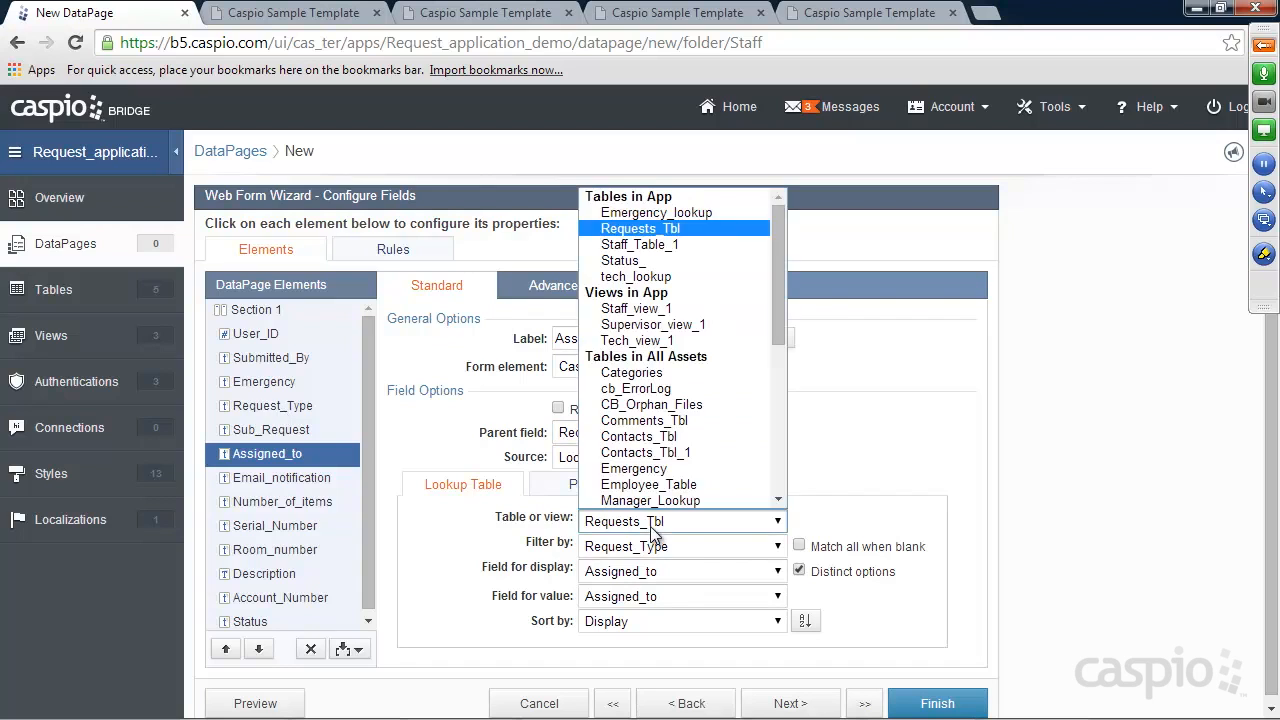
pyautogui.click(642, 278)
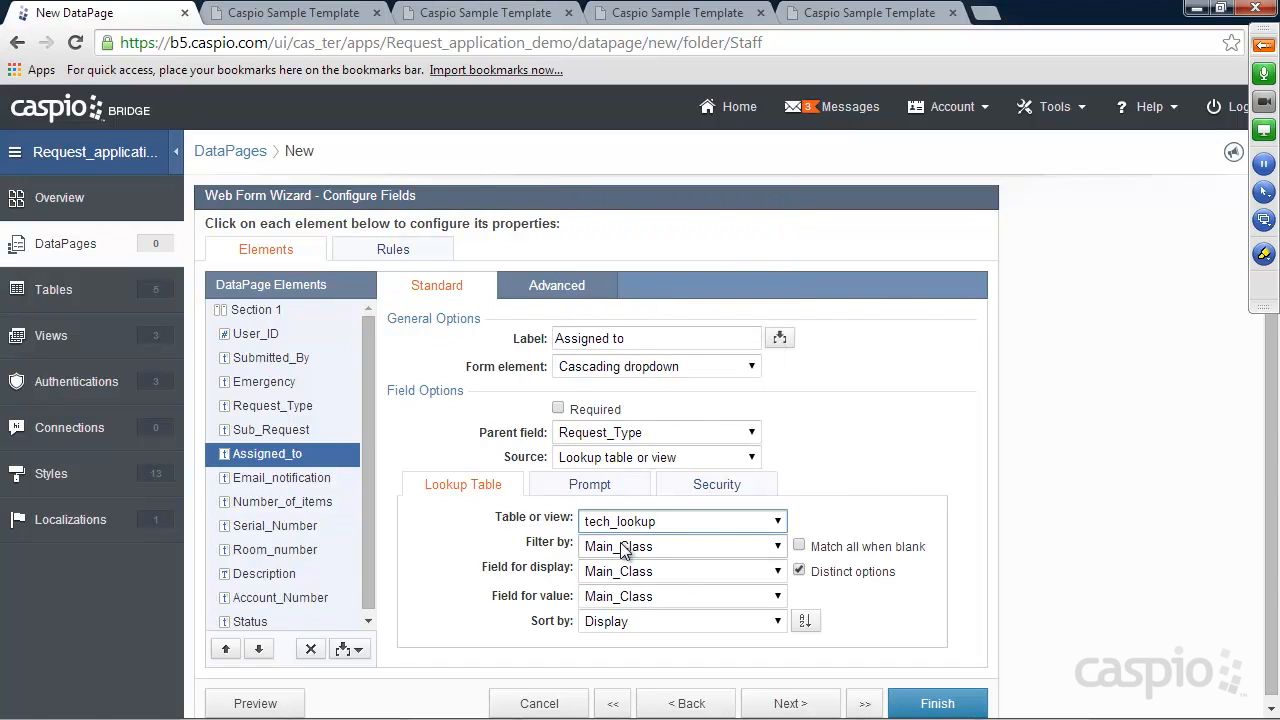
pyautogui.click(622, 548)
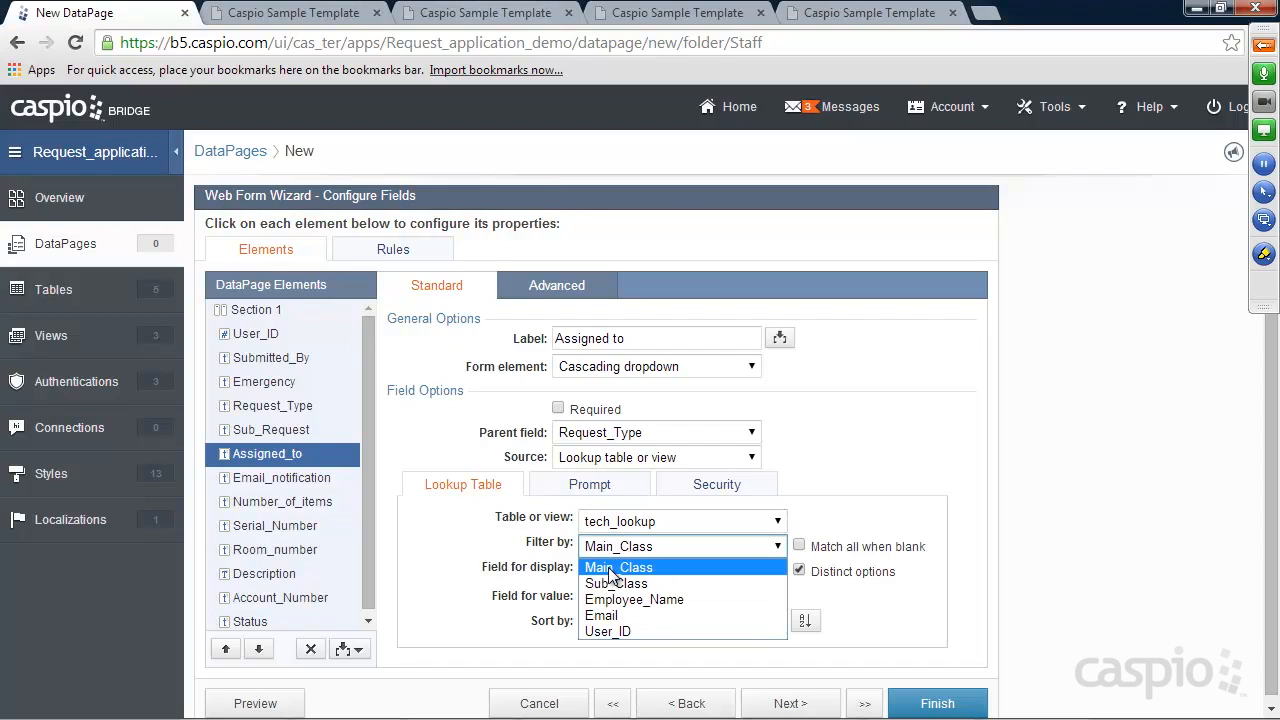
pyautogui.click(612, 571)
pyautogui.click(612, 572)
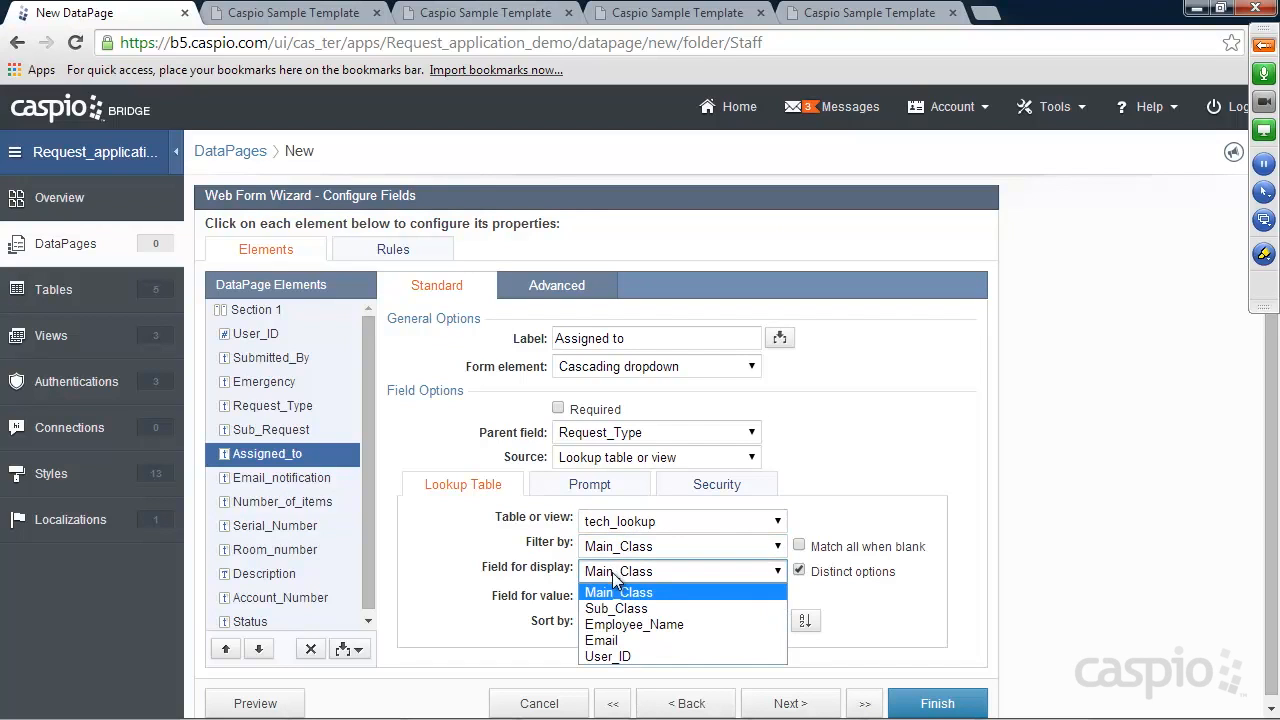
pyautogui.click(625, 624)
pyautogui.click(615, 596)
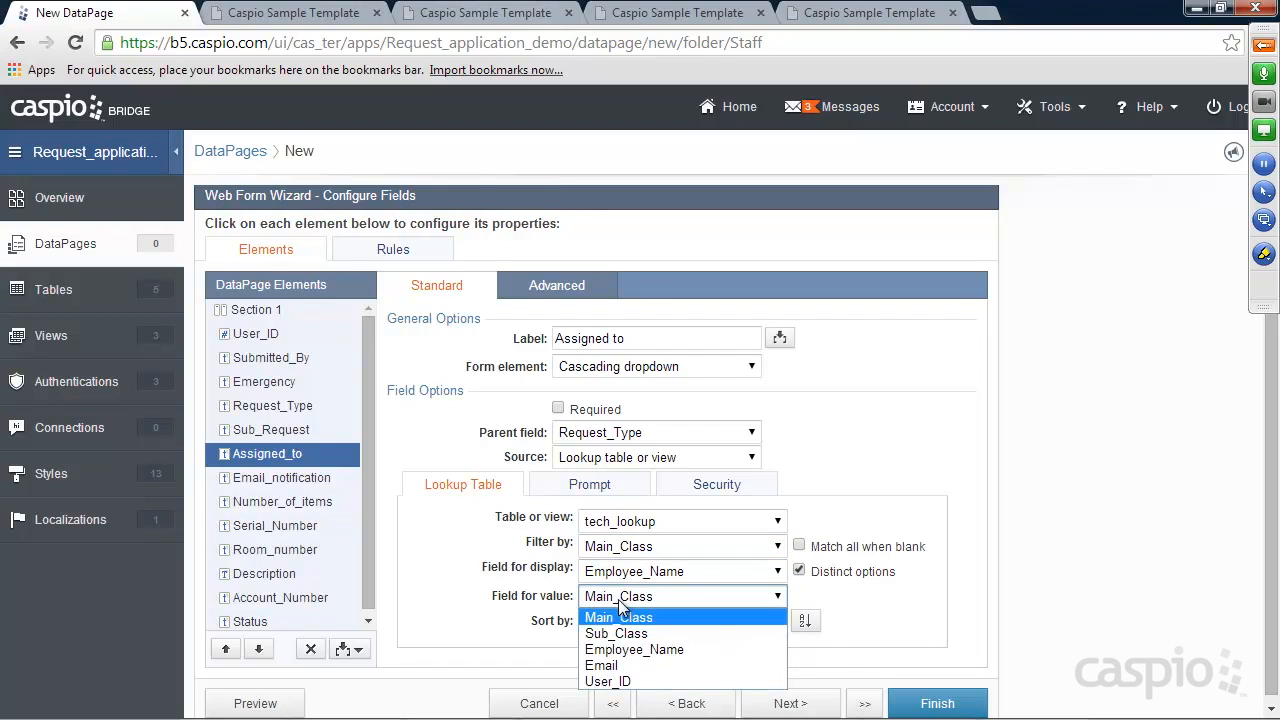
pyautogui.click(617, 650)
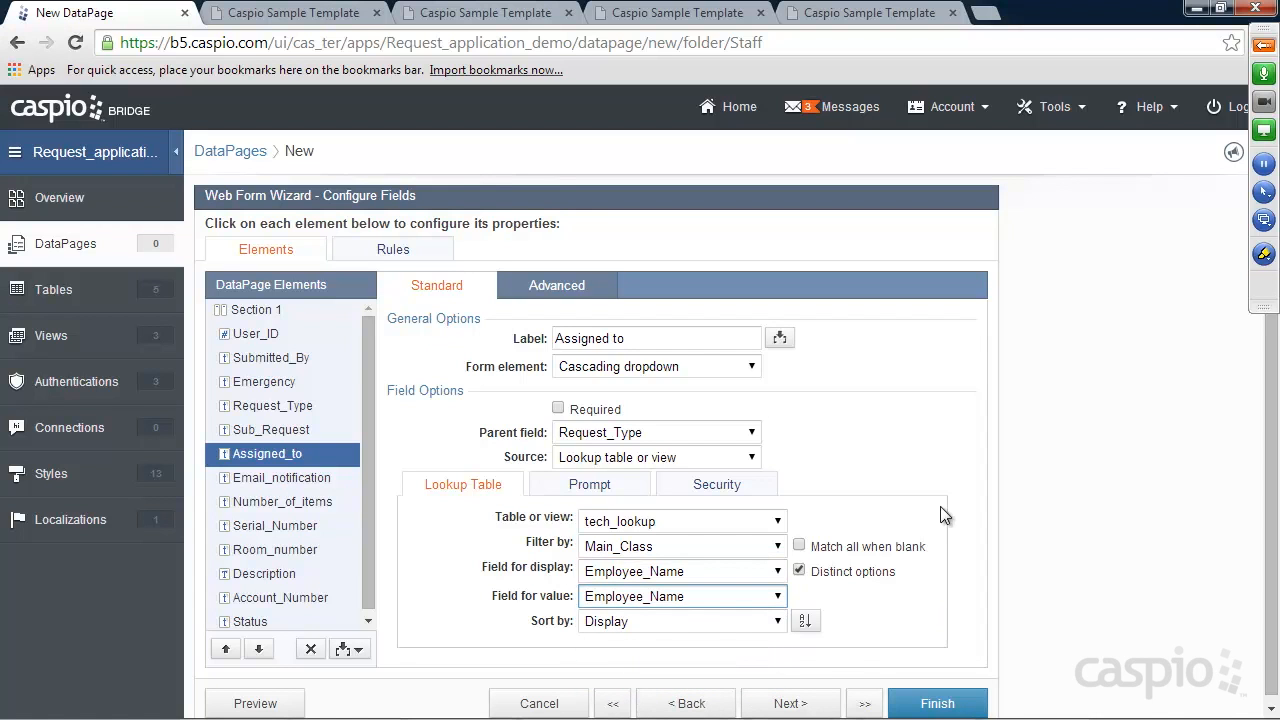
pyautogui.click(1013, 705)
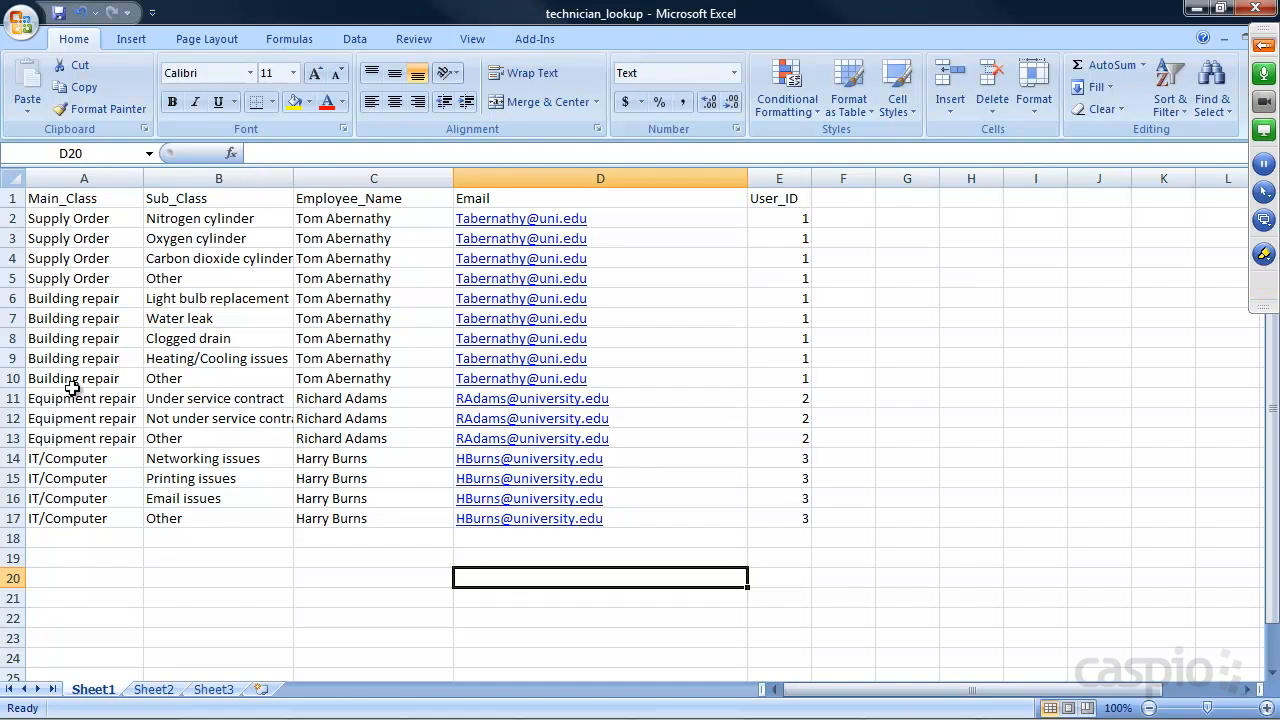
pyautogui.click(1196, 10)
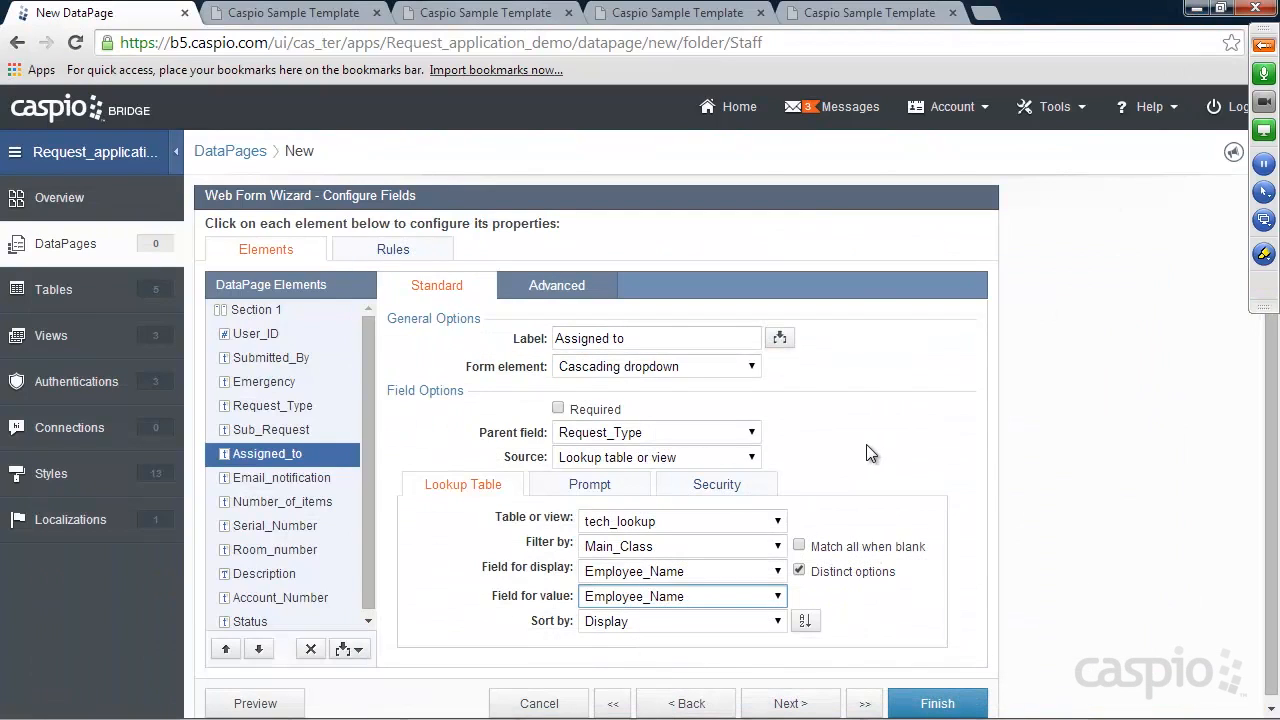
# Make Email_notification a cascading dropdown under Request_Type, sourced from tech_lookup
pyautogui.click(259, 477)
pyautogui.click(615, 367)
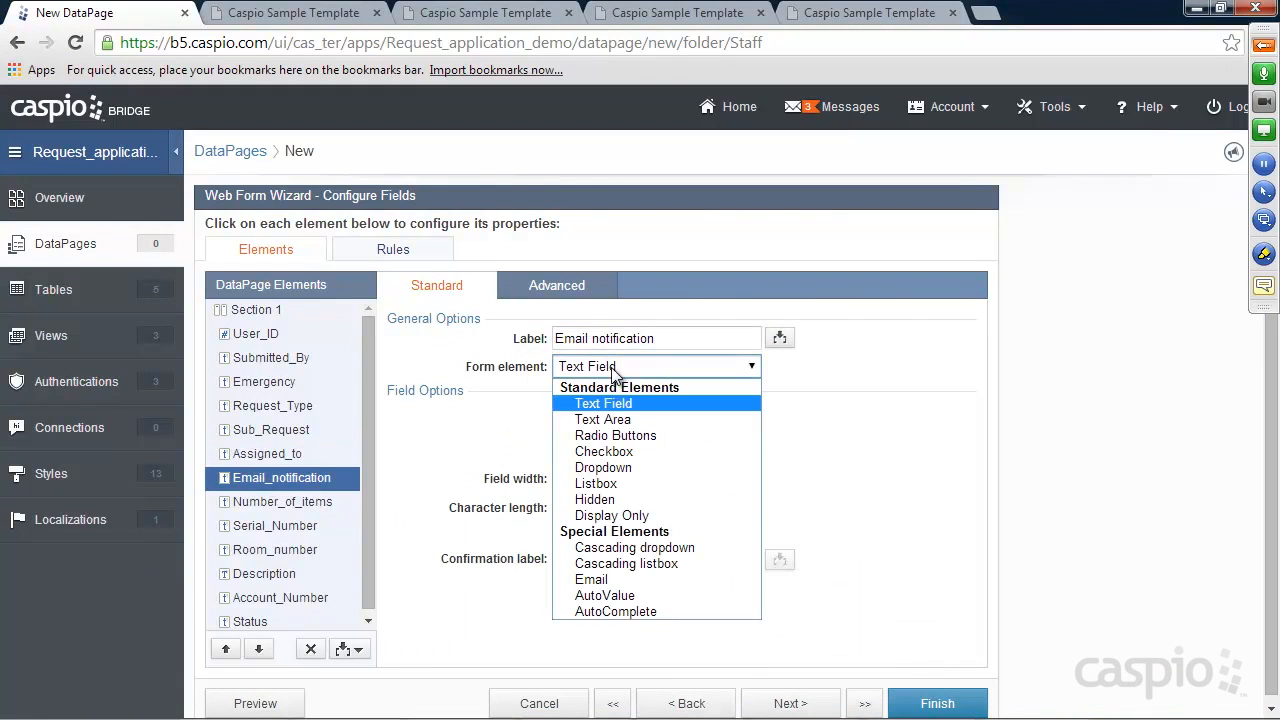
pyautogui.click(612, 547)
pyautogui.click(604, 440)
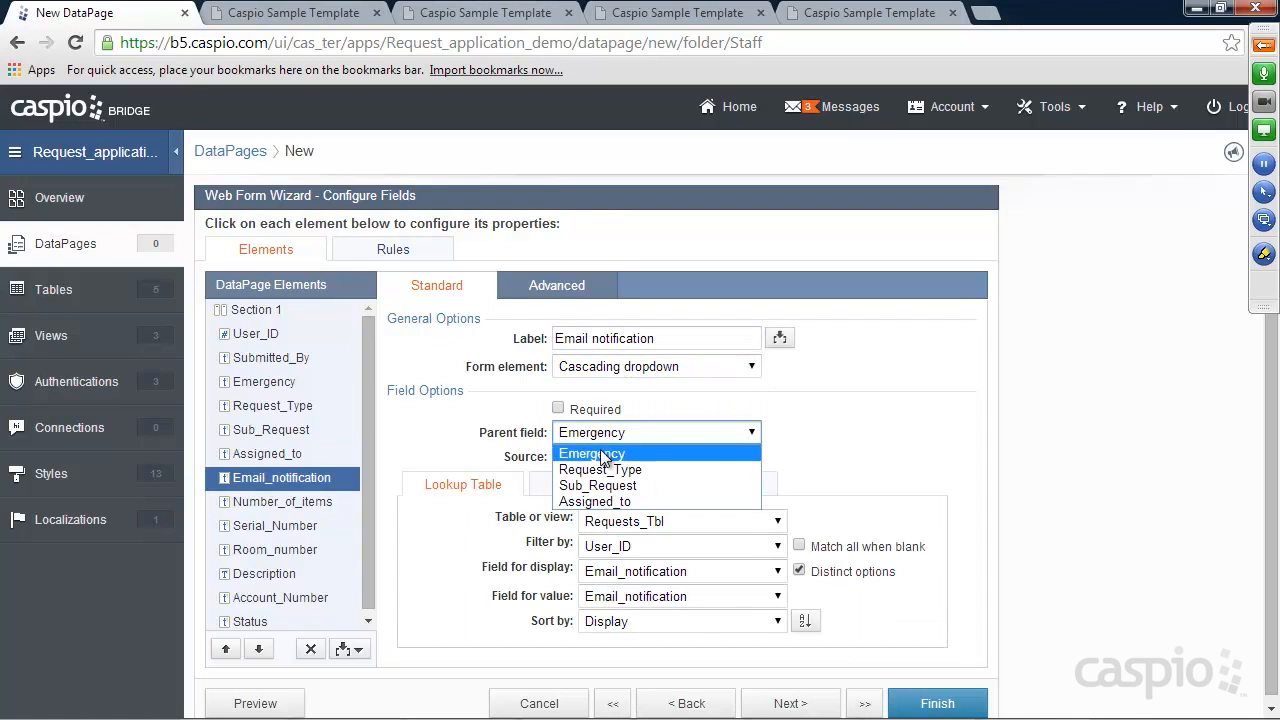
pyautogui.click(604, 466)
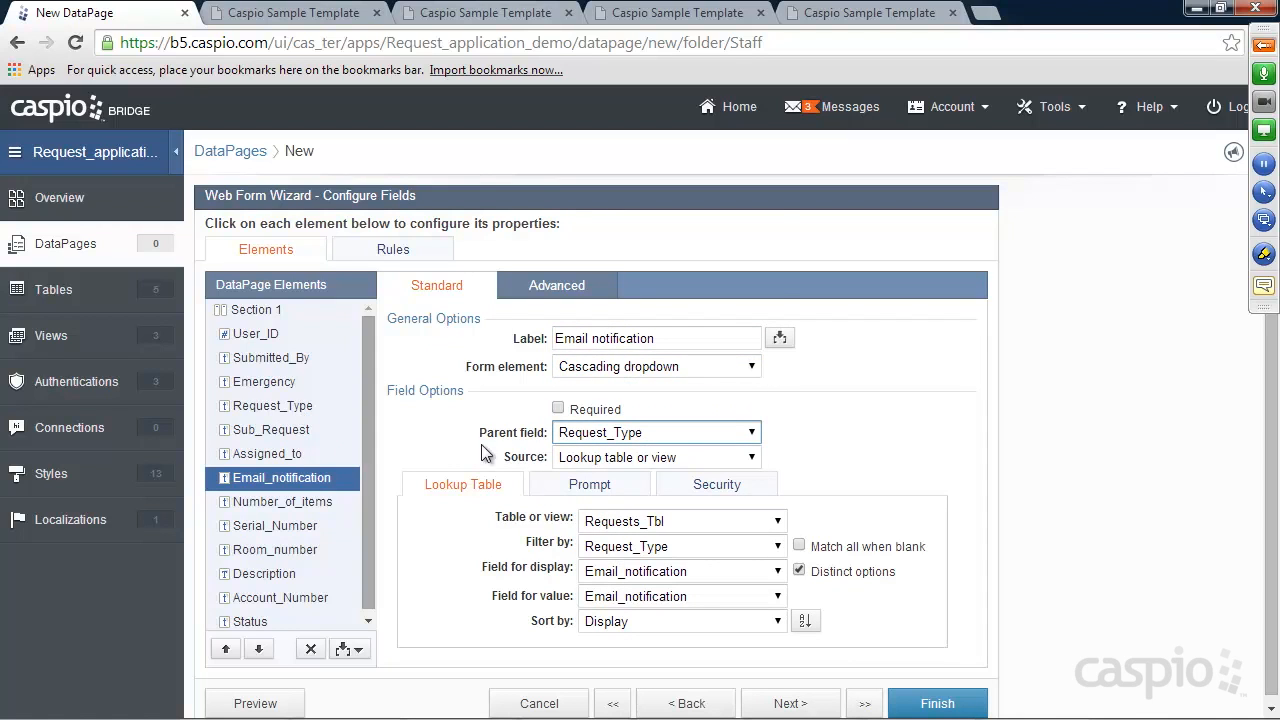
pyautogui.click(665, 524)
pyautogui.click(650, 278)
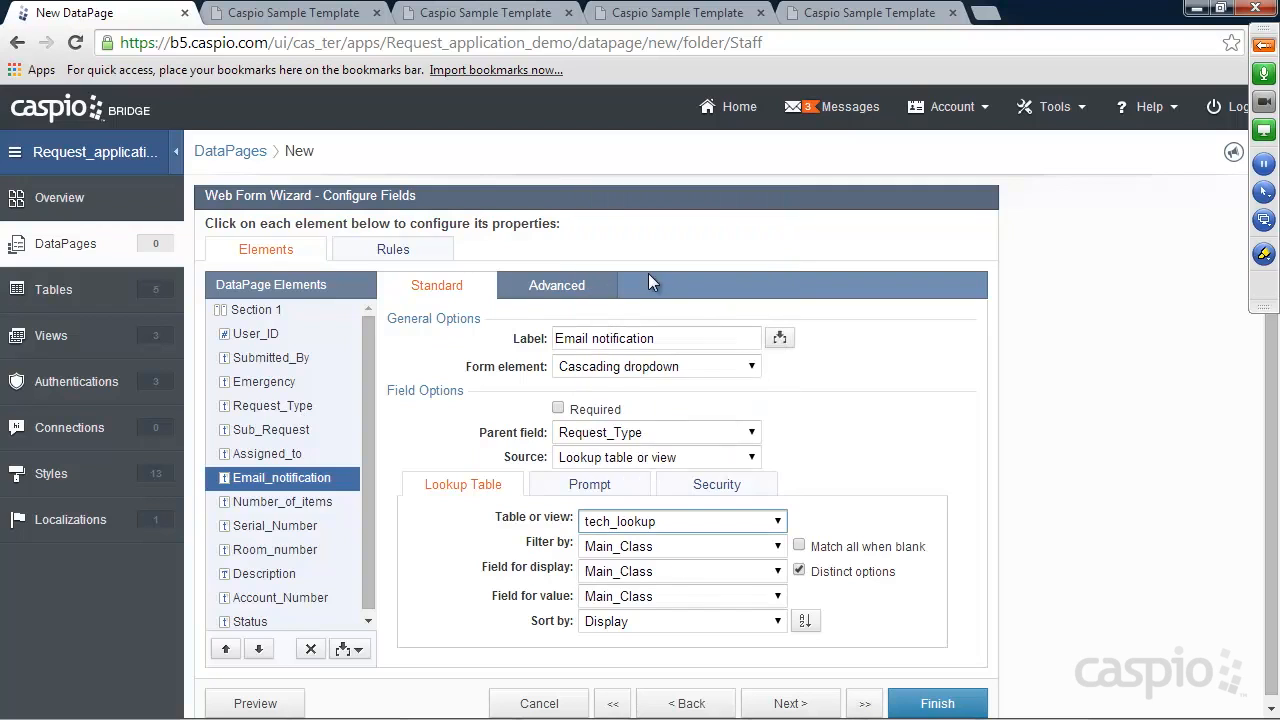
# Filter Email_notification options by Main_Class and use Email for both display and value
pyautogui.click(650, 548)
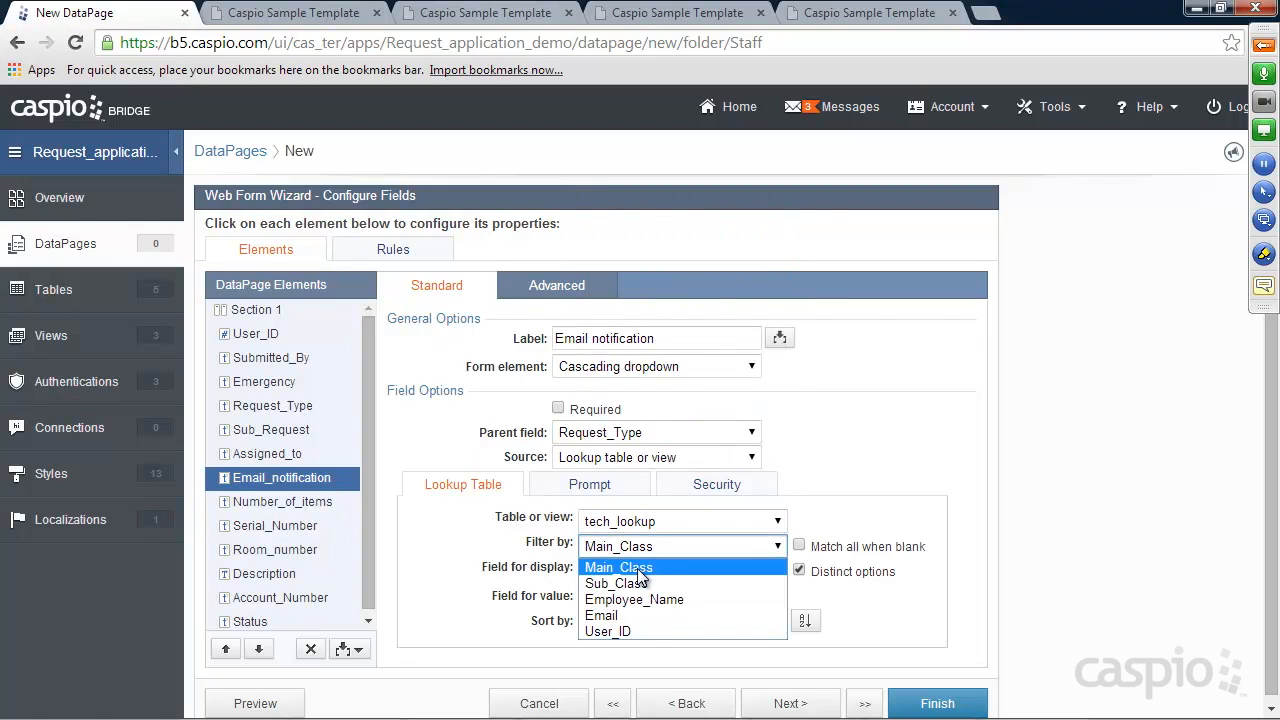
pyautogui.click(638, 568)
pyautogui.click(640, 571)
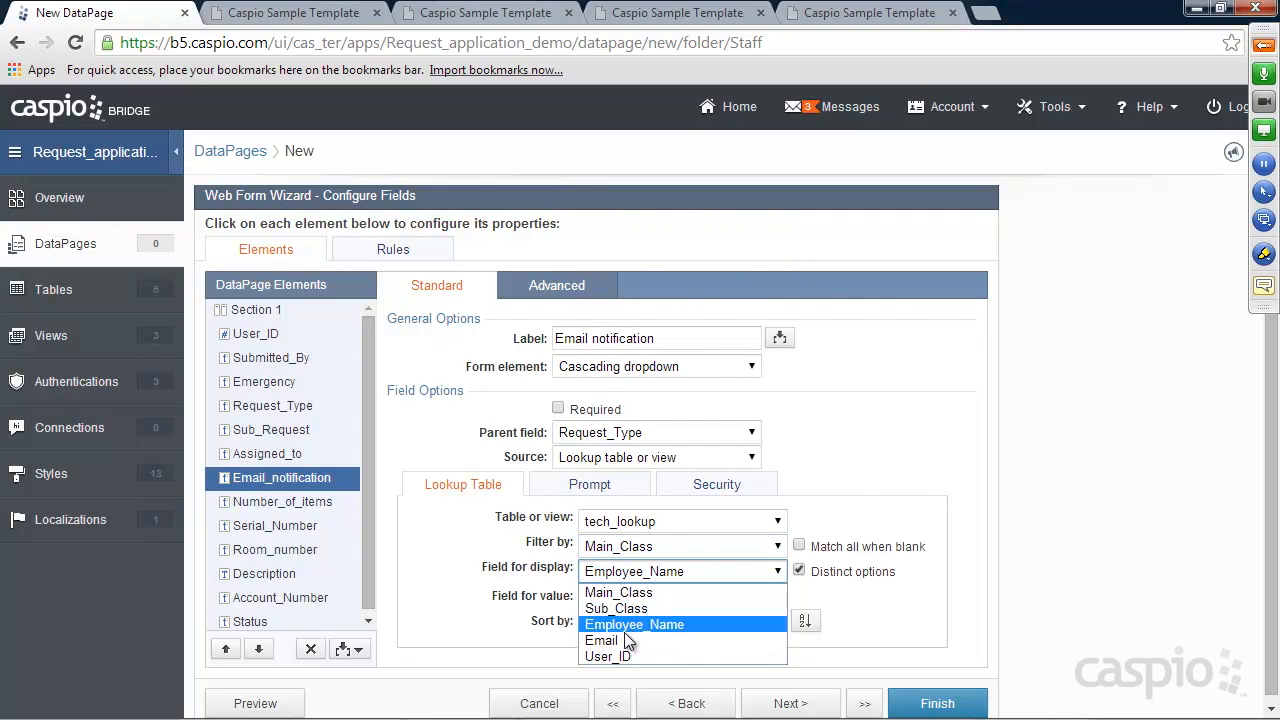
pyautogui.click(628, 641)
pyautogui.click(625, 597)
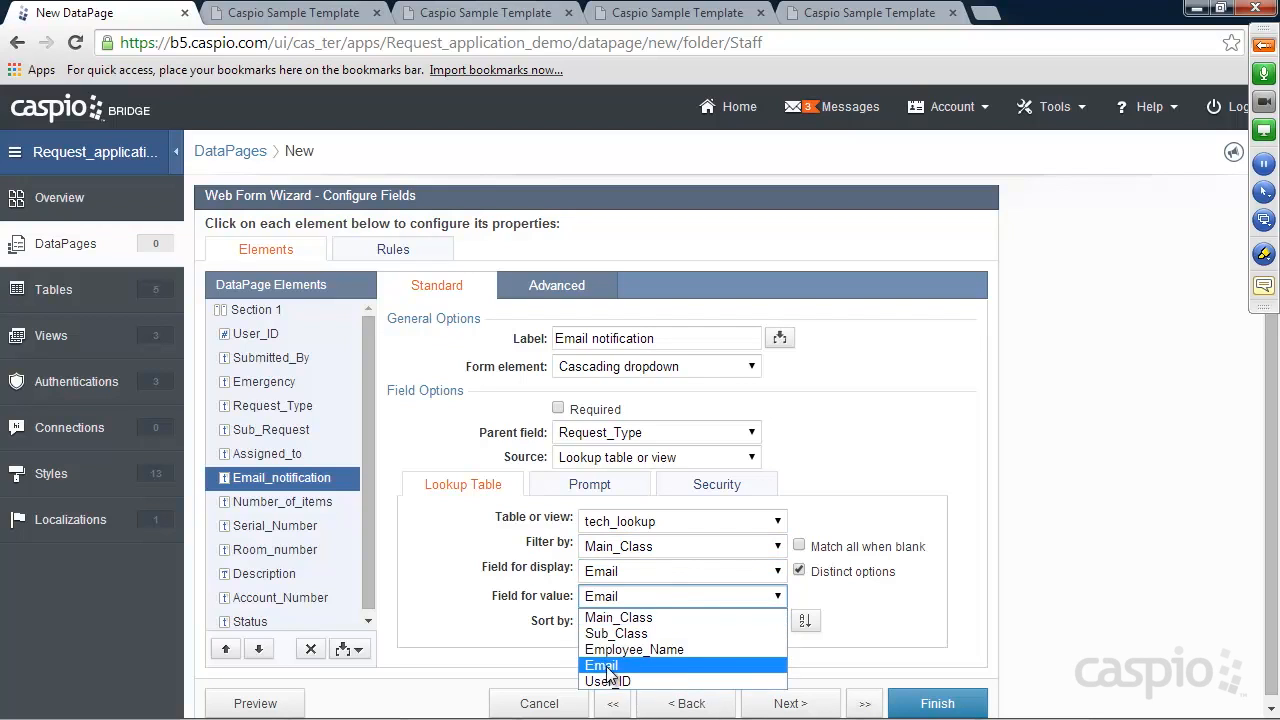
pyautogui.click(607, 666)
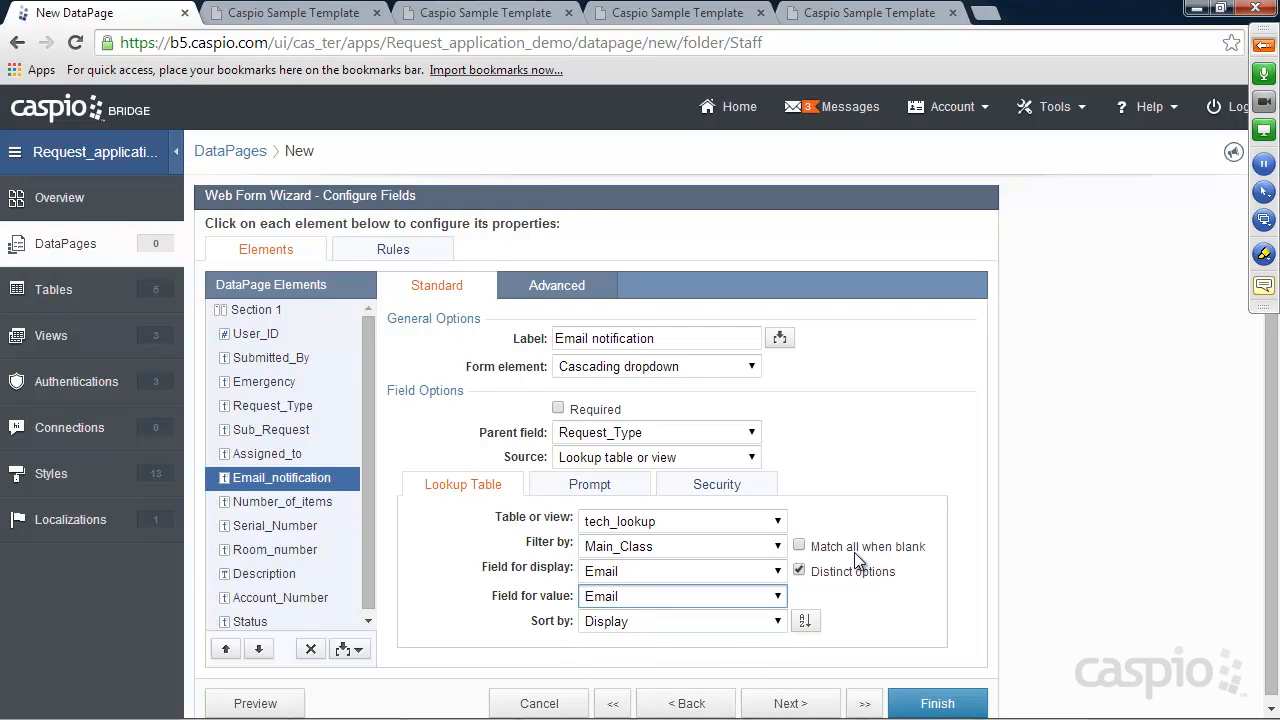
pyautogui.moveTo(368, 431); pyautogui.dragTo(363, 478)
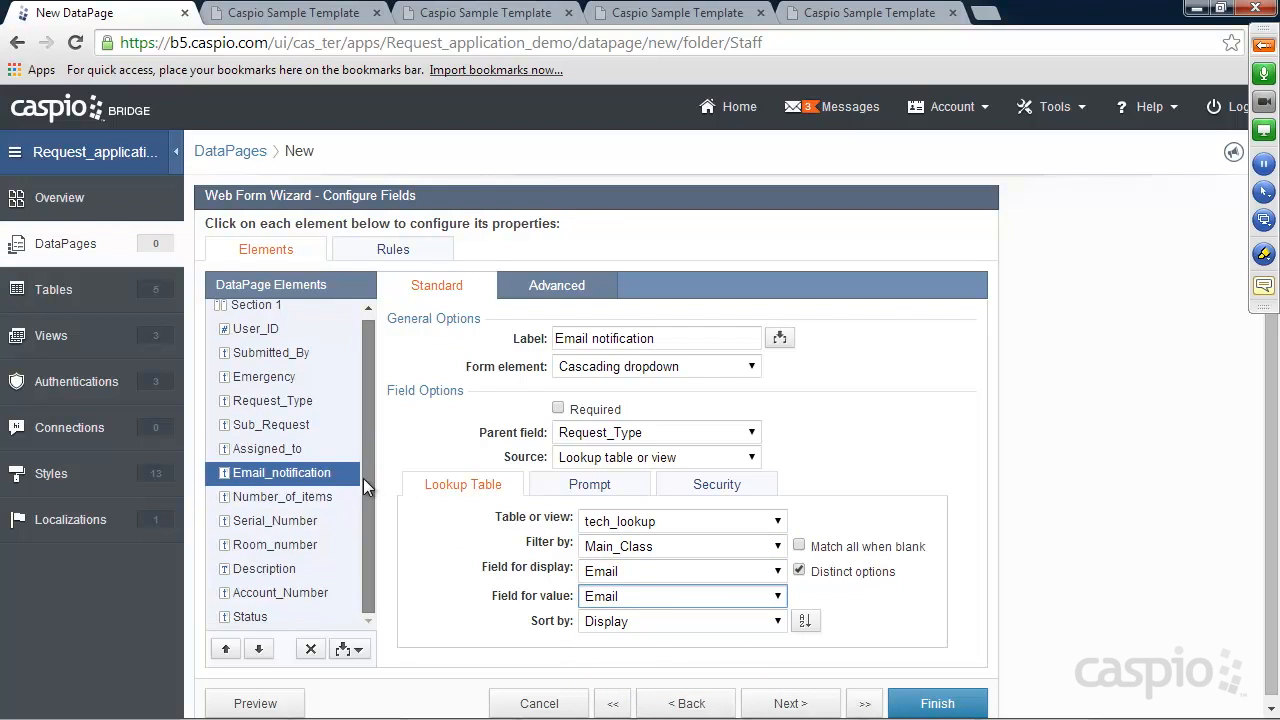
# Change the Description field to a multi-line Text Area
pyautogui.click(278, 497)
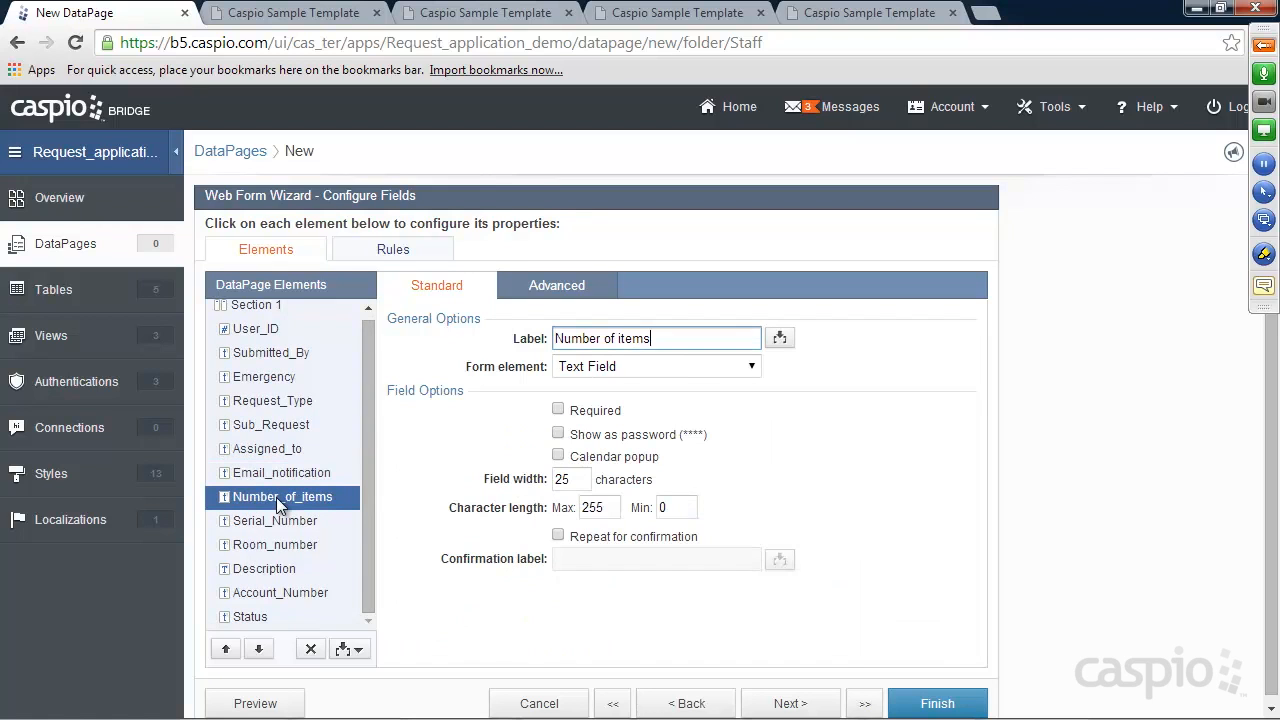
pyautogui.click(276, 521)
pyautogui.click(272, 544)
pyautogui.click(258, 568)
pyautogui.click(605, 366)
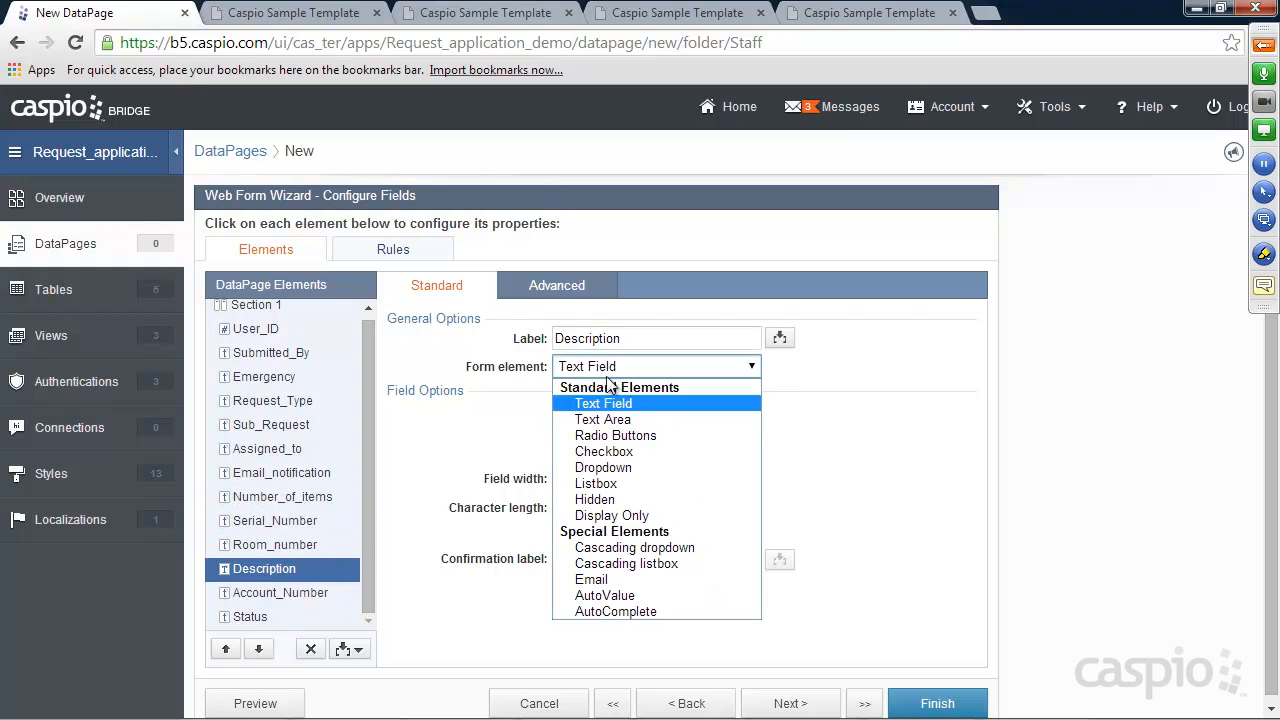
pyautogui.click(606, 420)
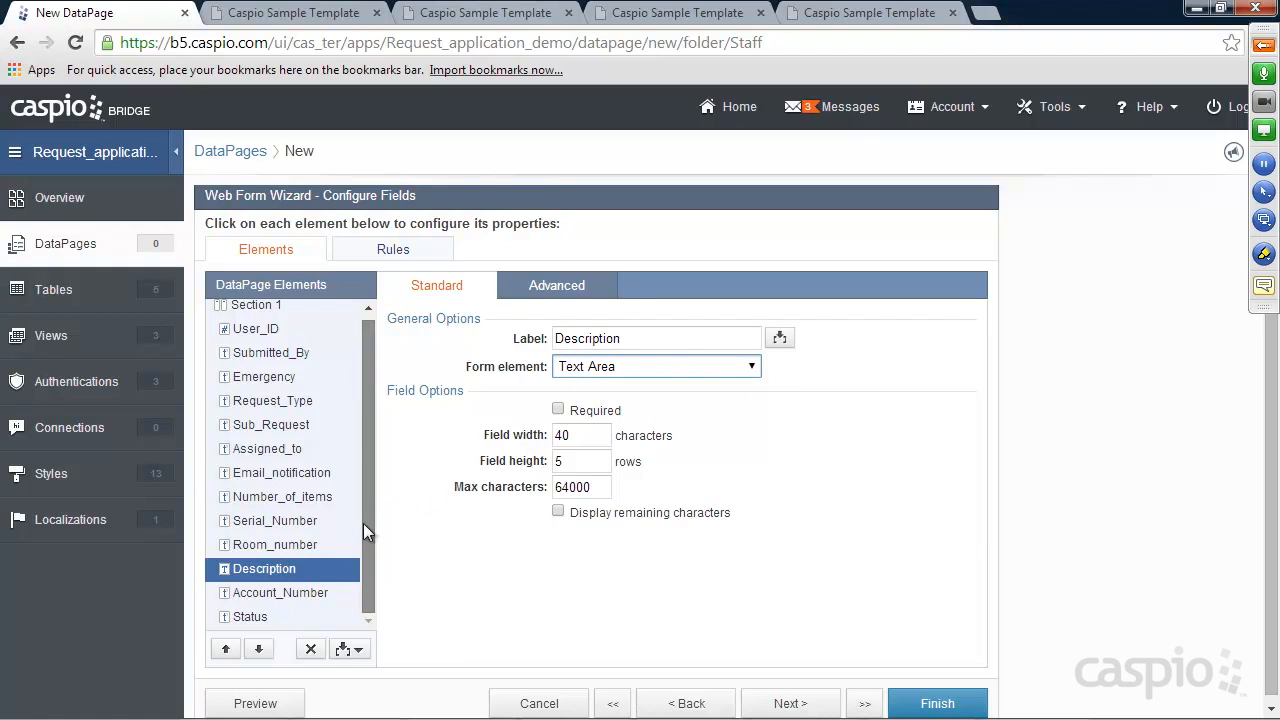
# Make Status a hidden field and begin entering its default value New
pyautogui.click(283, 593)
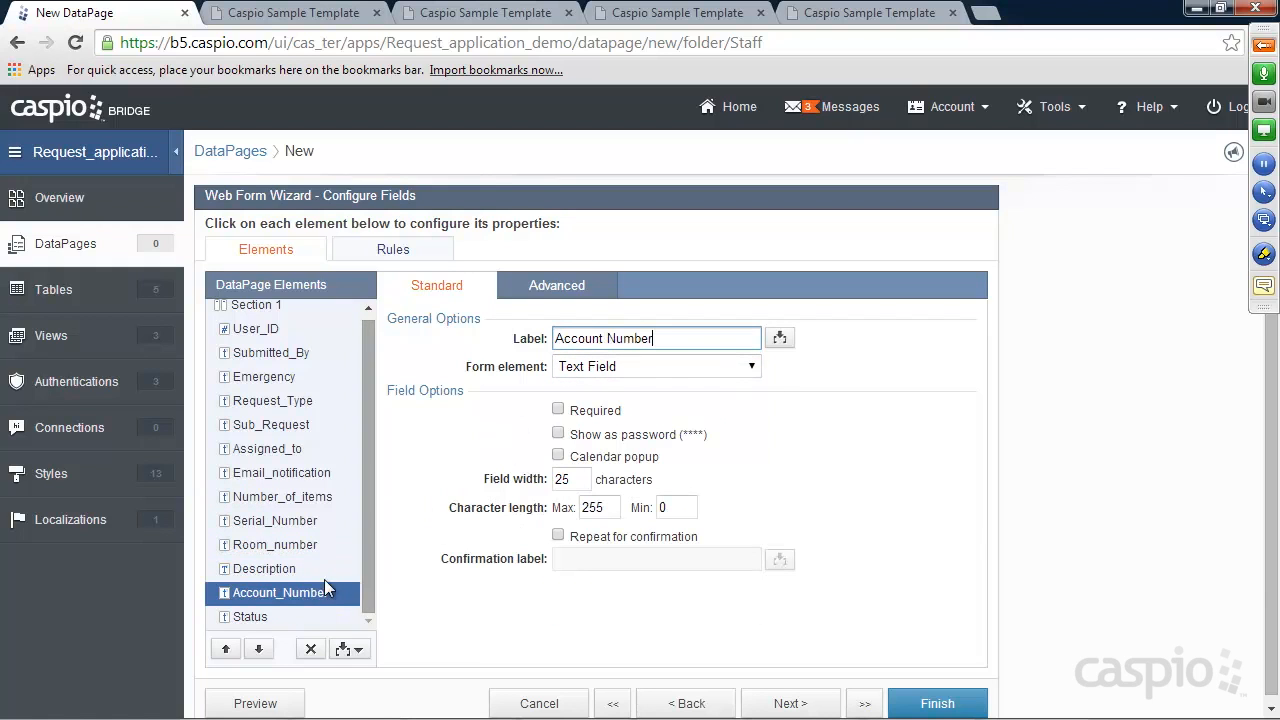
pyautogui.click(258, 618)
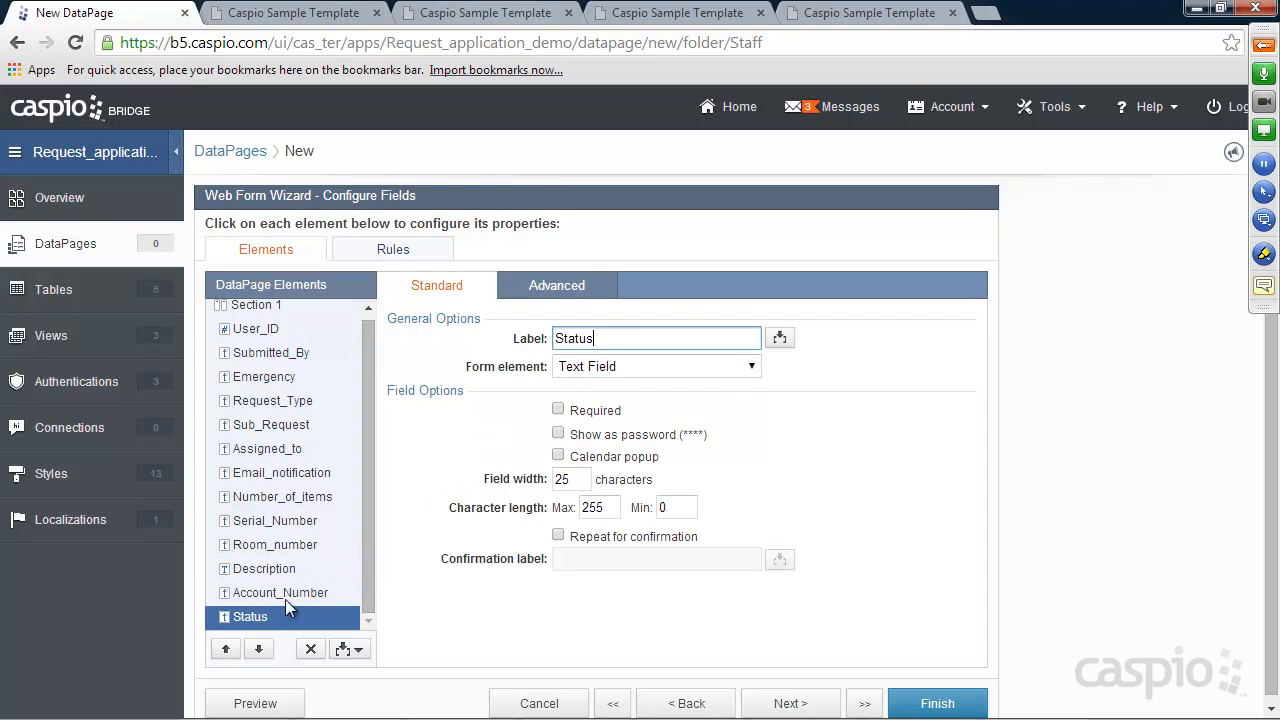
pyautogui.click(300, 13)
pyautogui.scroll(-1, 582, 364)
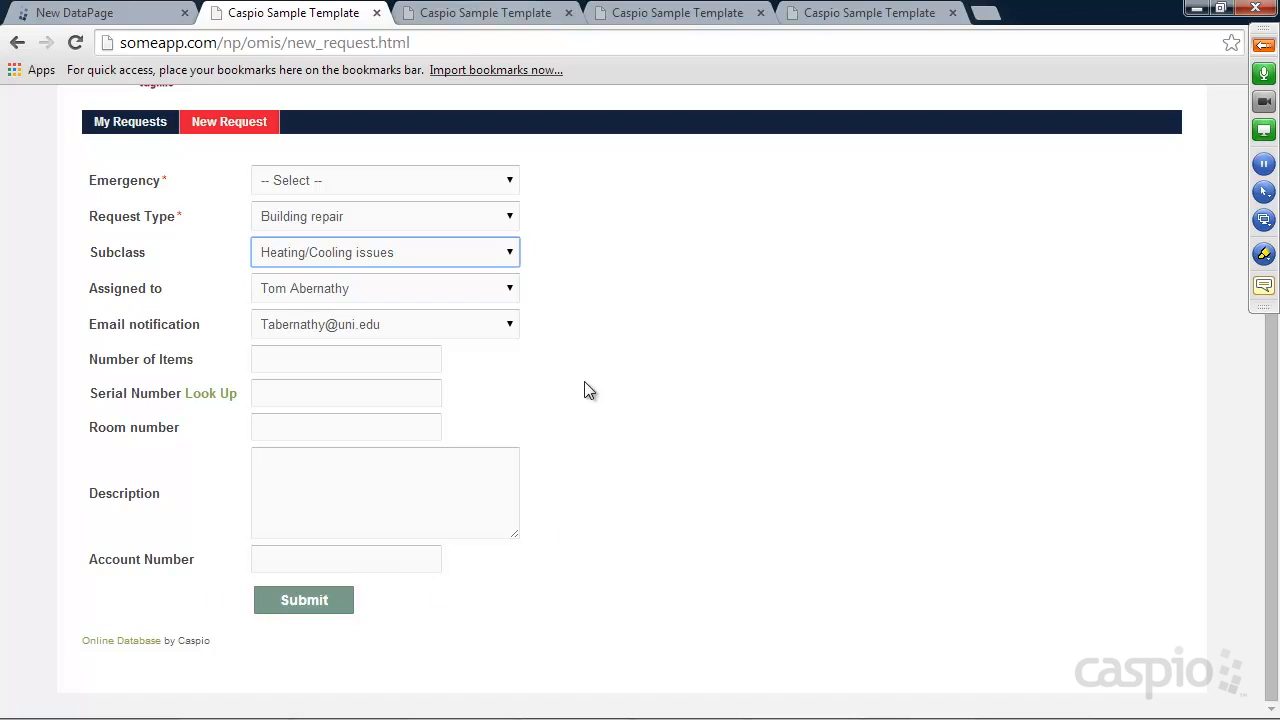
pyautogui.click(126, 14)
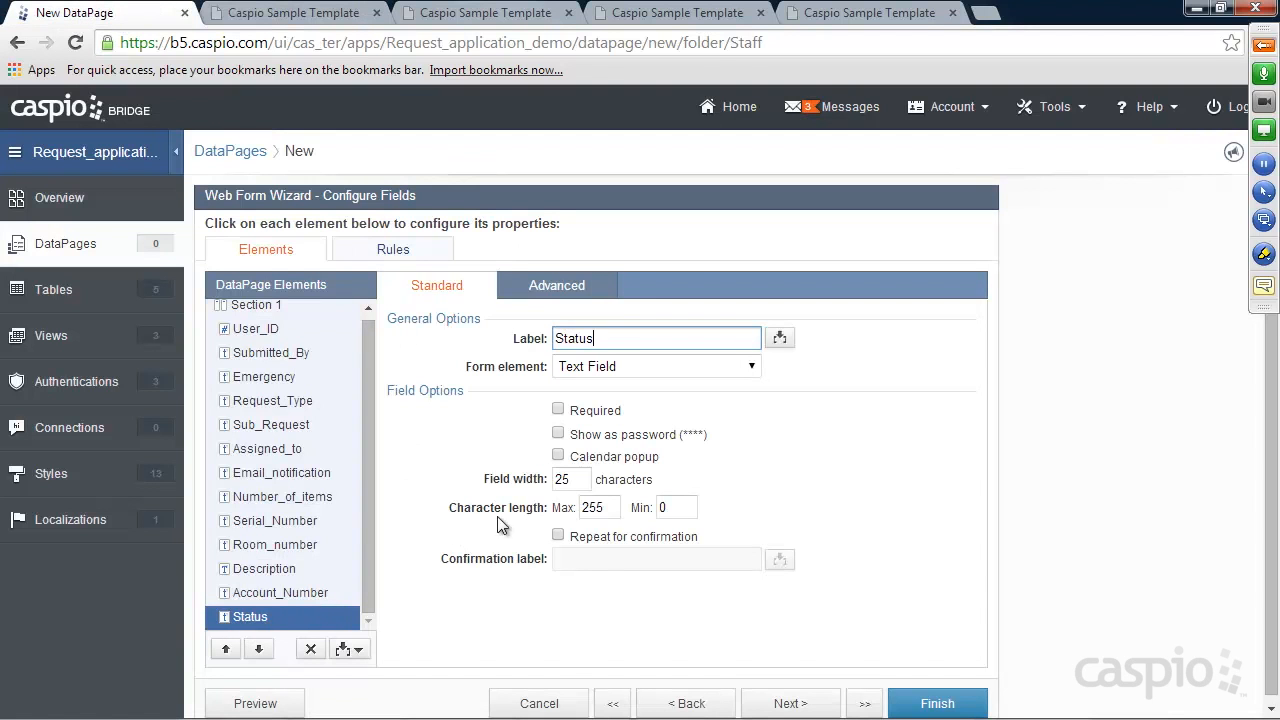
pyautogui.click(600, 367)
pyautogui.click(606, 487)
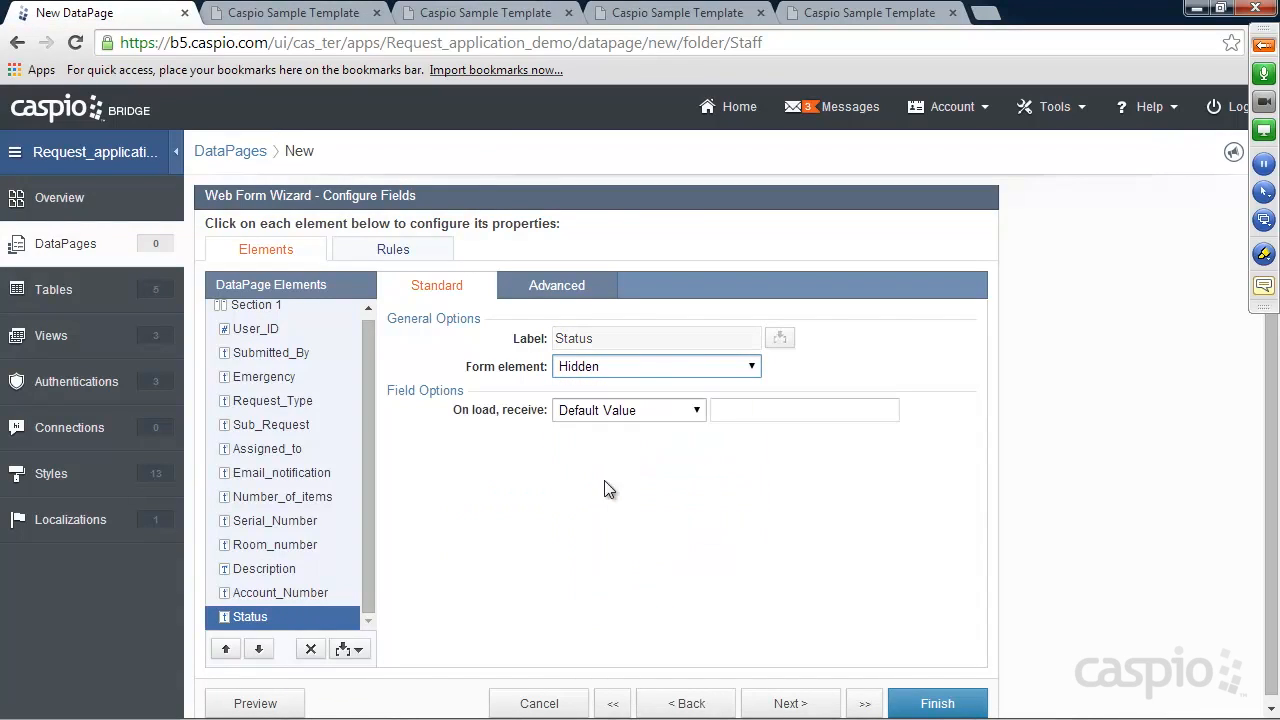
pyautogui.click(718, 410)
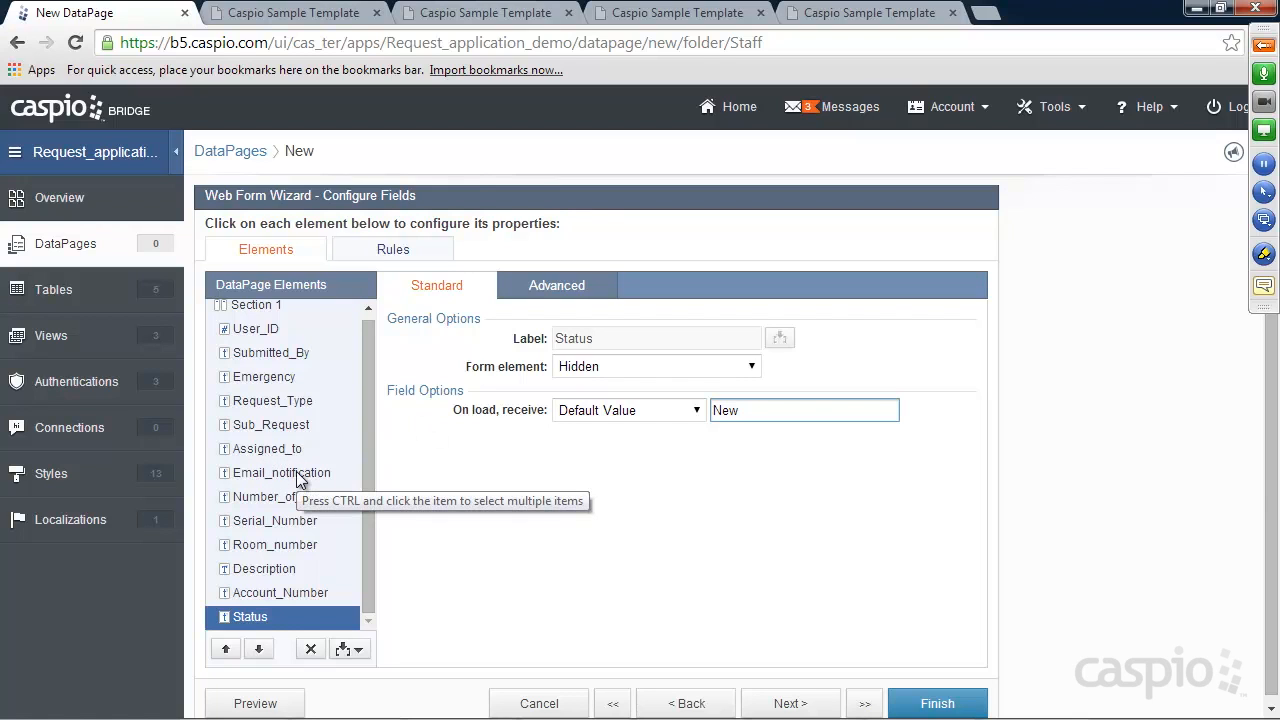
# Tick Acknowledgement email on the after-submission page with Email_notification as the recipient field
pyautogui.click(777, 700)
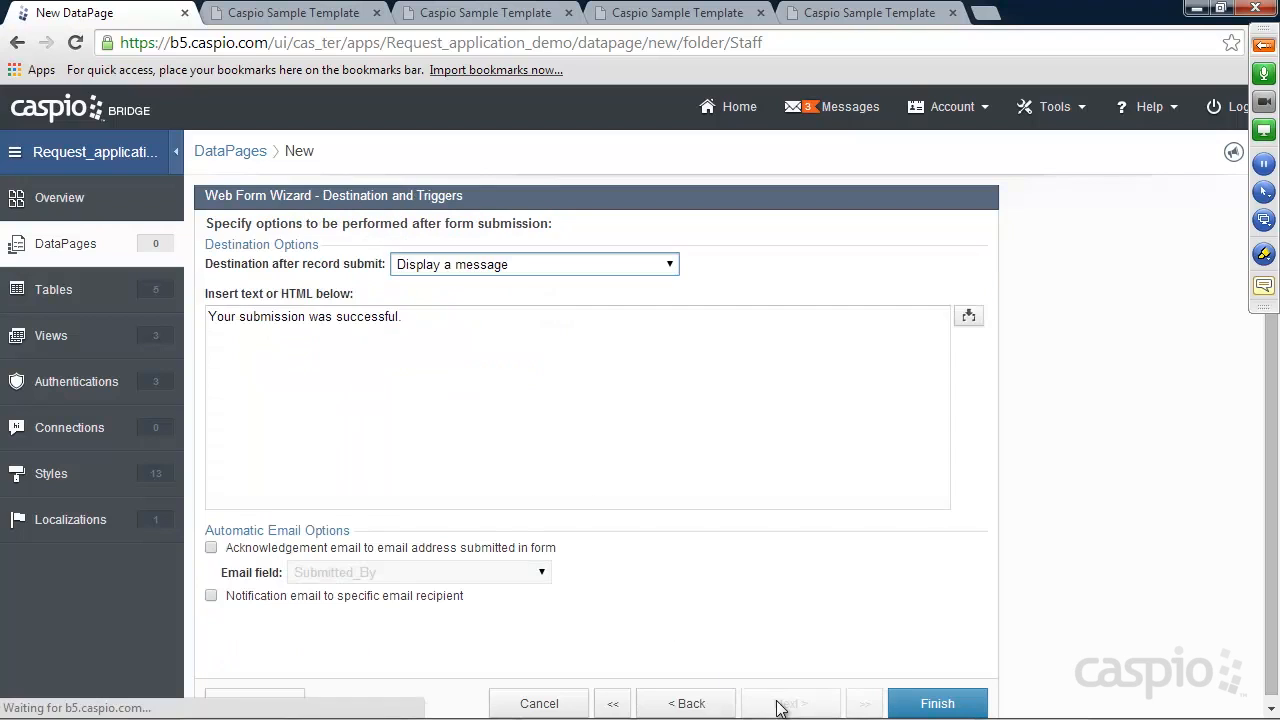
pyautogui.moveTo(412, 321)
pyautogui.mouseDown()
pyautogui.moveTo(205, 318)
pyautogui.moveTo(404, 316)
pyautogui.mouseUp()
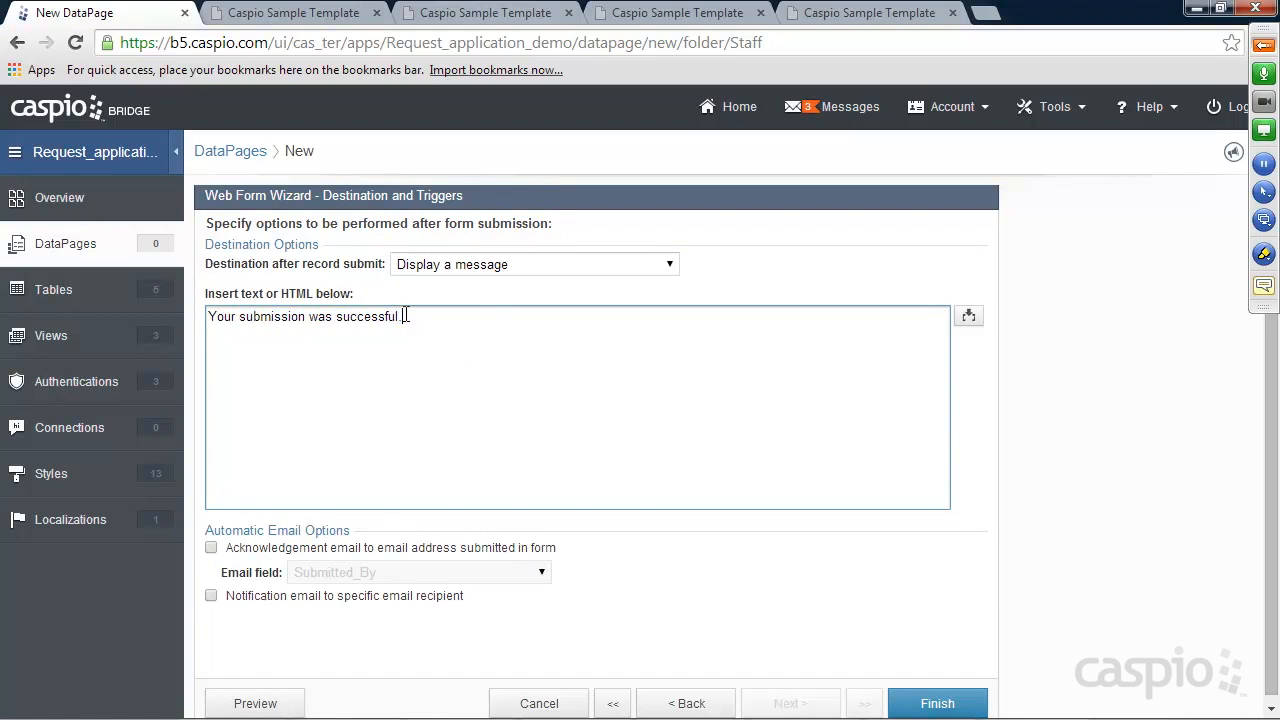
pyautogui.click(211, 548)
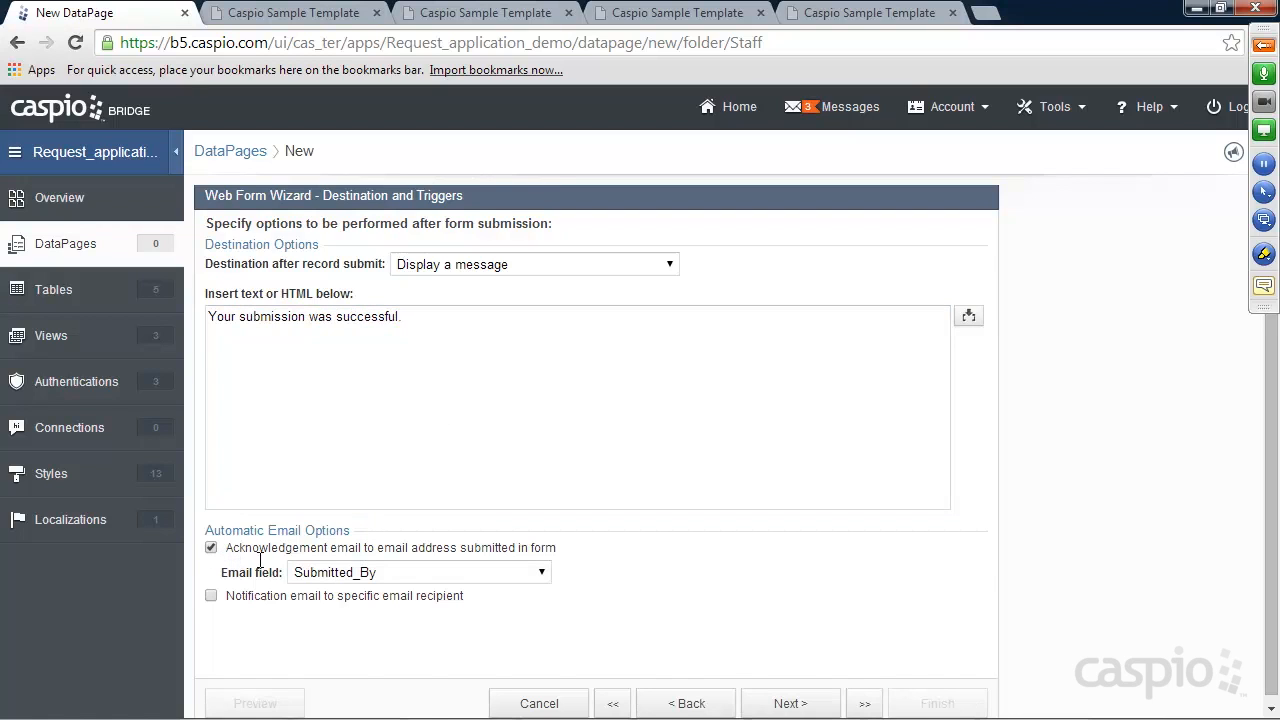
pyautogui.click(312, 574)
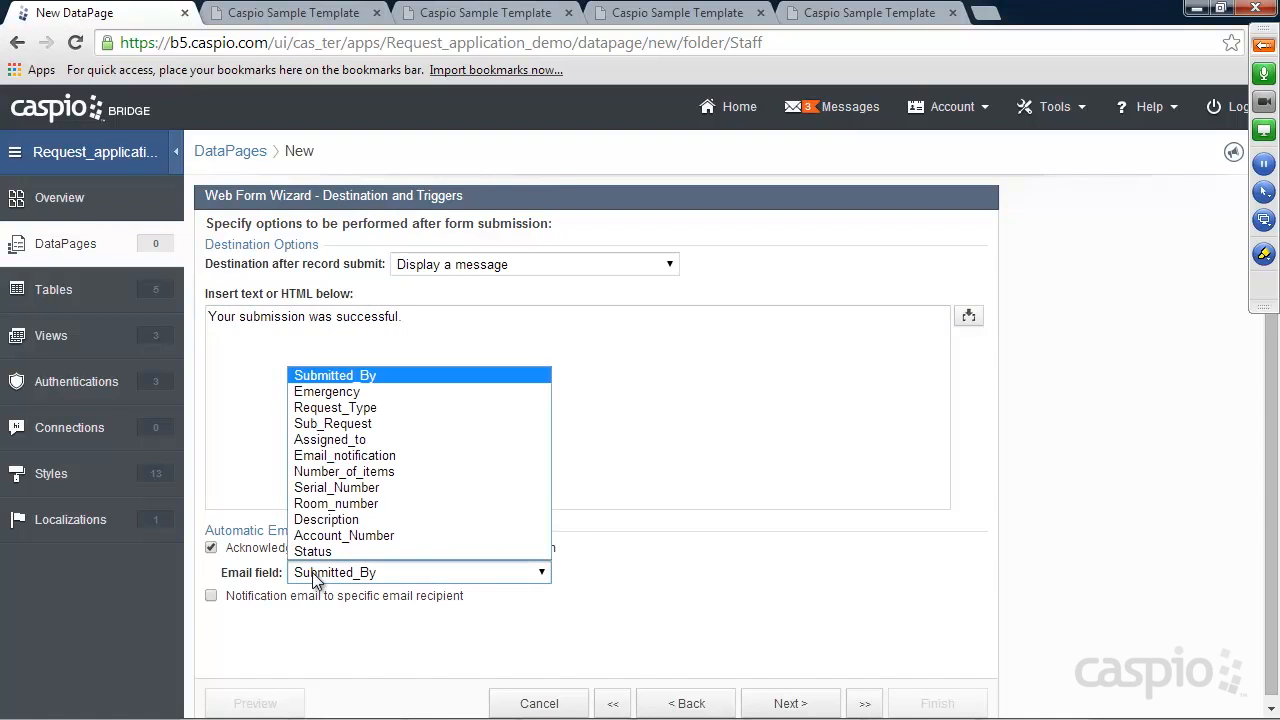
pyautogui.click(352, 456)
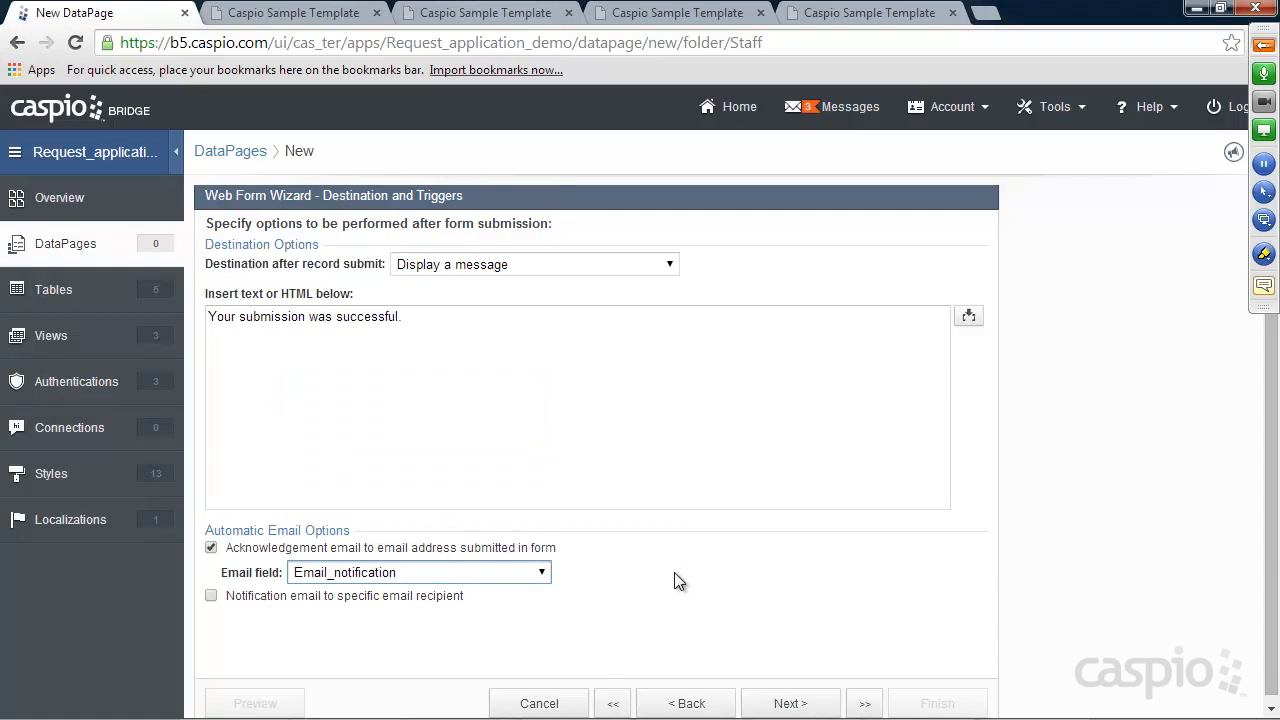
pyautogui.click(780, 703)
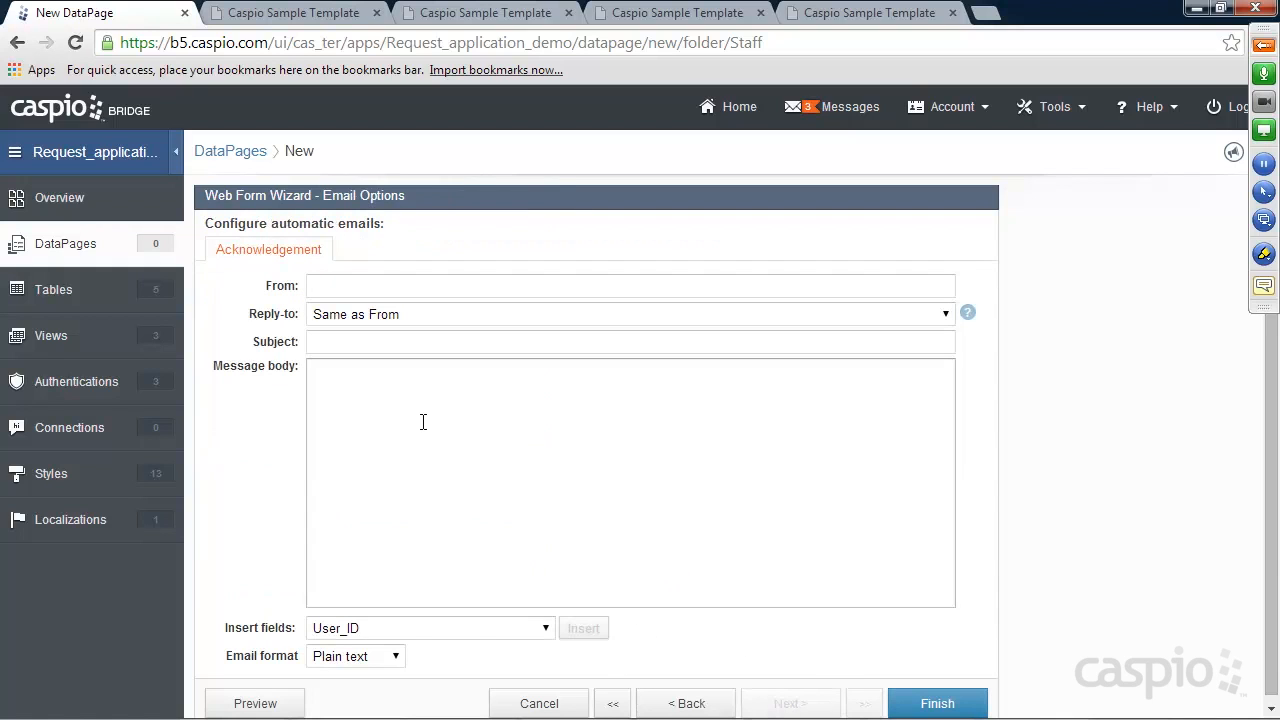
# Enter the acknowledgement email's sender address and set its subject to 'New Request'
pyautogui.click(380, 378)
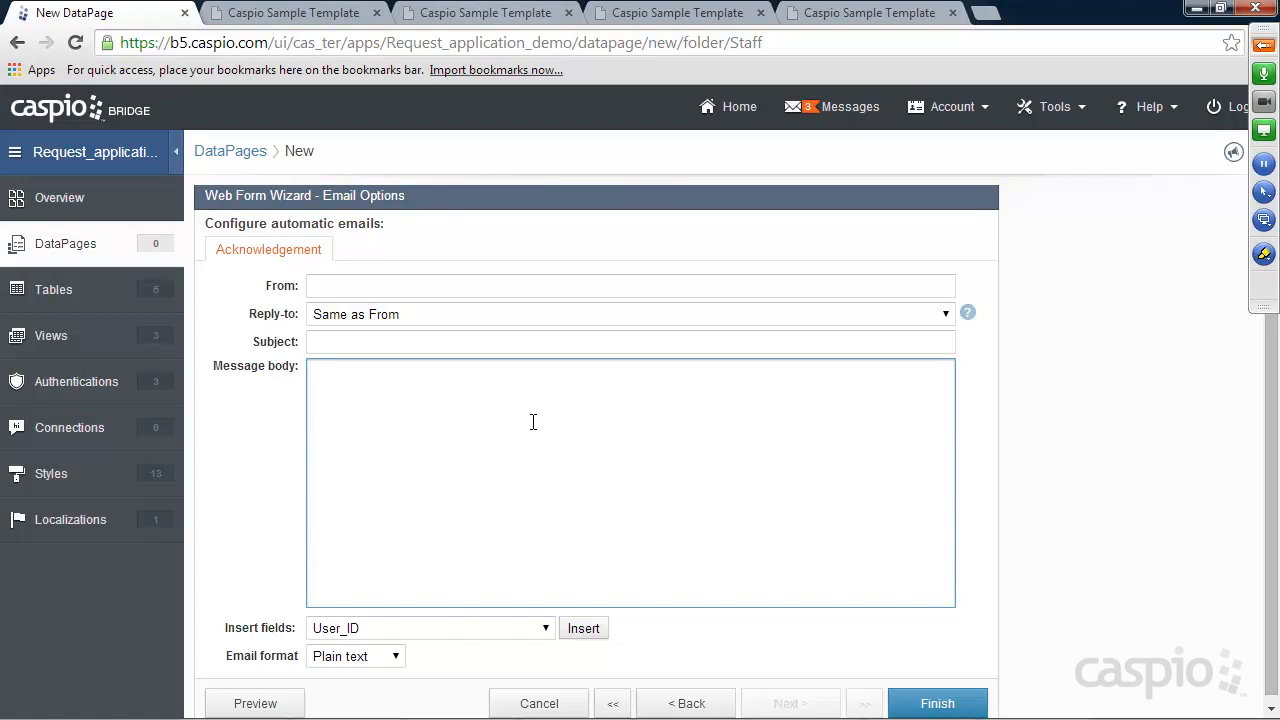
pyautogui.click(361, 279)
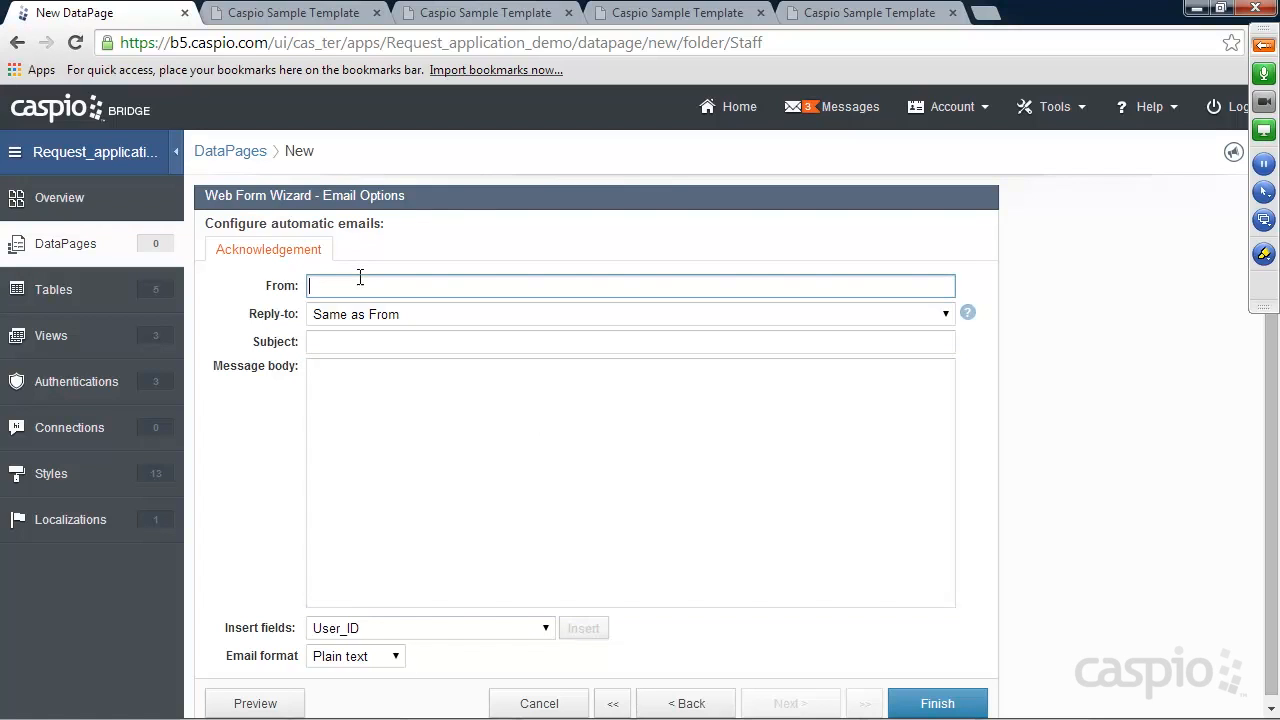
pyautogui.press('Tab')
pyautogui.press('Tab')
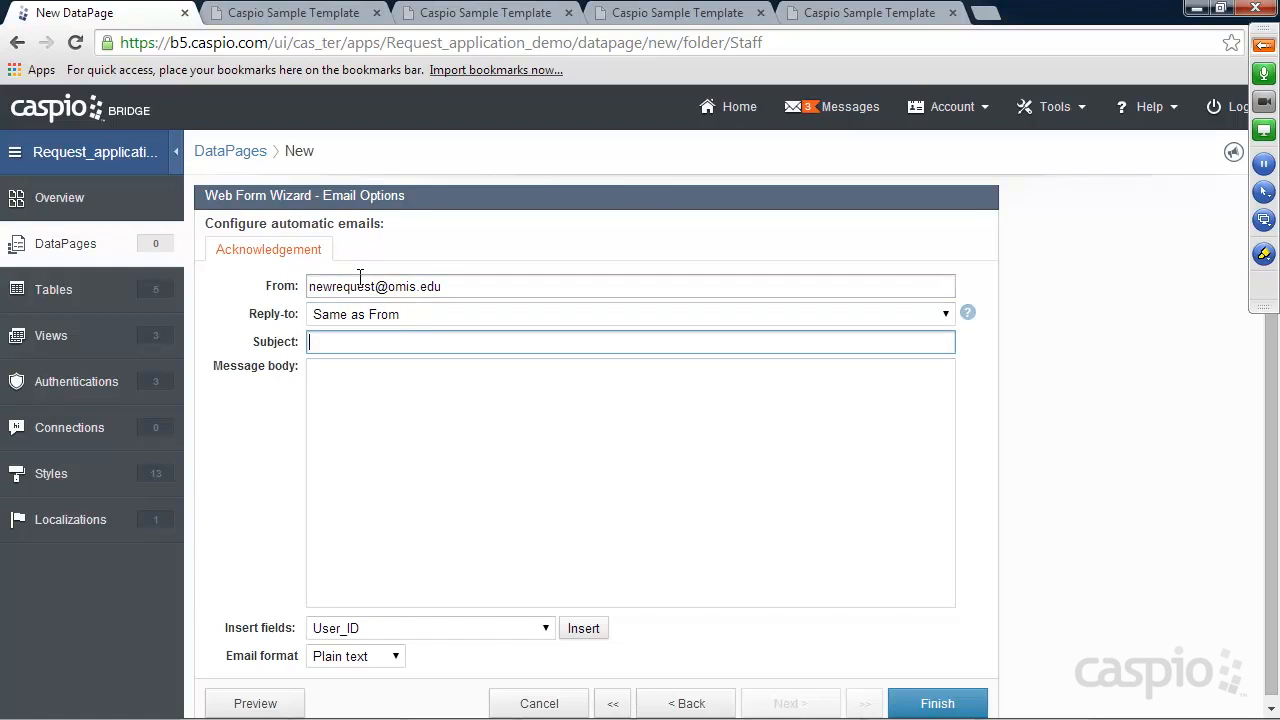
pyautogui.write('New Request')
pyautogui.press('Tab')
# Write the body 'You have a new request. please login to review.' signed 'Sincerely, University'
pyautogui.write('Dear')
pyautogui.press('BackSpace')
pyautogui.press('BackSpace')
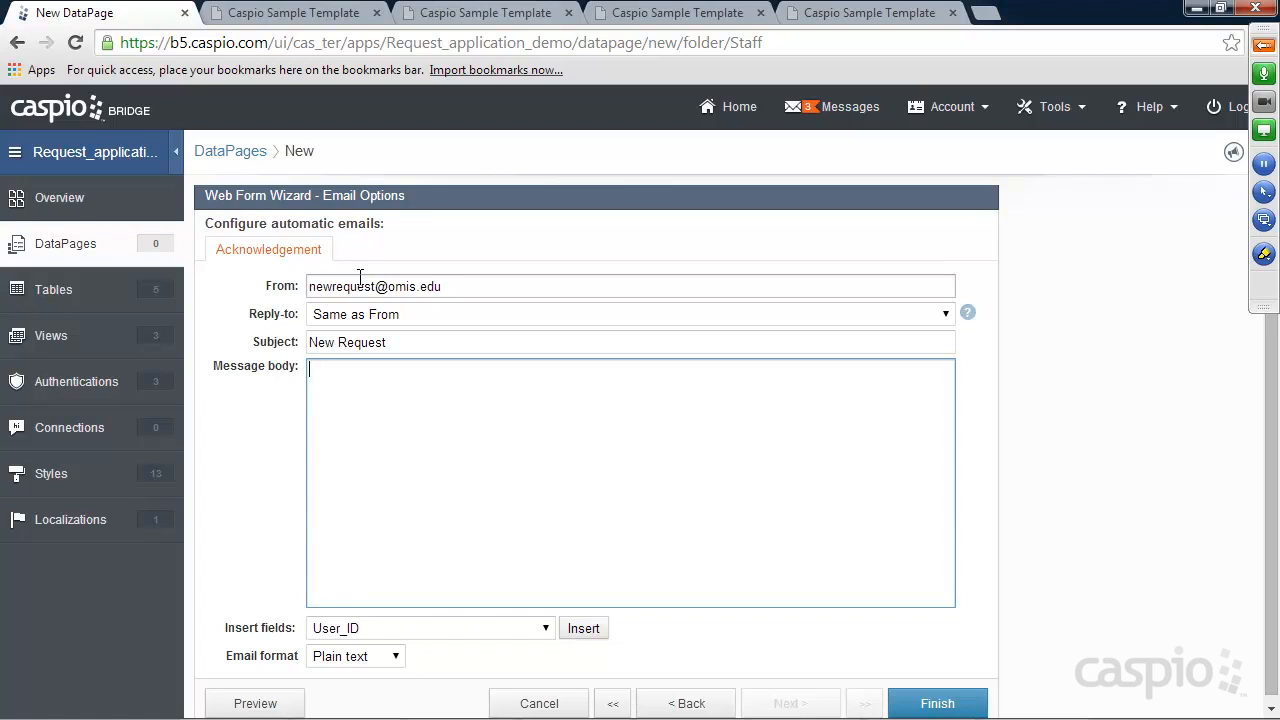
pyautogui.write('You have a new request. ple')
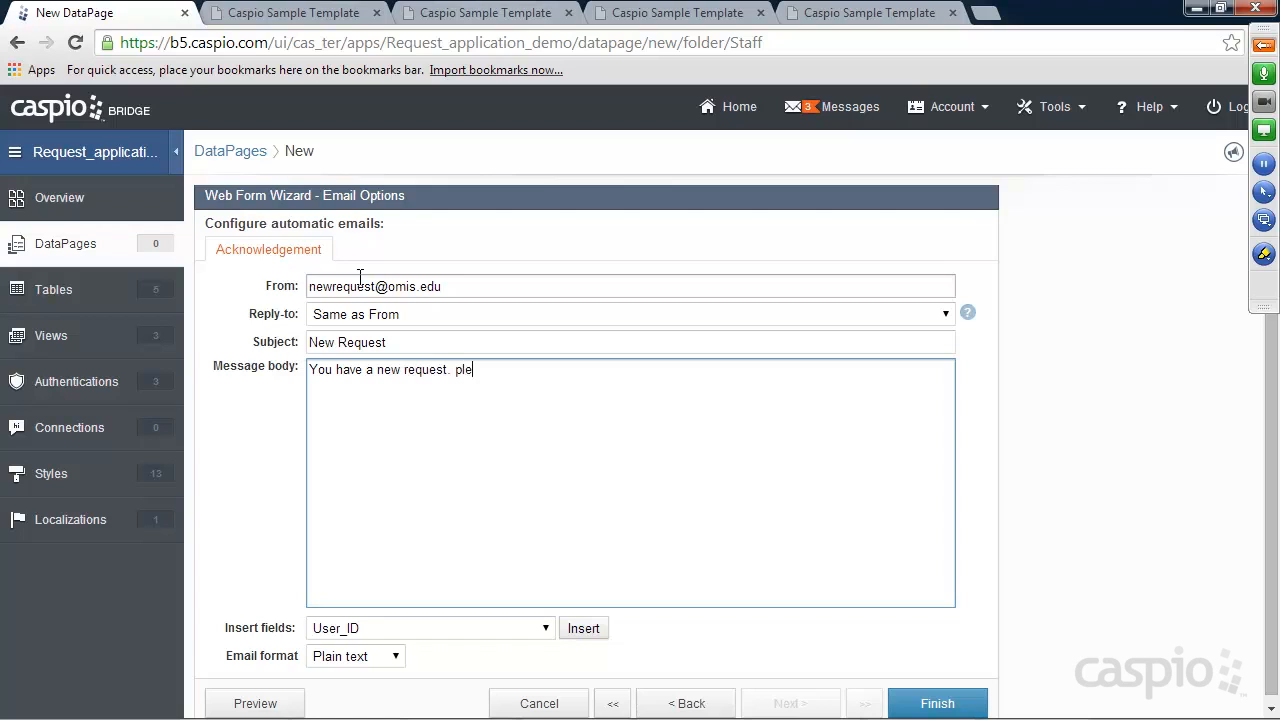
pyautogui.write('ase login to ')
pyautogui.write('review.  ')
pyautogui.write('Sincerely,')
pyautogui.press('Return')
pyautogui.write('Univisr')
pyautogui.press('BackSpace')
pyautogui.press('BackSpace')
pyautogui.write('ersity')
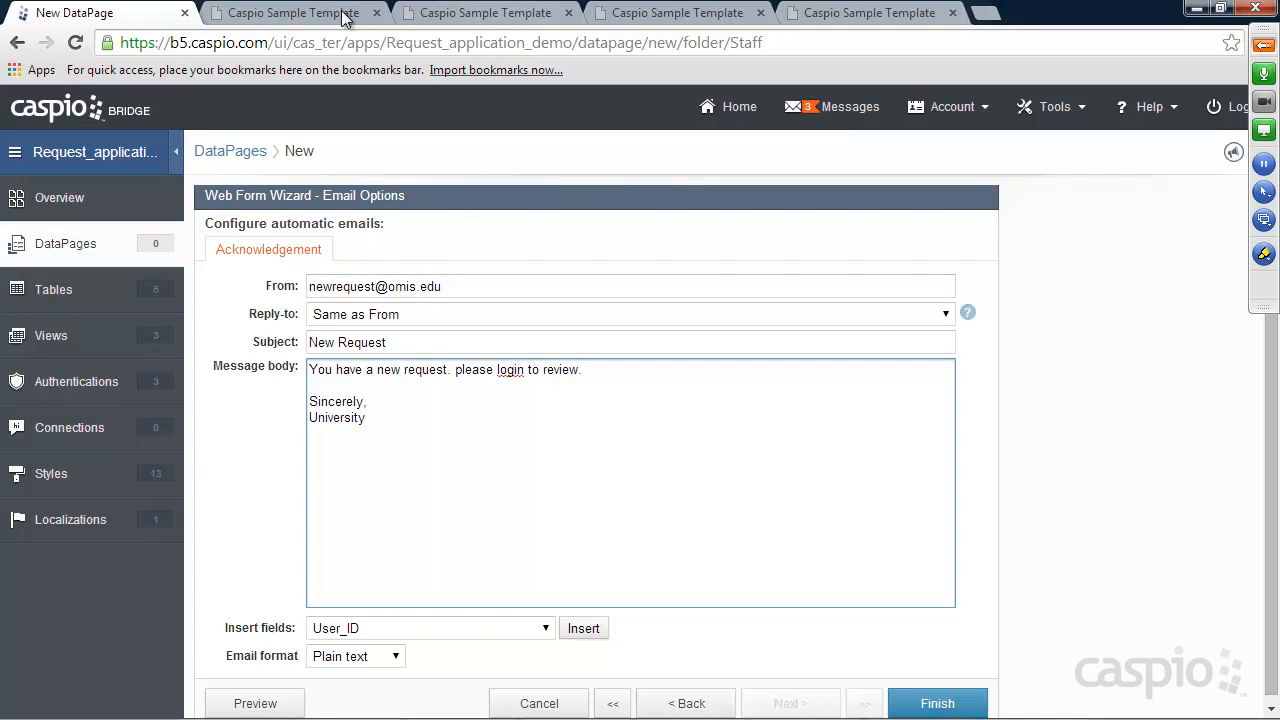
# Check the live form's email notification field, then review the message body and sign-off
pyautogui.click(300, 13)
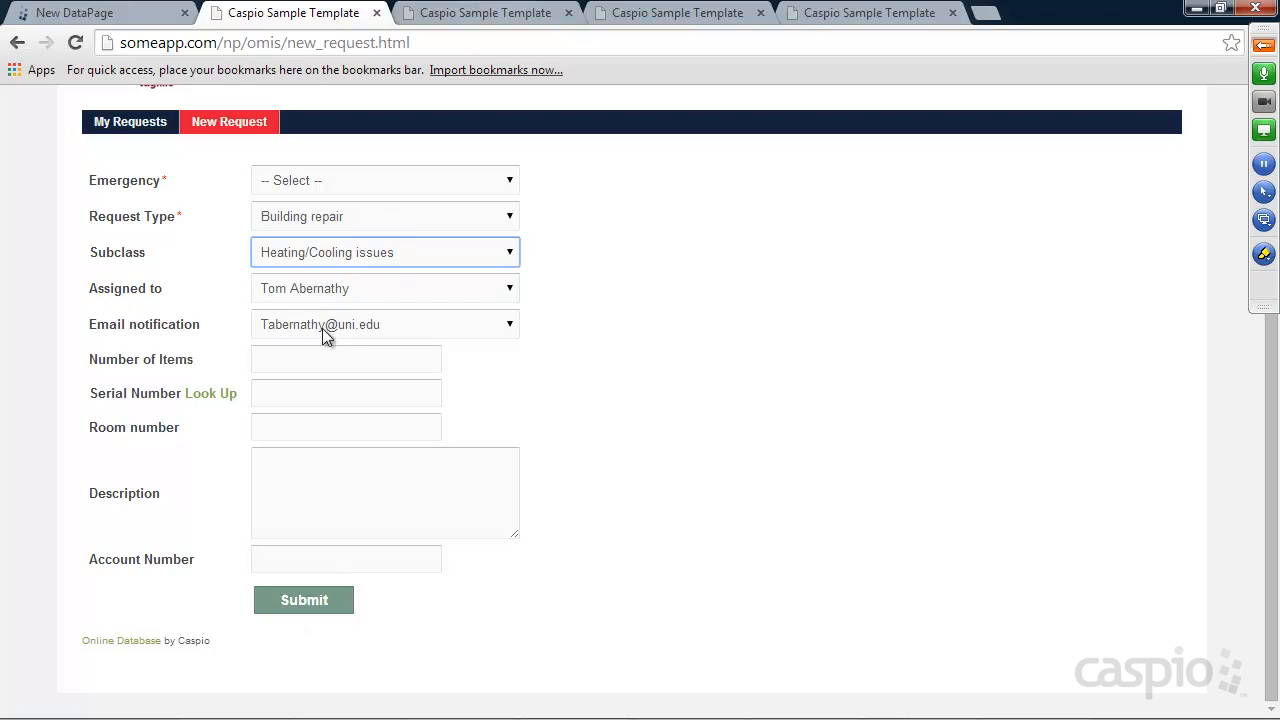
pyautogui.click(171, 14)
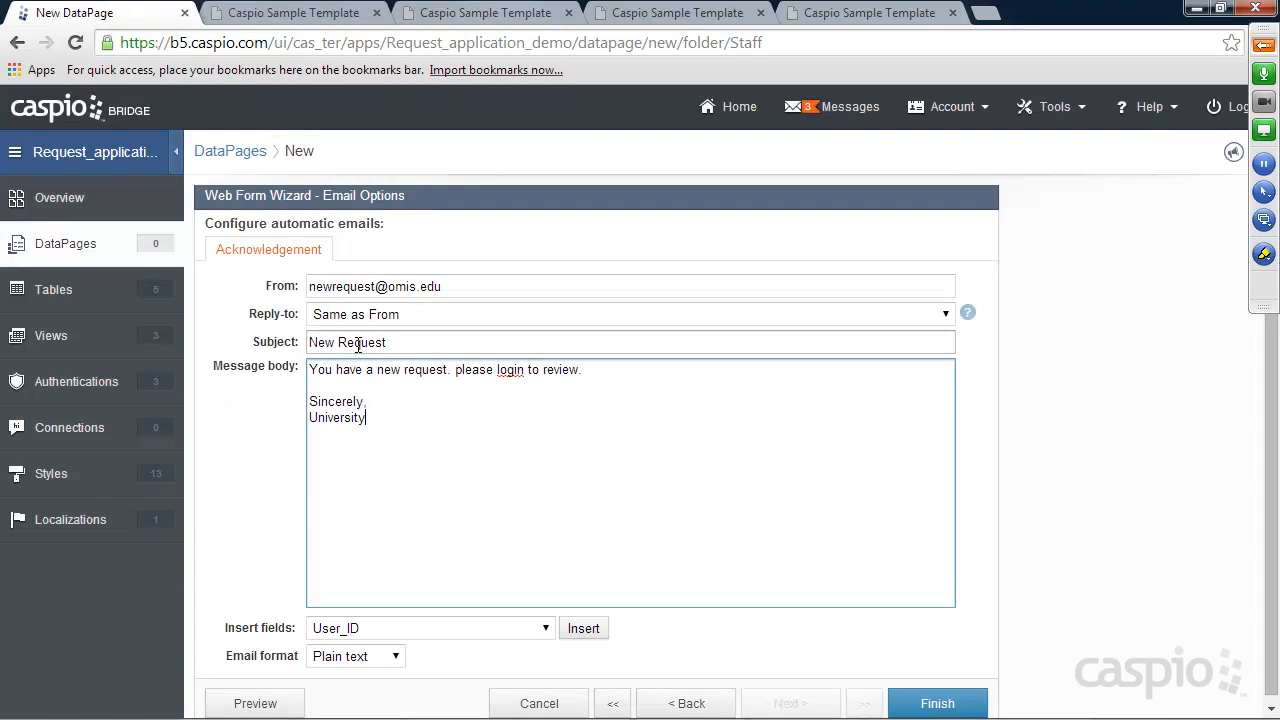
pyautogui.moveTo(386, 426); pyautogui.dragTo(312, 372)
pyautogui.click(379, 418)
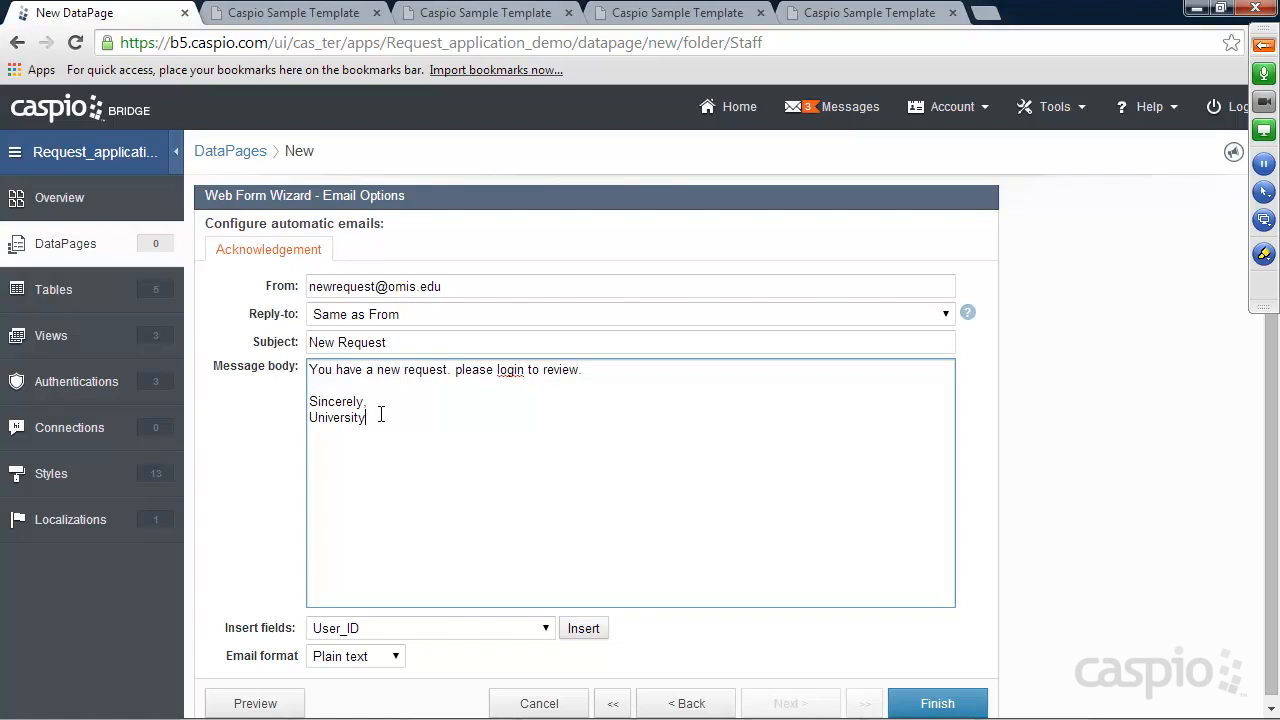
pyautogui.moveTo(381, 419)
pyautogui.mouseDown()
pyautogui.moveTo(376, 387)
pyautogui.moveTo(388, 433)
pyautogui.mouseUp()
# Step back to Configure Fields, finish the New Request Form DataPage, and preview it
pyautogui.click(686, 703)
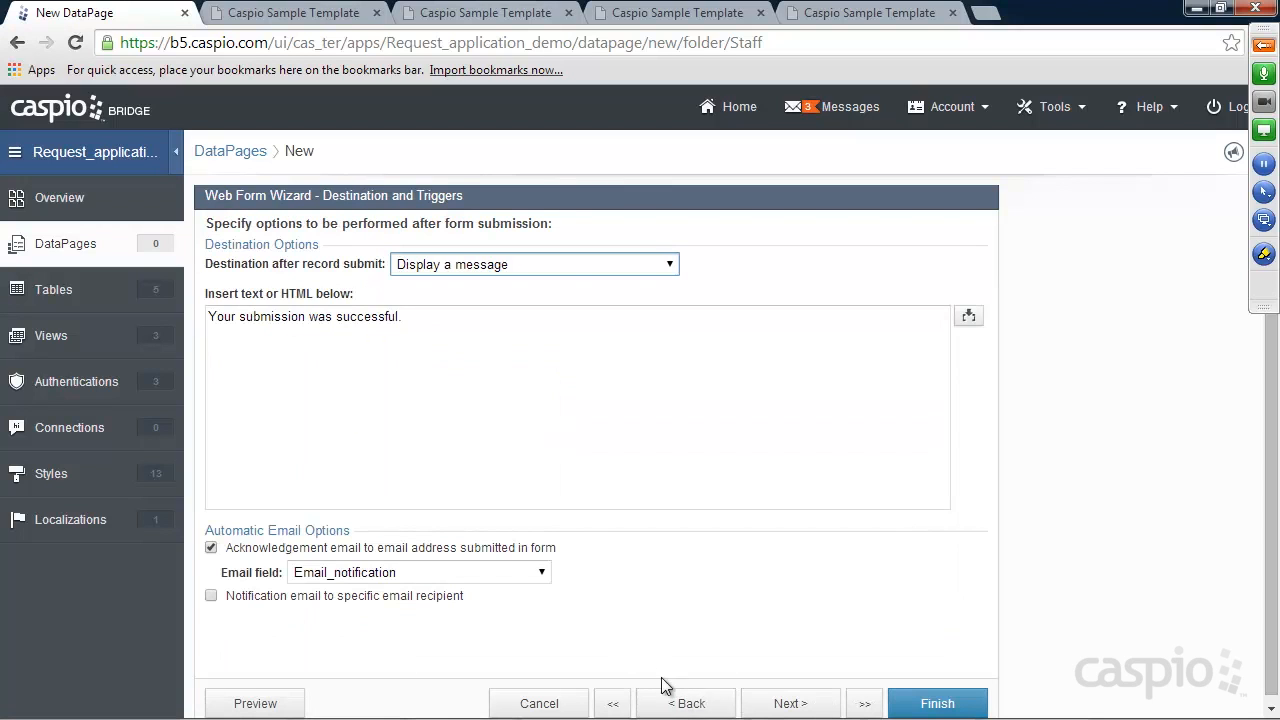
pyautogui.click(677, 703)
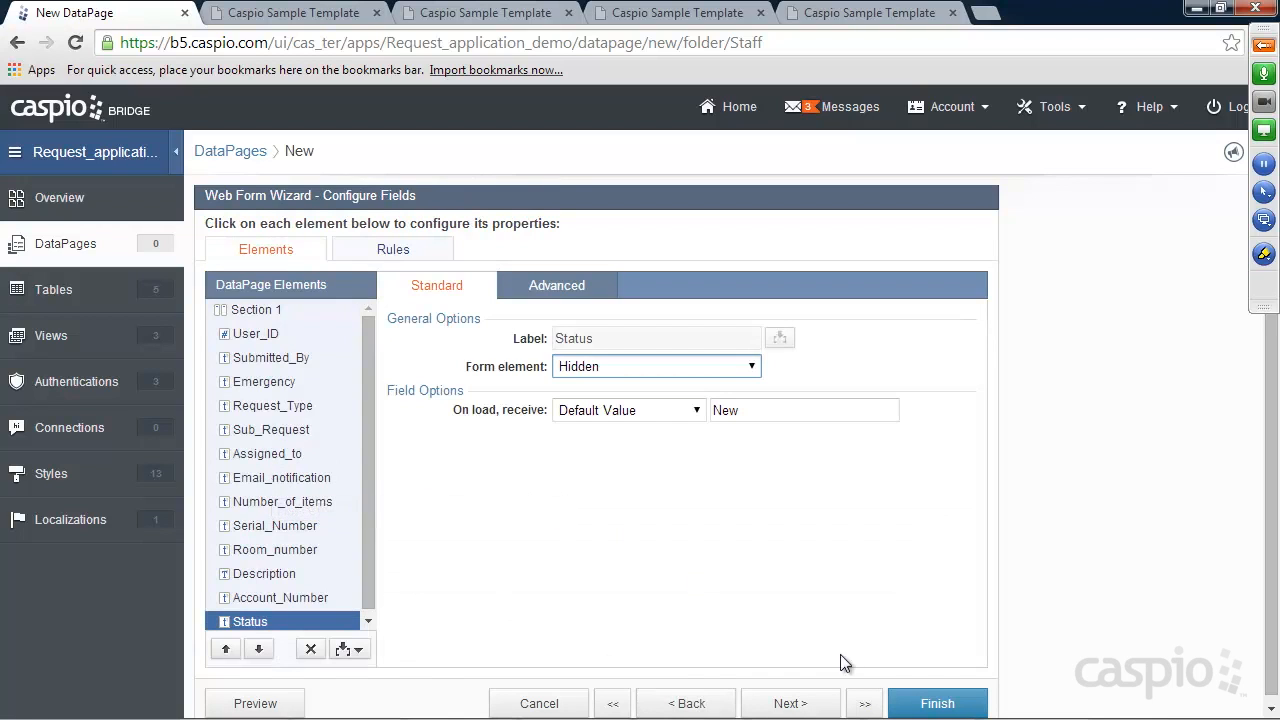
pyautogui.click(928, 704)
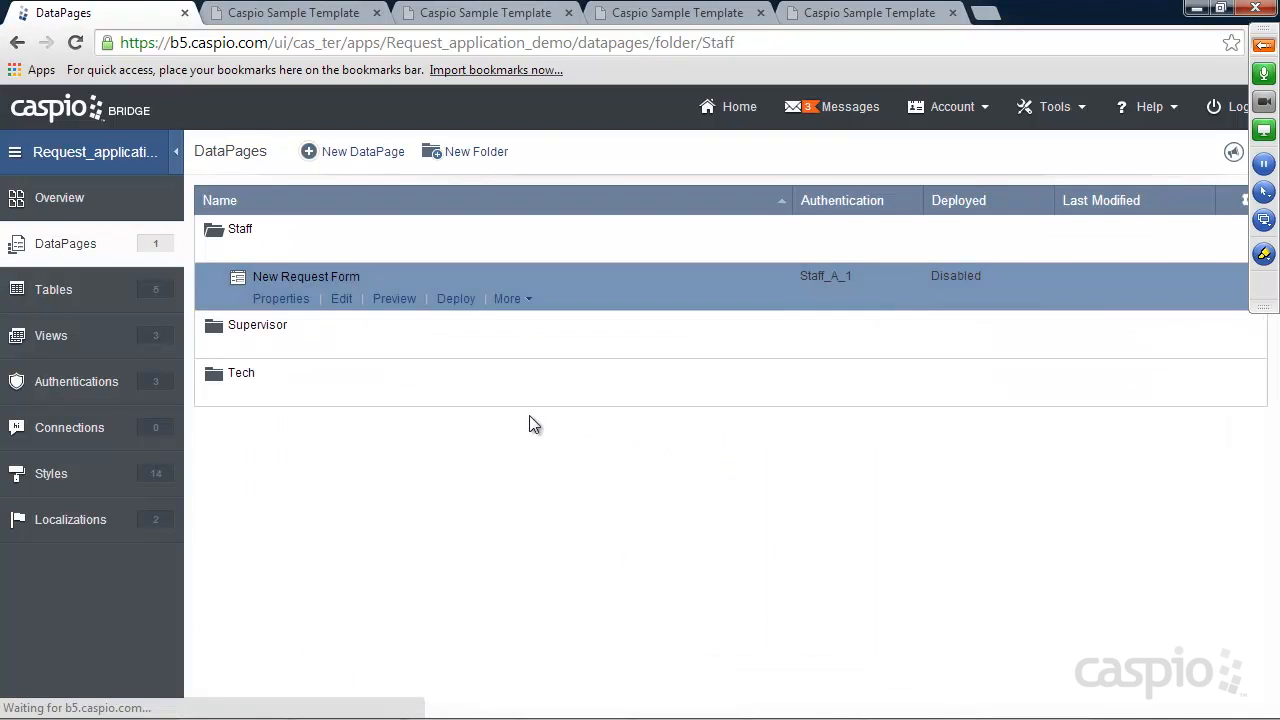
pyautogui.click(388, 298)
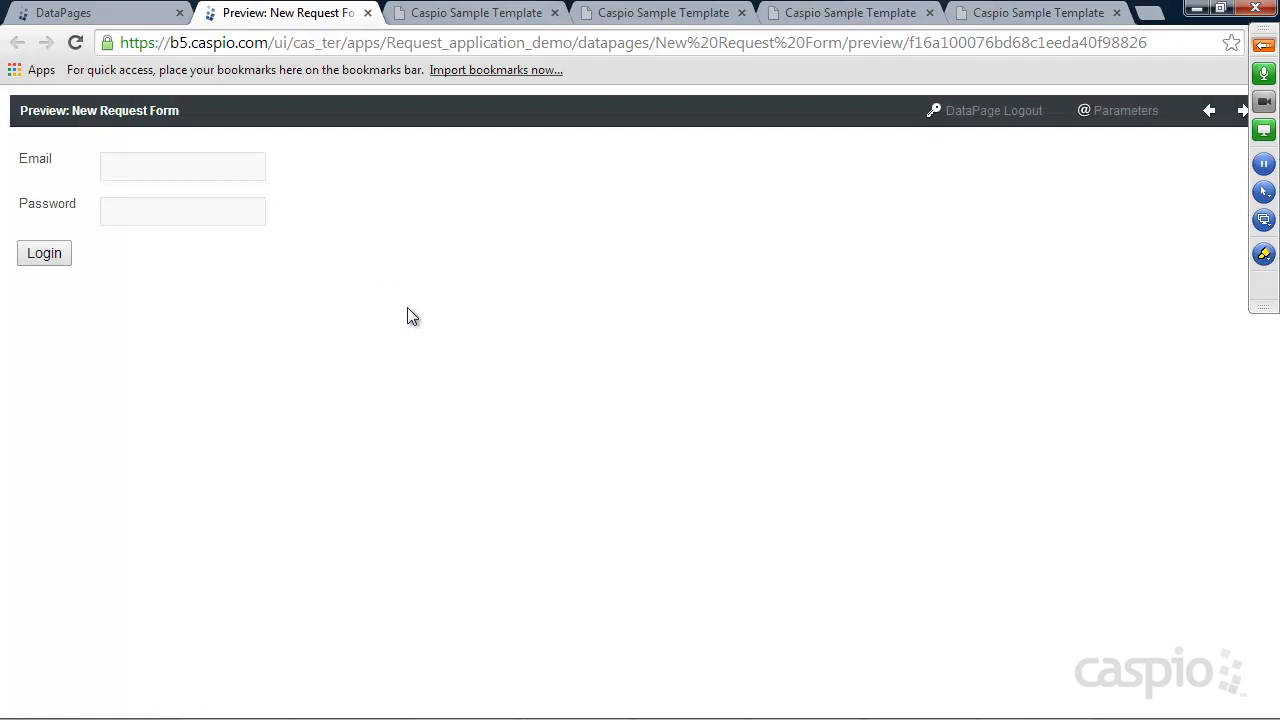
# Set New Request Form deployment to Enabled, copy its embed code, and return to the HTML editor
pyautogui.click(367, 13)
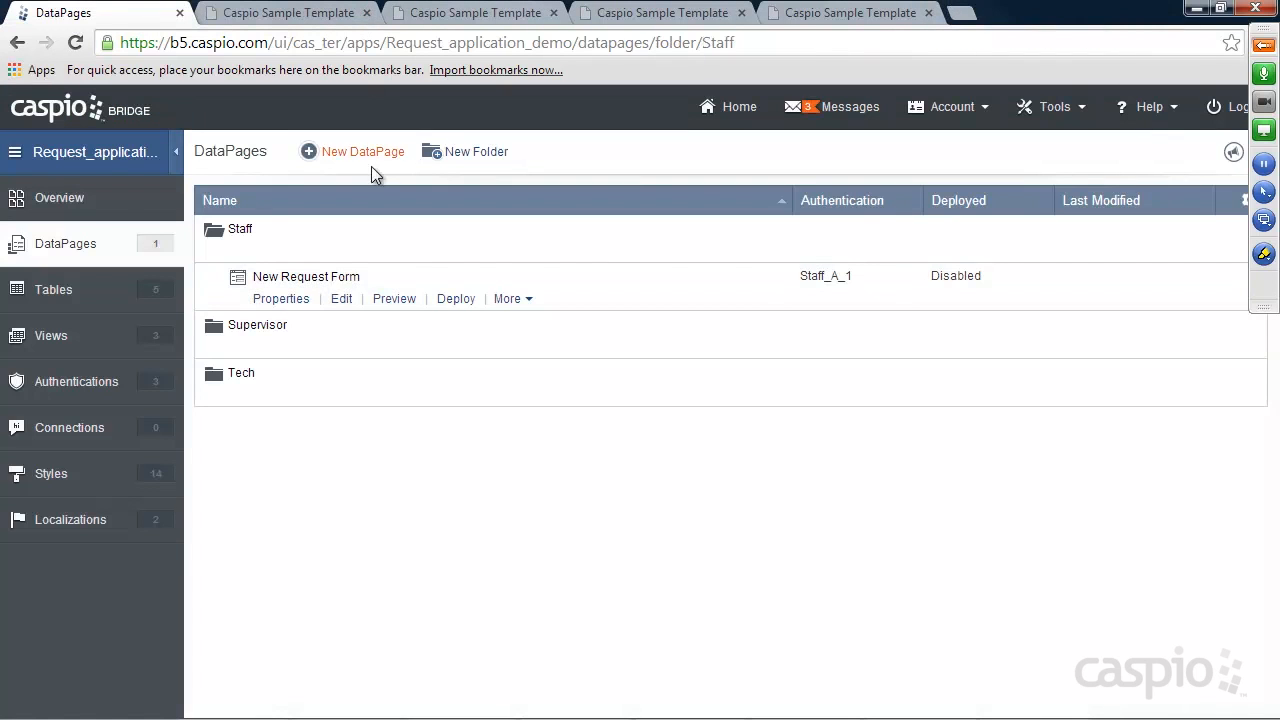
pyautogui.click(452, 298)
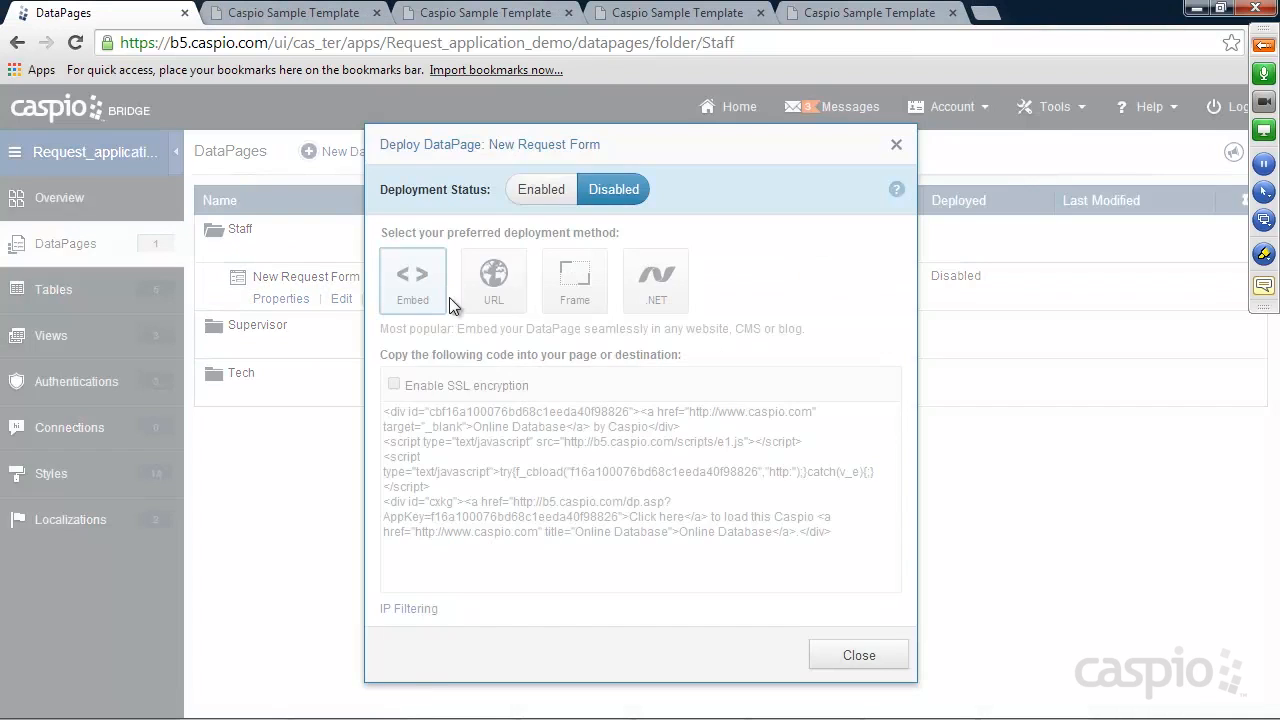
pyautogui.click(541, 189)
pyautogui.rightClick(553, 437)
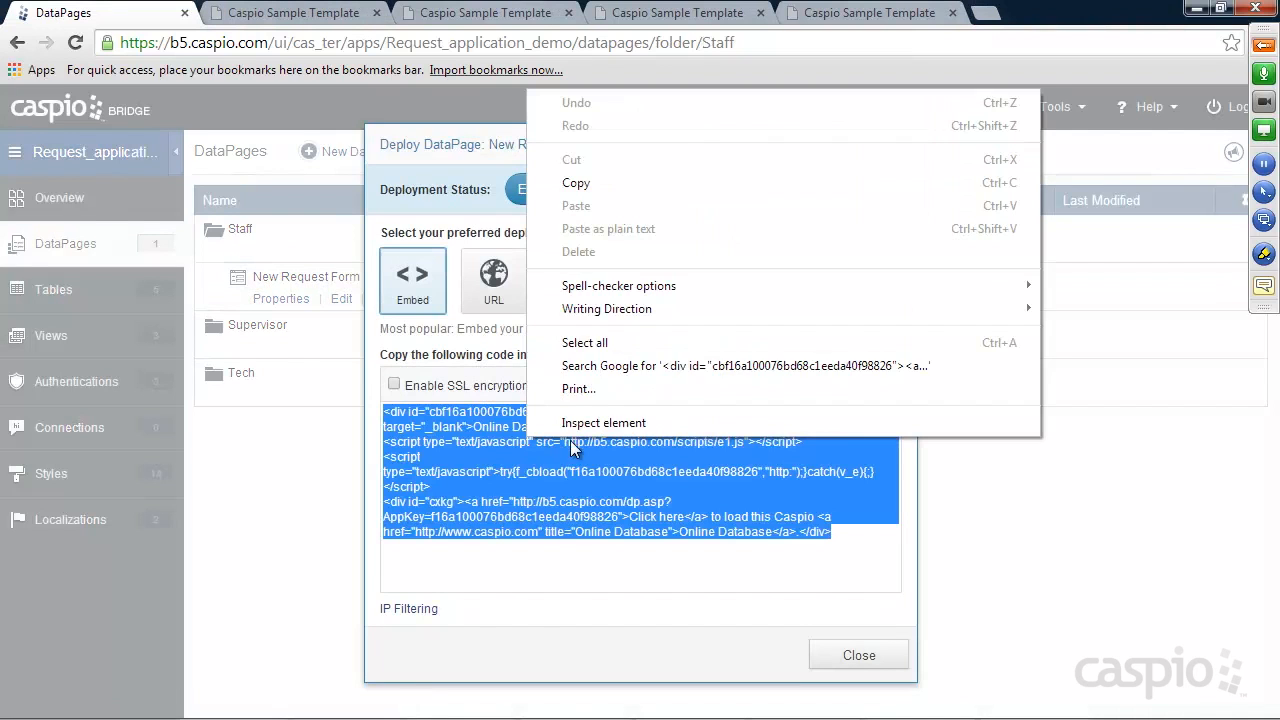
pyautogui.click(600, 183)
pyautogui.click(846, 652)
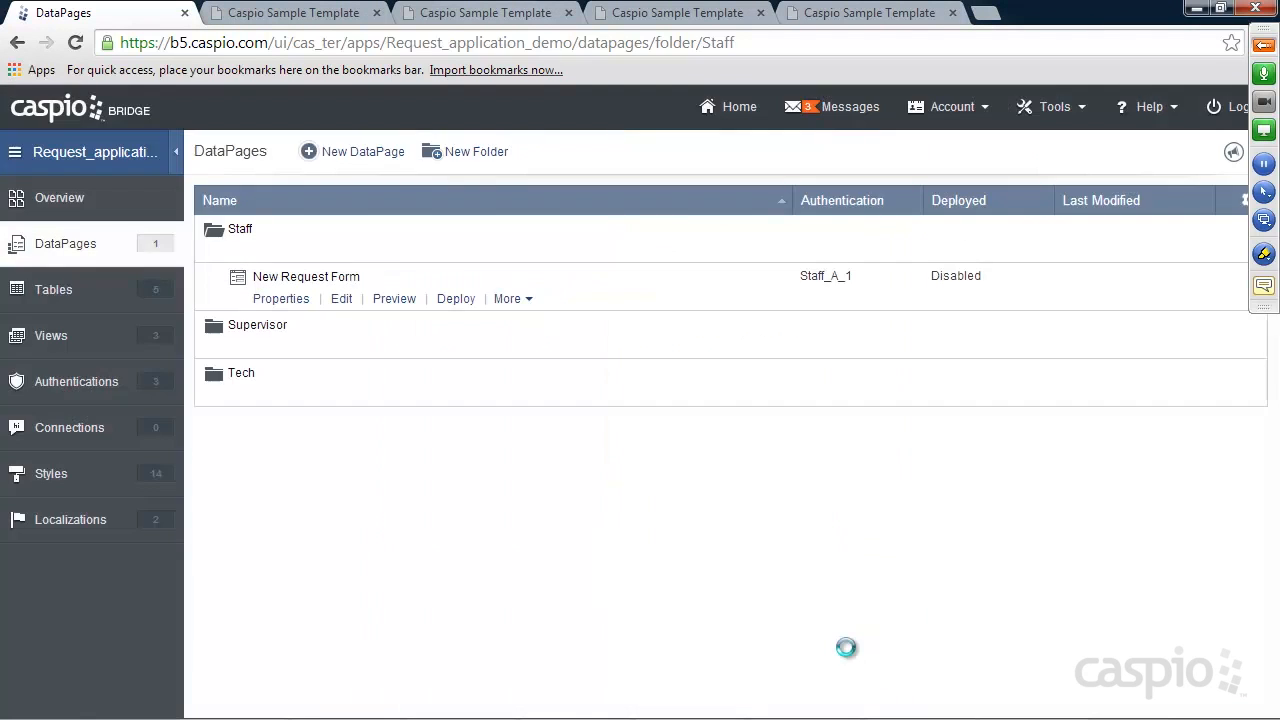
pyautogui.moveTo(846, 714)
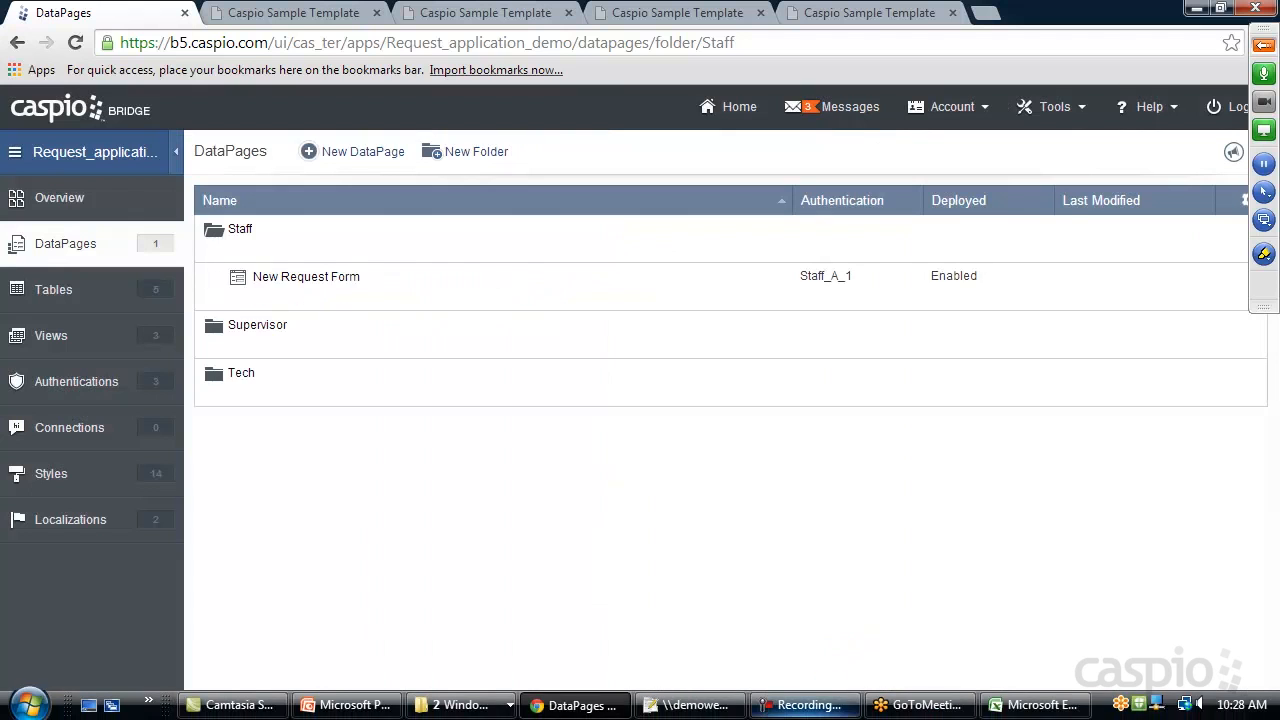
pyautogui.click(740, 706)
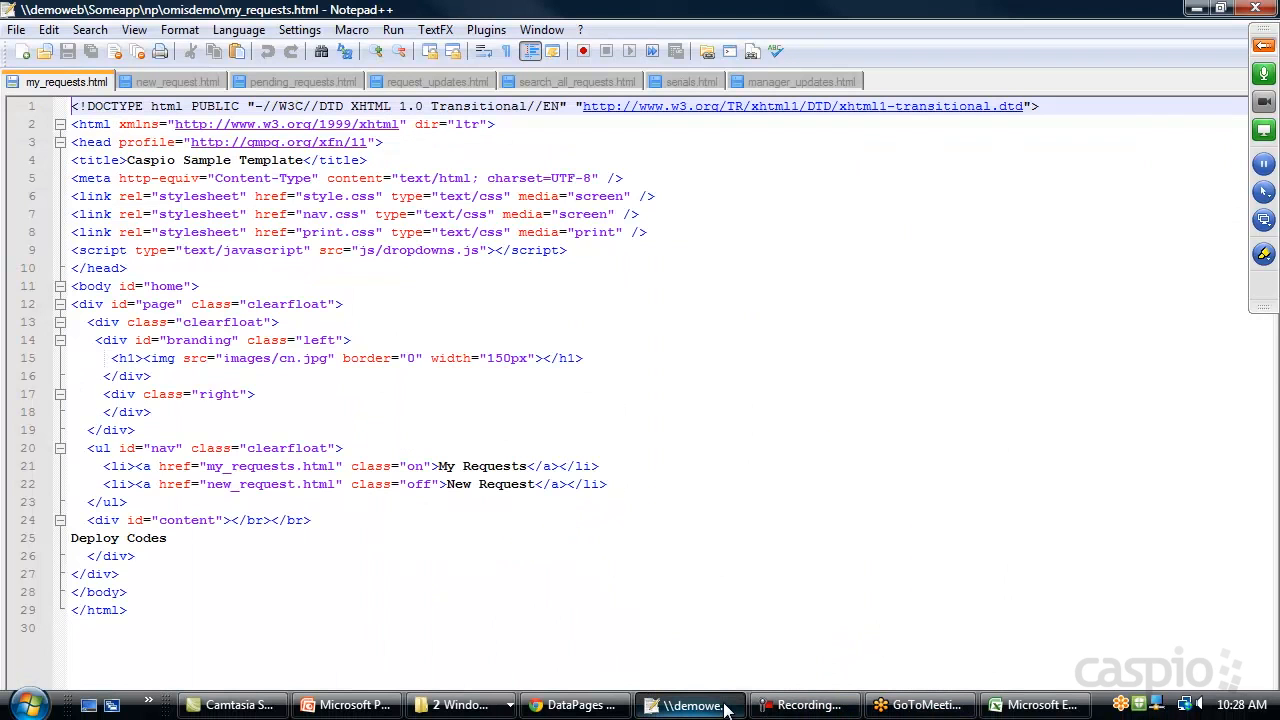
# Paste the embed code over line 25's 'Deploy Code' placeholder in new_request.html and save
pyautogui.click(172, 84)
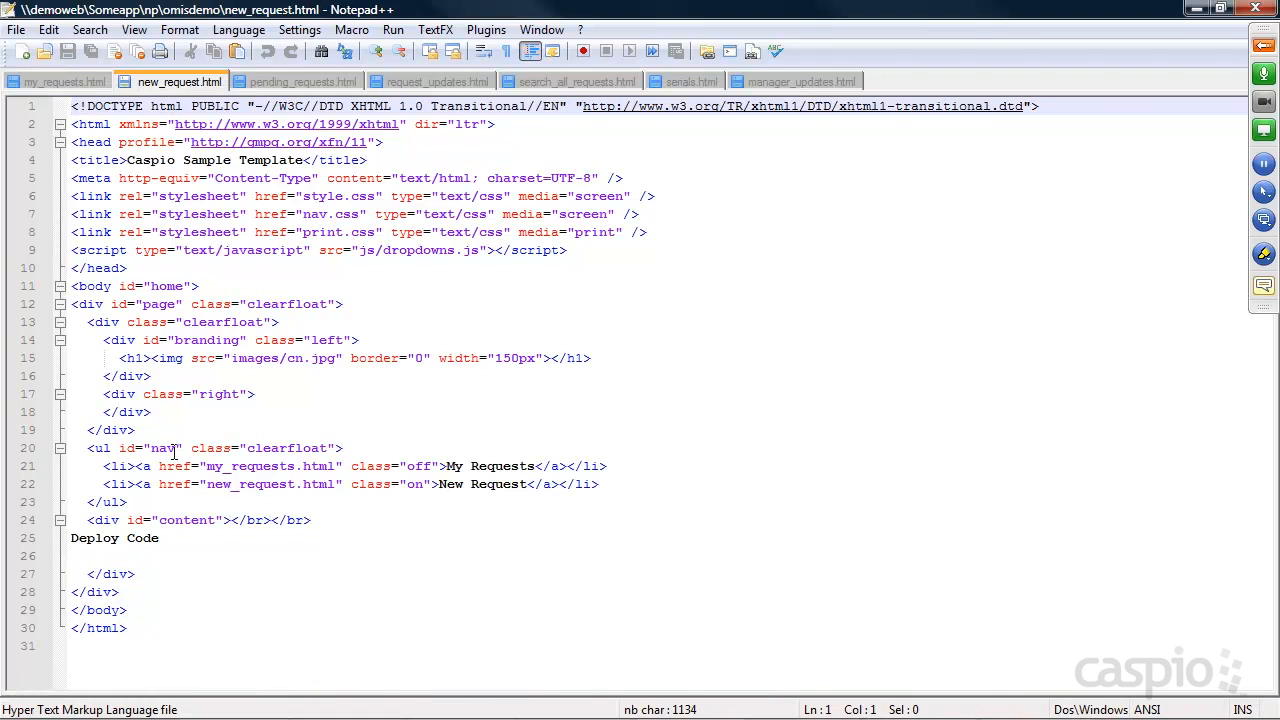
pyautogui.moveTo(171, 540); pyautogui.dragTo(71, 539)
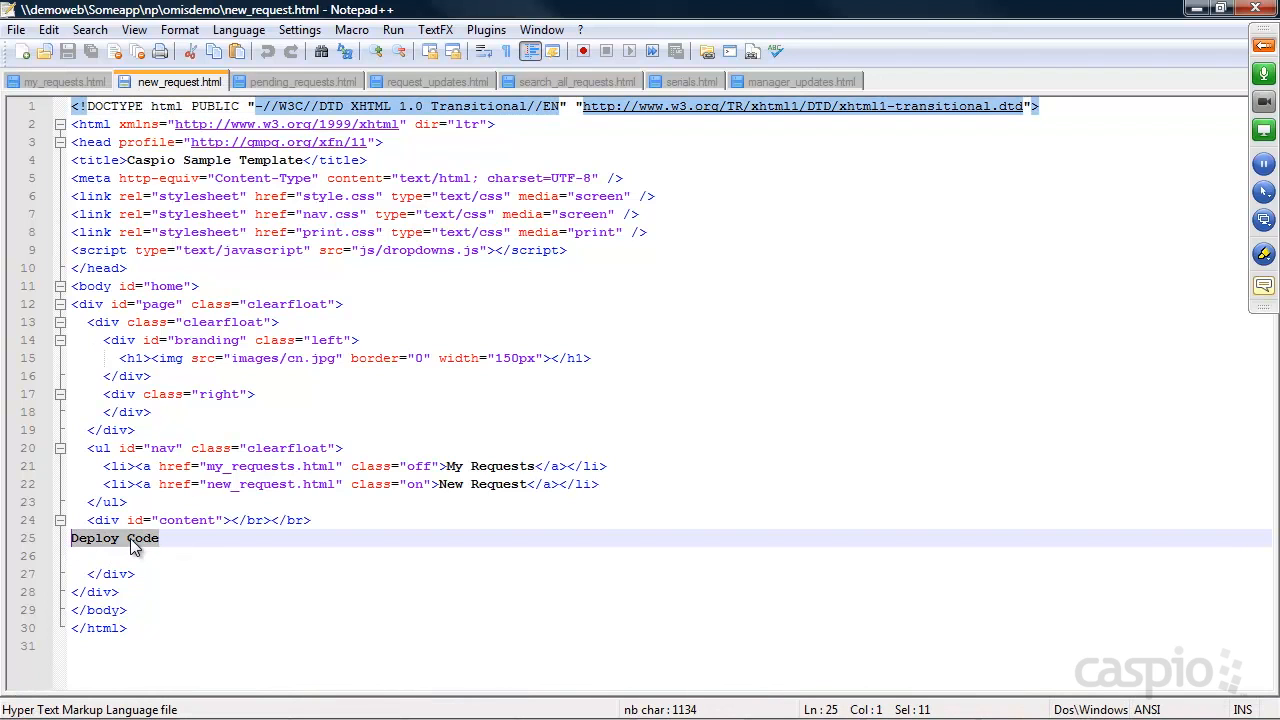
pyautogui.hotkey('ctrl', 'v')
pyautogui.moveTo(449, 688); pyautogui.dragTo(108, 688)
pyautogui.hotkey('ctrl', 's')
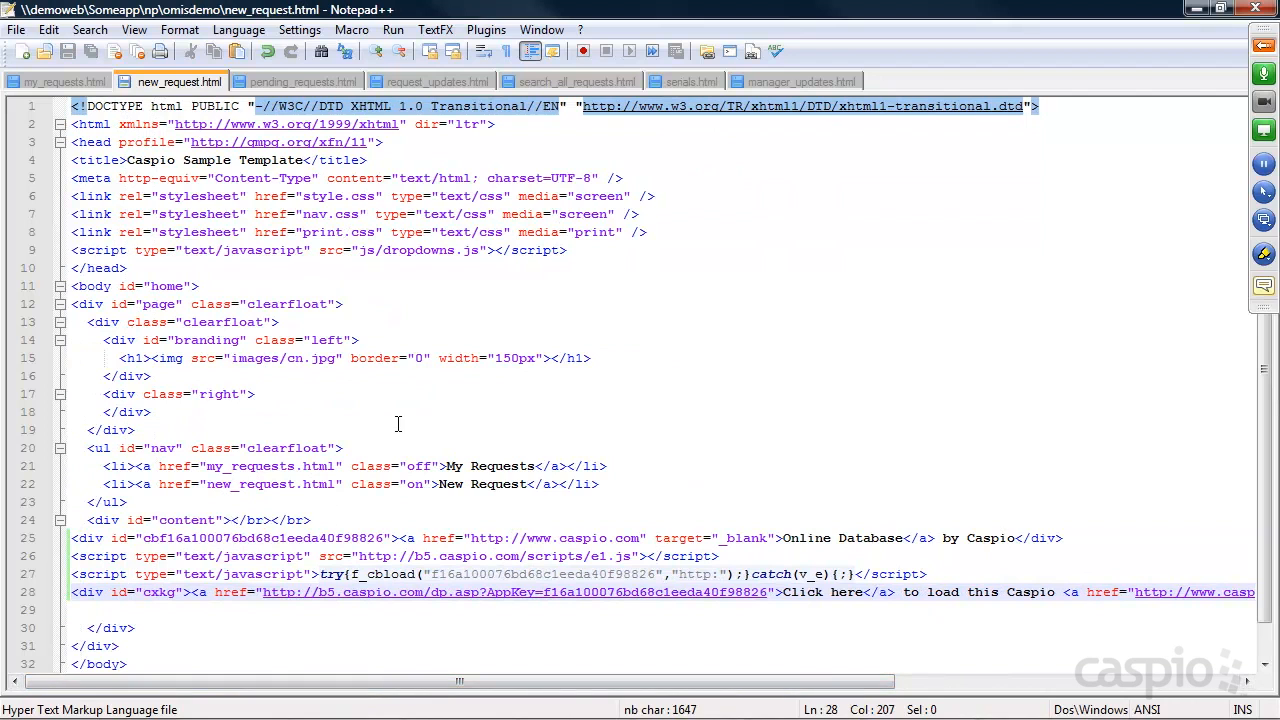
pyautogui.click(1196, 8)
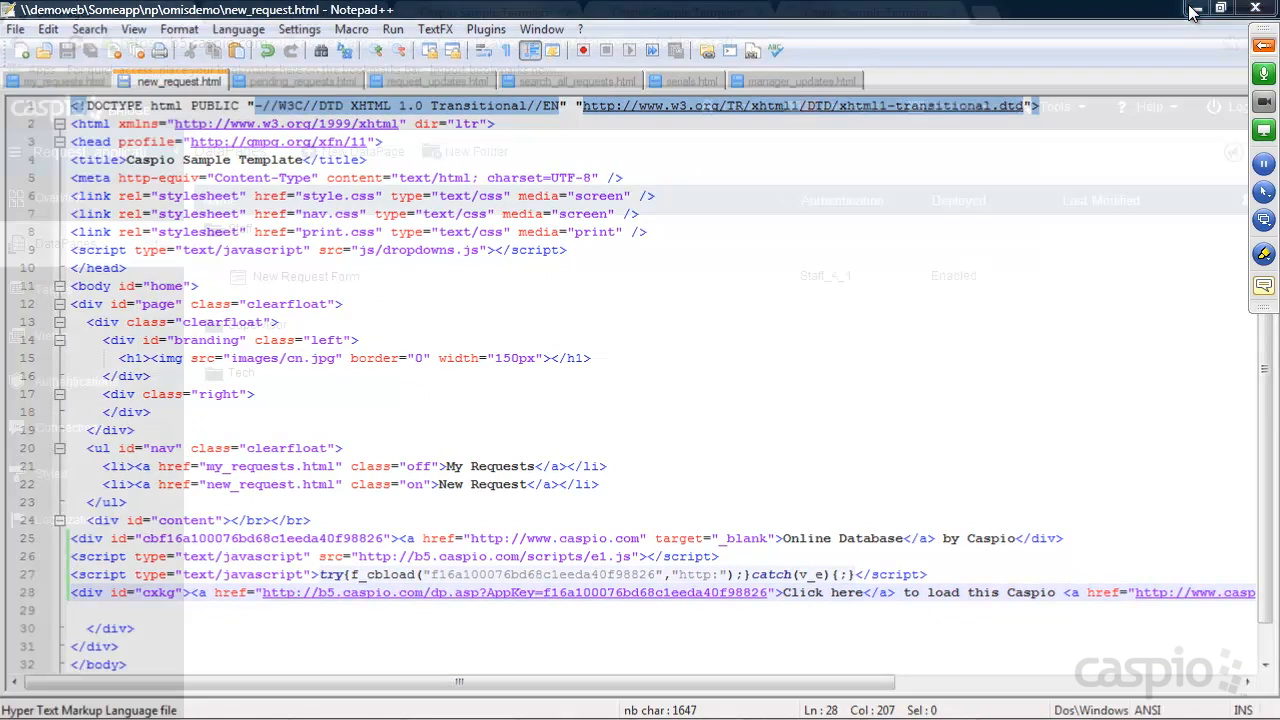
pyautogui.click(858, 22)
# Open the New Request page from my_requests.html, cross-checking the edited new_request.html file
pyautogui.click(711, 14)
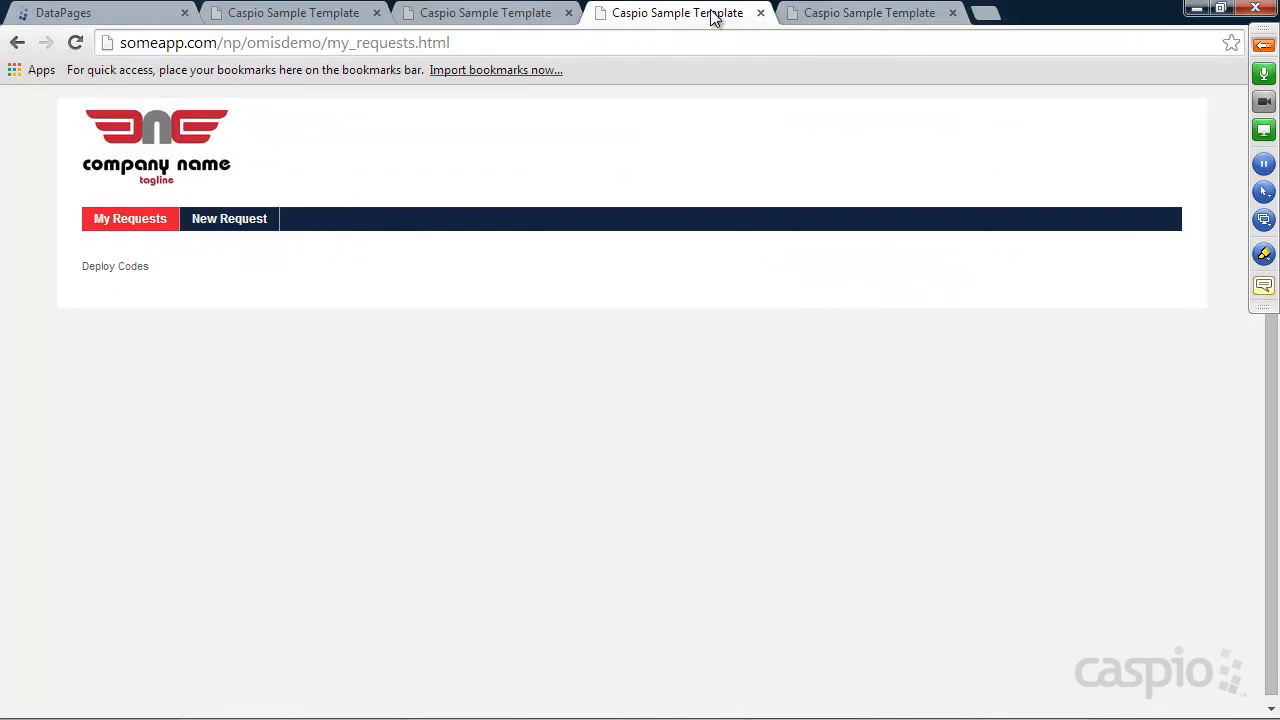
pyautogui.click(229, 226)
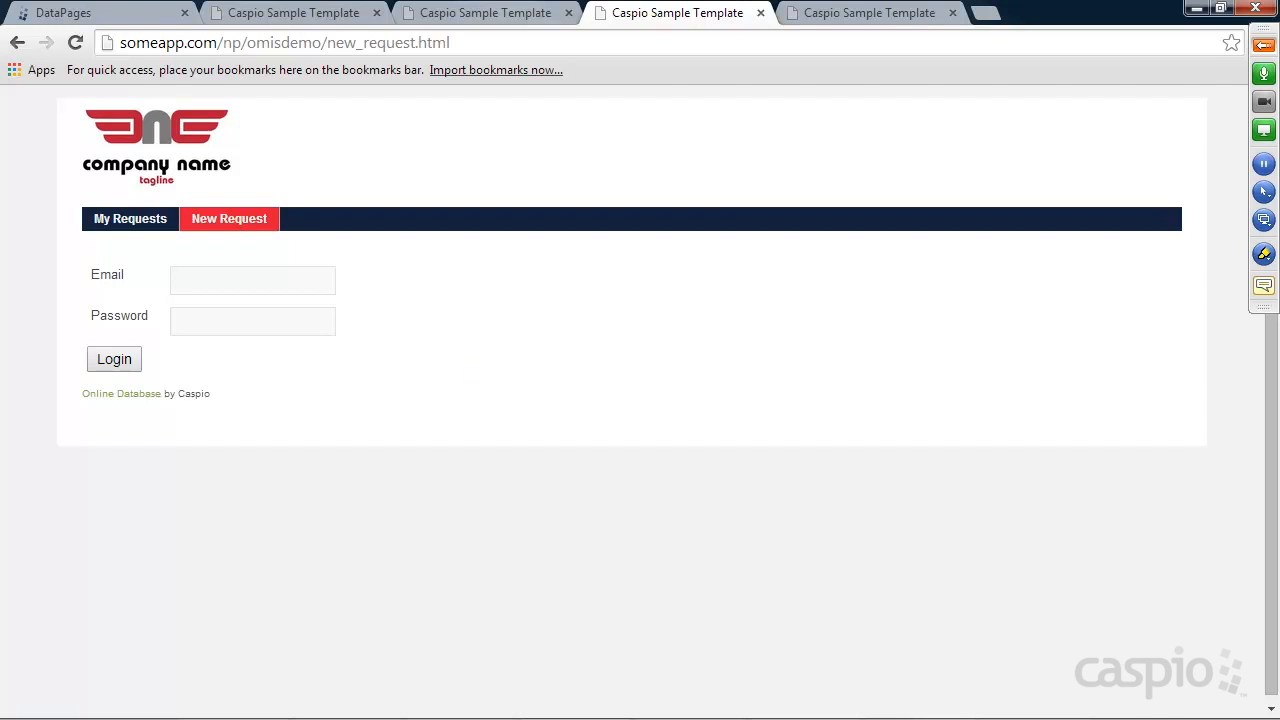
pyautogui.moveTo(920, 712)
pyautogui.click(686, 706)
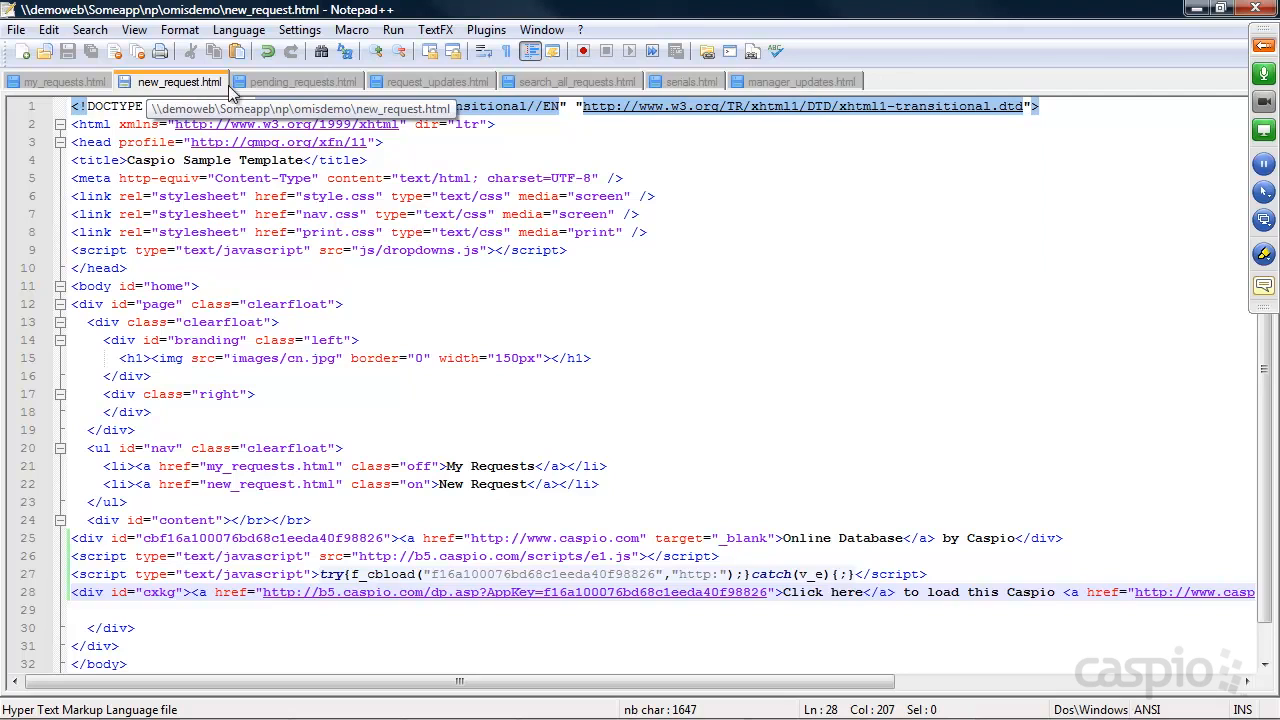
pyautogui.click(1196, 9)
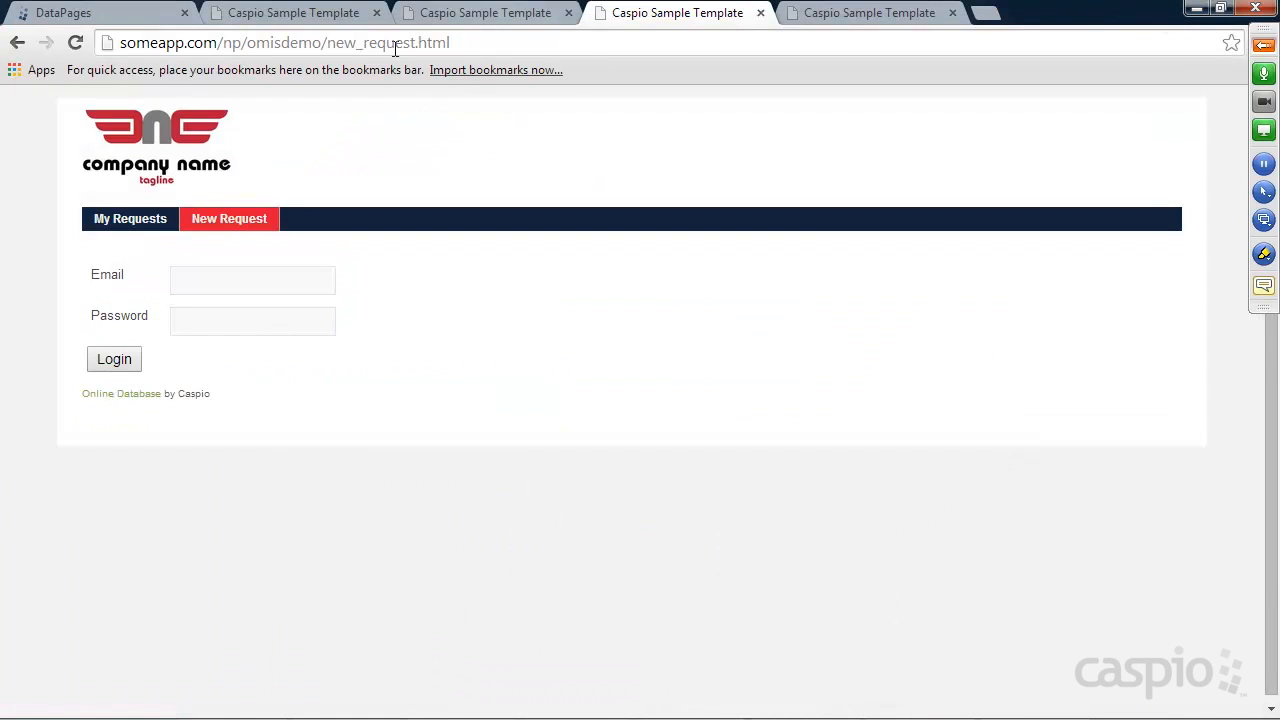
pyautogui.moveTo(328, 43); pyautogui.dragTo(466, 40)
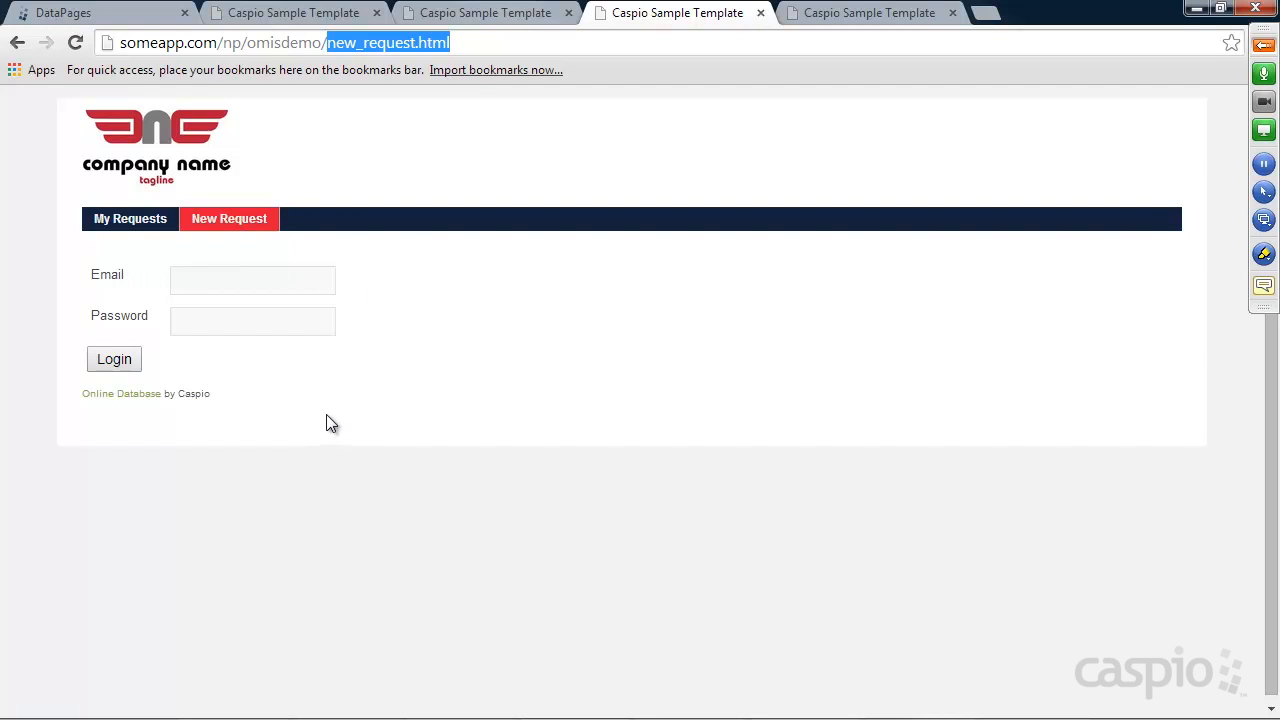
# Fill the login email with the saved staff address and move to Password
pyautogui.click(214, 278)
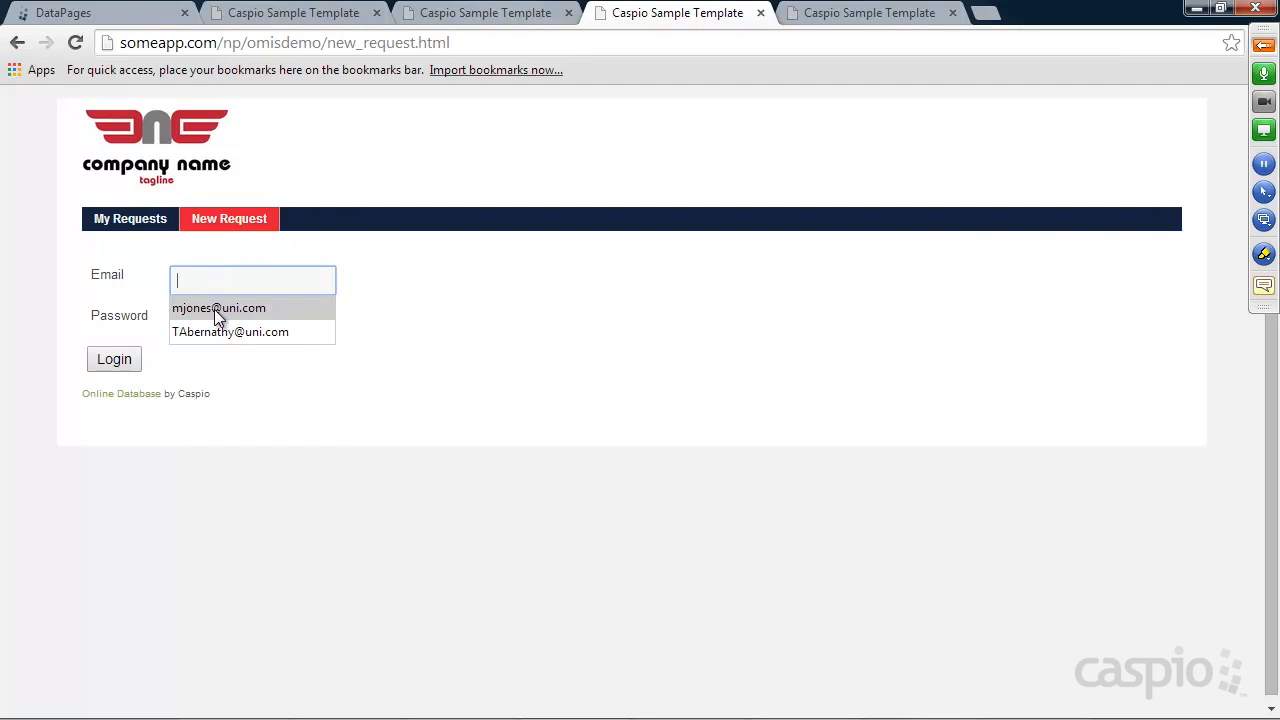
pyautogui.click(214, 309)
pyautogui.click(214, 319)
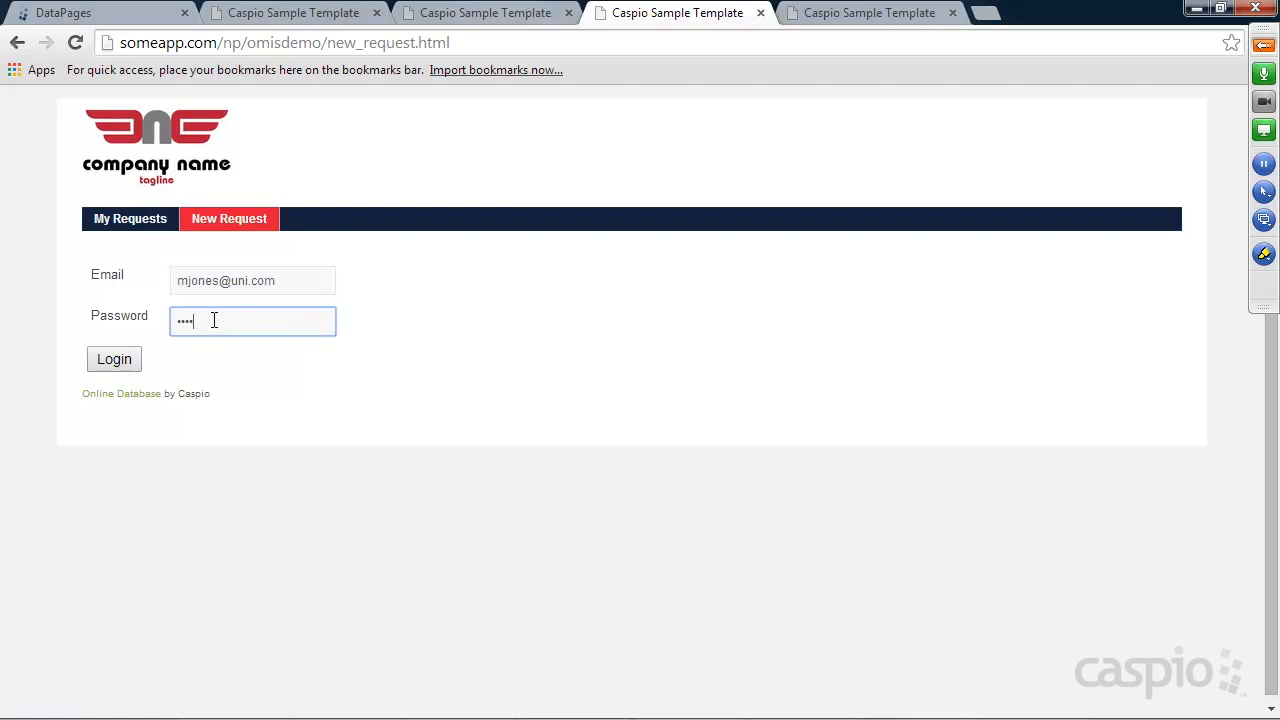
# Log in to the embedded form and set Request Type to Building repair
pyautogui.press('Return')
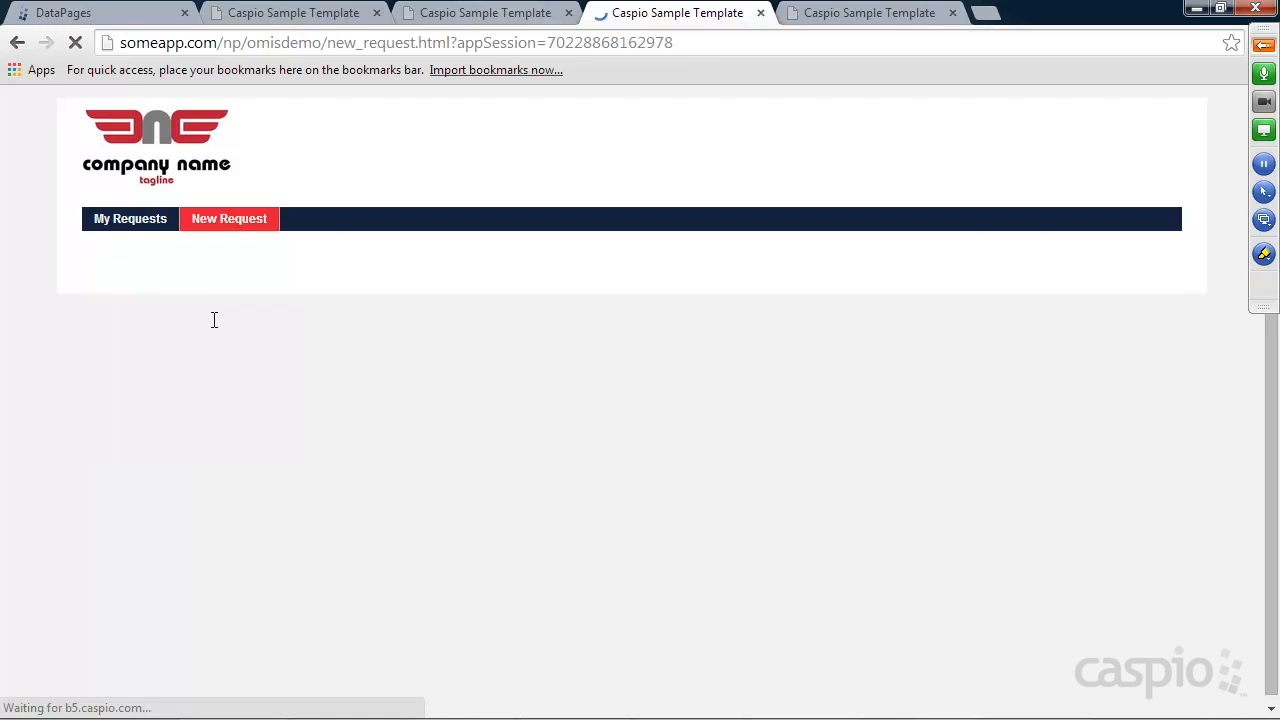
pyautogui.scroll(-2, 617, 349)
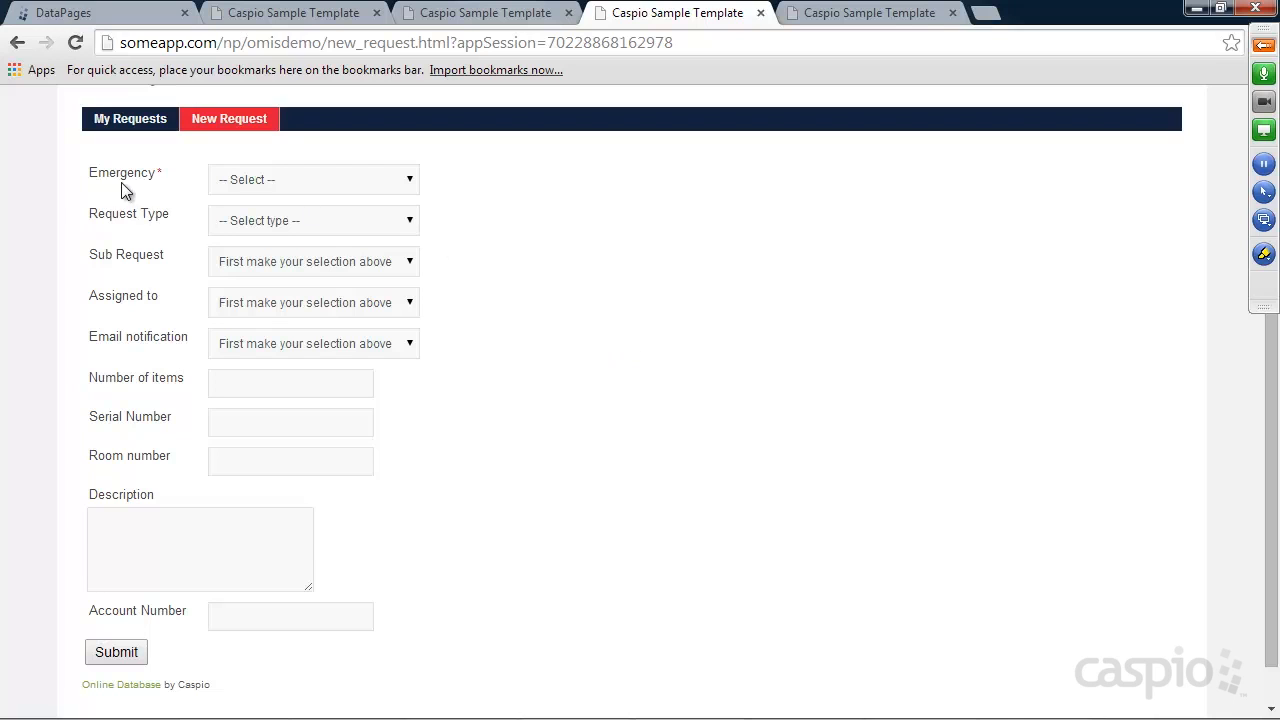
pyautogui.click(283, 180)
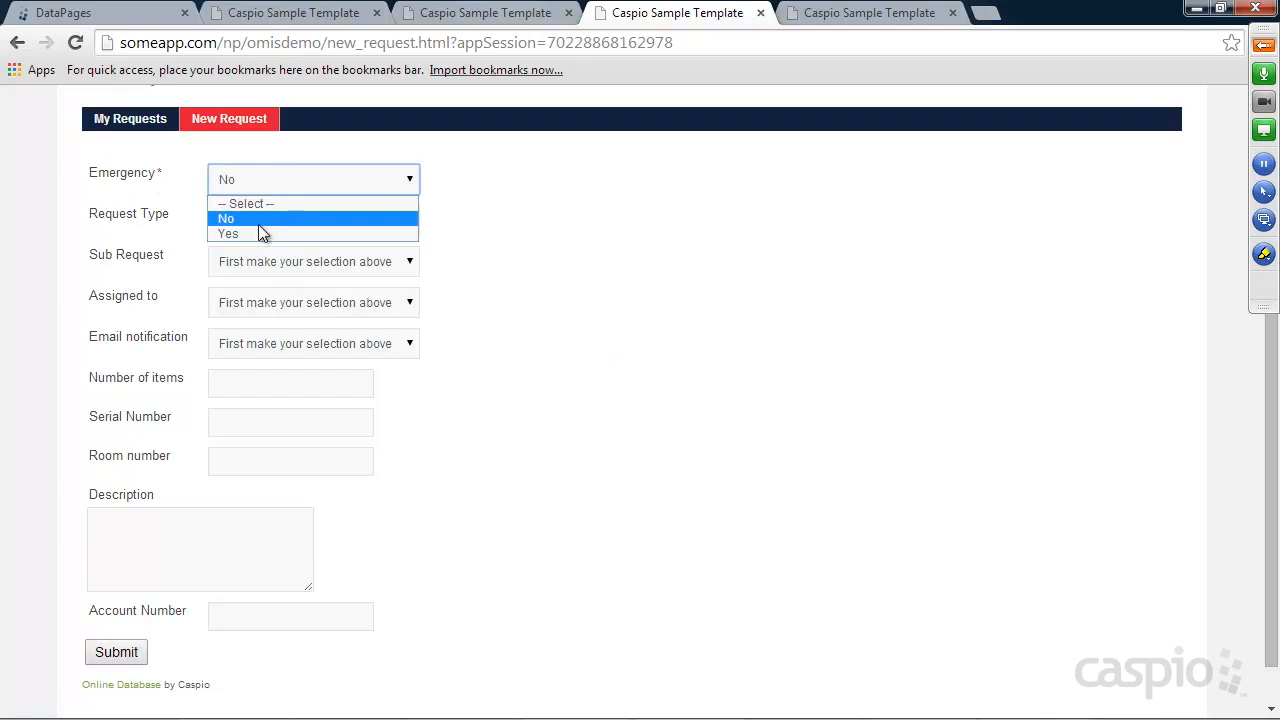
pyautogui.click(498, 224)
pyautogui.click(262, 221)
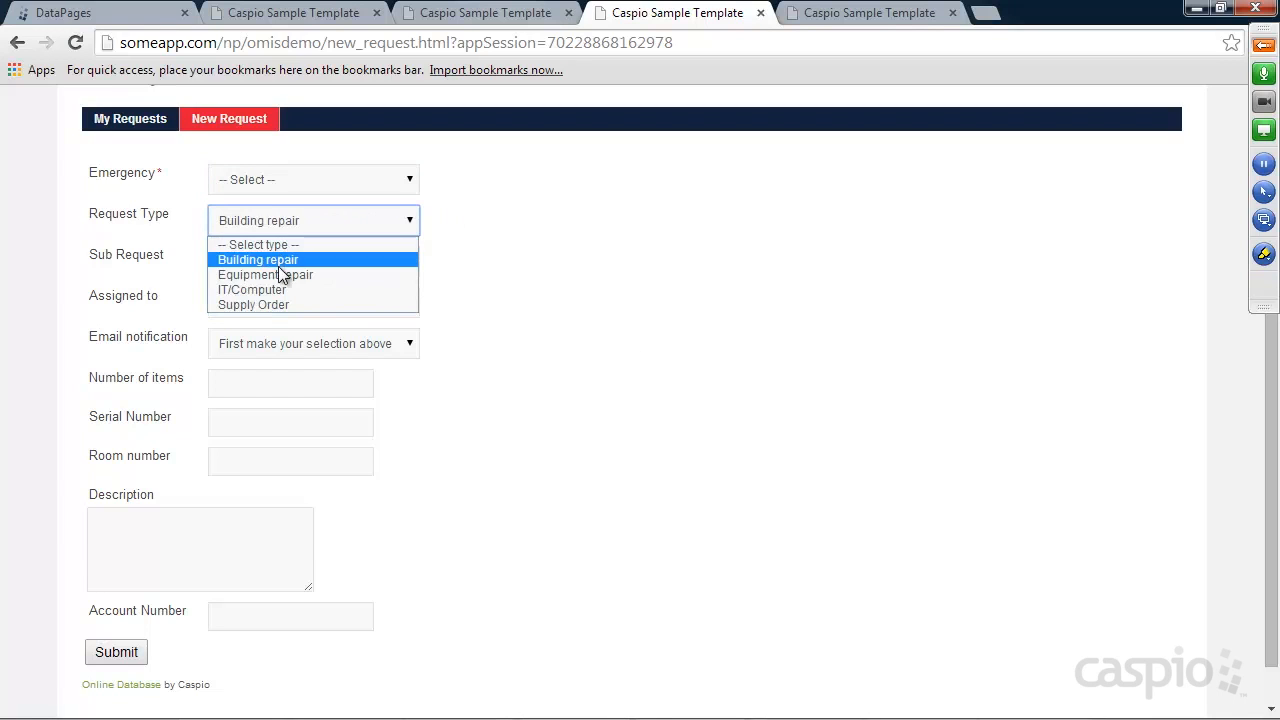
pyautogui.click(388, 261)
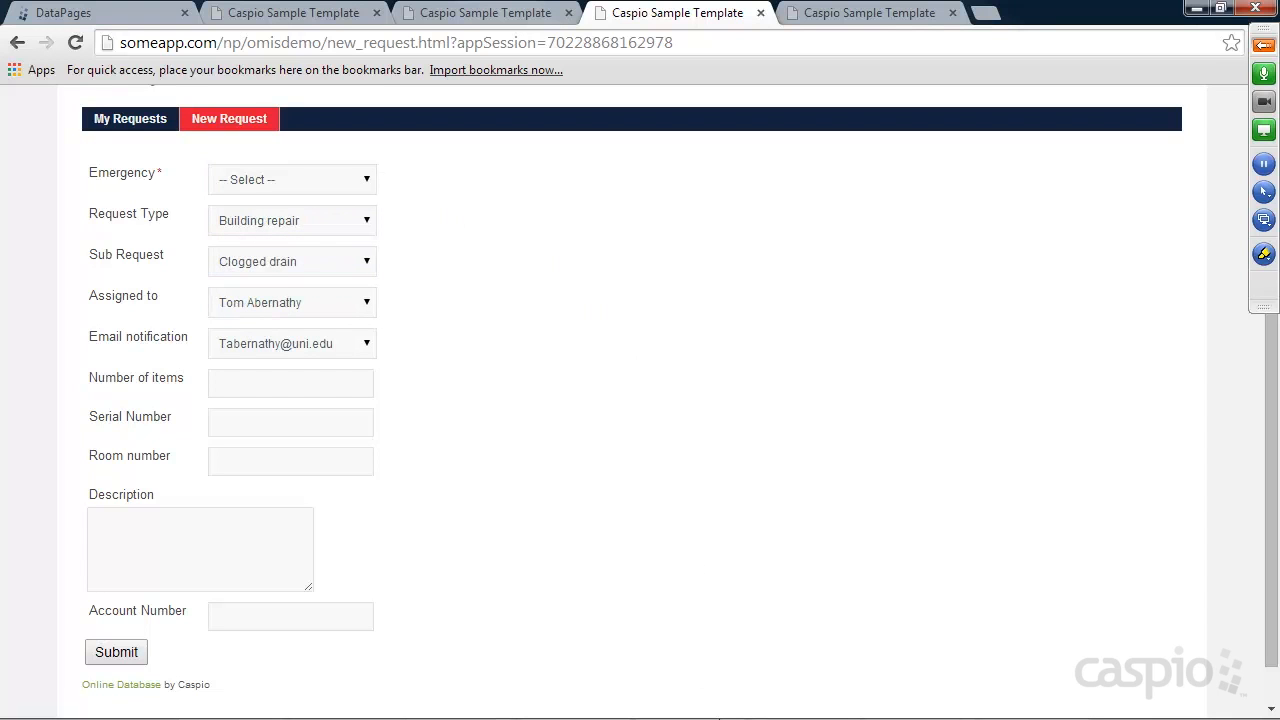
pyautogui.click(1005, 712)
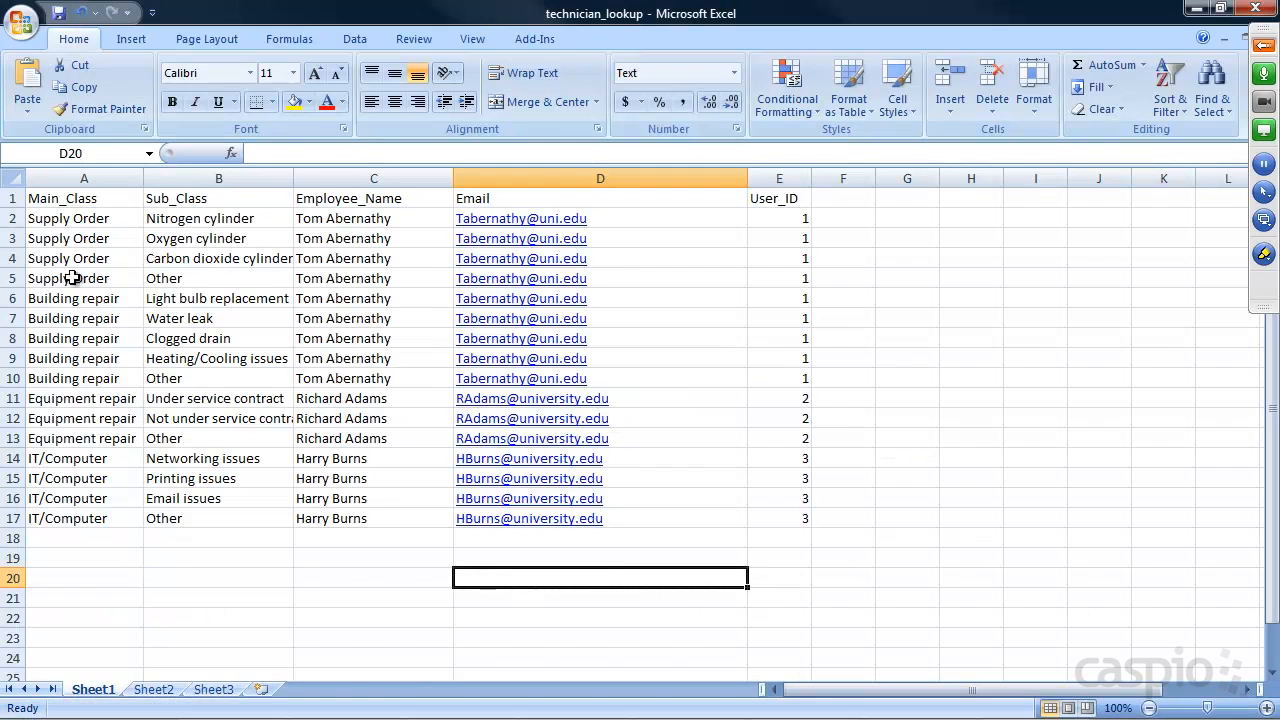
pyautogui.click(1197, 8)
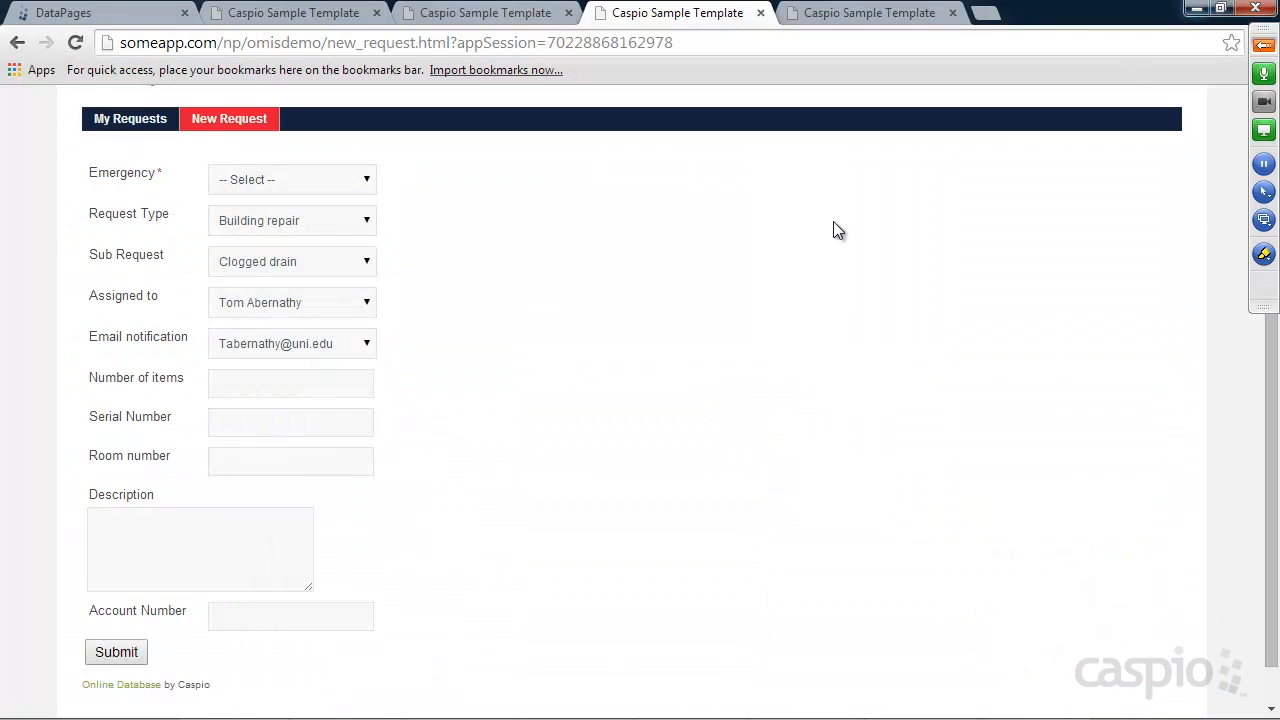
pyautogui.click(272, 221)
pyautogui.click(268, 258)
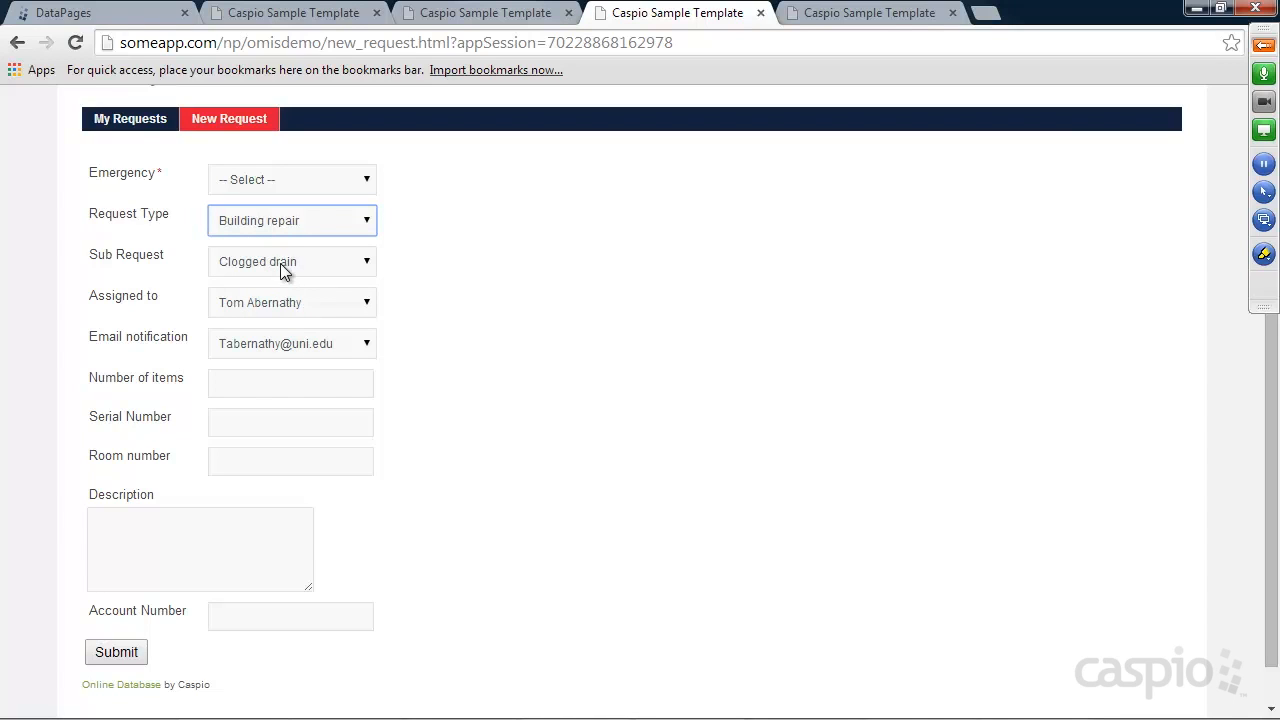
# Try the Sub Request choices, settling on Light bulb replacement
pyautogui.click(280, 262)
pyautogui.click(255, 297)
pyautogui.click(284, 262)
pyautogui.click(275, 315)
pyautogui.click(279, 261)
pyautogui.click(264, 318)
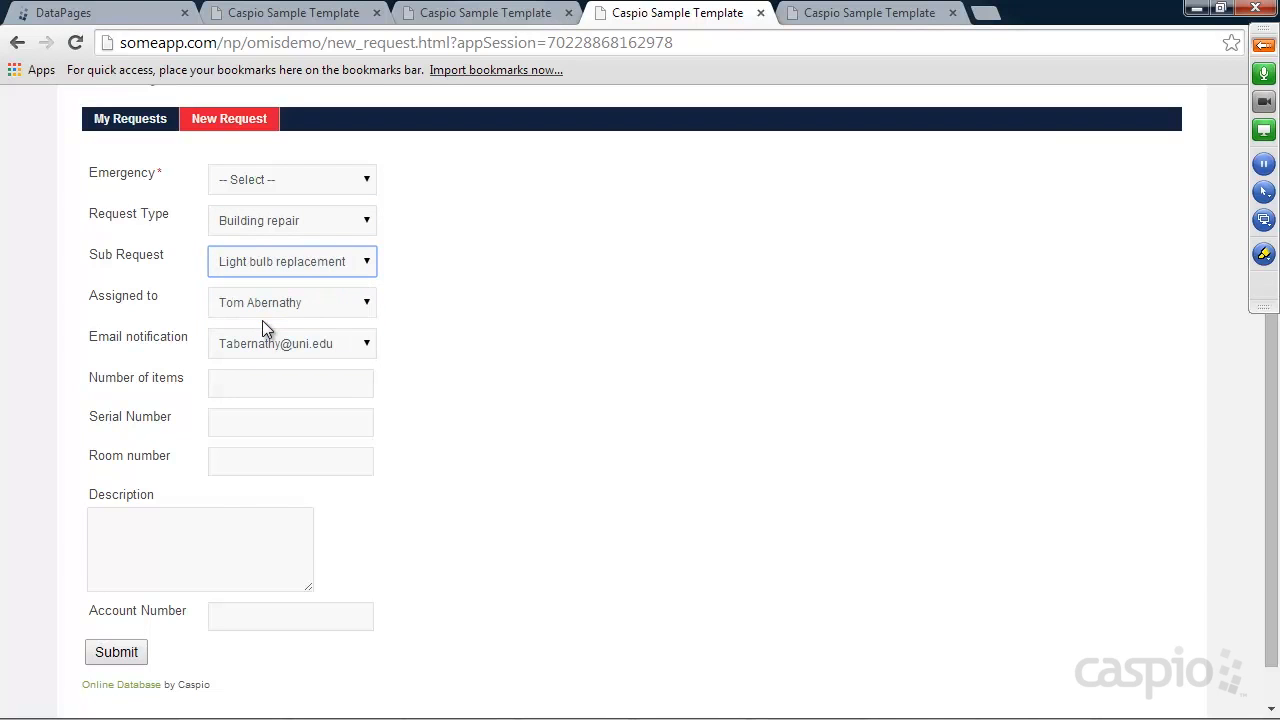
pyautogui.click(128, 650)
# Set Emergency to Yes, Request Type to IT/Computer and Sub Request to Networking issues
pyautogui.click(274, 190)
pyautogui.click(258, 236)
pyautogui.click(275, 225)
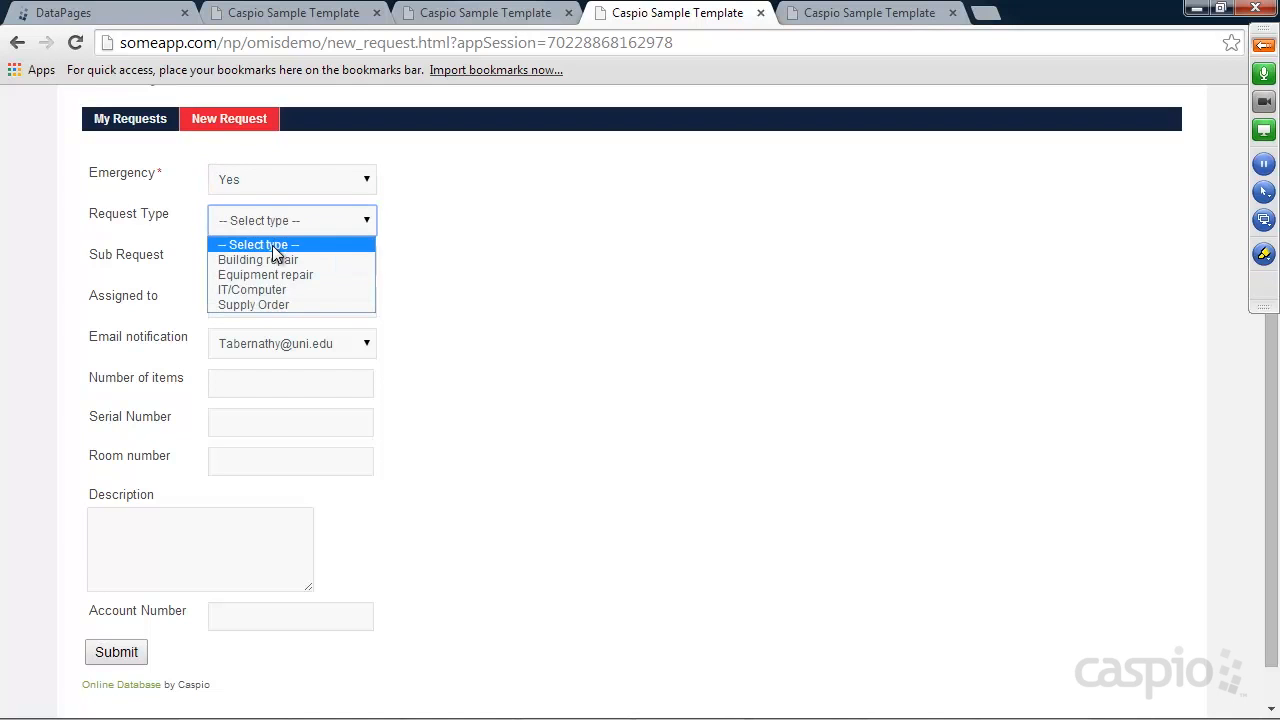
pyautogui.click(265, 274)
pyautogui.click(311, 220)
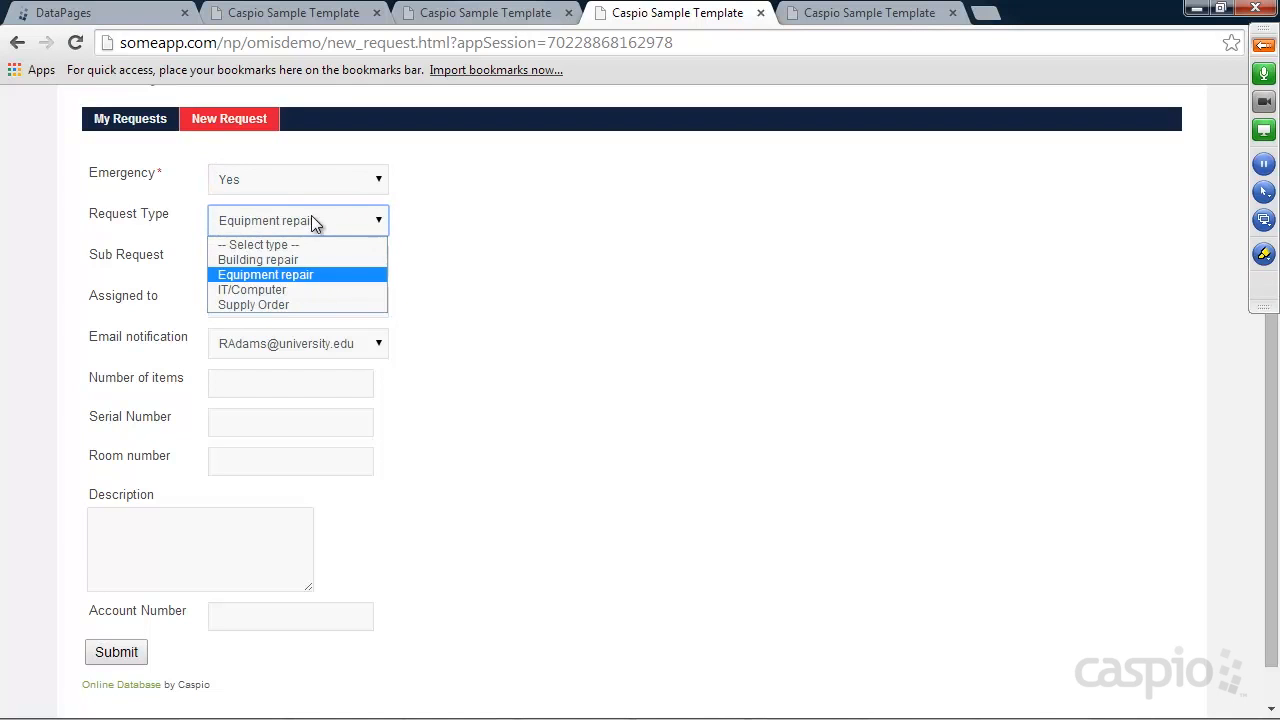
pyautogui.click(292, 286)
pyautogui.click(285, 218)
pyautogui.click(255, 304)
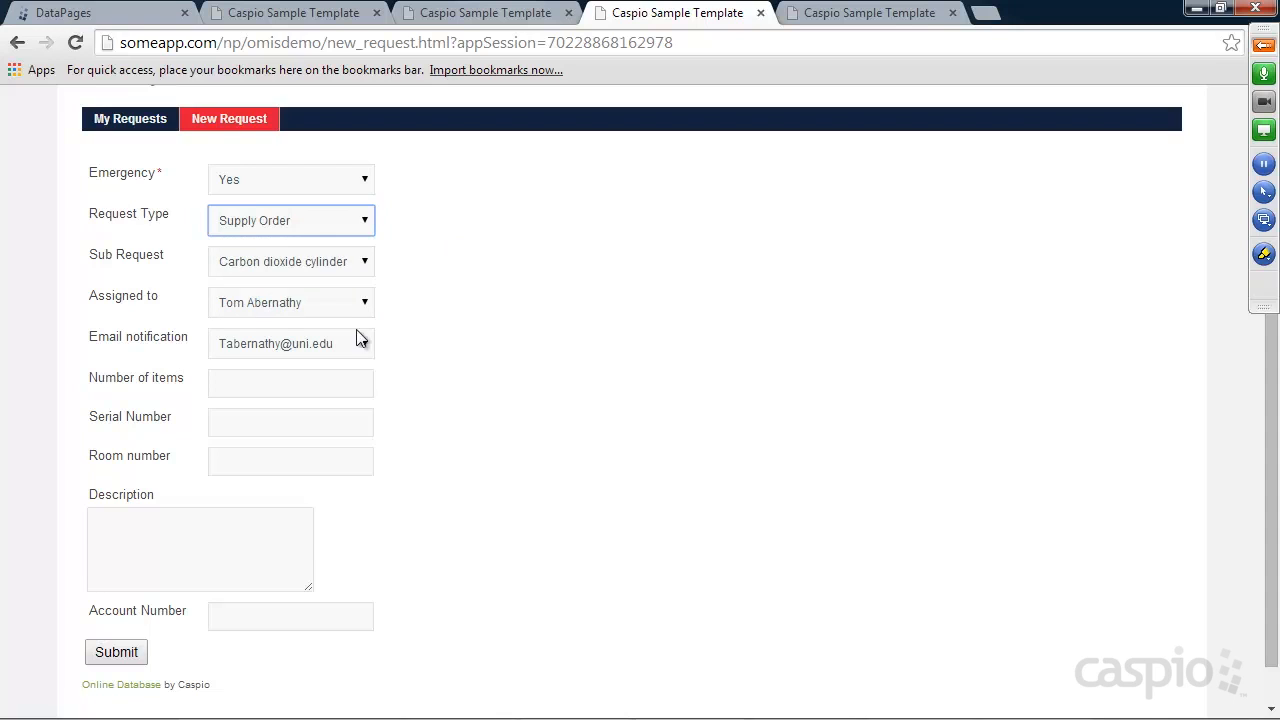
pyautogui.click(288, 224)
pyautogui.click(277, 290)
pyautogui.click(286, 262)
pyautogui.click(277, 299)
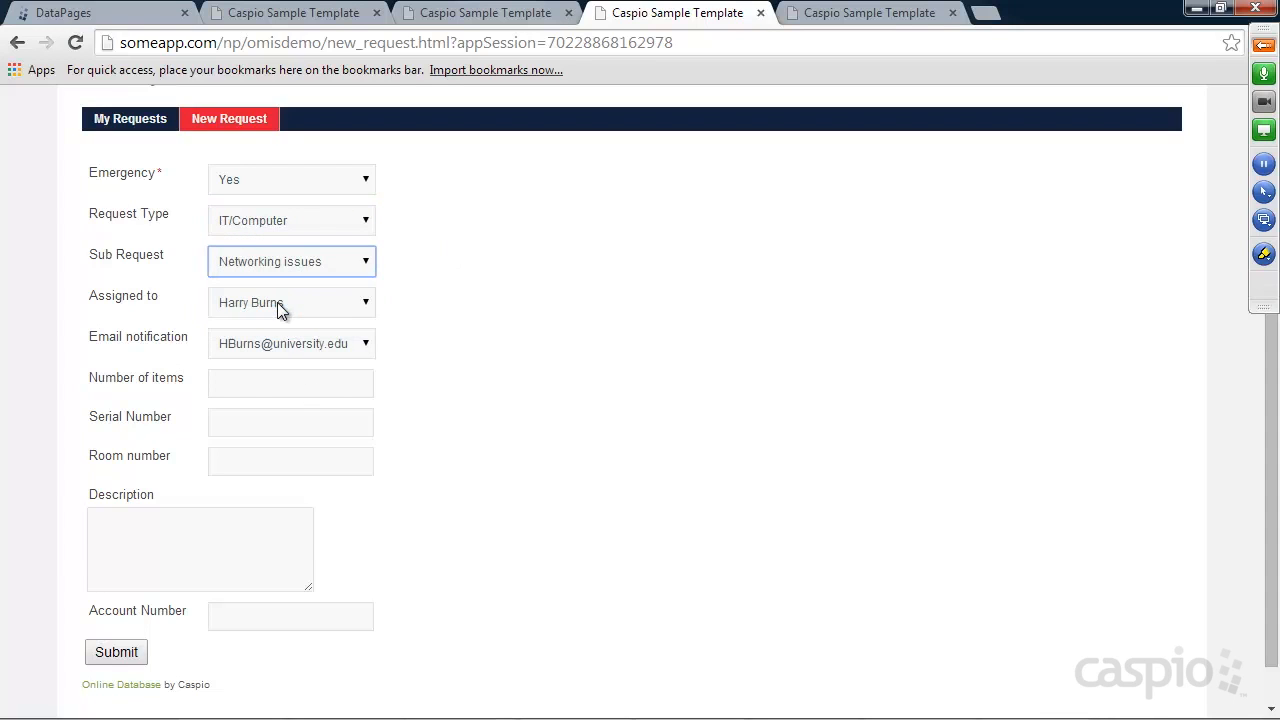
# Enter the item details, room 3535 and description 'We need new routers', then submit the request
pyautogui.click(262, 389)
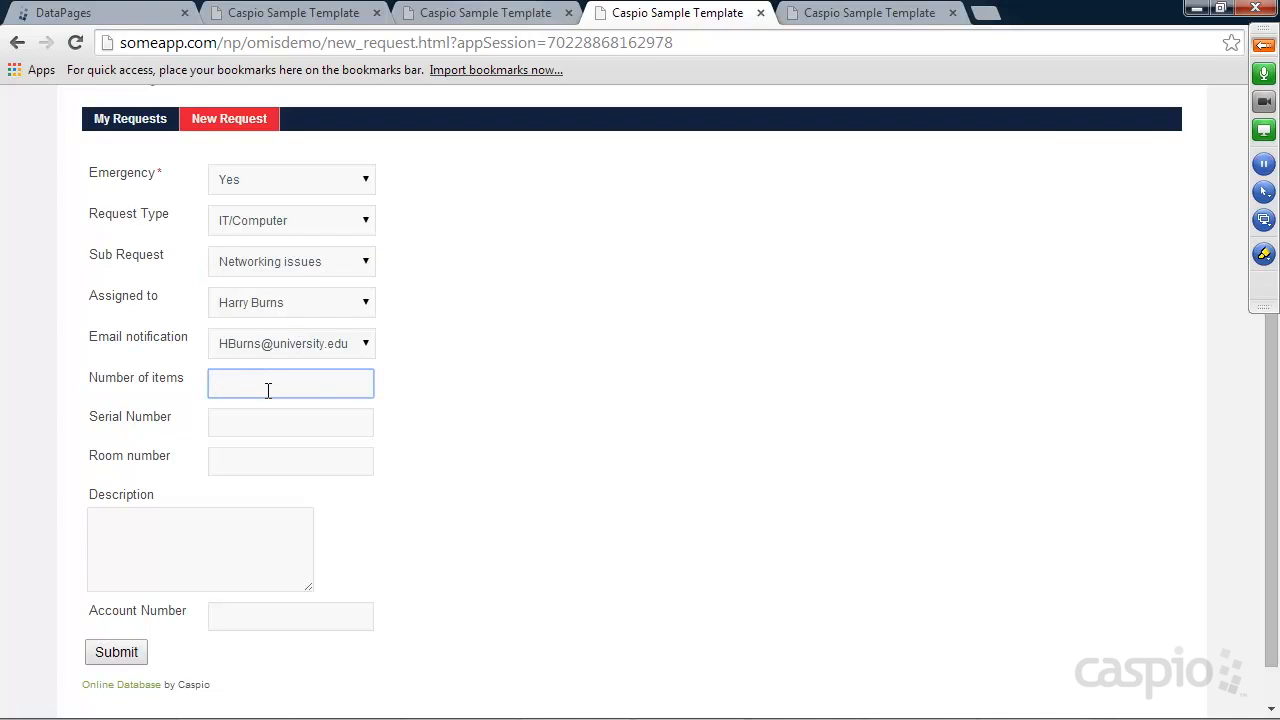
pyautogui.press('Tab')
pyautogui.write('46')
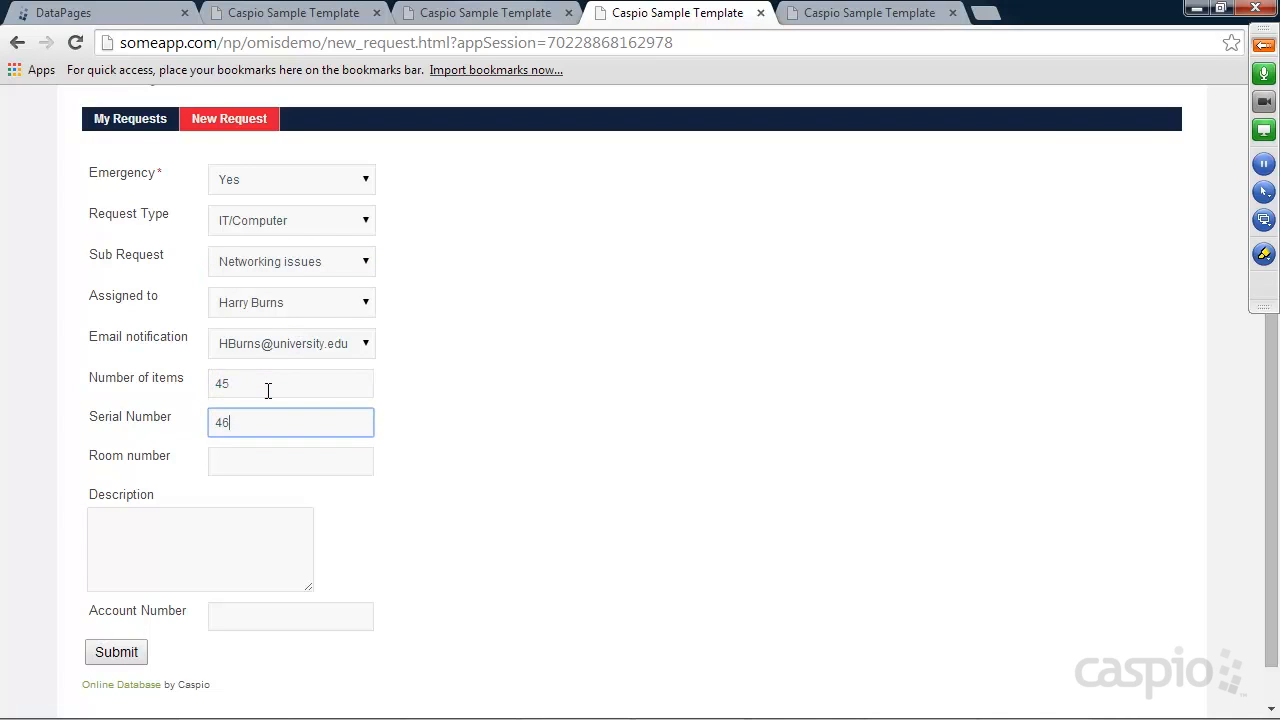
pyautogui.press('Tab')
pyautogui.write('3535')
pyautogui.press('Tab')
pyautogui.write('We ne')
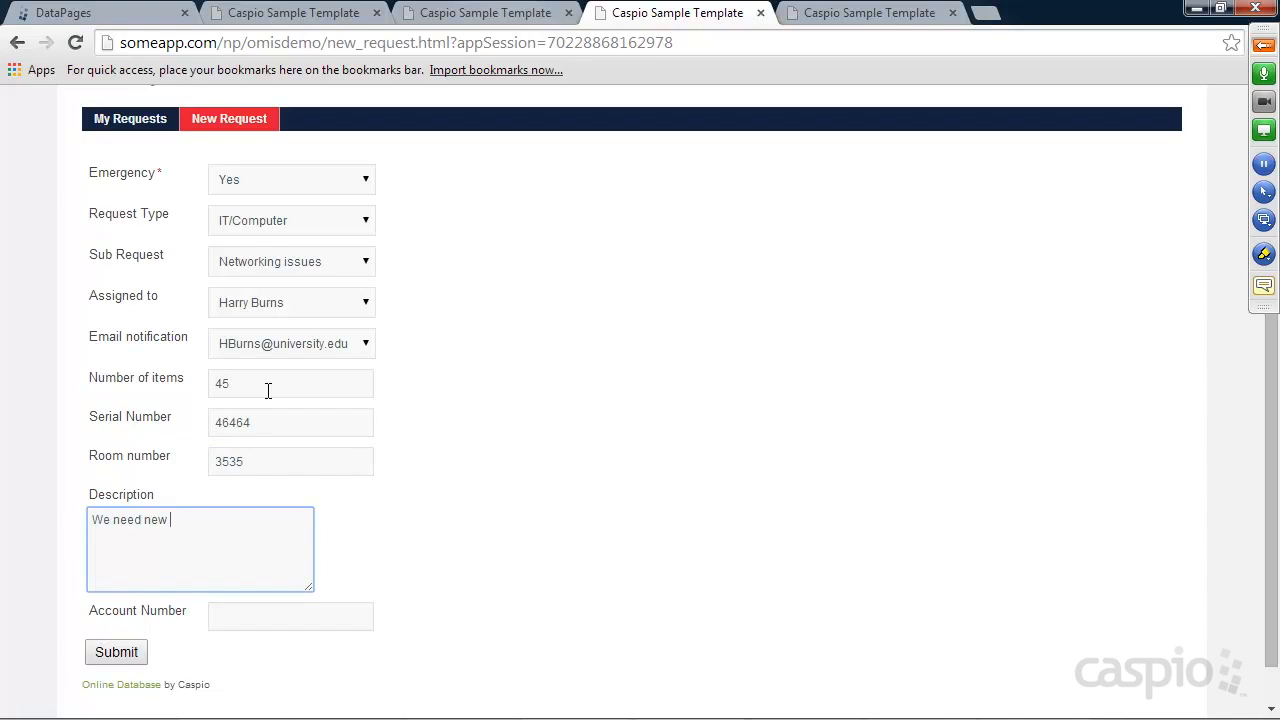
pyautogui.write('ed new routers')
pyautogui.click(239, 613)
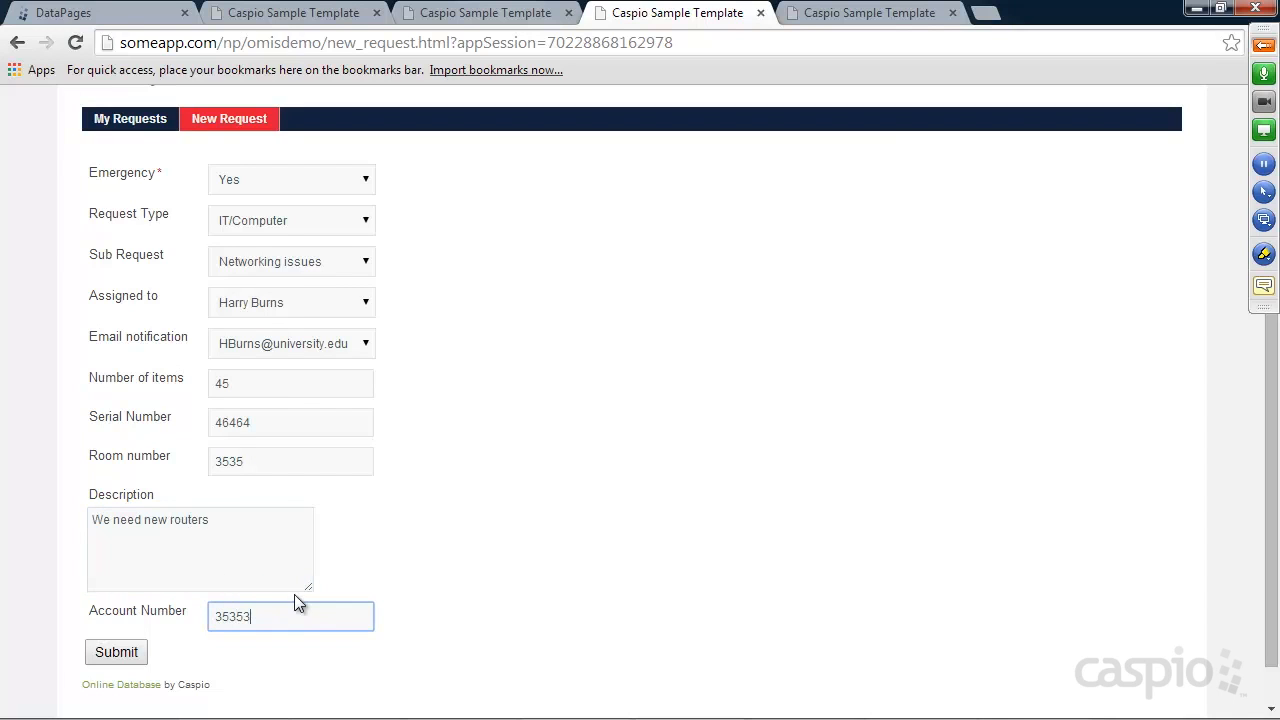
pyautogui.click(121, 652)
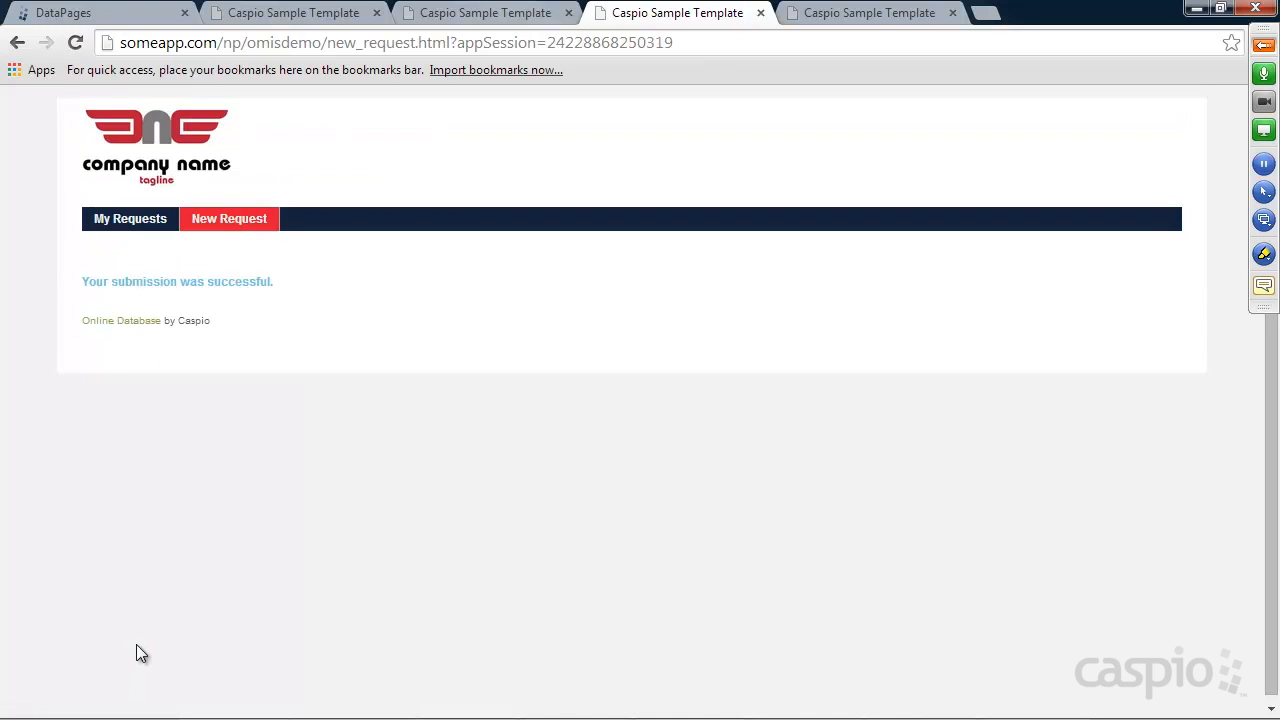
# Visit the My Requests page, then return to Caspio's DataPages tab
pyautogui.click(229, 228)
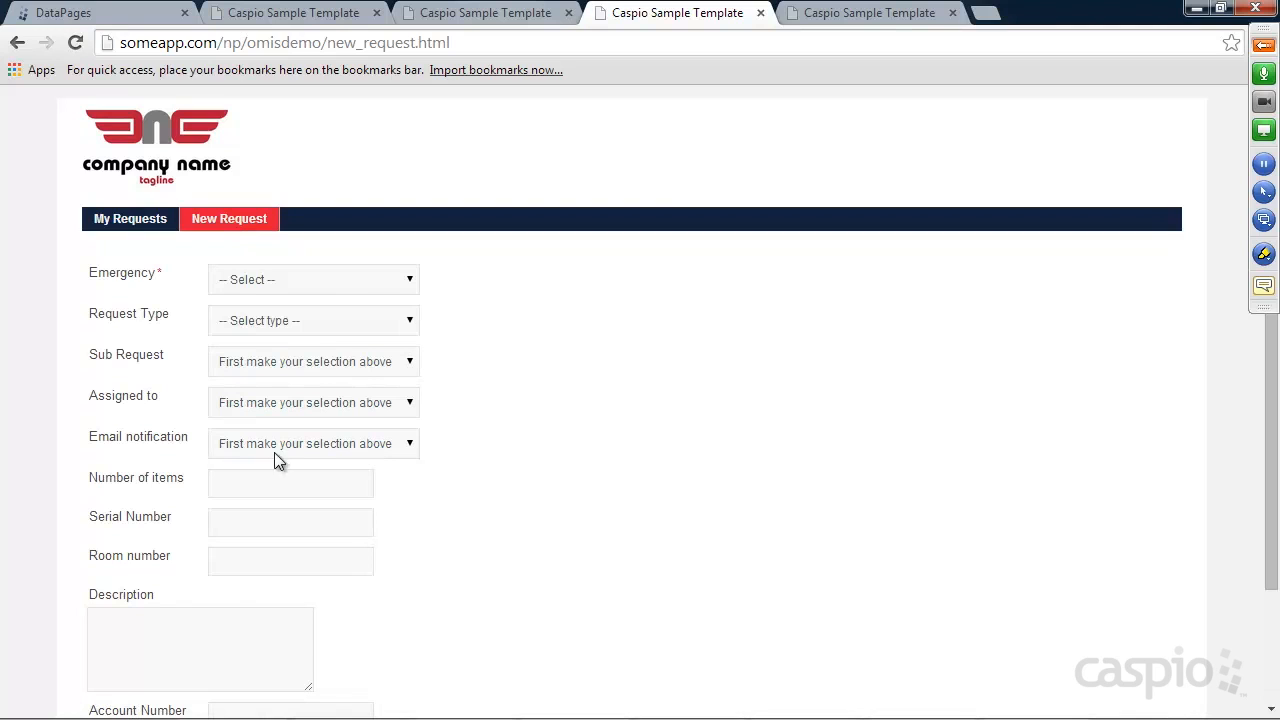
pyautogui.click(142, 221)
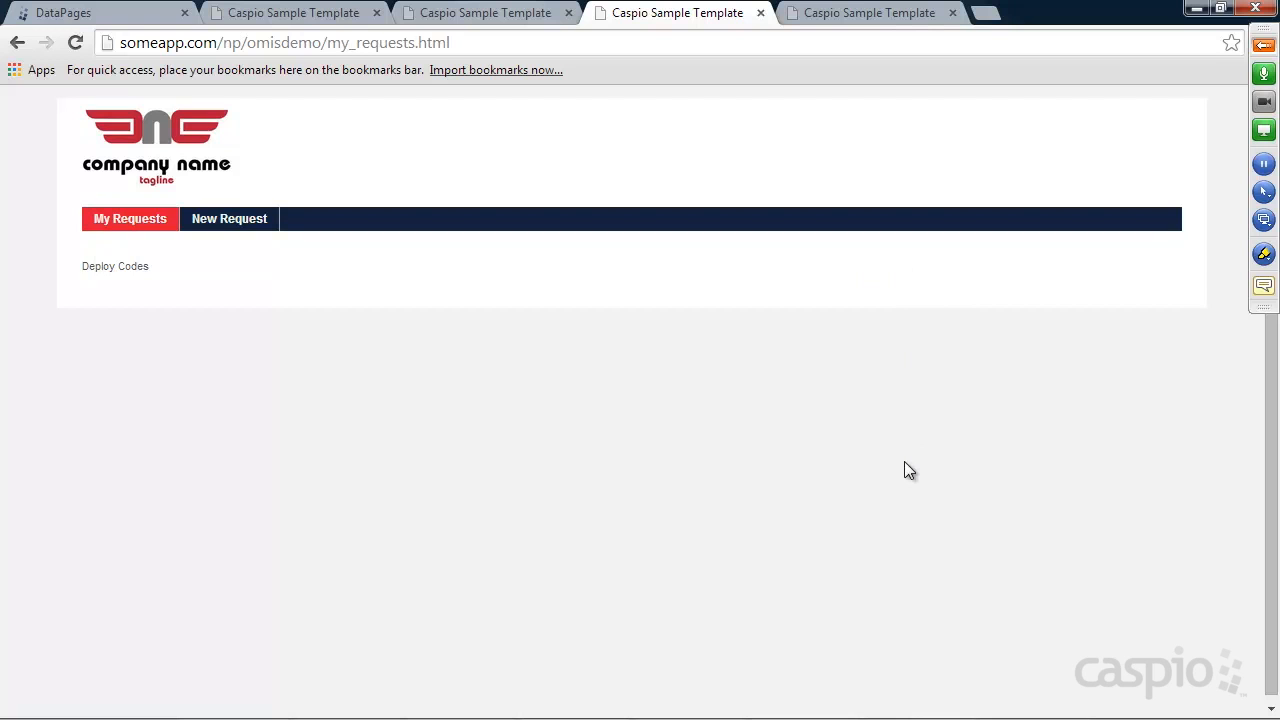
pyautogui.click(69, 20)
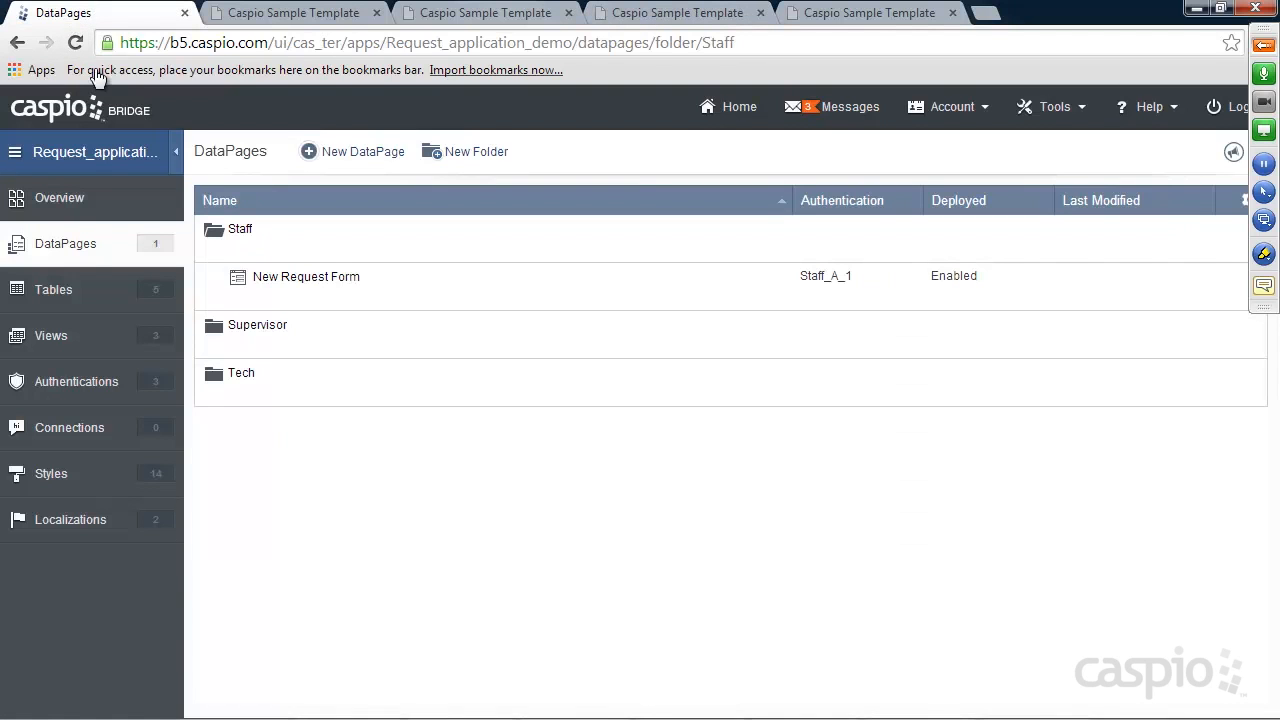
pyautogui.click(55, 292)
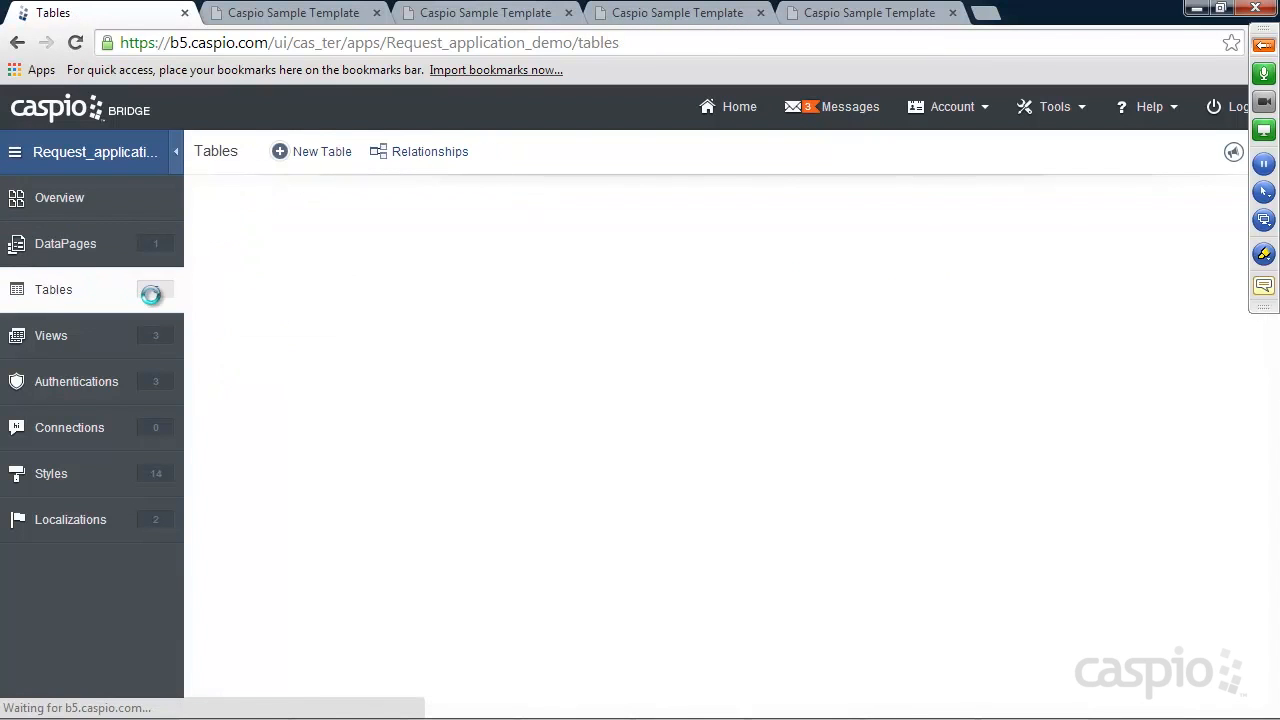
pyautogui.moveTo(278, 284)
pyautogui.click(319, 300)
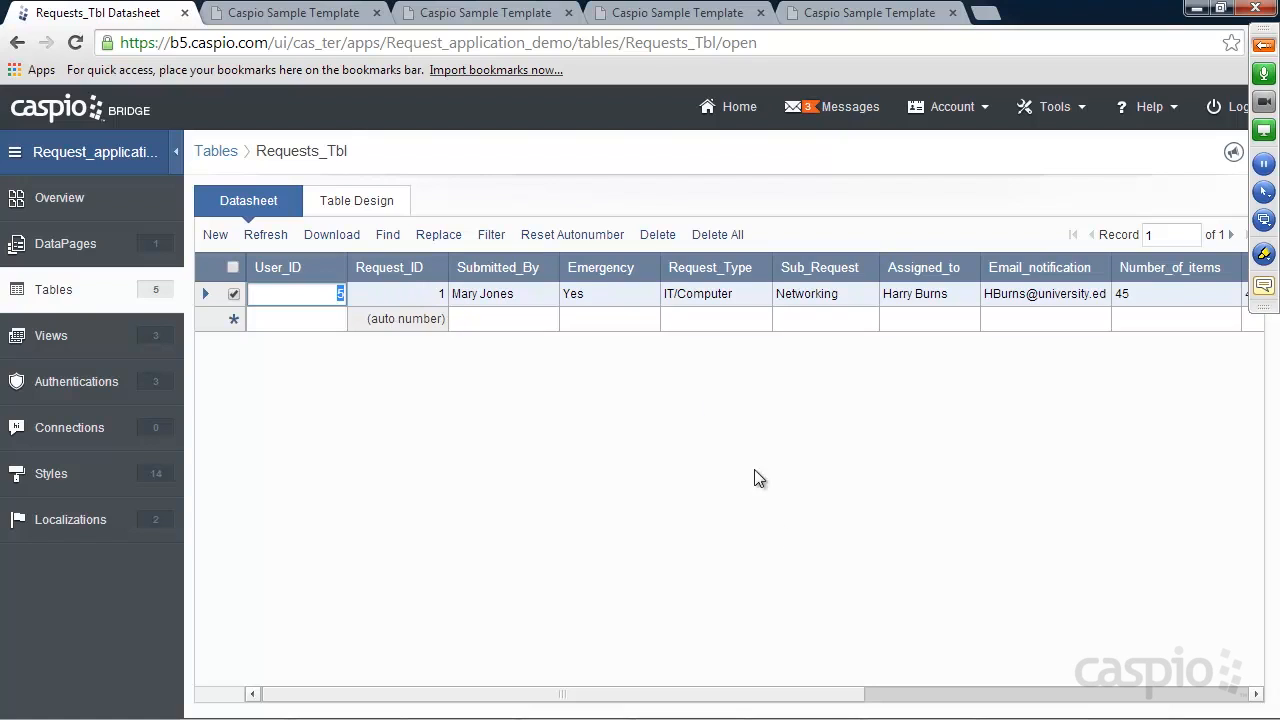
pyautogui.moveTo(797, 700); pyautogui.dragTo(1186, 688)
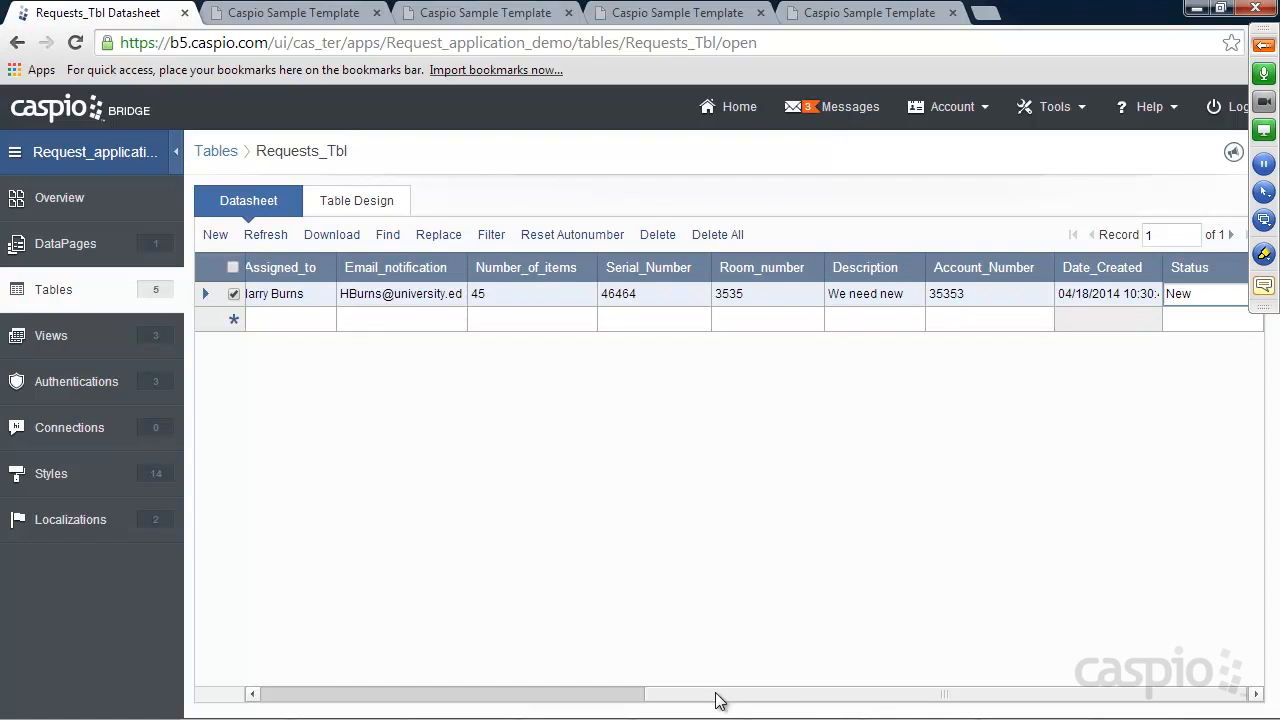
pyautogui.moveTo(722, 698); pyautogui.dragTo(320, 694)
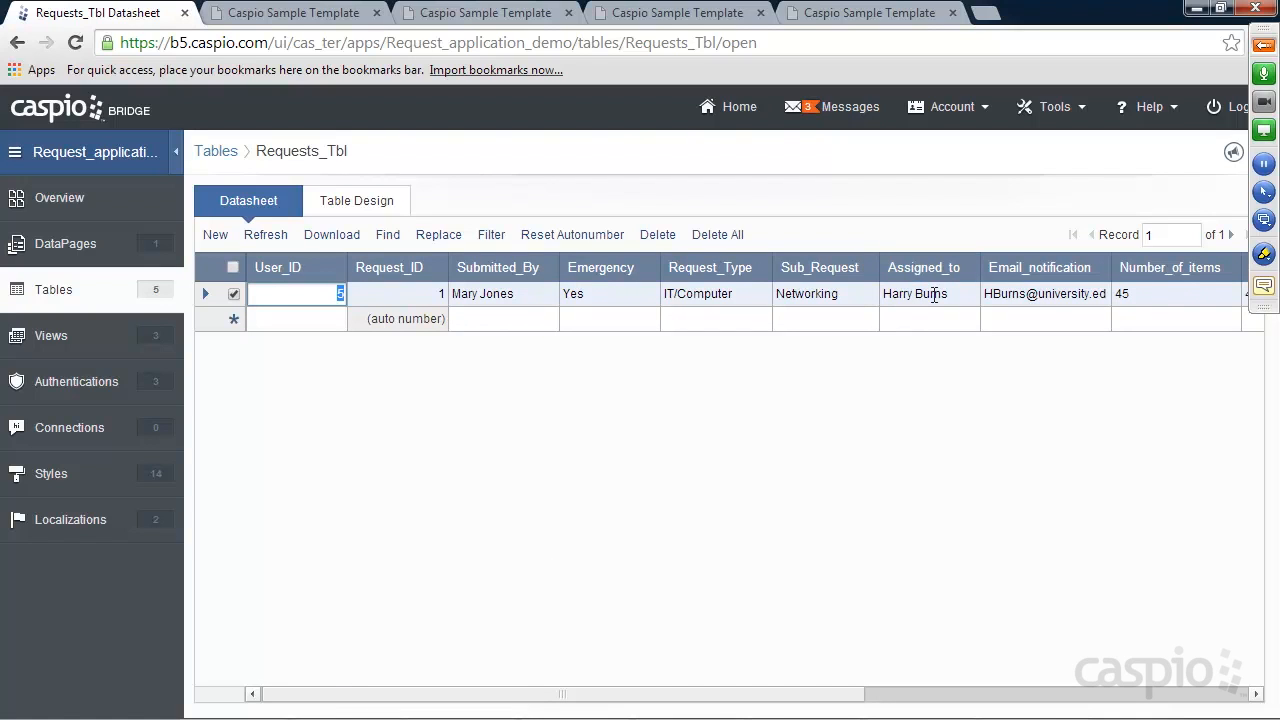
pyautogui.click(30, 246)
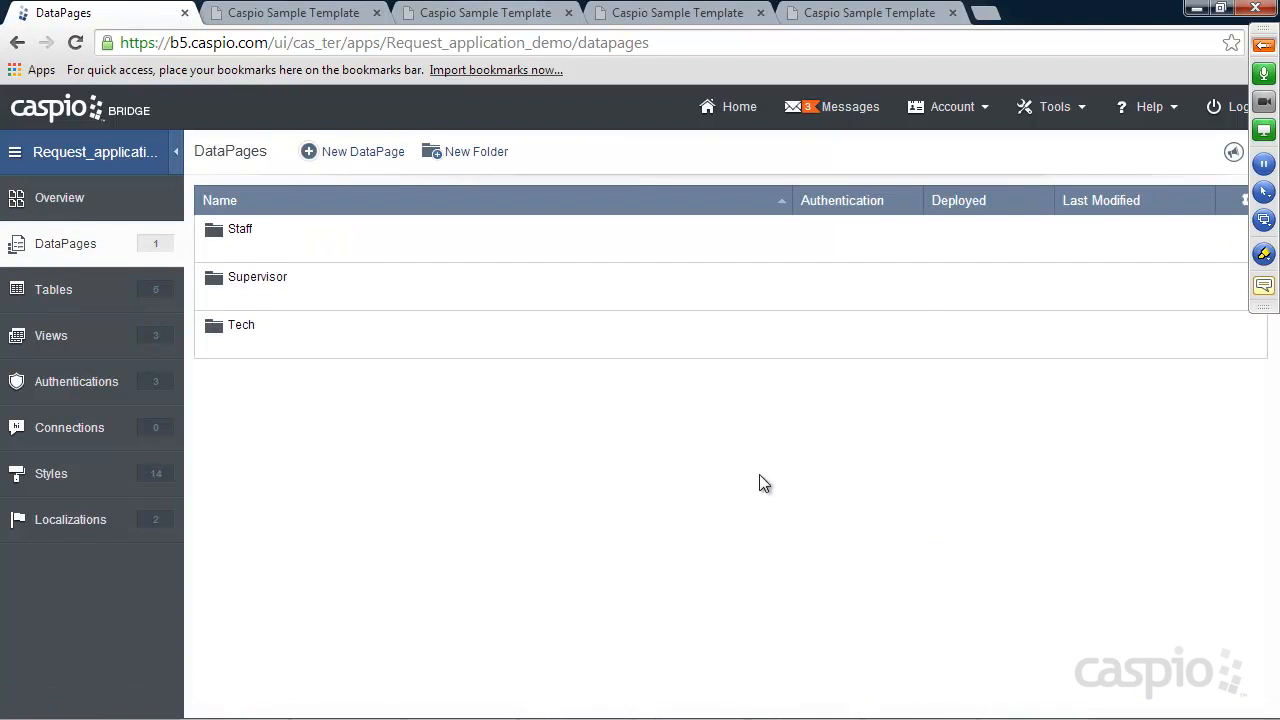
# Expand the Staff folder, start a new DataPage there, and pick the Reports category
pyautogui.click(244, 254)
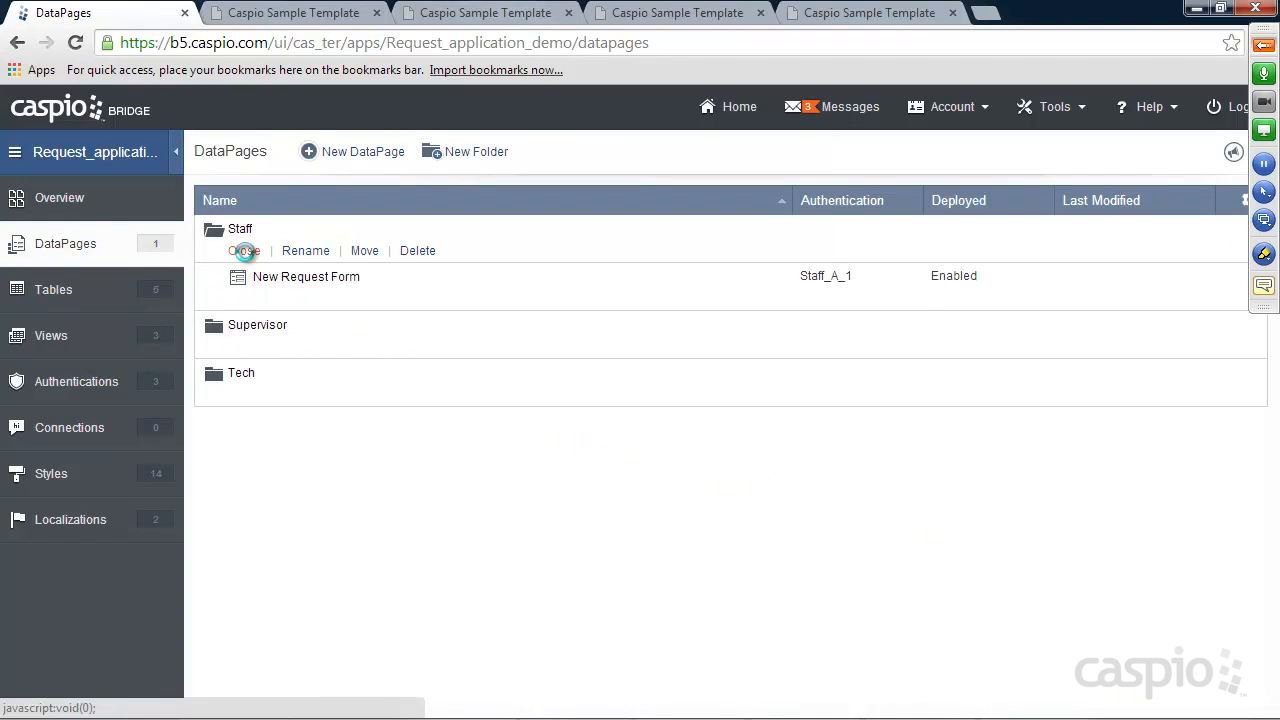
pyautogui.moveTo(274, 287)
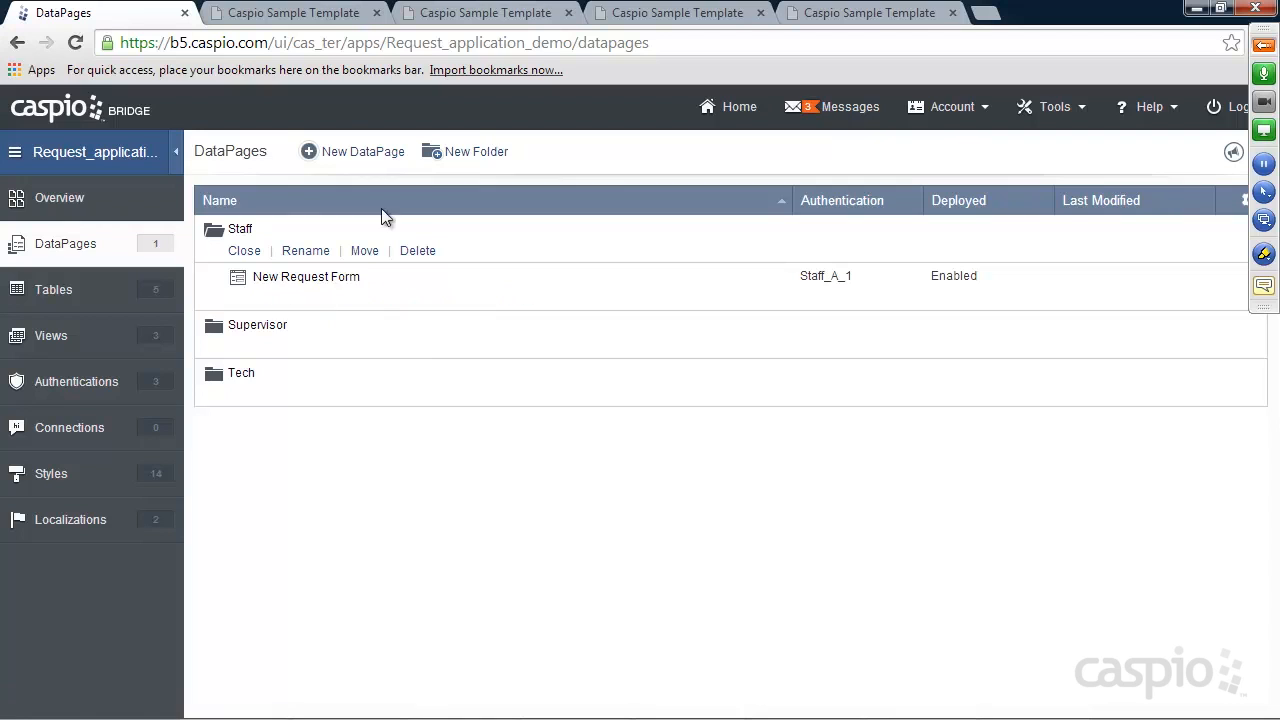
pyautogui.click(364, 153)
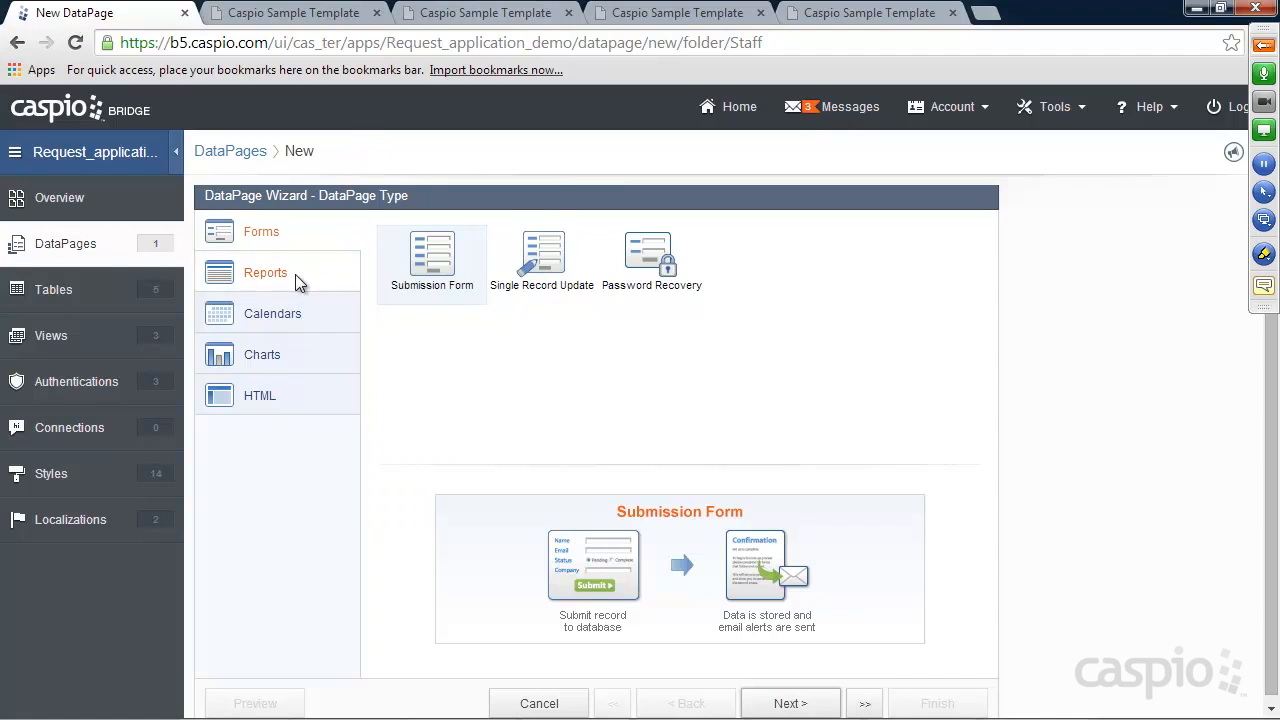
pyautogui.click(280, 277)
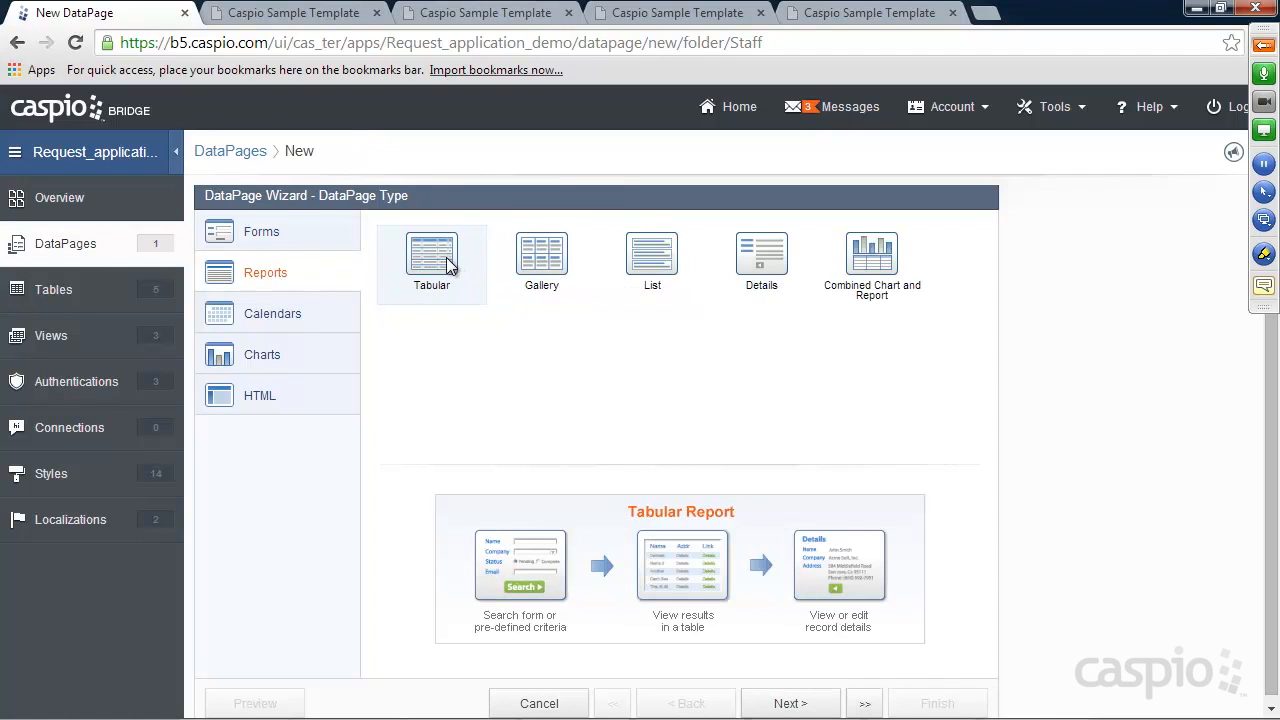
# Base the report 'View My Requests' on Requests_Tbl, enabling parameters and Staff_A_1 access restriction
pyautogui.click(790, 703)
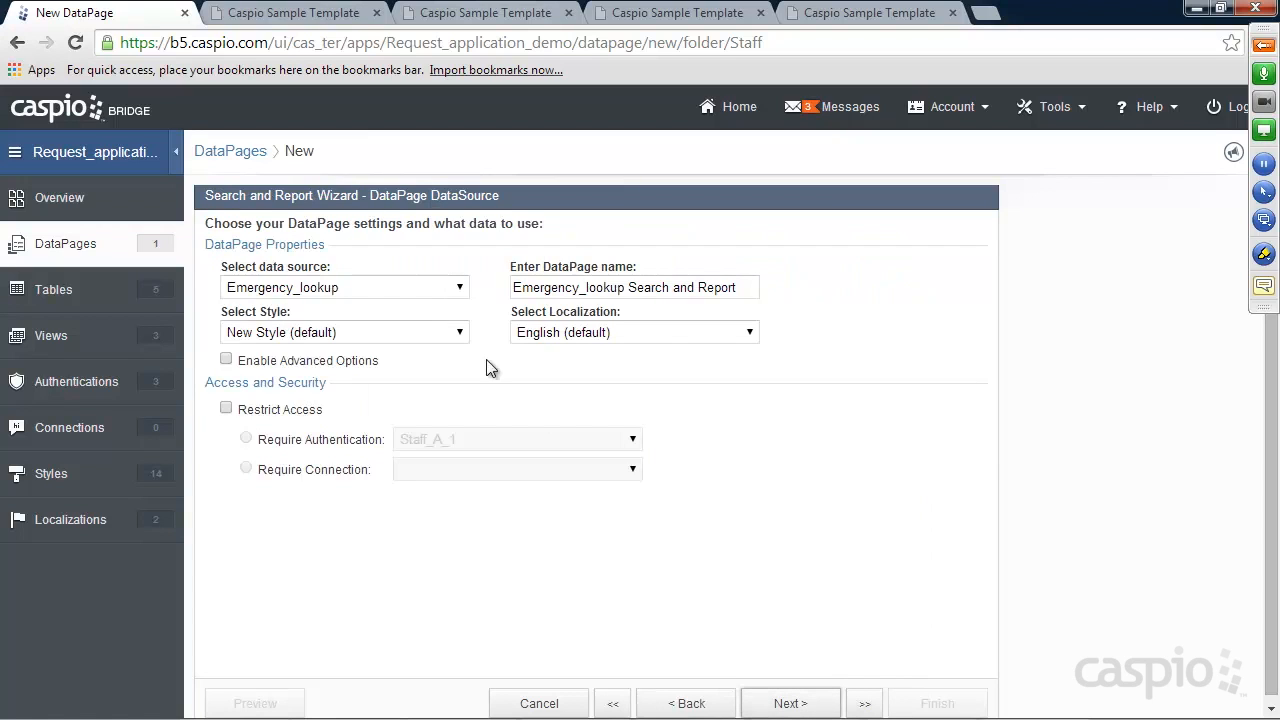
pyautogui.click(392, 290)
pyautogui.click(360, 340)
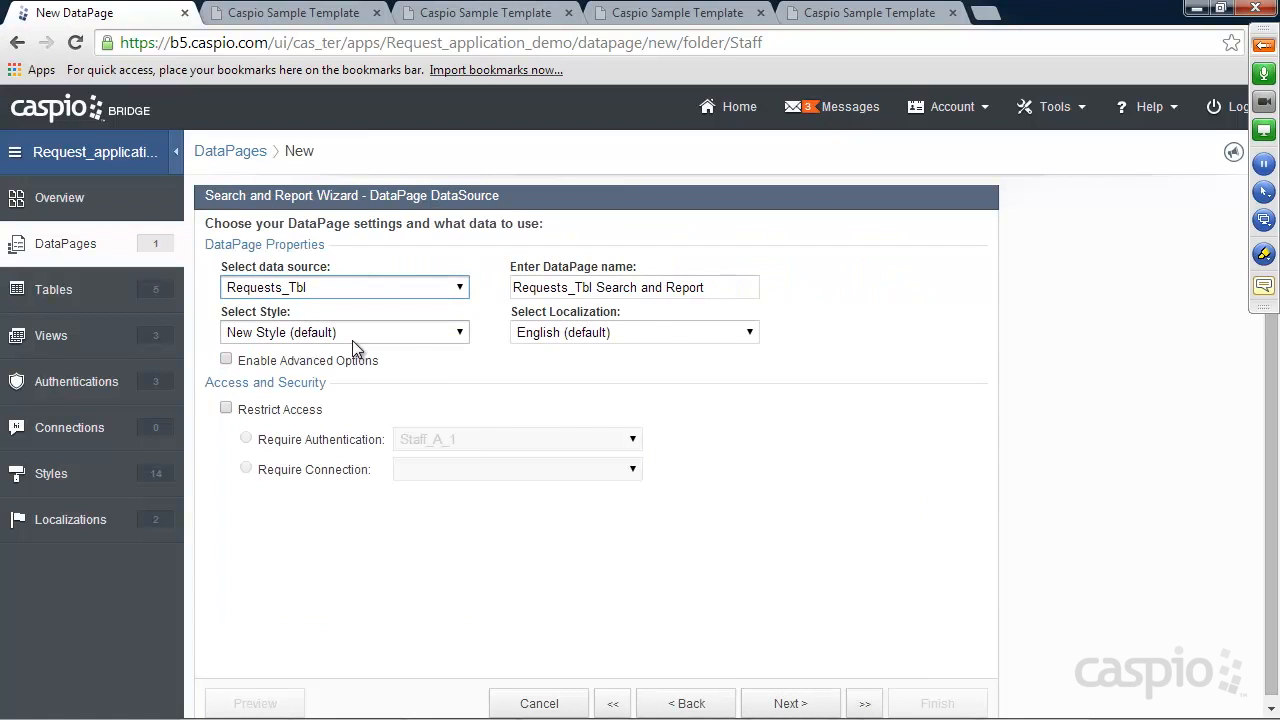
pyautogui.moveTo(714, 289); pyautogui.dragTo(419, 279)
pyautogui.write('View')
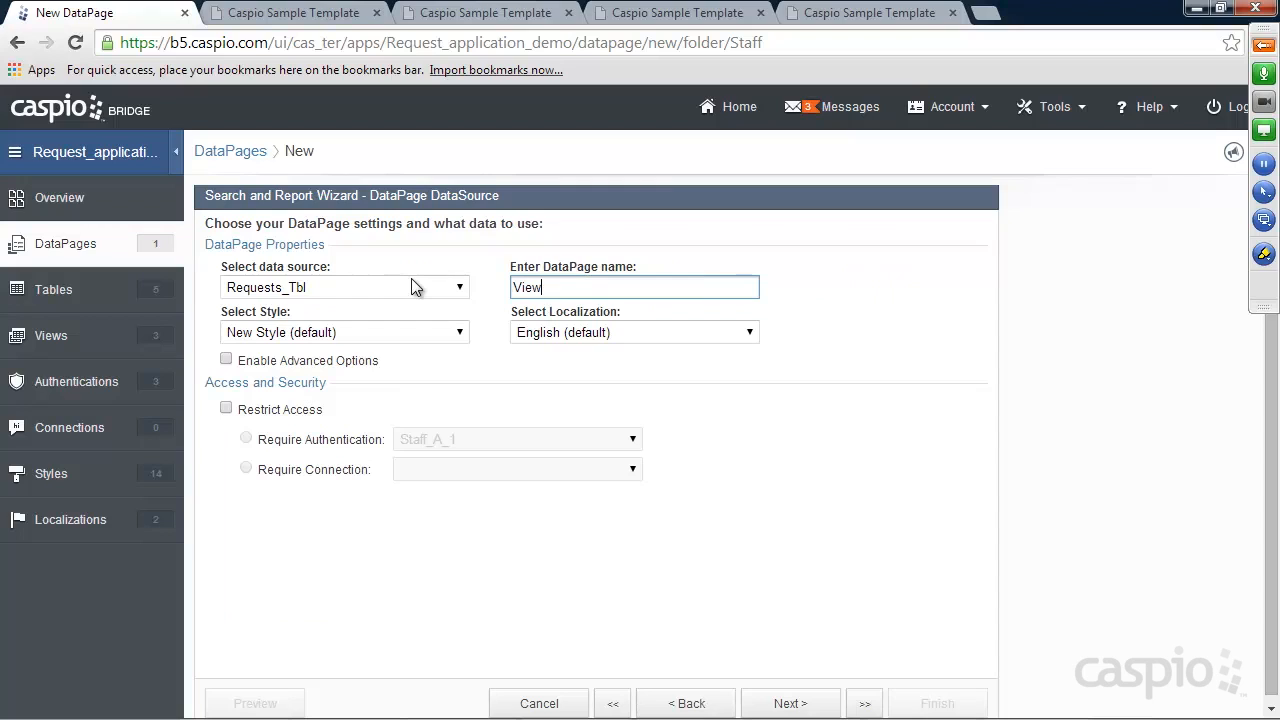
pyautogui.write(' My Requests')
pyautogui.click(304, 362)
pyautogui.click(563, 362)
pyautogui.click(255, 411)
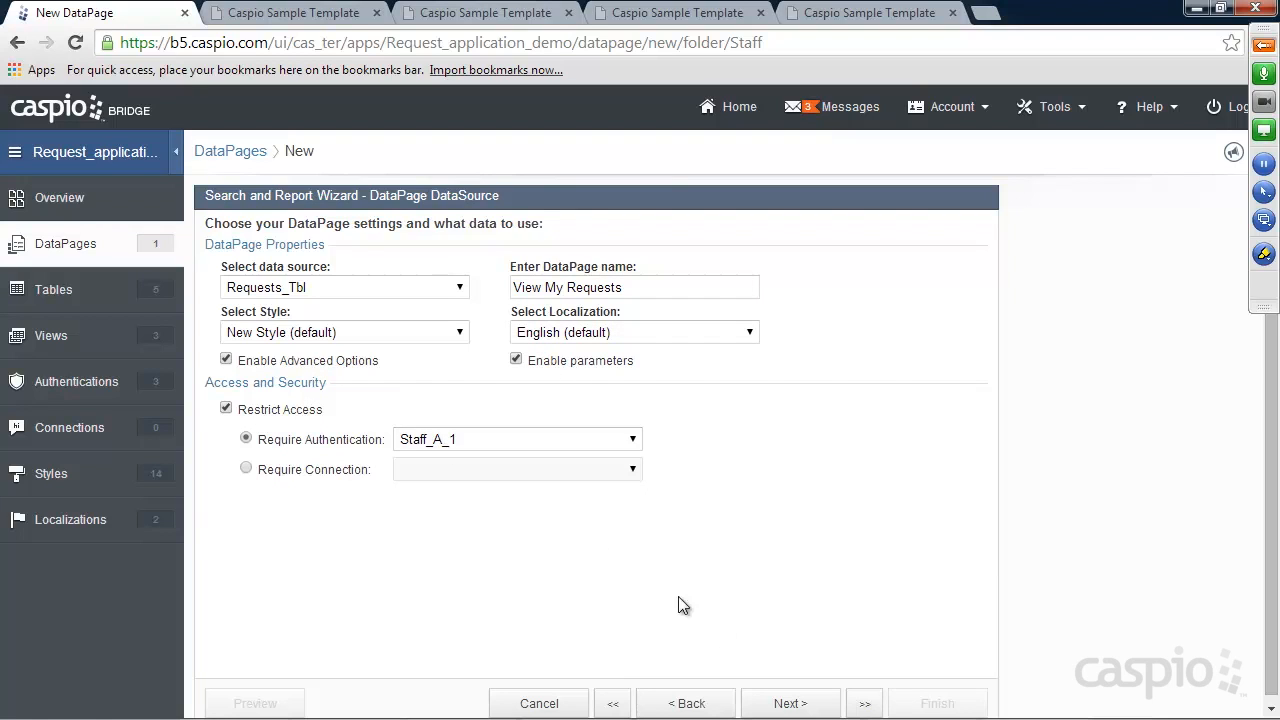
pyautogui.click(792, 705)
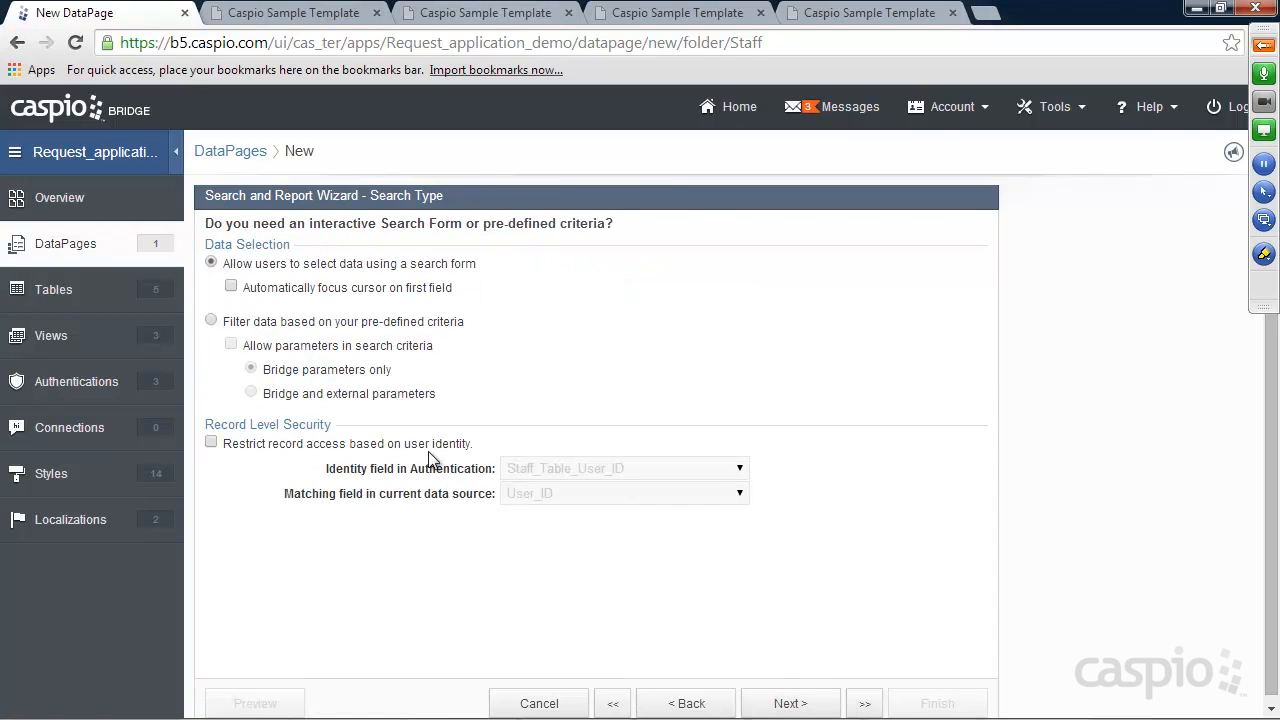
# Filter by predefined criteria with bridge and external parameters, restricting records to the signed-in user
pyautogui.click(300, 324)
pyautogui.click(294, 347)
pyautogui.click(294, 391)
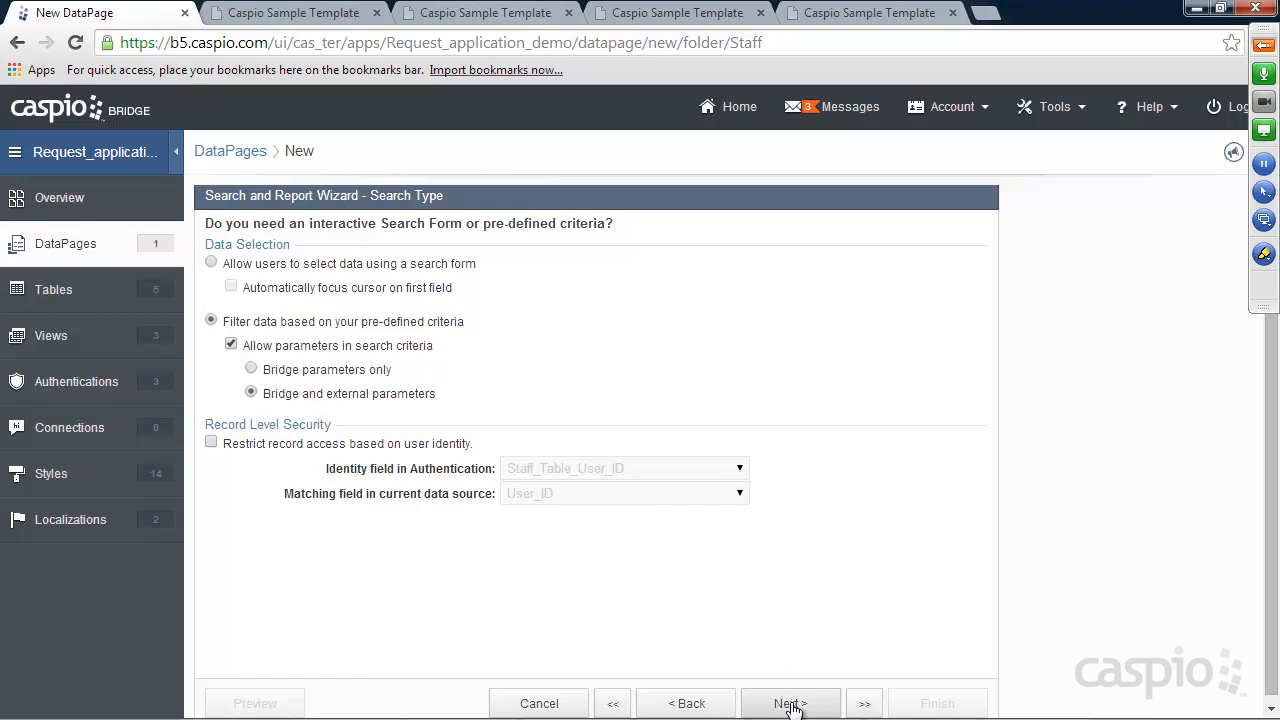
pyautogui.click(210, 443)
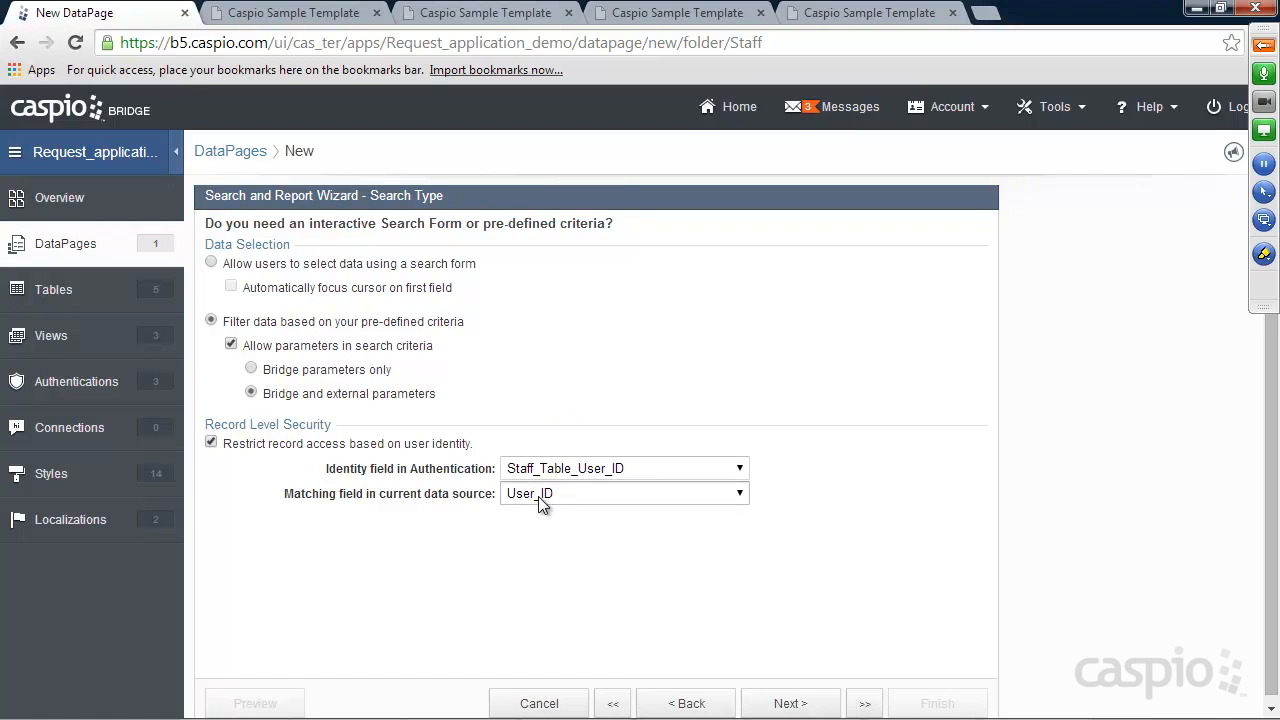
pyautogui.click(788, 704)
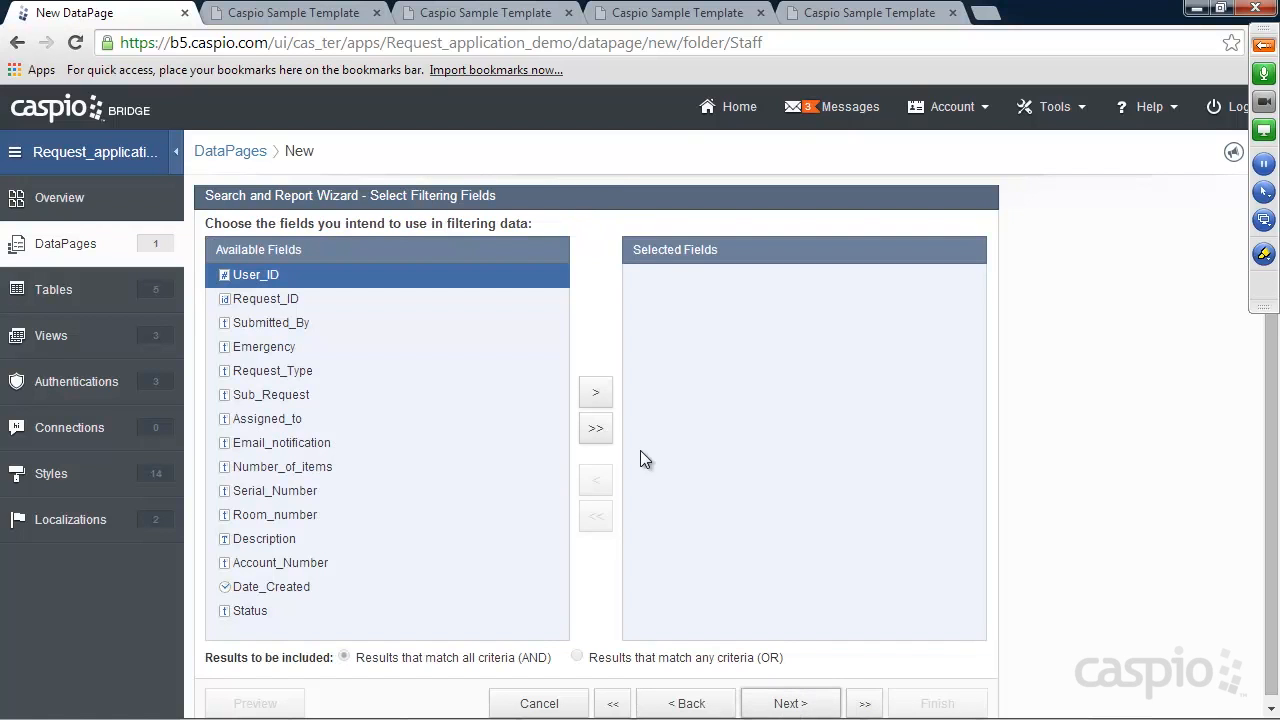
# Advance to the results page fields step and look over the existing My Requests page
pyautogui.click(785, 704)
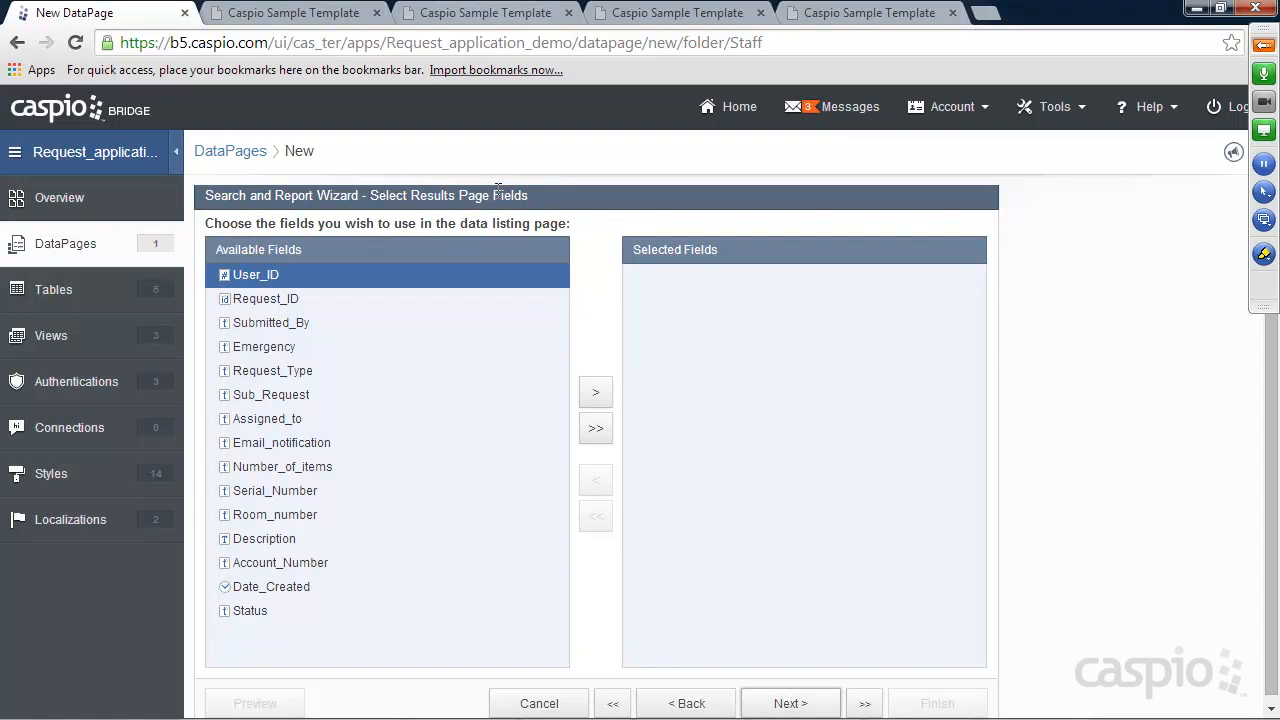
pyautogui.click(302, 13)
pyautogui.click(109, 129)
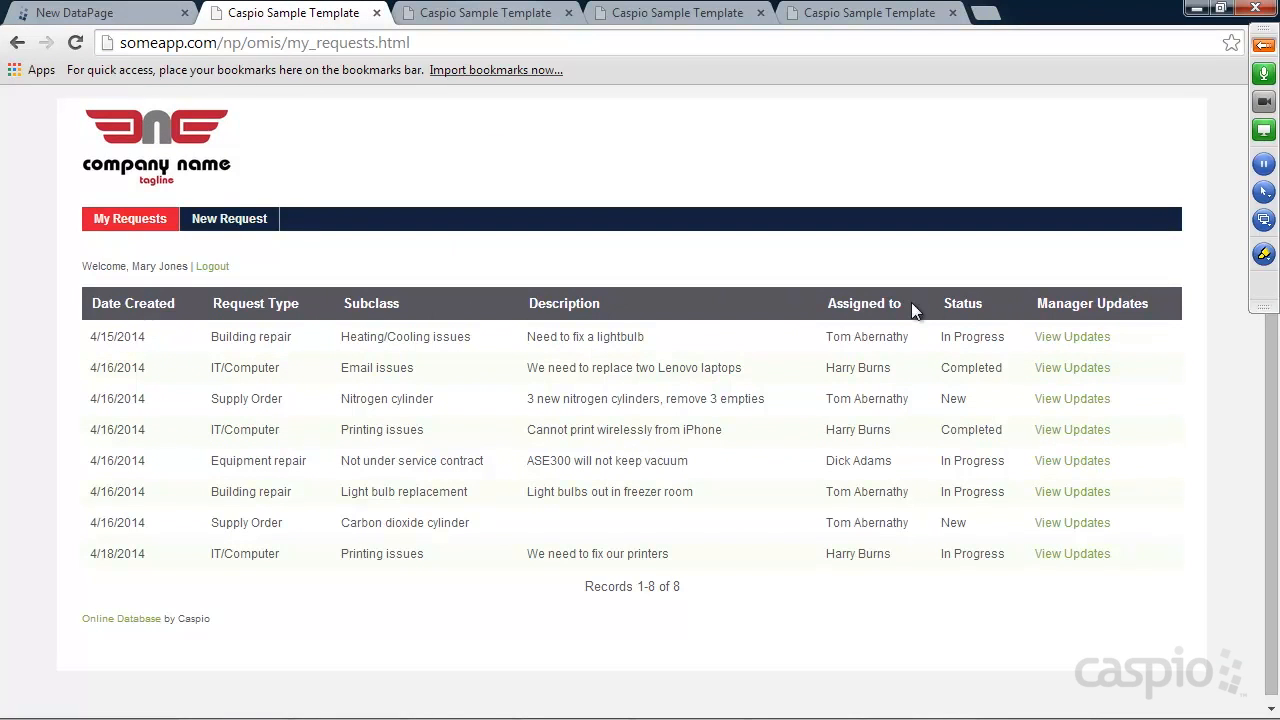
pyautogui.click(100, 13)
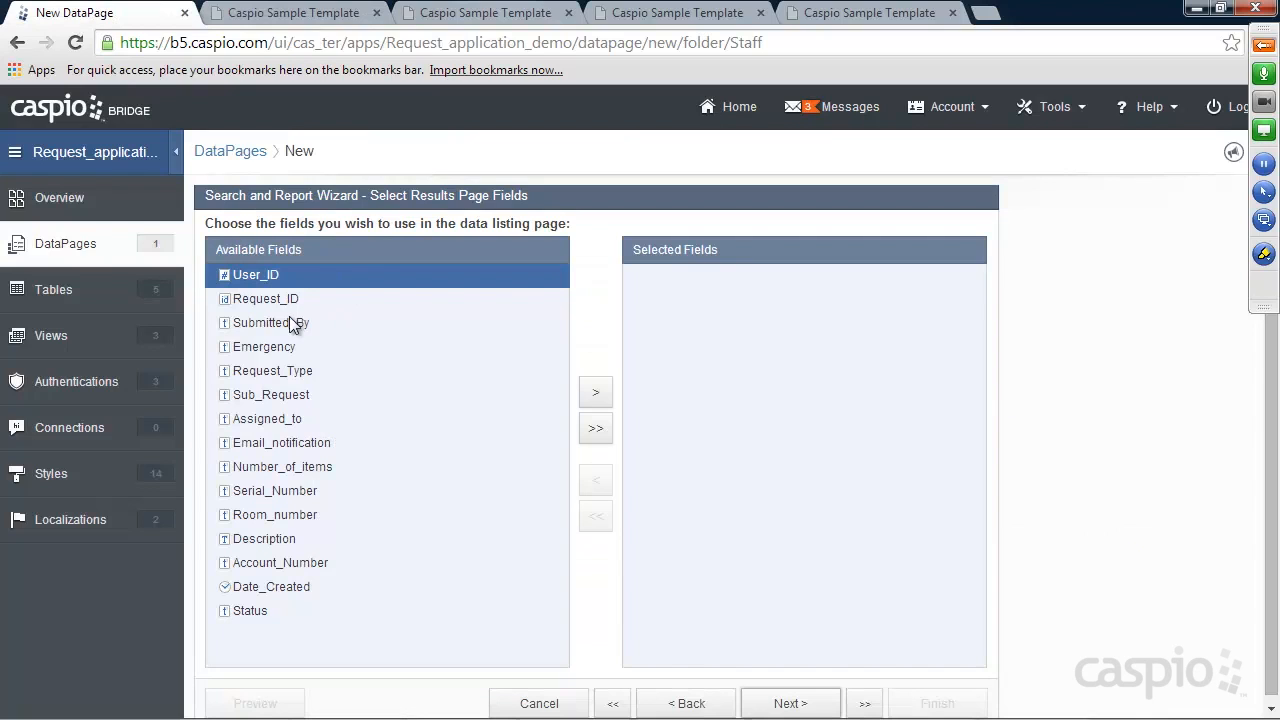
# Add Emergency, Date_Created, Request_Type, Sub_Request, Assigned_to, Description and Status as results fields
pyautogui.click(280, 347)
pyautogui.click(595, 392)
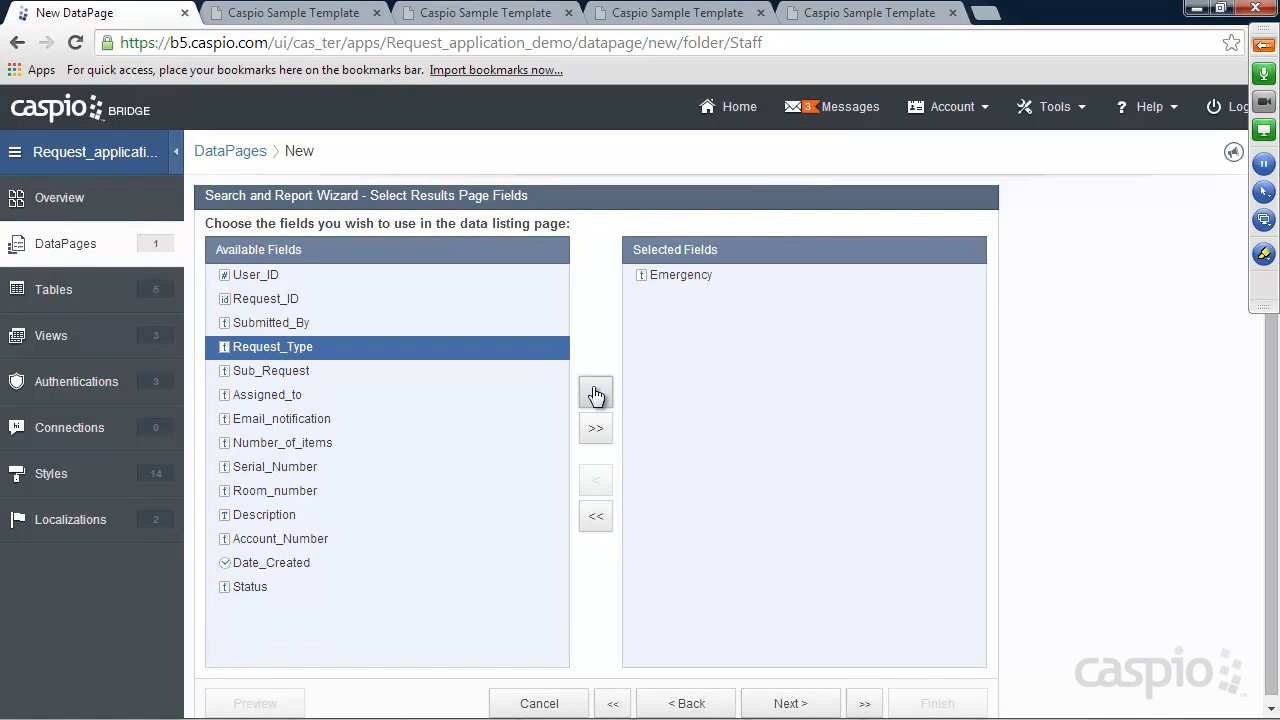
pyautogui.click(302, 566)
pyautogui.click(598, 394)
pyautogui.click(316, 346)
pyautogui.click(598, 396)
pyautogui.click(597, 396)
pyautogui.click(593, 393)
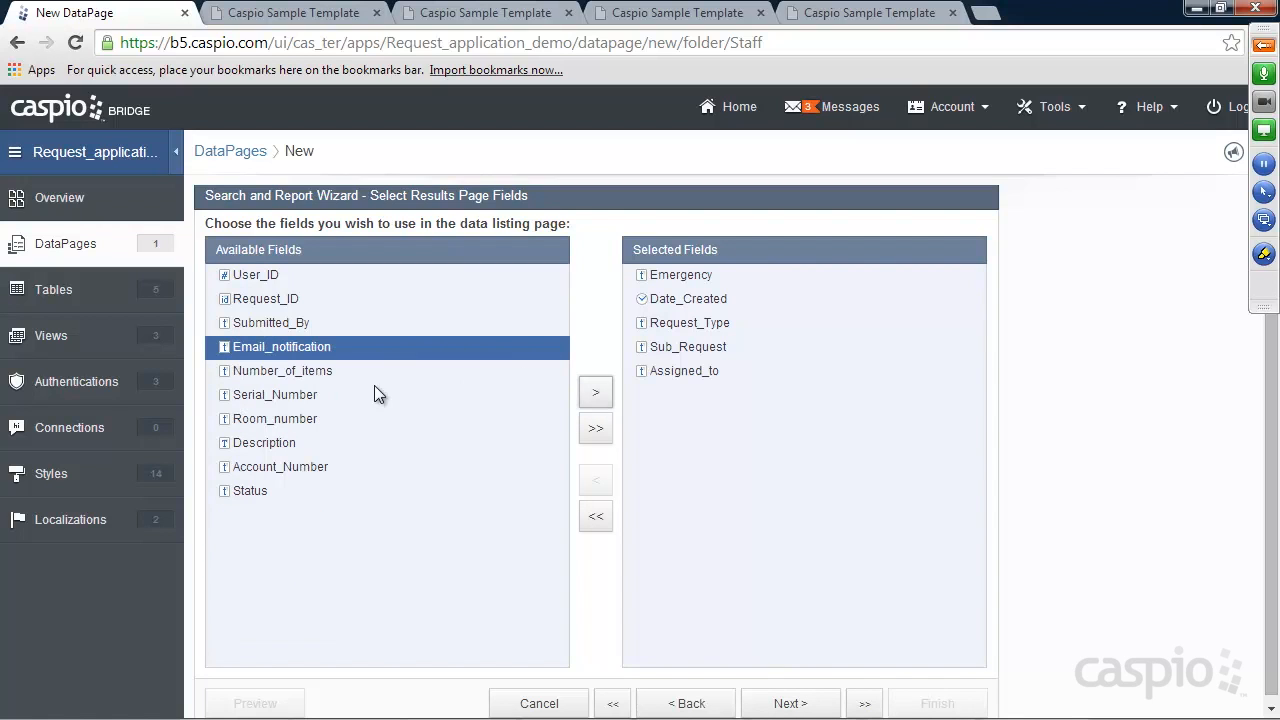
pyautogui.click(272, 445)
pyautogui.click(597, 394)
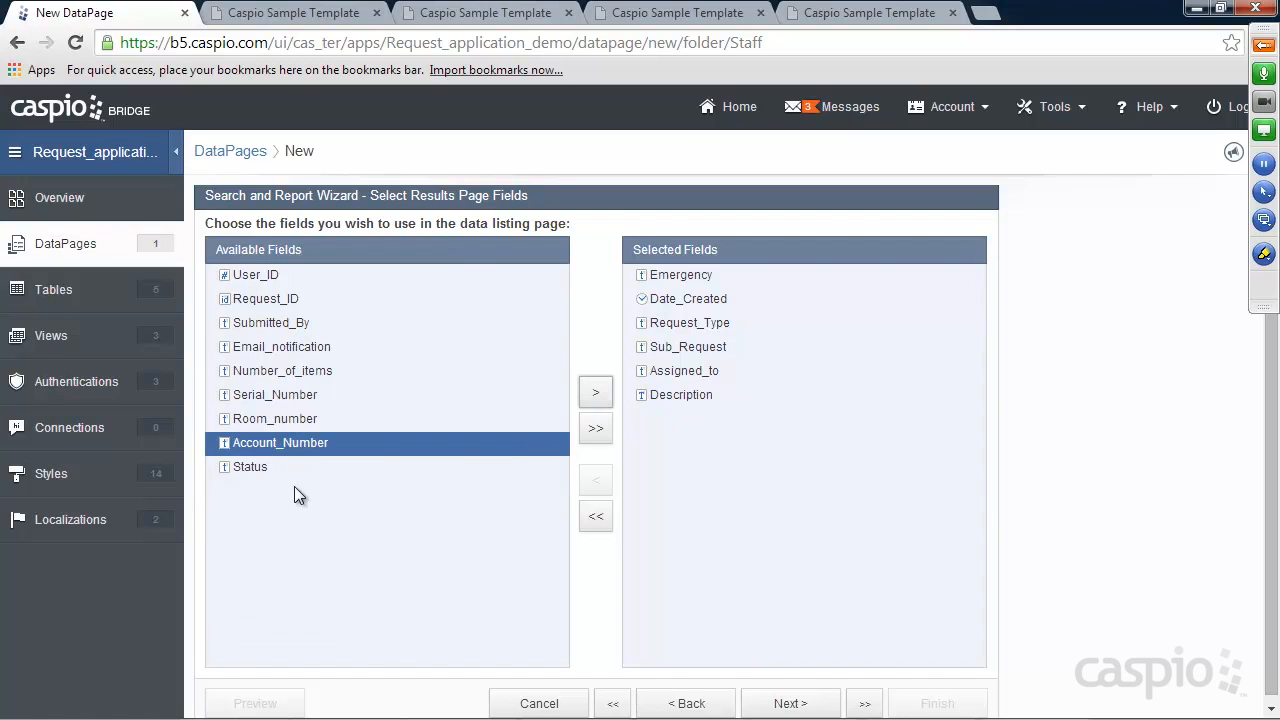
pyautogui.click(415, 468)
pyautogui.click(597, 394)
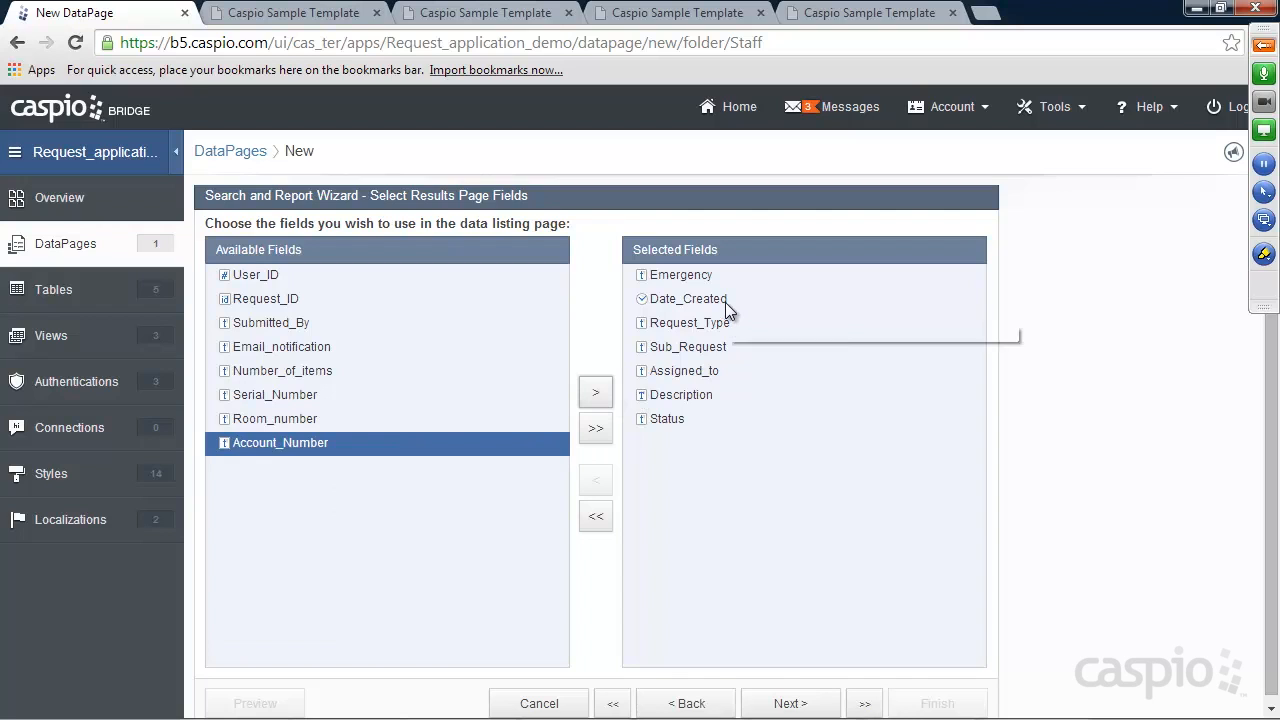
pyautogui.click(786, 704)
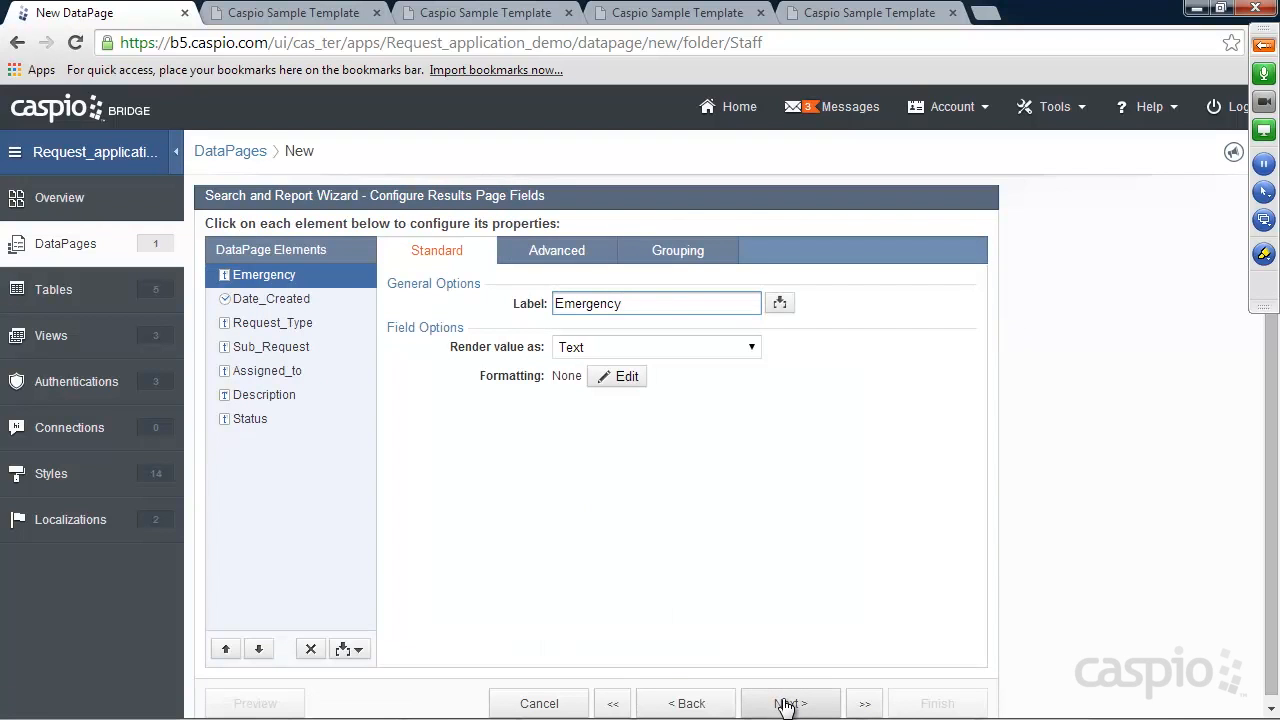
pyautogui.click(318, 14)
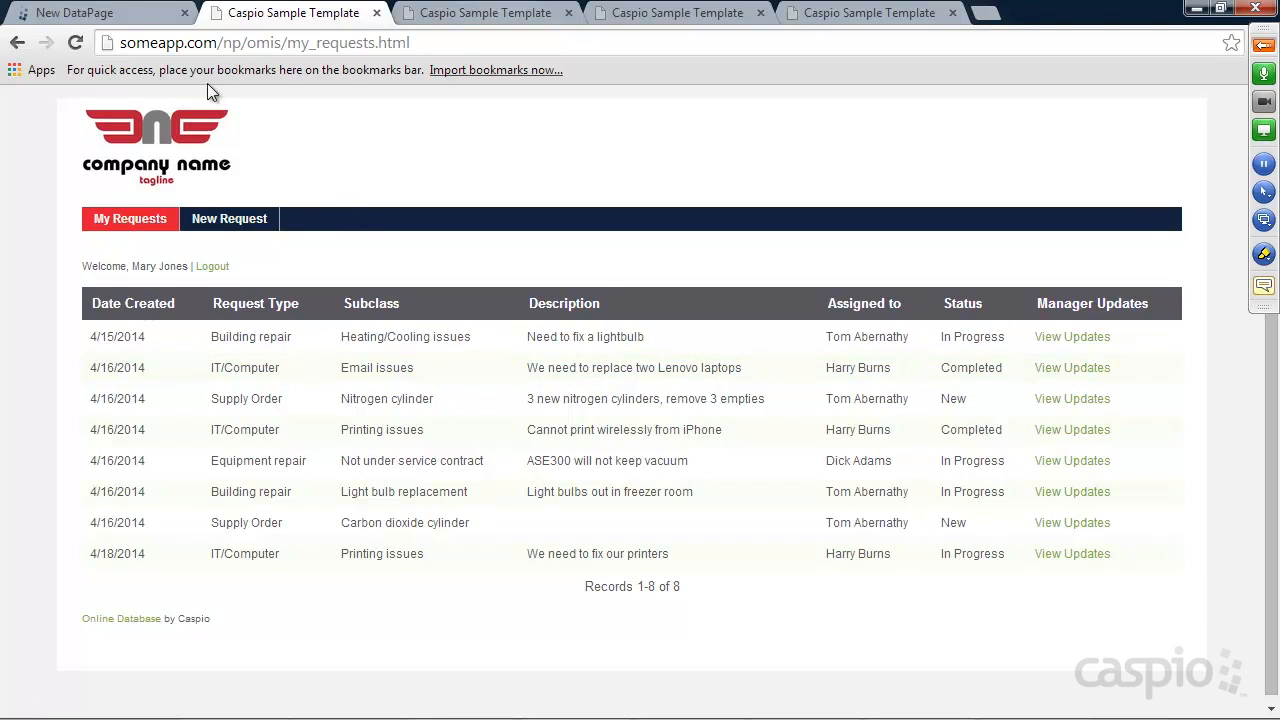
# Insert an HTML block below Status containing a 'View Updates' anchor link
pyautogui.click(134, 18)
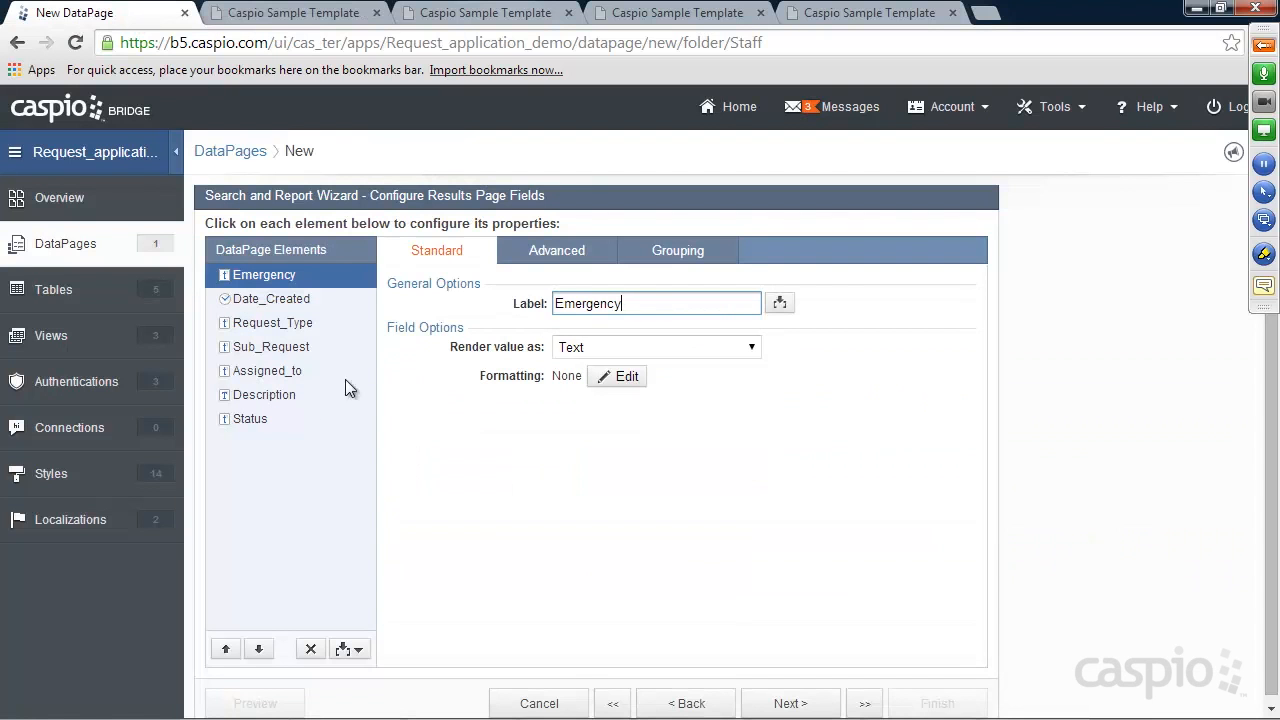
pyautogui.click(300, 416)
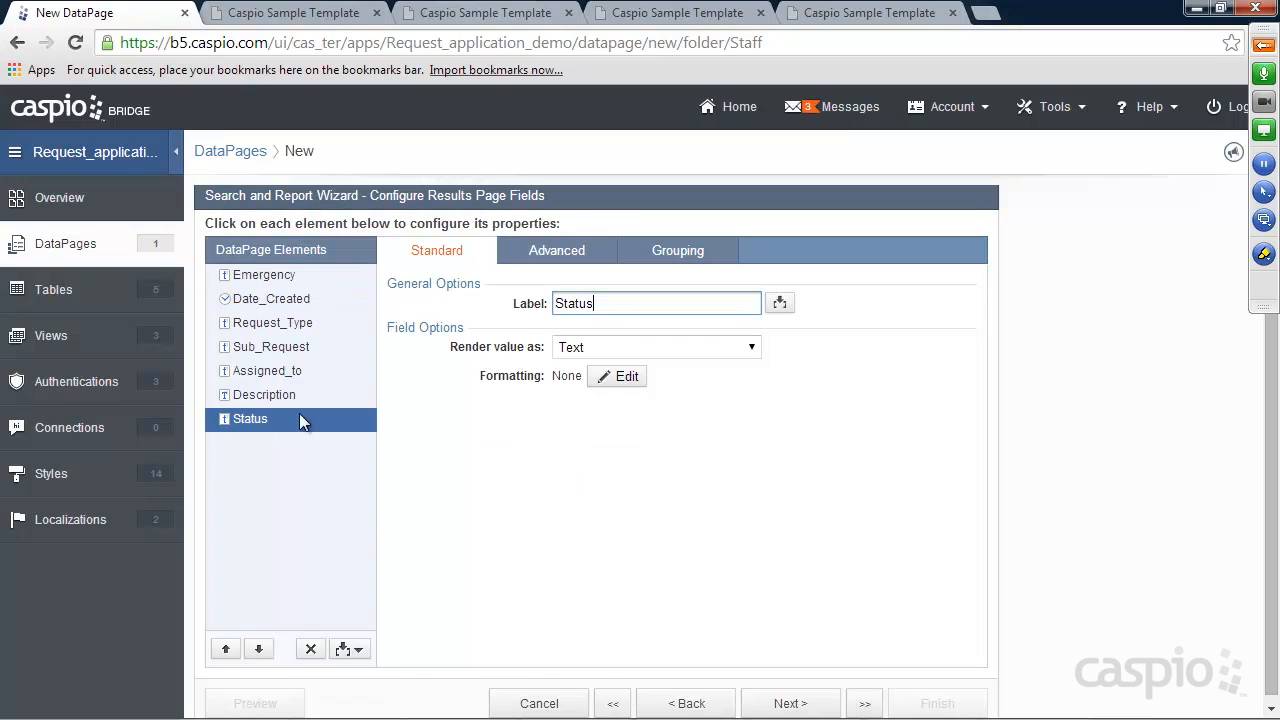
pyautogui.click(364, 650)
pyautogui.click(289, 538)
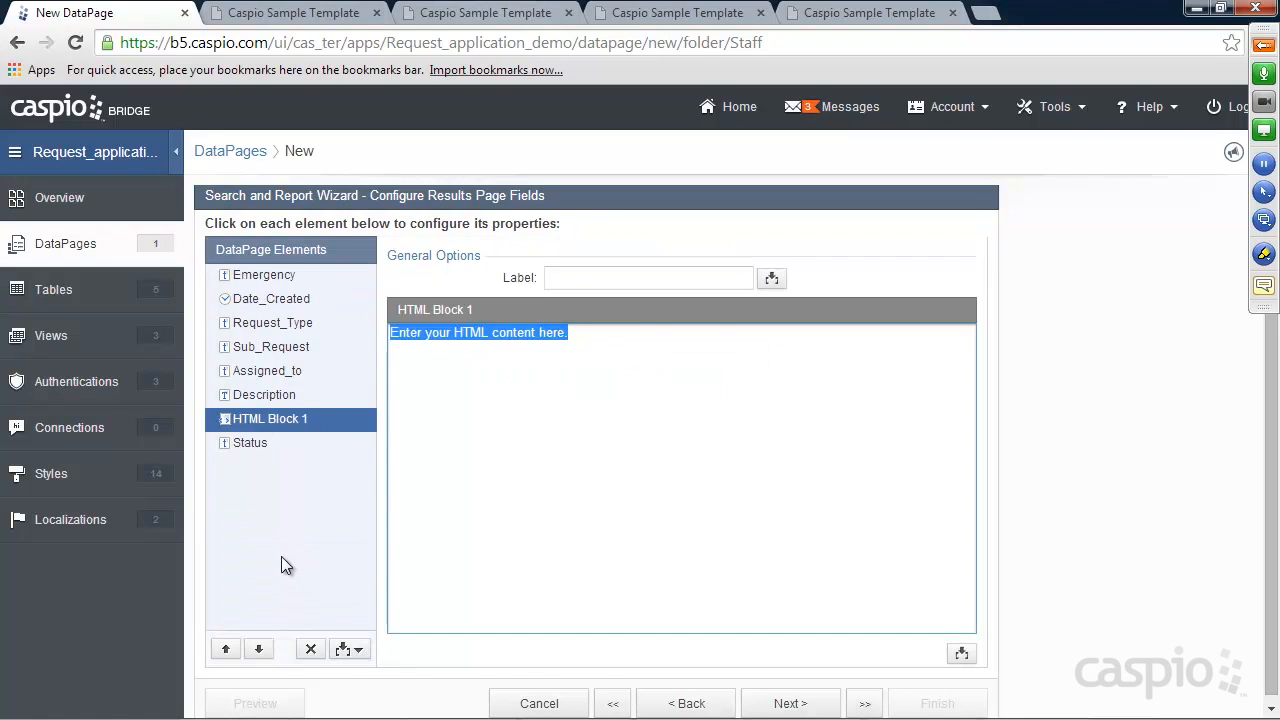
pyautogui.click(258, 650)
pyautogui.moveTo(588, 333); pyautogui.dragTo(359, 336)
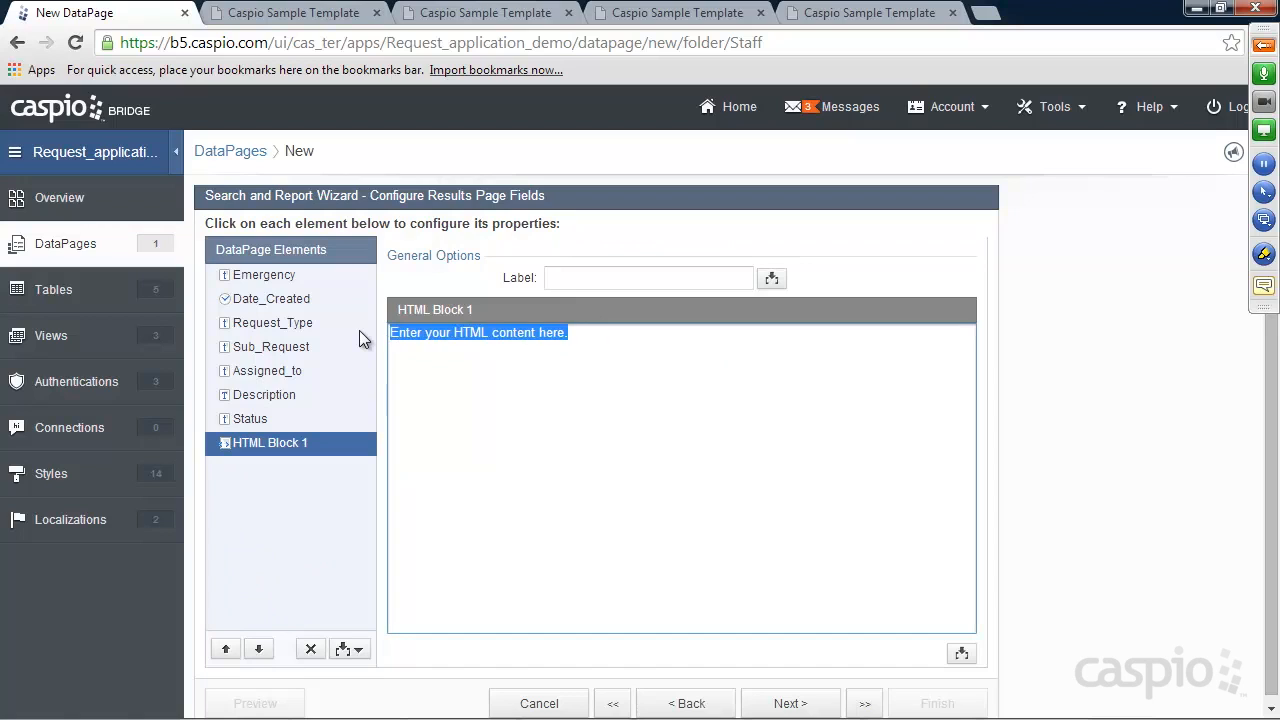
pyautogui.write('<a href=""')
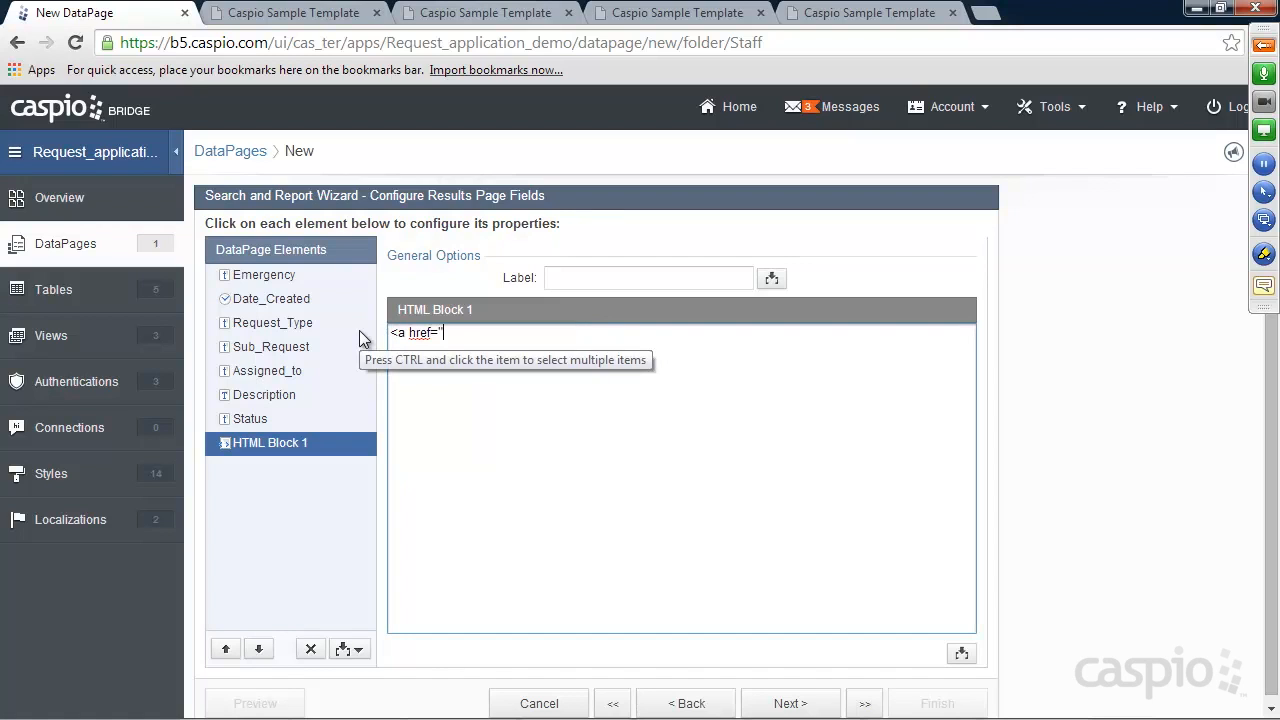
pyautogui.write('>')
pyautogui.write('Veiw')
pyautogui.press('BackSpace')
pyautogui.press('BackSpace')
pyautogui.press('BackSpace')
pyautogui.write('iew Updates</a>')
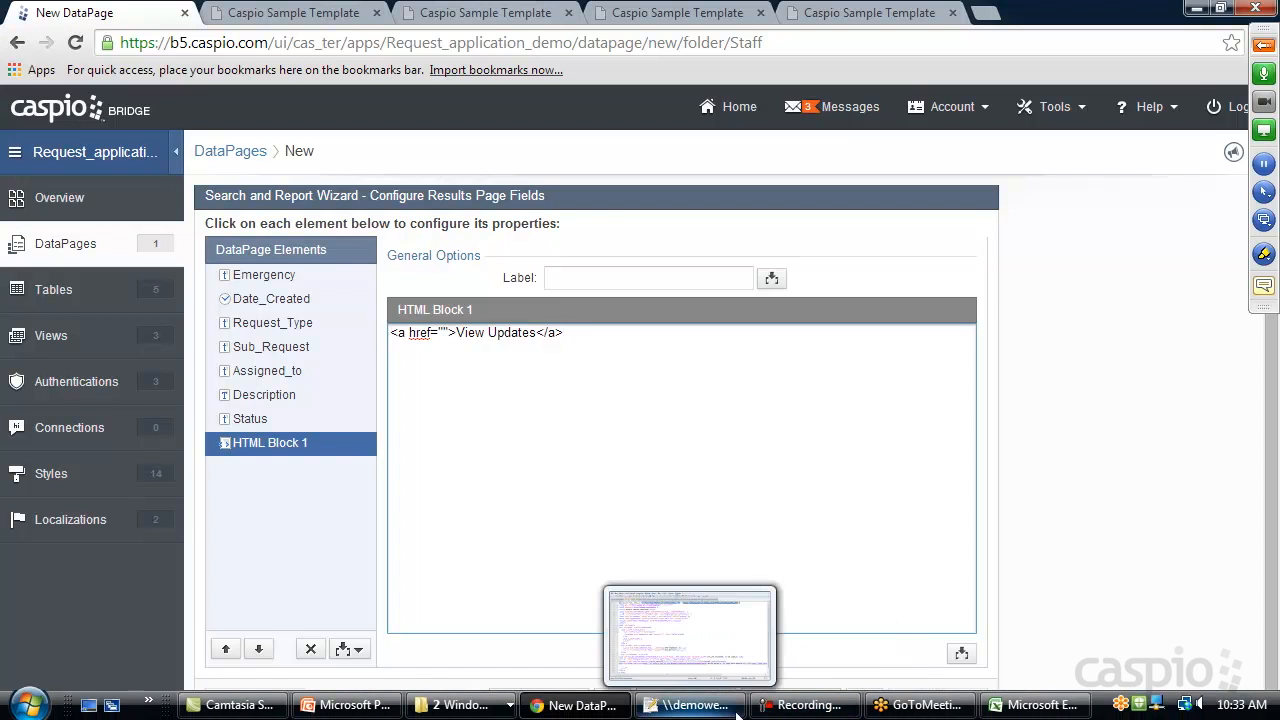
# Point the link to manager_updates.html?rid= plus the Request_ID field as String, then continue
pyautogui.click(670, 625)
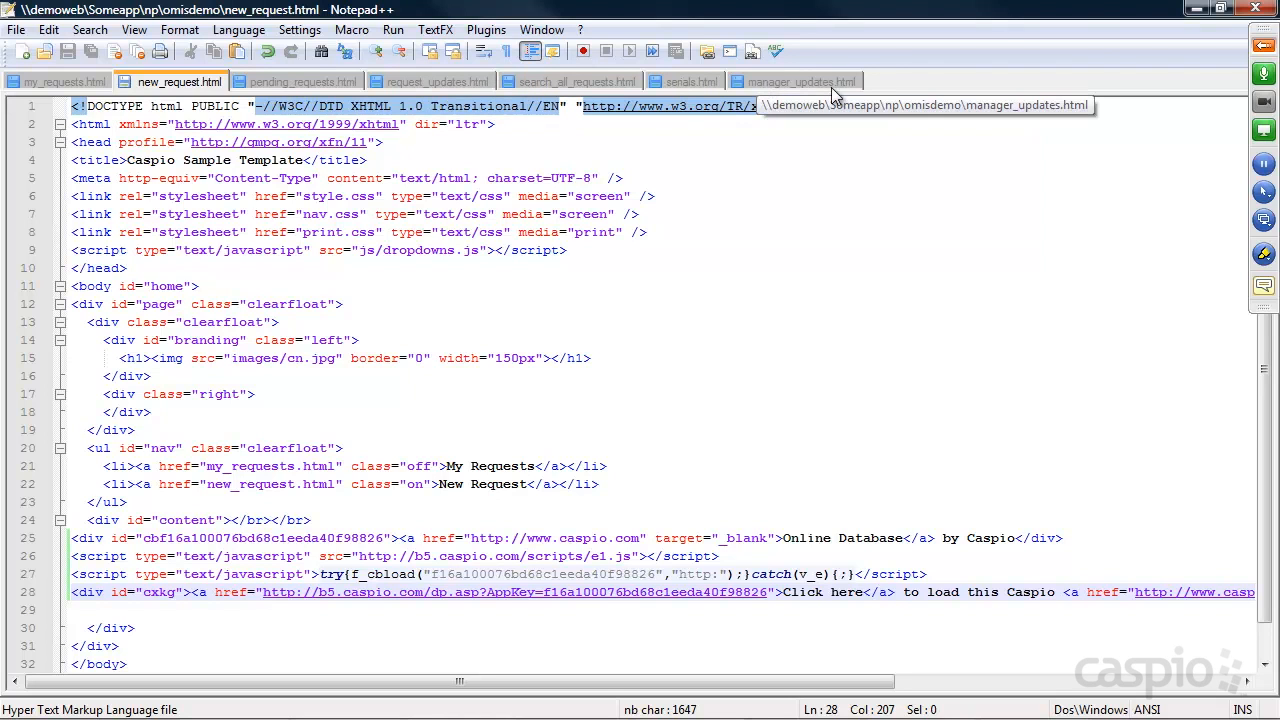
pyautogui.click(1195, 8)
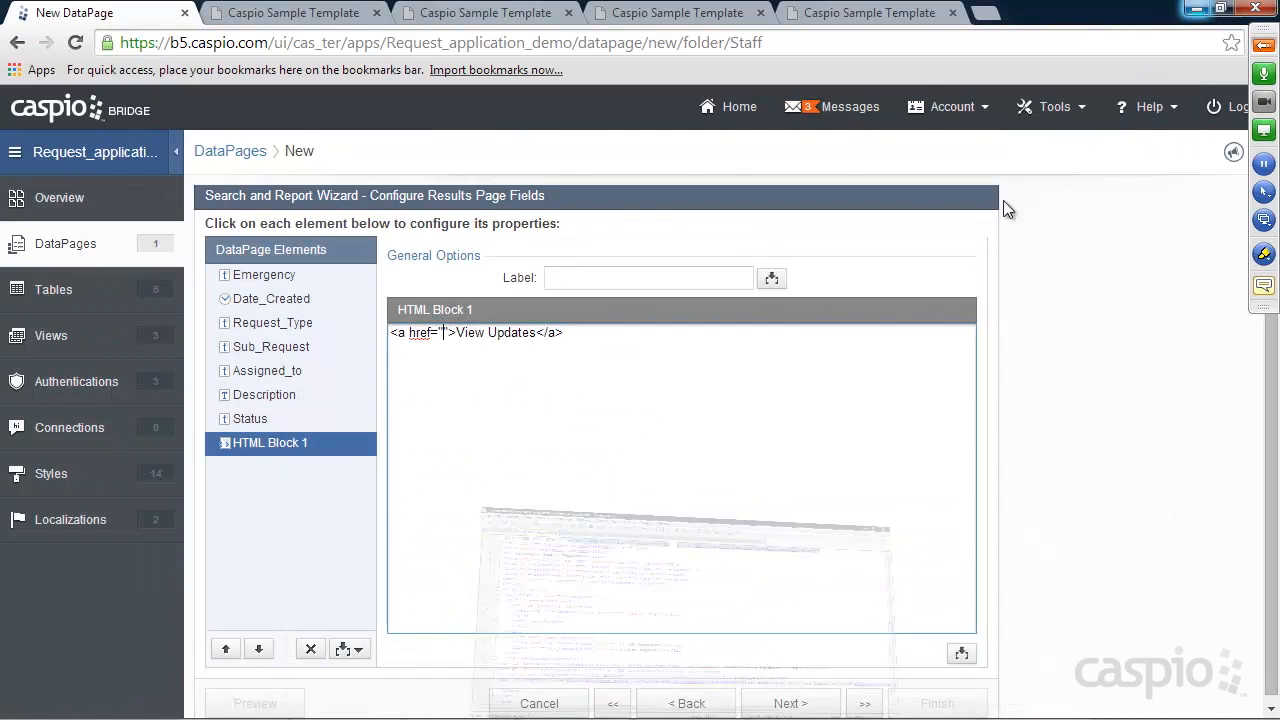
pyautogui.click(443, 333)
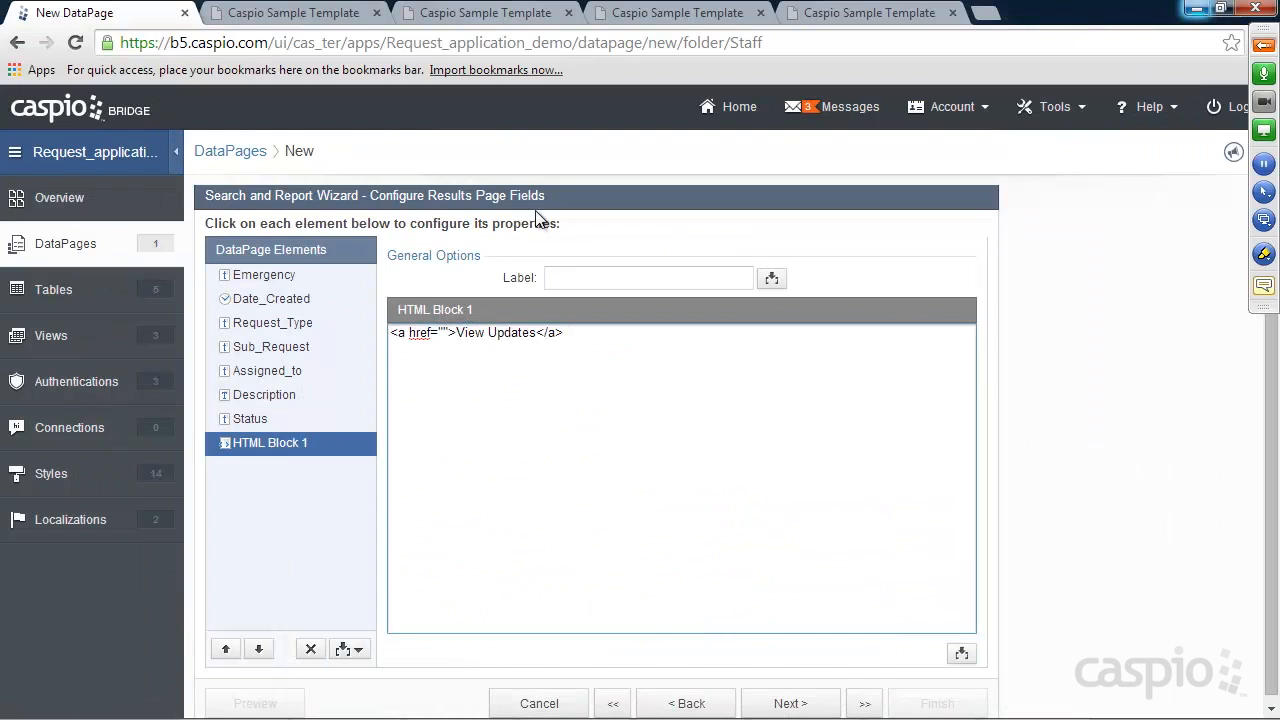
pyautogui.write('manager_updat')
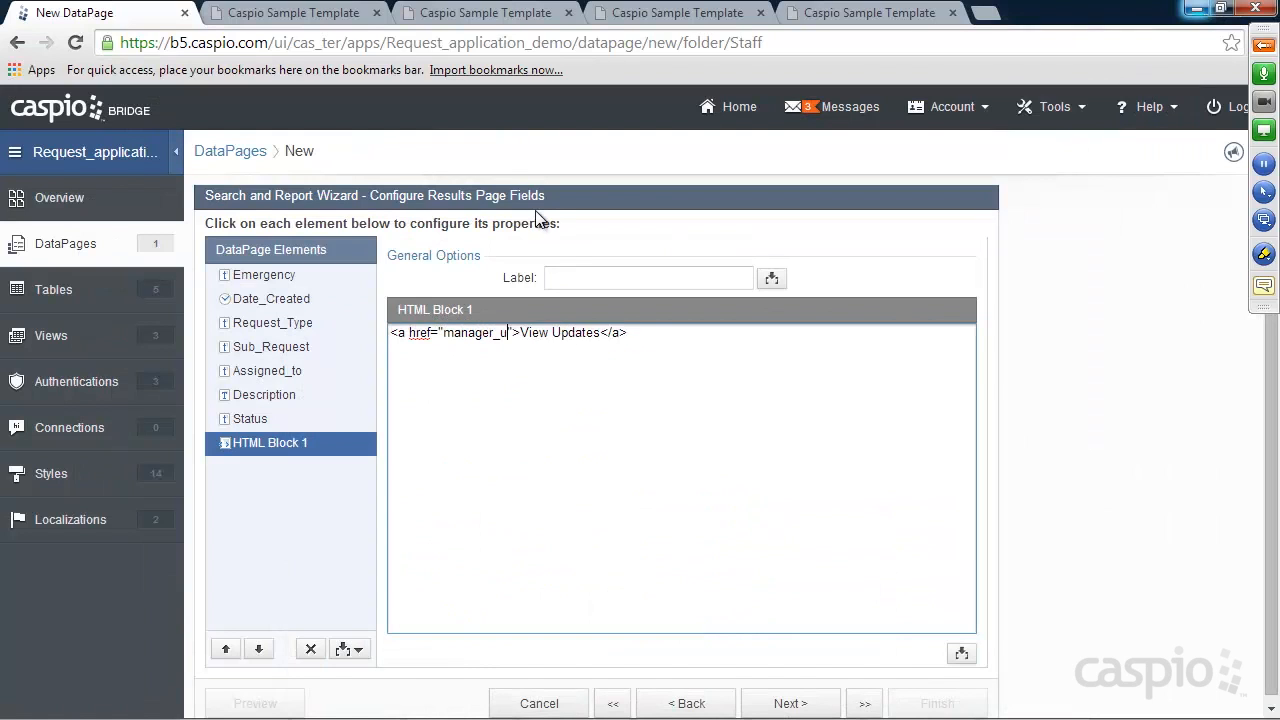
pyautogui.write('es.html?')
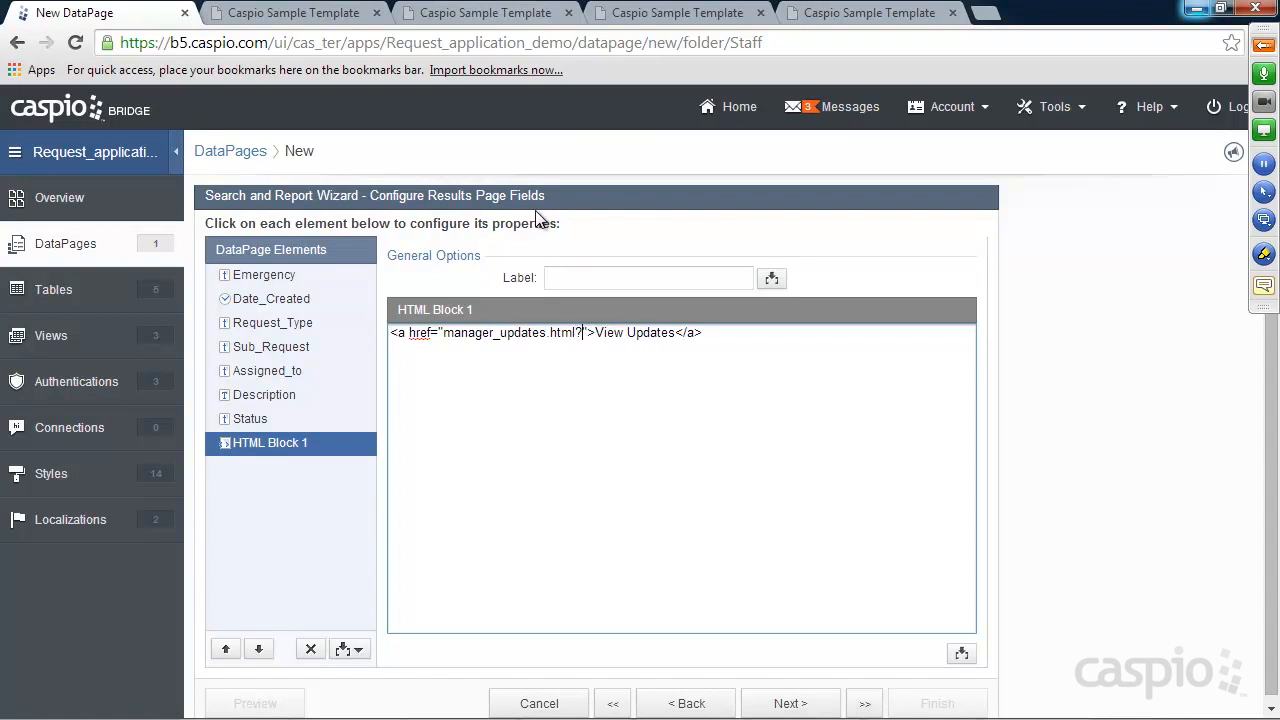
pyautogui.write('rid')
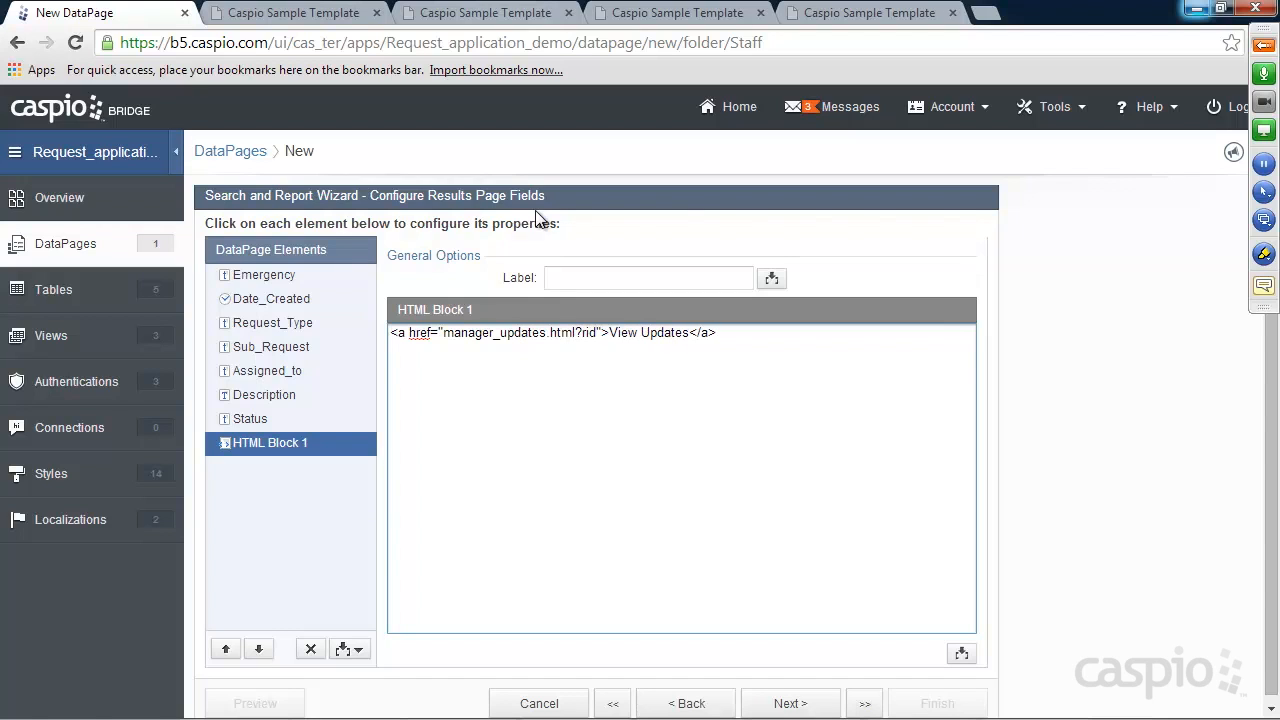
pyautogui.write('=')
pyautogui.click(961, 653)
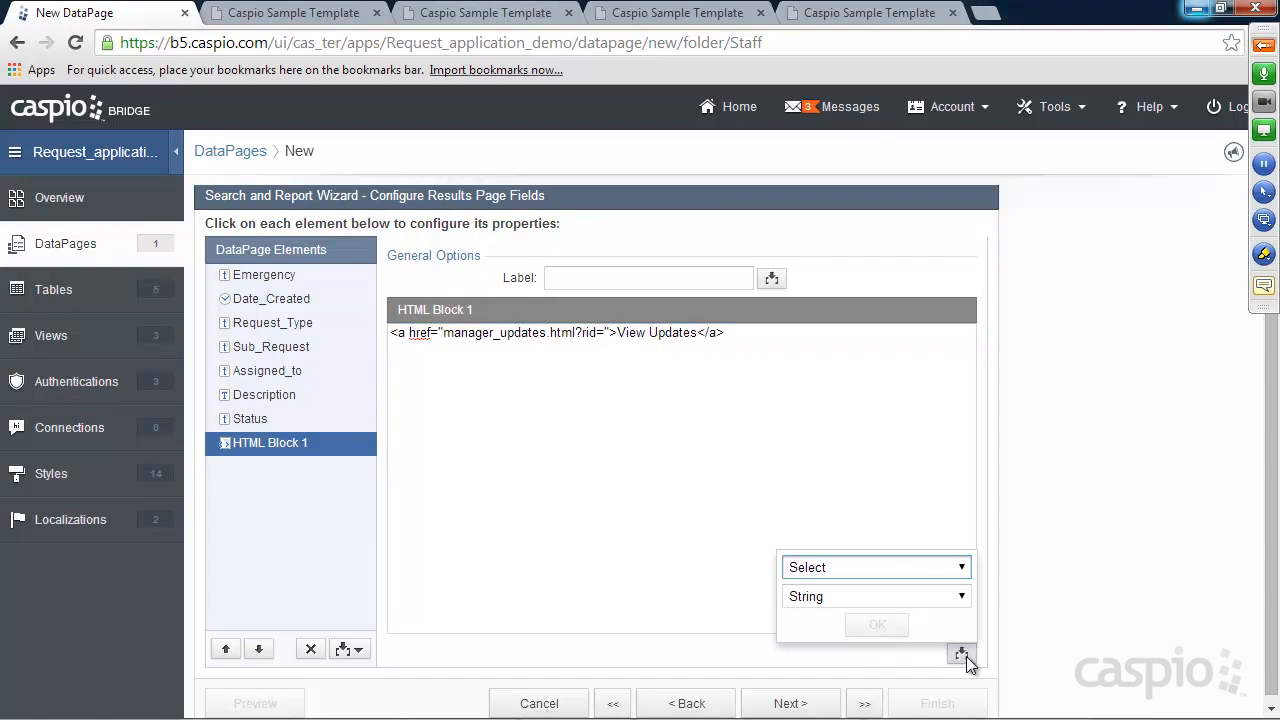
pyautogui.click(962, 568)
pyautogui.click(830, 290)
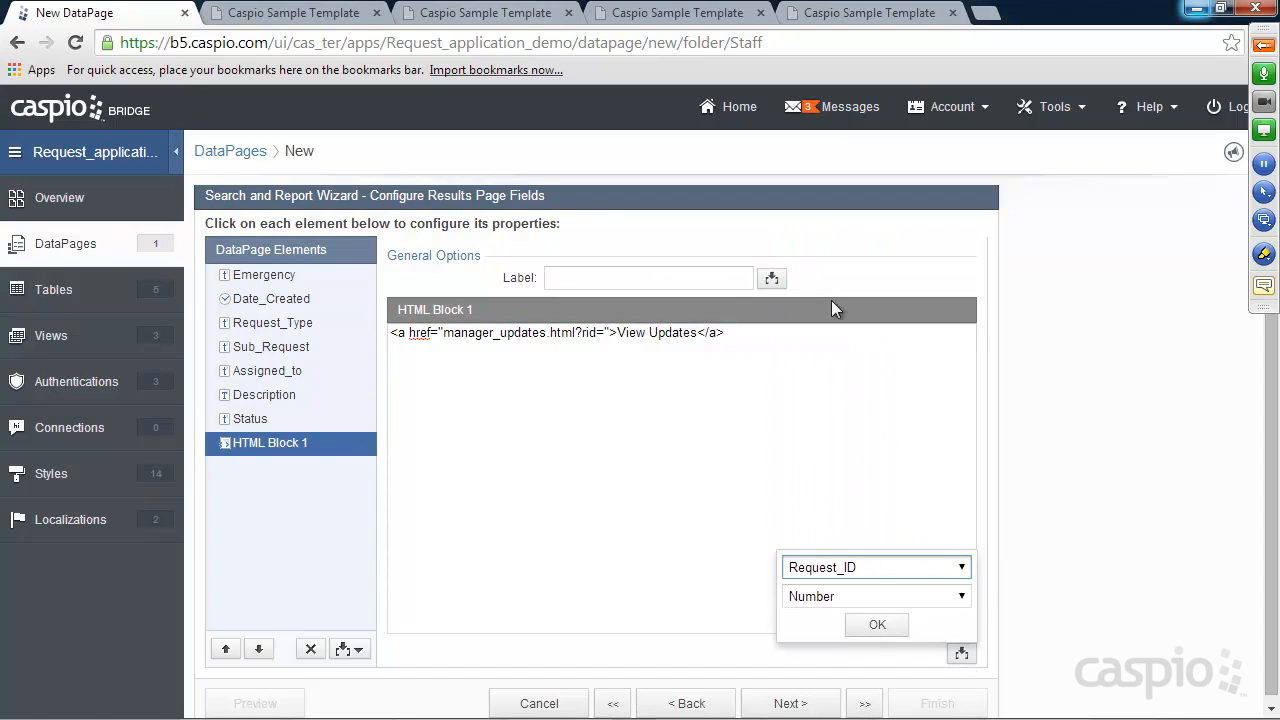
pyautogui.click(875, 596)
pyautogui.click(866, 614)
pyautogui.click(880, 628)
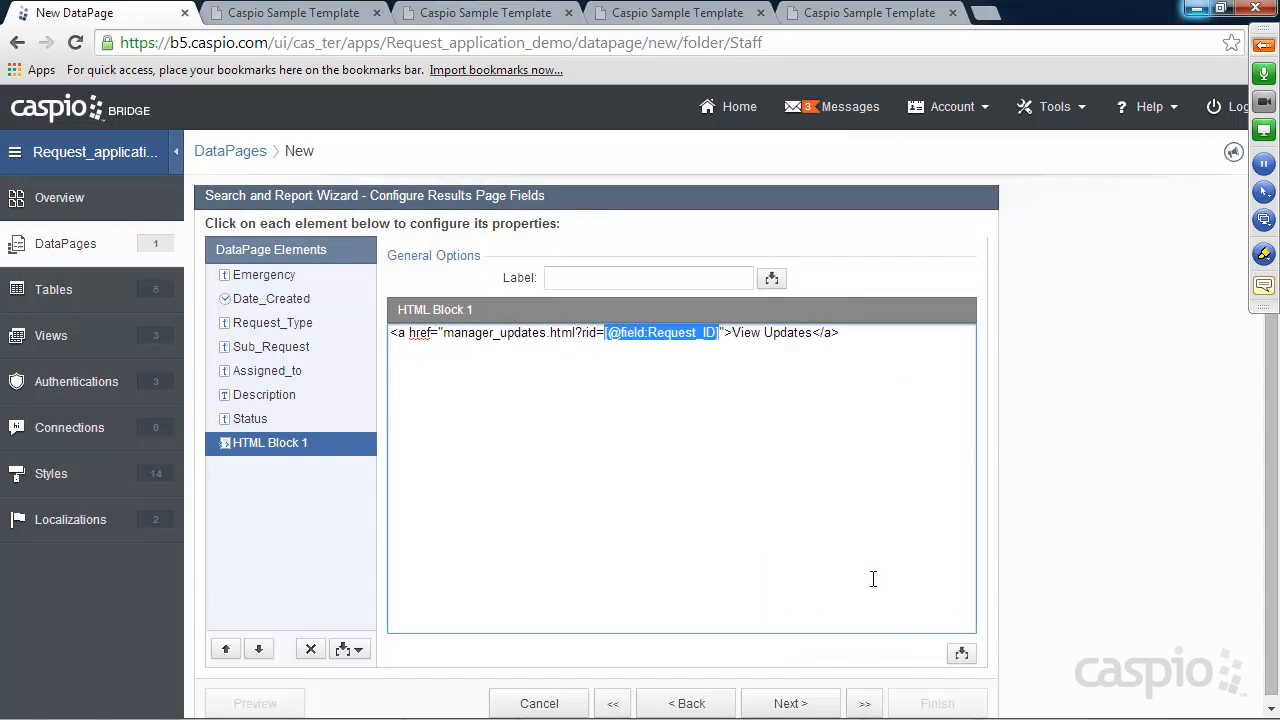
pyautogui.click(872, 334)
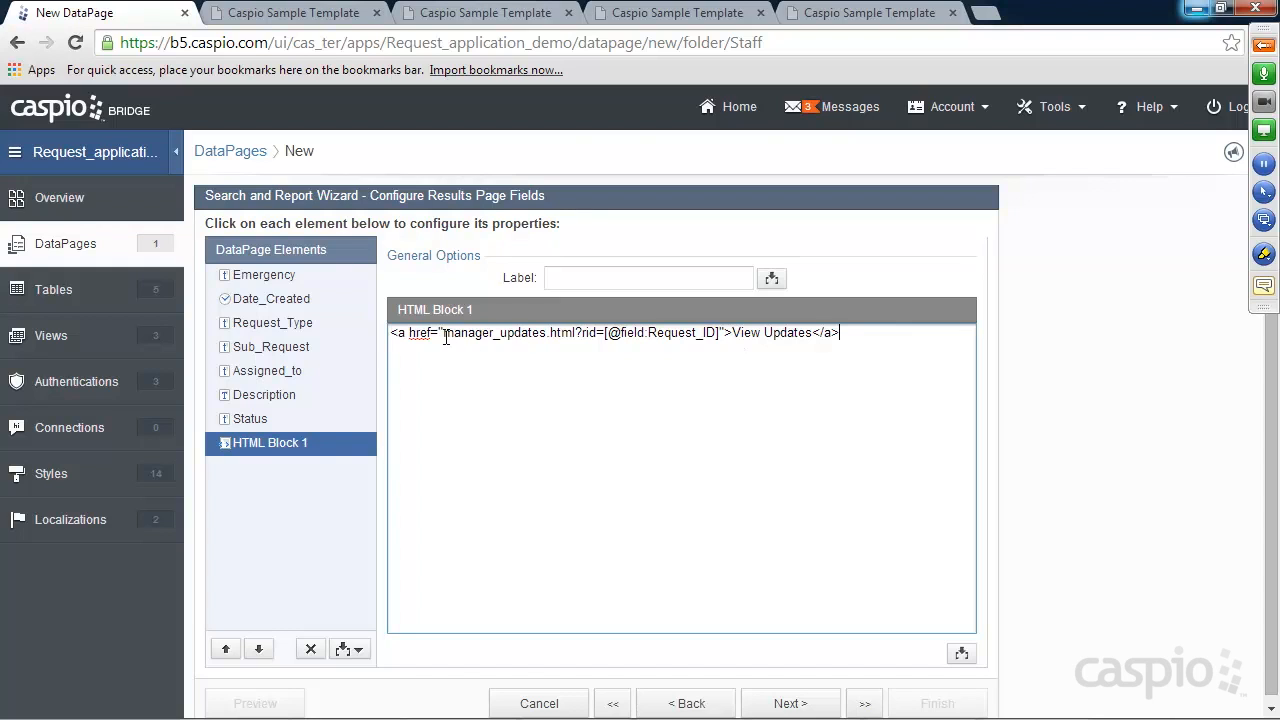
pyautogui.moveTo(445, 335); pyautogui.dragTo(562, 336)
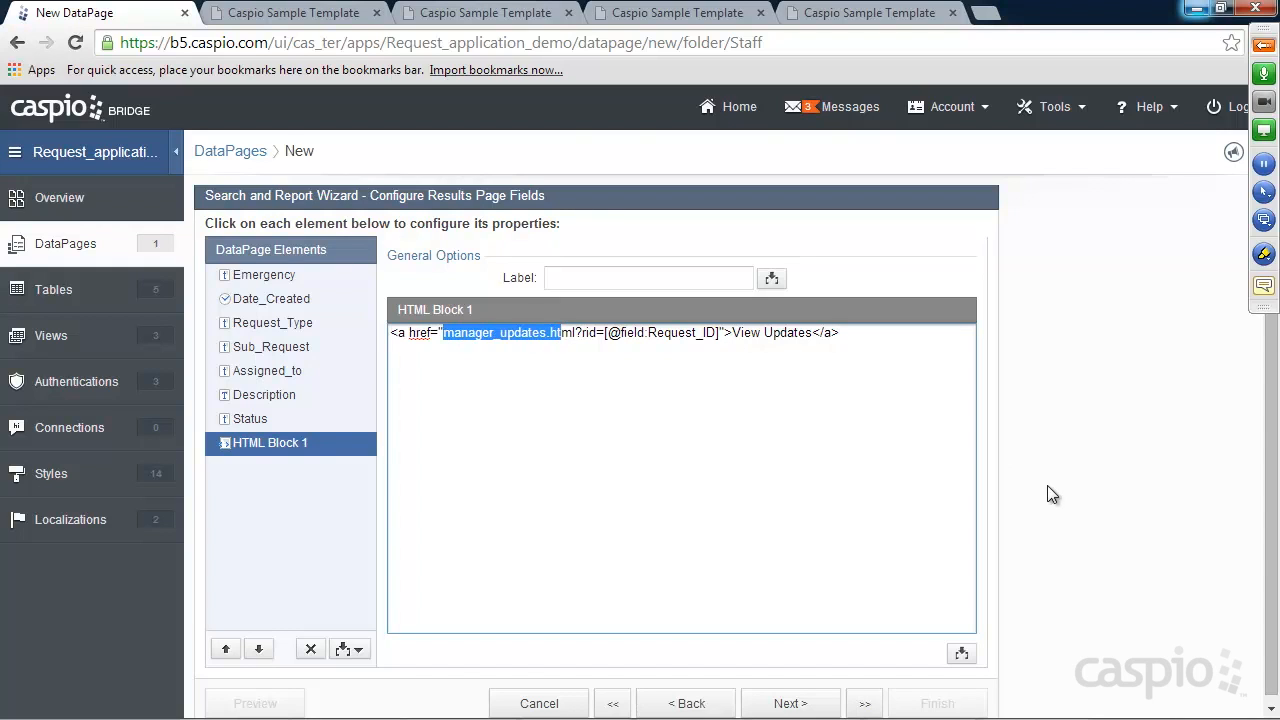
pyautogui.click(810, 703)
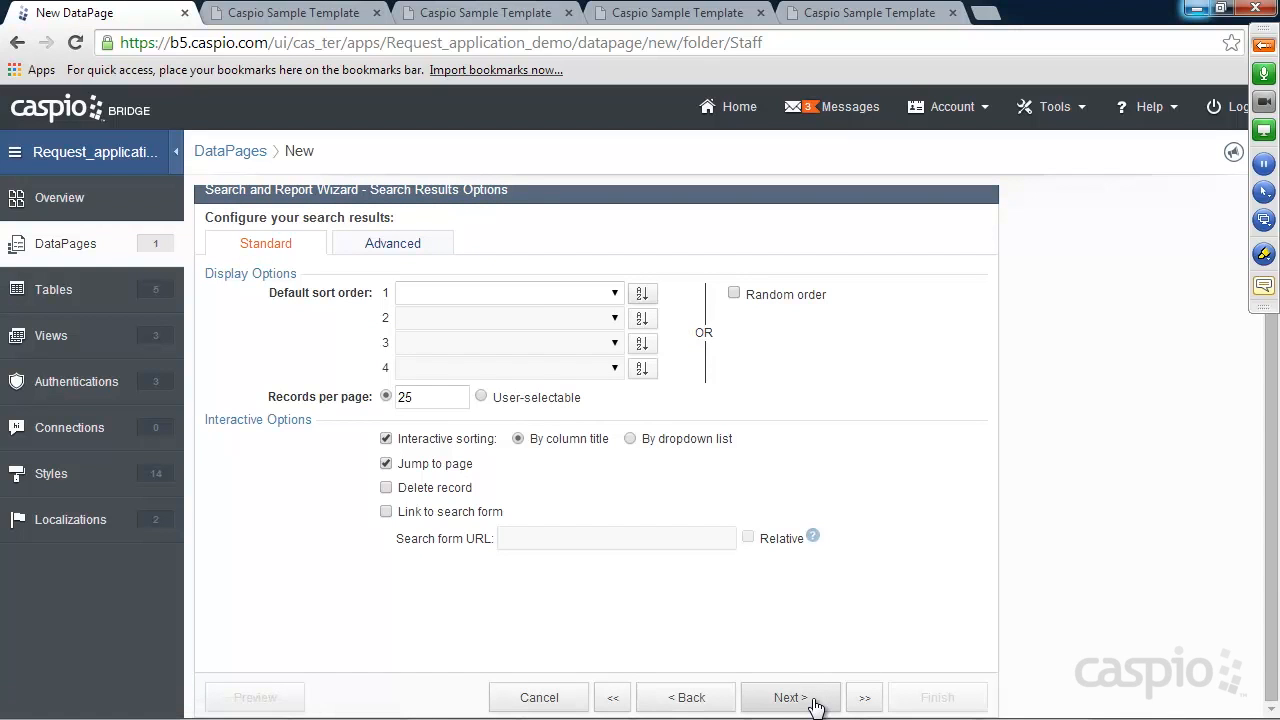
# Finish the View My Requests DataPage with no details page
pyautogui.click(813, 699)
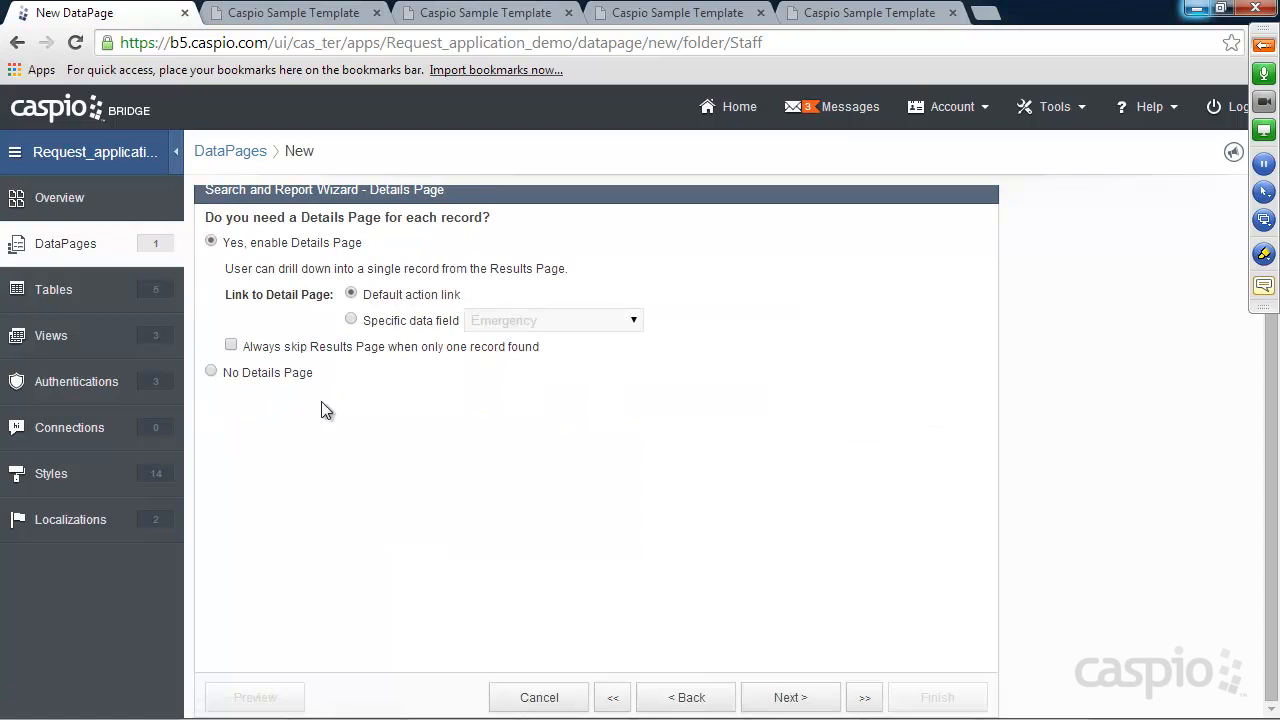
pyautogui.click(275, 375)
pyautogui.click(935, 698)
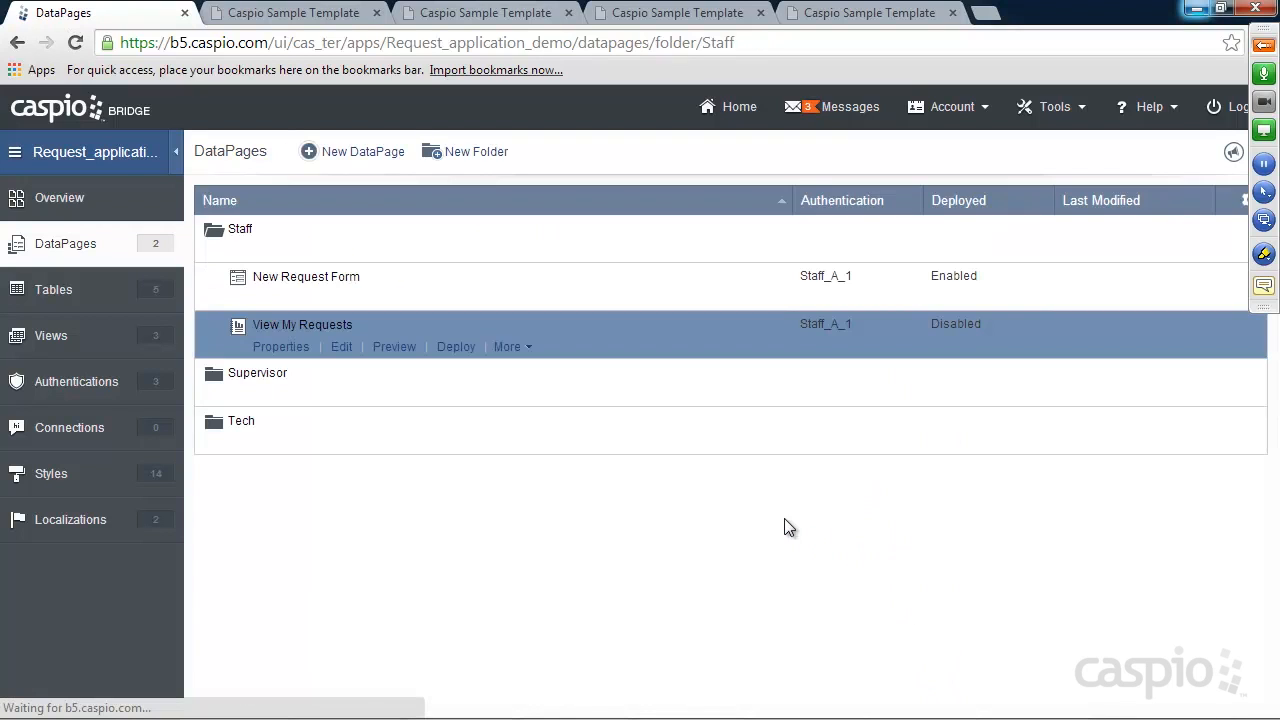
# Enable deployment of View My Requests, copy its embed code, and show the live My Requests page
pyautogui.click(456, 347)
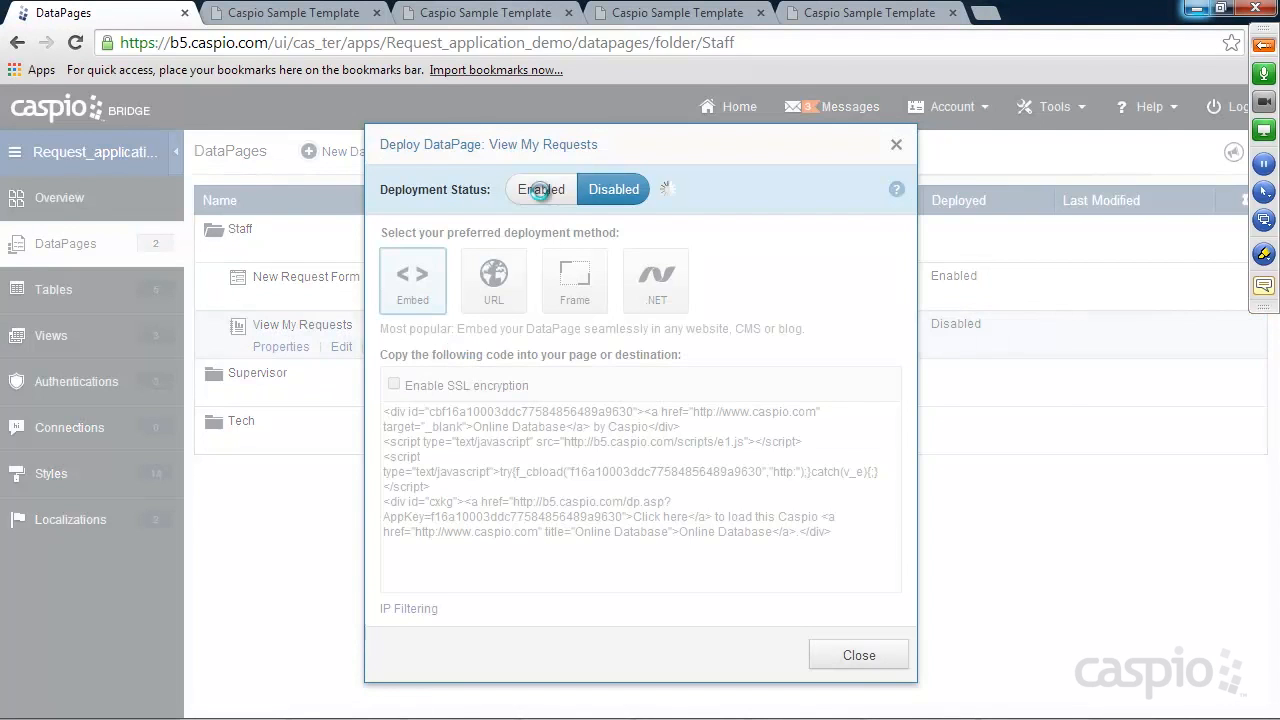
pyautogui.click(541, 189)
pyautogui.click(551, 454)
pyautogui.rightClick(551, 454)
pyautogui.click(612, 202)
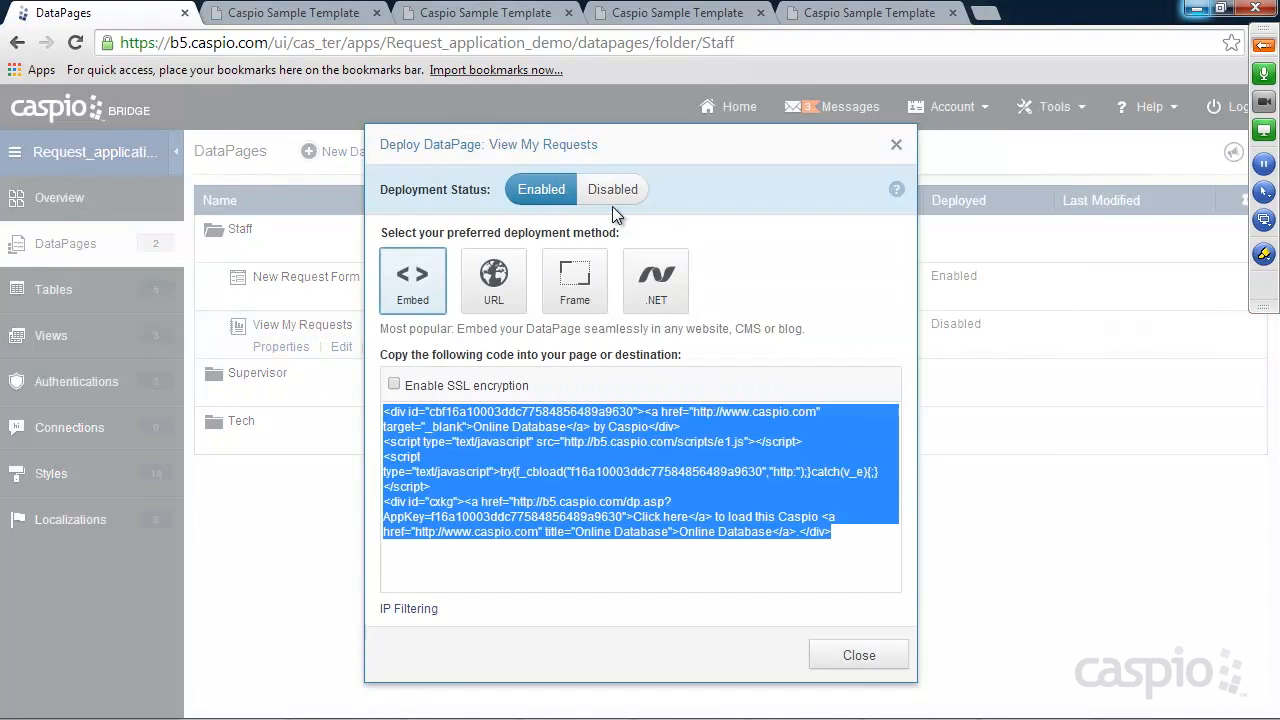
pyautogui.click(860, 655)
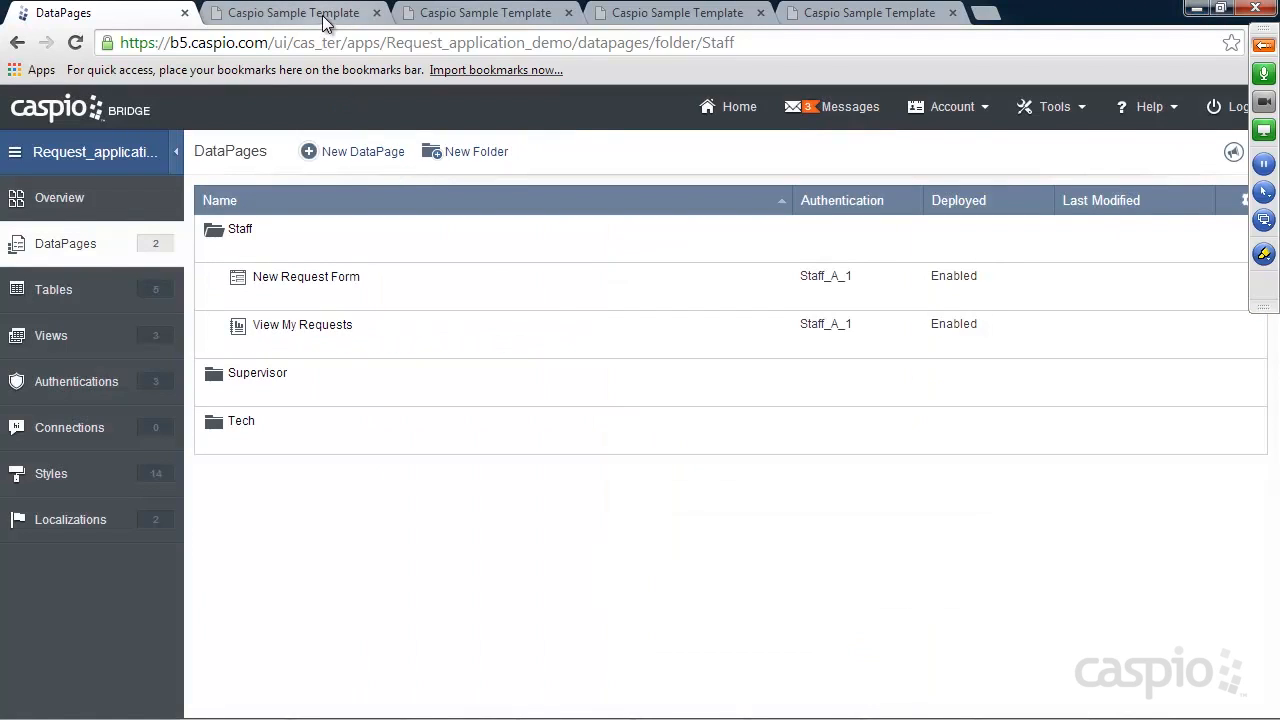
pyautogui.click(645, 16)
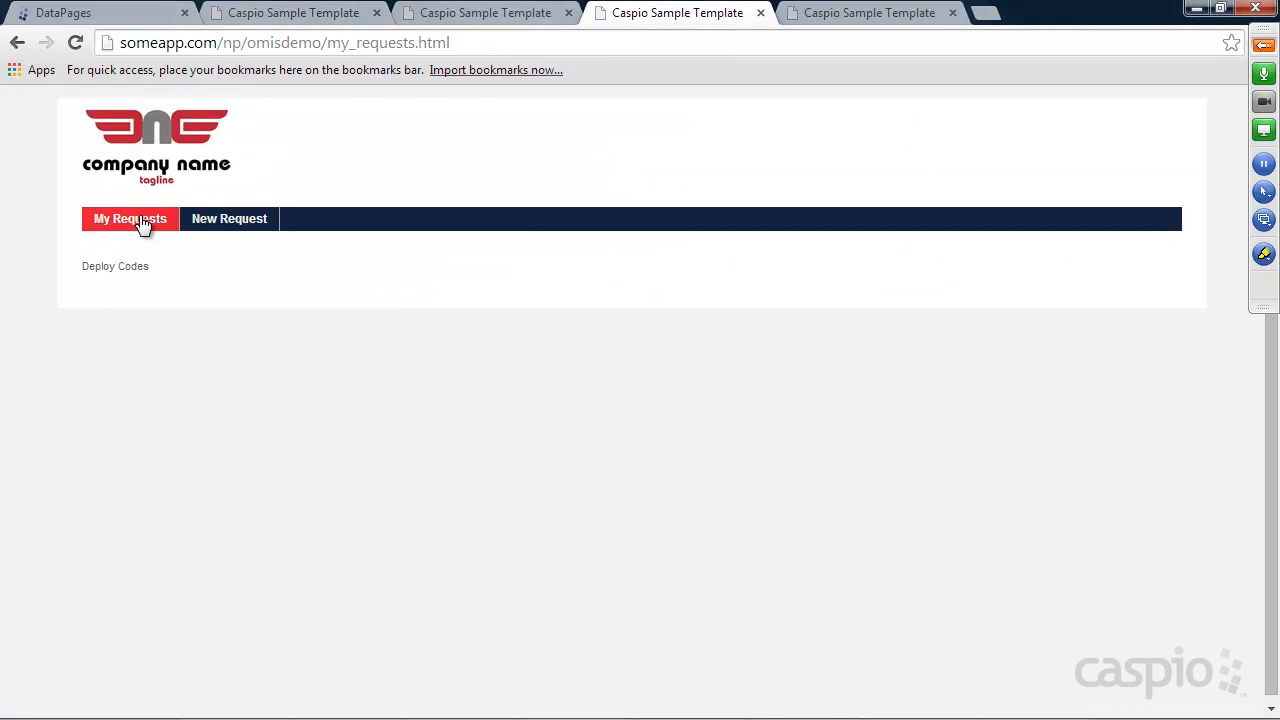
# Paste the embed code over Deploy Codes in my_requests.html, save, and reload it in Chrome
pyautogui.moveTo(327, 43); pyautogui.dragTo(476, 41)
pyautogui.moveTo(878, 716)
pyautogui.click(697, 706)
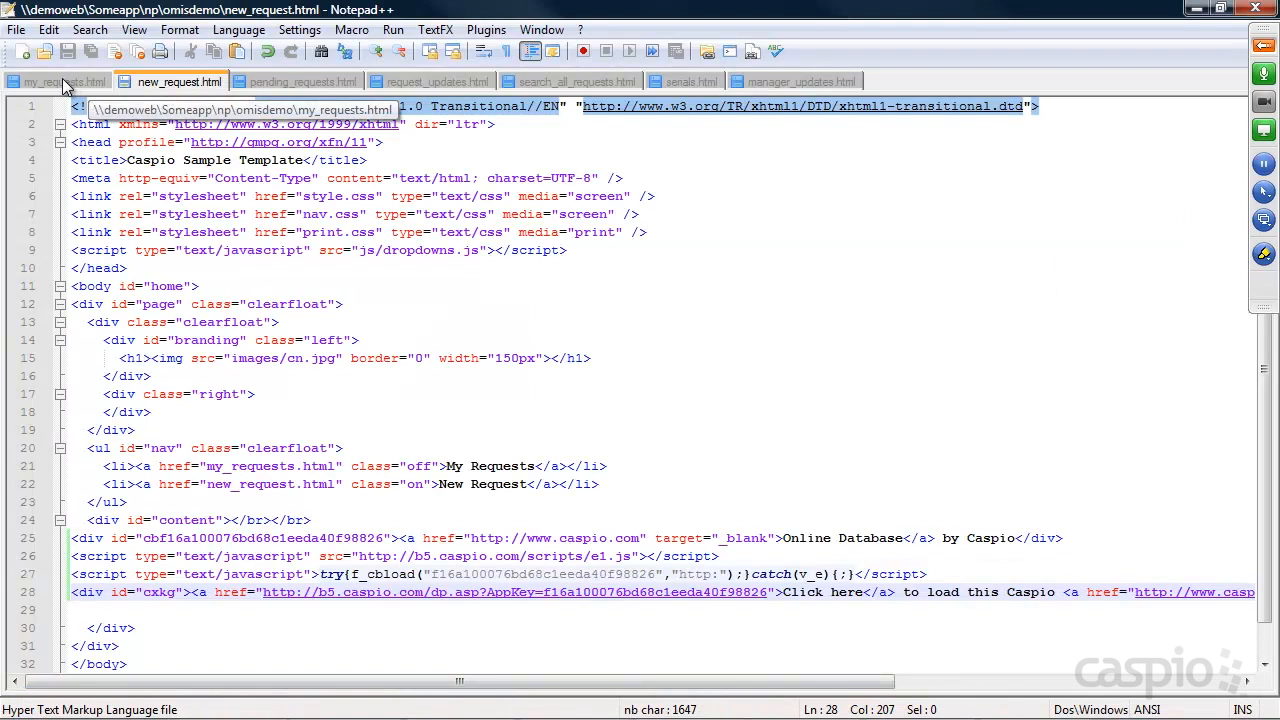
pyautogui.click(63, 85)
pyautogui.moveTo(177, 537); pyautogui.dragTo(62, 538)
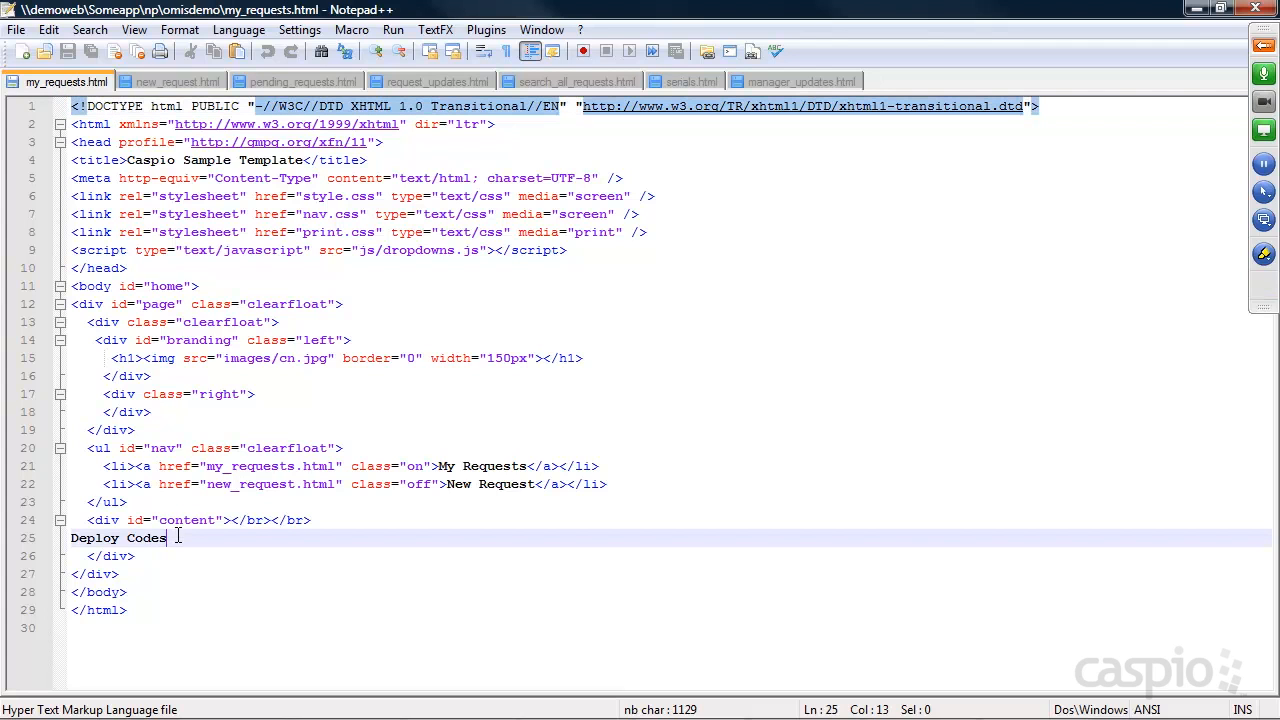
pyautogui.hotkey('ctrl', 'v')
pyautogui.hotkey('ctrl', 's')
pyautogui.hotkey('alt', 'Tab')
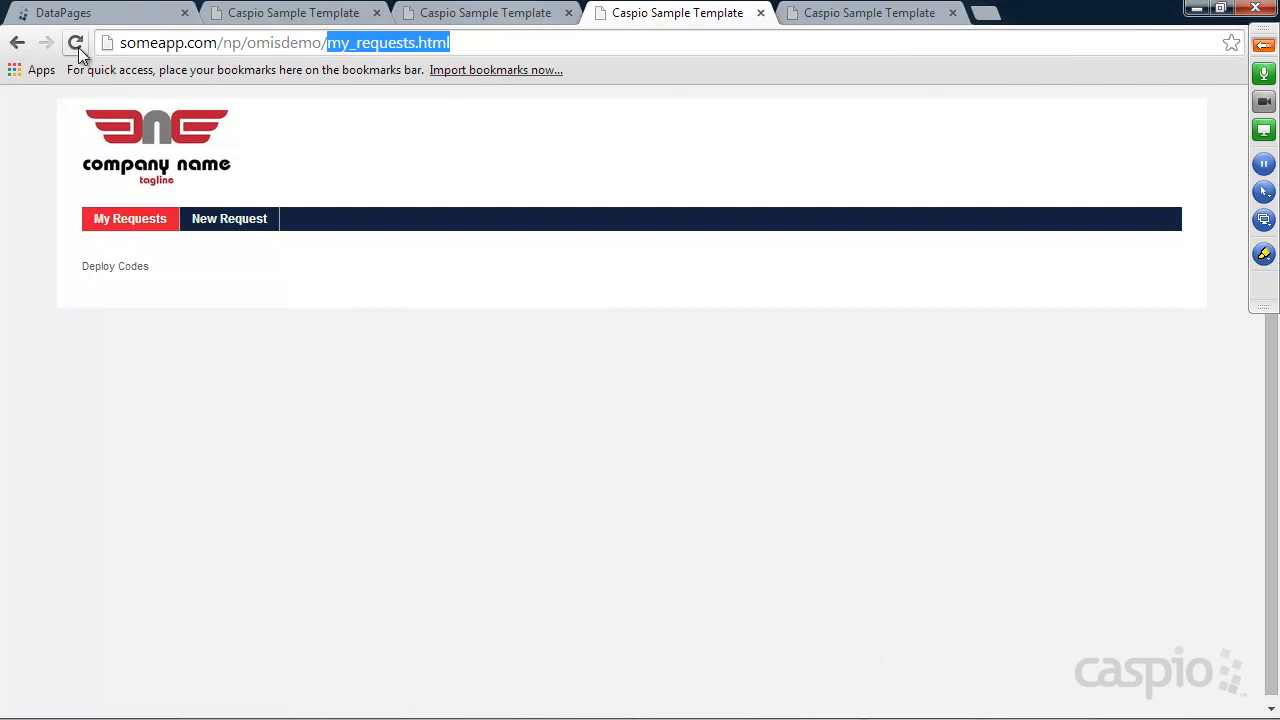
pyautogui.click(76, 45)
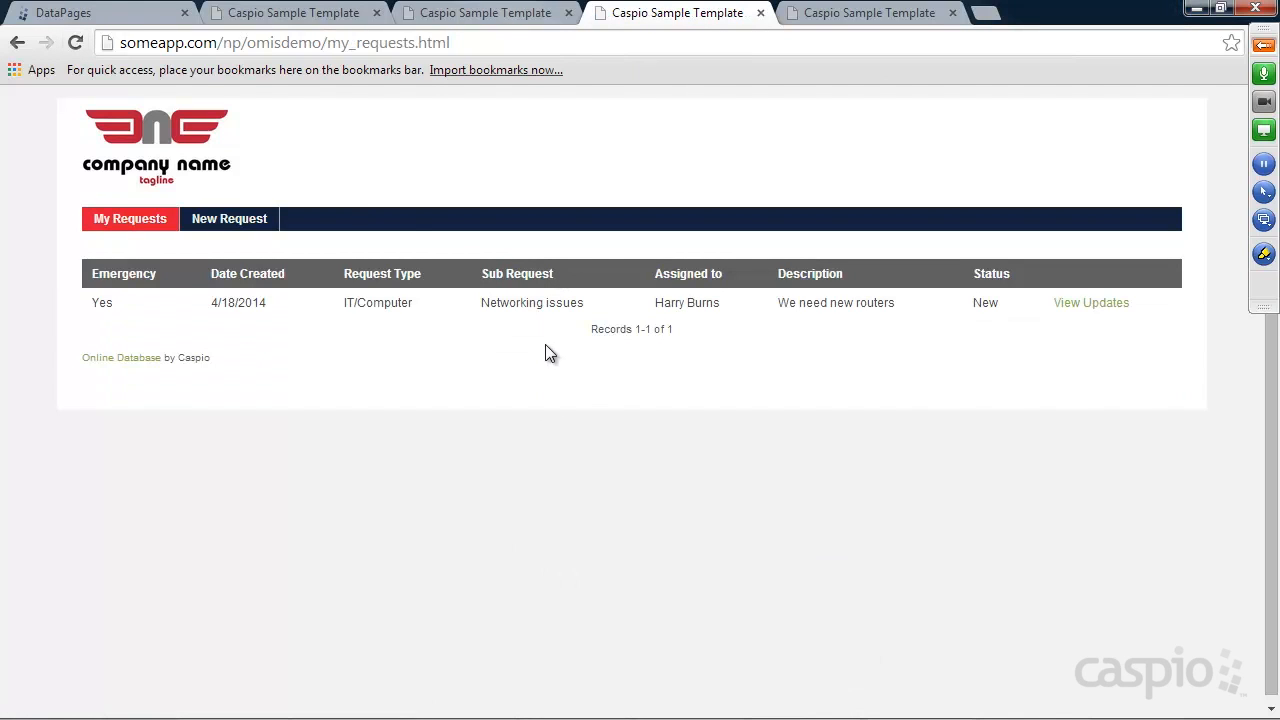
# Submit a test Supply Order request: Emergency No, 345 items, description 'random message', with an account number
pyautogui.click(237, 226)
pyautogui.click(245, 281)
pyautogui.click(251, 320)
pyautogui.click(257, 322)
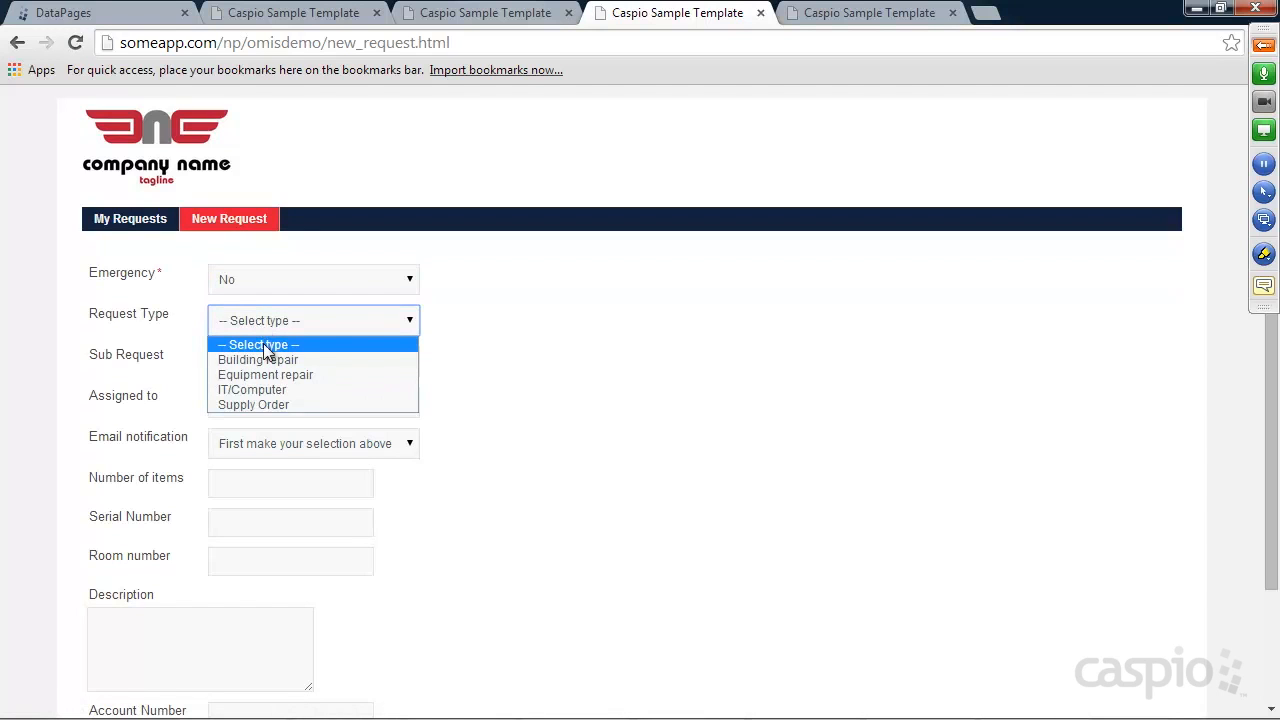
pyautogui.click(262, 404)
pyautogui.click(240, 483)
pyautogui.write('345')
pyautogui.press('Tab')
pyautogui.click(244, 557)
pyautogui.click(216, 619)
pyautogui.write('random message')
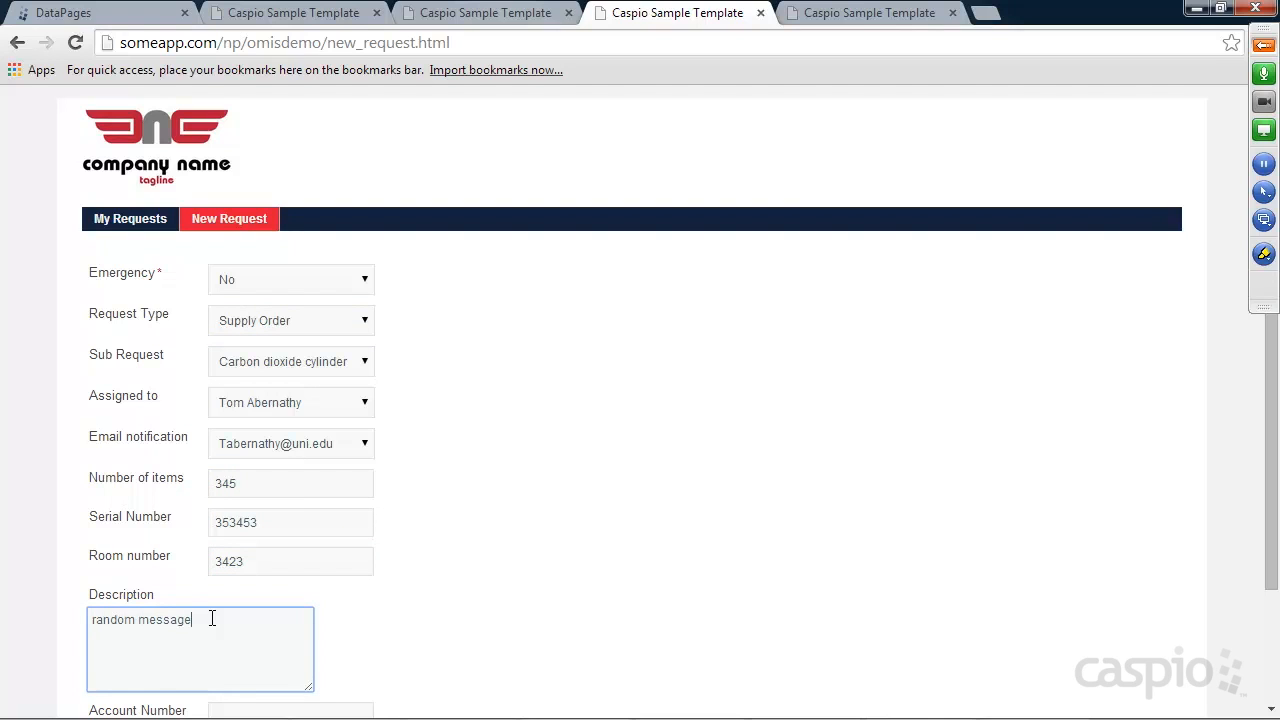
pyautogui.scroll(-3, 451, 634)
pyautogui.click(280, 576)
pyautogui.write('3455')
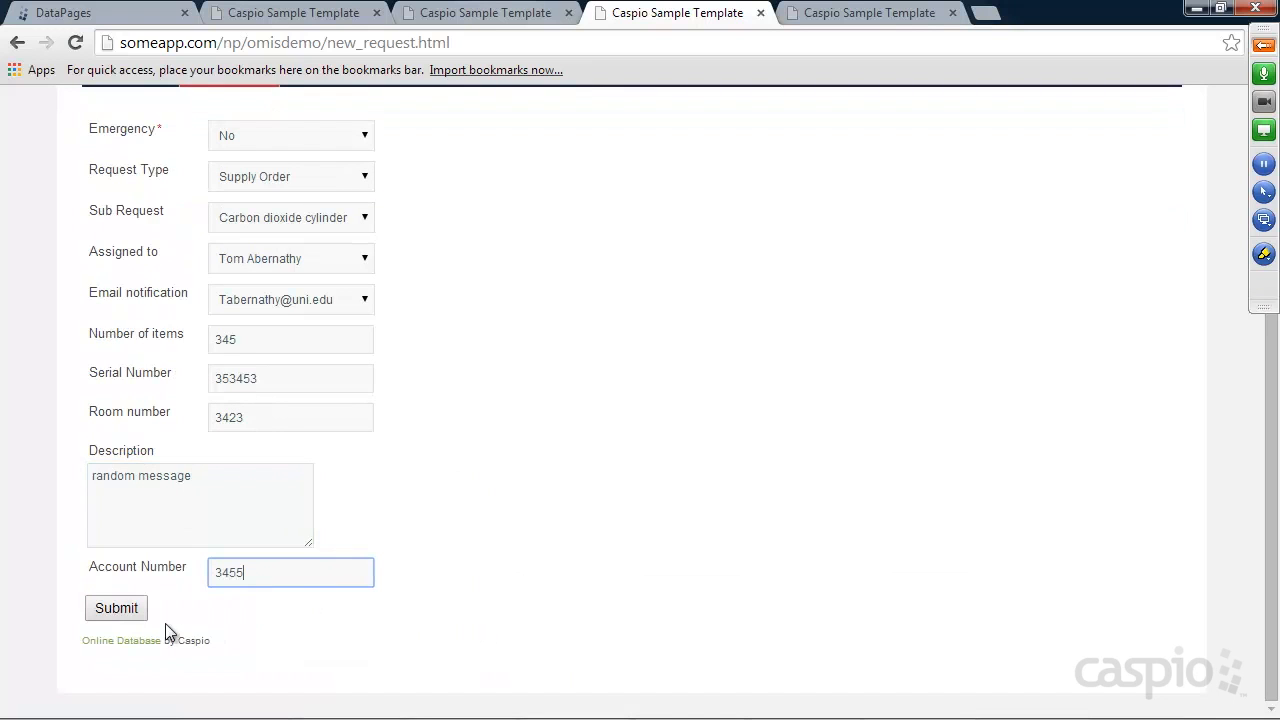
pyautogui.click(140, 610)
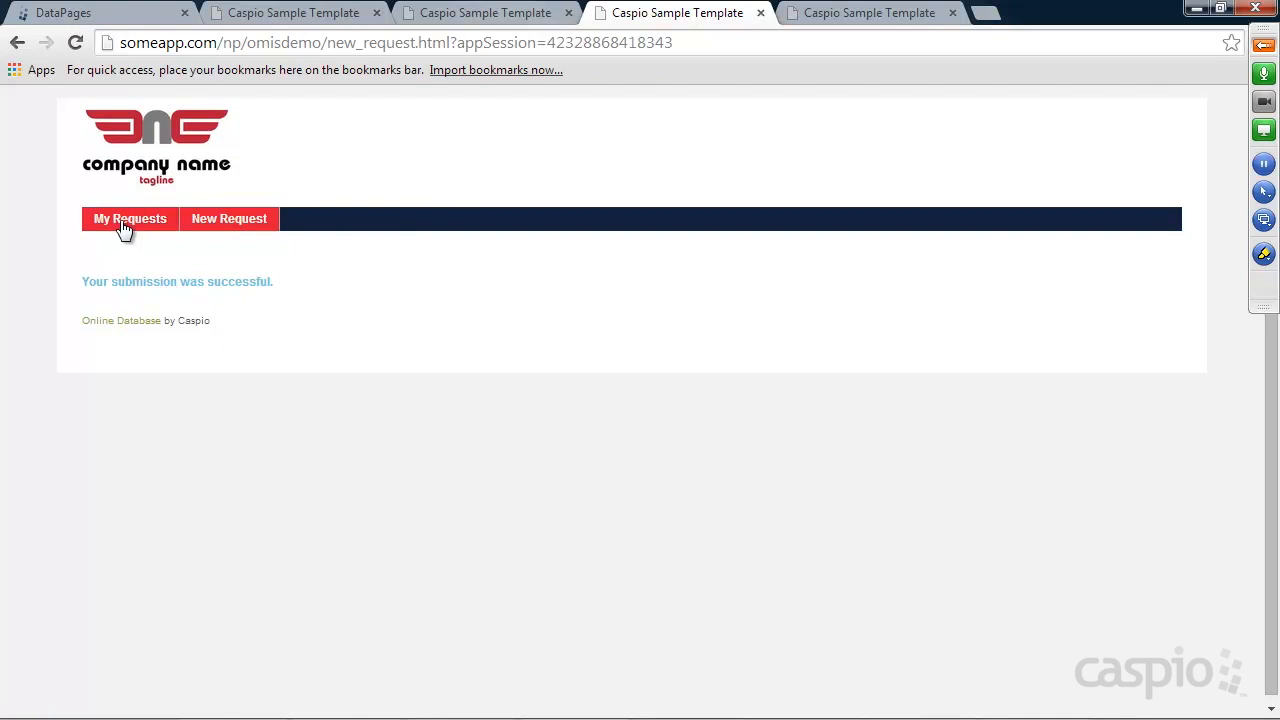
# Try both View Updates links on My Requests, reaching manager_updates.html?rid=2
pyautogui.click(123, 228)
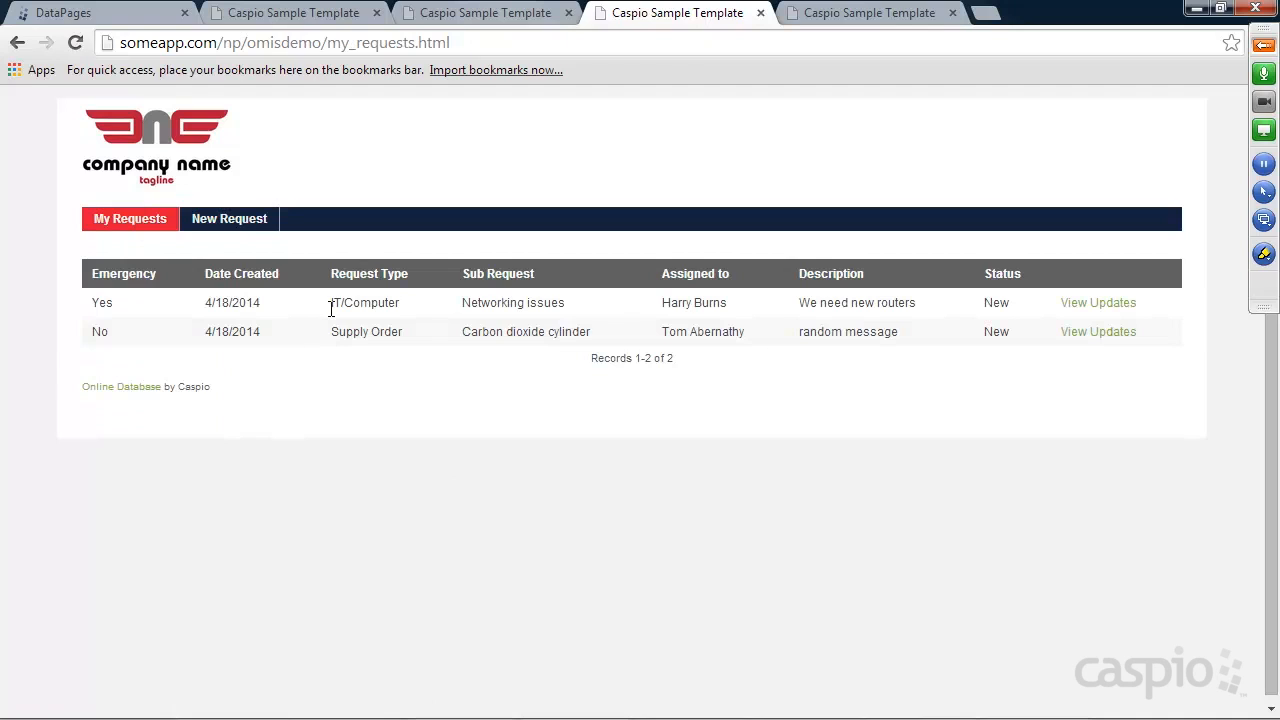
pyautogui.click(1098, 304)
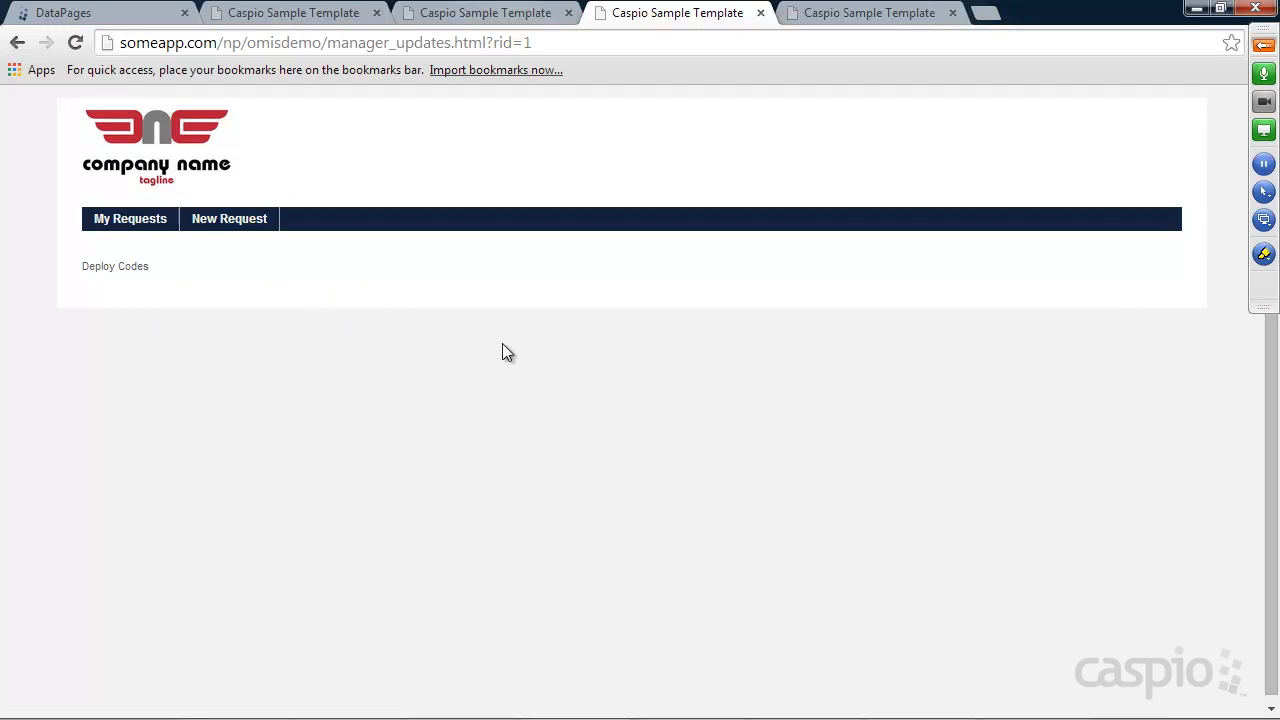
pyautogui.click(16, 42)
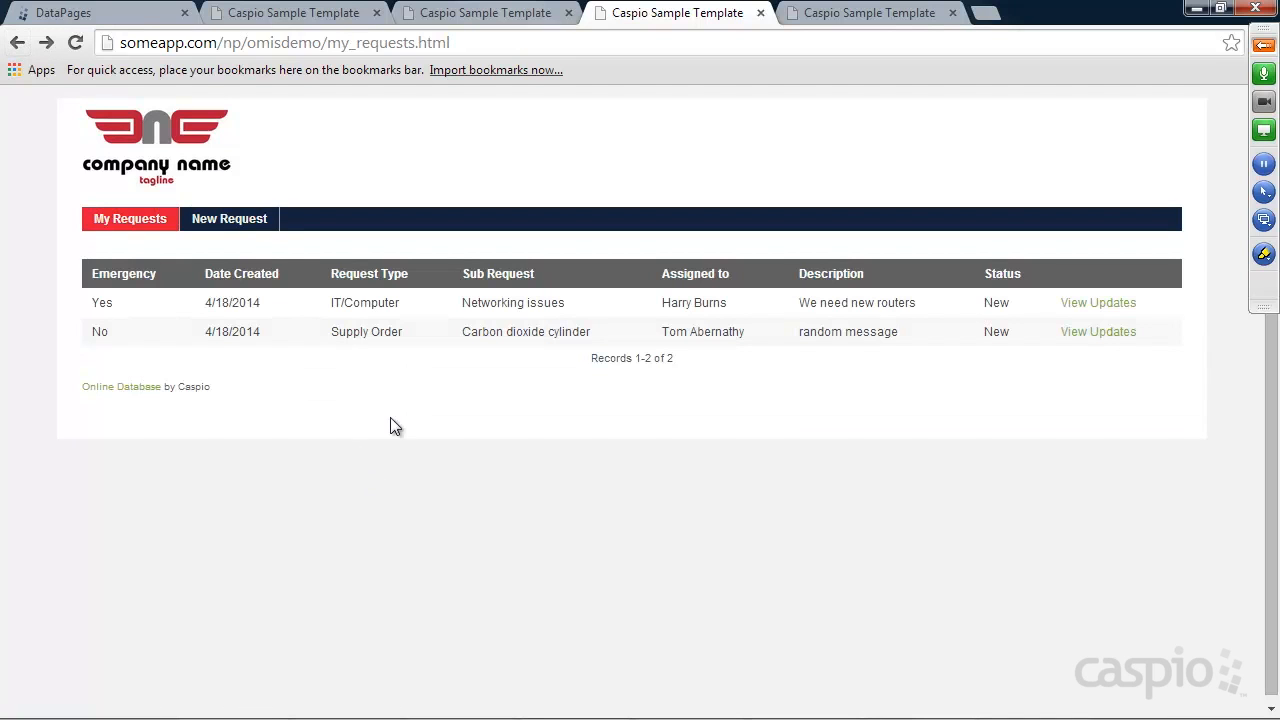
pyautogui.click(1097, 334)
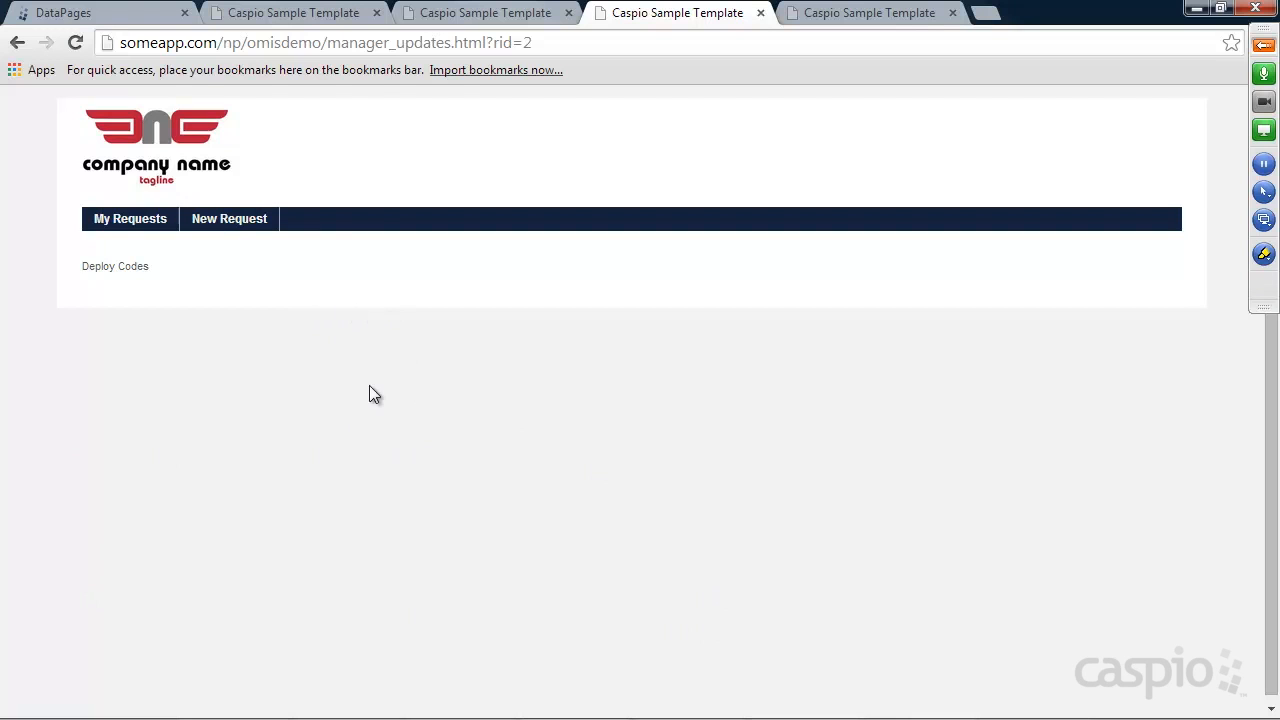
pyautogui.moveTo(326, 42); pyautogui.dragTo(560, 38)
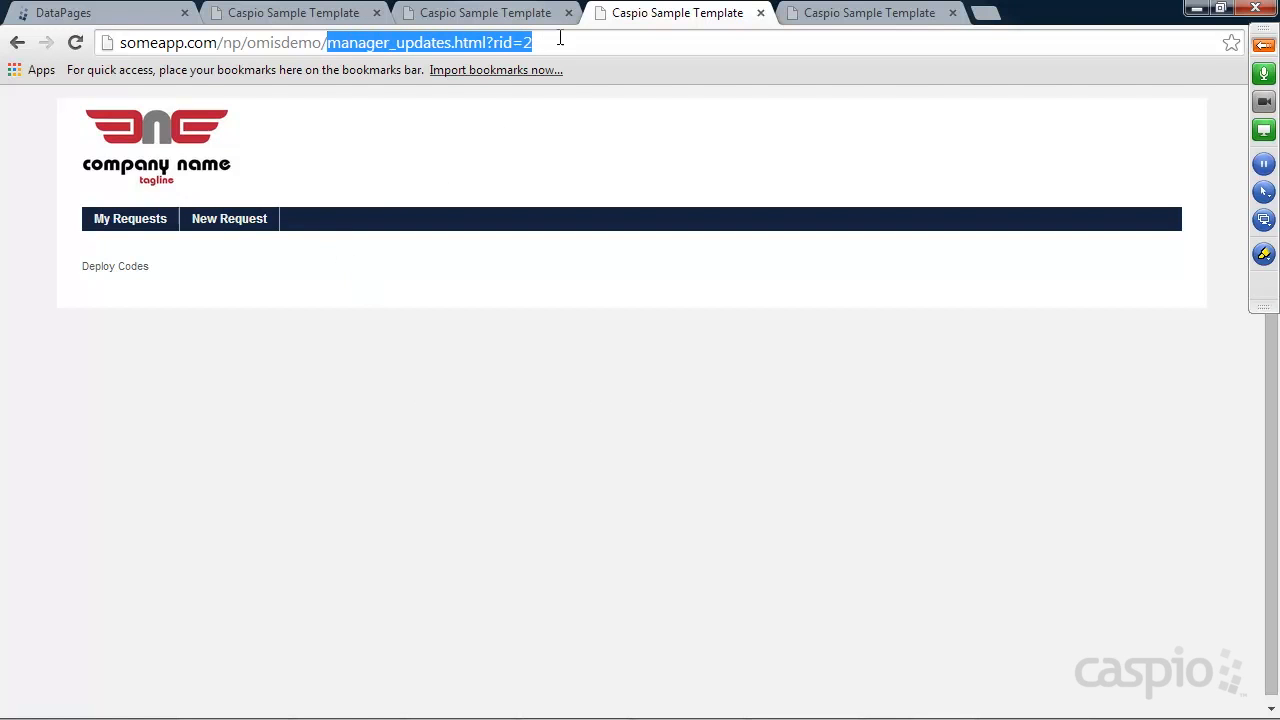
pyautogui.click(86, 21)
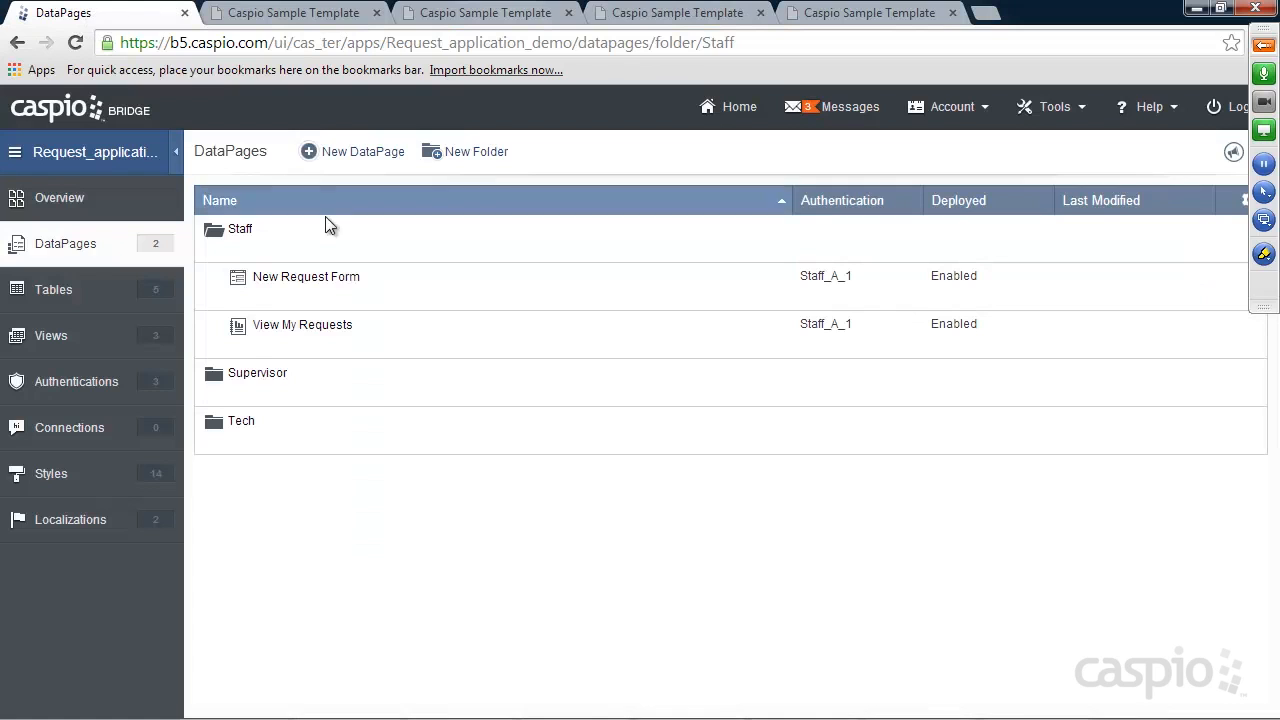
# Choose the Details report type for a new DataPage
pyautogui.click(361, 159)
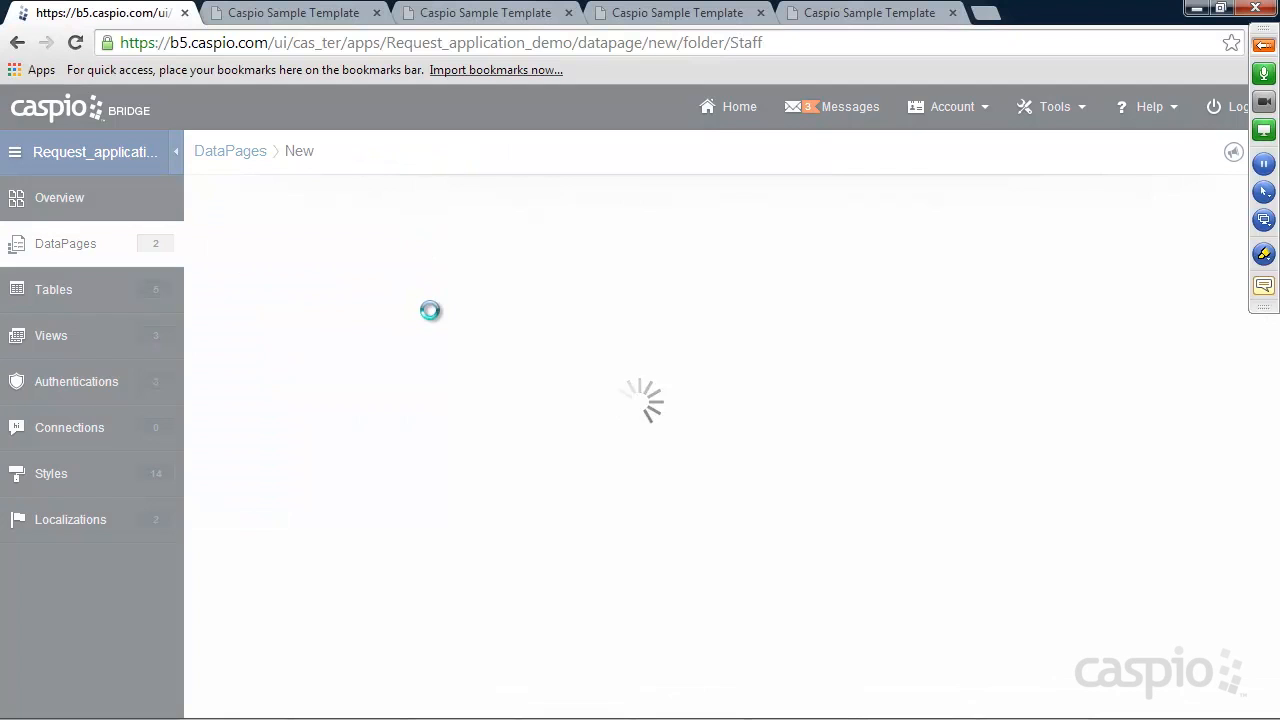
pyautogui.click(268, 277)
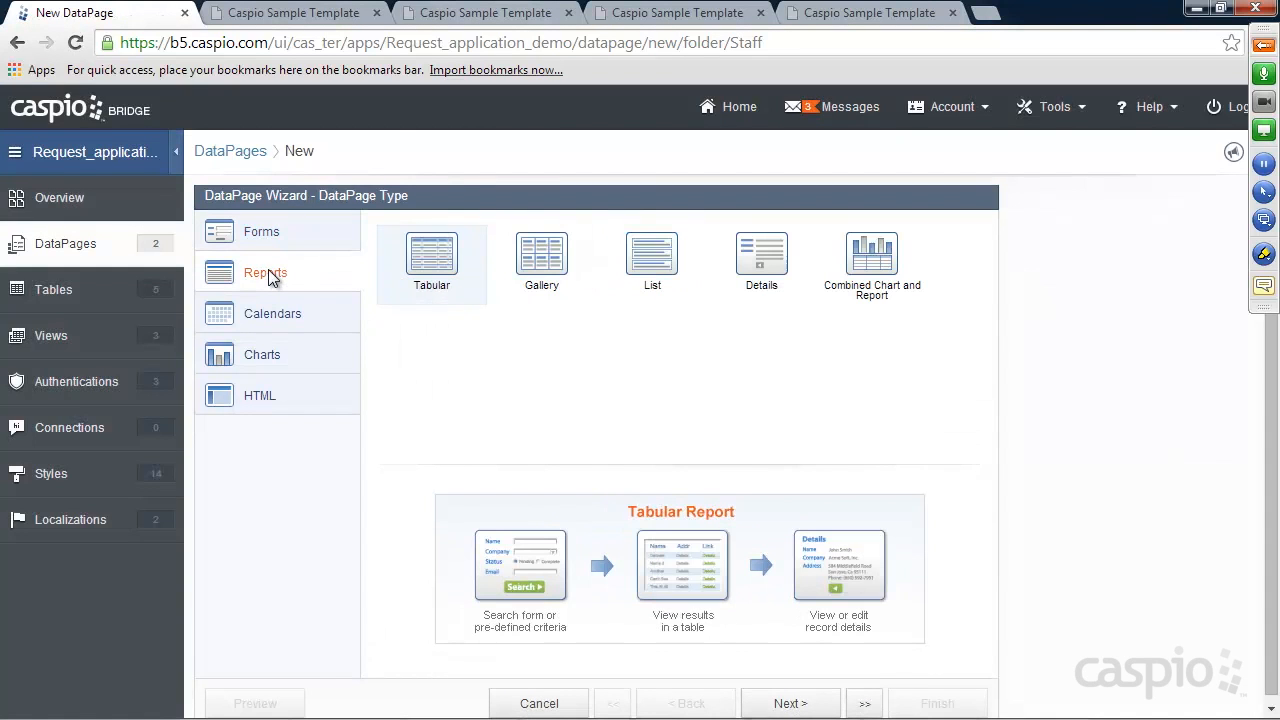
pyautogui.click(772, 262)
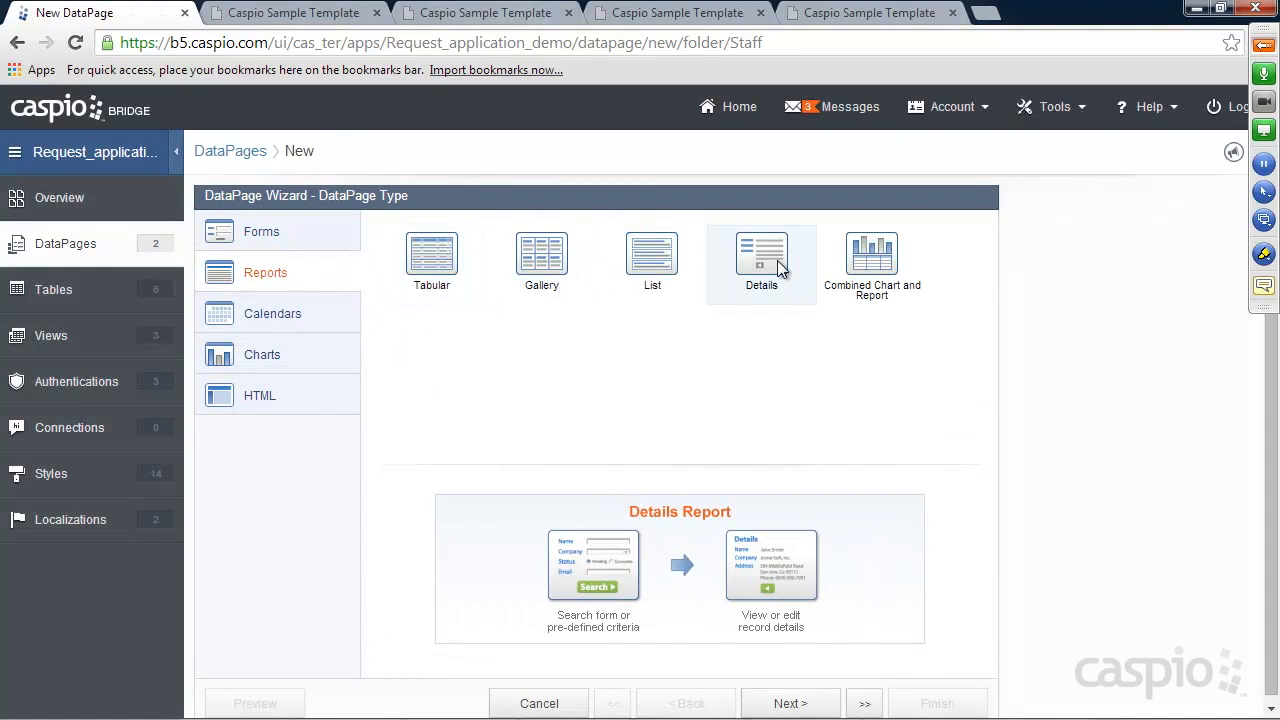
pyautogui.click(800, 703)
# Use Requests_Tbl, name it Details View, enable advanced options and restrict access to authenticated staff
pyautogui.click(335, 288)
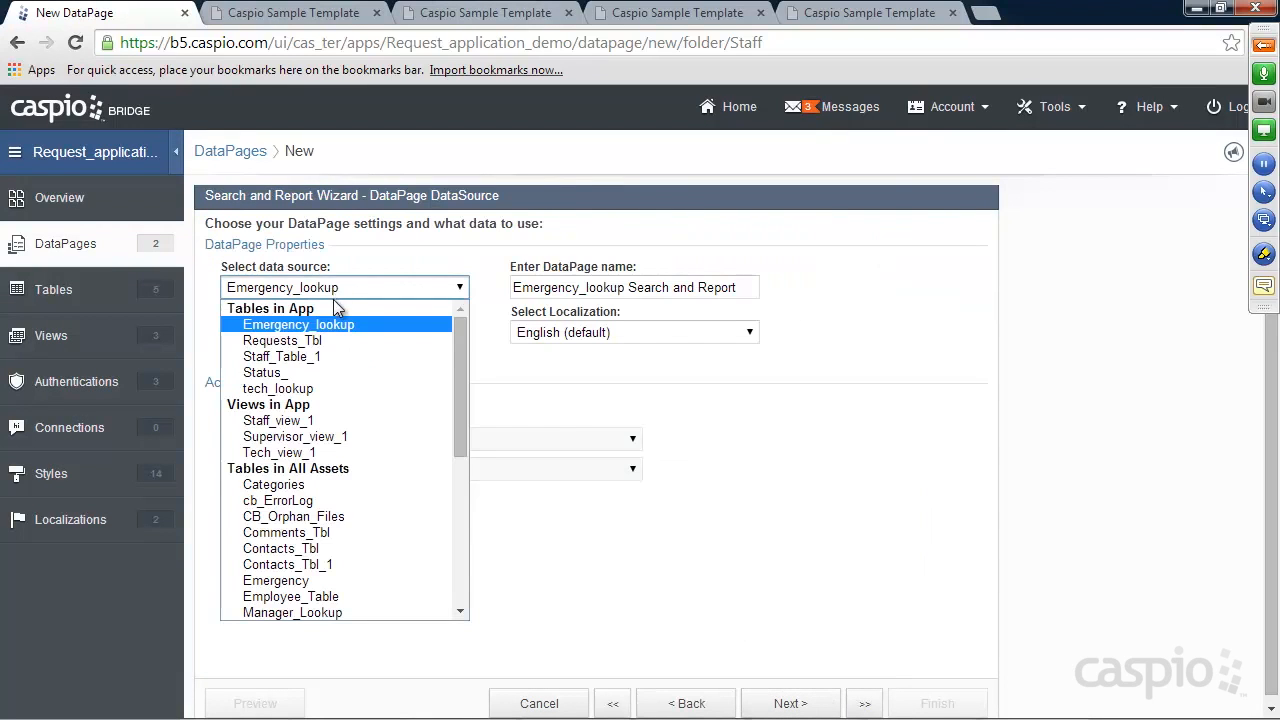
pyautogui.click(322, 341)
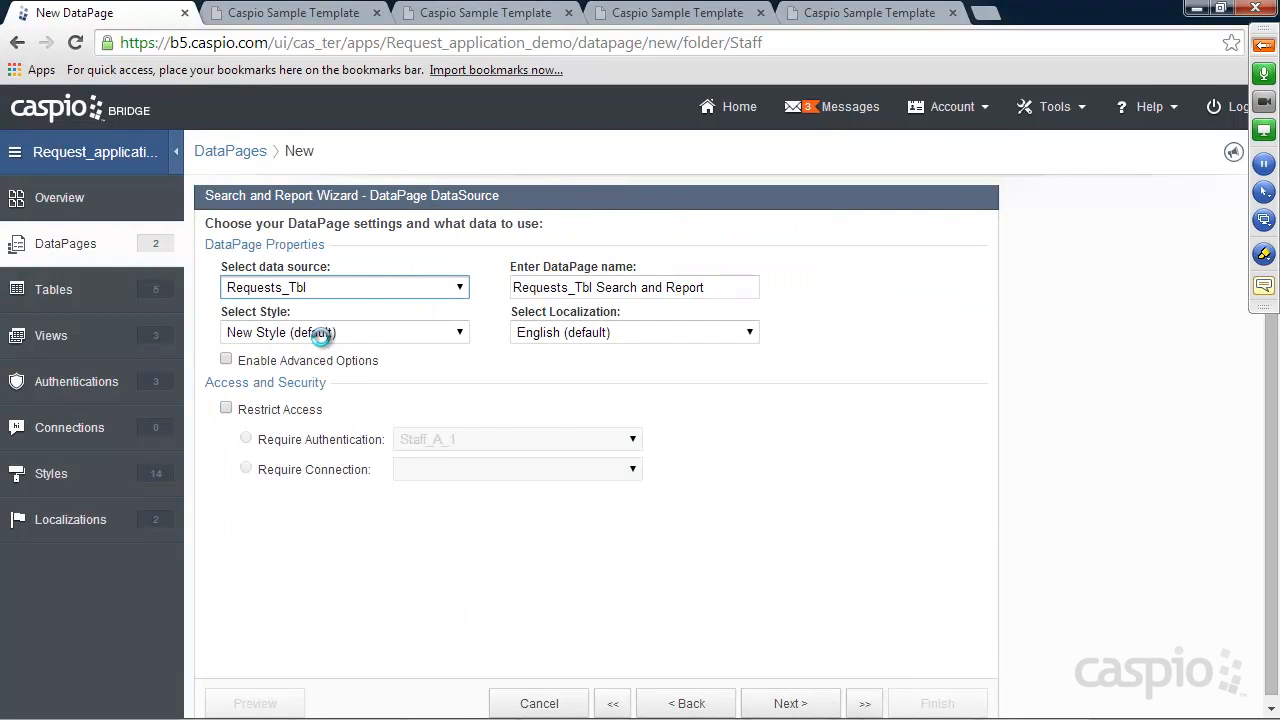
pyautogui.click(701, 285)
pyautogui.hotkey('ctrl', 'a')
pyautogui.write('Details')
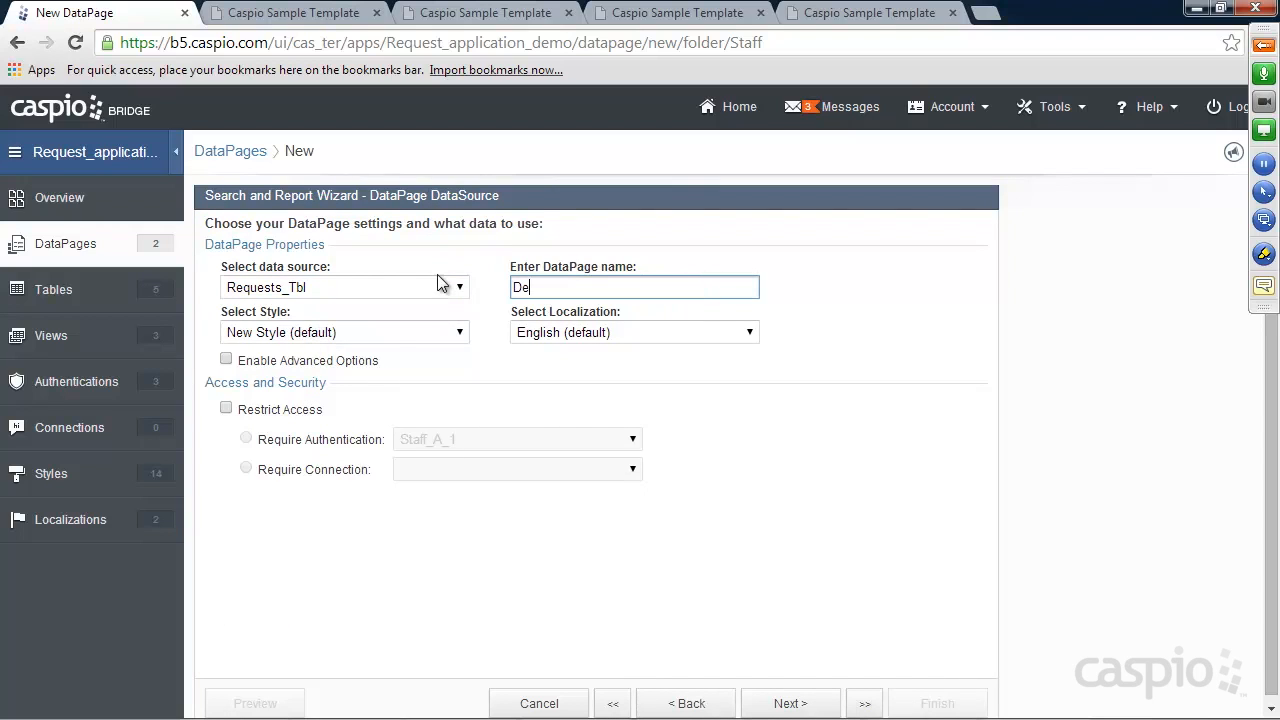
pyautogui.click(330, 362)
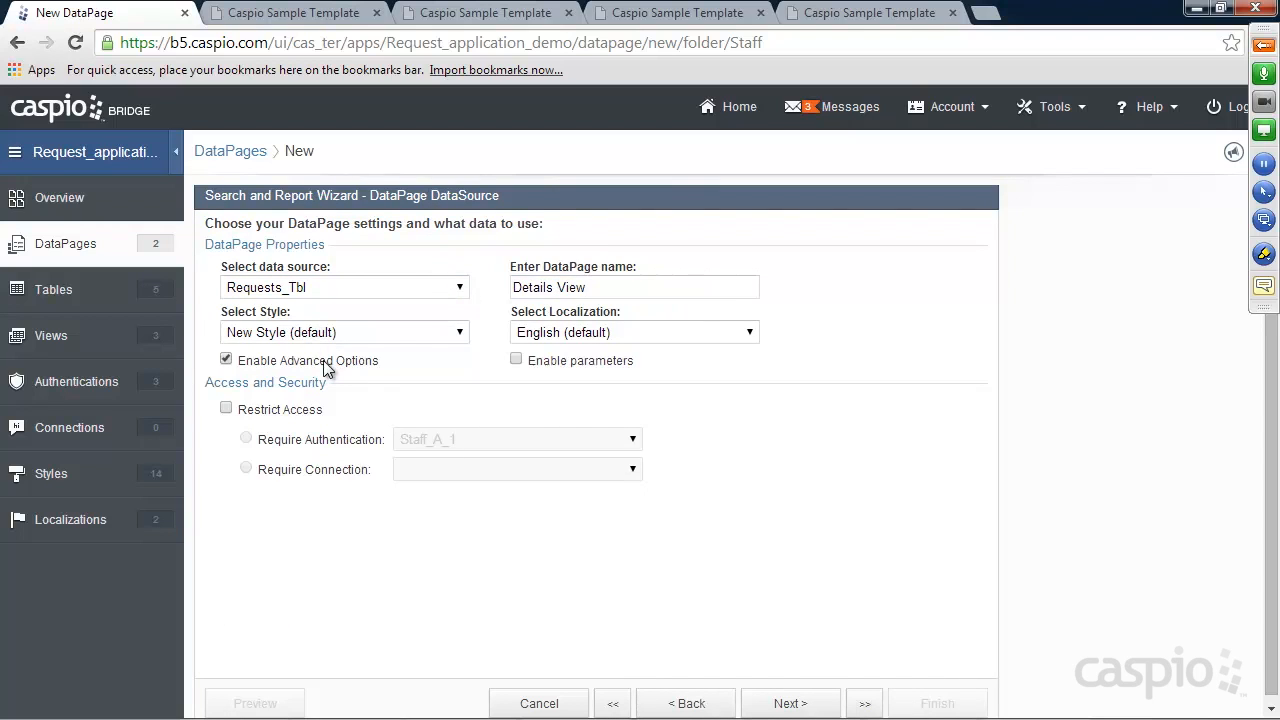
pyautogui.click(280, 418)
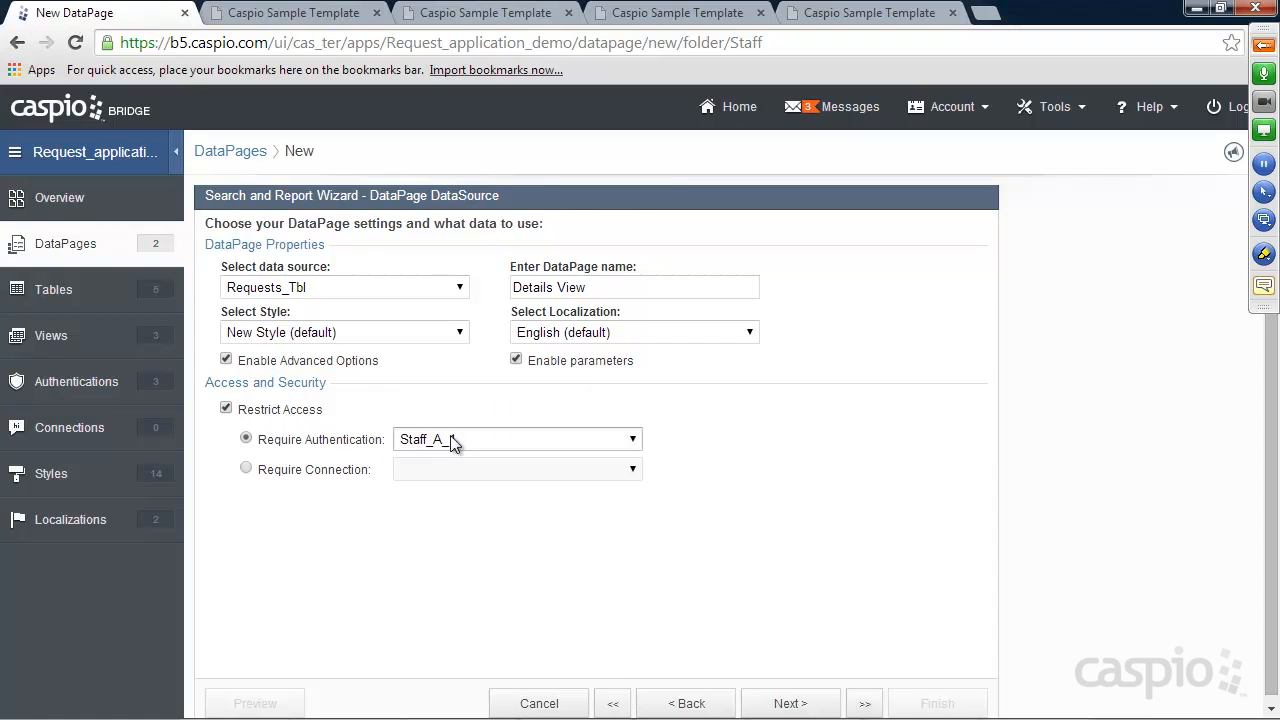
pyautogui.click(806, 706)
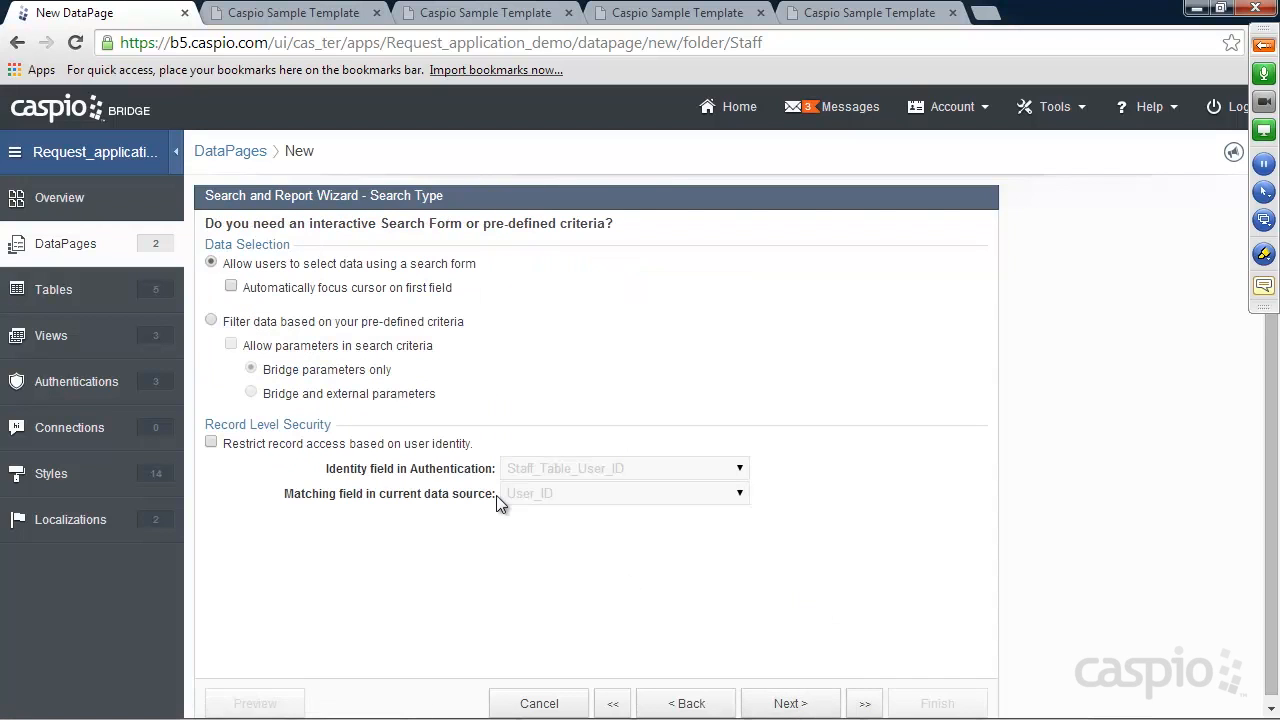
# Filter by pre-defined criteria with Bridge and external parameters, using Request_ID as the filter field
pyautogui.click(314, 322)
pyautogui.click(306, 346)
pyautogui.click(300, 393)
pyautogui.click(798, 702)
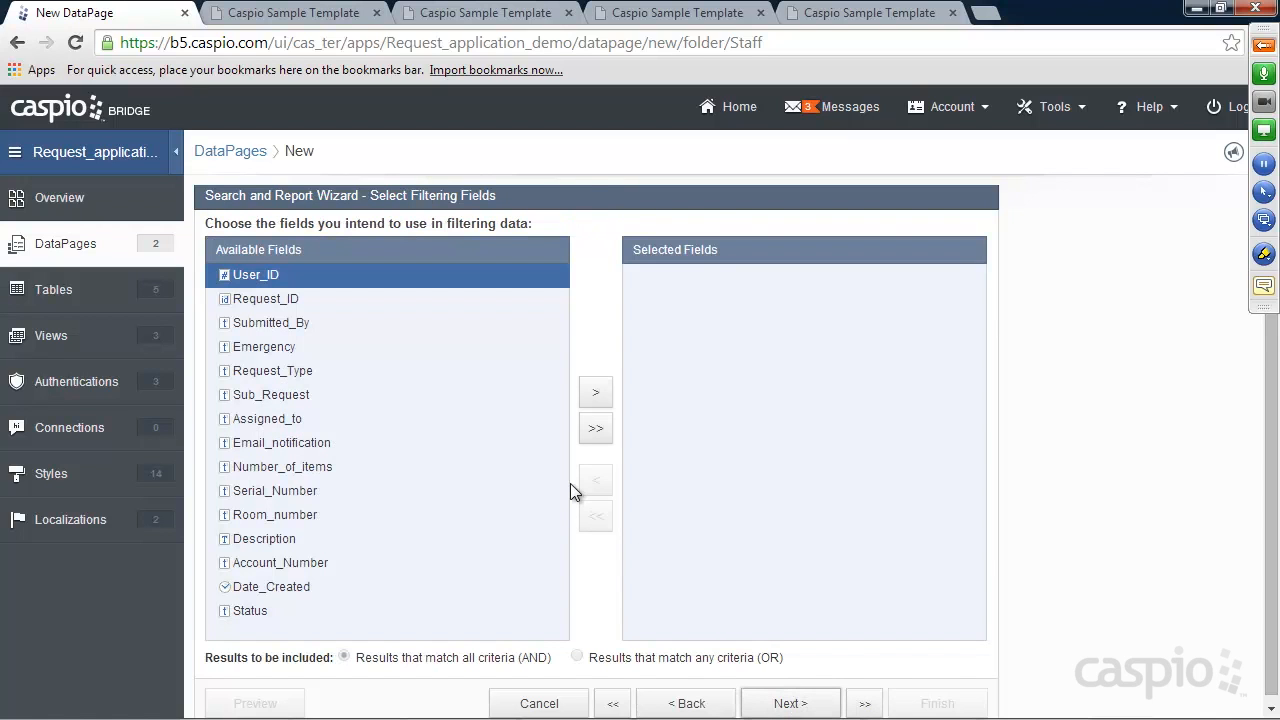
pyautogui.click(274, 298)
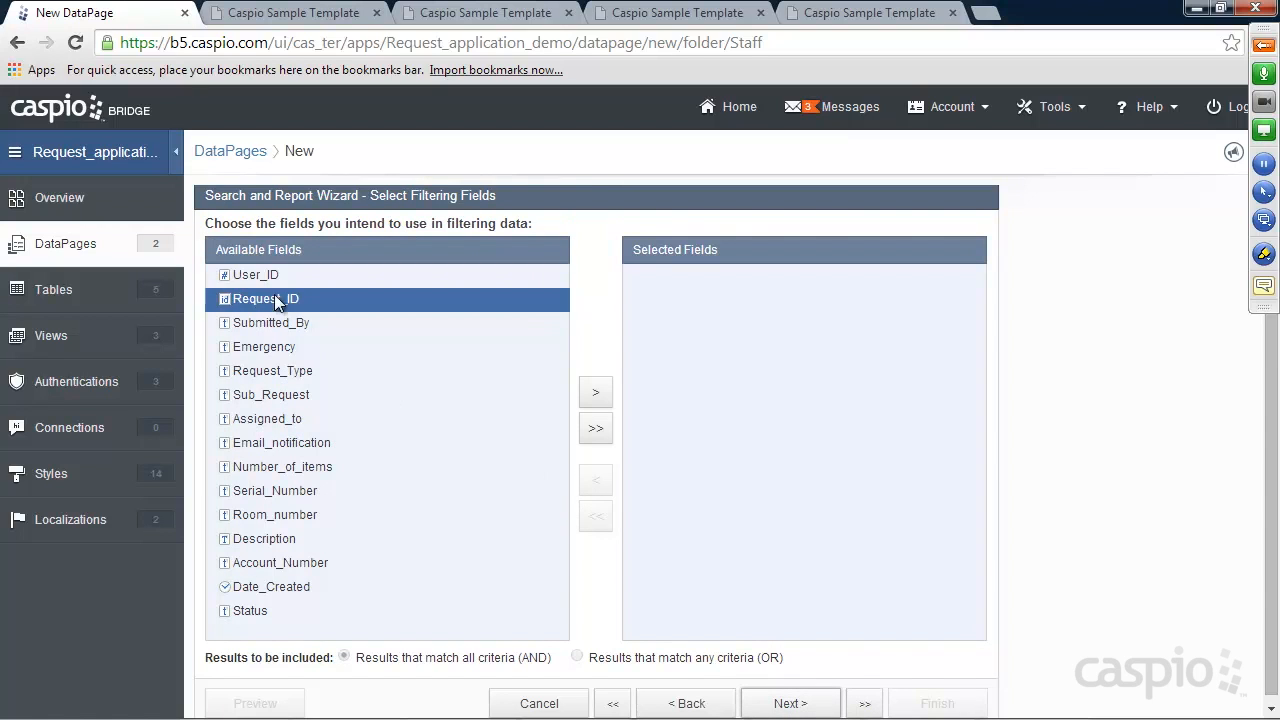
pyautogui.click(594, 394)
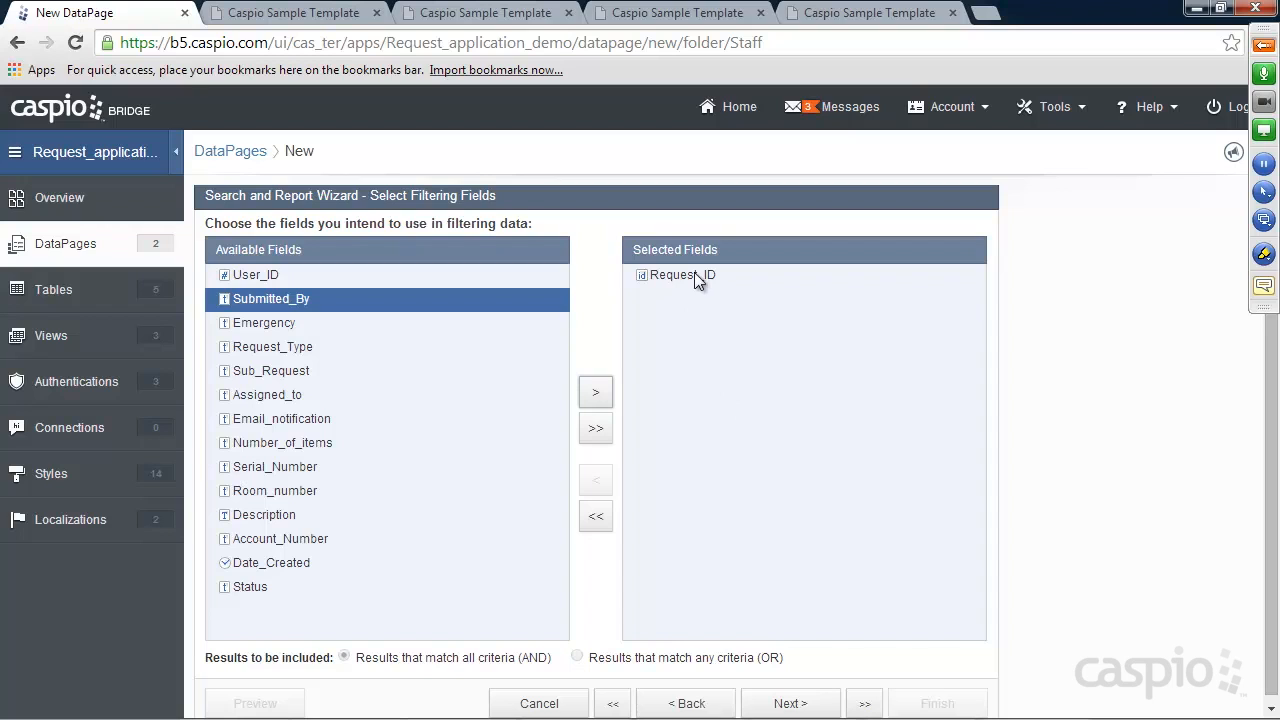
pyautogui.click(790, 704)
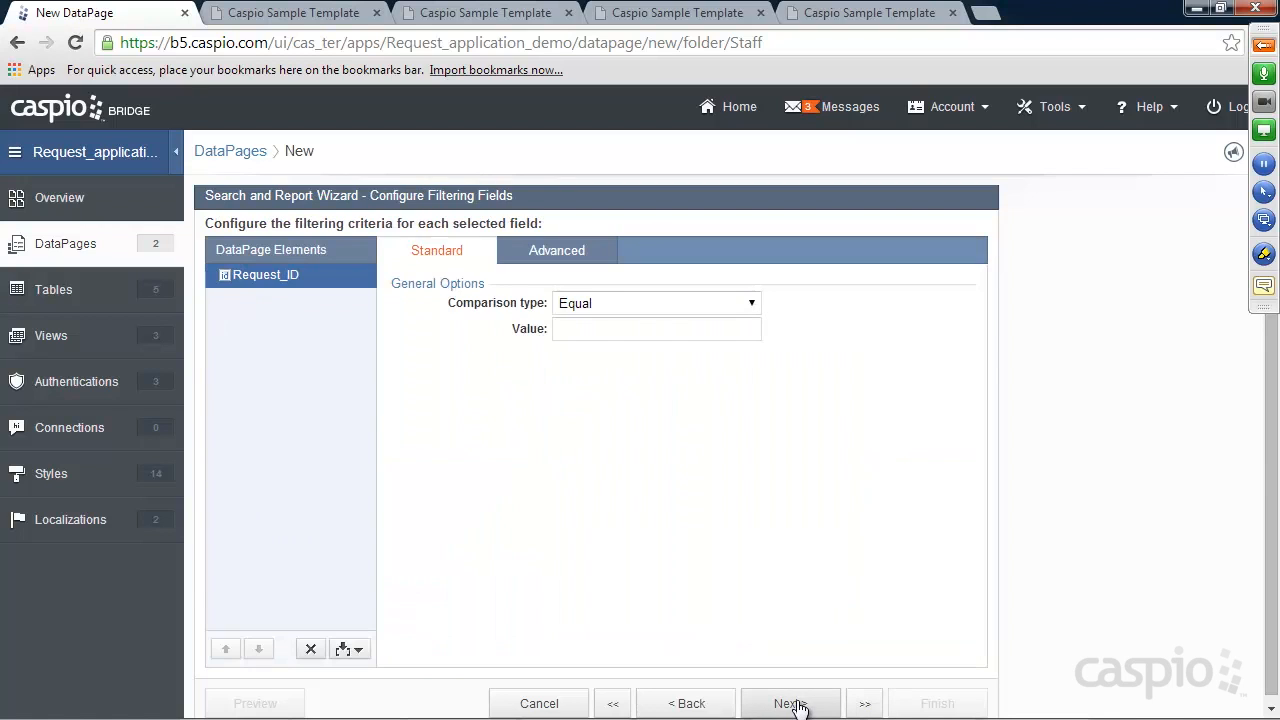
pyautogui.click(551, 258)
pyautogui.click(599, 302)
pyautogui.click(605, 323)
pyautogui.click(623, 376)
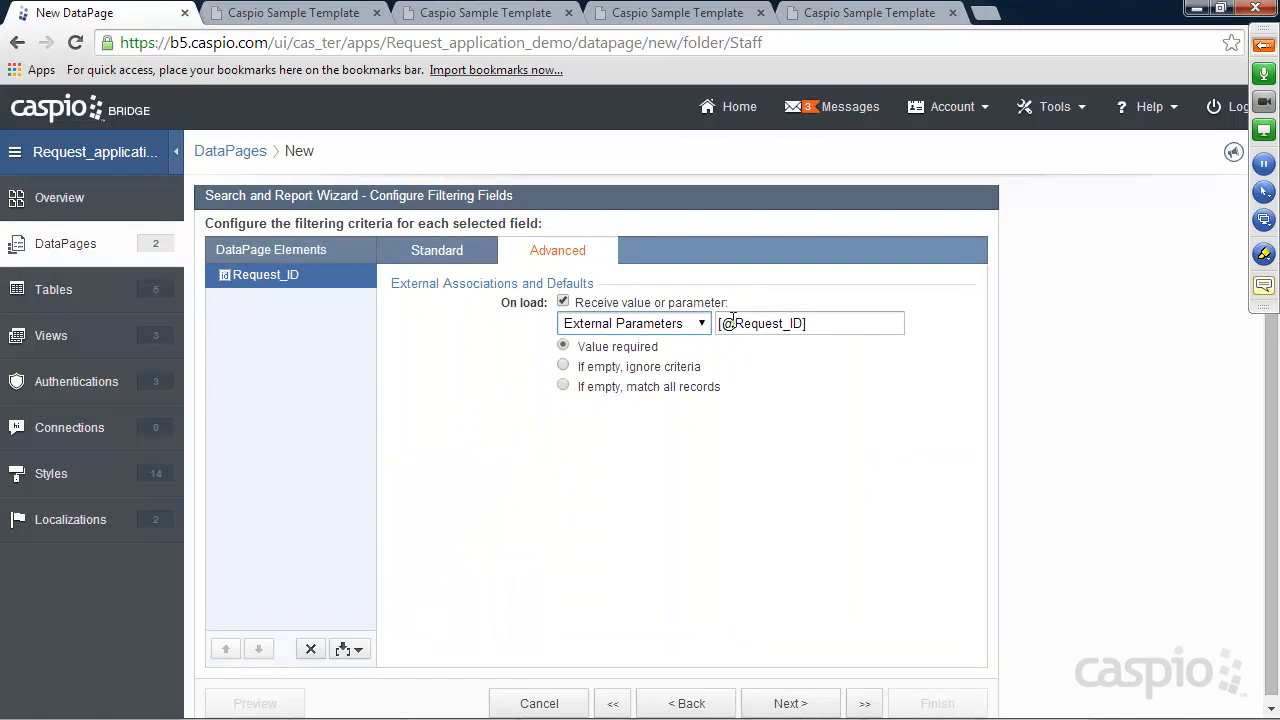
pyautogui.moveTo(735, 322); pyautogui.dragTo(790, 313)
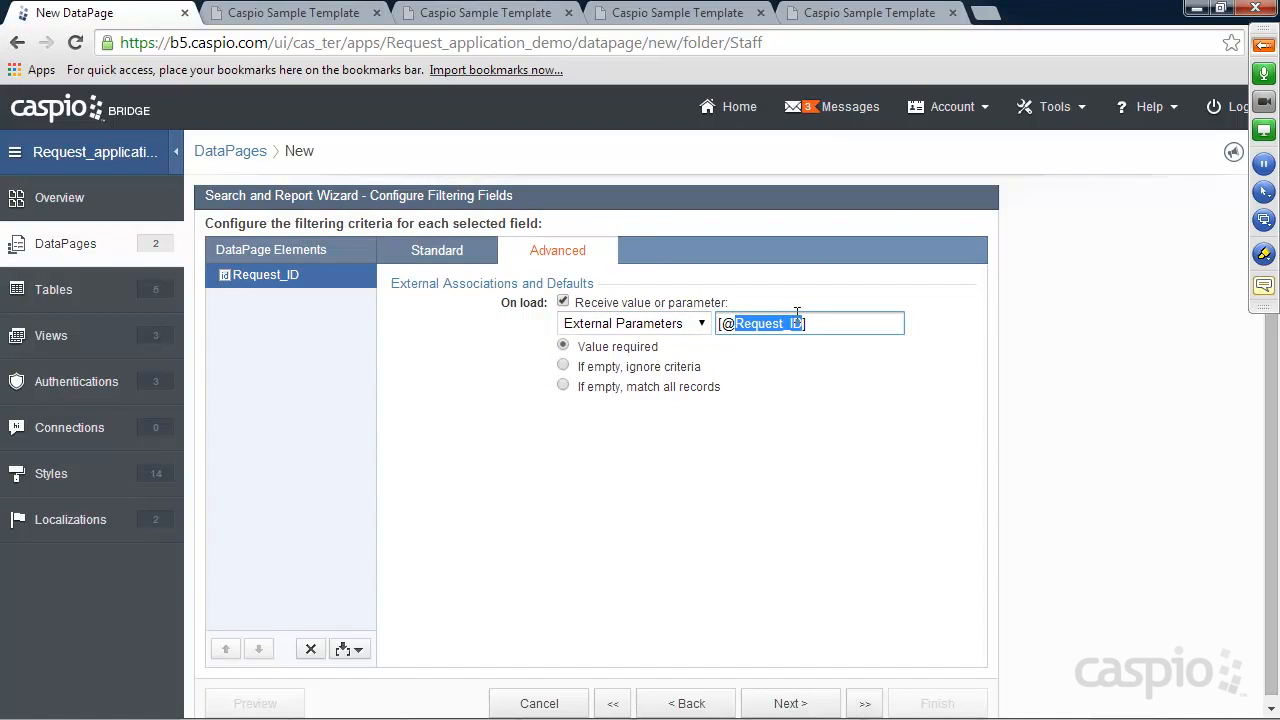
pyautogui.write('rid')
pyautogui.click(787, 705)
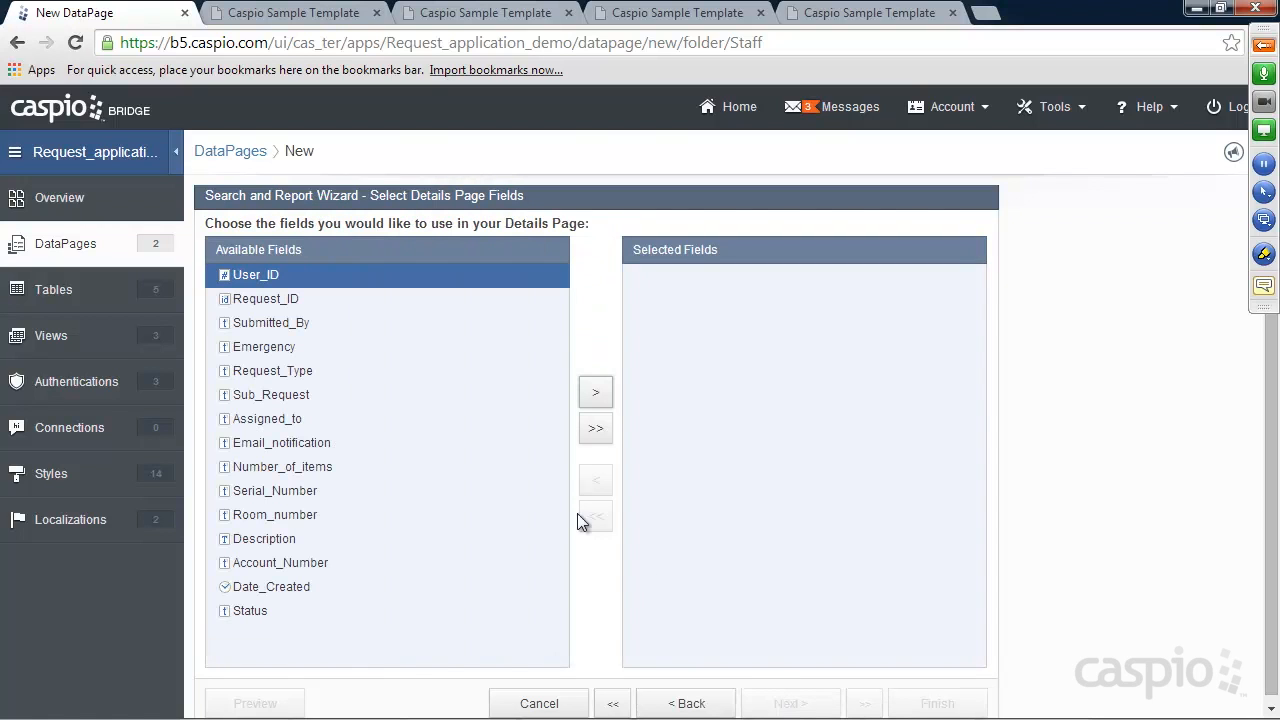
# Add Status, Date_Created, Assigned_to, Request_Type and Sub_Request to the details page and finish
pyautogui.click(261, 609)
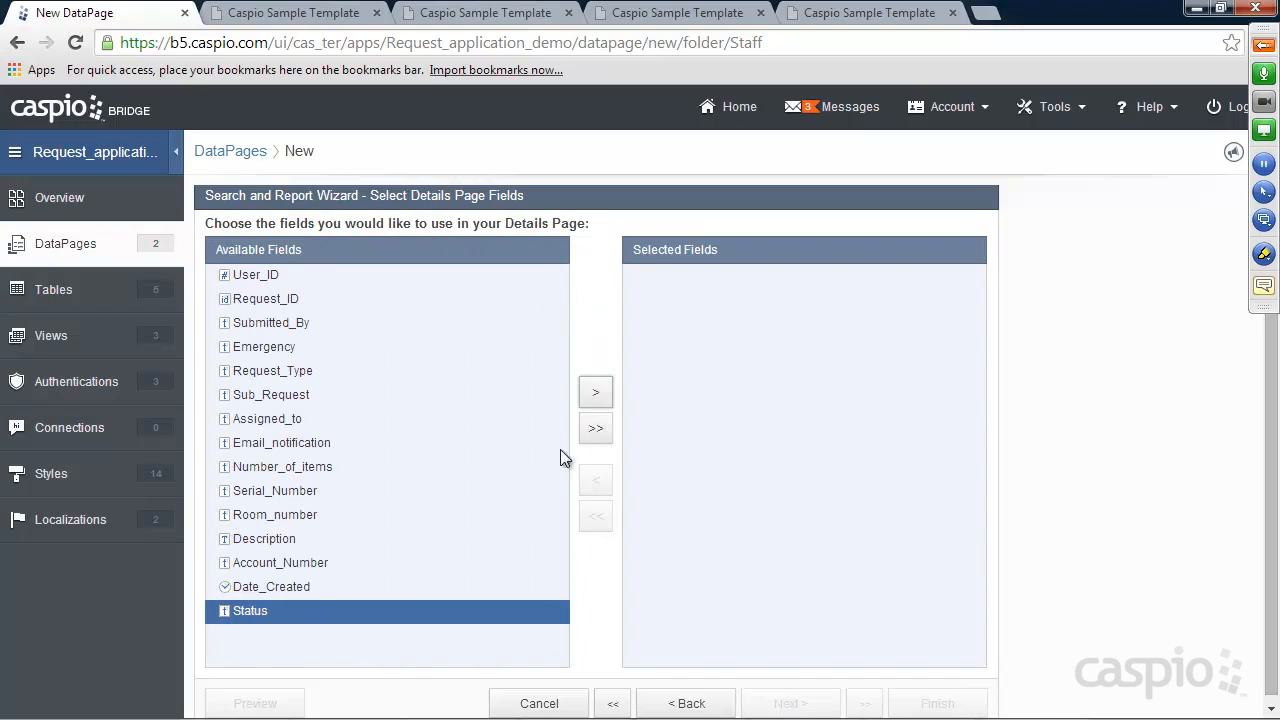
pyautogui.click(596, 393)
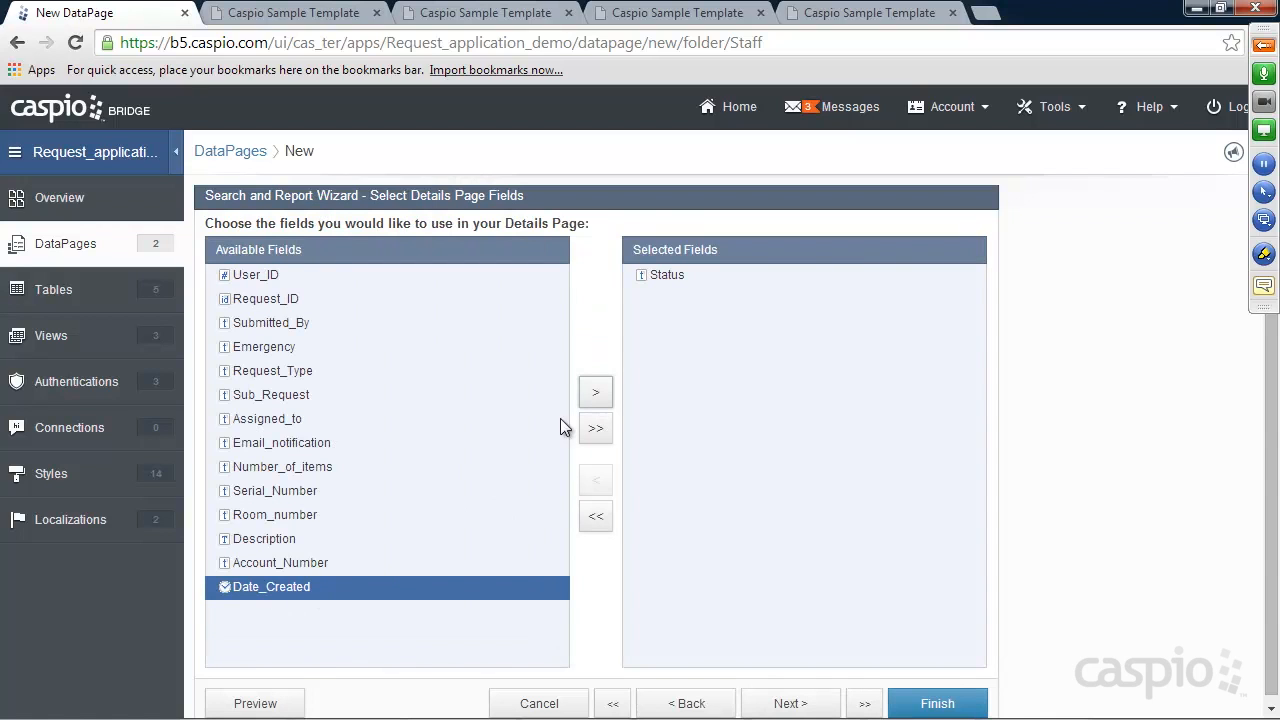
pyautogui.click(595, 392)
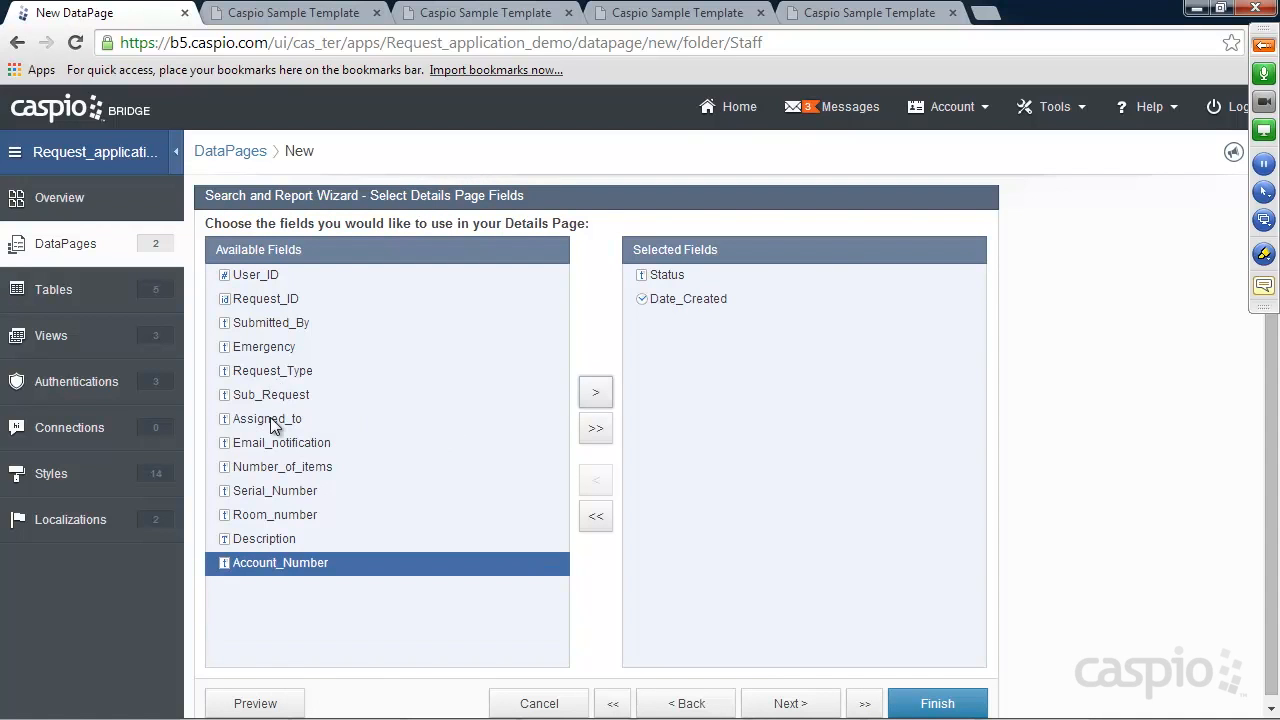
pyautogui.click(270, 420)
pyautogui.click(596, 392)
pyautogui.click(270, 371)
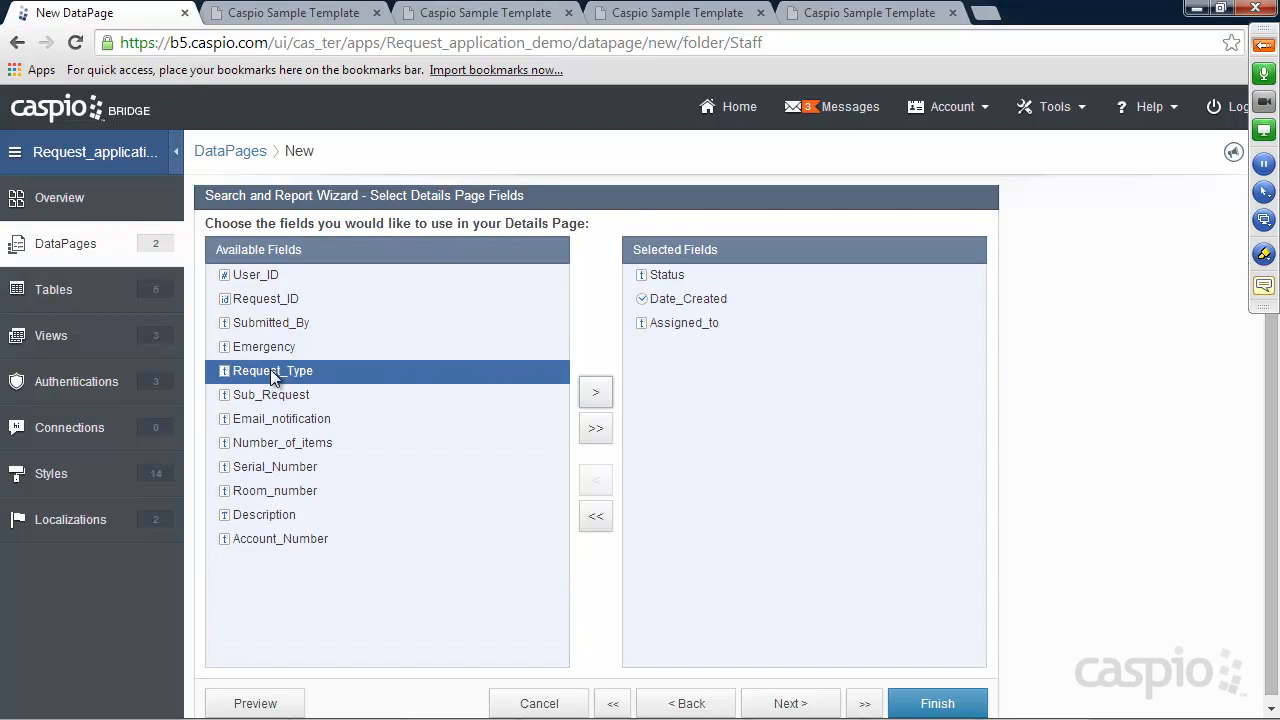
pyautogui.click(596, 392)
pyautogui.click(598, 394)
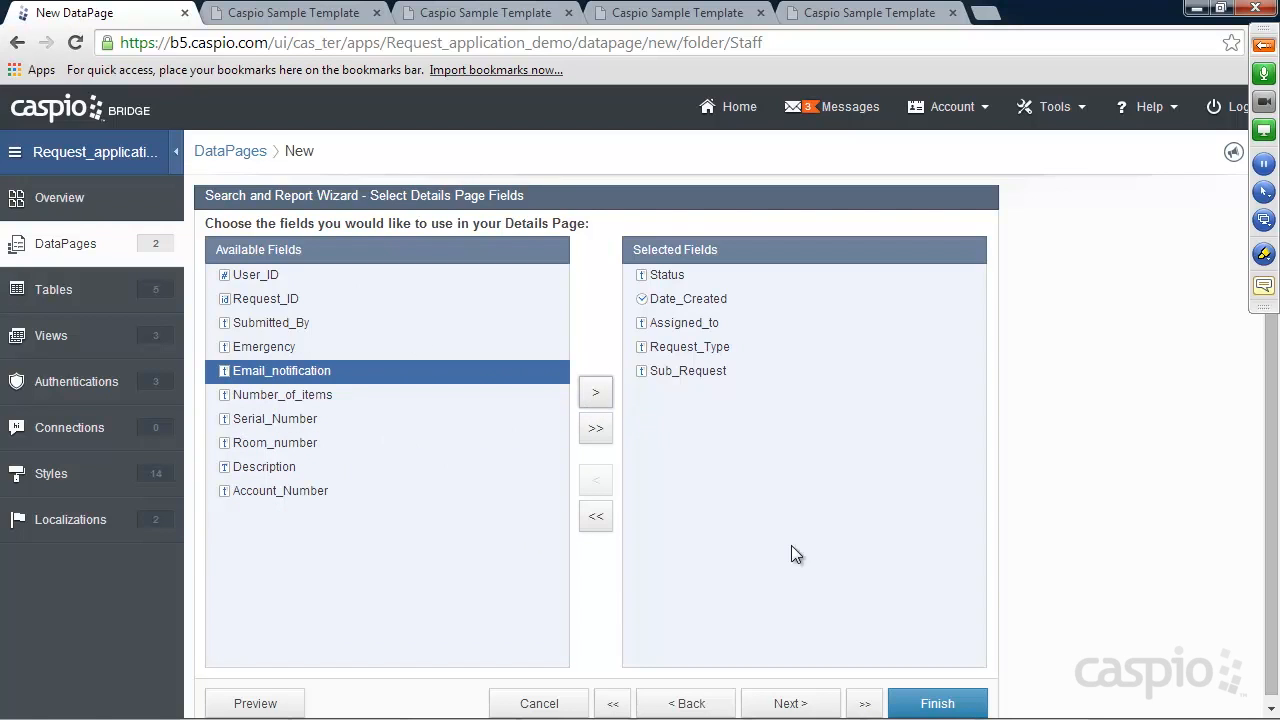
pyautogui.click(925, 703)
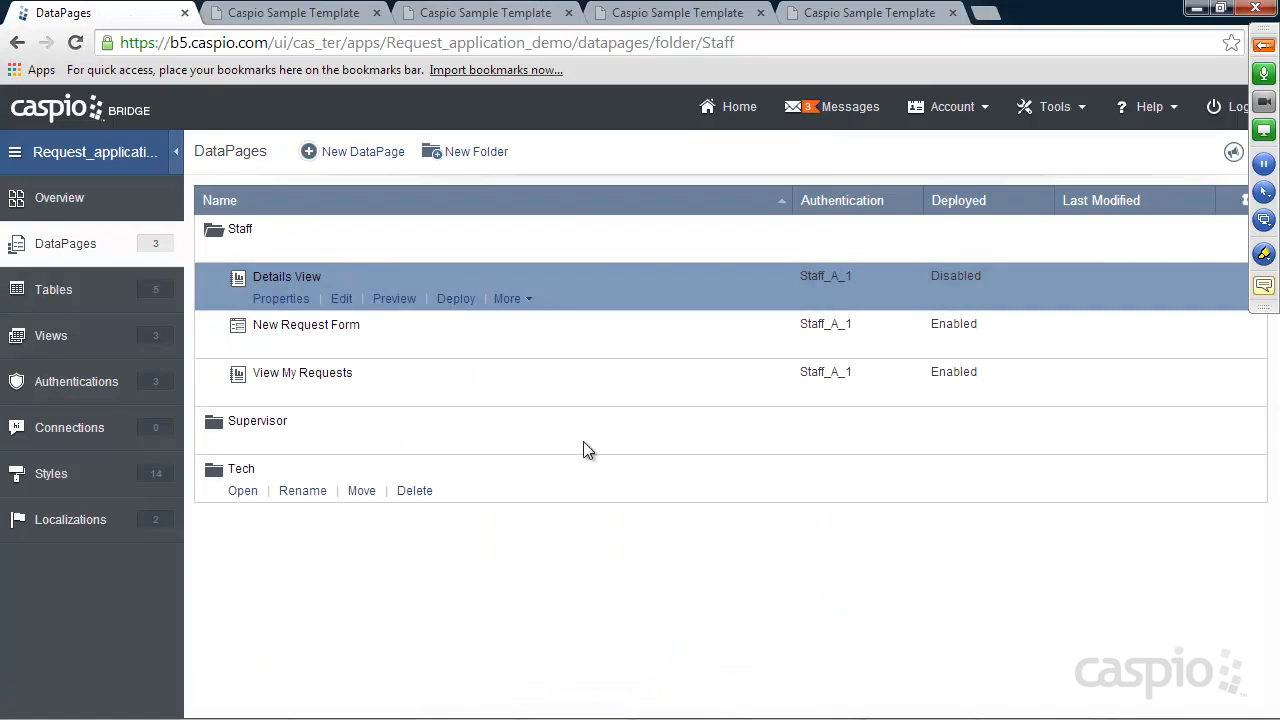
# Enable deployment of Details View, copy its embed code, and bring up the manager_updates page
pyautogui.click(456, 299)
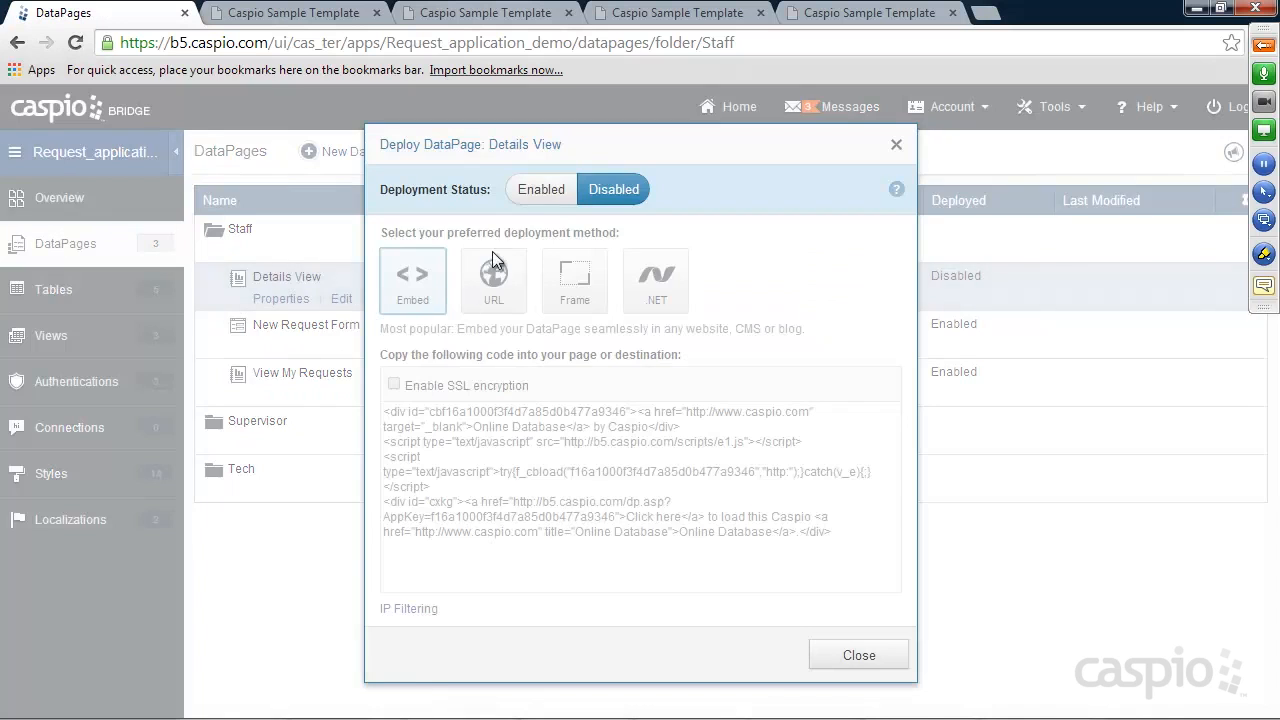
pyautogui.click(537, 189)
pyautogui.click(543, 453)
pyautogui.rightClick(543, 453)
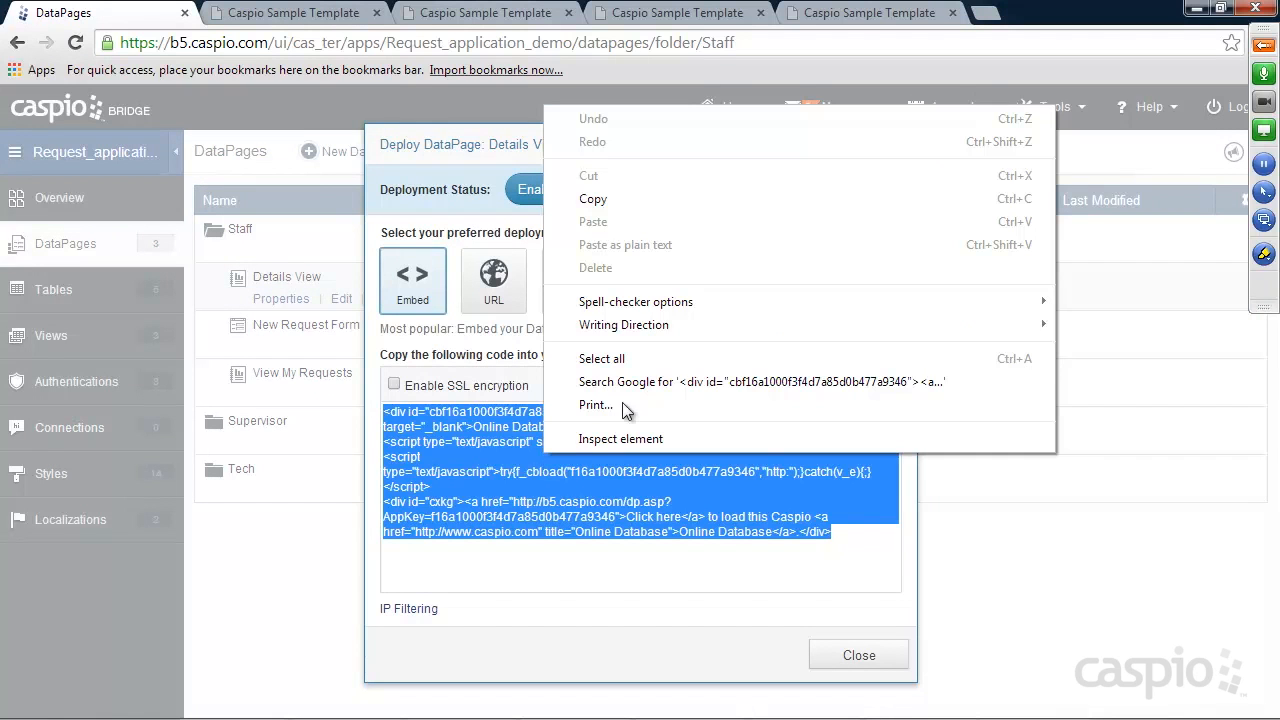
pyautogui.click(610, 198)
pyautogui.click(855, 652)
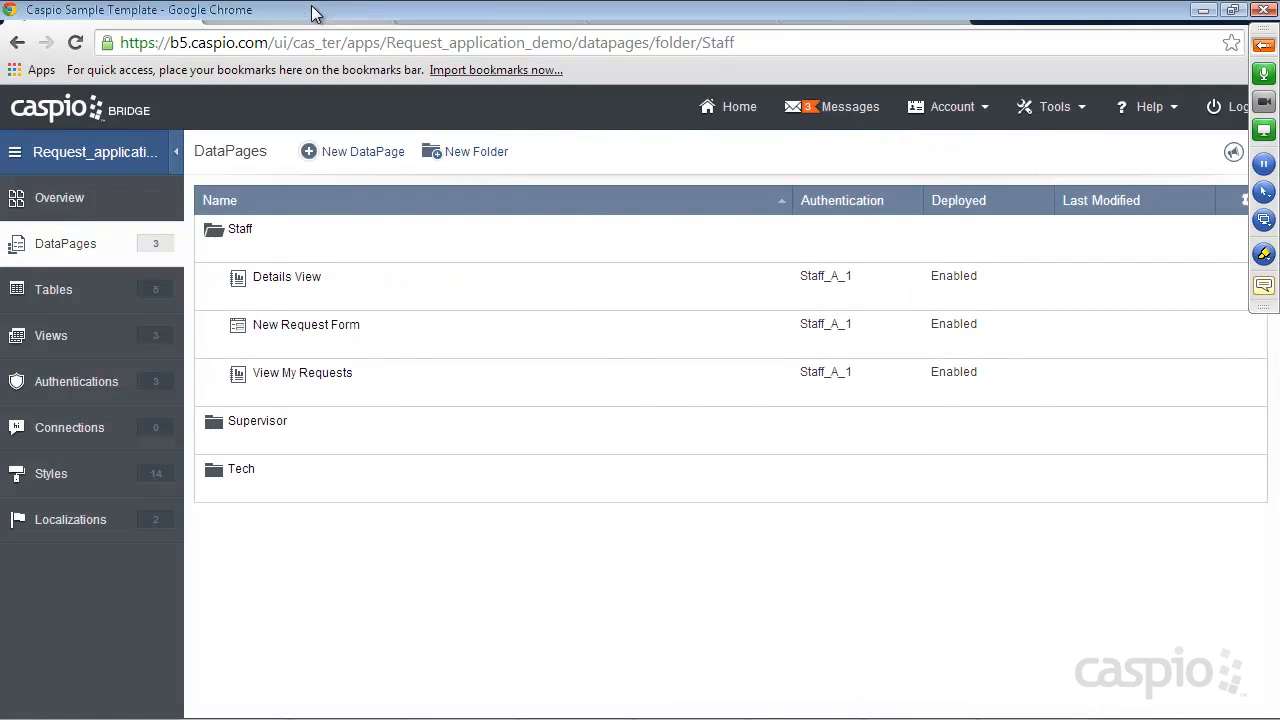
pyautogui.click(323, 13)
pyautogui.click(505, 13)
pyautogui.click(662, 14)
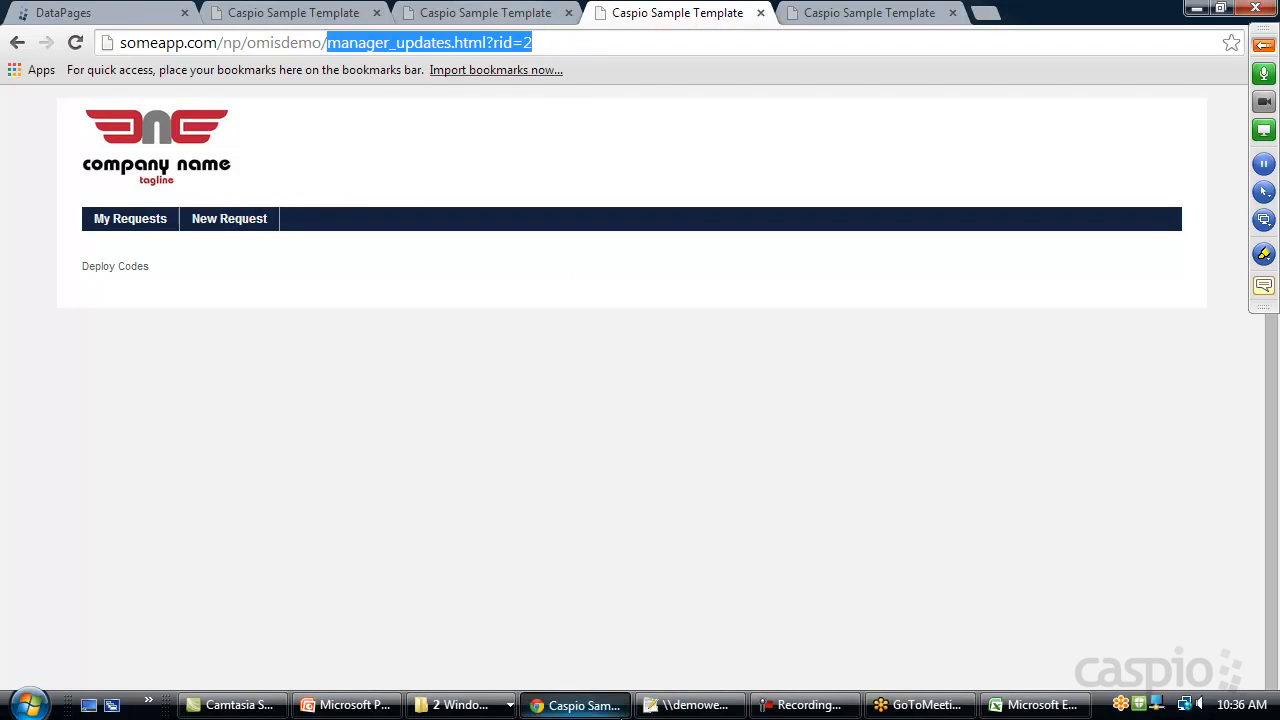
# Paste the Details View embed code over the line 25 Deploy Codes text in manager_updates.html
pyautogui.click(693, 705)
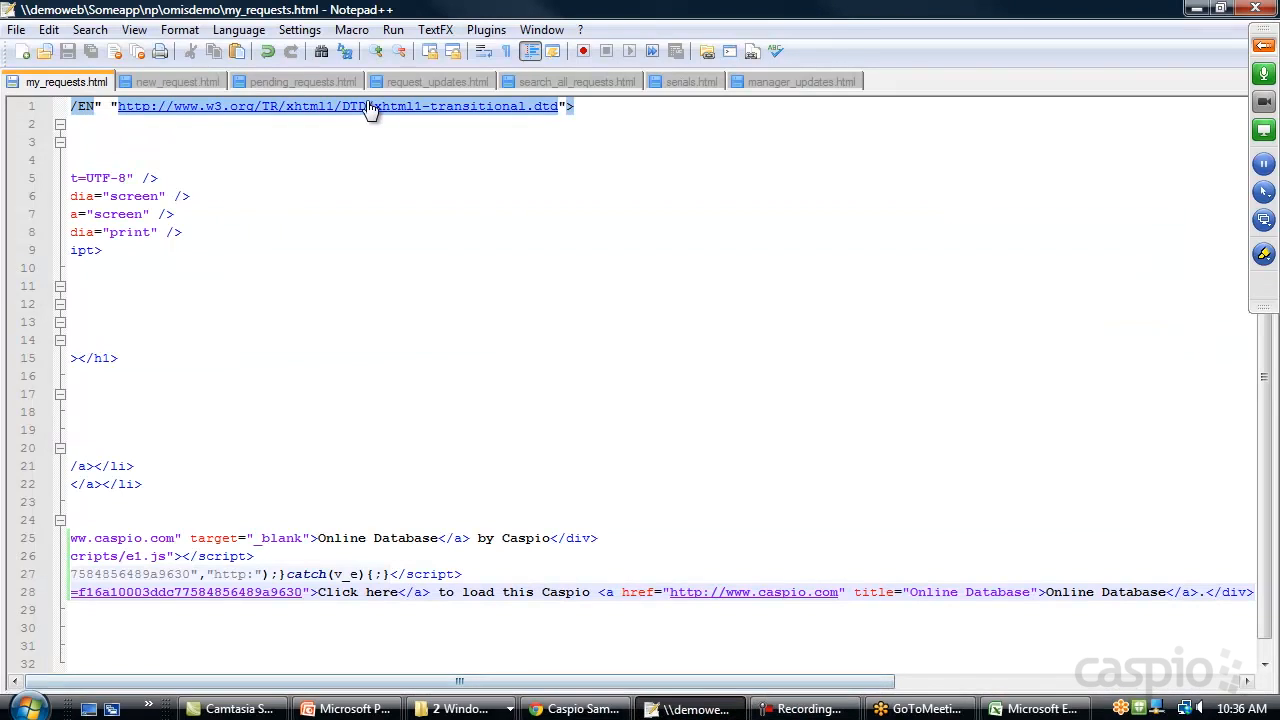
pyautogui.click(785, 82)
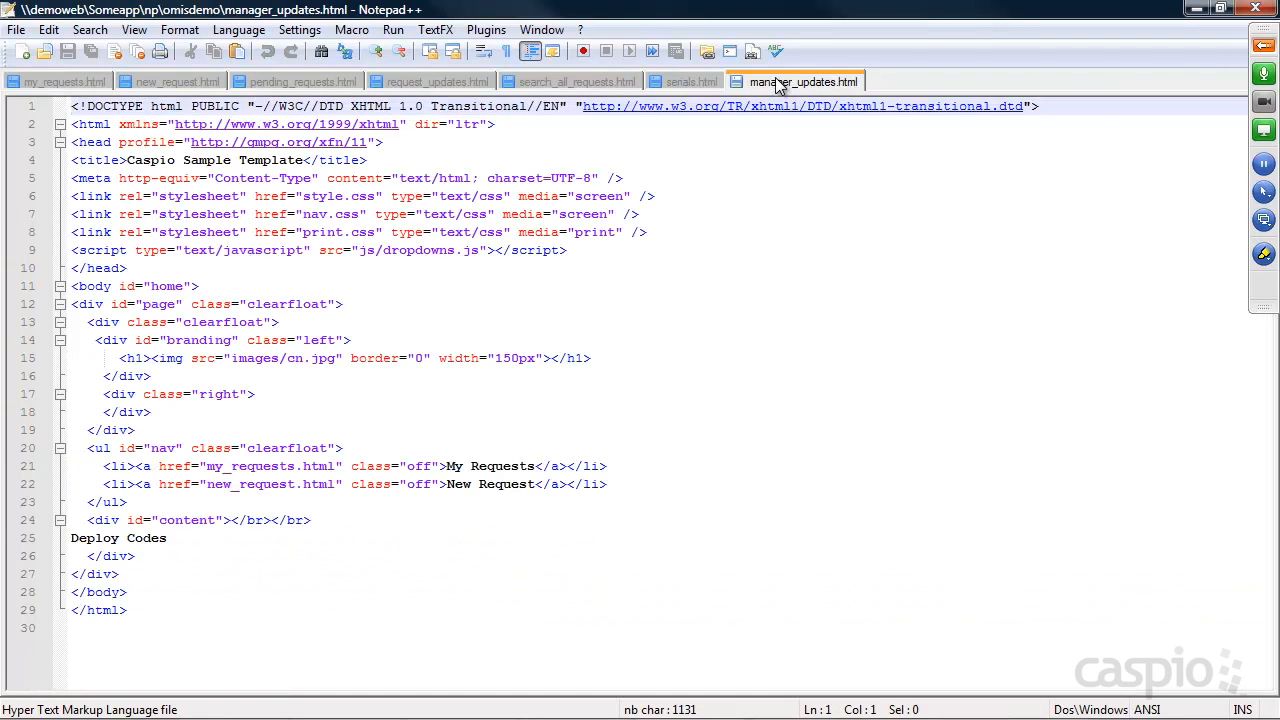
pyautogui.moveTo(181, 537); pyautogui.dragTo(76, 537)
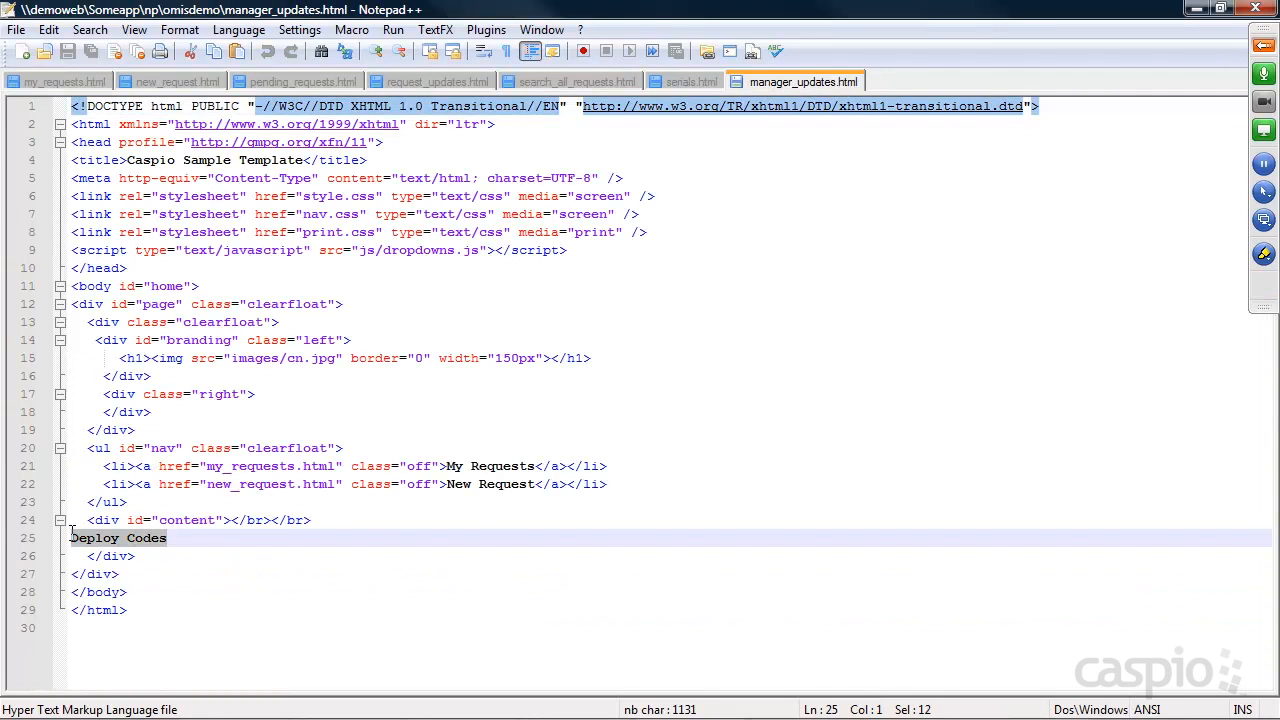
pyautogui.hotkey('ctrl', 'v')
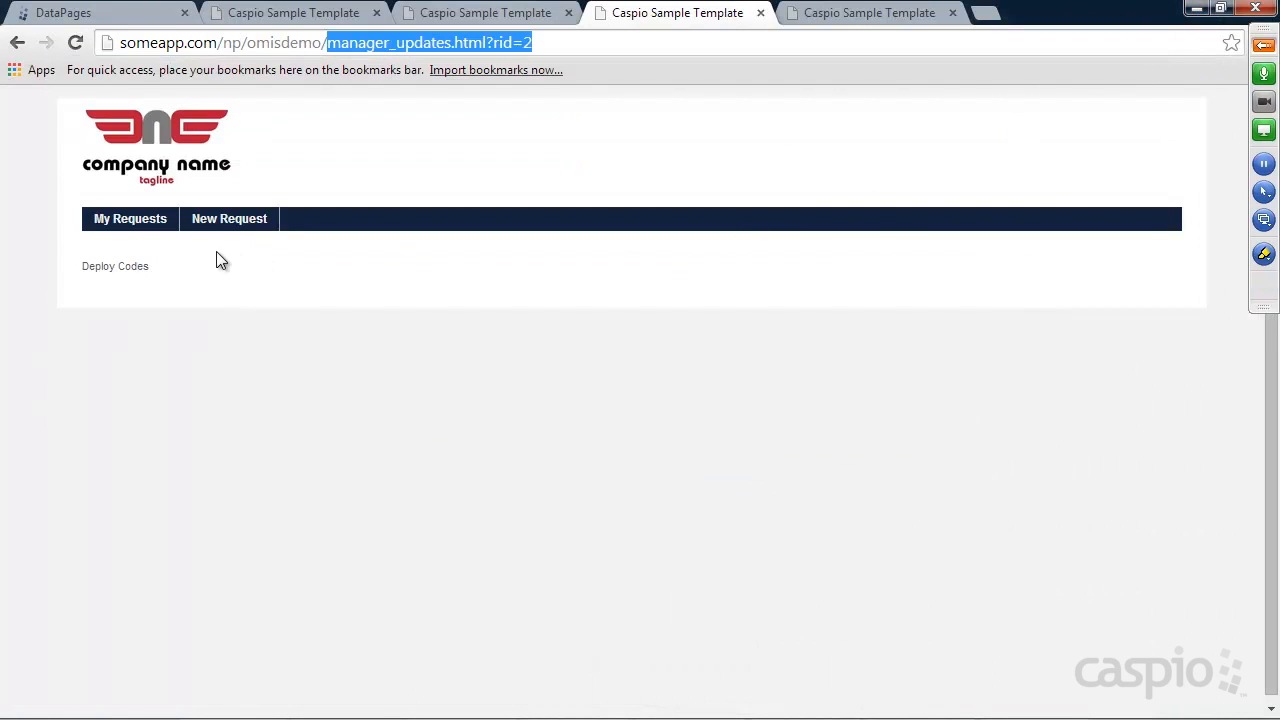
# Reload My Requests and open the first request's View Updates page, checking its status New
pyautogui.click(17, 43)
pyautogui.click(75, 43)
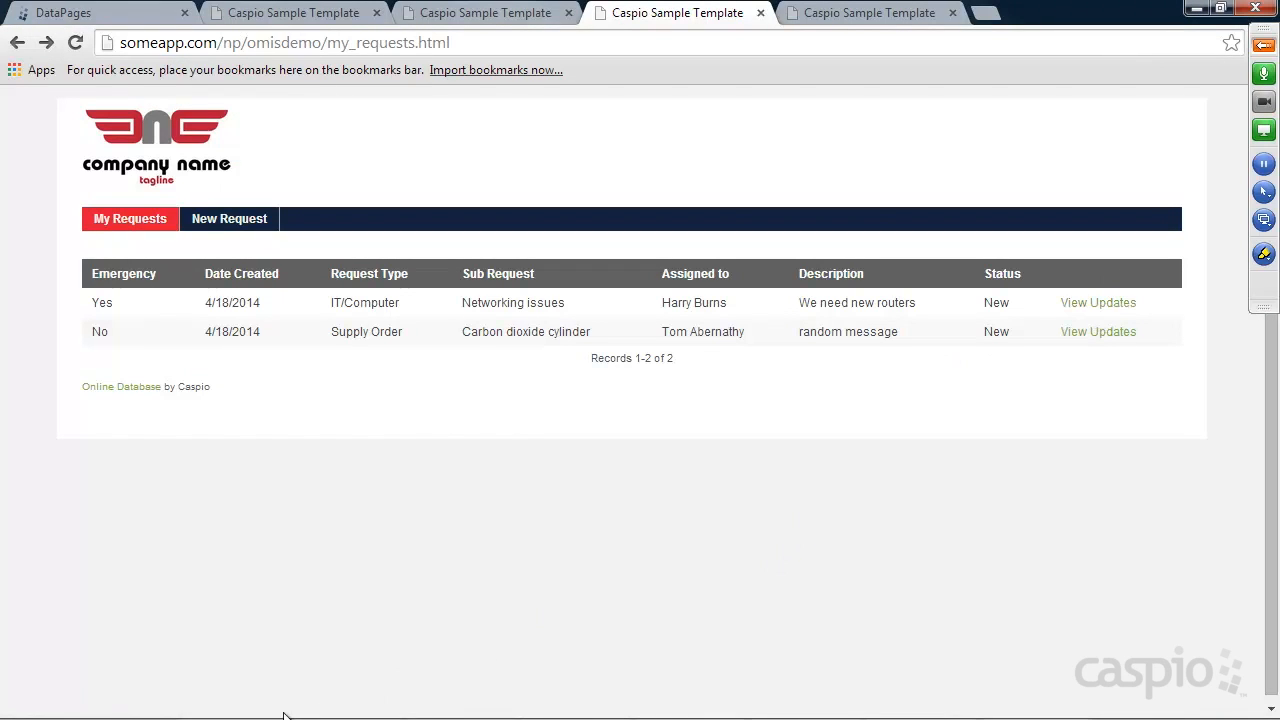
pyautogui.click(1098, 302)
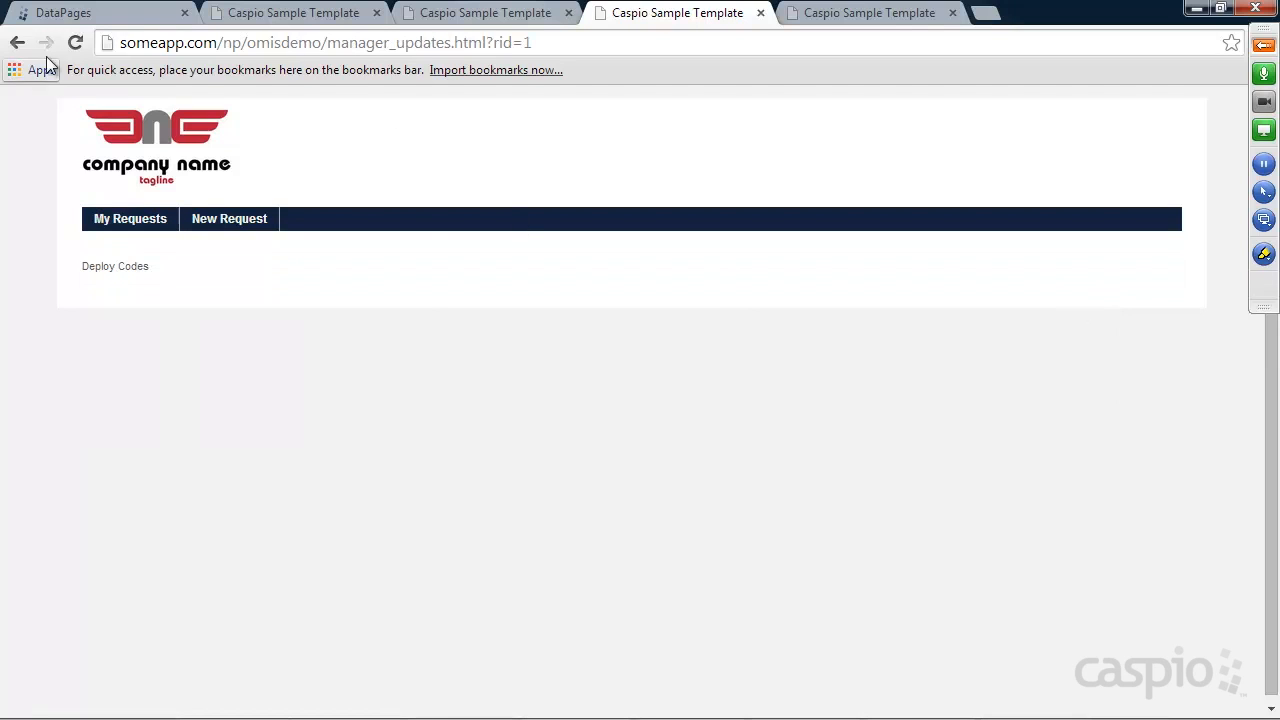
pyautogui.click(77, 43)
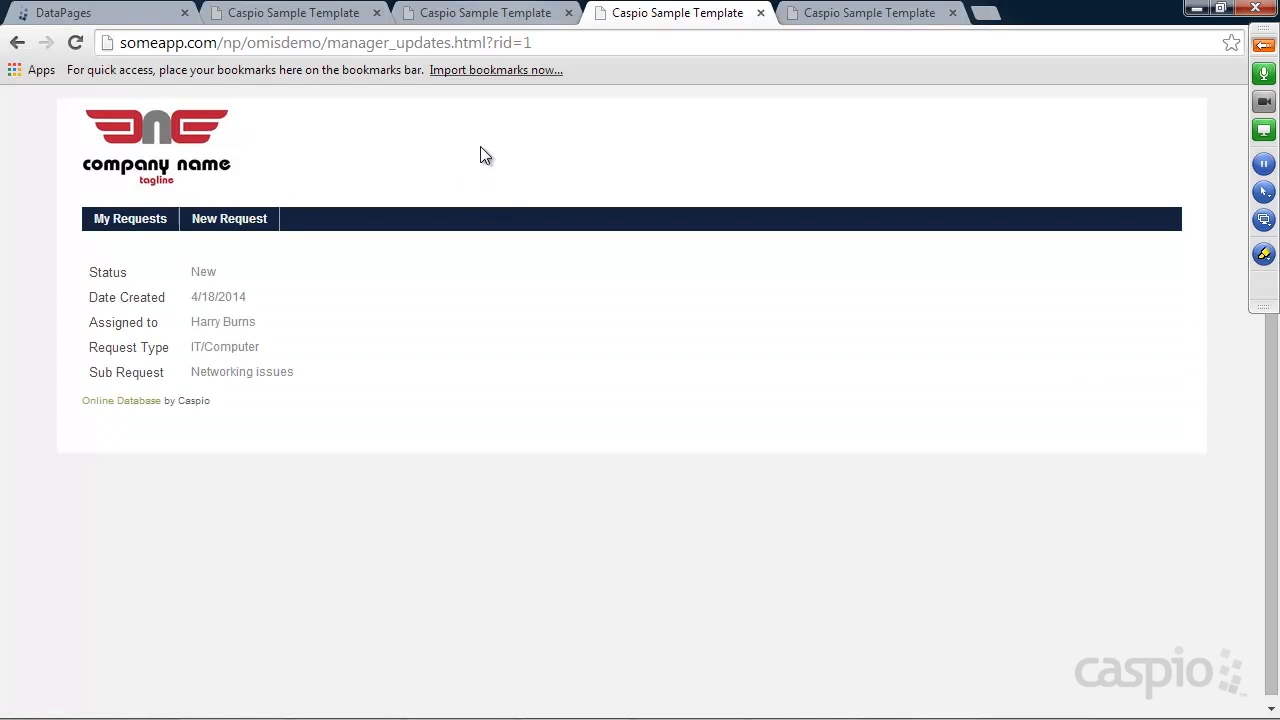
pyautogui.click(15, 43)
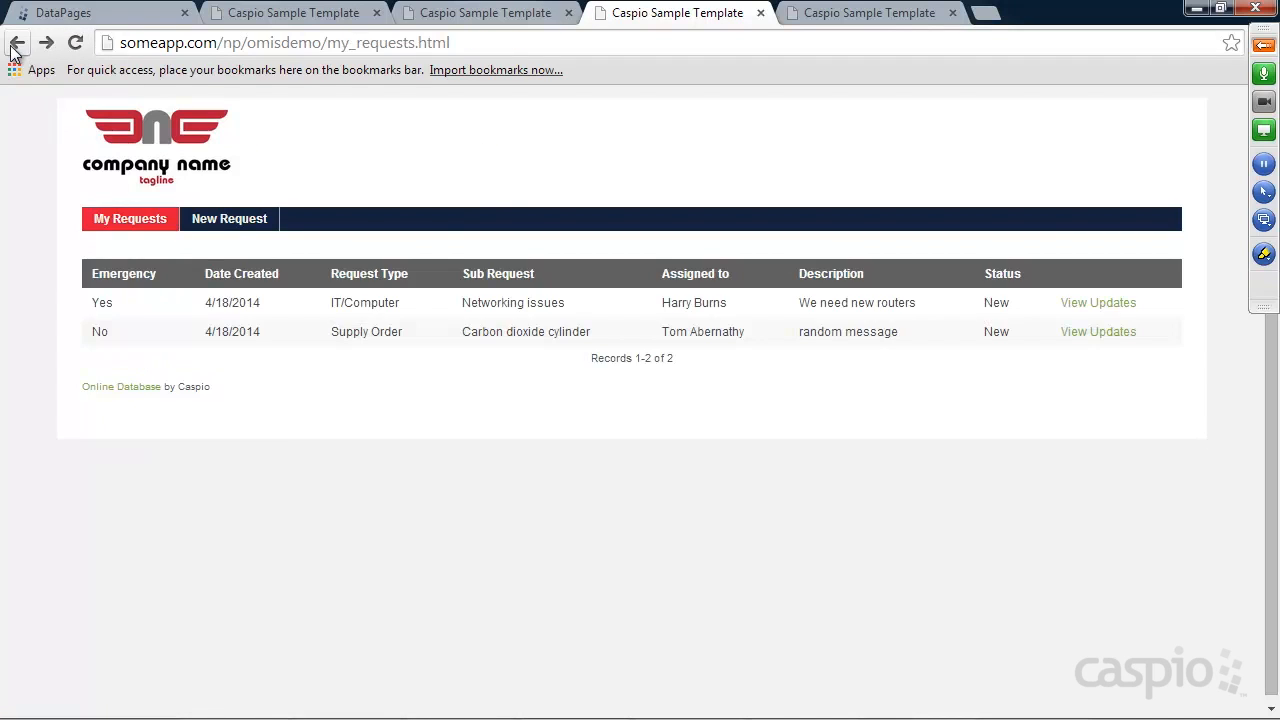
pyautogui.click(1088, 304)
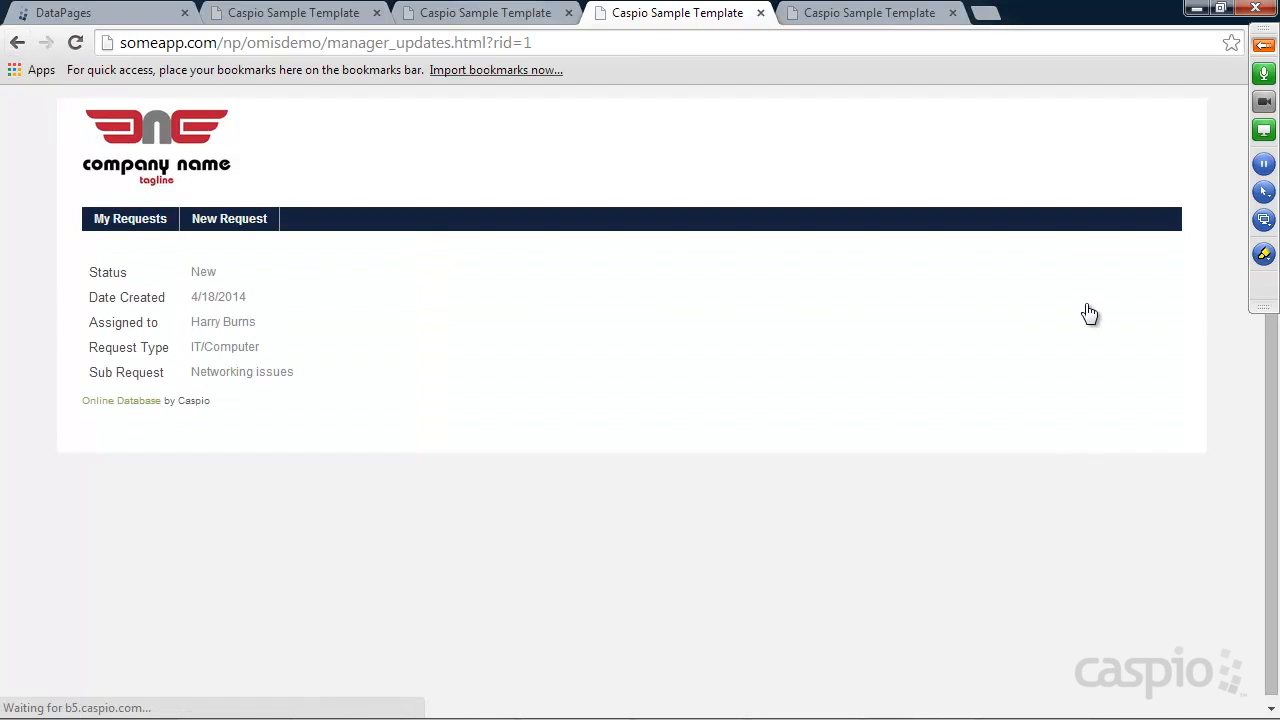
pyautogui.moveTo(205, 272); pyautogui.dragTo(237, 295)
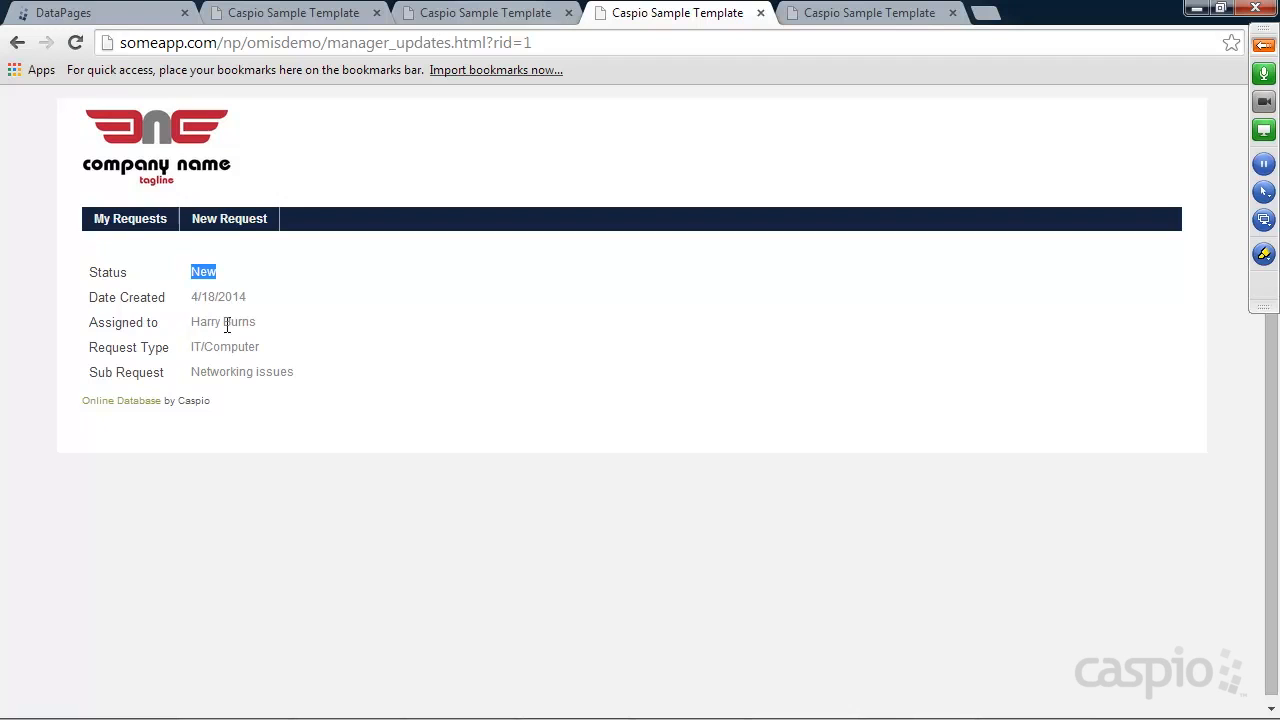
pyautogui.doubleClick(200, 371)
pyautogui.click(312, 350)
# Open the second request's View Updates page and reload to show its Supply Order details
pyautogui.click(17, 43)
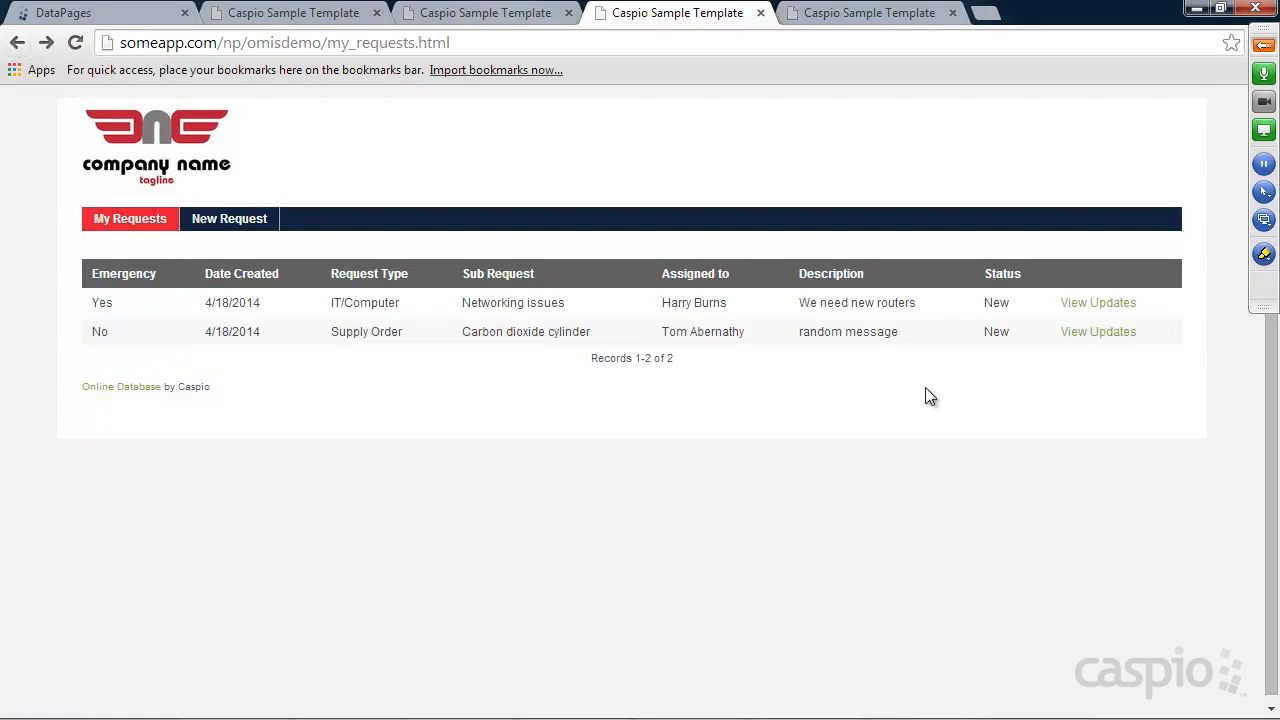
pyautogui.click(1086, 336)
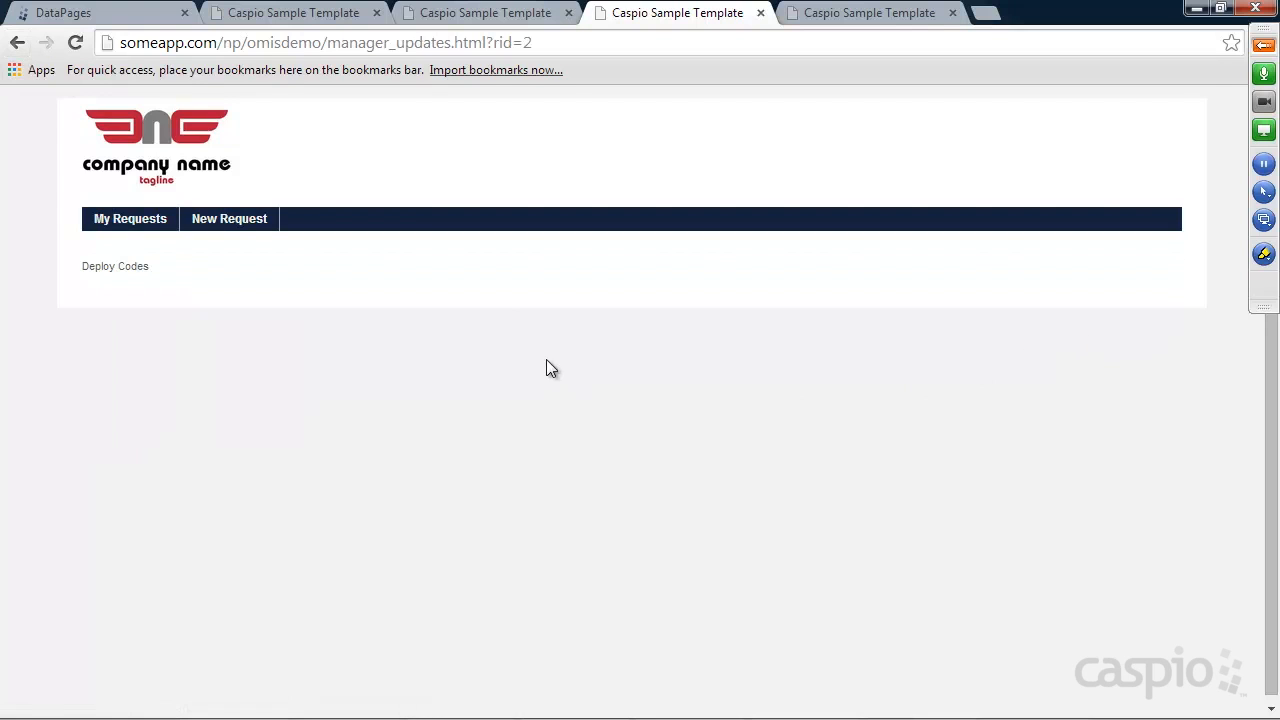
pyautogui.click(78, 45)
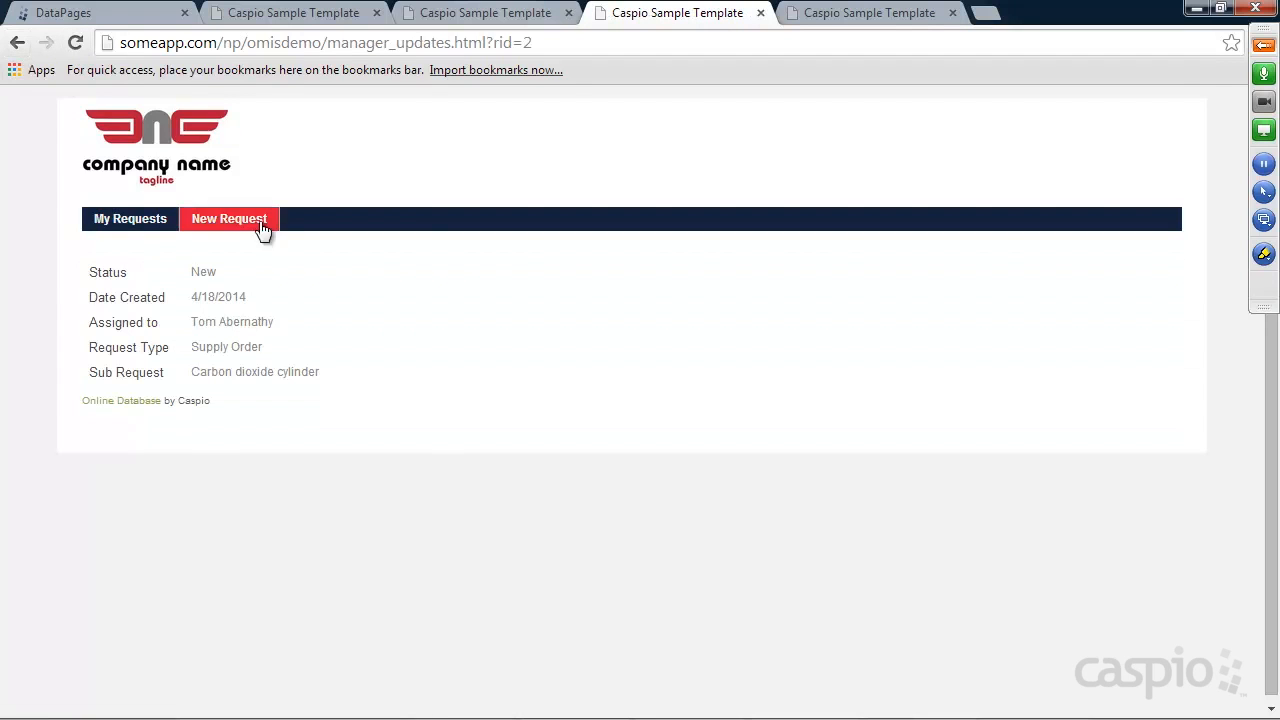
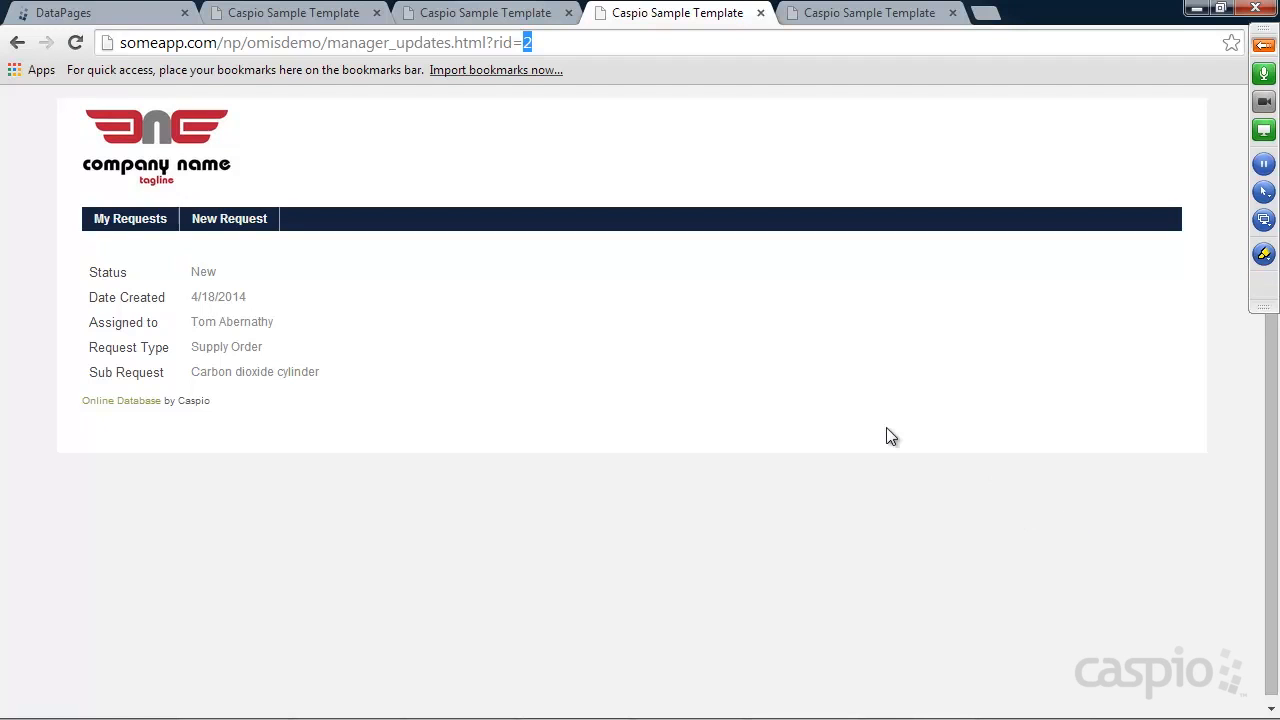
# Return to the My Requests list, then switch to the pending_requests.html tab, which still shows a placeholder
pyautogui.click(123, 222)
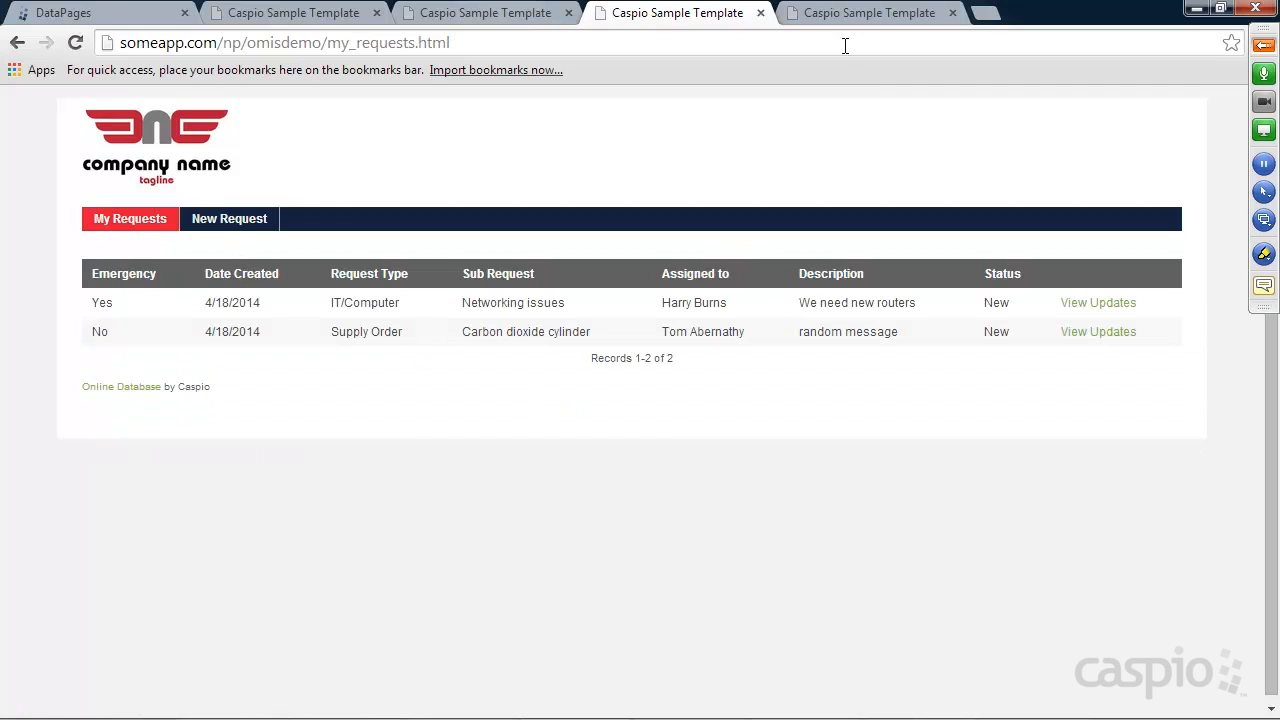
pyautogui.click(860, 14)
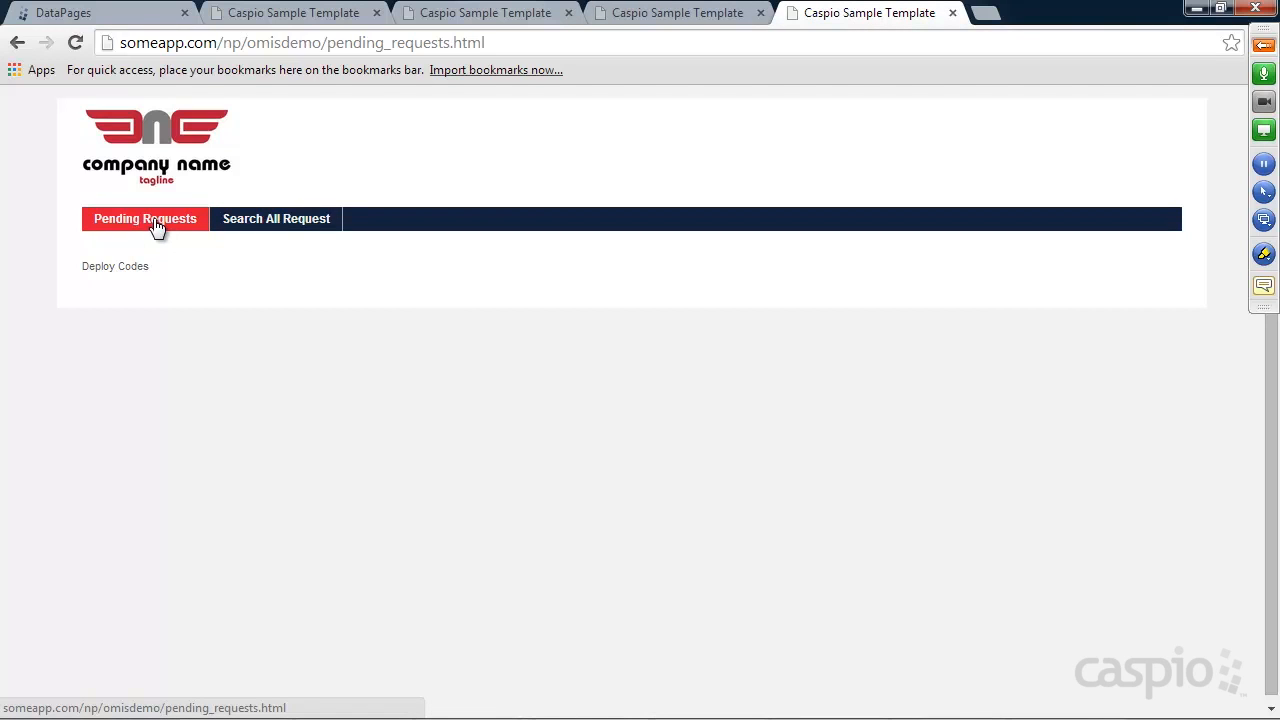
# Start a new Tabular report DataPage in the Tech folder
pyautogui.click(95, 13)
pyautogui.moveTo(408, 433)
pyautogui.click(244, 490)
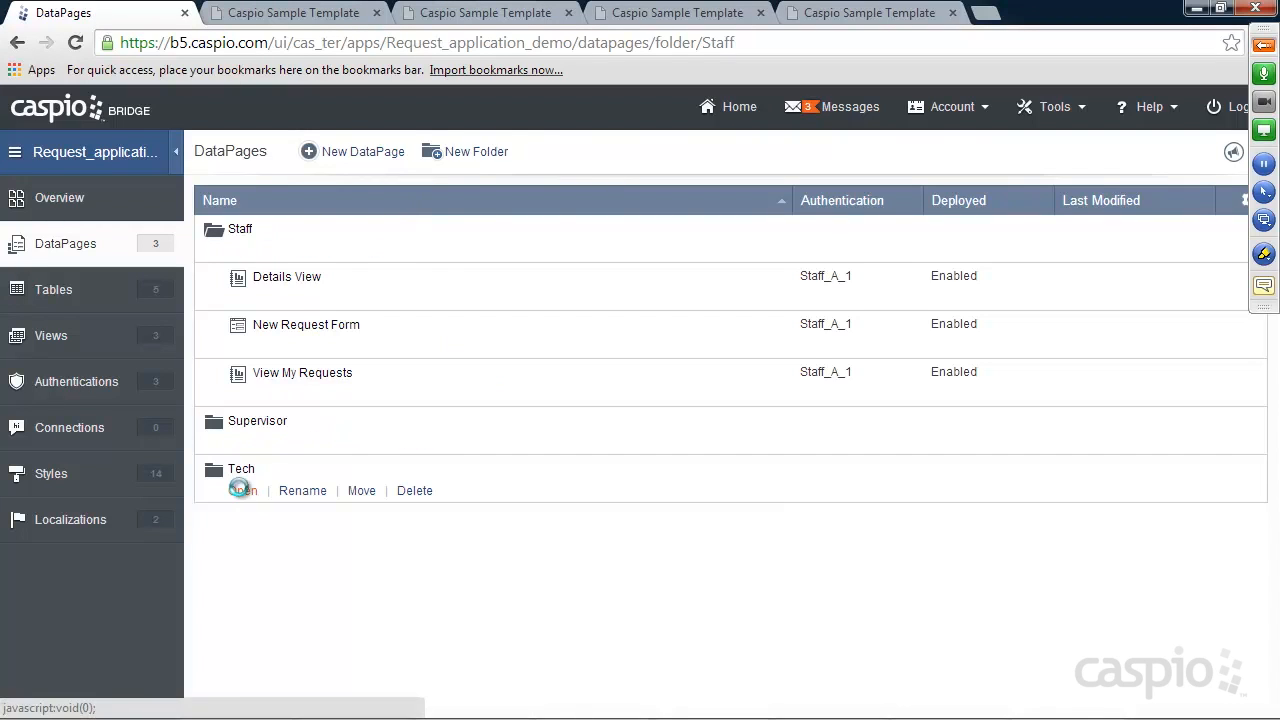
pyautogui.click(361, 151)
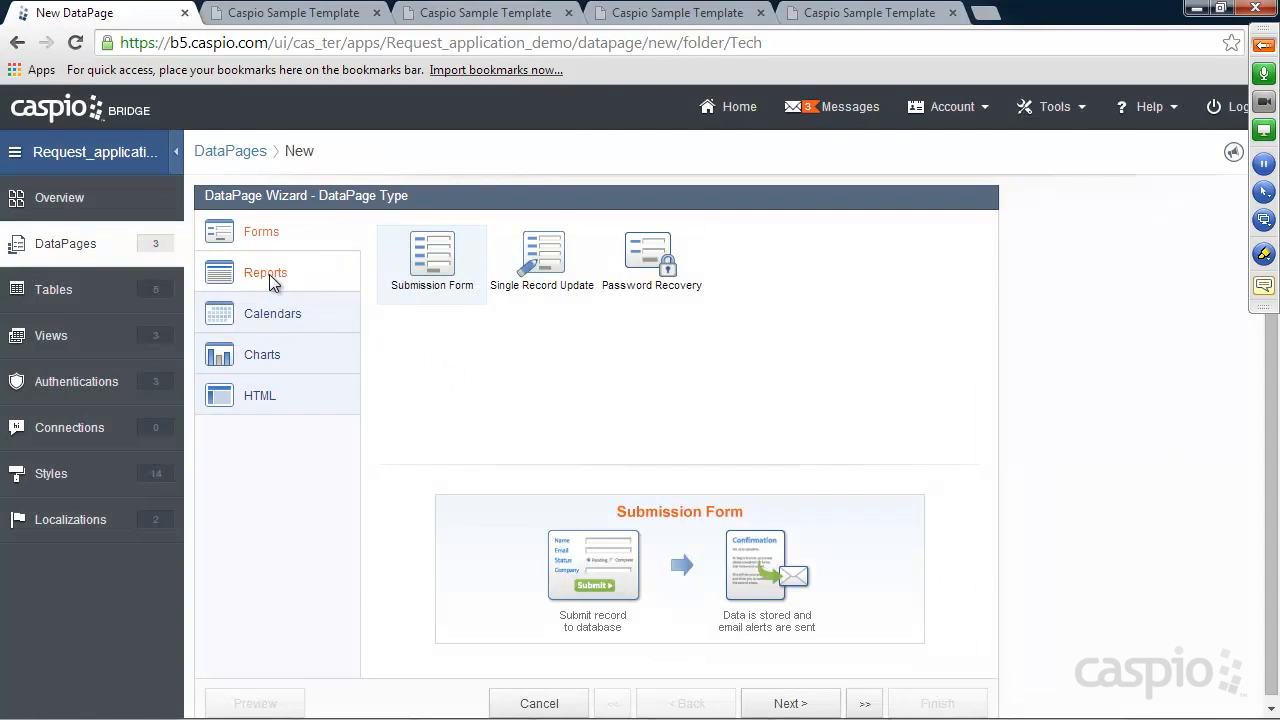
pyautogui.click(268, 274)
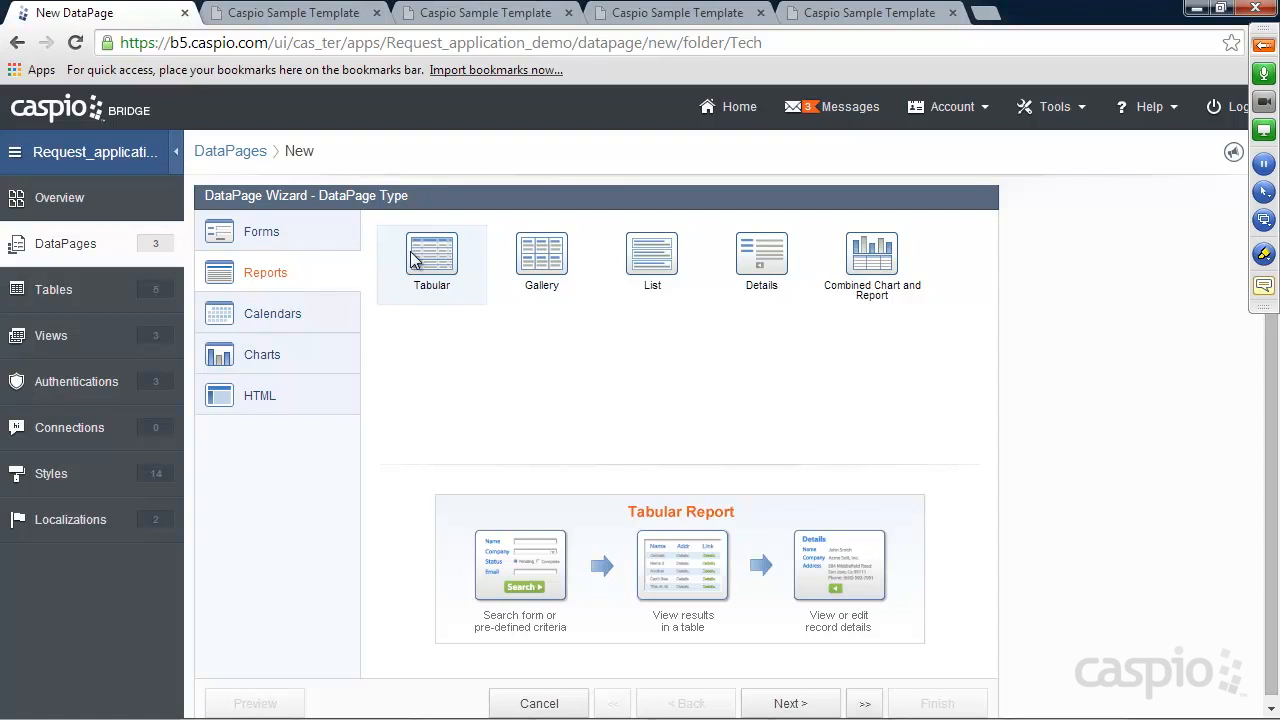
pyautogui.click(787, 704)
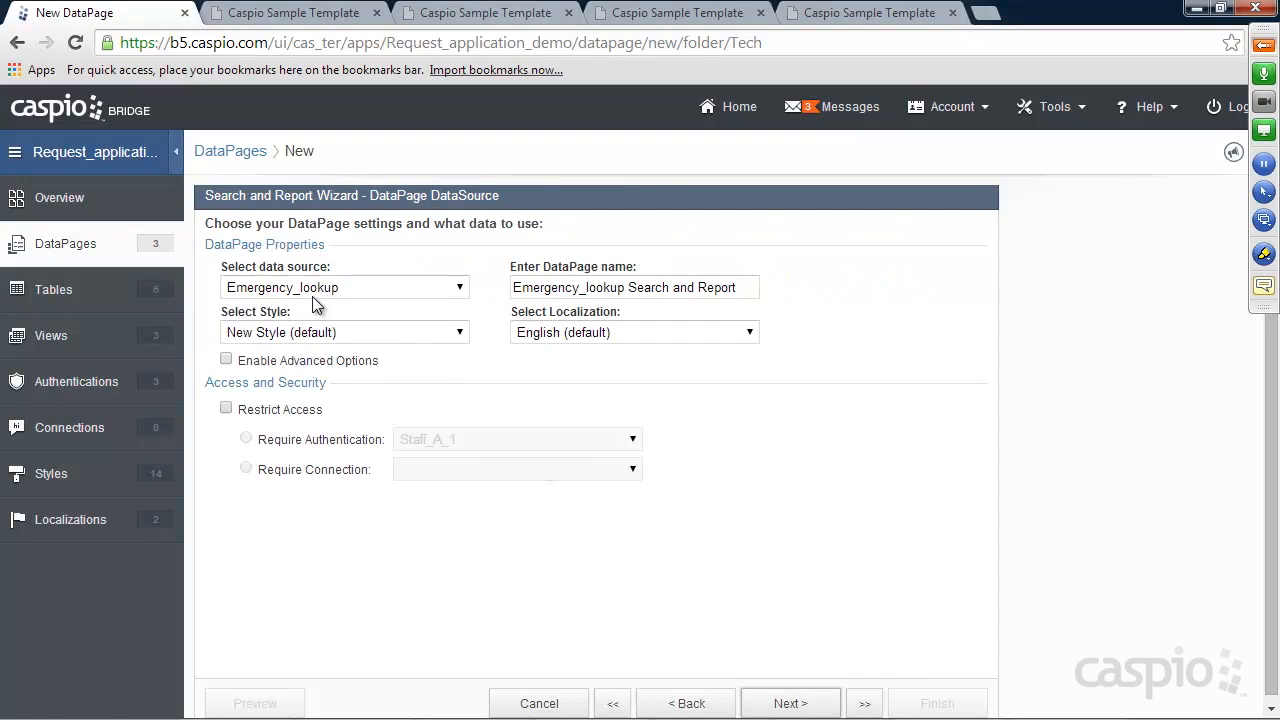
# Use Requests_Tbl as the data source with the default style, and name it 'Pending Requests'
pyautogui.click(340, 287)
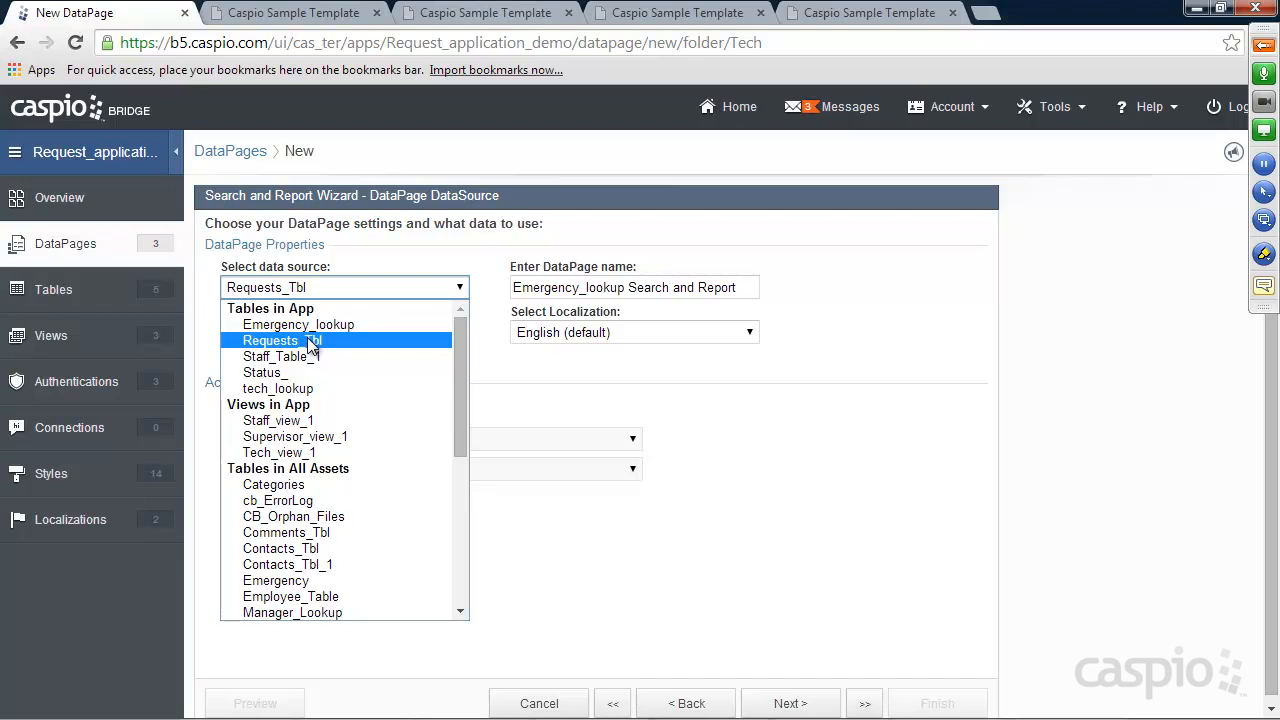
pyautogui.click(310, 341)
pyautogui.click(298, 335)
pyautogui.click(297, 338)
pyautogui.moveTo(706, 288); pyautogui.dragTo(467, 281)
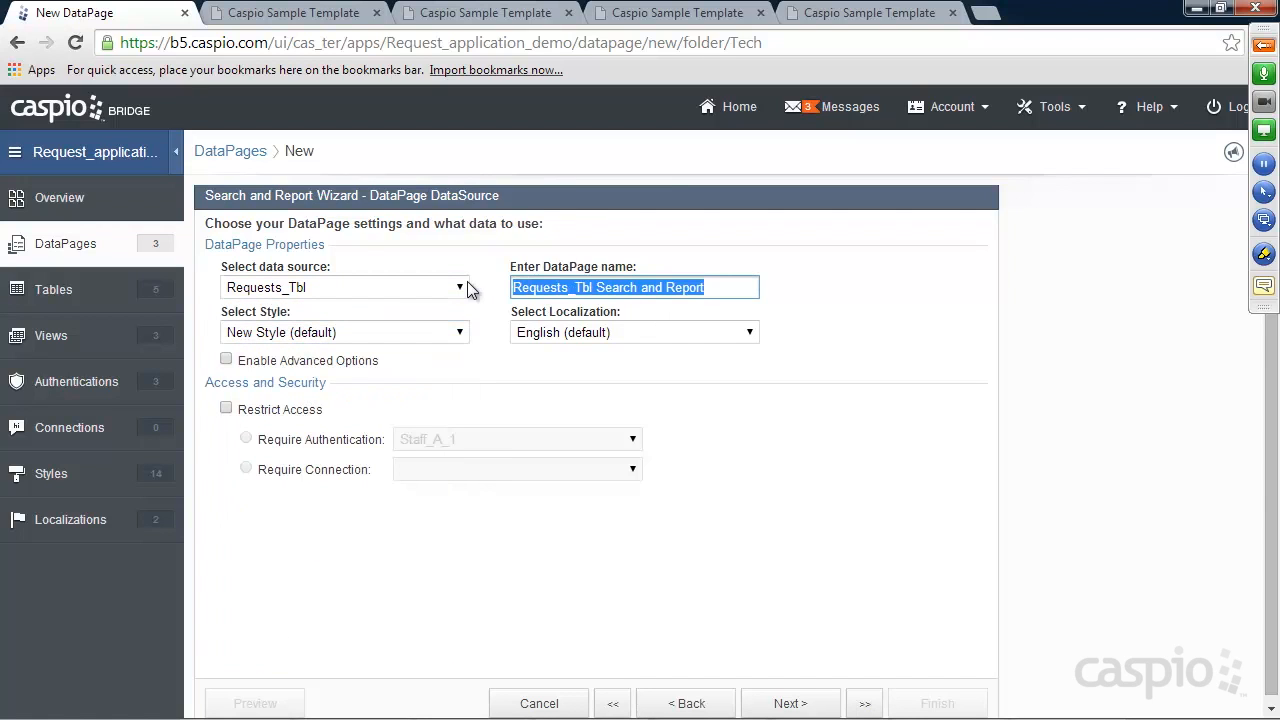
pyautogui.write('Pending REqu')
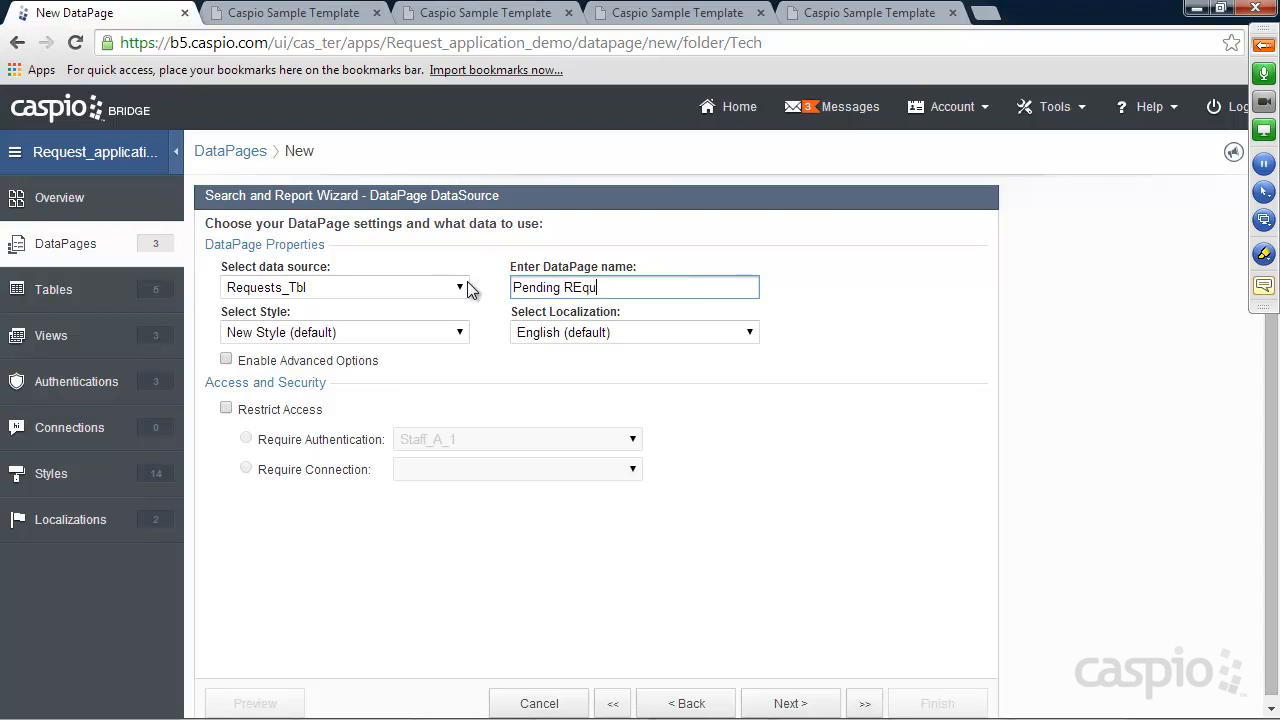
pyautogui.press('BackSpace')
pyautogui.press('BackSpace')
pyautogui.press('BackSpace')
pyautogui.write('equests')
# Load the tech site's Pending Requests list and look through its records
pyautogui.click(457, 18)
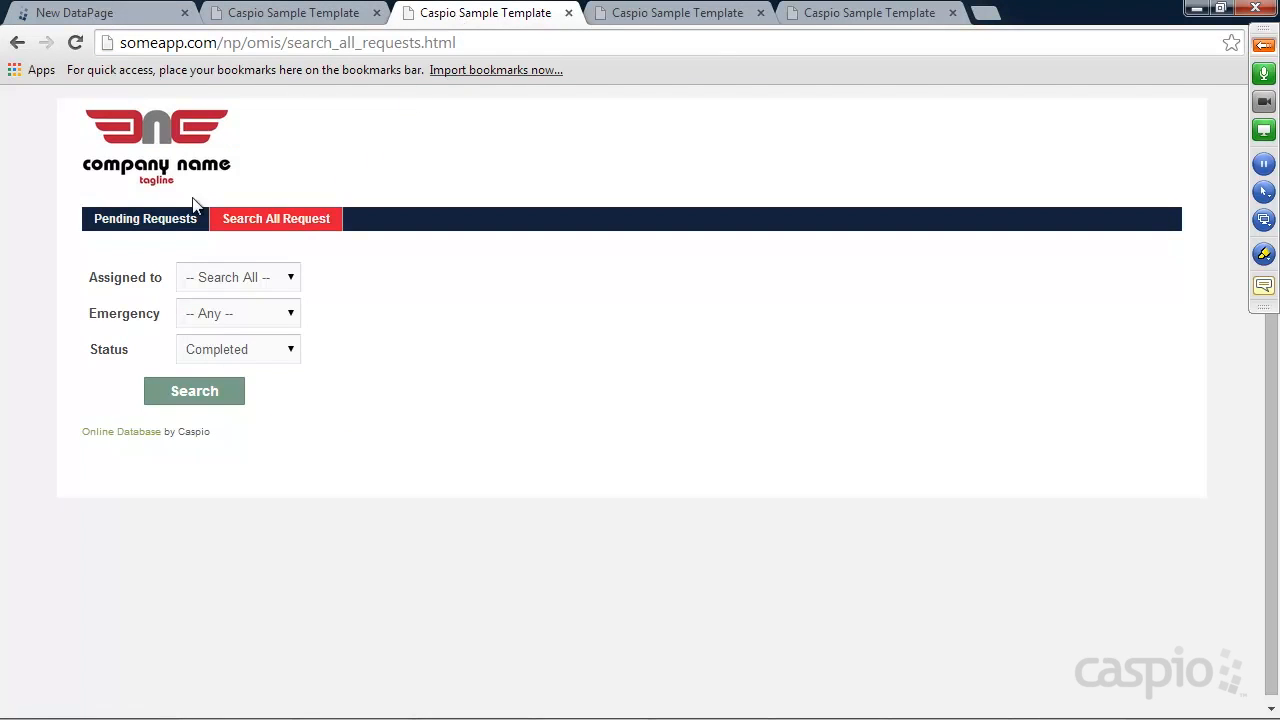
pyautogui.click(170, 219)
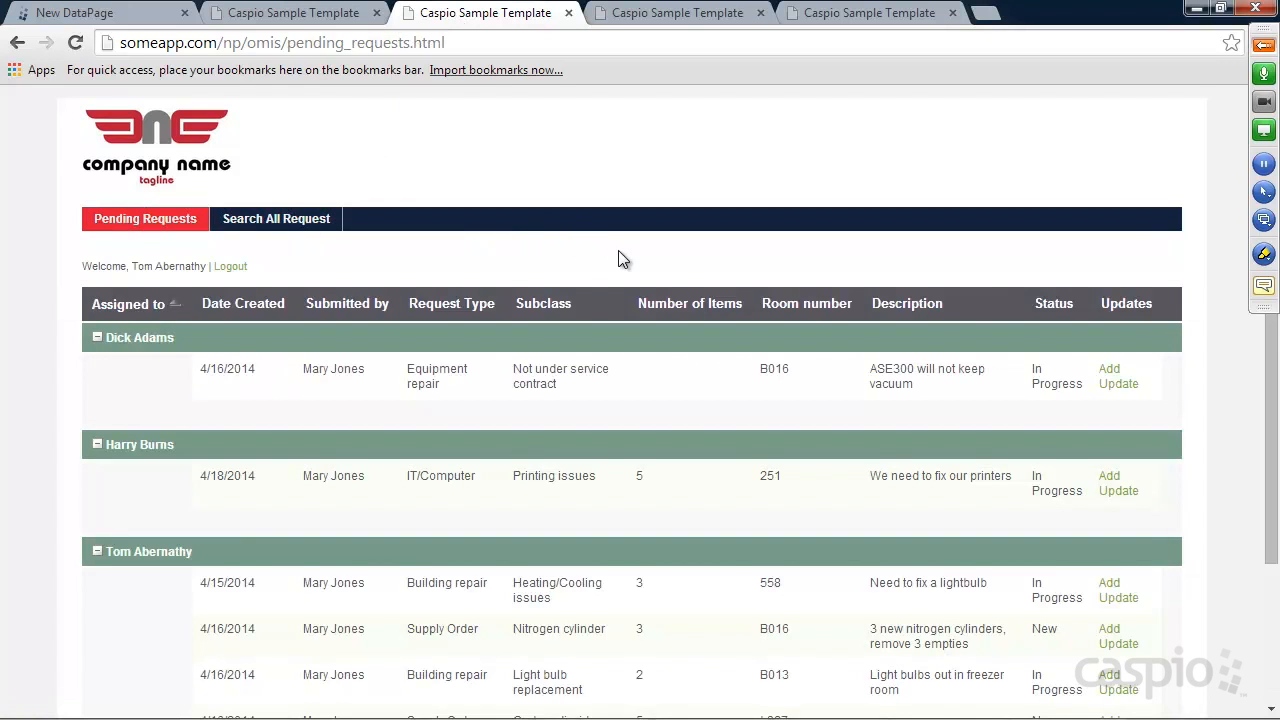
pyautogui.scroll(-1, 616, 254)
pyautogui.scroll(-1, 616, 262)
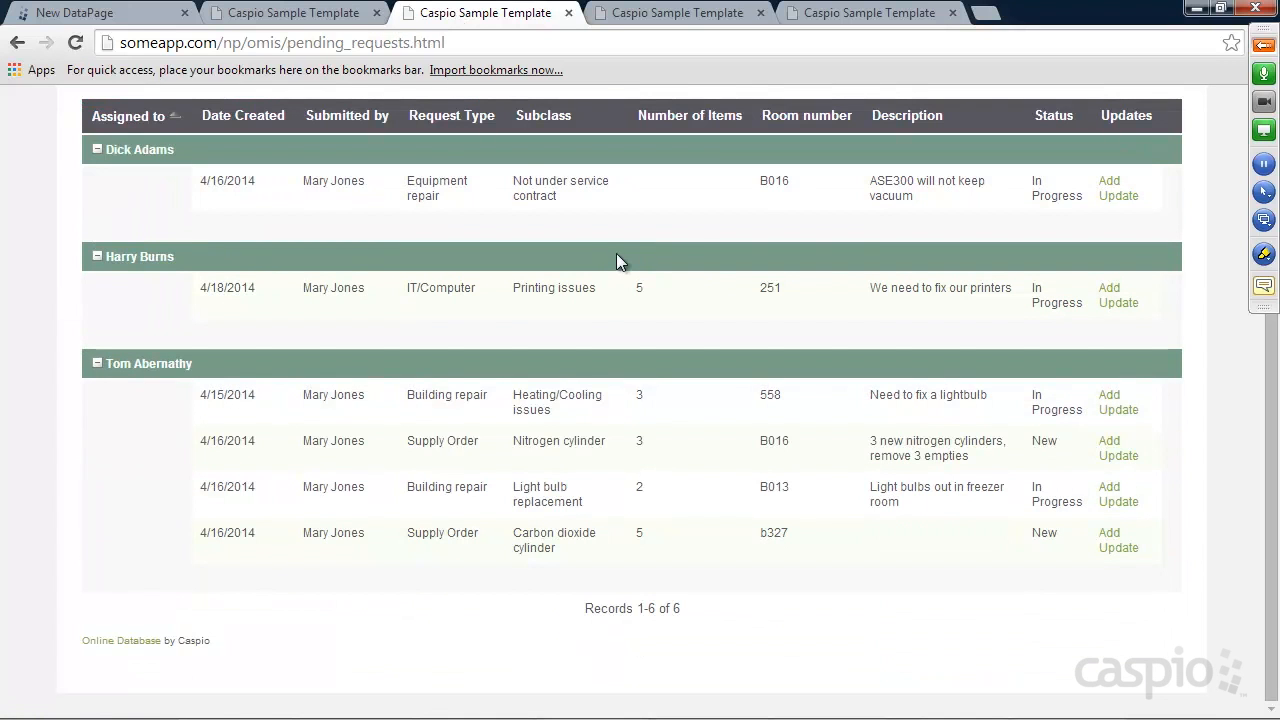
pyautogui.scroll(1, 616, 262)
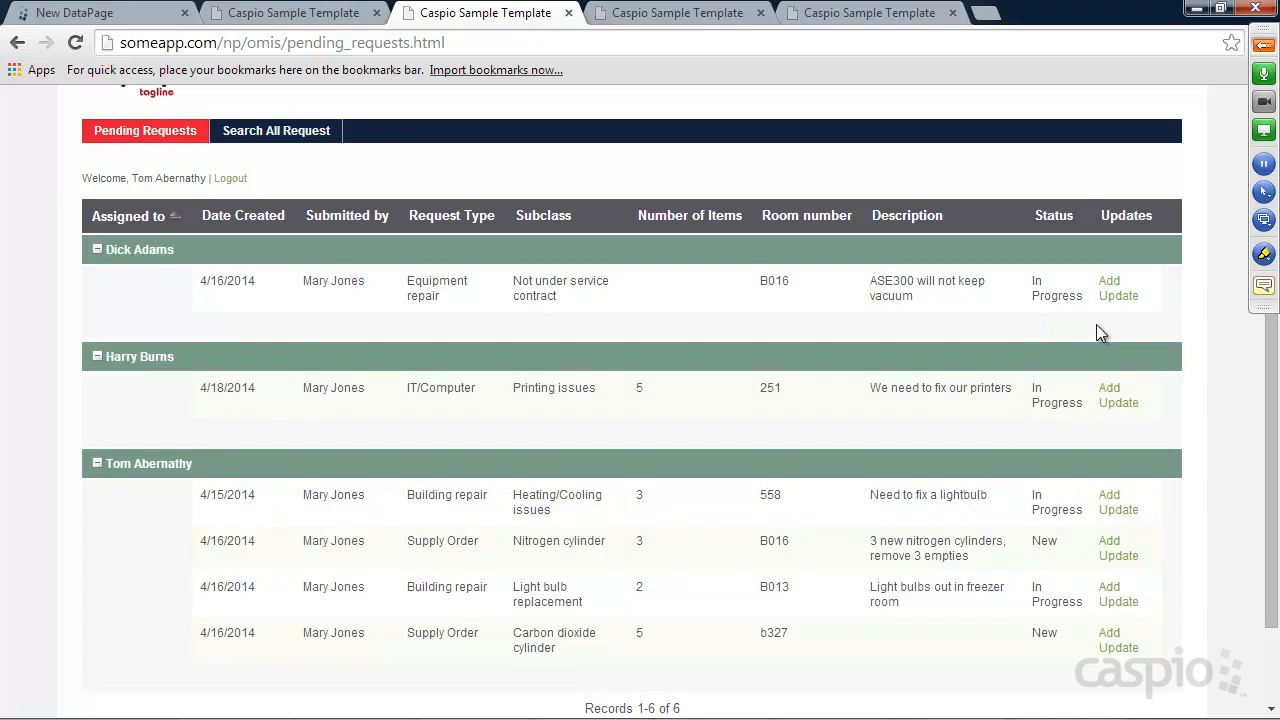
# Set the ASE300 equipment repair request's status to Completed and return to Pending Requests
pyautogui.rightClick(1117, 397)
pyautogui.click(1194, 338)
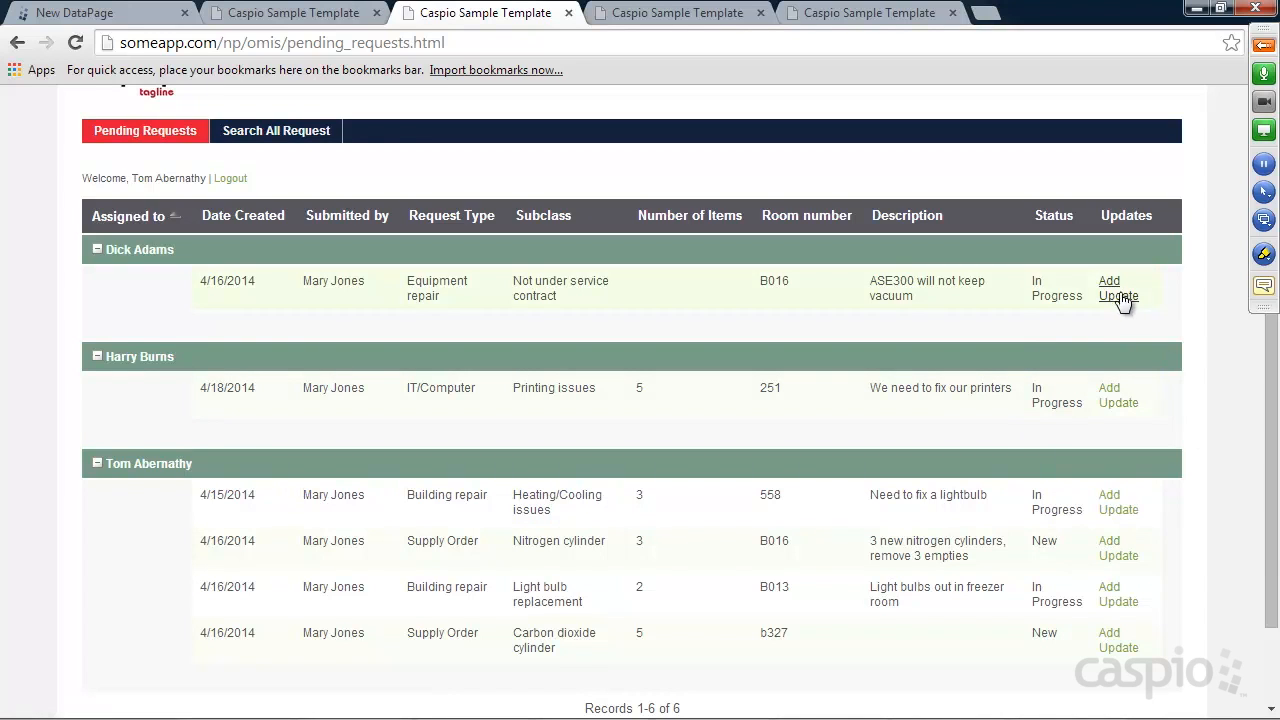
pyautogui.click(1113, 290)
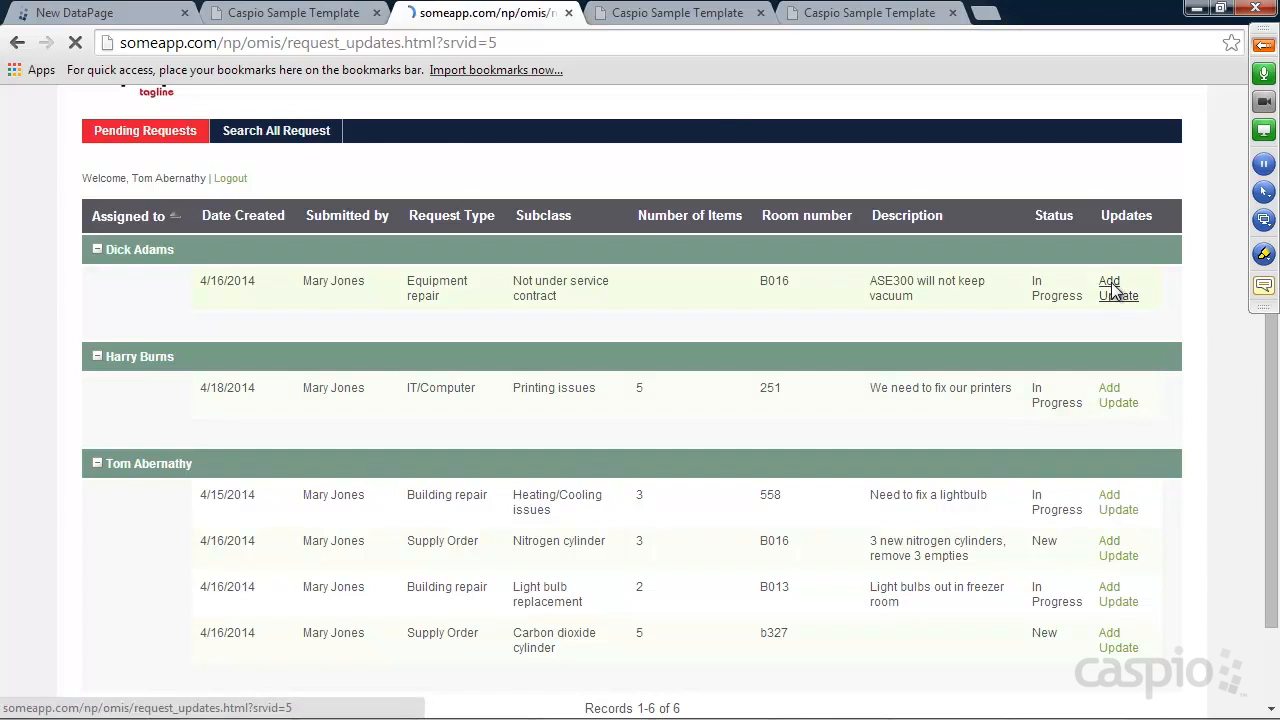
pyautogui.click(200, 299)
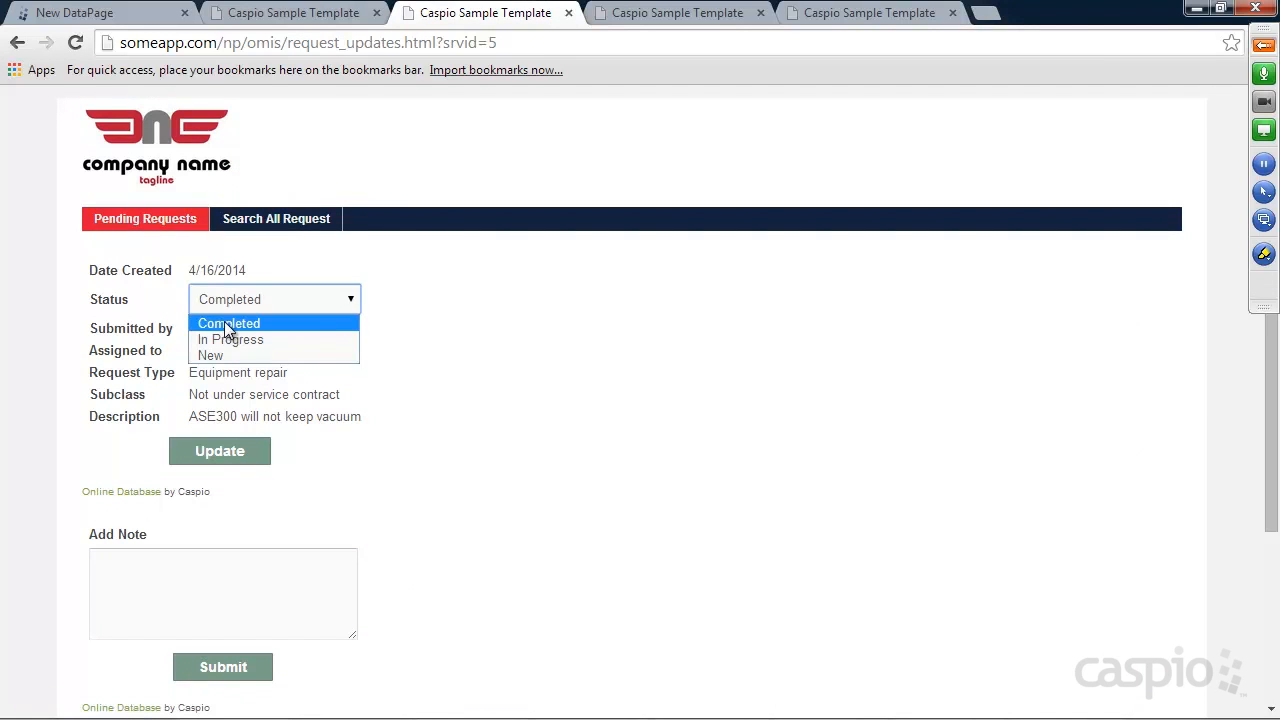
pyautogui.click(222, 325)
pyautogui.click(219, 453)
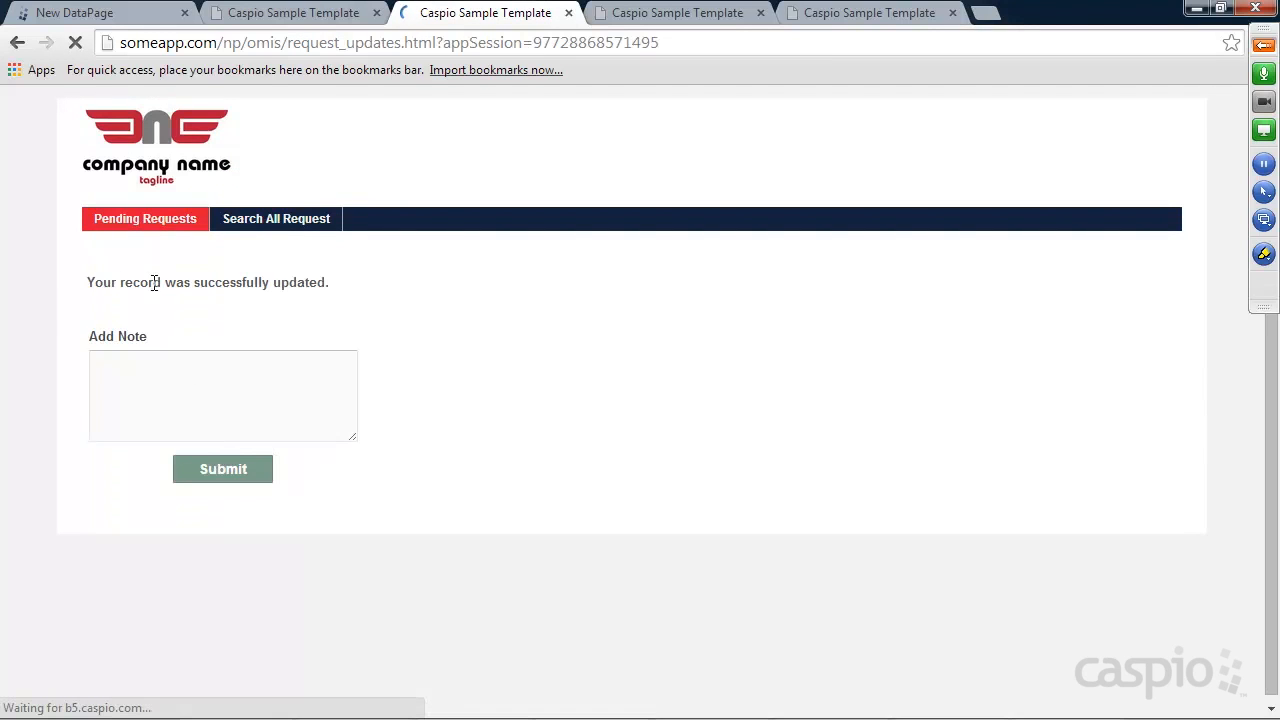
pyautogui.click(145, 226)
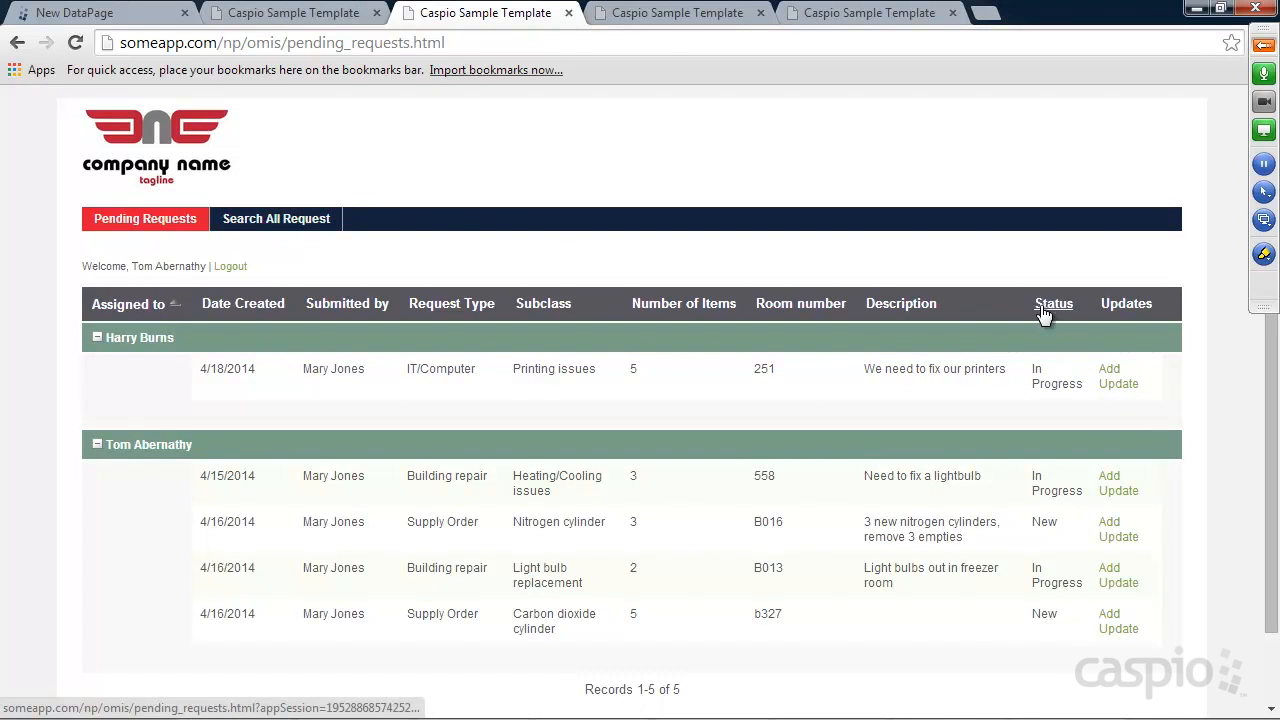
pyautogui.click(138, 20)
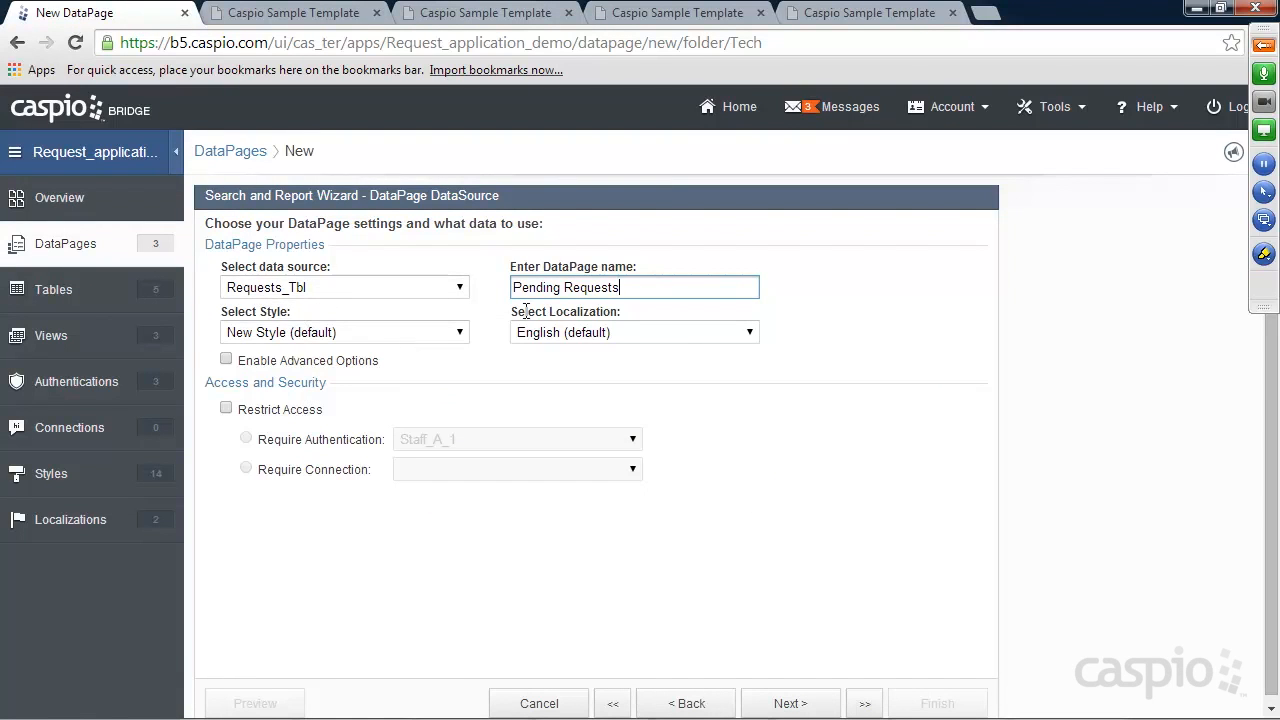
# Enable advanced options and restrict the DataPage to Tech_A_1 authenticated users
pyautogui.click(299, 360)
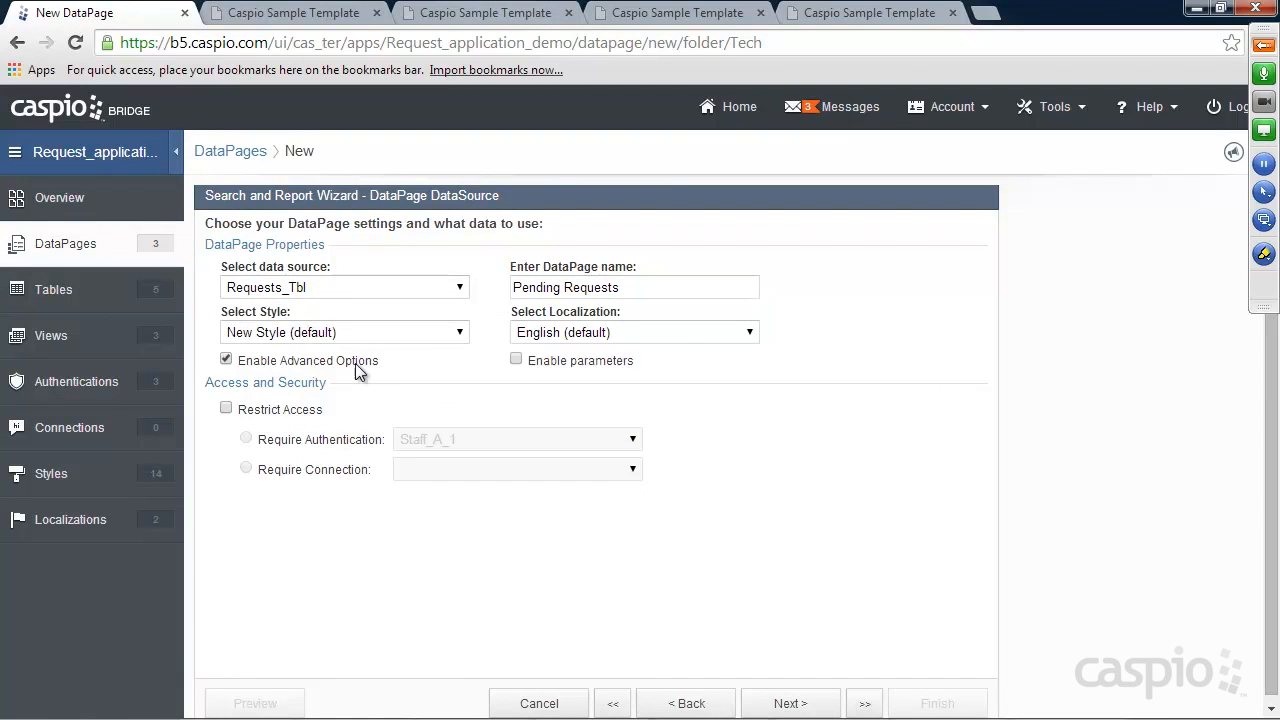
pyautogui.click(282, 410)
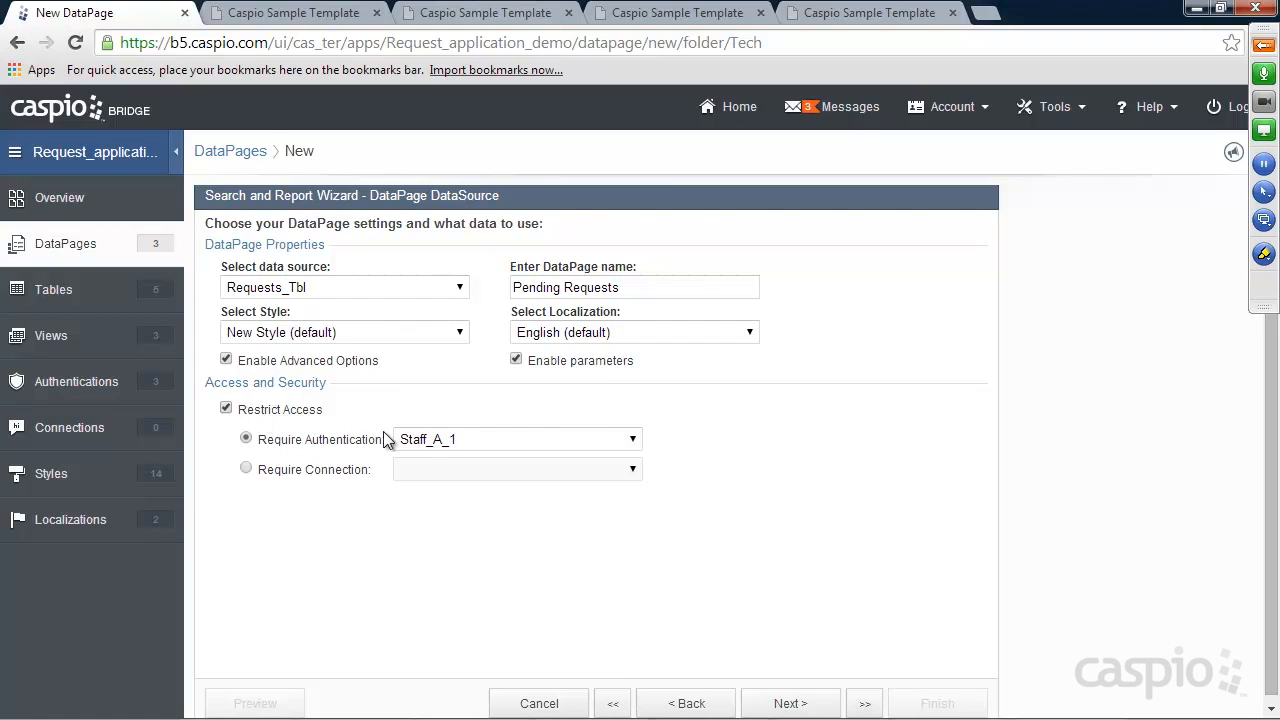
pyautogui.click(440, 441)
pyautogui.click(446, 508)
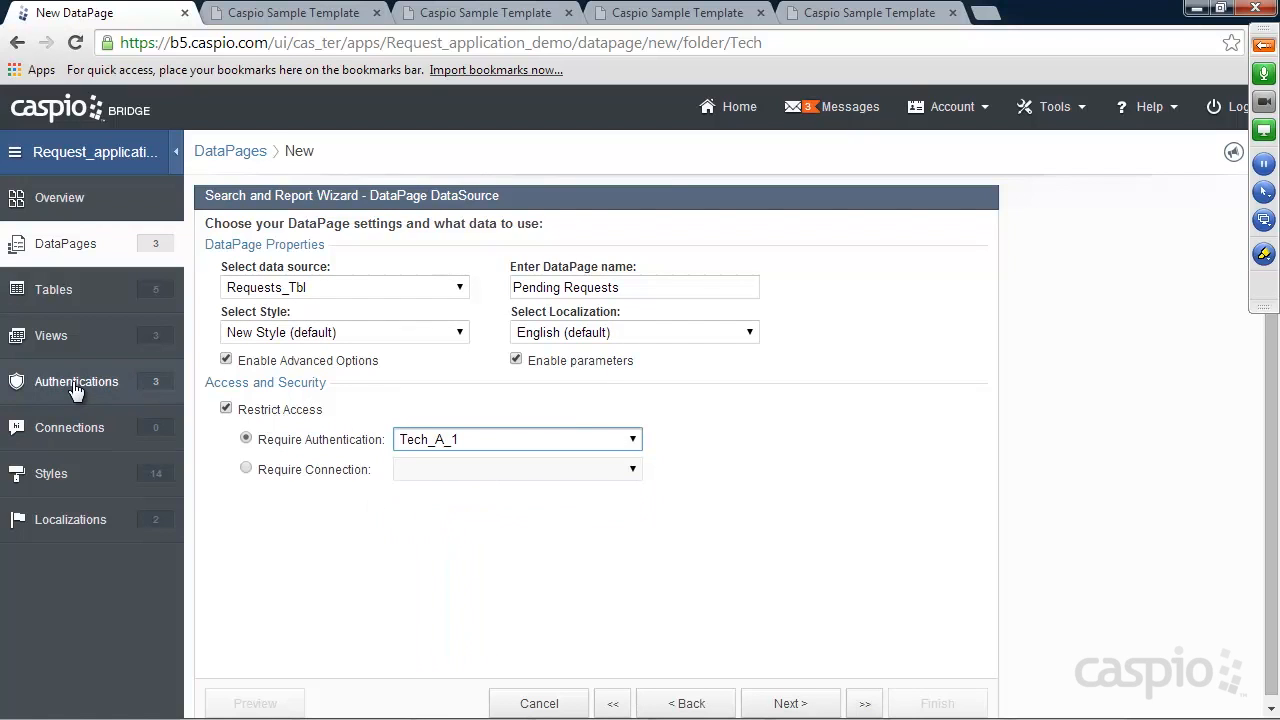
pyautogui.click(784, 705)
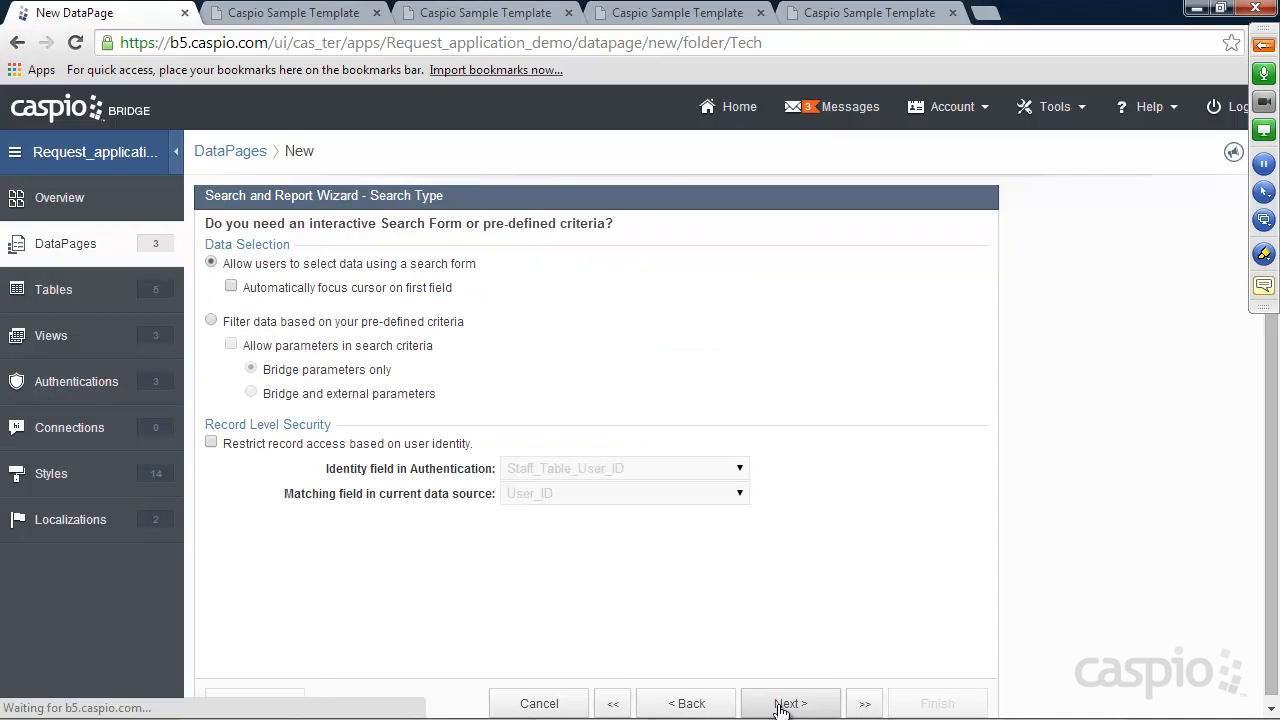
# Filter data by predefined criteria, allowing both Bridge and external parameters
pyautogui.click(258, 325)
pyautogui.click(262, 346)
pyautogui.click(278, 395)
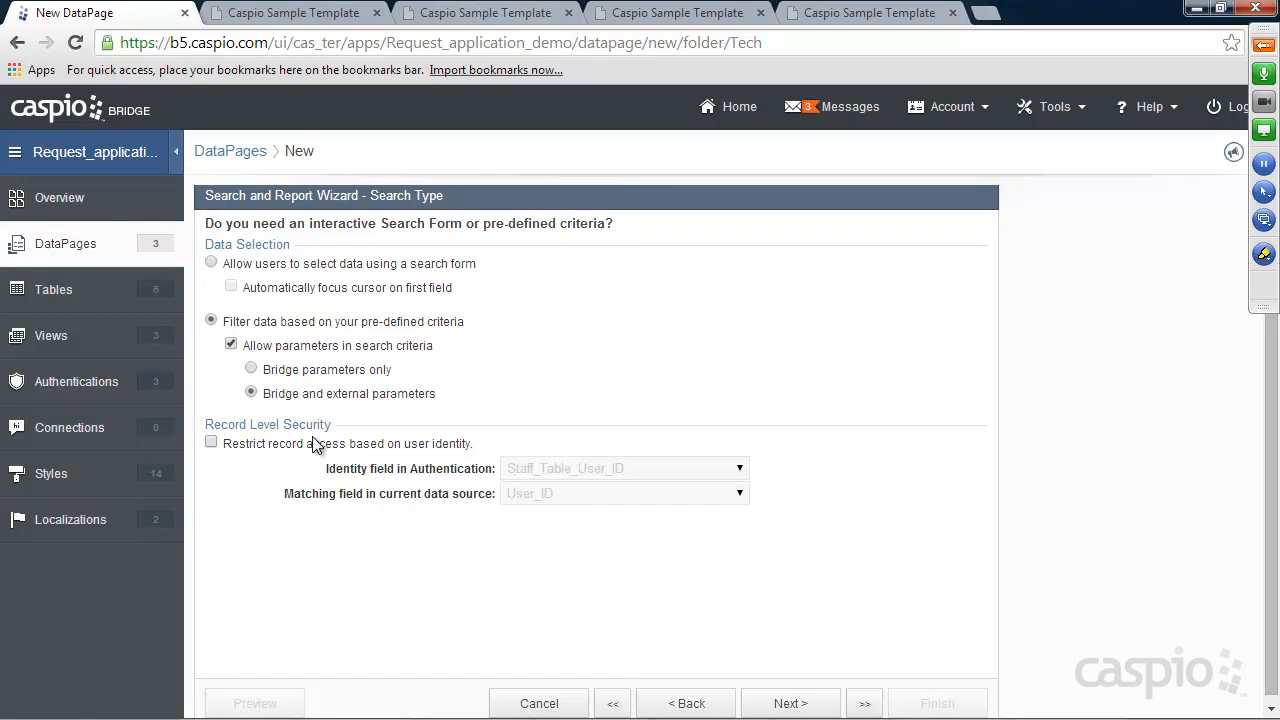
pyautogui.click(786, 703)
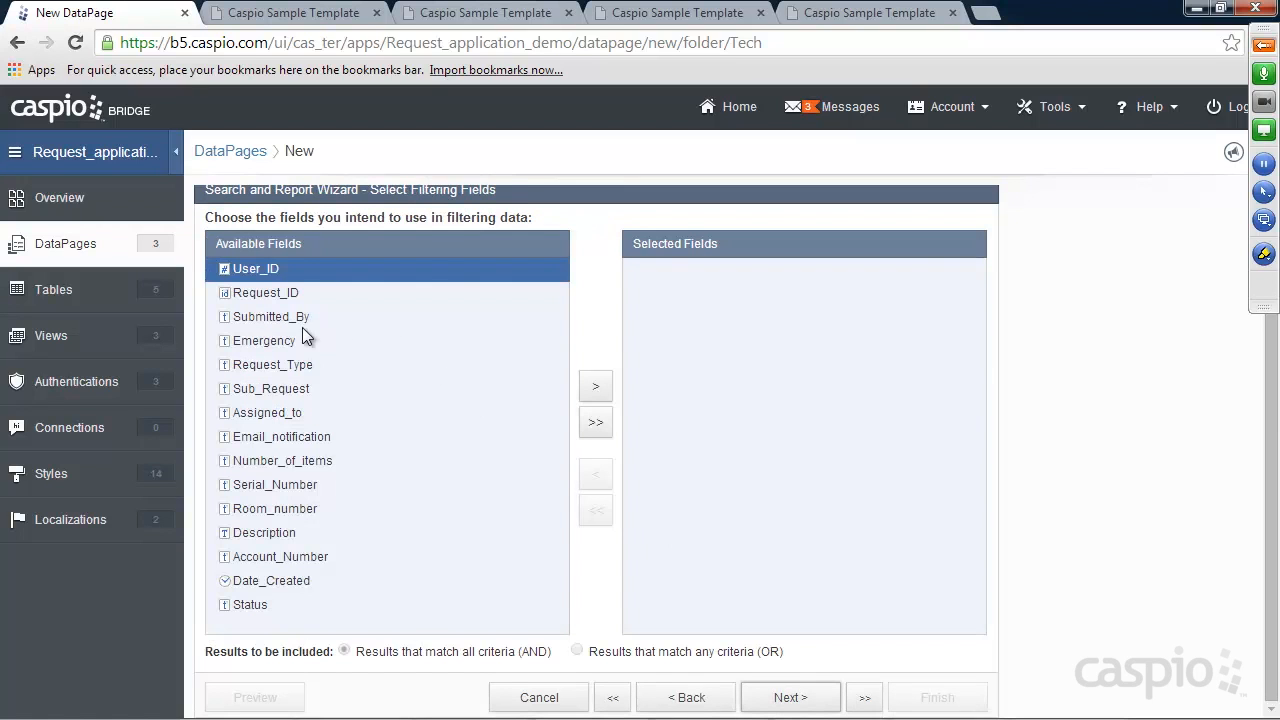
# Add Status as the filtering field, with two criteria under it
pyautogui.click(259, 605)
pyautogui.click(595, 386)
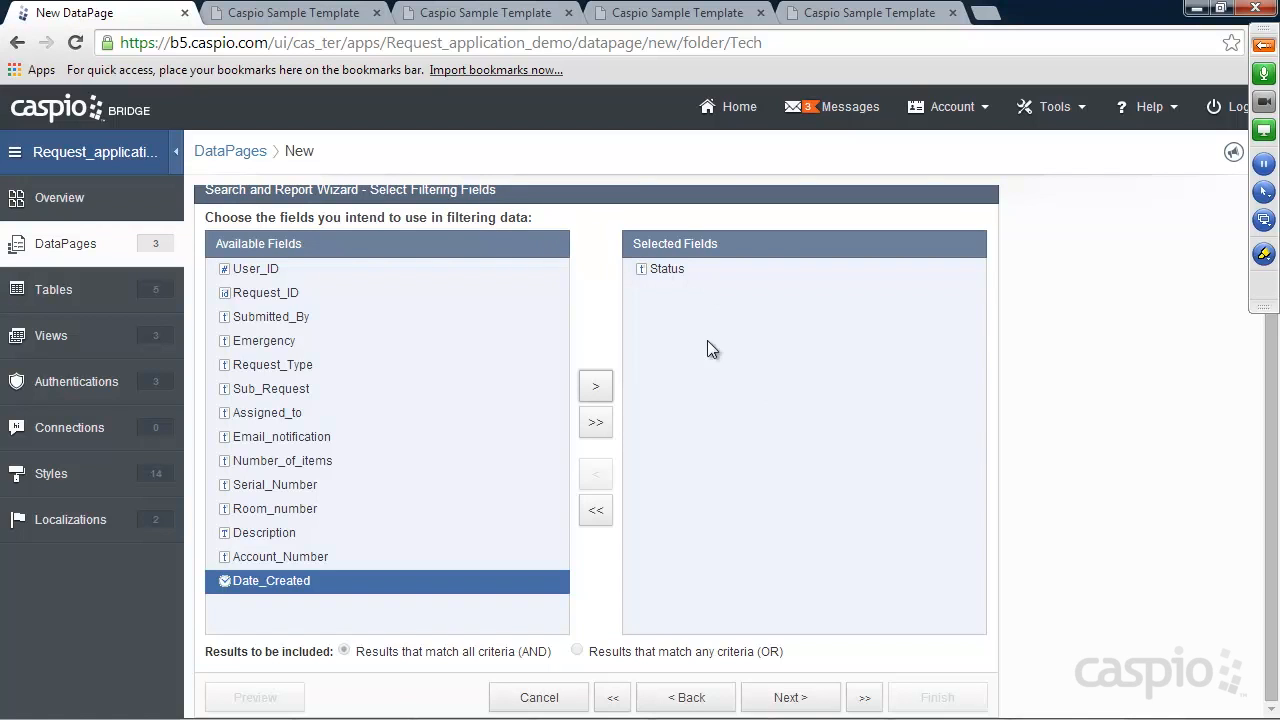
pyautogui.click(790, 697)
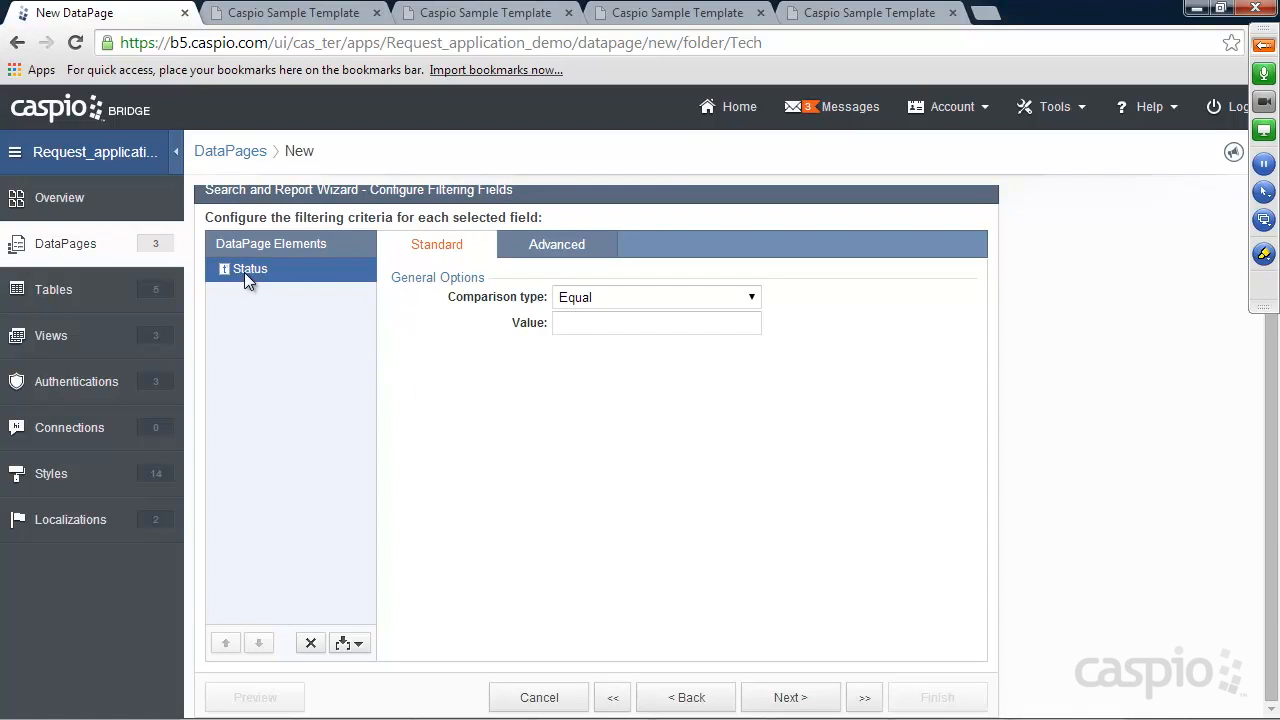
pyautogui.click(361, 647)
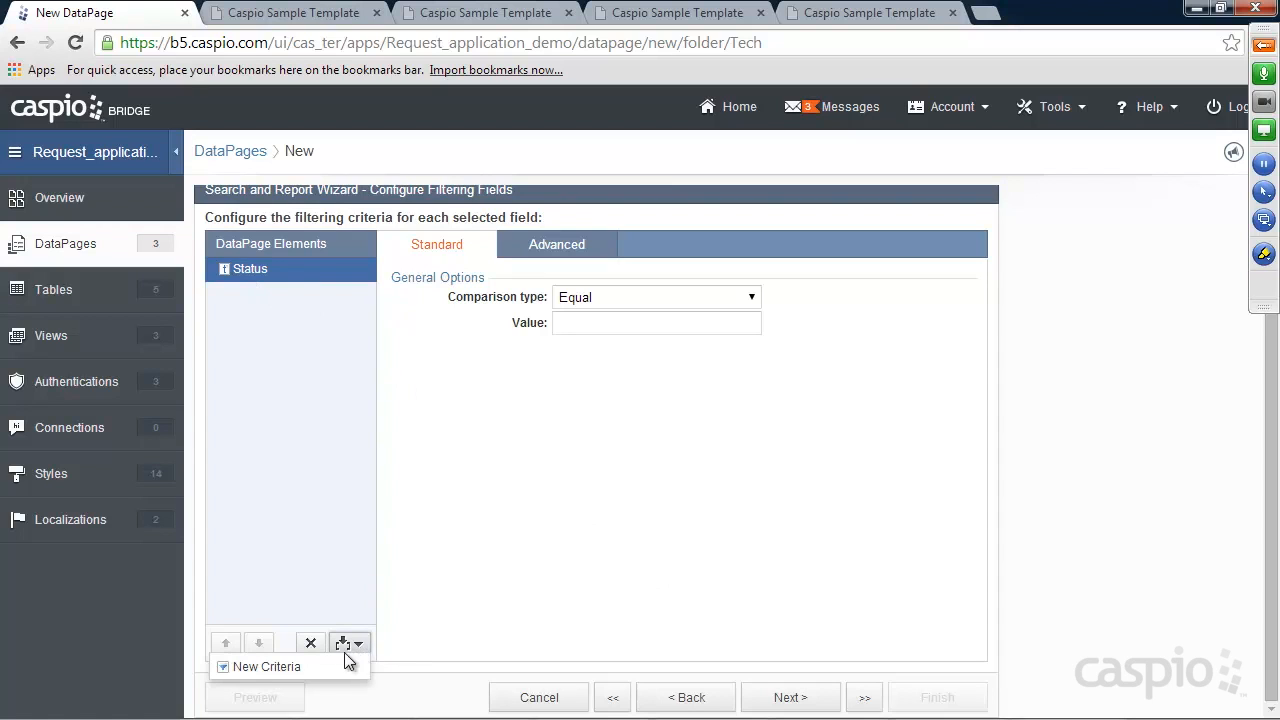
pyautogui.click(338, 660)
pyautogui.click(284, 294)
pyautogui.click(283, 318)
pyautogui.click(279, 295)
pyautogui.click(279, 316)
pyautogui.click(277, 295)
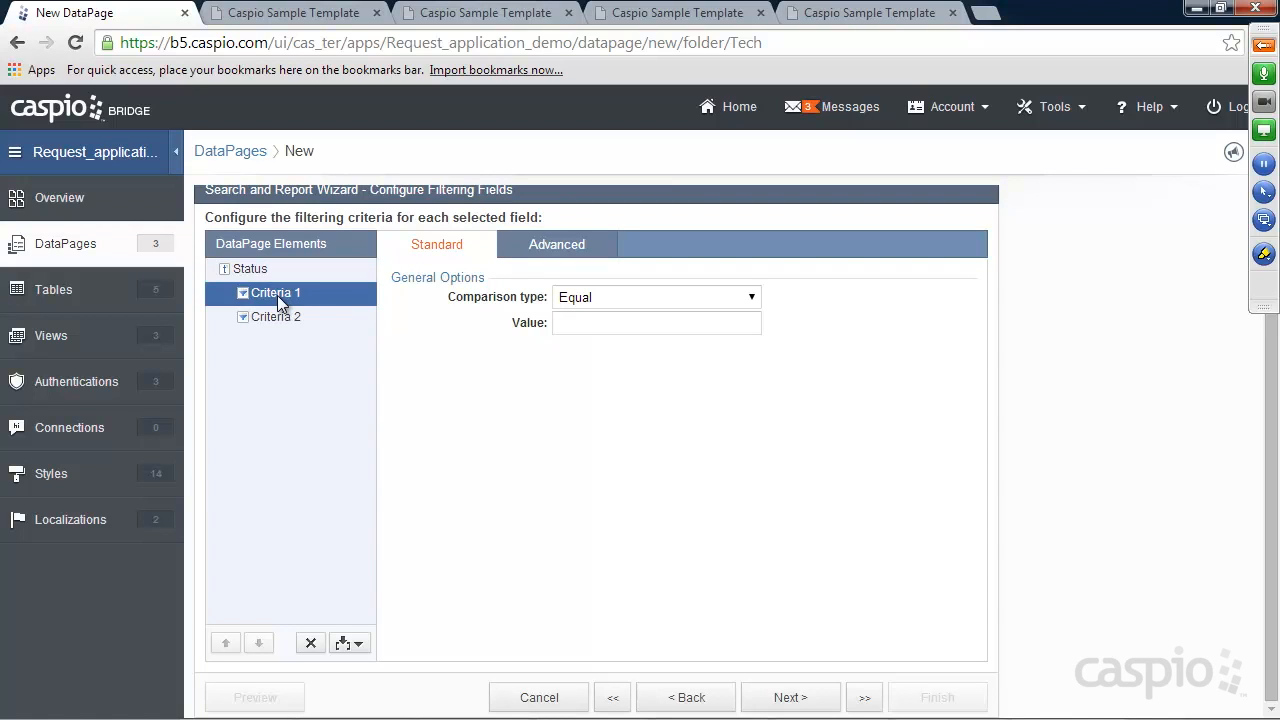
pyautogui.click(272, 273)
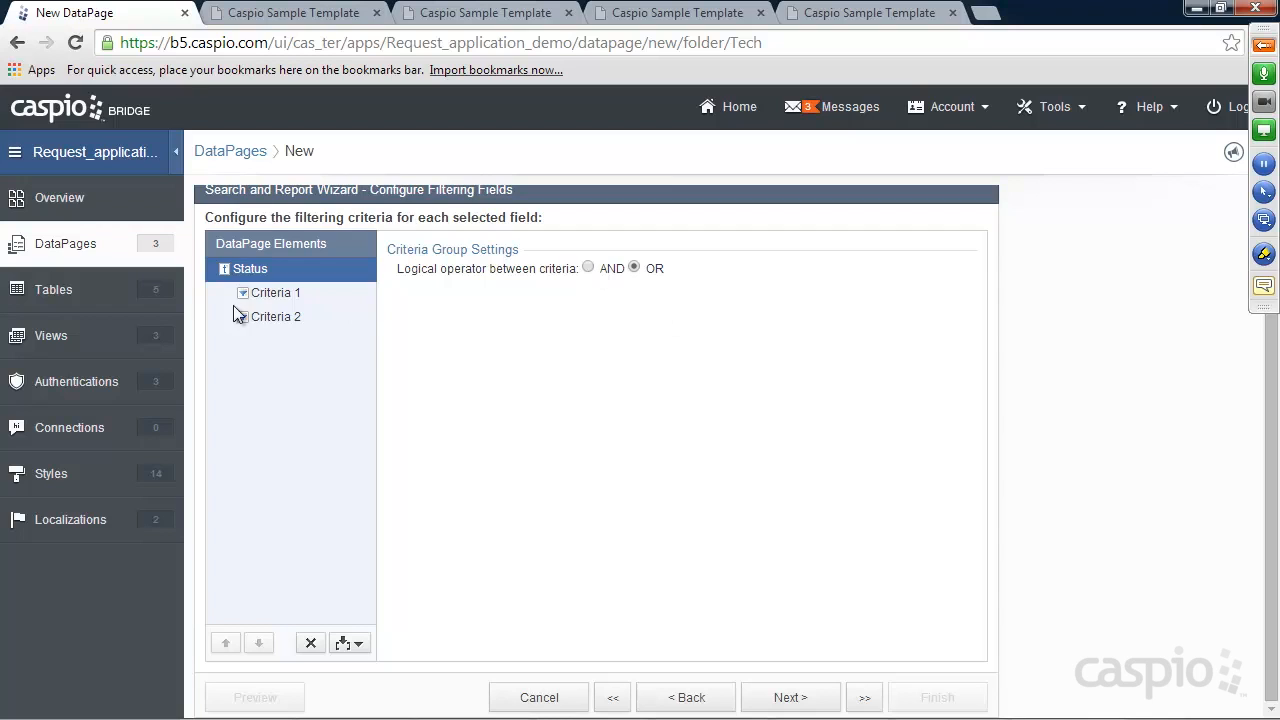
# Set the first Status criterion's value to 'New' and the second to 'In Progress'
pyautogui.click(277, 296)
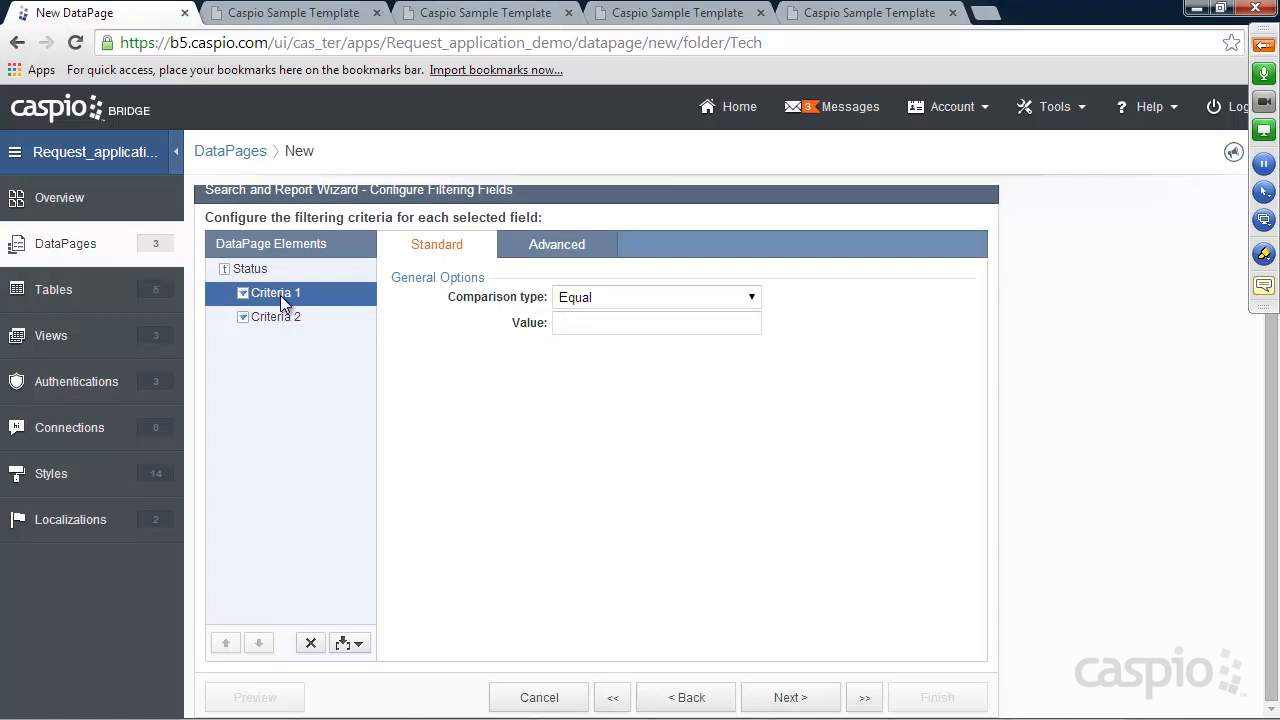
pyautogui.click(598, 318)
pyautogui.write('New')
pyautogui.click(285, 324)
pyautogui.click(594, 318)
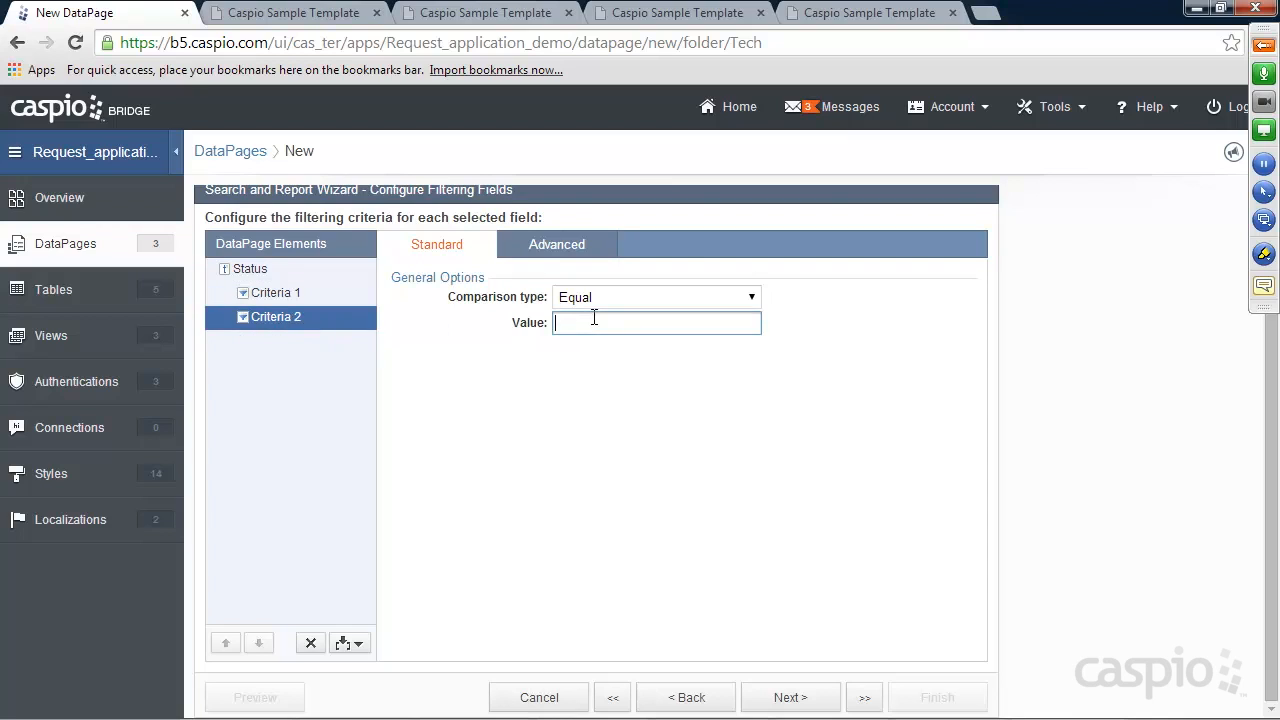
pyautogui.write('In Progress')
# Combine the two Status criteria with OR
pyautogui.click(352, 641)
pyautogui.click(523, 480)
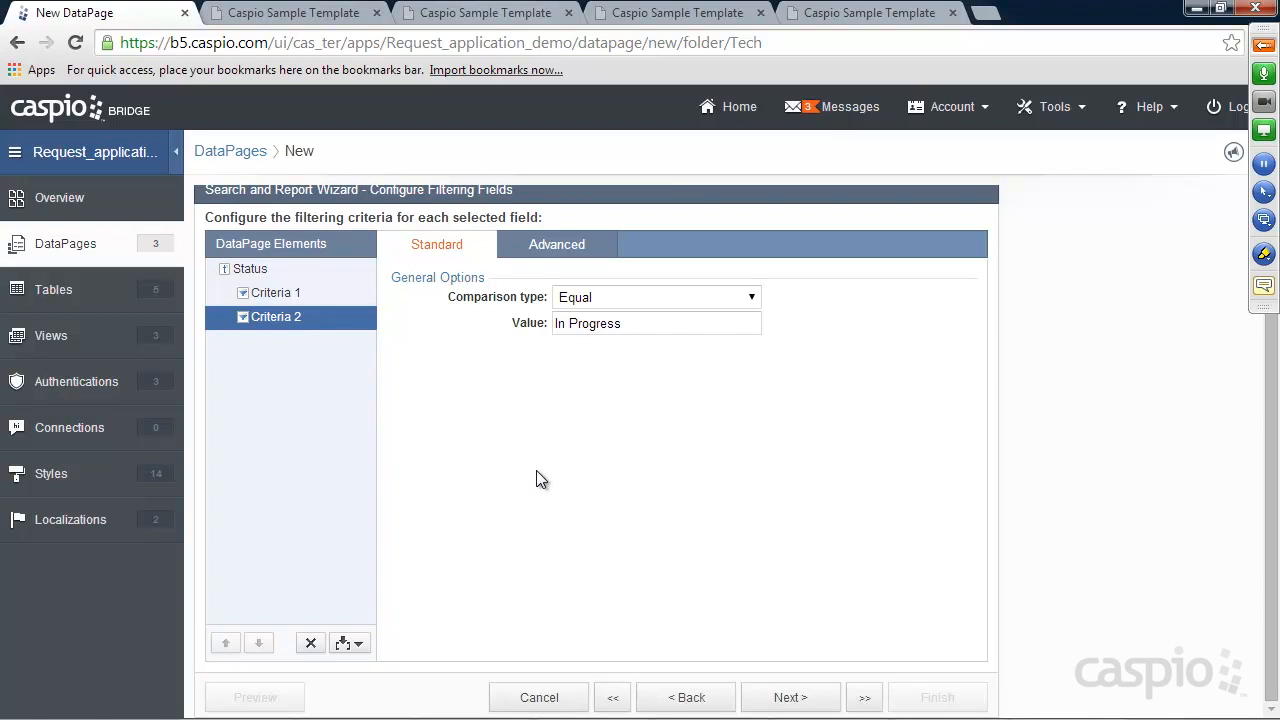
pyautogui.click(255, 270)
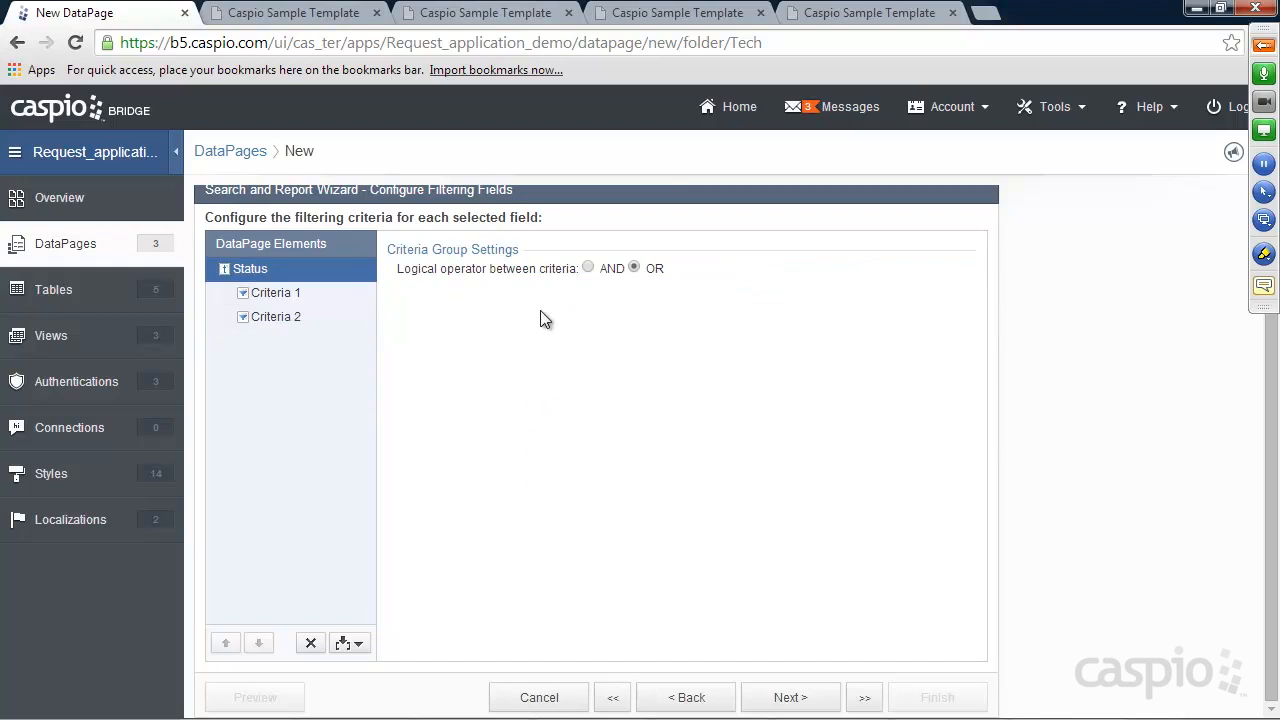
pyautogui.click(634, 268)
pyautogui.click(788, 697)
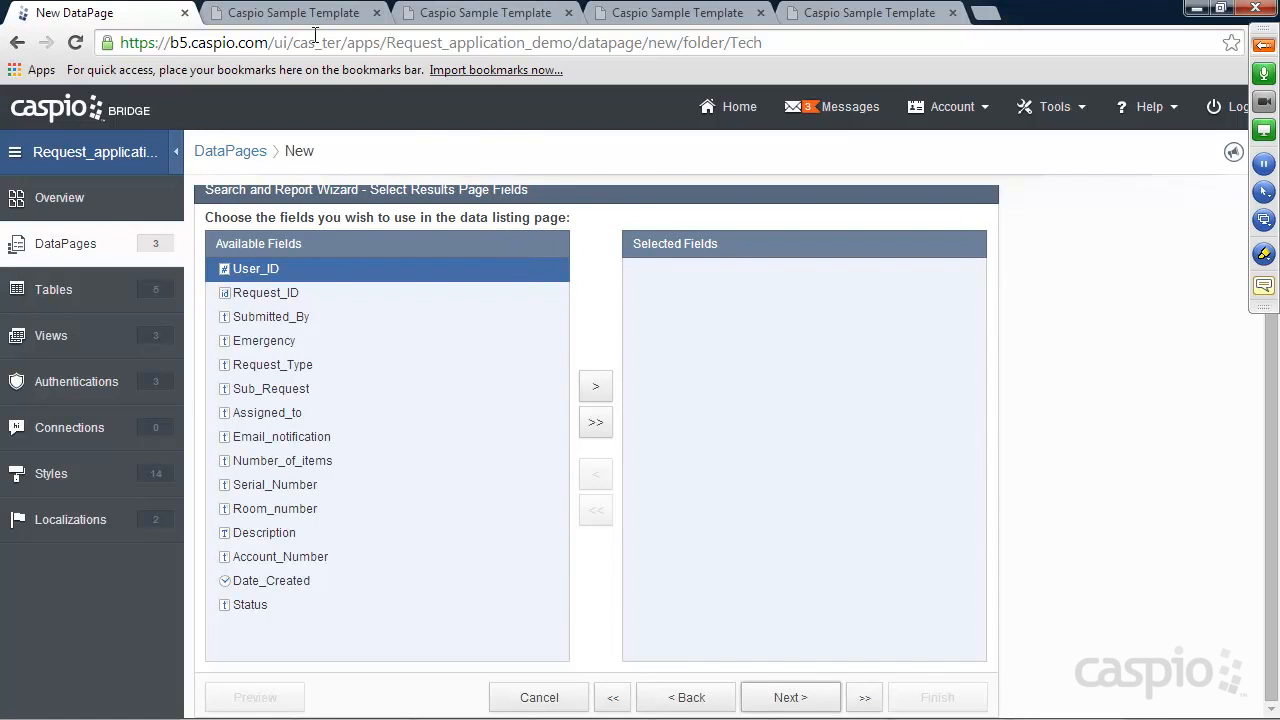
# After checking the sample pages, add Assigned_to, Date_Created and Submitted_By to the results fields
pyautogui.click(300, 13)
pyautogui.click(485, 13)
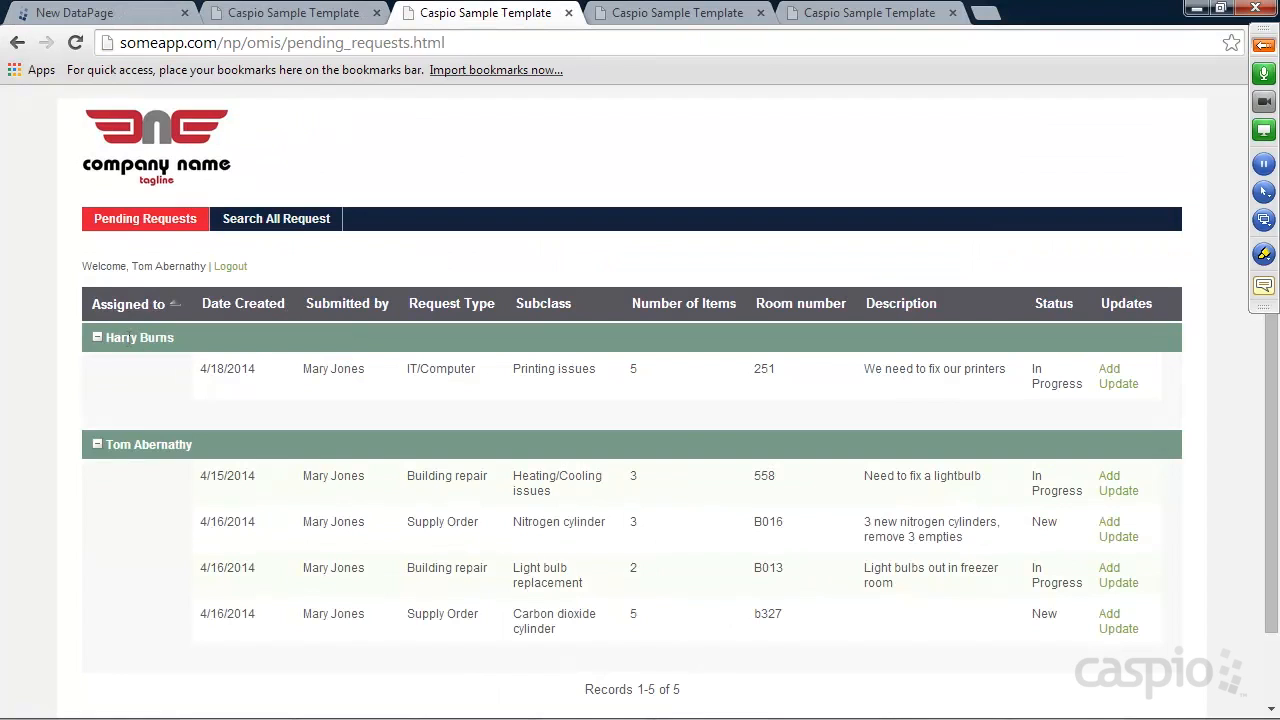
pyautogui.click(120, 15)
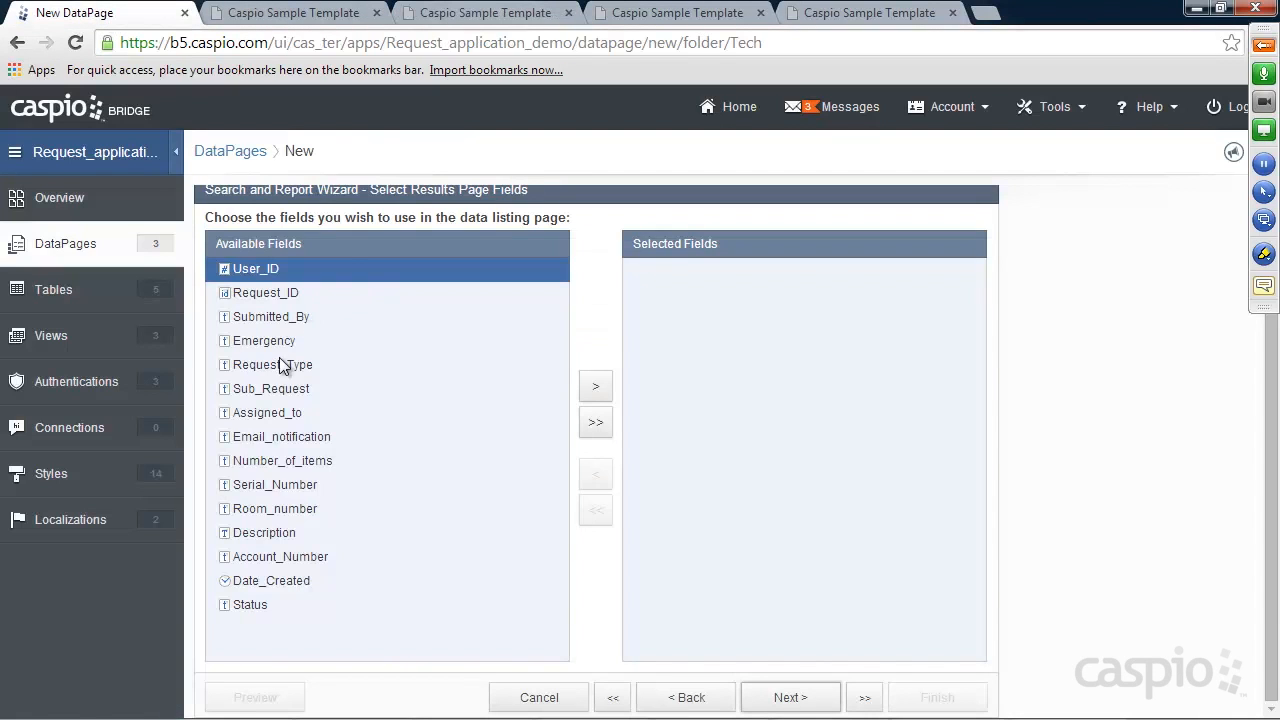
pyautogui.click(301, 410)
pyautogui.click(593, 387)
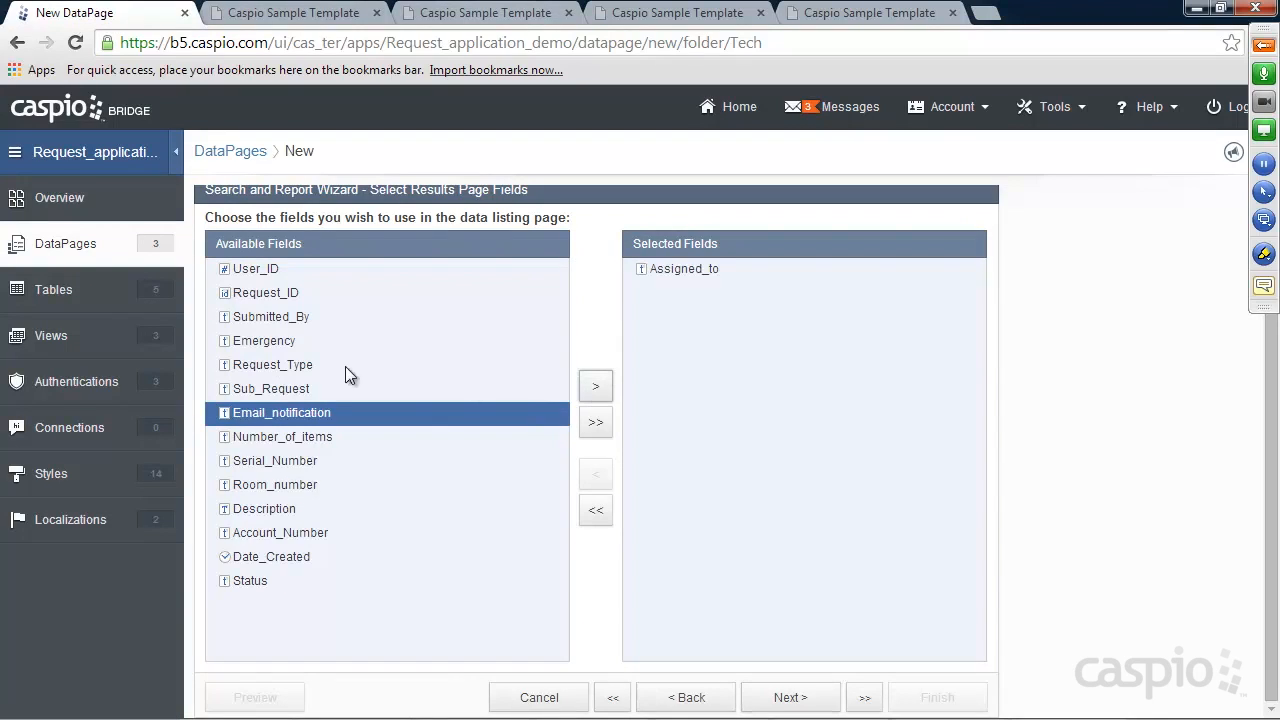
pyautogui.click(268, 557)
pyautogui.click(598, 390)
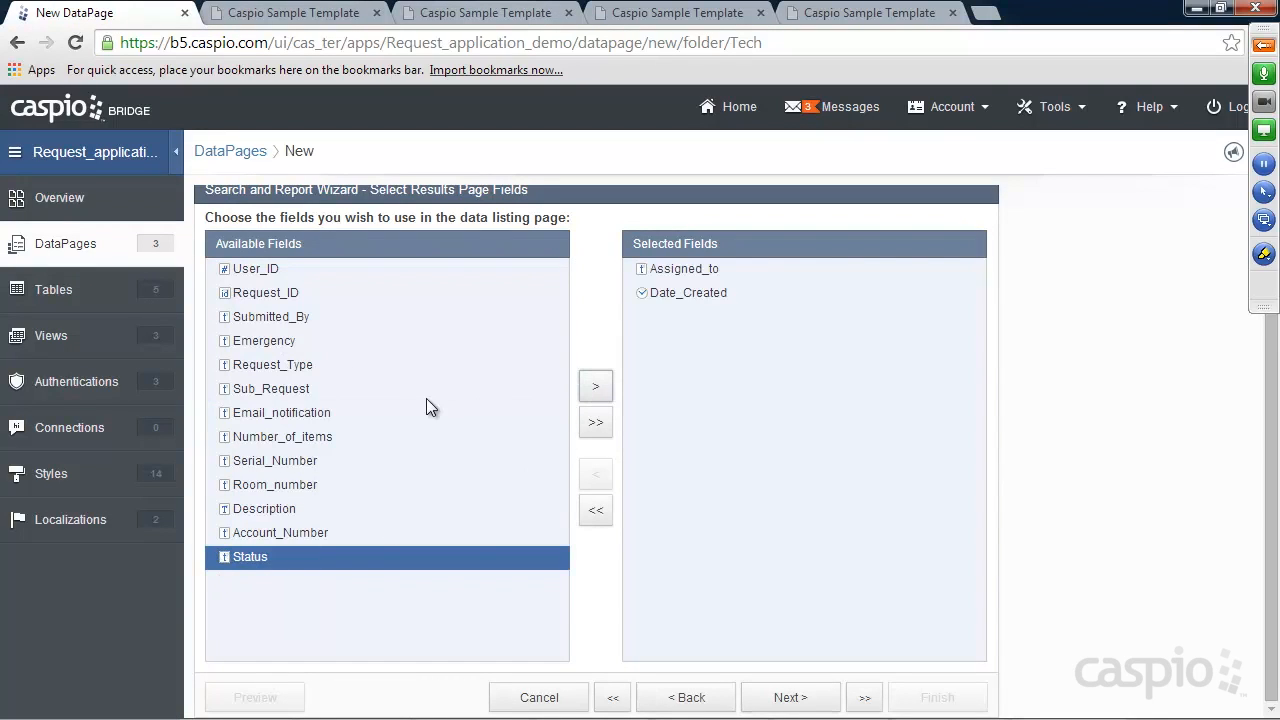
pyautogui.click(276, 323)
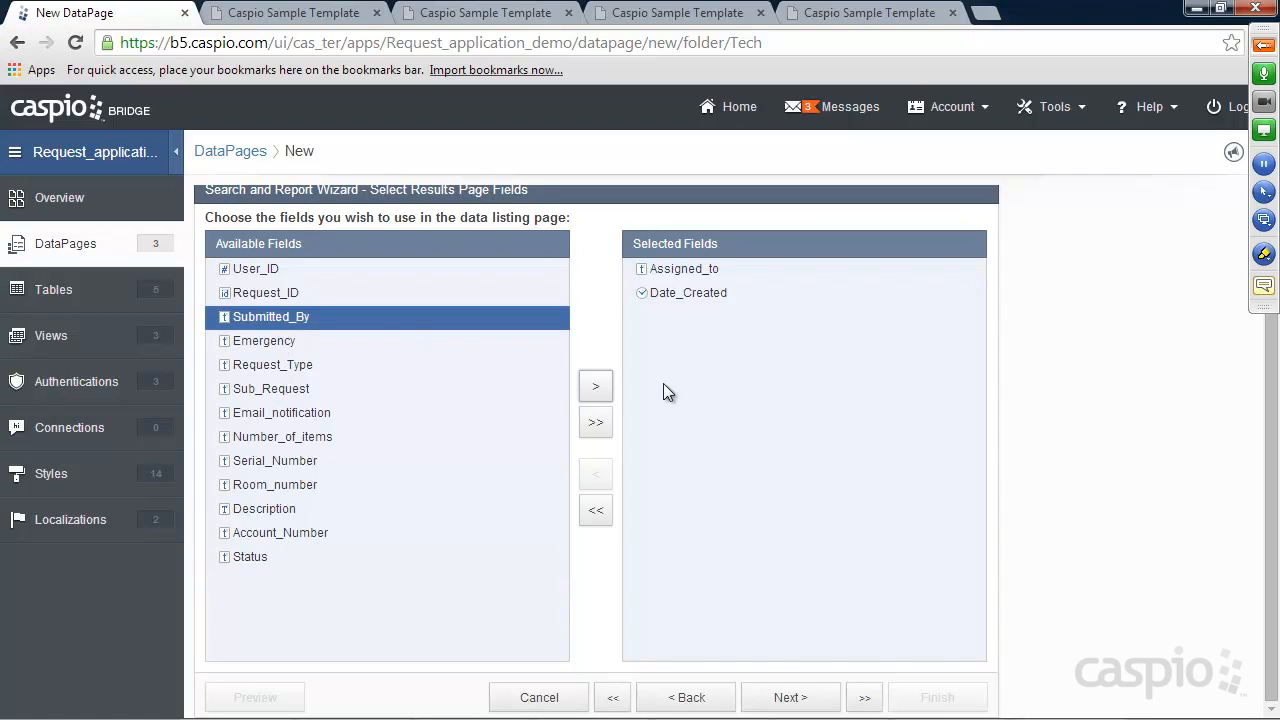
pyautogui.click(581, 383)
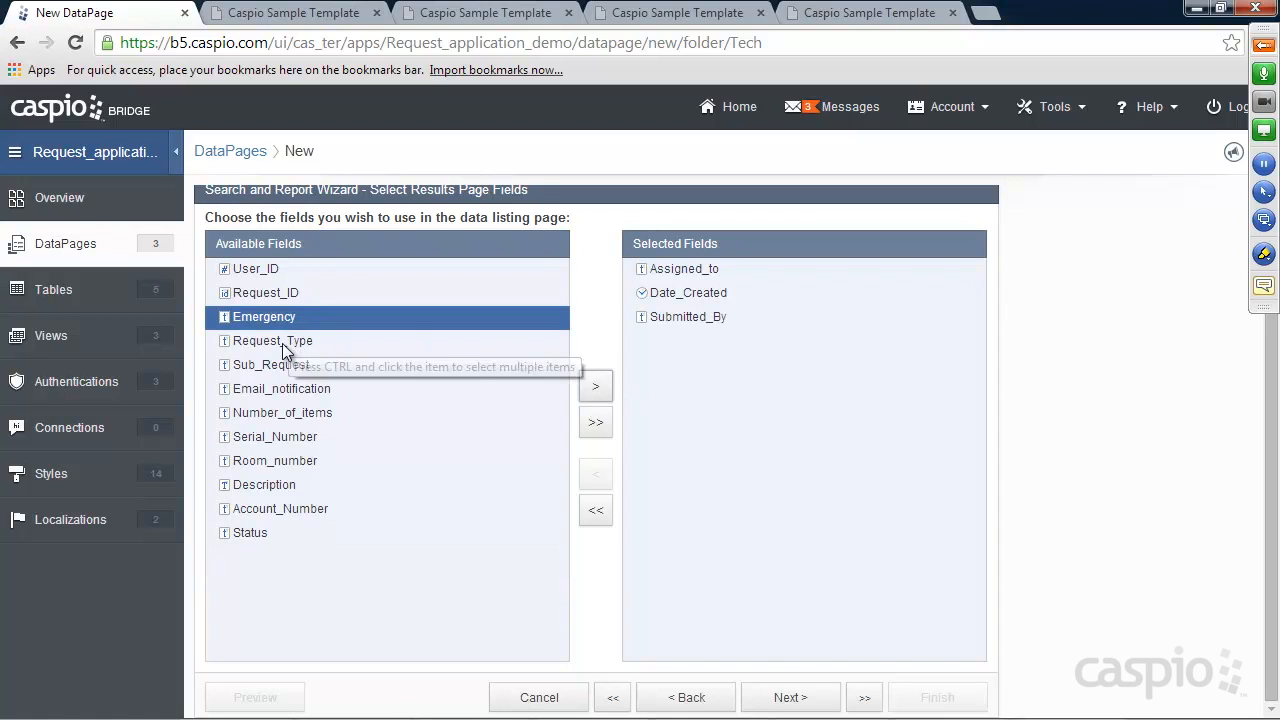
# Add Request_Type, Sub_Request, Room_number and Status to the results fields
pyautogui.click(274, 341)
pyautogui.click(594, 386)
pyautogui.click(594, 386)
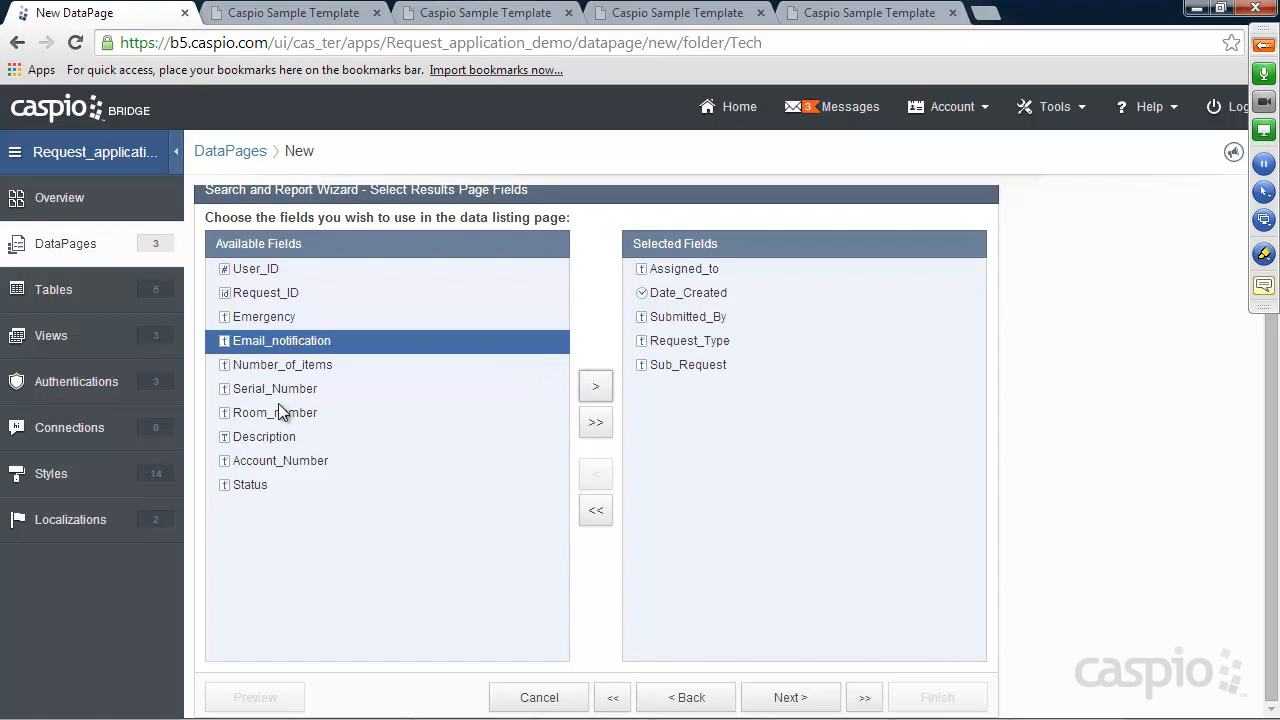
pyautogui.click(280, 412)
pyautogui.click(595, 386)
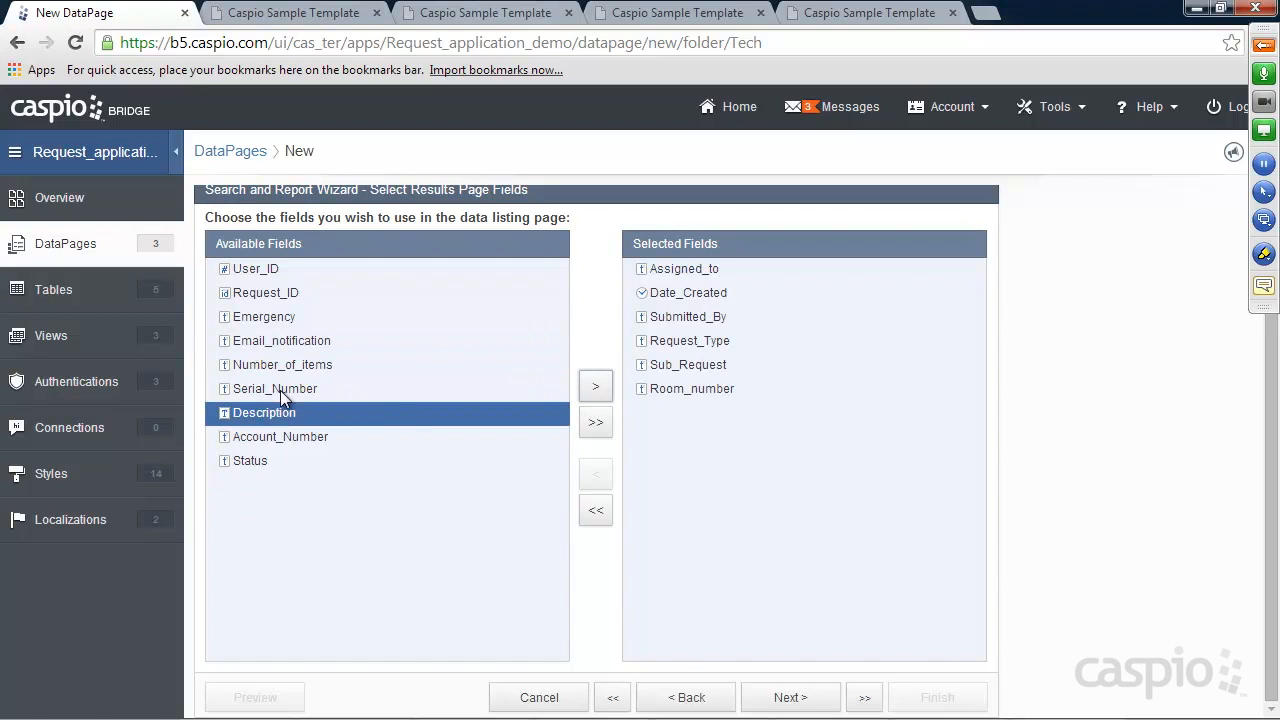
pyautogui.click(252, 461)
pyautogui.click(595, 386)
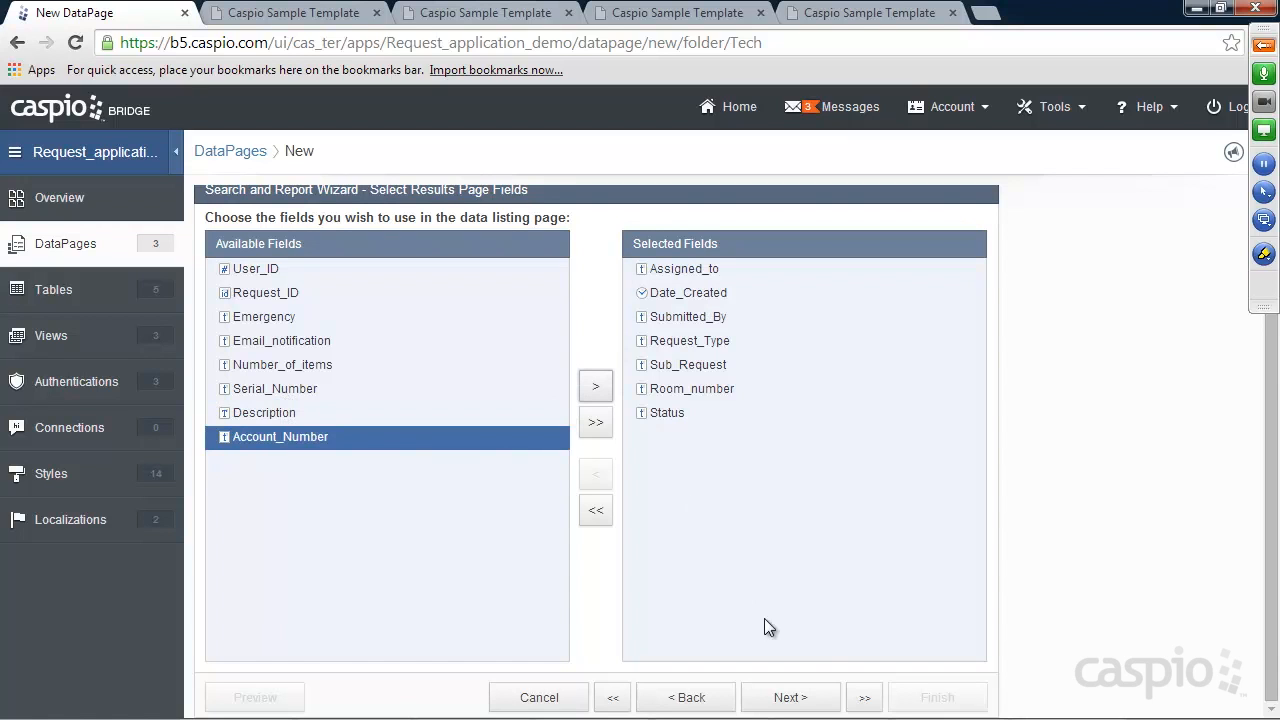
pyautogui.click(800, 697)
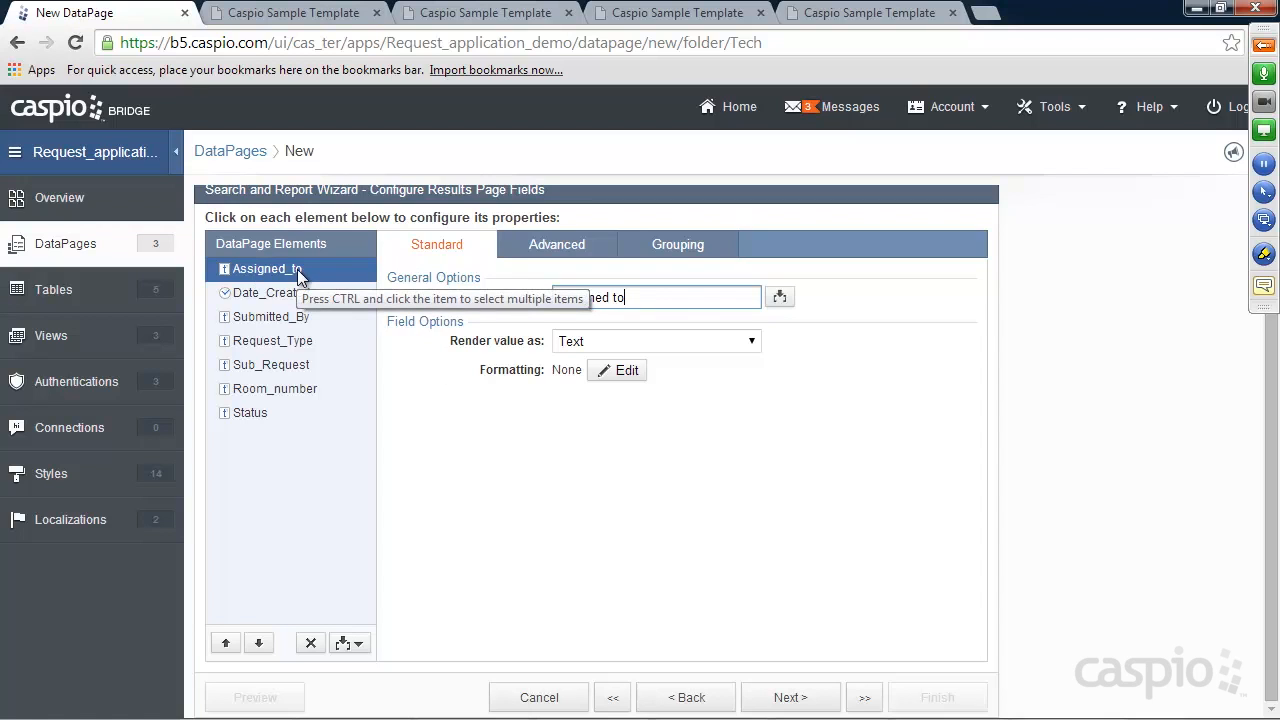
# Enable grouping by Assigned_to as collapsible groups, expanded by default, and compare with the sample page
pyautogui.click(685, 257)
pyautogui.click(662, 297)
pyautogui.click(655, 320)
pyautogui.click(648, 358)
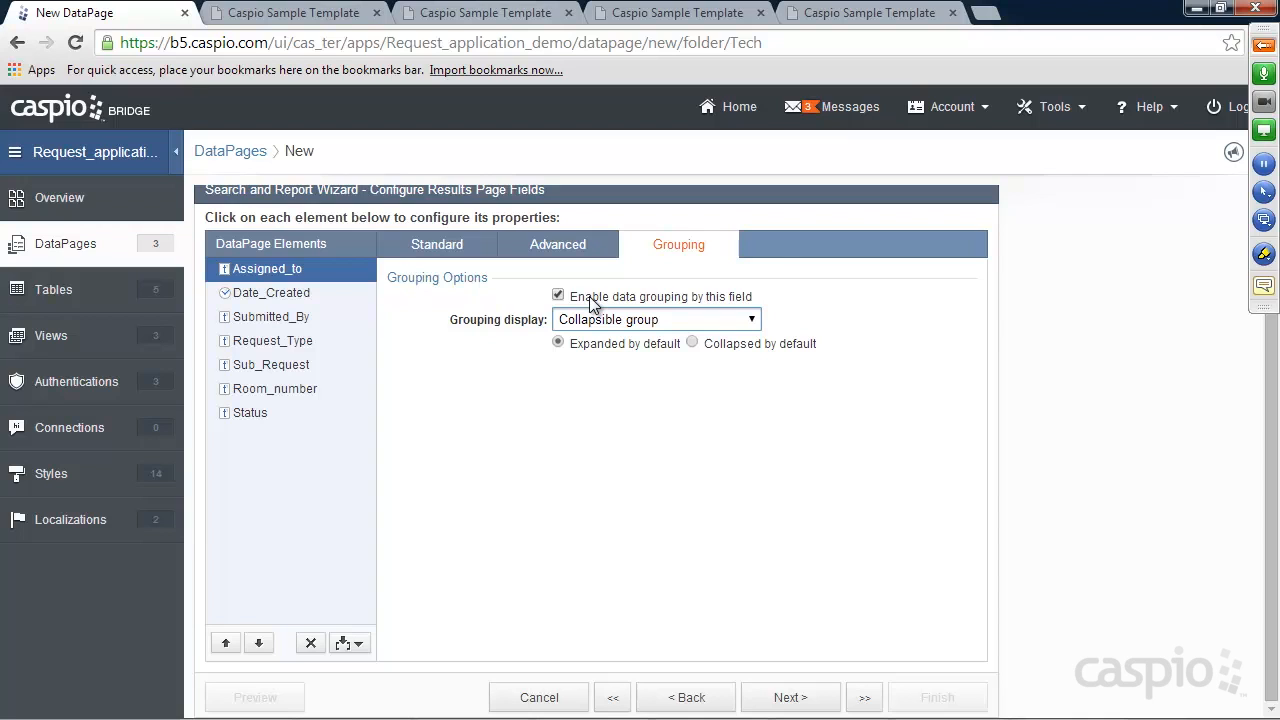
pyautogui.click(795, 699)
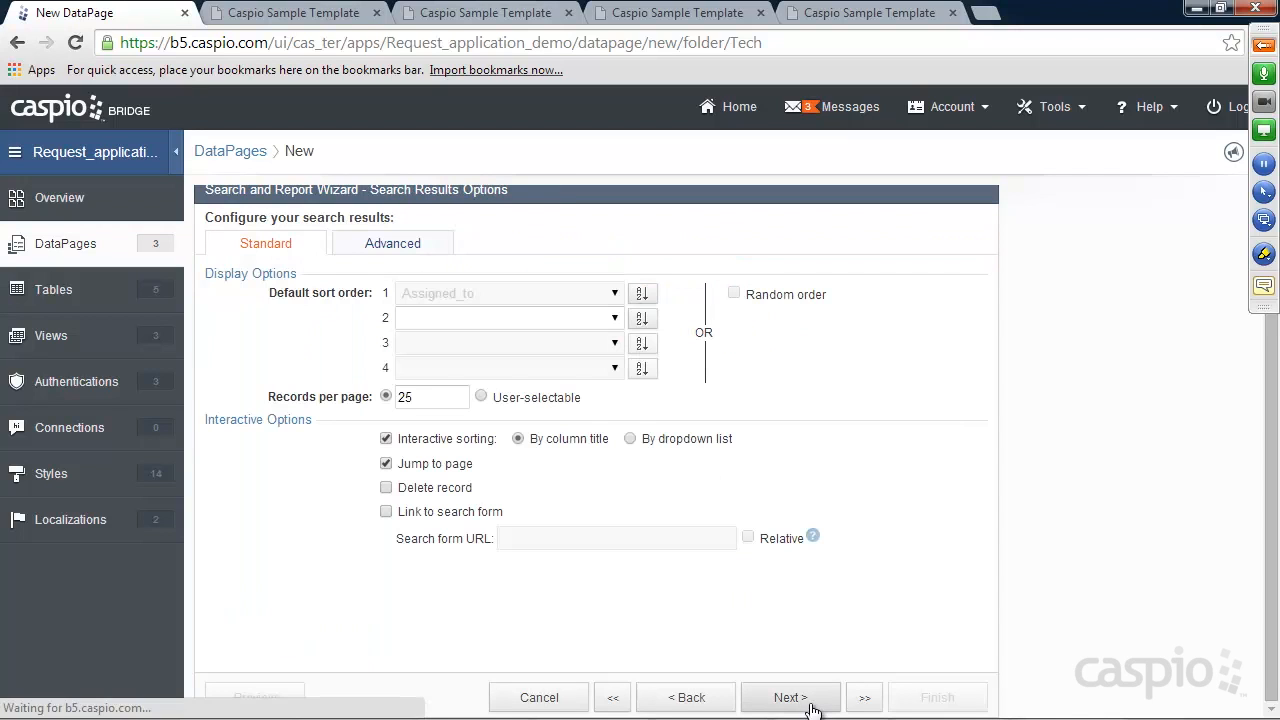
pyautogui.click(712, 699)
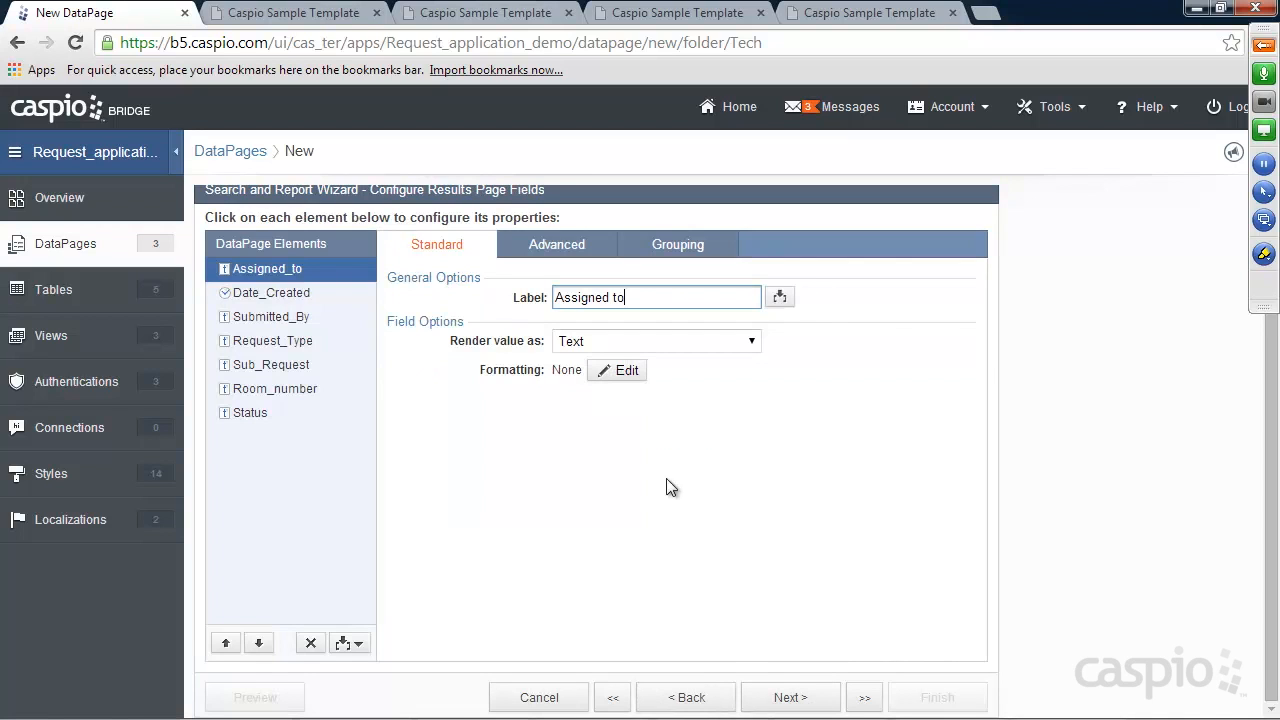
pyautogui.click(450, 14)
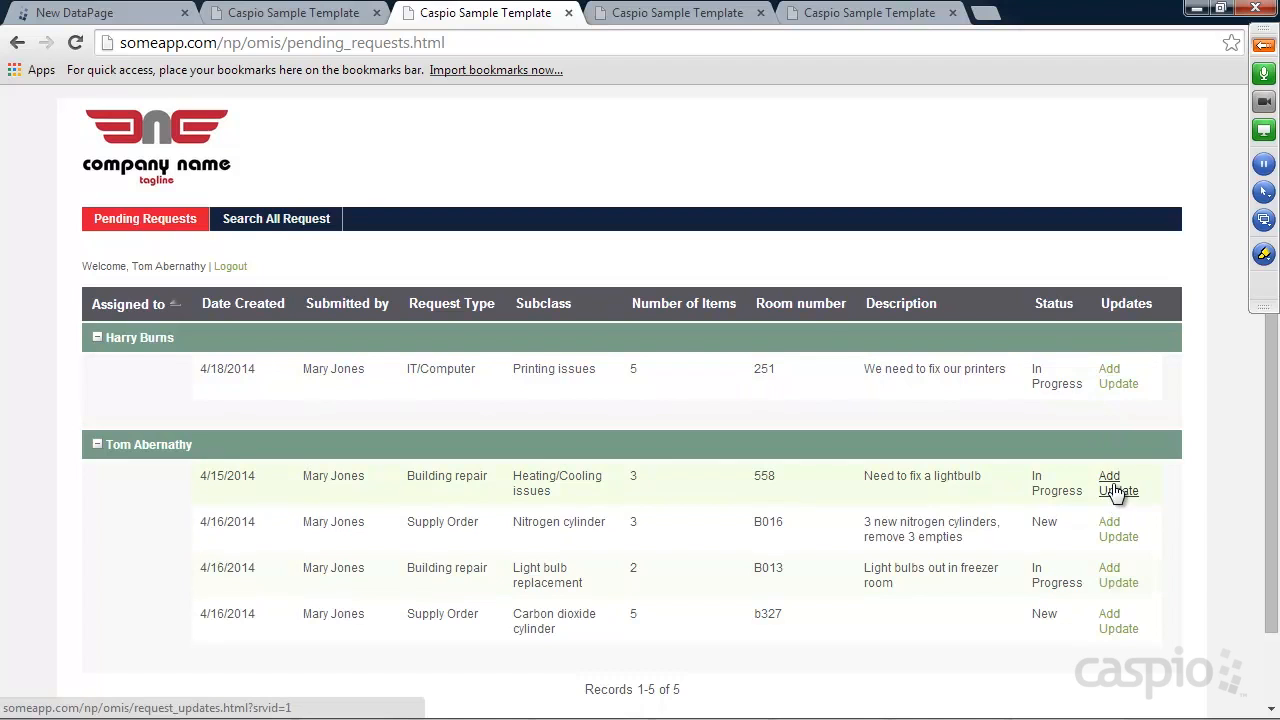
pyautogui.click(150, 14)
# Add an HTML block at the bottom of the results containing <a href="">Add Note</a>
pyautogui.click(342, 643)
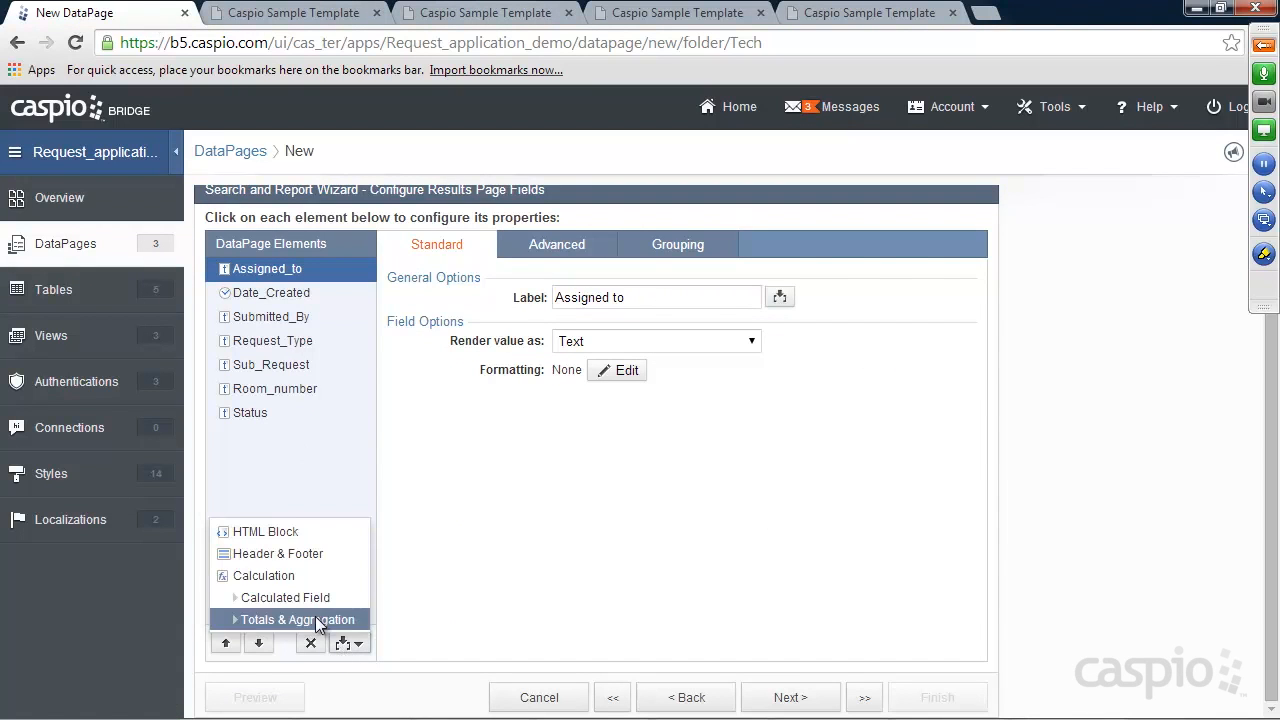
pyautogui.click(287, 535)
pyautogui.click(258, 643)
pyautogui.click(258, 643)
pyautogui.click(258, 643)
pyautogui.click(258, 643)
pyautogui.click(258, 643)
pyautogui.click(258, 643)
pyautogui.click(258, 643)
pyautogui.moveTo(577, 327); pyautogui.dragTo(371, 329)
pyautogui.write('<a')
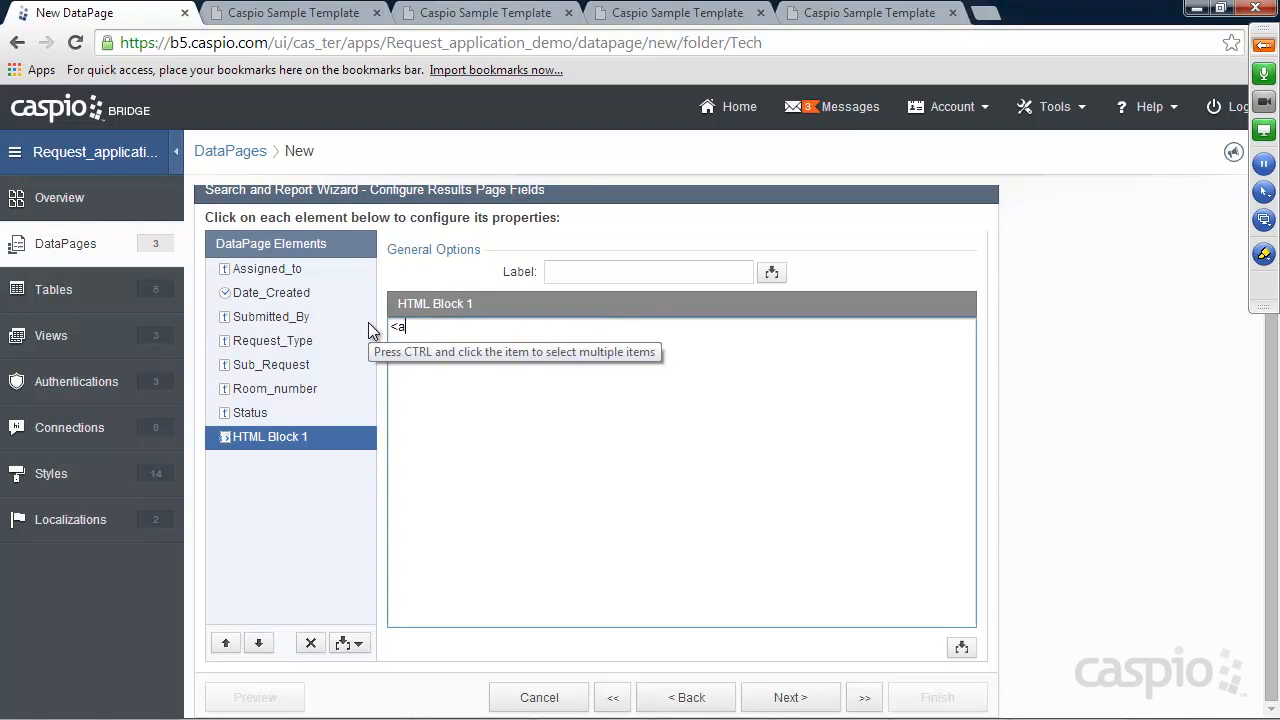
pyautogui.write(' href="">Add Note</a>')
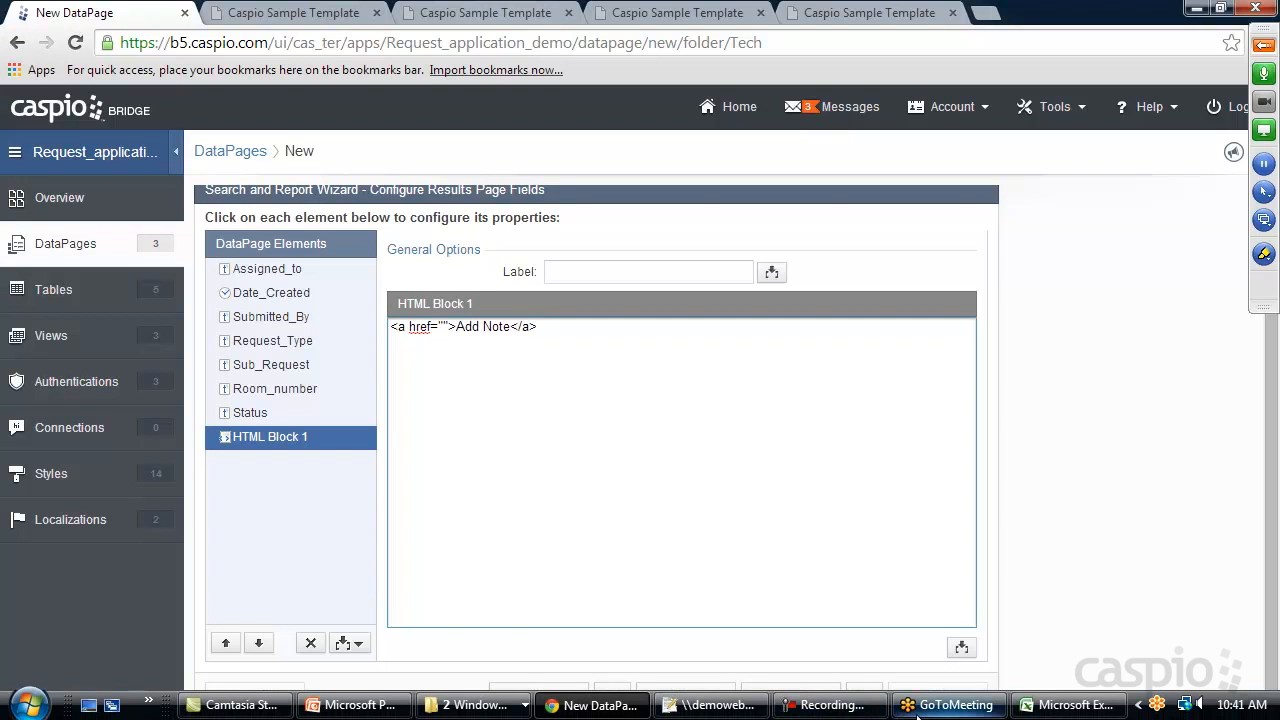
# After checking the reference pages, set the link's href to request_updates.html?rid=
pyautogui.click(715, 716)
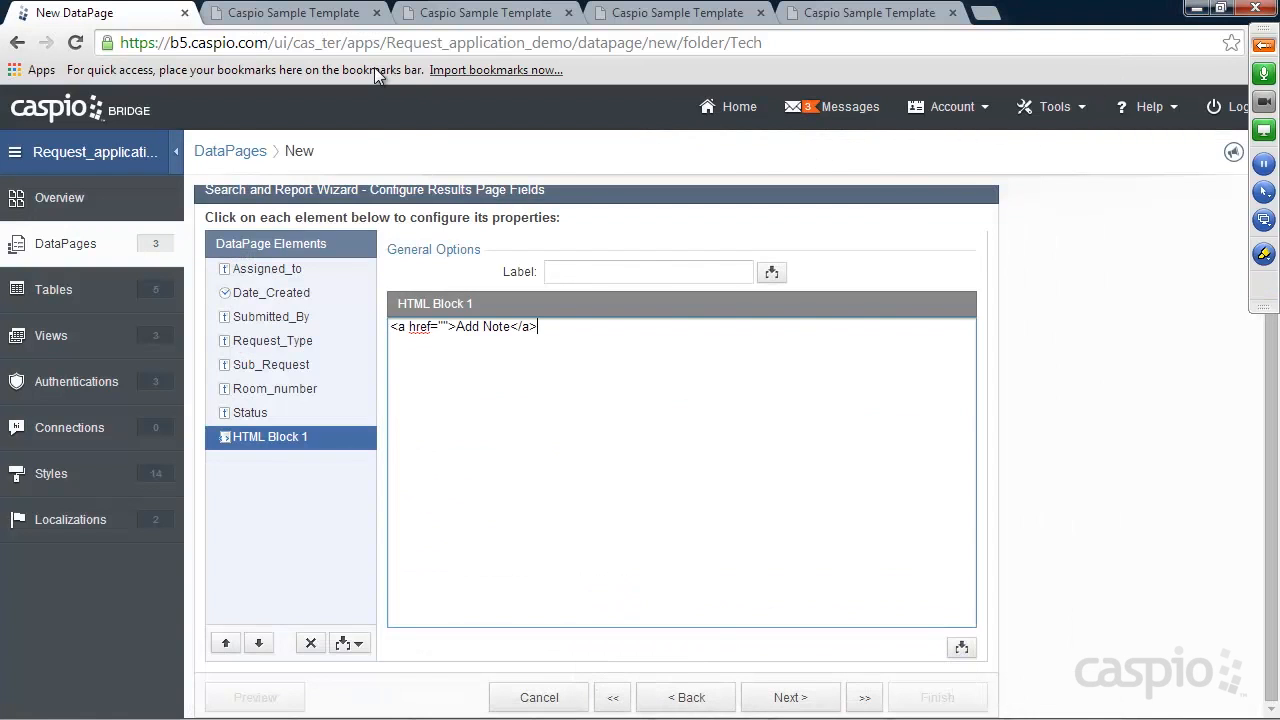
pyautogui.click(474, 20)
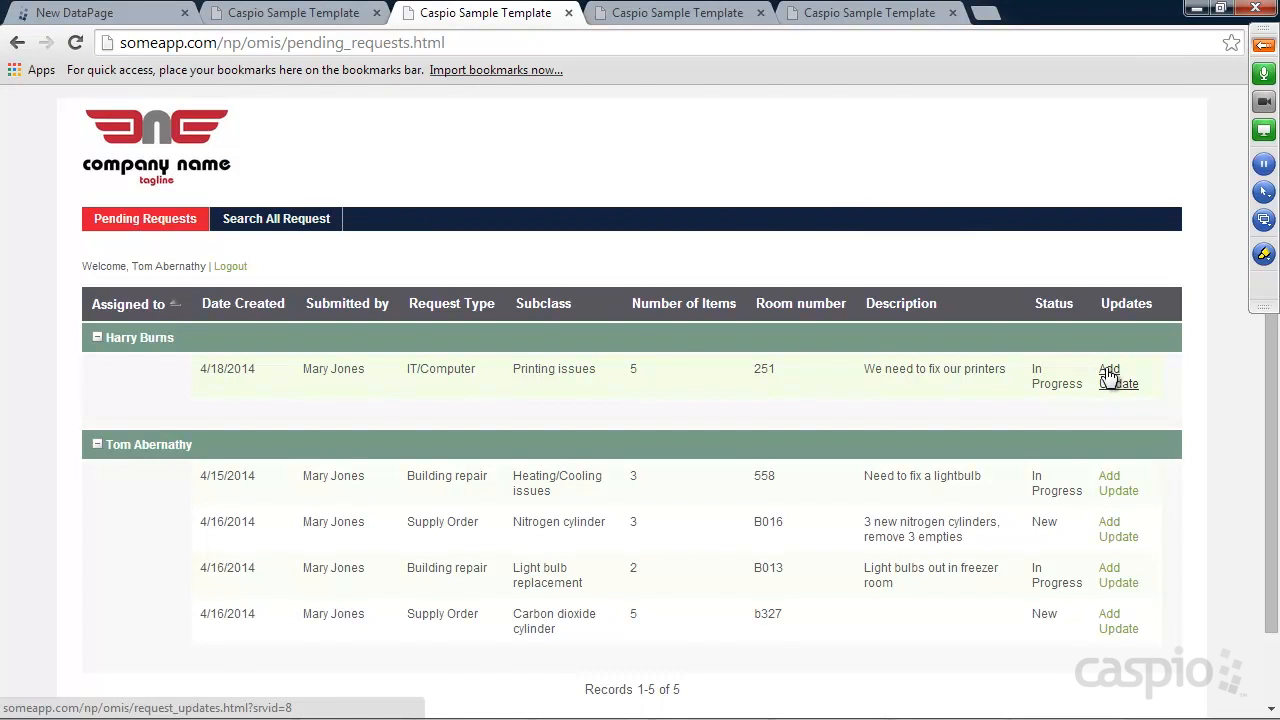
pyautogui.click(115, 15)
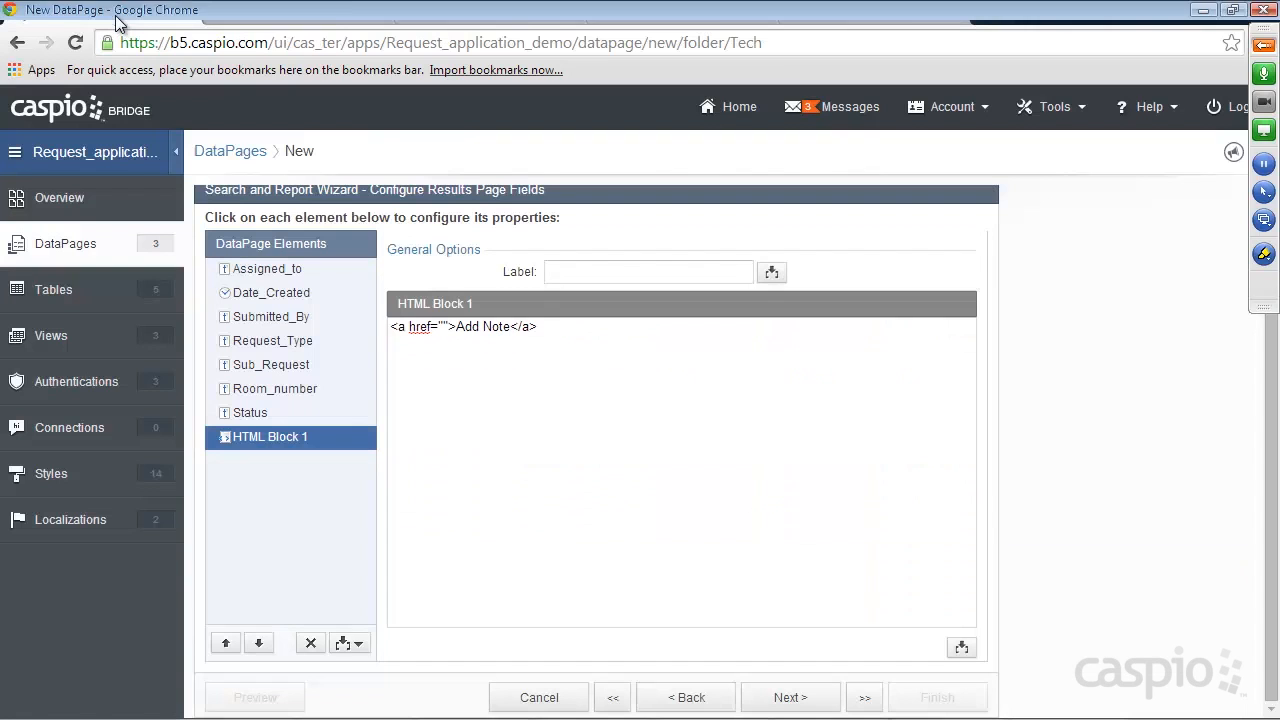
pyautogui.click(443, 326)
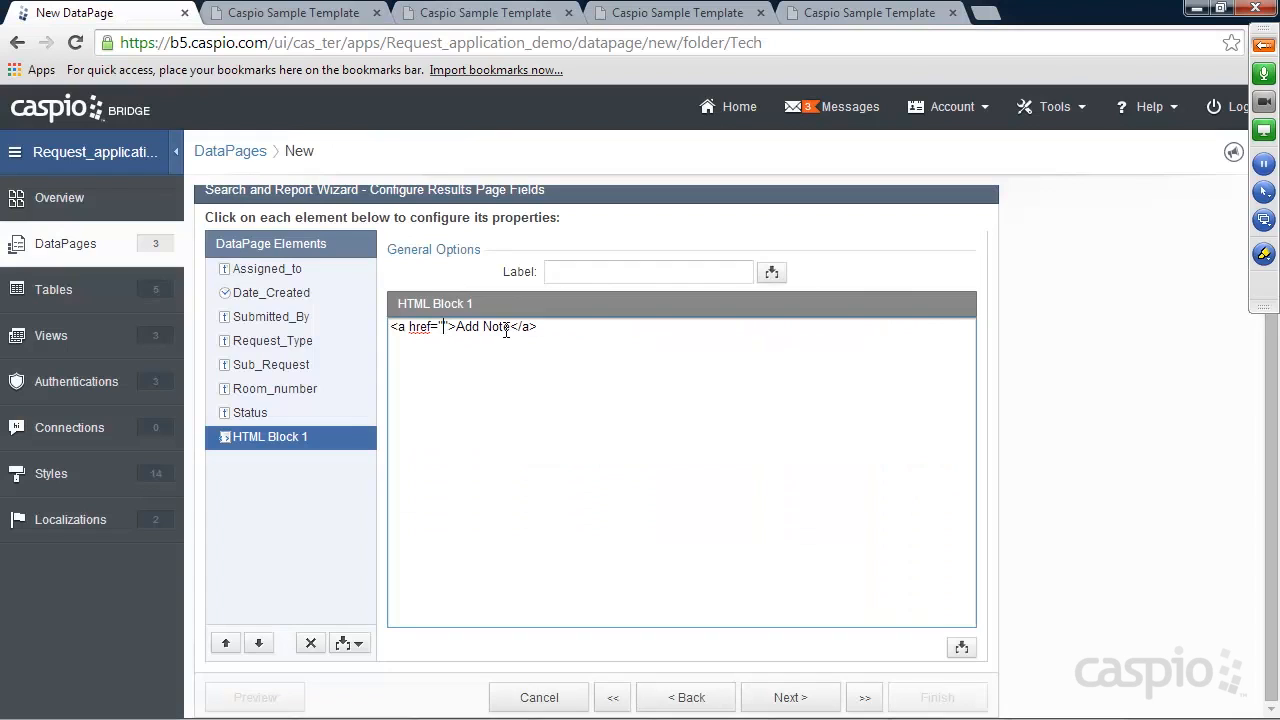
pyautogui.write('request')
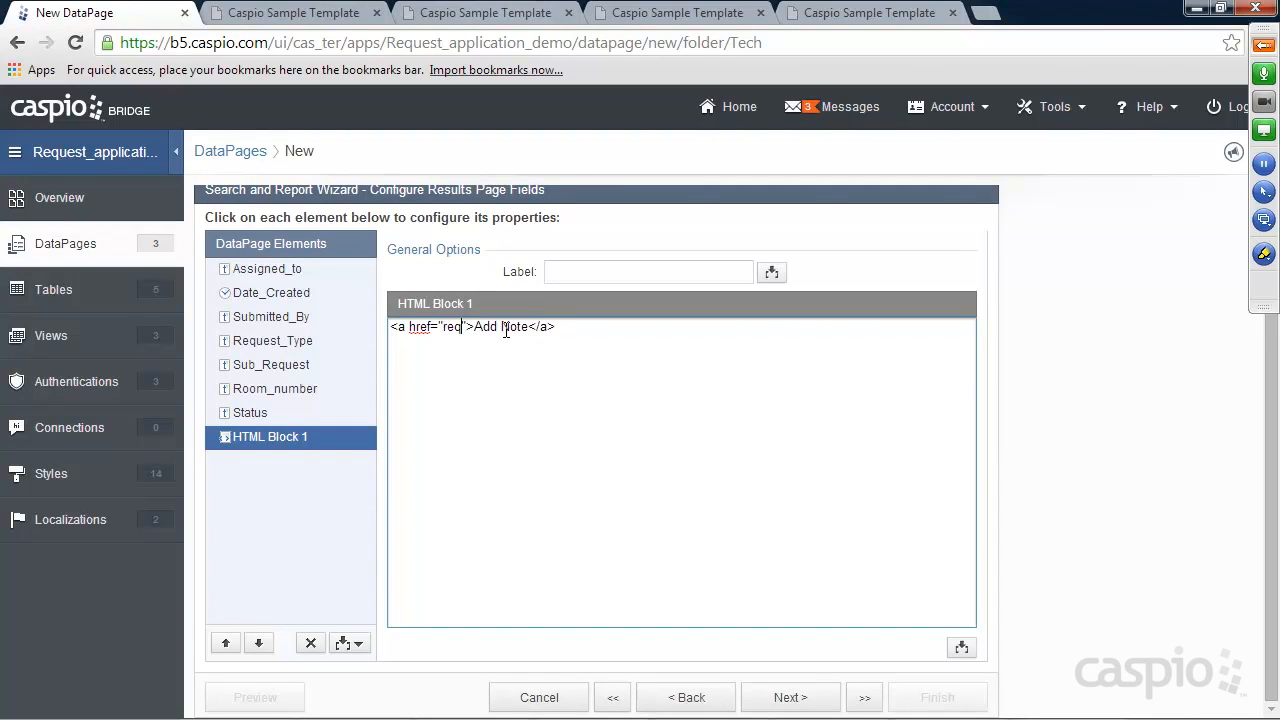
pyautogui.write('_updates.htm')
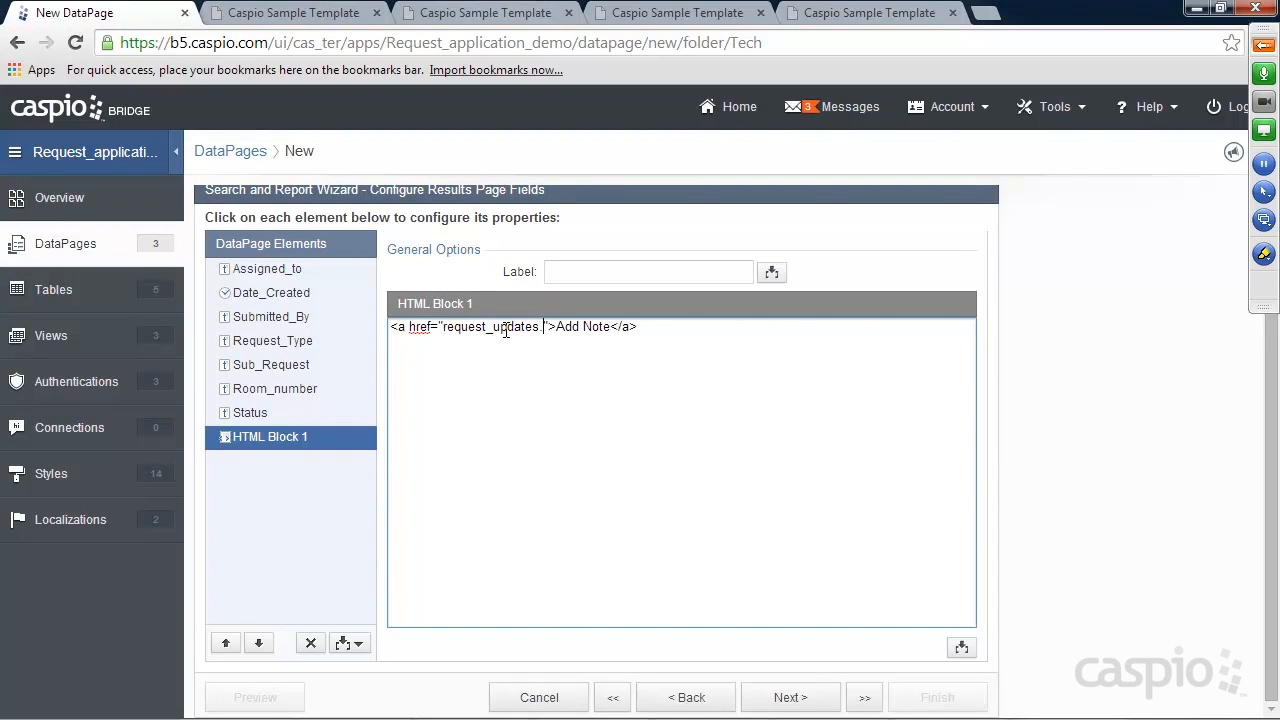
pyautogui.write('l?')
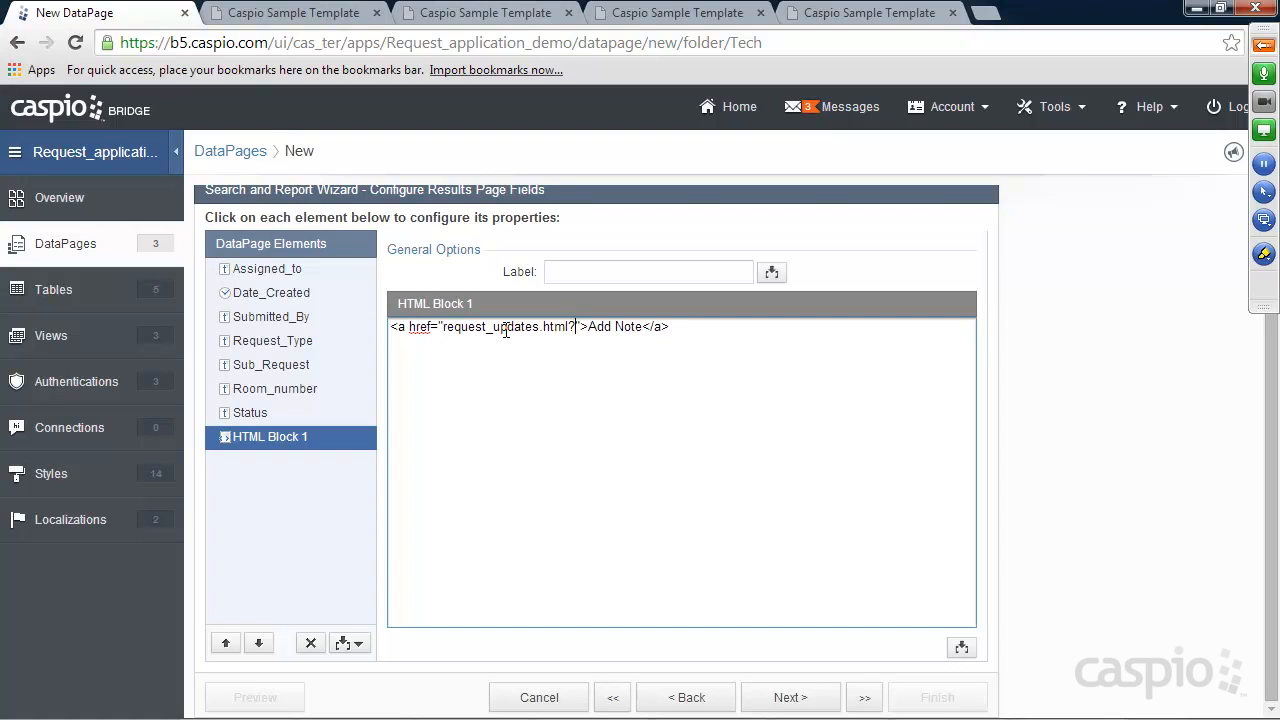
pyautogui.write('rid=')
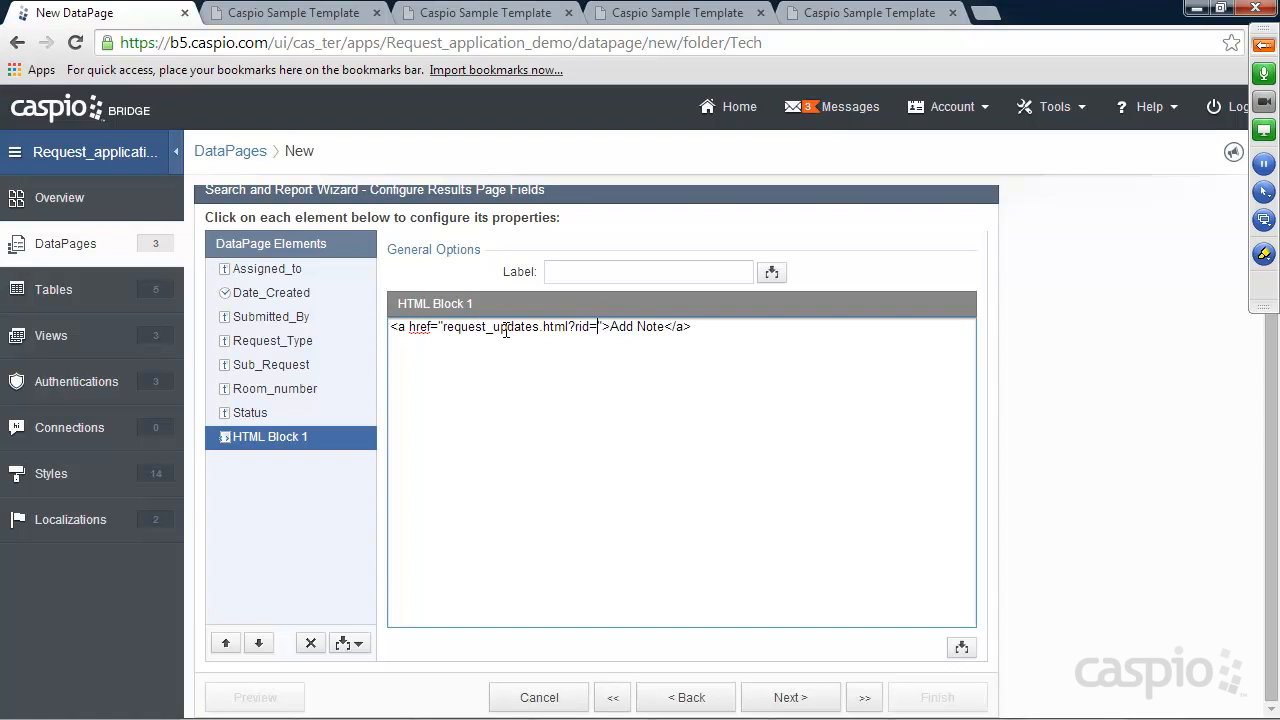
# Append the Request_ID field as a string to the link URL and advance to Details Page
pyautogui.click(962, 648)
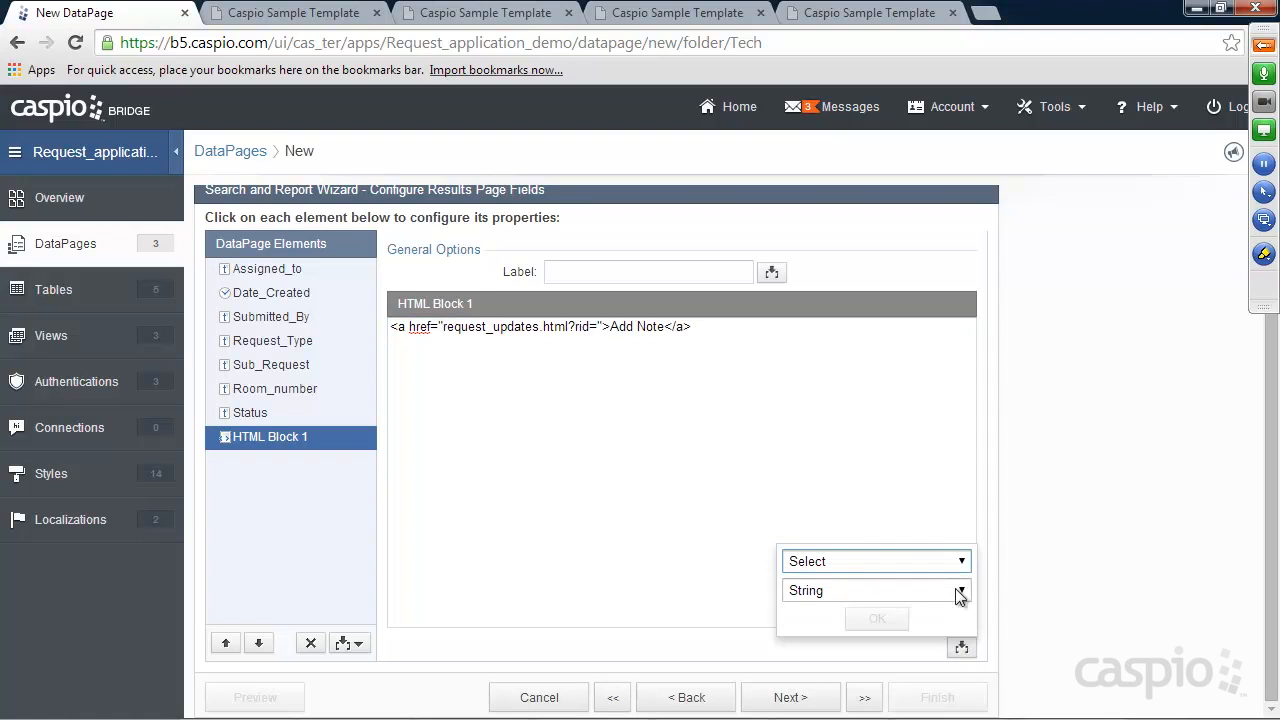
pyautogui.click(958, 565)
pyautogui.click(840, 284)
pyautogui.click(882, 591)
pyautogui.click(883, 611)
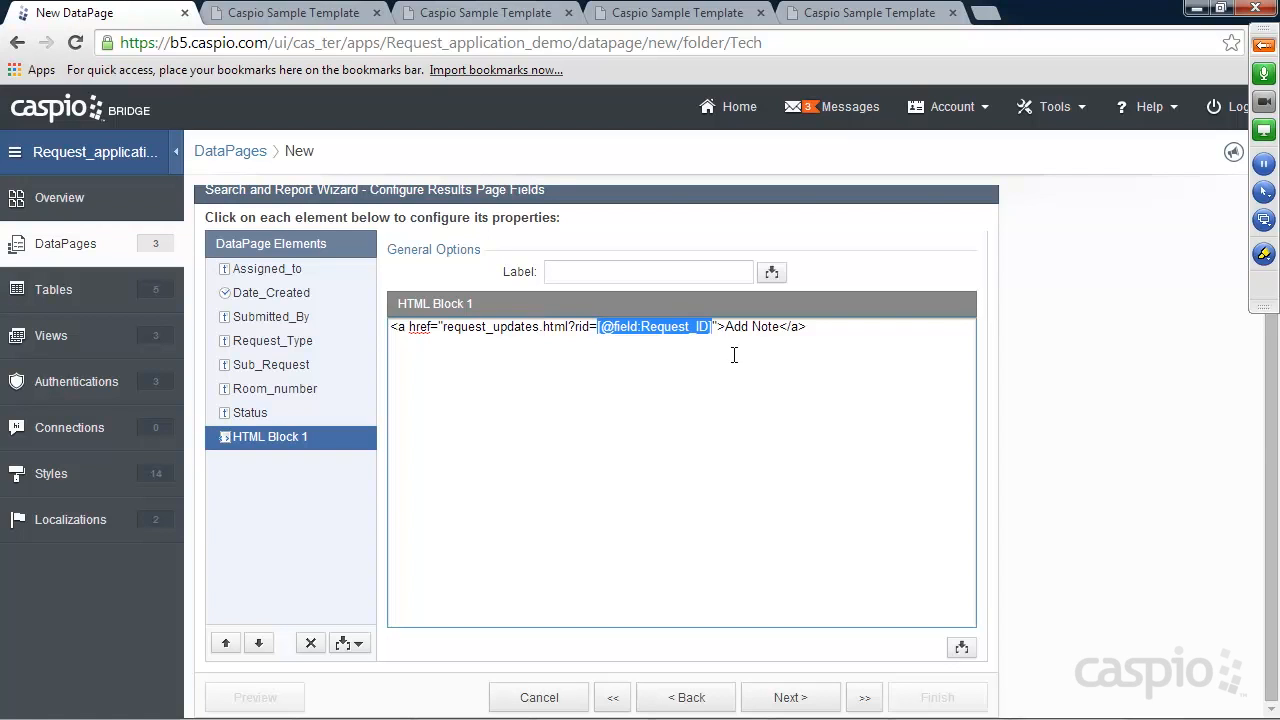
pyautogui.click(800, 698)
pyautogui.click(790, 698)
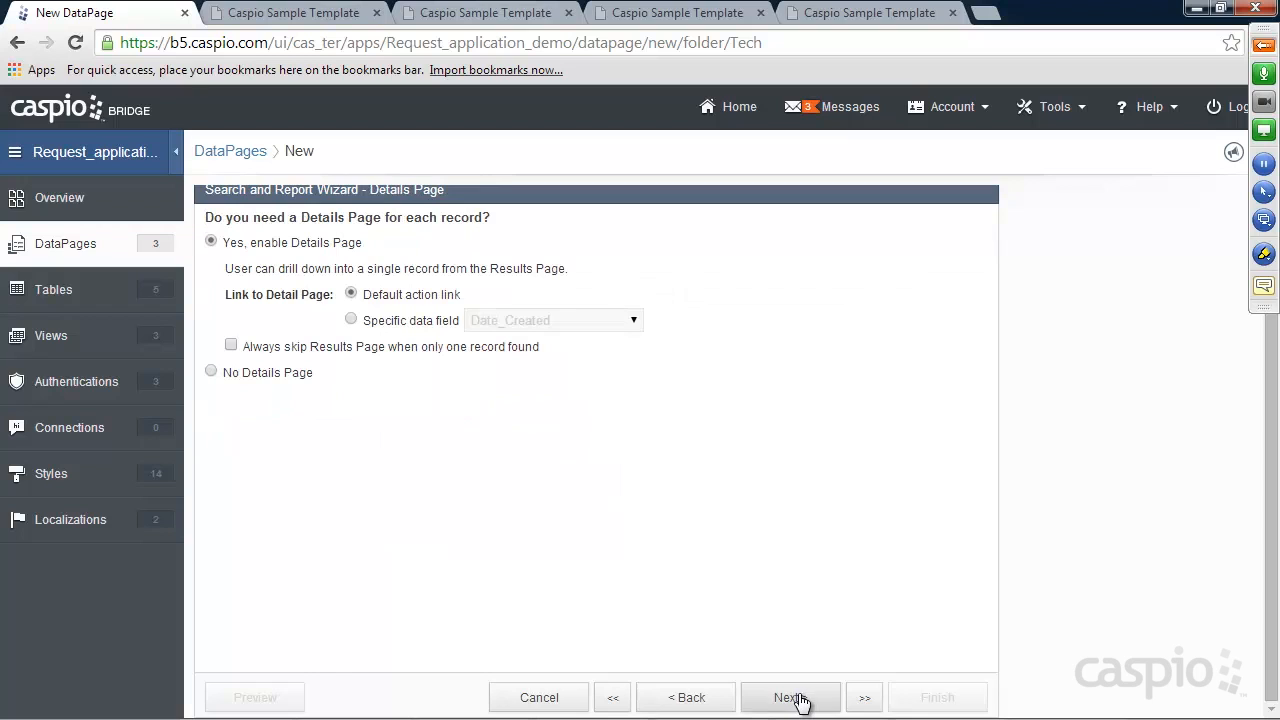
# Finish the report with No Details Page and enable its deployment
pyautogui.click(271, 368)
pyautogui.click(937, 696)
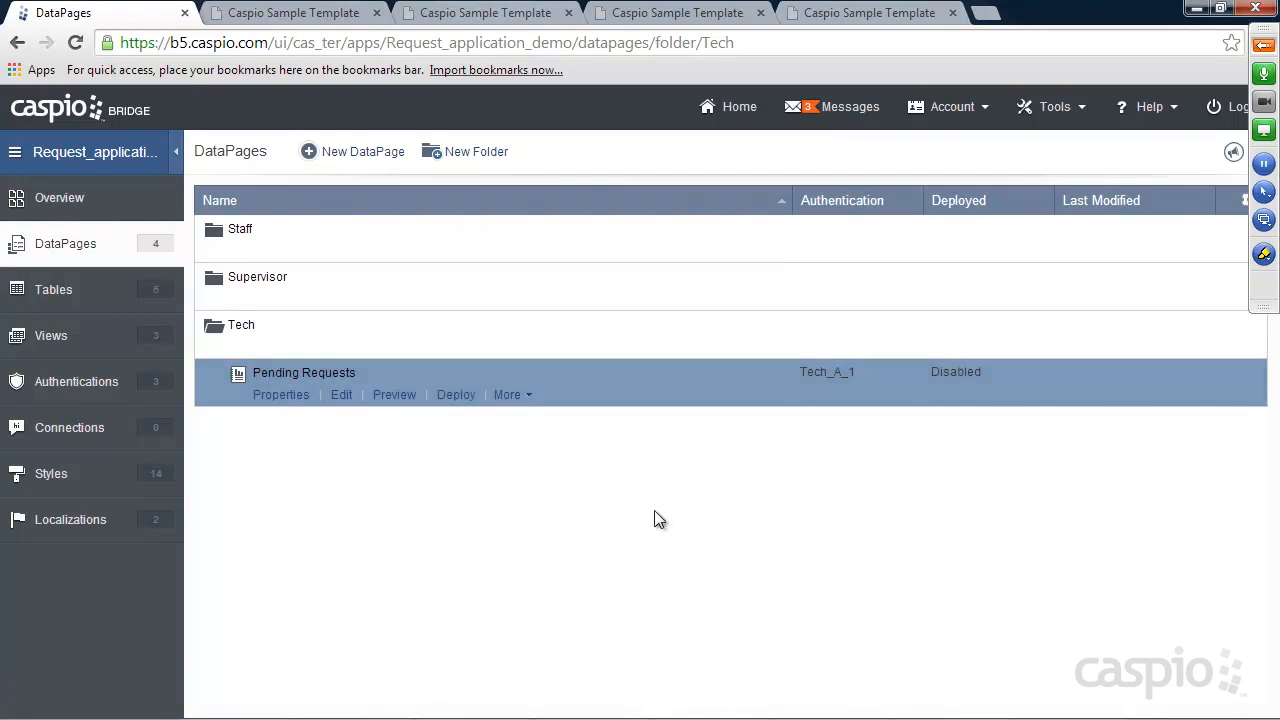
pyautogui.click(457, 397)
pyautogui.click(547, 200)
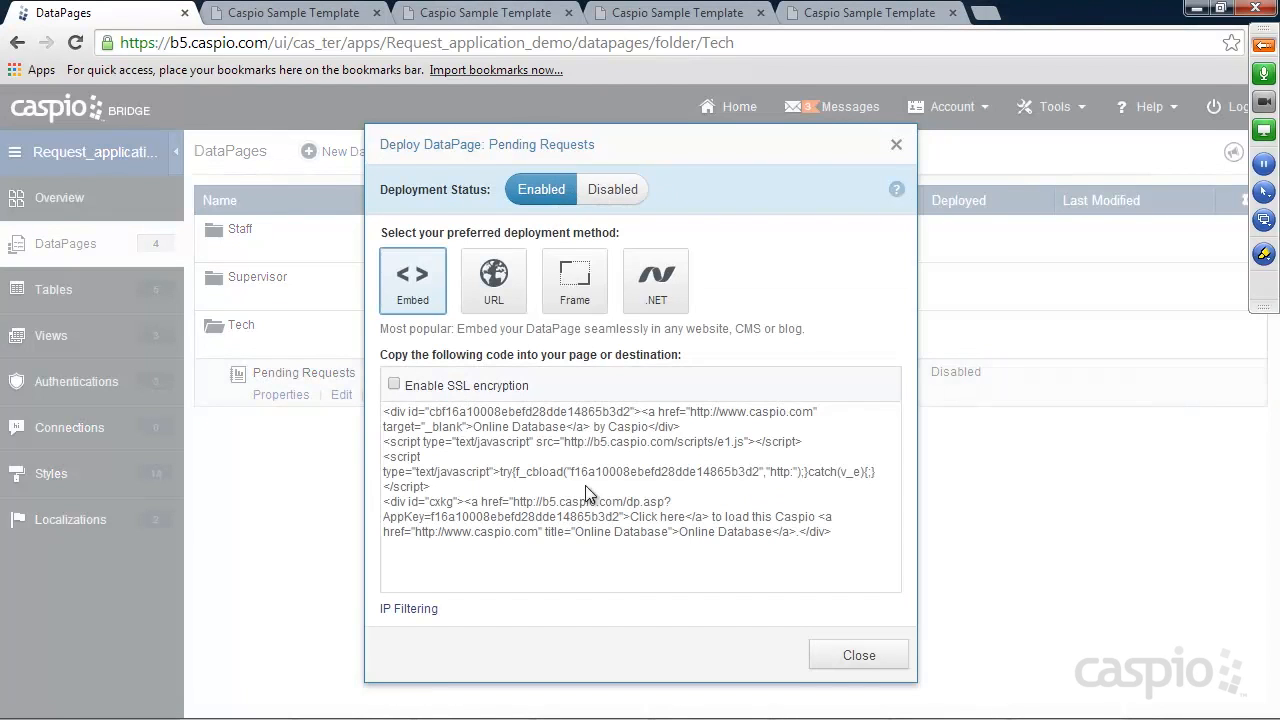
# Copy the Pending Requests embed code and close the deployment window
pyautogui.rightClick(584, 497)
pyautogui.click(641, 246)
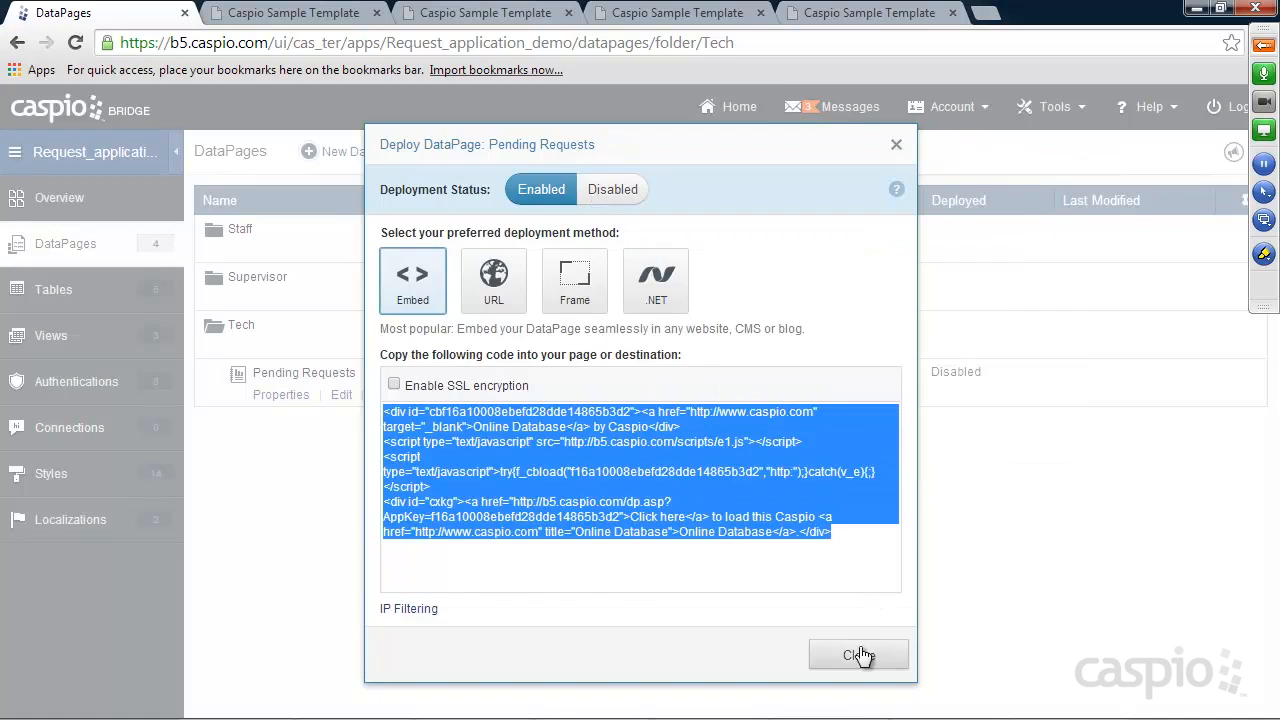
pyautogui.click(859, 655)
pyautogui.moveTo(862, 714)
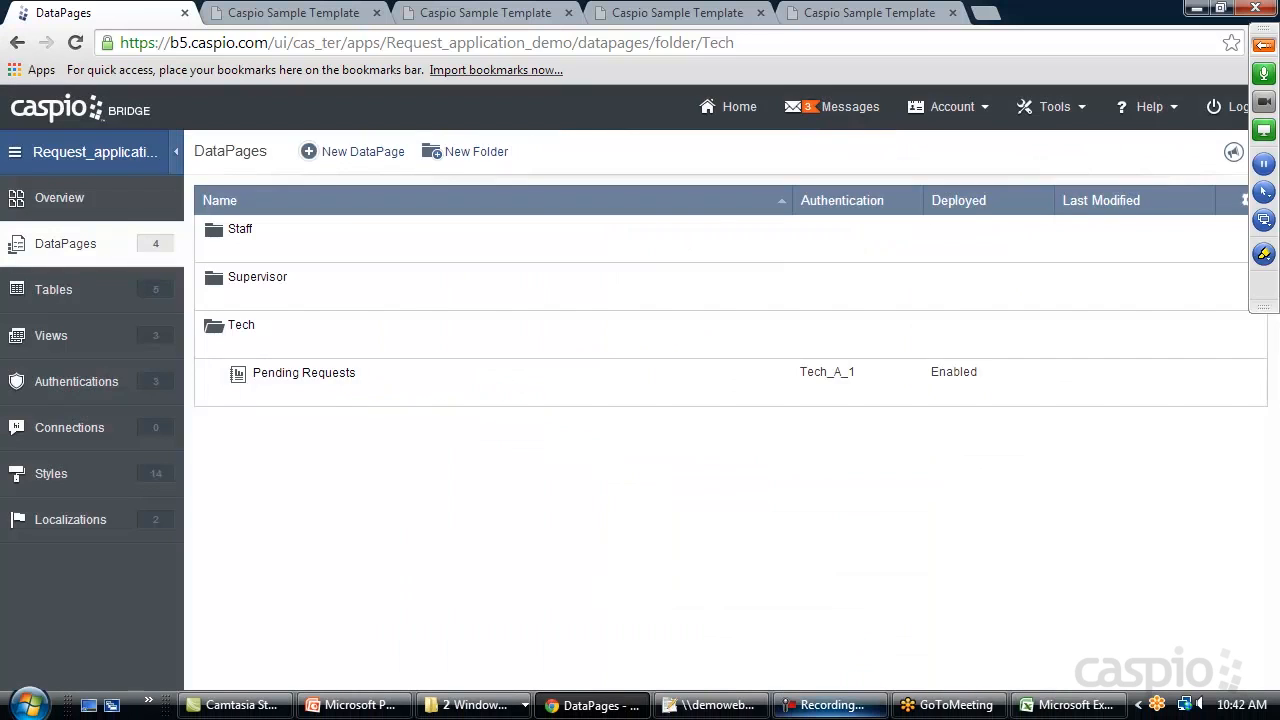
# Paste the embed code over 'Deploy Codes' on line 25 of pending_requests.html in Notepad++
pyautogui.click(749, 682)
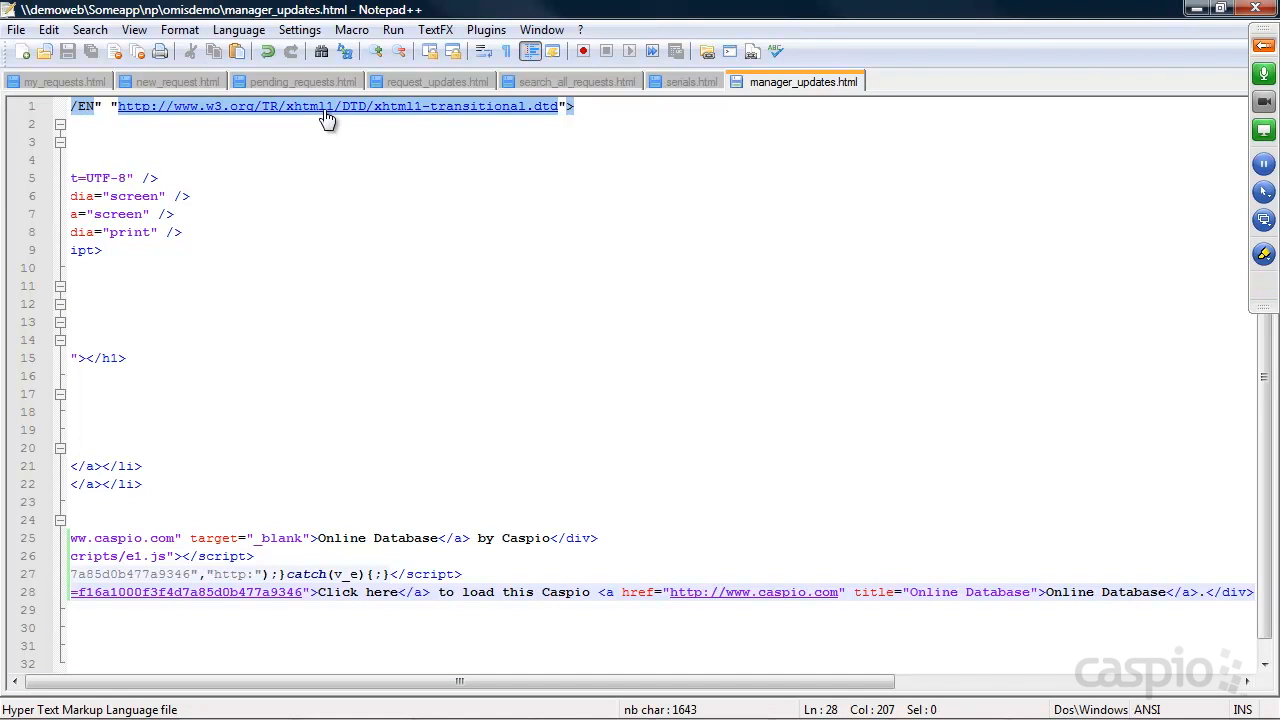
pyautogui.click(300, 81)
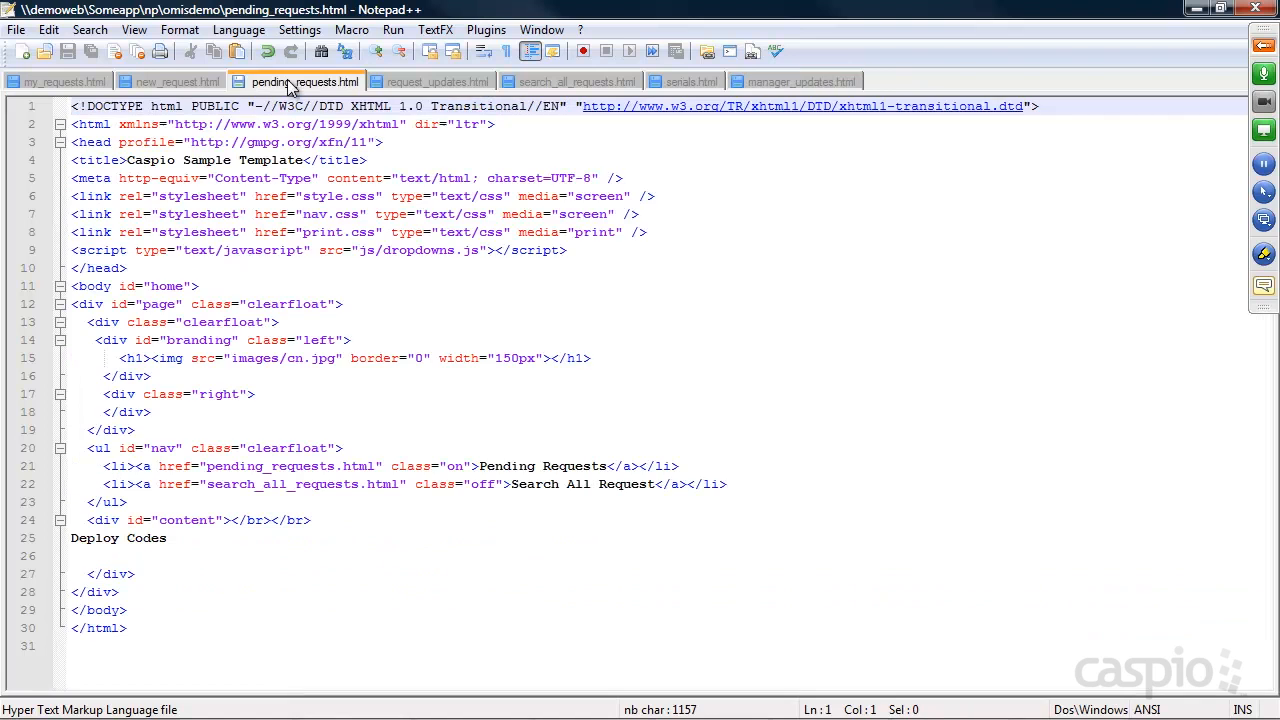
pyautogui.moveTo(168, 538); pyautogui.dragTo(58, 540)
pyautogui.hotkey('ctrl', 'v')
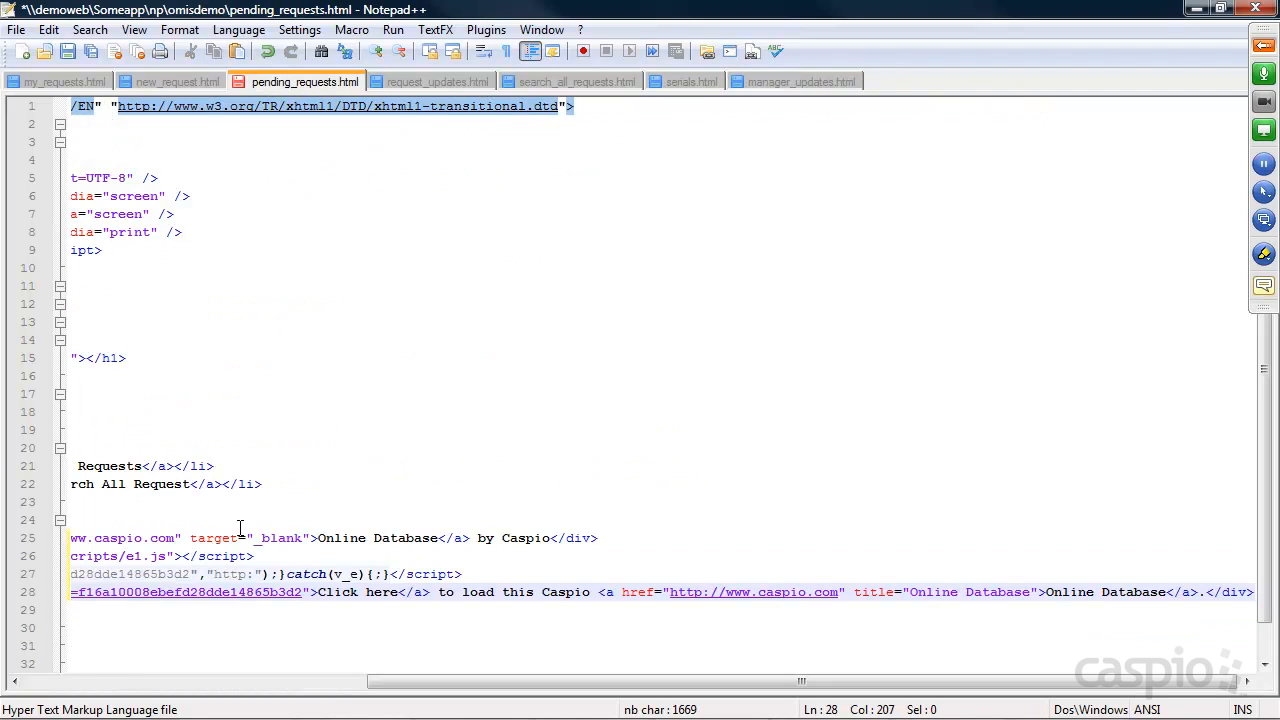
pyautogui.click(1197, 9)
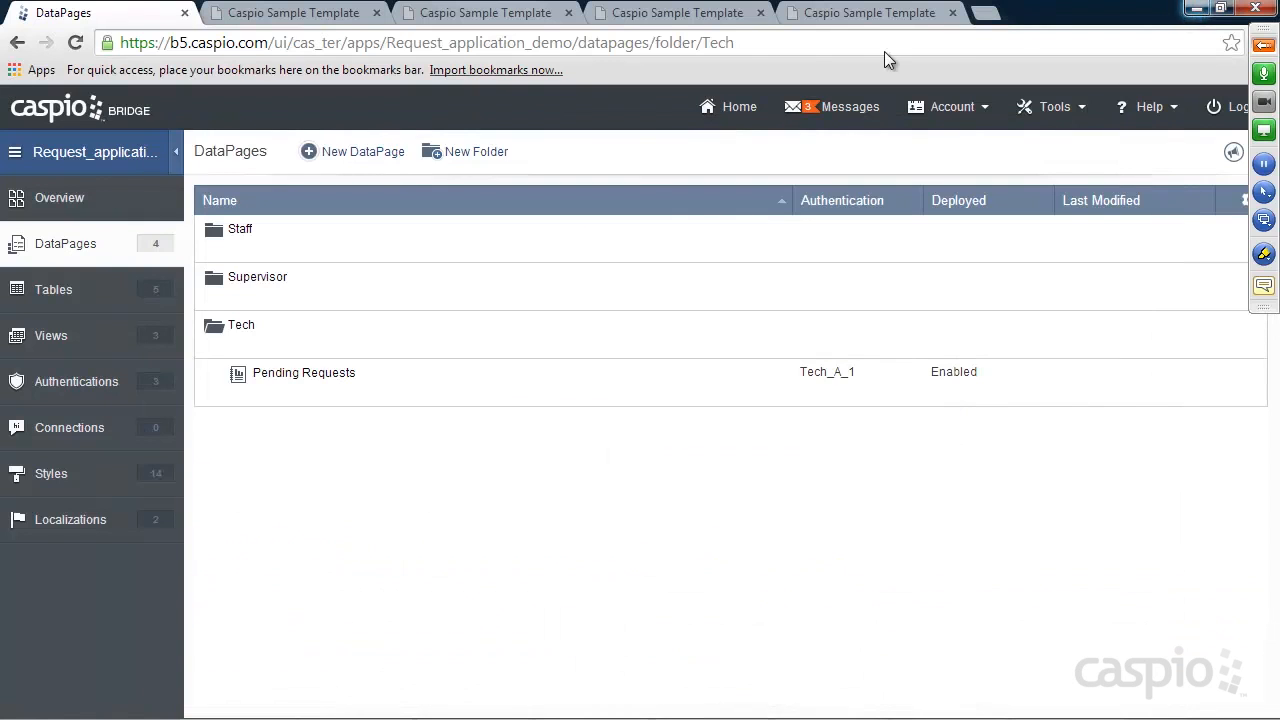
# Reload Pending Requests, log in with the saved technician email and password, then go to My Requests
pyautogui.click(846, 12)
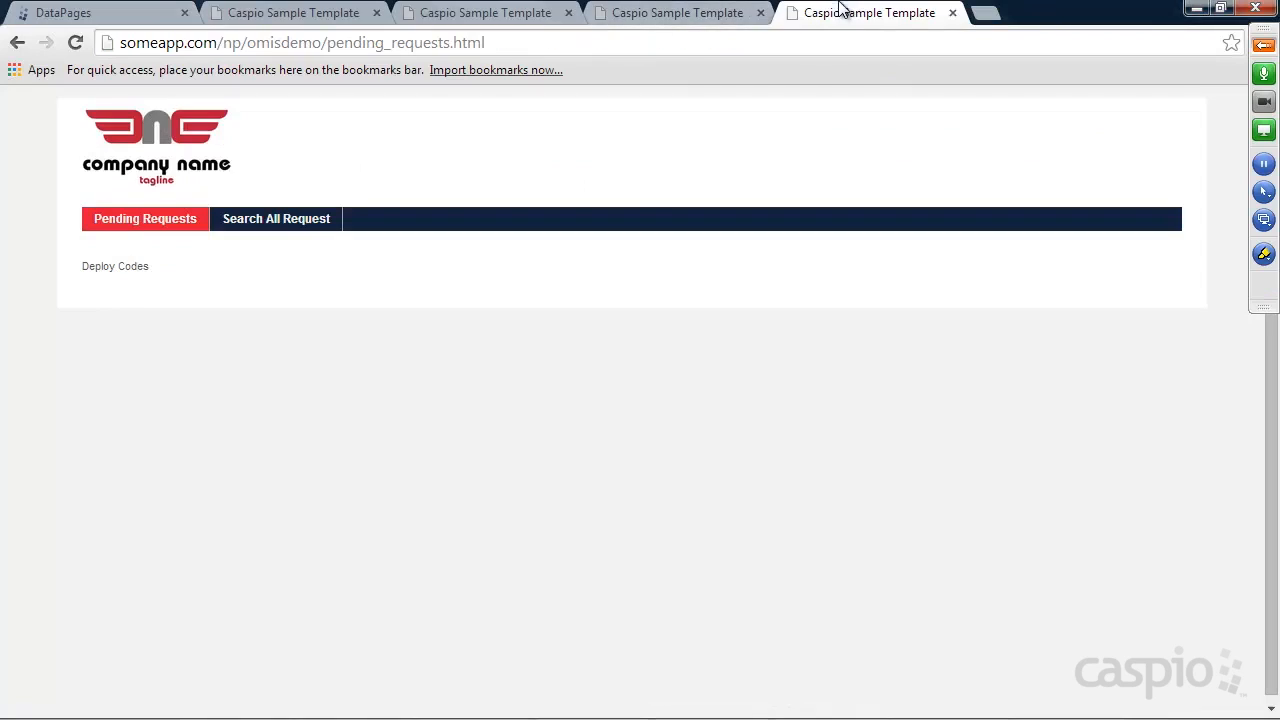
pyautogui.click(80, 44)
pyautogui.click(257, 278)
pyautogui.click(237, 331)
pyautogui.click(239, 324)
pyautogui.write('123')
pyautogui.click(114, 359)
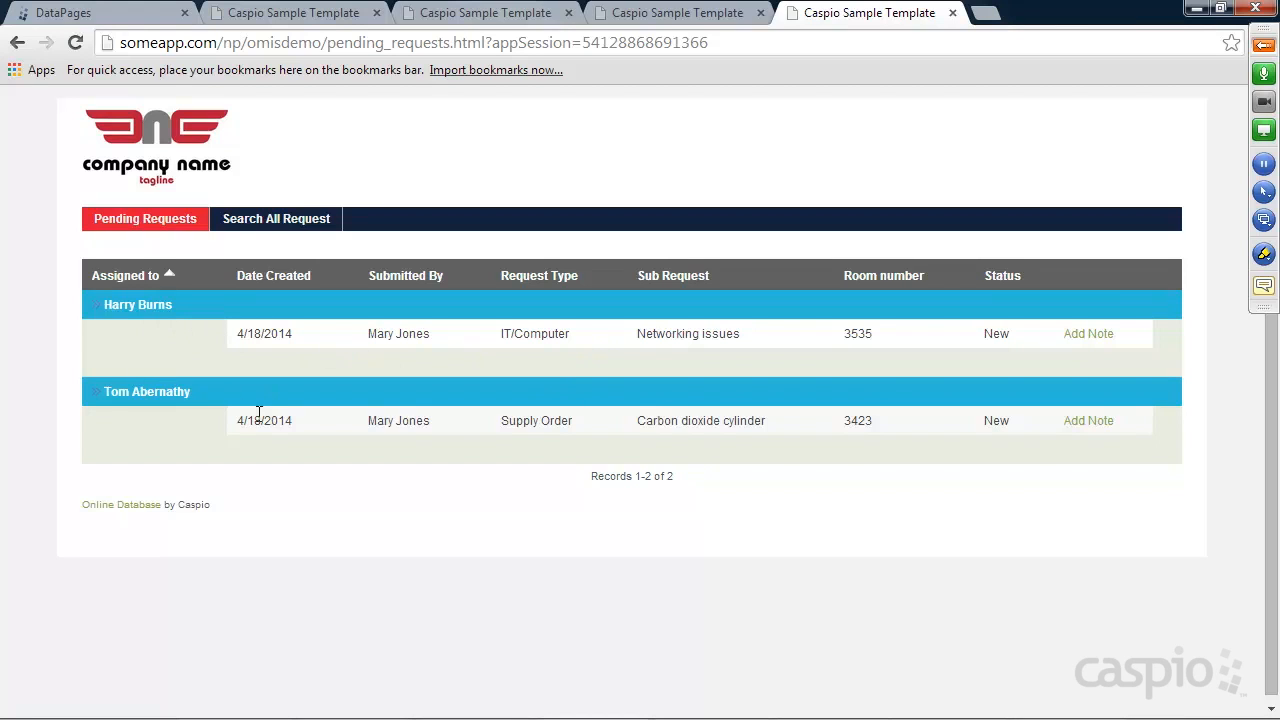
pyautogui.click(694, 12)
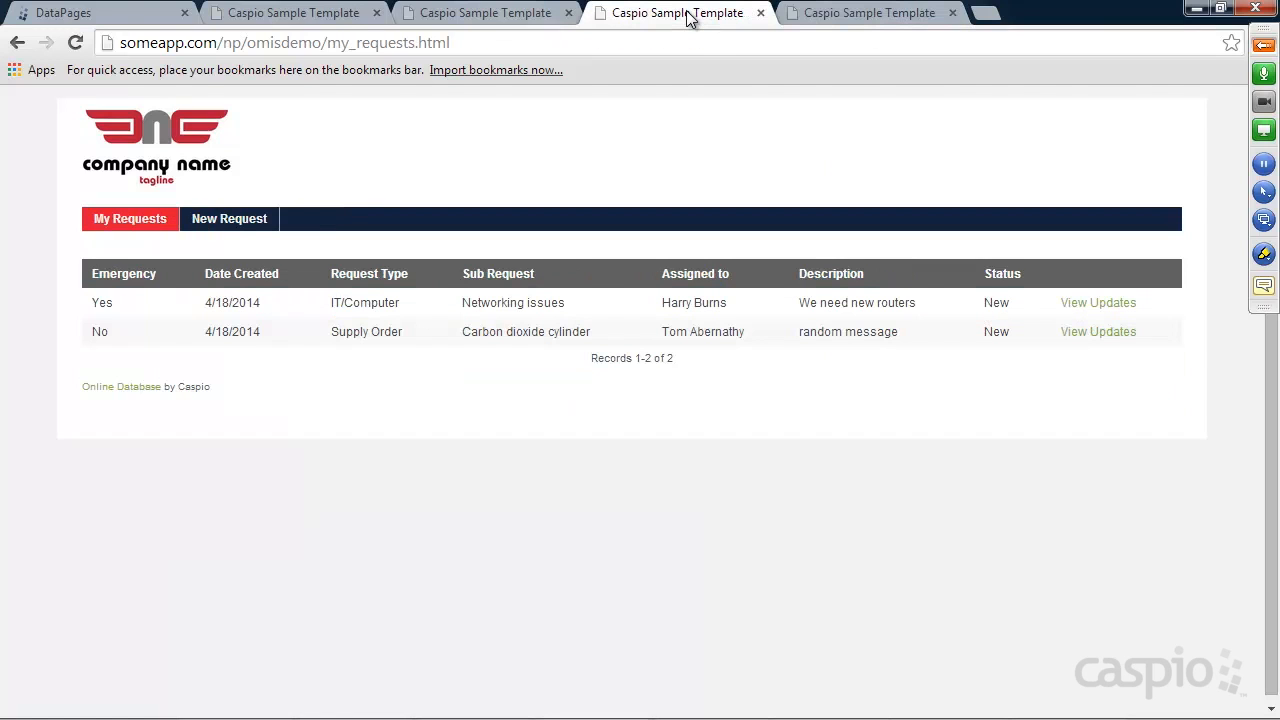
# Start a new request with Emergency No, Building repair, 34 items, serial 355 and room 3333
pyautogui.click(230, 228)
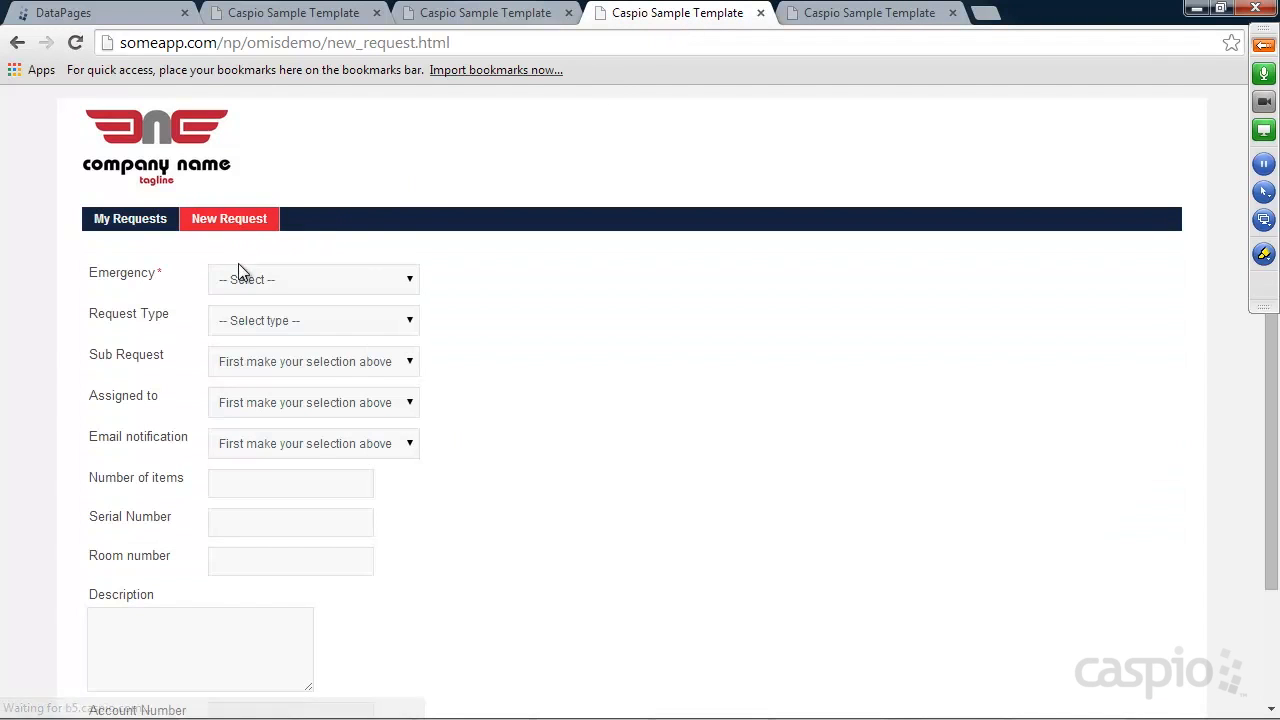
pyautogui.click(257, 281)
pyautogui.click(252, 318)
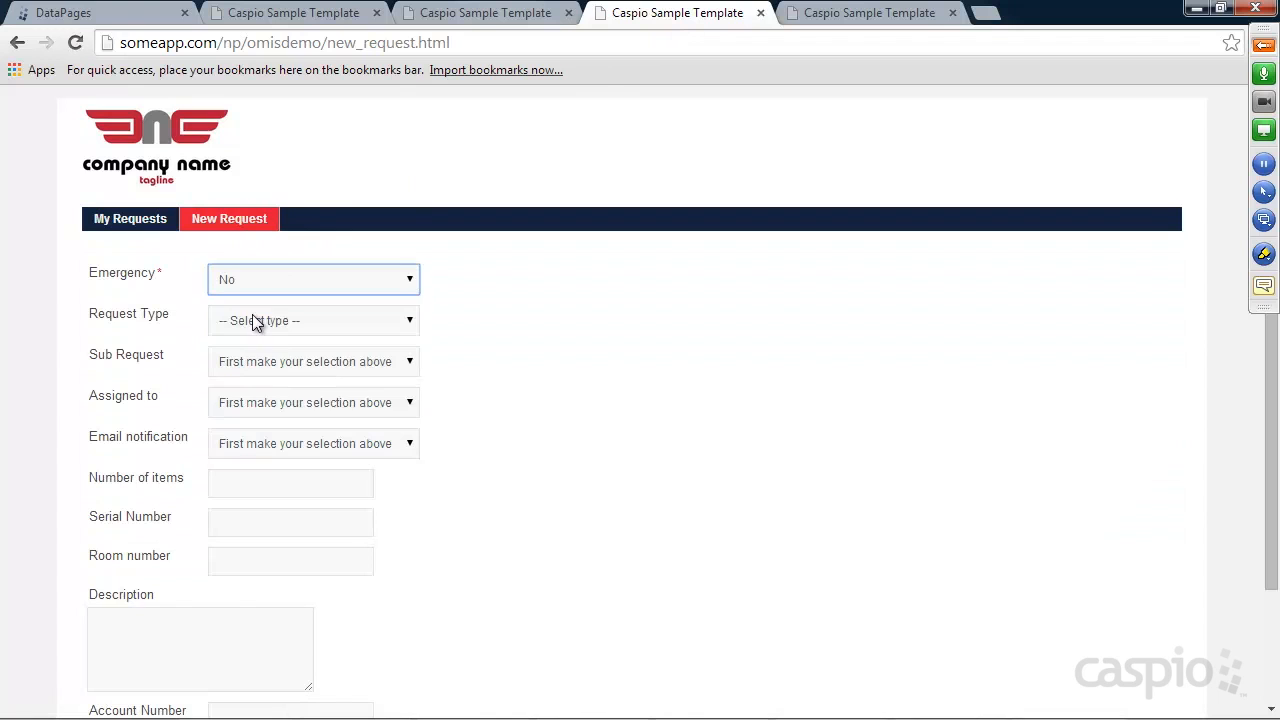
pyautogui.click(253, 320)
pyautogui.click(262, 360)
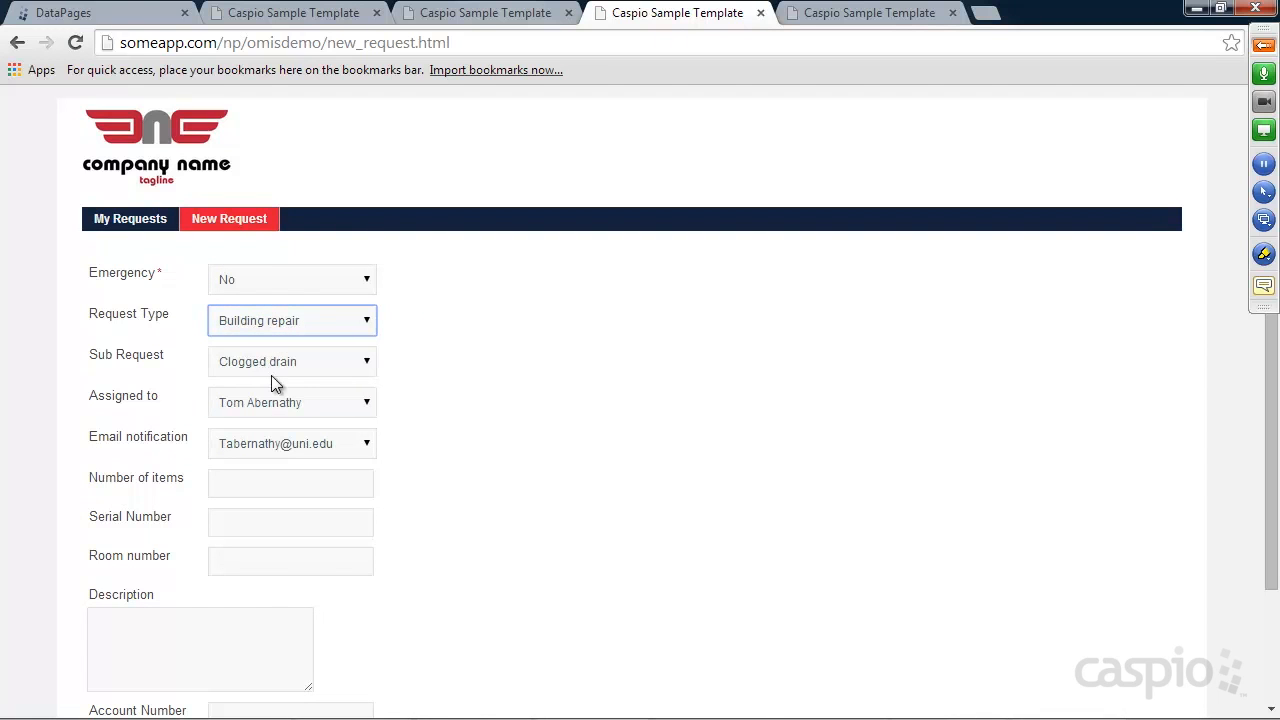
pyautogui.click(236, 486)
pyautogui.write('34')
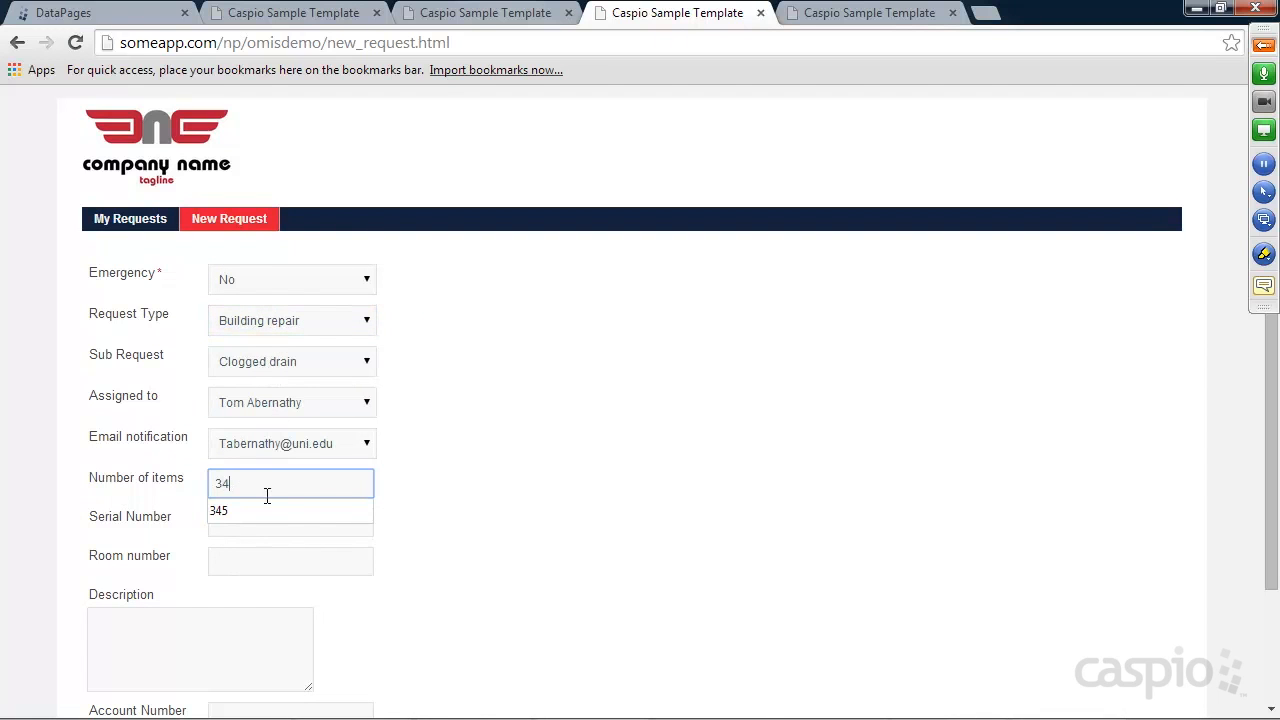
pyautogui.scroll(-2, 457, 451)
pyautogui.click(260, 381)
pyautogui.write('355')
pyautogui.click(249, 417)
pyautogui.write('3333')
# Add the description 'New request just came in' and the account number, submit, and reload Pending Requests
pyautogui.click(157, 520)
pyautogui.write('New request')
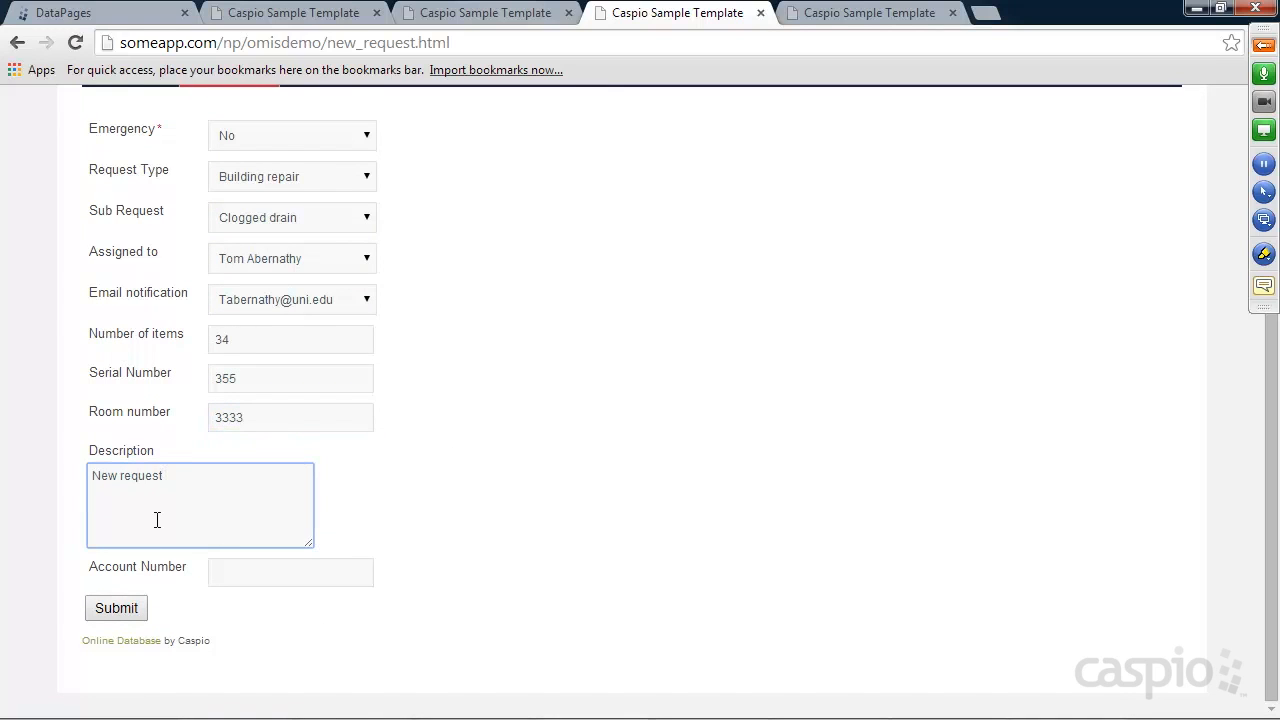
pyautogui.write(' just came in')
pyautogui.click(249, 574)
pyautogui.write('345345')
pyautogui.click(136, 608)
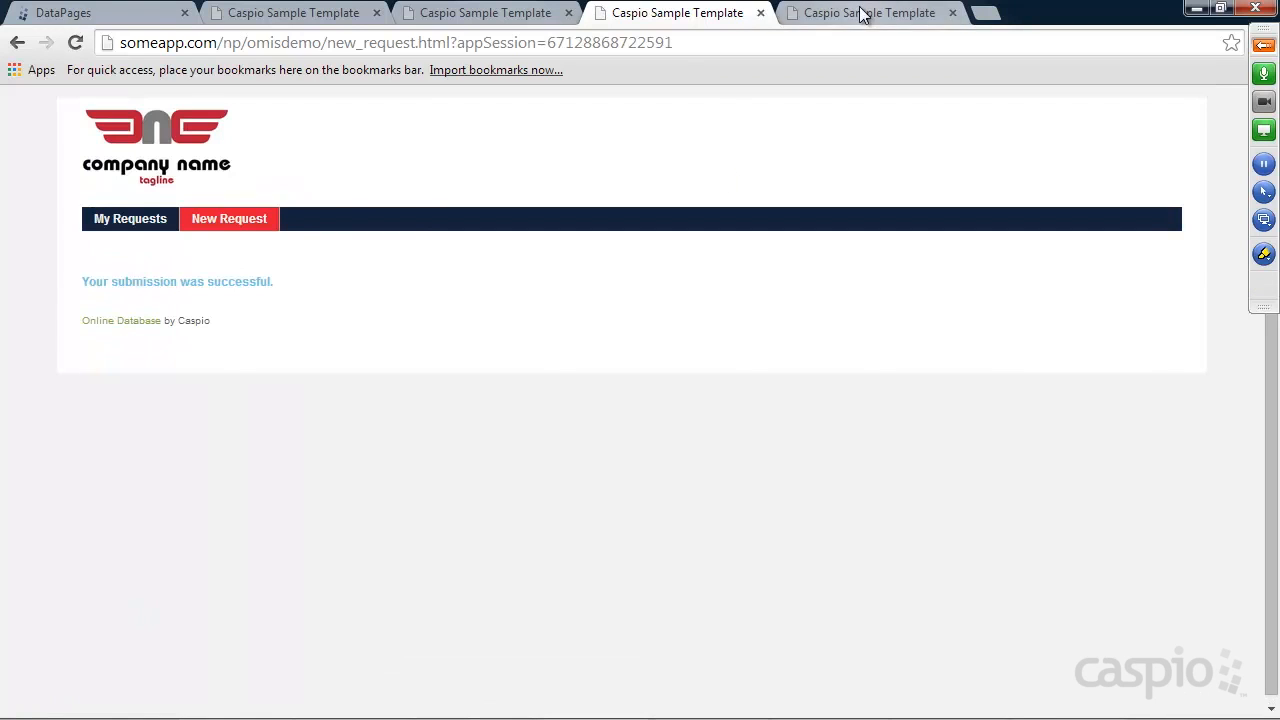
pyautogui.click(862, 12)
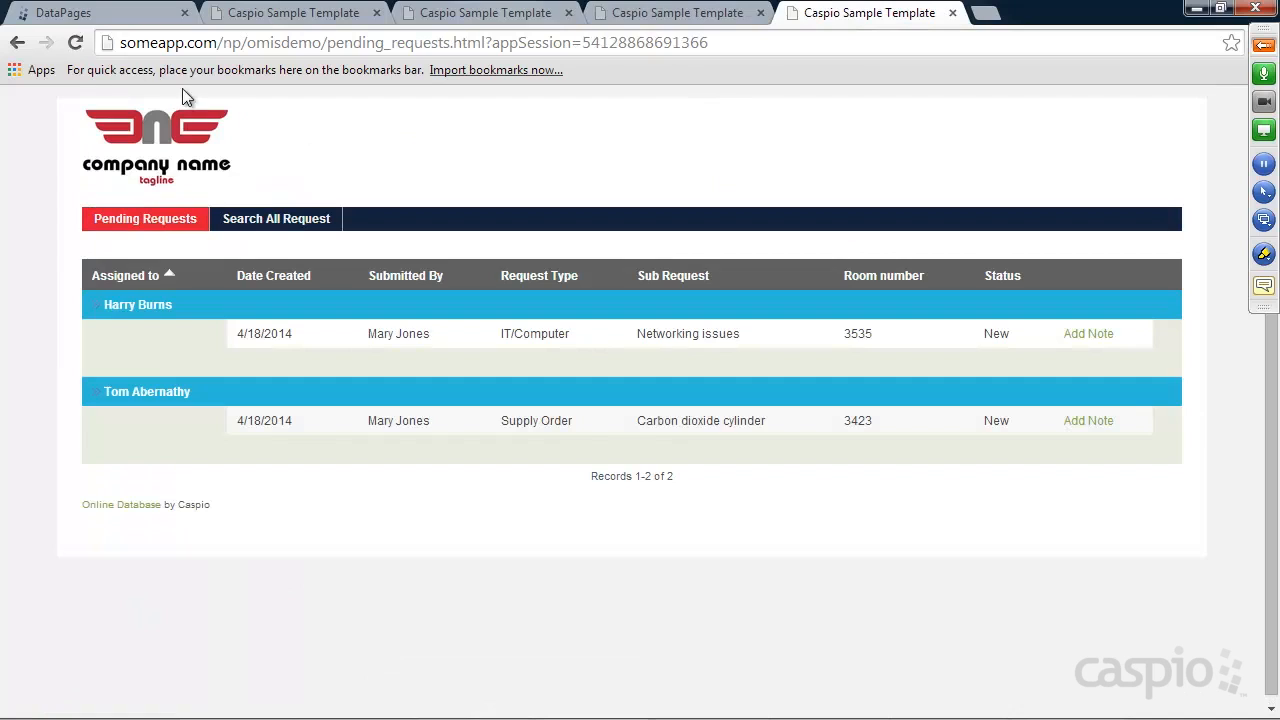
pyautogui.click(76, 44)
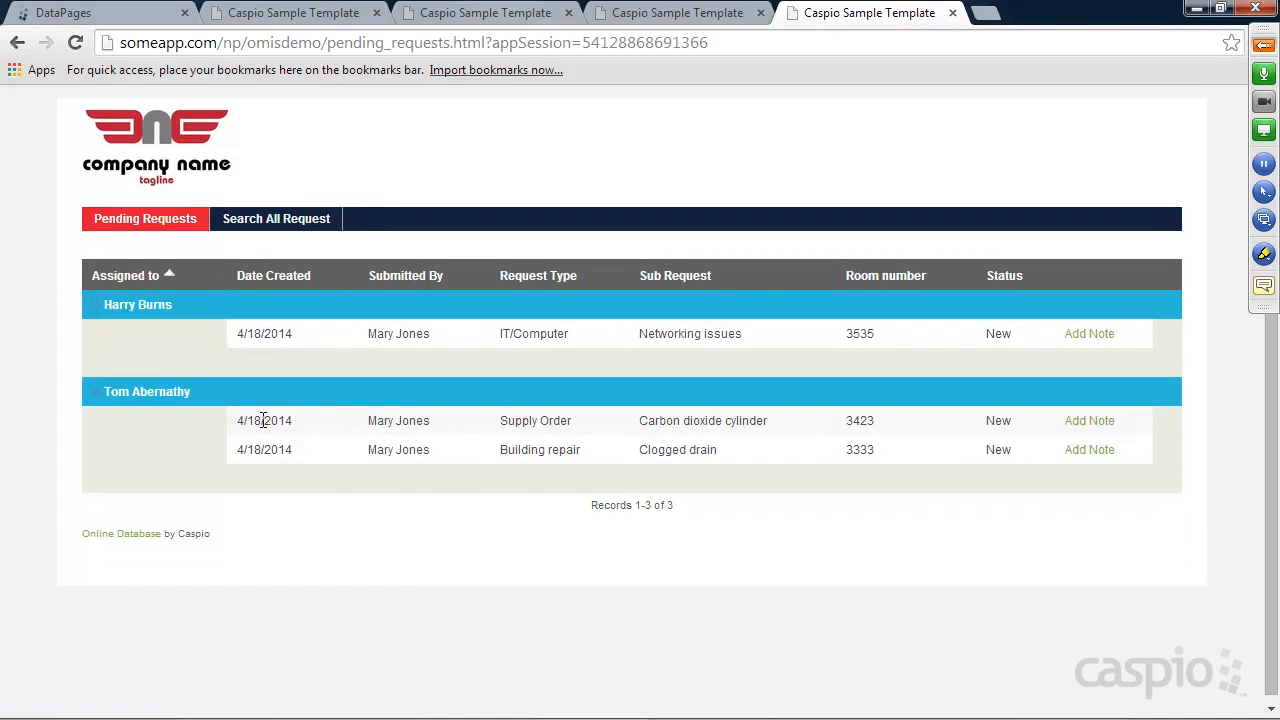
# Check the Clogged drain request's placeholder notes page, then start a new table under Tables in Caspio
pyautogui.click(1088, 449)
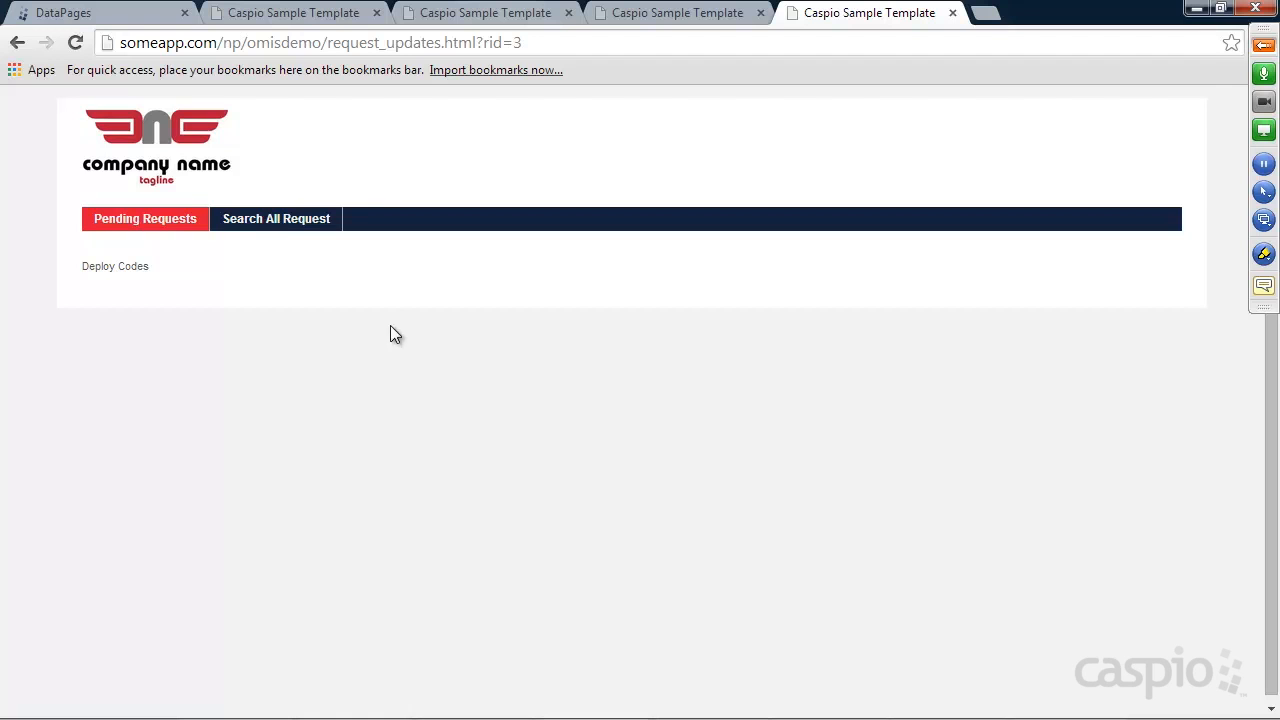
pyautogui.click(20, 43)
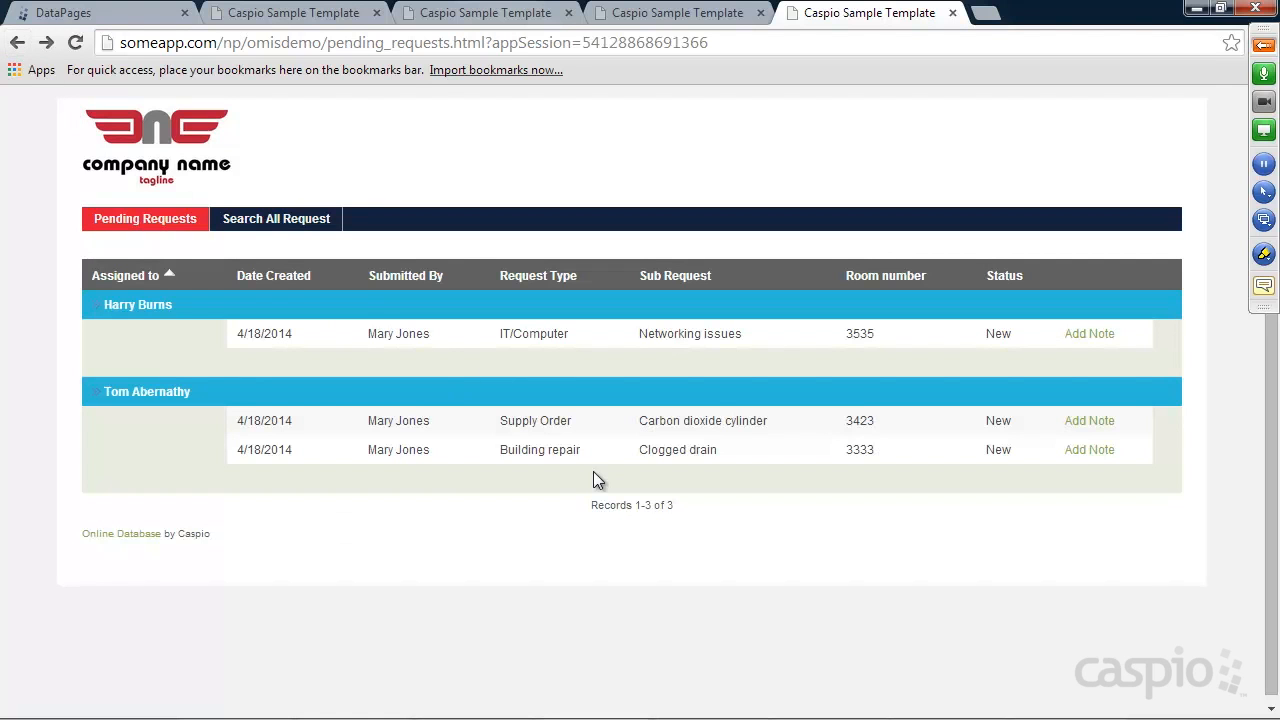
pyautogui.click(108, 22)
pyautogui.moveTo(245, 342)
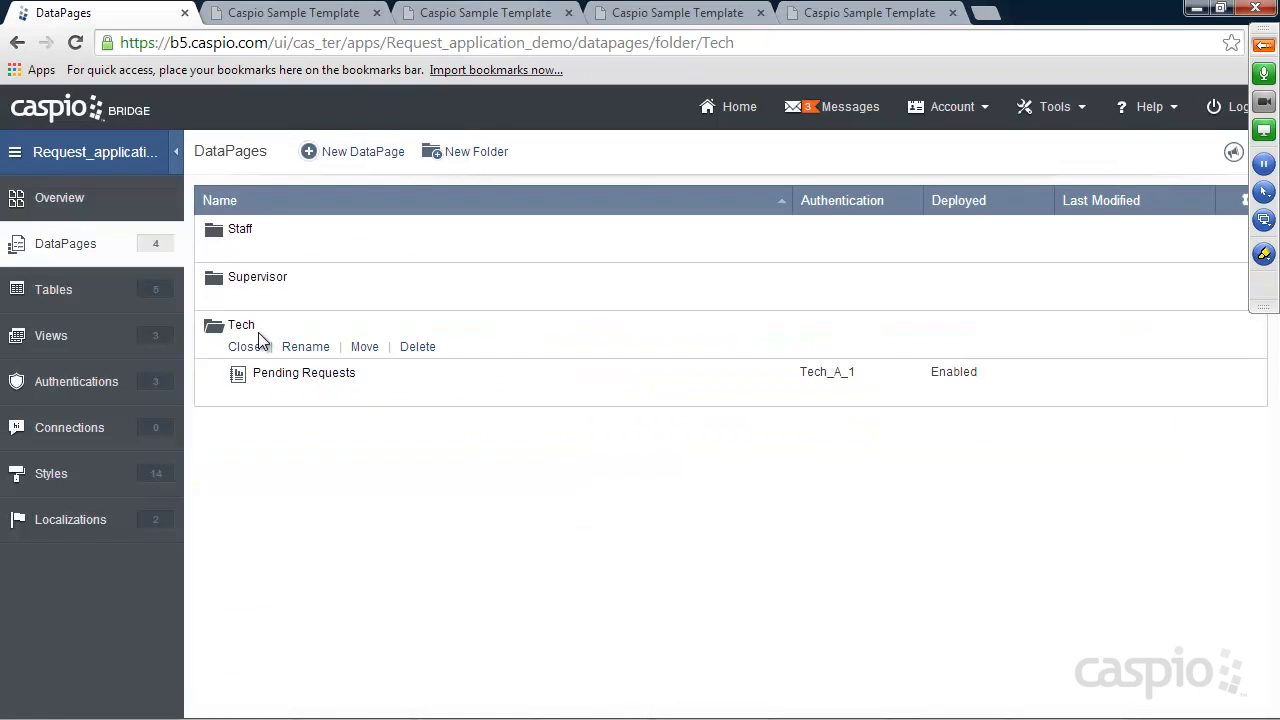
pyautogui.click(50, 291)
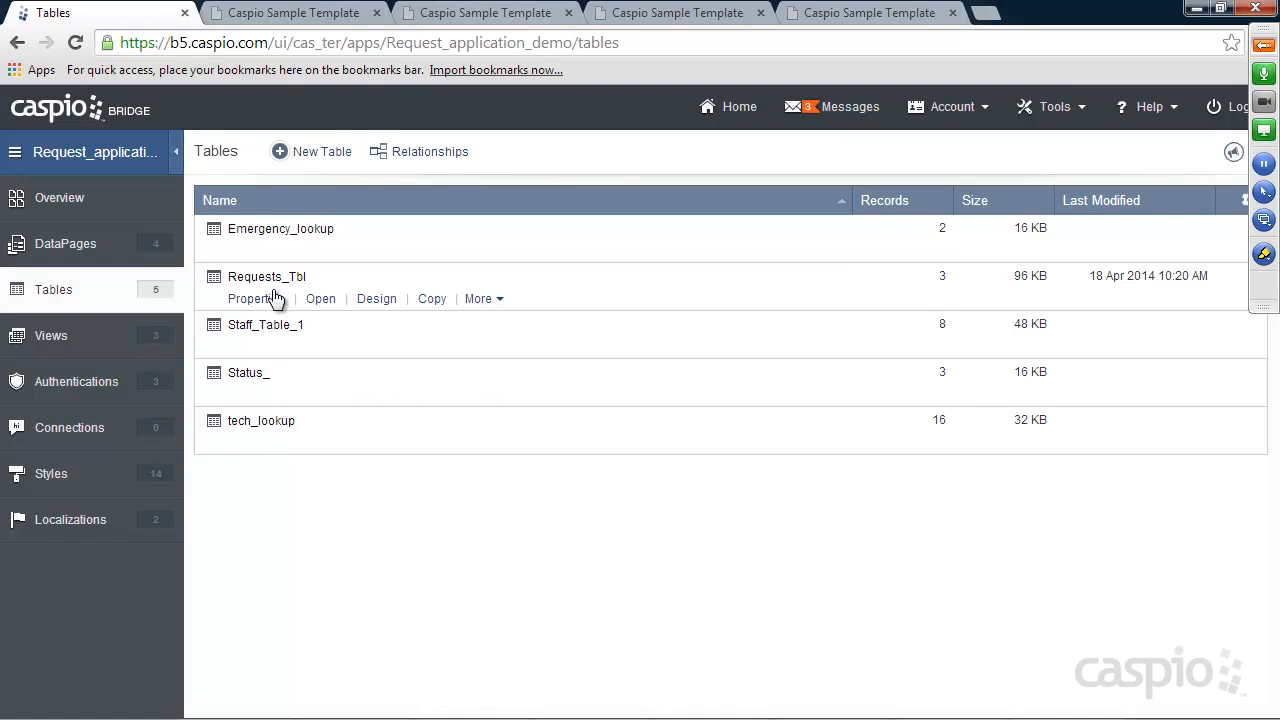
pyautogui.click(315, 151)
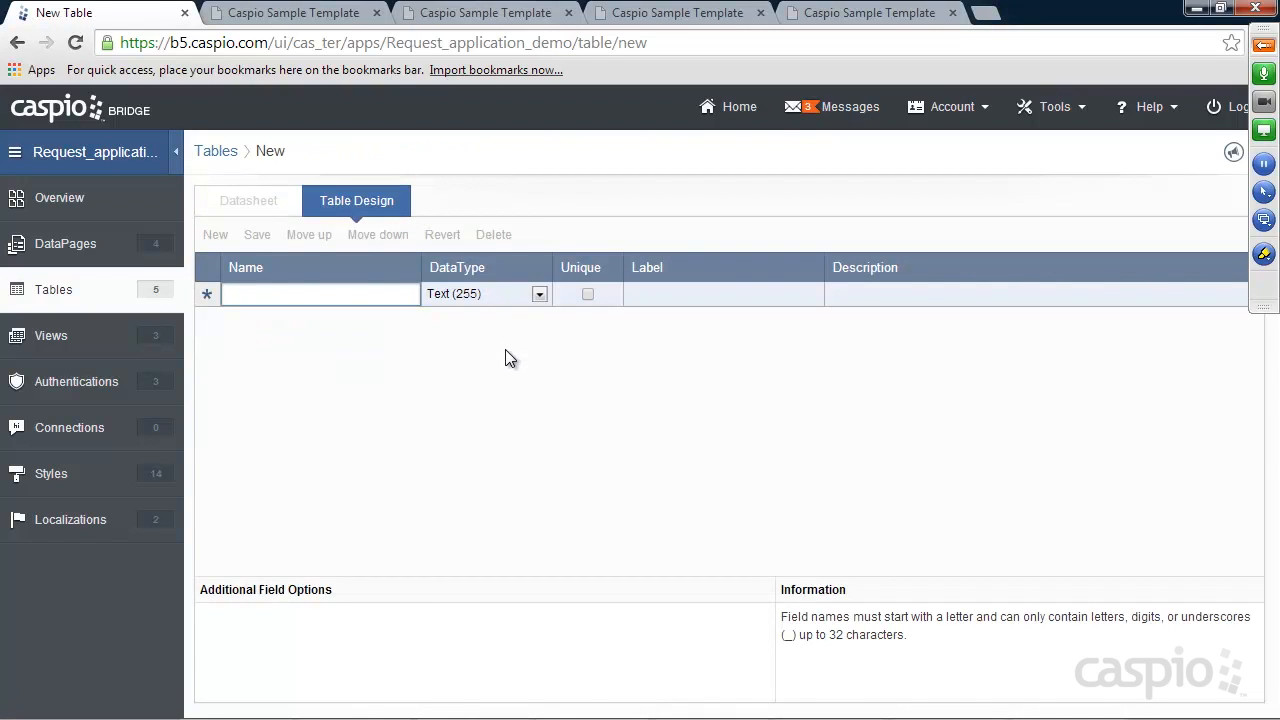
# Add a Request_ID Number field and a Logged_by text field
pyautogui.write('Request_ID')
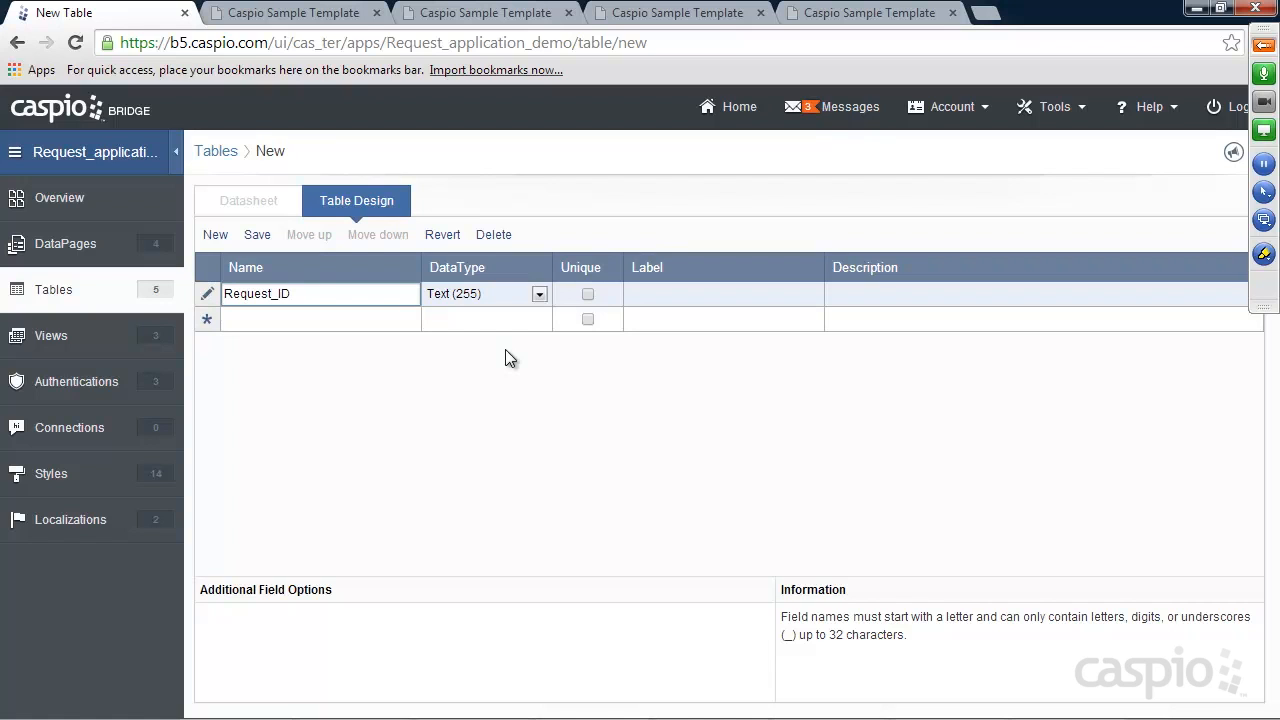
pyautogui.click(467, 293)
pyautogui.click(466, 378)
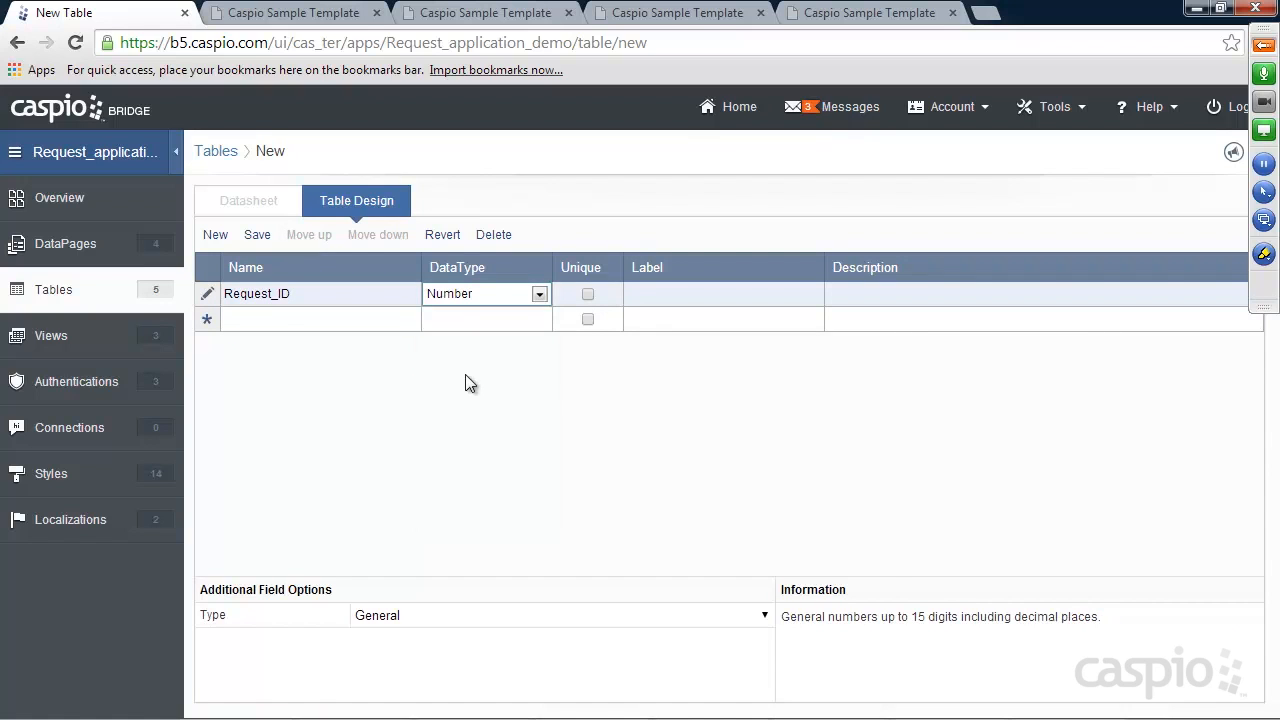
pyautogui.click(270, 319)
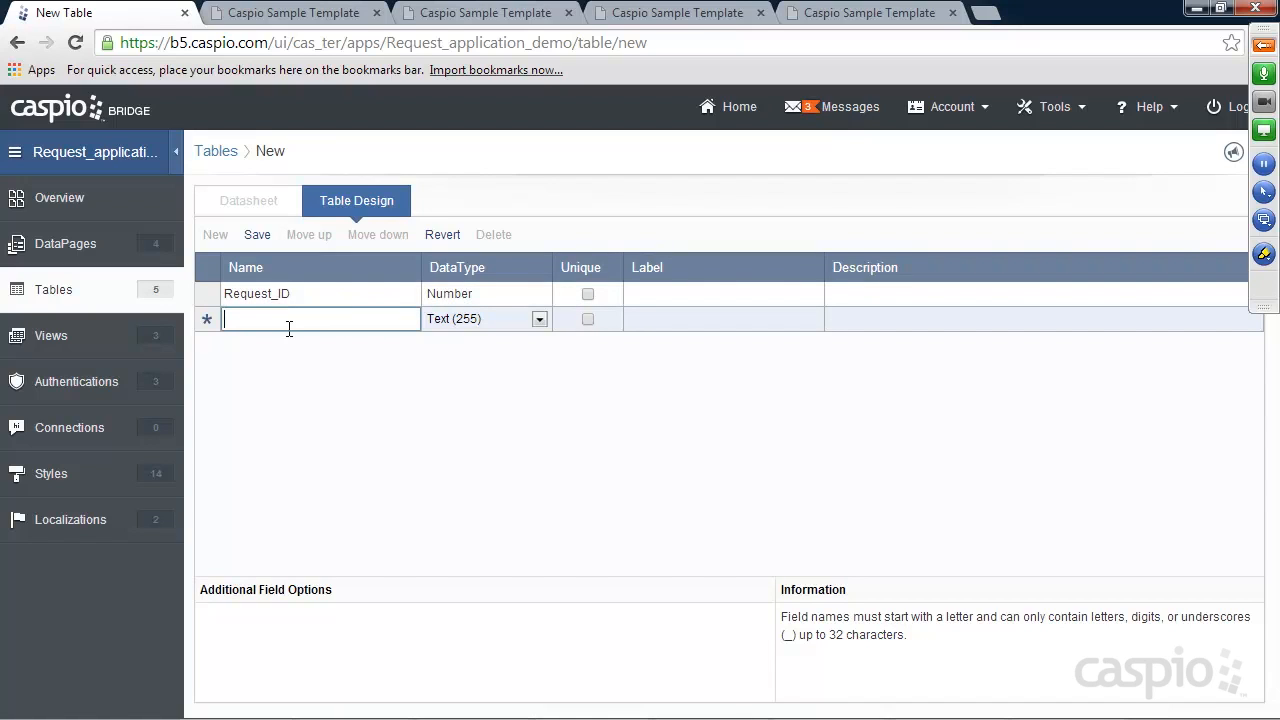
pyautogui.write('Su')
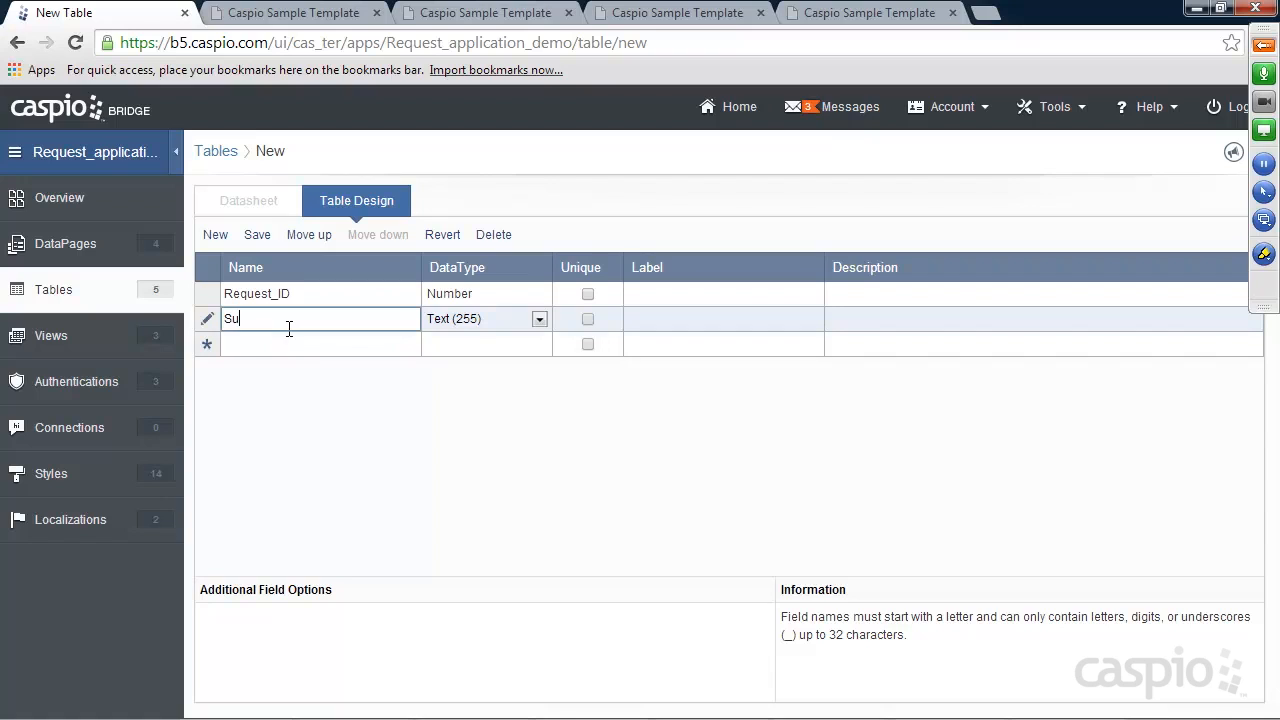
pyautogui.write('Log')
pyautogui.click(297, 346)
# Add Note as Text (64000) and Date_Submitted as Timestamp, then save the table design
pyautogui.write('Note')
pyautogui.click(470, 344)
pyautogui.click(466, 404)
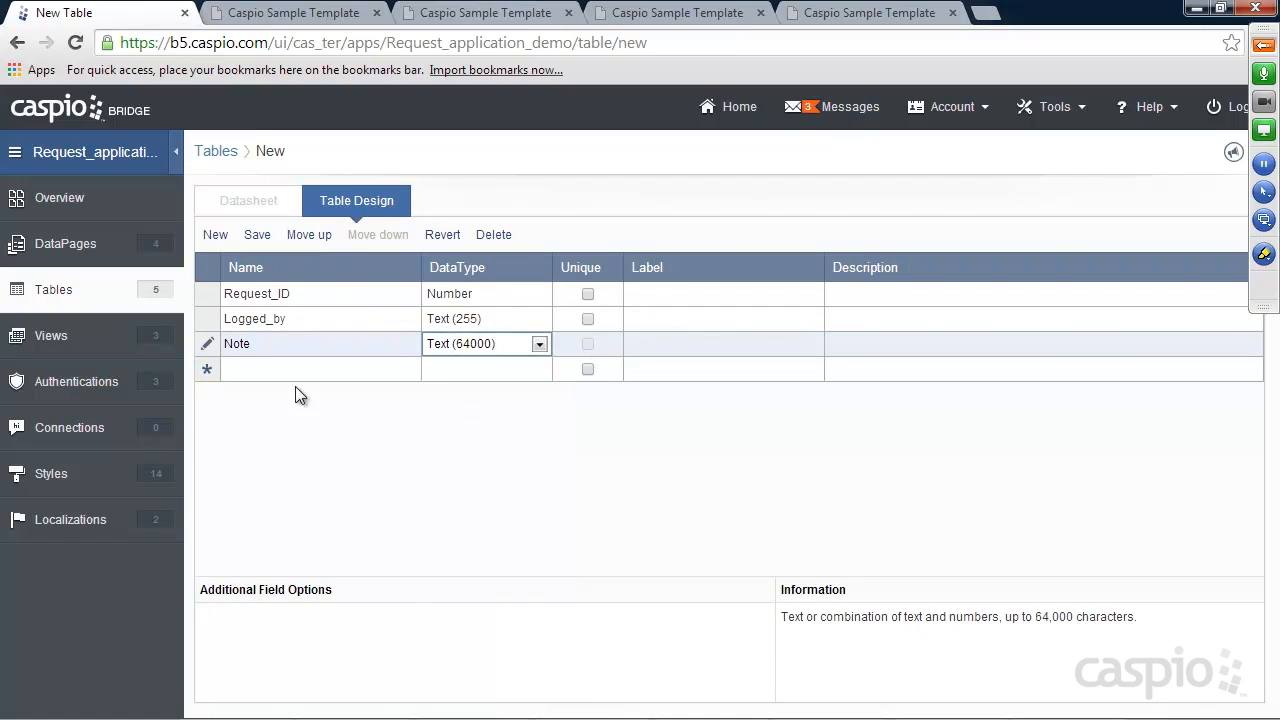
pyautogui.click(282, 370)
pyautogui.write('Date_Submitted')
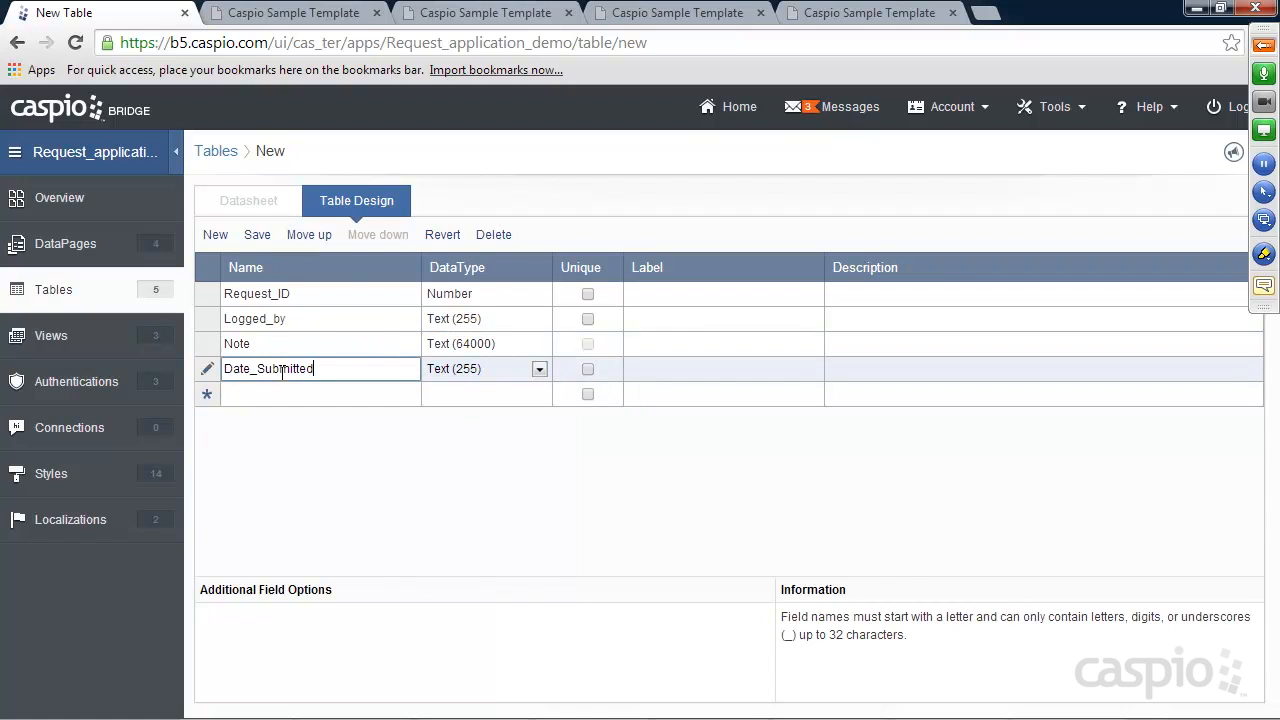
pyautogui.click(471, 376)
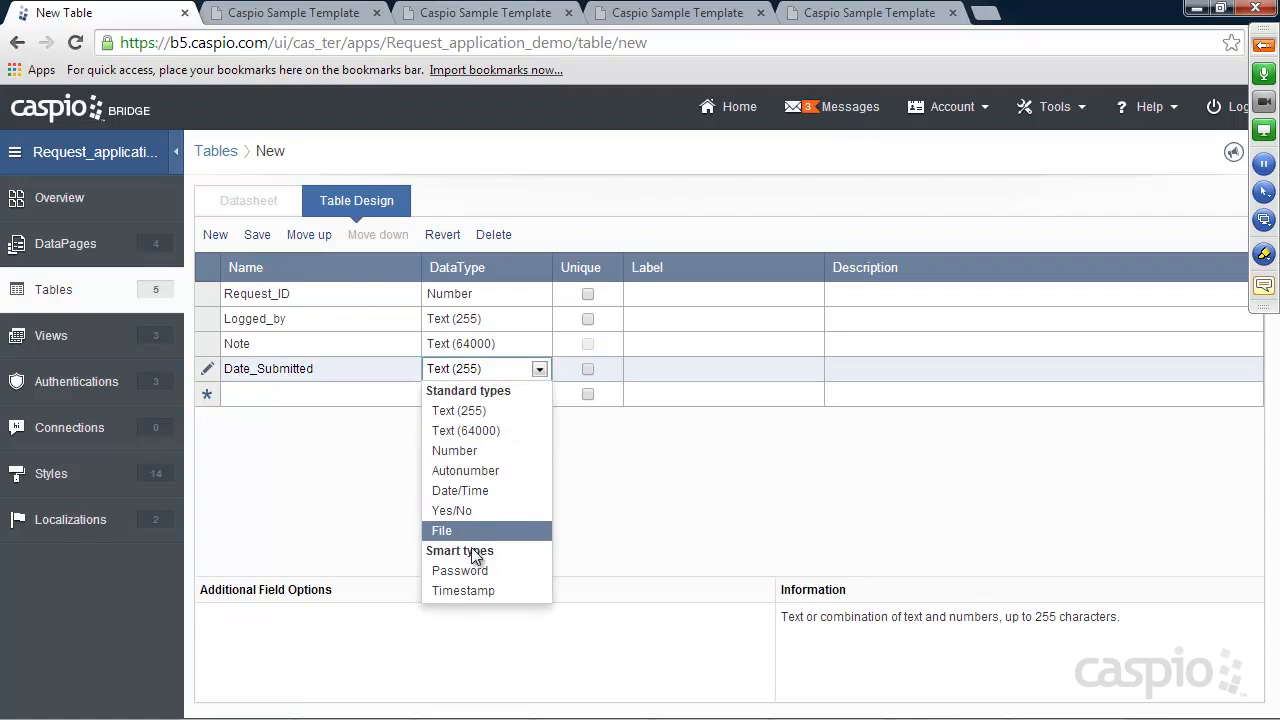
pyautogui.click(475, 589)
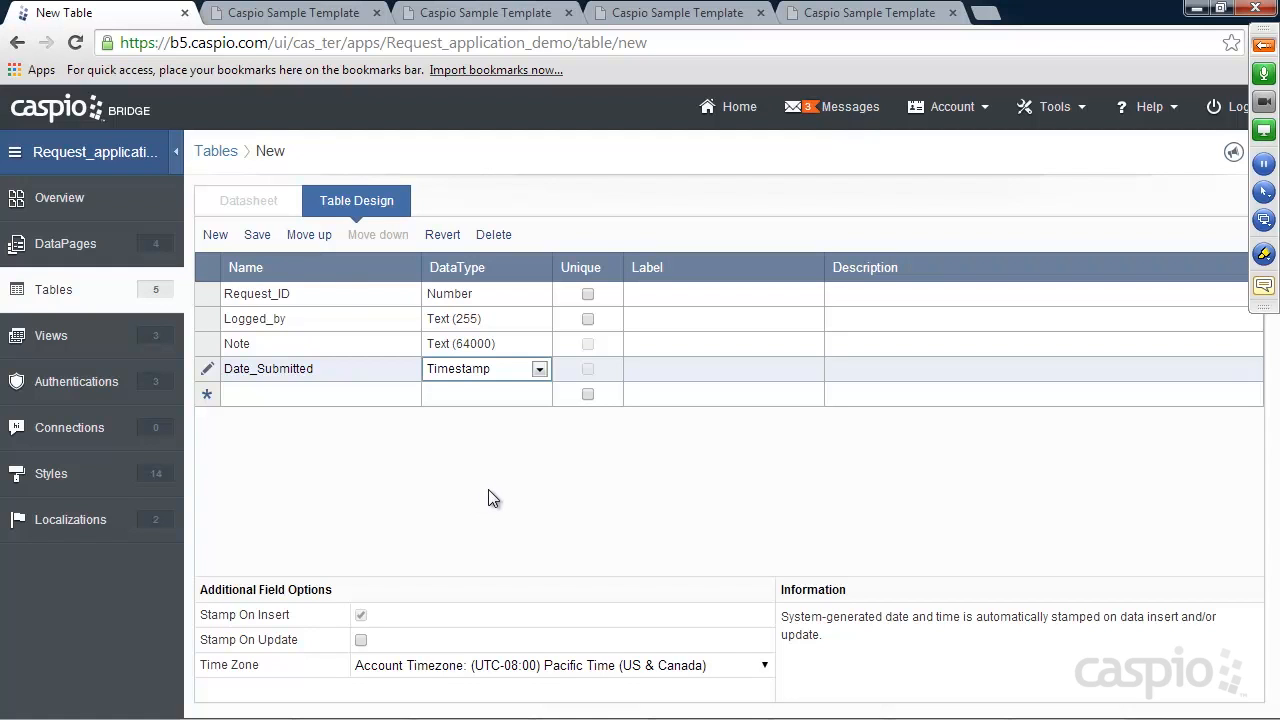
pyautogui.click(257, 234)
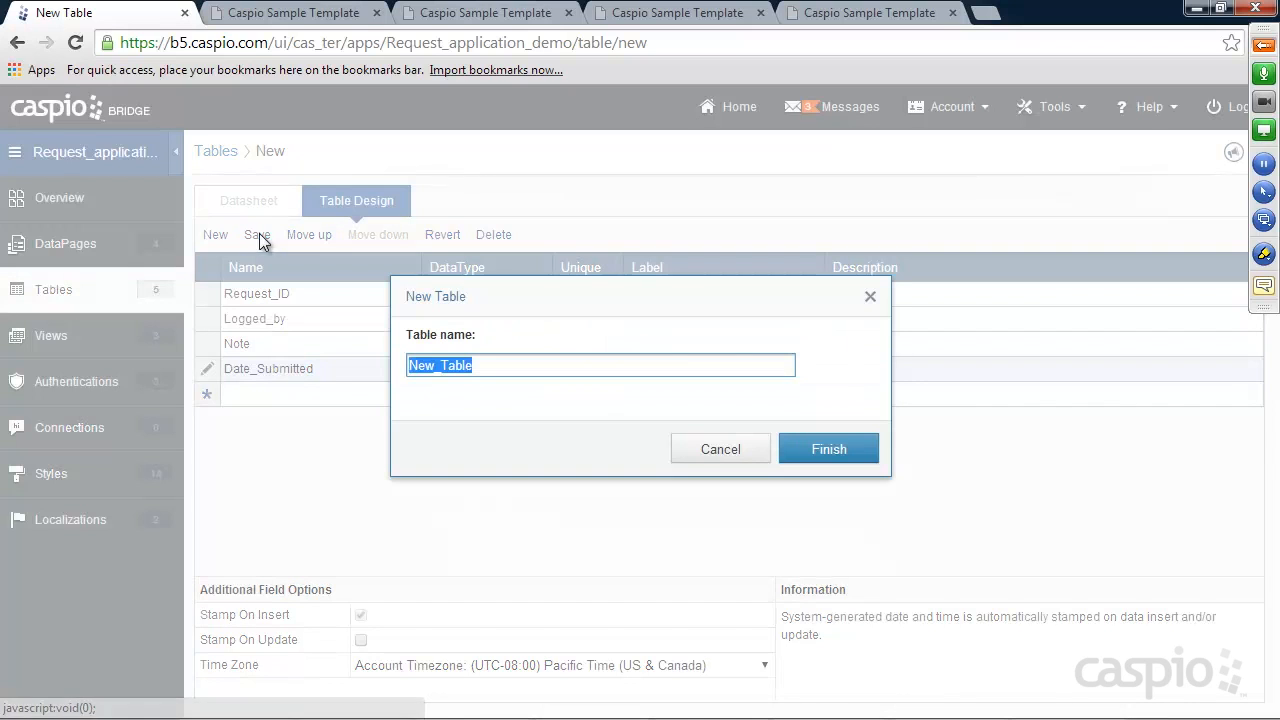
# Create the table as Notes_tbl, then begin a Submission Form DataPage inside the Tech folder
pyautogui.write('Notes')
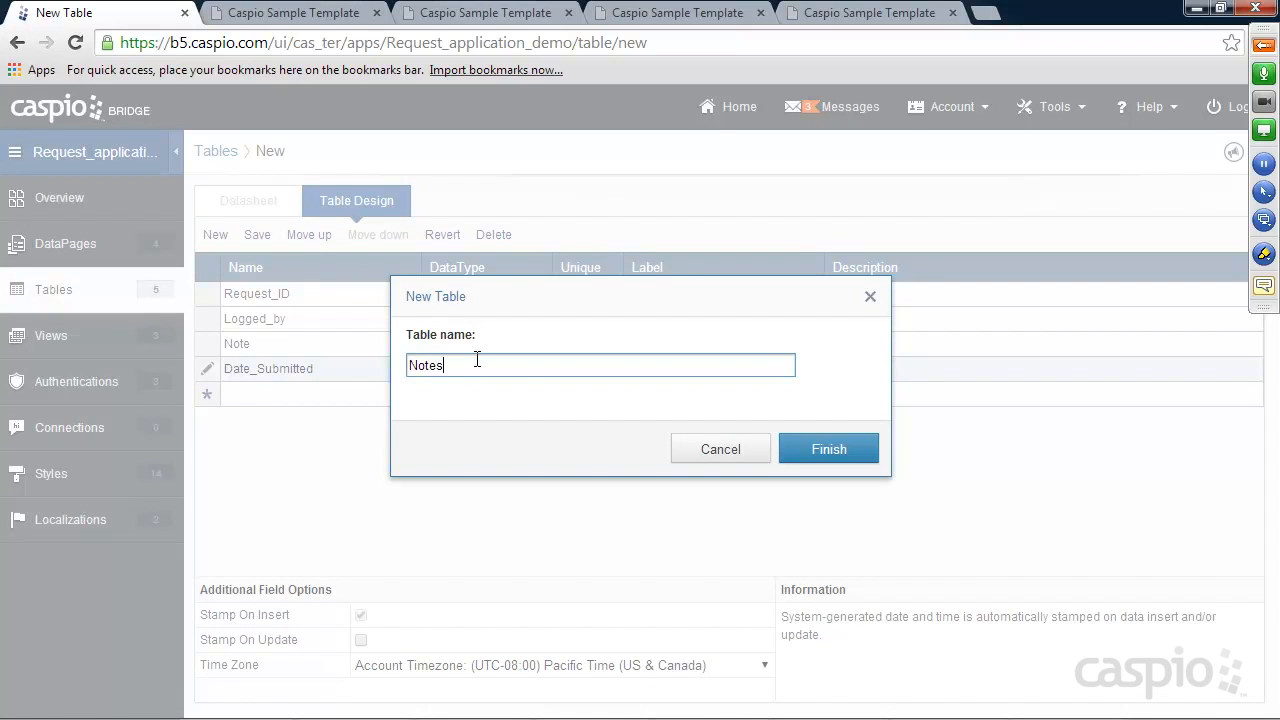
pyautogui.click(827, 452)
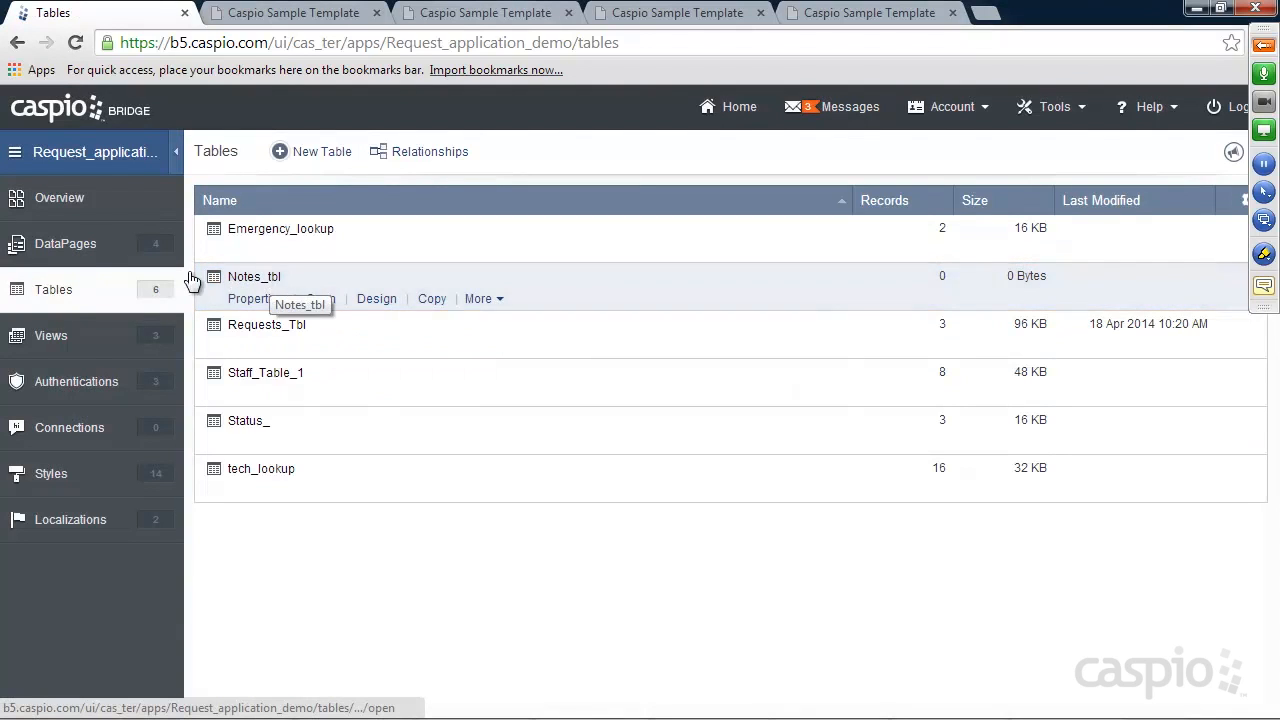
pyautogui.click(69, 248)
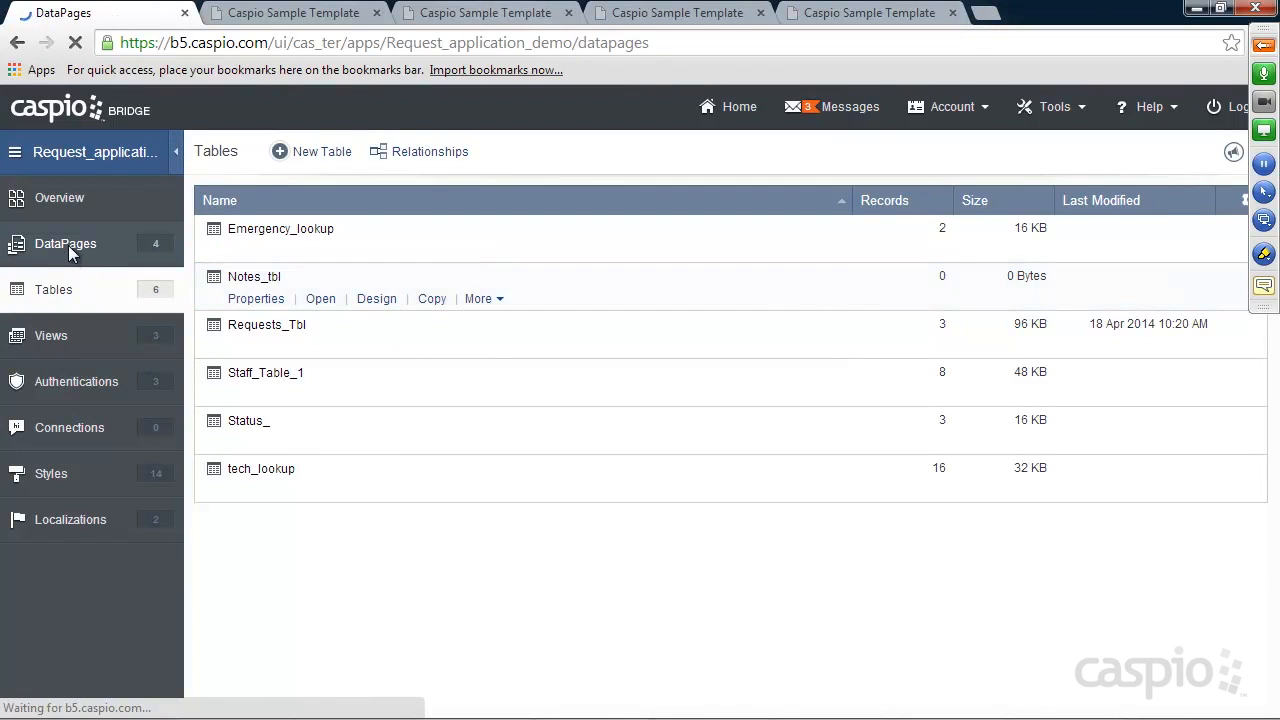
pyautogui.click(244, 346)
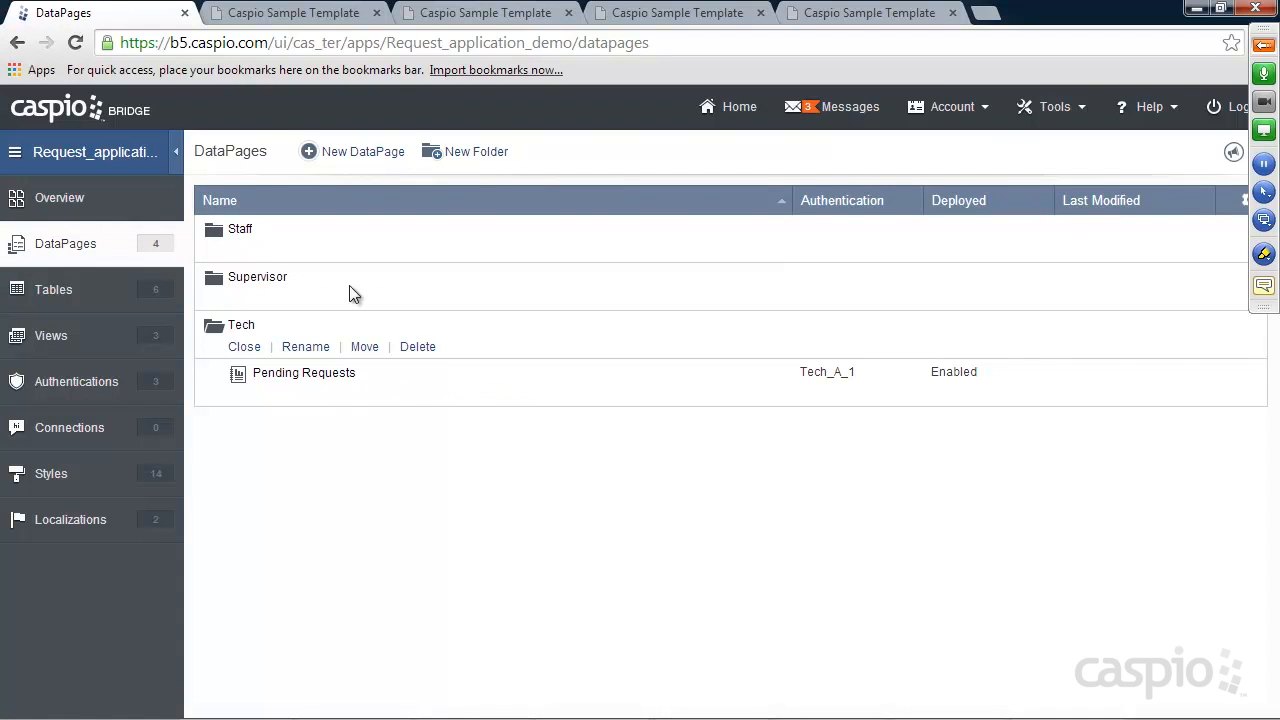
pyautogui.click(362, 152)
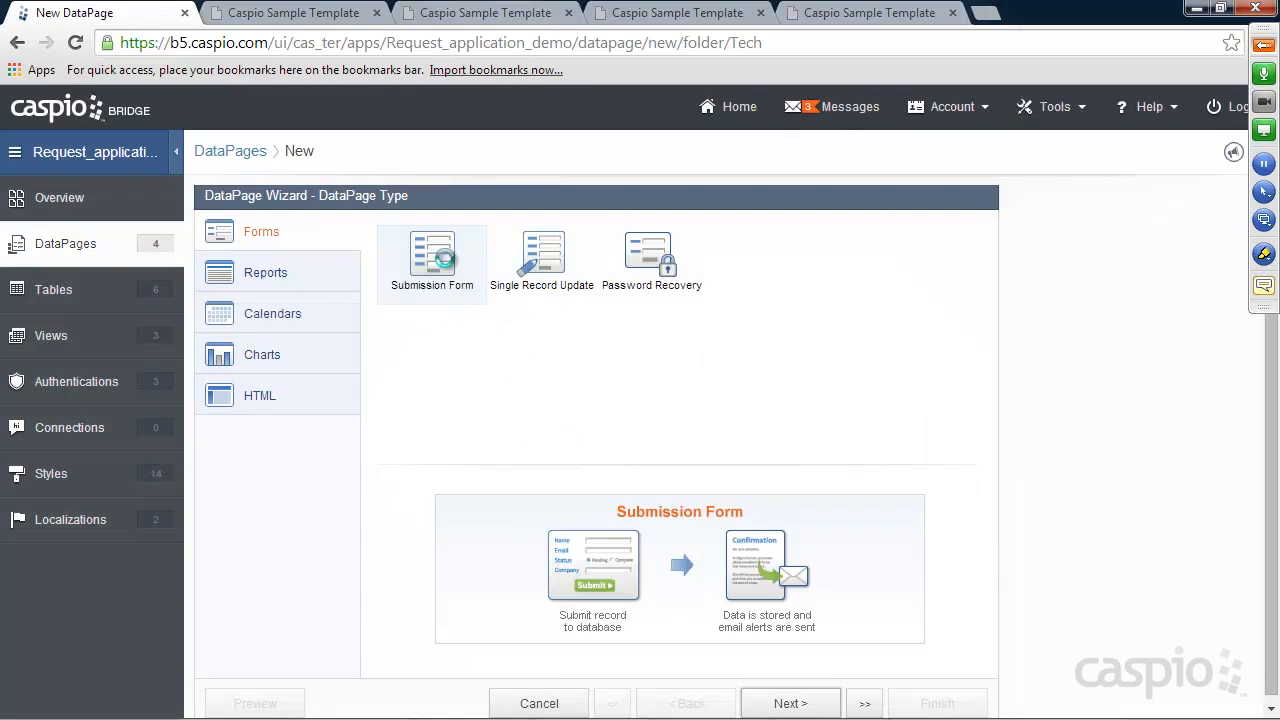
pyautogui.click(790, 704)
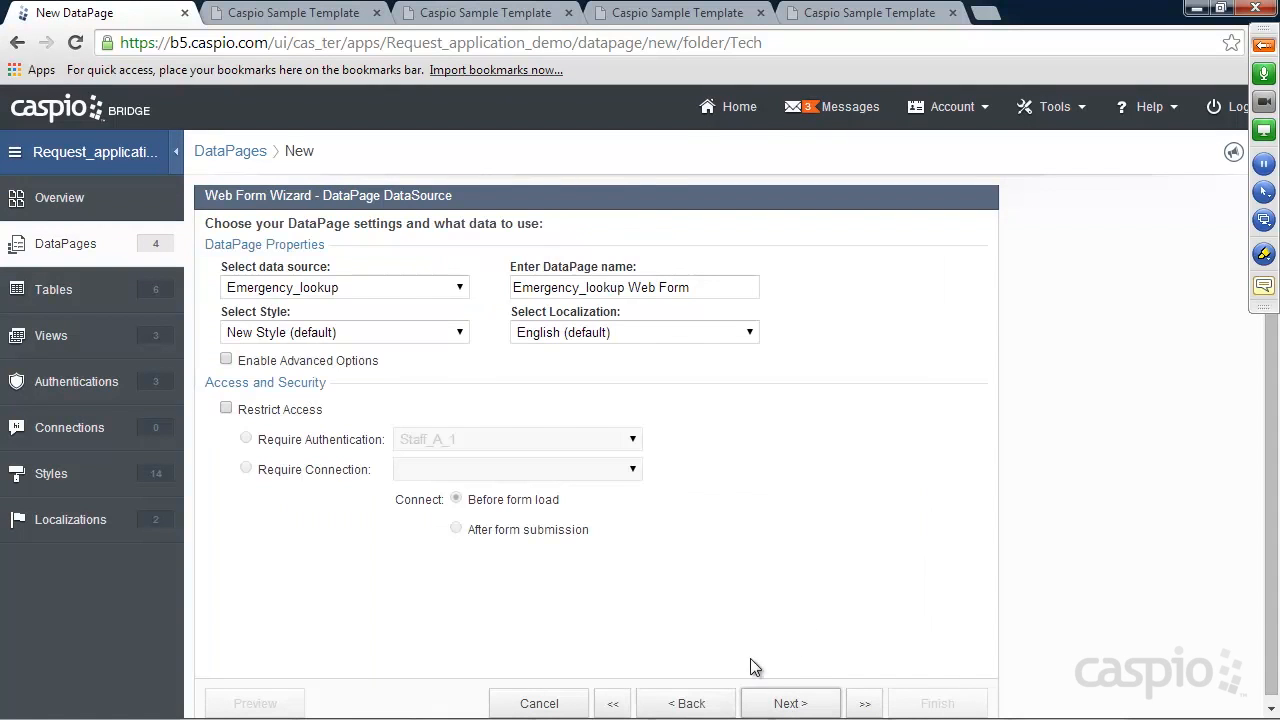
# Use Notes_tbl as the data source and name the DataPage 'Add New Note Form'
pyautogui.click(333, 290)
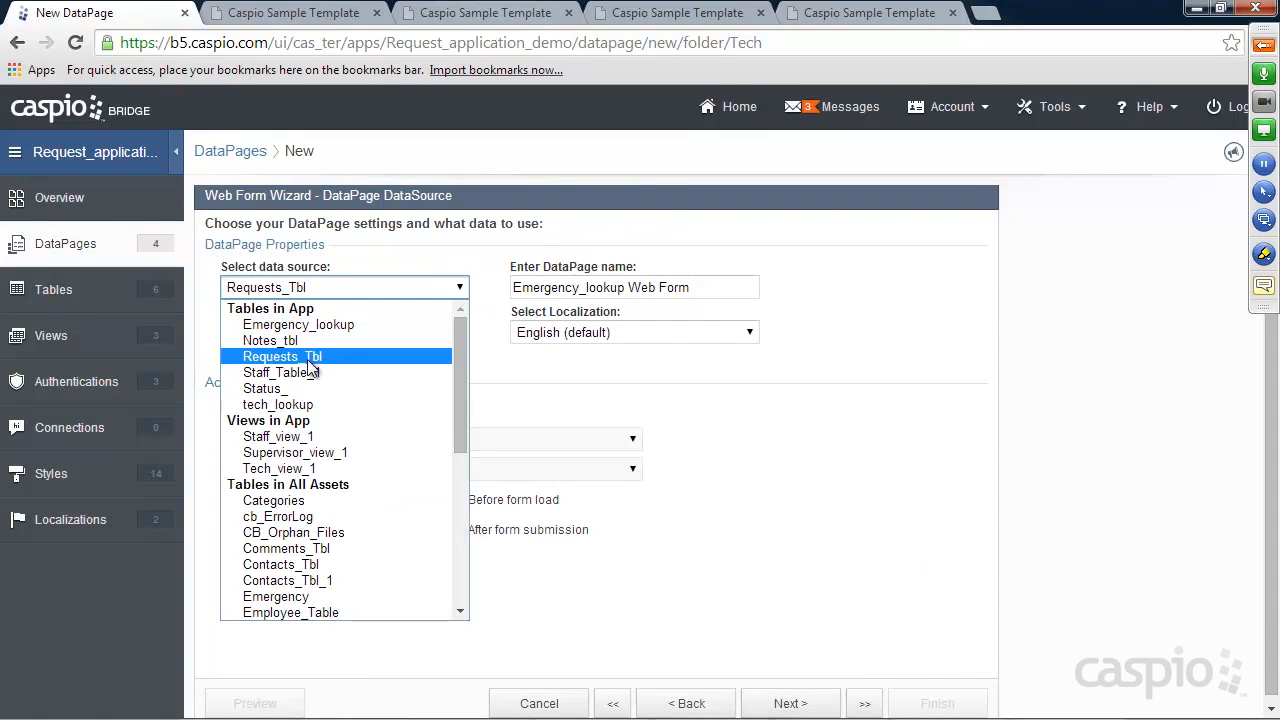
pyautogui.click(281, 345)
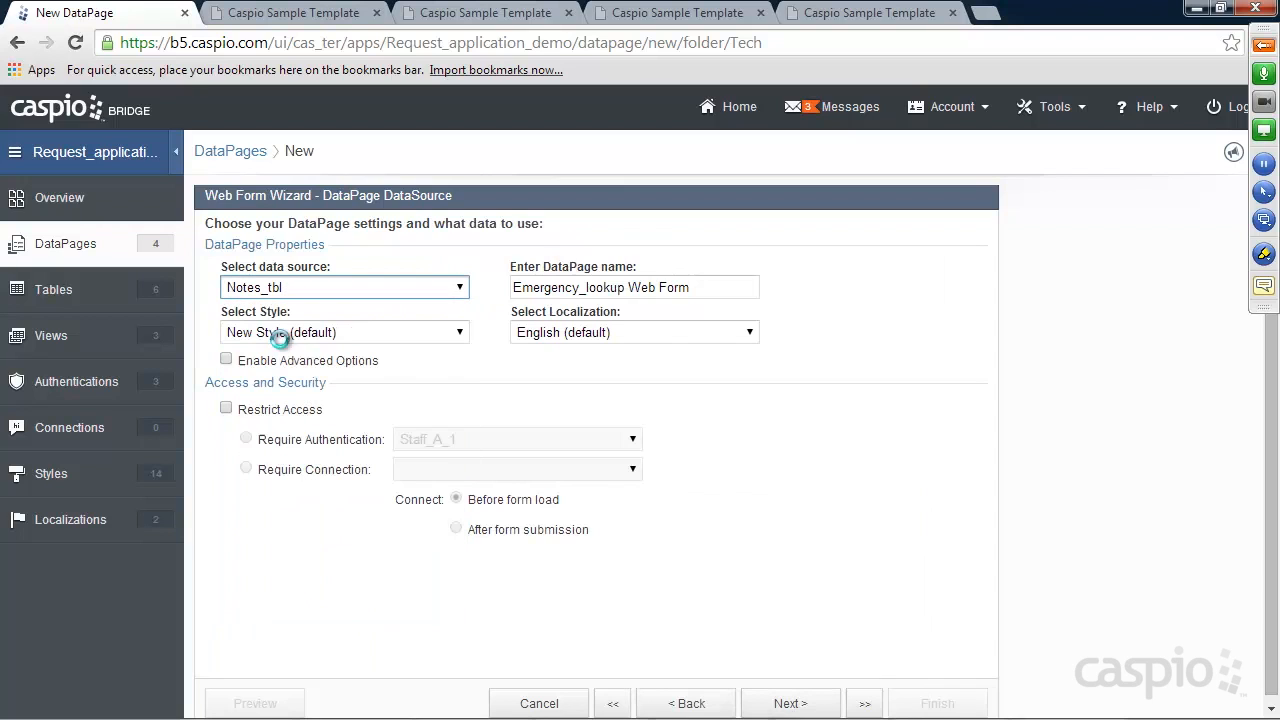
pyautogui.moveTo(653, 298); pyautogui.dragTo(485, 290)
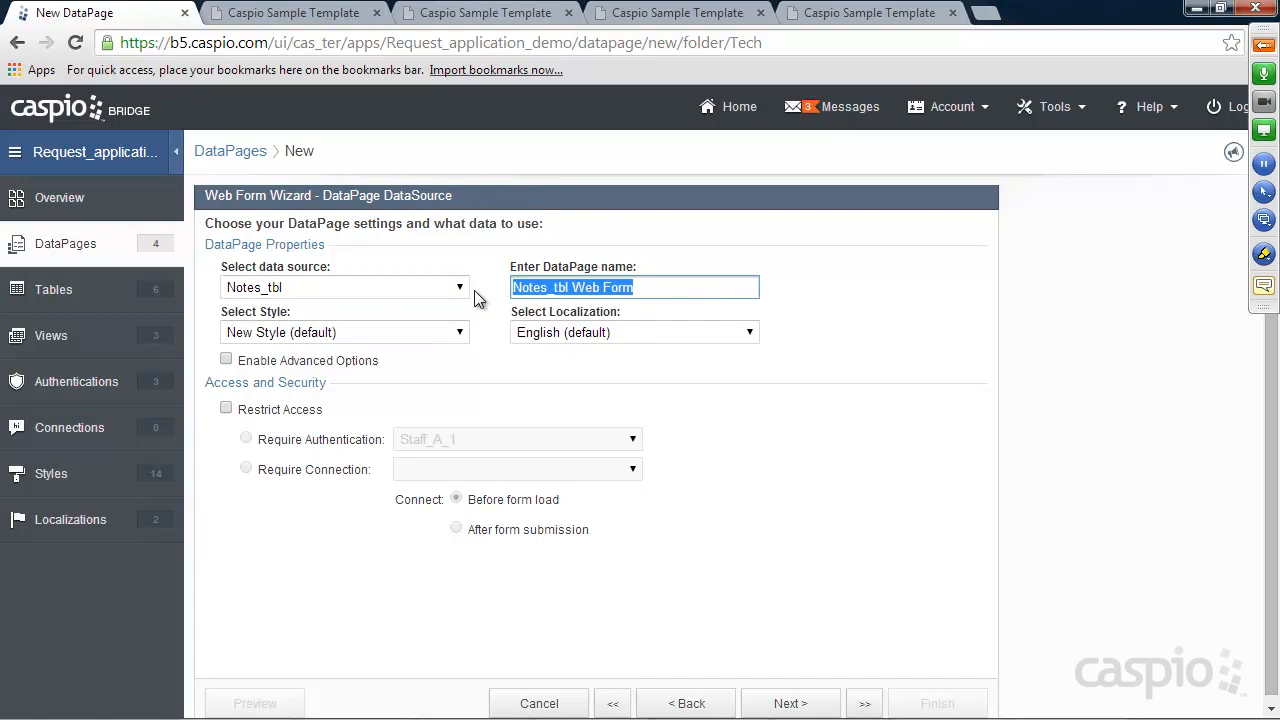
pyautogui.write('Add New Note Form')
pyautogui.click(306, 358)
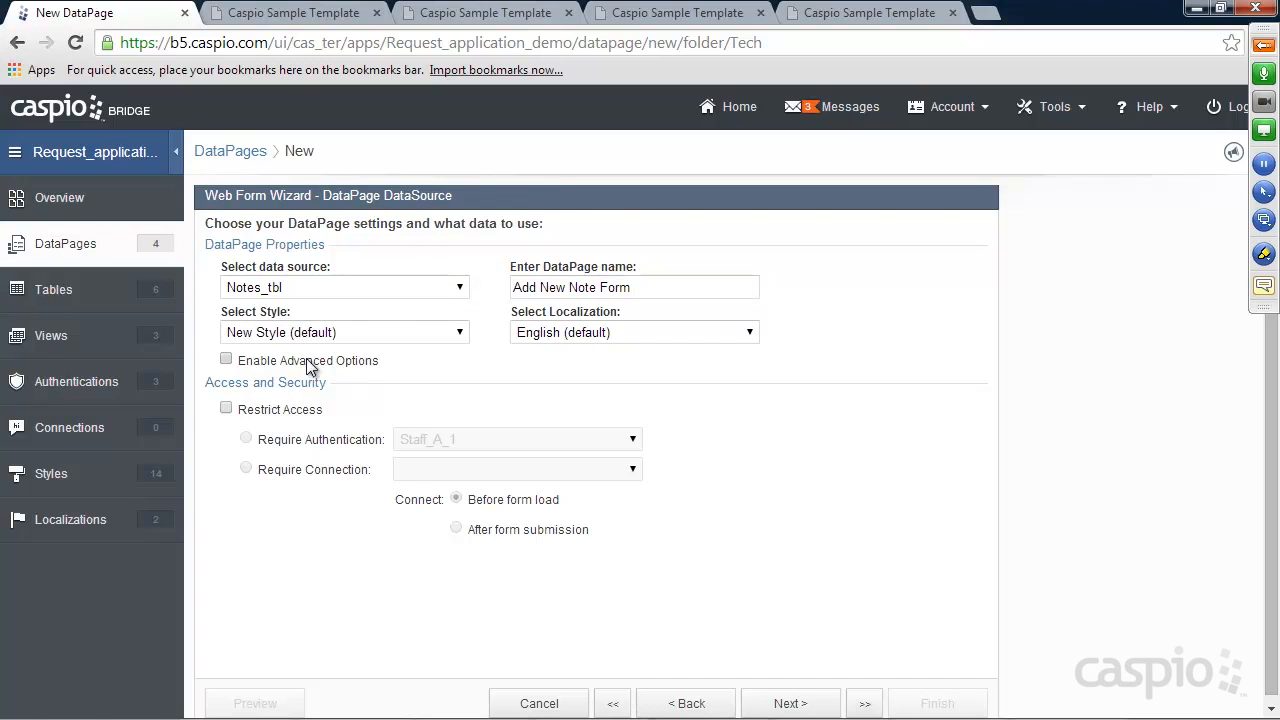
# Enable advanced options, restrict access to Tech_A_1, and add all fields to the form
pyautogui.click(549, 358)
pyautogui.click(282, 411)
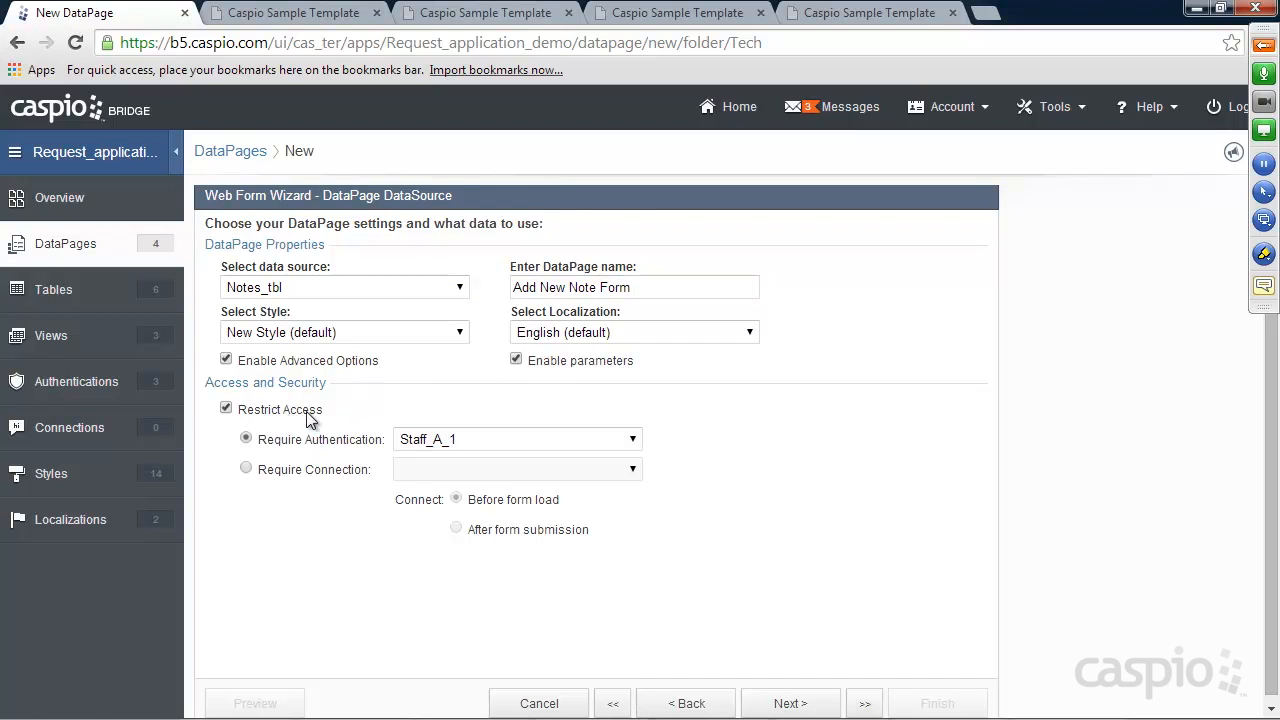
pyautogui.click(440, 440)
pyautogui.click(450, 506)
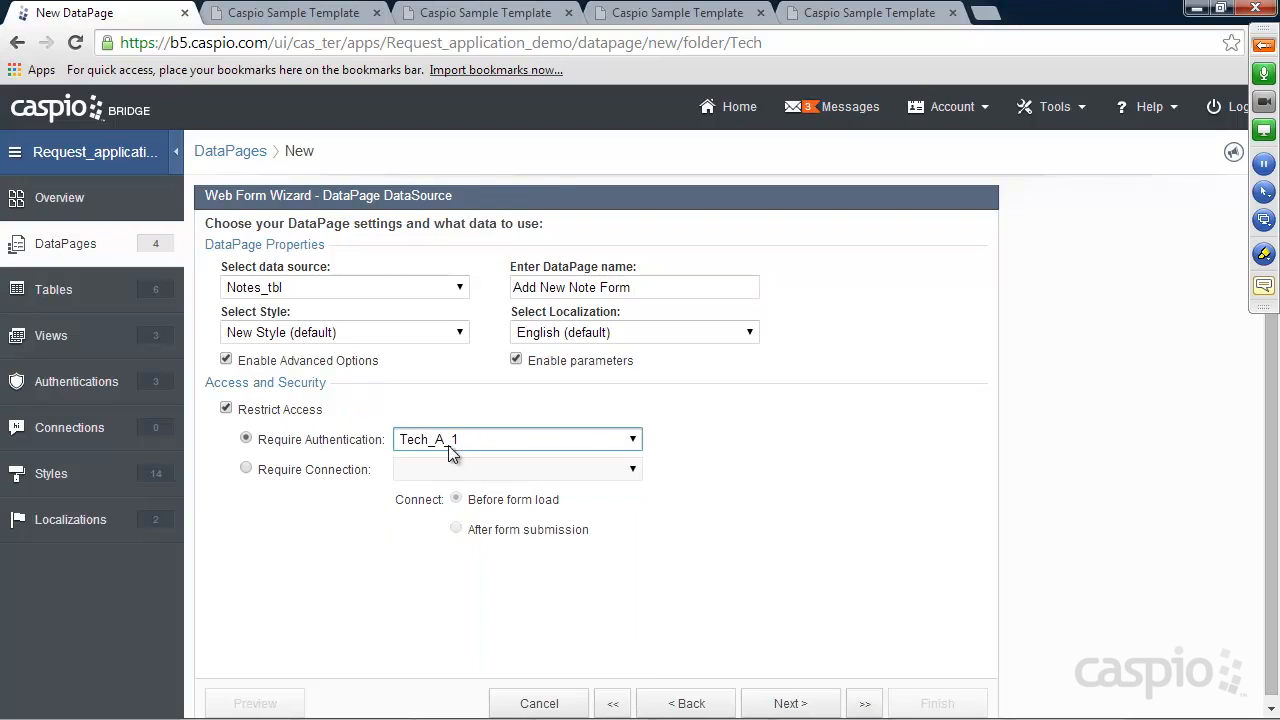
pyautogui.click(800, 705)
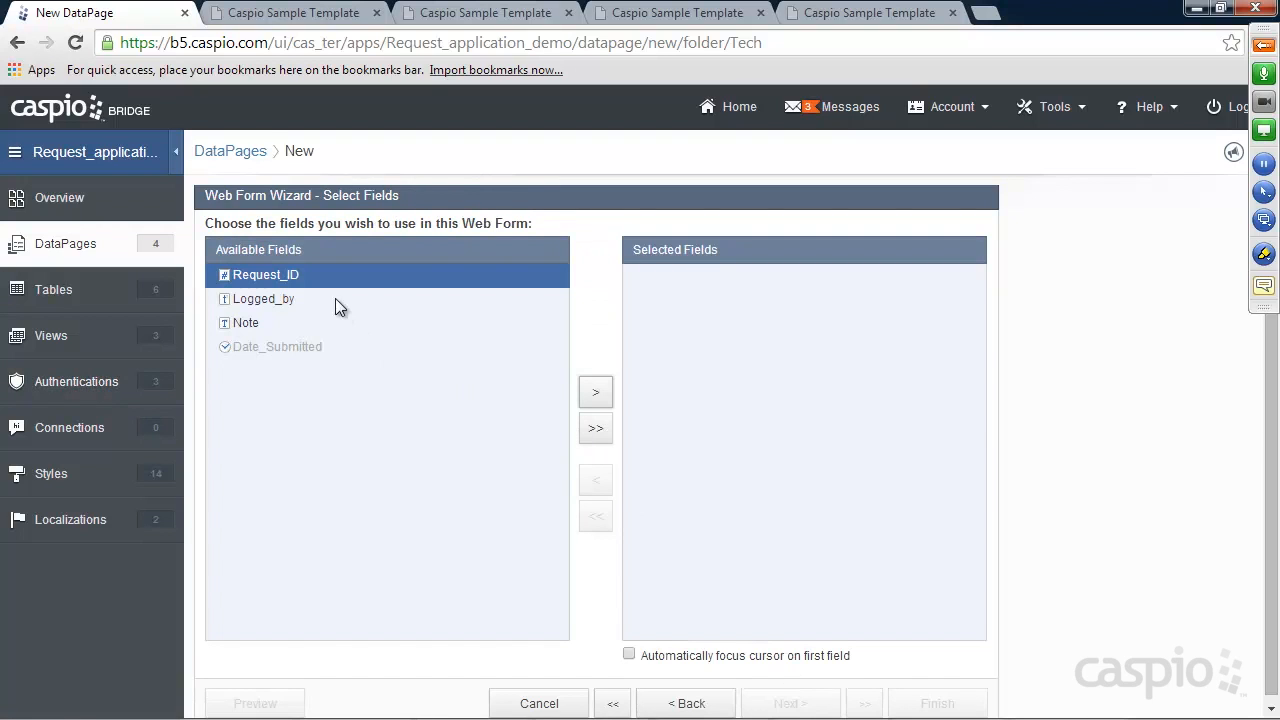
pyautogui.click(595, 428)
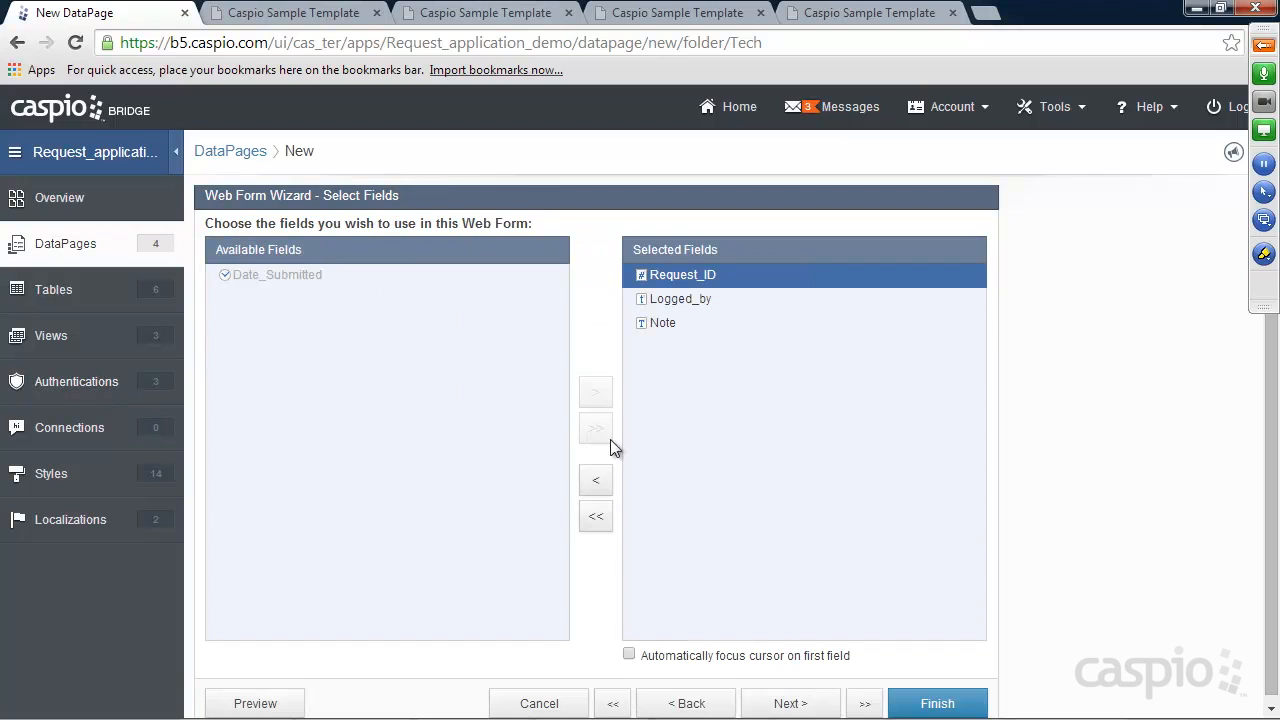
pyautogui.click(790, 705)
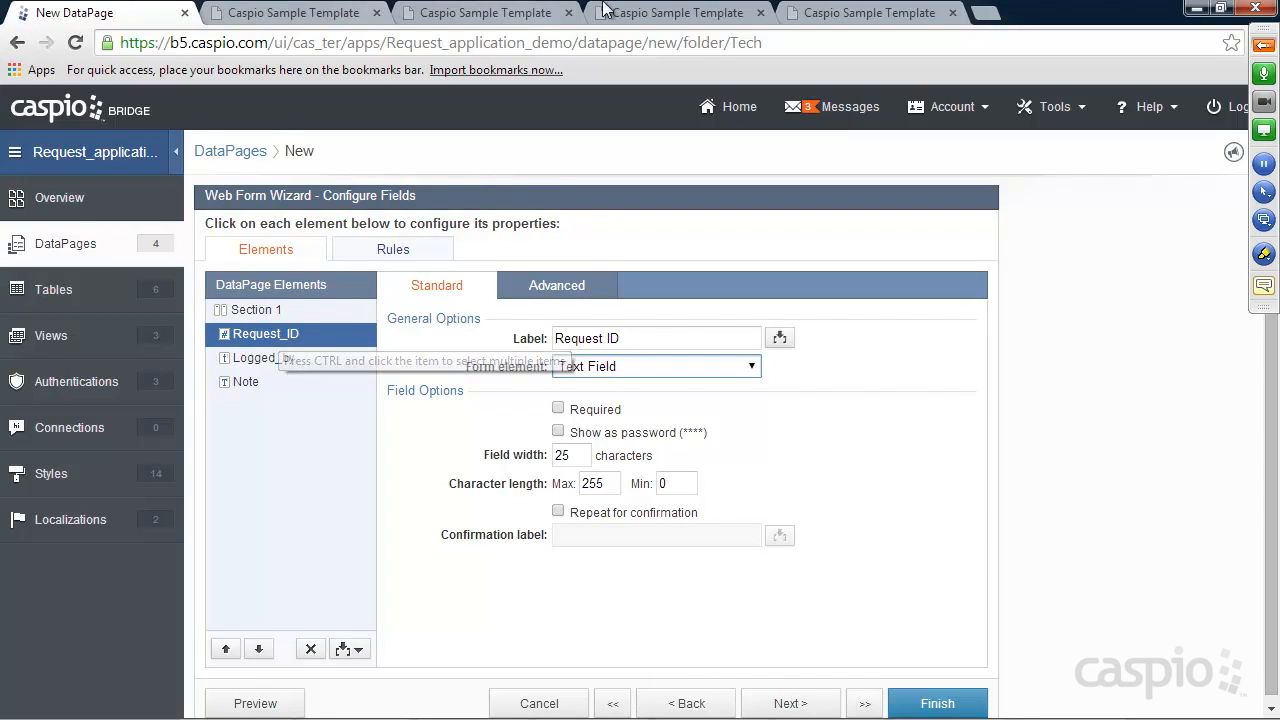
pyautogui.click(855, 12)
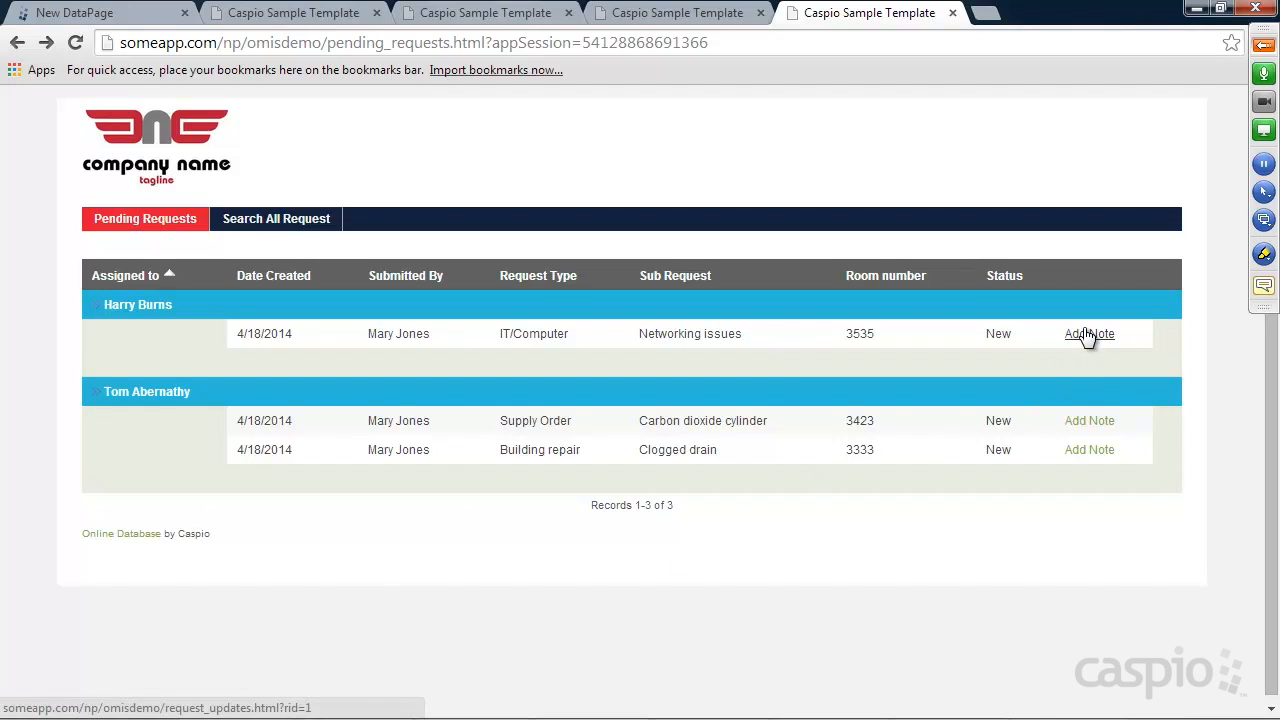
pyautogui.click(1091, 440)
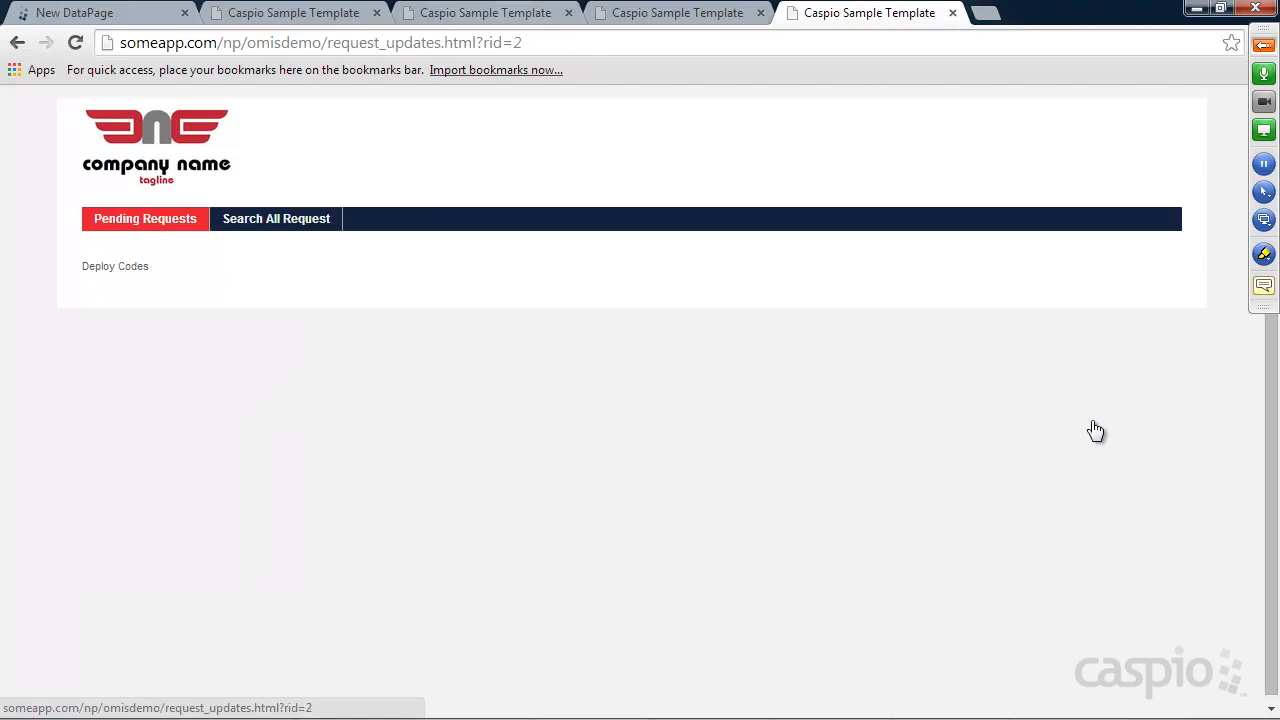
pyautogui.click(18, 45)
pyautogui.click(87, 14)
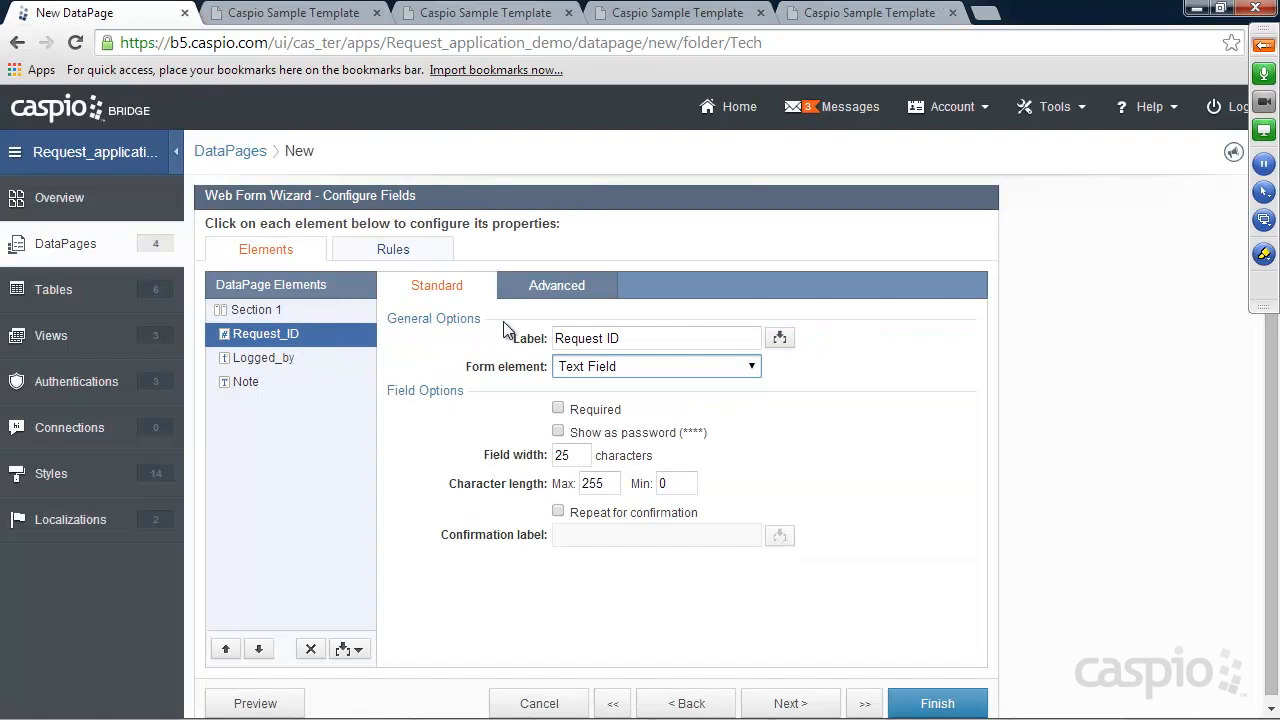
pyautogui.click(550, 288)
pyautogui.click(597, 435)
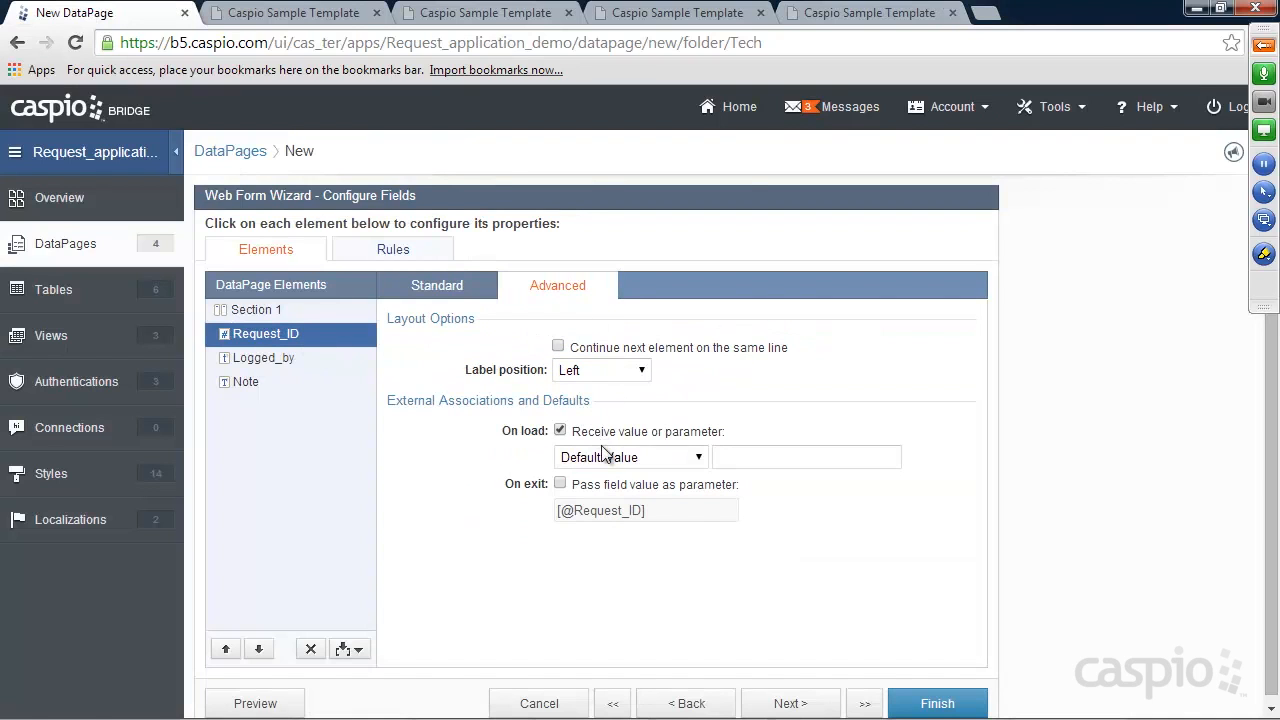
pyautogui.click(606, 457)
pyautogui.click(600, 507)
pyautogui.moveTo(731, 457); pyautogui.dragTo(789, 457)
pyautogui.write('rid')
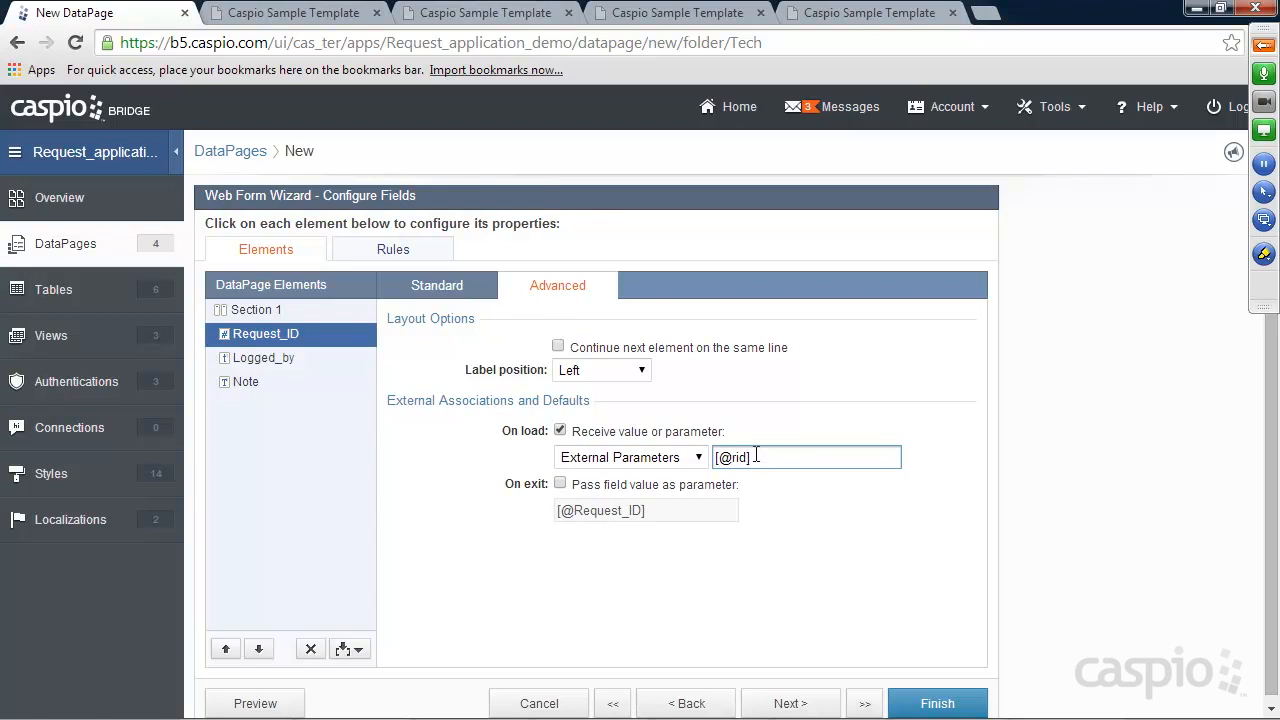
pyautogui.click(418, 289)
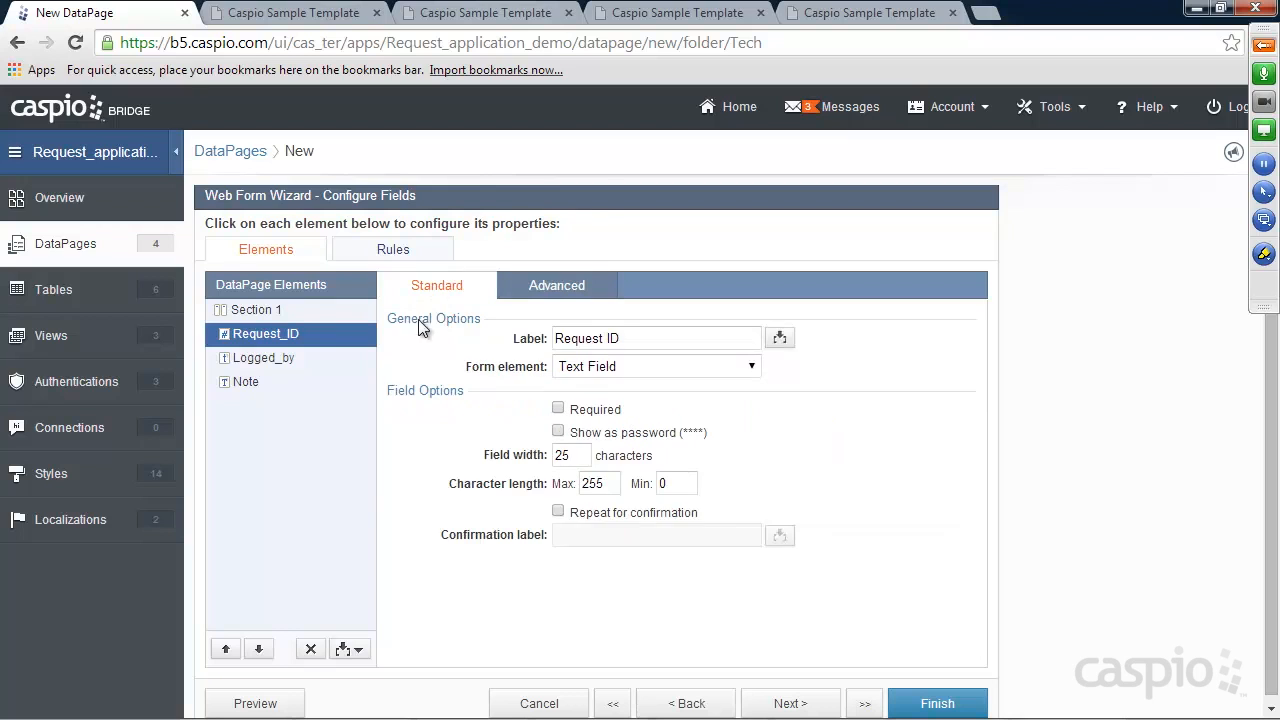
# Make Logged_by a hidden field filled from the authenticated employee's name
pyautogui.click(276, 362)
pyautogui.click(604, 368)
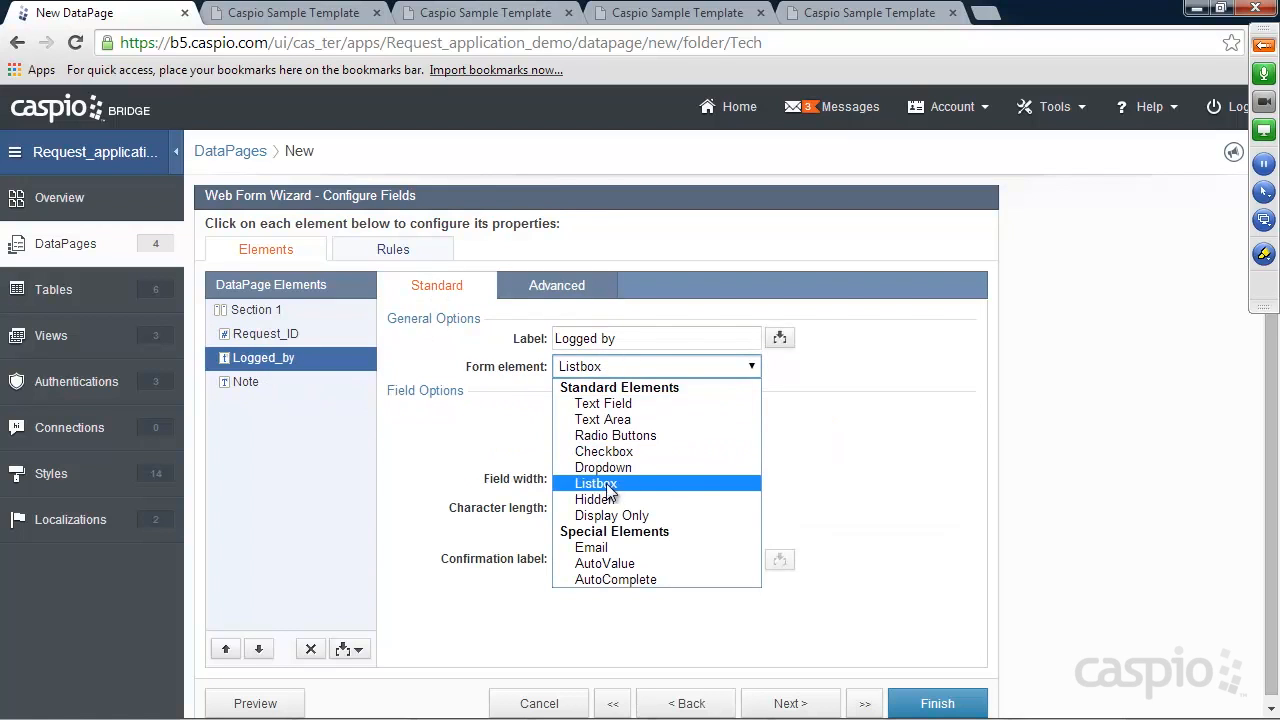
pyautogui.click(608, 498)
pyautogui.click(608, 414)
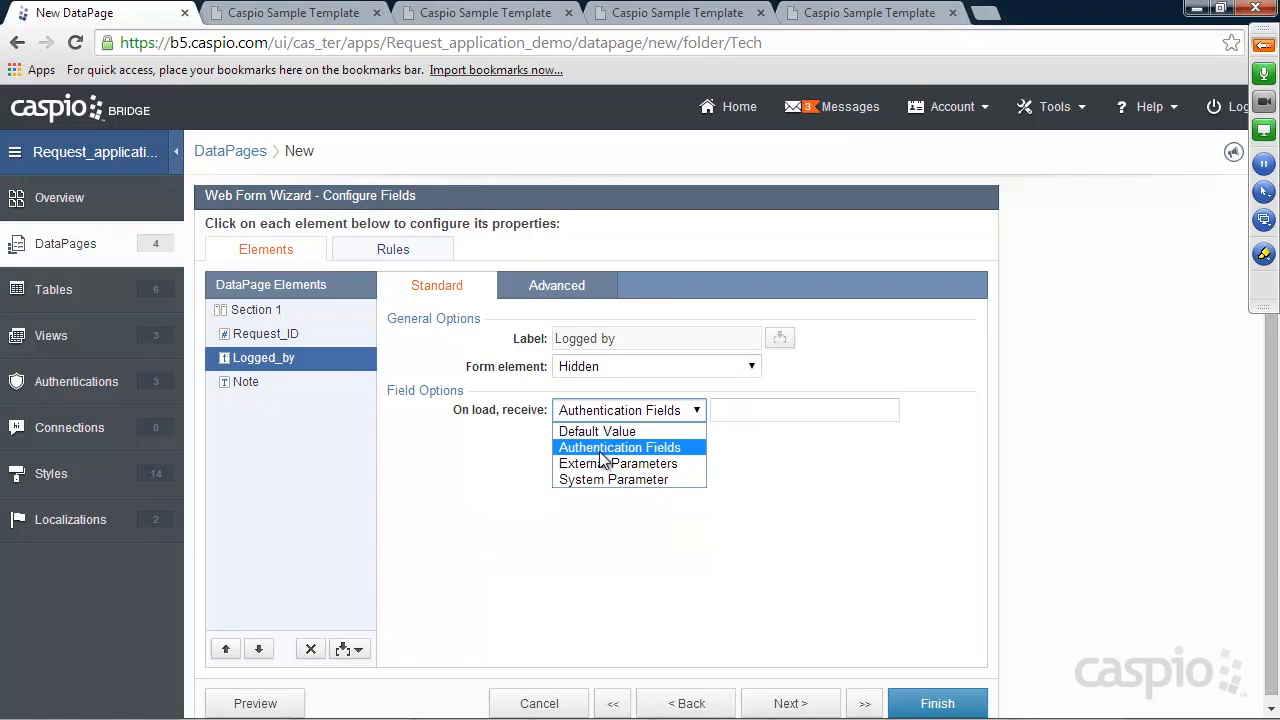
pyautogui.click(601, 449)
pyautogui.click(780, 412)
pyautogui.click(784, 464)
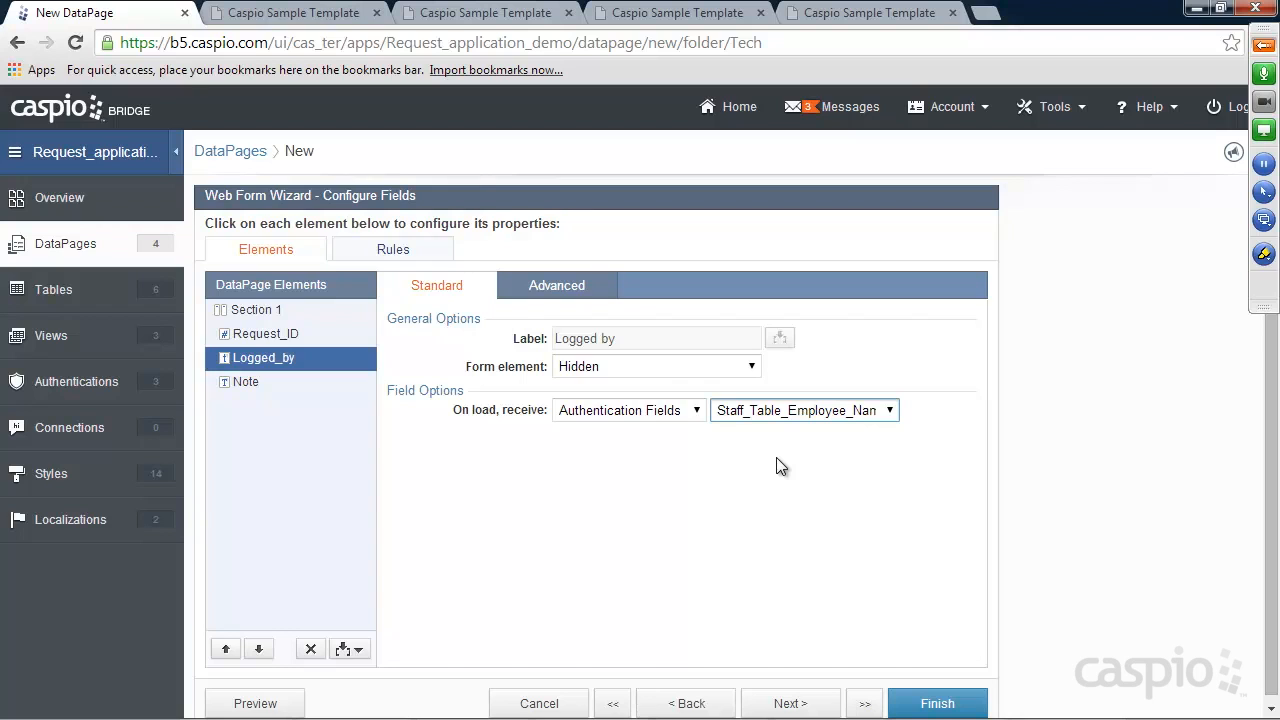
# Make Note a Text Area and set the after-submit destination to Same form
pyautogui.click(248, 383)
pyautogui.click(612, 368)
pyautogui.click(603, 419)
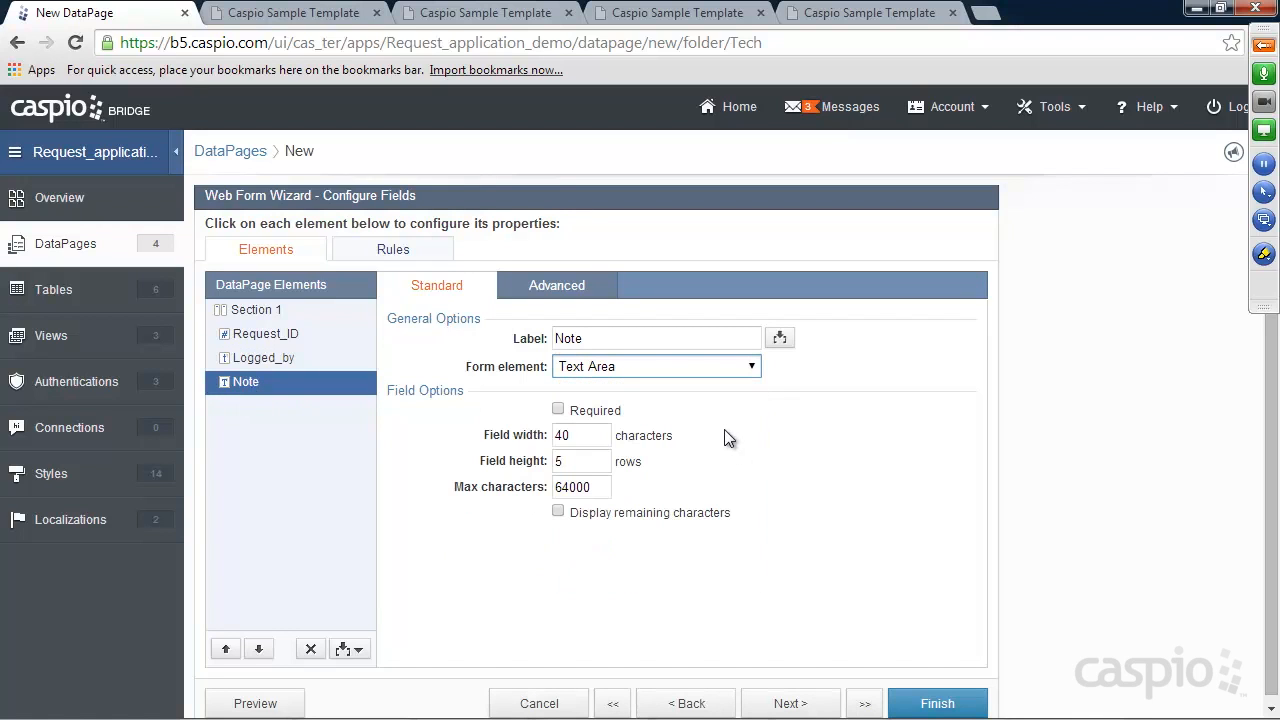
pyautogui.click(789, 703)
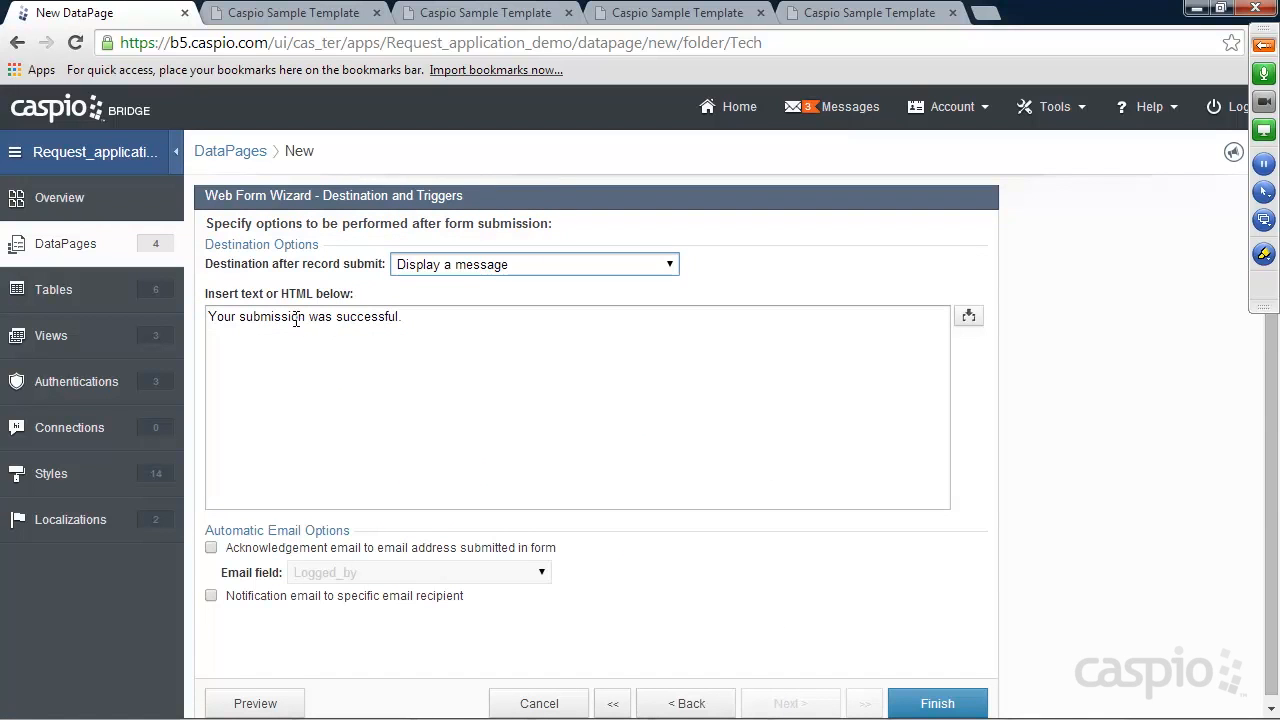
pyautogui.moveTo(414, 320); pyautogui.dragTo(209, 320)
pyautogui.click(417, 320)
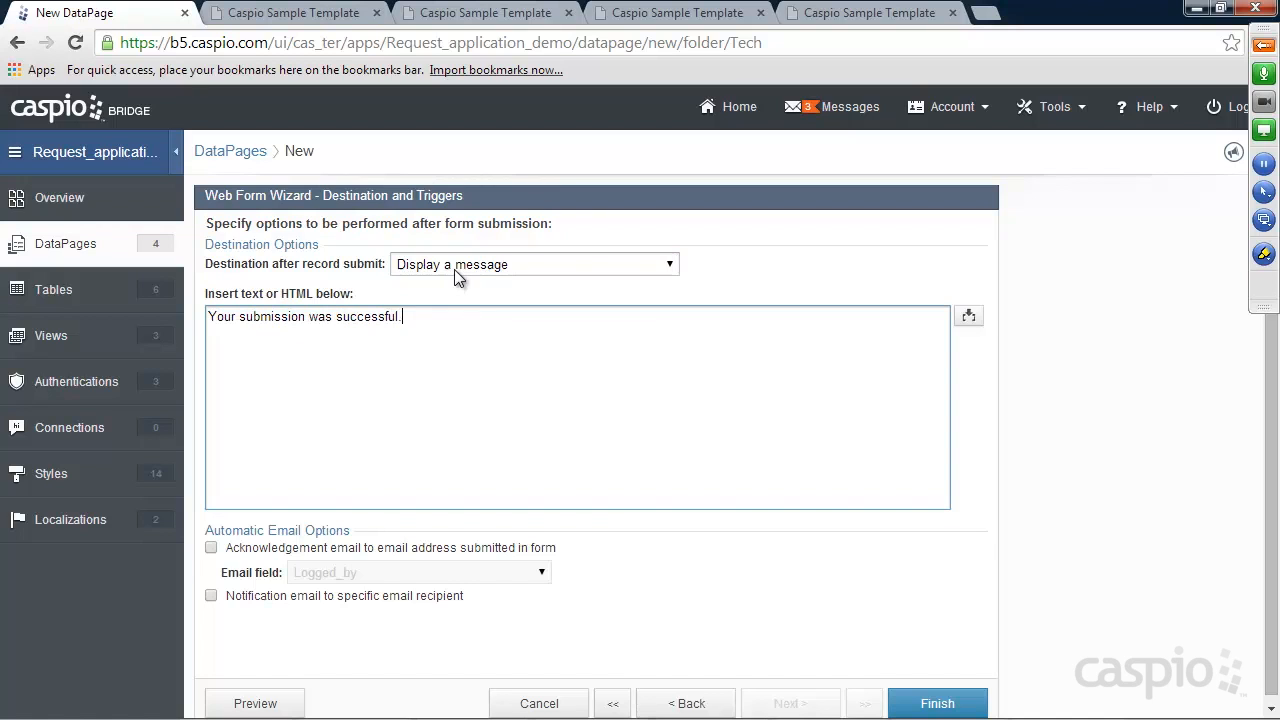
pyautogui.click(454, 266)
pyautogui.click(458, 284)
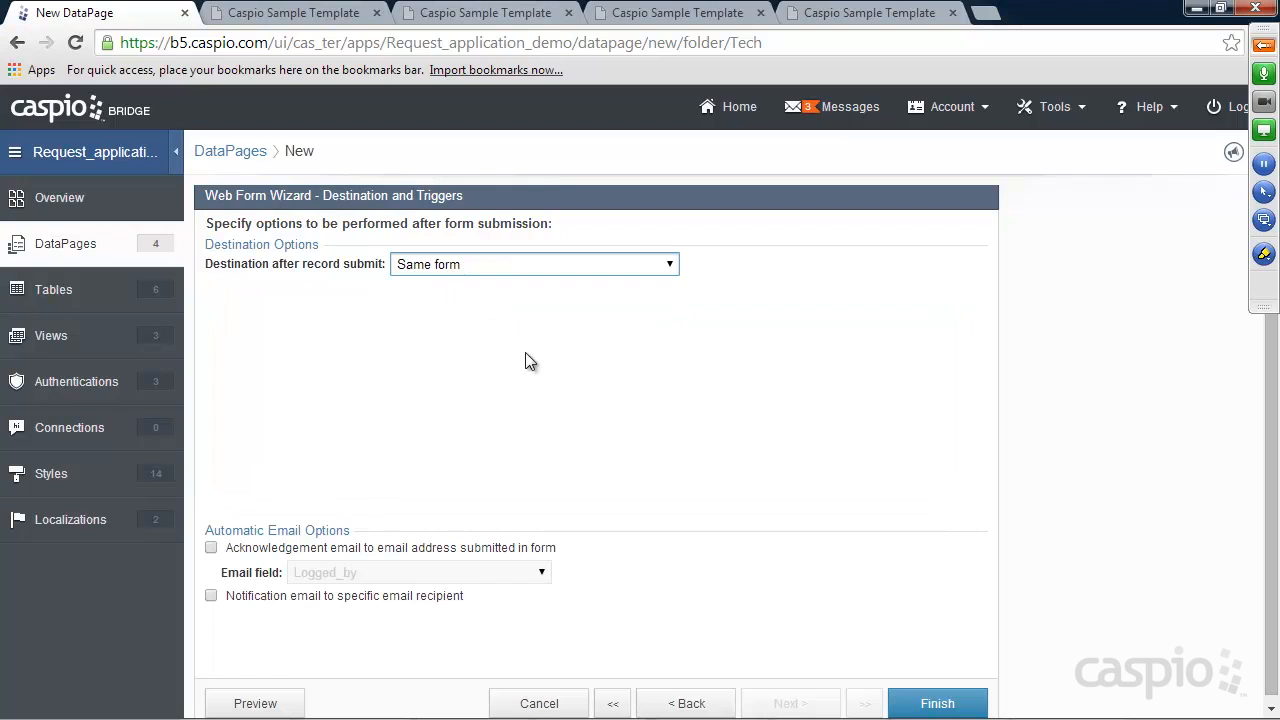
# Submit a note reading 'New Note' on the printers request's update page
pyautogui.click(440, 14)
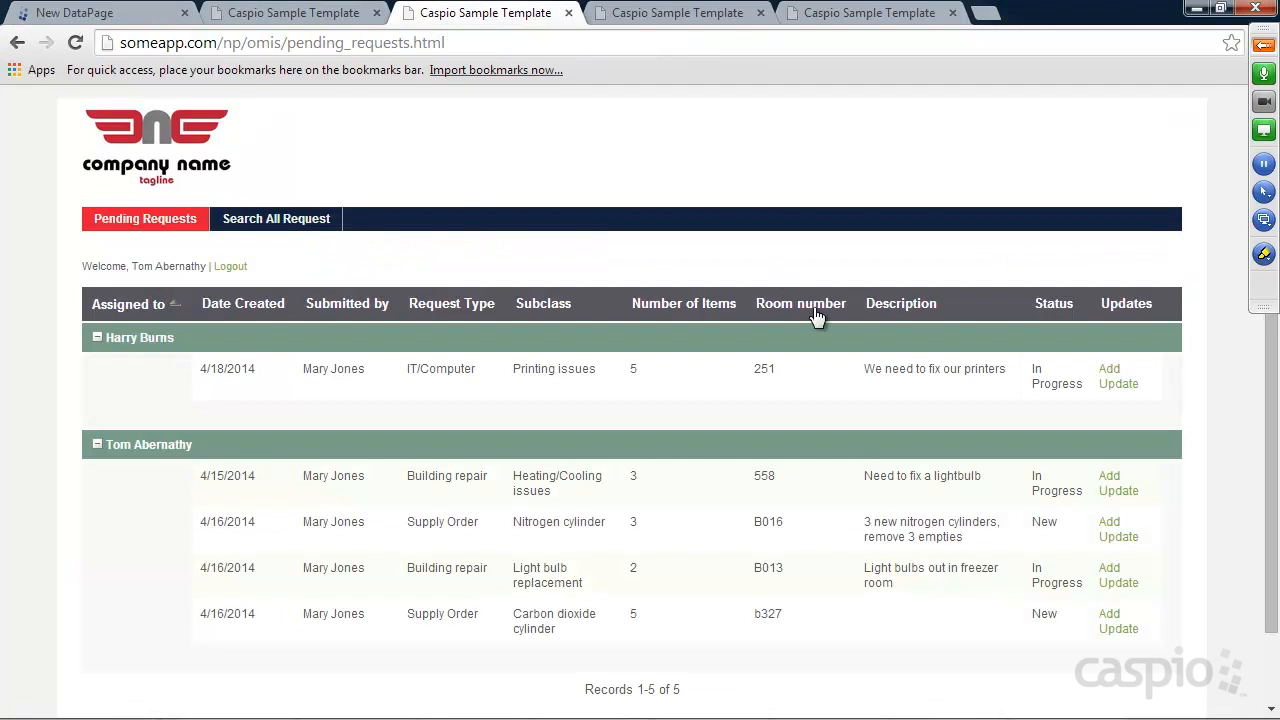
pyautogui.click(1118, 385)
pyautogui.scroll(-2, 686, 400)
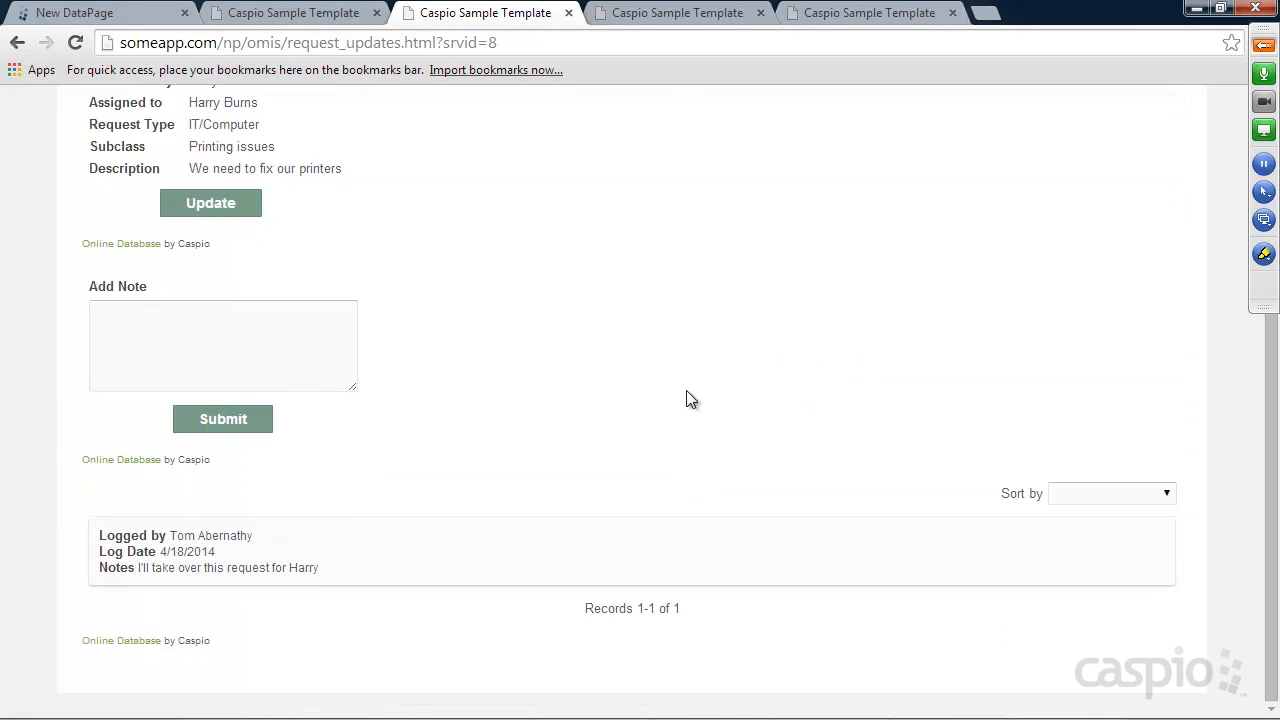
pyautogui.click(299, 366)
pyautogui.write('New Note')
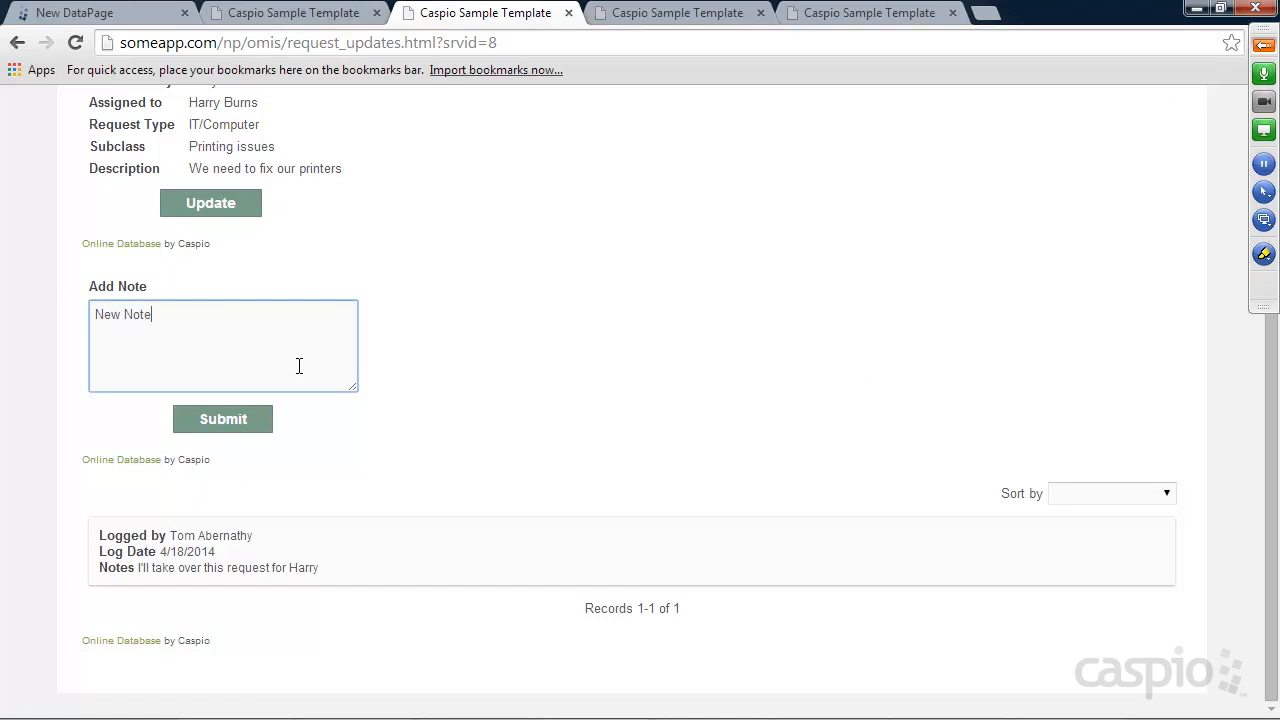
pyautogui.click(255, 419)
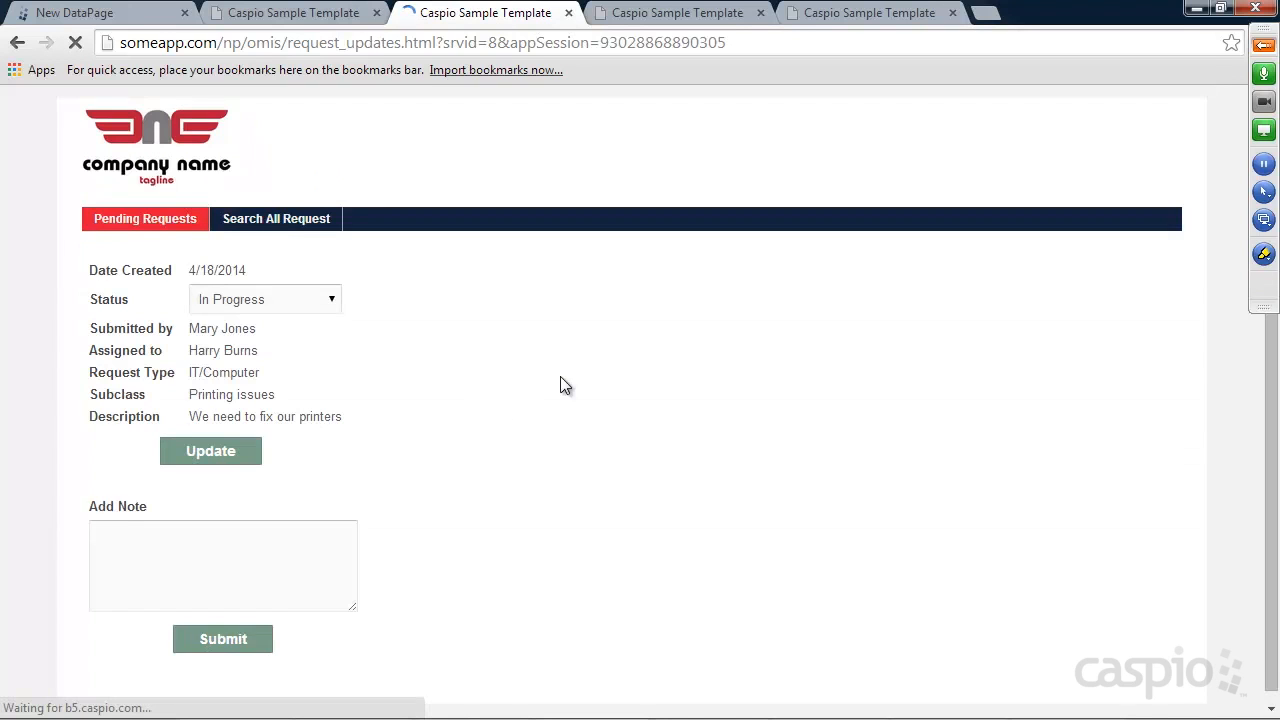
# Confirm the new note is listed, then finish the new DataPage wizard
pyautogui.scroll(-3, 565, 377)
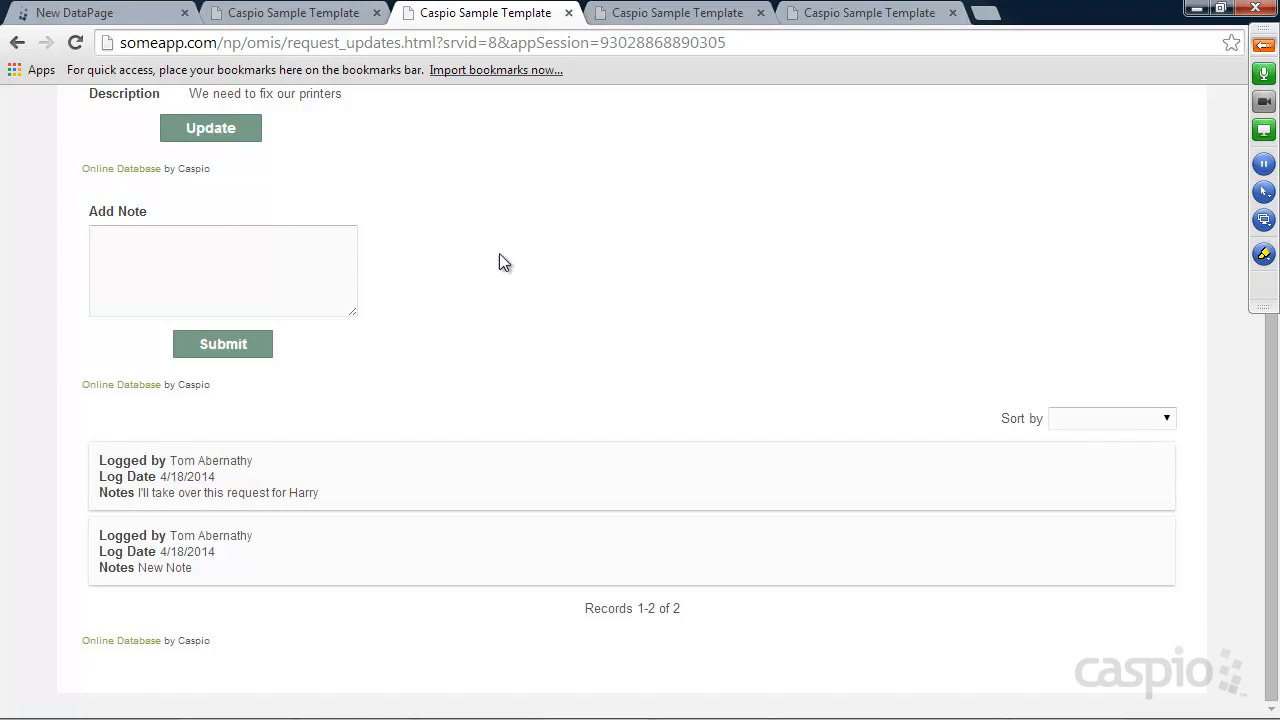
pyautogui.click(112, 20)
pyautogui.click(926, 704)
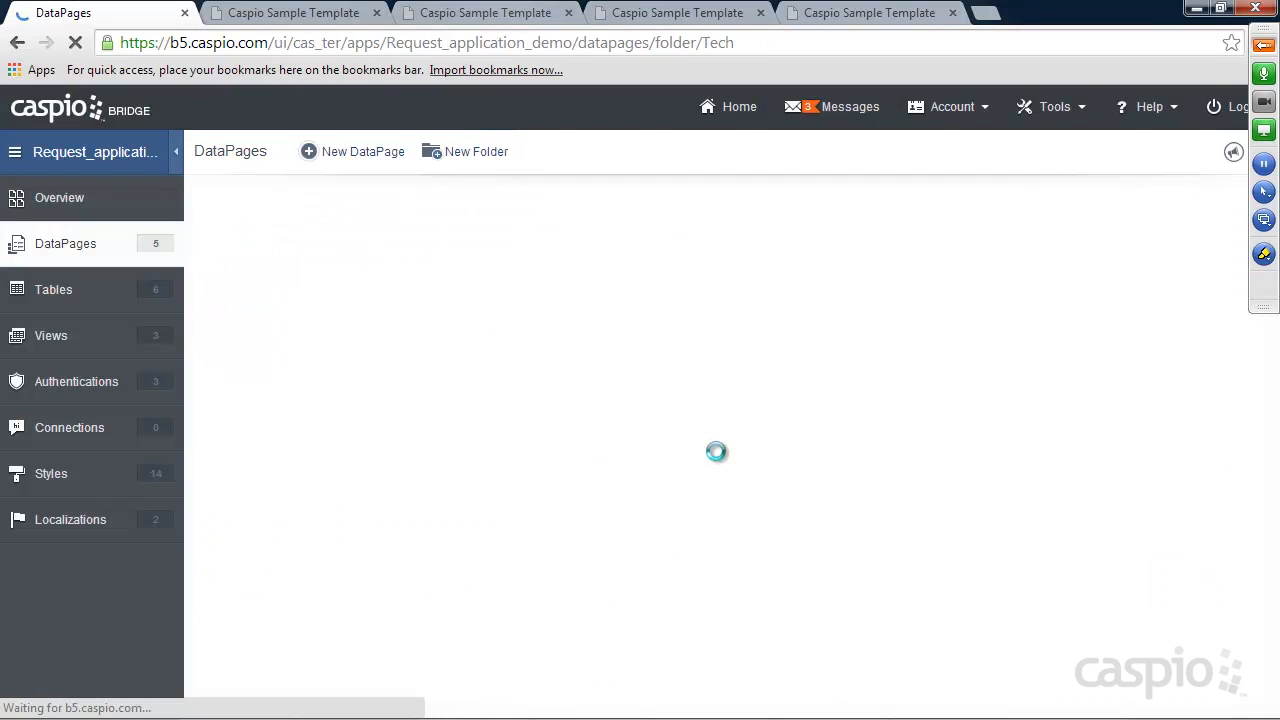
# Enable deployment of Add New Note Form and copy its embed code
pyautogui.click(456, 395)
pyautogui.click(541, 189)
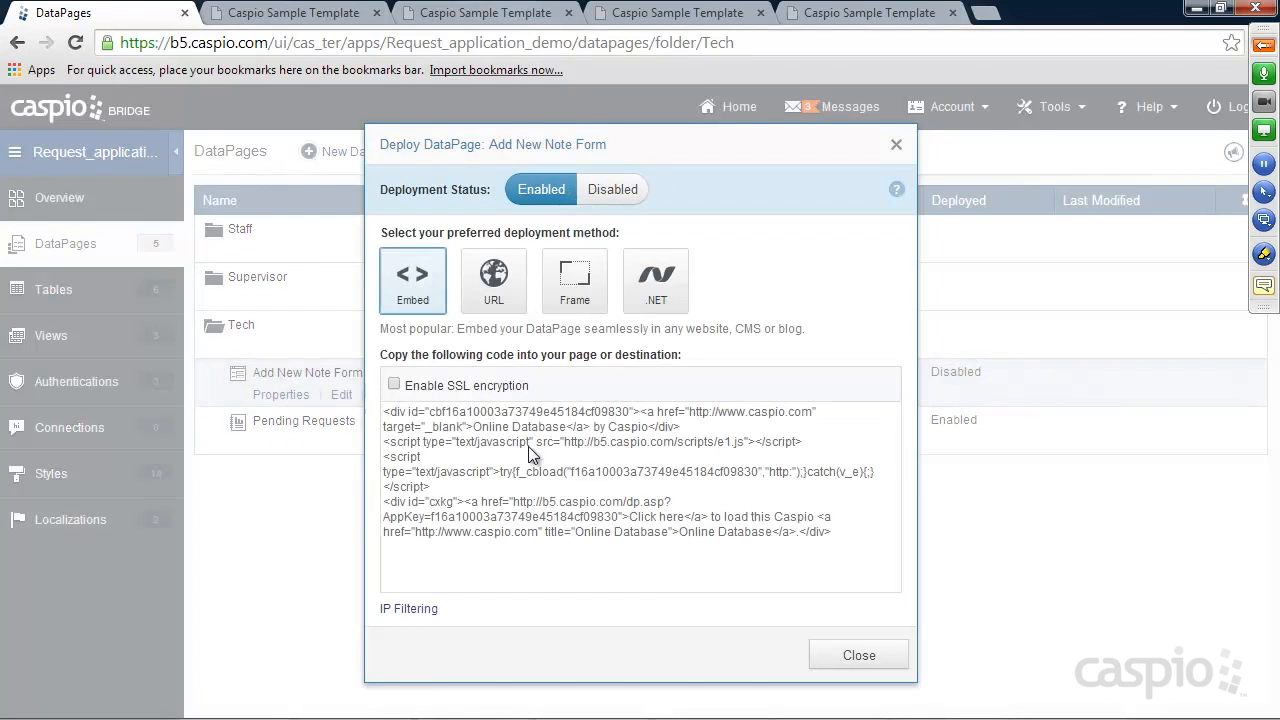
pyautogui.click(527, 476)
pyautogui.rightClick(527, 476)
pyautogui.click(602, 220)
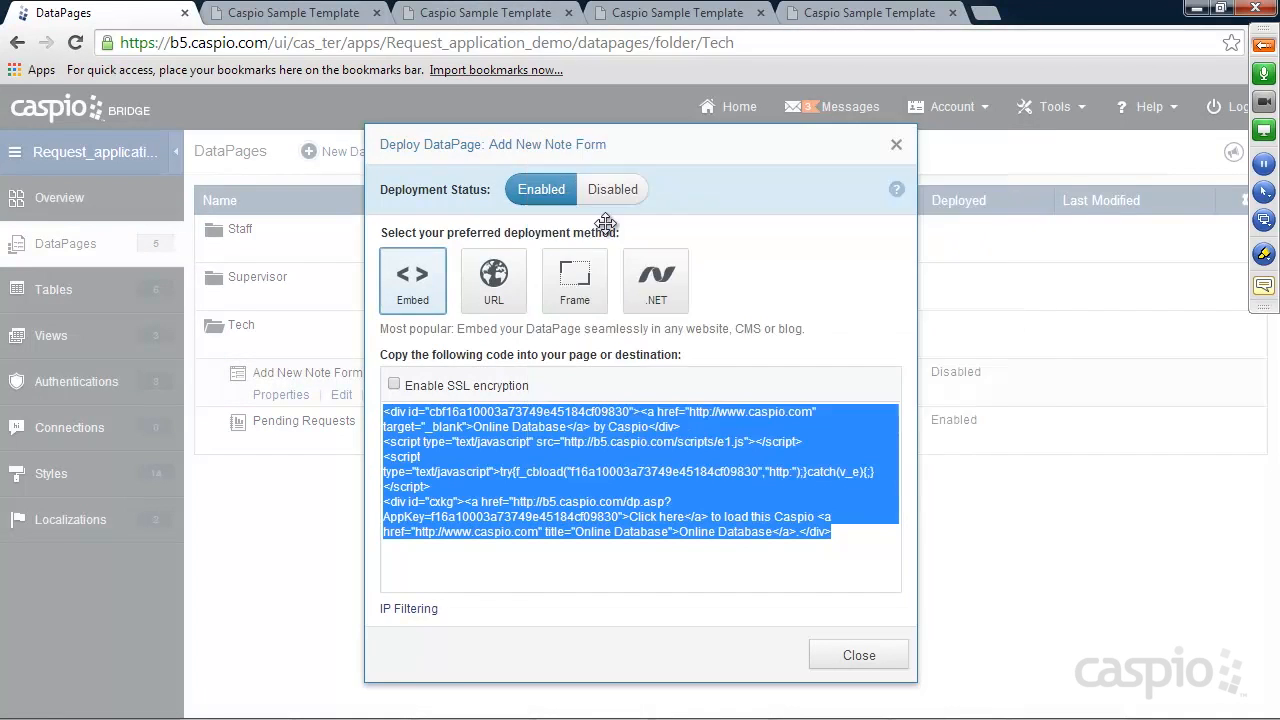
pyautogui.click(858, 655)
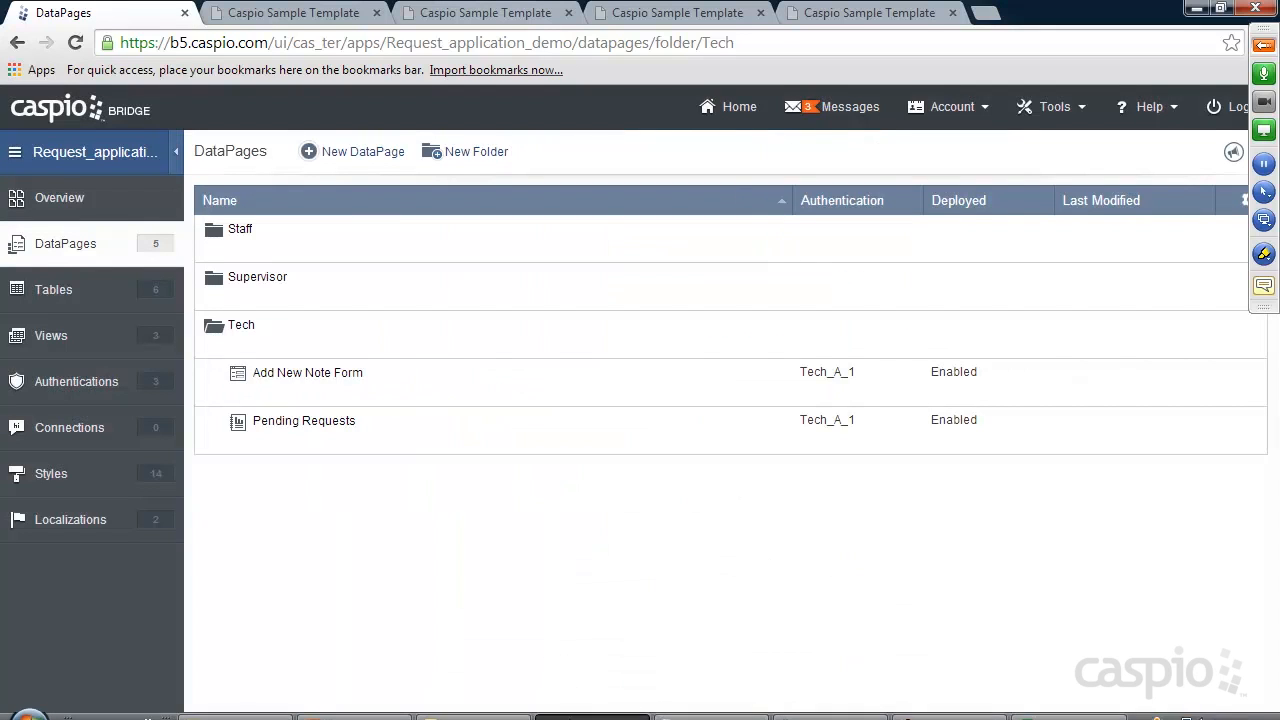
# Paste the embed code over 'Deploy Codes' in request_updates.html and save the file
pyautogui.moveTo(714, 707)
pyautogui.click(714, 707)
pyautogui.click(420, 80)
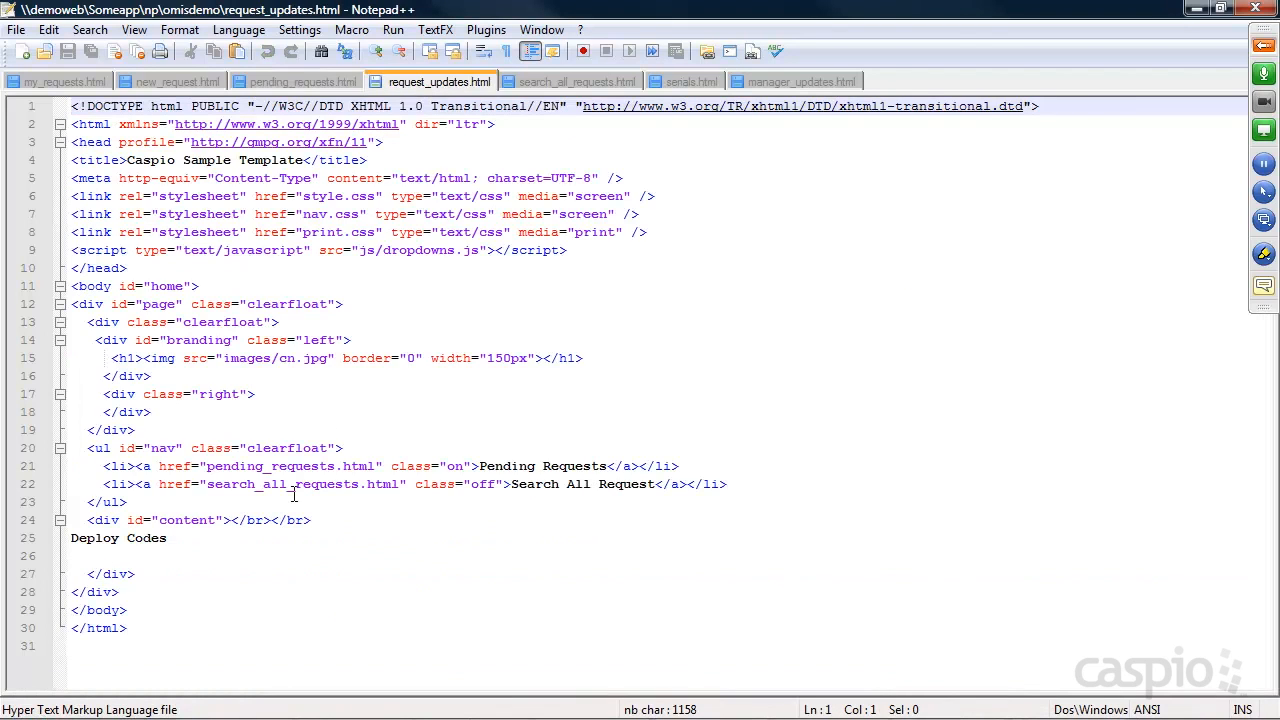
pyautogui.moveTo(184, 538); pyautogui.dragTo(46, 539)
pyautogui.hotkey('ctrl', 'v')
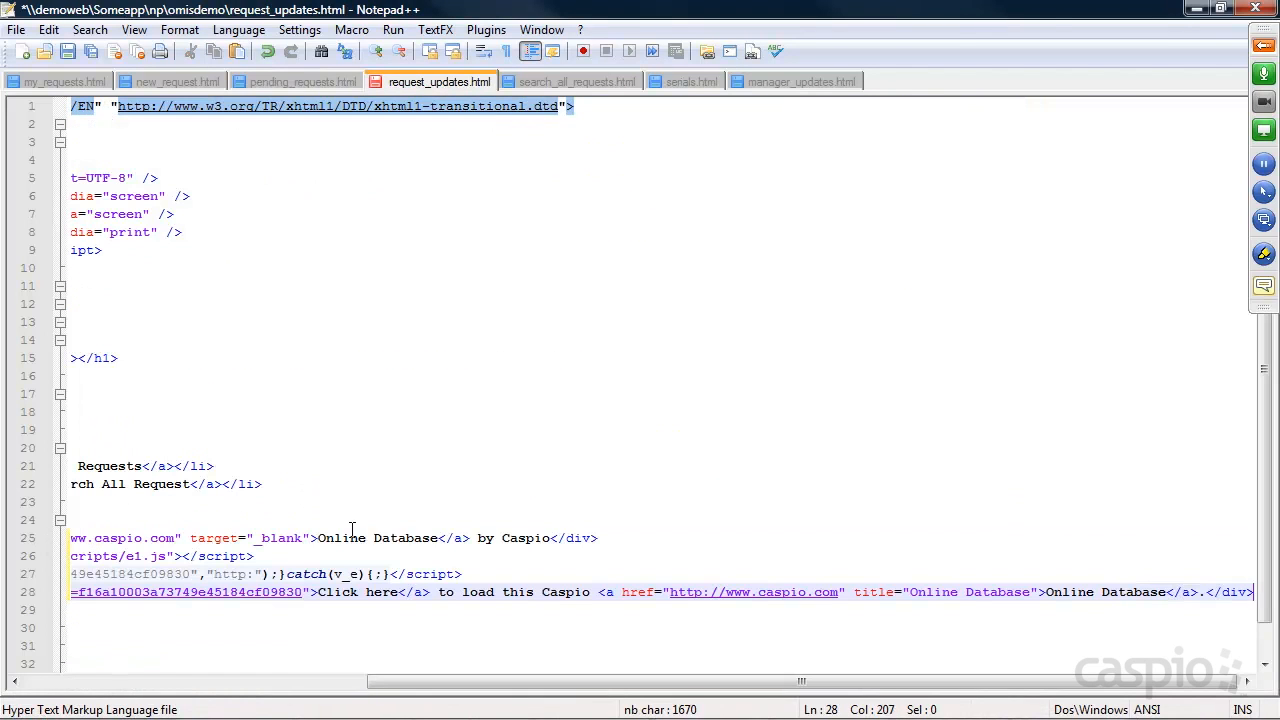
pyautogui.hotkey('ctrl', 's')
pyautogui.click(1196, 8)
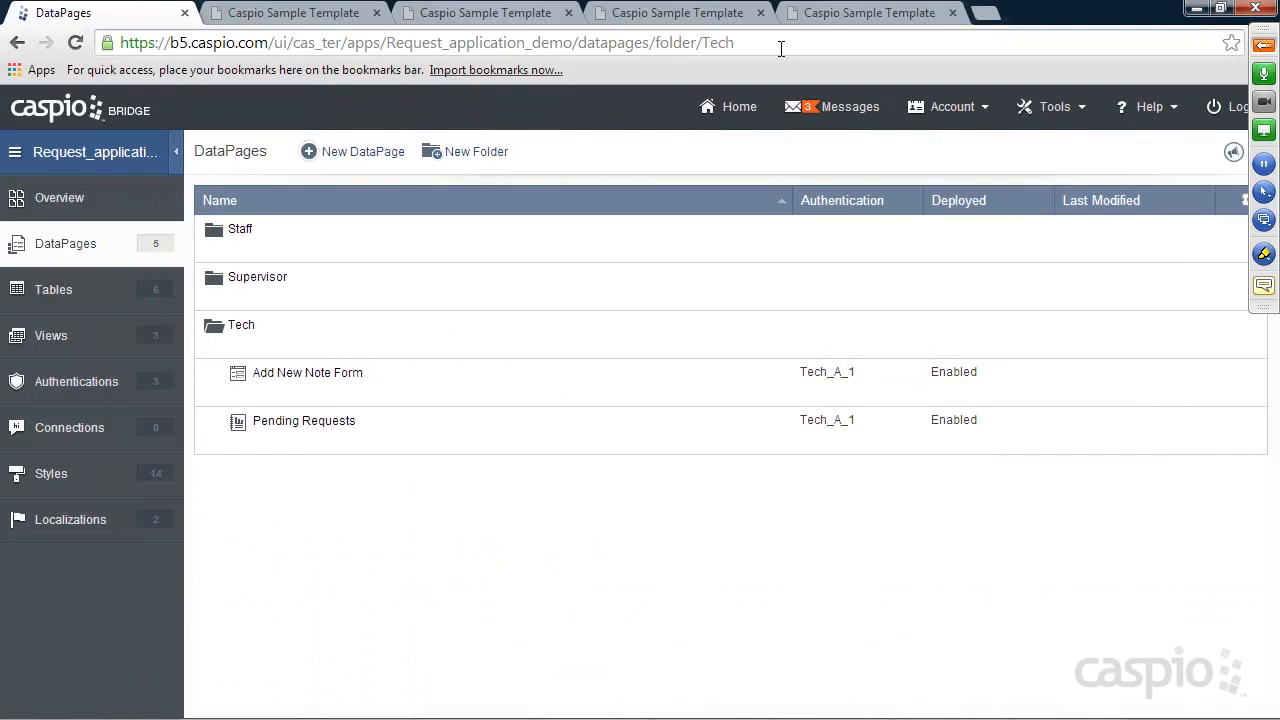
# Reload the pending list and confirm the first request's note form shows Request ID 1
pyautogui.click(845, 14)
pyautogui.click(48, 43)
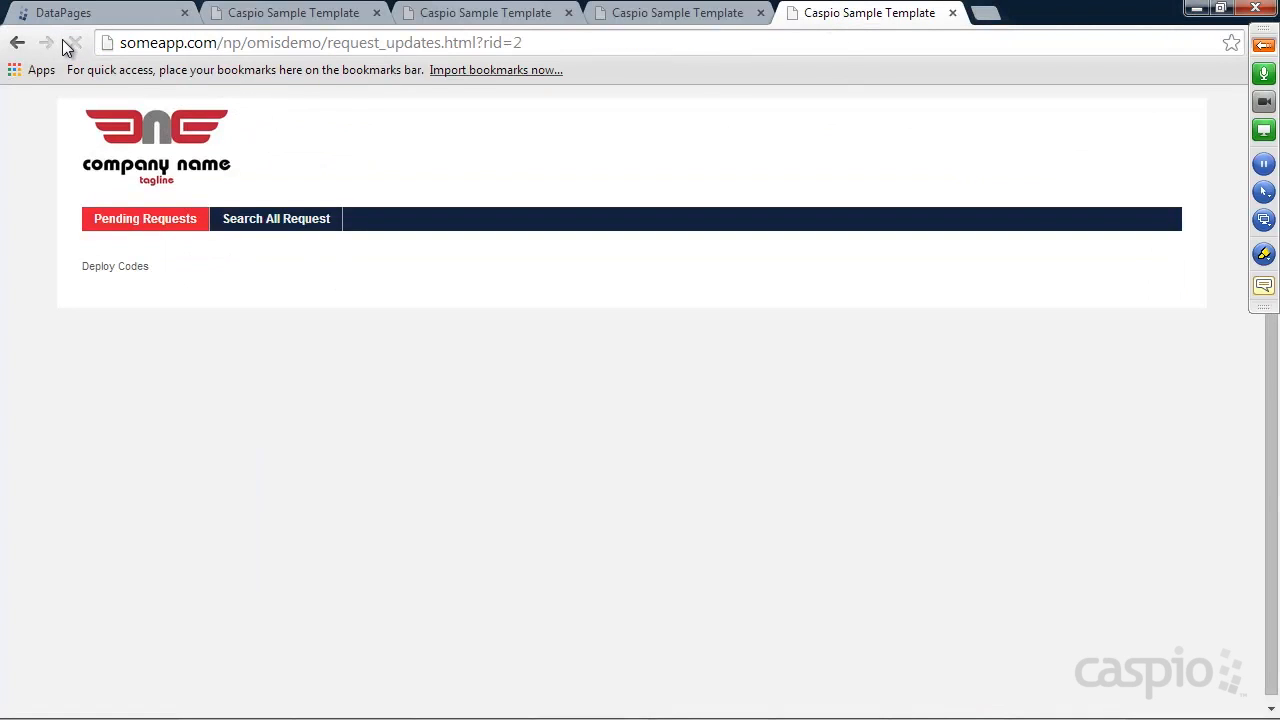
pyautogui.click(17, 43)
pyautogui.click(75, 43)
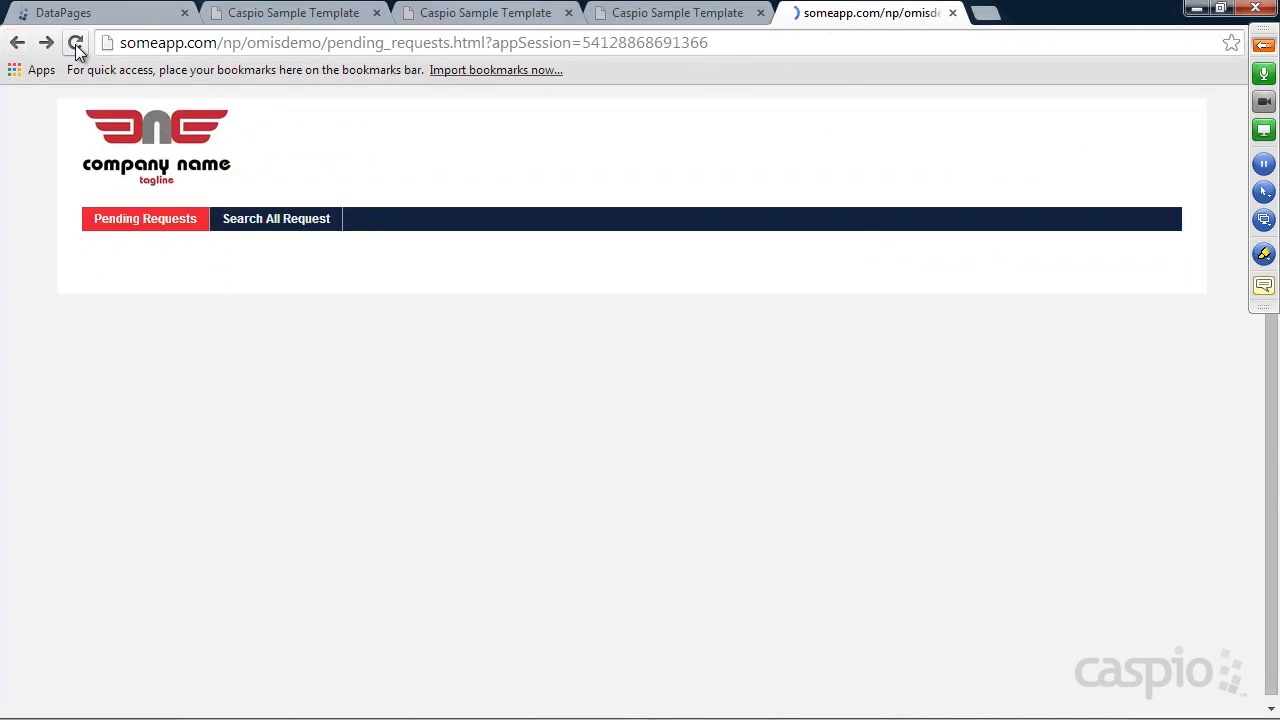
pyautogui.click(1085, 332)
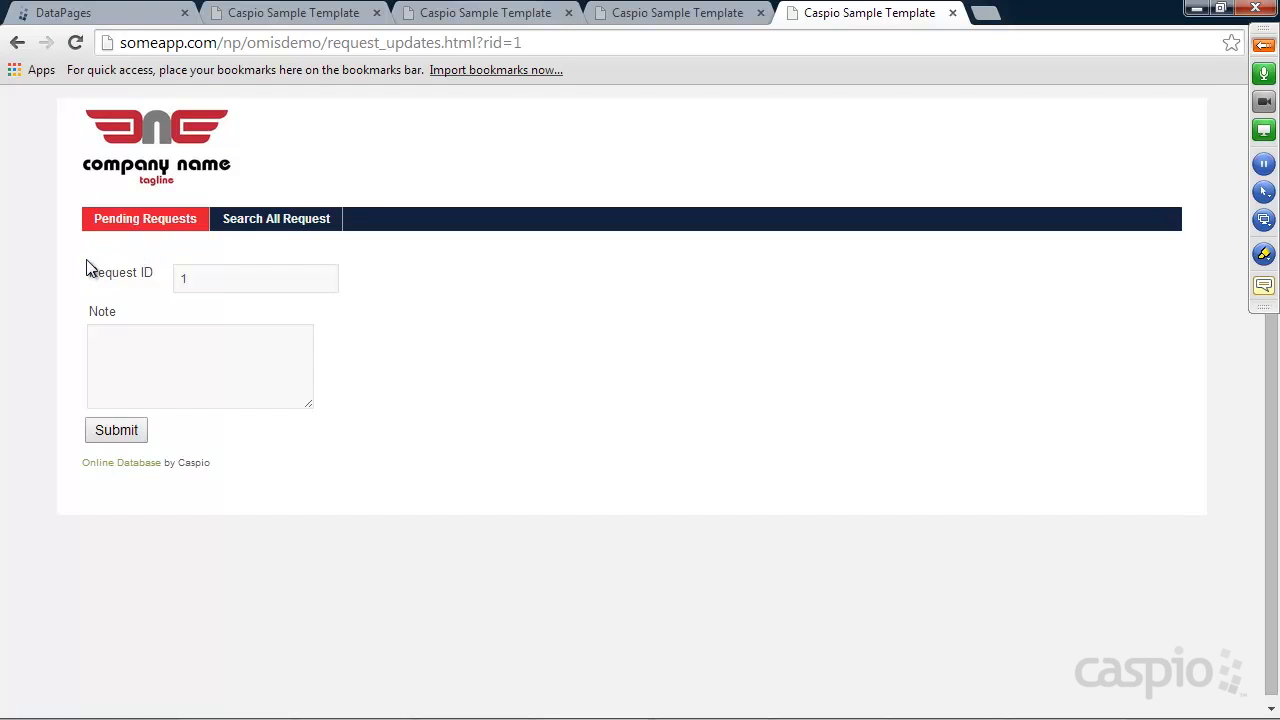
pyautogui.moveTo(193, 279); pyautogui.dragTo(173, 280)
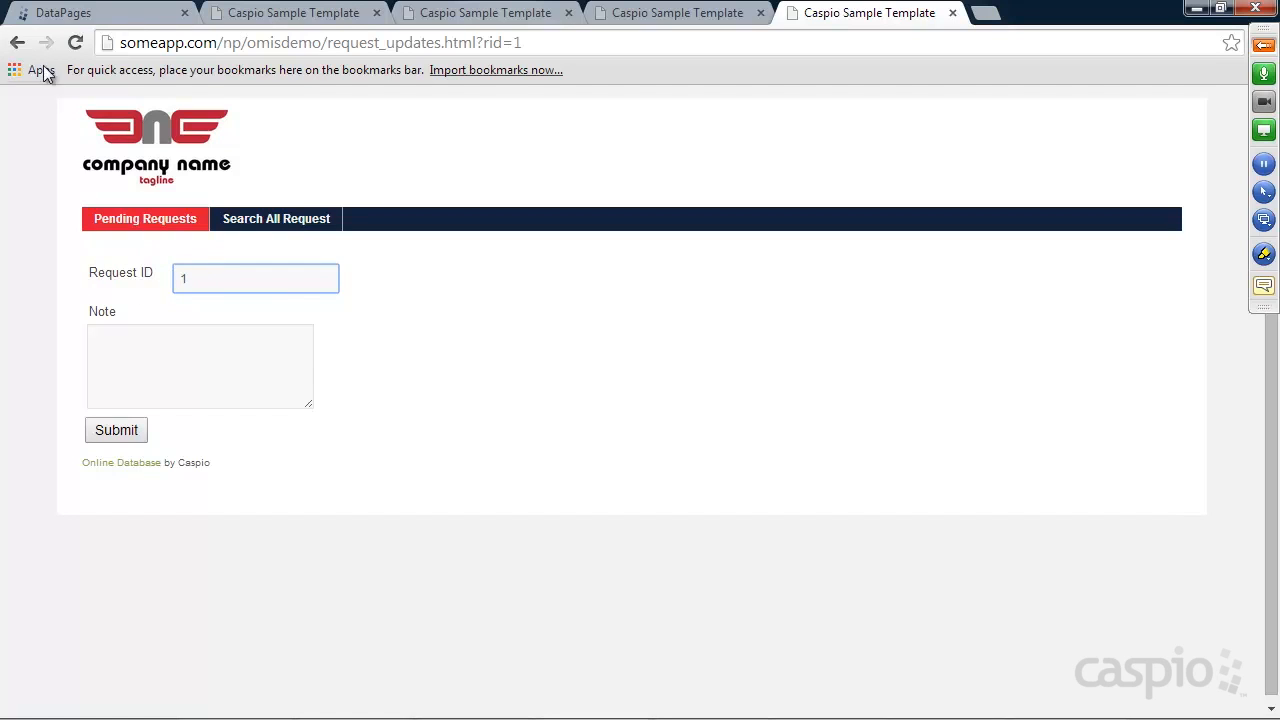
# Confirm the second request's note form shows Request ID 2
pyautogui.click(17, 42)
pyautogui.click(1086, 420)
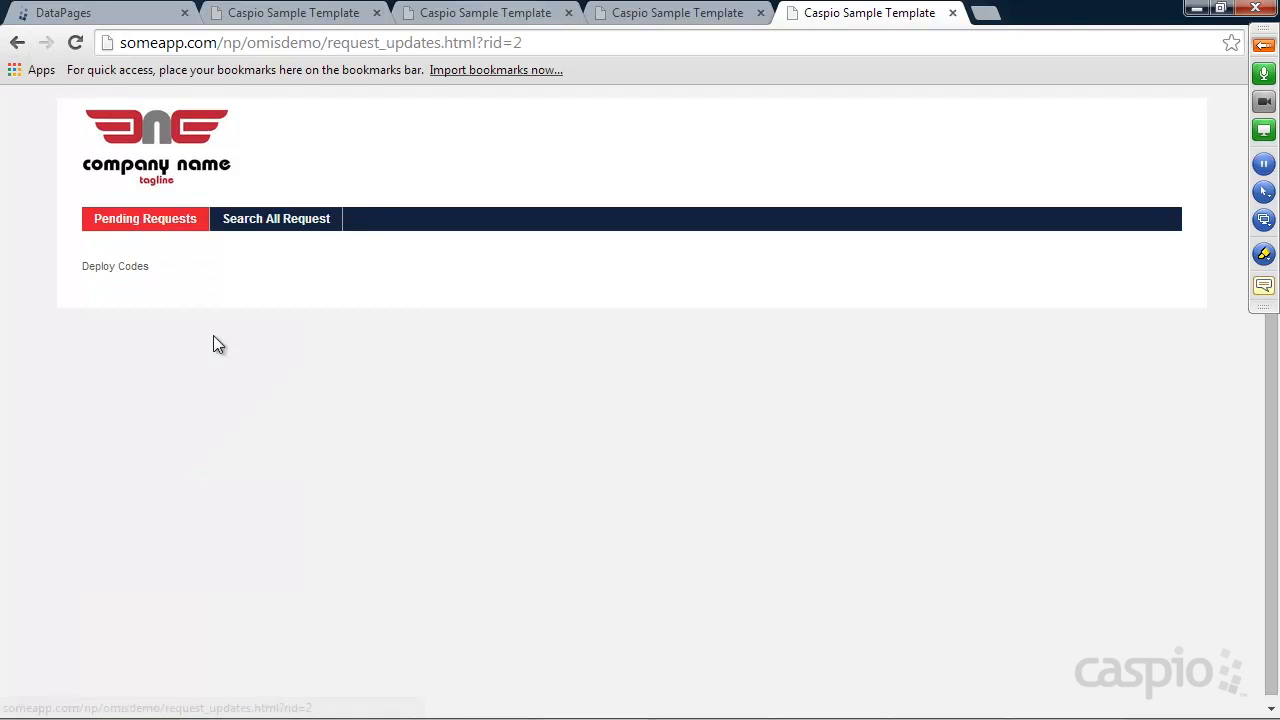
pyautogui.click(75, 43)
pyautogui.click(76, 44)
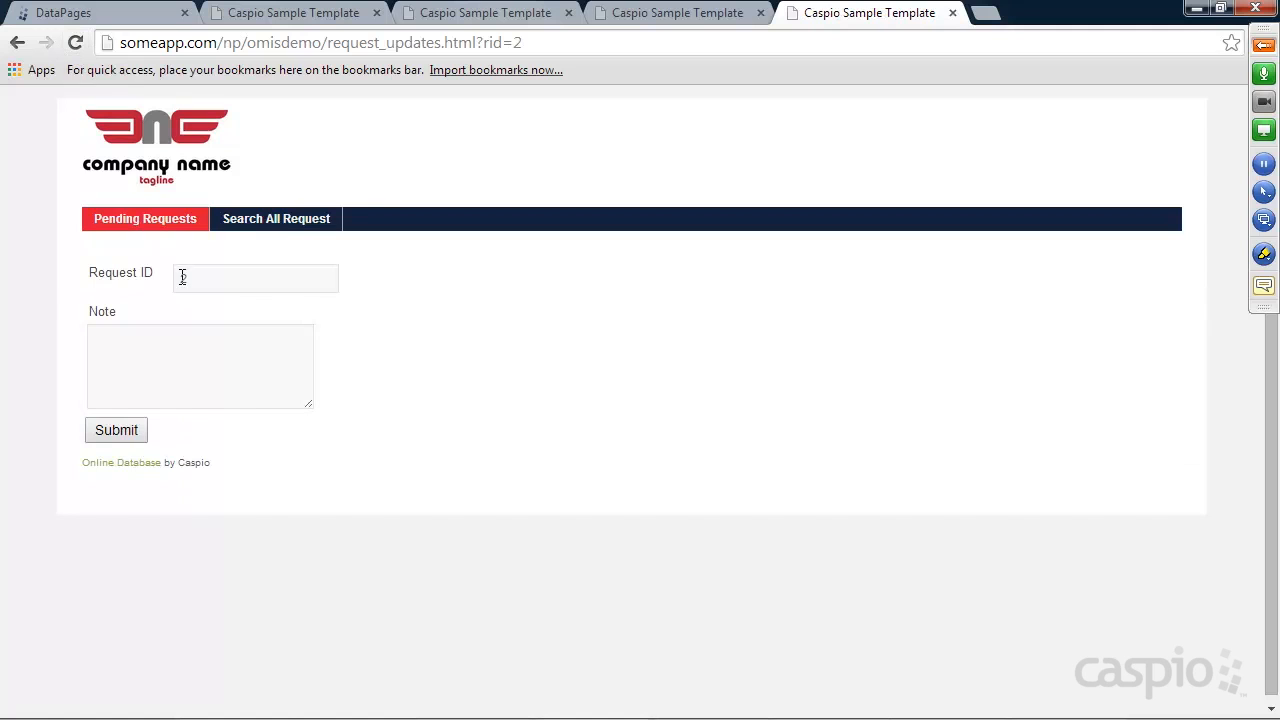
pyautogui.doubleClick(182, 277)
# Confirm the Clogged drain form's Request ID 3 matches rid=3 in the URL, then edit Add New Note Form
pyautogui.click(17, 43)
pyautogui.click(1077, 456)
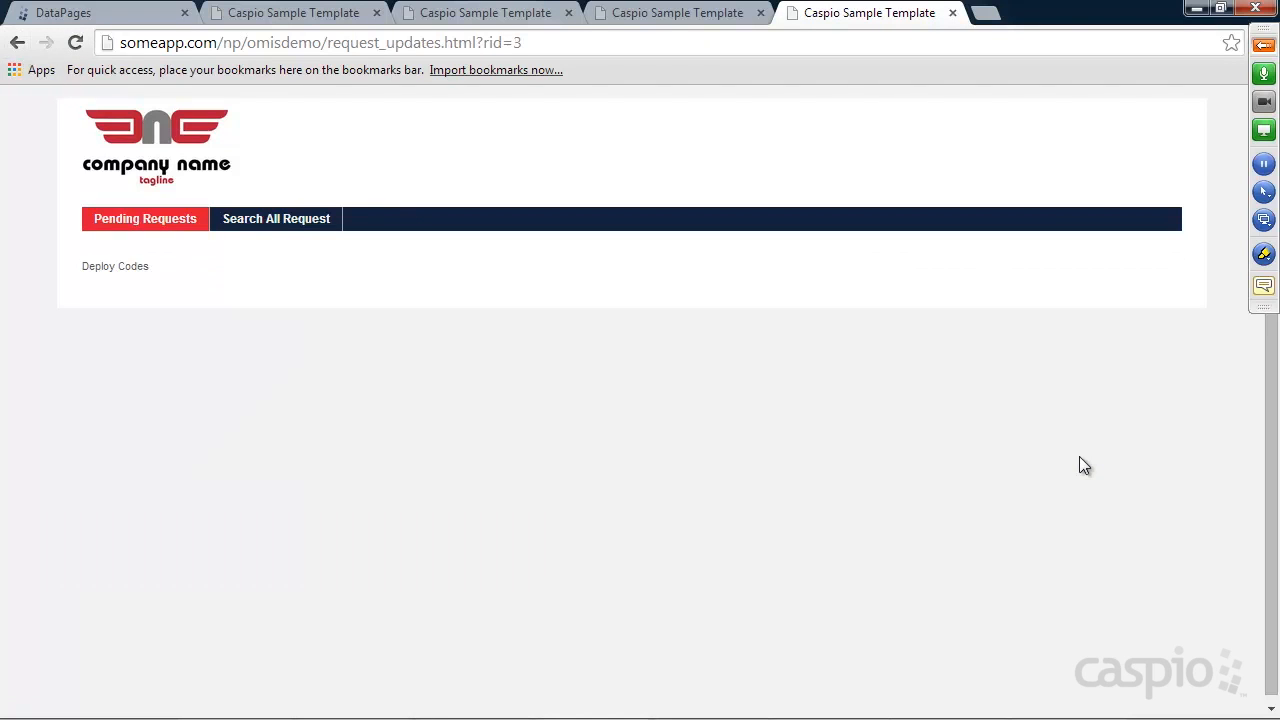
pyautogui.click(79, 42)
pyautogui.click(205, 277)
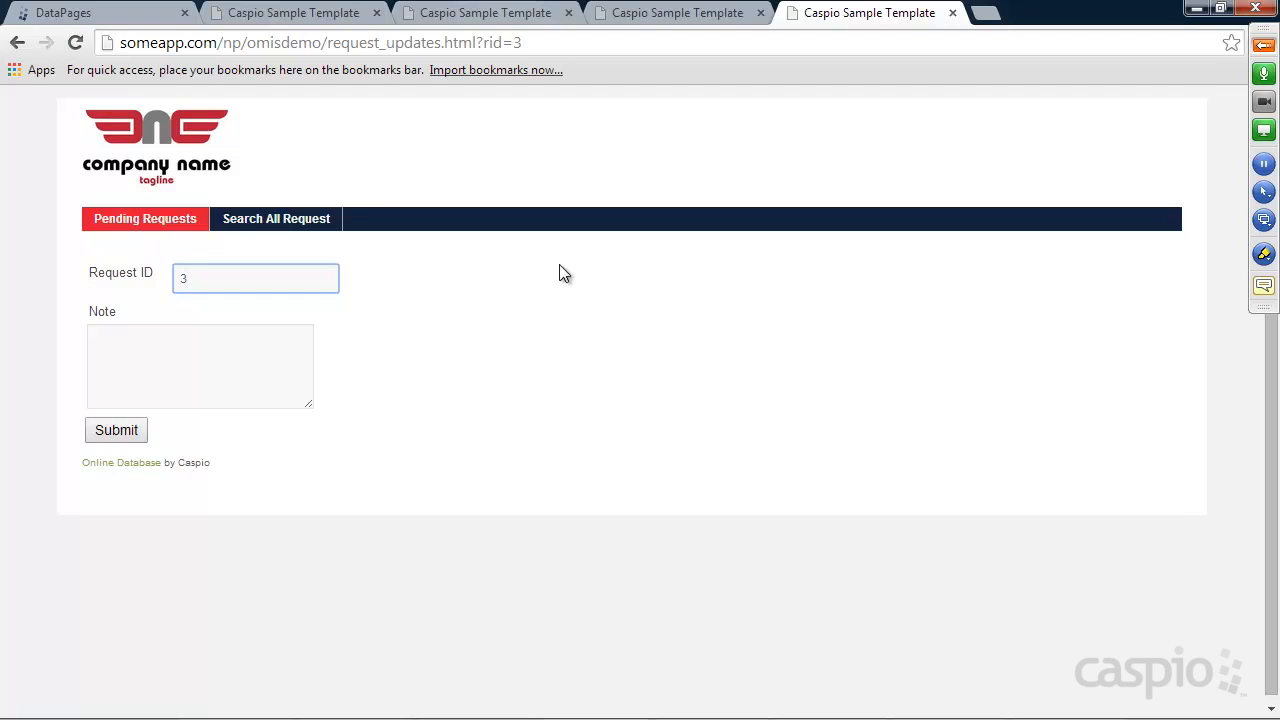
pyautogui.moveTo(532, 42); pyautogui.dragTo(512, 42)
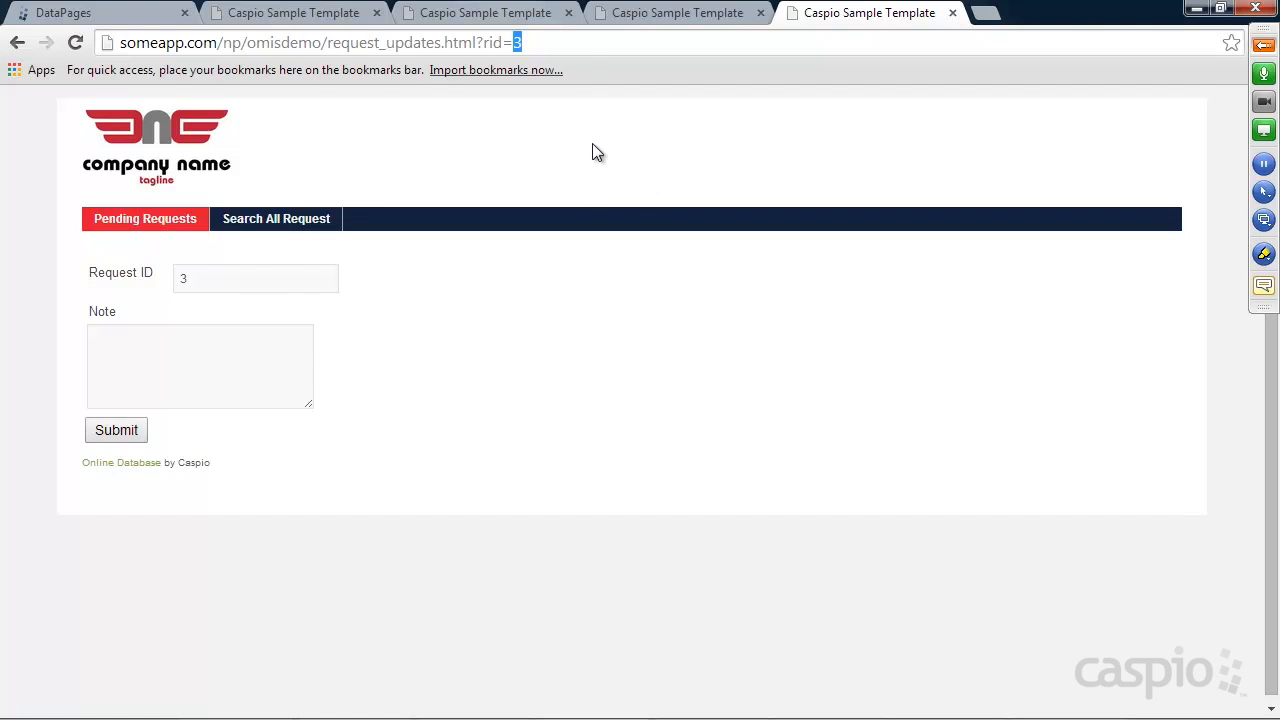
pyautogui.click(530, 41)
pyautogui.moveTo(526, 42); pyautogui.dragTo(512, 42)
pyautogui.moveTo(484, 42); pyautogui.dragTo(545, 40)
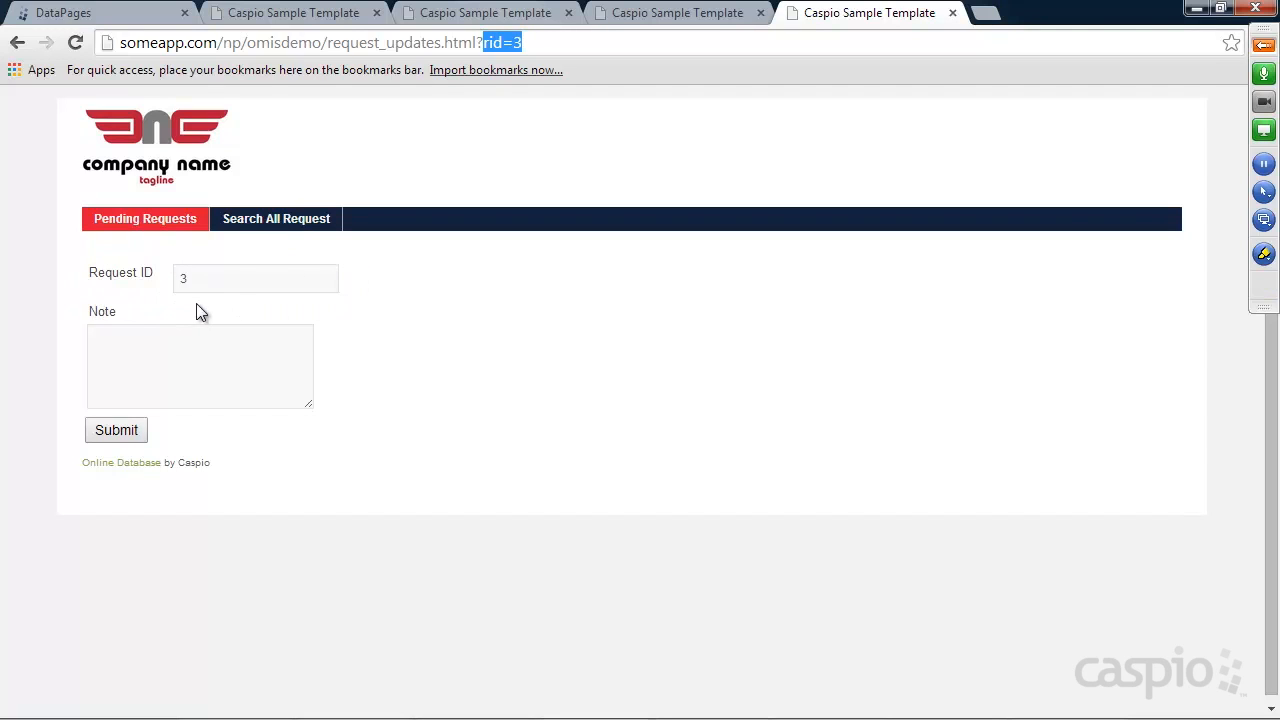
pyautogui.click(106, 16)
pyautogui.click(342, 395)
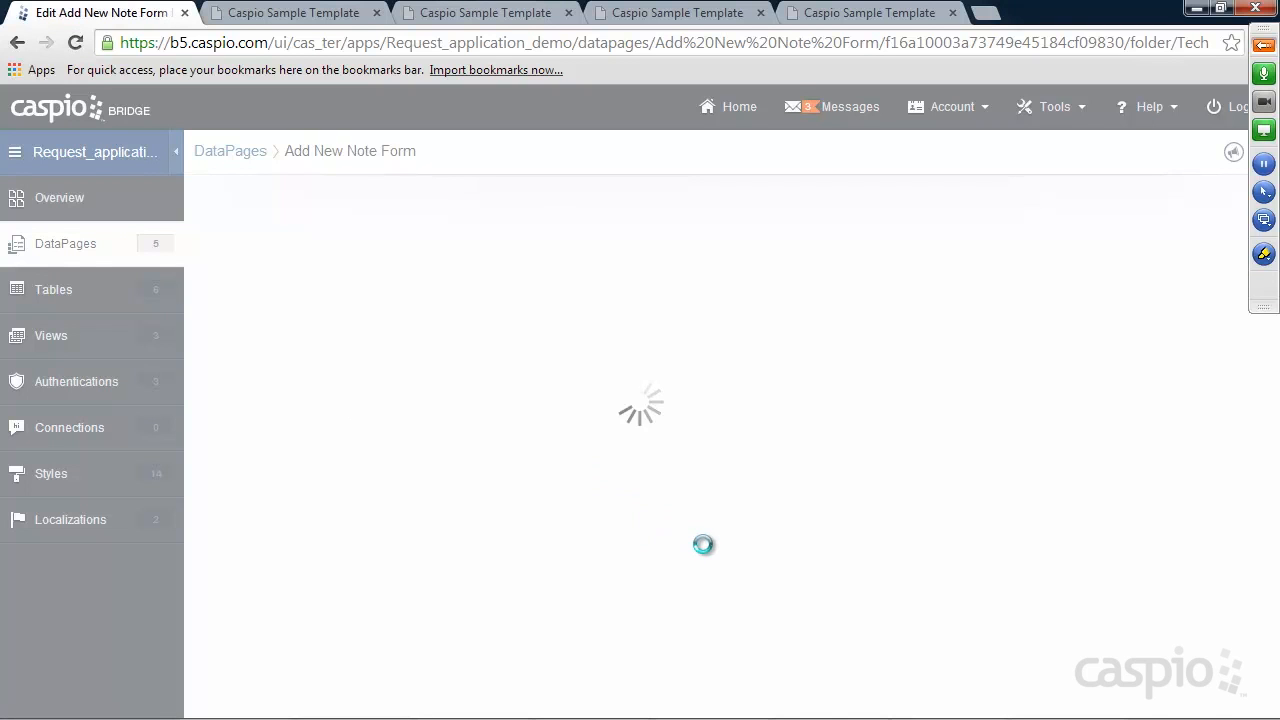
pyautogui.click(788, 700)
pyautogui.click(788, 700)
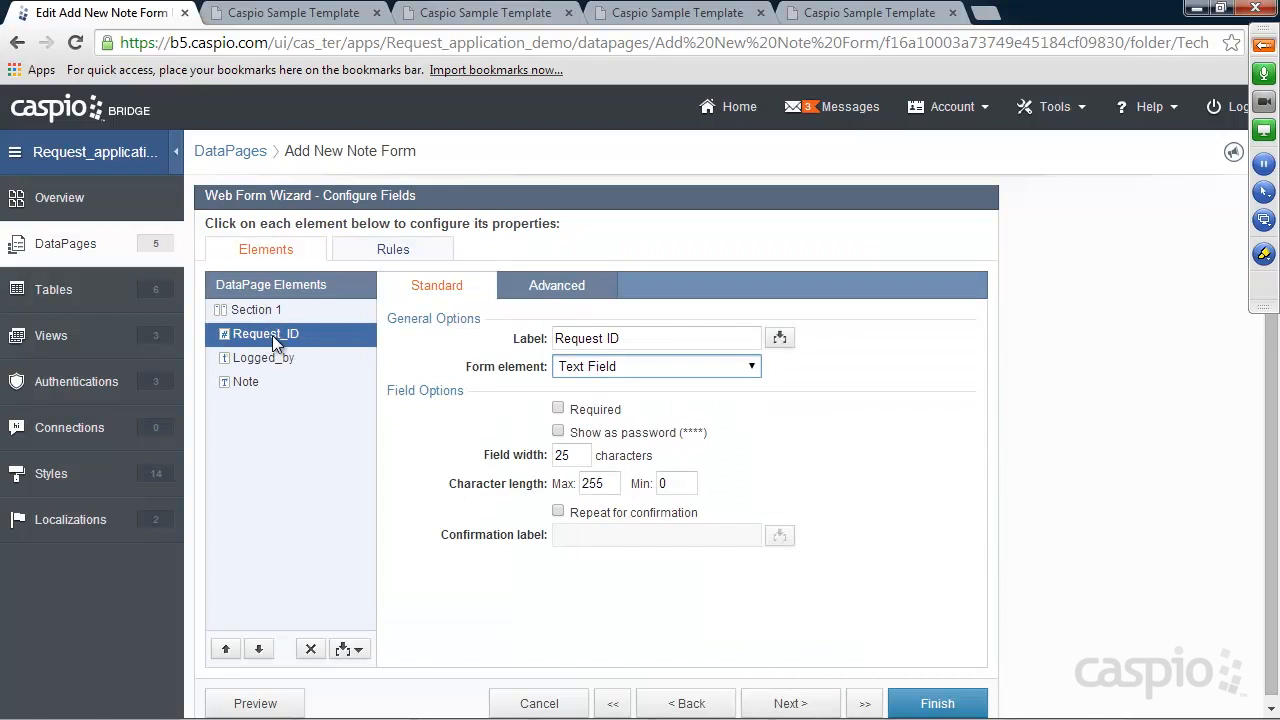
pyautogui.click(752, 458)
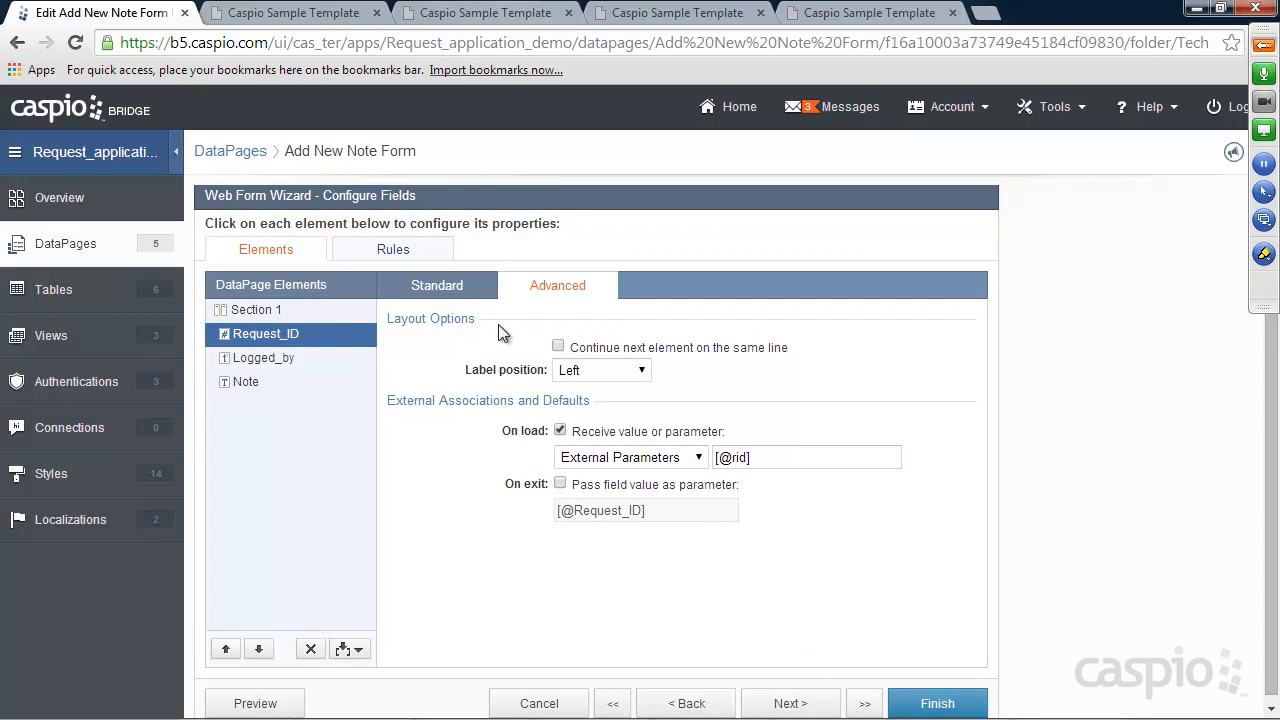
pyautogui.click(446, 287)
pyautogui.click(619, 370)
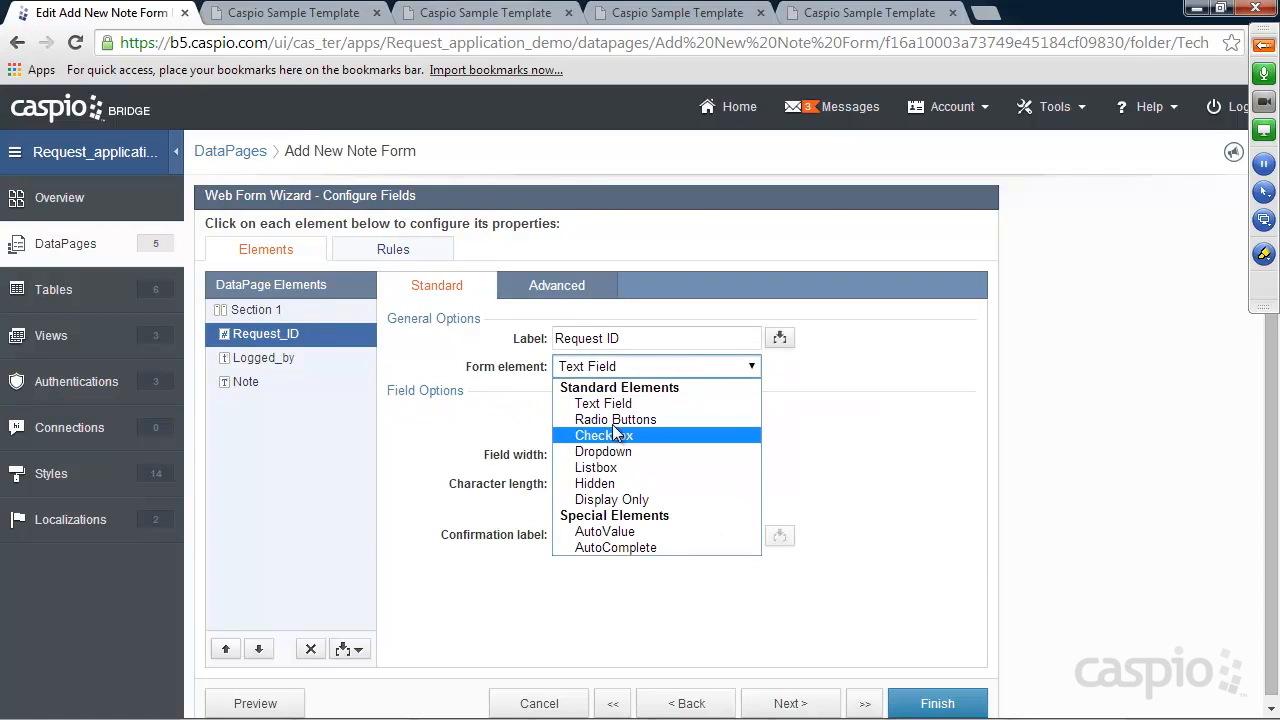
pyautogui.click(615, 484)
pyautogui.click(932, 704)
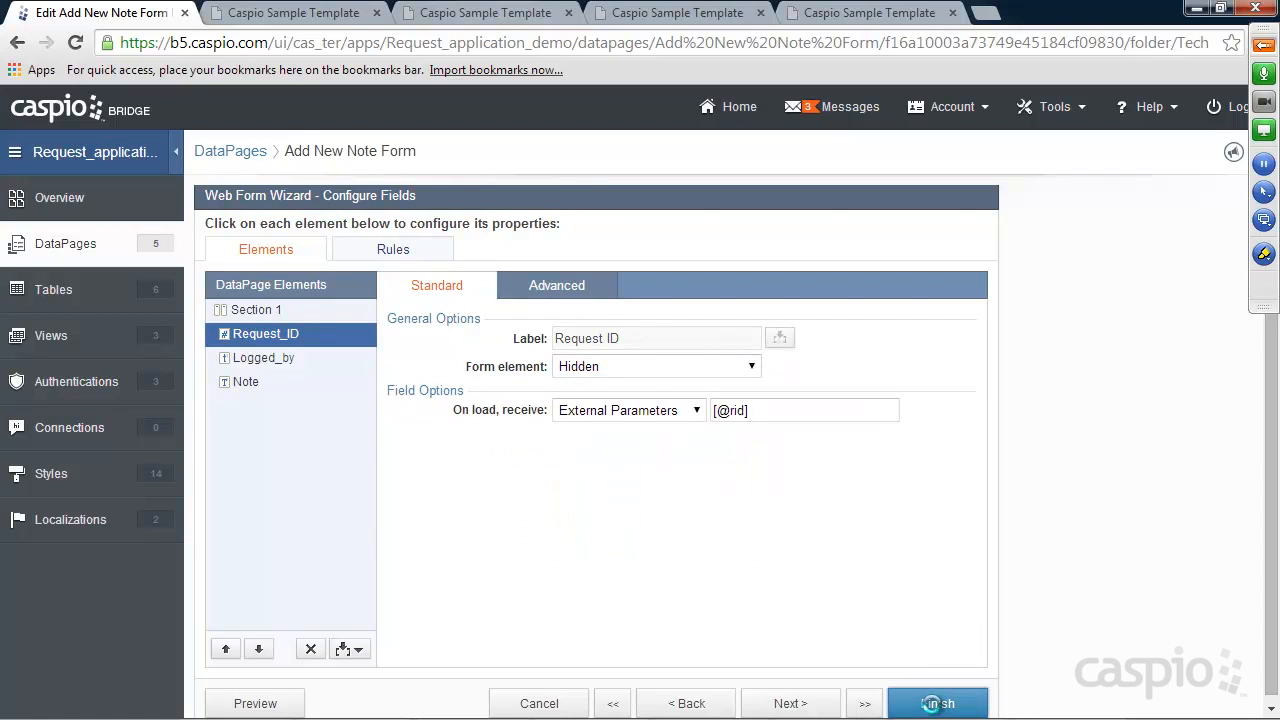
pyautogui.click(855, 13)
pyautogui.click(69, 53)
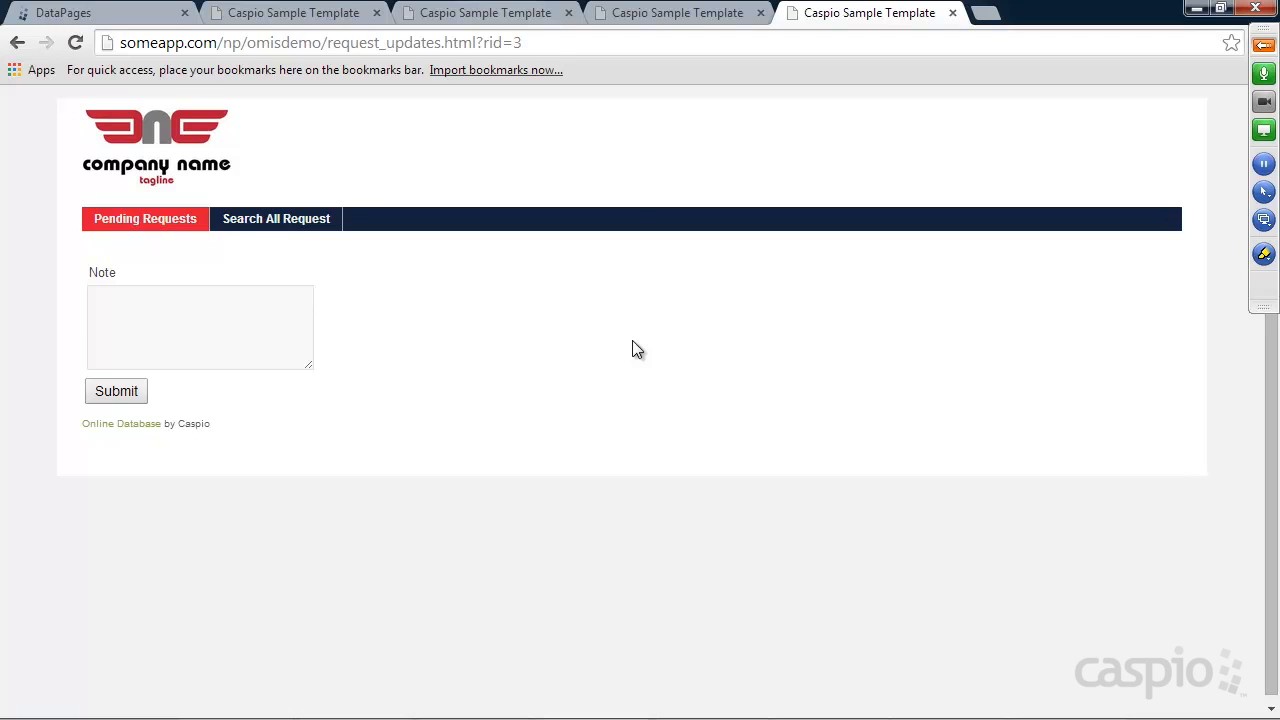
pyautogui.click(203, 314)
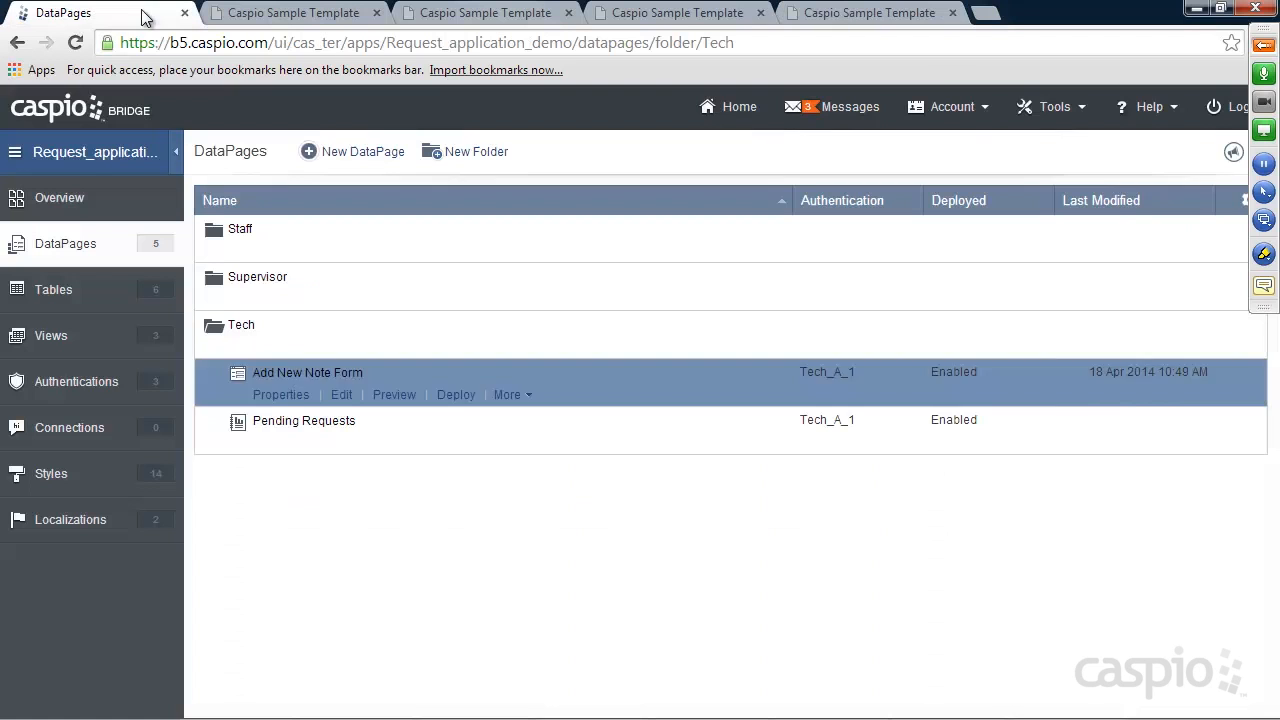
# Create a new DataPage in the Tech folder using the Reports > List type
pyautogui.click(145, 13)
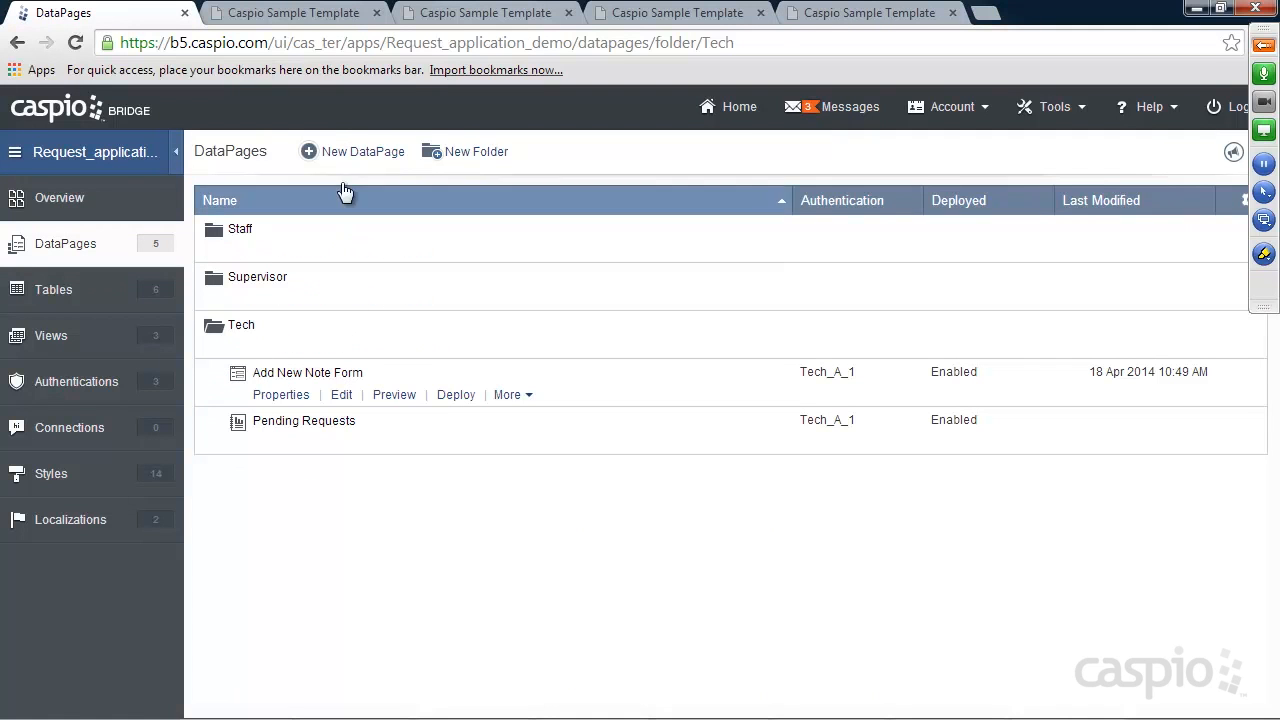
pyautogui.click(351, 152)
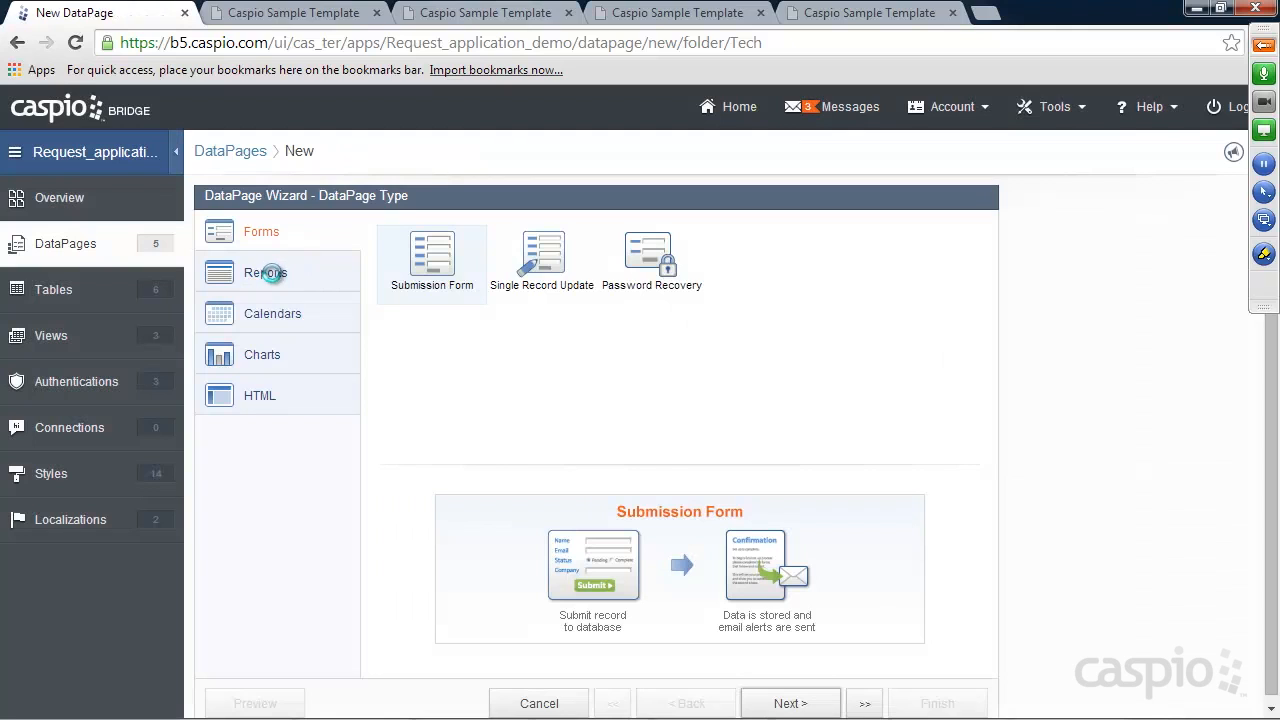
pyautogui.click(270, 274)
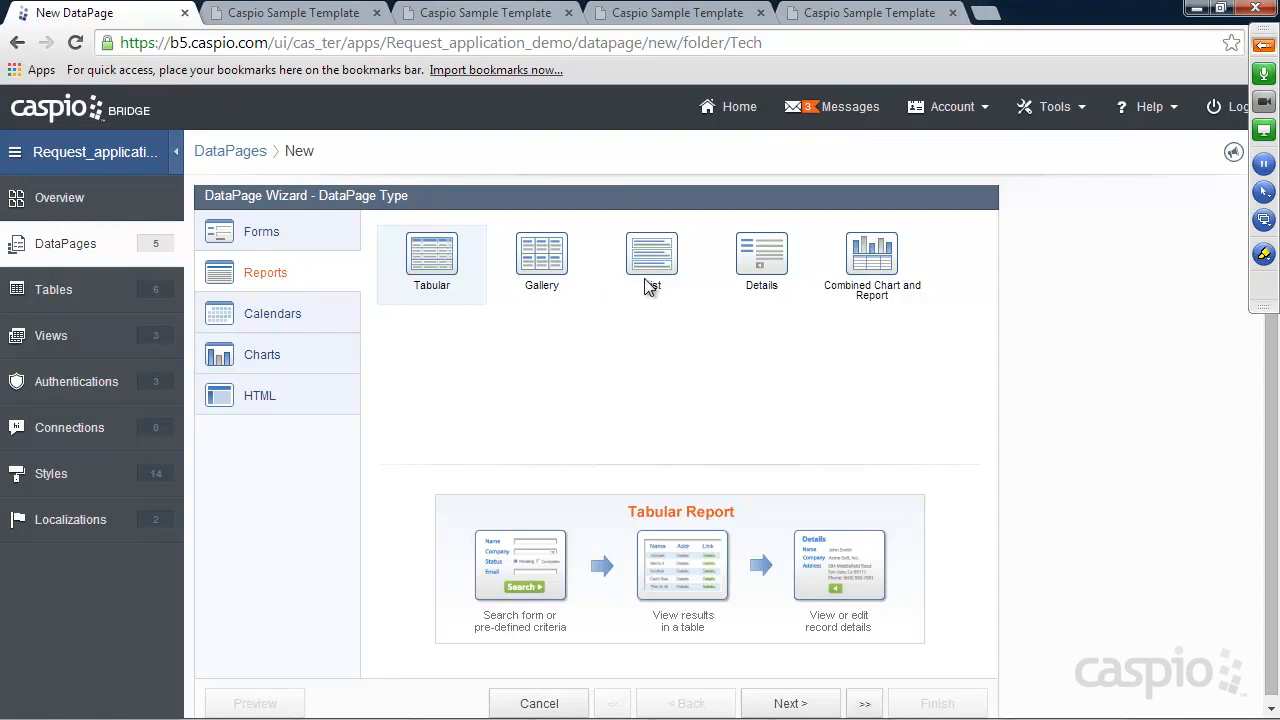
pyautogui.click(654, 268)
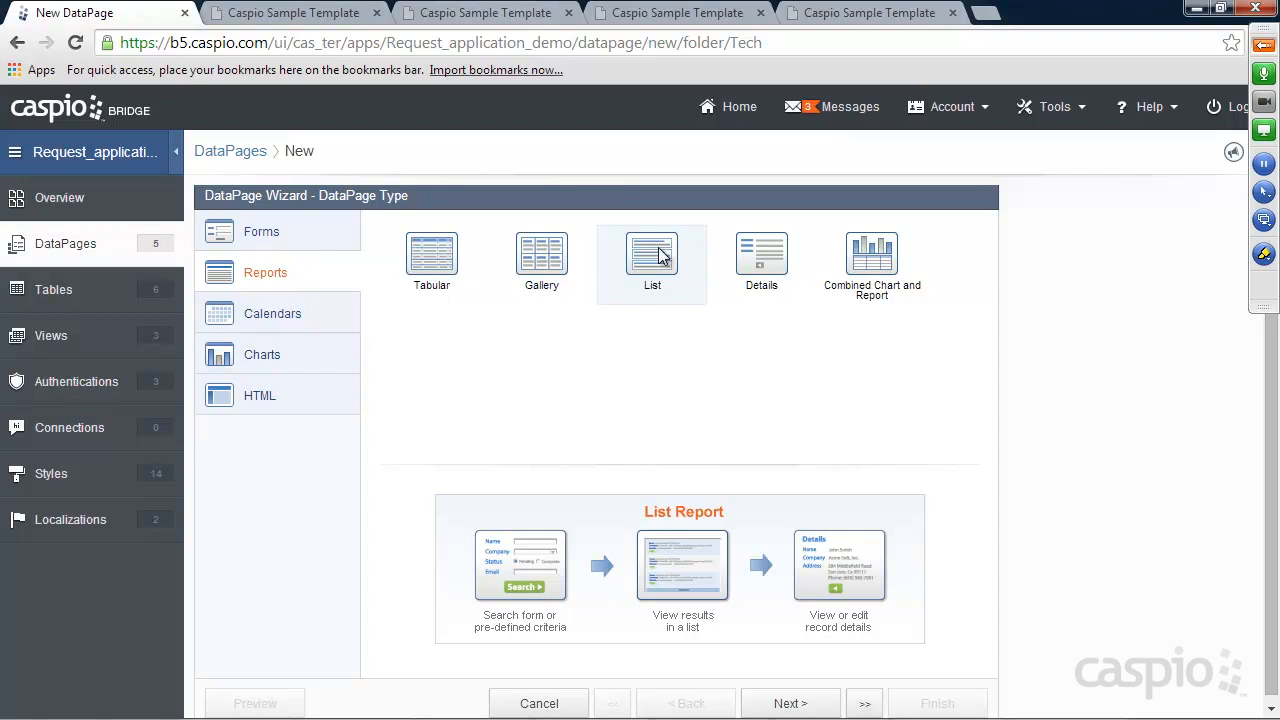
pyautogui.click(452, 262)
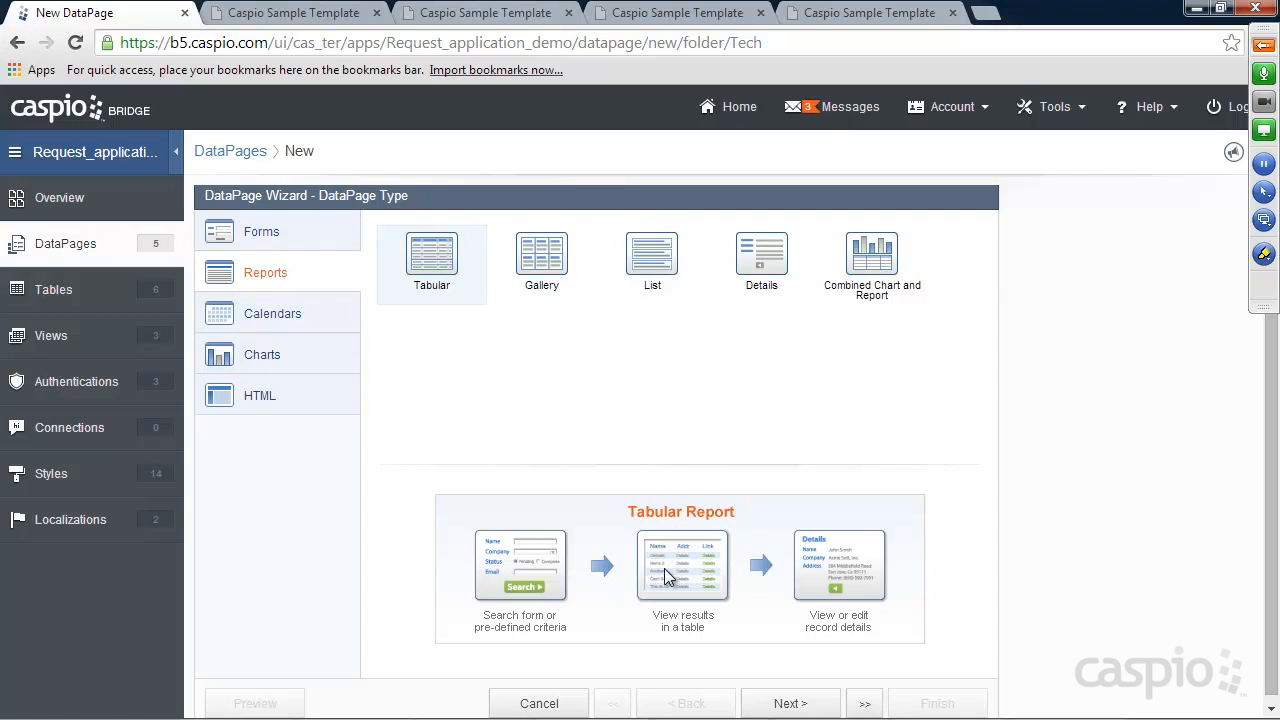
pyautogui.click(652, 266)
# Use Notes_tbl as the data source, name it View Notes, and enable advanced options and parameters
pyautogui.click(789, 704)
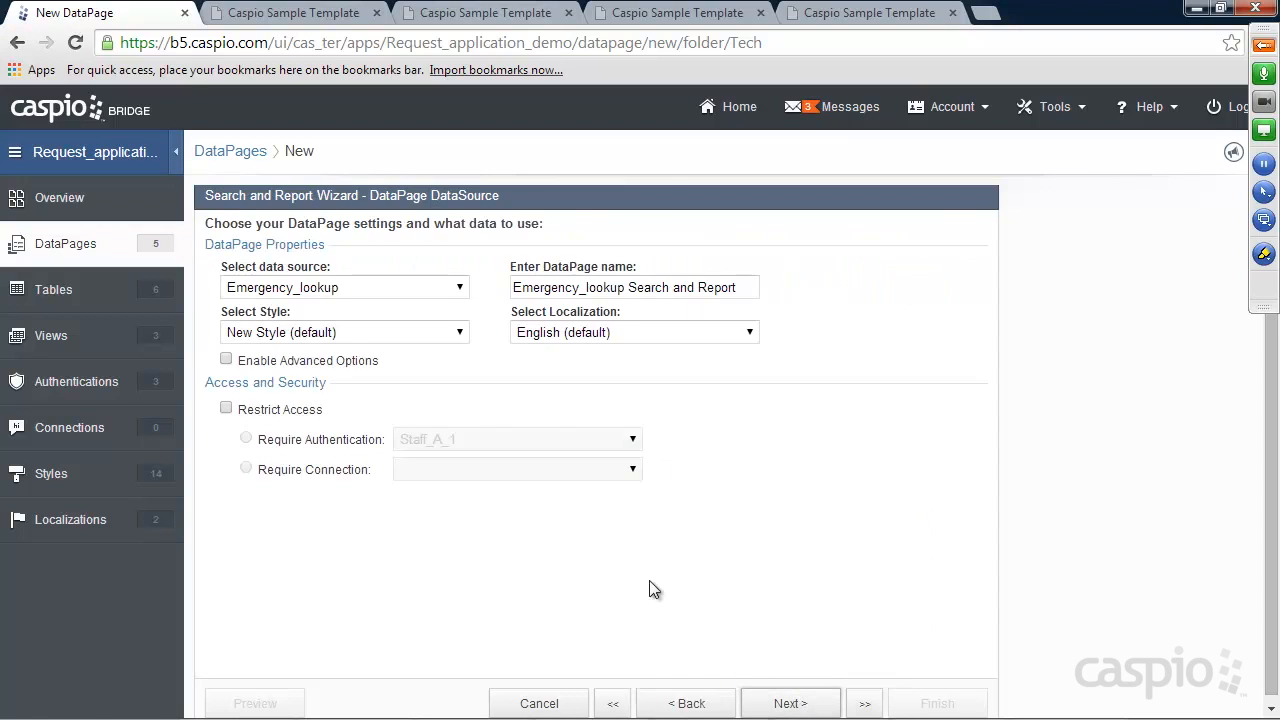
pyautogui.click(305, 290)
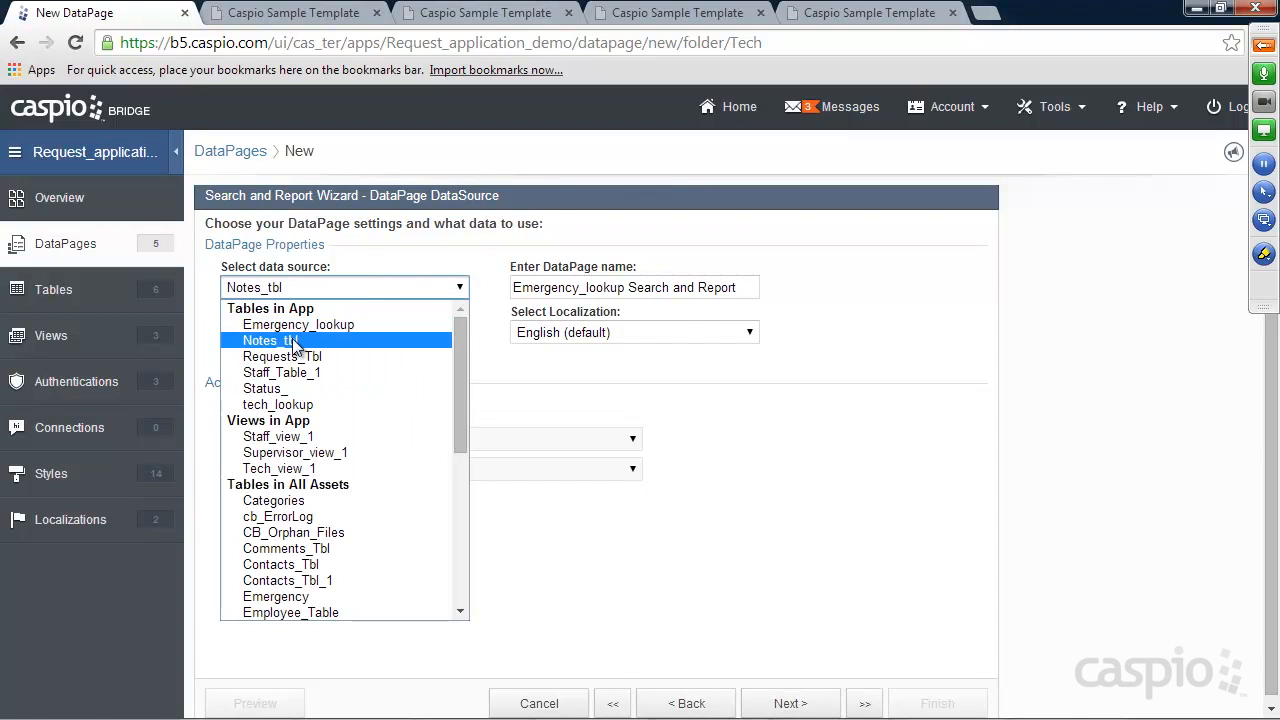
pyautogui.click(295, 341)
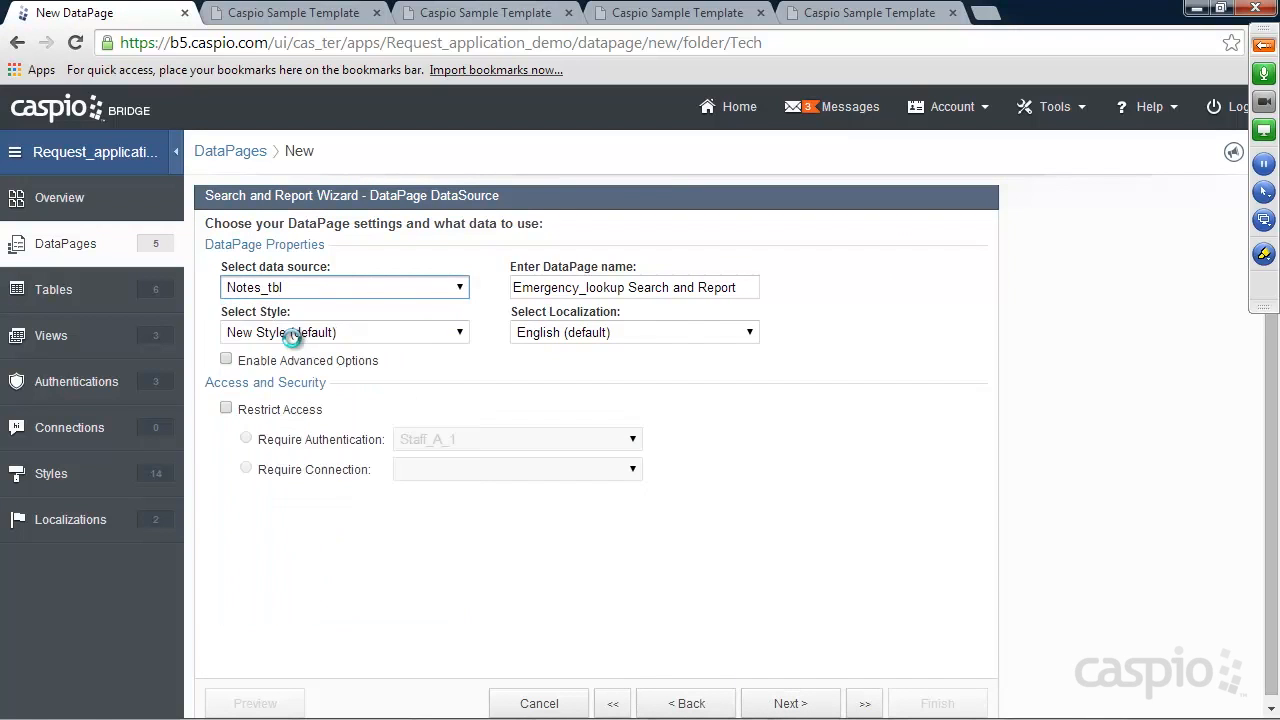
pyautogui.moveTo(709, 287); pyautogui.dragTo(478, 292)
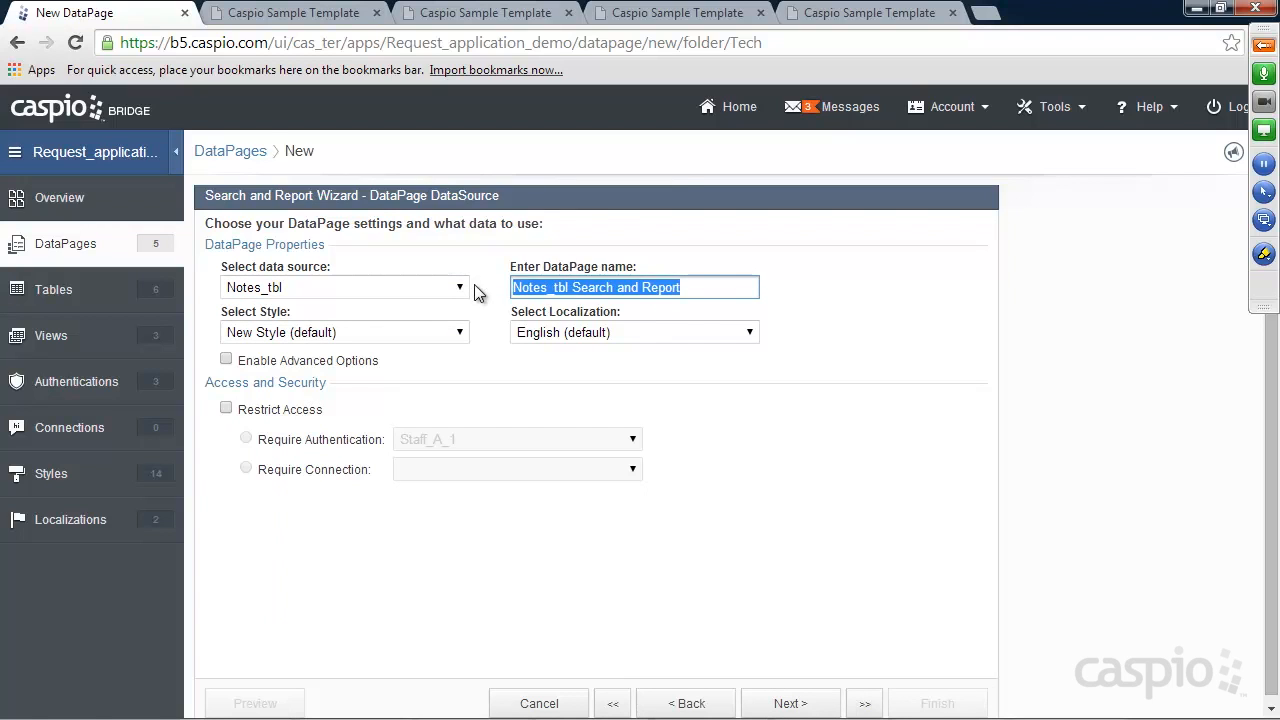
pyautogui.write('View Notes')
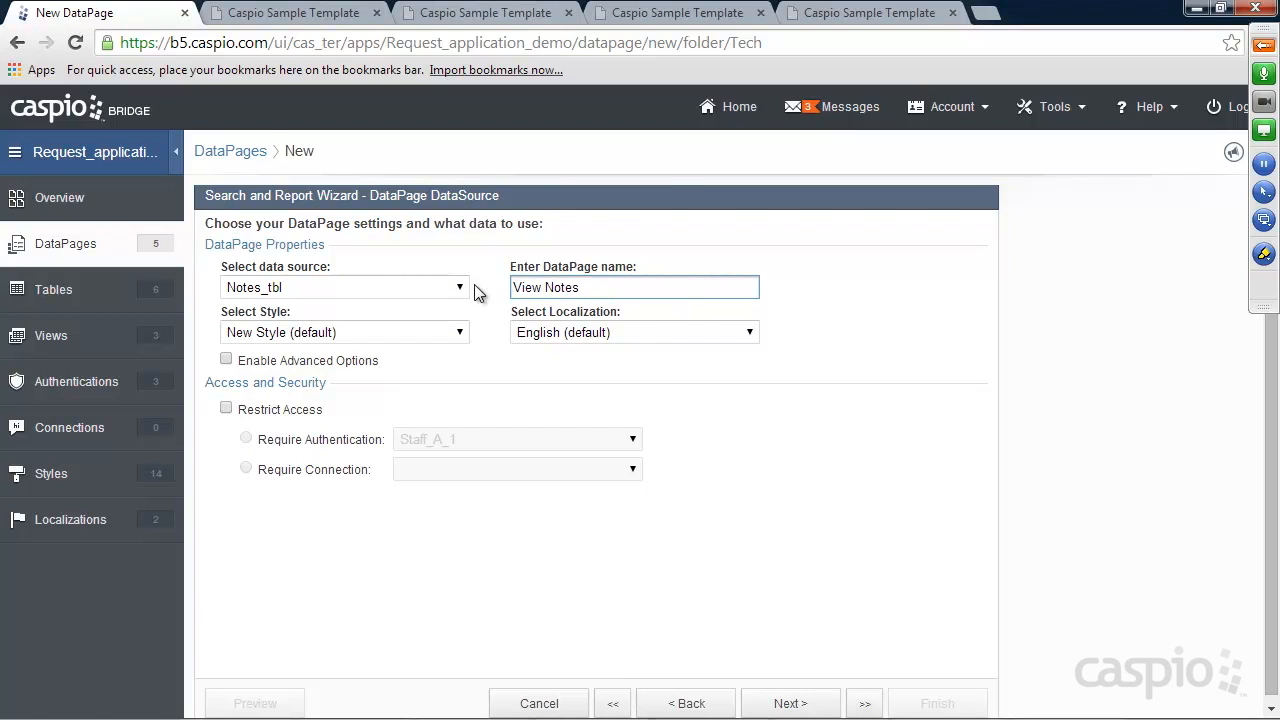
pyautogui.click(300, 360)
pyautogui.click(542, 360)
# Apply the Sage_1 style and restrict access to the Tech_A_1 authentication
pyautogui.click(416, 335)
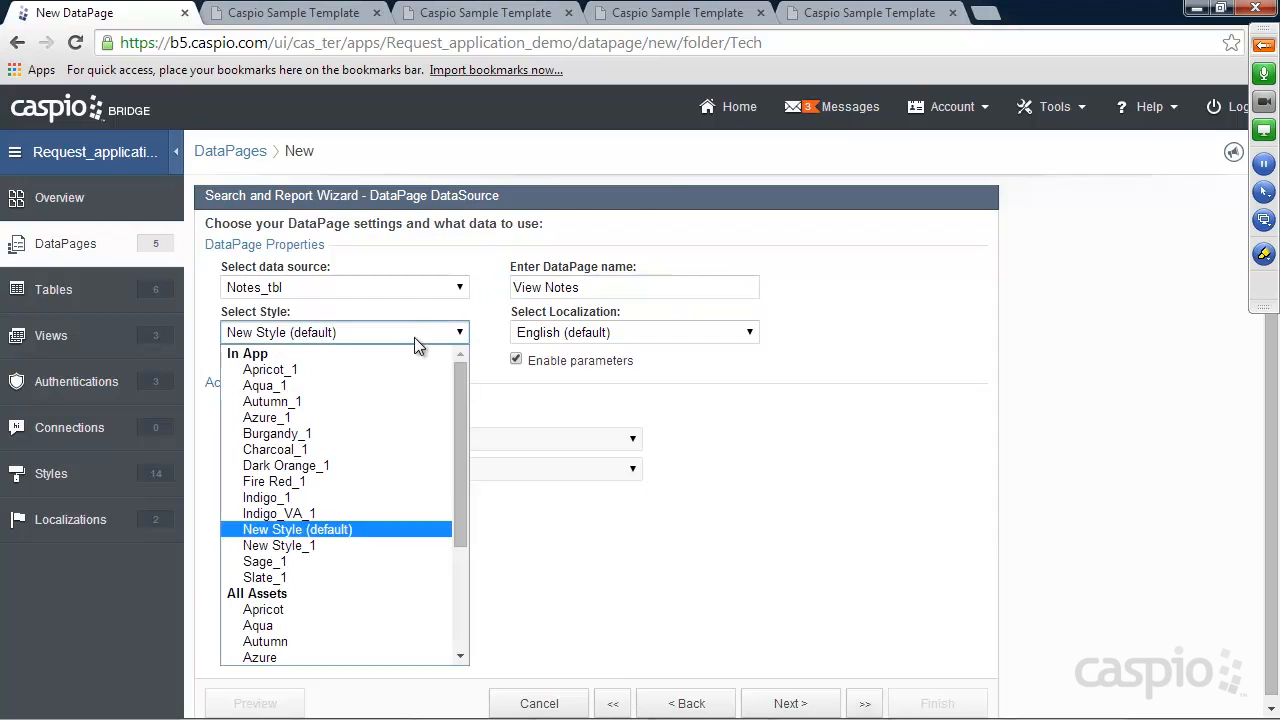
pyautogui.click(289, 564)
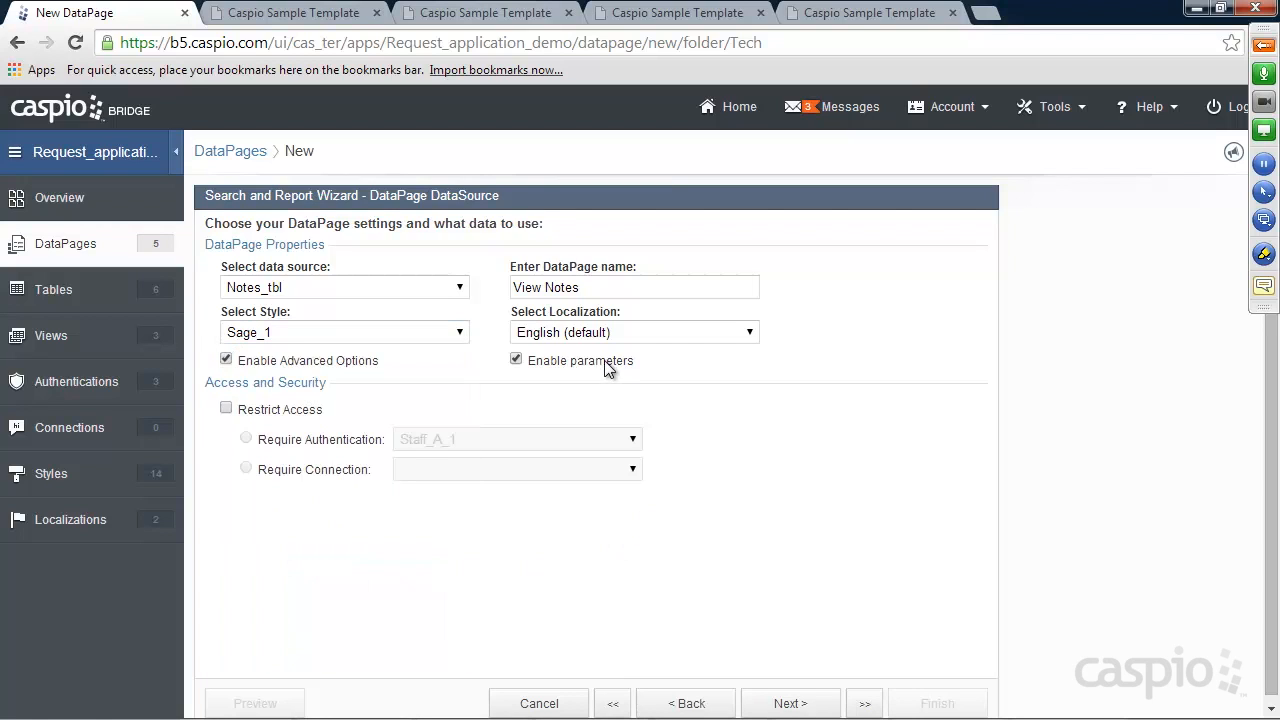
pyautogui.click(280, 413)
pyautogui.click(456, 442)
pyautogui.click(445, 509)
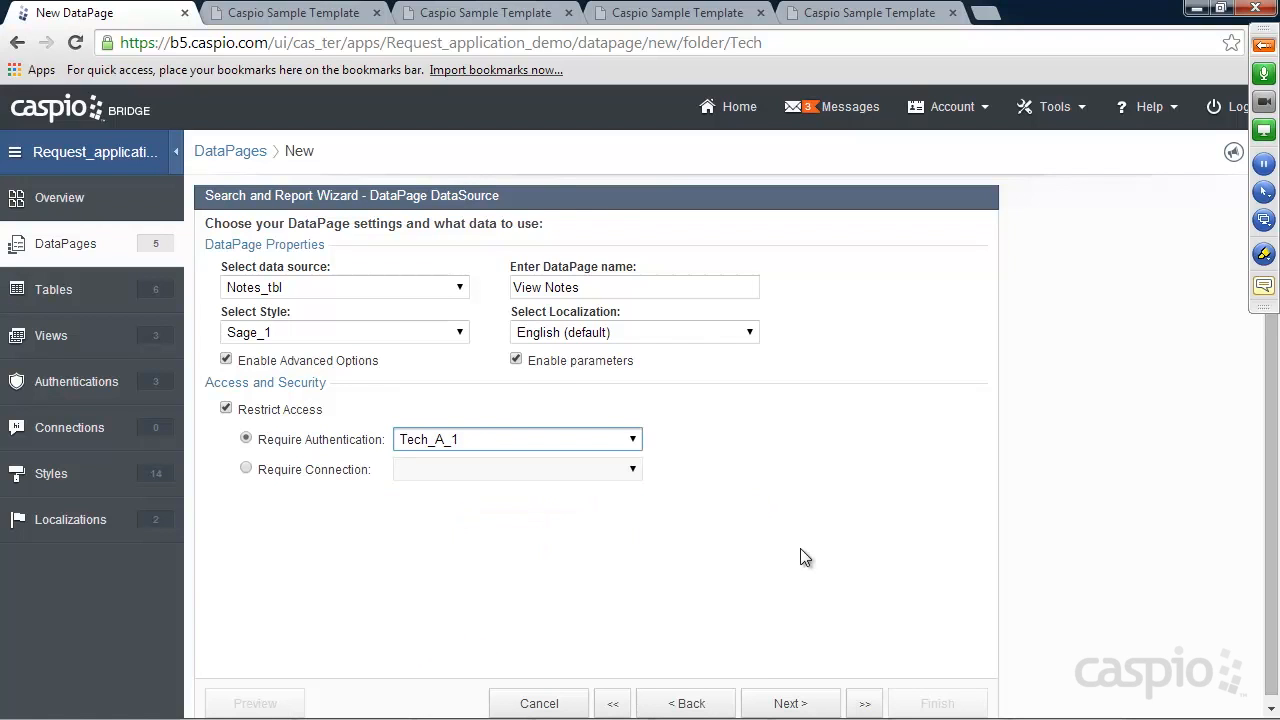
pyautogui.click(795, 704)
# Choose filtering by pre-defined criteria that accept both Bridge and external parameters
pyautogui.rightClick(795, 705)
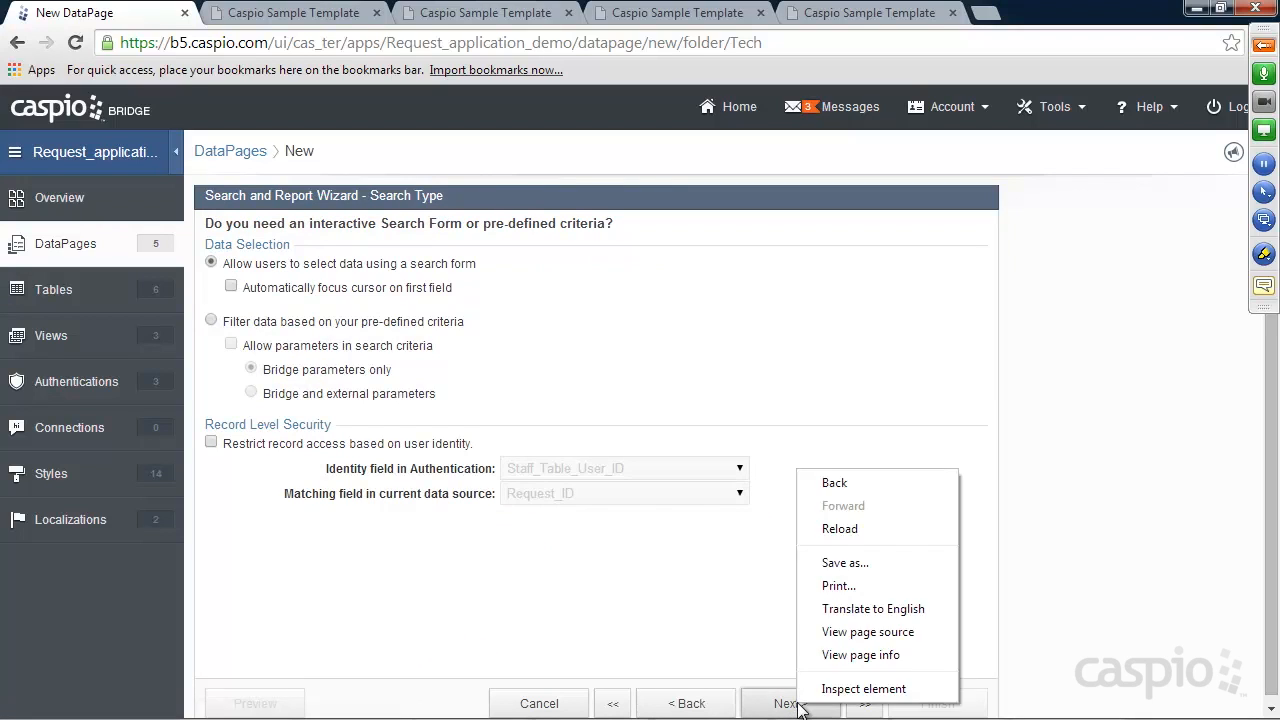
pyautogui.click(790, 441)
pyautogui.click(285, 324)
pyautogui.click(280, 346)
pyautogui.click(303, 397)
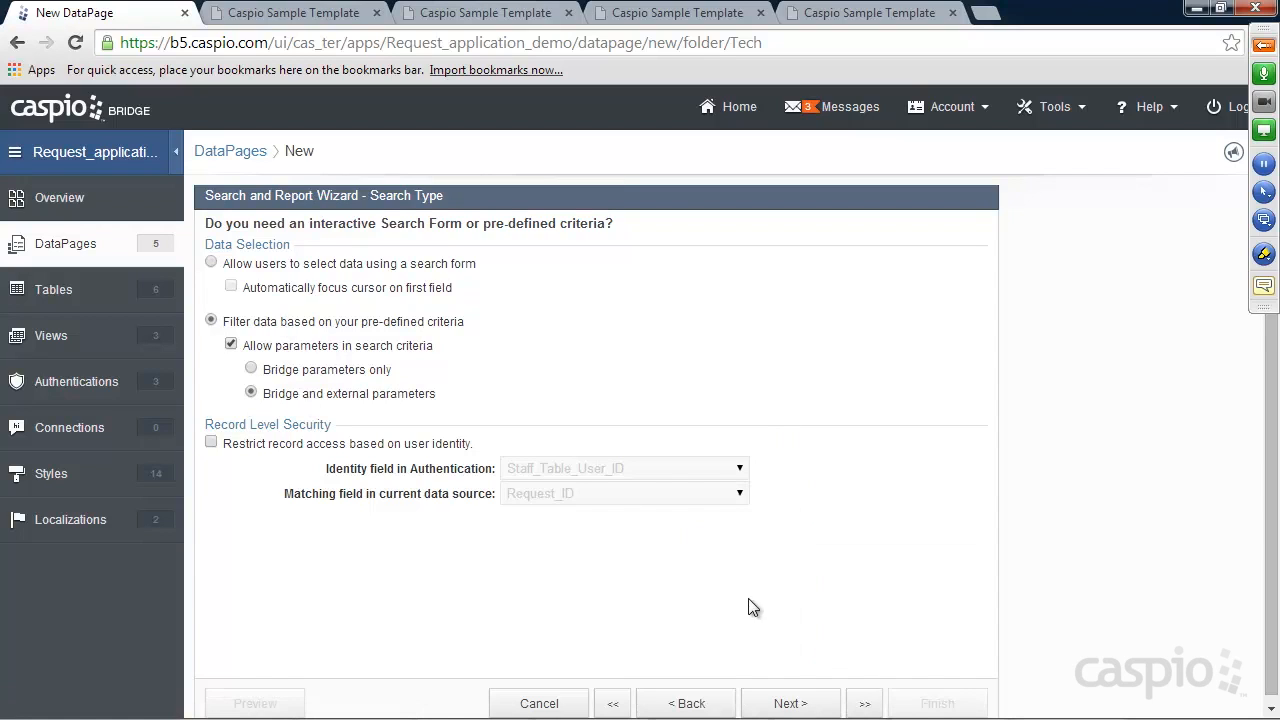
pyautogui.click(790, 704)
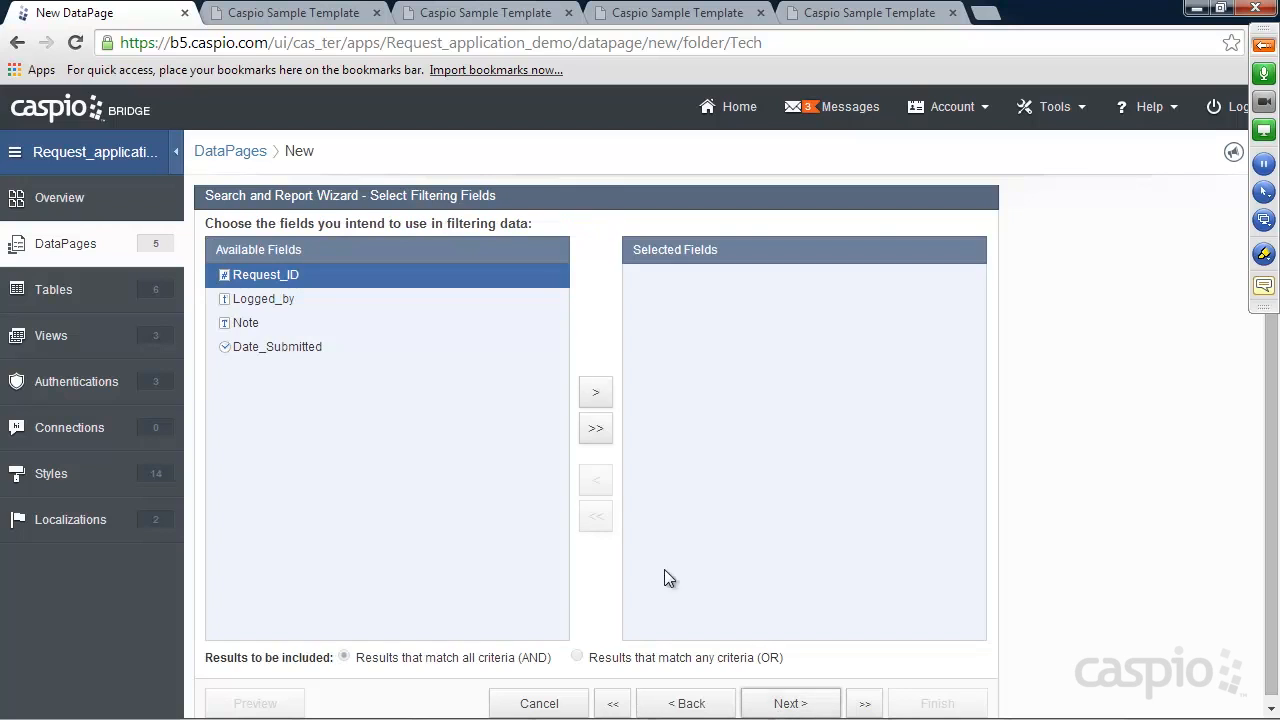
pyautogui.click(596, 394)
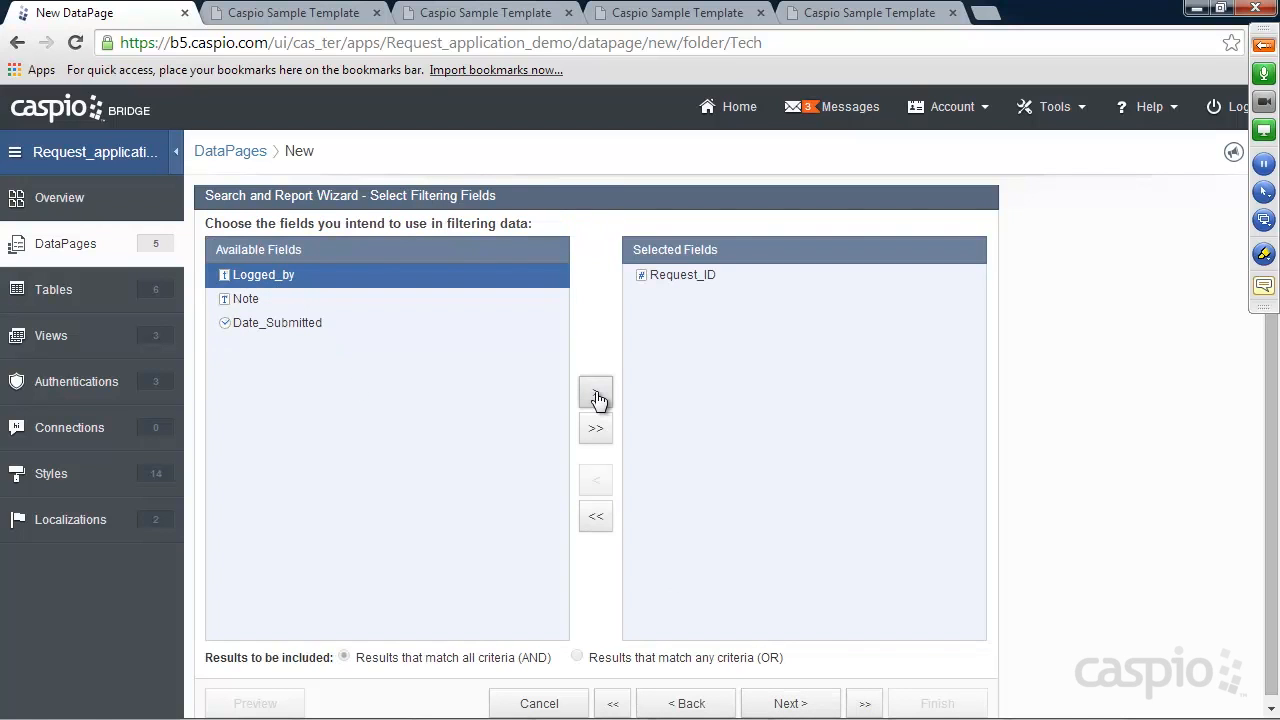
pyautogui.click(815, 703)
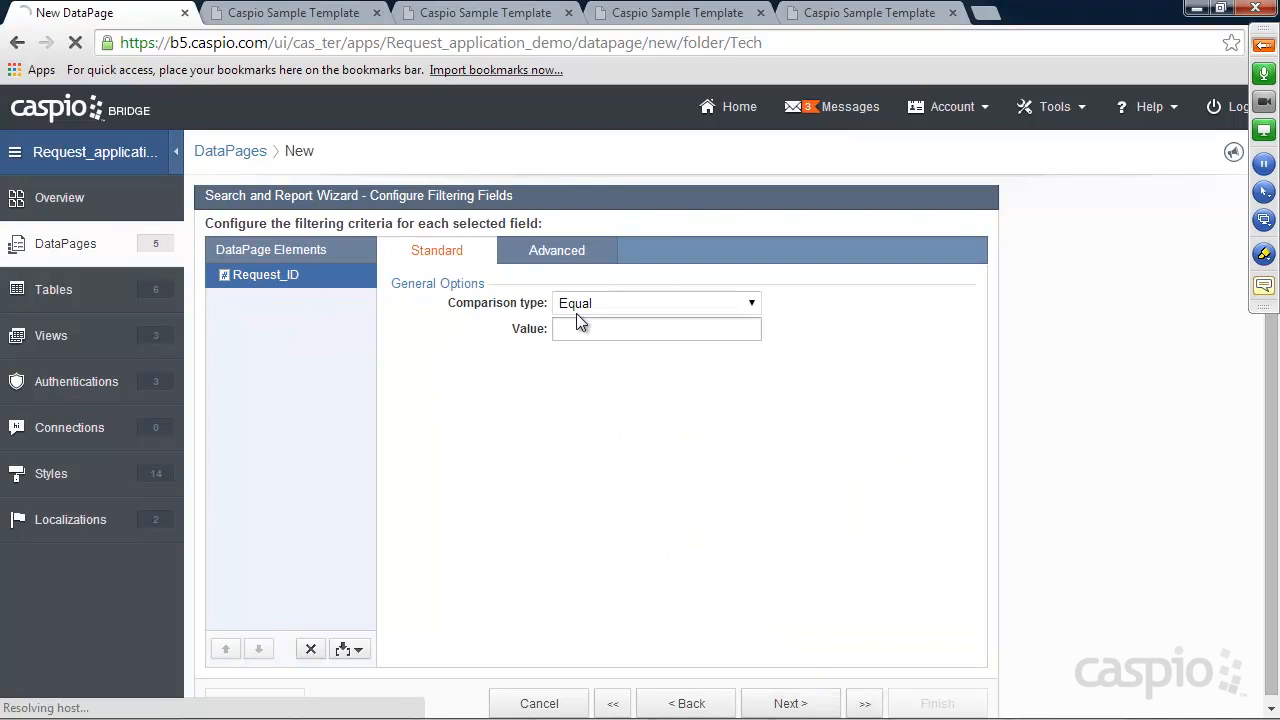
pyautogui.click(552, 252)
pyautogui.click(580, 302)
pyautogui.click(594, 323)
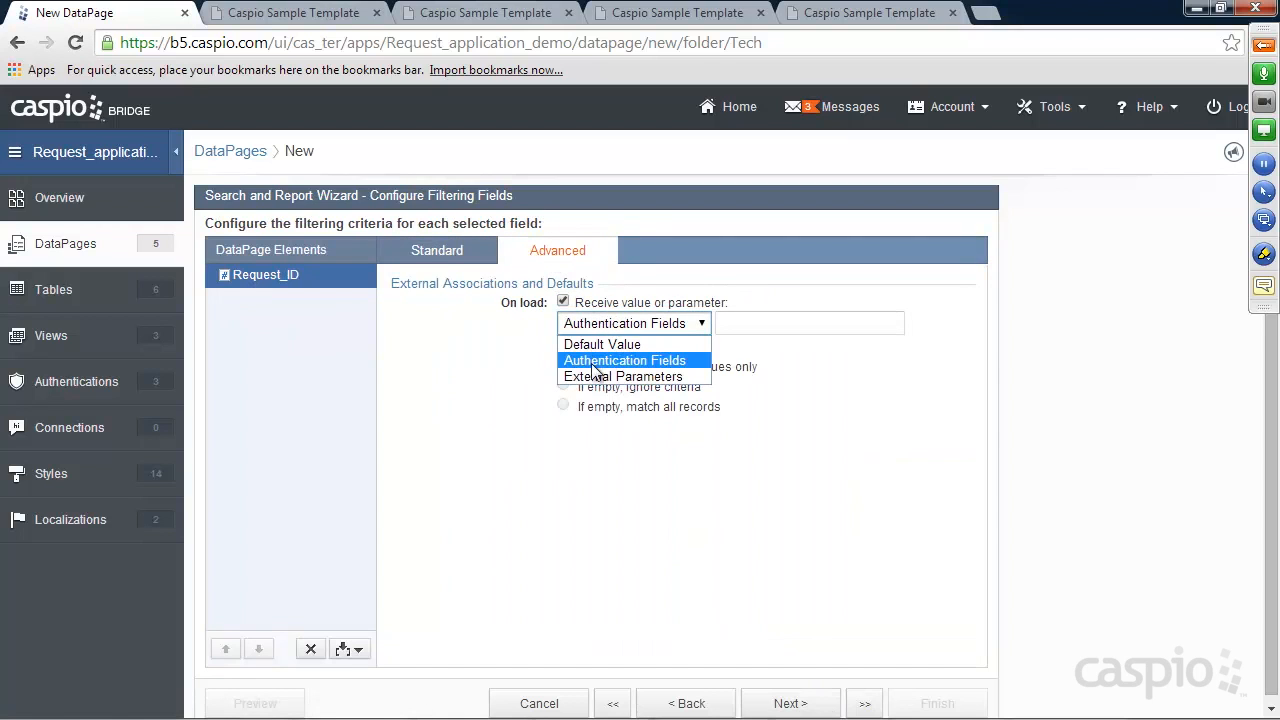
pyautogui.click(594, 377)
pyautogui.moveTo(737, 323); pyautogui.dragTo(828, 325)
pyautogui.write('rid')
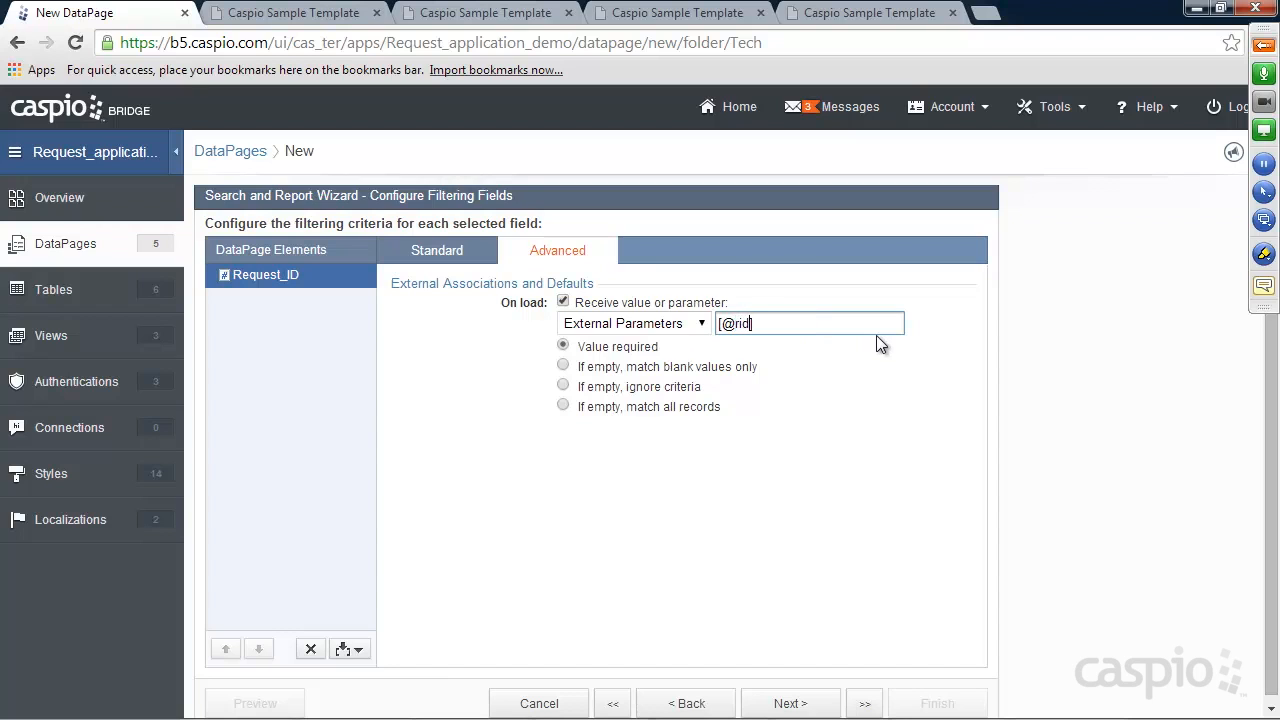
pyautogui.click(806, 704)
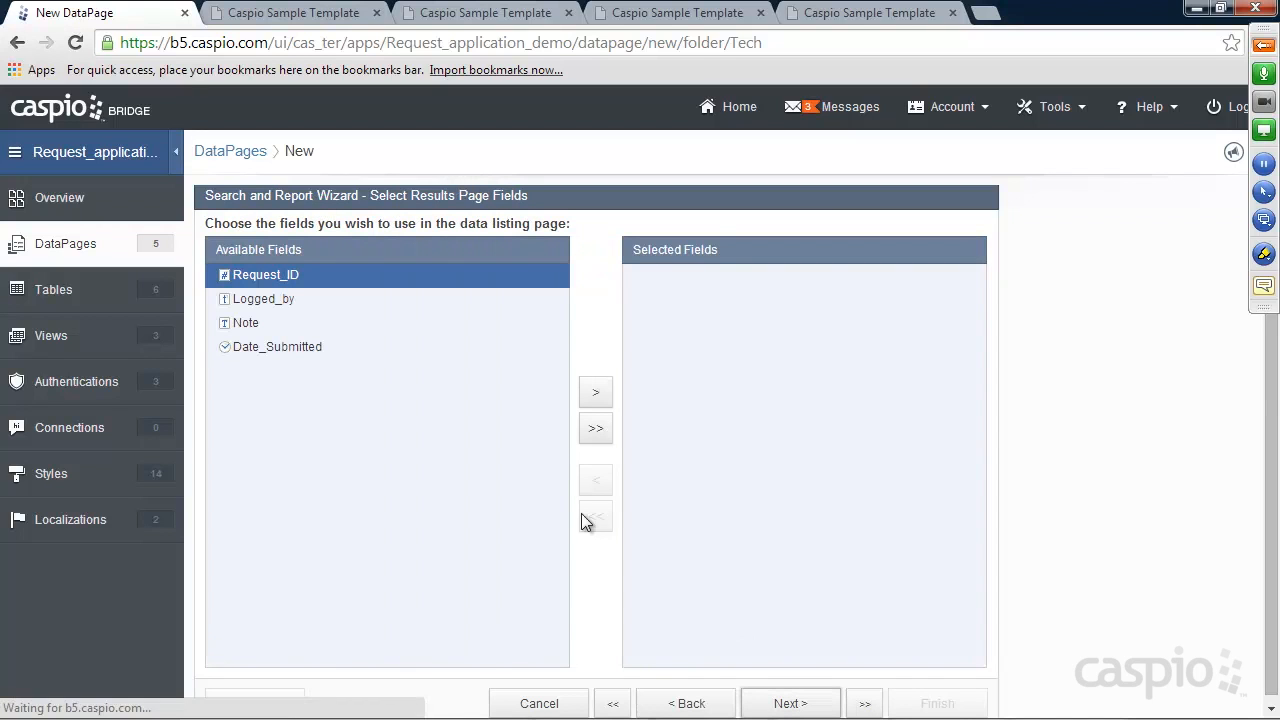
# Put Logged_by, Note and Date_Submitted on the results page, with Date_Submitted above Note
pyautogui.click(264, 298)
pyautogui.click(596, 394)
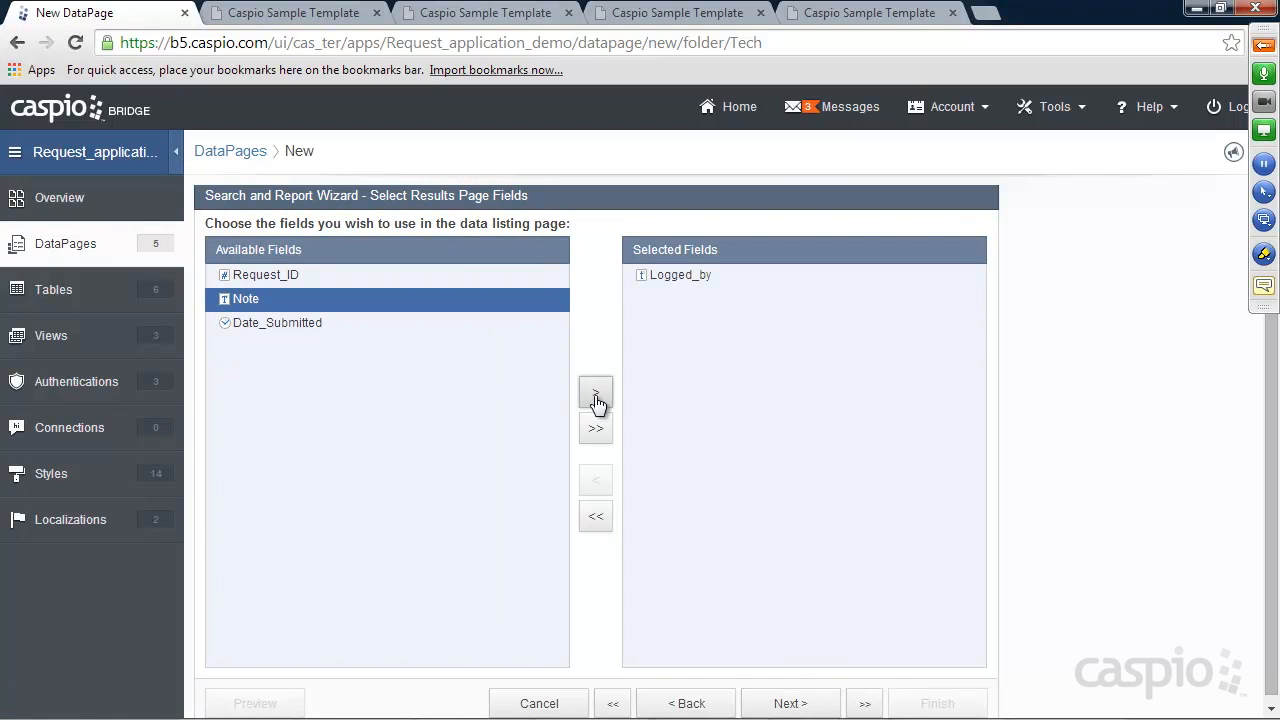
pyautogui.click(596, 394)
pyautogui.click(596, 394)
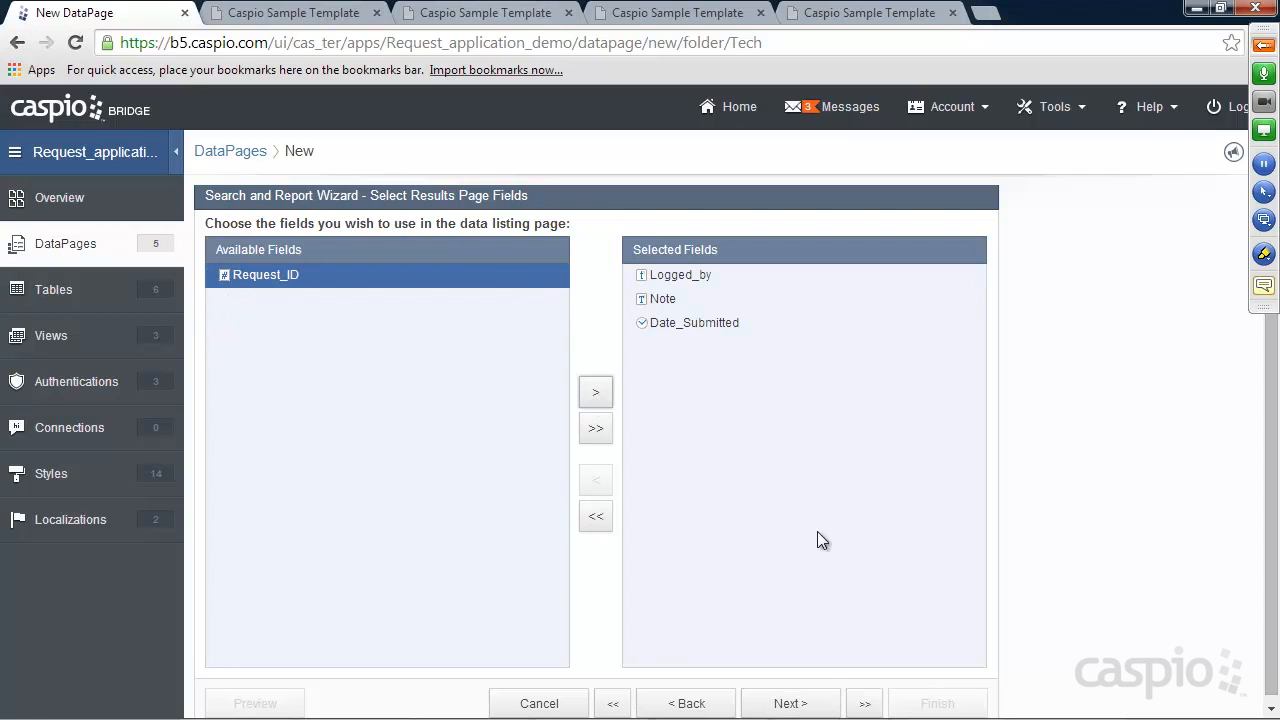
pyautogui.click(814, 700)
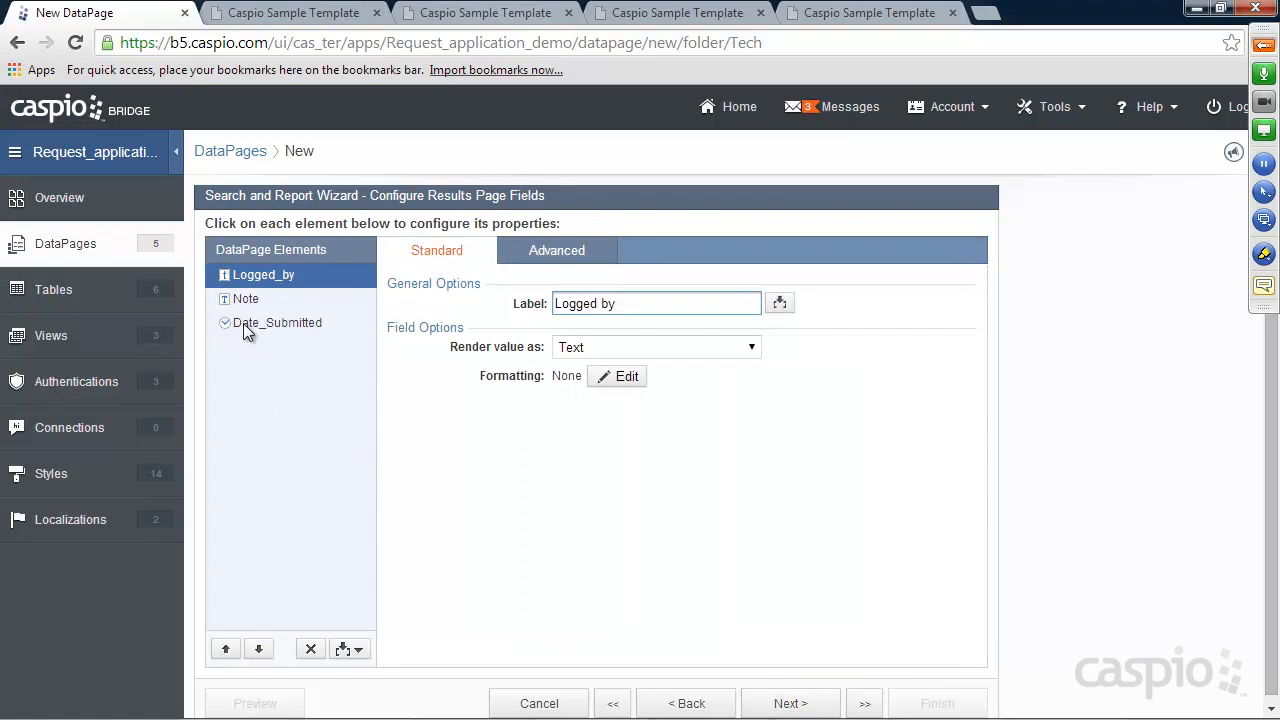
pyautogui.click(256, 323)
pyautogui.click(225, 649)
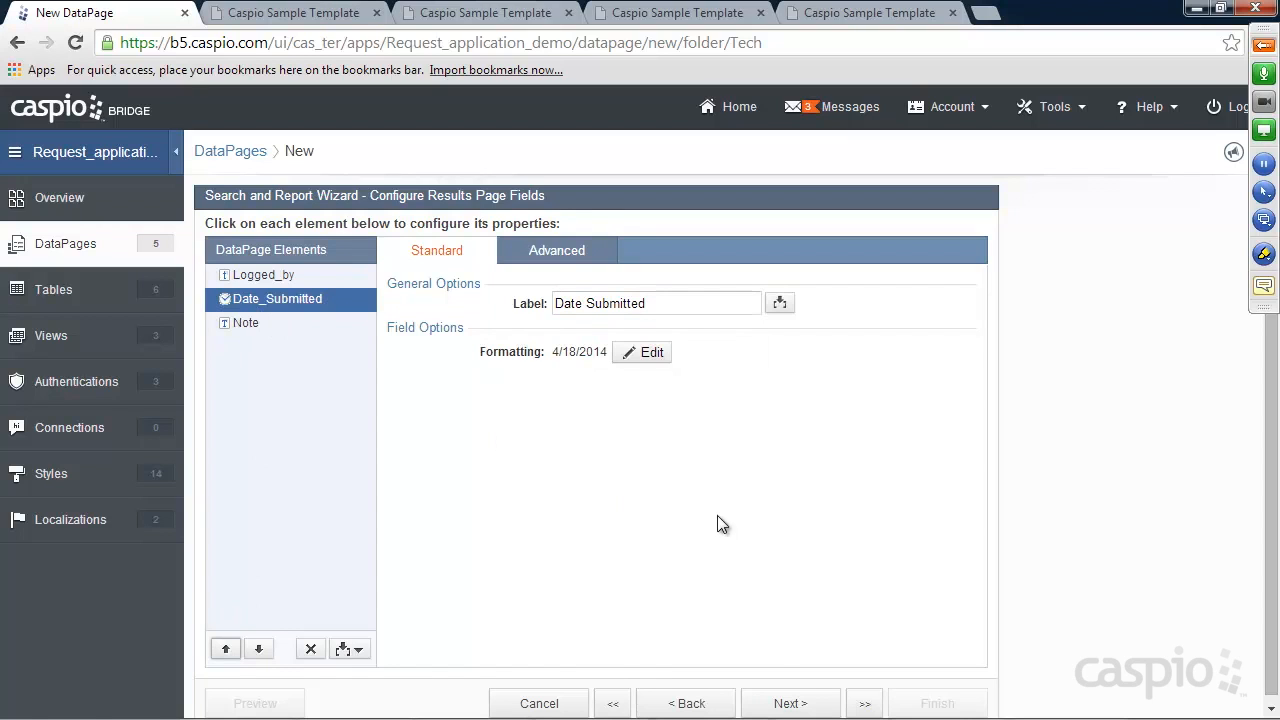
# Choose No Details Page and finish the View Notes DataPage
pyautogui.click(789, 704)
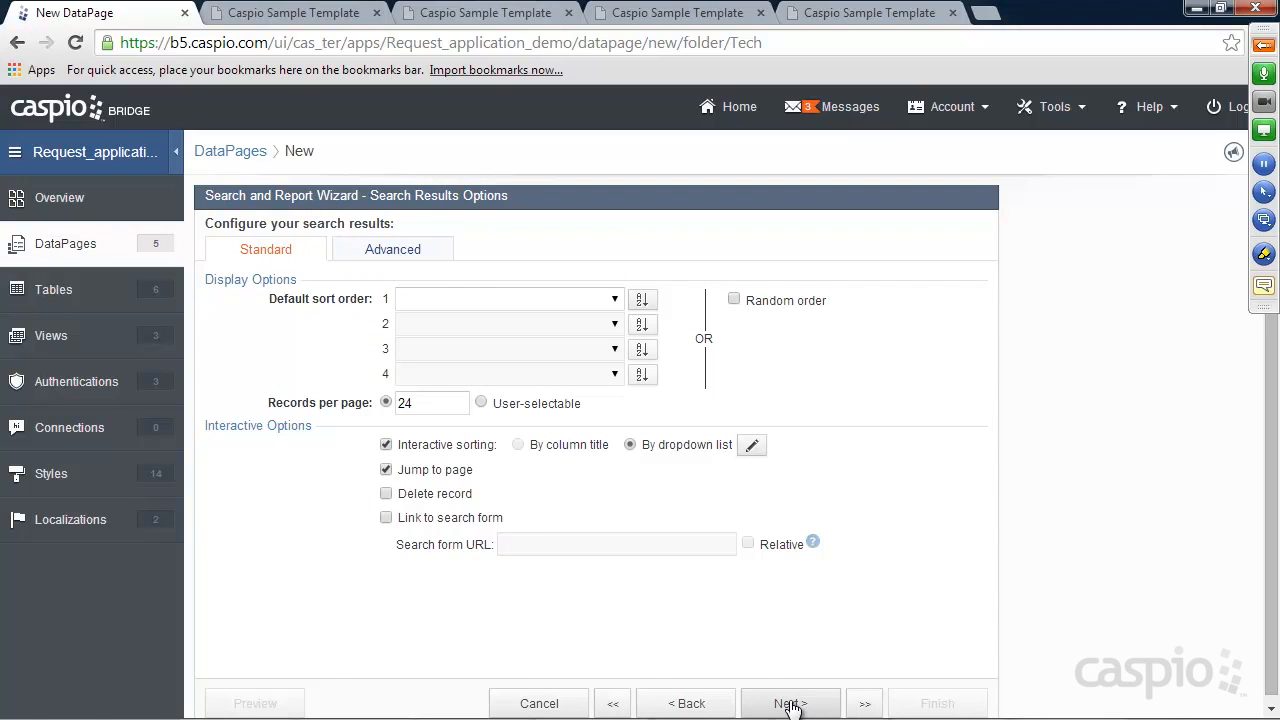
pyautogui.click(790, 704)
pyautogui.click(290, 382)
pyautogui.click(925, 697)
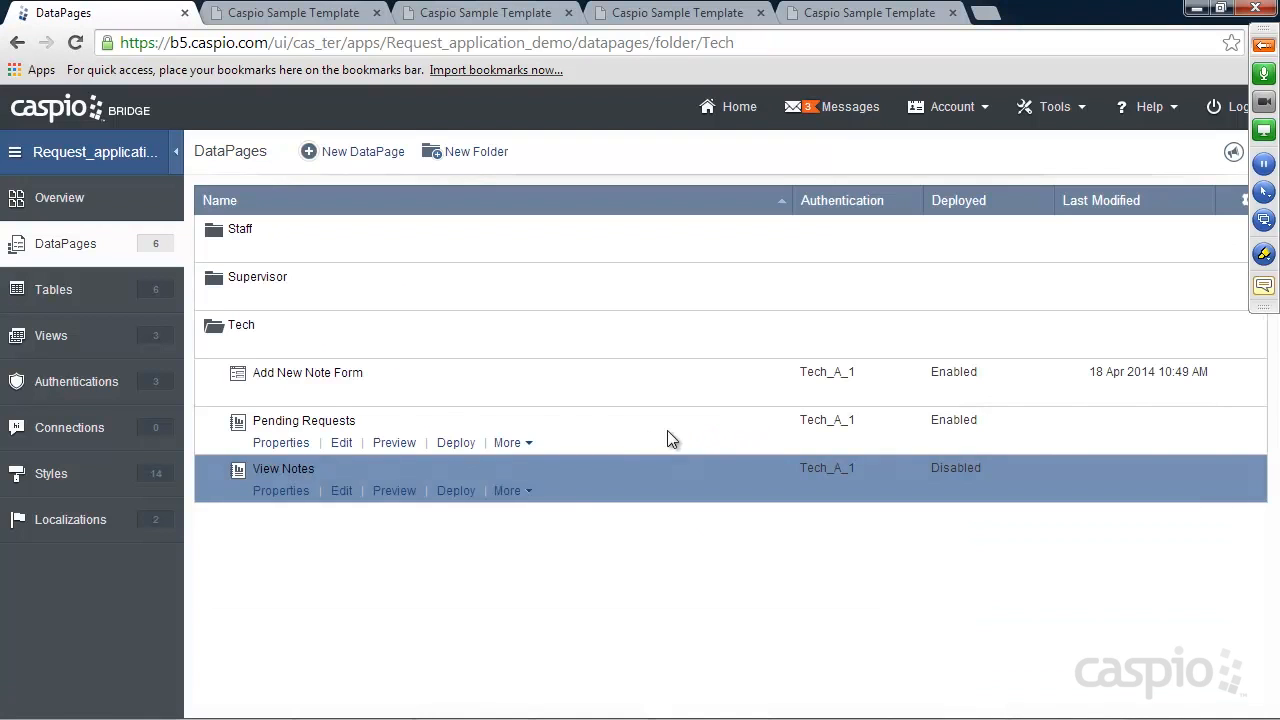
# Enable deployment of View Notes, copy its embed code, and switch to Notepad++
pyautogui.click(455, 491)
pyautogui.click(545, 189)
pyautogui.rightClick(614, 470)
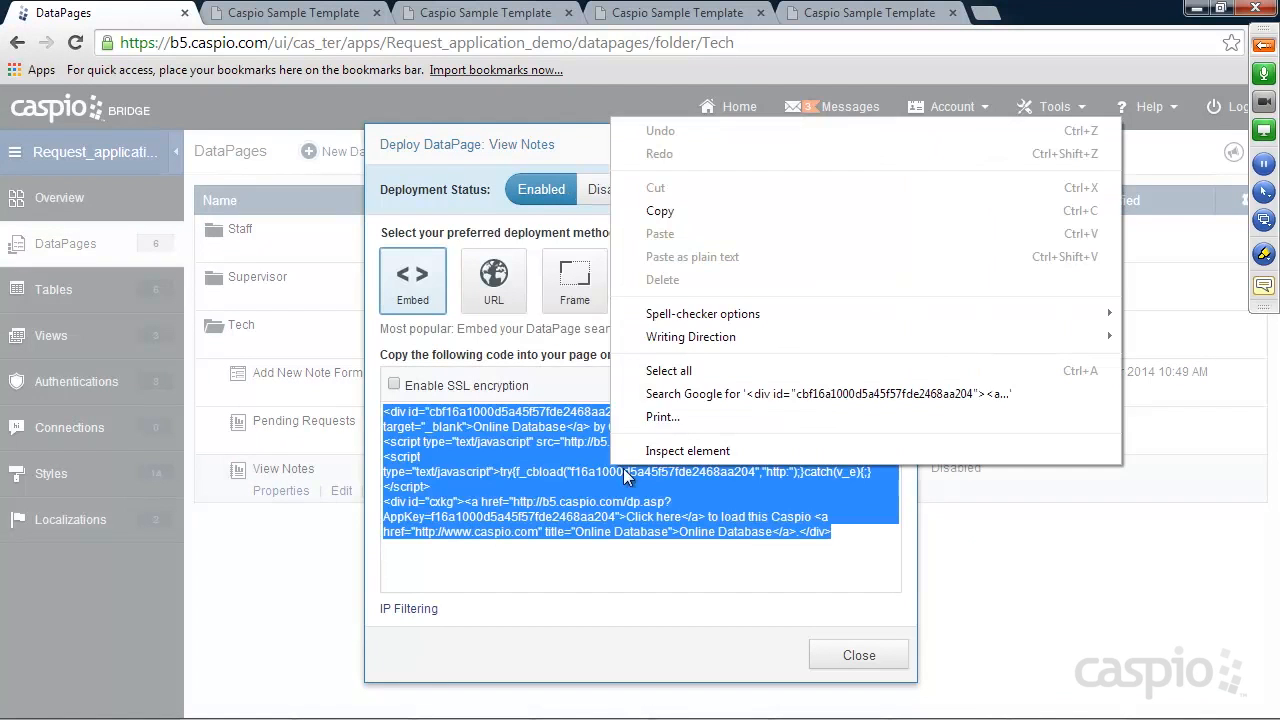
pyautogui.click(677, 205)
pyautogui.click(890, 657)
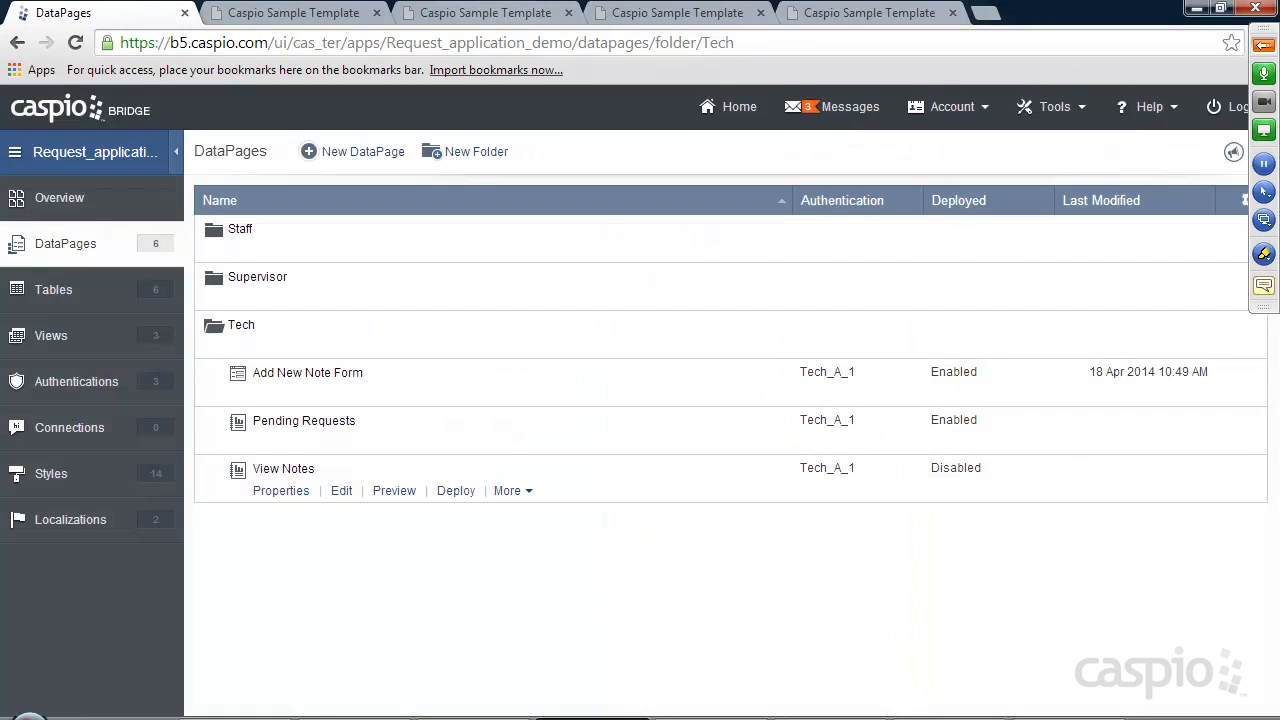
pyautogui.click(738, 706)
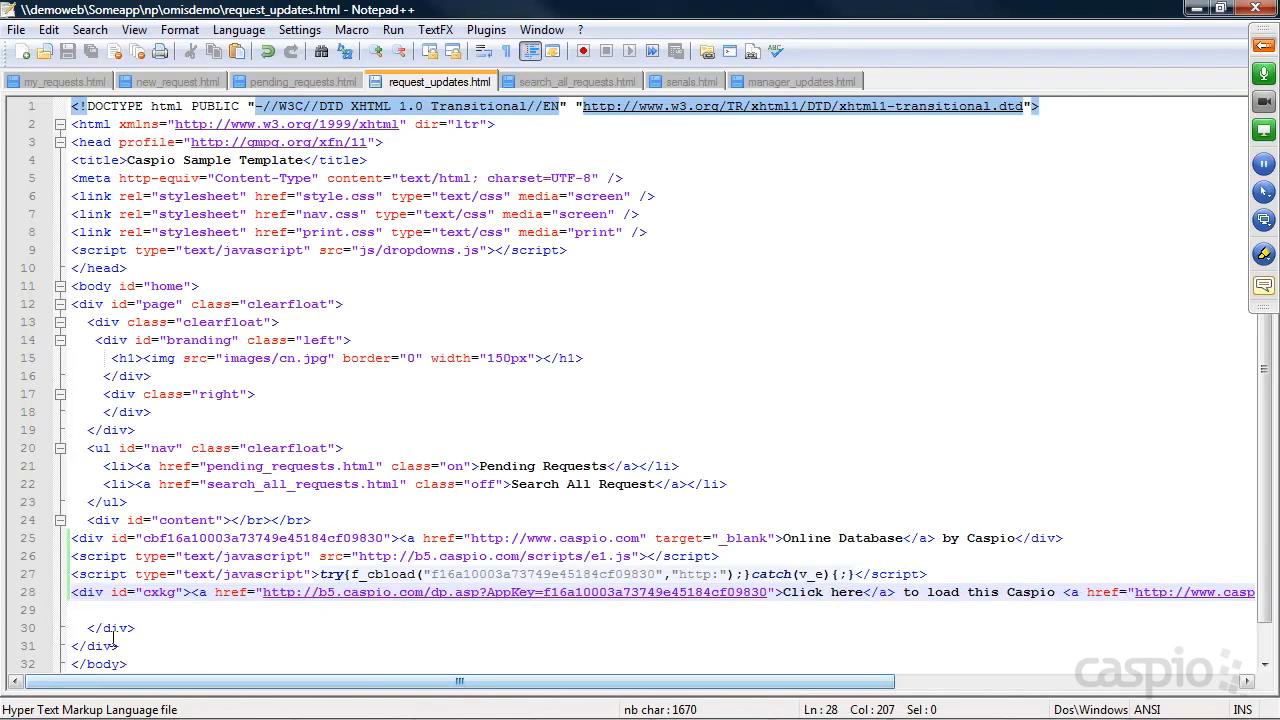
# Paste the View Notes embed code at line 29 of request_updates.html, save, and minimize Notepad++
pyautogui.click(98, 609)
pyautogui.hotkey('ctrl', 'v')
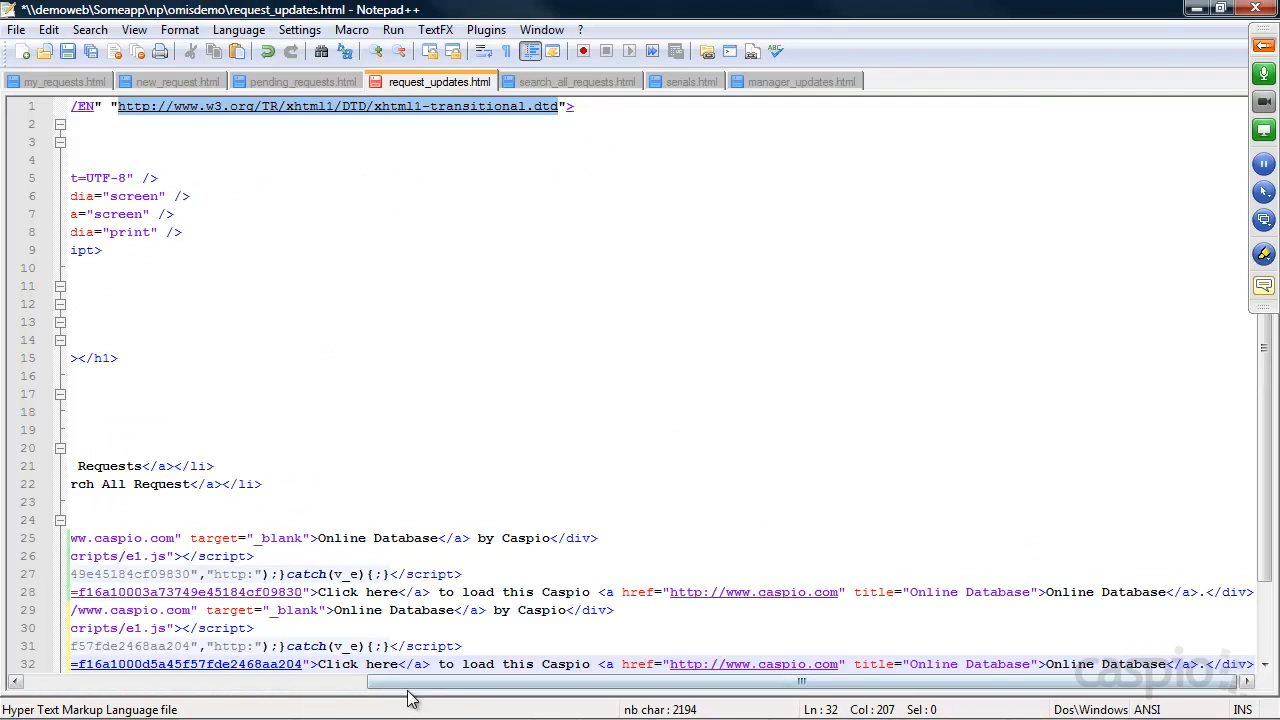
pyautogui.moveTo(414, 681); pyautogui.dragTo(160, 681)
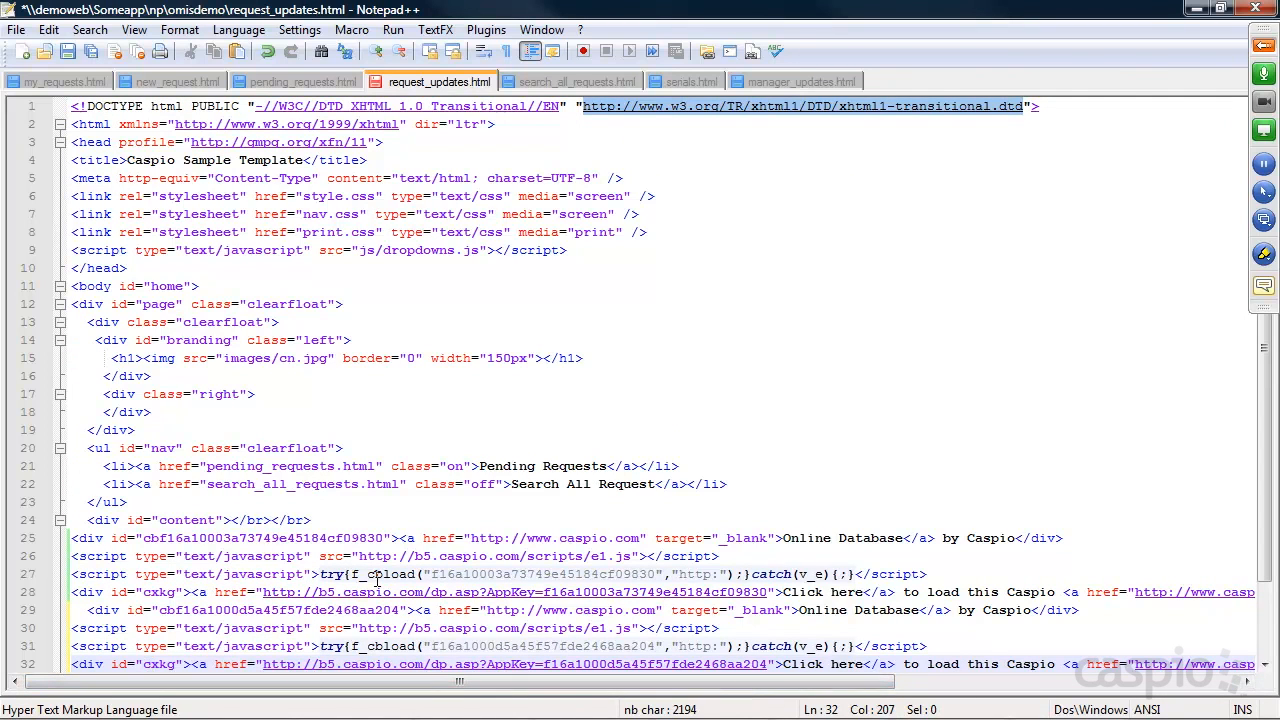
pyautogui.hotkey('ctrl', 's')
pyautogui.click(1197, 9)
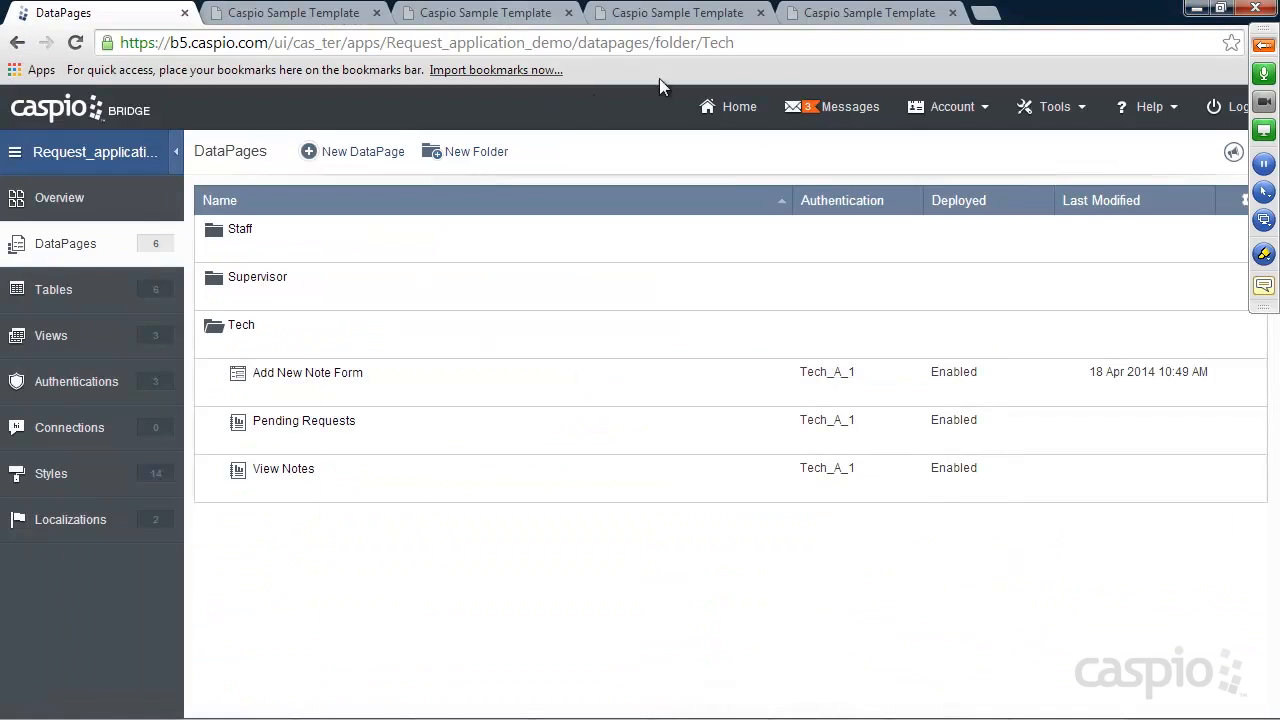
# Reload the request updates page to see the notes report showing "No records found"
pyautogui.click(860, 12)
pyautogui.click(75, 42)
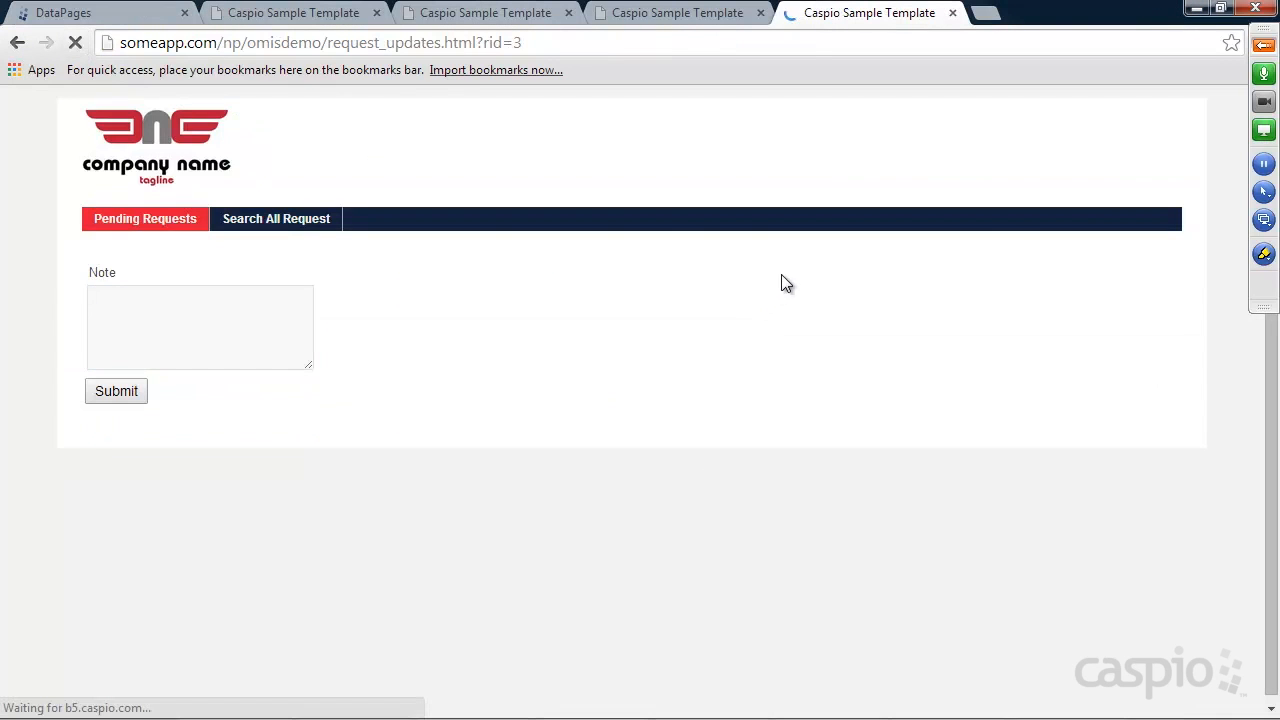
pyautogui.moveTo(193, 478); pyautogui.dragTo(86, 463)
pyautogui.click(226, 464)
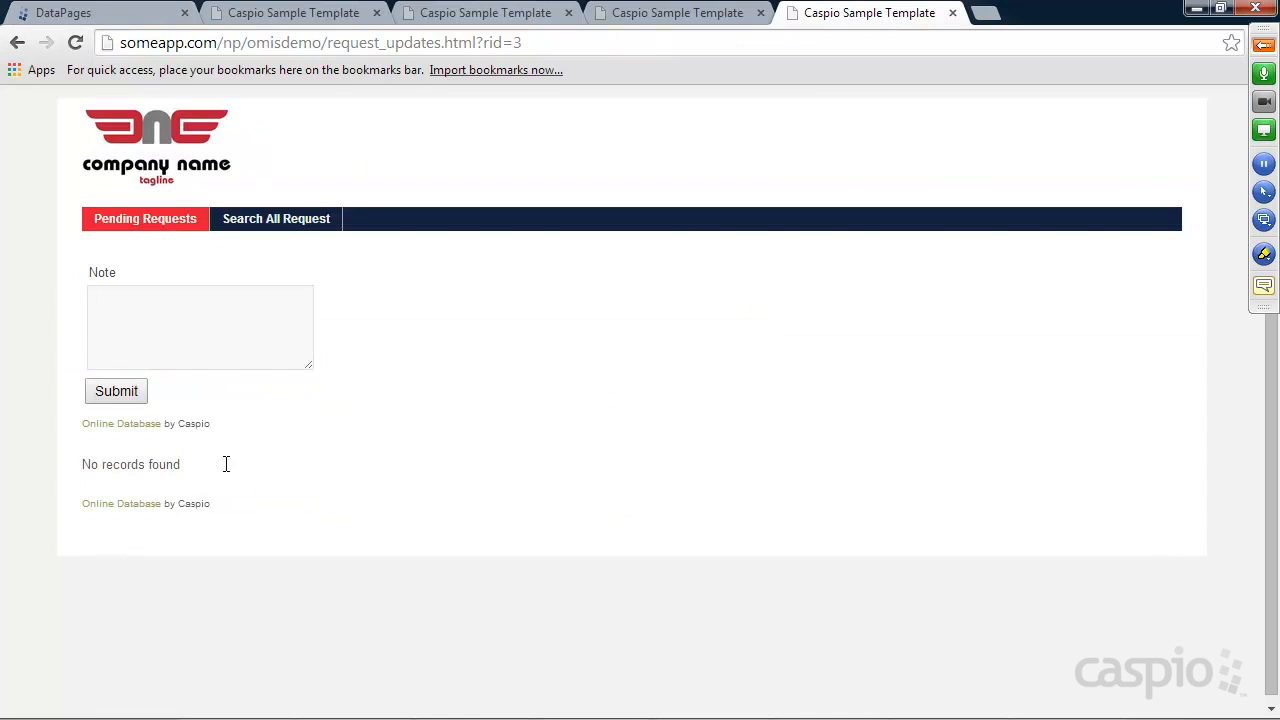
# Submit a note "I'm working on this at th…" for request 1 from Pending Requests
pyautogui.click(163, 227)
pyautogui.click(1096, 336)
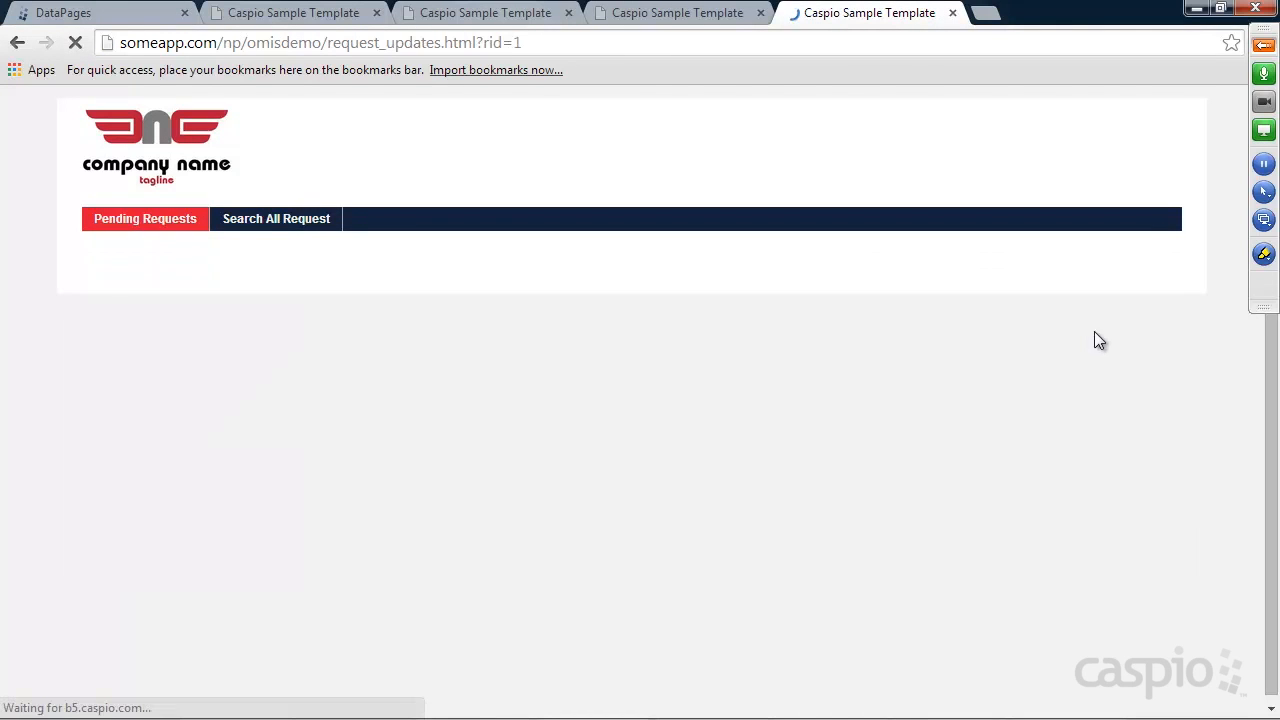
pyautogui.click(177, 322)
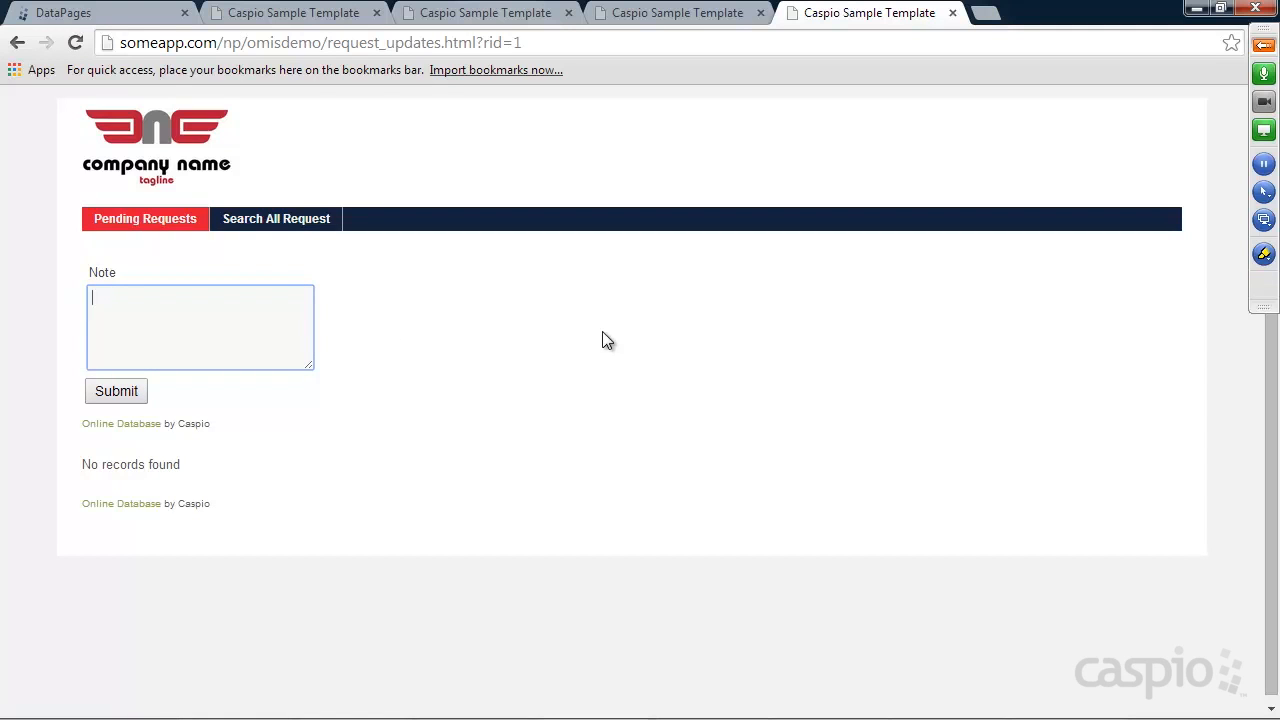
pyautogui.write("I';m wo")
pyautogui.press('BackSpace')
pyautogui.press('BackSpace')
pyautogui.write('m working on this at the moment')
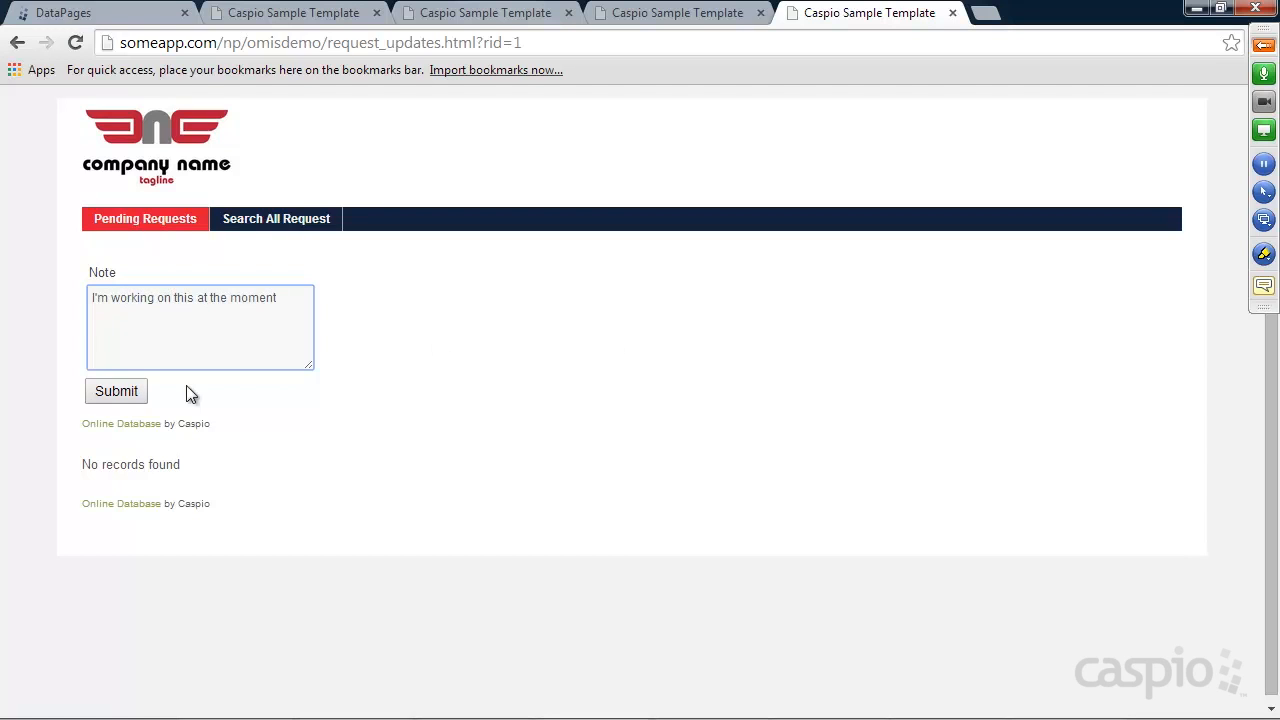
pyautogui.click(120, 391)
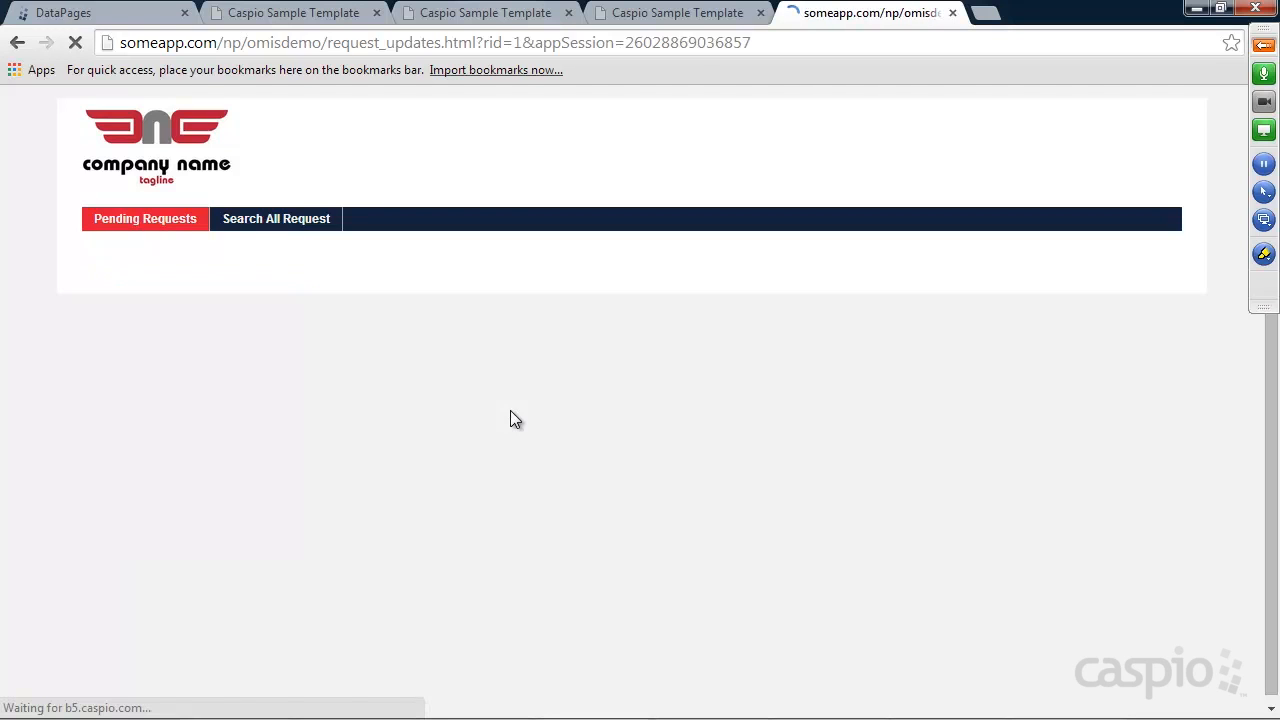
pyautogui.moveTo(174, 503); pyautogui.dragTo(188, 497)
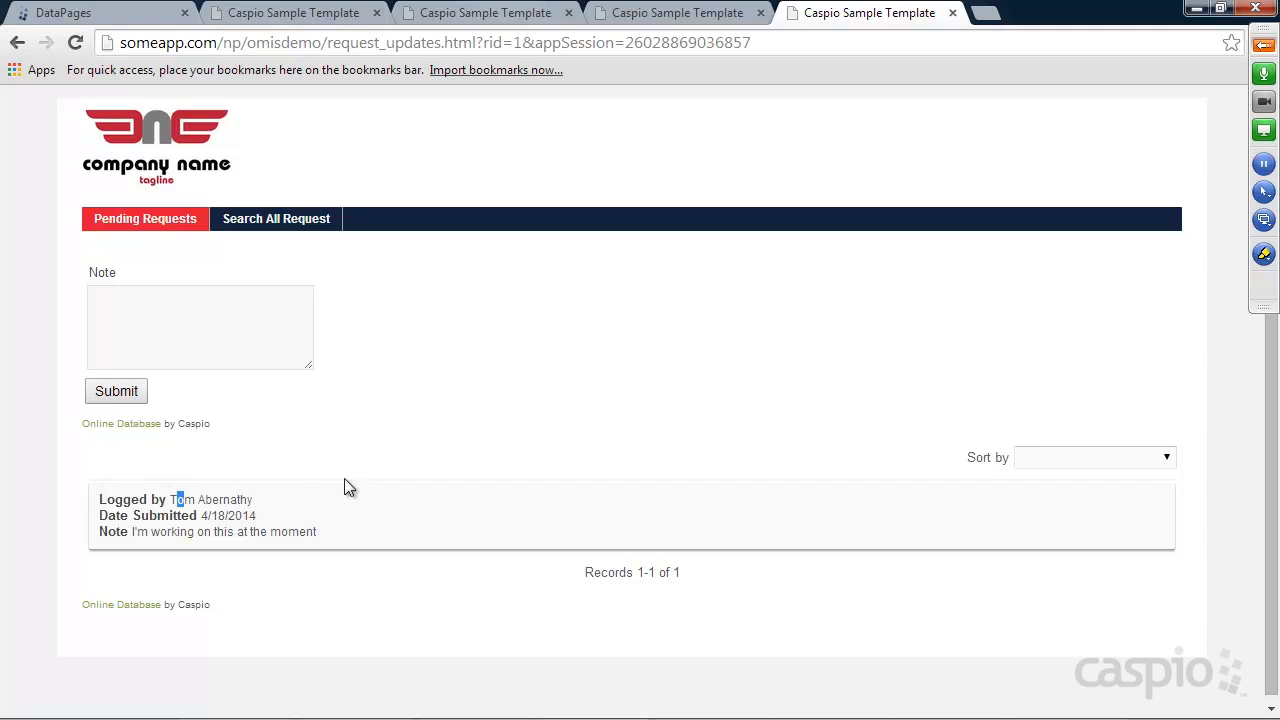
# Open the Supply Order request's (rid=2) note page, which shows no notes
pyautogui.click(163, 221)
pyautogui.click(1089, 421)
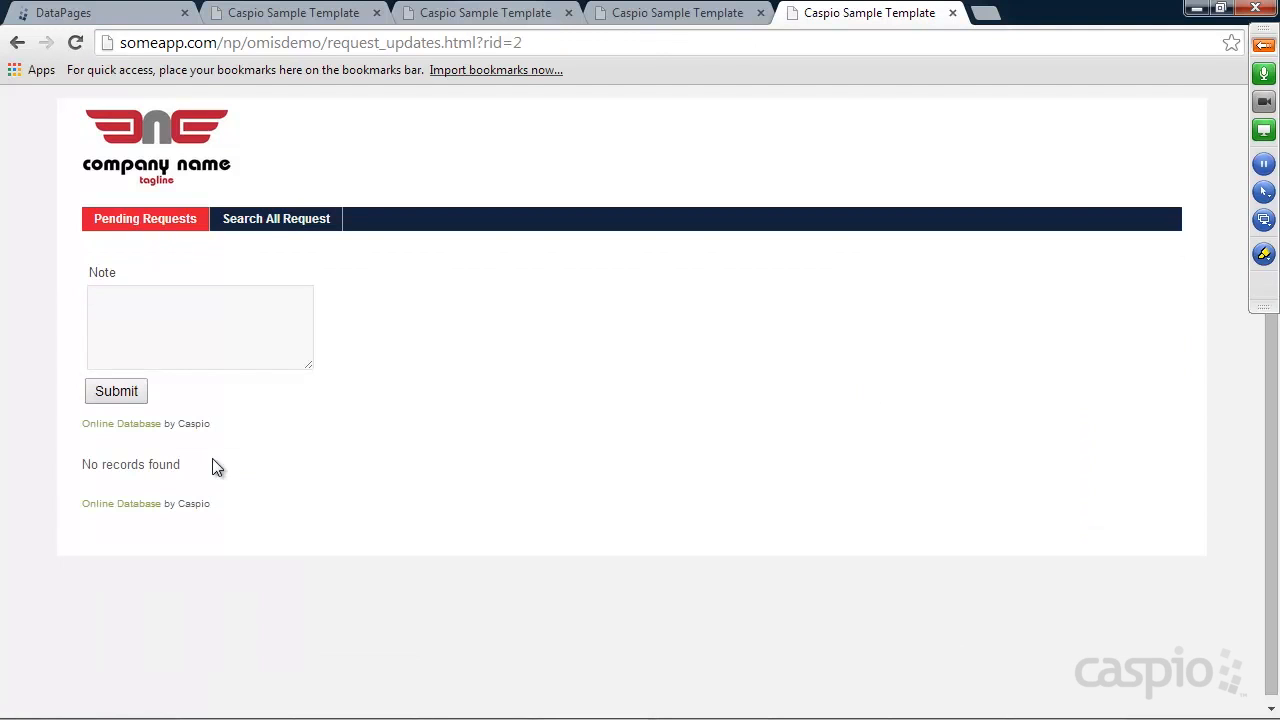
pyautogui.moveTo(82, 462); pyautogui.dragTo(248, 472)
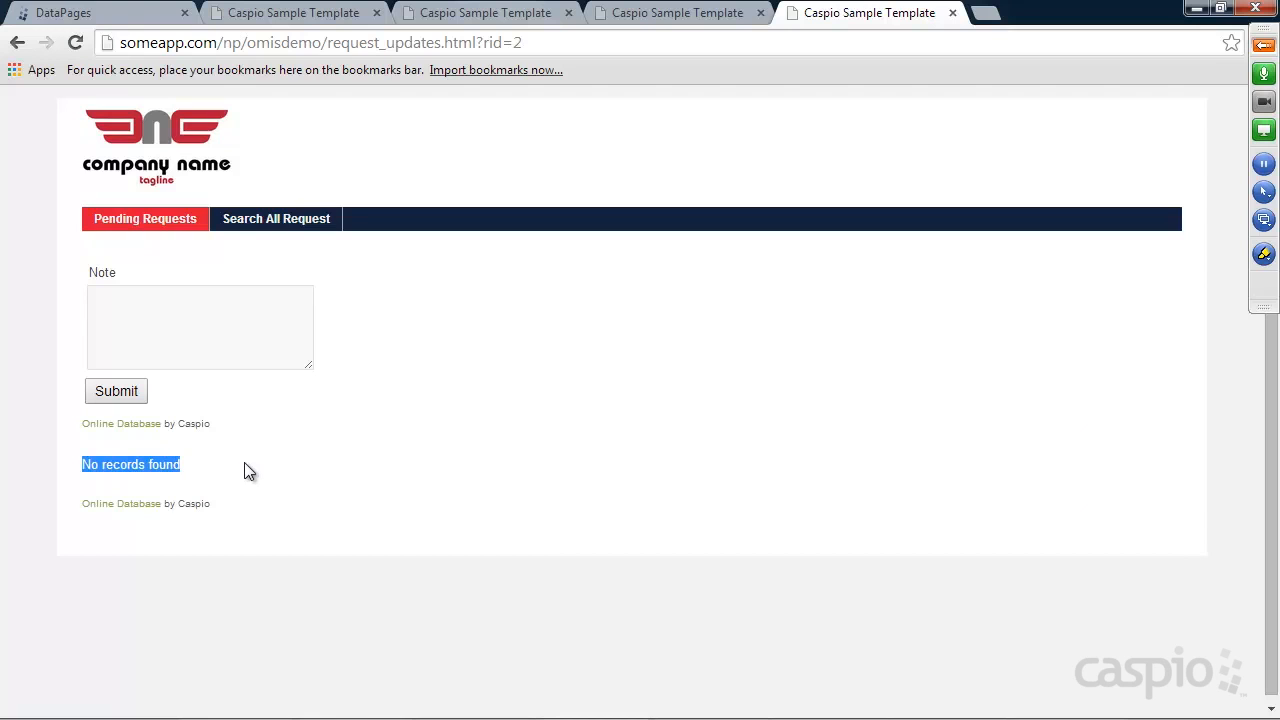
pyautogui.click(244, 463)
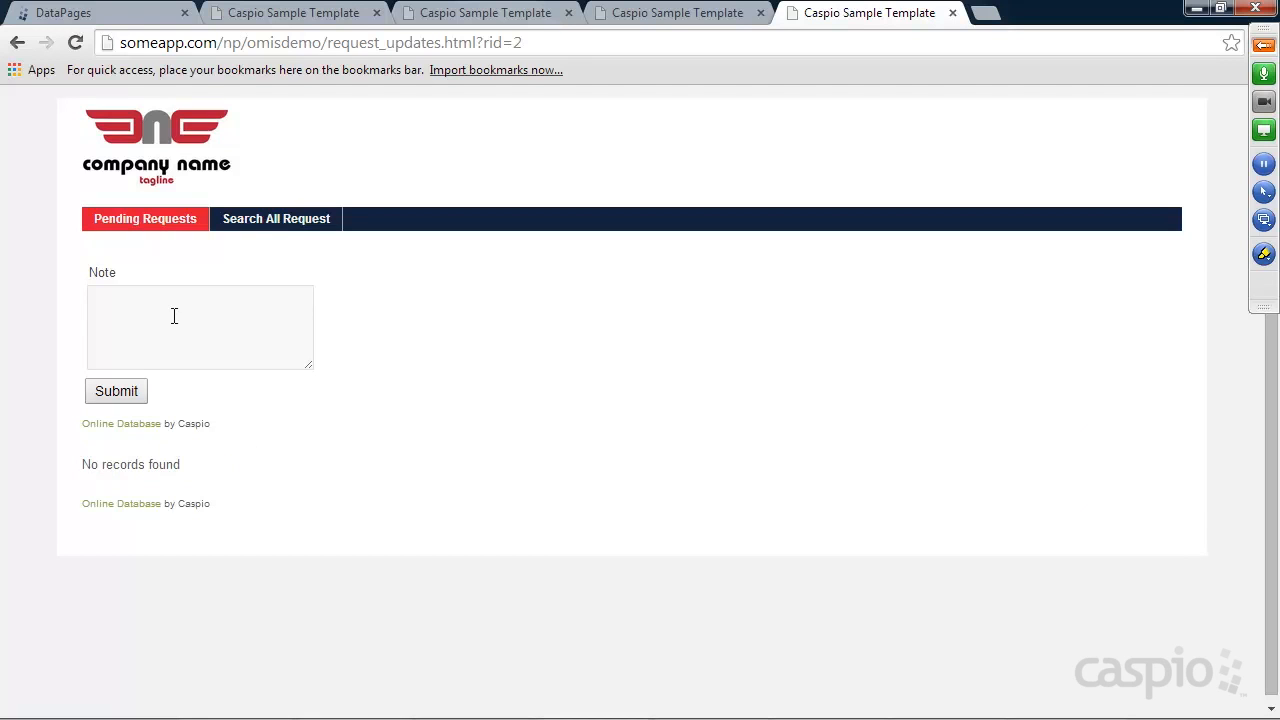
# Check the note pages for the Building repair and Networking issues requests
pyautogui.click(154, 222)
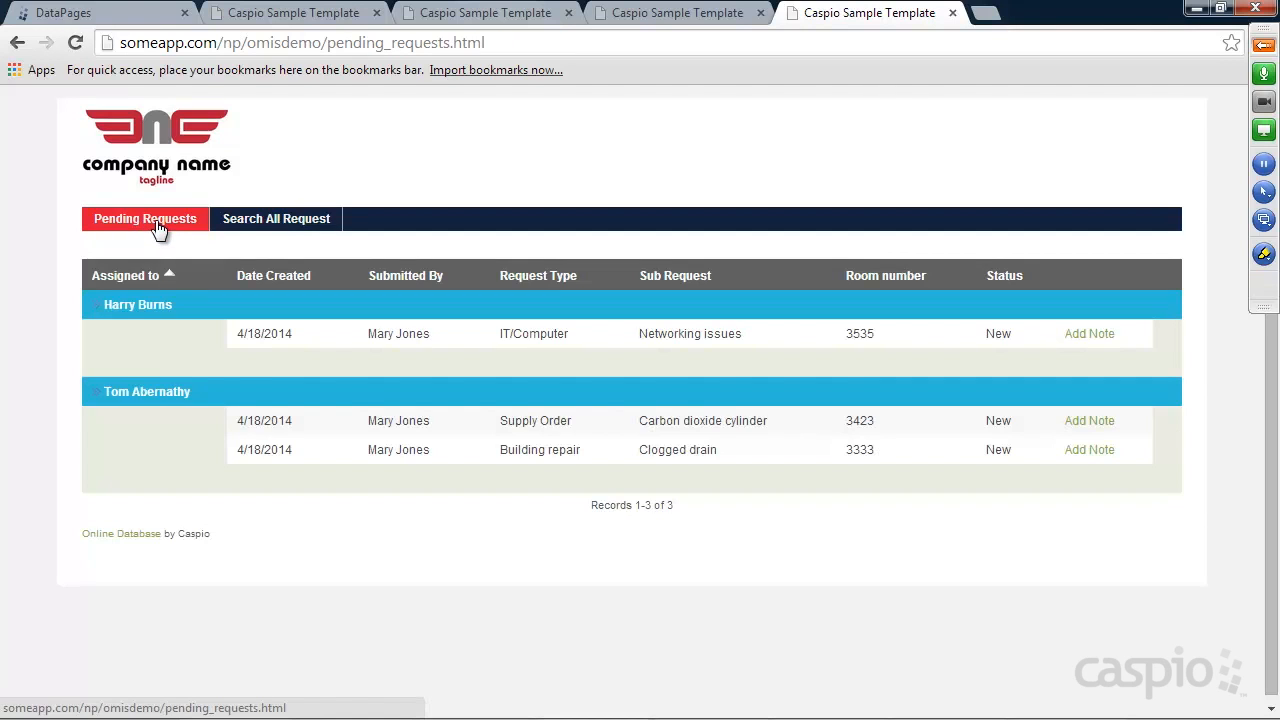
pyautogui.click(1100, 451)
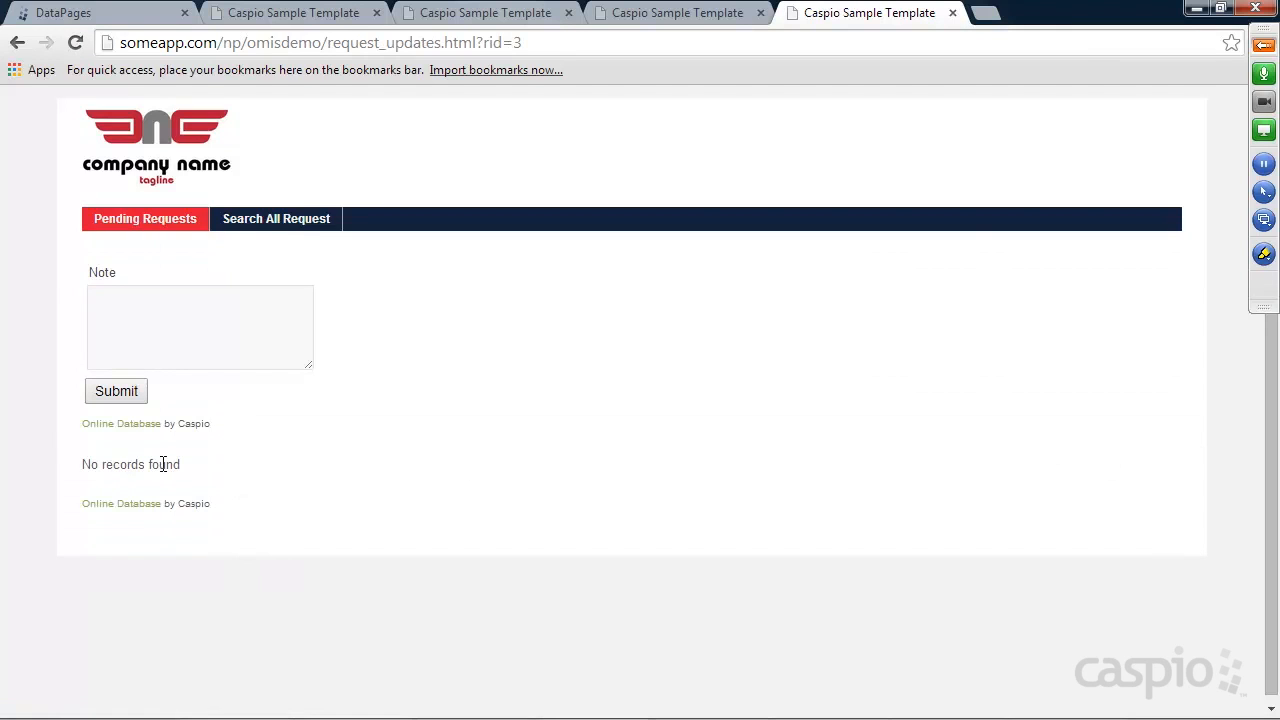
pyautogui.click(146, 226)
pyautogui.click(1105, 334)
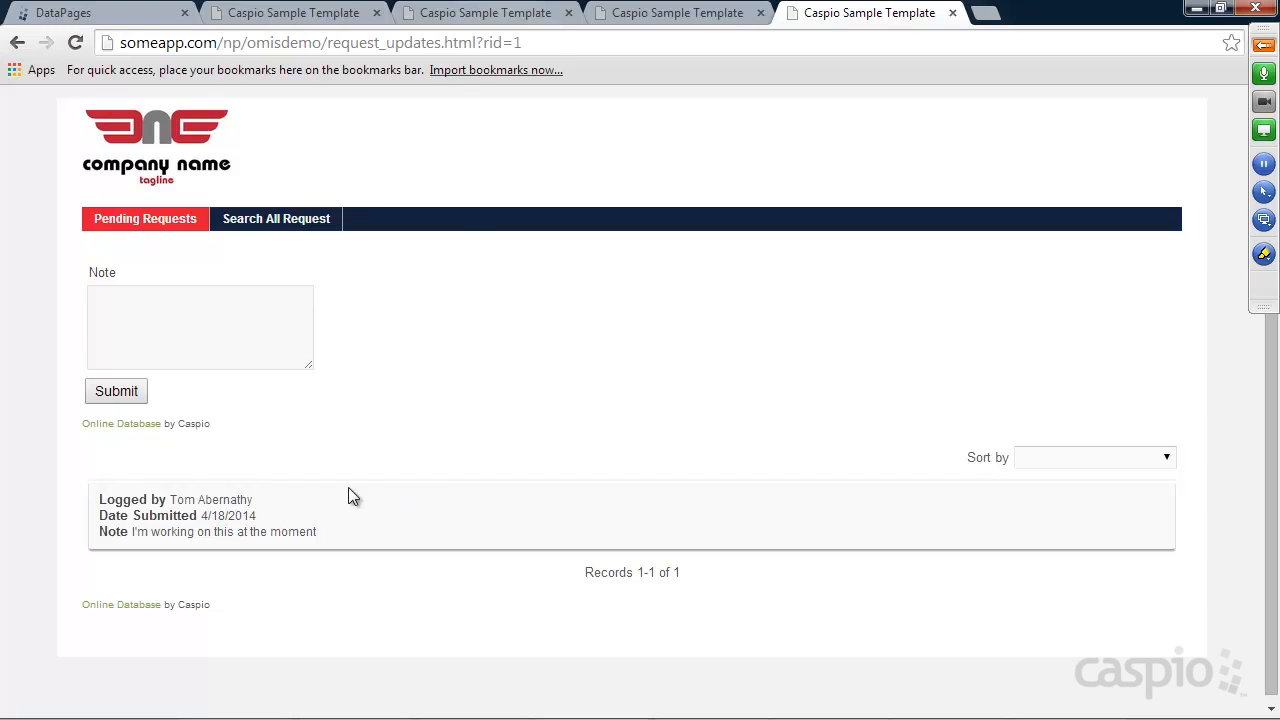
# On the staff site, view updates for the Clogged drain request under My Requests
pyautogui.click(652, 20)
pyautogui.click(116, 220)
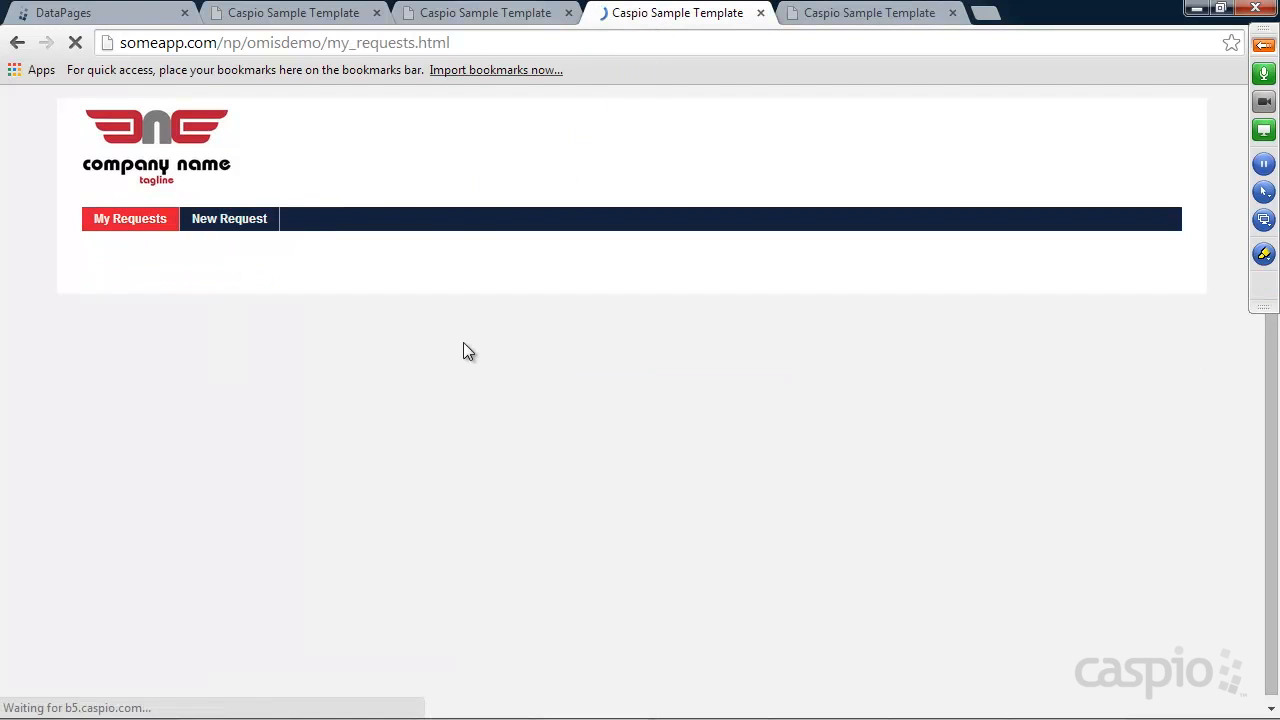
pyautogui.click(1095, 368)
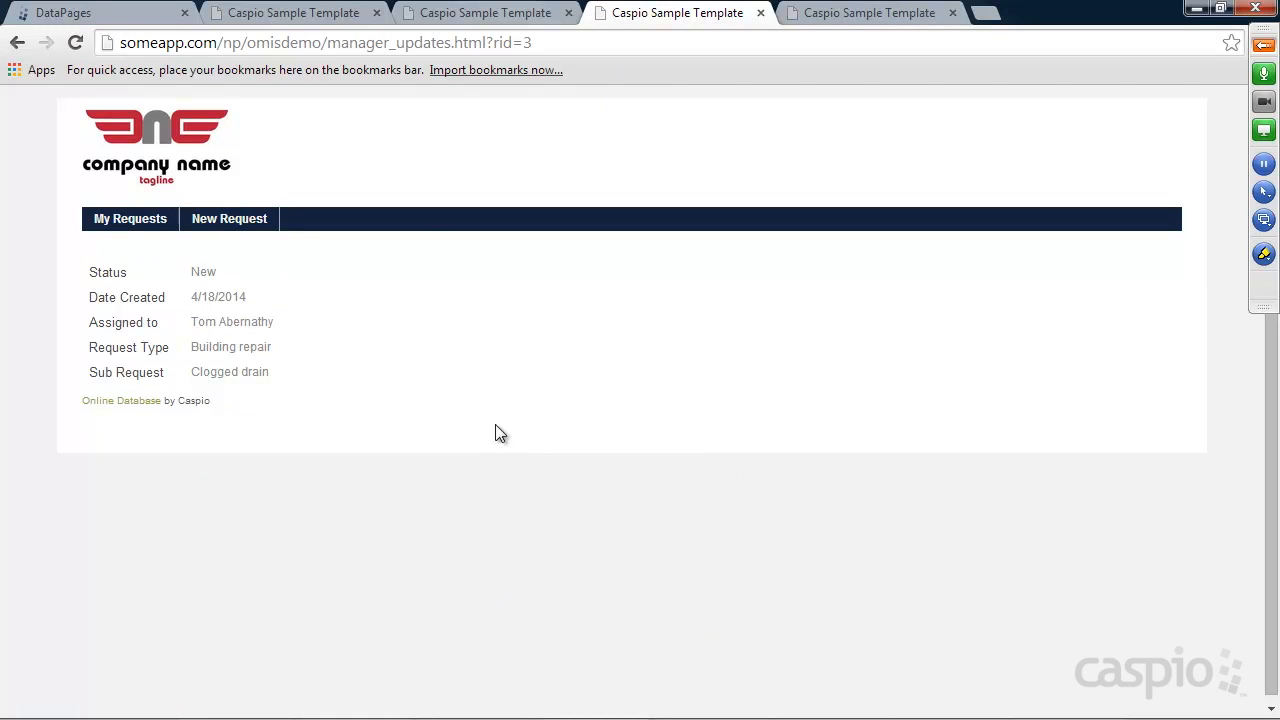
pyautogui.click(80, 14)
# Create a List report in the Staff folder on Notes_tbl named View Notes
pyautogui.click(243, 251)
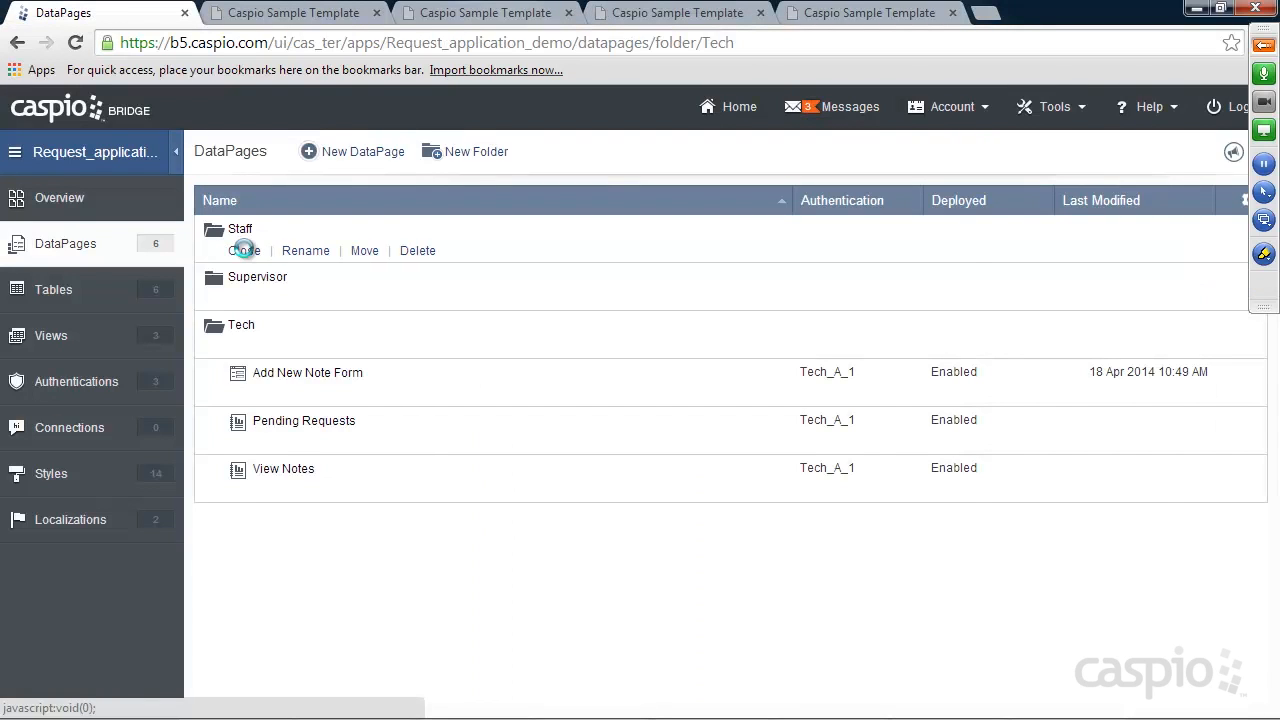
pyautogui.click(362, 152)
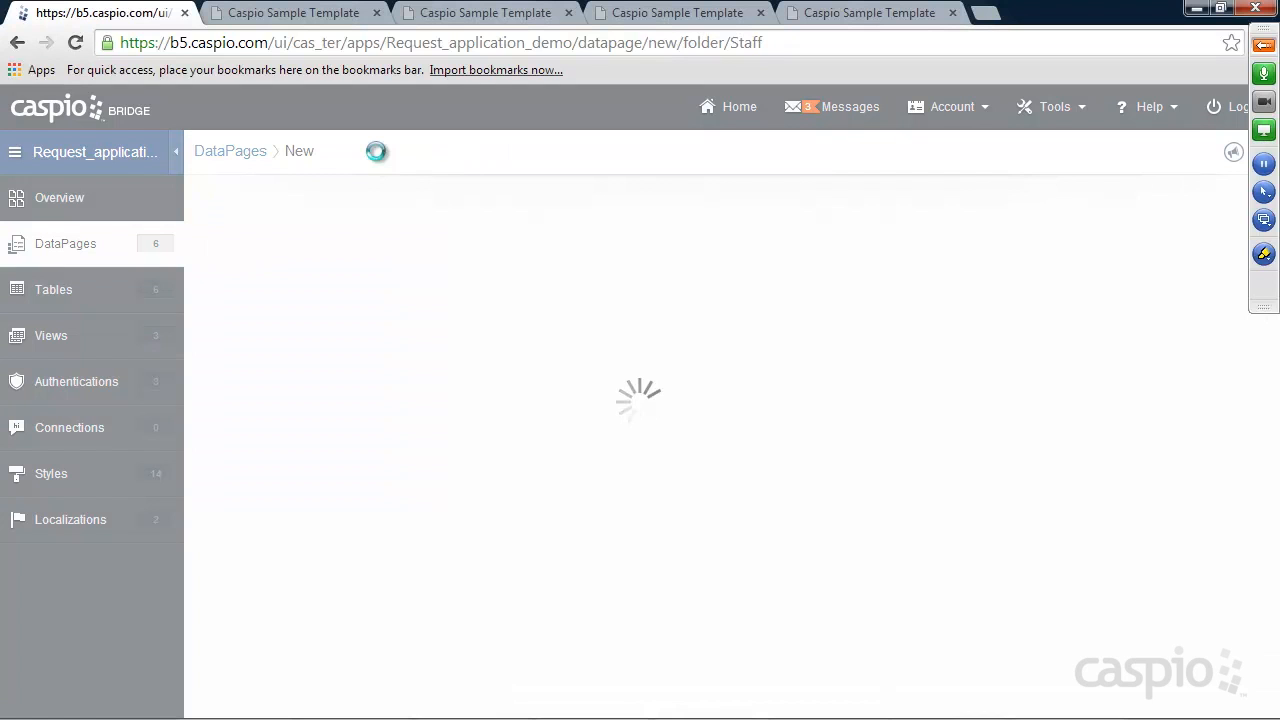
pyautogui.click(270, 275)
pyautogui.click(280, 280)
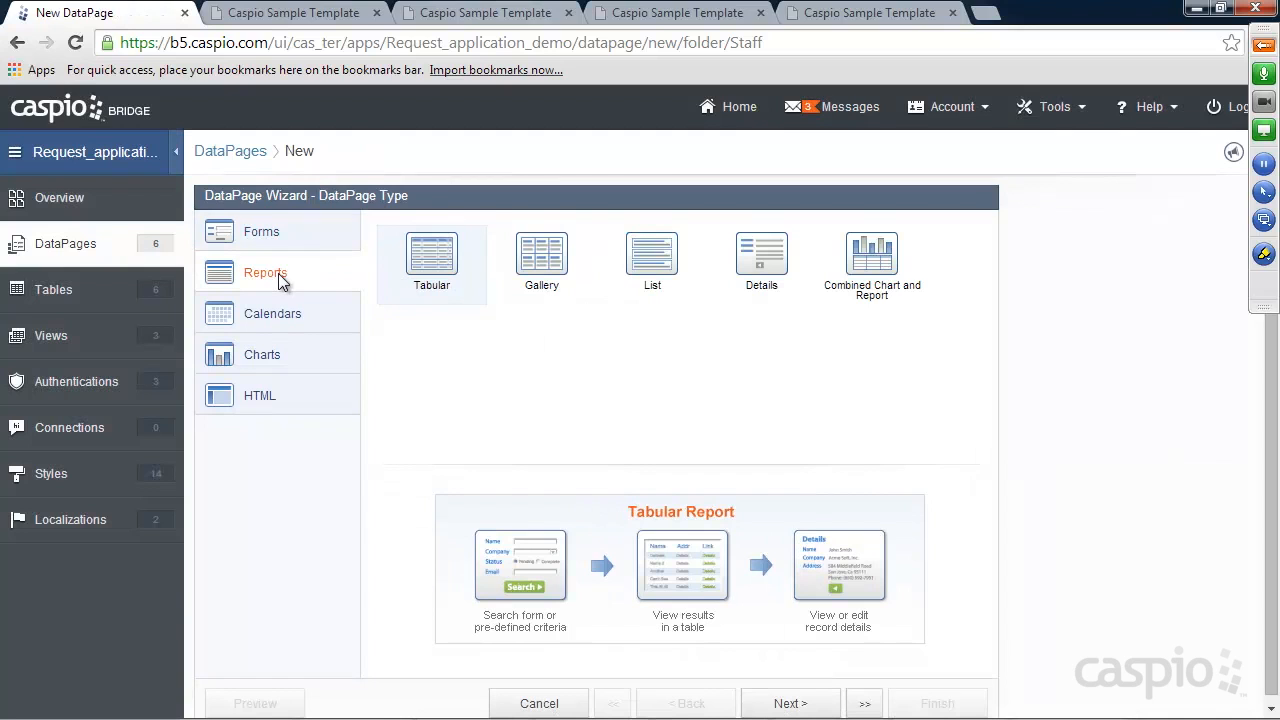
pyautogui.click(652, 262)
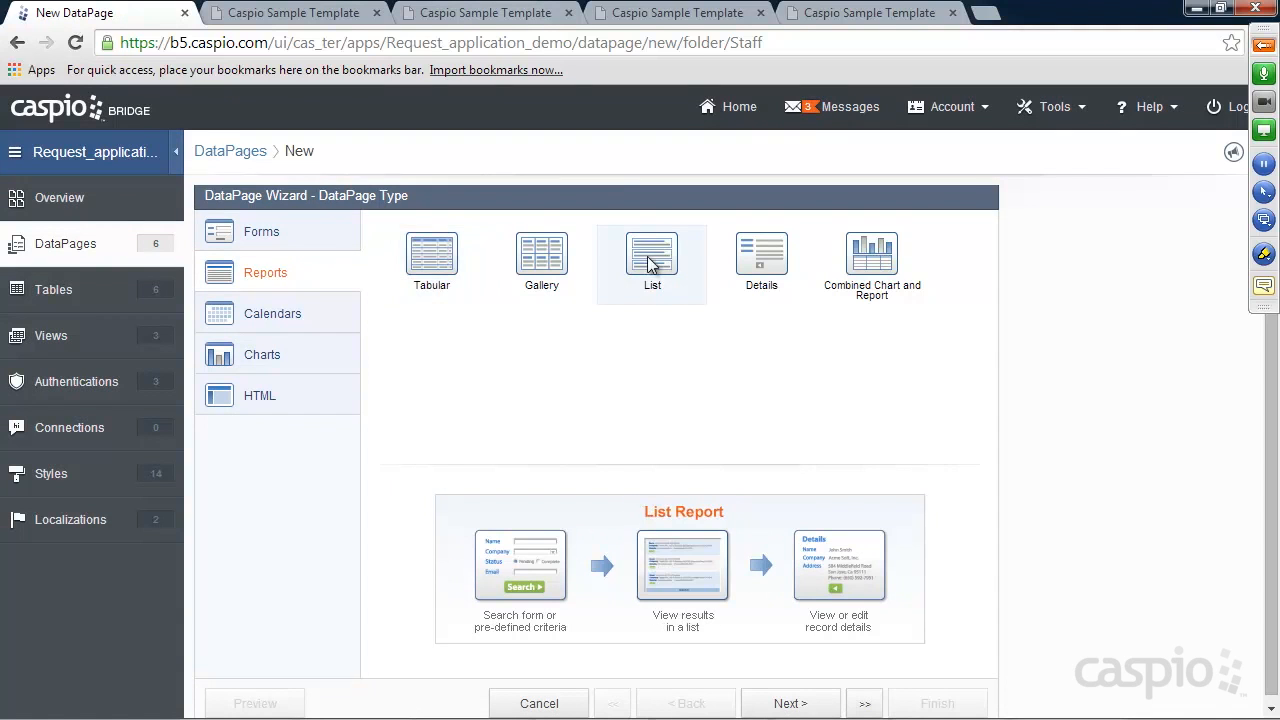
pyautogui.click(792, 703)
pyautogui.click(340, 288)
pyautogui.click(258, 334)
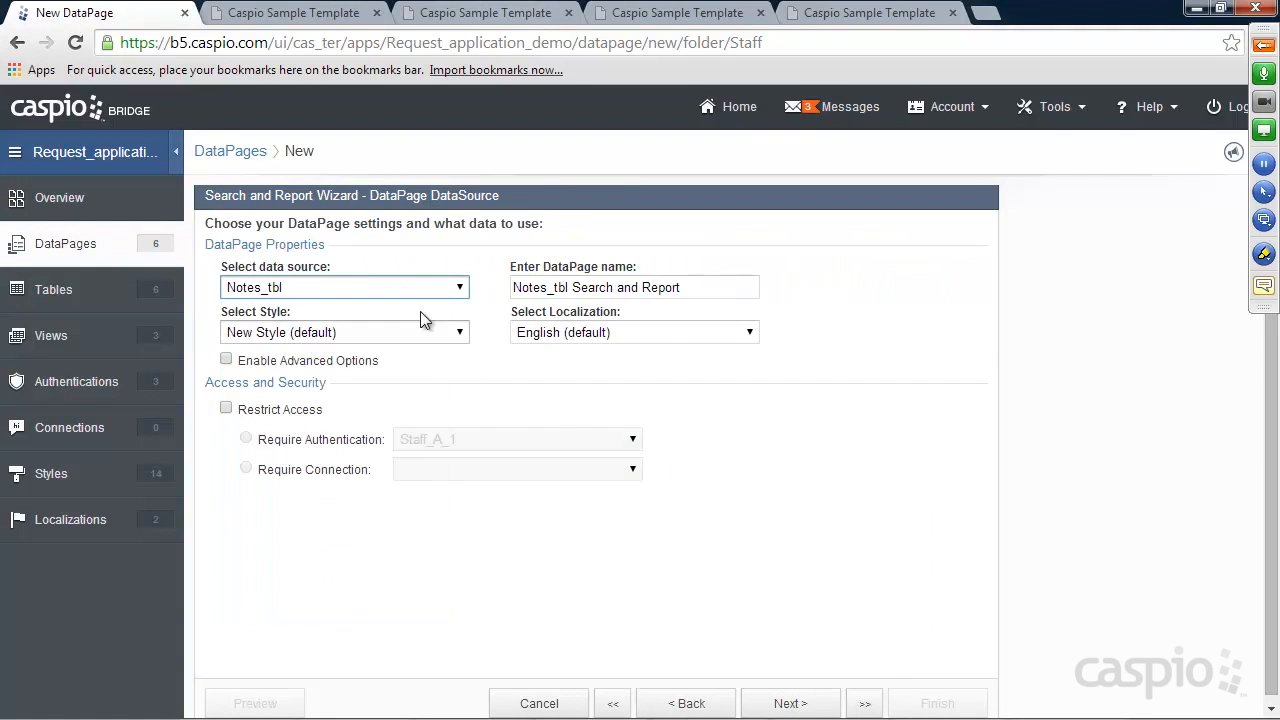
pyautogui.moveTo(712, 290); pyautogui.dragTo(355, 289)
pyautogui.write('Vie')
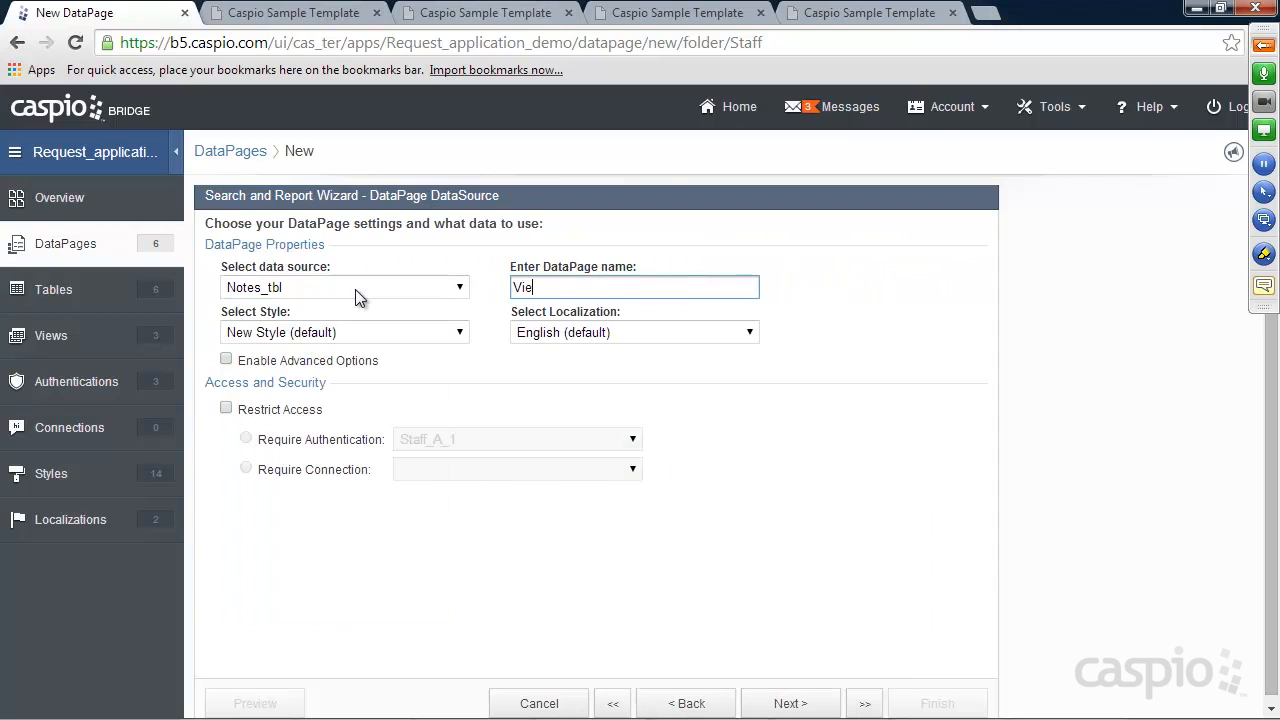
pyautogui.write('w Notes')
# Enable advanced options, apply the Sage_1 style, and restrict access to authenticated users
pyautogui.click(280, 362)
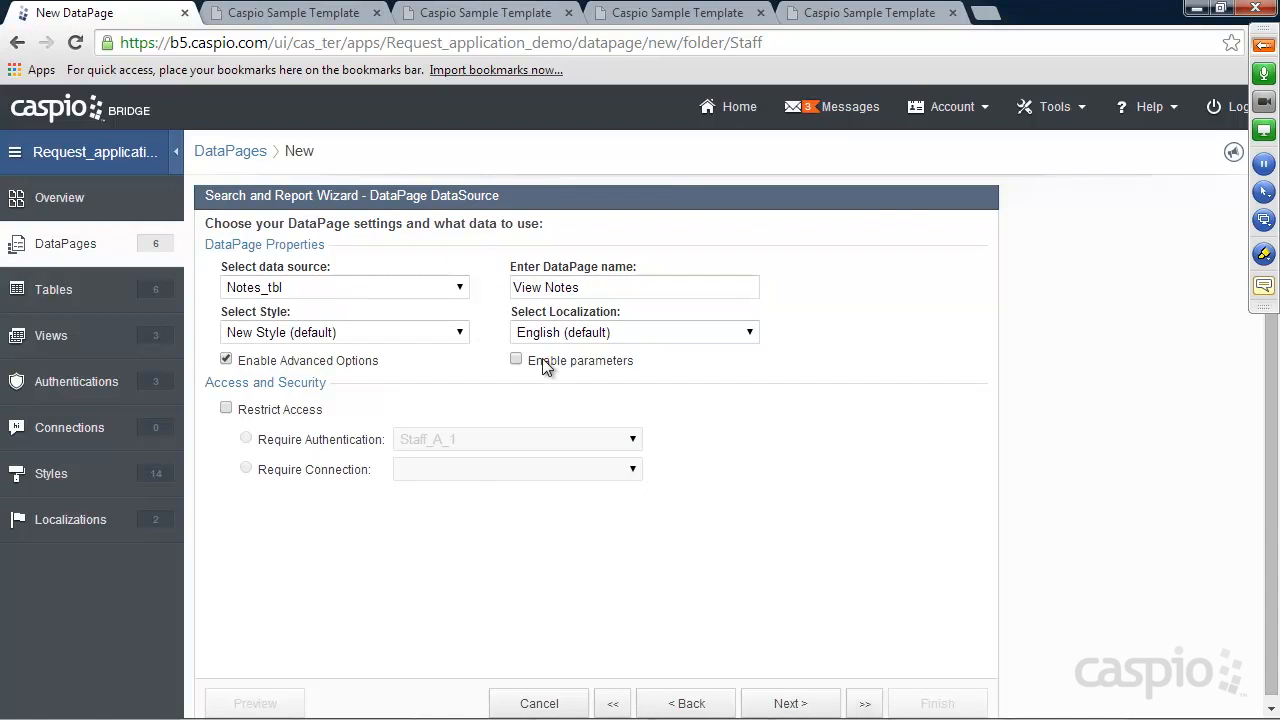
pyautogui.click(394, 338)
pyautogui.click(286, 560)
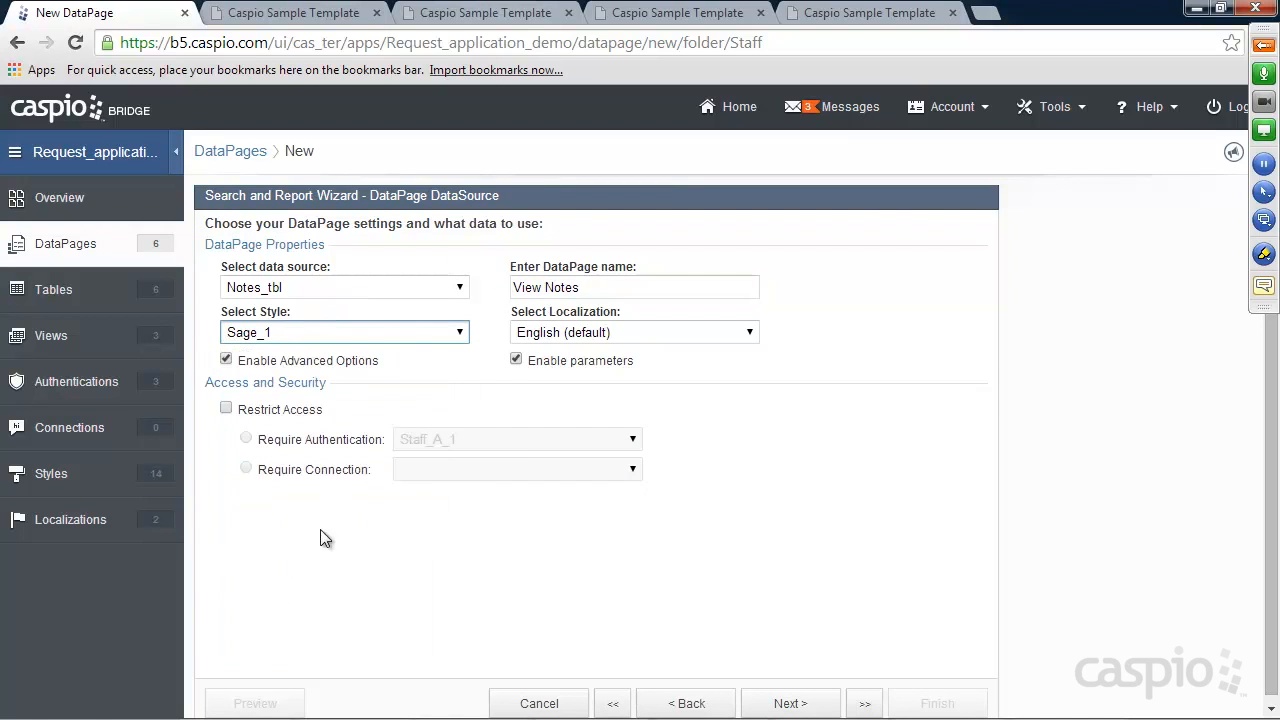
pyautogui.click(270, 412)
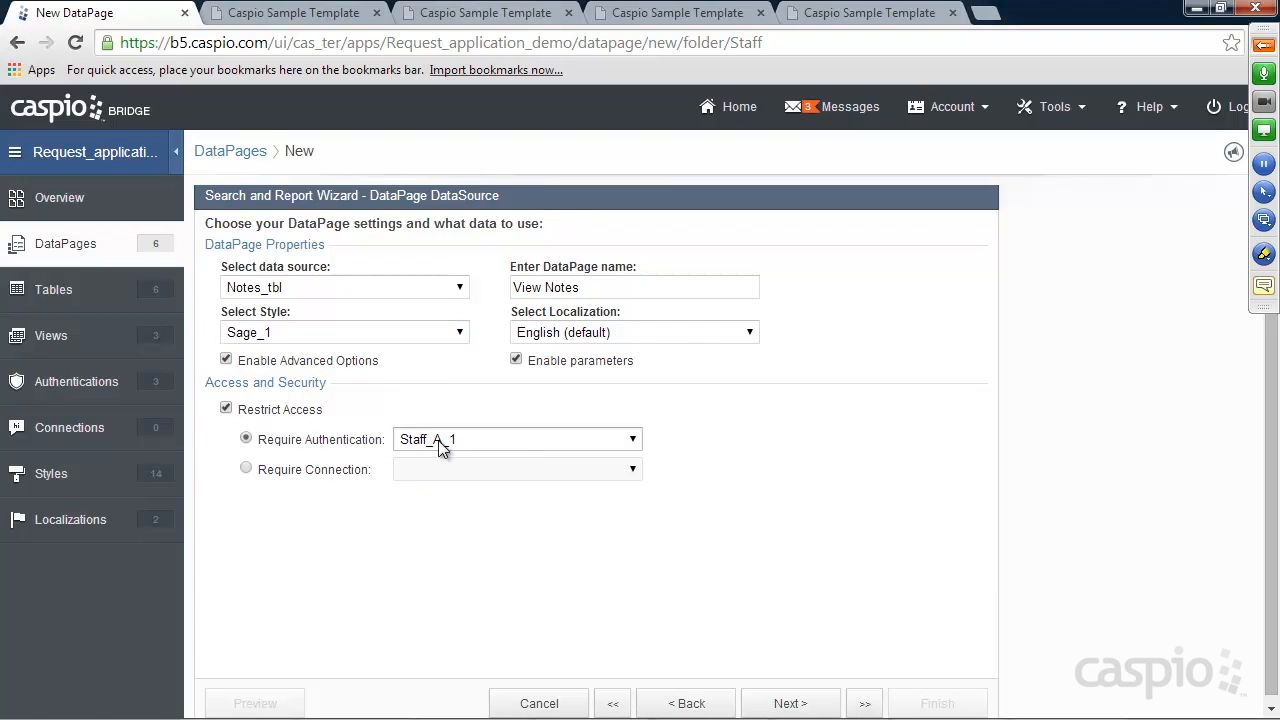
pyautogui.click(790, 703)
# Filter by pre-defined criteria accepting both Bridge and external parameters
pyautogui.click(348, 322)
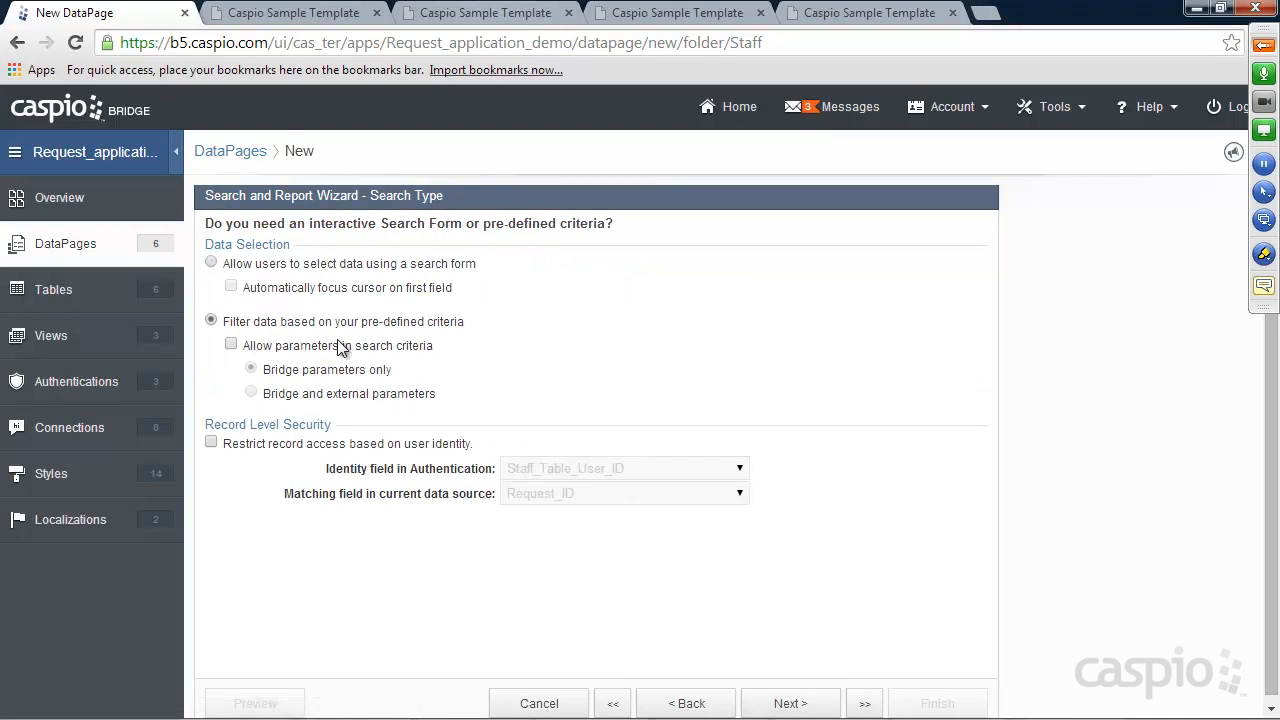
pyautogui.click(315, 347)
pyautogui.click(312, 395)
pyautogui.click(795, 703)
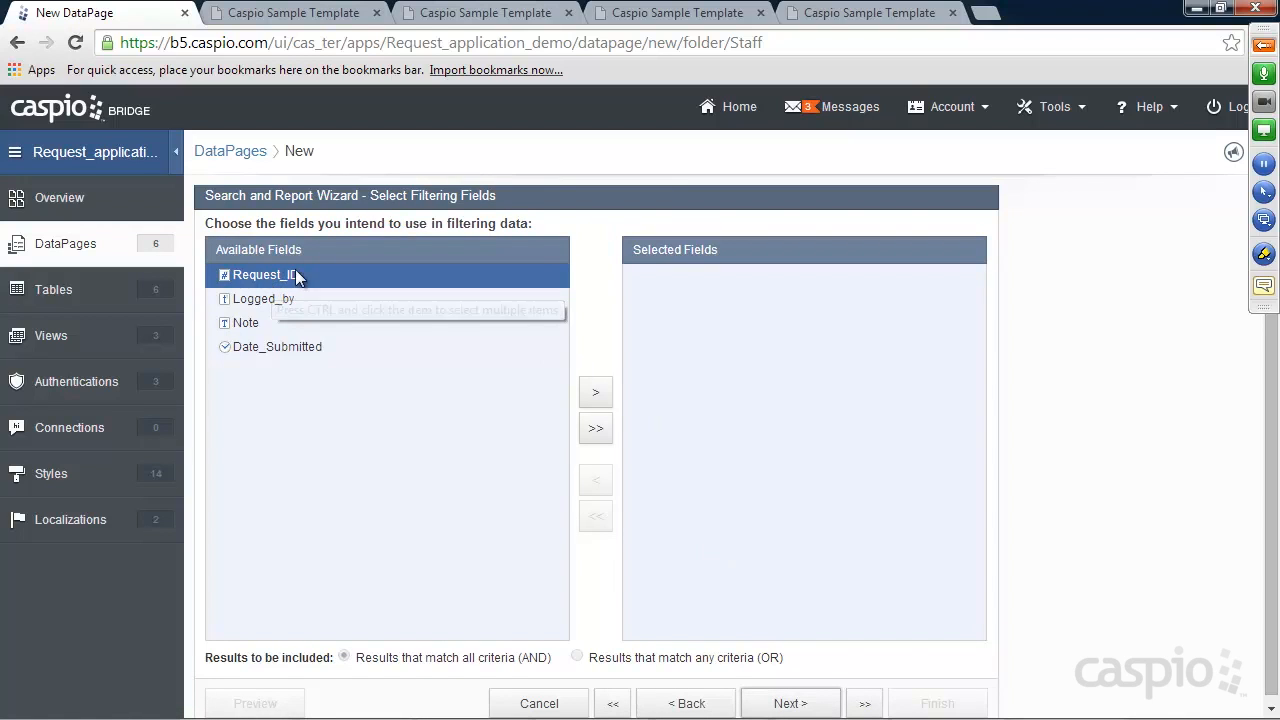
pyautogui.click(595, 394)
pyautogui.click(790, 705)
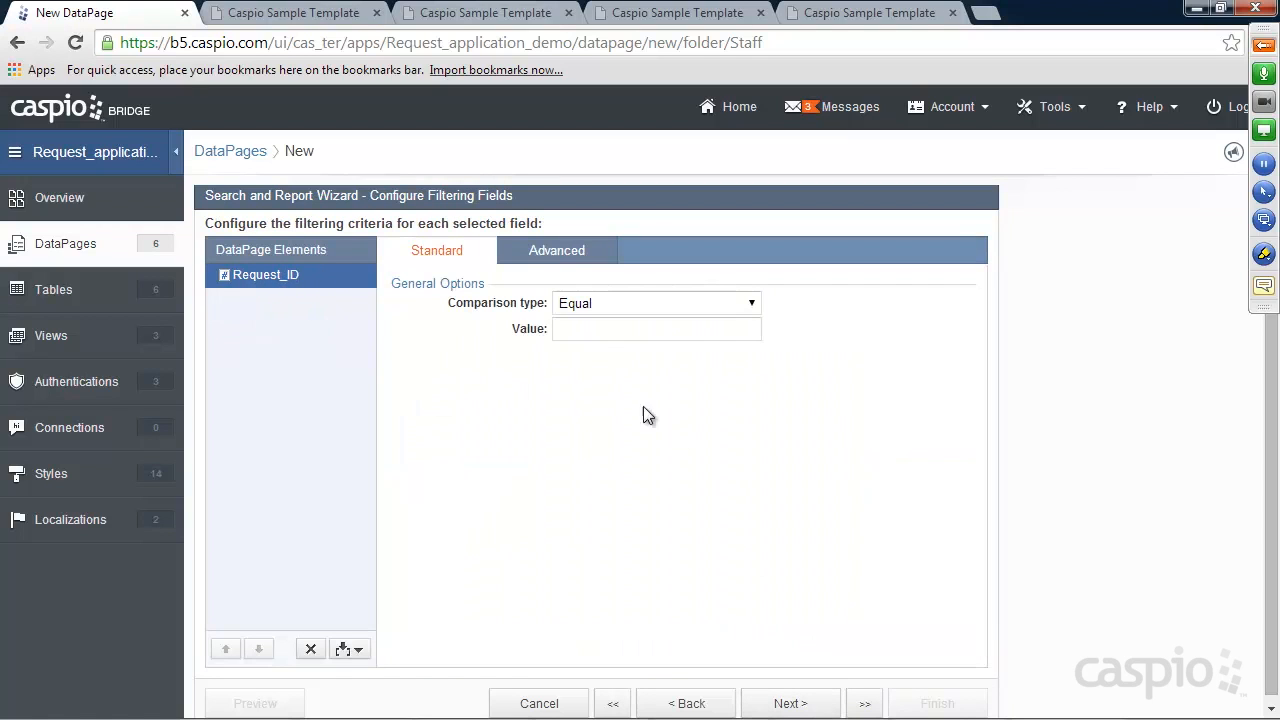
pyautogui.click(557, 252)
pyautogui.click(608, 302)
pyautogui.click(610, 323)
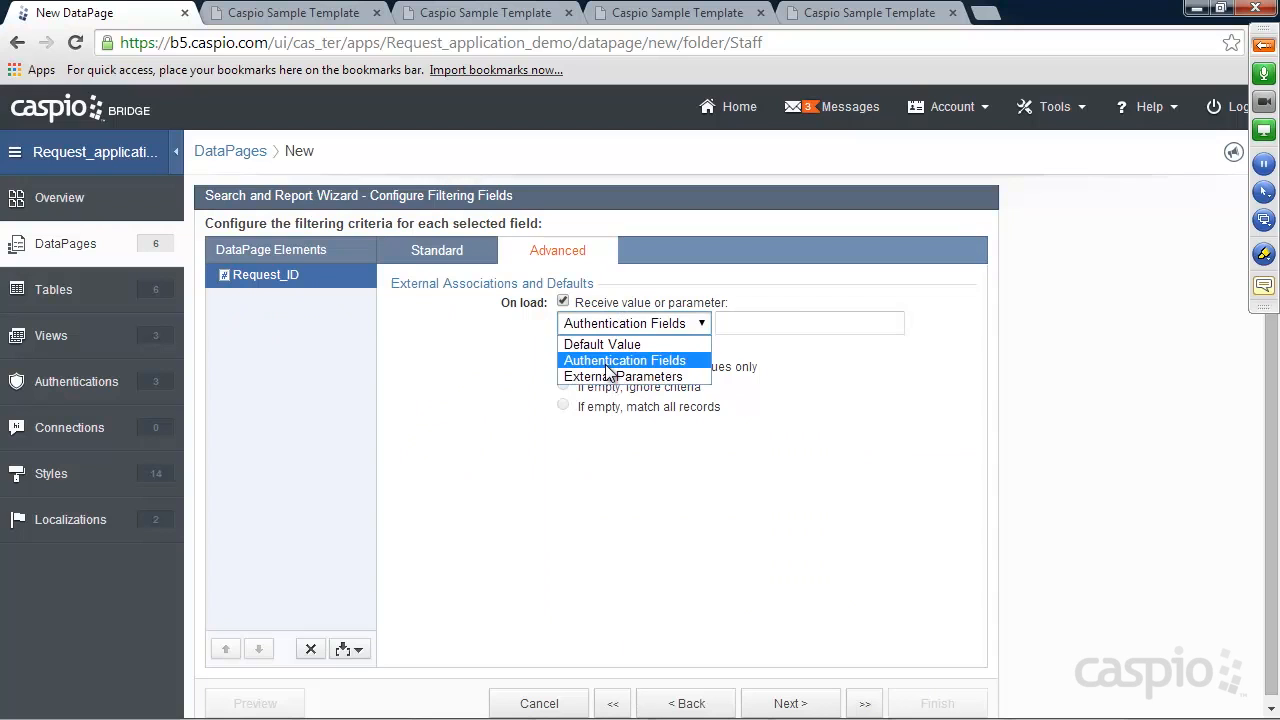
pyautogui.click(614, 376)
pyautogui.moveTo(736, 323); pyautogui.dragTo(797, 325)
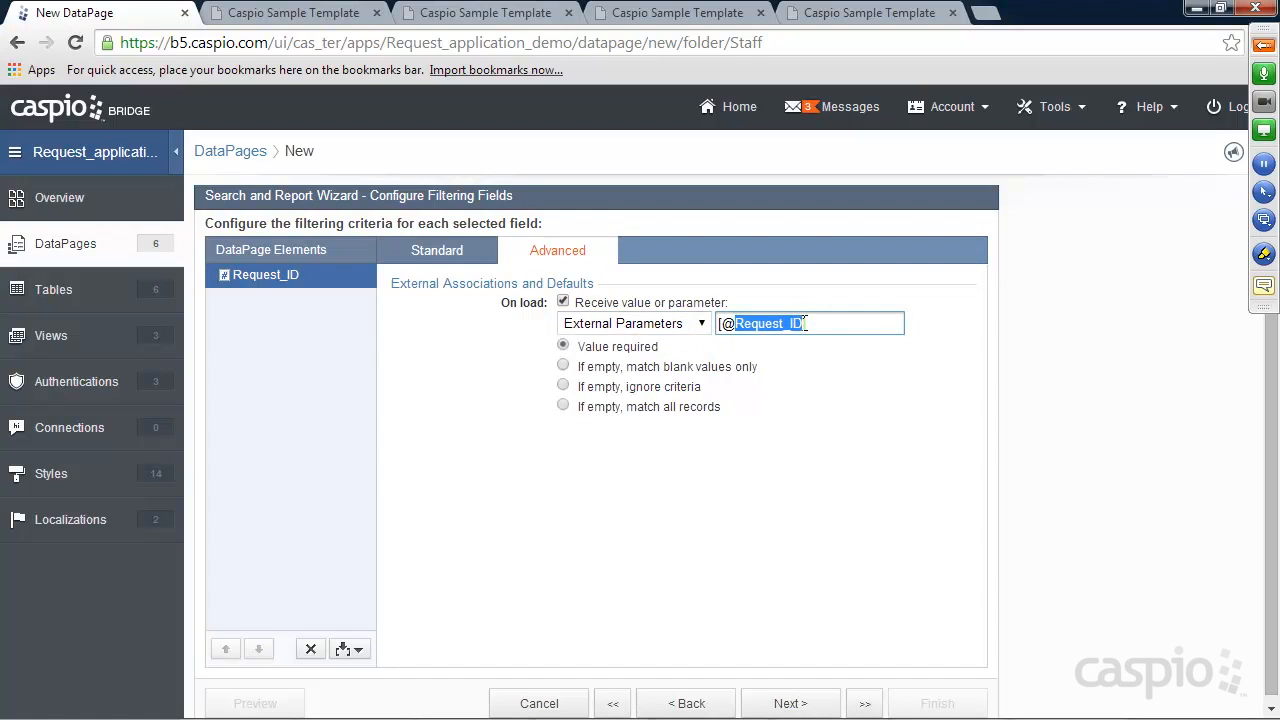
pyautogui.write('rid')
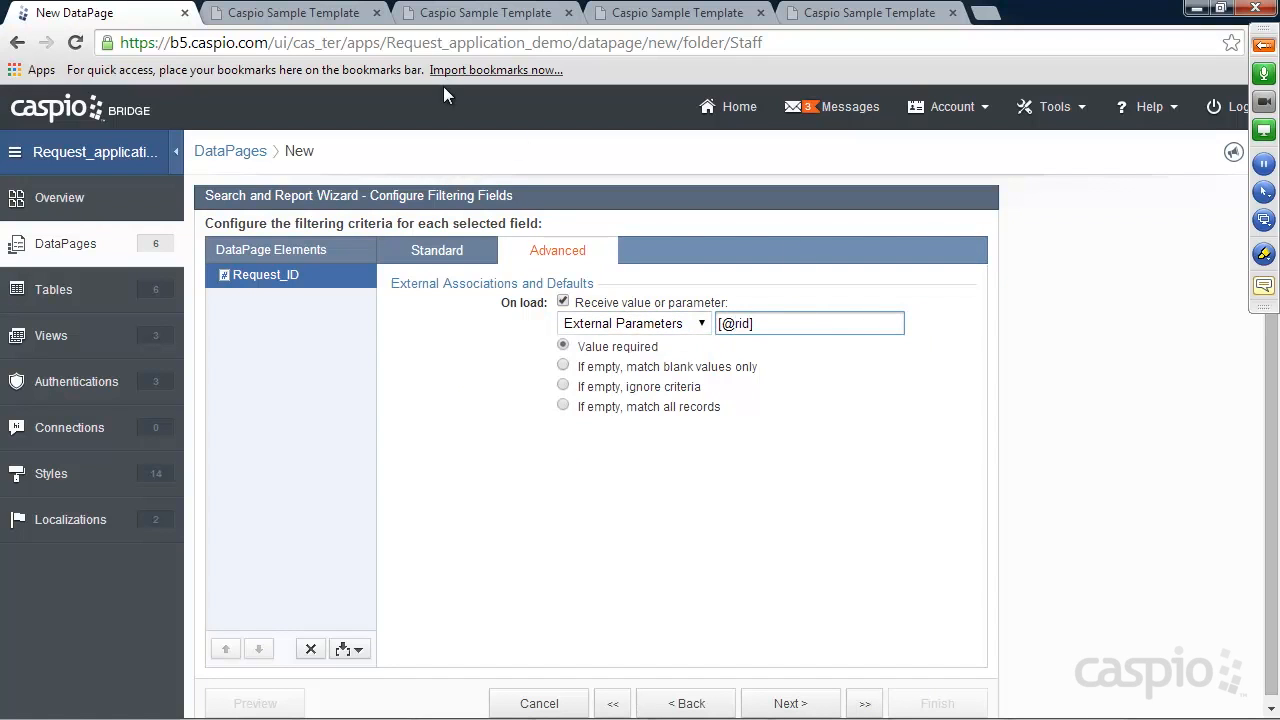
pyautogui.click(447, 20)
pyautogui.click(836, 20)
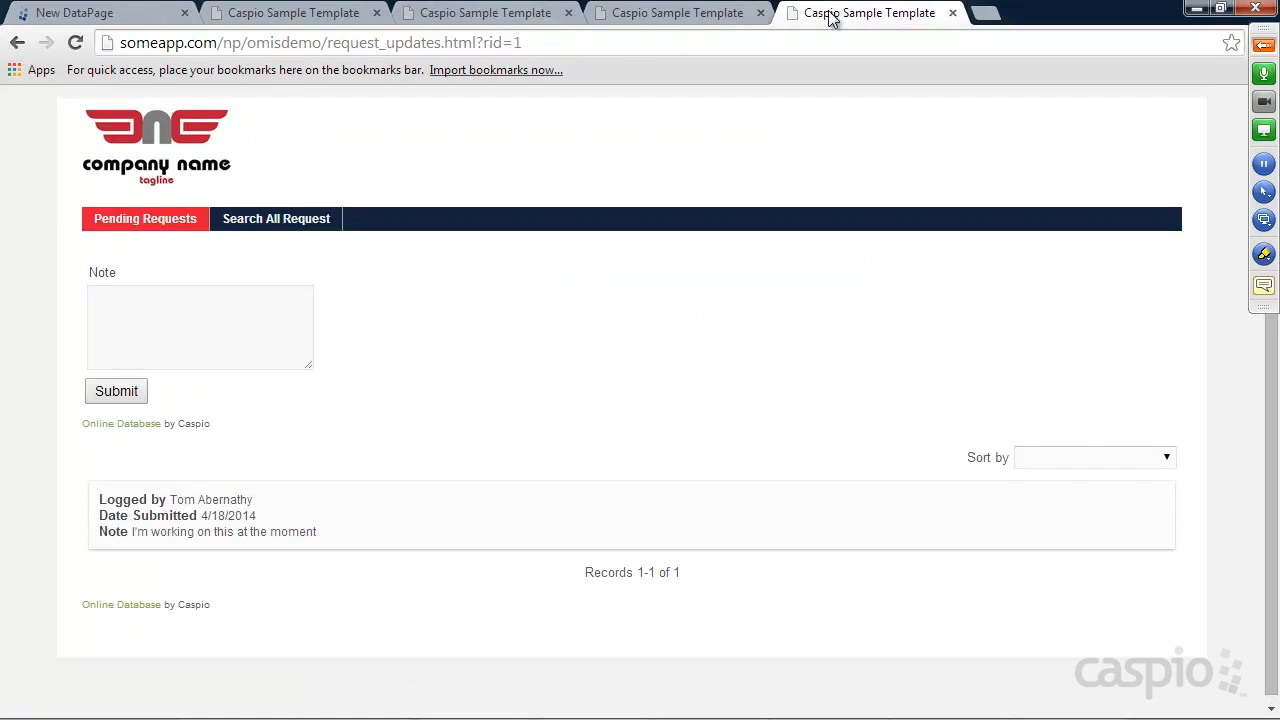
# Check the staff's My Requests list on manager_updates, then go back to the View Notes wizard
pyautogui.click(713, 20)
pyautogui.click(155, 222)
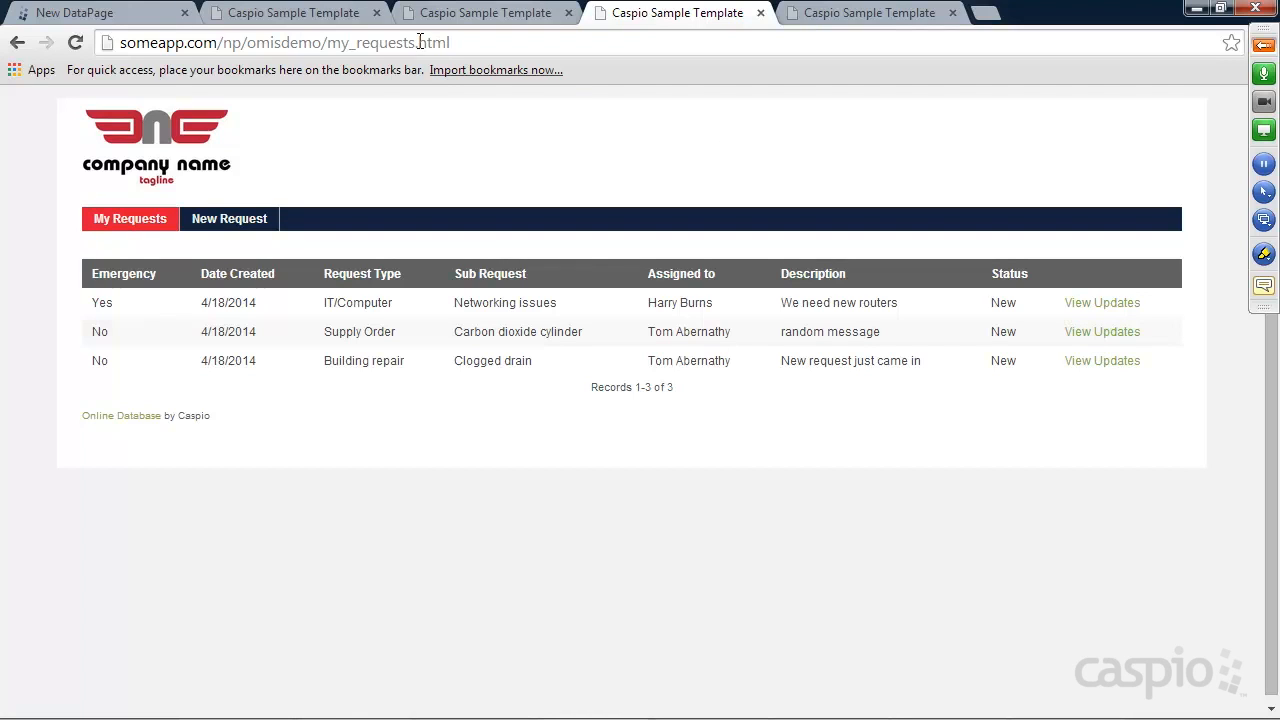
pyautogui.click(134, 16)
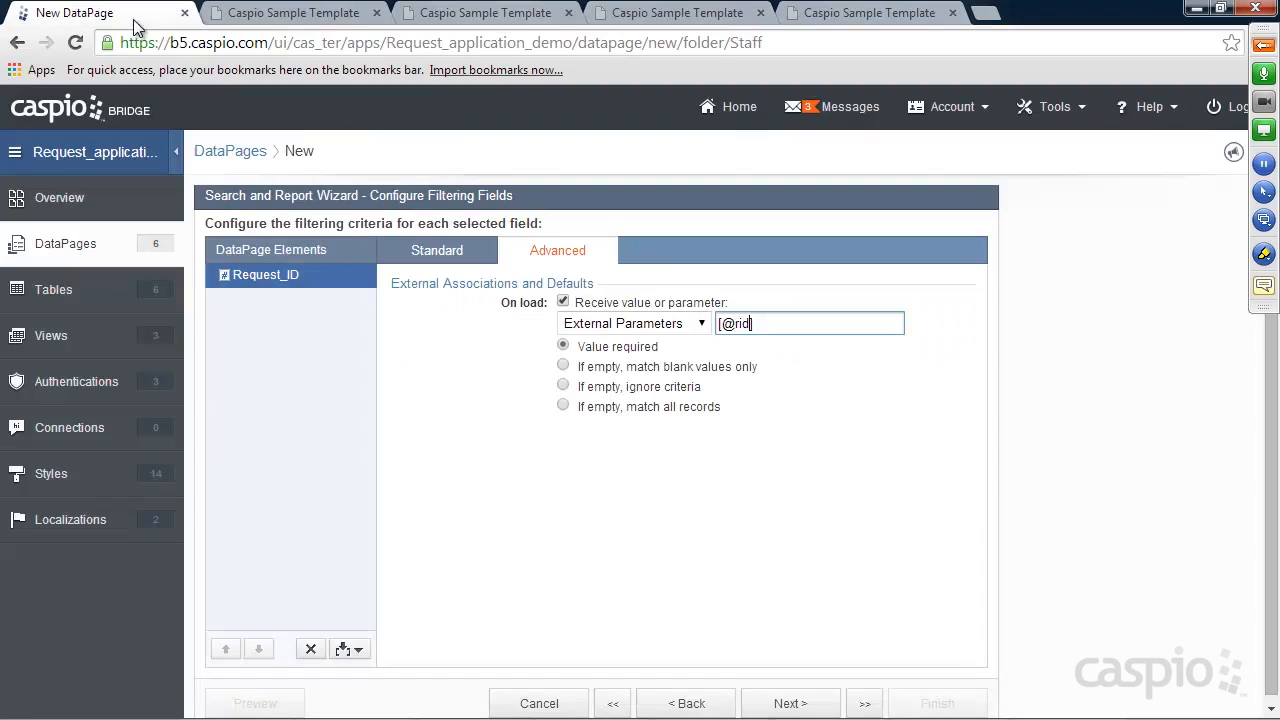
# Add Date_Submitted, Logged_by and Note as the View Notes results fields
pyautogui.click(805, 704)
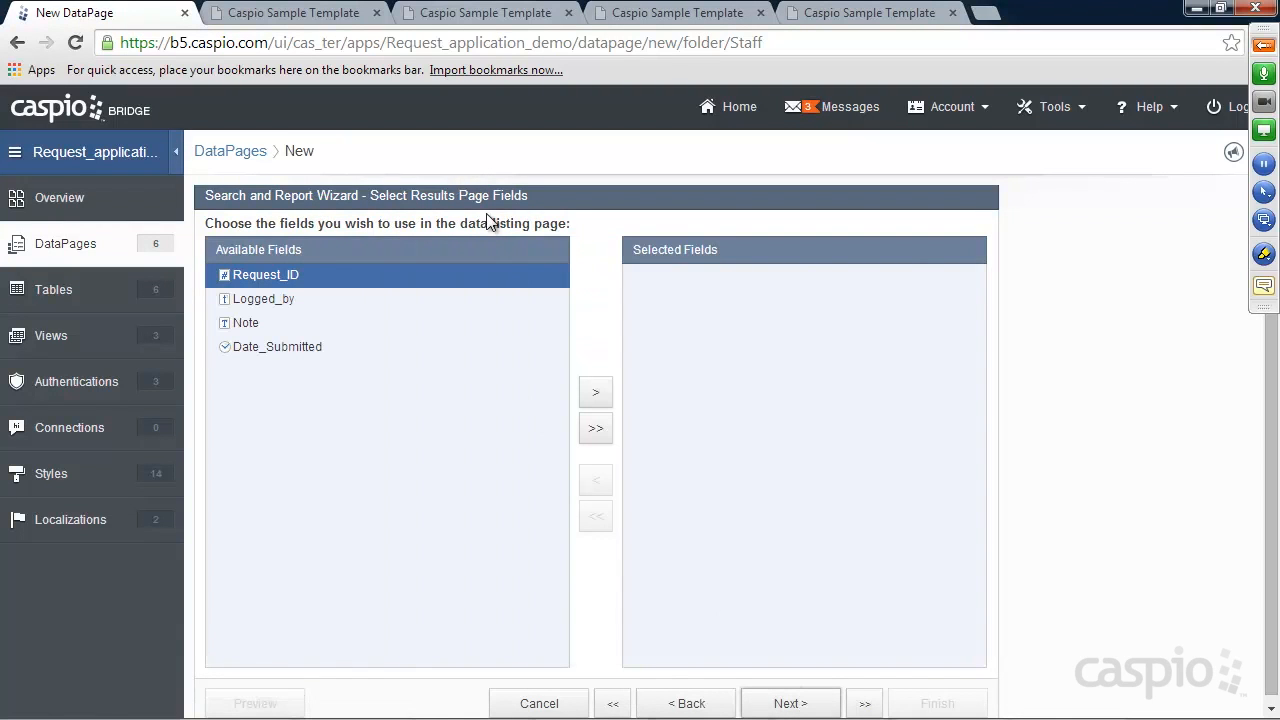
pyautogui.click(293, 347)
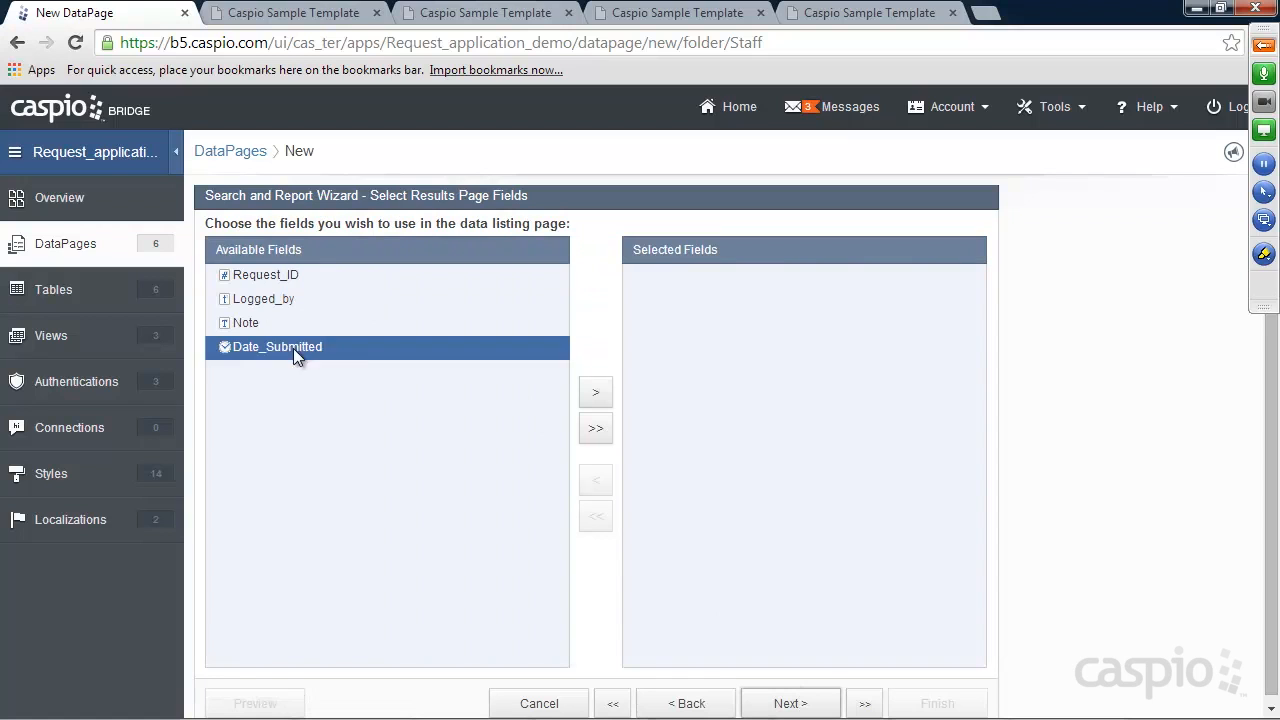
pyautogui.click(594, 392)
pyautogui.click(326, 298)
pyautogui.click(594, 394)
pyautogui.click(592, 396)
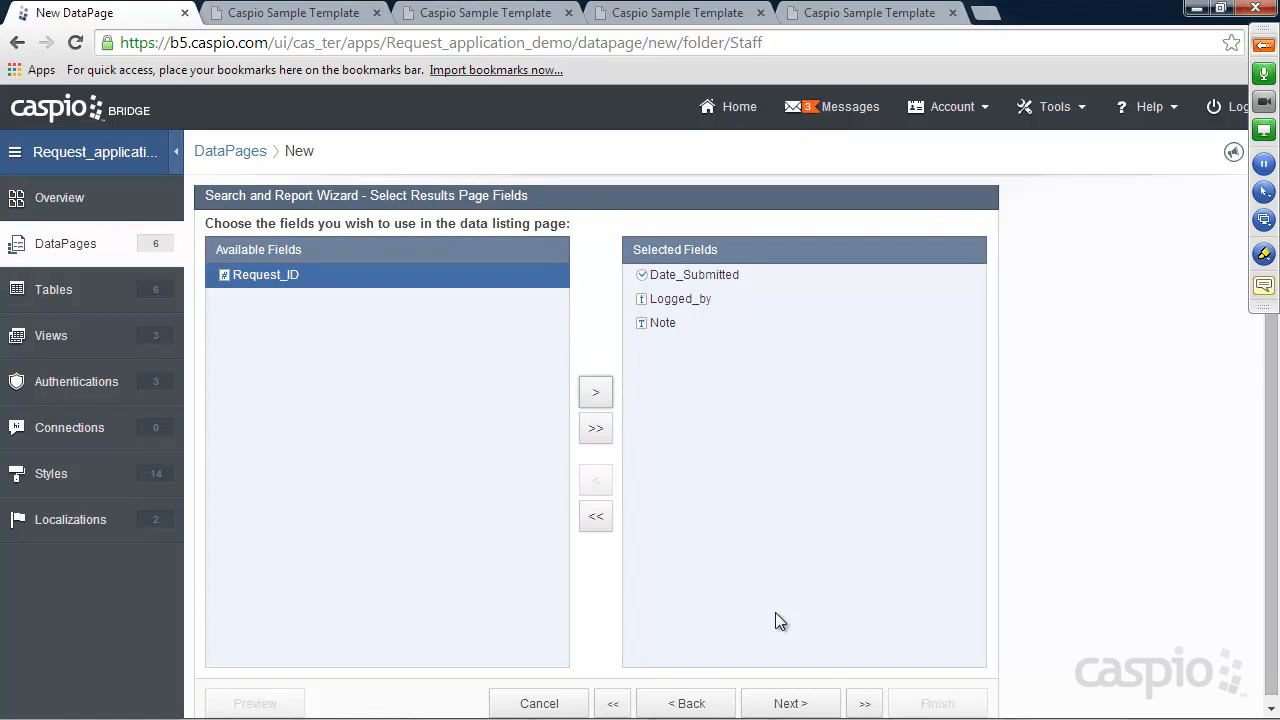
# Finish the View Notes report with no details page
pyautogui.click(823, 704)
pyautogui.click(823, 704)
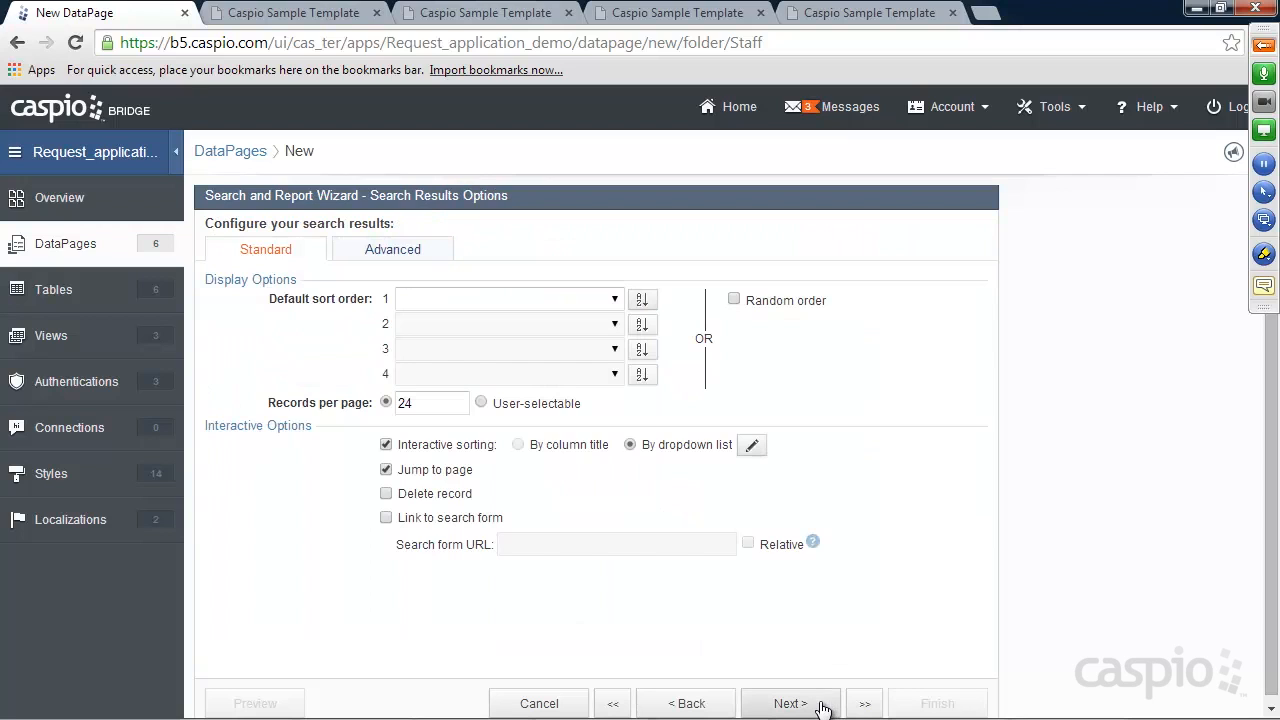
pyautogui.click(823, 705)
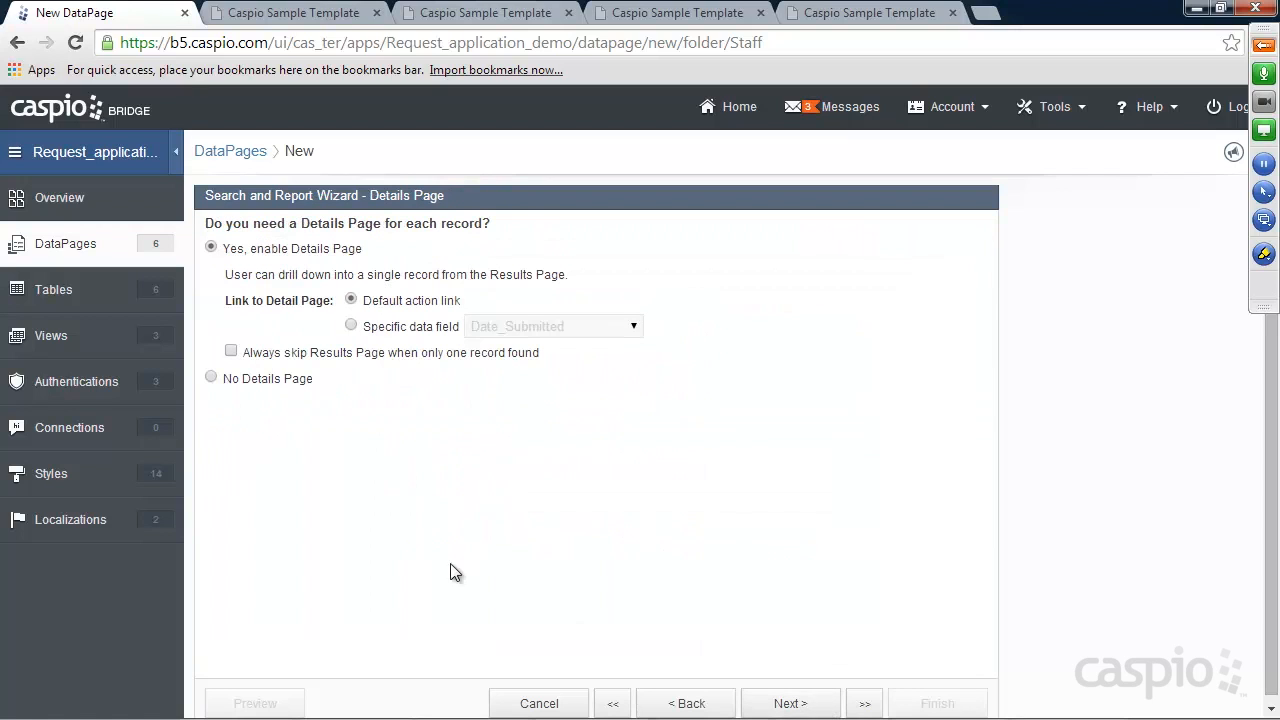
pyautogui.click(244, 378)
pyautogui.click(909, 700)
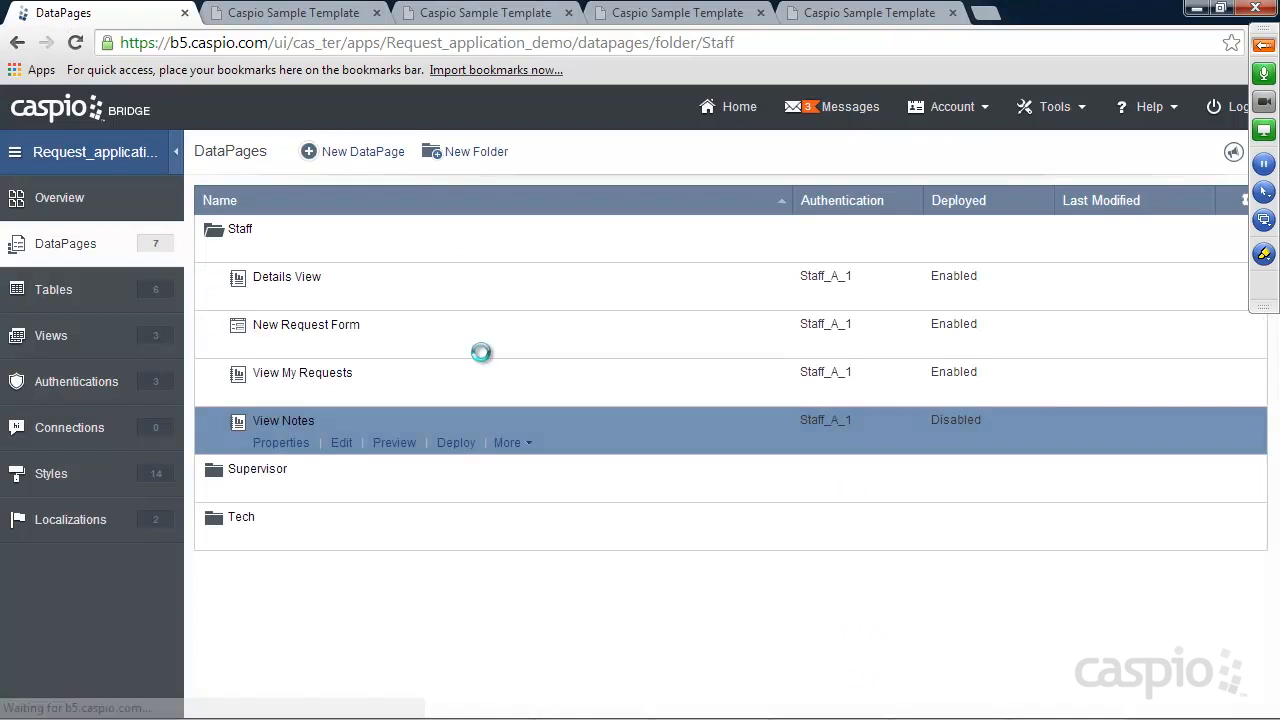
# Enable View Notes deployment and copy its embed code
pyautogui.click(456, 442)
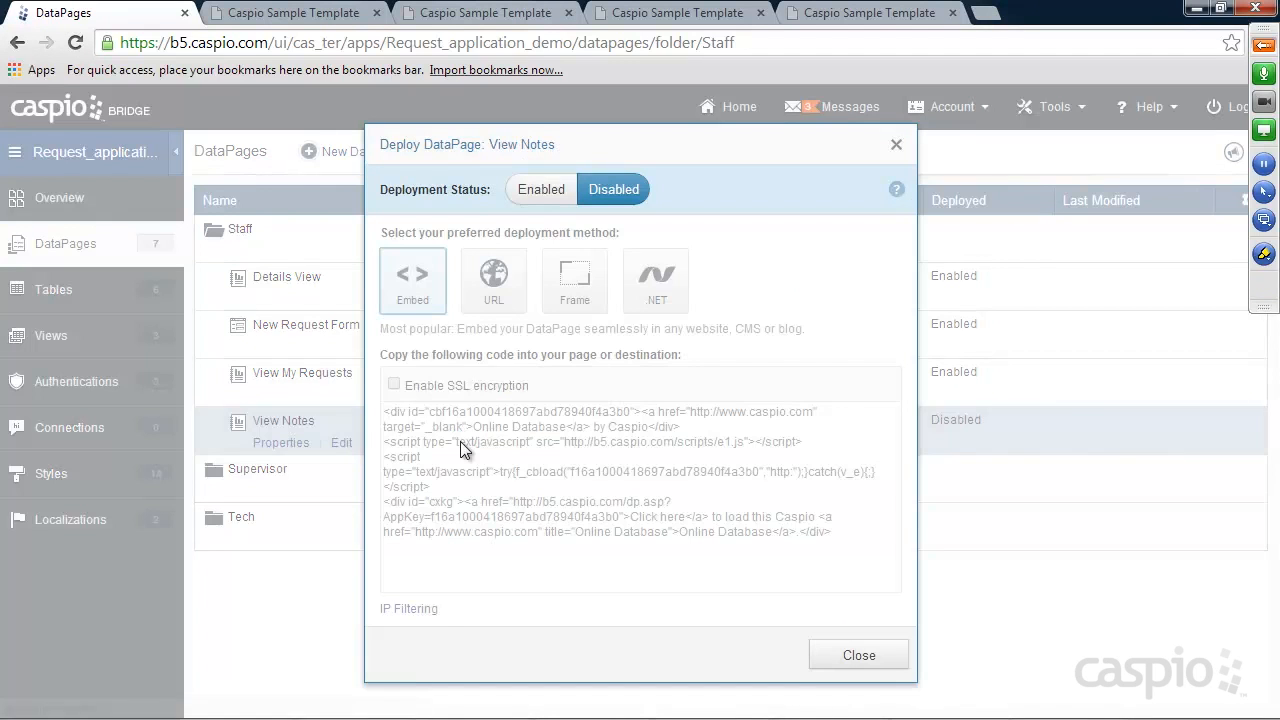
pyautogui.click(541, 189)
pyautogui.click(545, 441)
pyautogui.rightClick(545, 441)
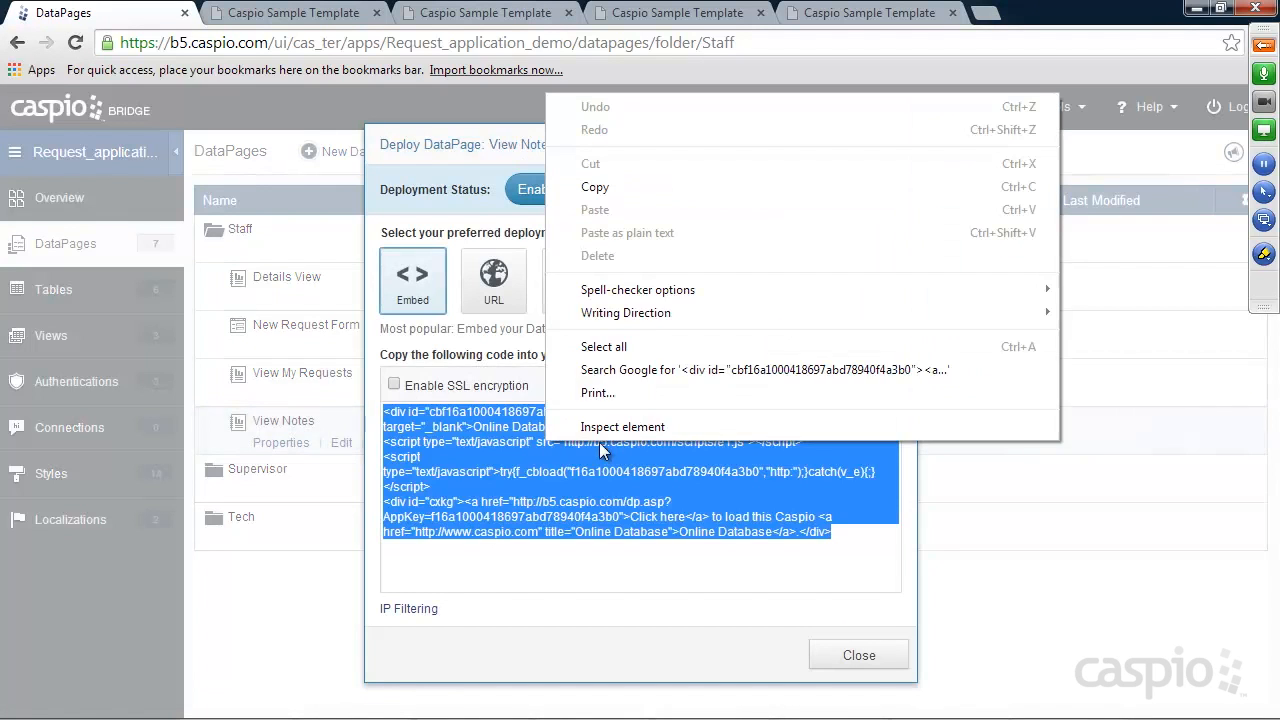
pyautogui.click(603, 190)
pyautogui.click(857, 654)
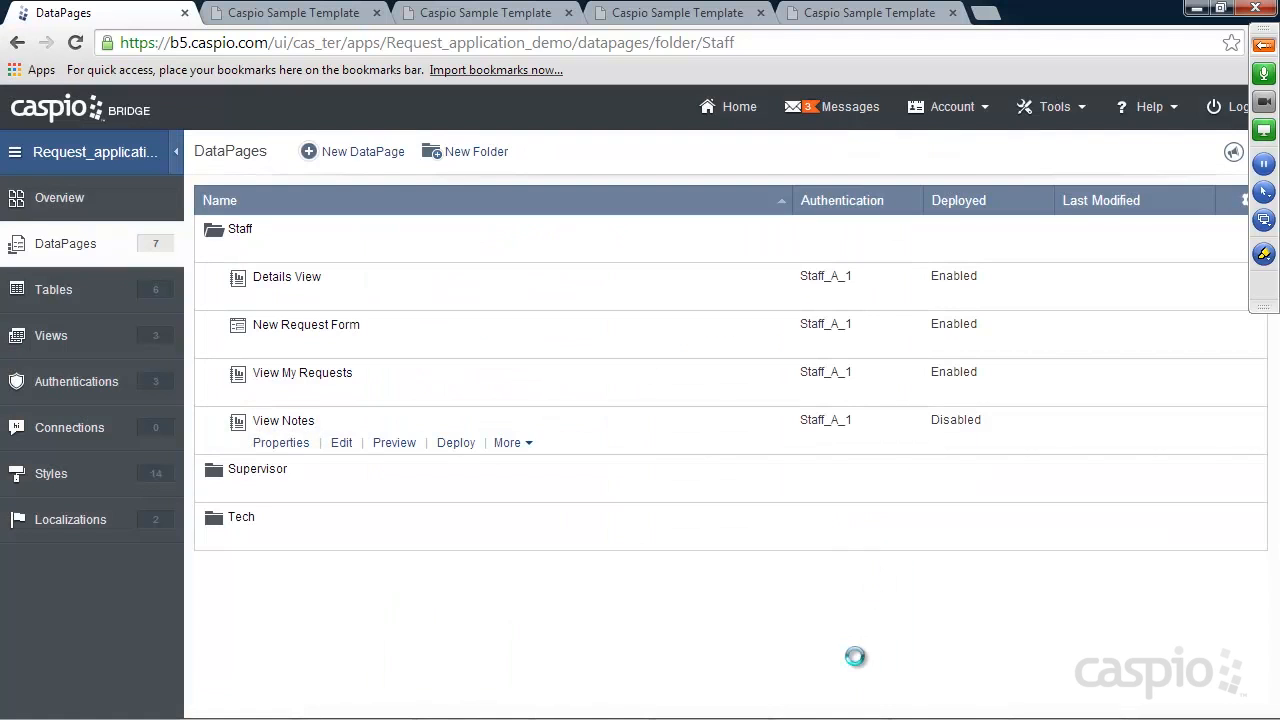
pyautogui.click(715, 705)
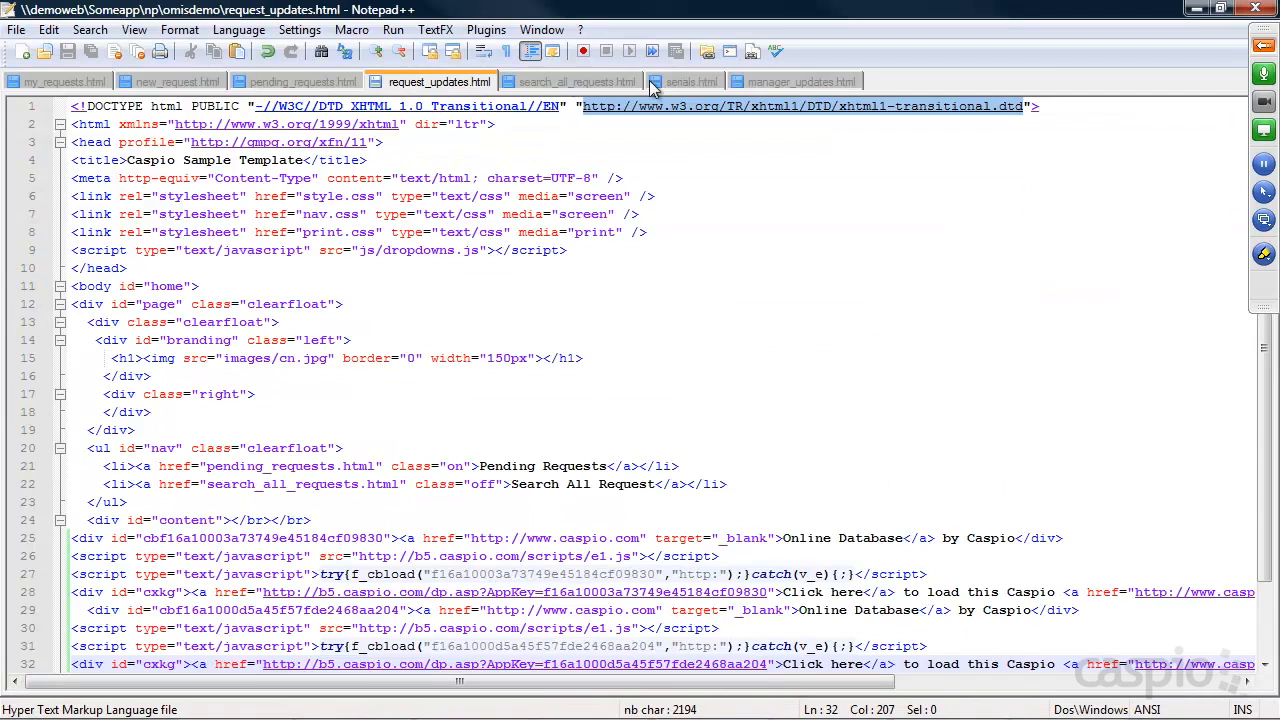
# Paste the View Notes embed code at line 29 of manager_updates.html and save the file
pyautogui.click(765, 84)
pyautogui.moveTo(477, 687); pyautogui.dragTo(109, 678)
pyautogui.click(86, 610)
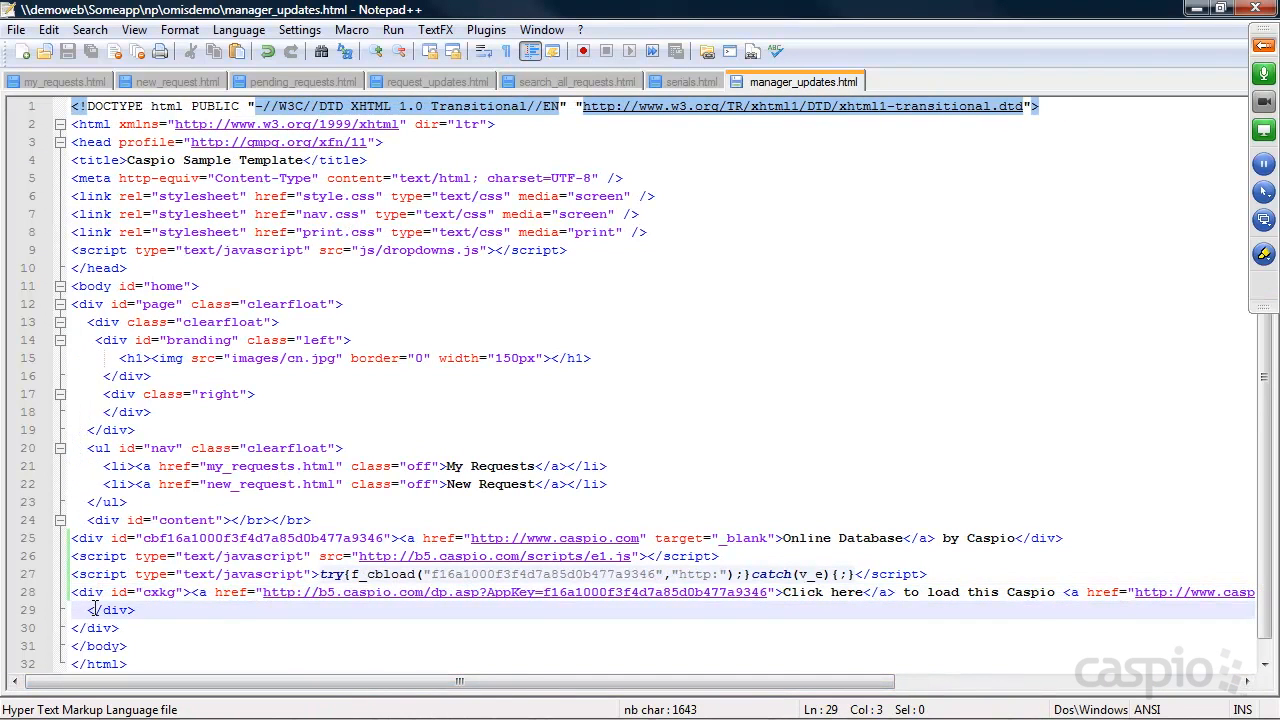
pyautogui.hotkey('ctrl', 'v')
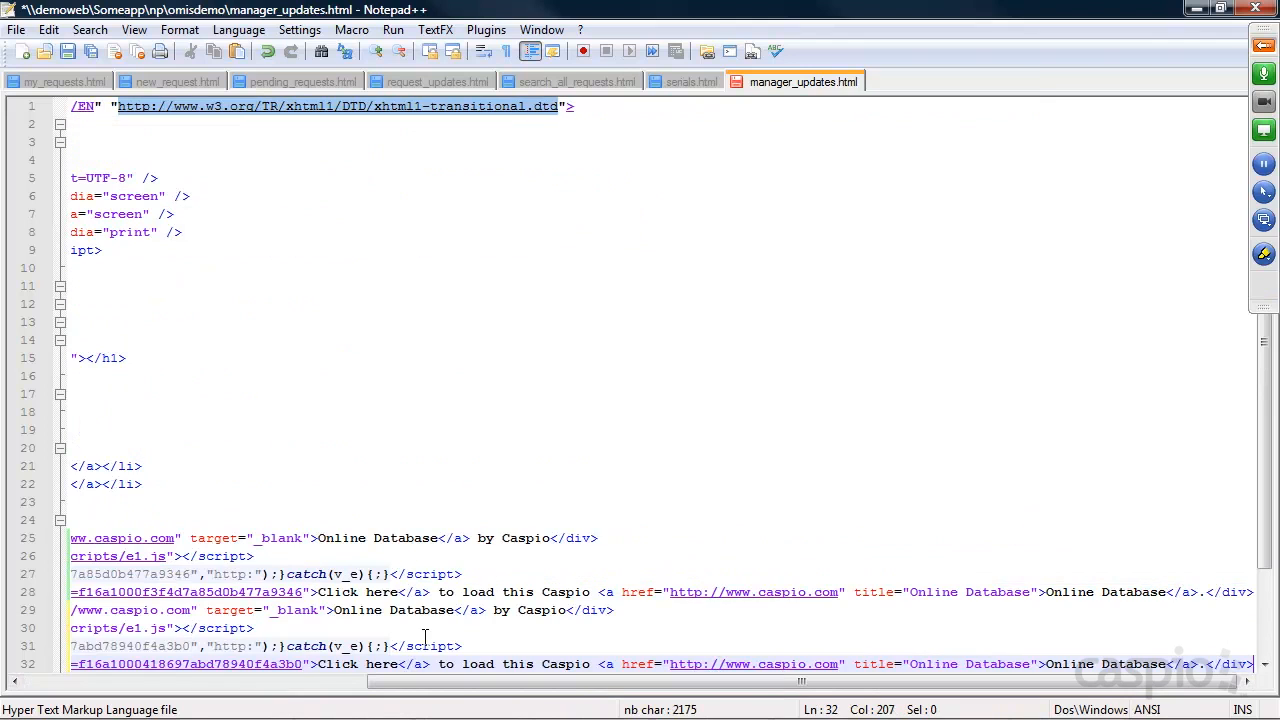
pyautogui.hotkey('ctrl', 's')
pyautogui.click(1197, 8)
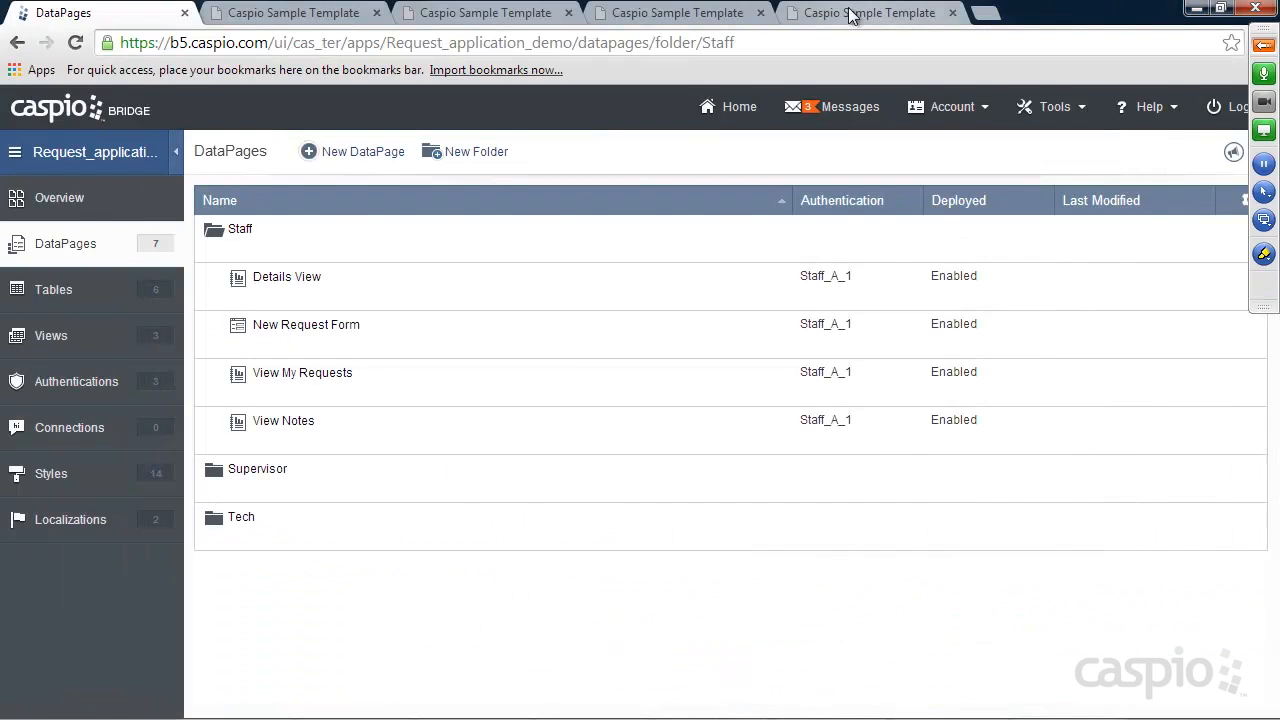
# Reload My Requests and check the updates pages for the first and second requests
pyautogui.click(826, 14)
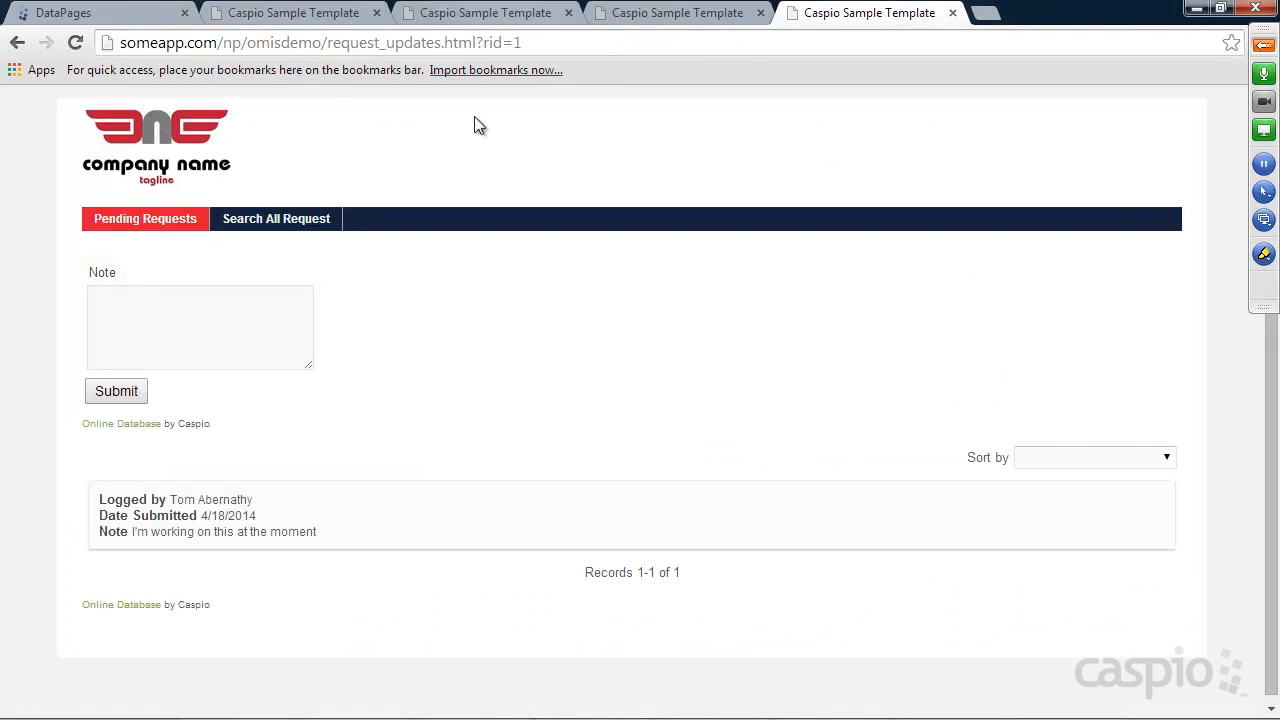
pyautogui.click(645, 18)
pyautogui.click(75, 45)
pyautogui.click(1086, 306)
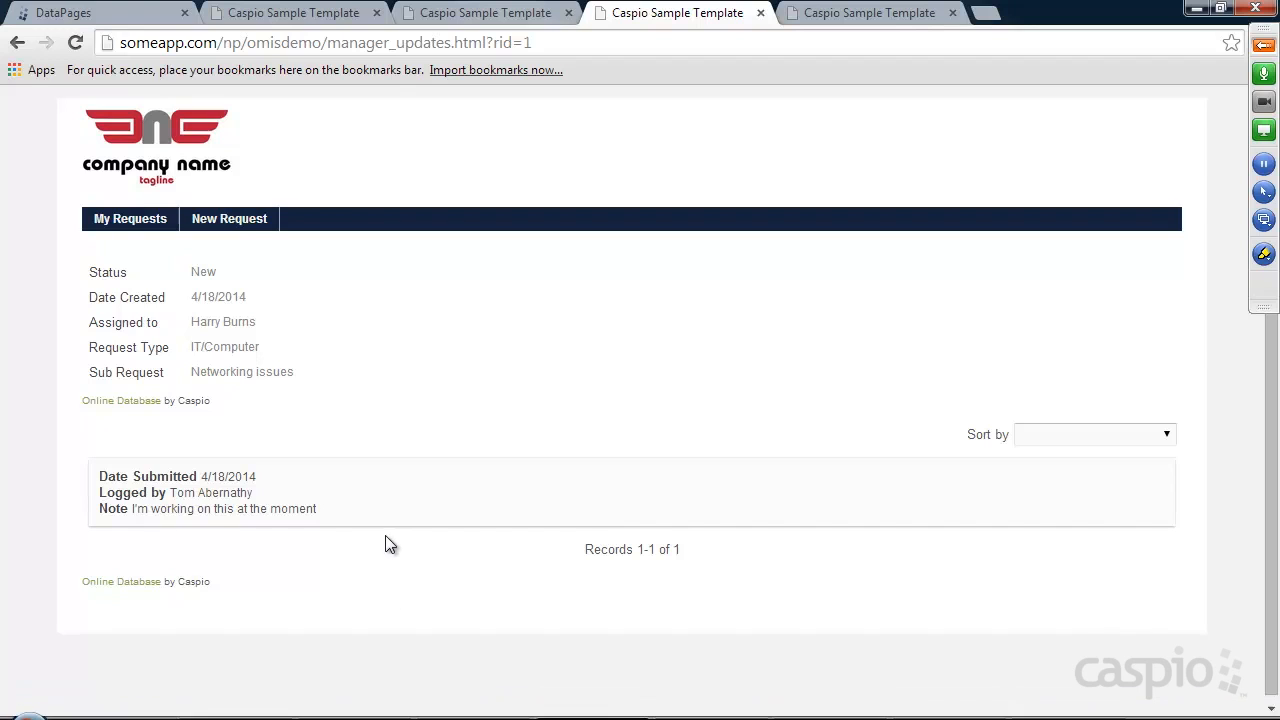
pyautogui.click(120, 218)
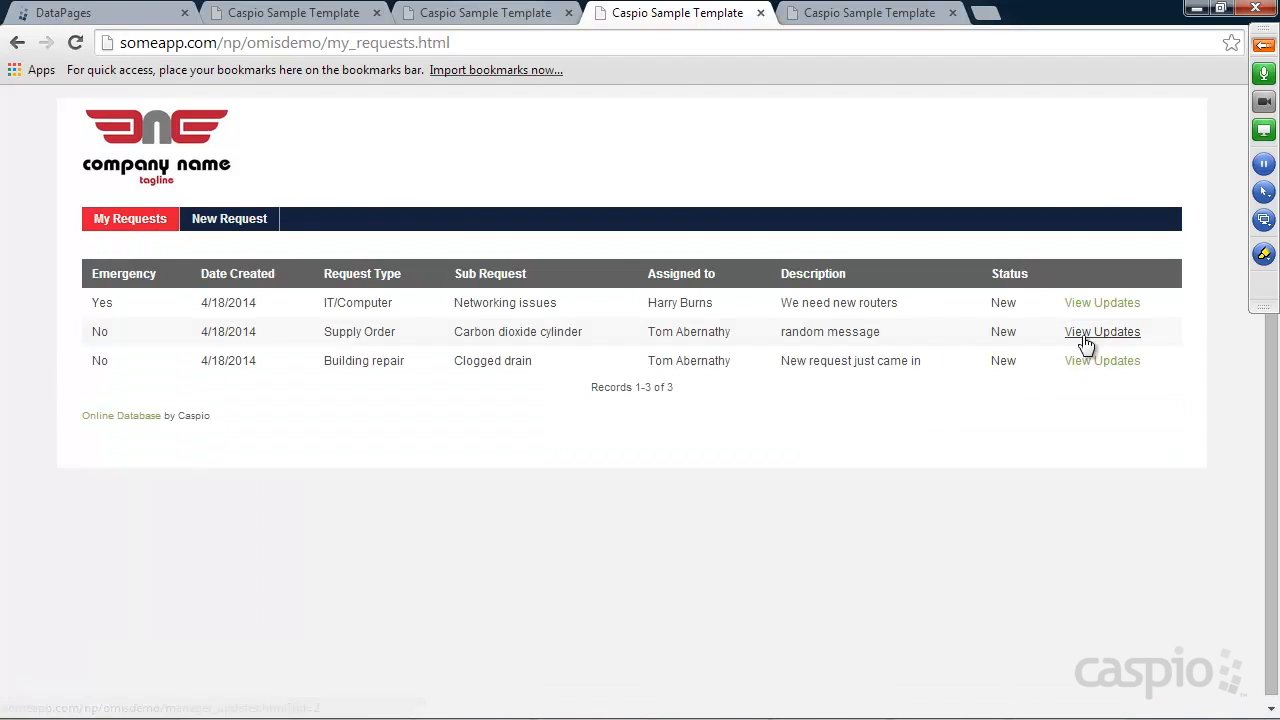
pyautogui.click(1090, 336)
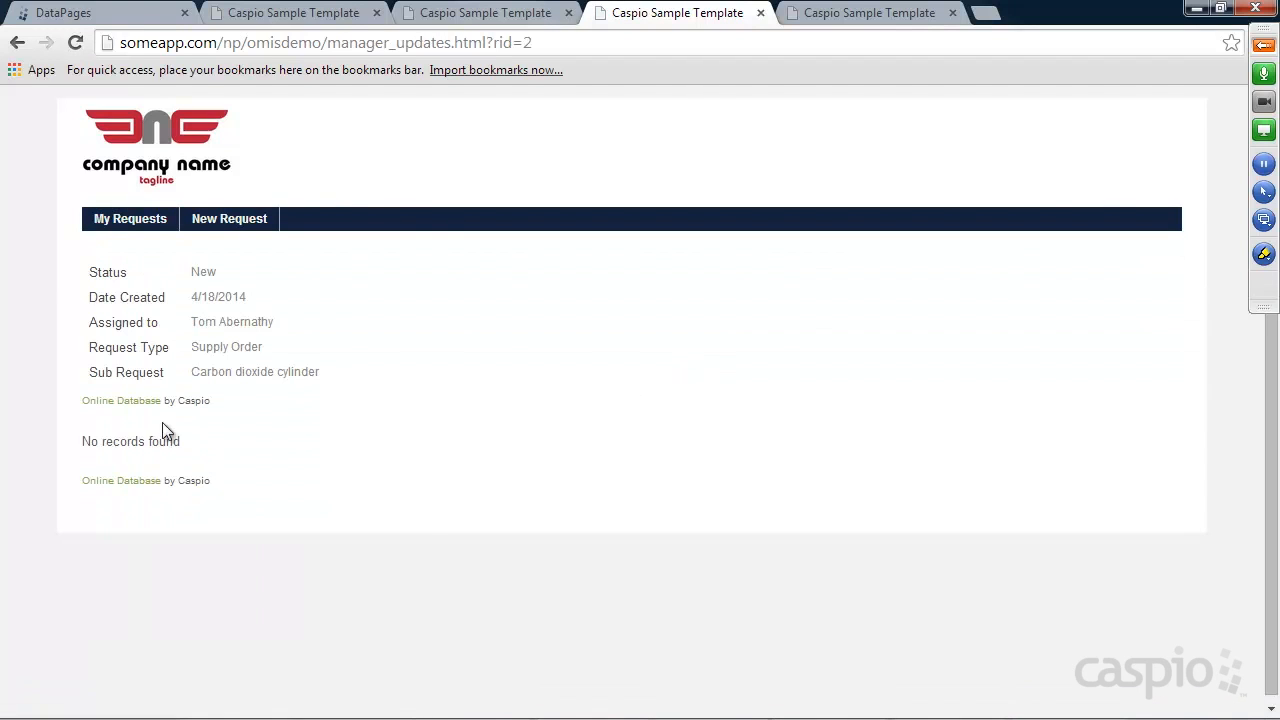
# Submit the note 'Almost finish' for request 2 from the Pending Requests list
pyautogui.click(830, 13)
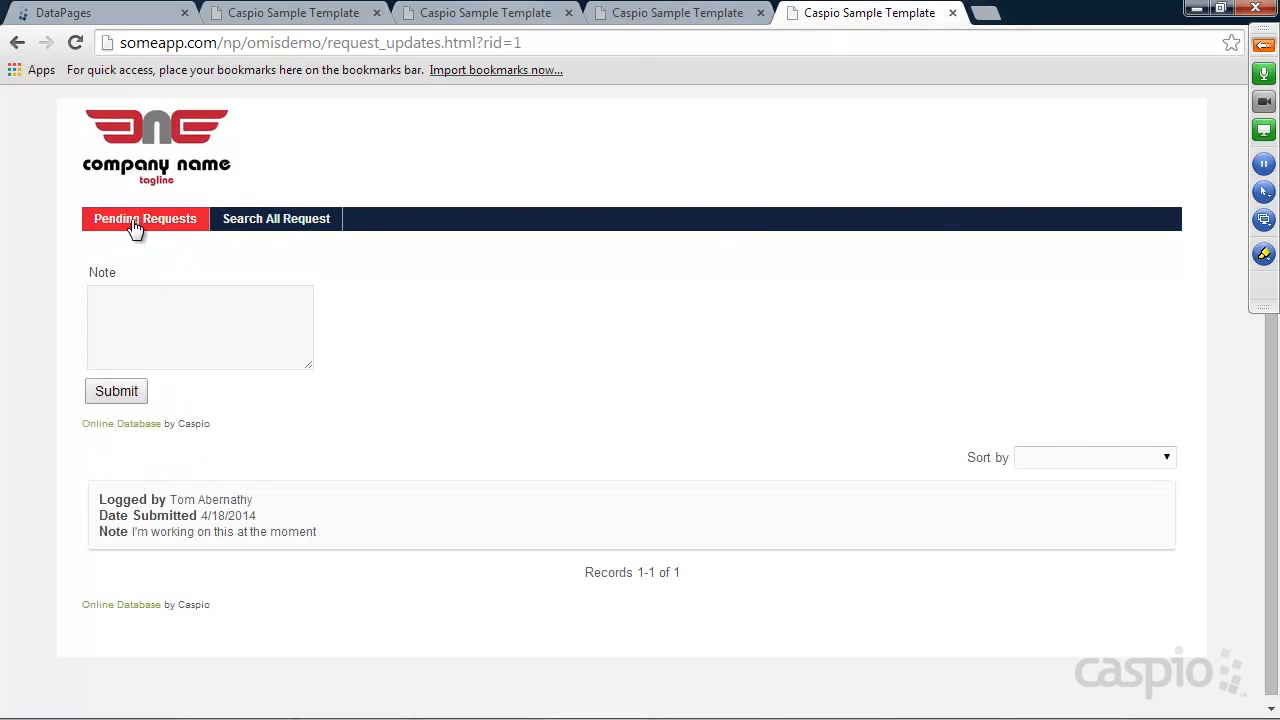
pyautogui.click(134, 222)
pyautogui.click(1089, 421)
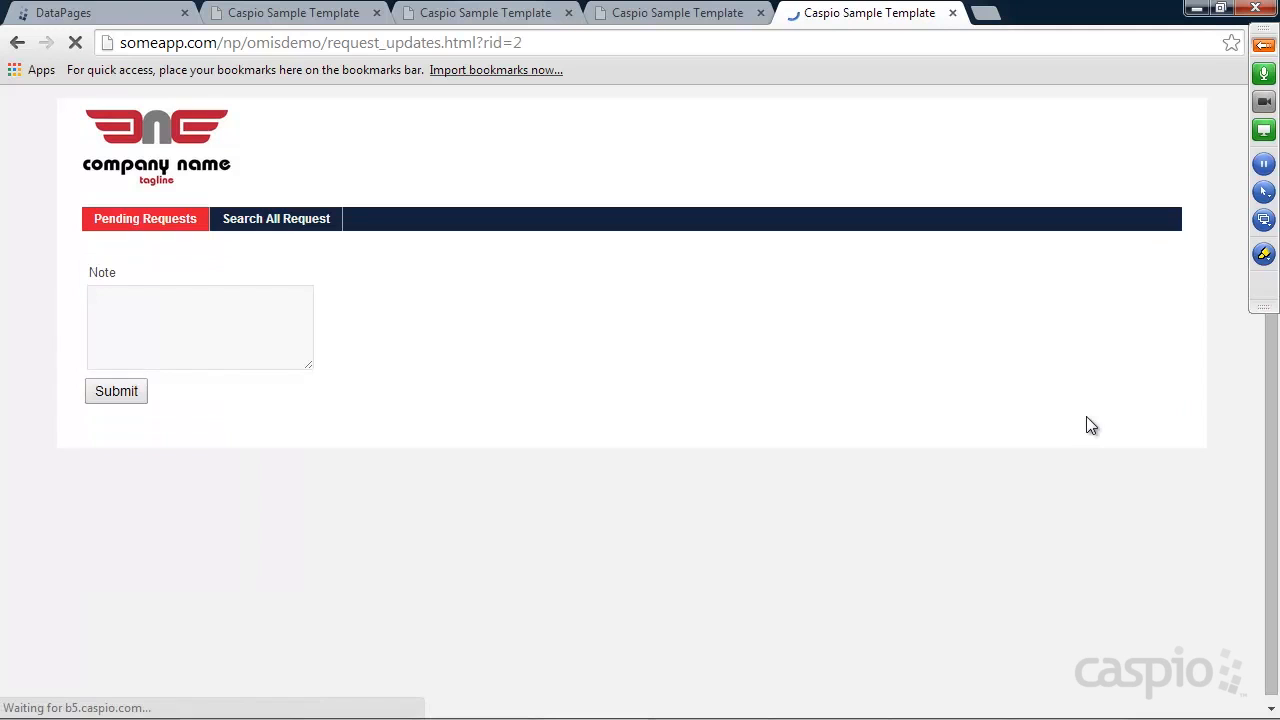
pyautogui.click(174, 328)
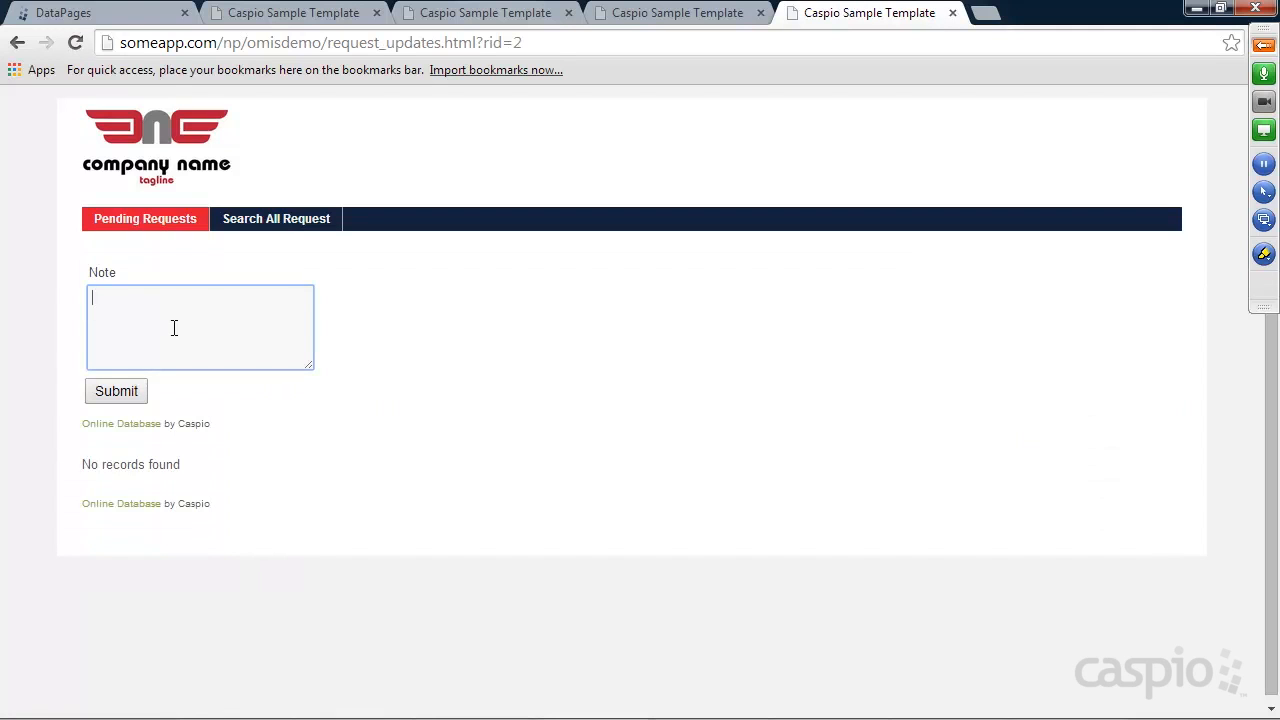
pyautogui.write('Almost finished')
pyautogui.click(112, 396)
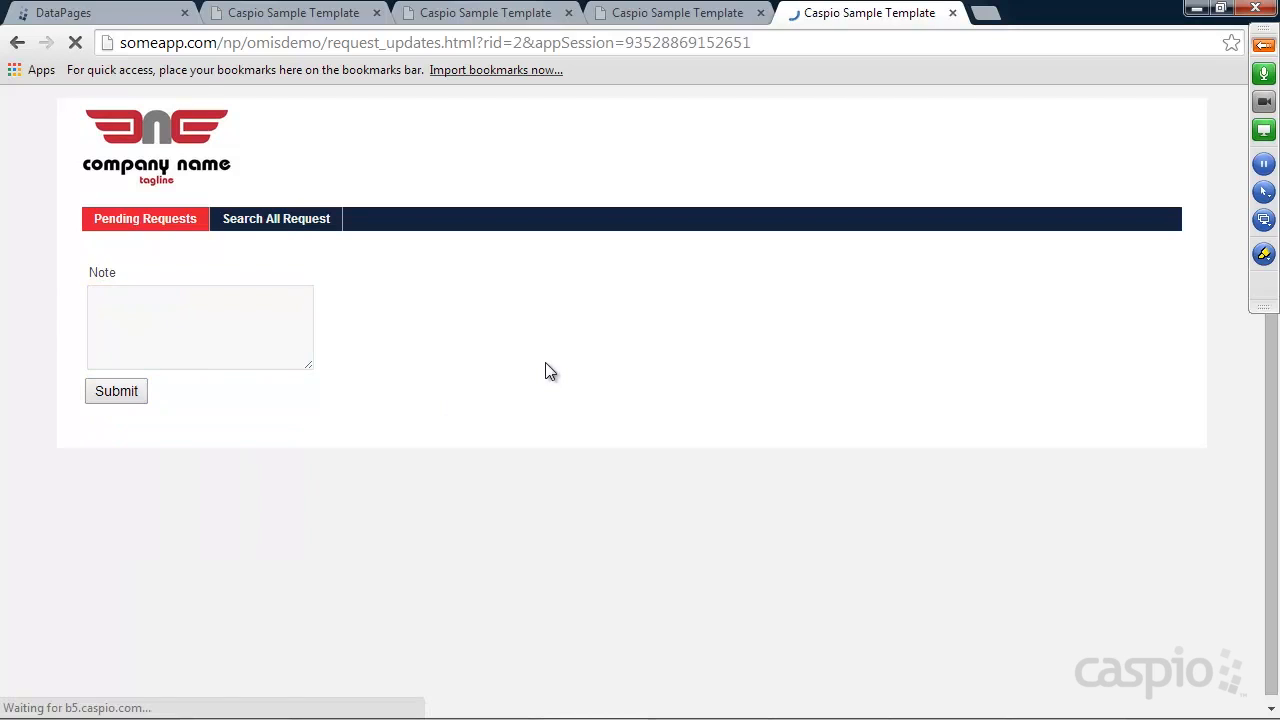
# Reopen request 2's updates from My Requests to confirm the new note appears
pyautogui.click(655, 14)
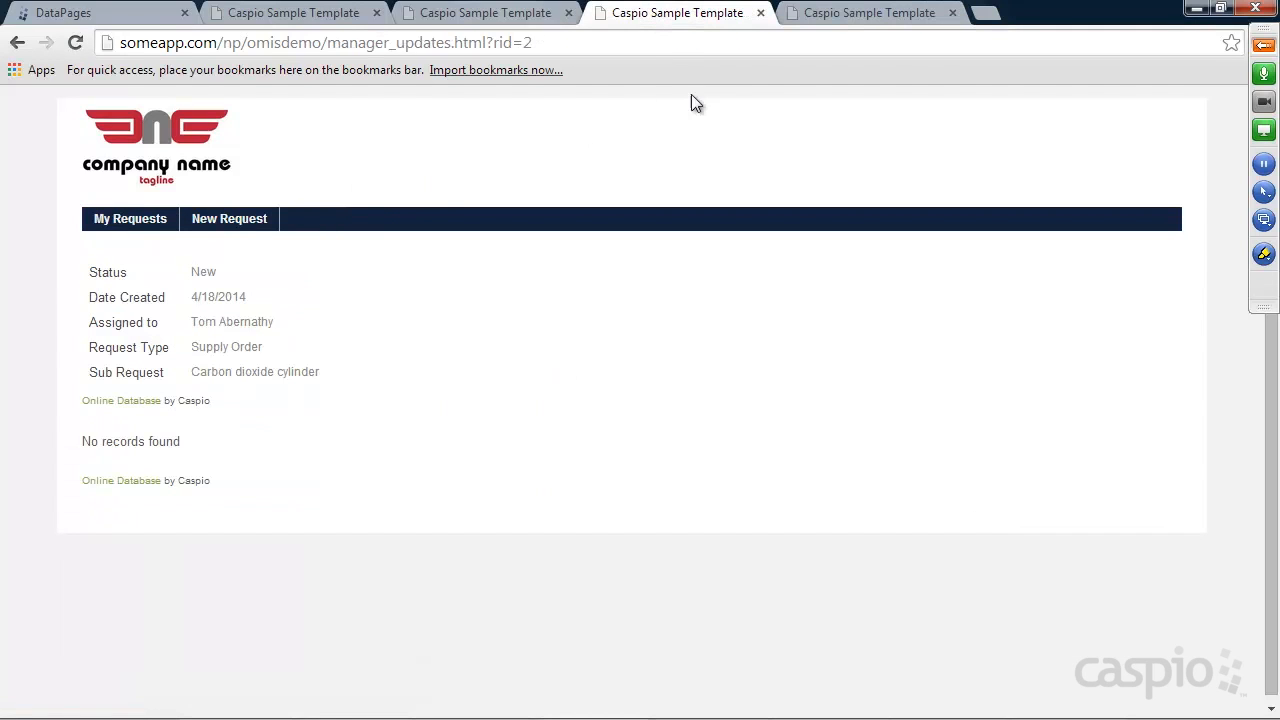
pyautogui.click(137, 222)
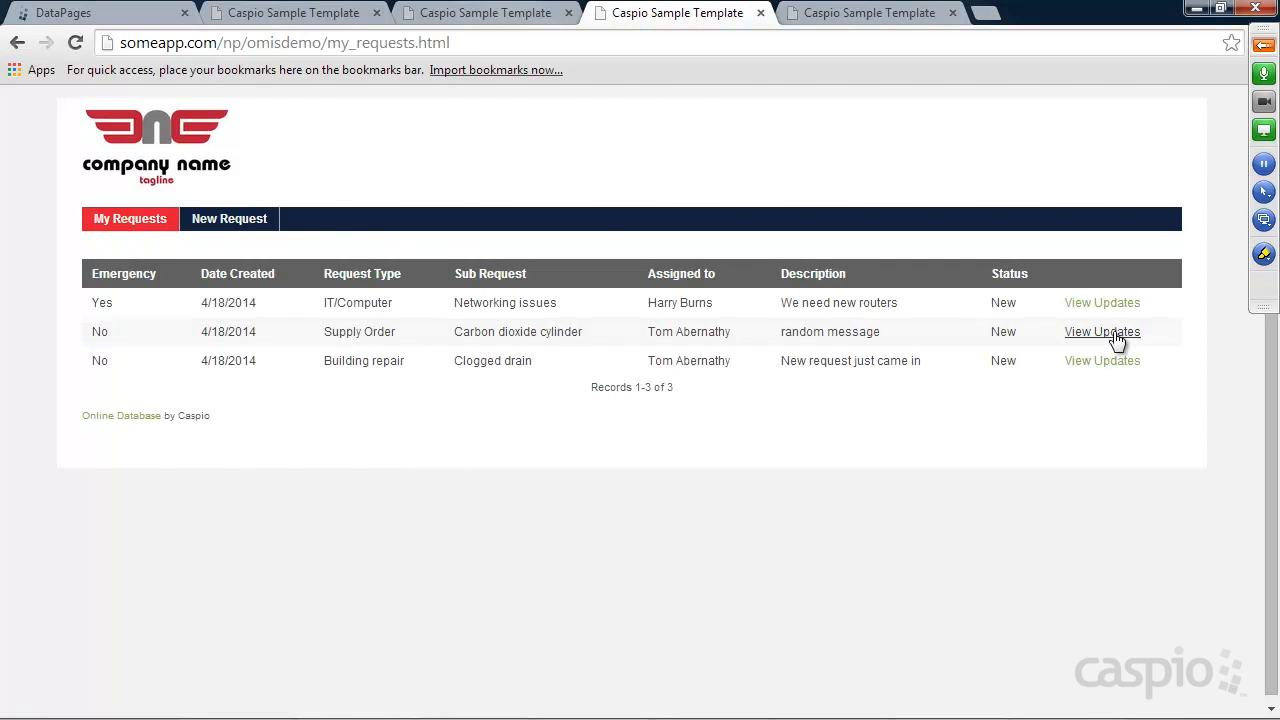
pyautogui.click(1113, 333)
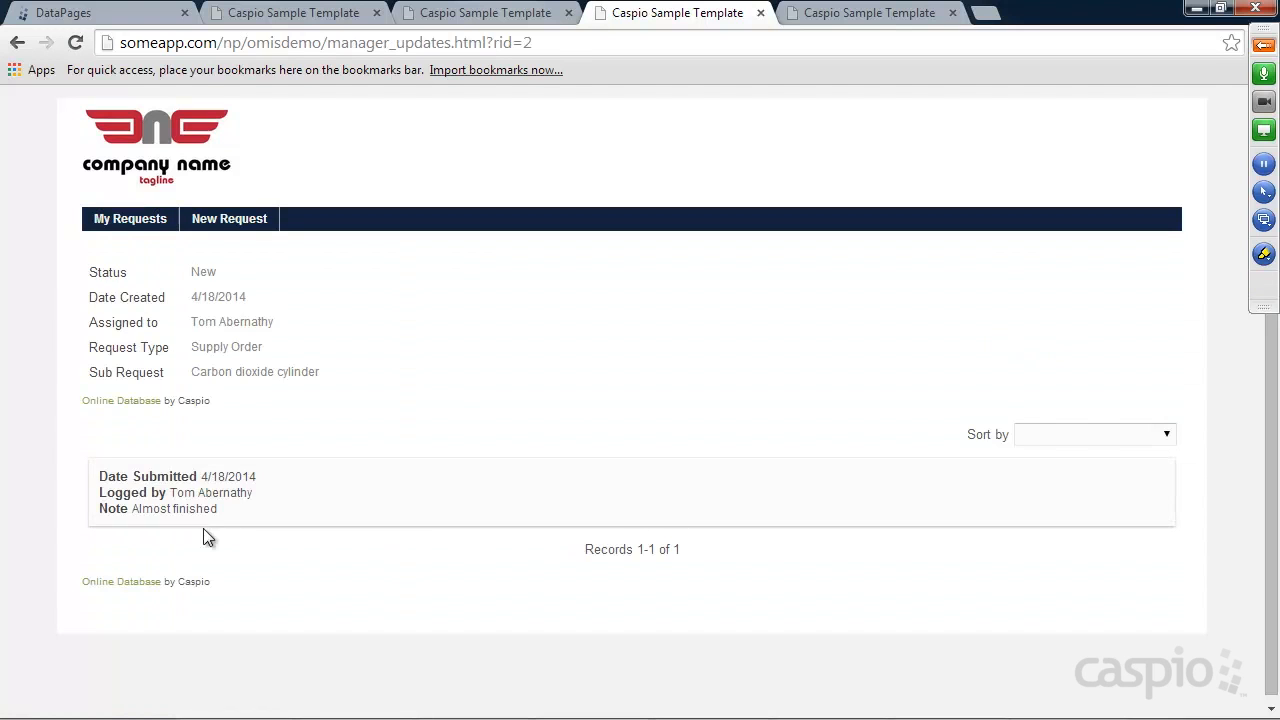
pyautogui.moveTo(225, 512)
pyautogui.mouseDown()
pyautogui.moveTo(143, 514)
pyautogui.moveTo(229, 509)
pyautogui.mouseUp()
pyautogui.click(1047, 710)
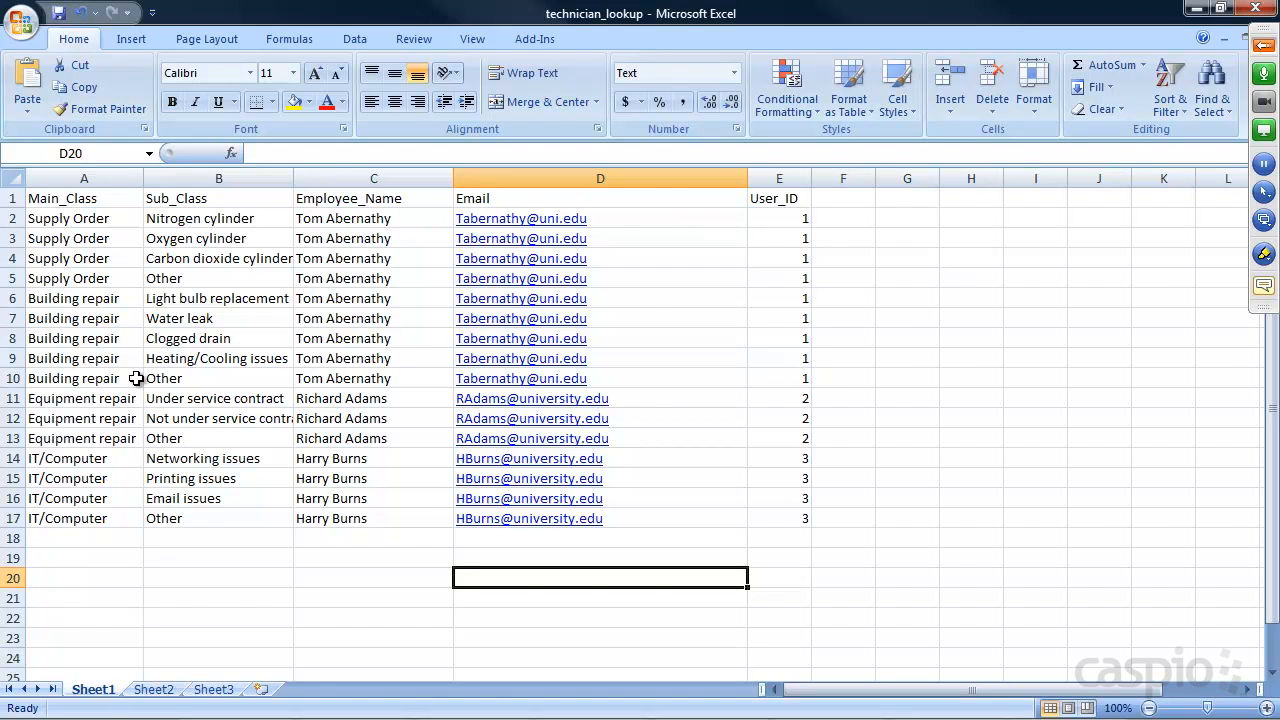
pyautogui.click(1196, 9)
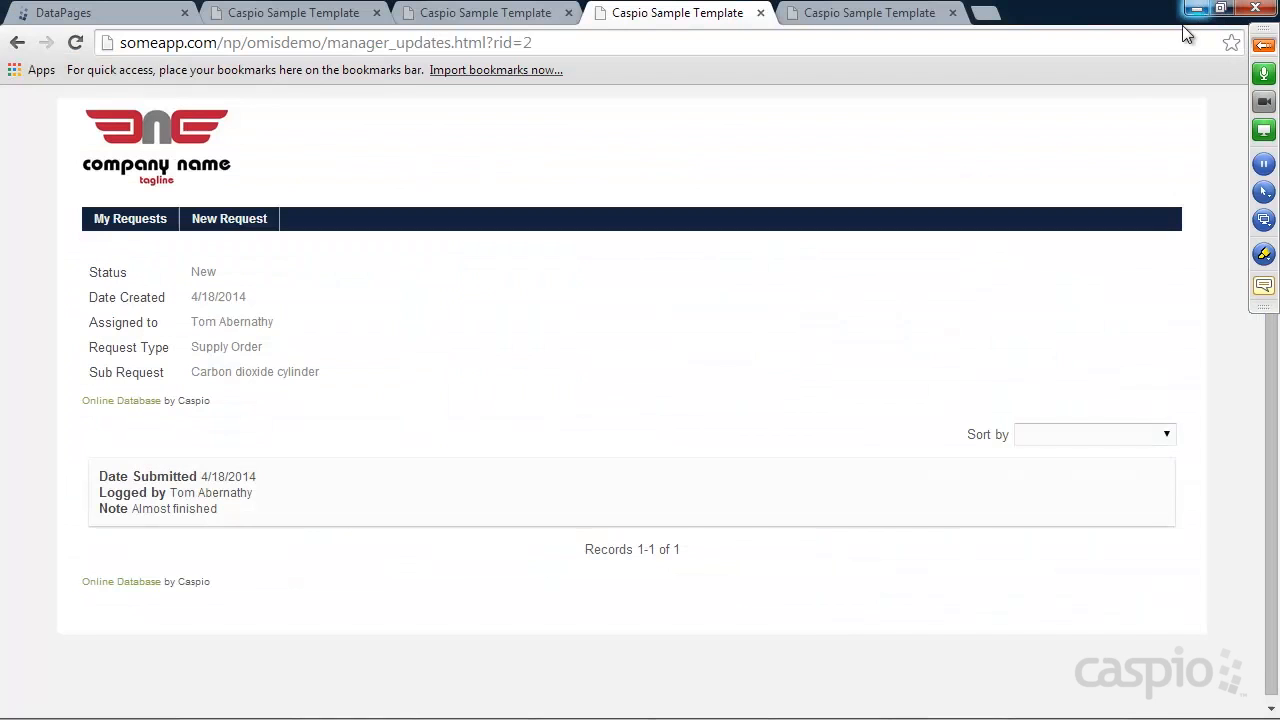
# Show Caspio Bridge's Tables list, including Notes_tbl and tech_lookup
pyautogui.click(105, 13)
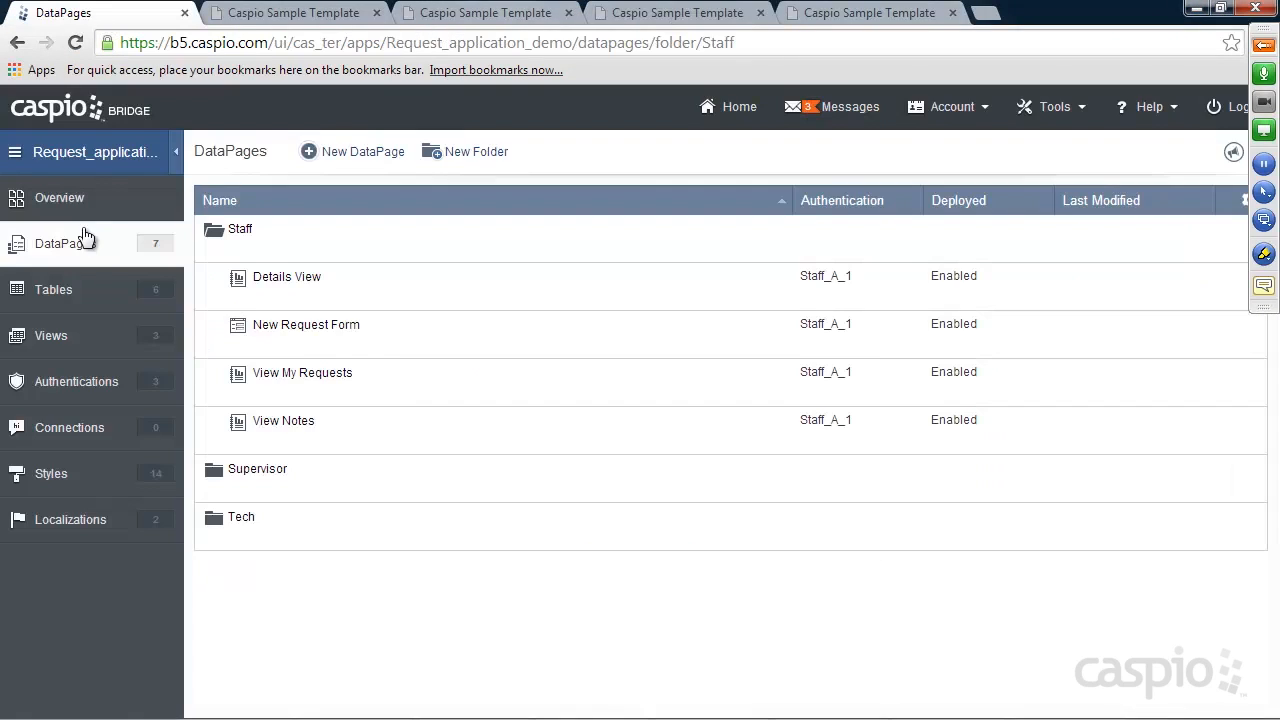
pyautogui.click(68, 290)
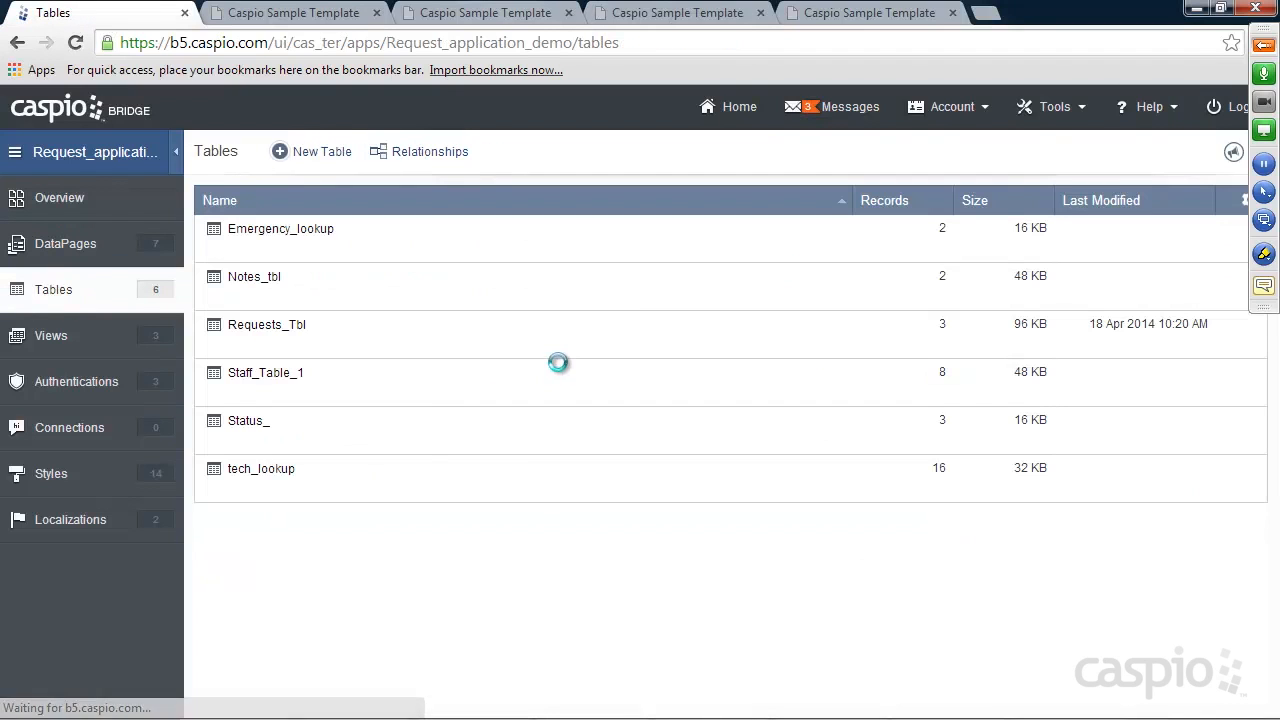
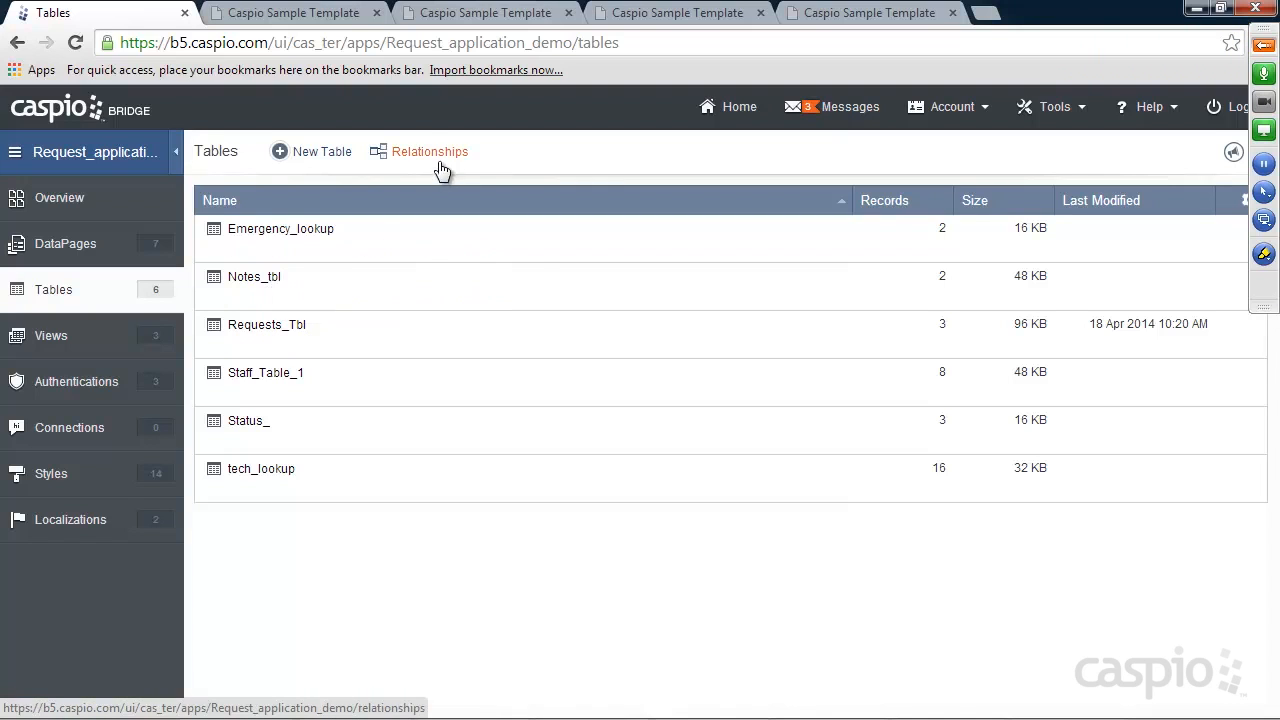
# In the manager's app, open the updates for the networking issues request
pyautogui.click(660, 16)
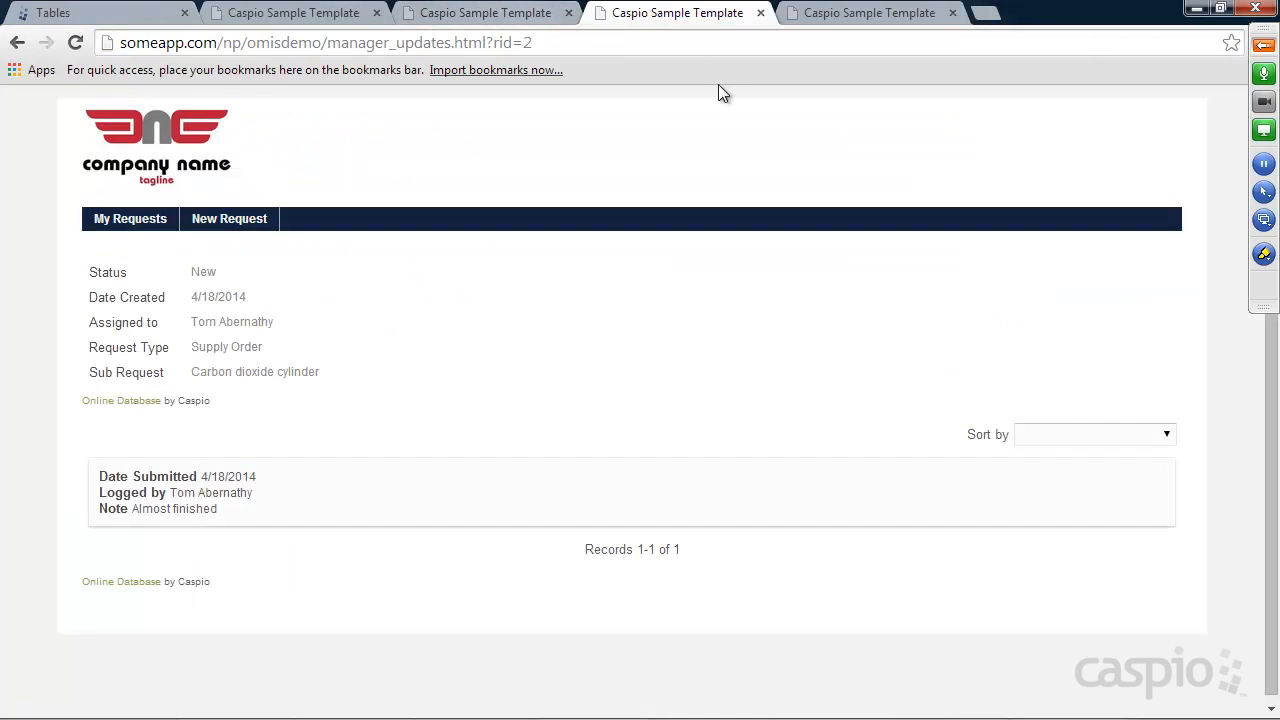
pyautogui.click(148, 220)
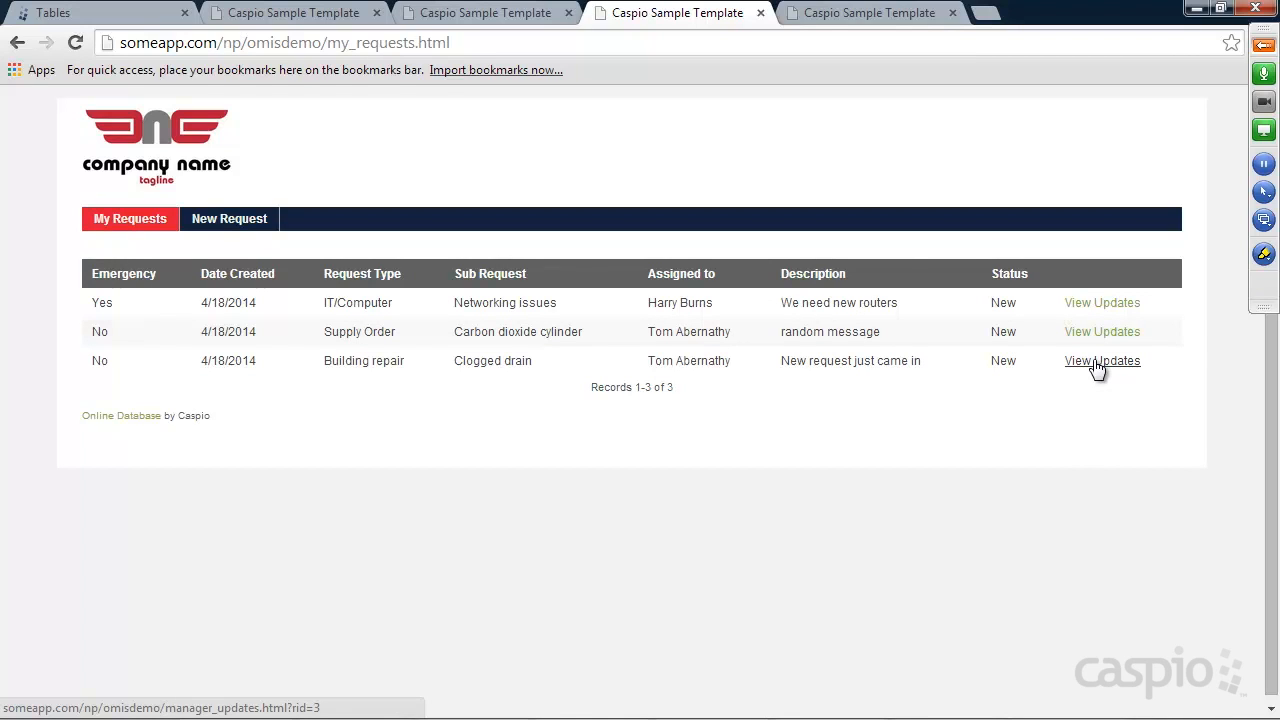
pyautogui.click(1106, 304)
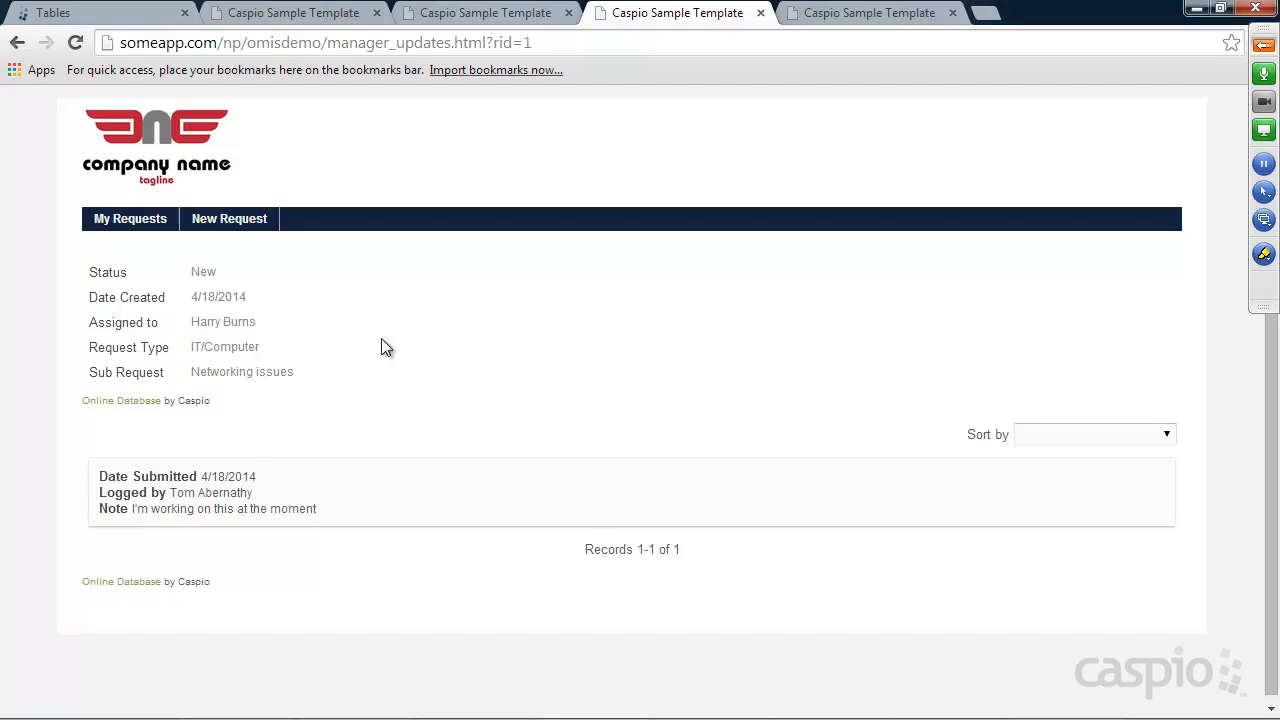
# Review the request's logged notes, then bring up the staff request updates page
pyautogui.click(1264, 48)
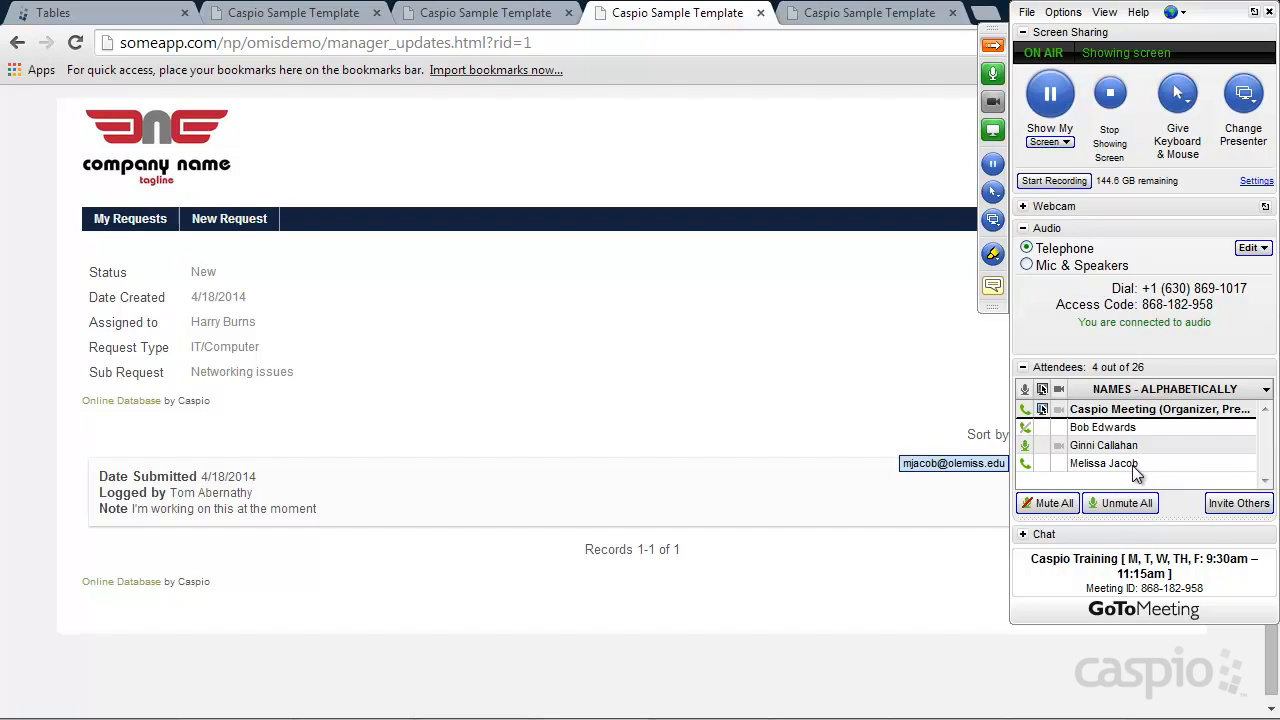
pyautogui.click(1053, 503)
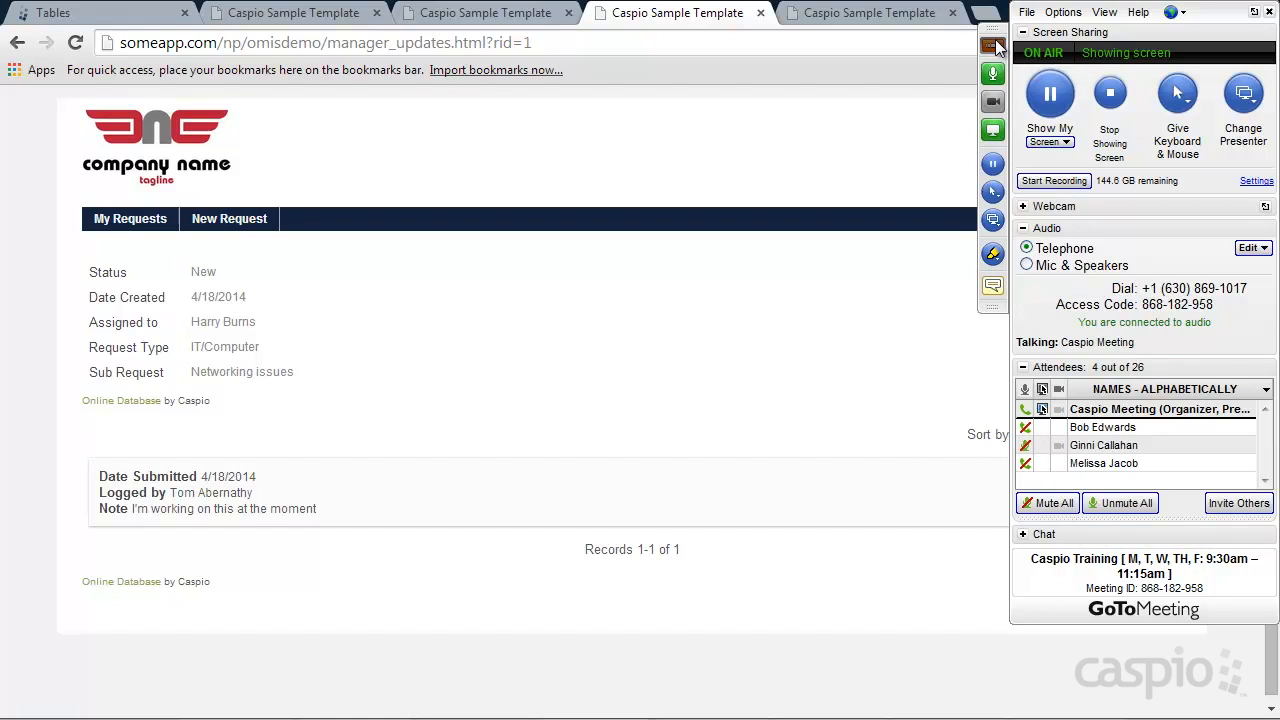
pyautogui.click(1005, 59)
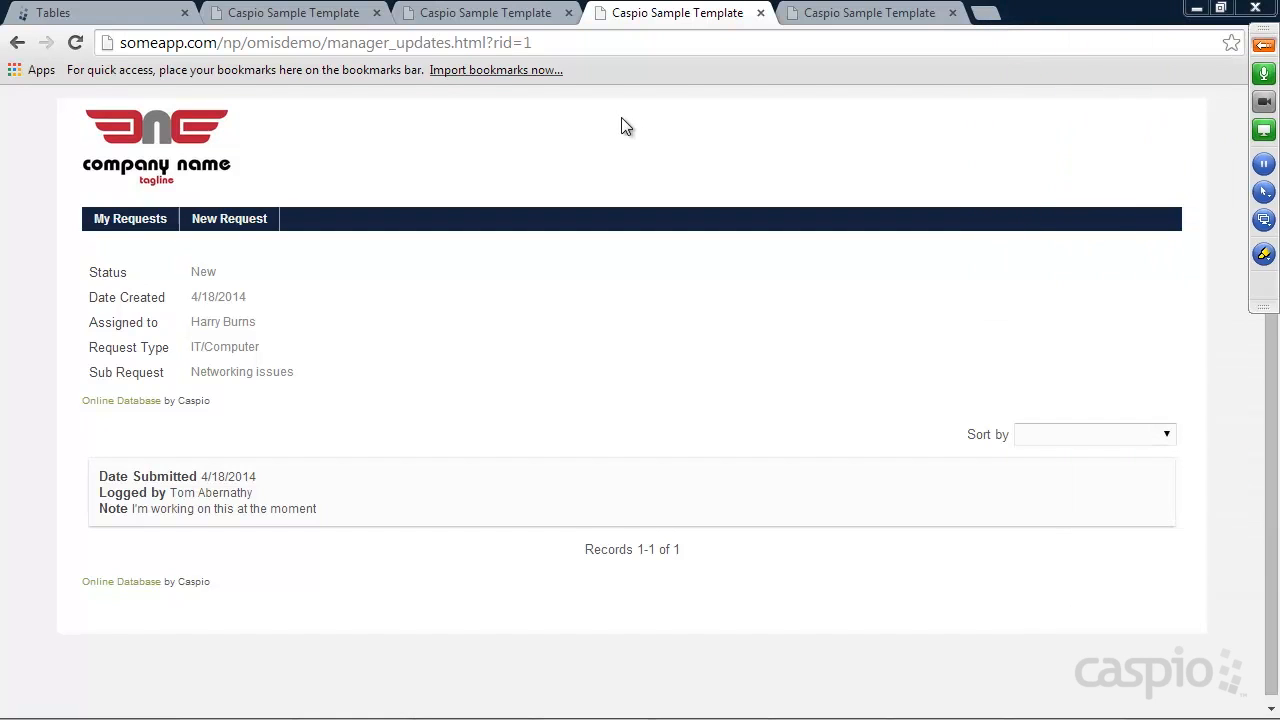
pyautogui.click(481, 18)
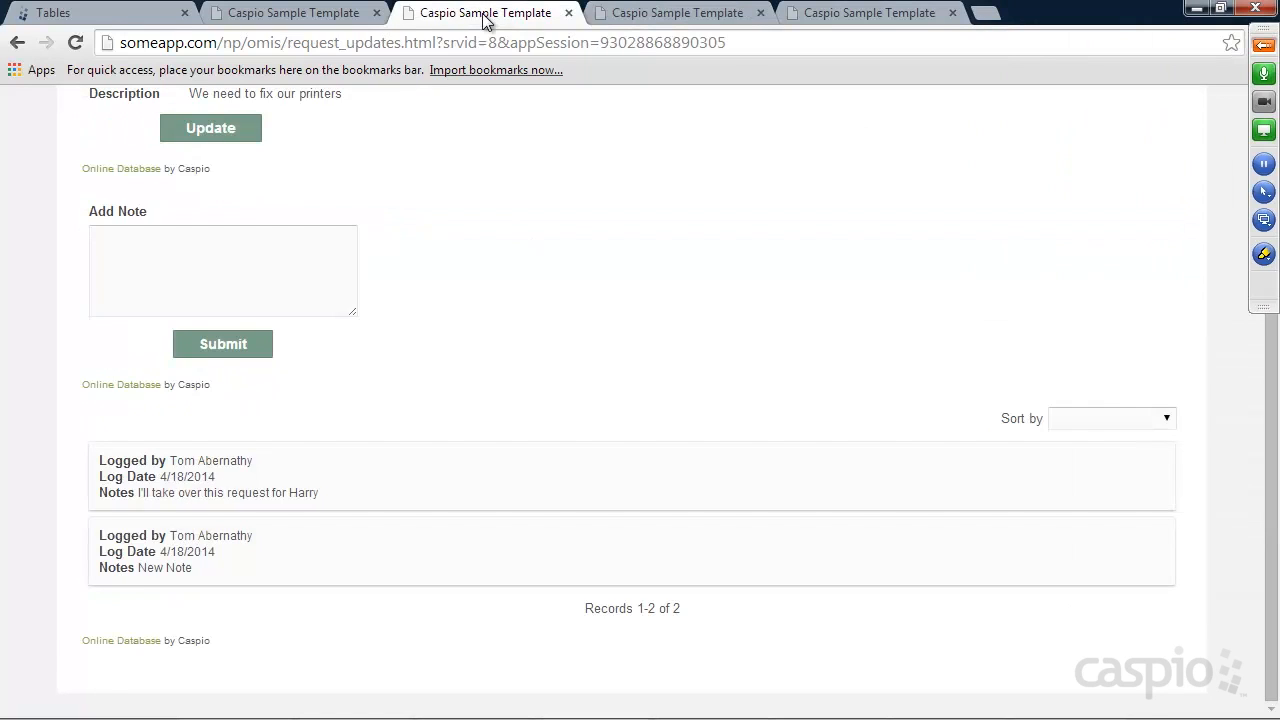
# Compare the staff and manager My Requests lists, then return to the app's DataPages
pyautogui.click(296, 16)
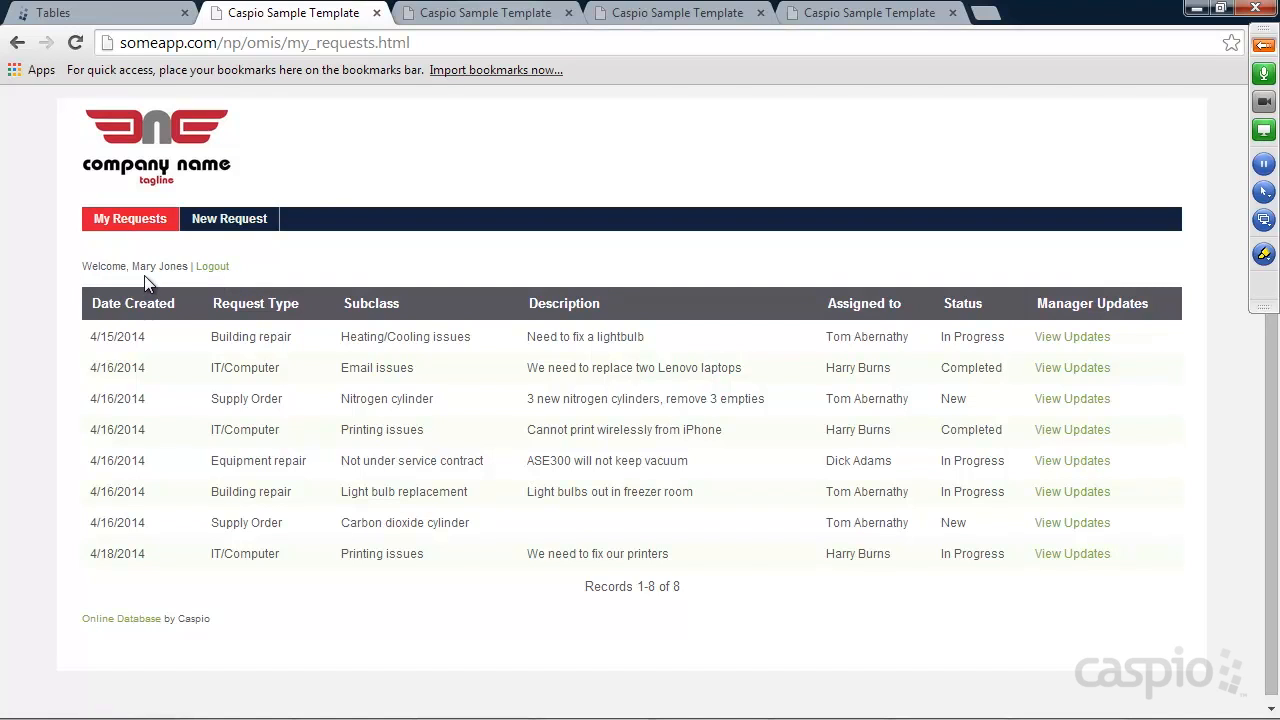
pyautogui.click(655, 25)
pyautogui.click(158, 224)
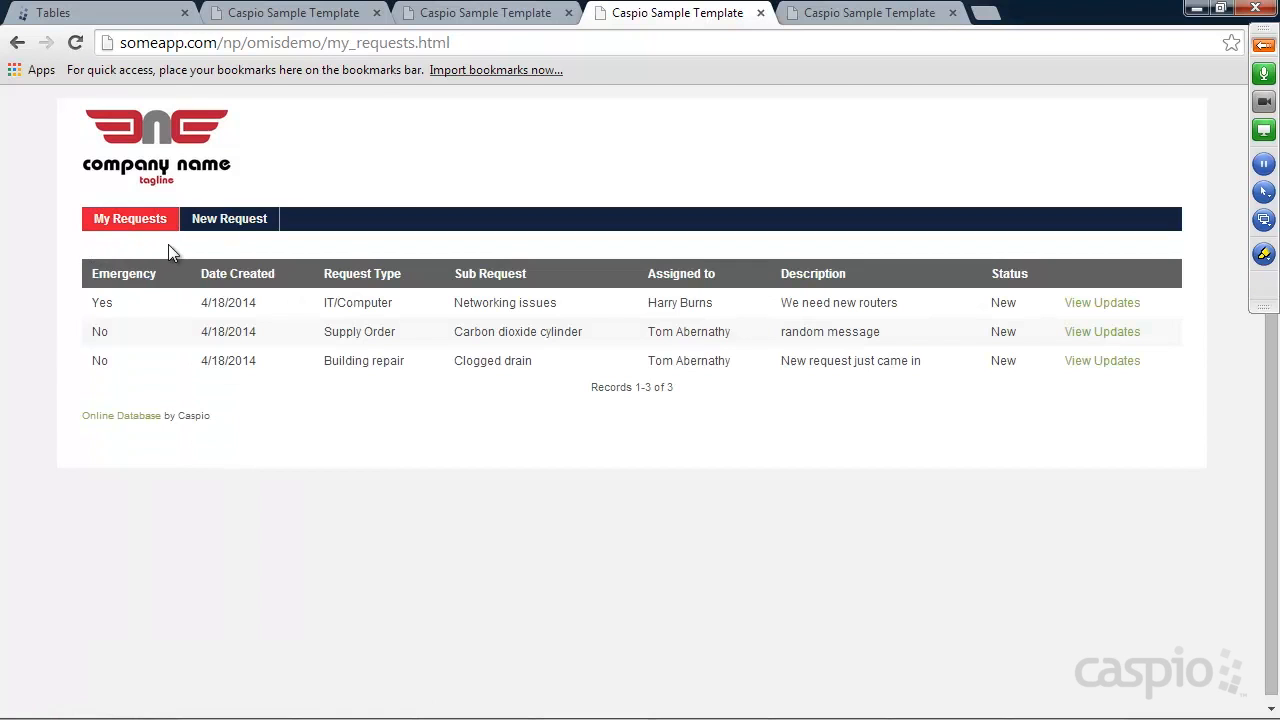
pyautogui.click(126, 16)
pyautogui.click(85, 252)
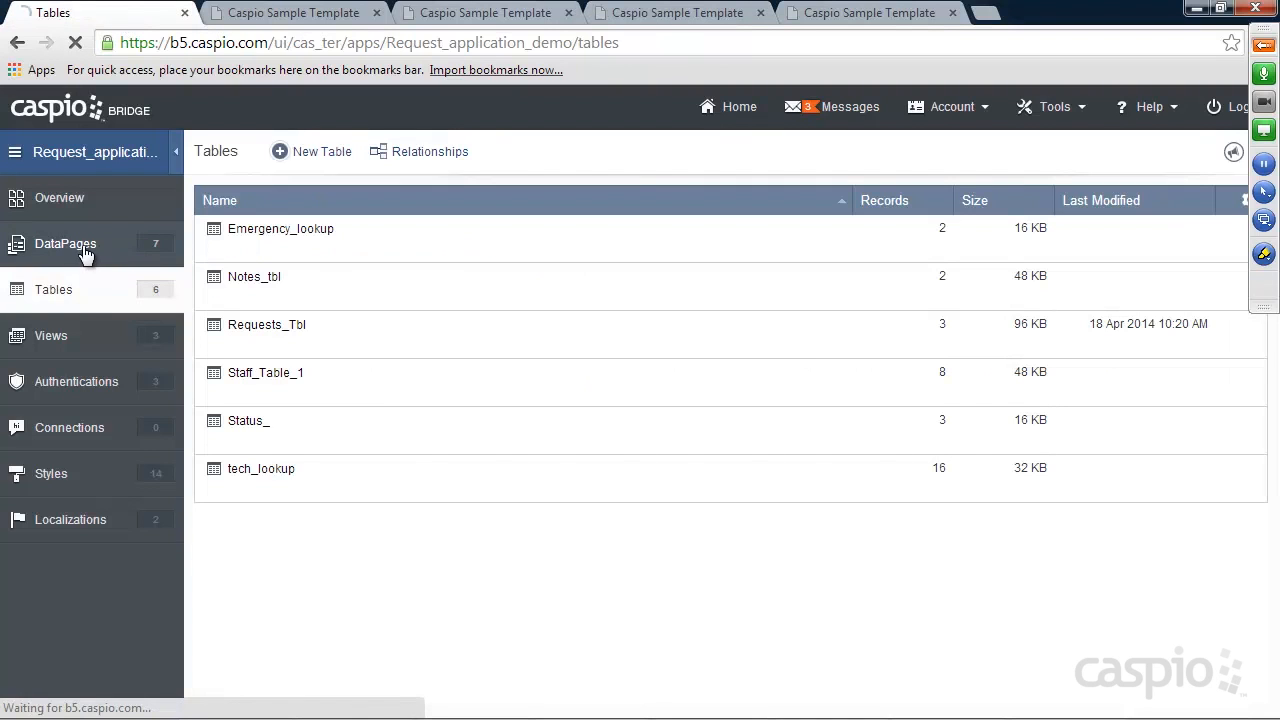
# Start a new HTML DataPage in the Staff folder, checking the staff My Requests page for reference
pyautogui.click(240, 249)
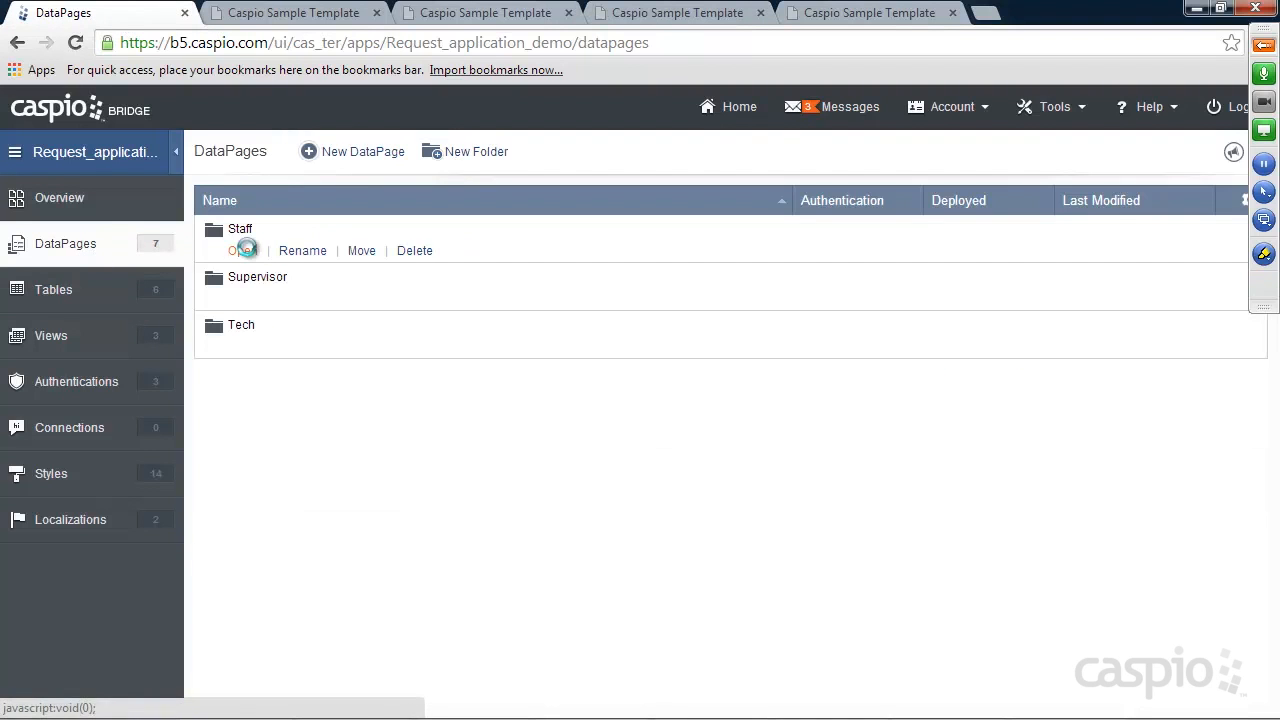
pyautogui.click(381, 160)
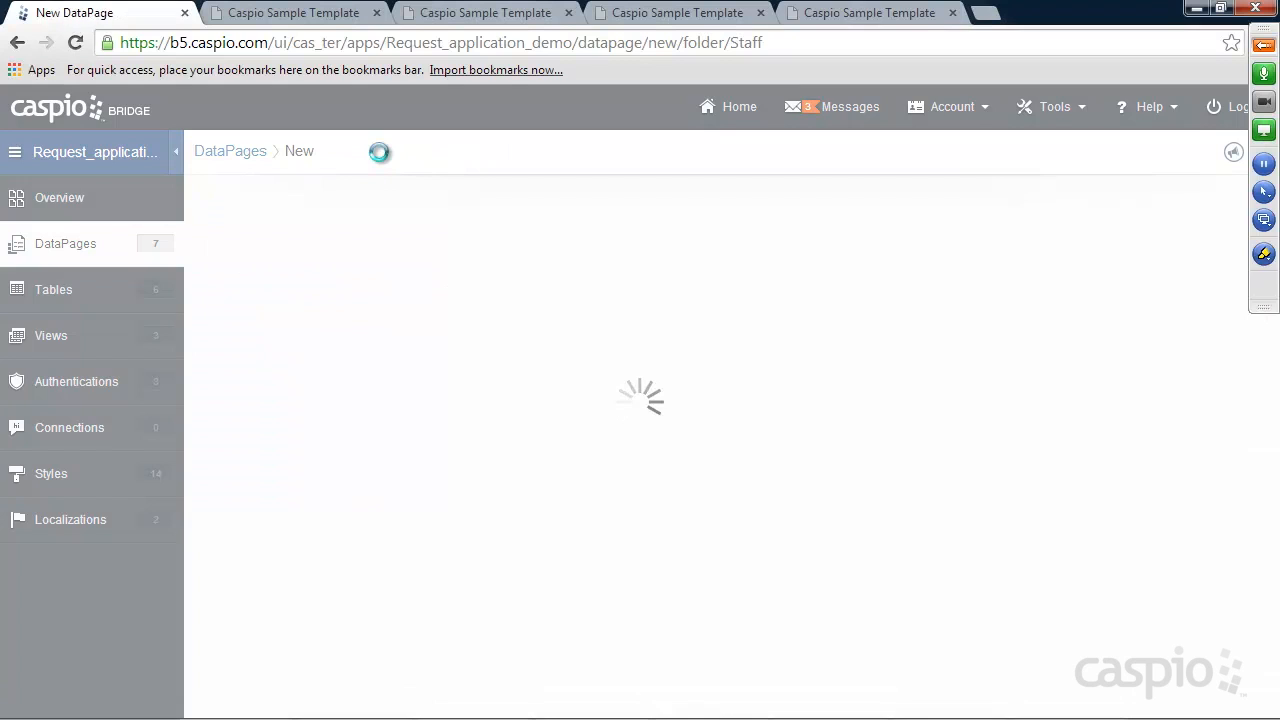
pyautogui.click(266, 398)
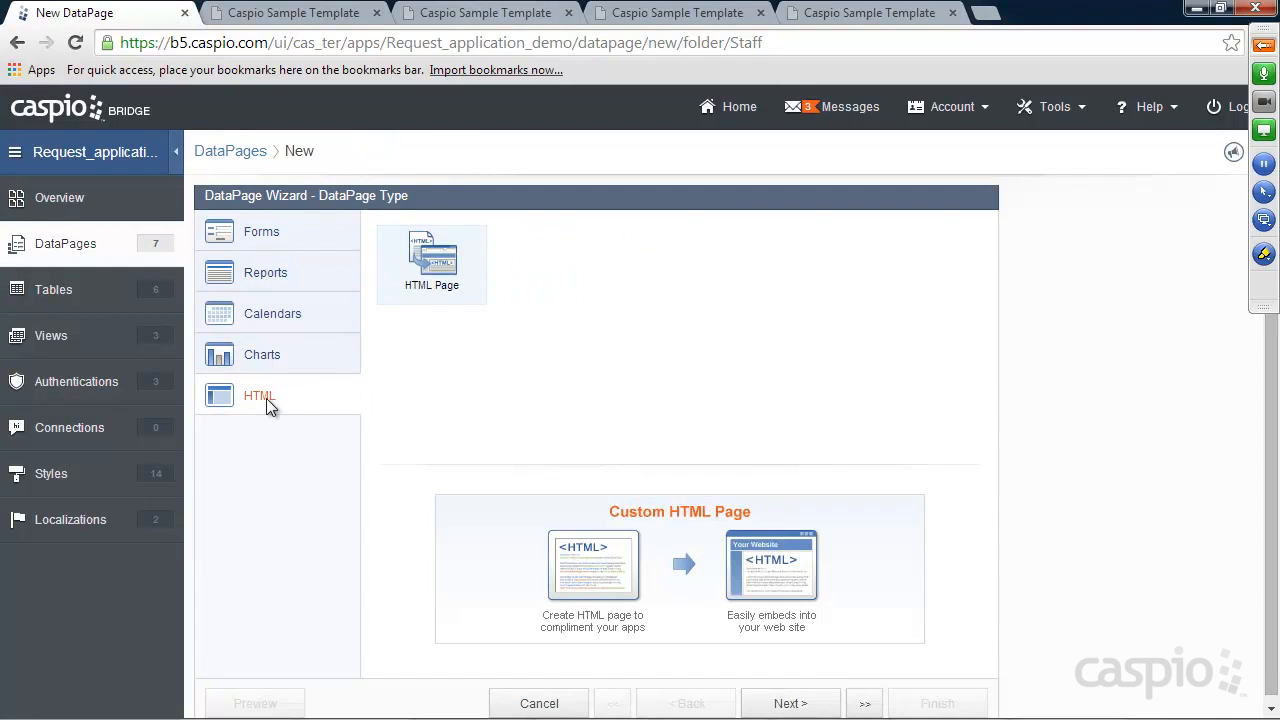
pyautogui.click(325, 15)
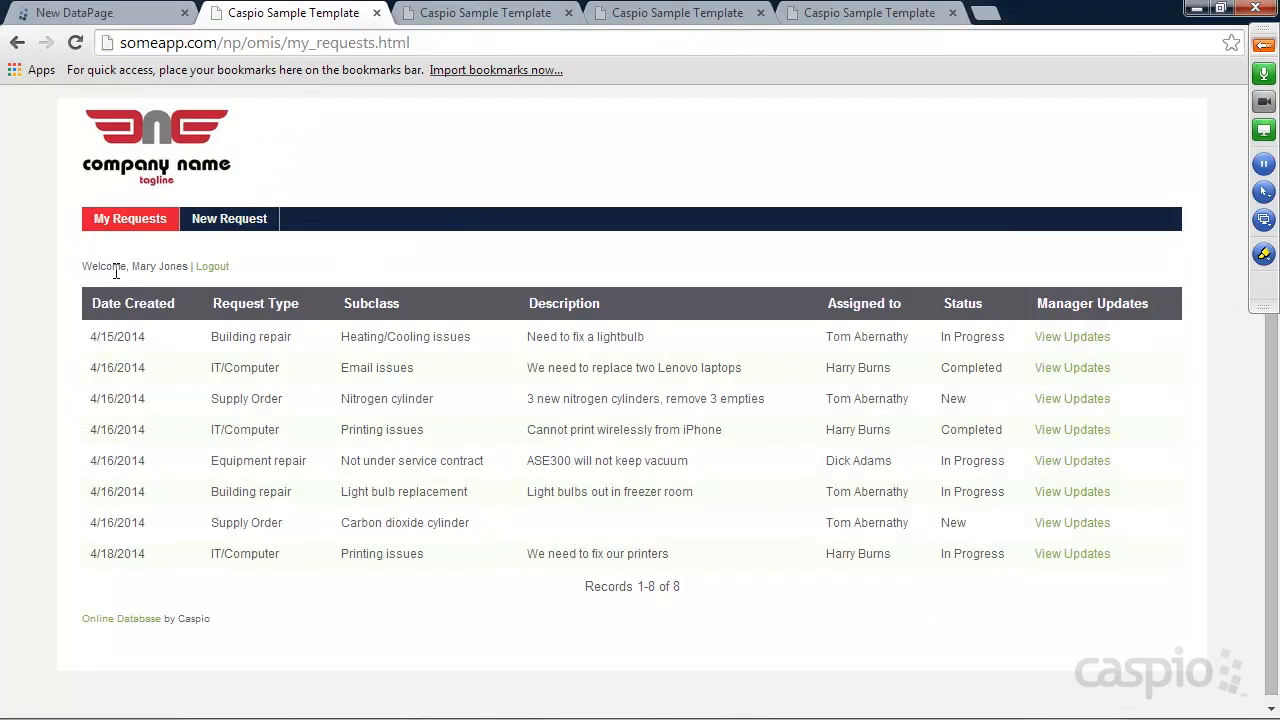
pyautogui.moveTo(191, 268)
pyautogui.mouseDown()
pyautogui.moveTo(40, 262)
pyautogui.moveTo(200, 276)
pyautogui.mouseUp()
pyautogui.click(245, 270)
pyautogui.click(105, 20)
pyautogui.click(786, 702)
# Restrict the page to Staff_A_1, name it 'Welcome Screen', and enable advanced options
pyautogui.click(295, 412)
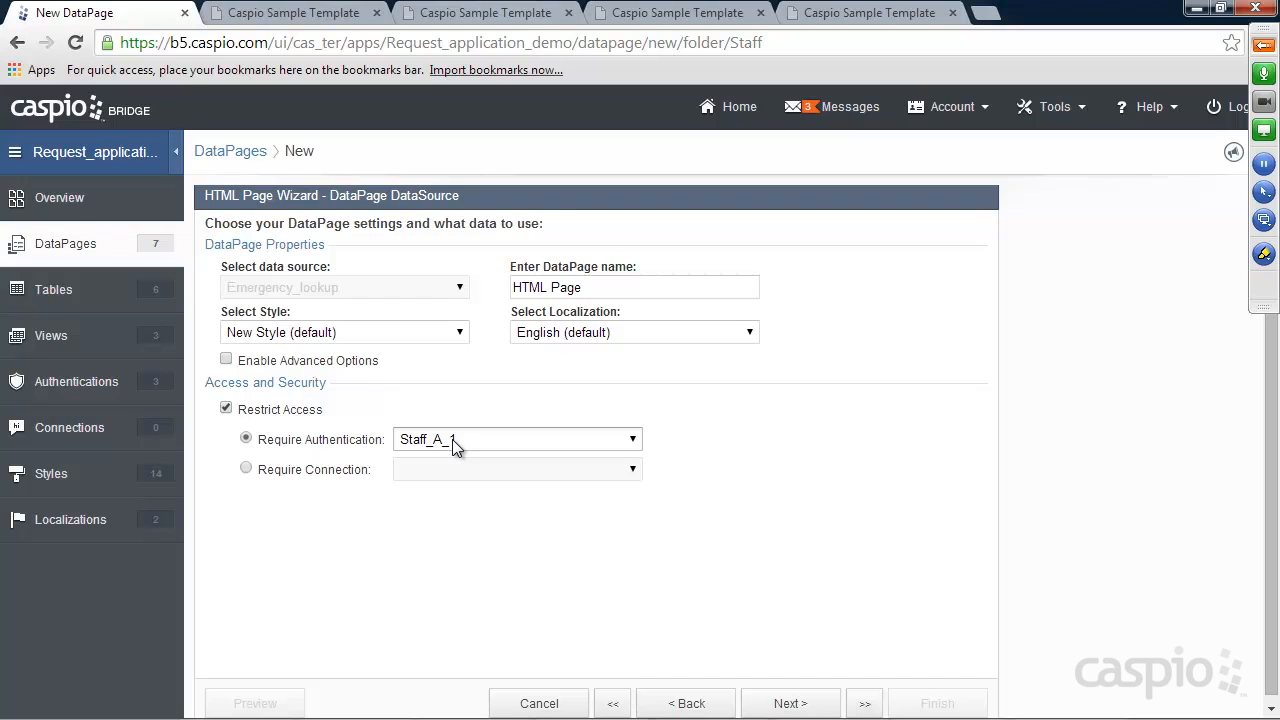
pyautogui.click(598, 287)
pyautogui.moveTo(598, 287); pyautogui.dragTo(465, 284)
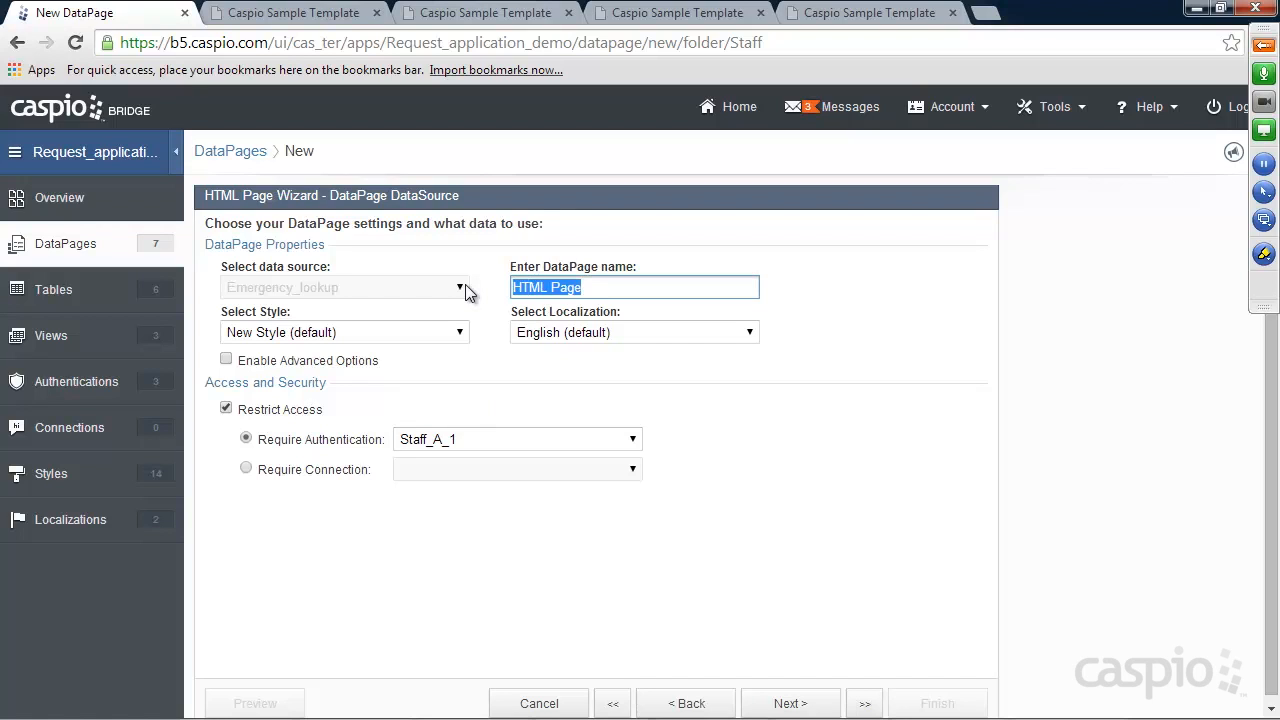
pyautogui.write('Welcome Sc')
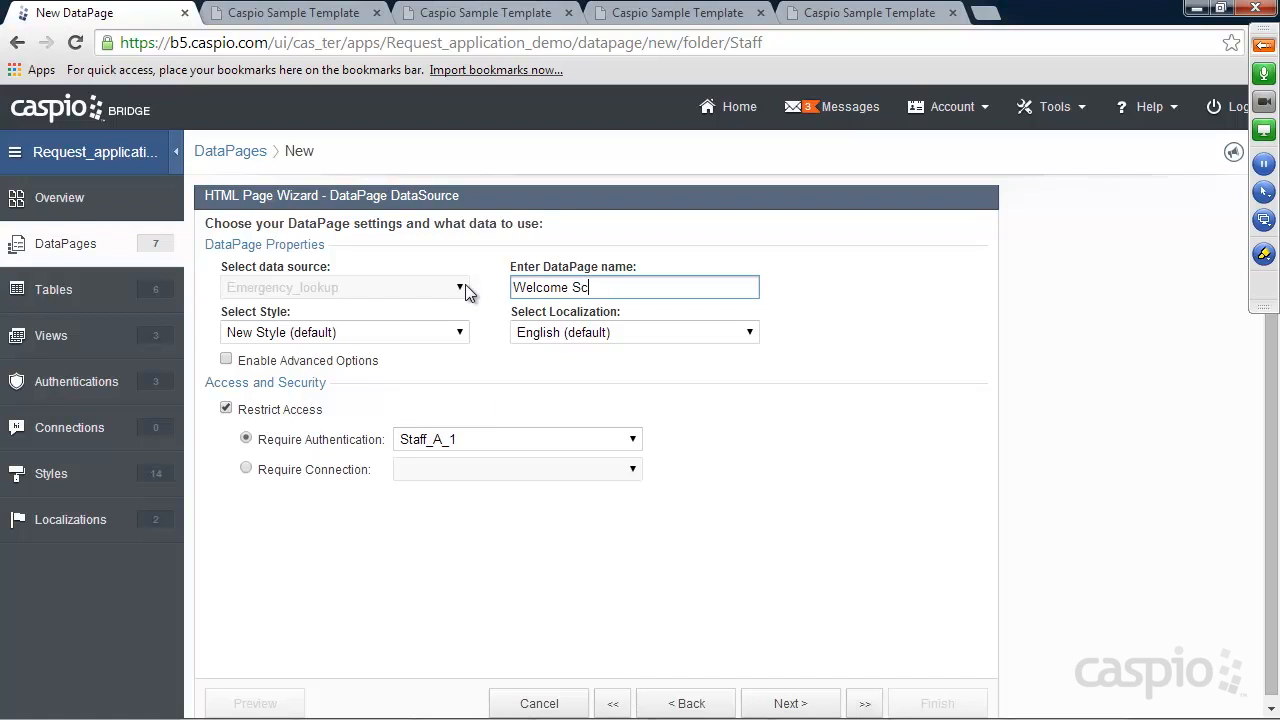
pyautogui.write('reen')
pyautogui.click(377, 363)
pyautogui.click(814, 701)
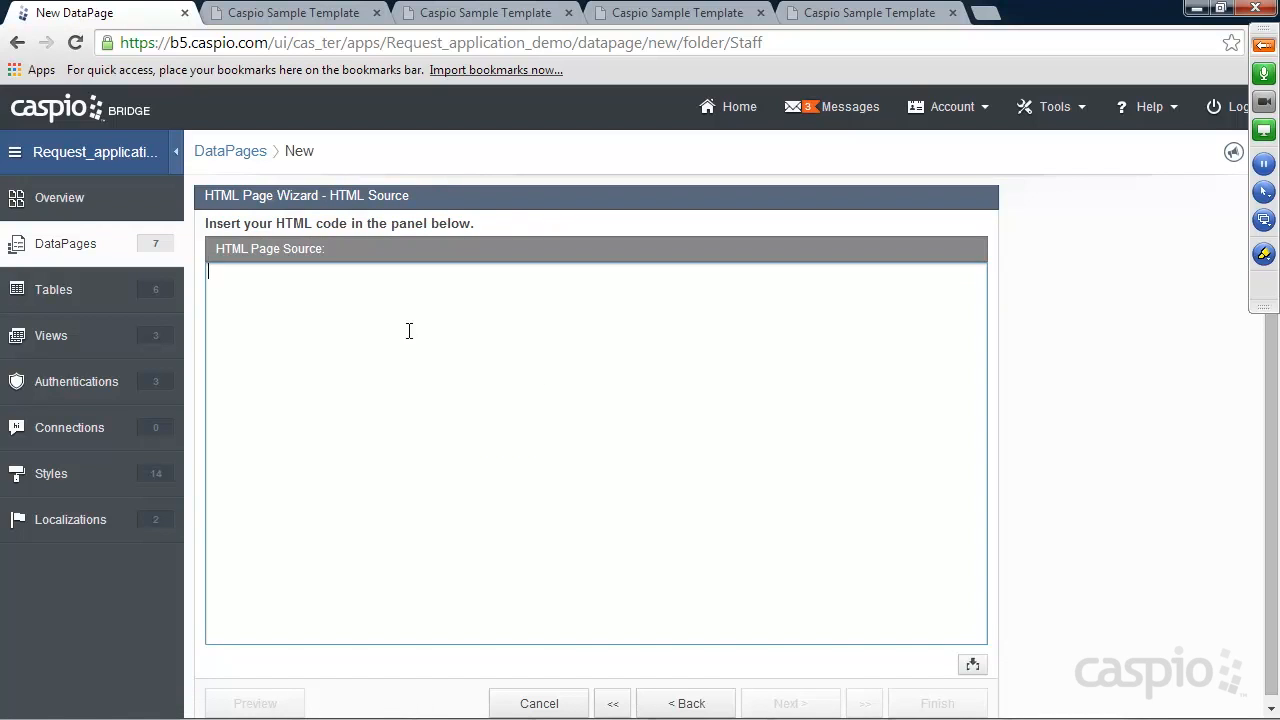
# Write 'Welcome' with the Staff_Table_Employee_Name field and a '| Logout' link, then finish the page
pyautogui.write('Welcome,')
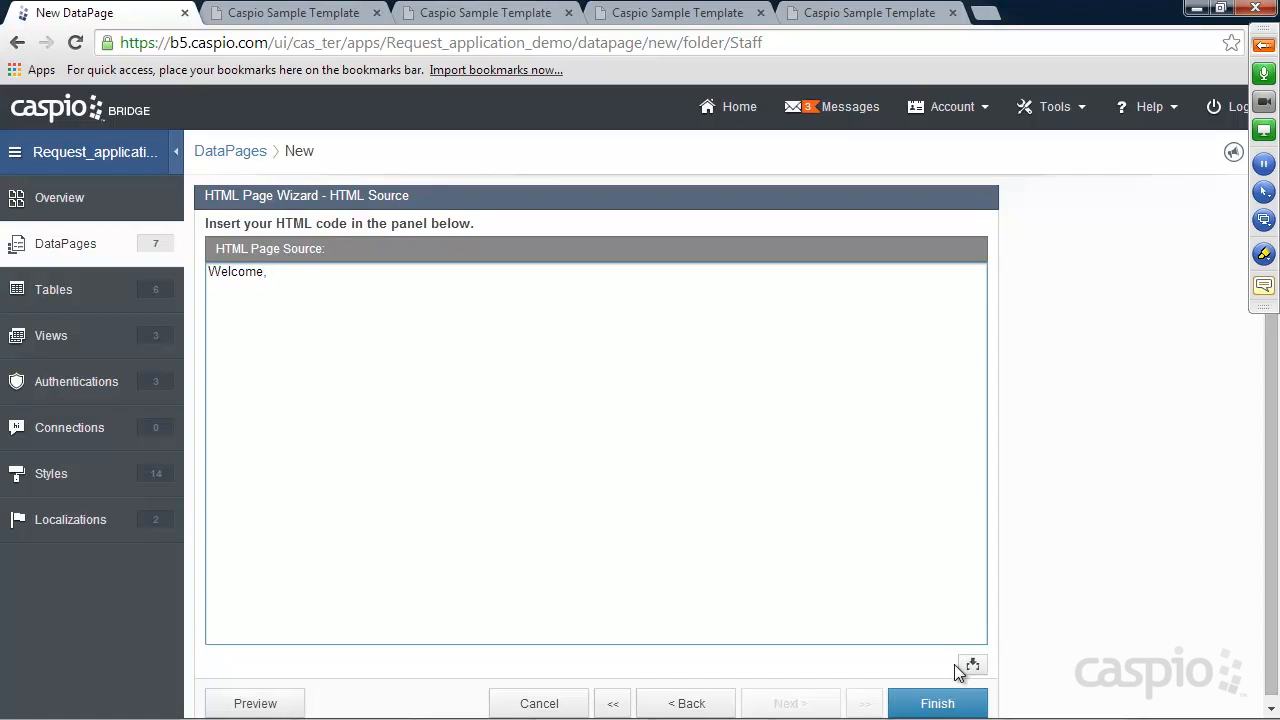
pyautogui.click(973, 664)
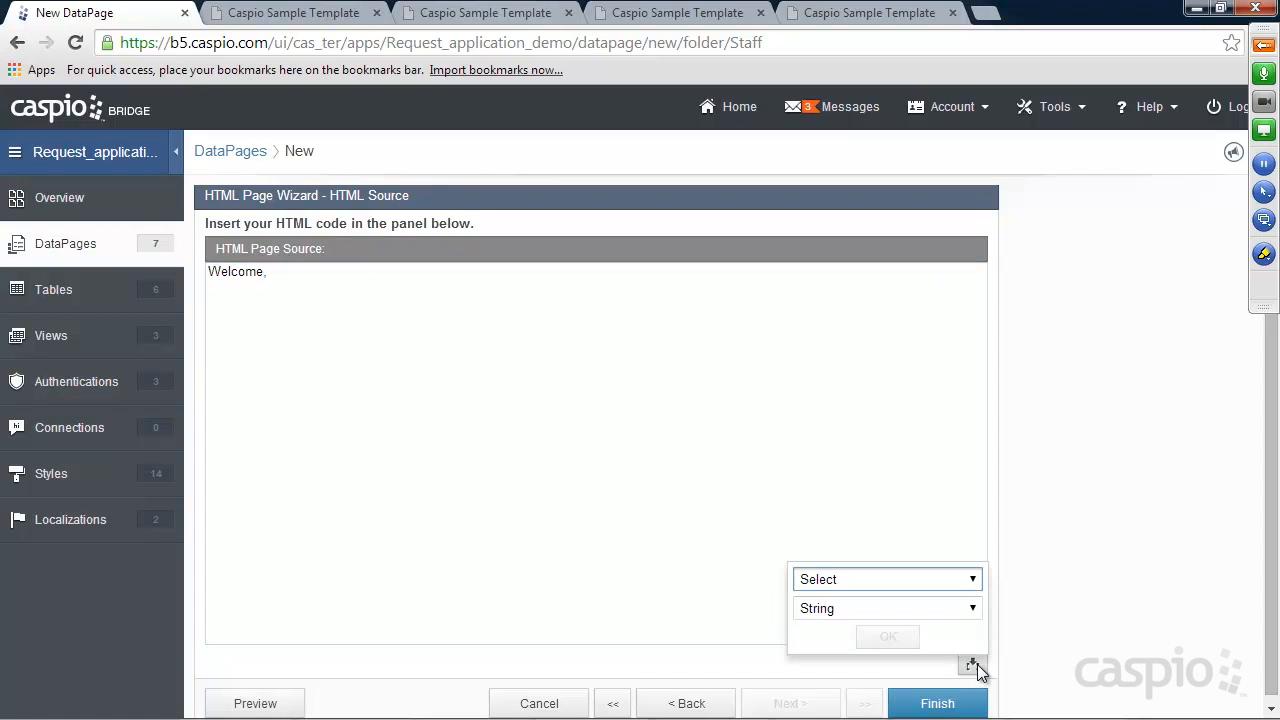
pyautogui.click(970, 580)
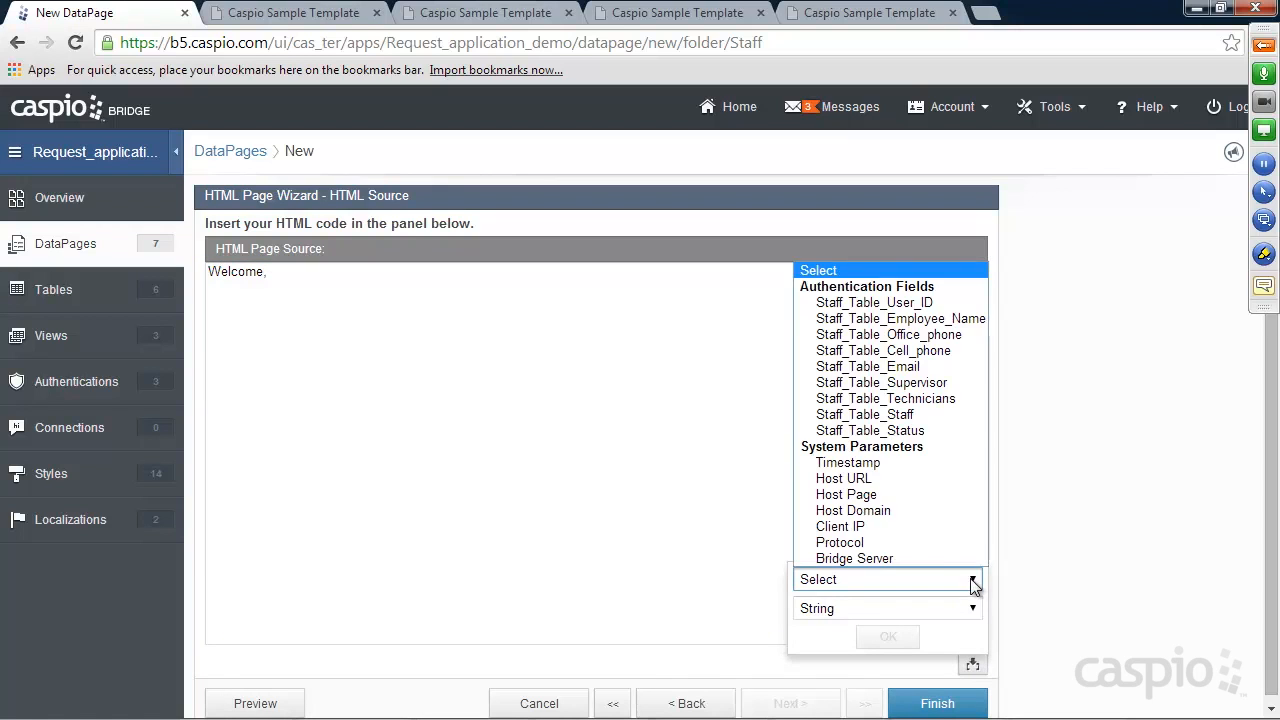
pyautogui.click(876, 318)
pyautogui.click(893, 638)
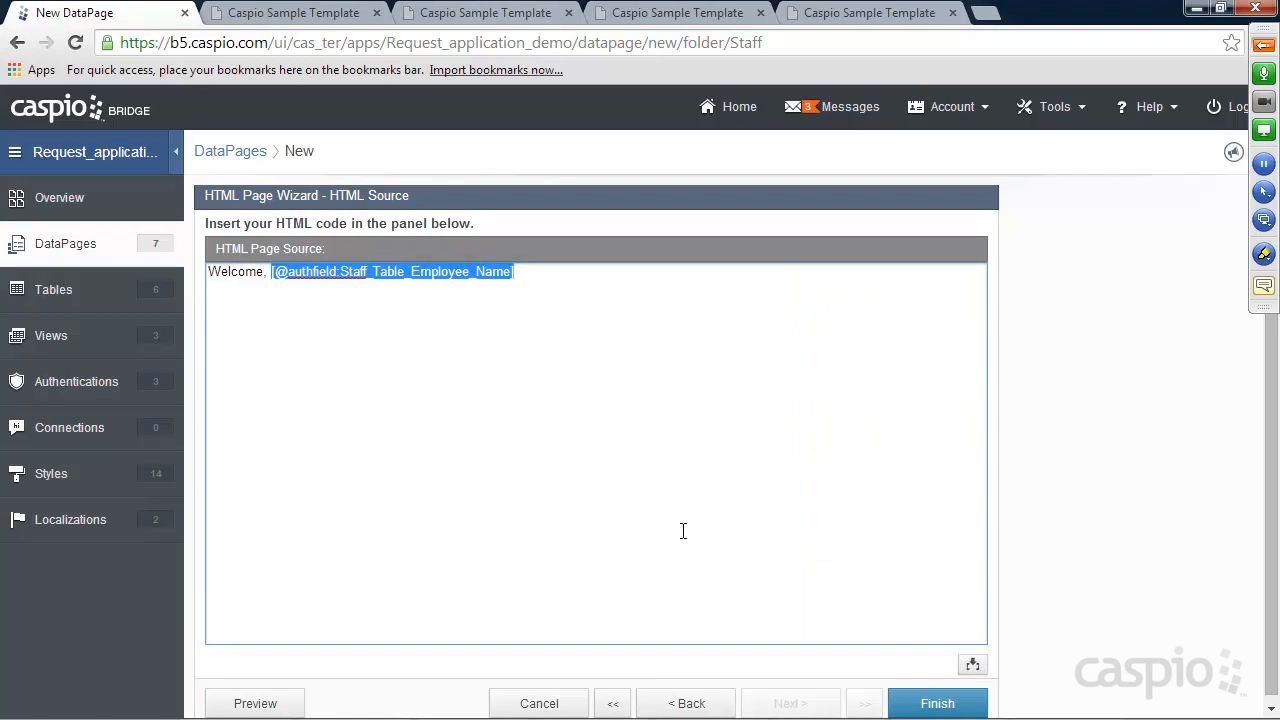
pyautogui.click(571, 274)
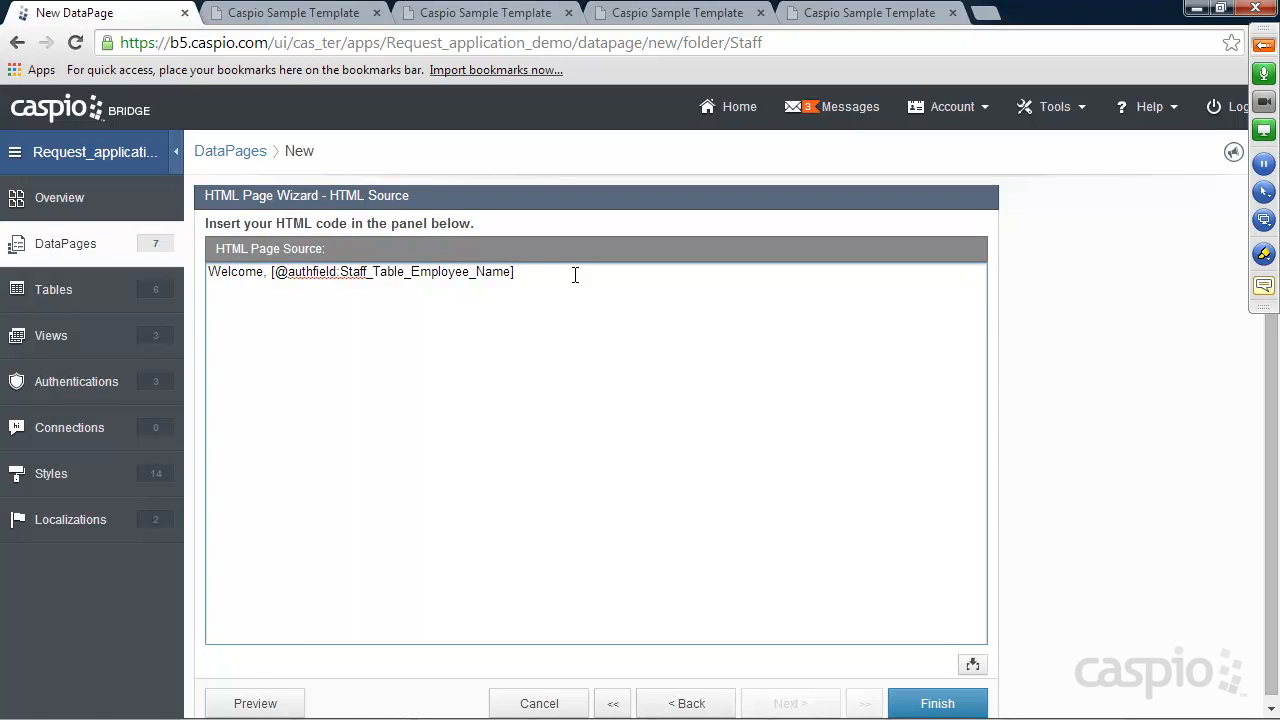
pyautogui.write('| <a href="">Logout</a>')
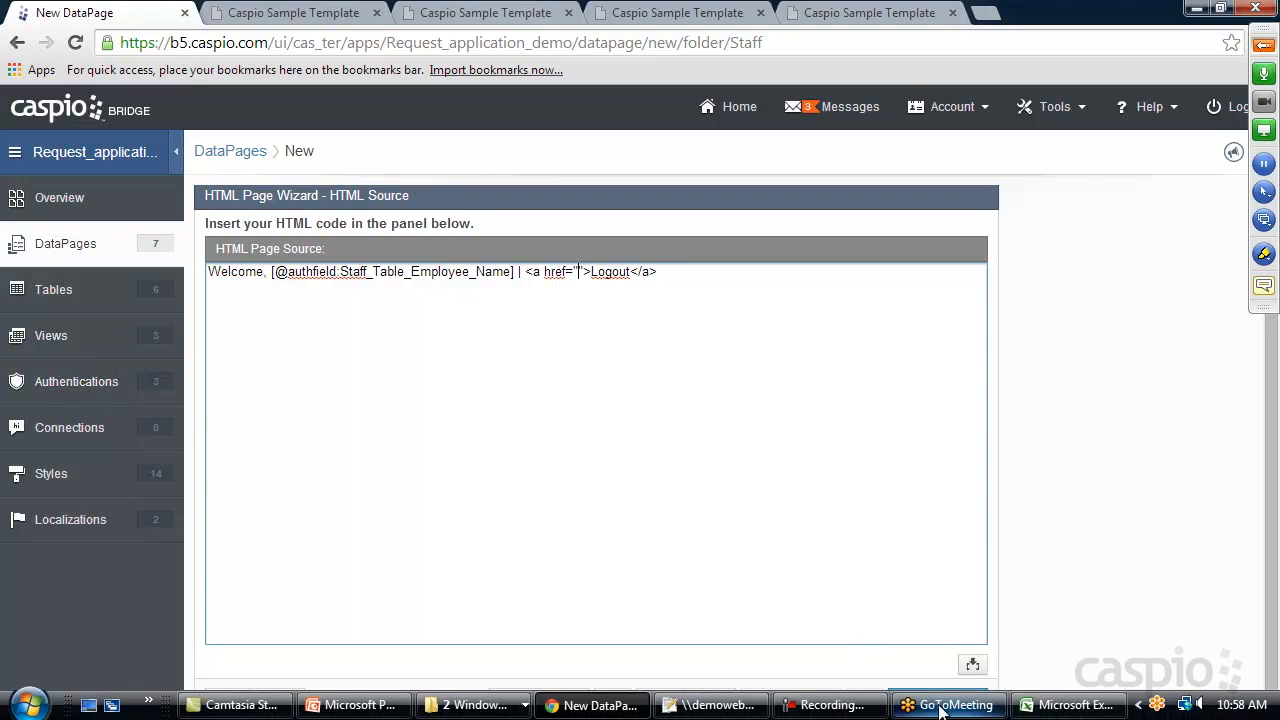
pyautogui.click(940, 703)
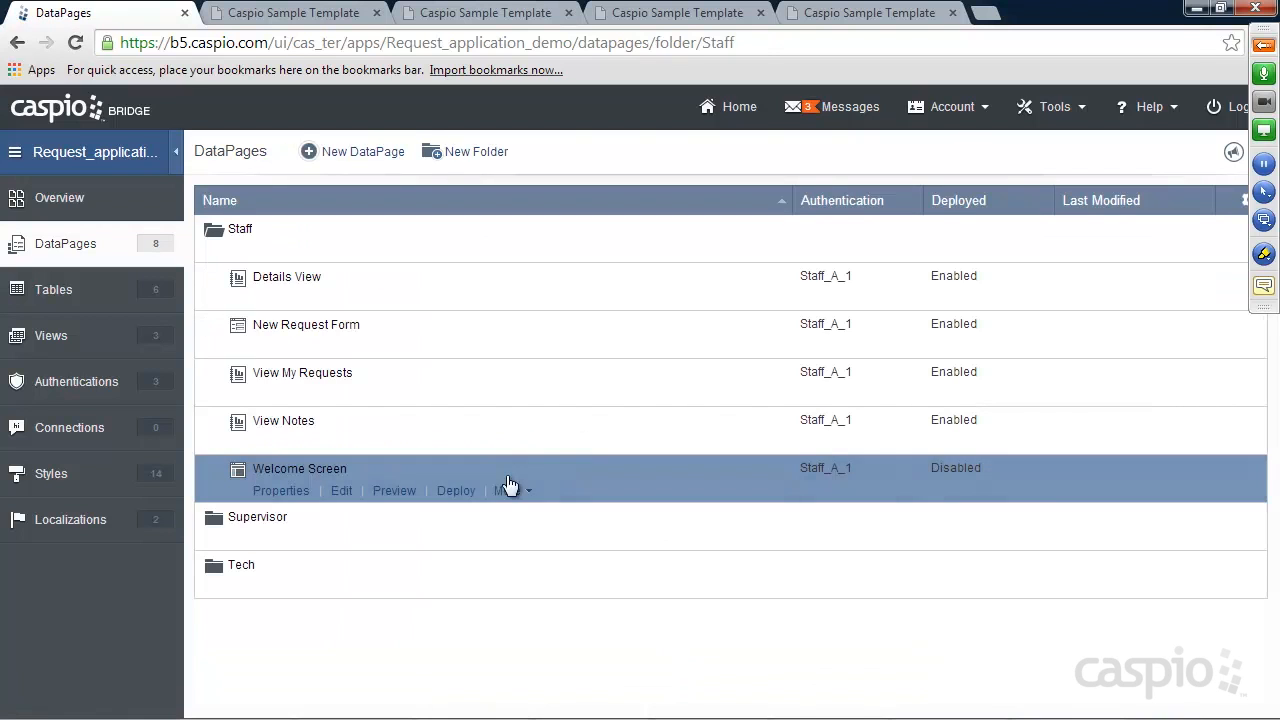
# Enable deployment of Welcome Screen and copy its embed code
pyautogui.click(456, 491)
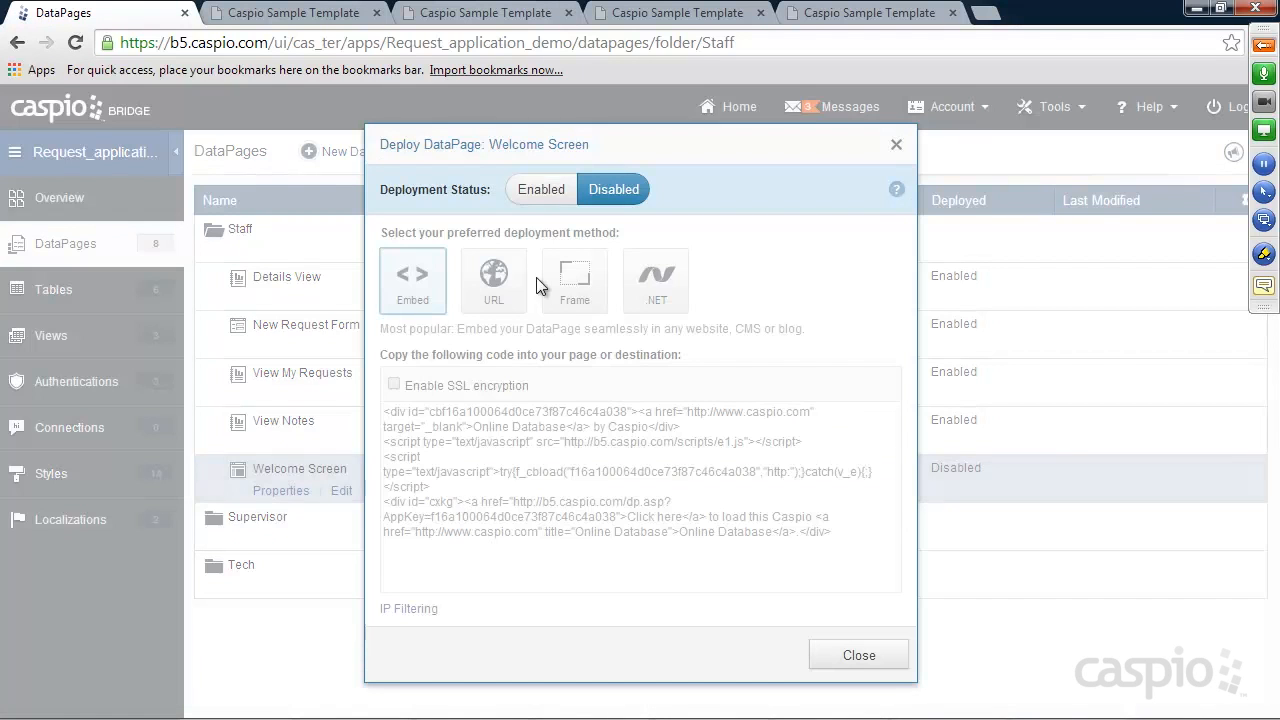
pyautogui.click(525, 190)
pyautogui.rightClick(530, 453)
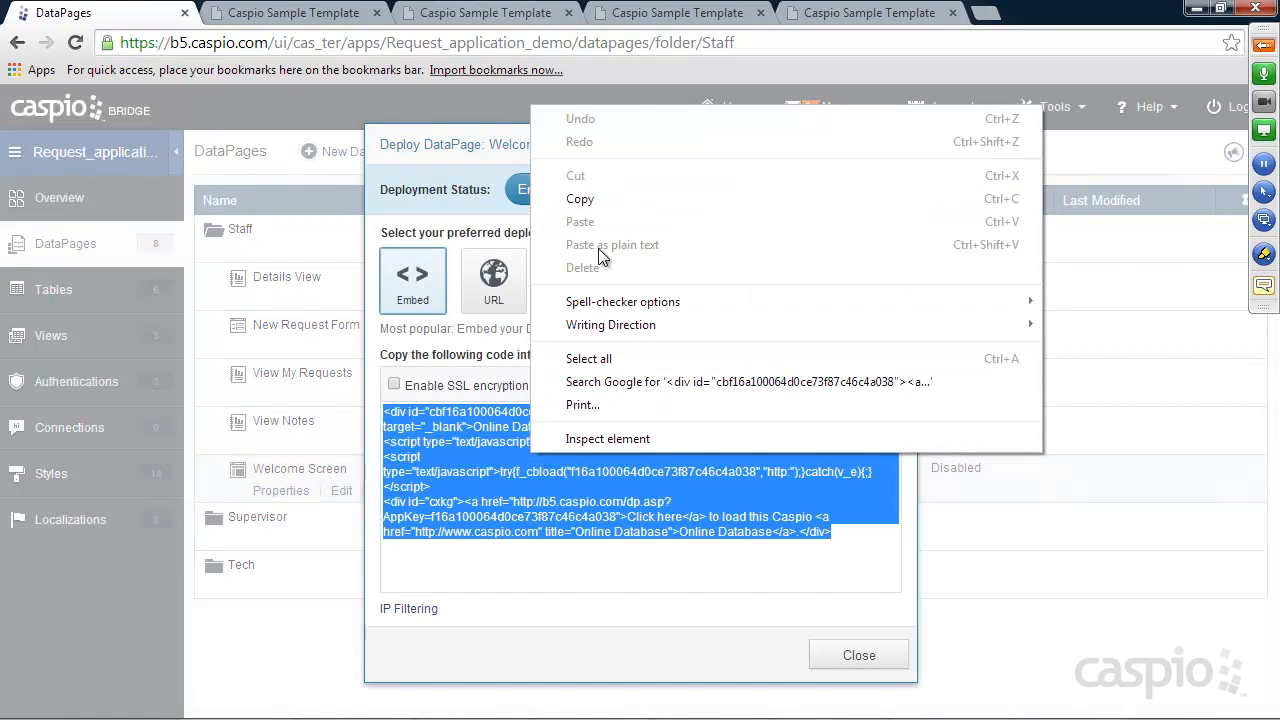
pyautogui.click(580, 198)
pyautogui.click(843, 658)
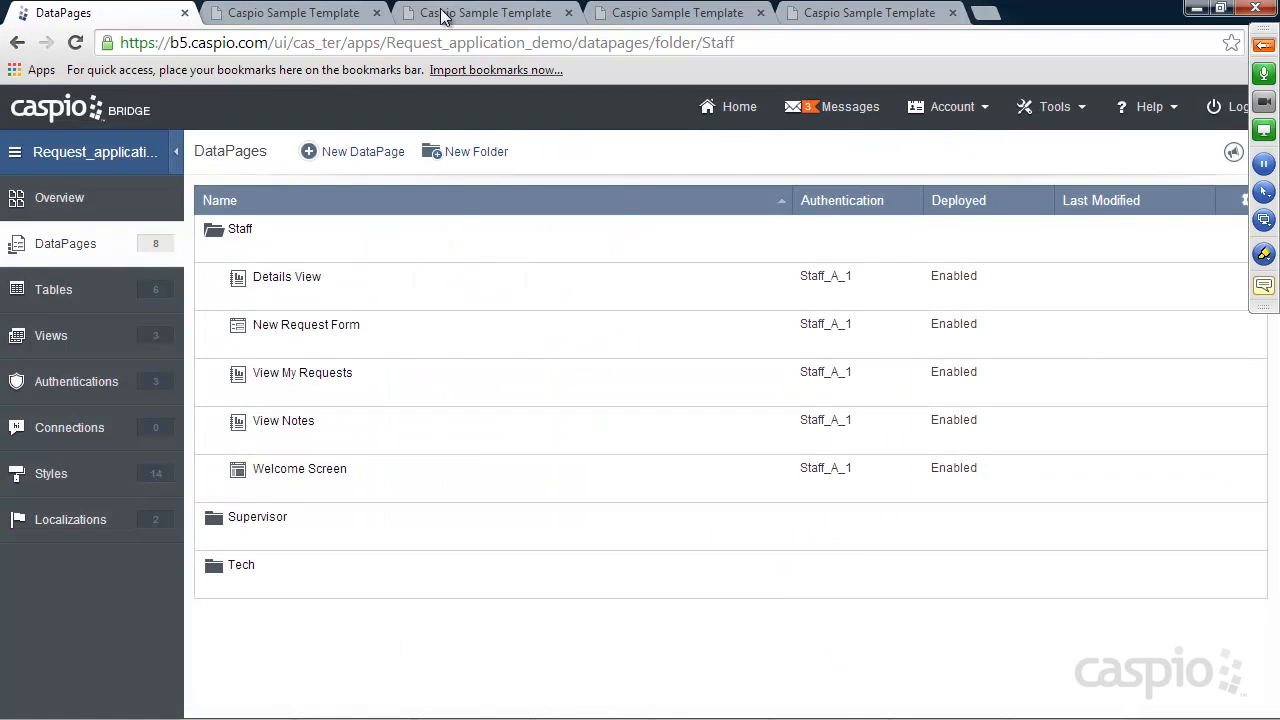
# Check the My Requests page's file name, my_requests.html, in the browser address bar
pyautogui.click(297, 12)
pyautogui.click(655, 12)
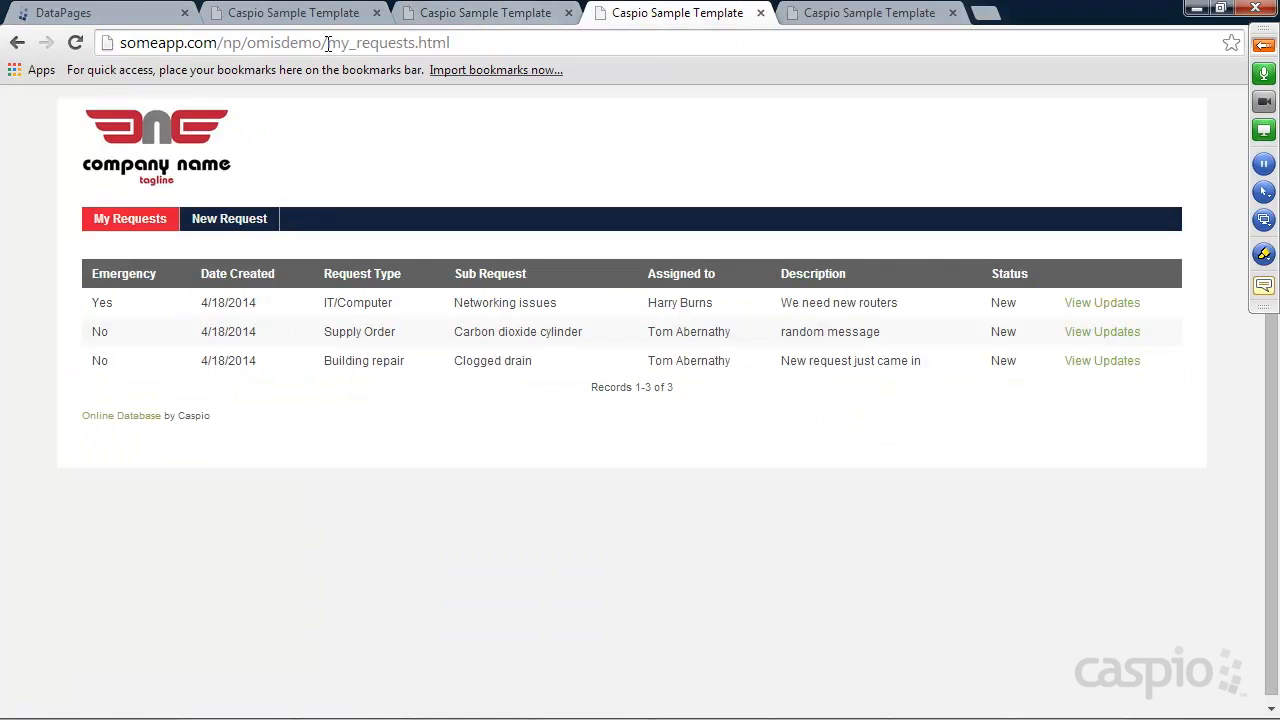
pyautogui.moveTo(328, 43); pyautogui.dragTo(496, 43)
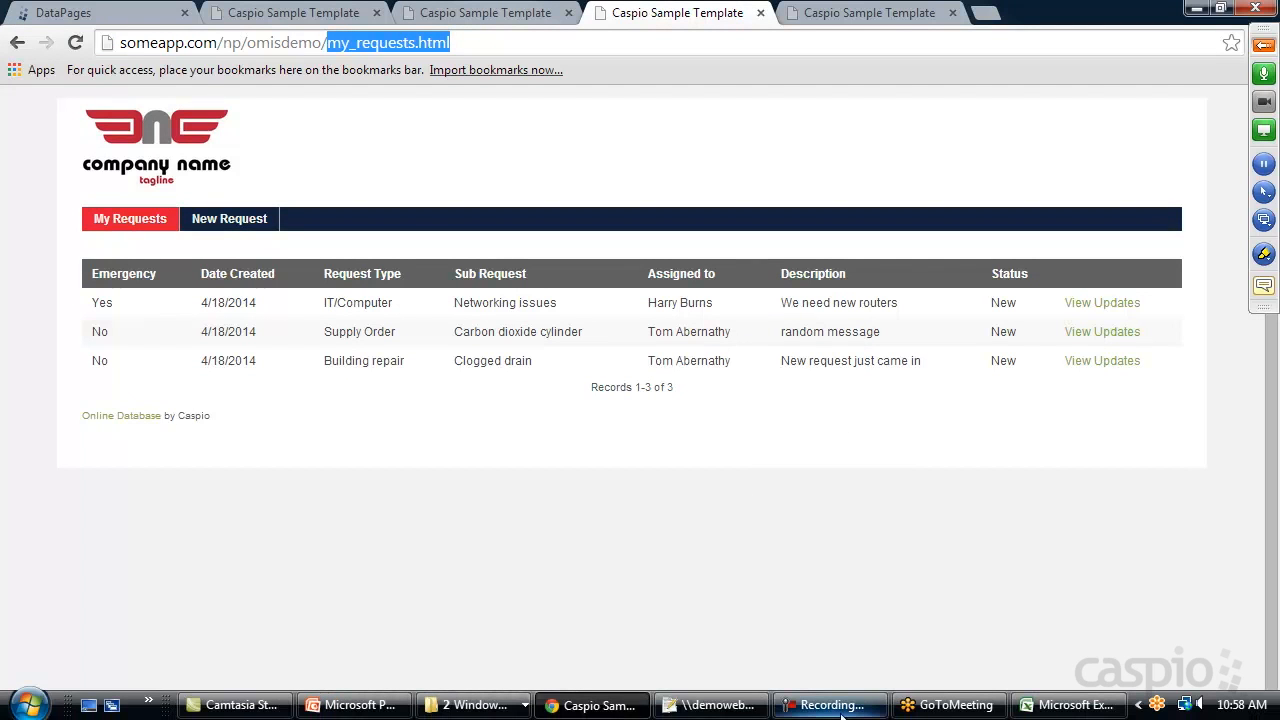
pyautogui.click(728, 706)
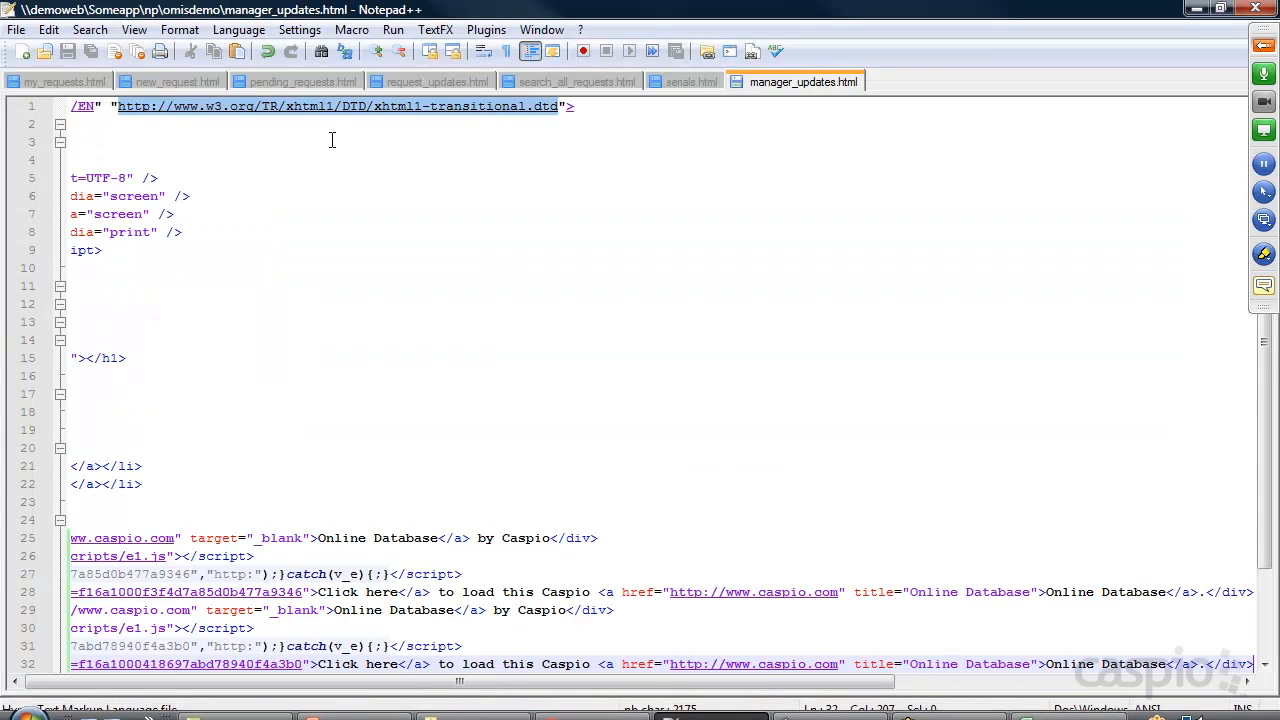
# Open my_requests.html in Notepad++ and add a new line after line 24 for the embed
pyautogui.click(66, 82)
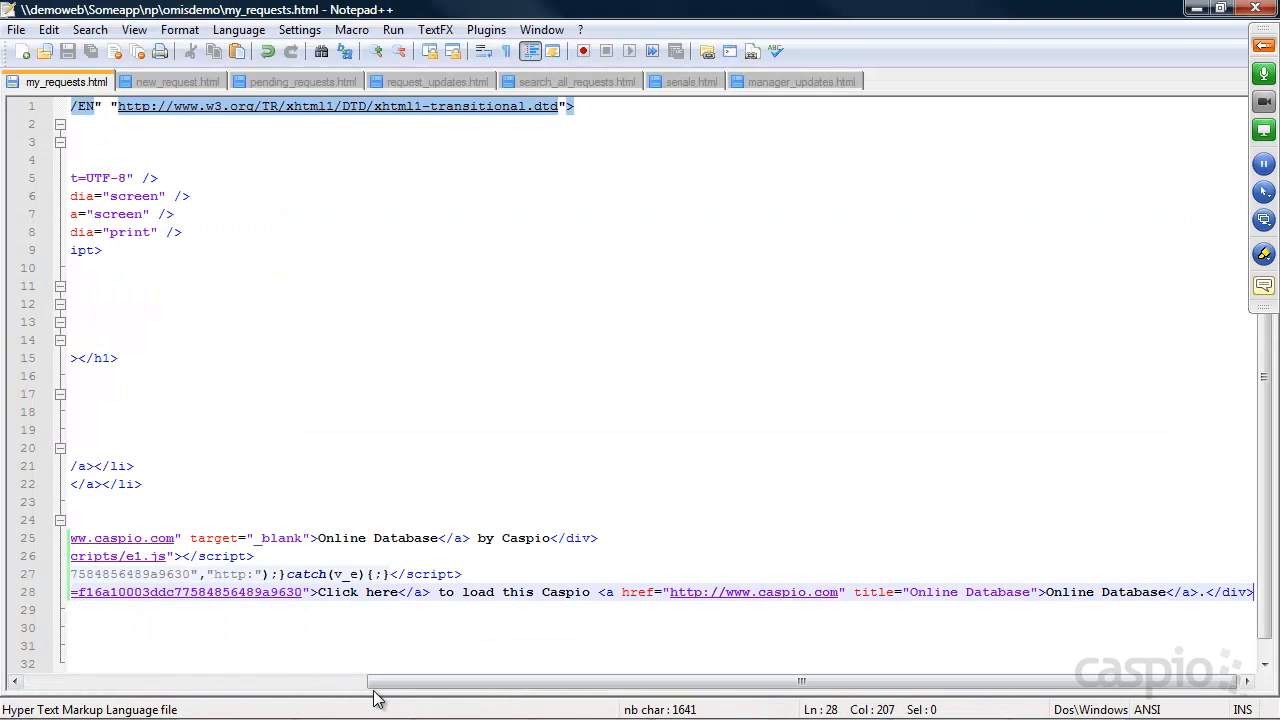
pyautogui.click(338, 682)
pyautogui.click(335, 520)
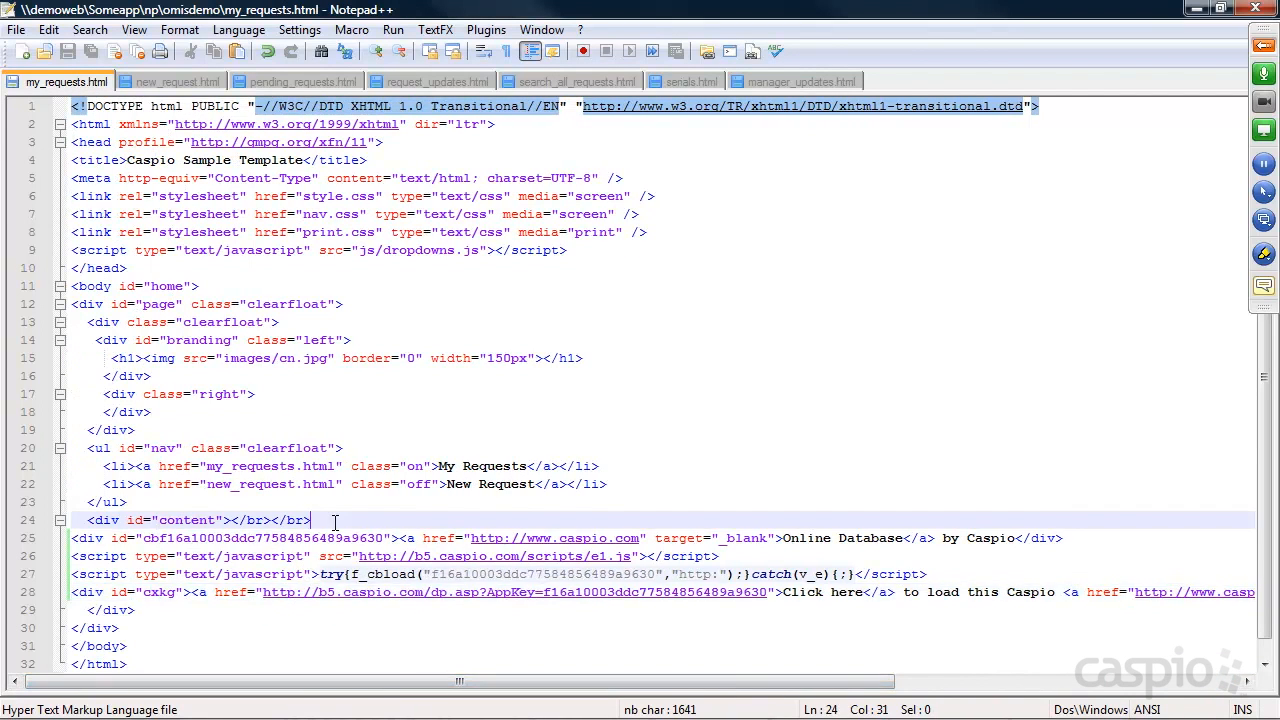
pyautogui.press('Return')
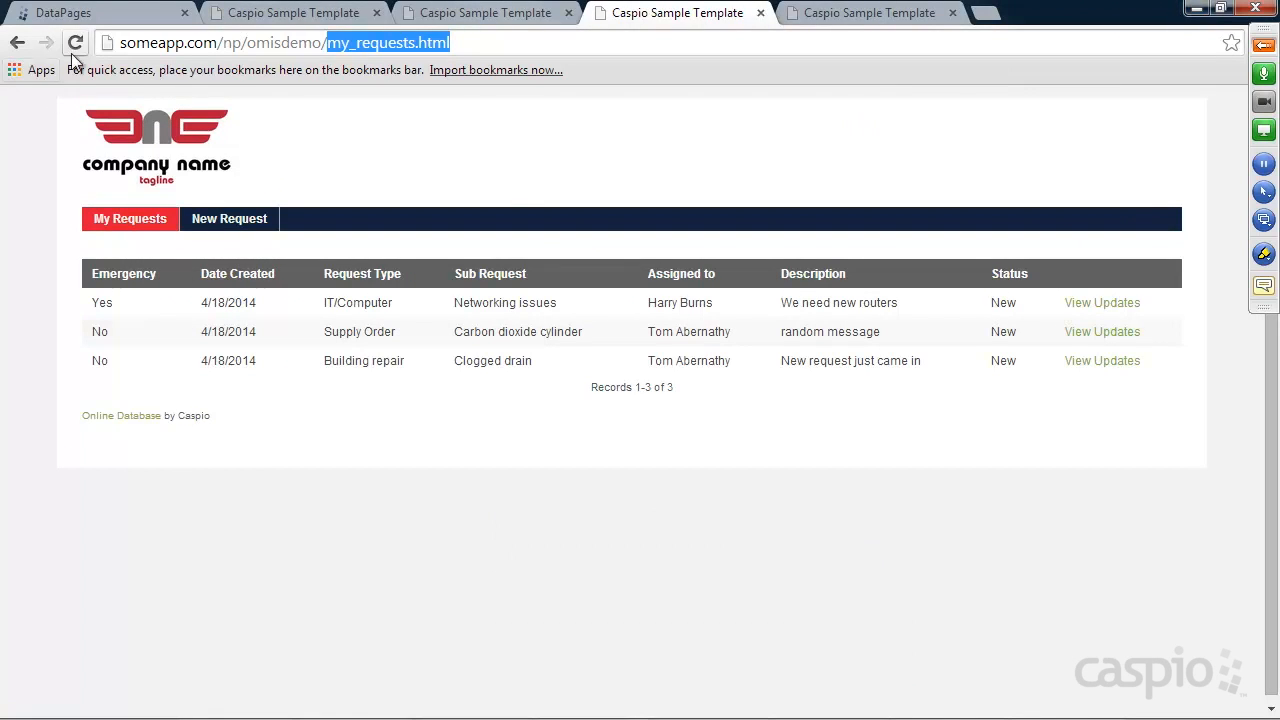
pyautogui.press('Return')
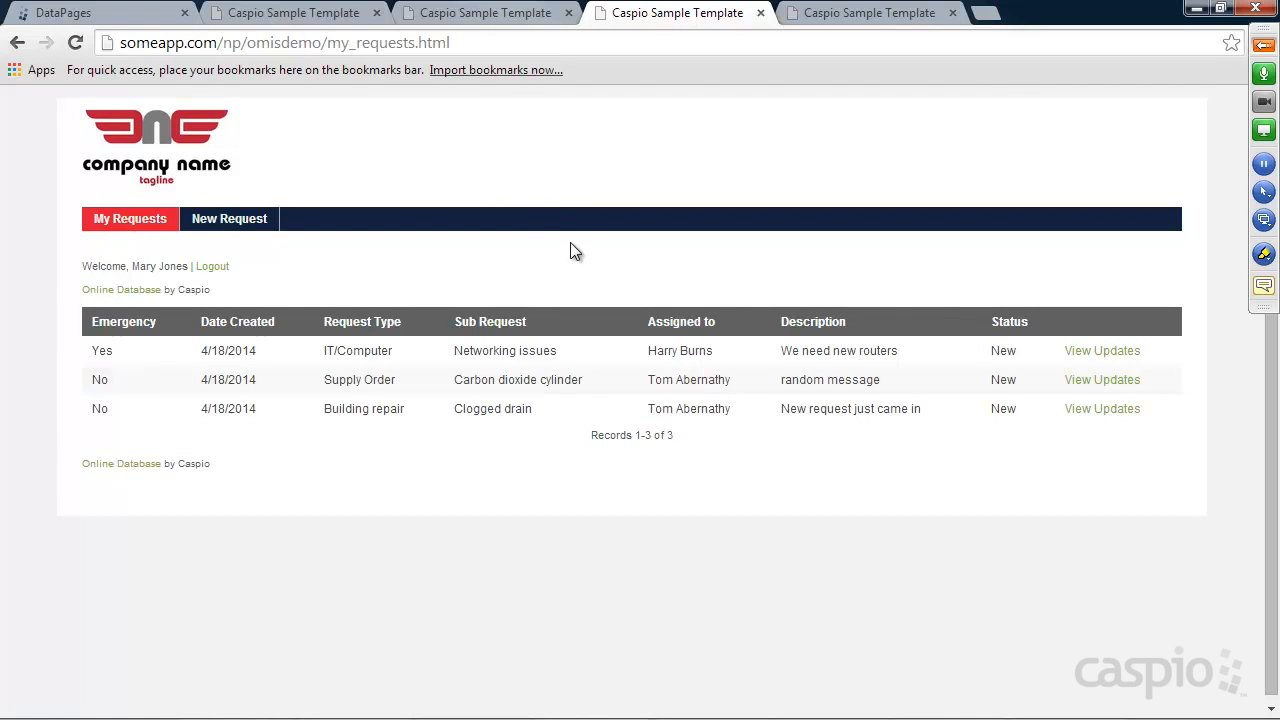
pyautogui.click(117, 18)
pyautogui.moveTo(757, 712)
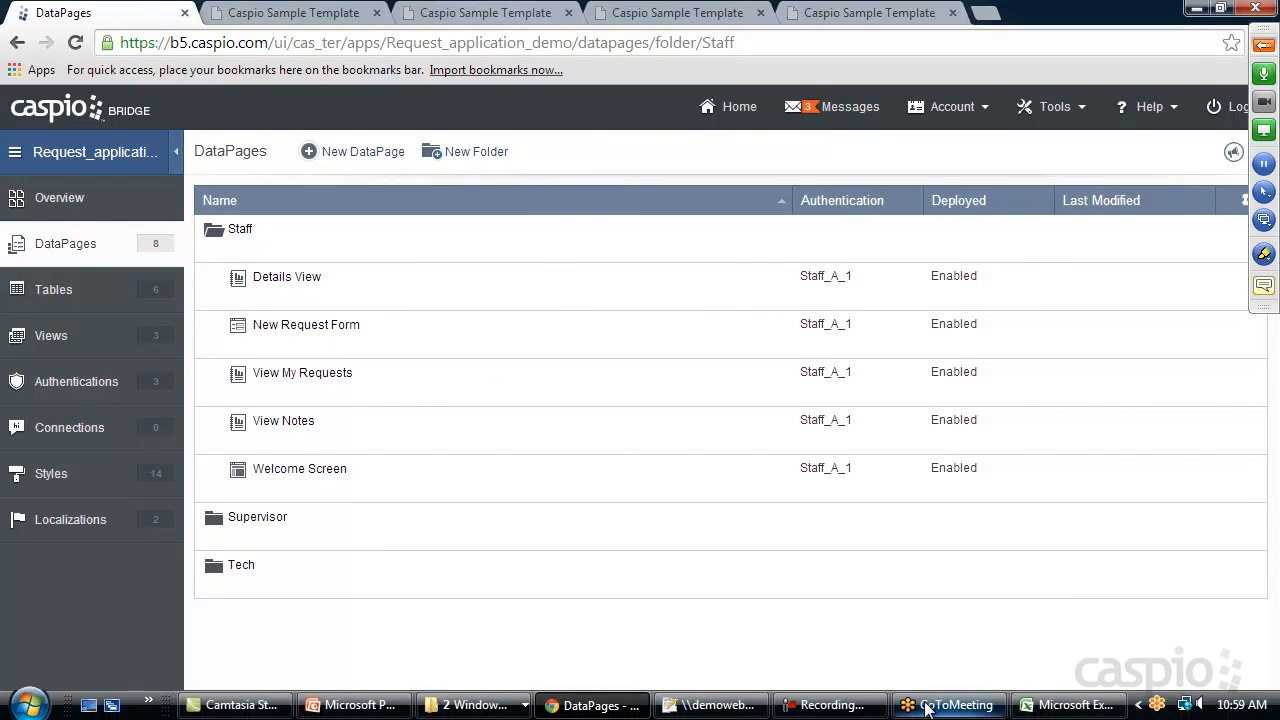
pyautogui.click(748, 706)
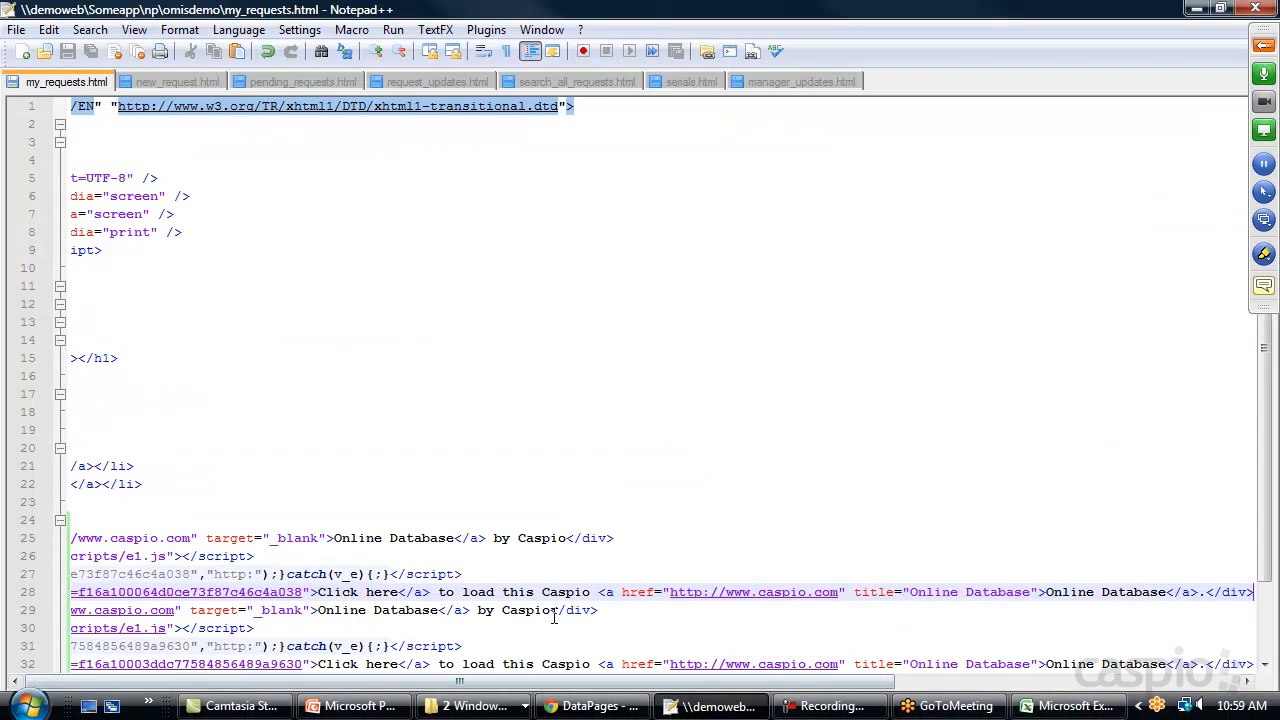
# Delete the Online Database link divs and the Click here fallback text from the embeds
pyautogui.scroll(-2, 433, 513)
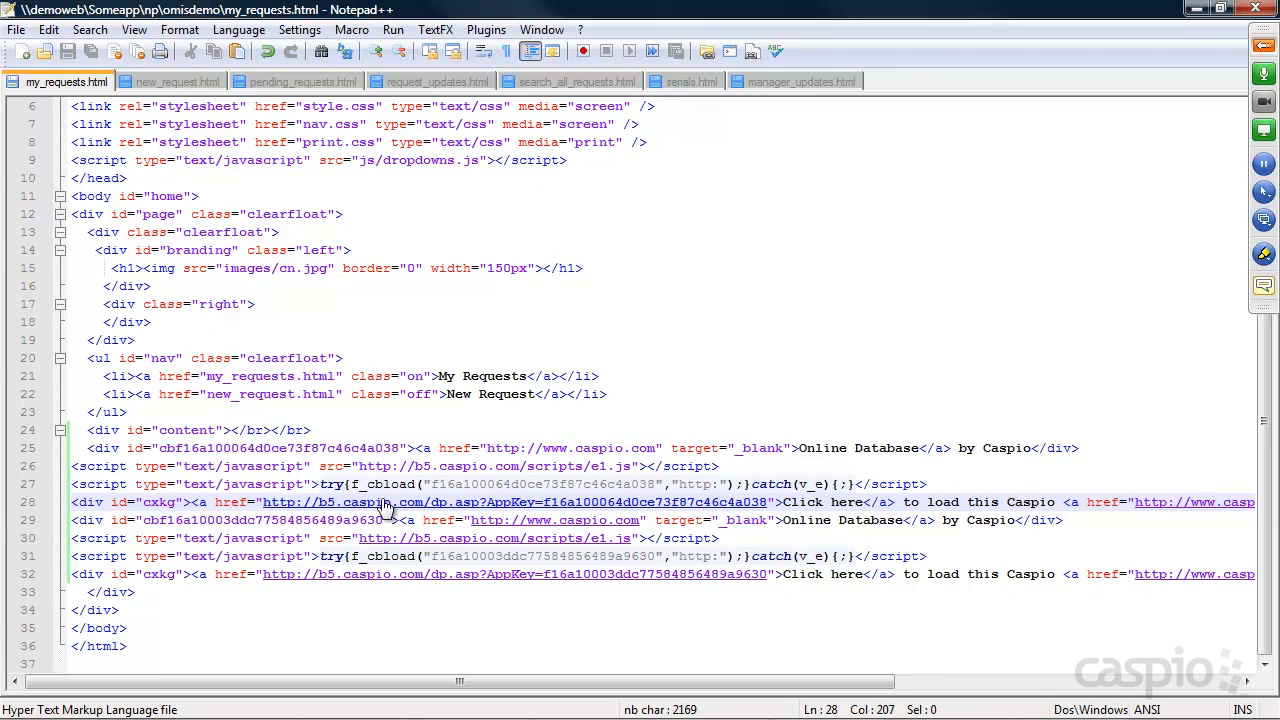
pyautogui.click(88, 449)
pyautogui.moveTo(88, 449); pyautogui.dragTo(1081, 449)
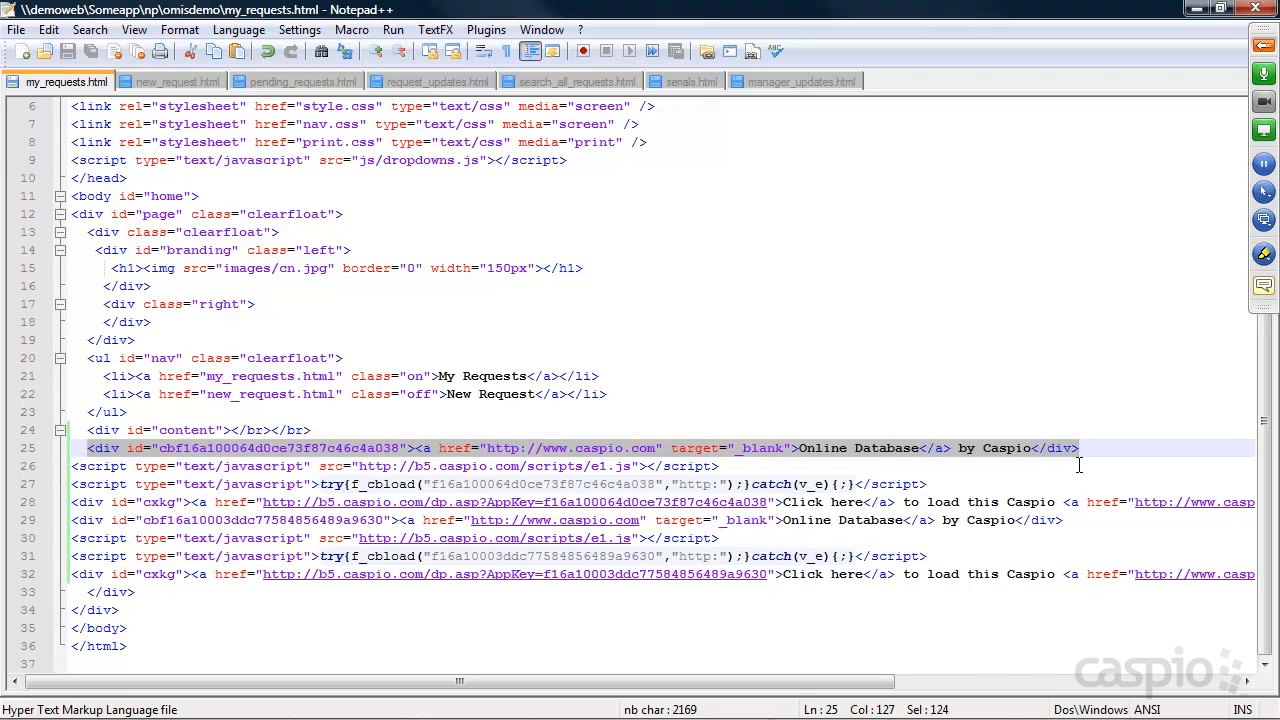
pyautogui.press('Delete')
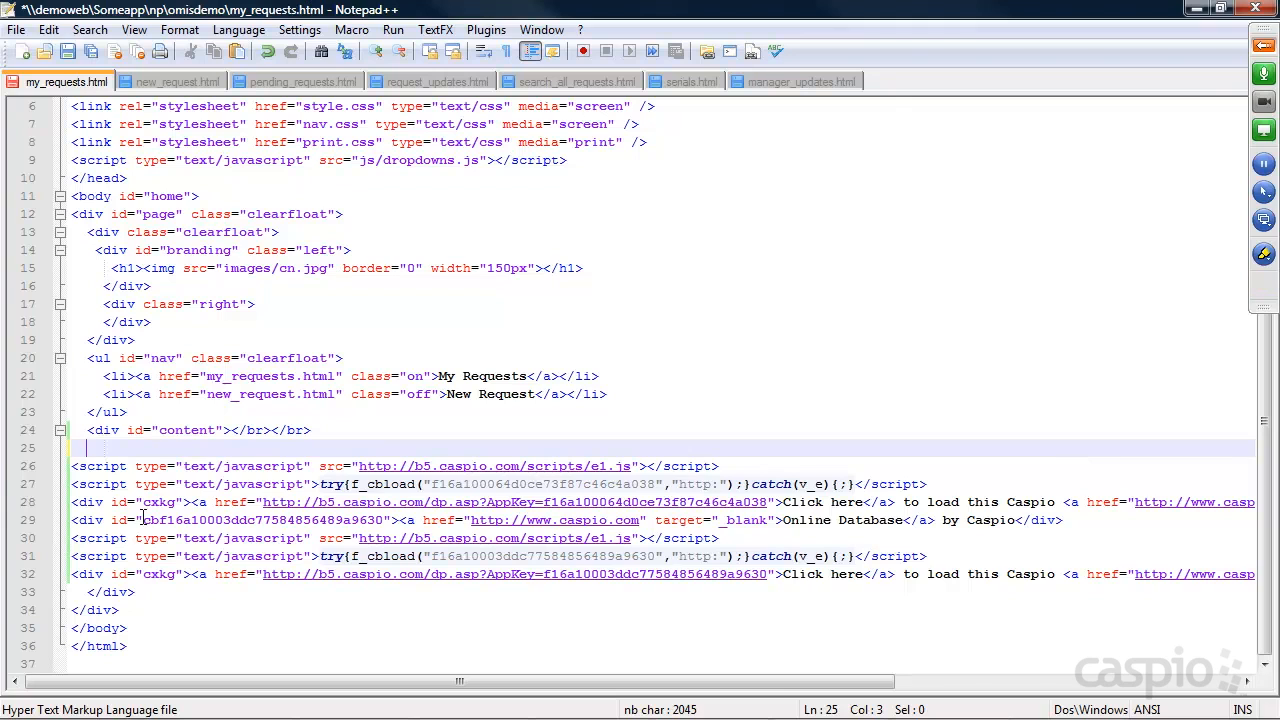
pyautogui.moveTo(72, 502); pyautogui.dragTo(1268, 504)
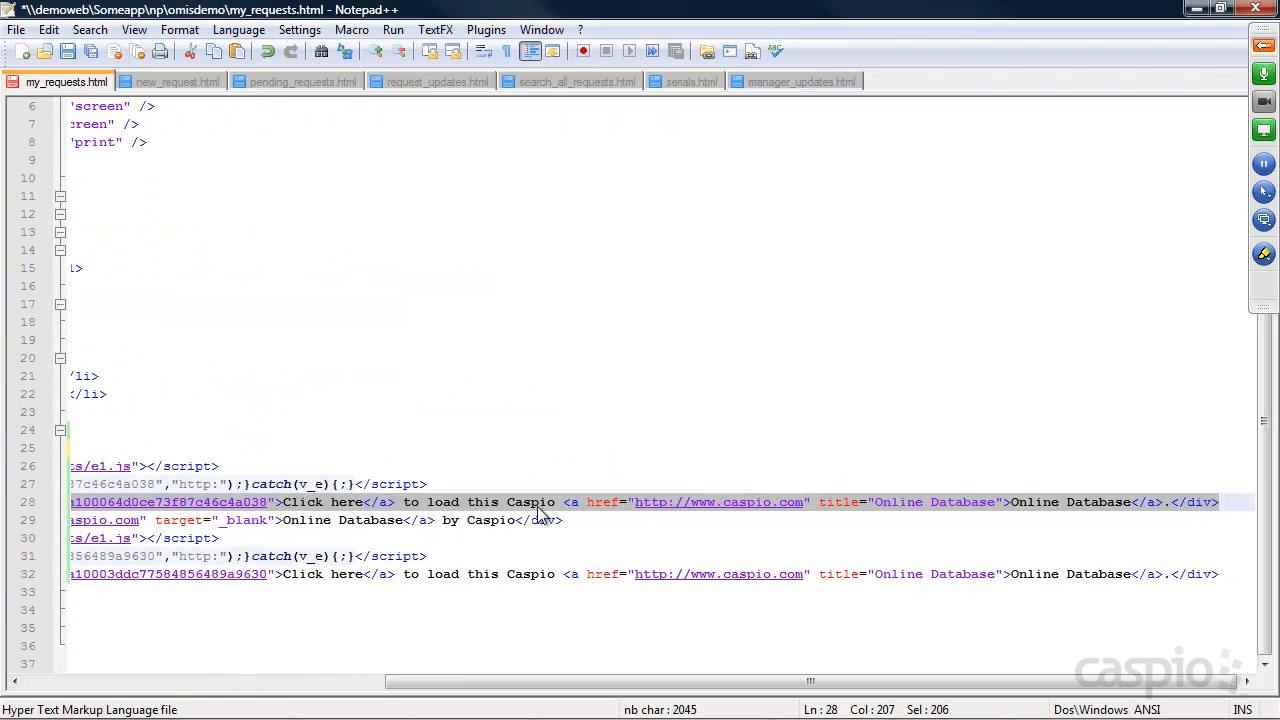
pyautogui.press('Delete')
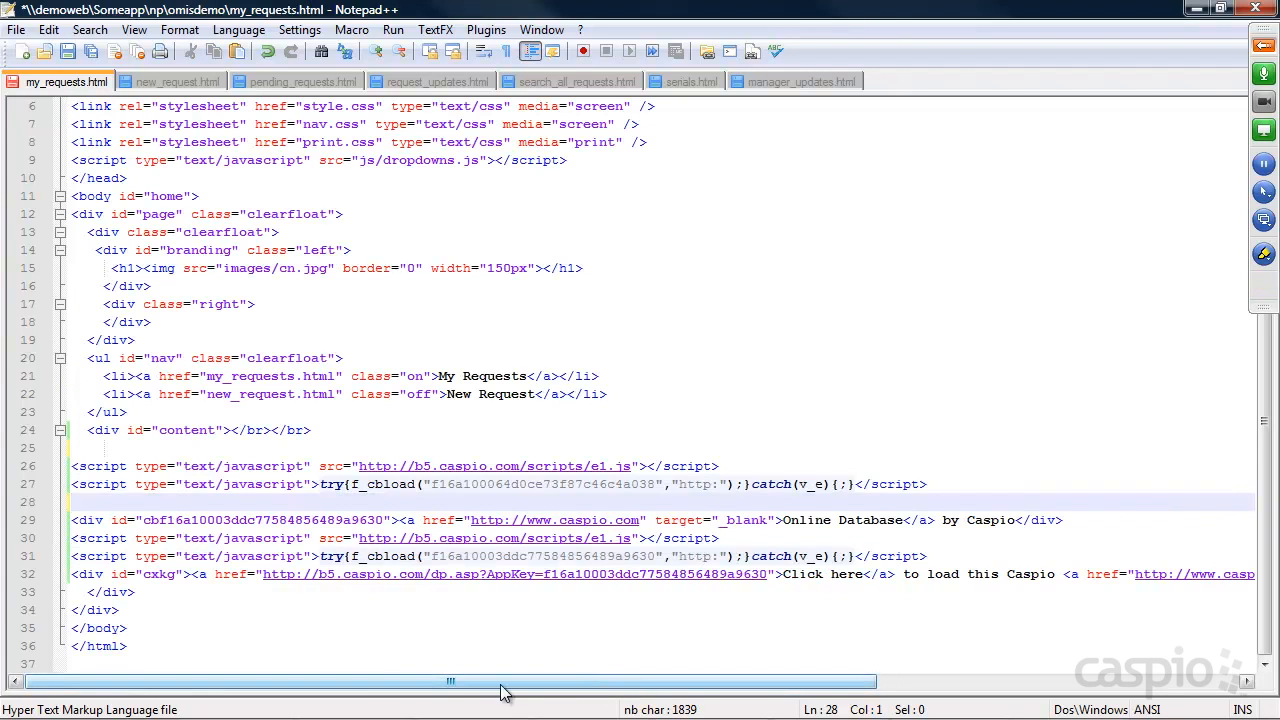
pyautogui.moveTo(955, 484); pyautogui.dragTo(79, 466)
pyautogui.moveTo(76, 521); pyautogui.dragTo(1096, 523)
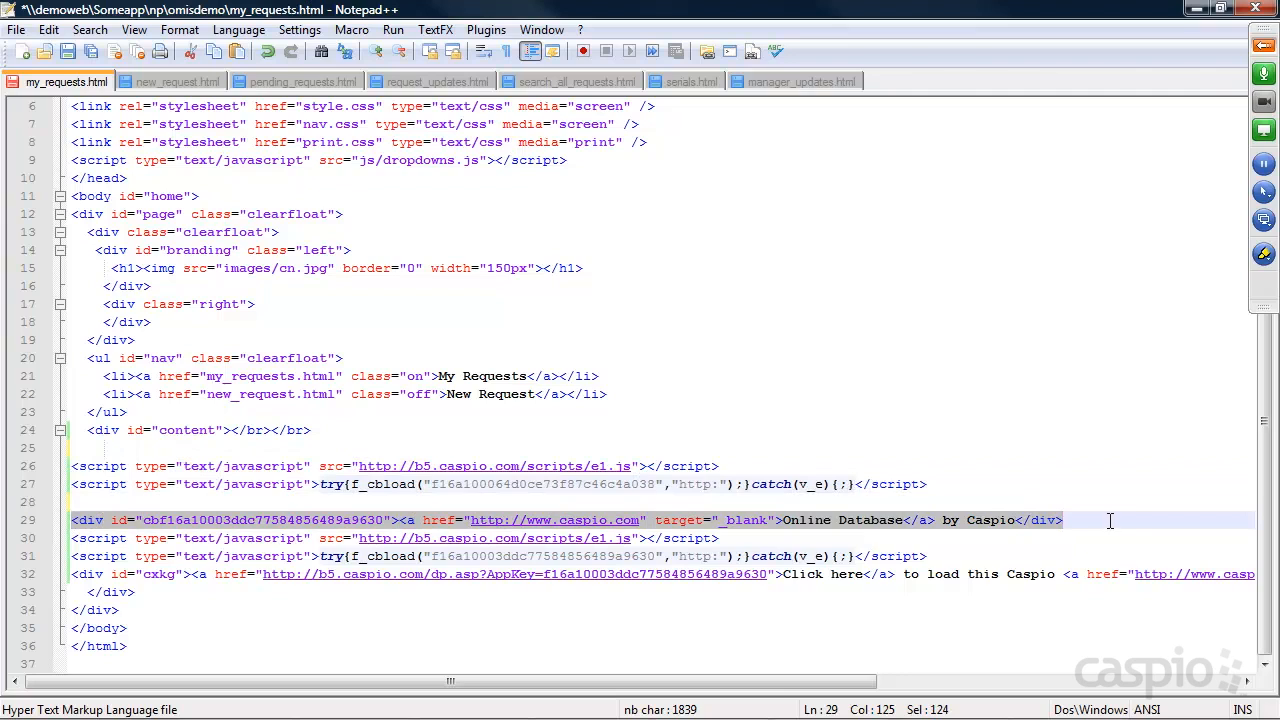
pyautogui.press('Delete')
# Remove the last Click here div, tidy the empty lines, and save my_requests.html
pyautogui.press('Down')
pyautogui.press('Down')
pyautogui.press('Down')
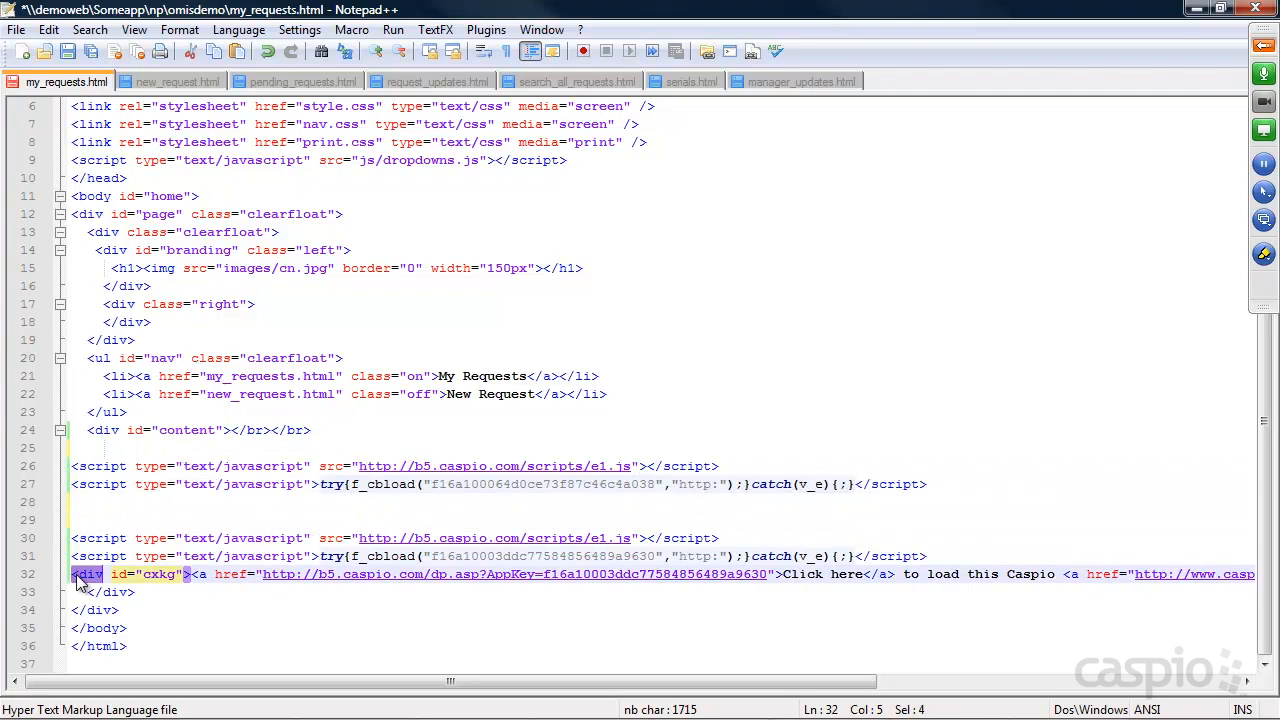
pyautogui.tripleClick(90, 582)
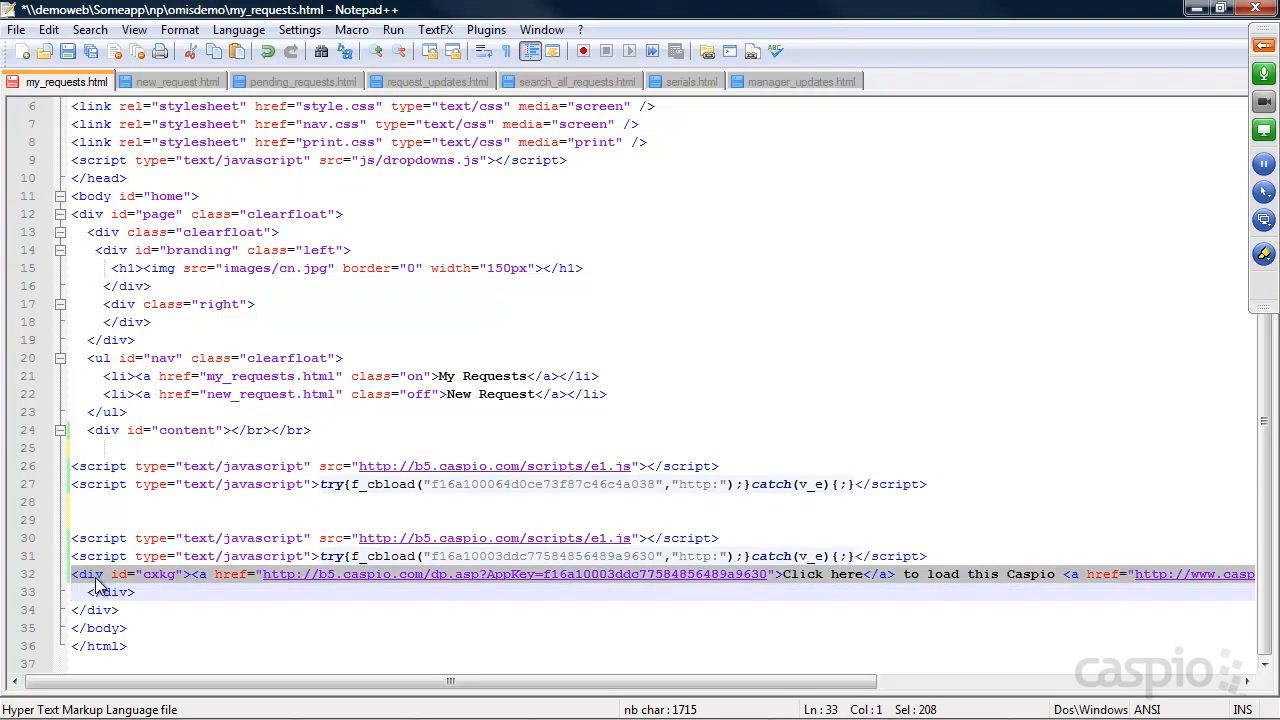
pyautogui.press('Delete')
pyautogui.click(202, 540)
pyautogui.press('BackSpace')
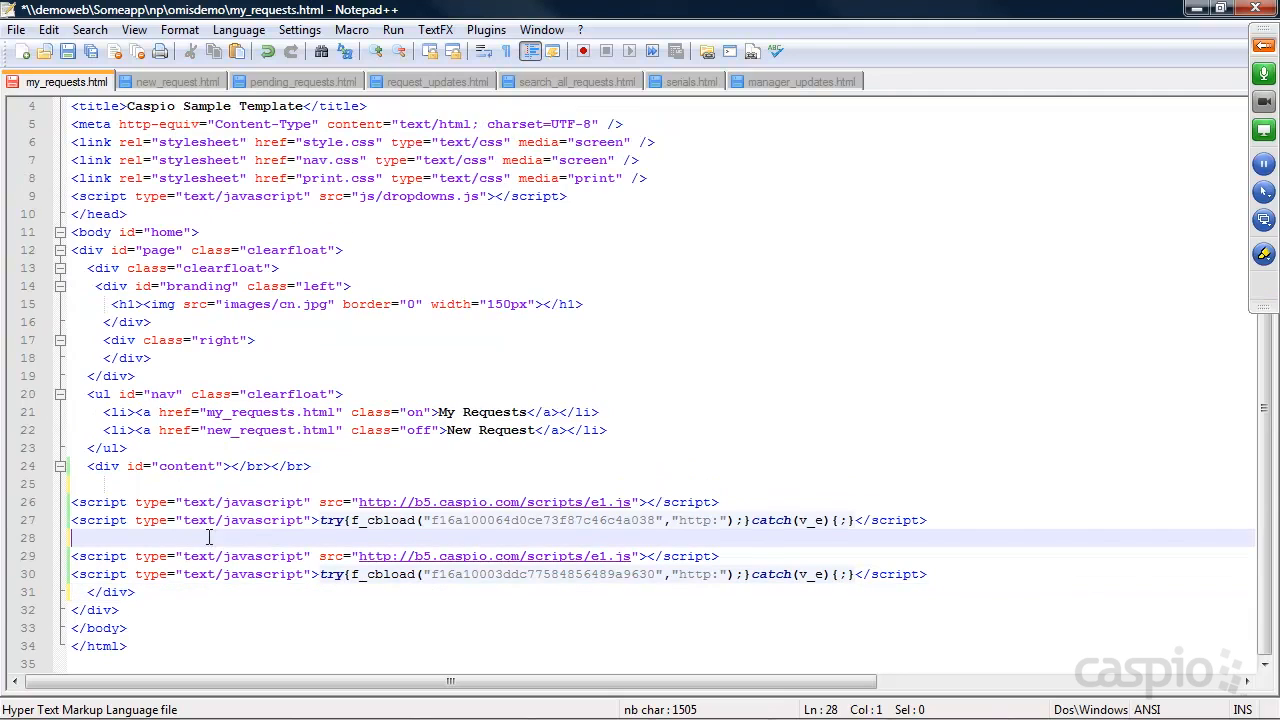
pyautogui.click(955, 575)
pyautogui.press('Return')
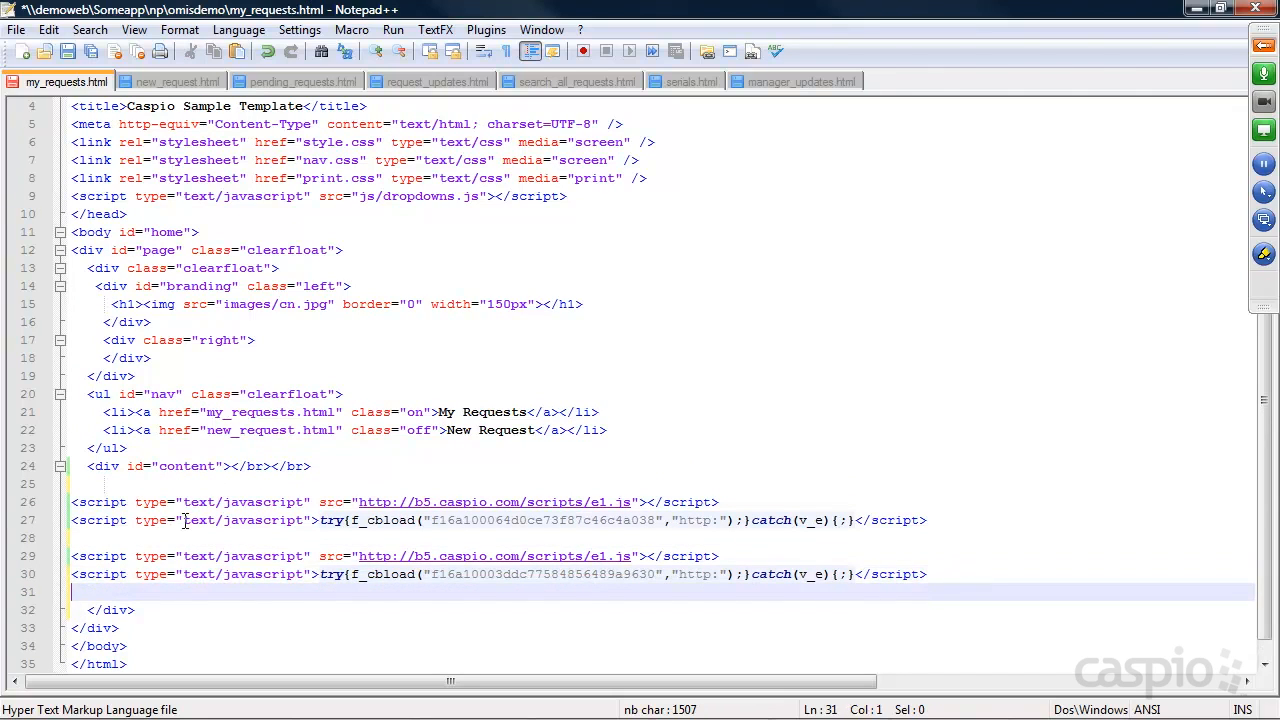
pyautogui.hotkey('ctrl', 's')
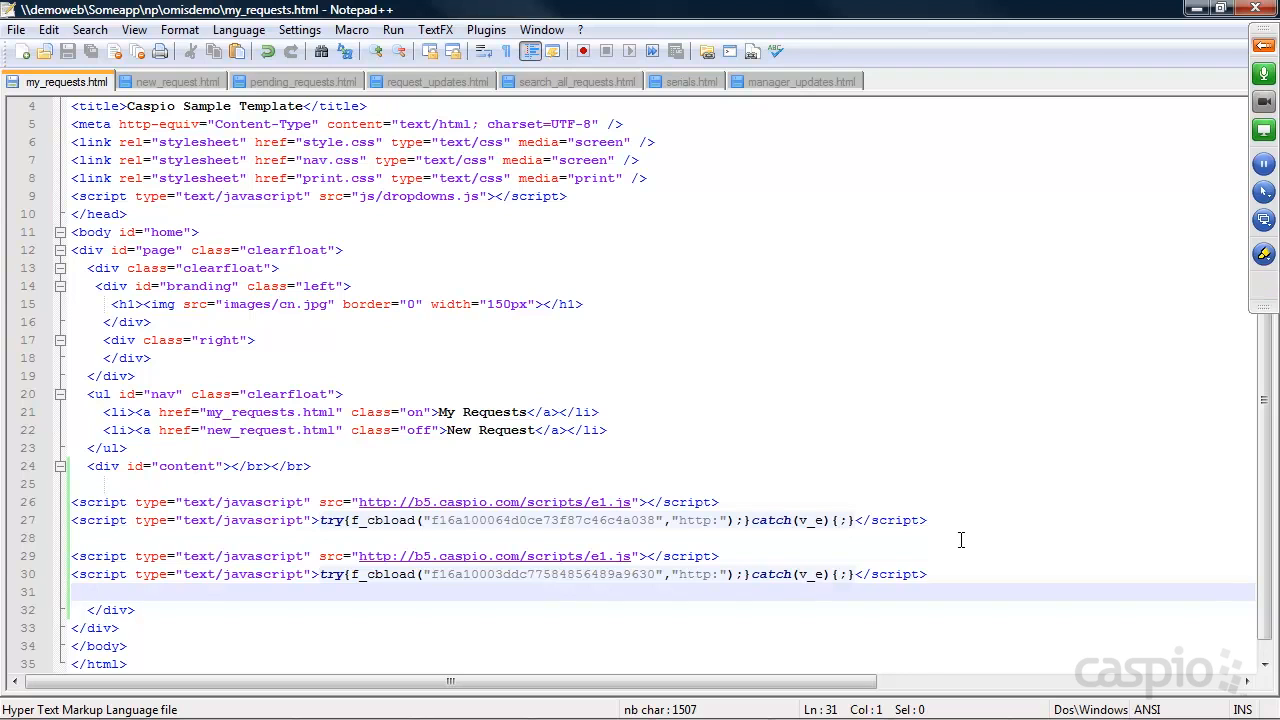
# Reload my_requests.html in Chrome to show the welcome line and Logout link above the requests
pyautogui.click(1198, 12)
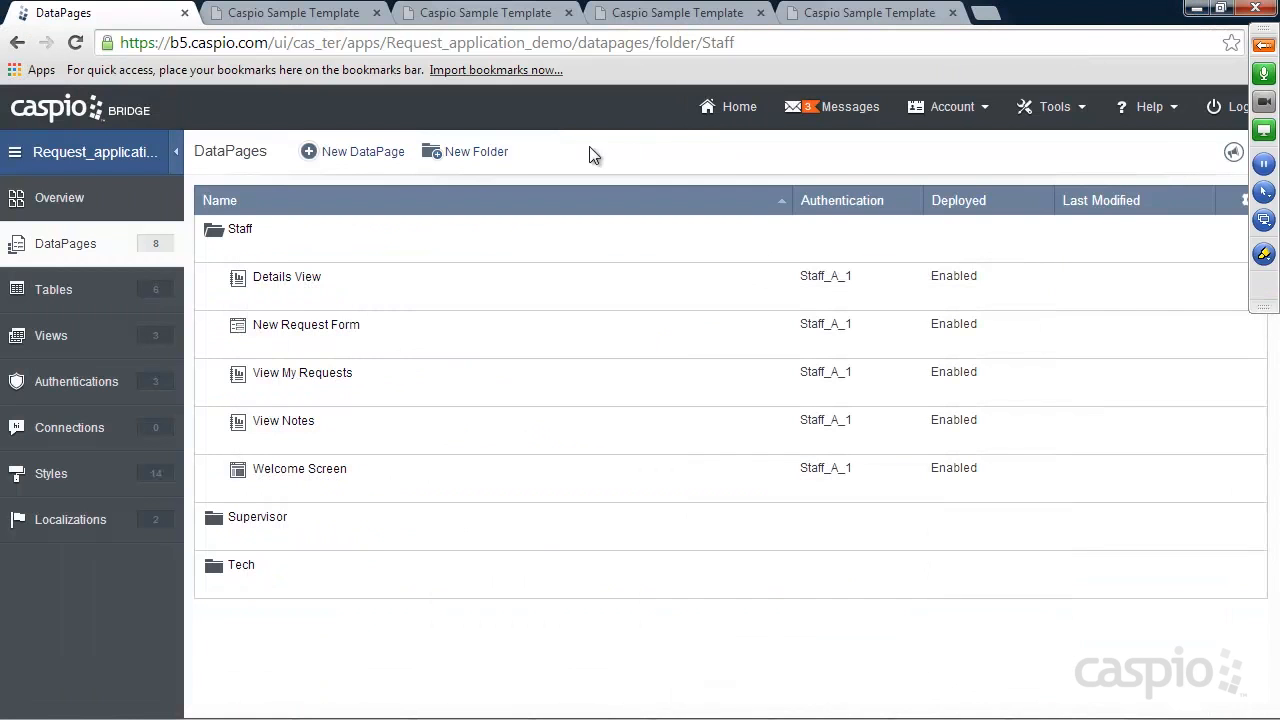
pyautogui.click(855, 14)
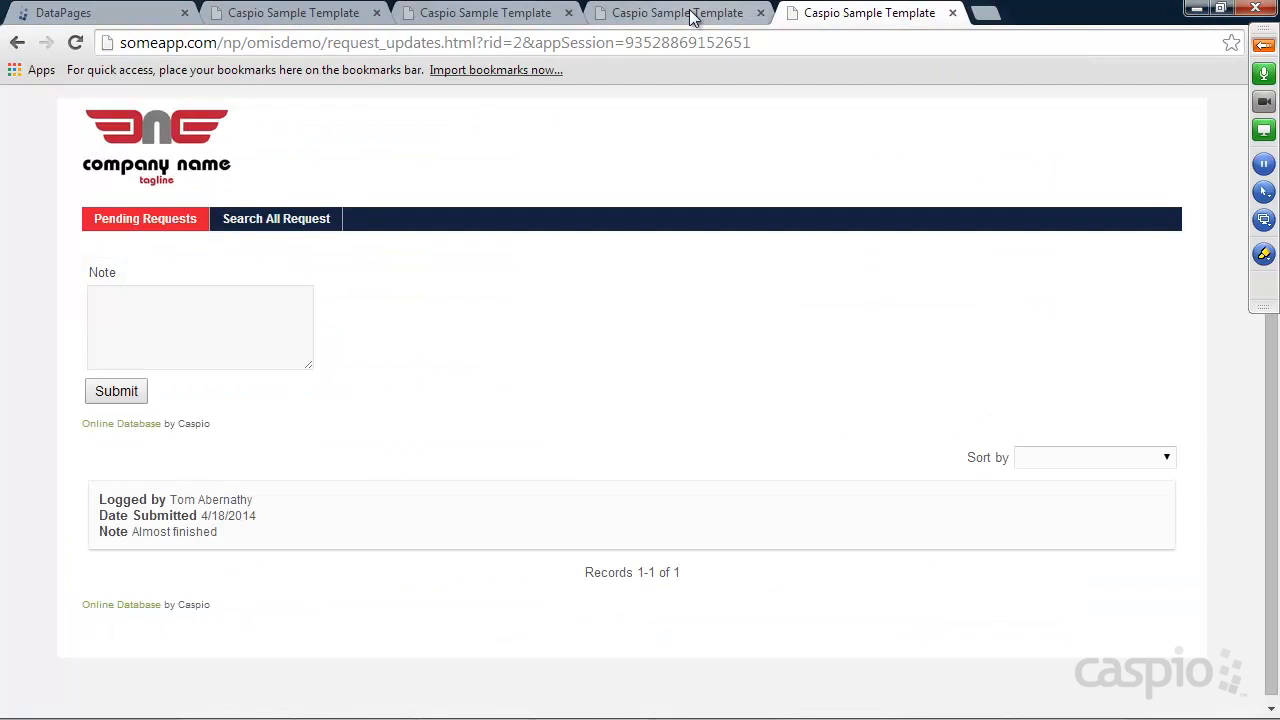
pyautogui.click(690, 13)
pyautogui.click(75, 42)
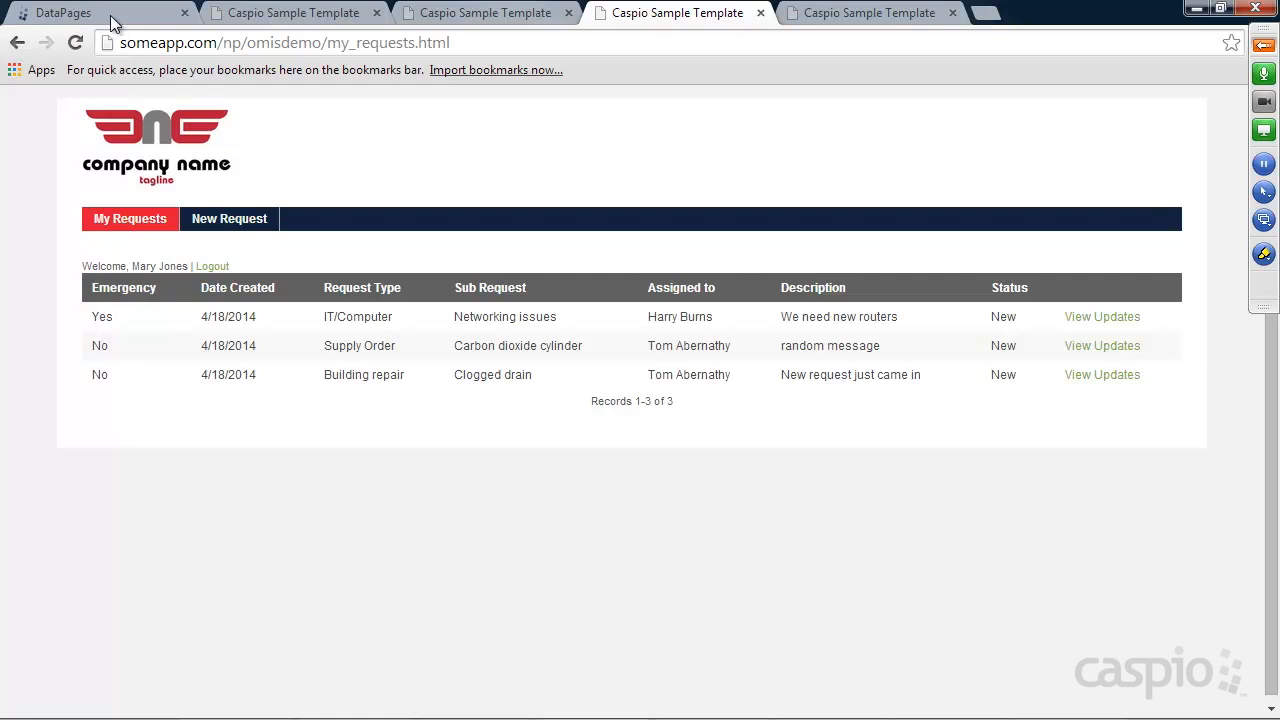
# Insert a </br> line between the two embeds in my_requests.html, save, and reload the page
pyautogui.click(1045, 706)
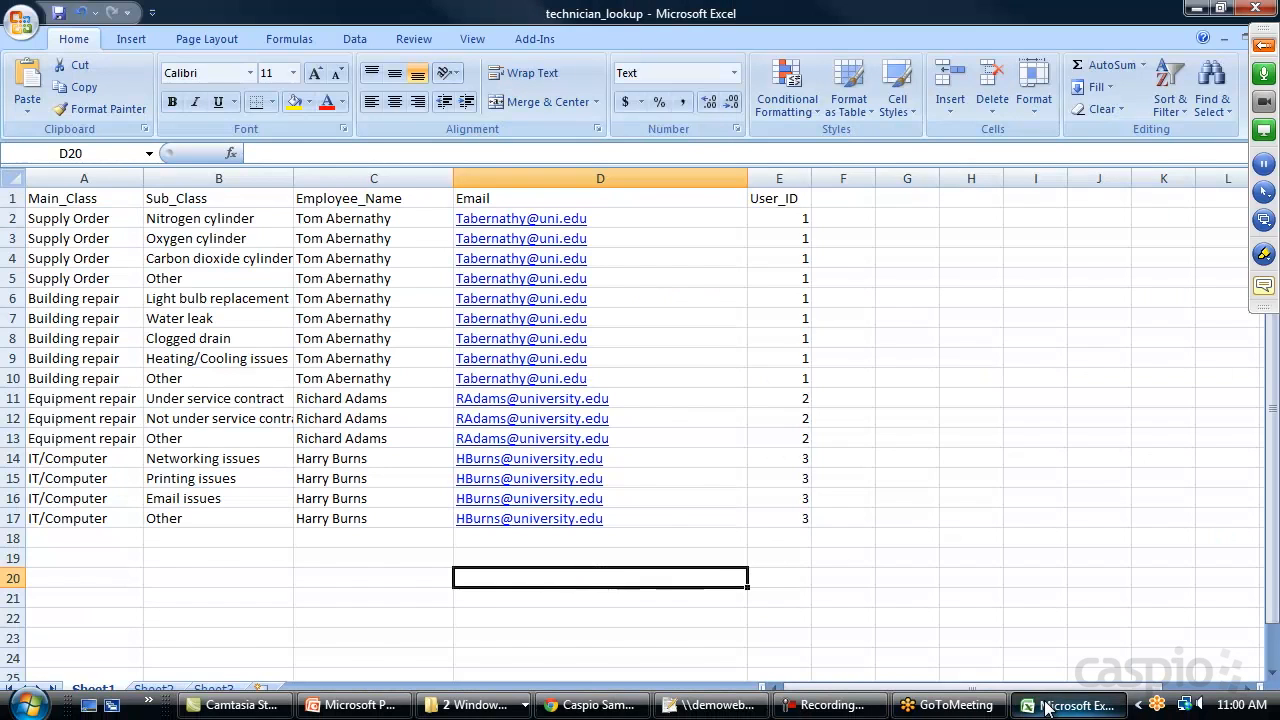
pyautogui.click(1045, 706)
pyautogui.click(708, 706)
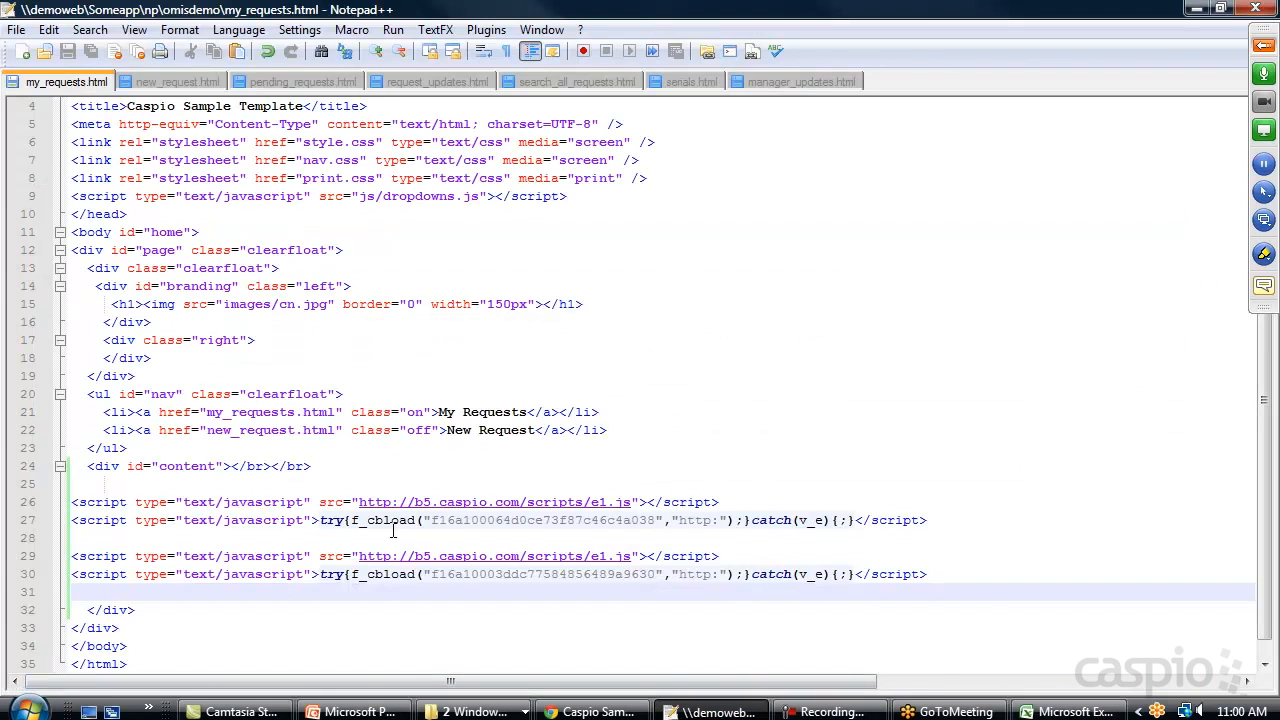
pyautogui.click(252, 533)
pyautogui.write('</b')
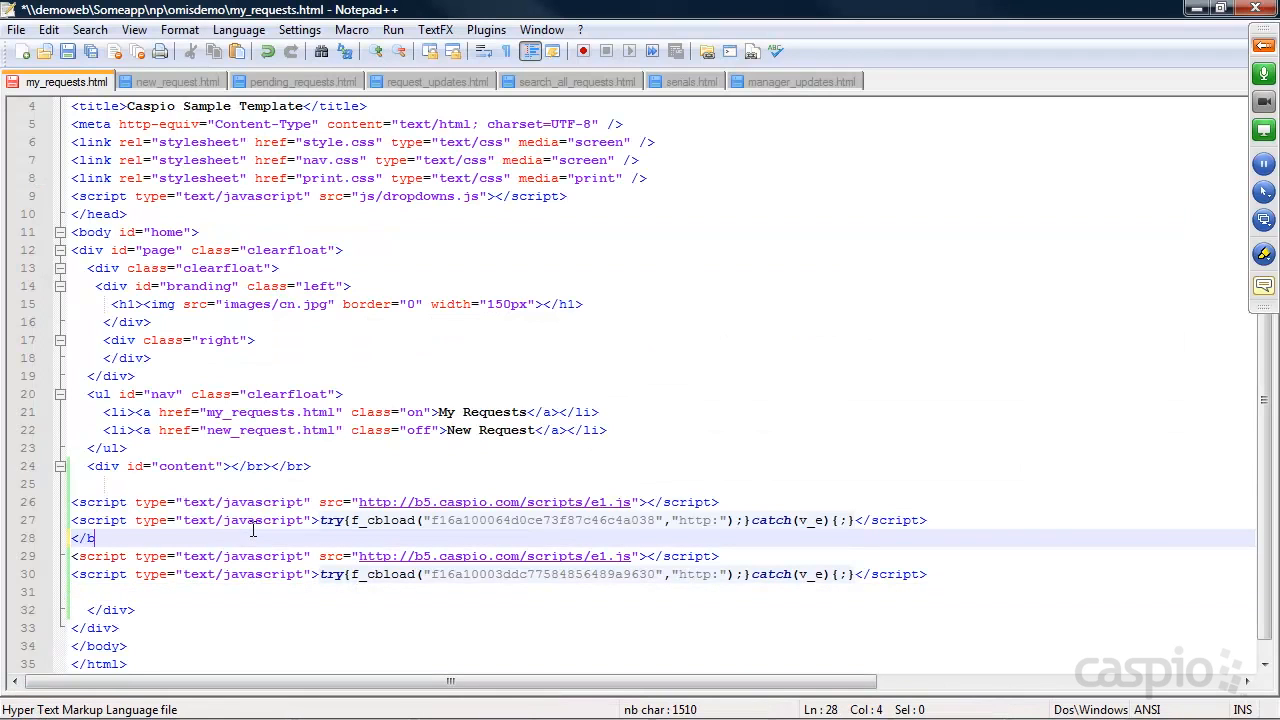
pyautogui.write('r>')
pyautogui.hotkey('ctrl', 's')
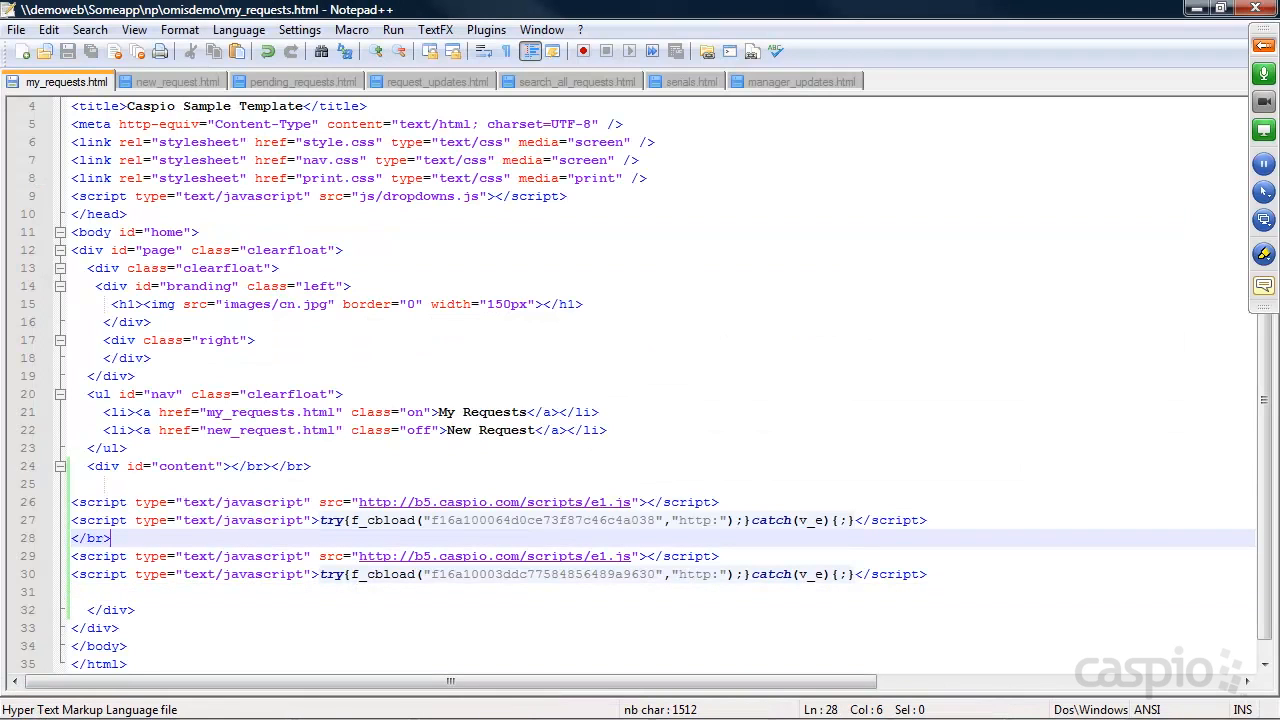
pyautogui.click(1196, 8)
pyautogui.click(75, 42)
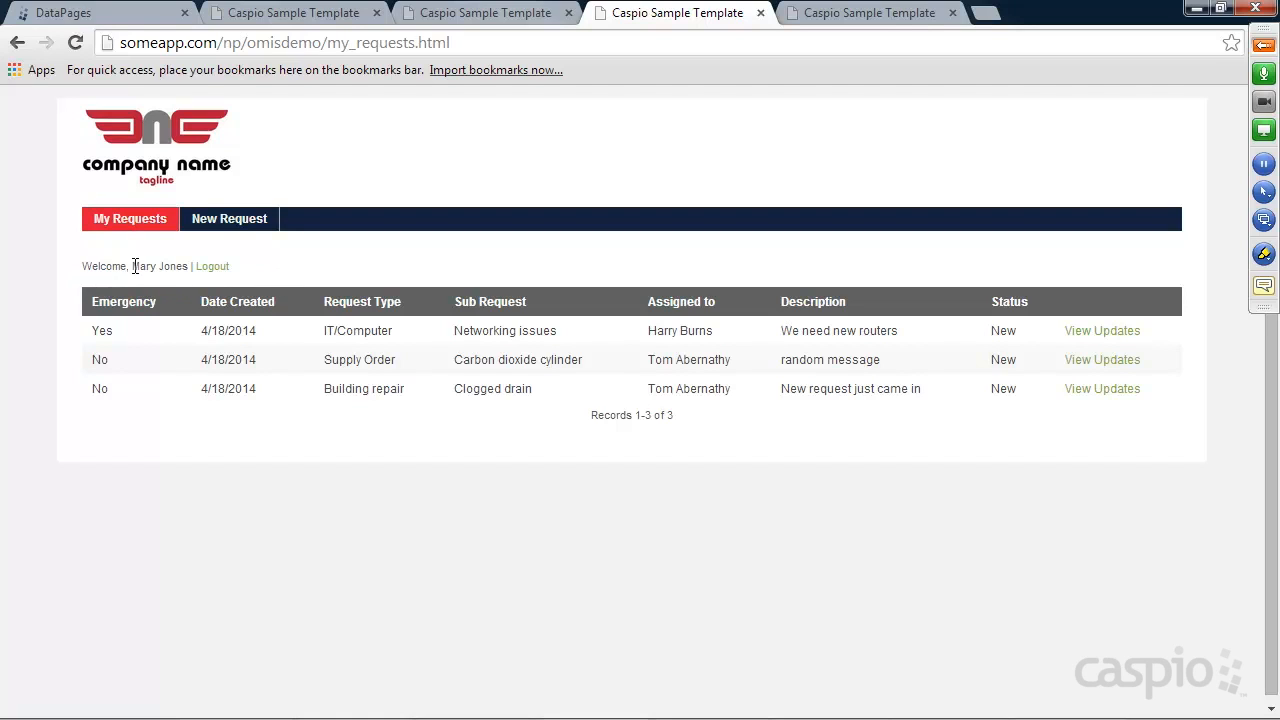
# Return to the Caspio Bridge tab and open the app's Authentications list
pyautogui.moveTo(141, 263)
pyautogui.mouseDown()
pyautogui.moveTo(183, 265)
pyautogui.moveTo(134, 266)
pyautogui.mouseUp()
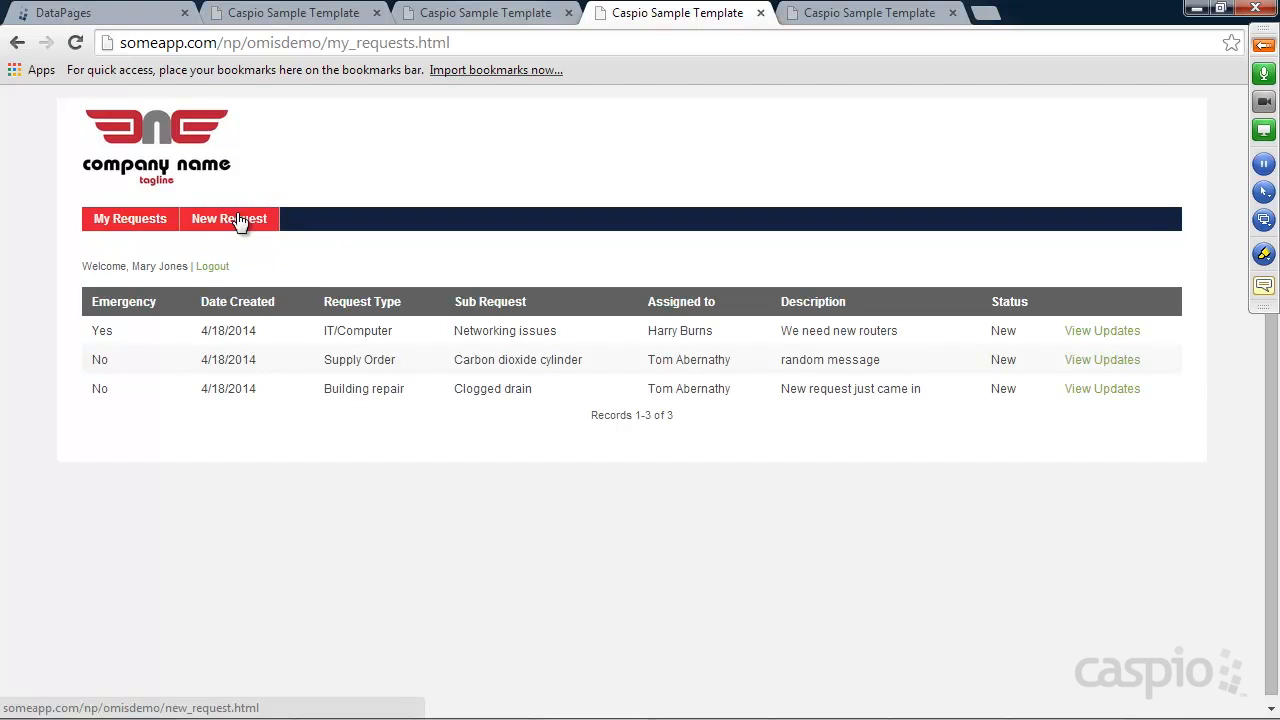
pyautogui.click(110, 16)
pyautogui.click(67, 384)
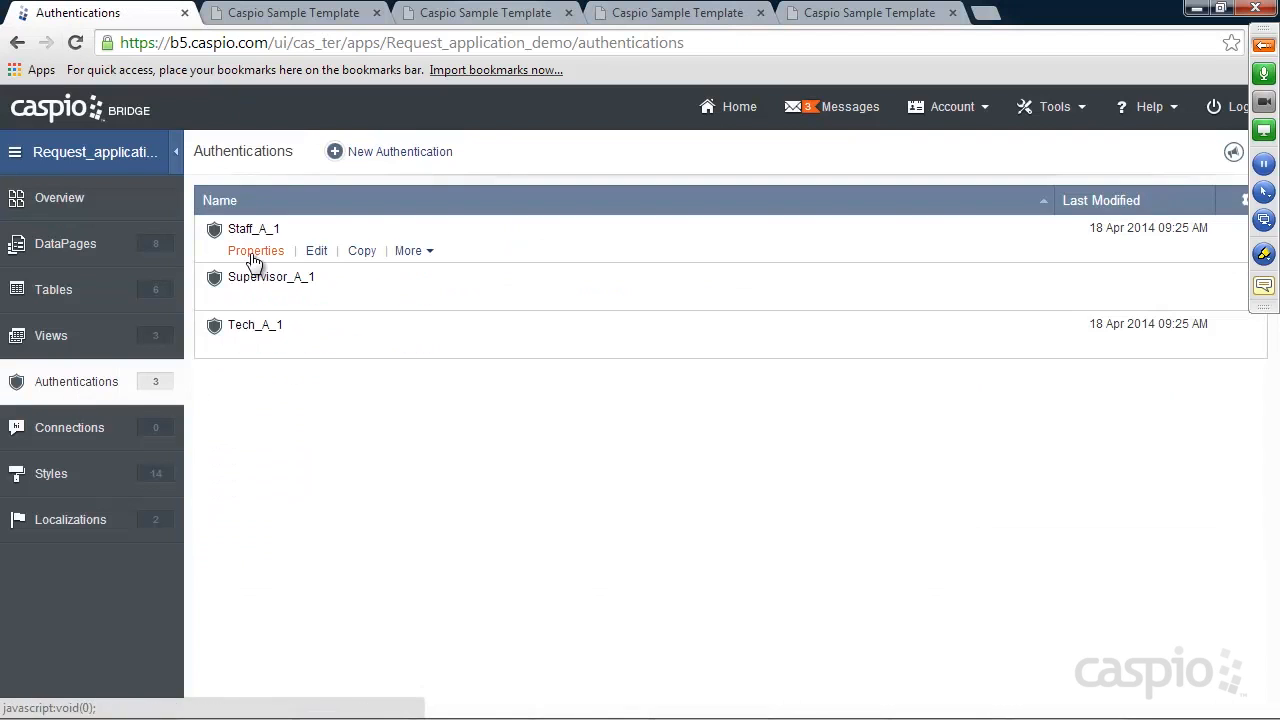
# Select the logout link URL in Staff_A_1's properties, then go back to DataPages
pyautogui.click(255, 251)
pyautogui.moveTo(604, 383); pyautogui.dragTo(445, 385)
pyautogui.hotkey('ctrl', 'c')
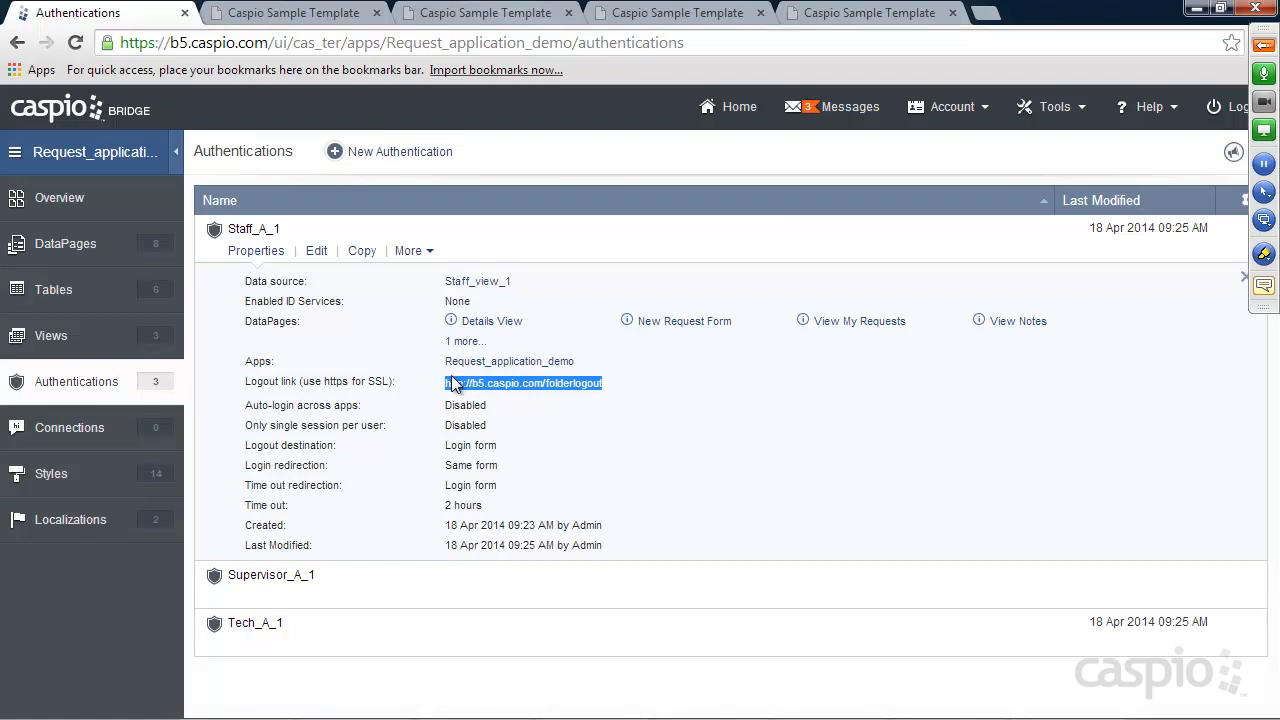
pyautogui.click(75, 250)
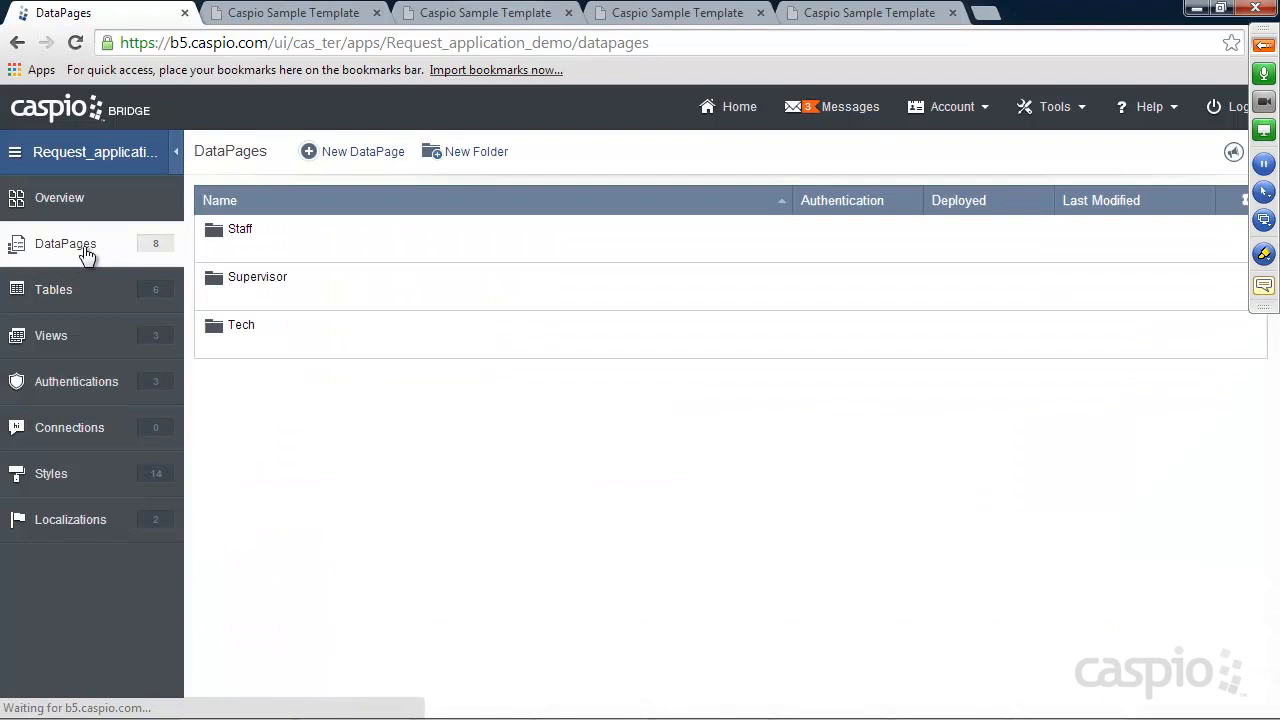
pyautogui.click(244, 250)
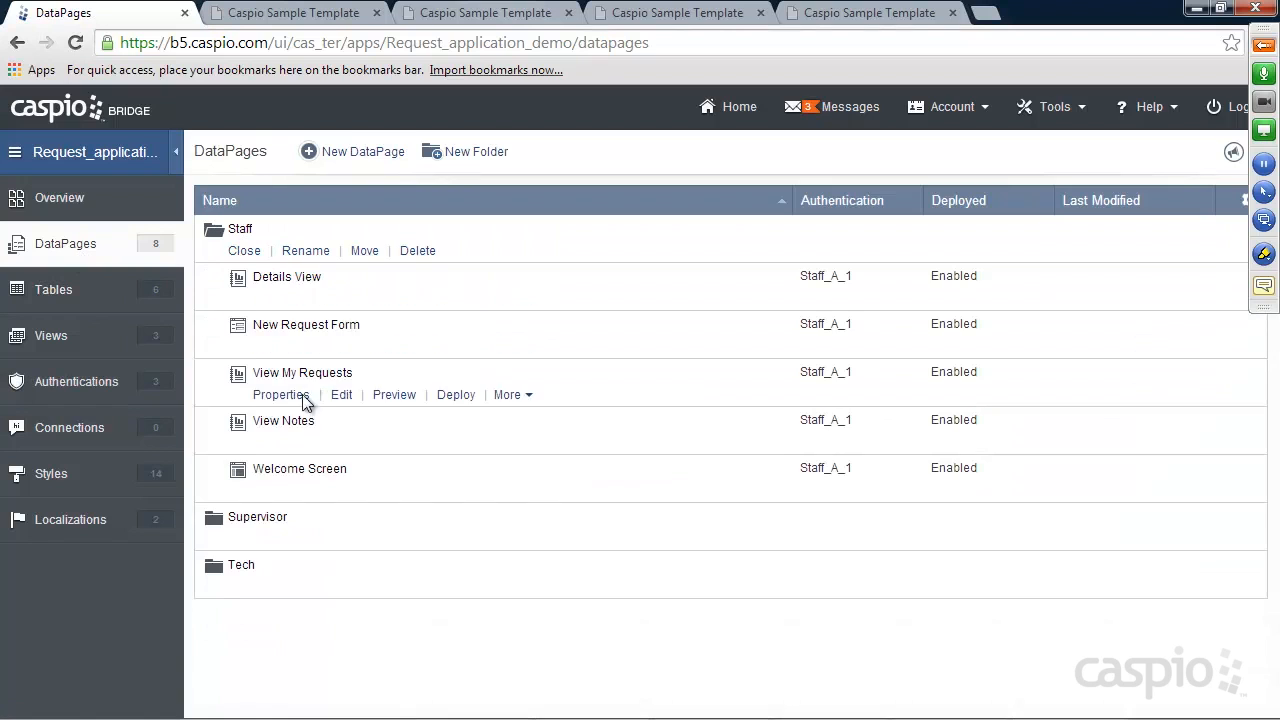
pyautogui.click(341, 491)
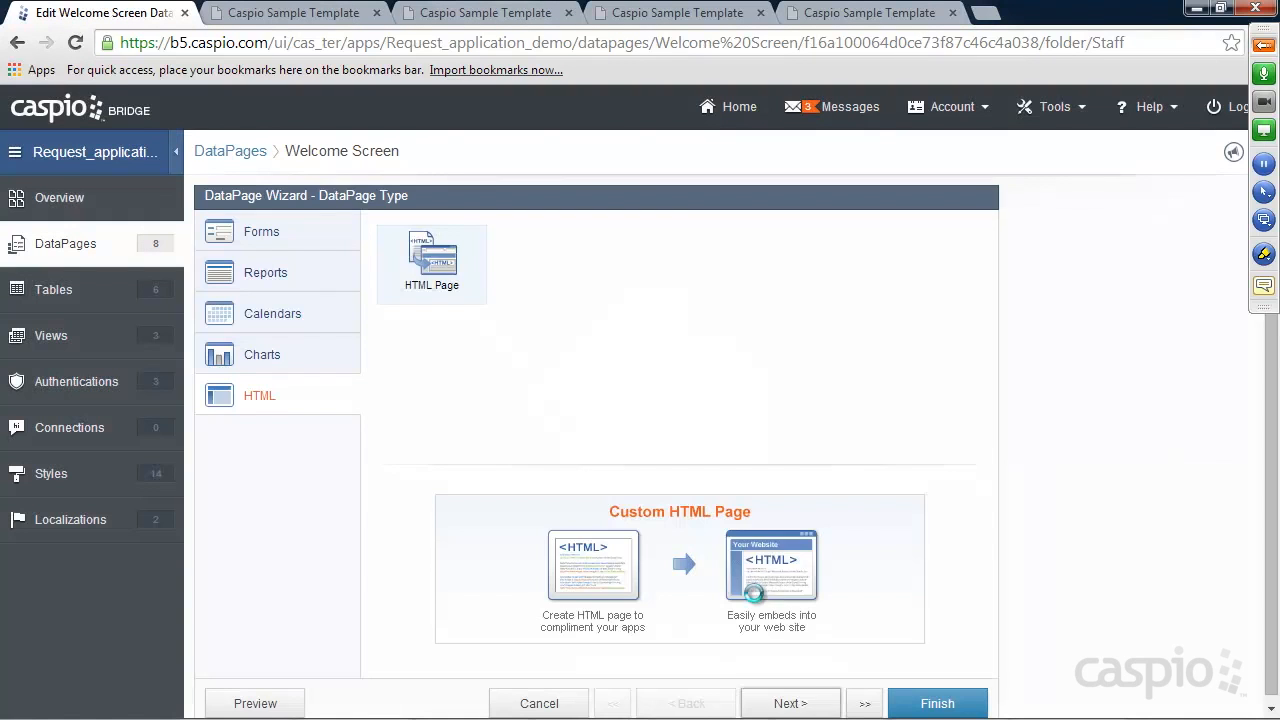
pyautogui.click(806, 703)
pyautogui.click(803, 703)
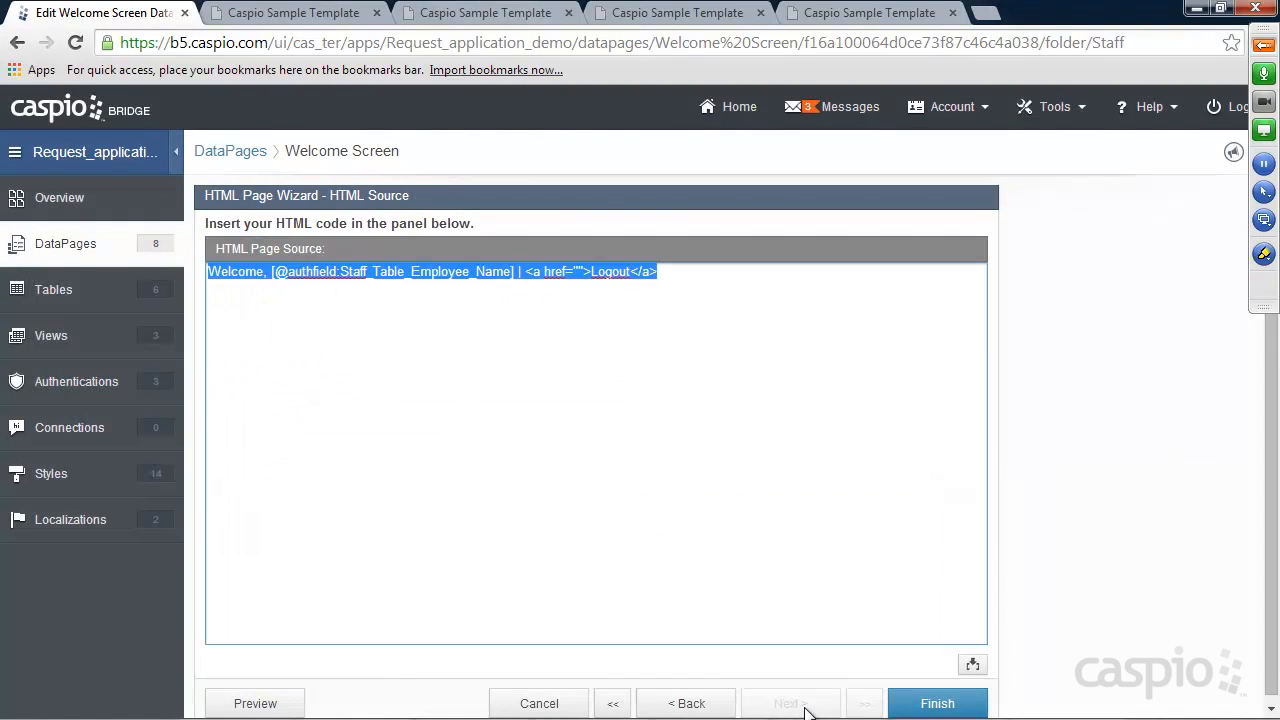
pyautogui.click(578, 271)
pyautogui.hotkey('ctrl', 'v')
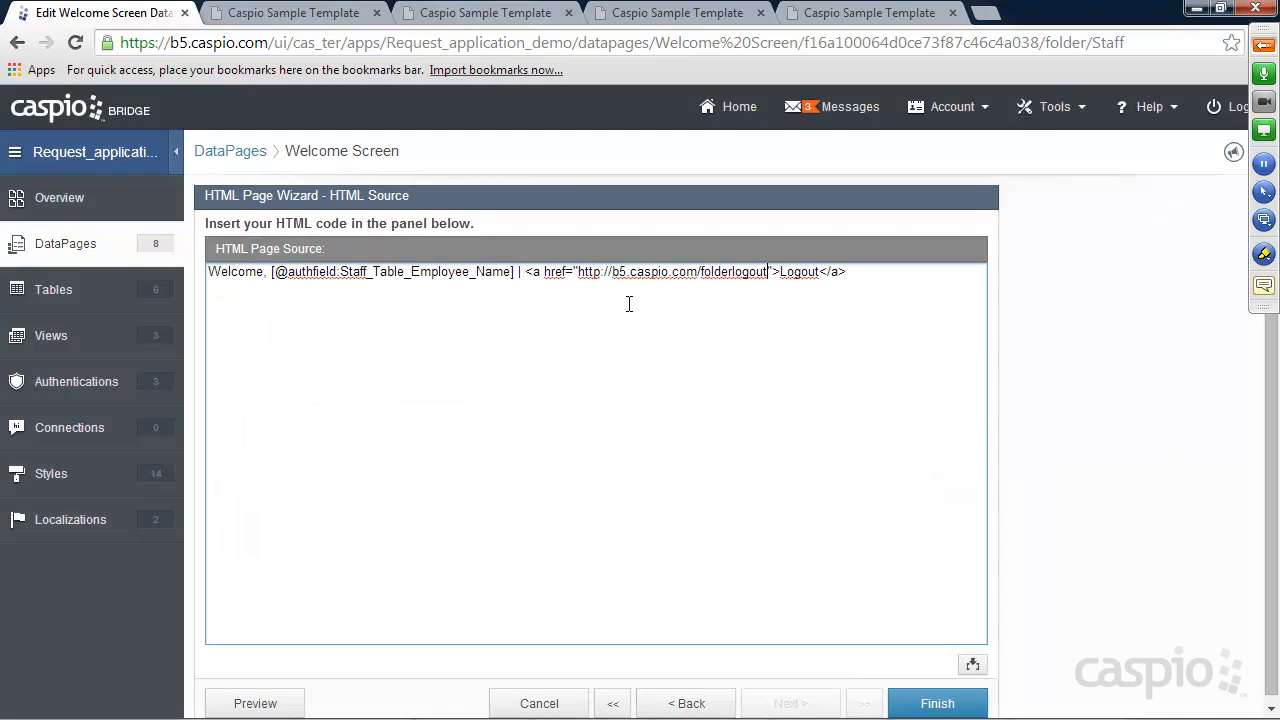
pyautogui.click(930, 700)
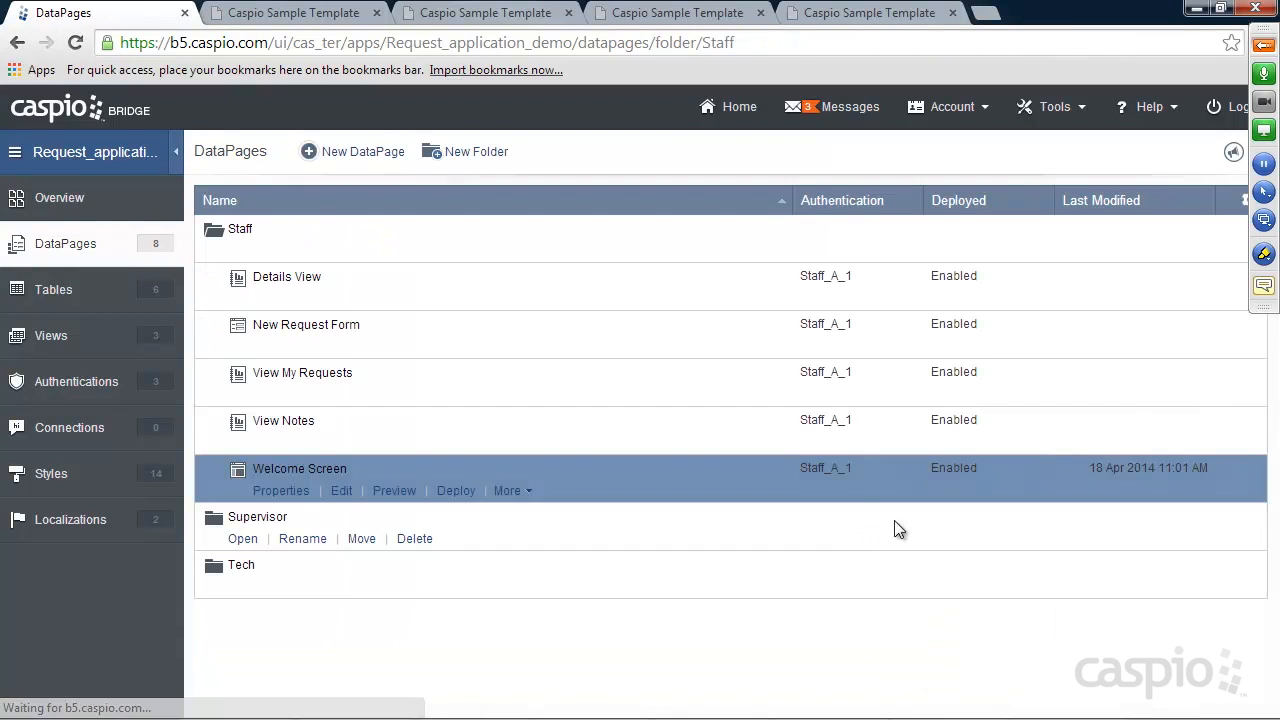
pyautogui.click(296, 17)
pyautogui.click(672, 13)
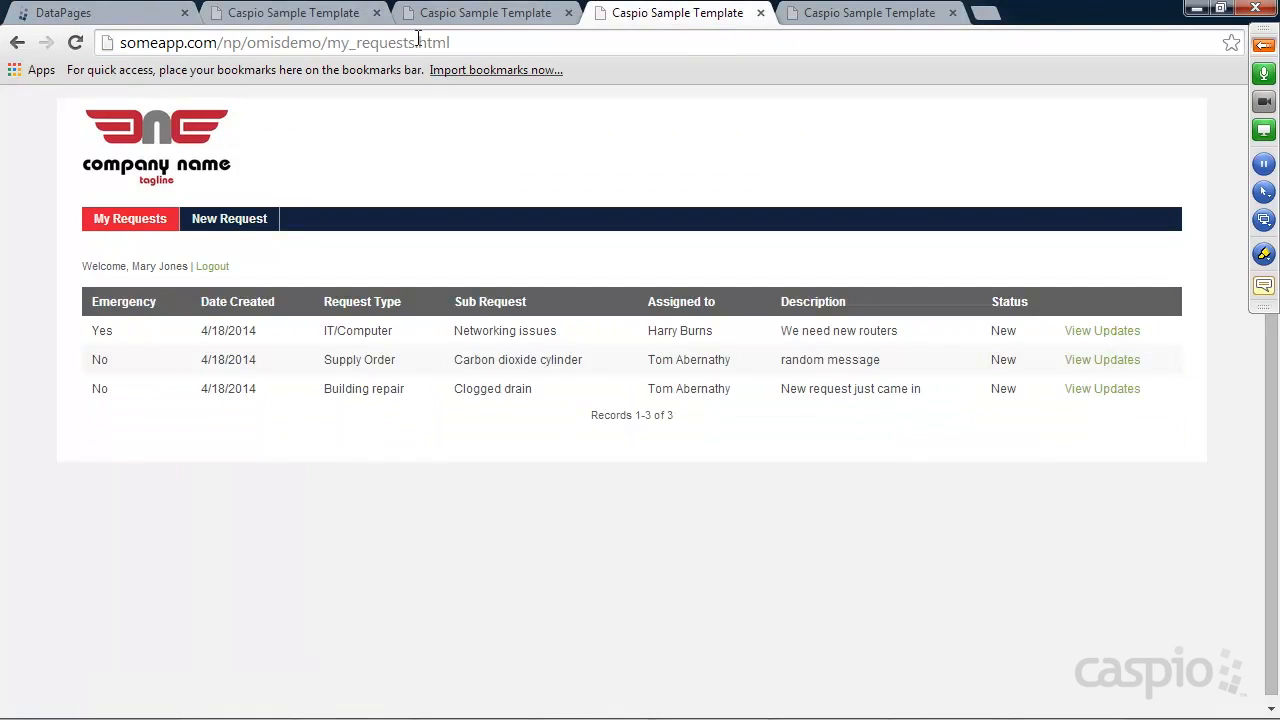
# Reload My Requests, which now shows two stacked Email/Password login forms, then open a new tab
pyautogui.click(74, 44)
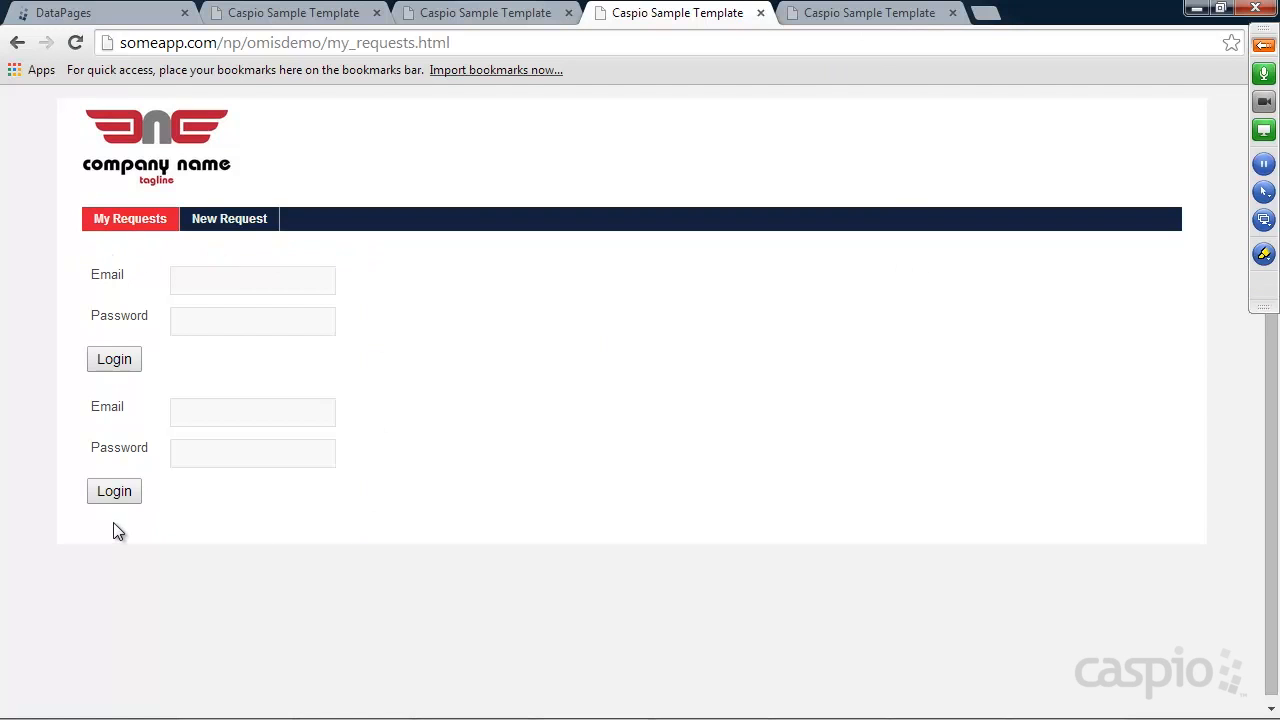
pyautogui.click(865, 14)
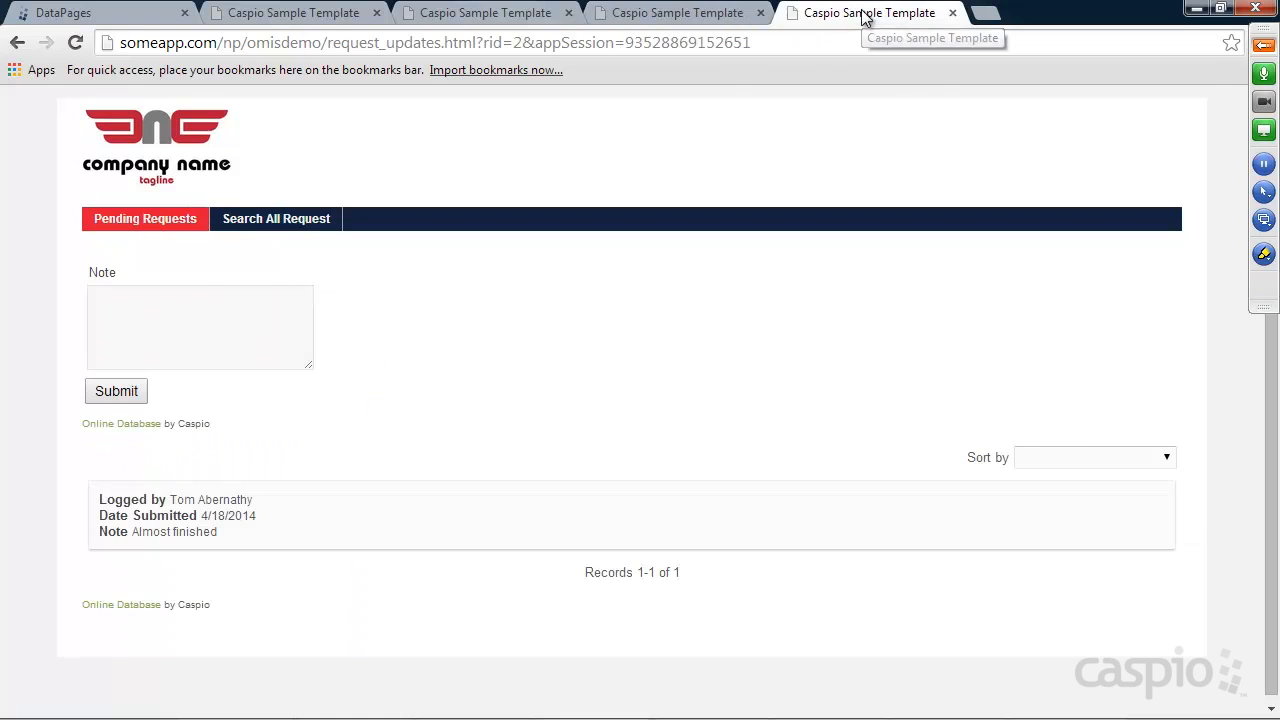
pyautogui.click(984, 13)
# Search howto.caspio.com for 'hire login' and open the Hiding Multiple Login Forms article
pyautogui.write('howto.caspio.com')
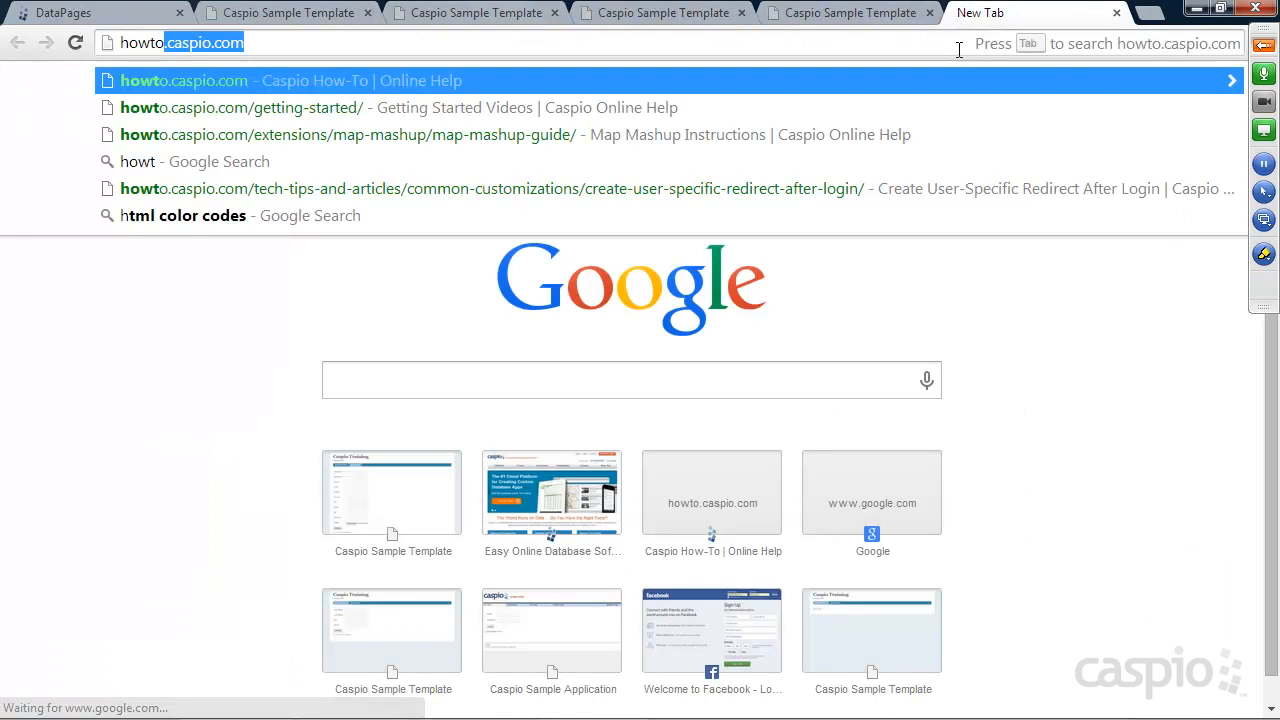
pyautogui.press('Return')
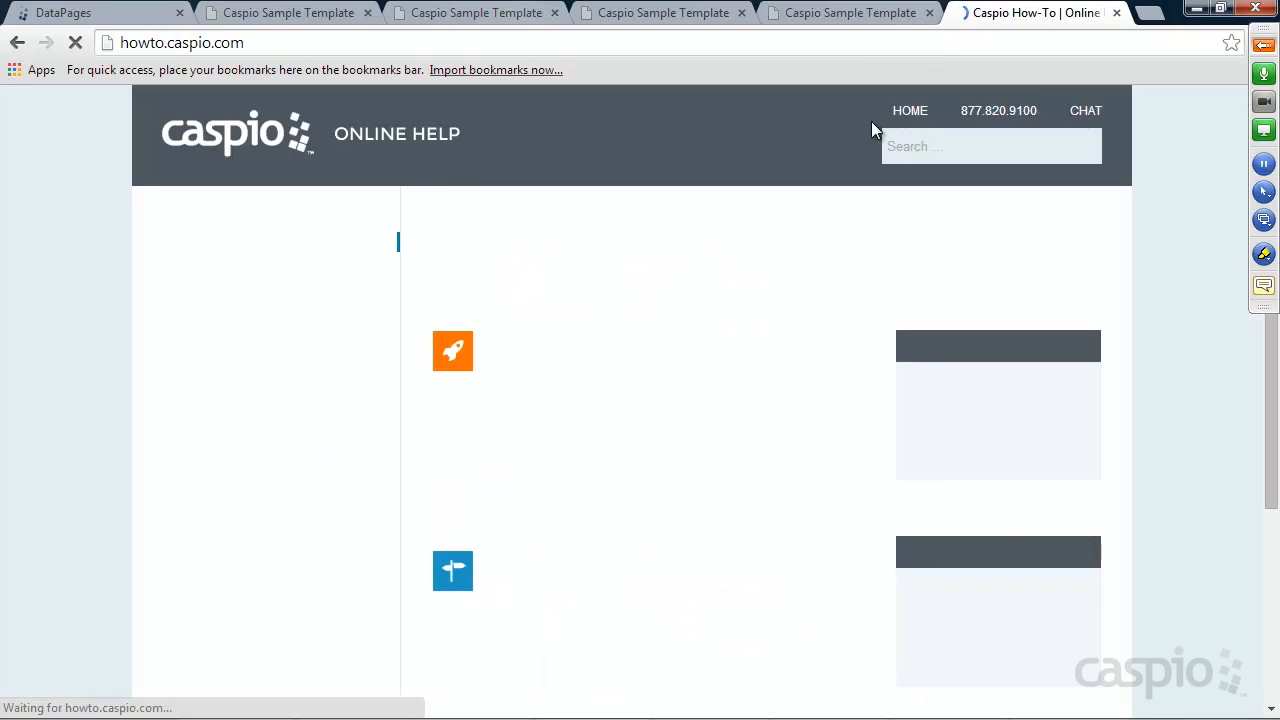
pyautogui.click(955, 147)
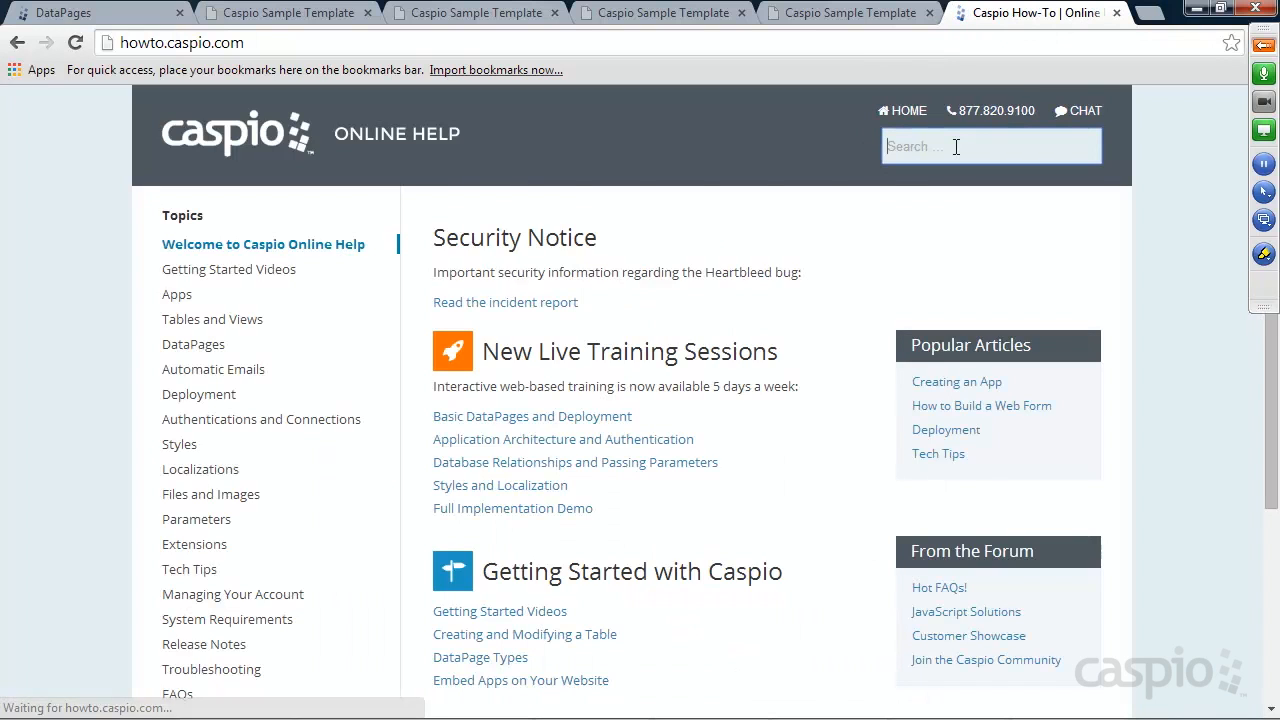
pyautogui.write('hire login')
pyautogui.press('Return')
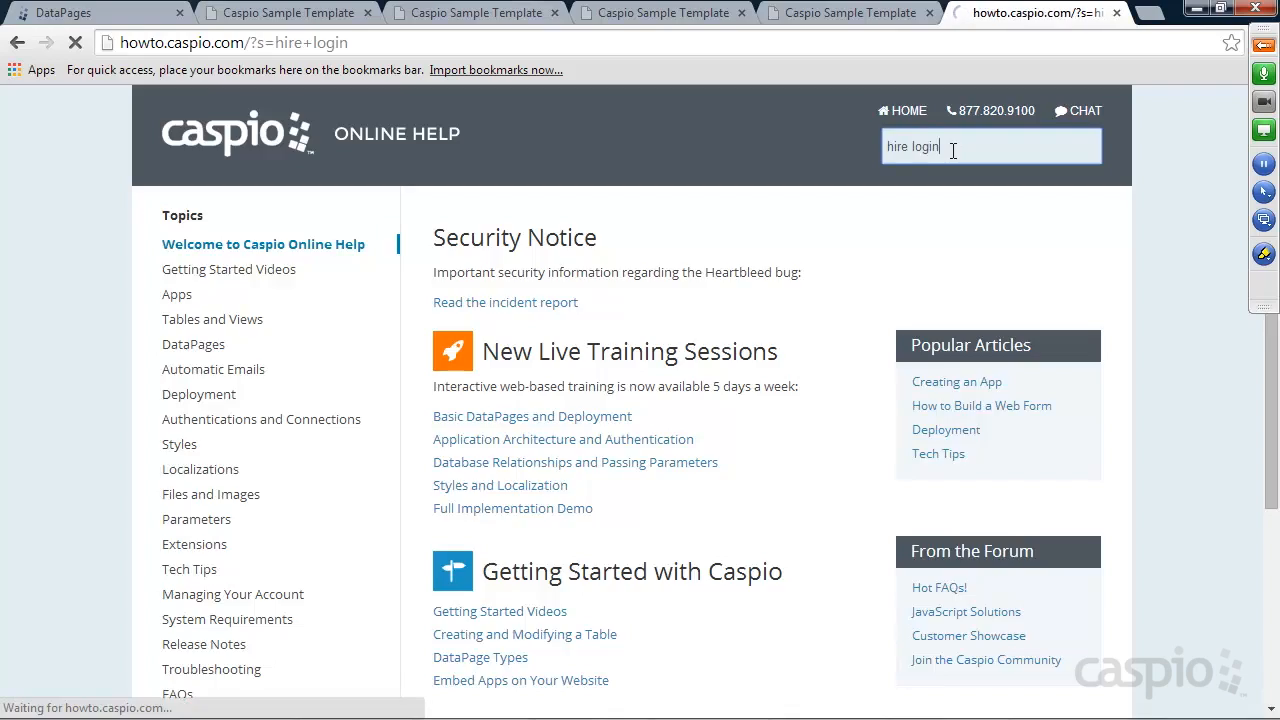
pyautogui.scroll(-2, 725, 285)
pyautogui.scroll(-7, 730, 293)
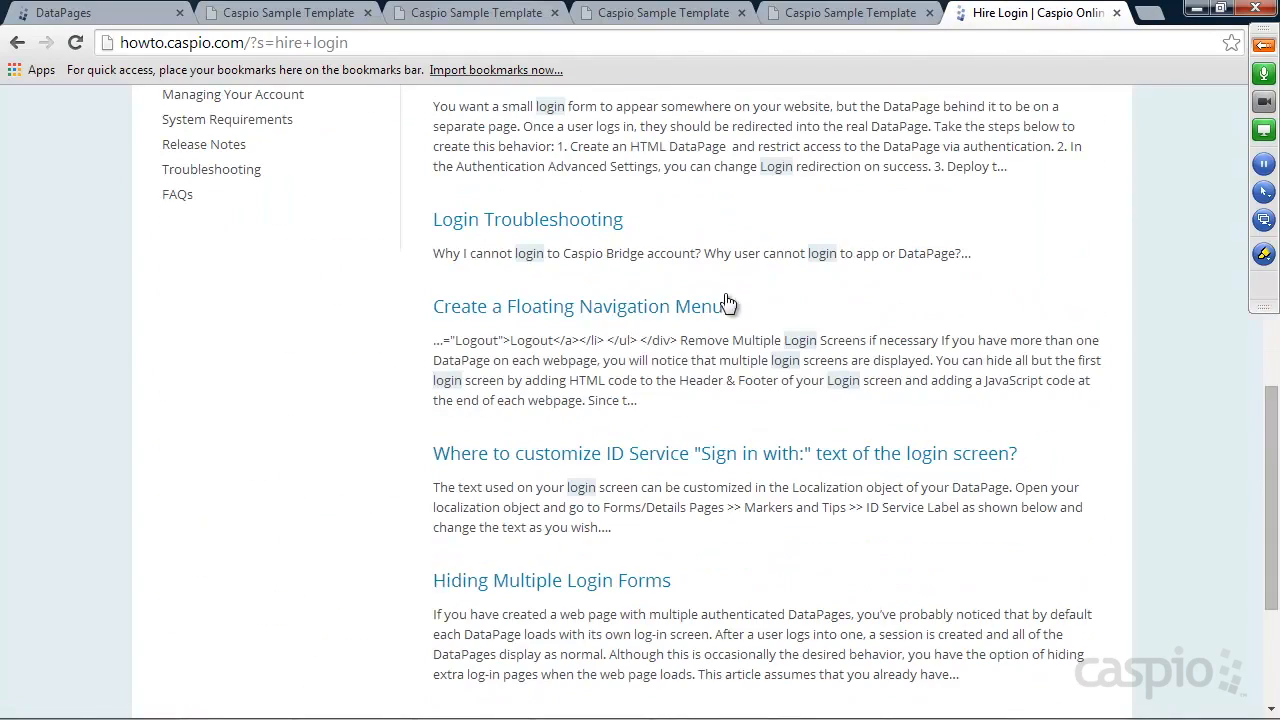
pyautogui.click(545, 588)
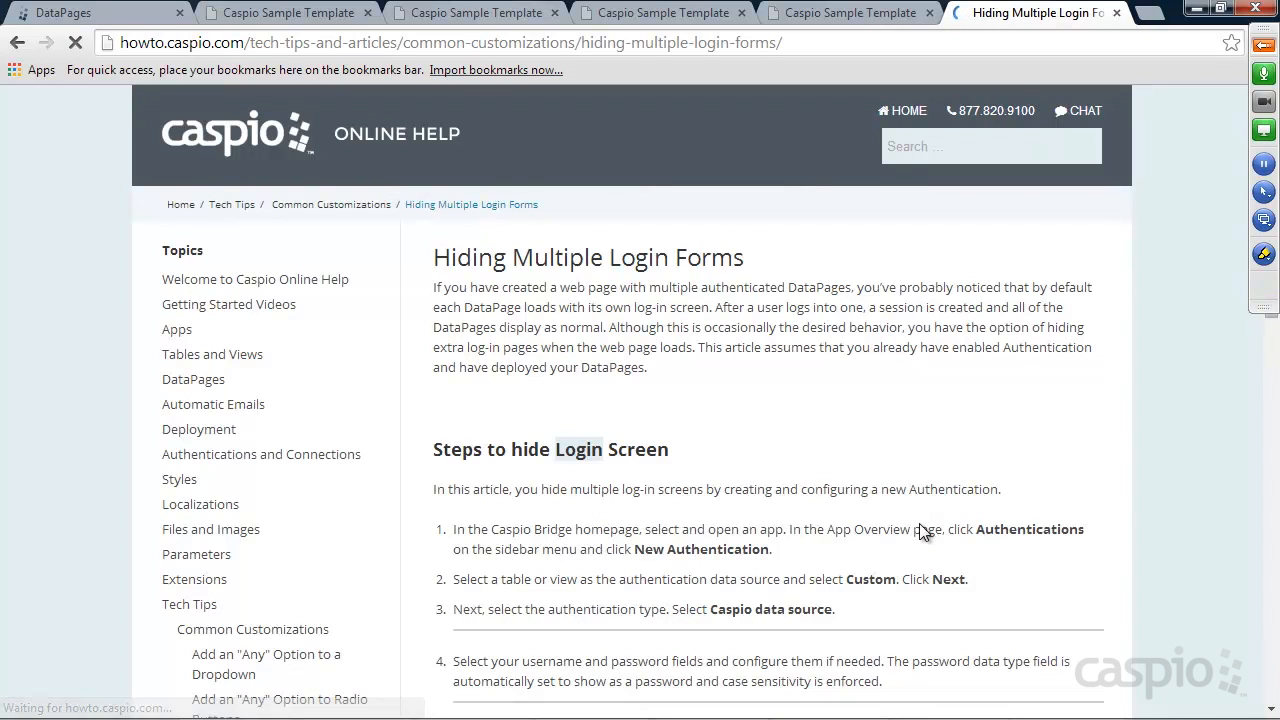
# Copy the article's cb-auth-box <div> header code and go back to Bridge's Authentications list
pyautogui.scroll(-2, 945, 482)
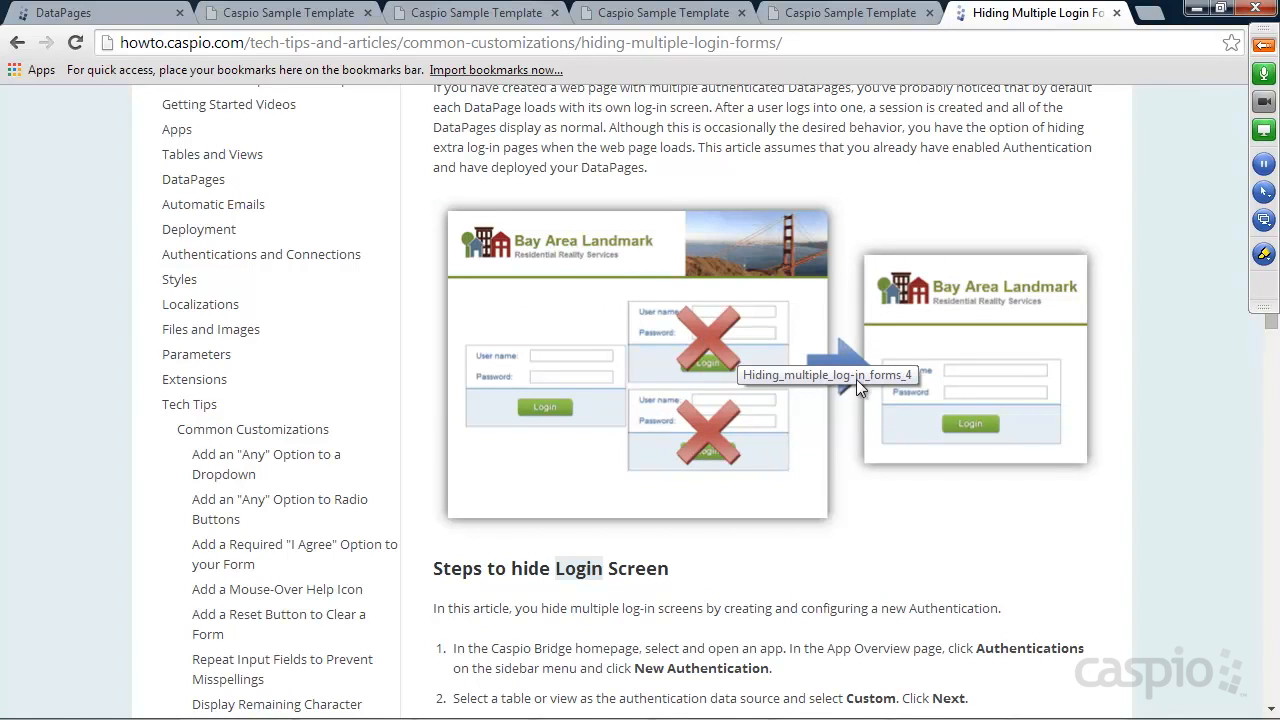
pyautogui.scroll(-4, 998, 364)
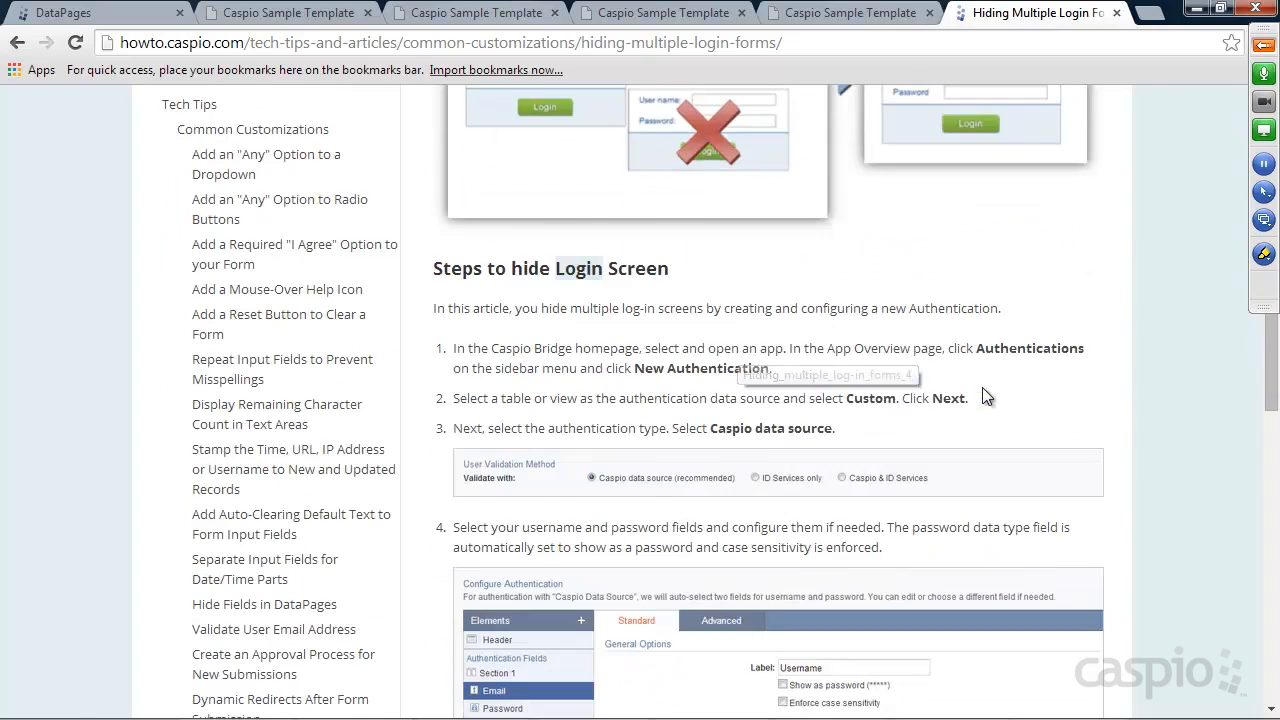
pyautogui.scroll(-7, 1104, 393)
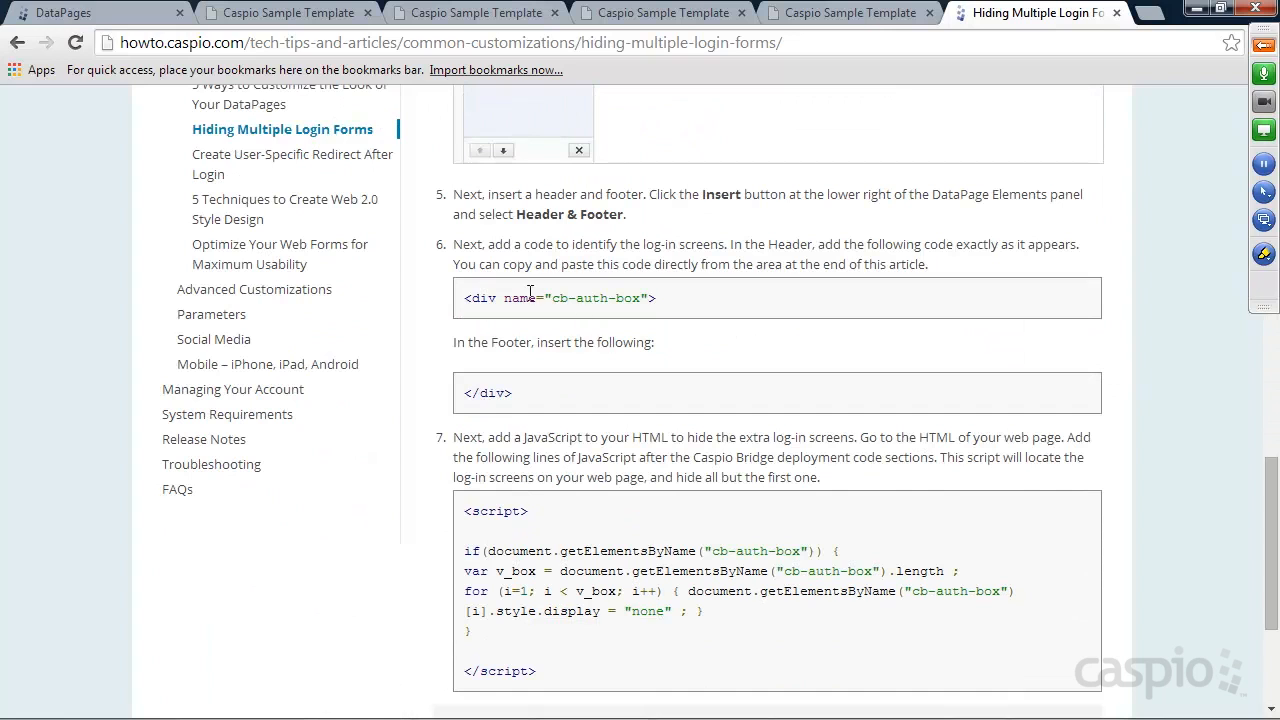
pyautogui.moveTo(702, 297); pyautogui.dragTo(464, 297)
pyautogui.hotkey('ctrl', 'c')
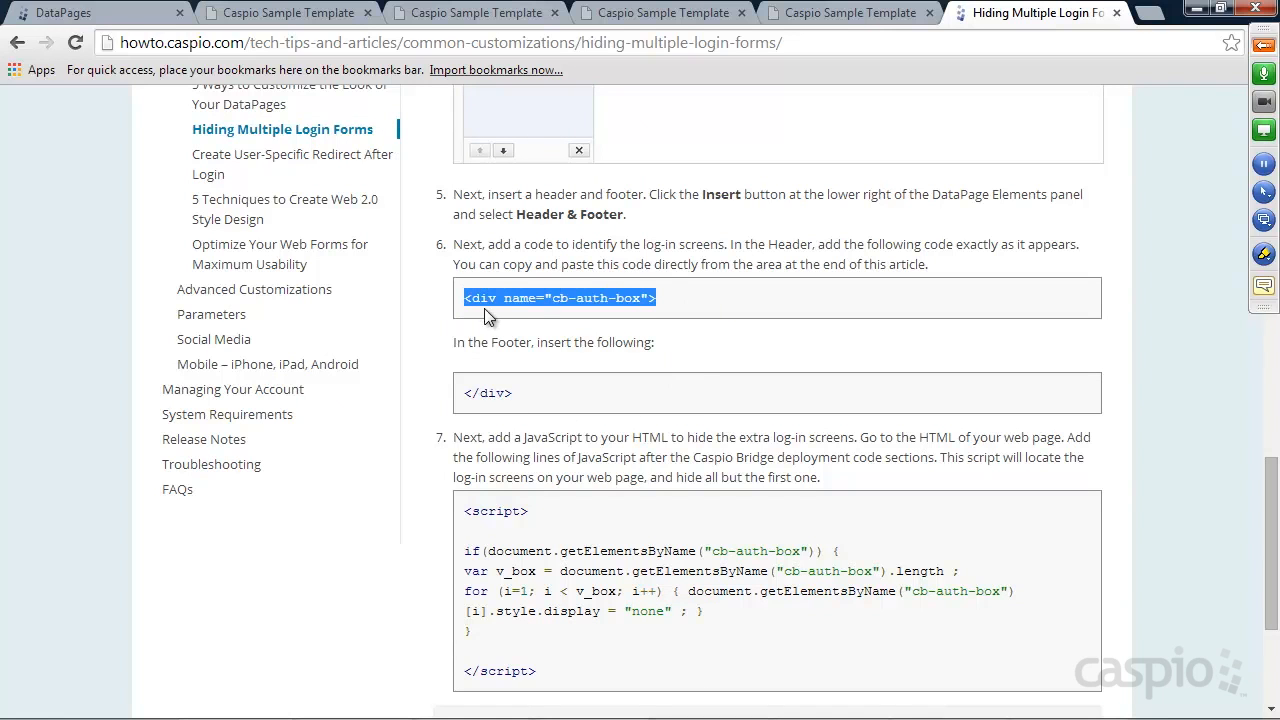
pyautogui.click(60, 12)
pyautogui.click(63, 382)
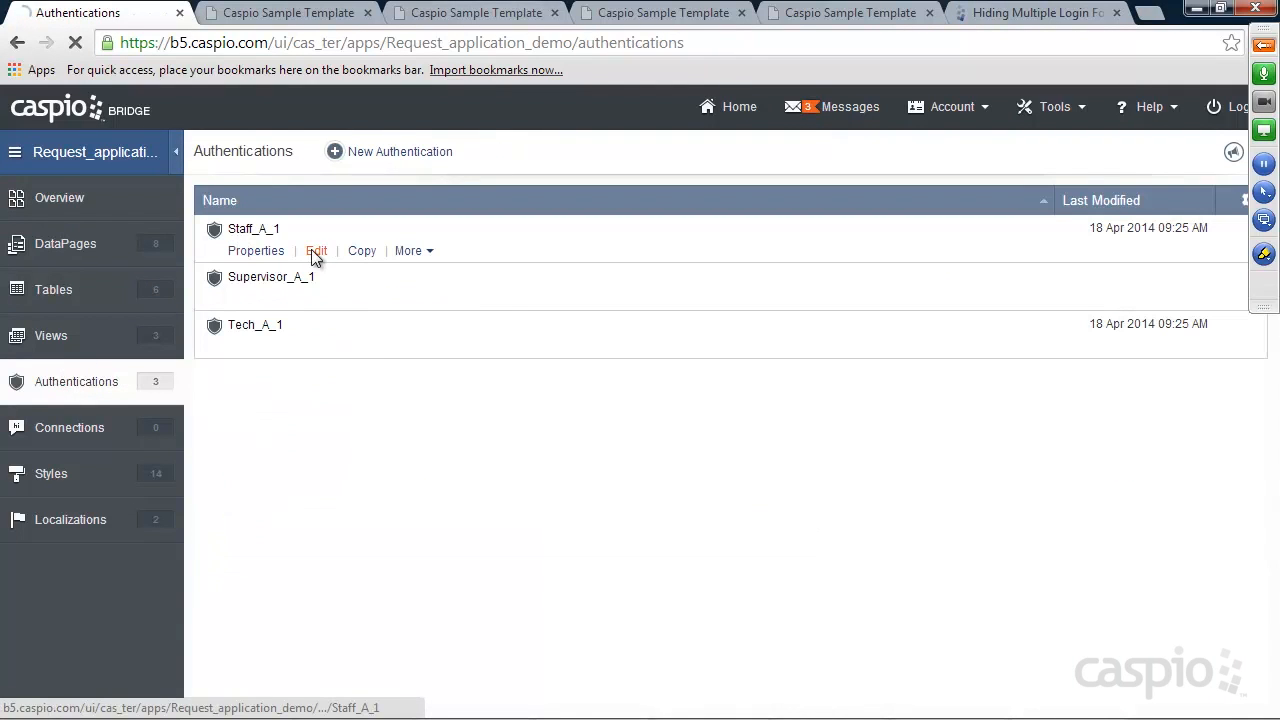
# Add a header and footer to Staff_A_1 and paste the cb-auth-box <div> into the header
pyautogui.click(311, 250)
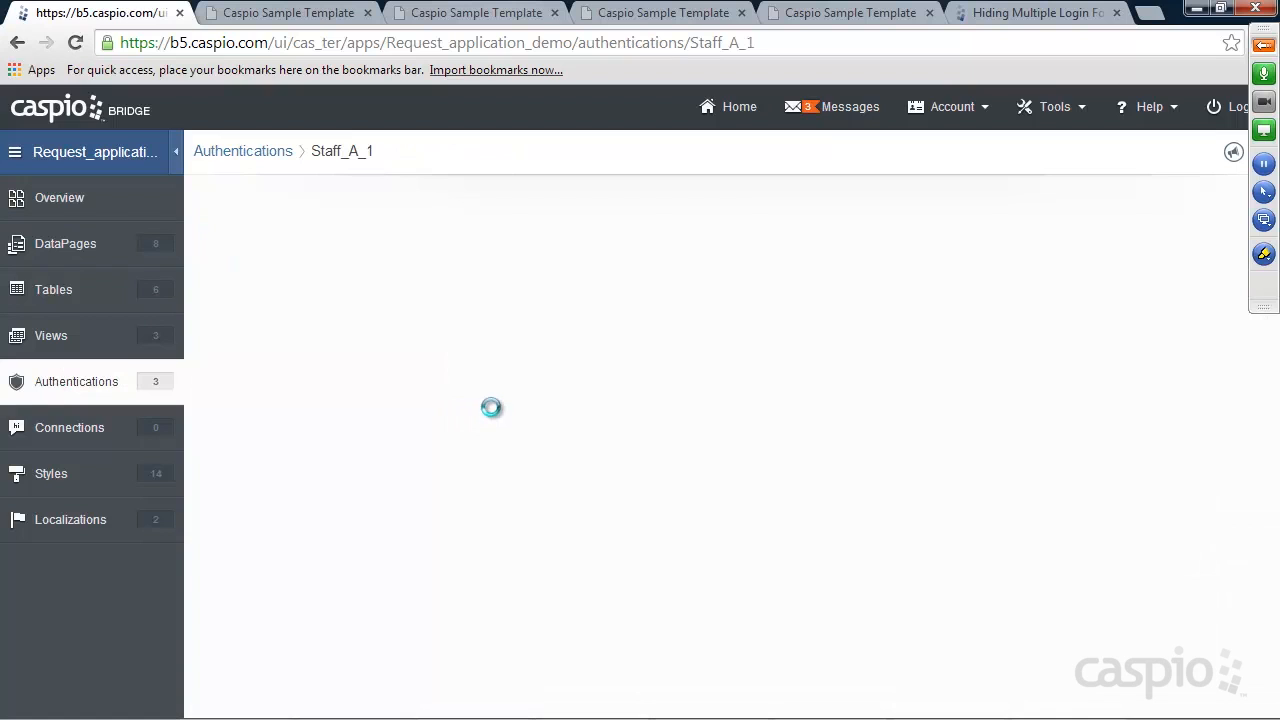
pyautogui.click(822, 426)
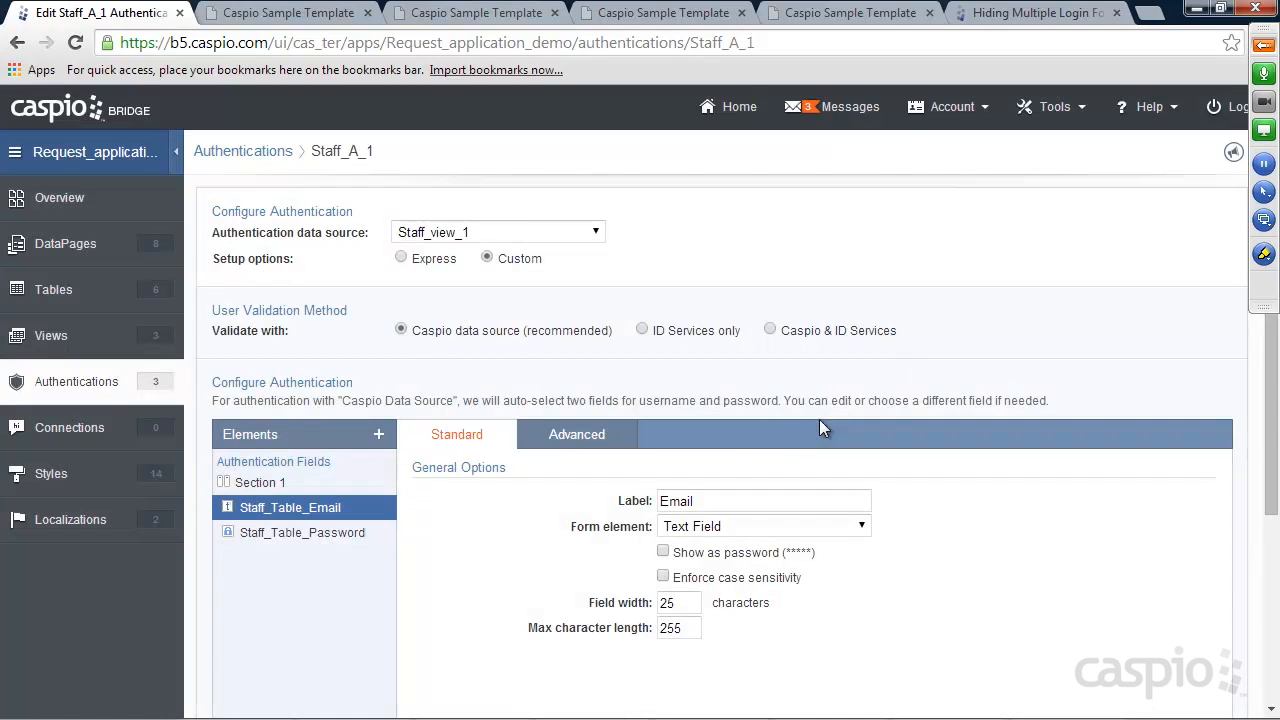
pyautogui.scroll(-2, 529, 444)
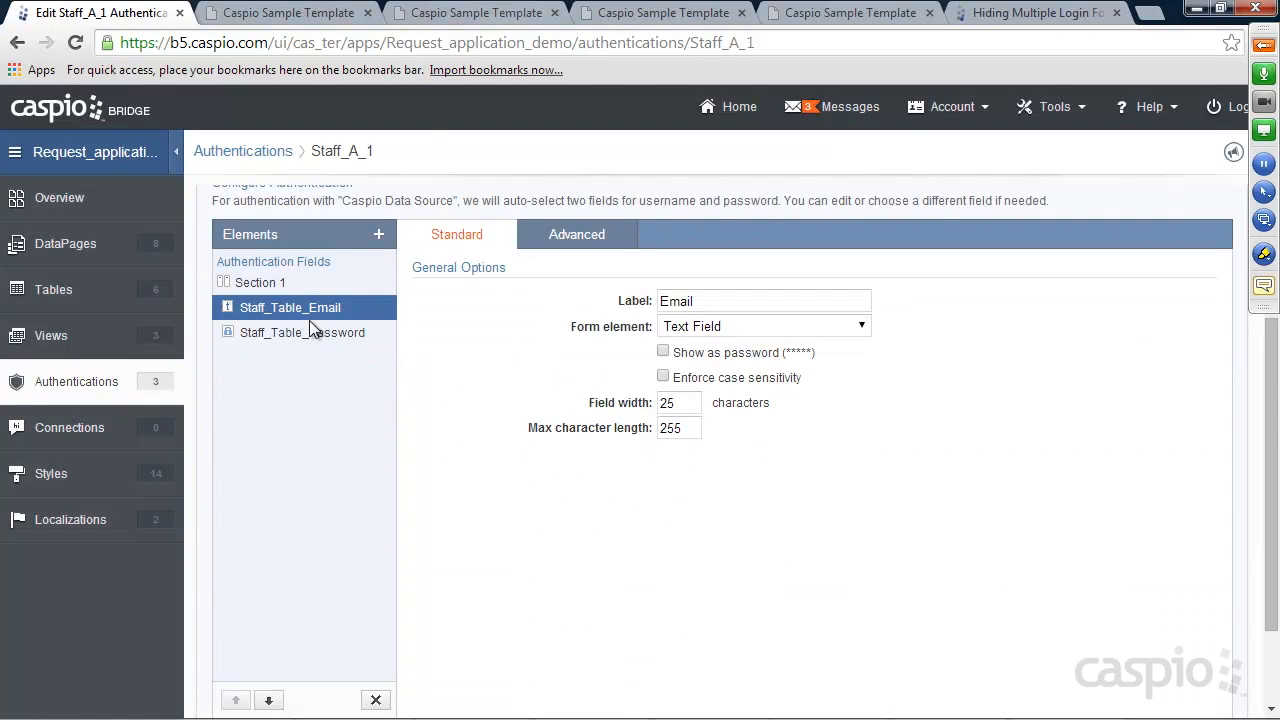
pyautogui.click(378, 234)
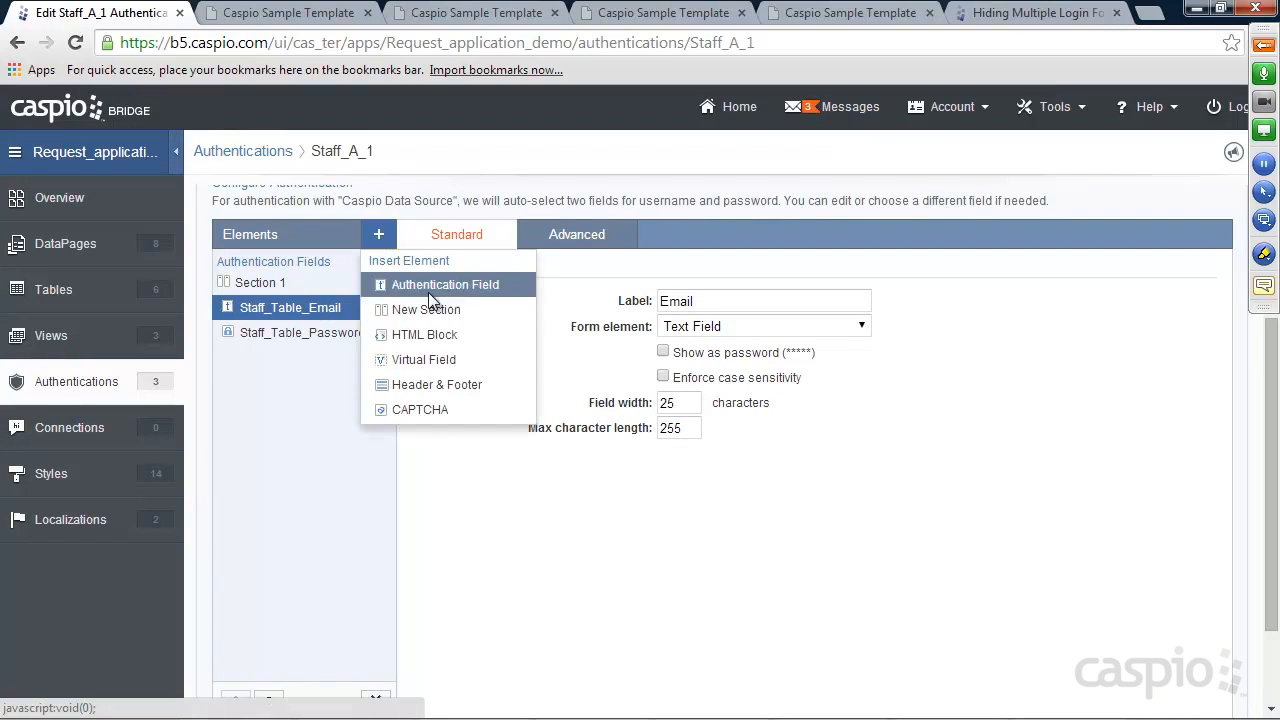
pyautogui.click(435, 384)
pyautogui.click(437, 328)
pyautogui.hotkey('ctrl', 'v')
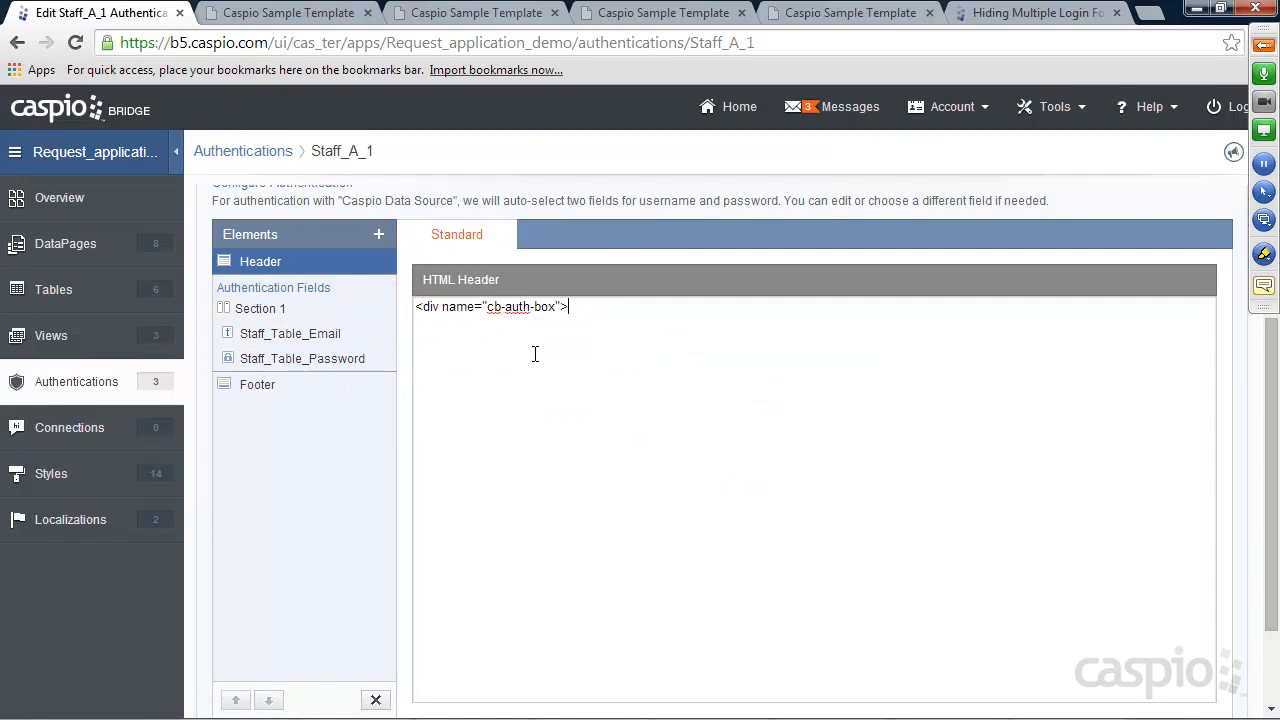
# Copy the closing </div> from the article into the footer and save Staff_A_1
pyautogui.click(1031, 13)
pyautogui.moveTo(512, 393); pyautogui.dragTo(462, 393)
pyautogui.hotkey('ctrl', 'c')
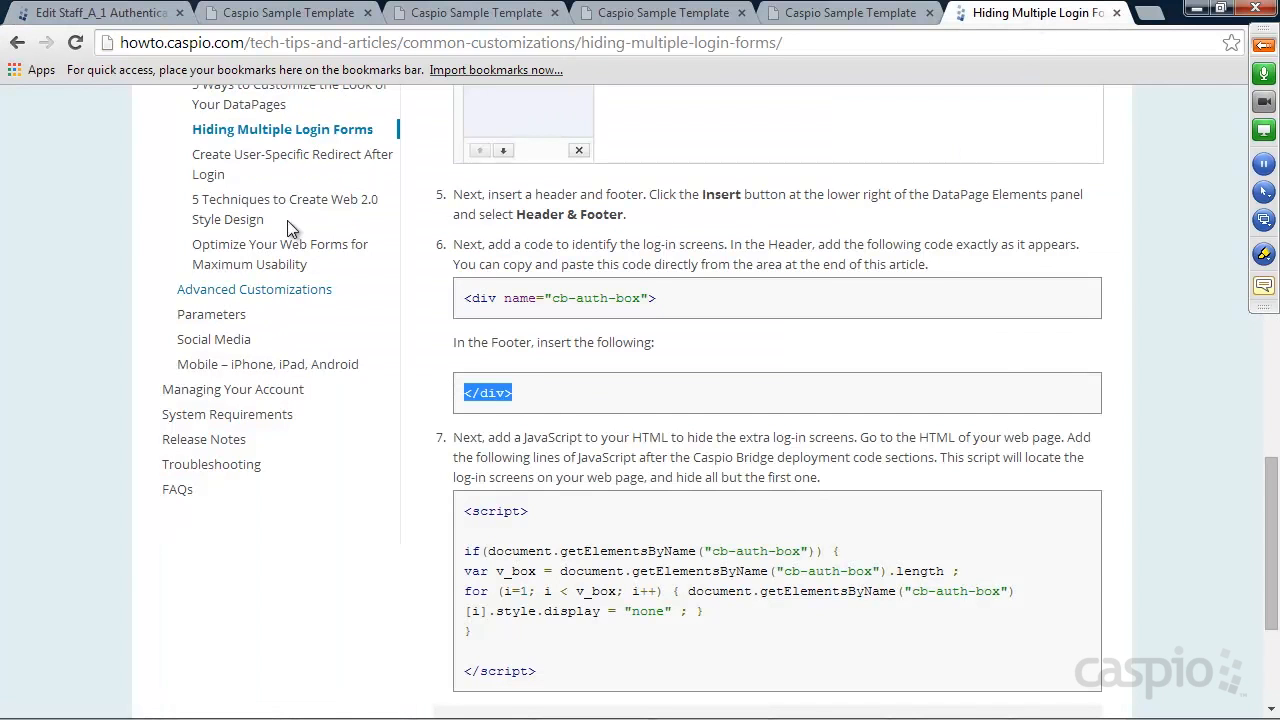
pyautogui.click(112, 22)
pyautogui.click(275, 384)
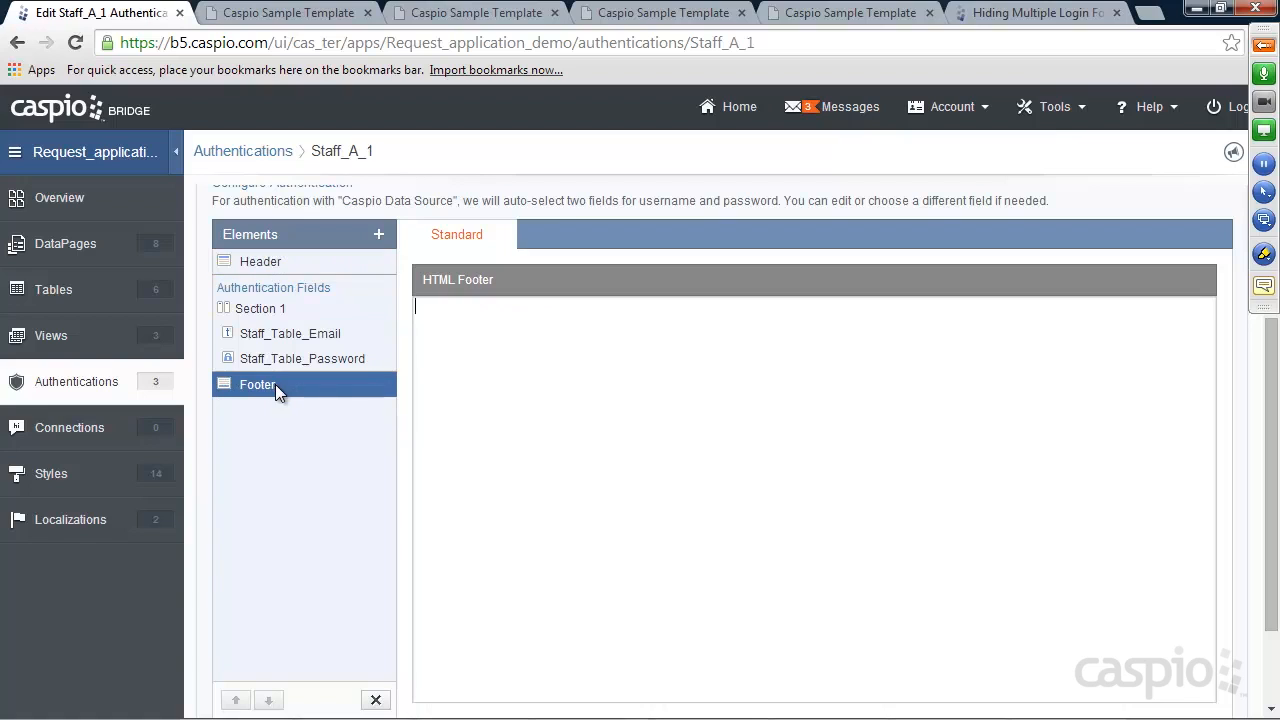
pyautogui.click(465, 329)
pyautogui.hotkey('ctrl', 'v')
pyautogui.scroll(-3, 766, 376)
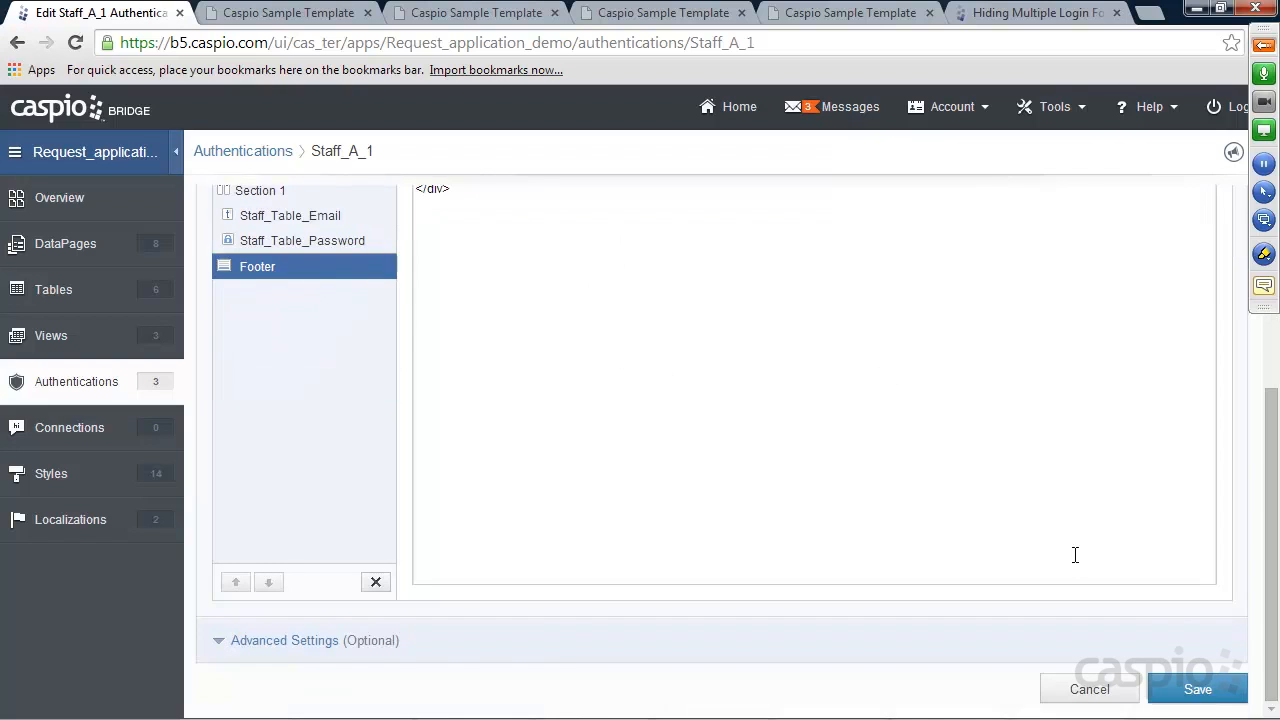
pyautogui.click(1205, 688)
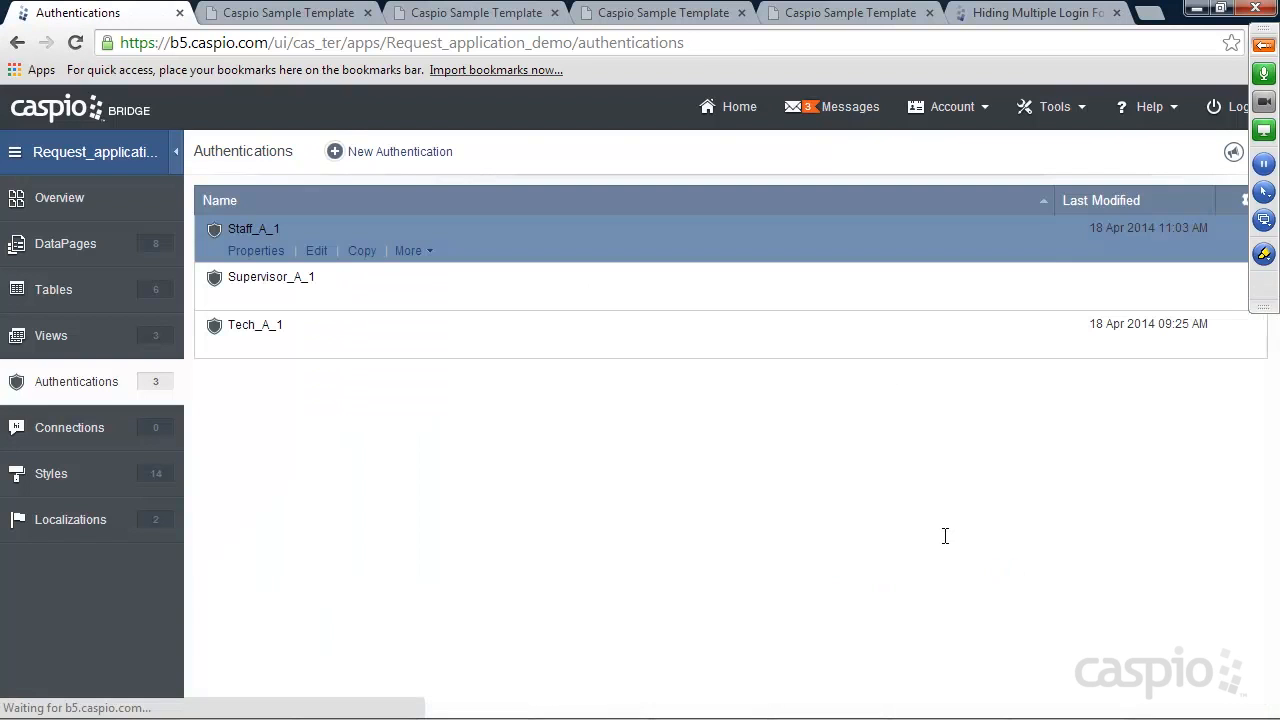
# Copy the article's <script> block into my_requests.html after the deployment code and save
pyautogui.click(994, 14)
pyautogui.moveTo(537, 575); pyautogui.dragTo(463, 414)
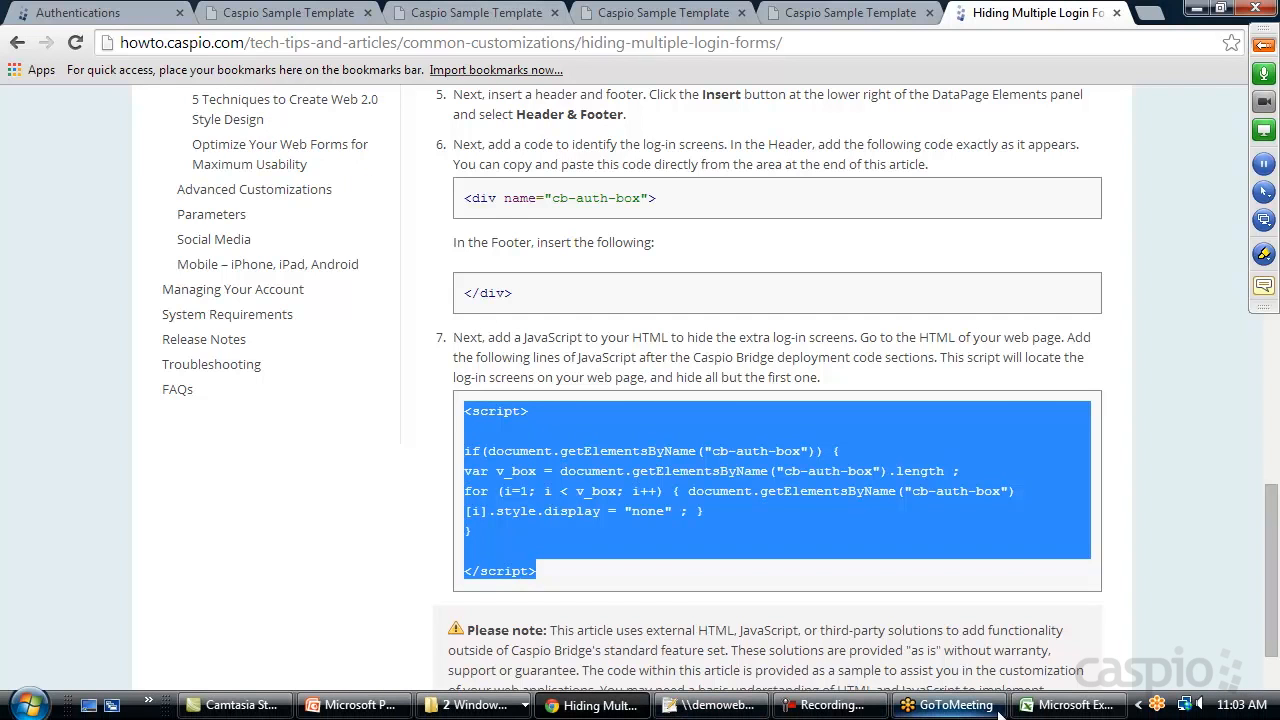
pyautogui.click(752, 706)
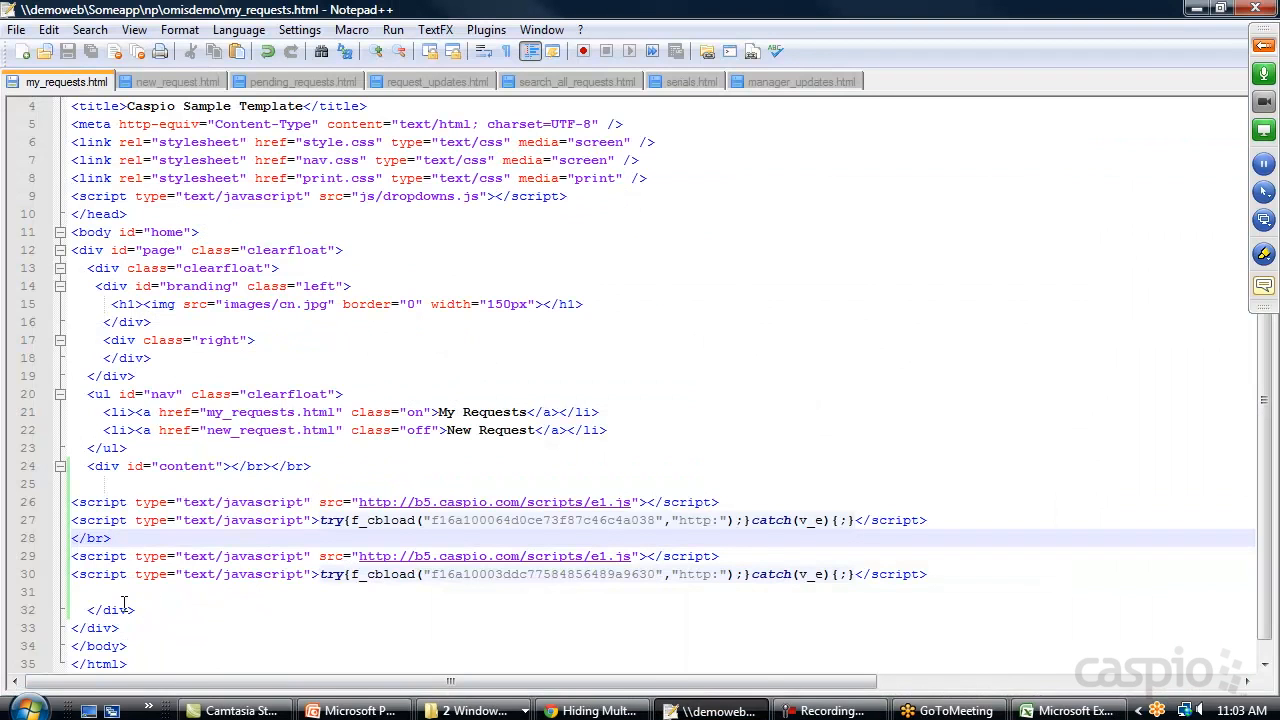
pyautogui.click(117, 593)
pyautogui.write('<script>  if(document.getElementsByName("cb-auth-box")) { var v_box = document.getElementsByName("cb-auth-box").length ; for (i=1; i < v_box; i++) { document.getElementsByName("cb-auth-box")[i].style.display = "none" ; } }  </script>')
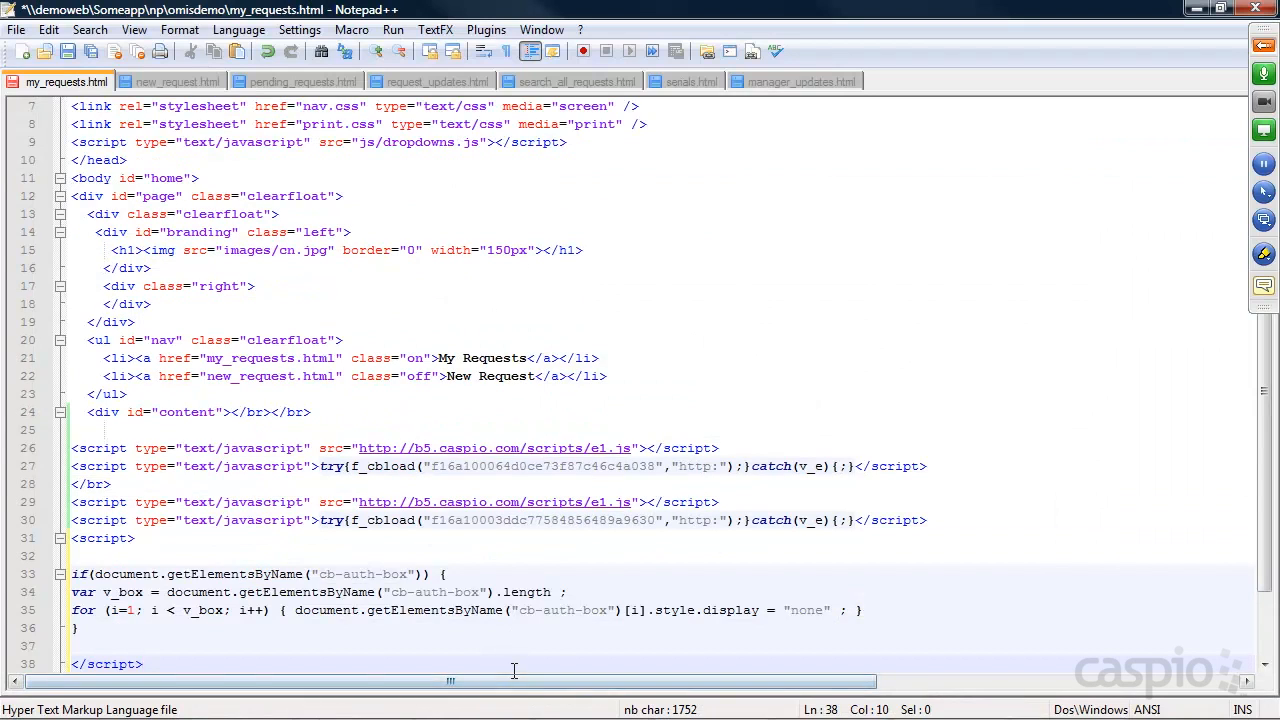
pyautogui.hotkey('ctrl', 's')
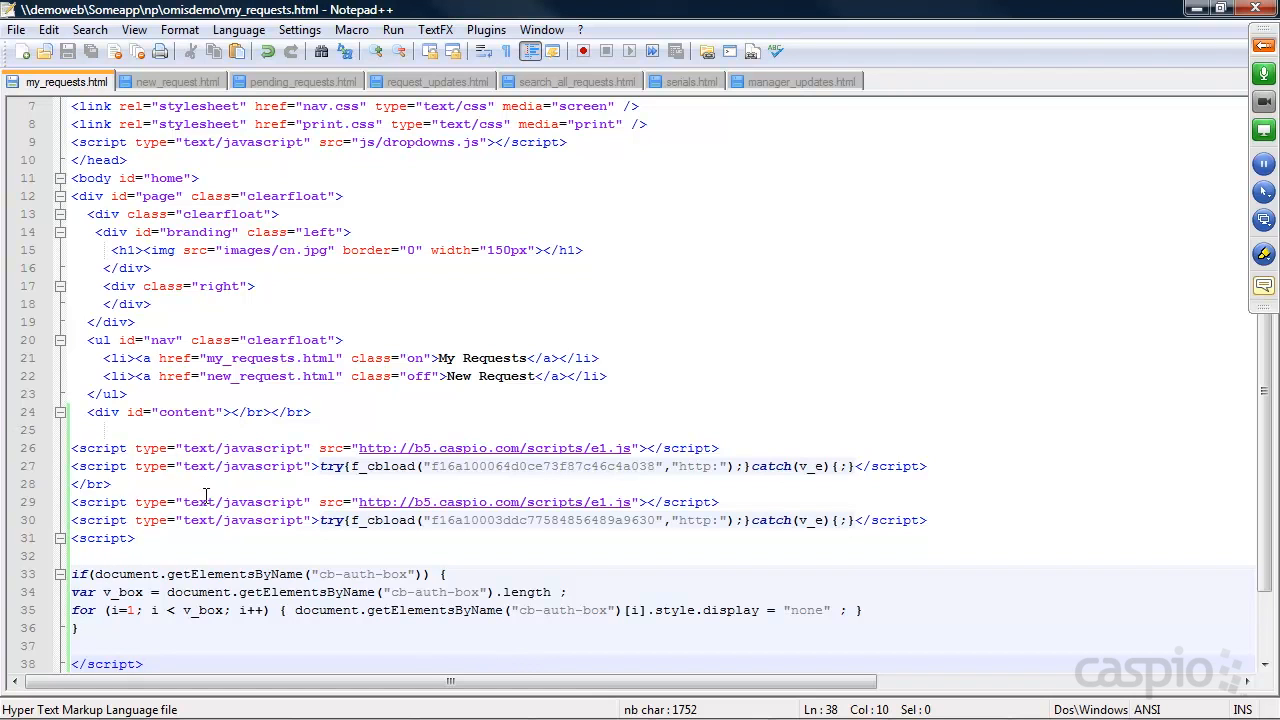
pyautogui.click(1197, 10)
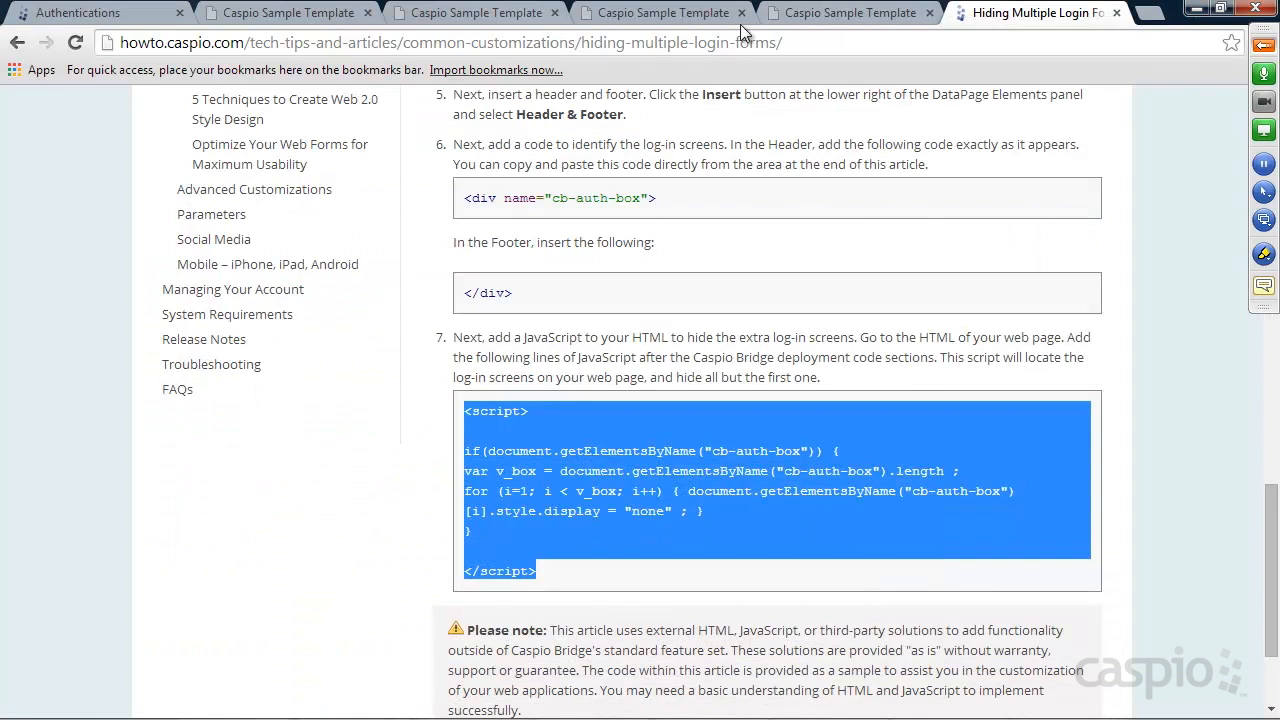
pyautogui.click(840, 13)
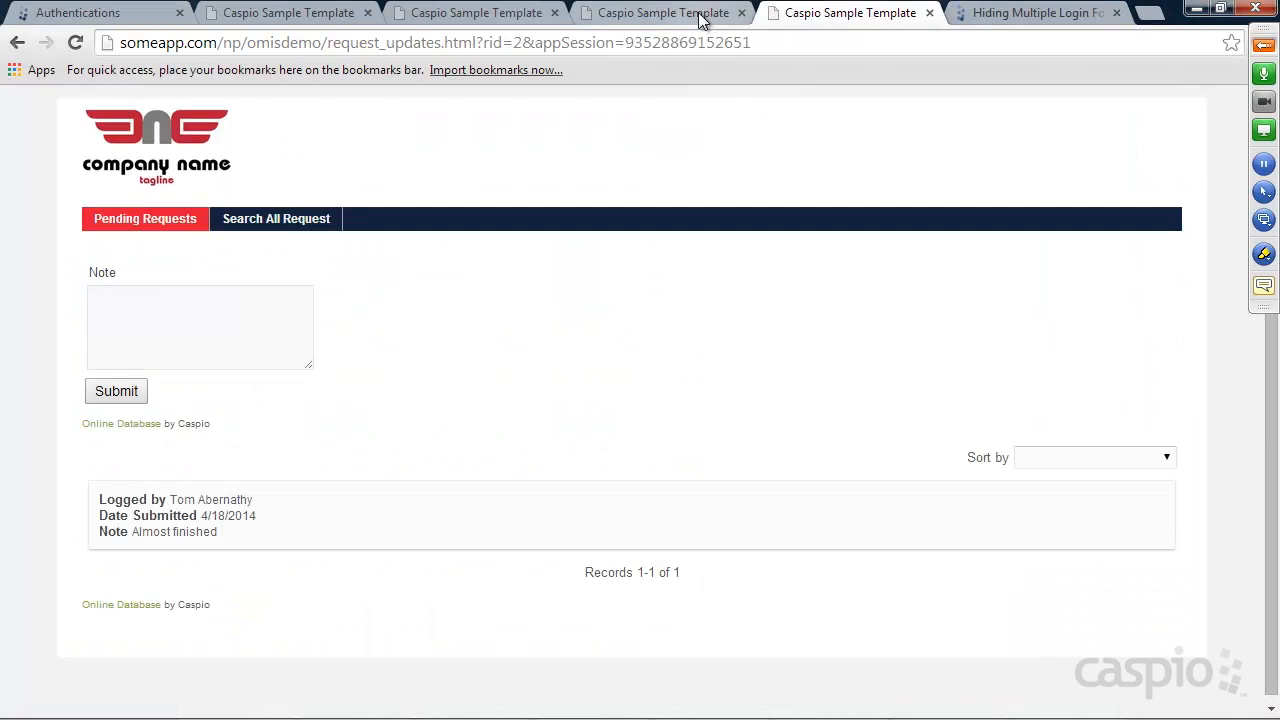
# Reload My Requests, now showing a single login form, then log in and out as the staff user
pyautogui.click(700, 14)
pyautogui.click(80, 42)
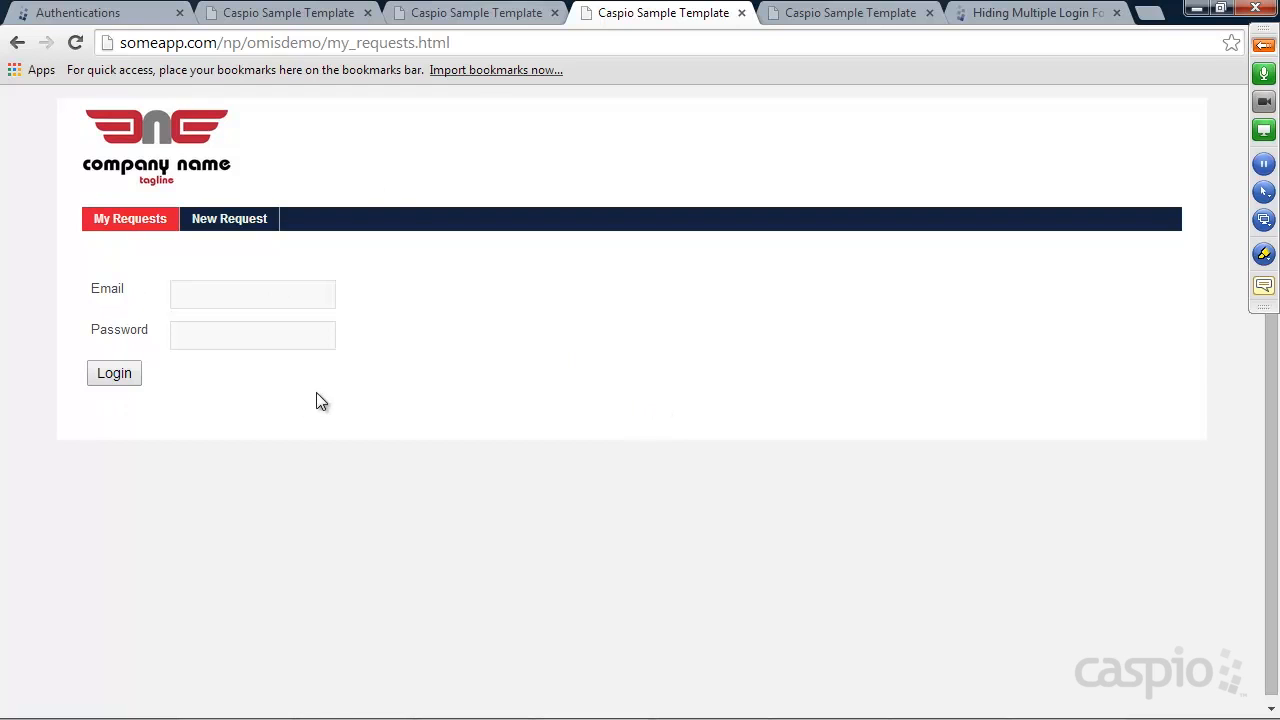
pyautogui.click(240, 294)
pyautogui.click(240, 324)
pyautogui.click(241, 324)
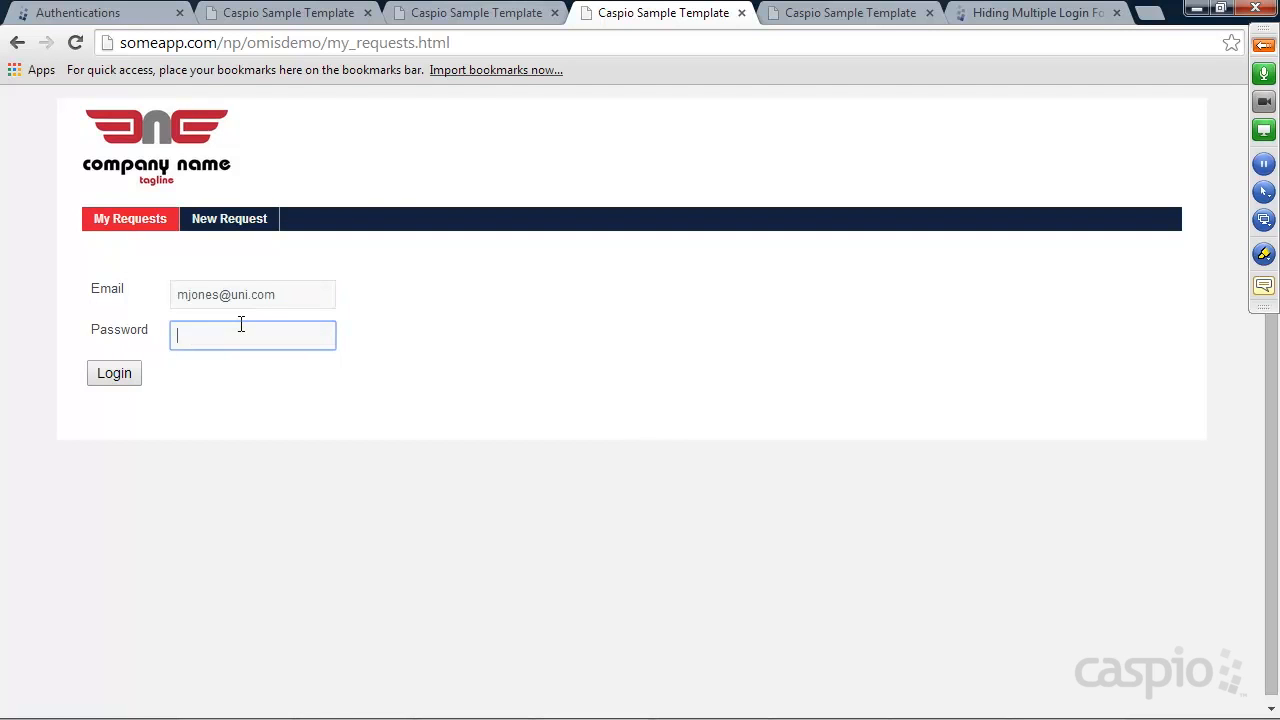
pyautogui.click(137, 372)
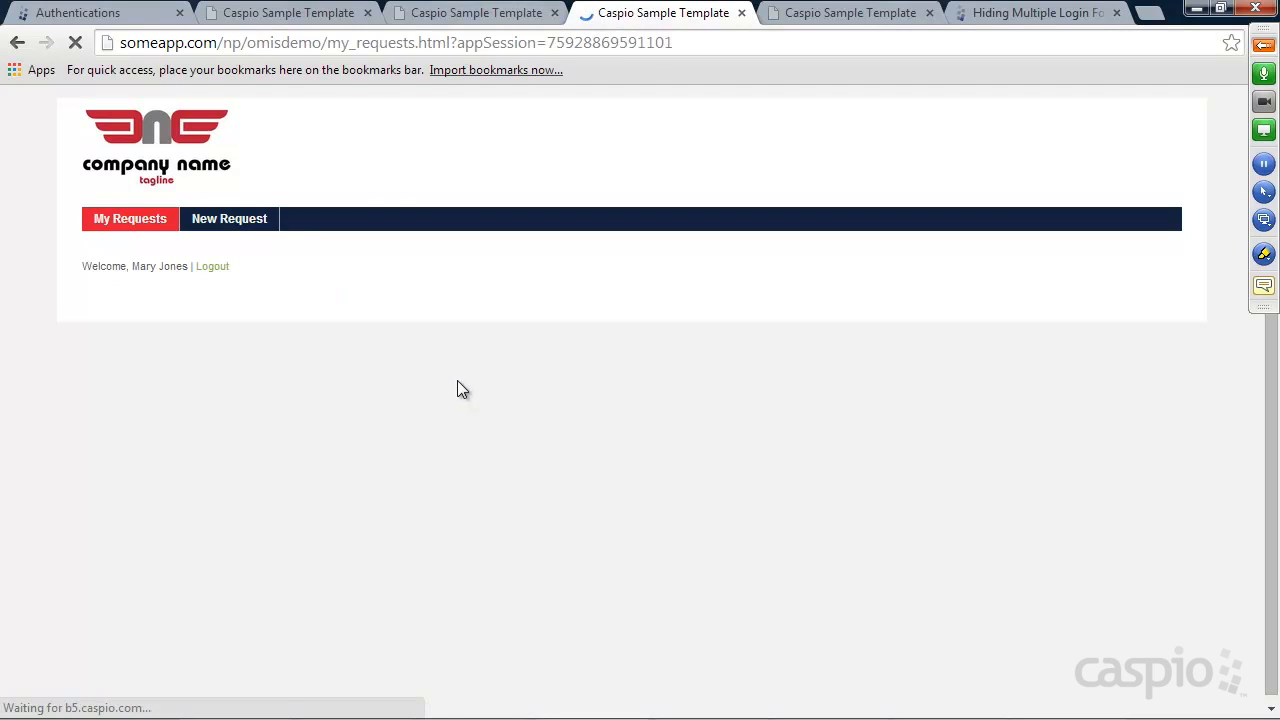
pyautogui.click(212, 267)
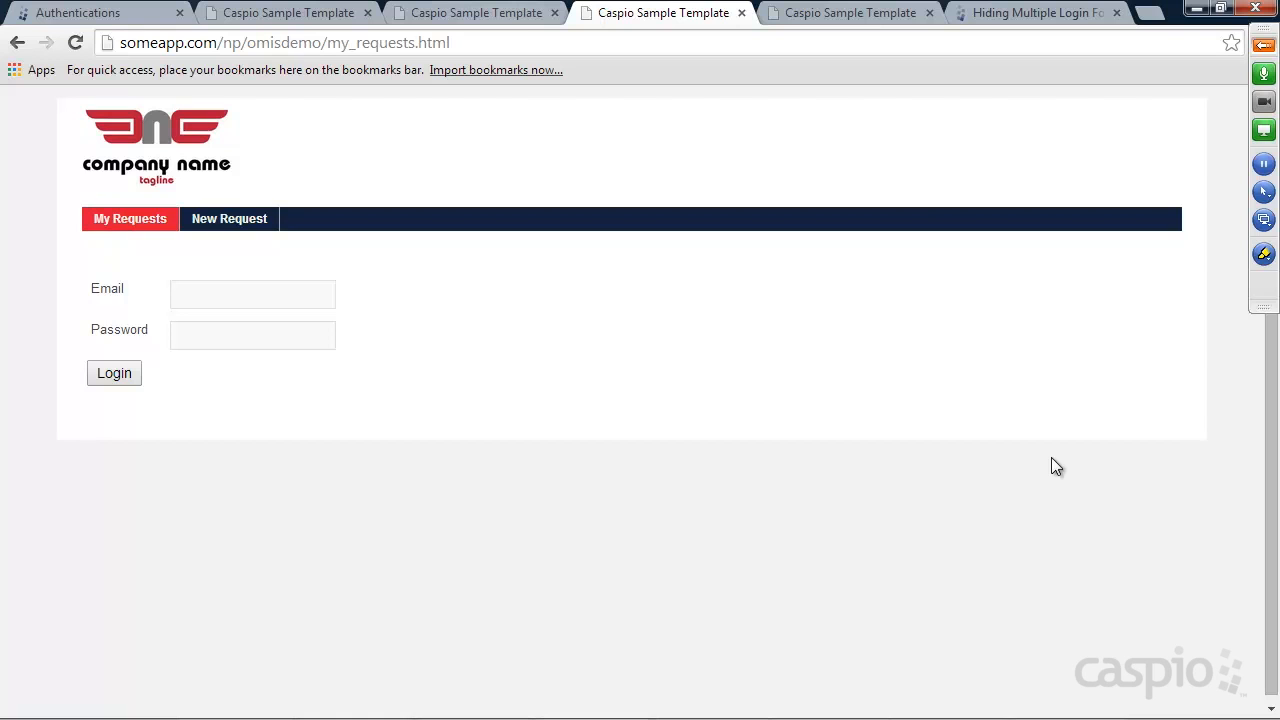
pyautogui.click(80, 13)
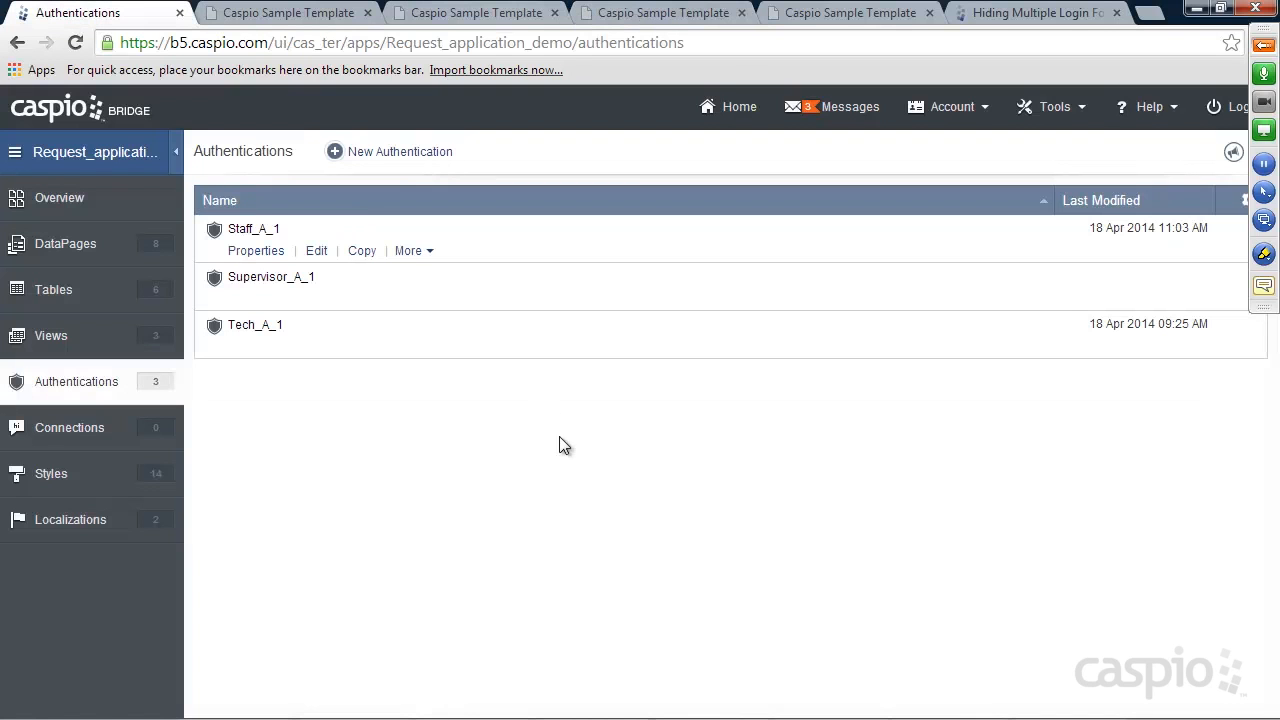
pyautogui.click(316, 251)
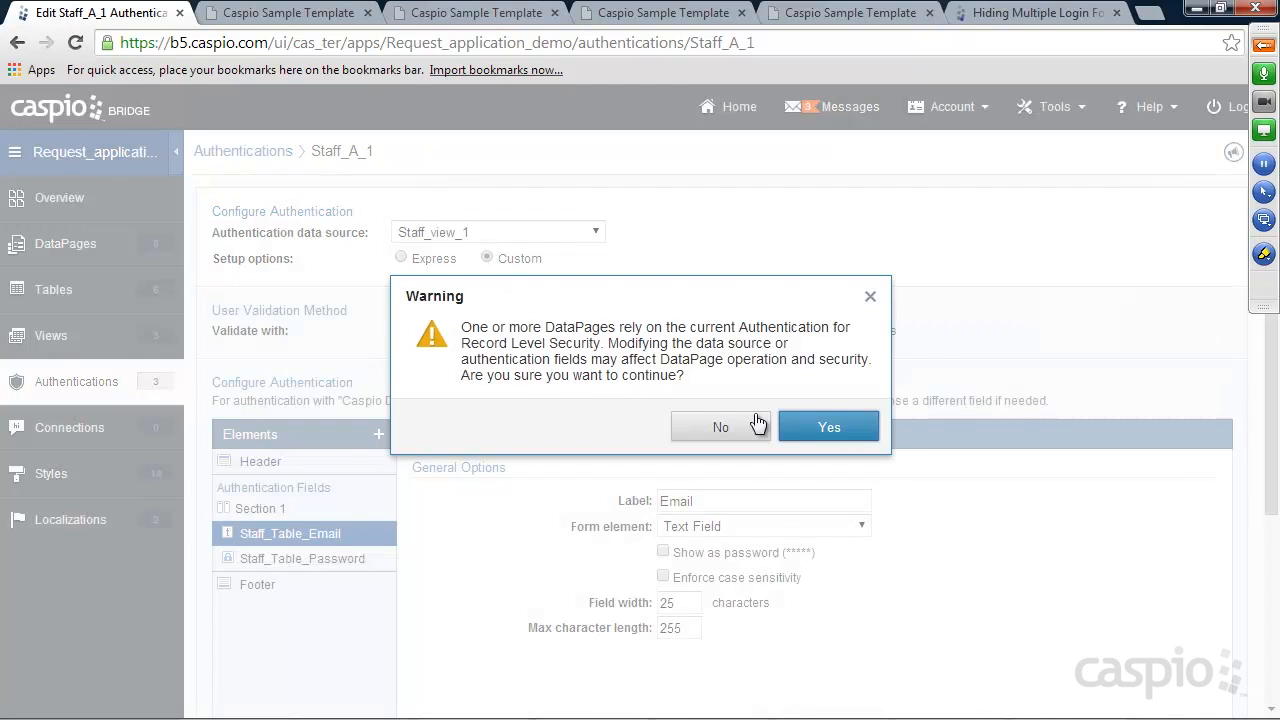
pyautogui.click(829, 425)
pyautogui.scroll(-3, 769, 417)
pyautogui.click(268, 641)
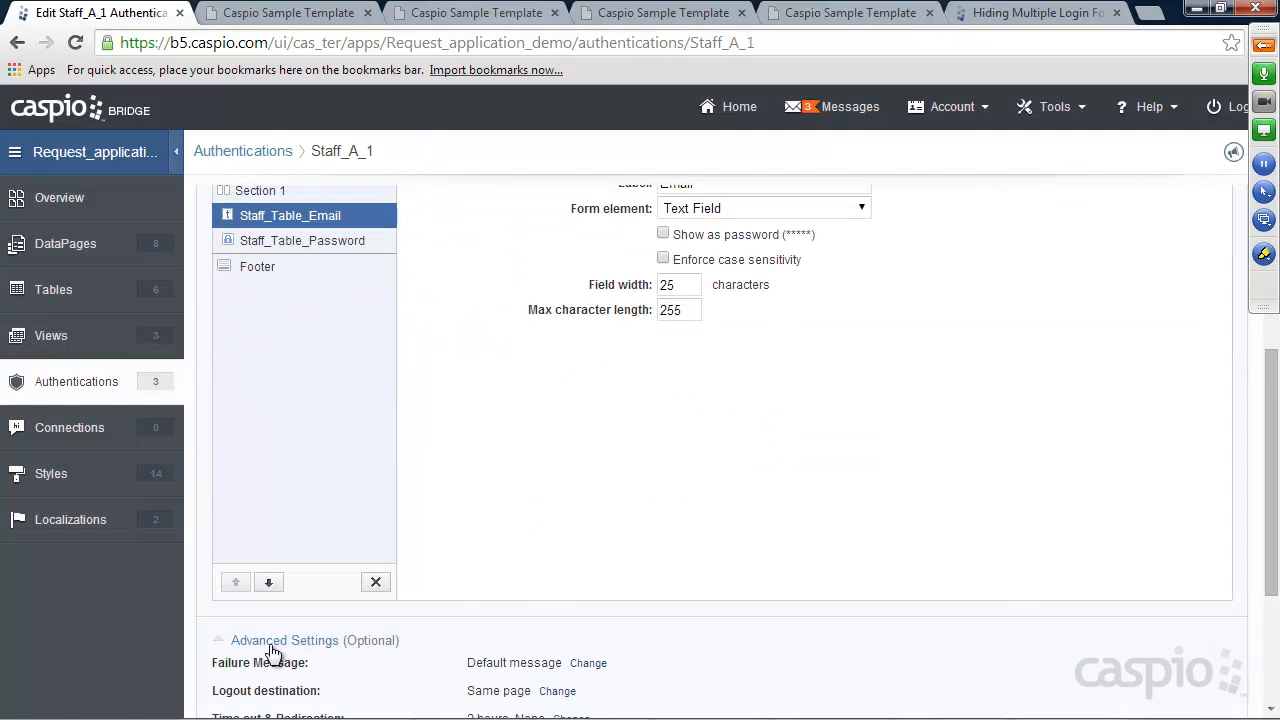
pyautogui.scroll(-3, 475, 550)
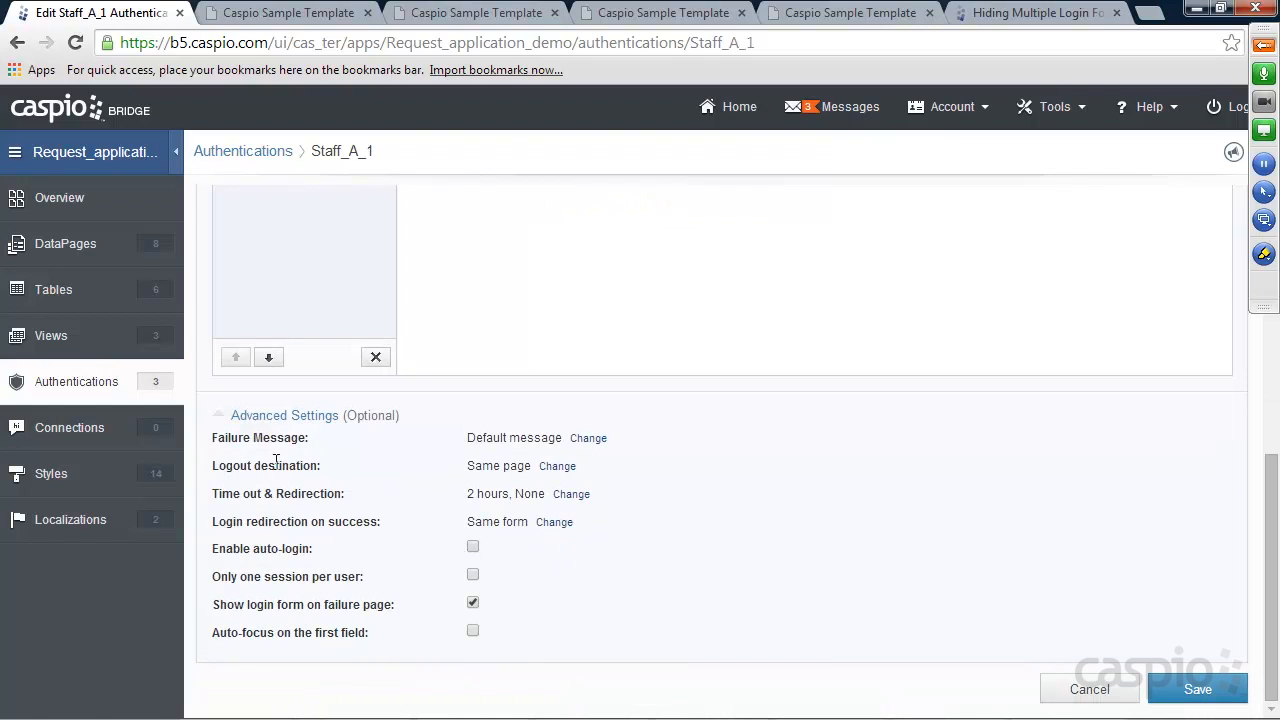
pyautogui.click(558, 467)
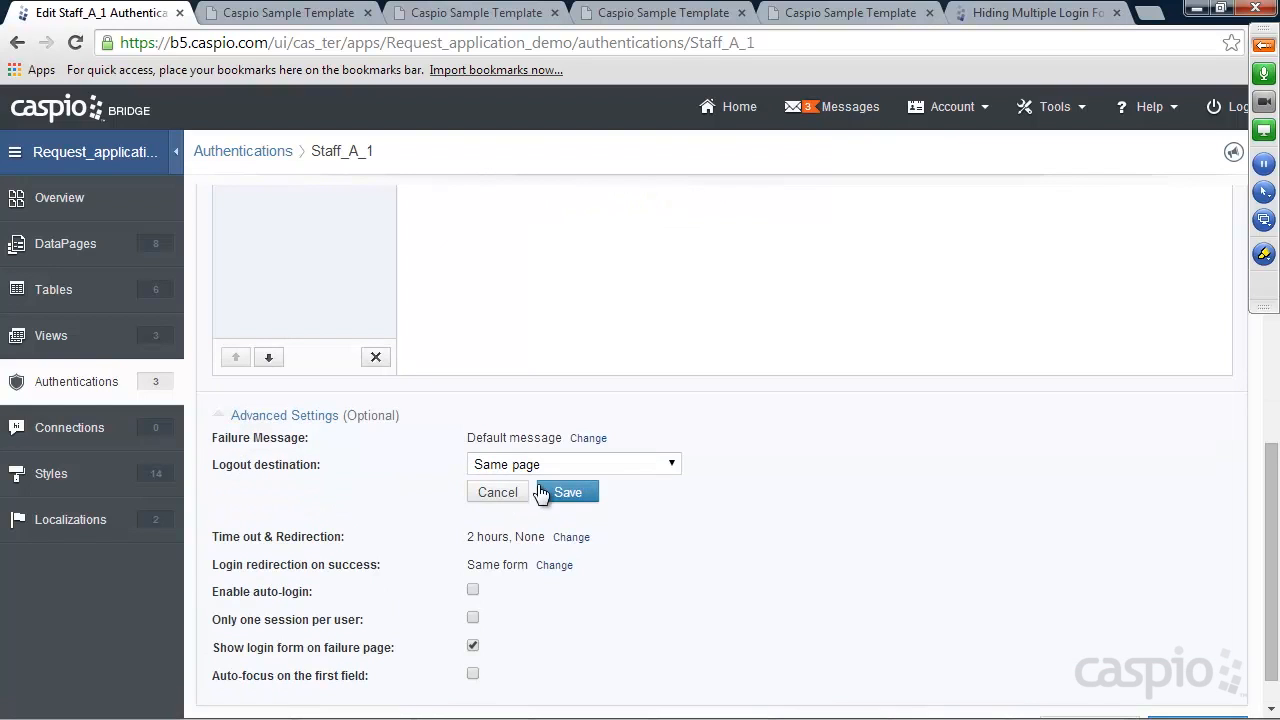
pyautogui.click(546, 467)
pyautogui.click(548, 497)
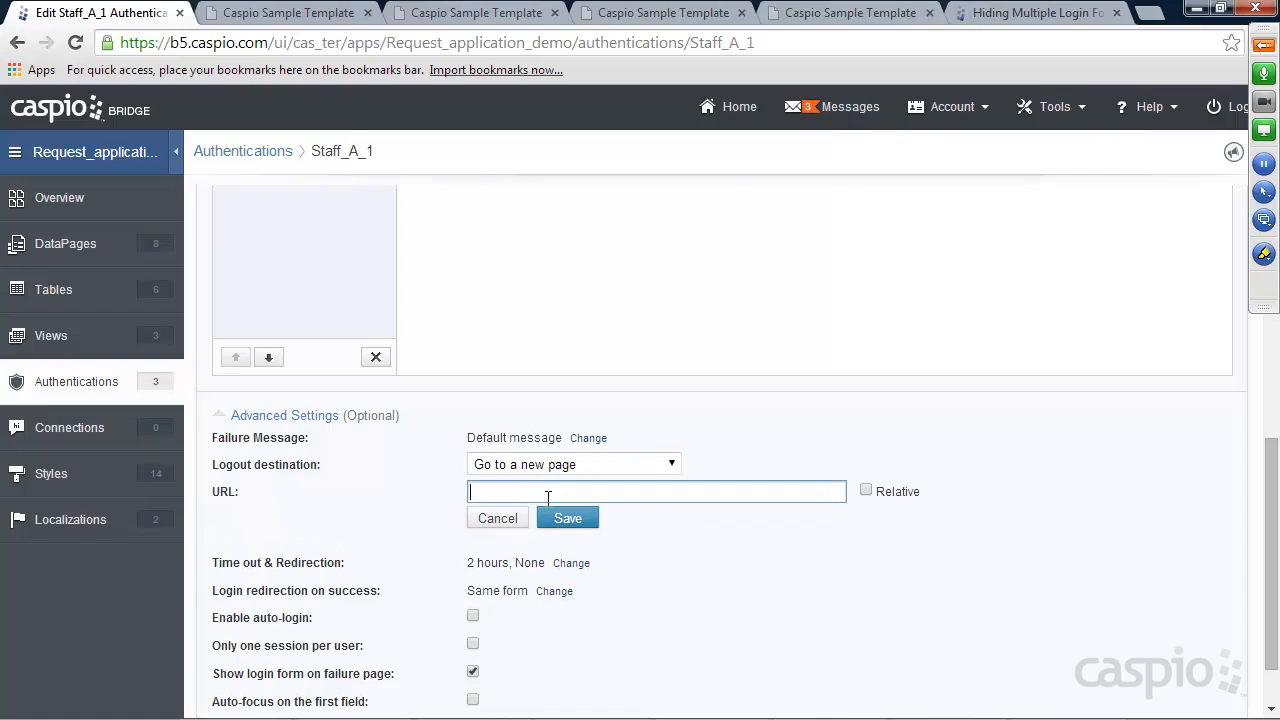
pyautogui.write('http://google.com')
pyautogui.click(566, 516)
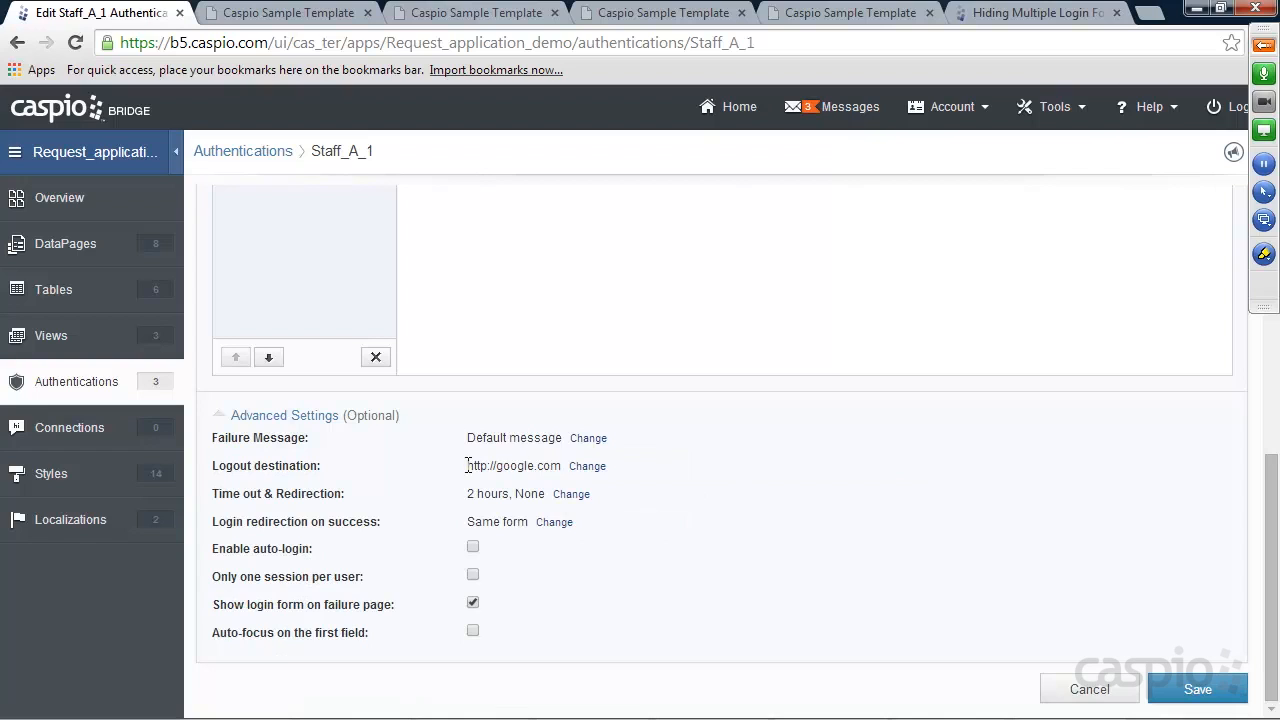
pyautogui.click(1198, 688)
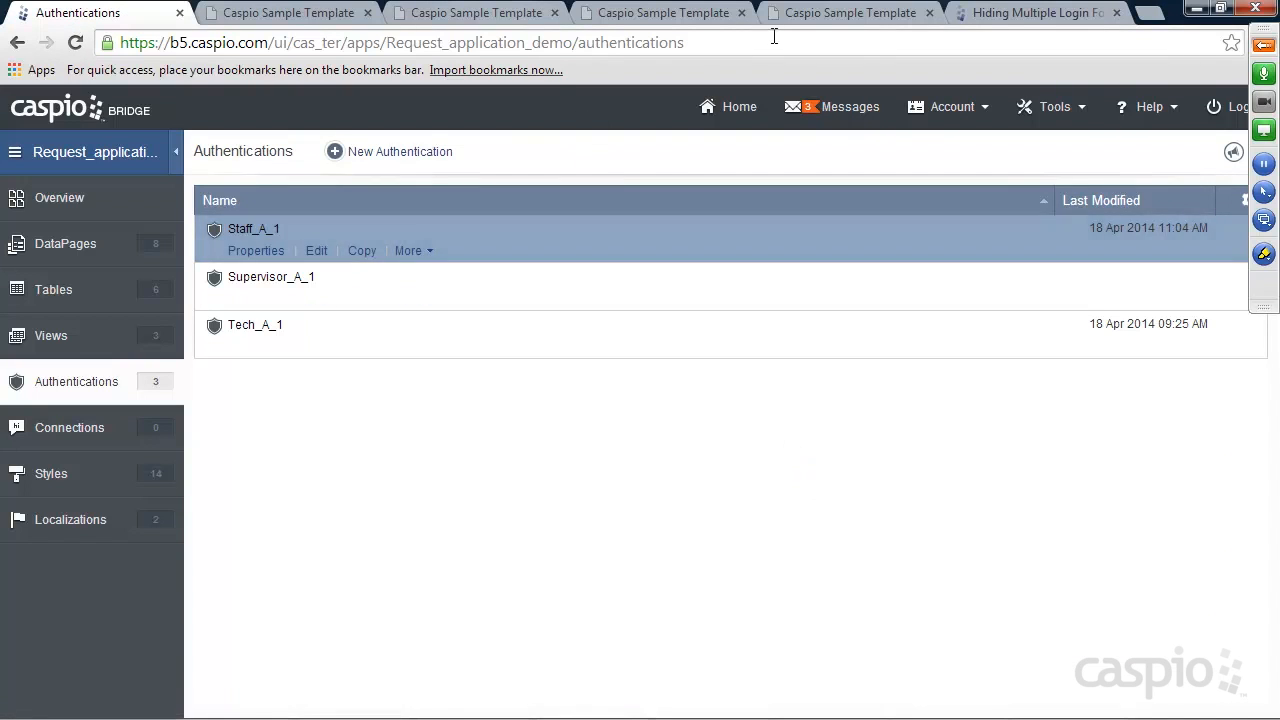
pyautogui.click(826, 16)
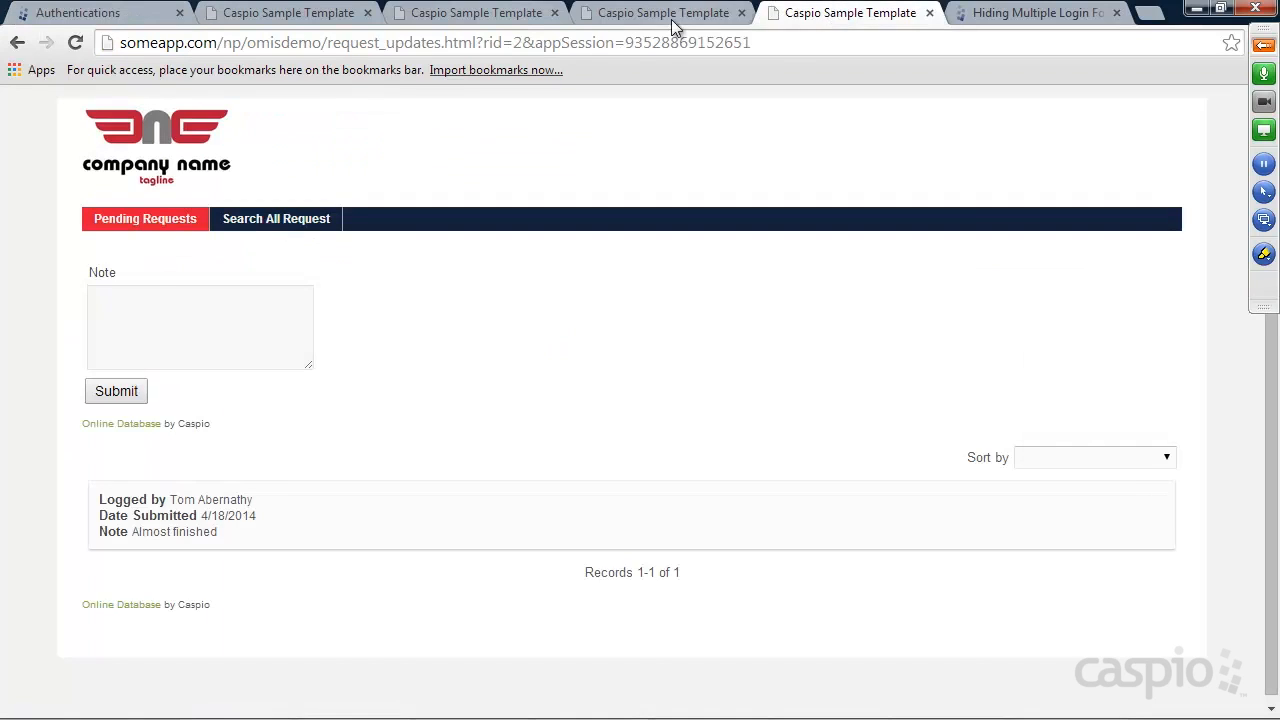
# Reload My Requests, log in as the staff user, and log out to confirm it lands on Google
pyautogui.click(718, 20)
pyautogui.click(76, 43)
pyautogui.click(203, 285)
pyautogui.click(209, 320)
pyautogui.click(210, 333)
pyautogui.click(108, 374)
pyautogui.click(213, 267)
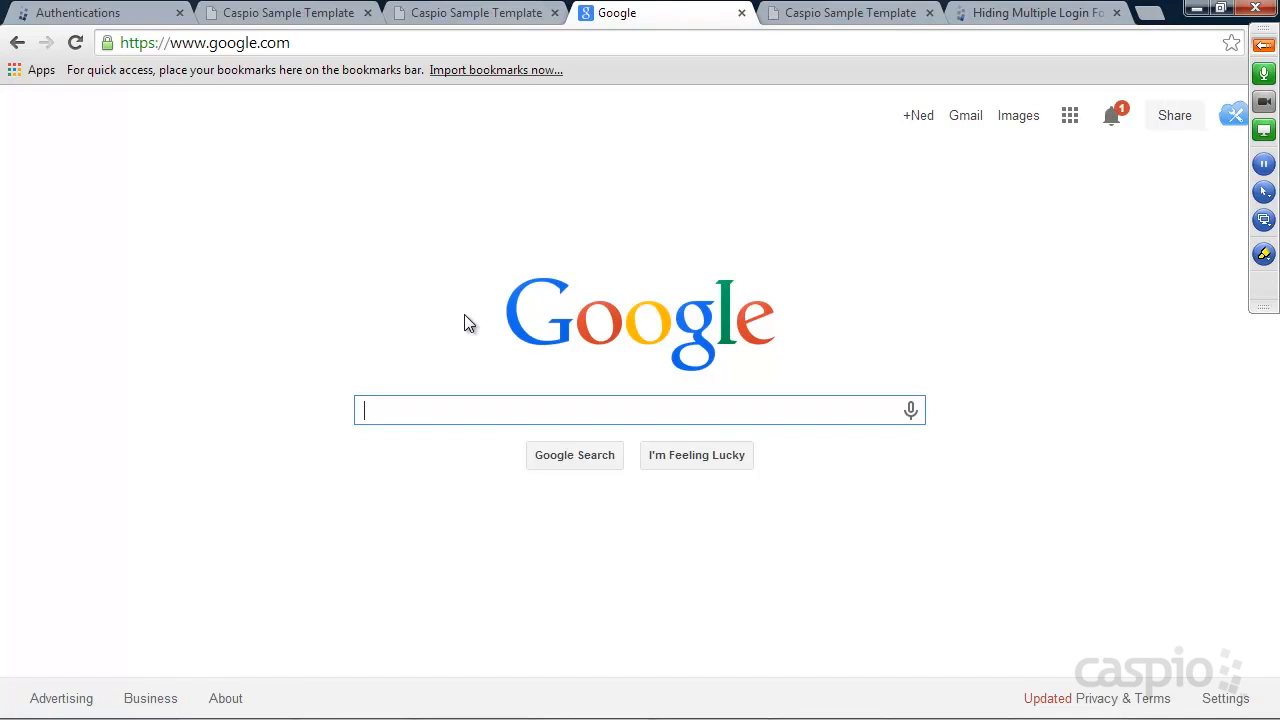
pyautogui.click(100, 12)
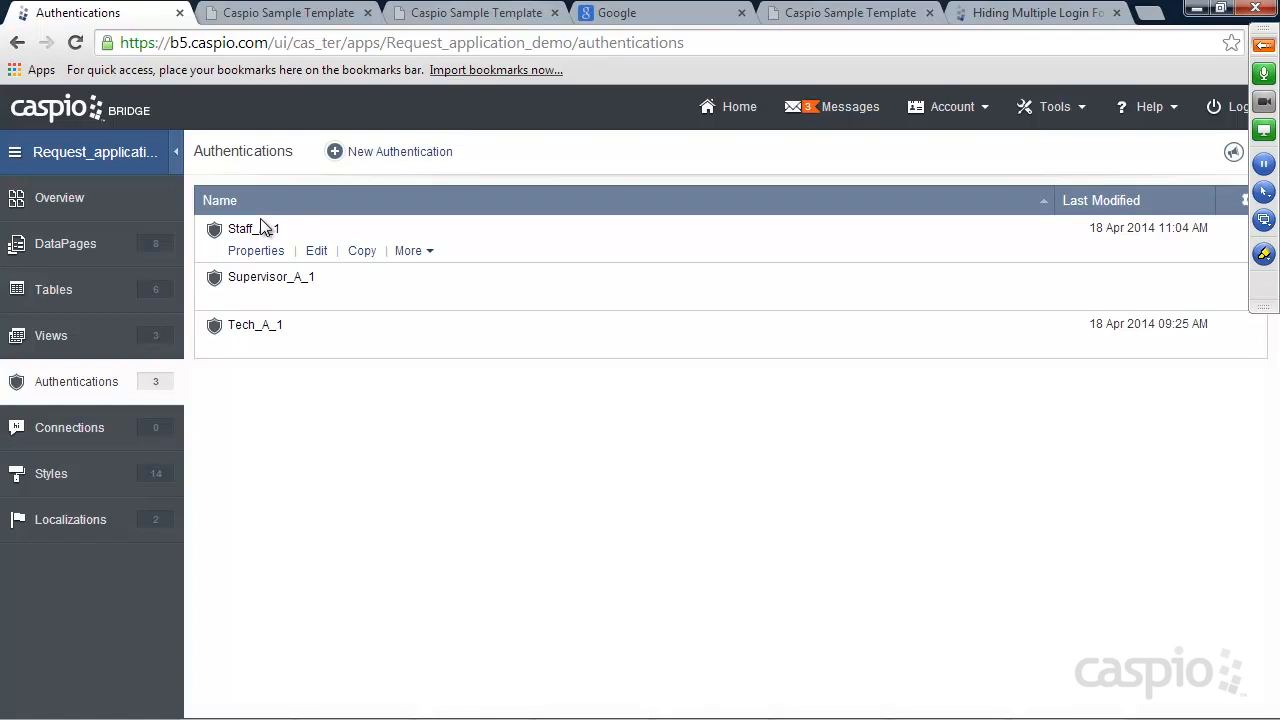
pyautogui.click(1264, 46)
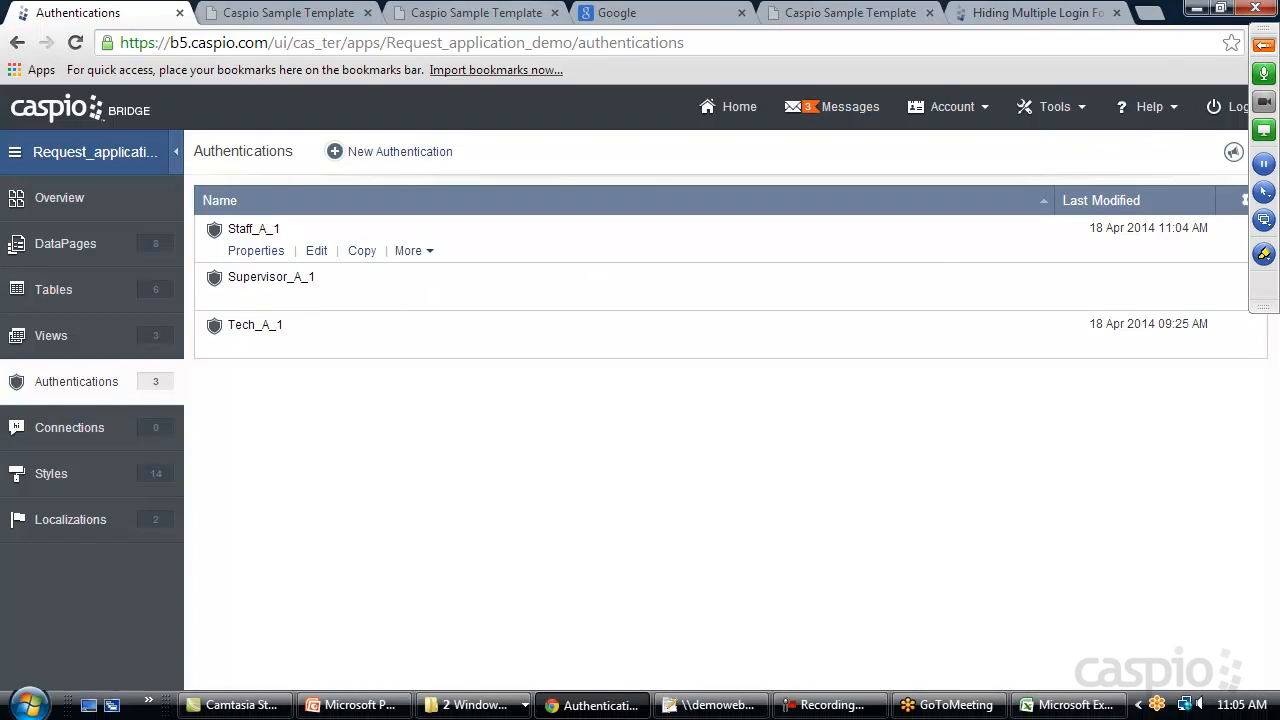
pyautogui.click(1264, 46)
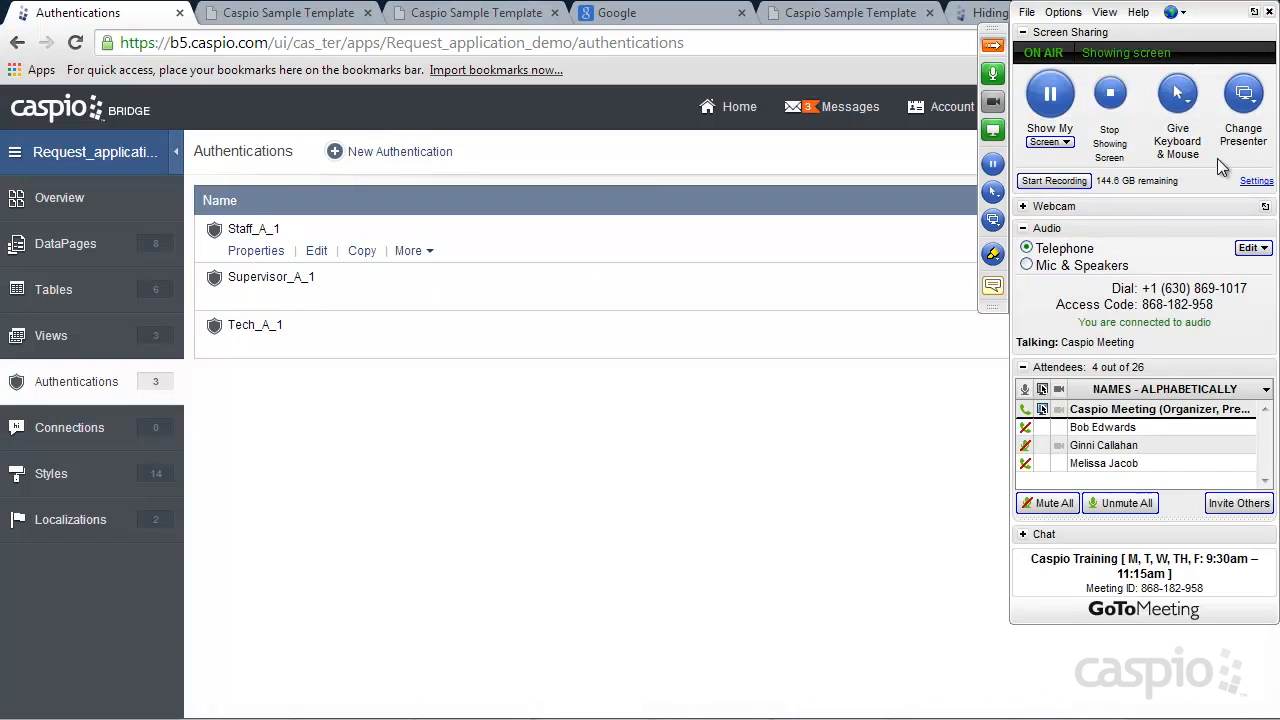